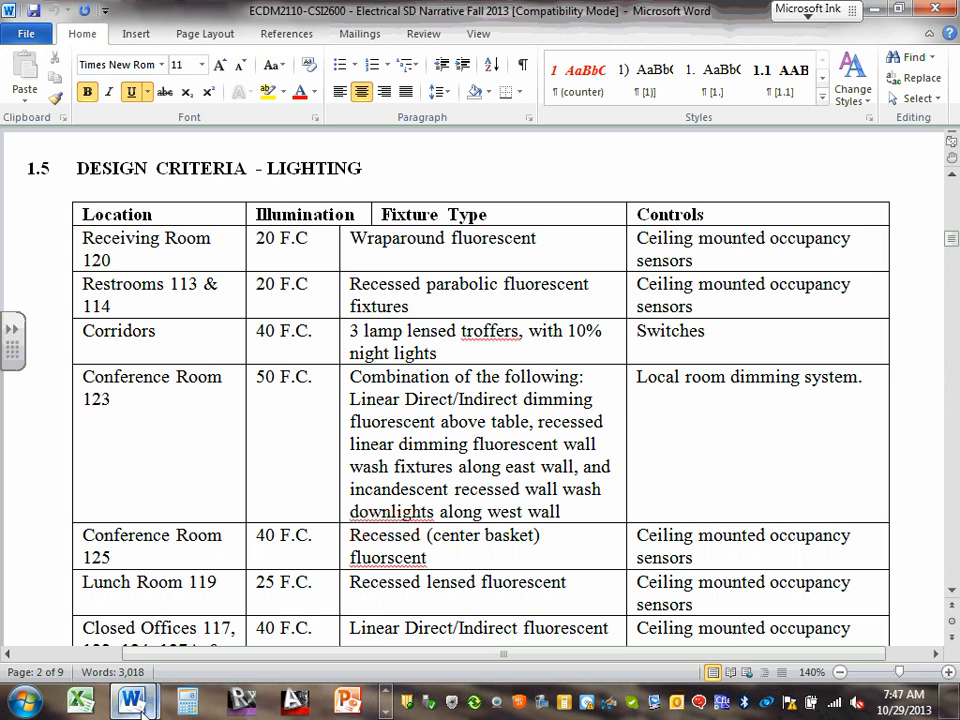
Review the room and page-number table in the Design Criteria -Visual Lighting document, returning to section 1.5 of the Electrical SD Narrative.
mouse_move(153, 708)
left_click(189, 553)
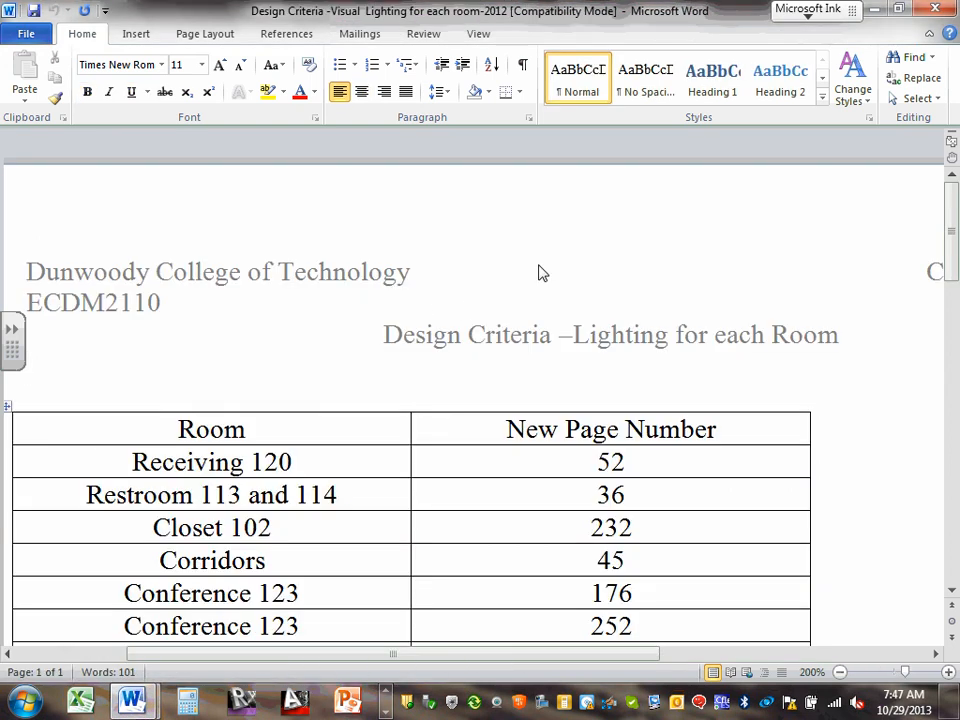
scroll(319, 355, "down", 5)
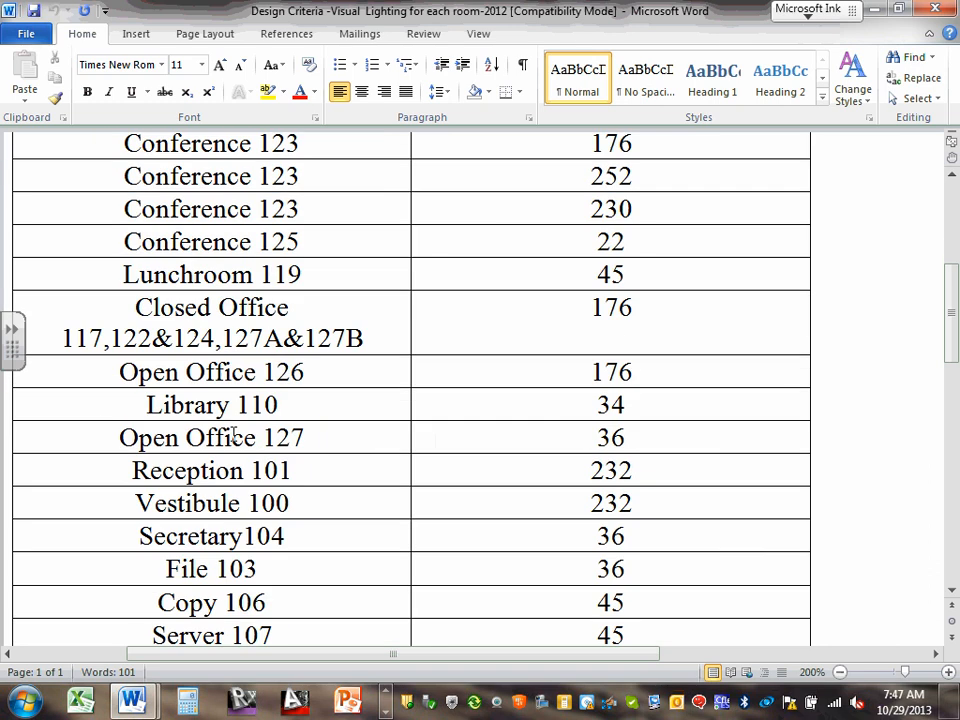
scroll(232, 437, "up", 3)
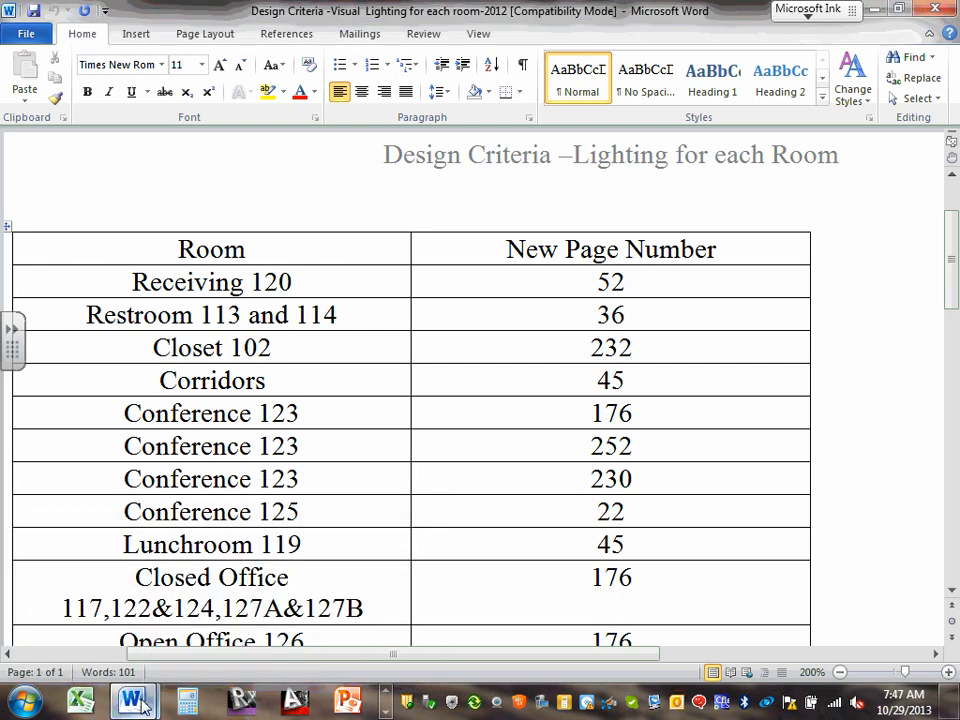
mouse_move(132, 699)
left_click(360, 546)
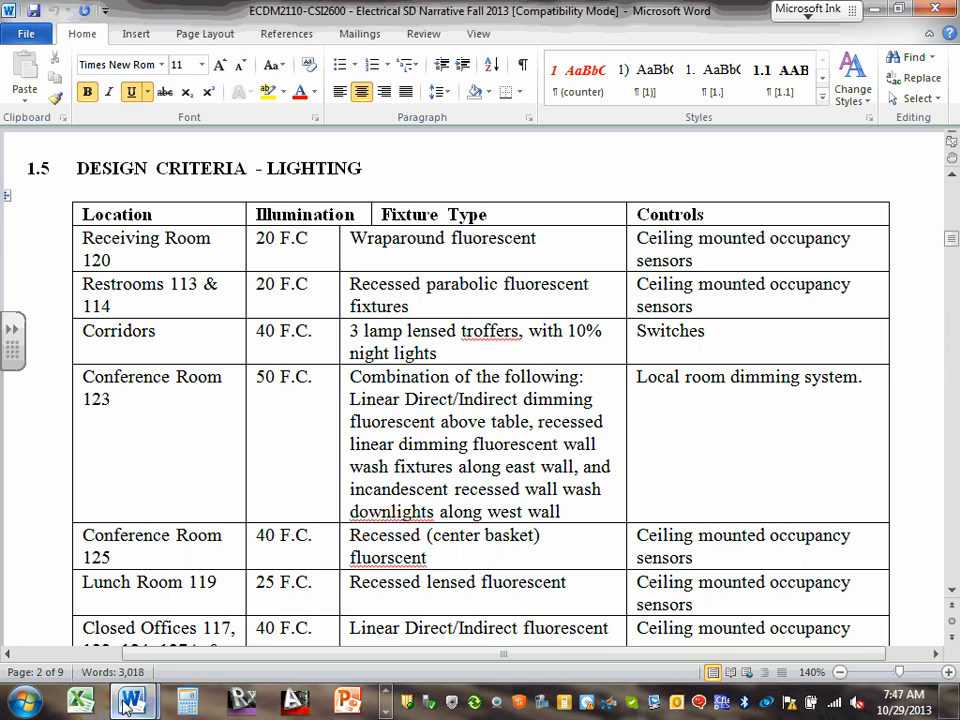
Look through the Design Criteria document's room and page-number table from Receiving 120 to Lighting Panel and highlight the Canopy row.
mouse_move(132, 700)
left_click(220, 596)
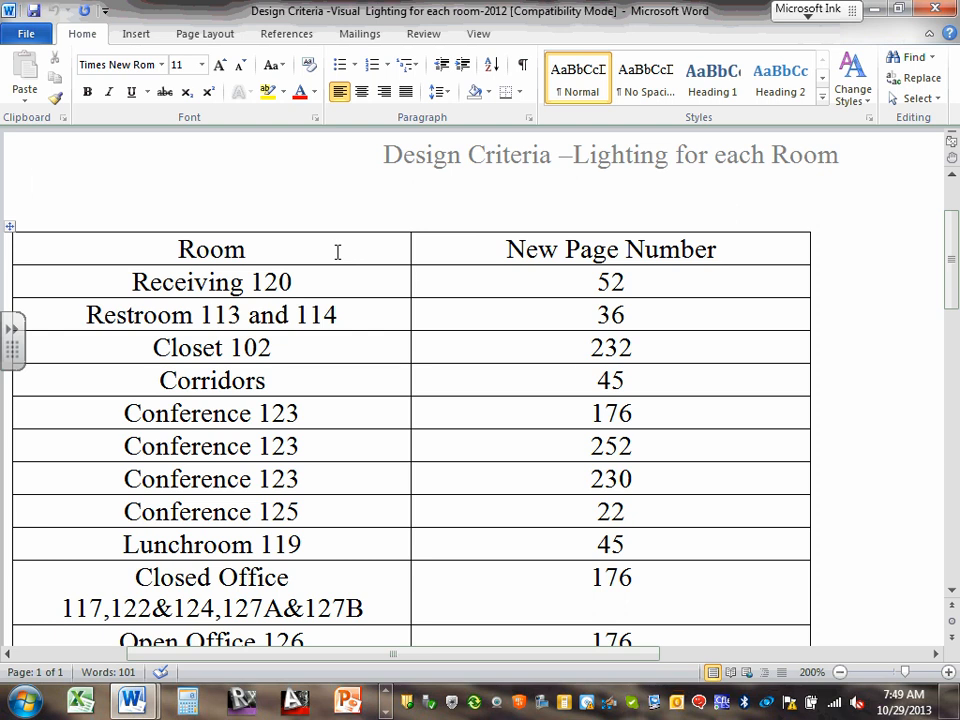
scroll(531, 435, "down", 3)
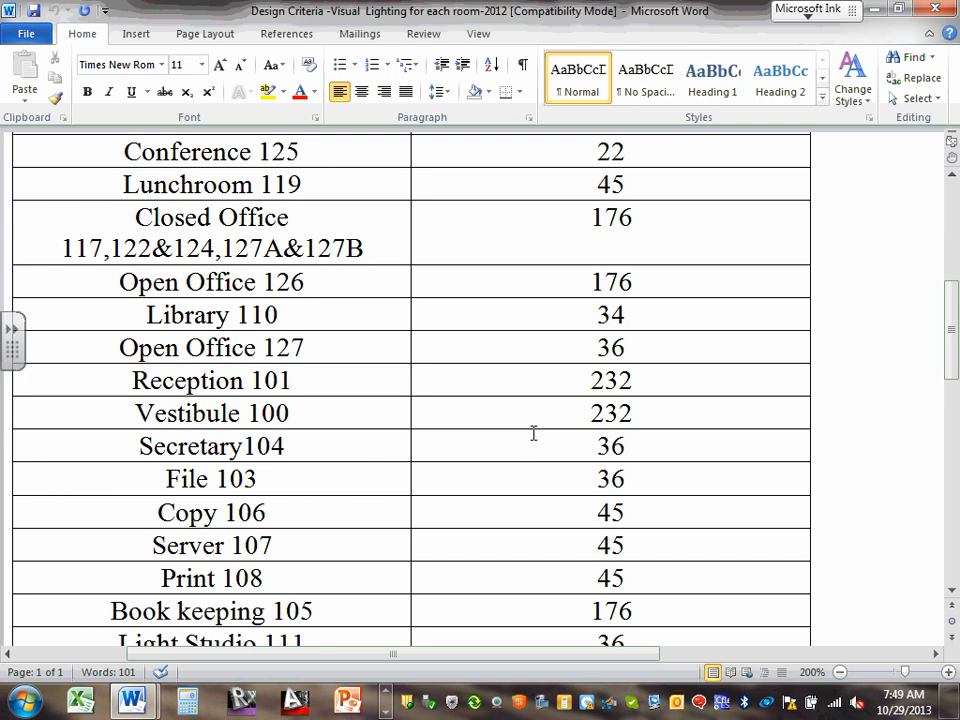
scroll(559, 395, "down", 4)
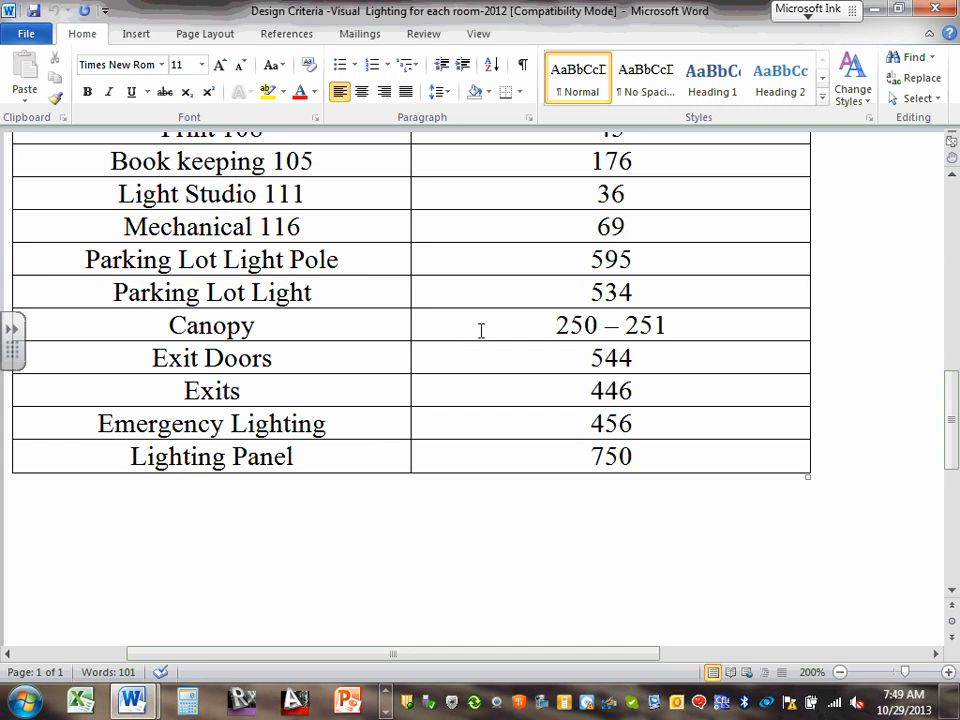
scroll(478, 332, "up", 4)
scroll(490, 332, "up", 3)
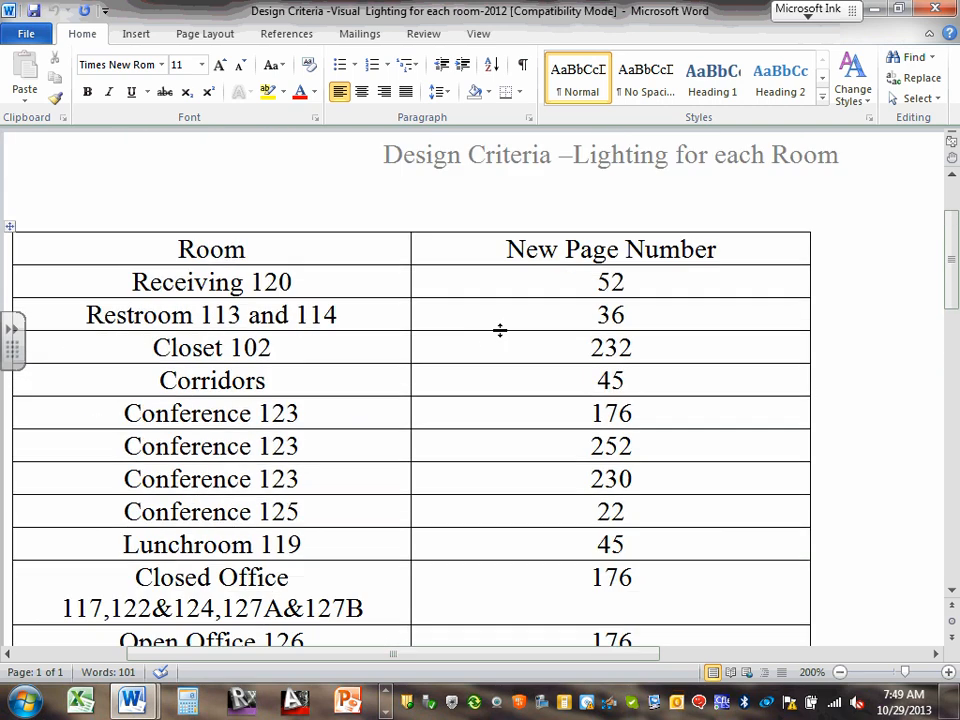
scroll(516, 372, "down", 6)
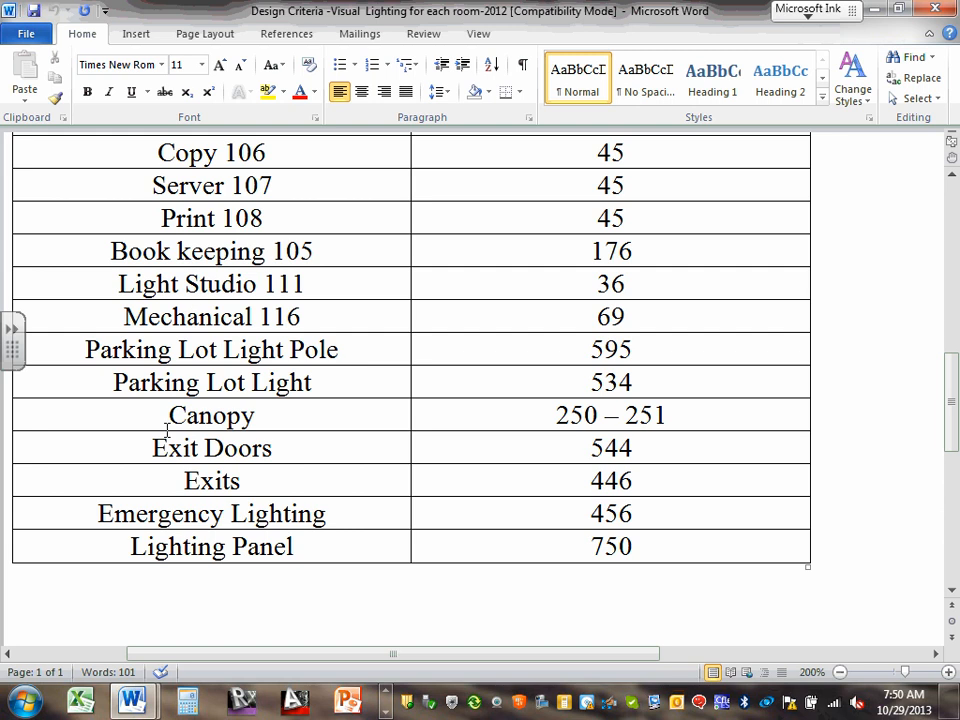
left_click_drag(167, 415, 604, 414)
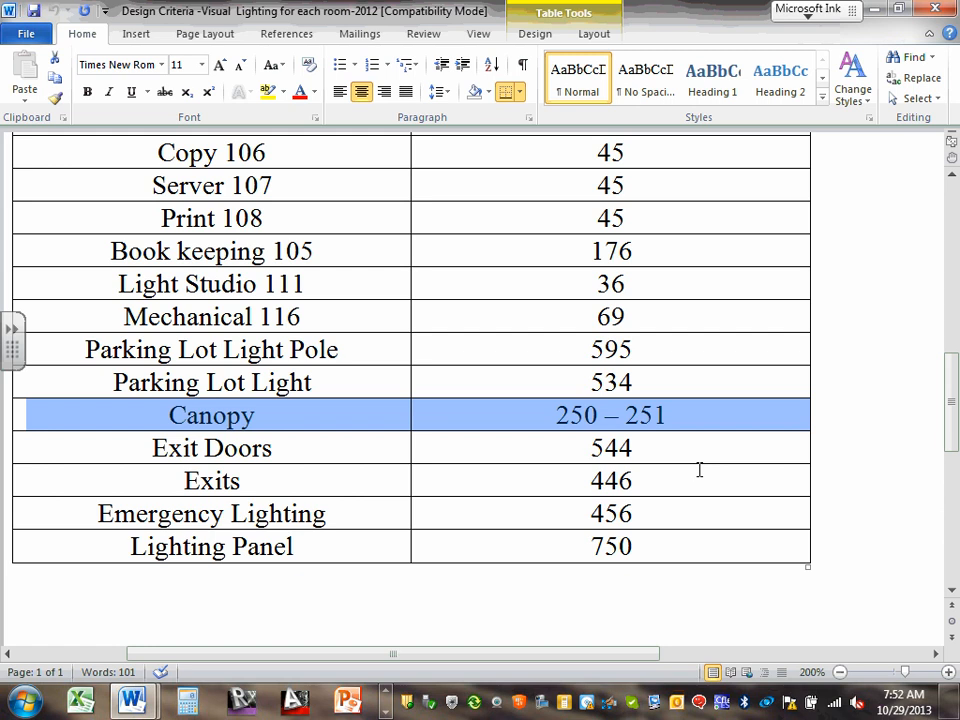
Minimize the Design Criteria document and switch to the file browser window showing the Work Scope & Schedules folder.
scroll(519, 407, "up", 10)
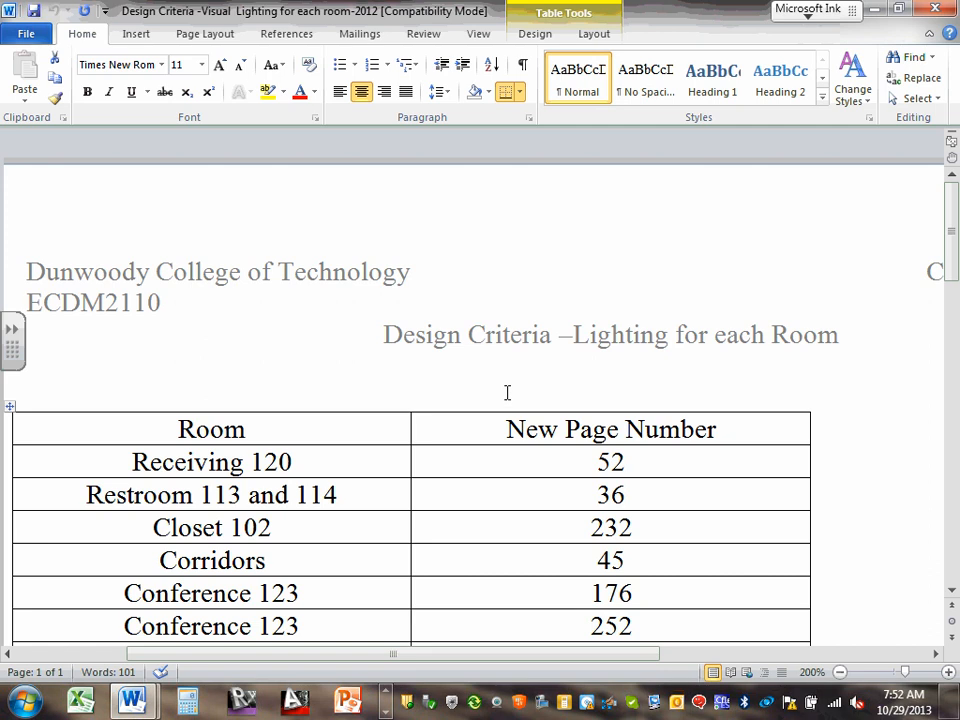
scroll(507, 392, "down", 5)
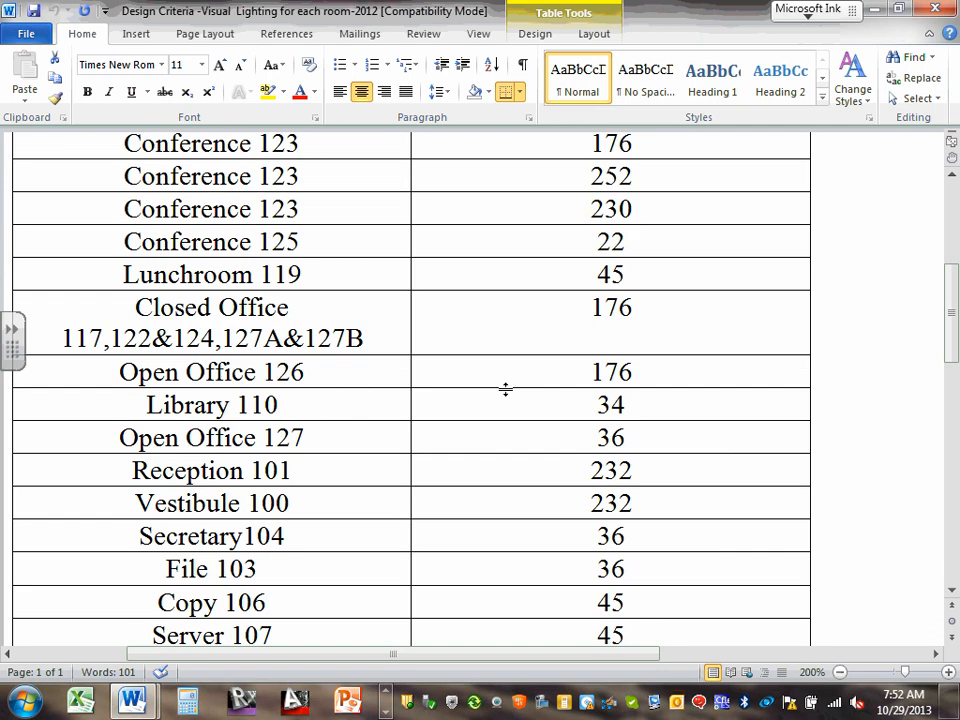
left_click(875, 14)
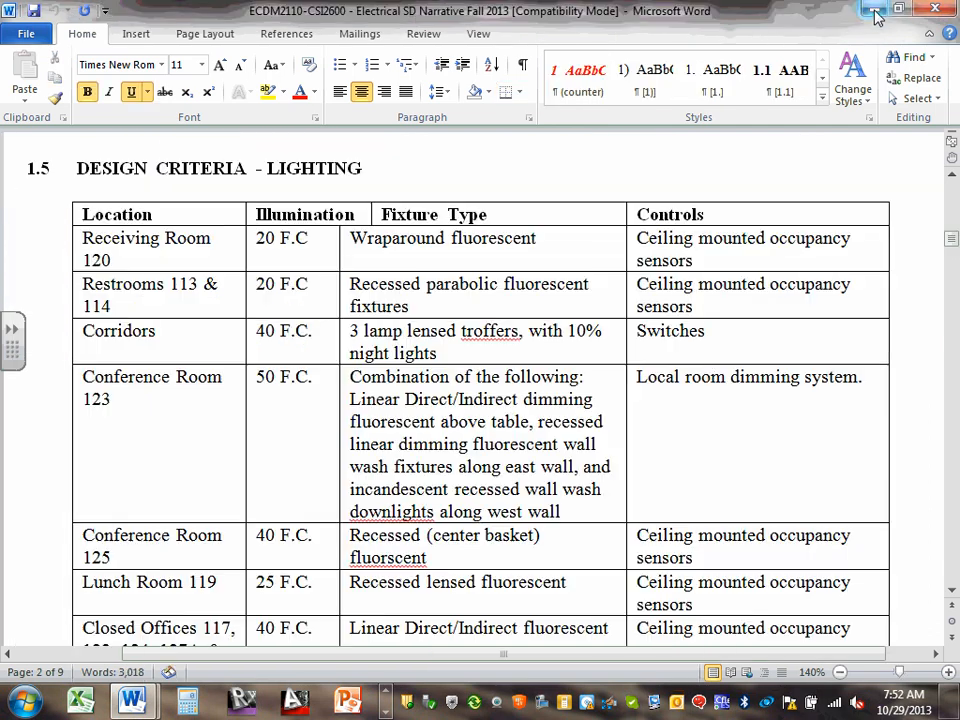
left_click(386, 691)
left_click(350, 691)
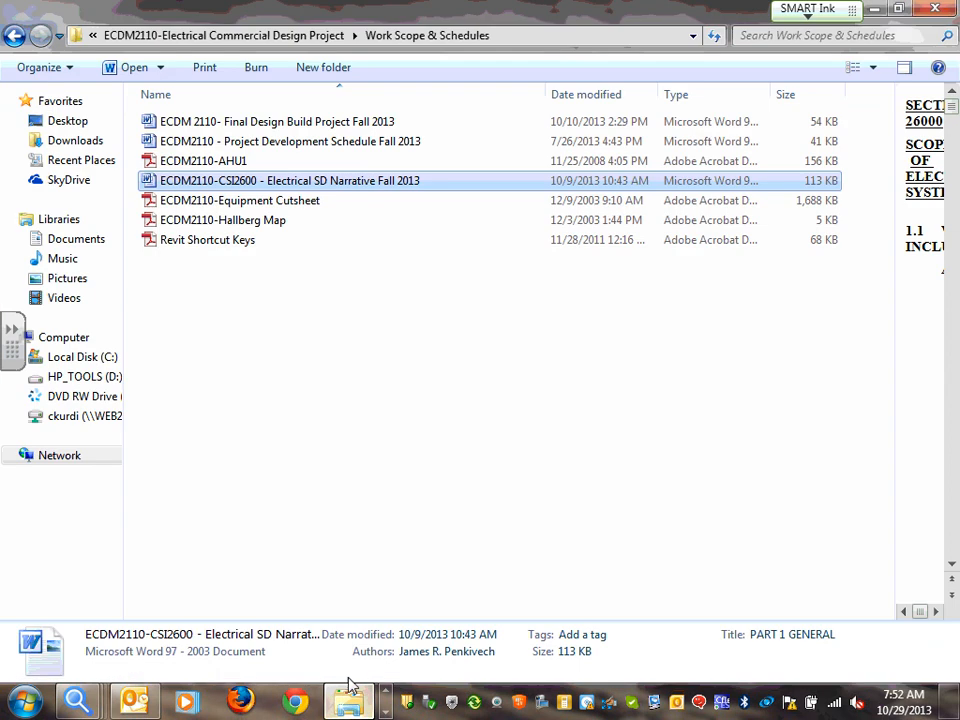
Go back up the folder path to 2013 Fall-2014 Spring and open its Instructor folder.
left_click(14, 36)
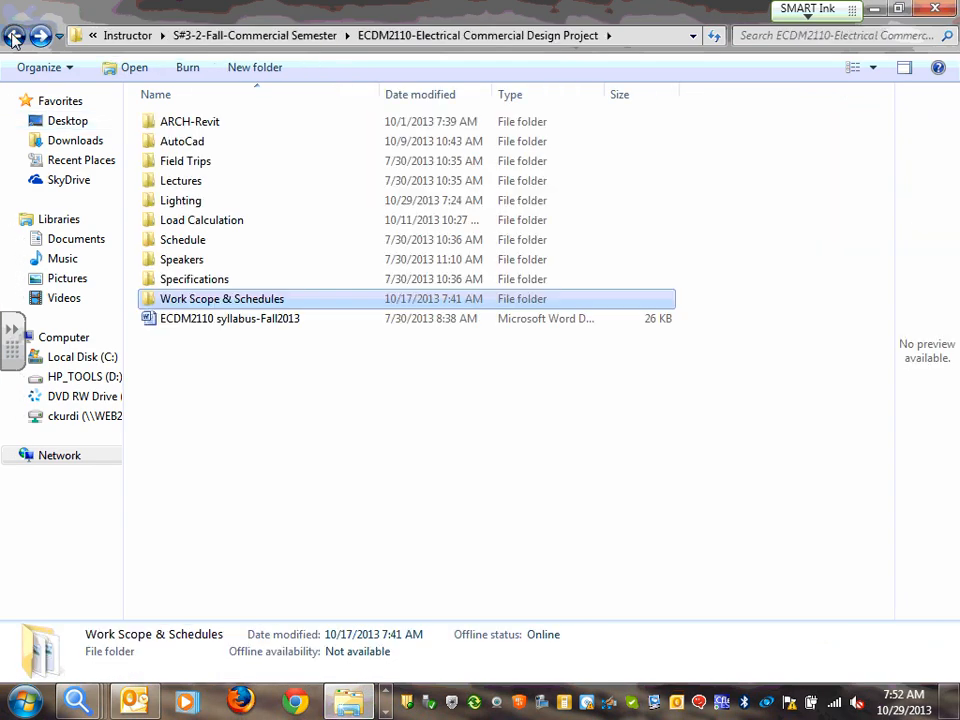
left_click(14, 36)
left_click(14, 36)
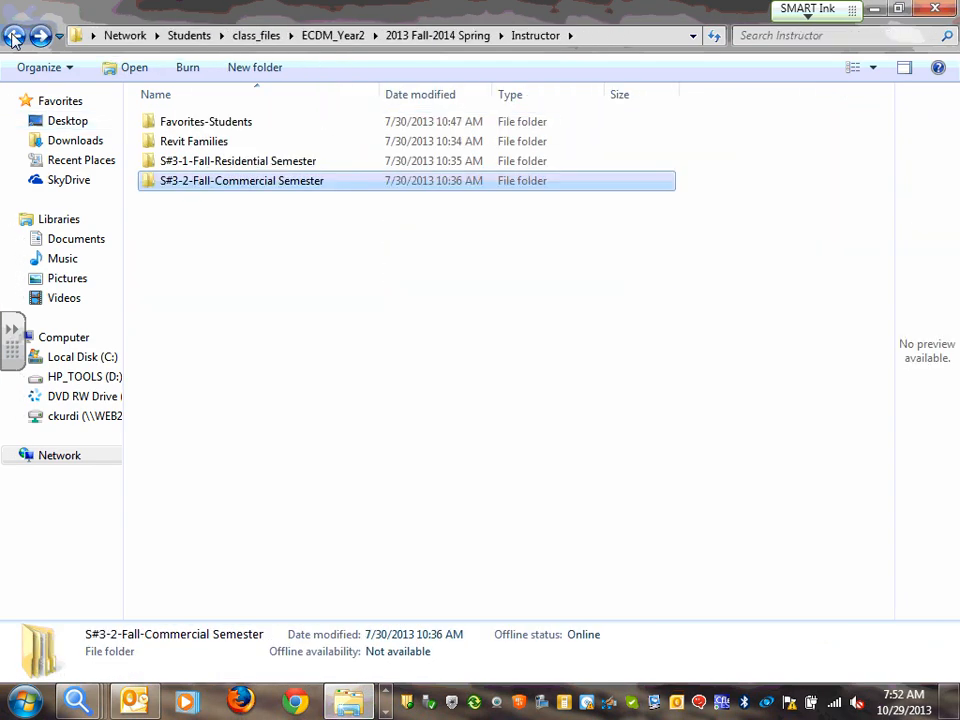
left_click(14, 36)
double_click(176, 124)
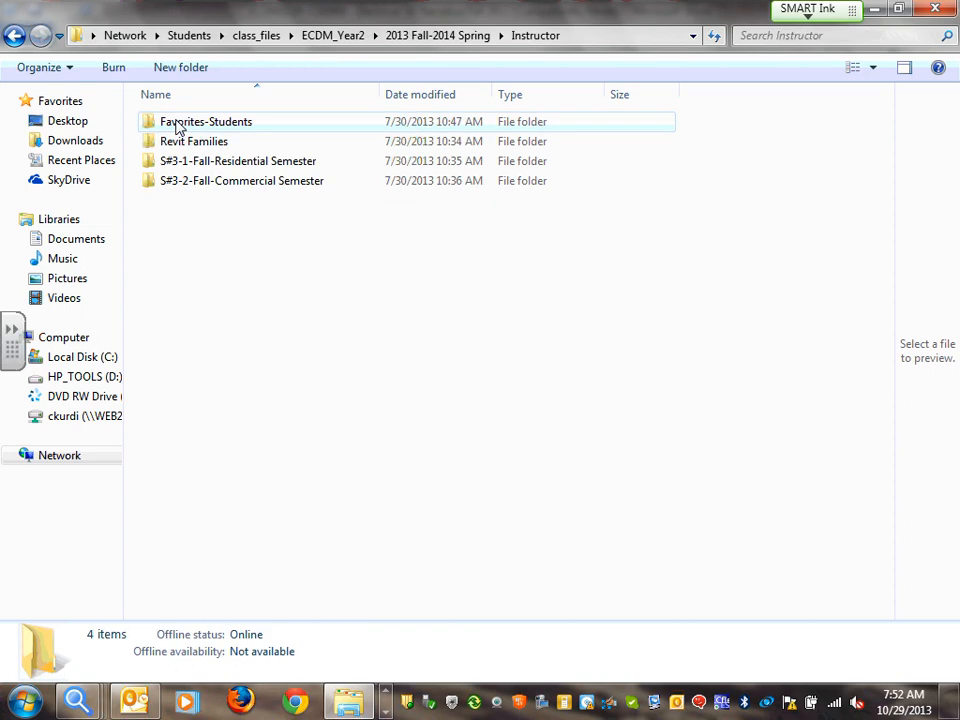
Open S#3-2-Fall-Commercial Semester, ECDM2110-Electrical Commercial Design Project and its Lighting folder, and select the Design Criteria document.
double_click(272, 188)
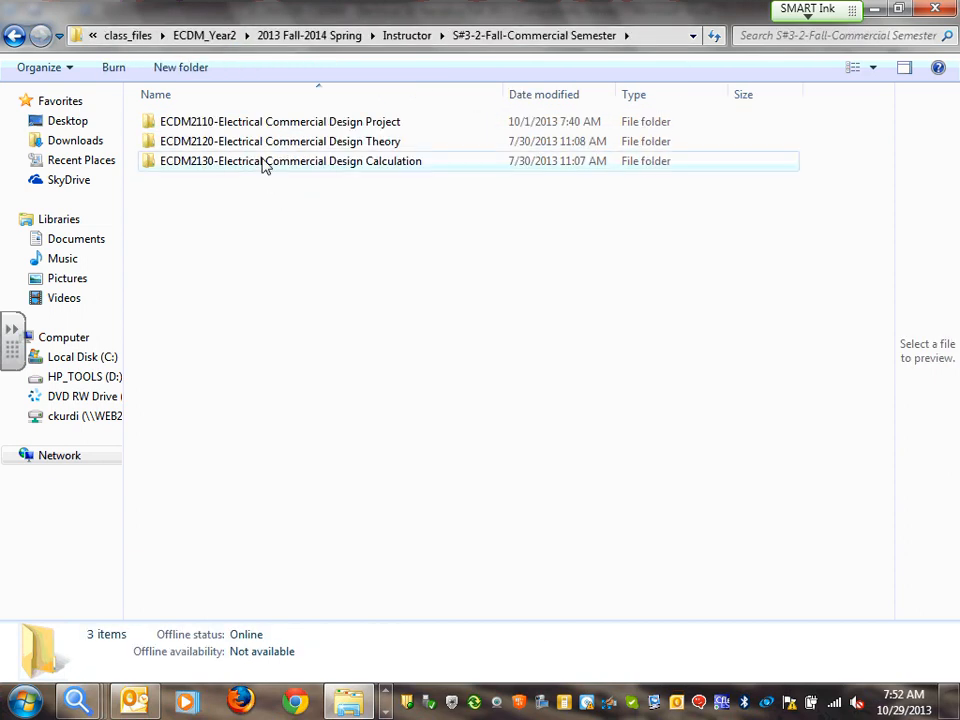
double_click(285, 122)
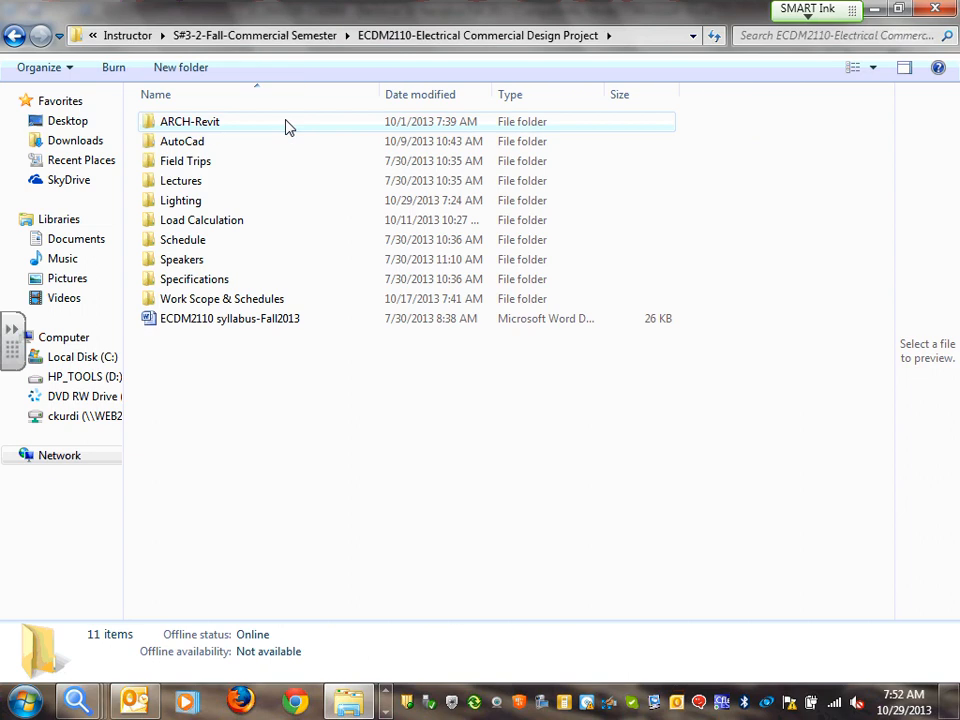
double_click(193, 205)
left_click(222, 130)
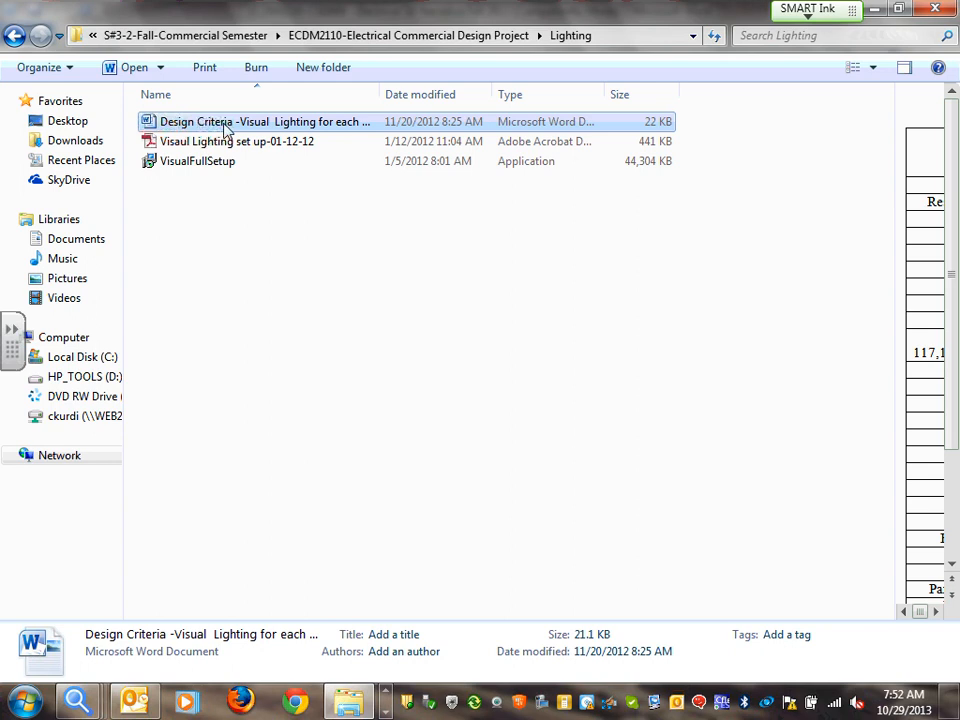
Switch to Word and bring up the Design Criteria -Visual Lighting for each room-2012 document.
left_click(384, 692)
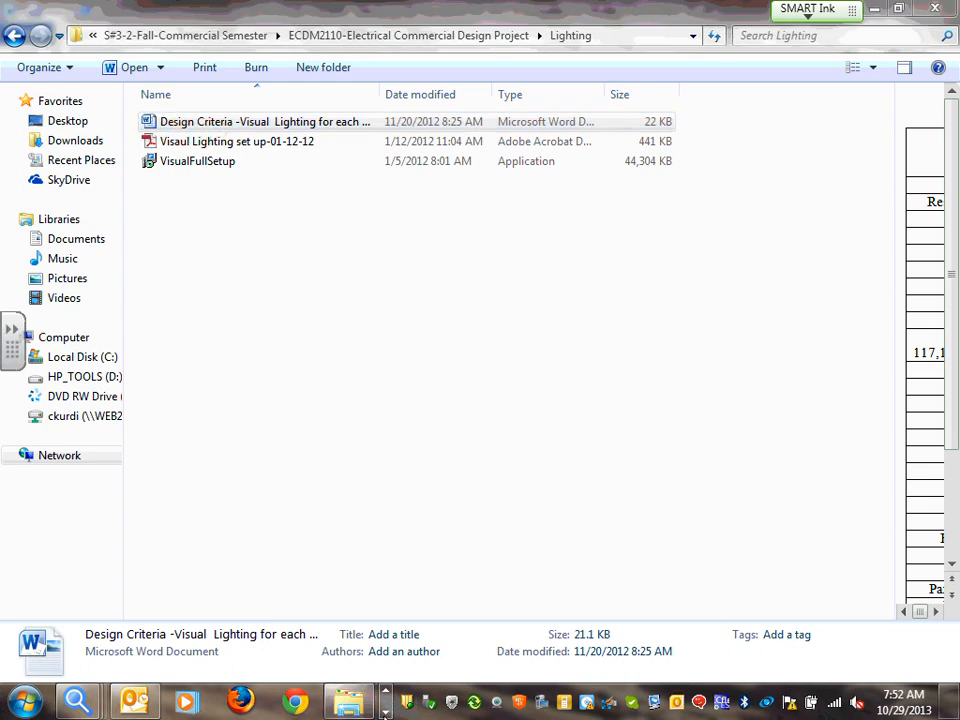
left_click(385, 711)
left_click(385, 711)
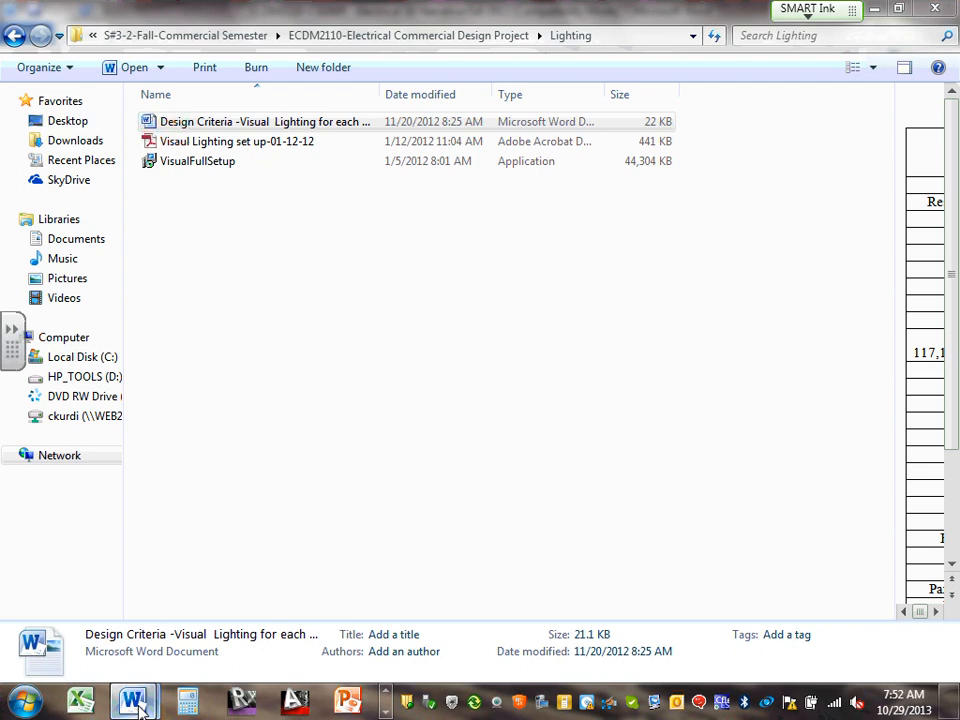
mouse_move(140, 706)
left_click(184, 590)
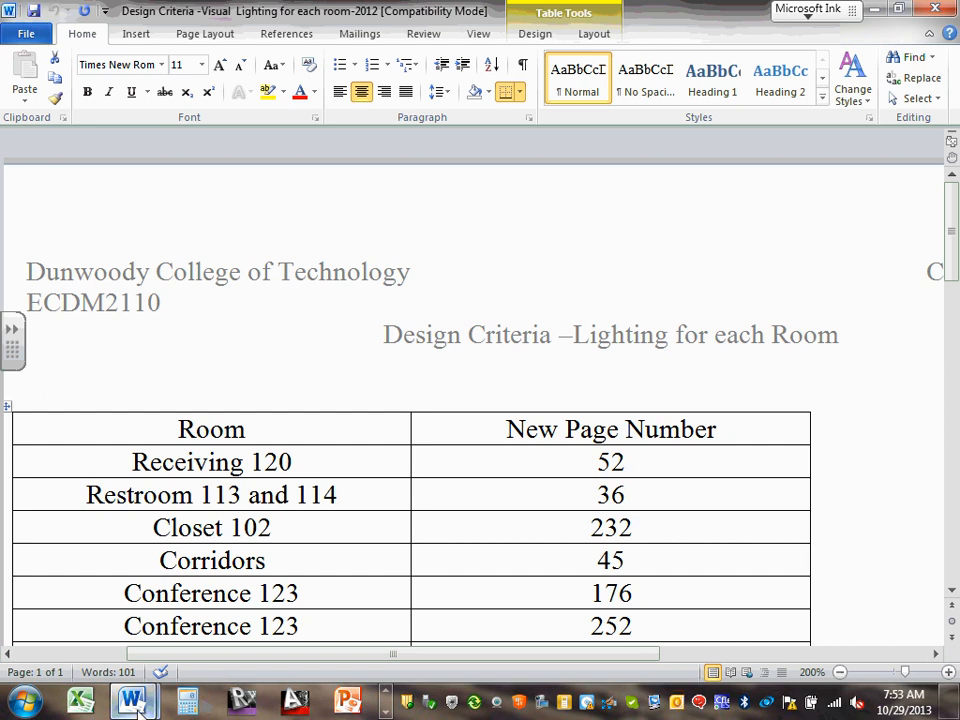
Review section 1.5 Design Criteria - Lighting in the Electrical SD Narrative and switch document windows.
mouse_move(137, 705)
left_click(336, 622)
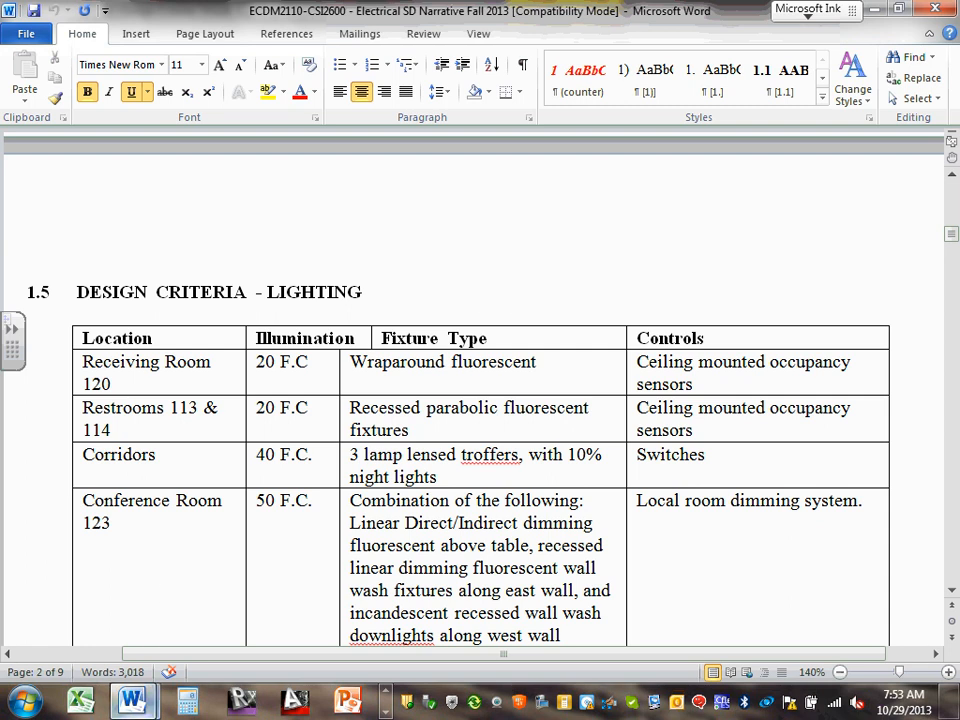
mouse_move(148, 705)
left_click(143, 585)
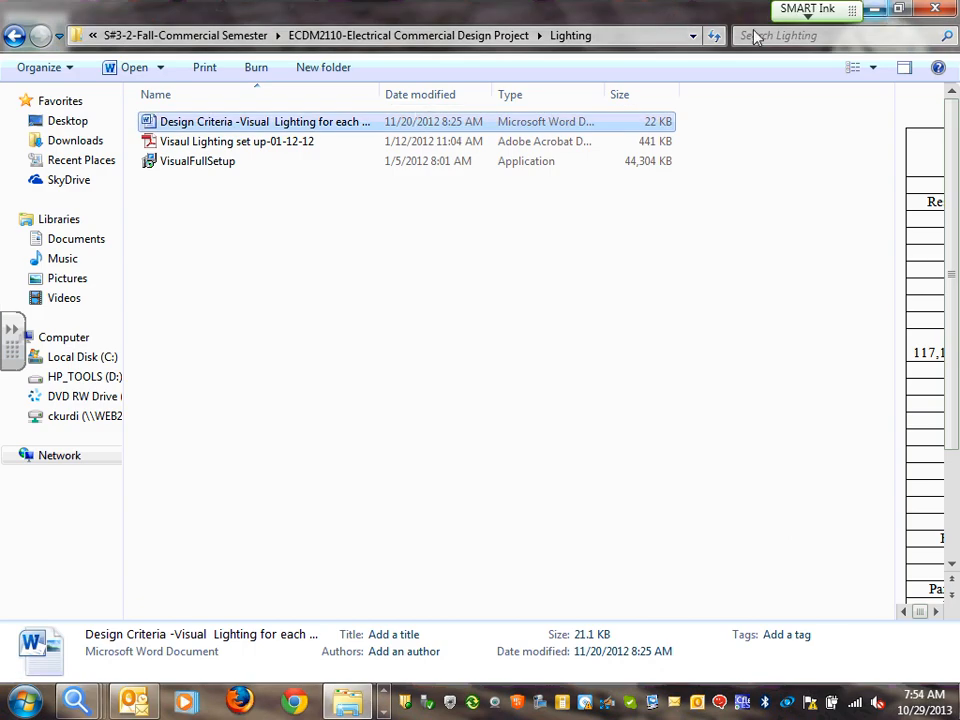
Select the Visaul Lighting set up-01-12-12 PDF in the Lighting folder and bring up that document in Adobe Reader.
left_click(282, 143)
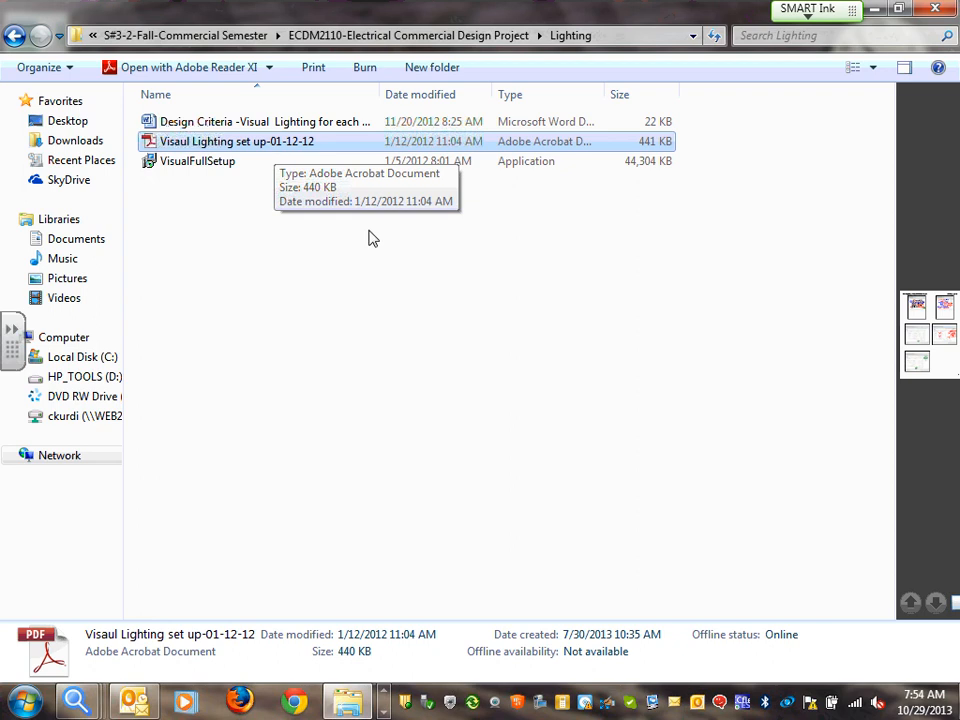
left_click(384, 712)
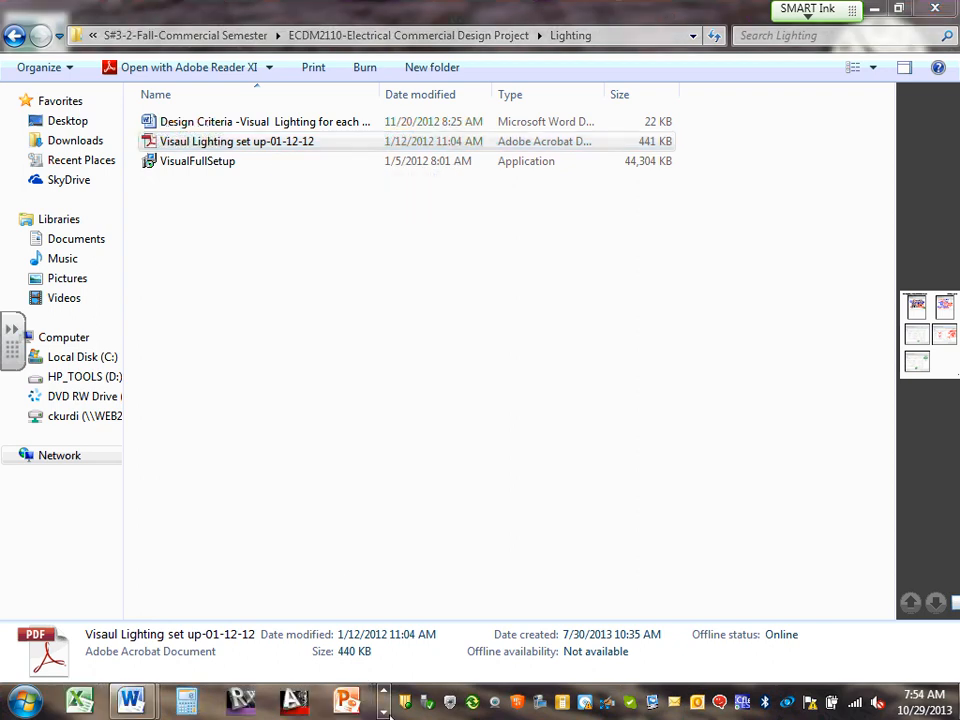
left_click(384, 712)
left_click(384, 712)
left_click(384, 712)
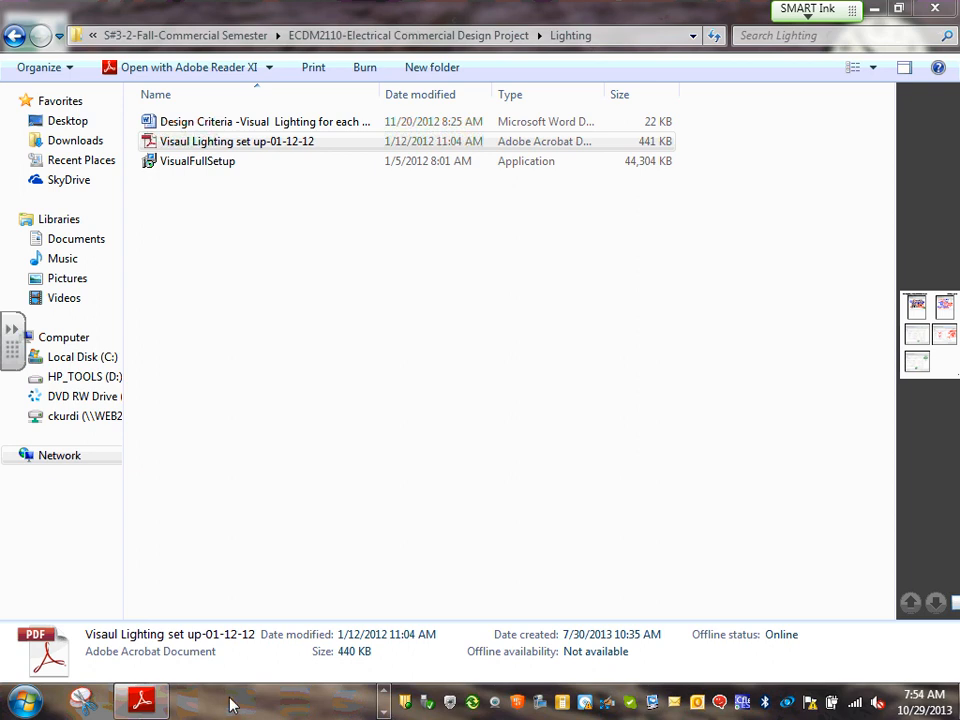
left_click(141, 700)
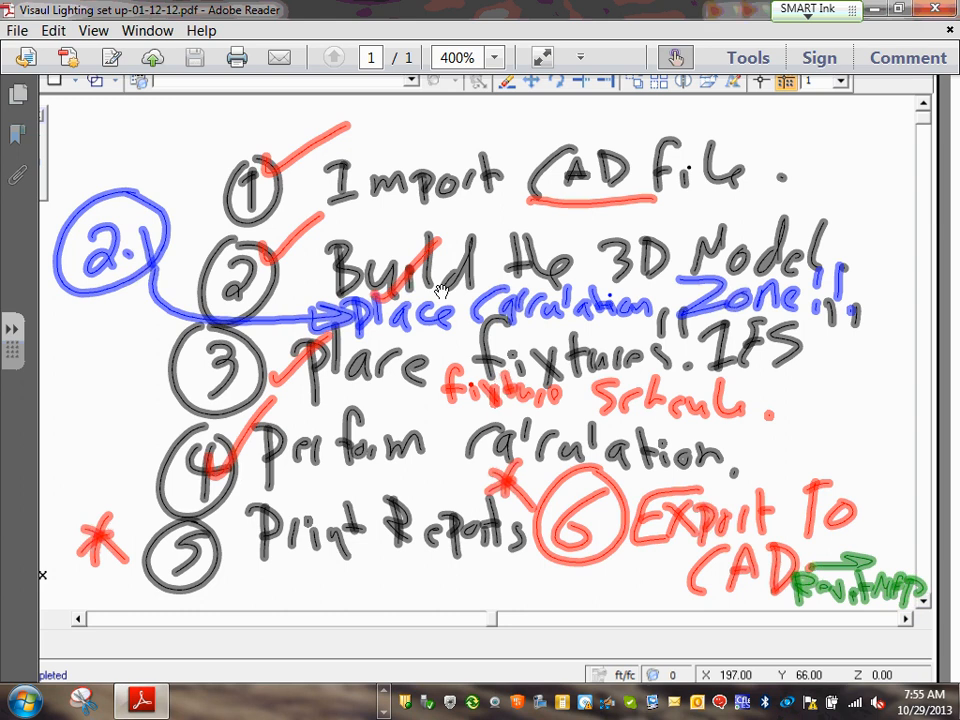
Draw two red ink arrows from "Import CAD File" and label them "Site" and "floor plan".
mouse_move(742, 155)
left_mouse_down()
mouse_move(791, 124)
mouse_move(787, 133)
left_mouse_up()
mouse_move(834, 108)
left_mouse_down()
mouse_move(816, 127)
mouse_move(848, 126)
left_mouse_up()
mouse_move(861, 104)
left_mouse_down()
mouse_move(862, 127)
mouse_move(870, 110)
left_mouse_up()
left_click_drag(870, 118, 882, 122)
left_click_drag(748, 151, 787, 172)
mouse_move(774, 164)
left_mouse_down()
mouse_move(779, 178)
mouse_move(803, 174)
mouse_move(830, 152)
left_mouse_up()
mouse_move(845, 150)
left_mouse_down()
mouse_move(868, 150)
mouse_move(842, 183)
left_mouse_up()
left_click_drag(851, 176, 866, 183)
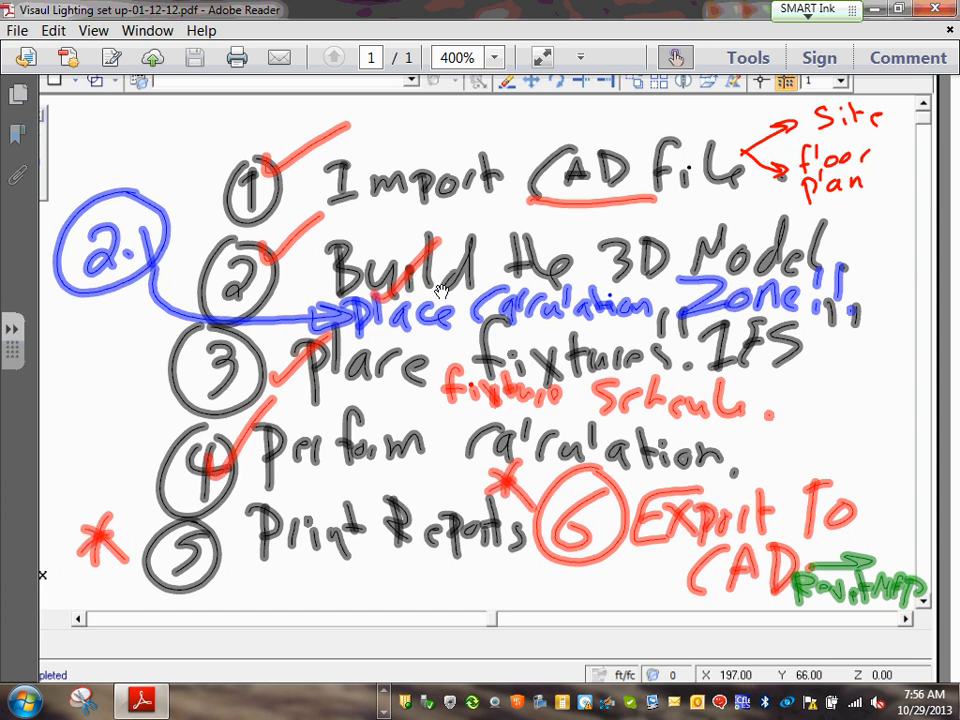
Circle "IES" in the Place fixtures item with red ink and dismiss the backup notification.
mouse_move(795, 311)
left_mouse_down()
mouse_move(742, 305)
mouse_move(690, 370)
mouse_move(805, 320)
mouse_move(788, 309)
left_mouse_up()
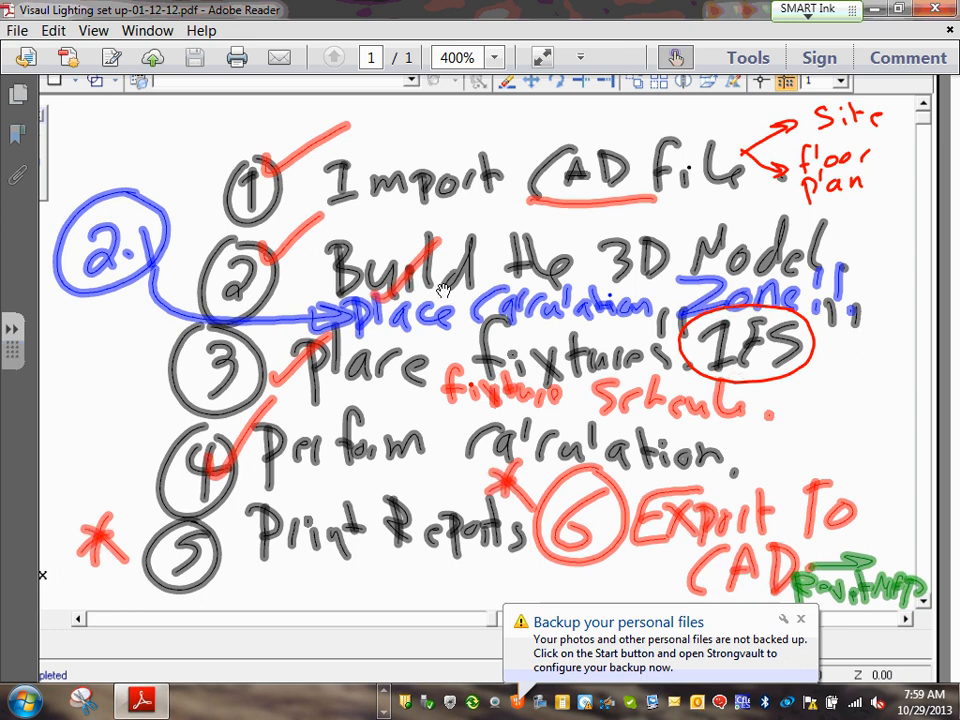
left_click(800, 620)
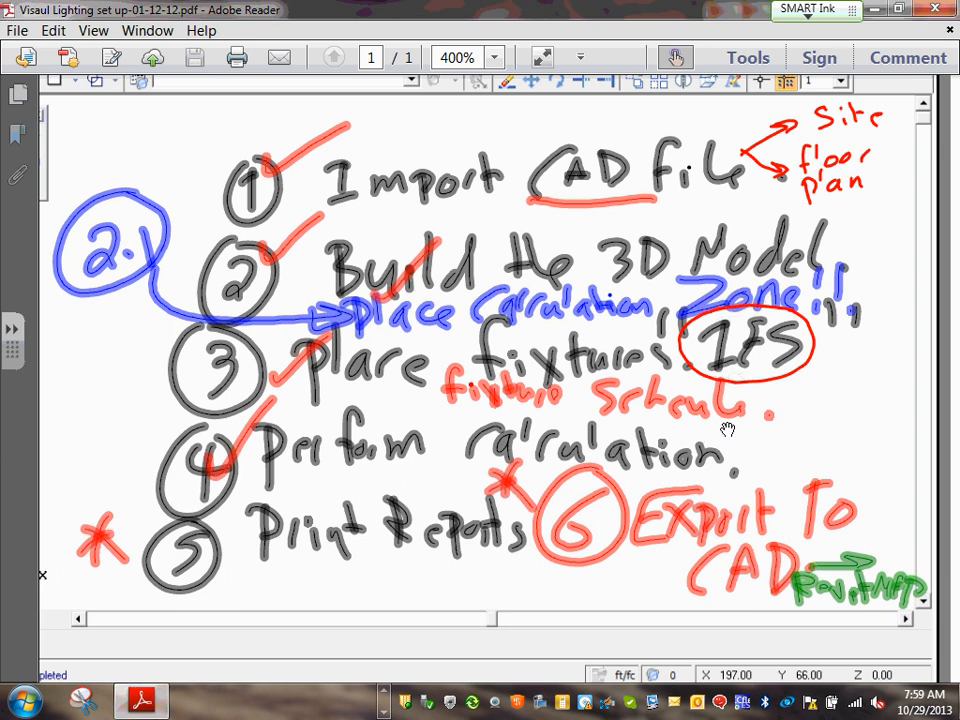
scroll(889, 328, "down", 4)
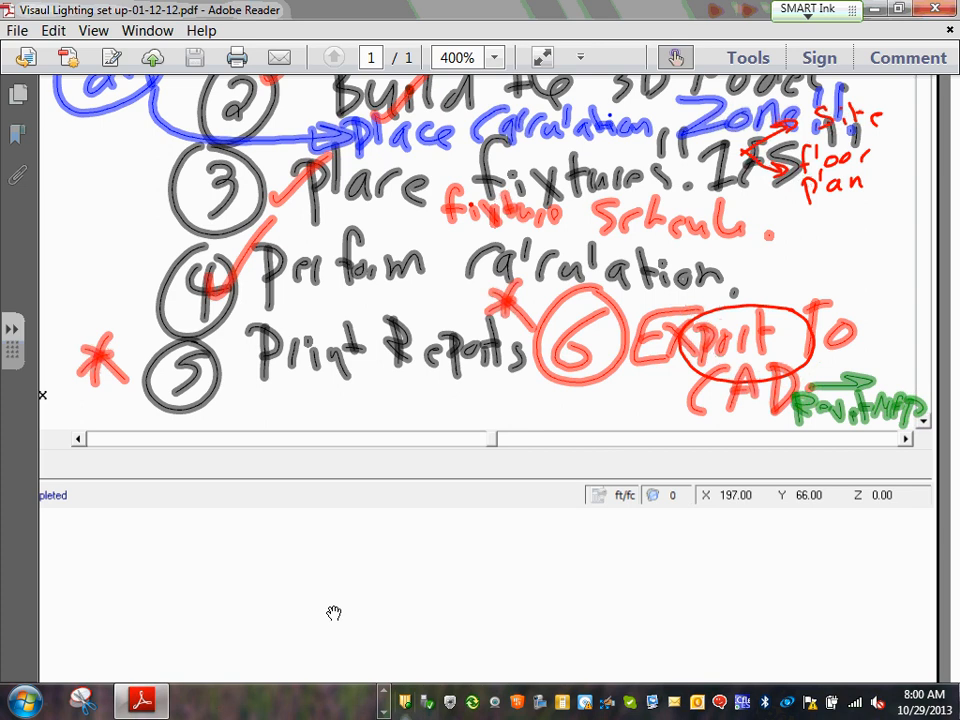
scroll(392, 489, "down", 6)
scroll(394, 483, "up", 8)
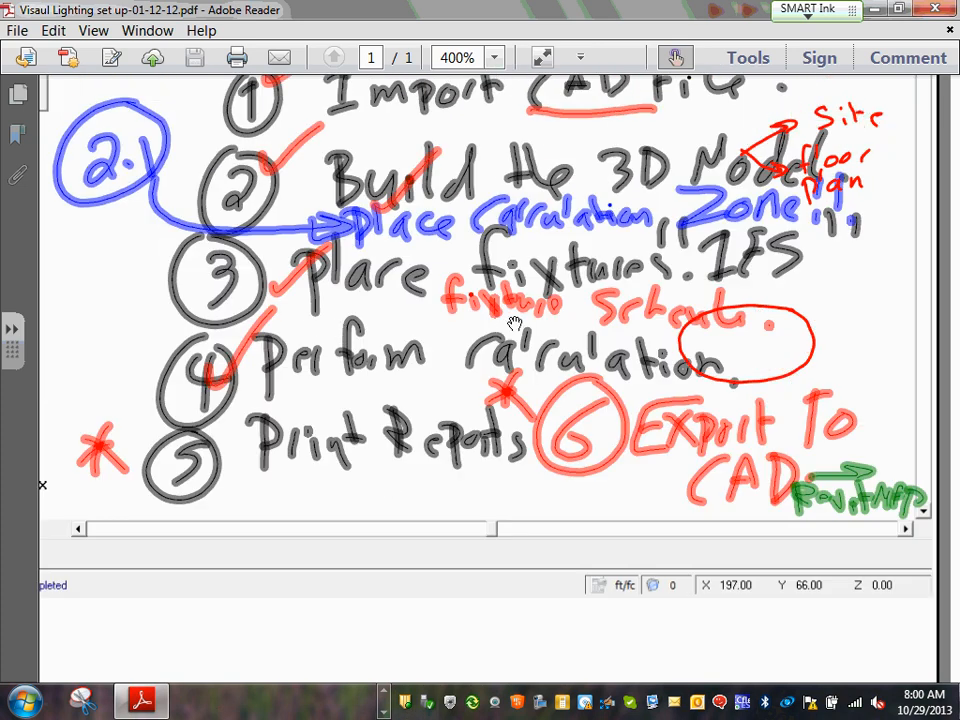
scroll(480, 324, "down", 7)
scroll(518, 330, "up", 5)
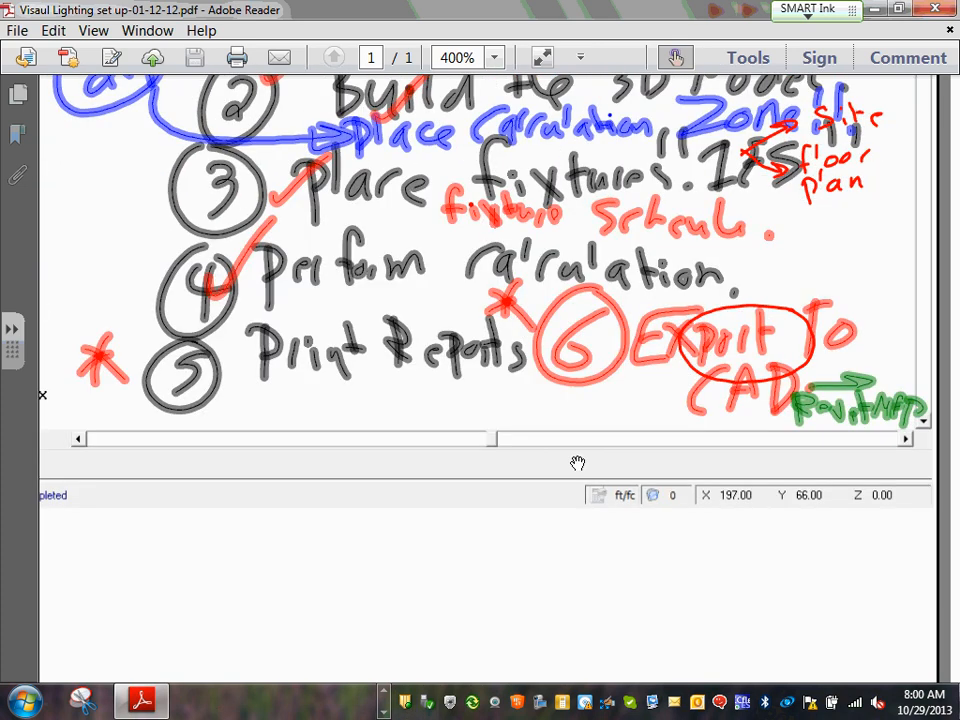
Reduce the PDF zoom to 200% and locate the marked-up Visual floor plan beside the workflow list.
left_click_drag(688, 9, 505, 55)
double_click(510, 52)
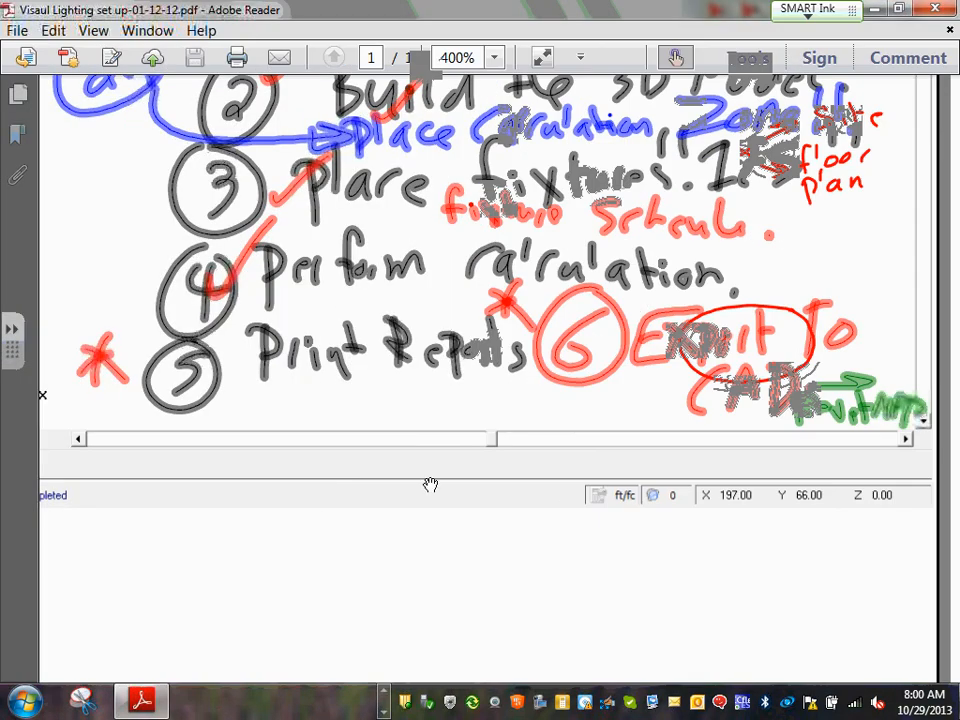
left_click(554, 57)
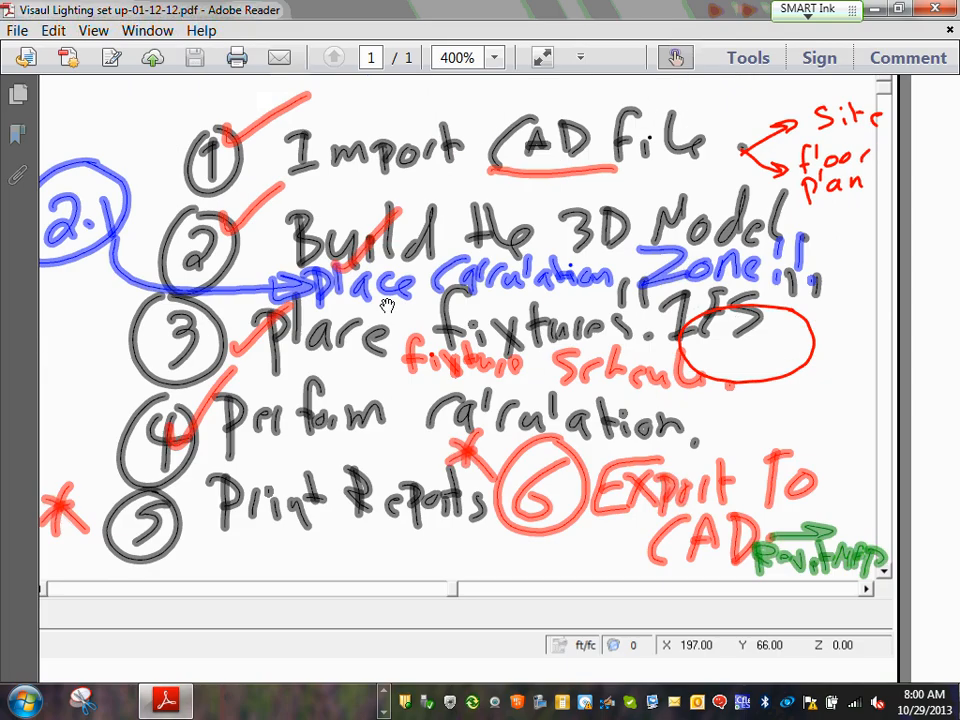
key("Escape")
left_click(495, 58)
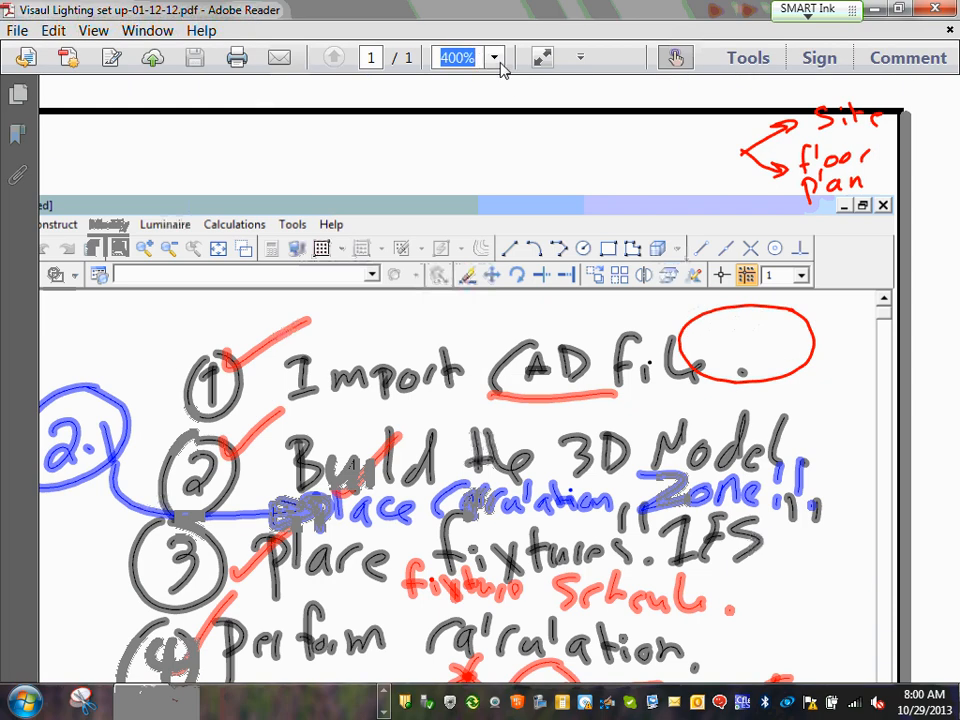
left_click(540, 228)
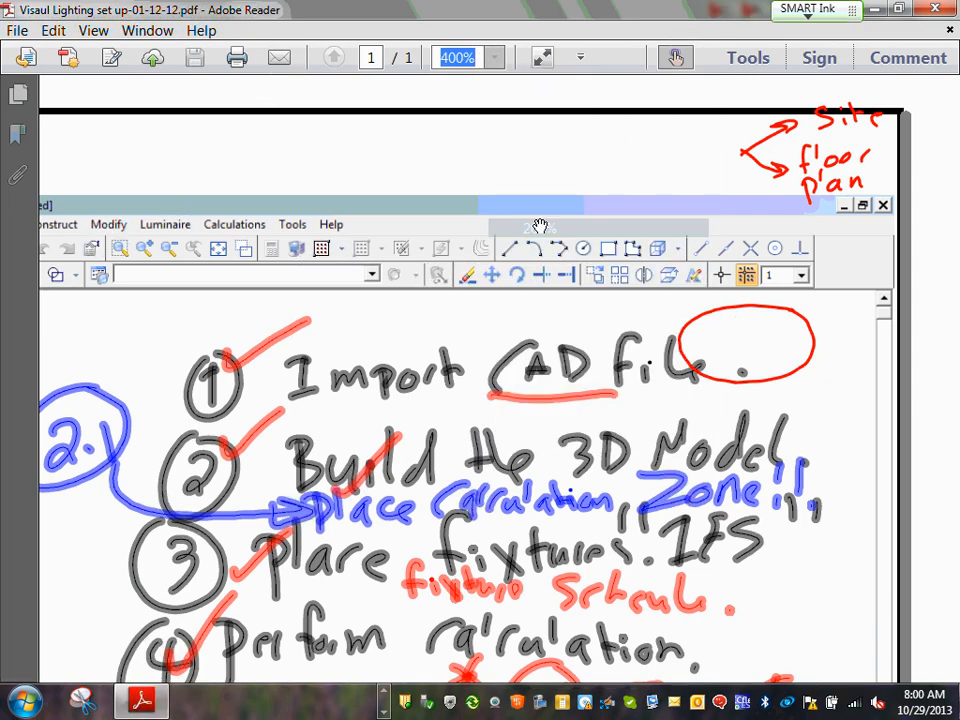
scroll(658, 399, "down", 2)
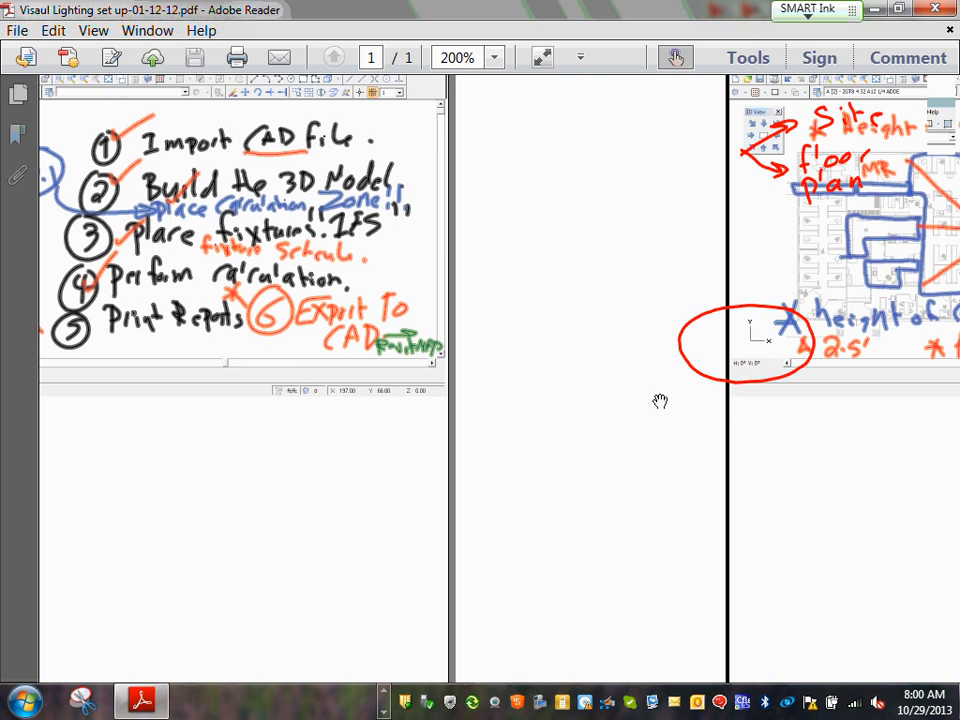
scroll(786, 520, "right", 2)
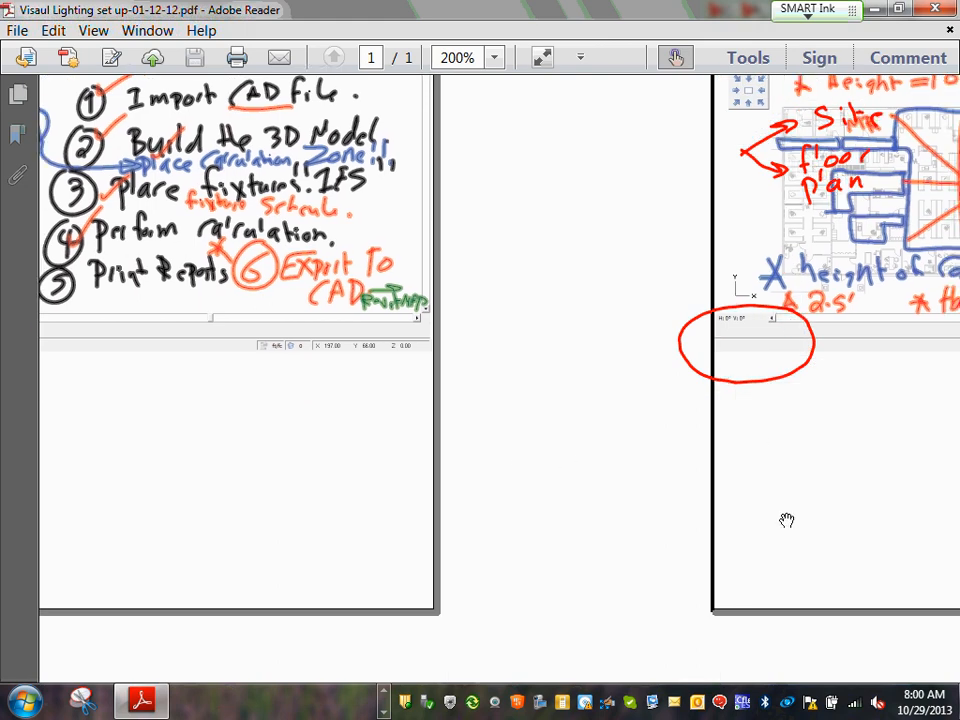
scroll(786, 520, "right", 8)
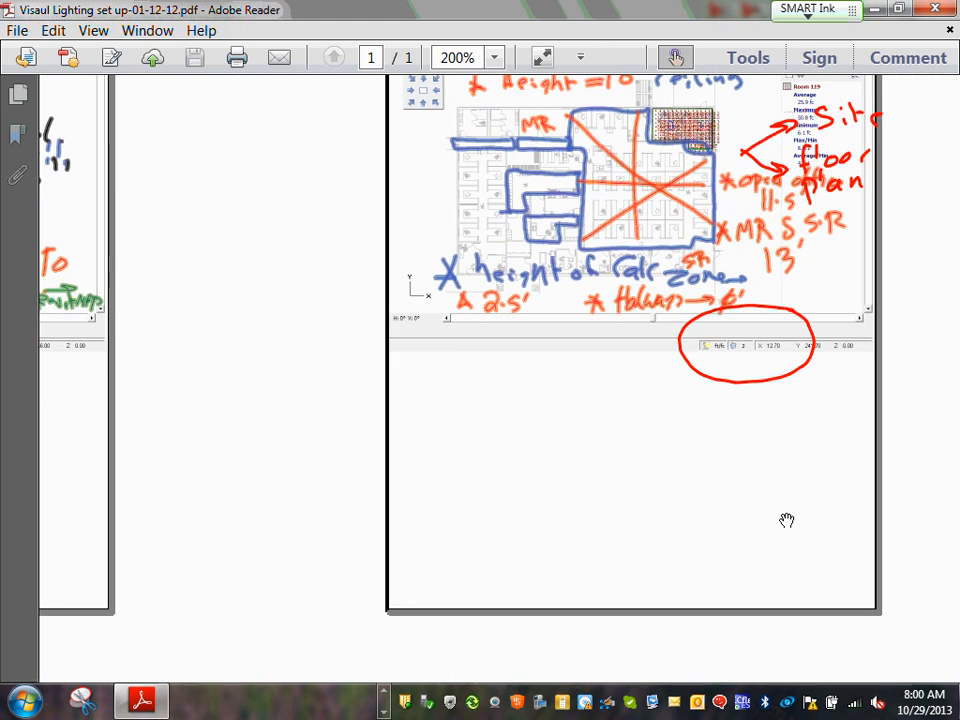
scroll(786, 520, "right", 1)
scroll(786, 520, "up", 1)
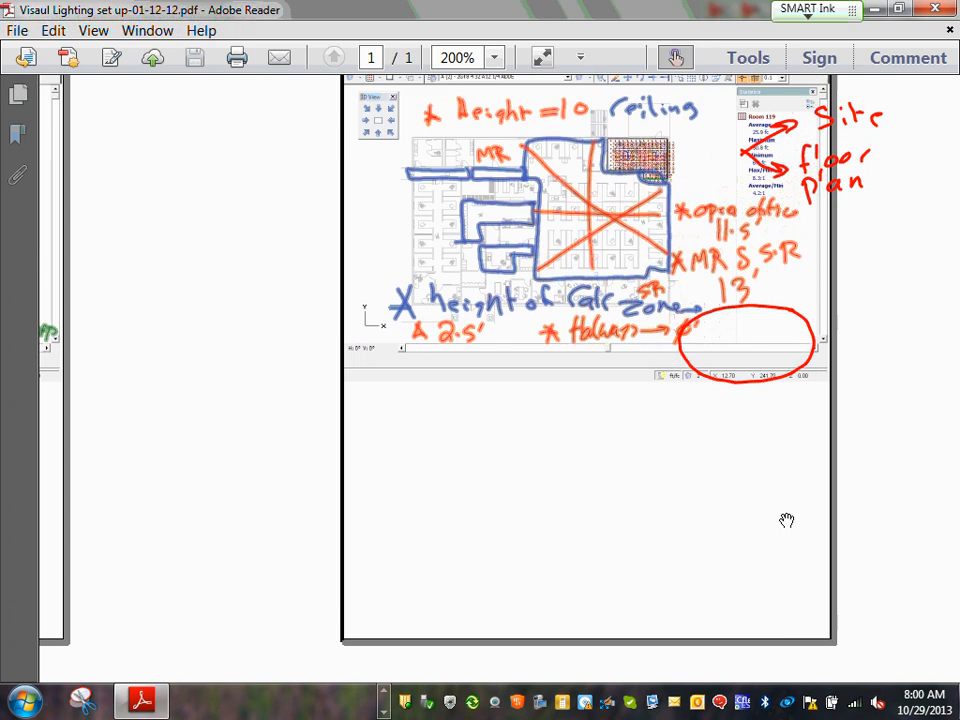
scroll(786, 520, "up", 2)
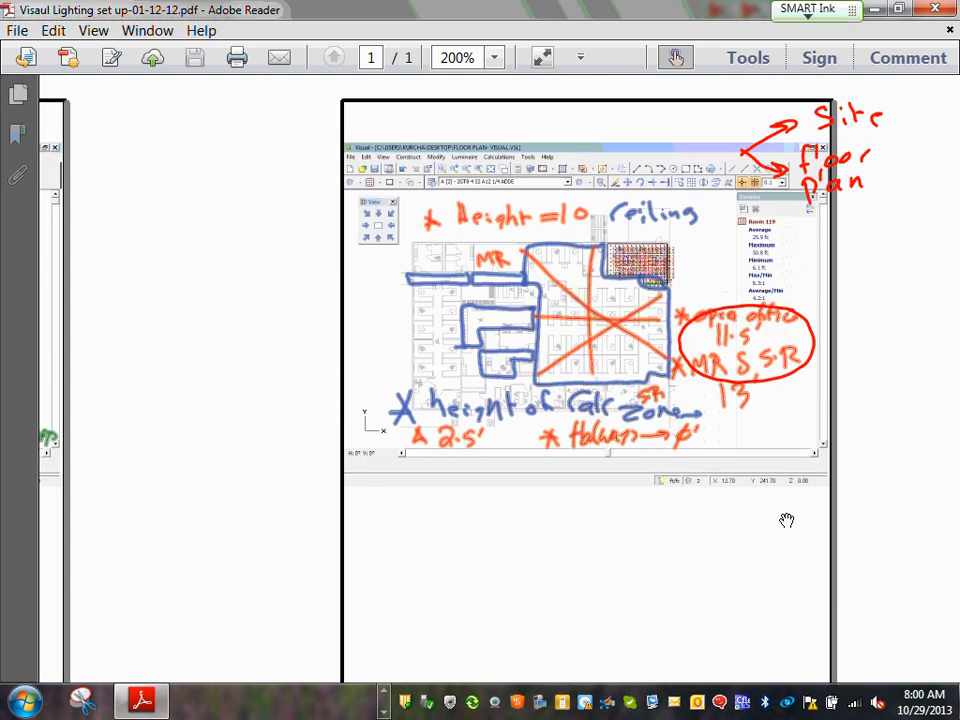
Magnify the page to 400% and examine the floor plan's ceiling height notes, calculation zones and Room 119 statistics.
left_click(494, 58)
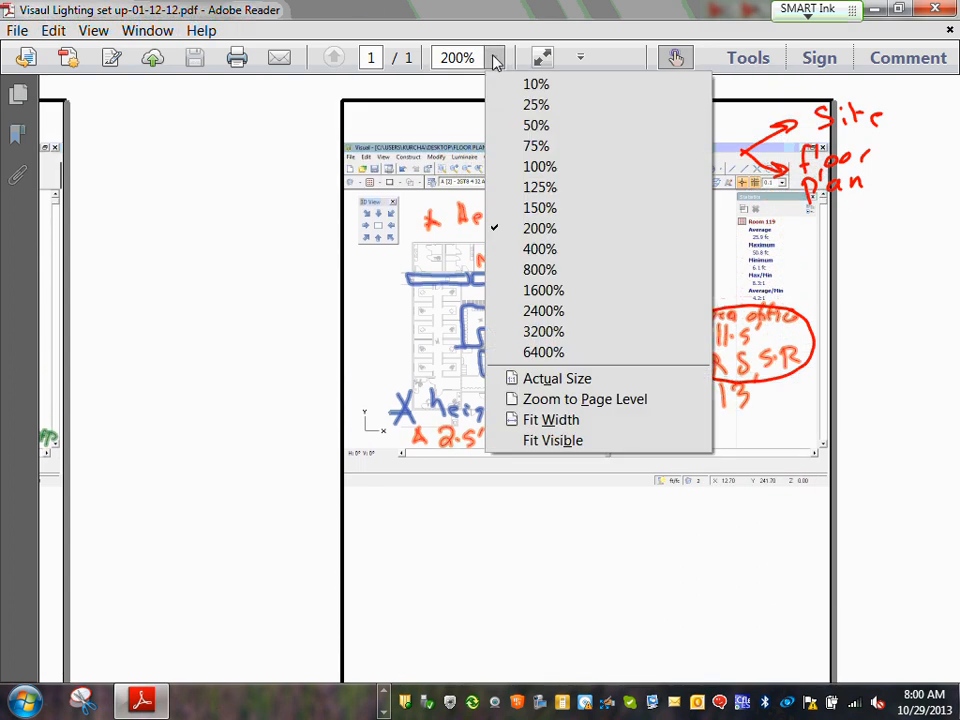
left_click(552, 249)
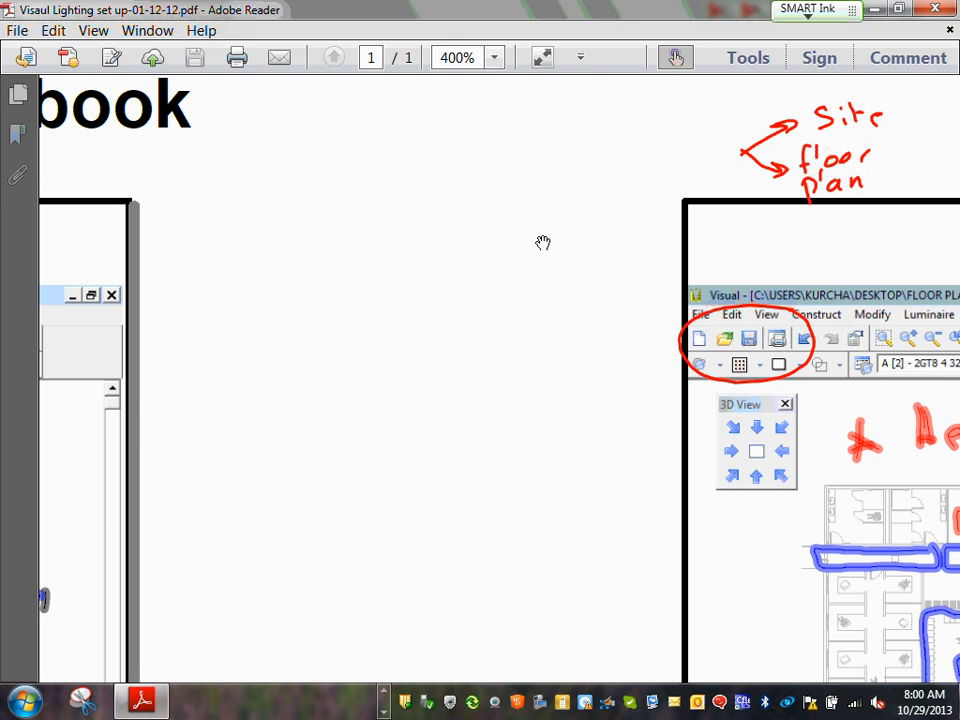
scroll(626, 399, "right", 10)
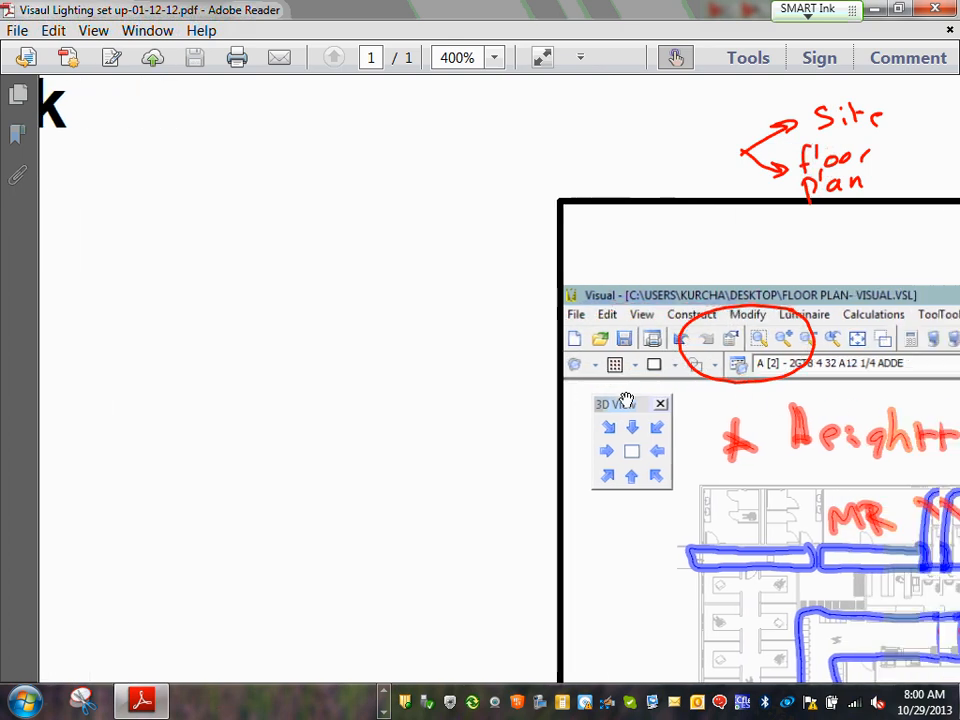
scroll(626, 399, "right", 3)
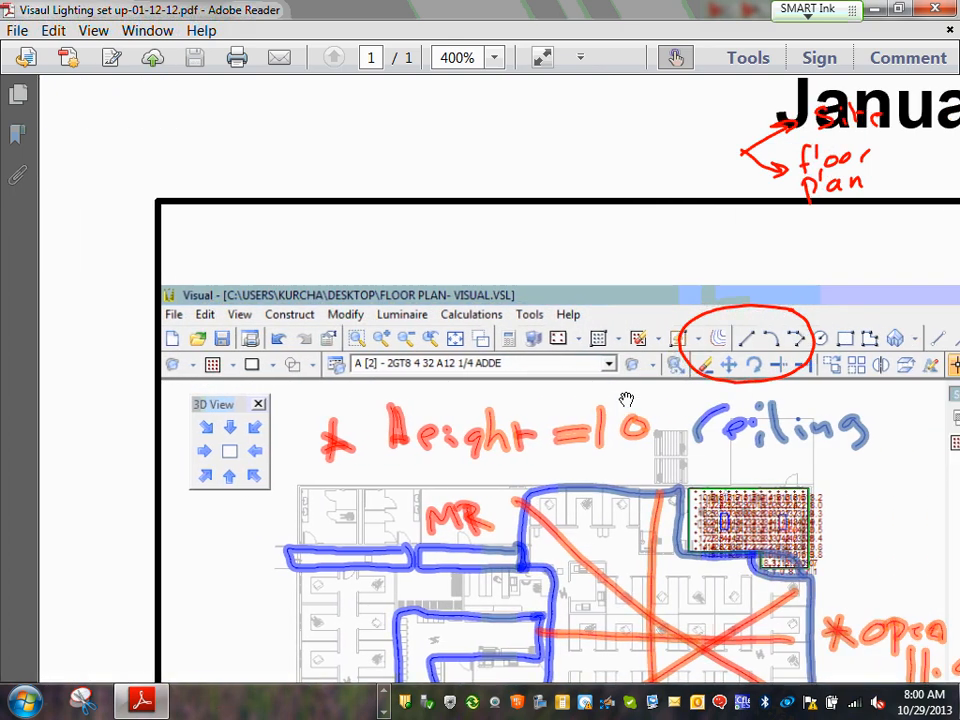
scroll(626, 399, "down", 5)
scroll(626, 399, "down", 5)
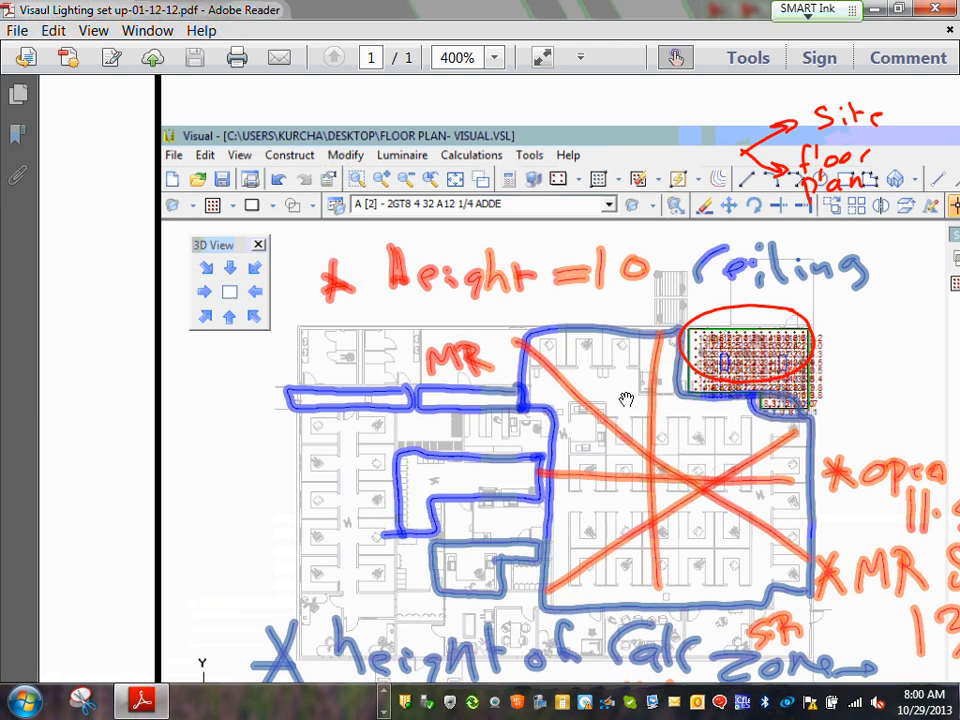
scroll(626, 399, "right", 3)
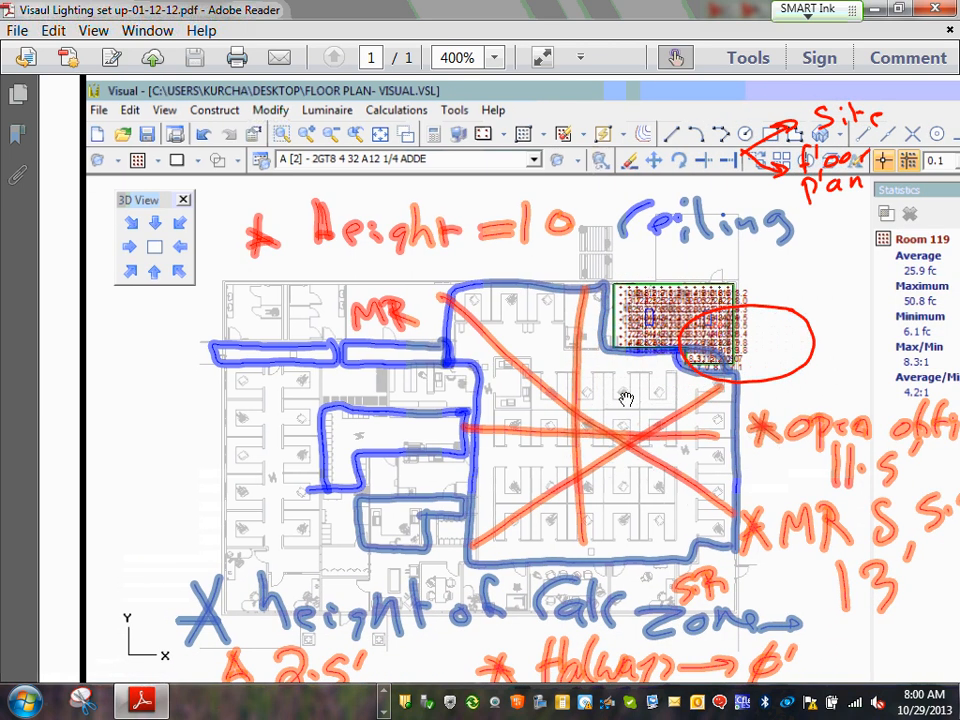
scroll(626, 399, "down", 2)
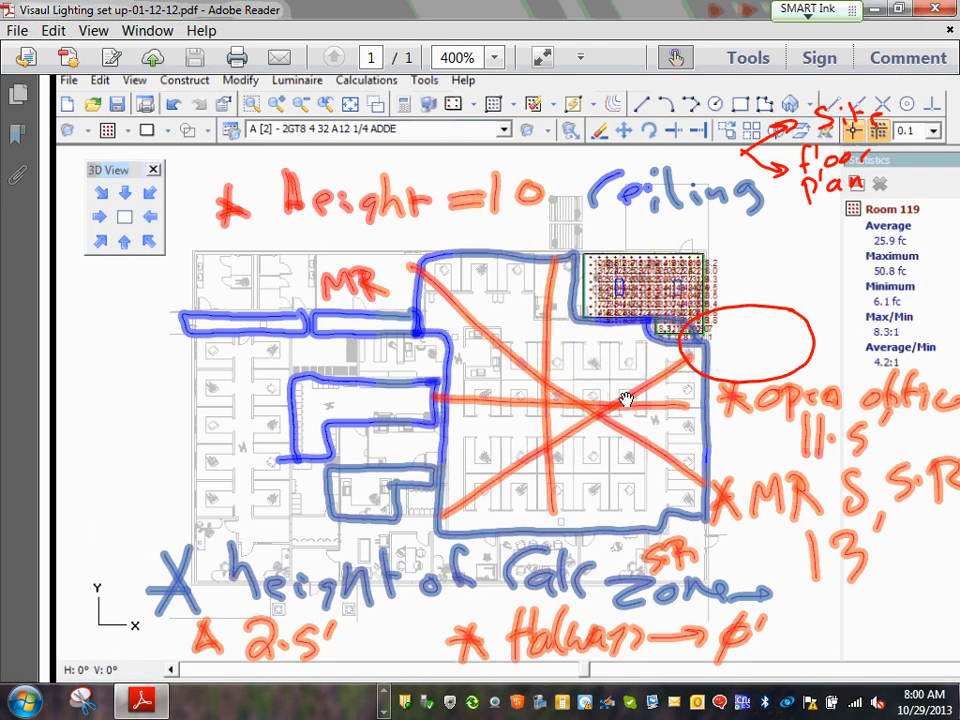
scroll(626, 399, "right", 1)
scroll(626, 399, "right", 1)
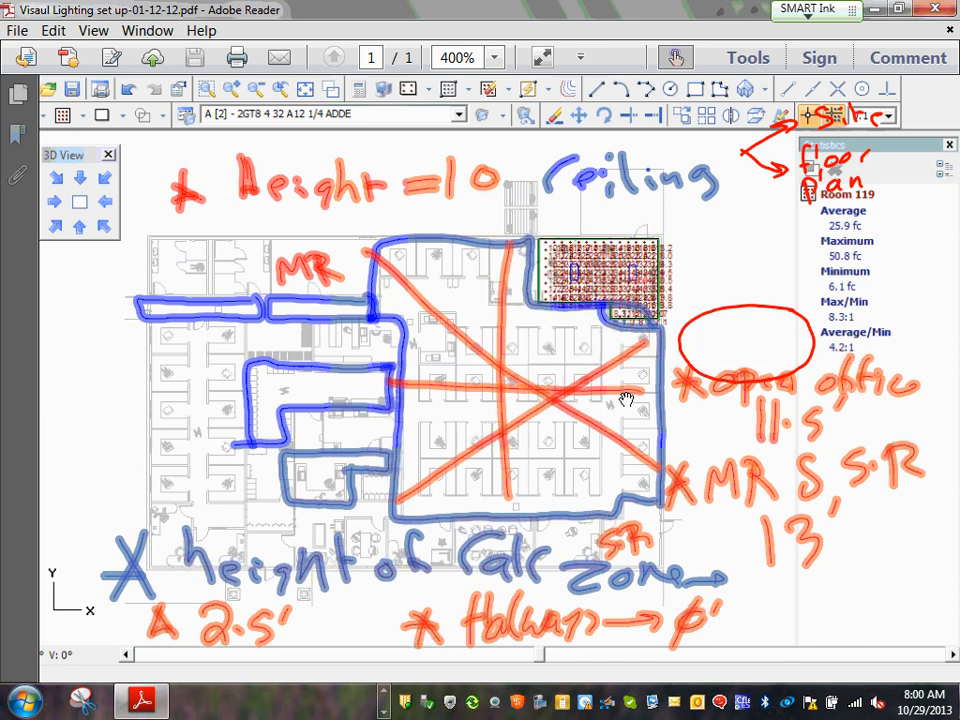
Clear the leftover red ink, add a foot mark after "Height = 10", and circle Average in the Room 119 statistics.
mouse_move(682, 190)
left_mouse_down()
mouse_move(840, 134)
mouse_move(695, 340)
mouse_move(718, 396)
mouse_move(789, 369)
mouse_move(900, 452)
left_mouse_up()
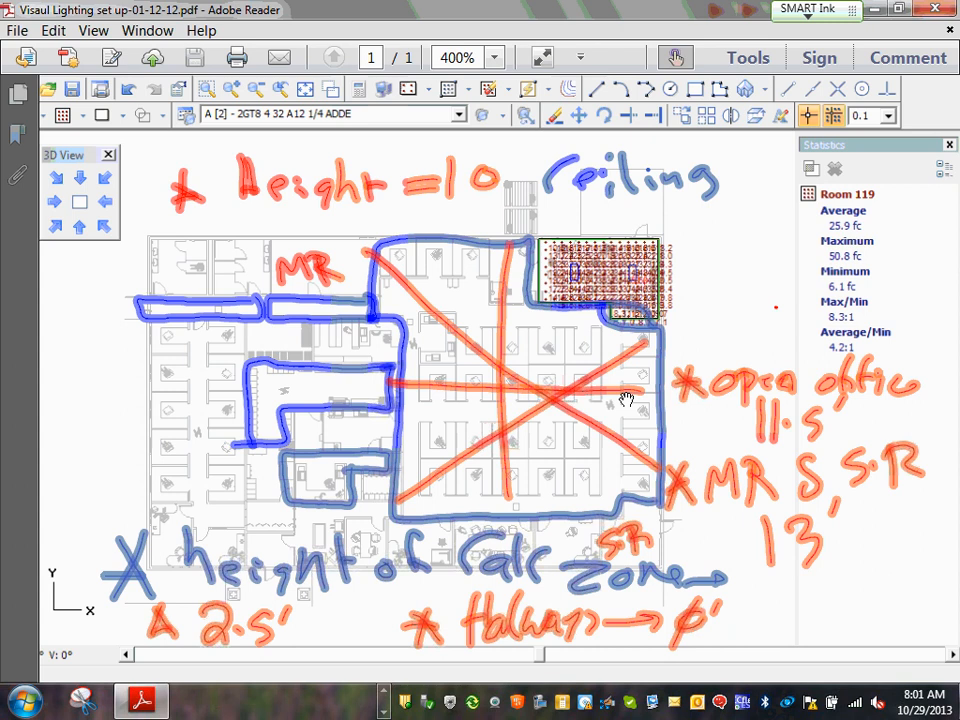
left_click_drag(516, 146, 506, 158)
mouse_move(884, 206)
left_mouse_down()
mouse_move(803, 217)
mouse_move(872, 232)
mouse_move(881, 200)
left_mouse_up()
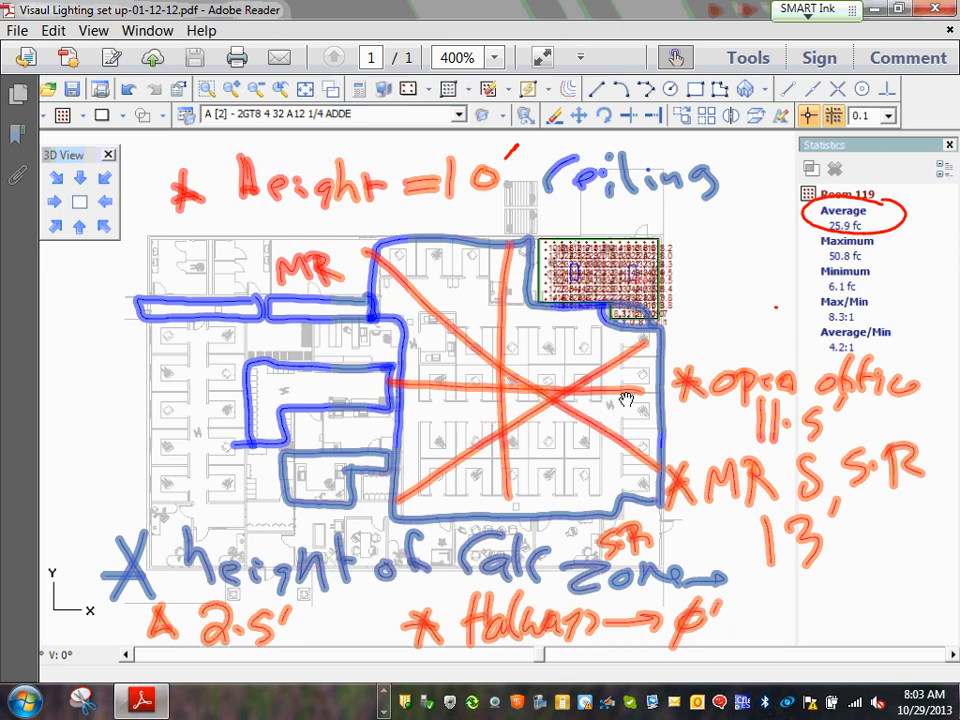
Switch to Word and bring up the ECDM2110-CSI2600 Electrical SD Narrative at section 1.5 Design Criteria - Lighting.
left_click(385, 696)
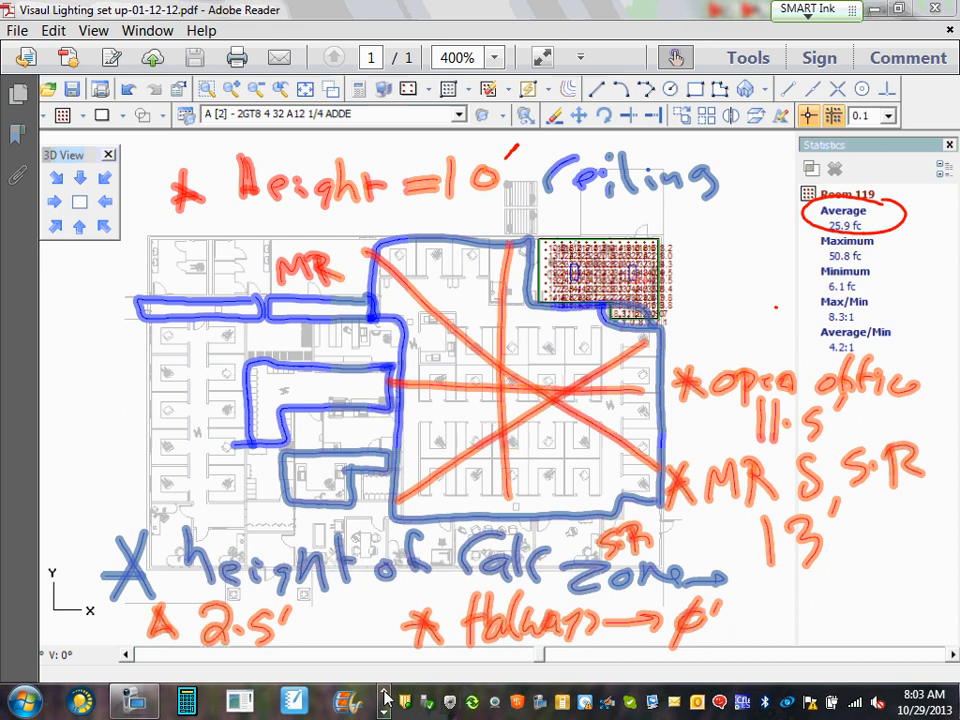
left_click(385, 690)
left_click(385, 690)
left_click(385, 690)
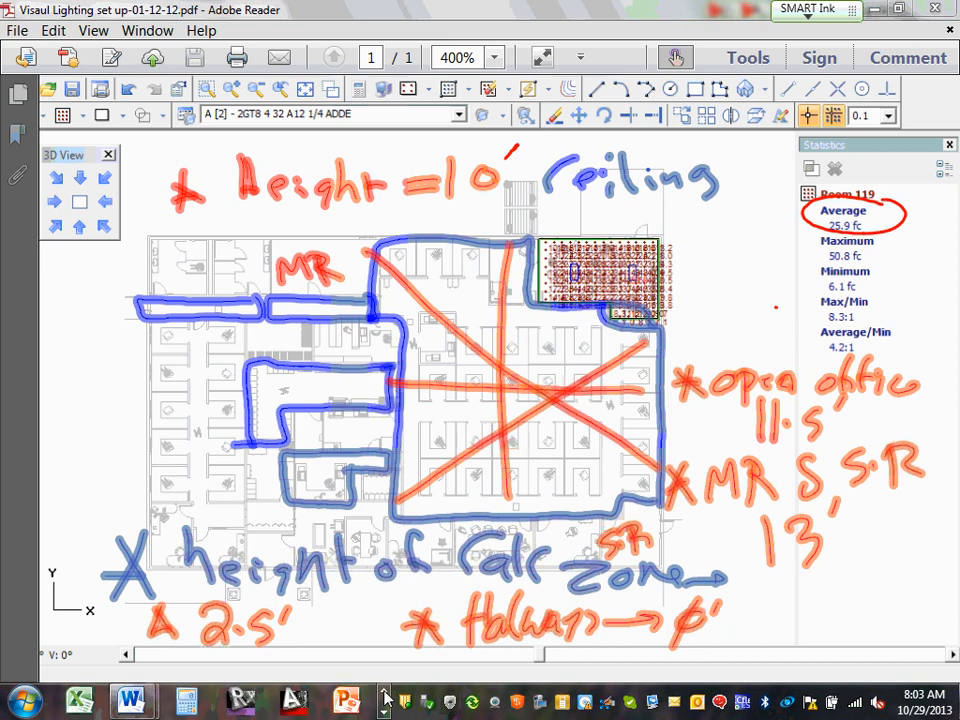
mouse_move(130, 700)
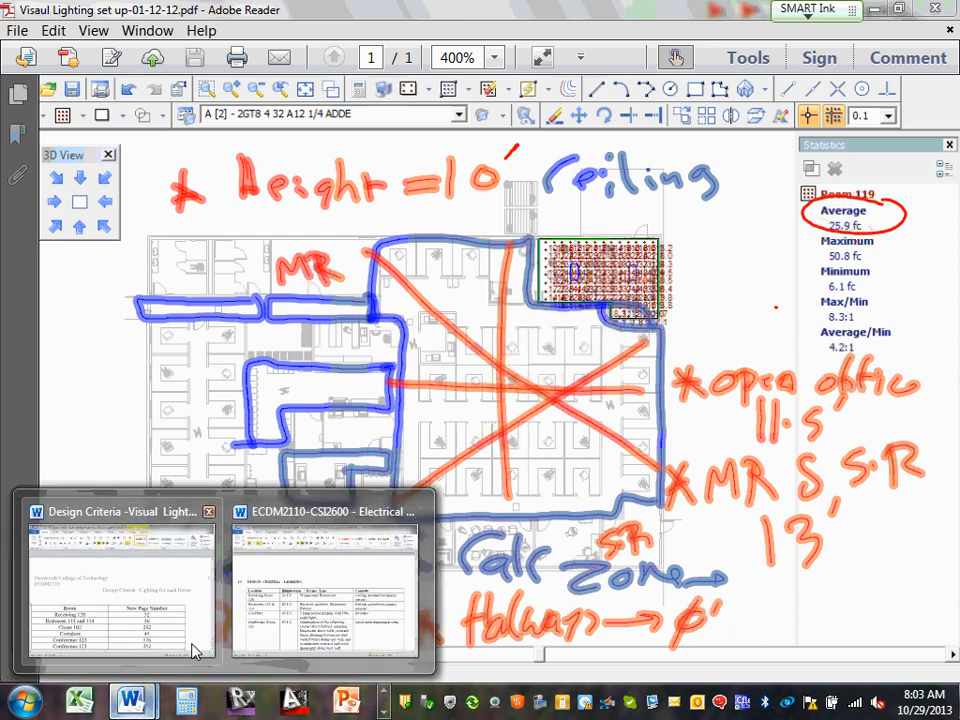
left_click(193, 611)
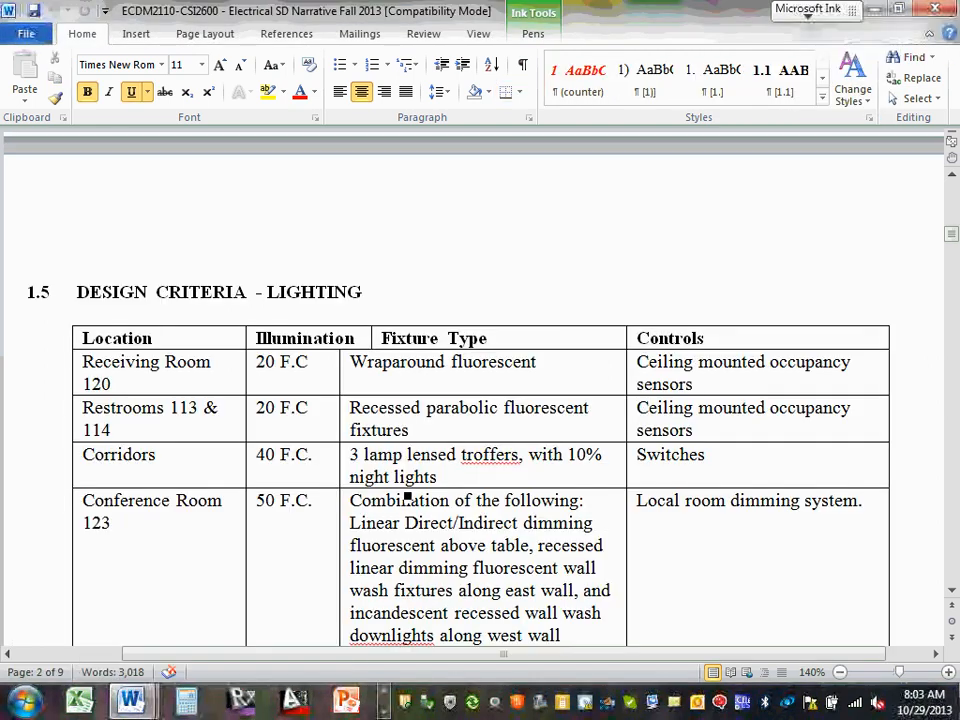
Circle the illumination values from Receiving Room 120 through Conference Room 123, plus Lunch Room 119 and its 25 F.C. value.
mouse_move(320, 332)
left_mouse_down()
mouse_move(258, 338)
mouse_move(300, 392)
mouse_move(342, 340)
mouse_move(290, 337)
left_mouse_up()
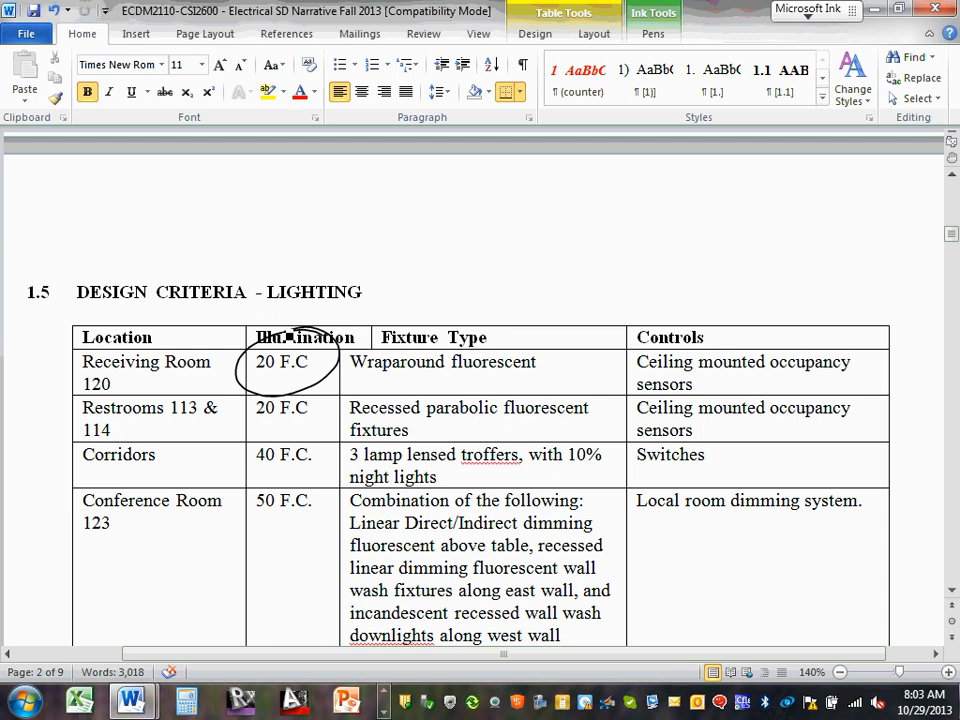
mouse_move(296, 381)
left_mouse_down()
mouse_move(294, 489)
mouse_move(278, 479)
mouse_move(297, 485)
left_mouse_up()
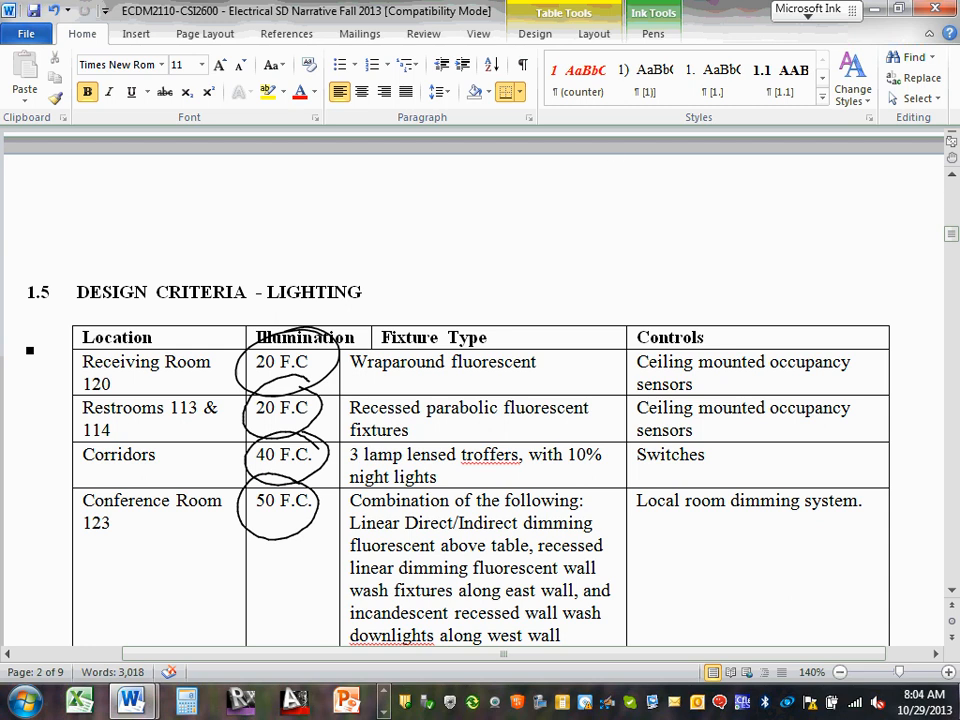
scroll(231, 480, "down", 7)
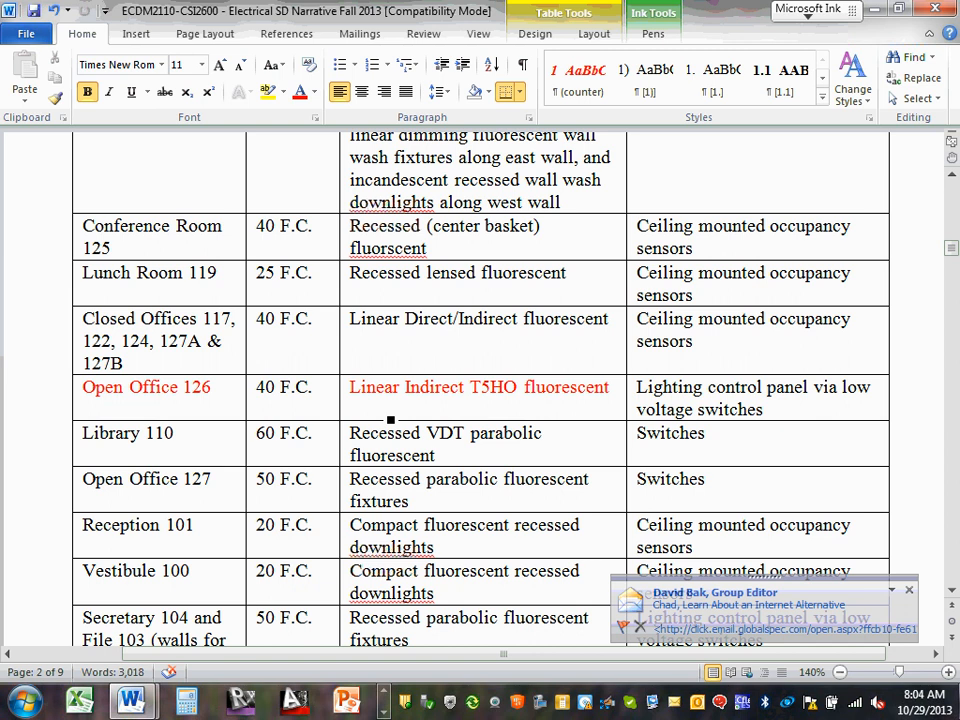
mouse_move(133, 253)
left_mouse_down()
mouse_move(171, 242)
mouse_move(232, 268)
left_mouse_up()
mouse_move(313, 252)
left_mouse_down()
mouse_move(287, 240)
mouse_move(257, 316)
mouse_move(336, 281)
mouse_move(258, 312)
mouse_move(314, 240)
left_mouse_up()
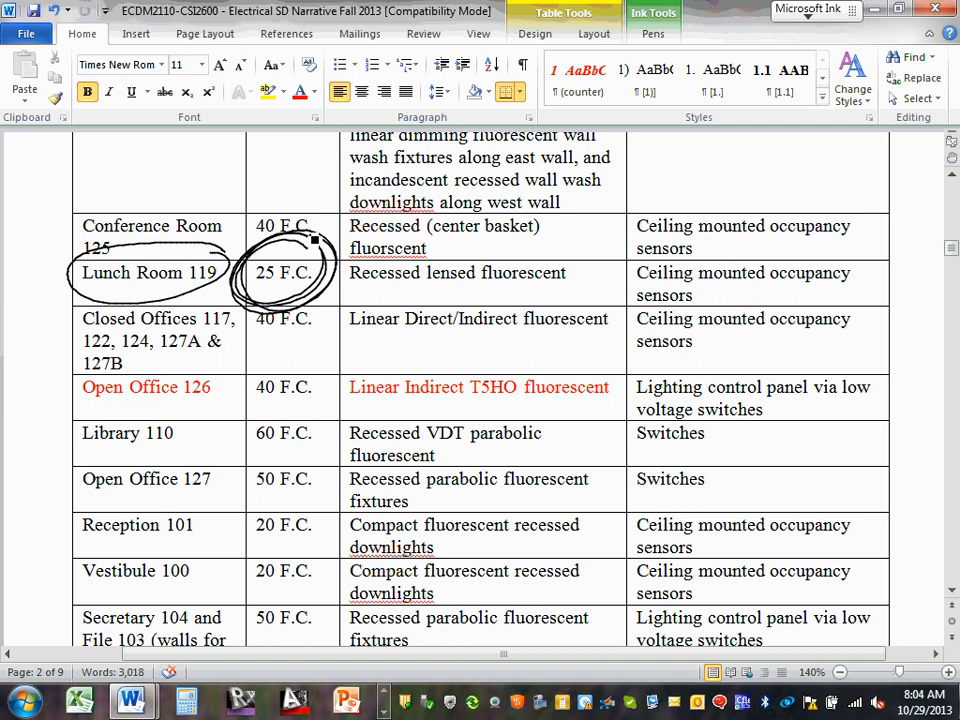
Return to the Visual Lighting PDF, check-mark Average, and circle the Maximum, Minimum, Max/Min and Average/Min statistics in red ink.
left_click(882, 18)
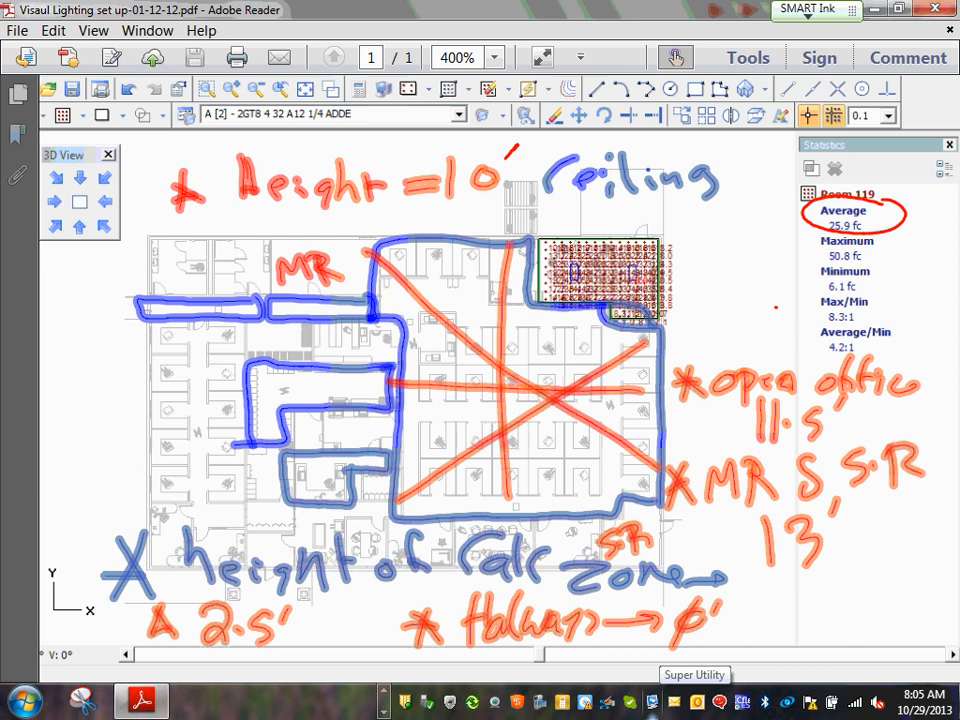
left_click_drag(915, 186, 950, 160)
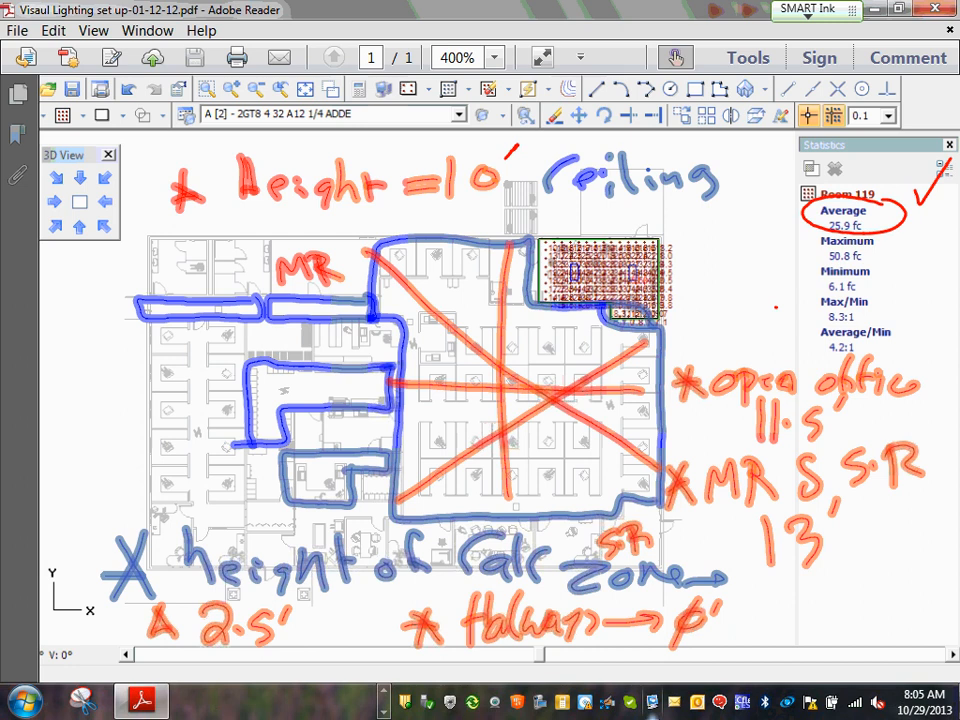
mouse_move(876, 243)
left_mouse_down()
mouse_move(830, 254)
mouse_move(880, 249)
left_mouse_up()
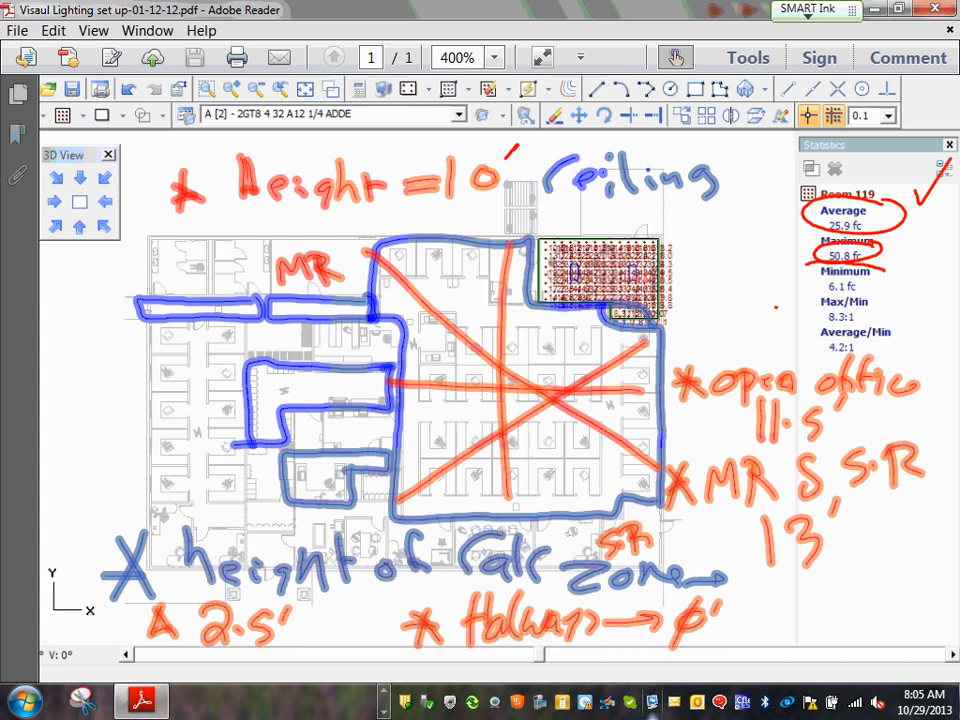
left_click_drag(885, 268, 840, 264)
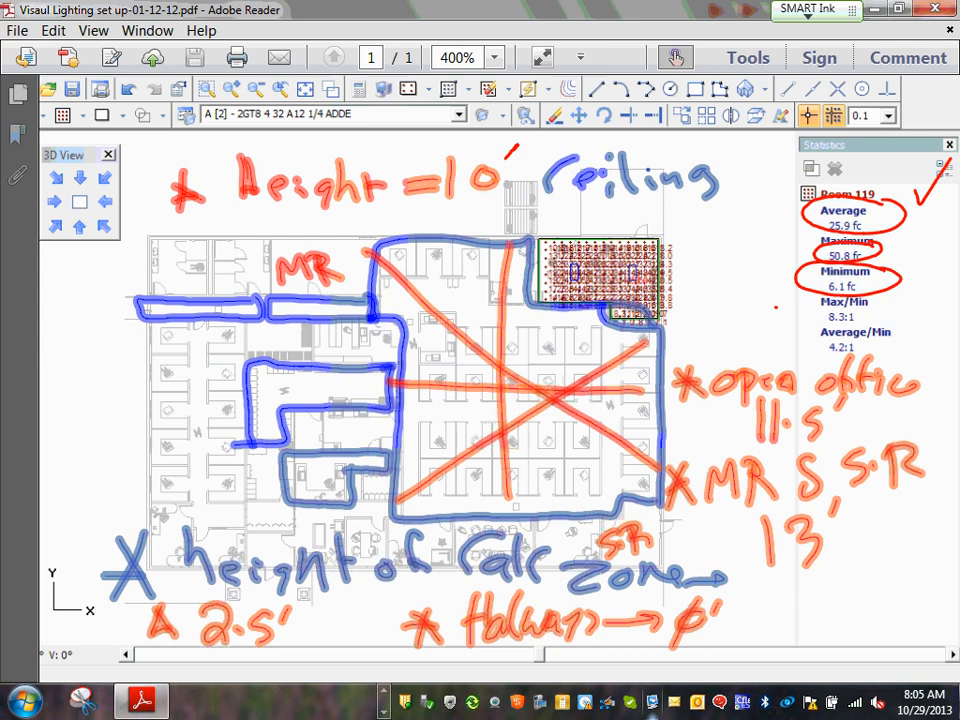
mouse_move(900, 292)
left_mouse_down()
mouse_move(915, 300)
mouse_move(918, 330)
left_mouse_up()
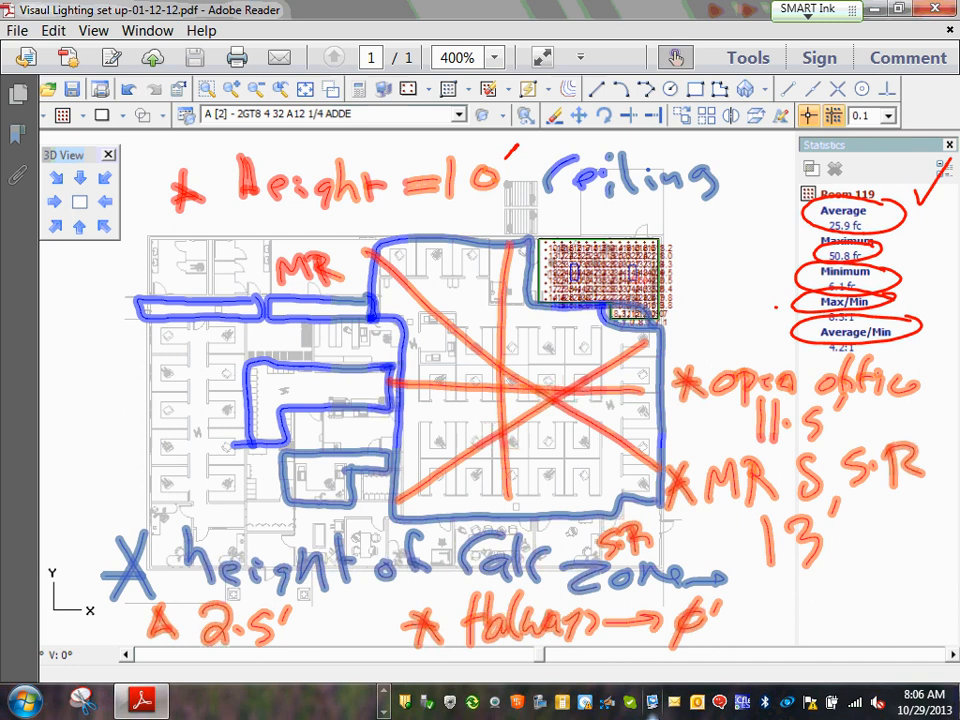
Box the Maximum through Average/Min statistics in red, then label Average with a circled 1 and the box with a circled 2.
mouse_move(940, 244)
left_mouse_down()
mouse_move(895, 242)
mouse_move(765, 300)
mouse_move(905, 360)
mouse_move(940, 262)
left_mouse_up()
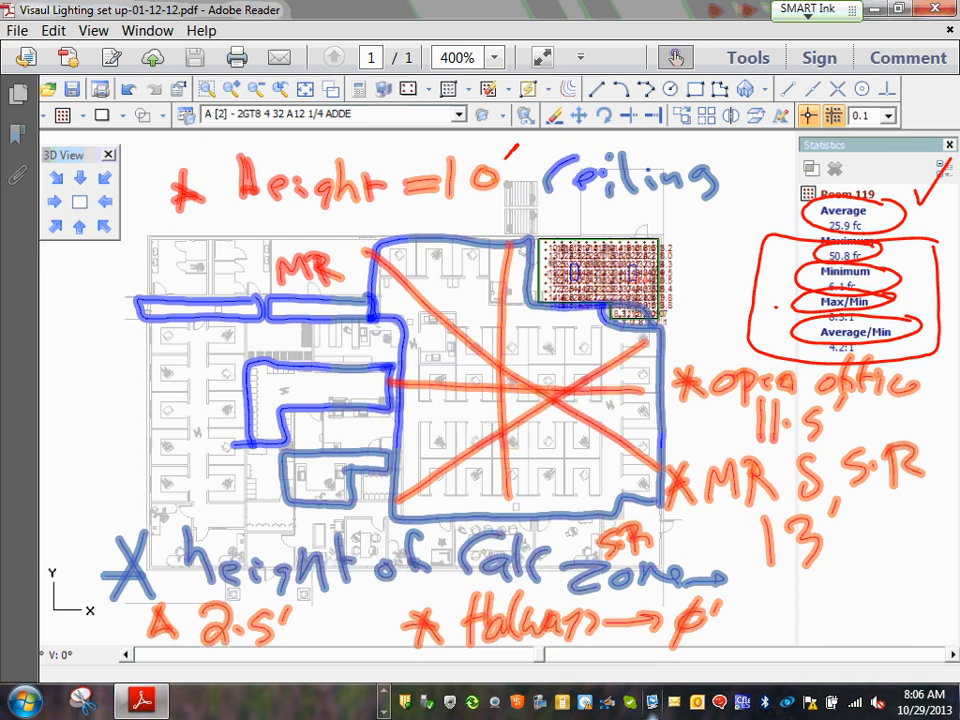
left_click_drag(891, 164, 900, 184)
mouse_move(897, 150)
left_mouse_down()
mouse_move(914, 186)
mouse_move(906, 149)
left_mouse_up()
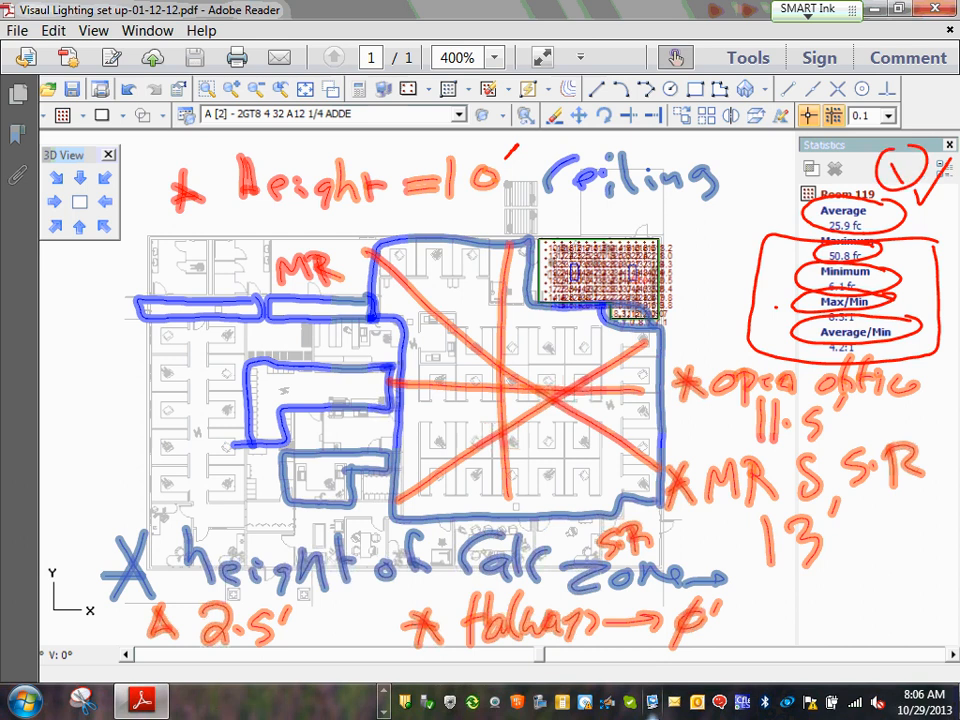
left_click_drag(712, 268, 737, 294)
left_click_drag(728, 246, 722, 244)
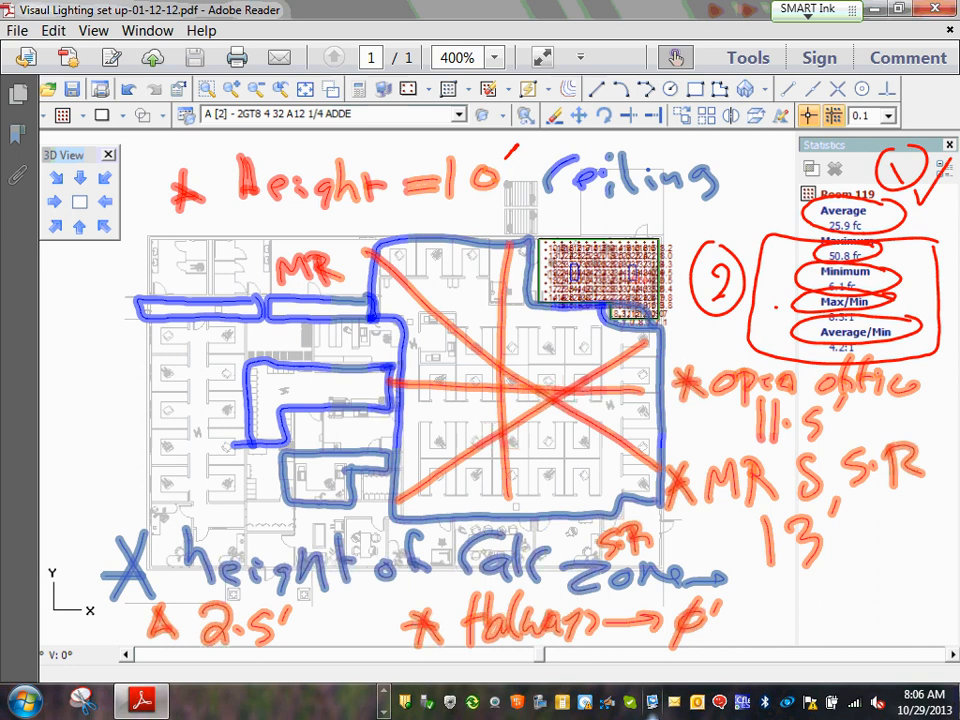
Write "H!" and "L!" in red ink inside the box around the Maximum through Average/Min statistics.
left_click_drag(765, 285, 763, 314)
mouse_move(776, 280)
left_mouse_down()
mouse_move(775, 303)
mouse_move(768, 297)
left_mouse_up()
mouse_move(919, 279)
left_mouse_down()
mouse_move(935, 298)
mouse_move(928, 276)
mouse_move(928, 330)
left_mouse_up()
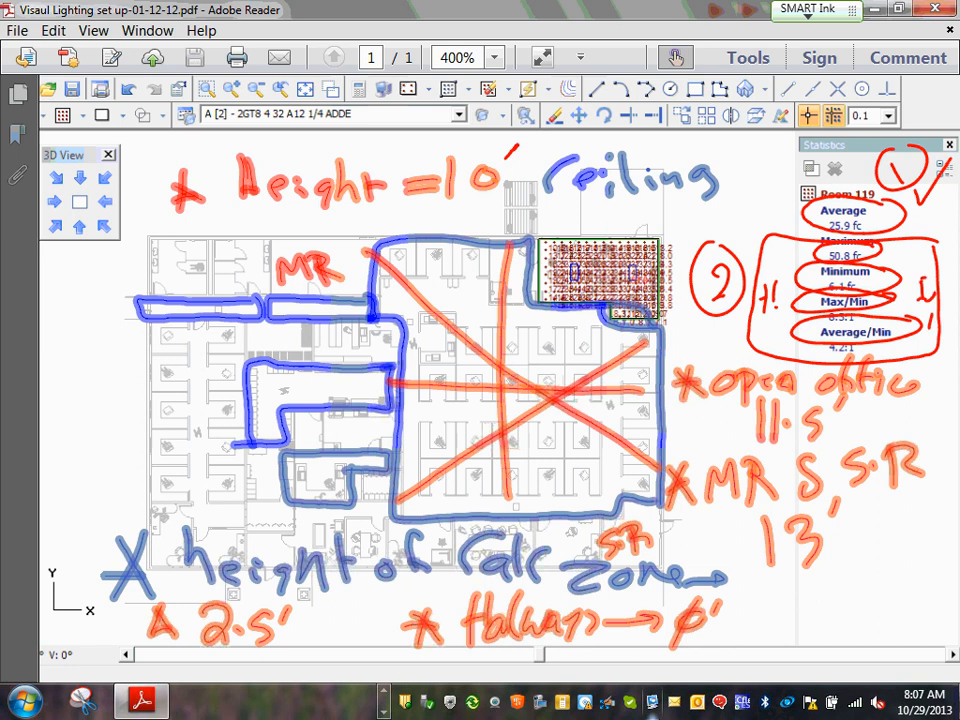
left_click(929, 336)
Erase the red circles and handwritten letters over the Maximum through Average/Min statistics, along with the sides of their box.
left_click_drag(917, 246, 908, 258)
left_click_drag(919, 251, 926, 250)
left_click_drag(928, 250, 938, 242)
mouse_move(845, 245)
left_mouse_down()
mouse_move(776, 328)
mouse_move(791, 290)
mouse_move(840, 291)
mouse_move(838, 320)
mouse_move(936, 250)
mouse_move(859, 260)
left_mouse_up()
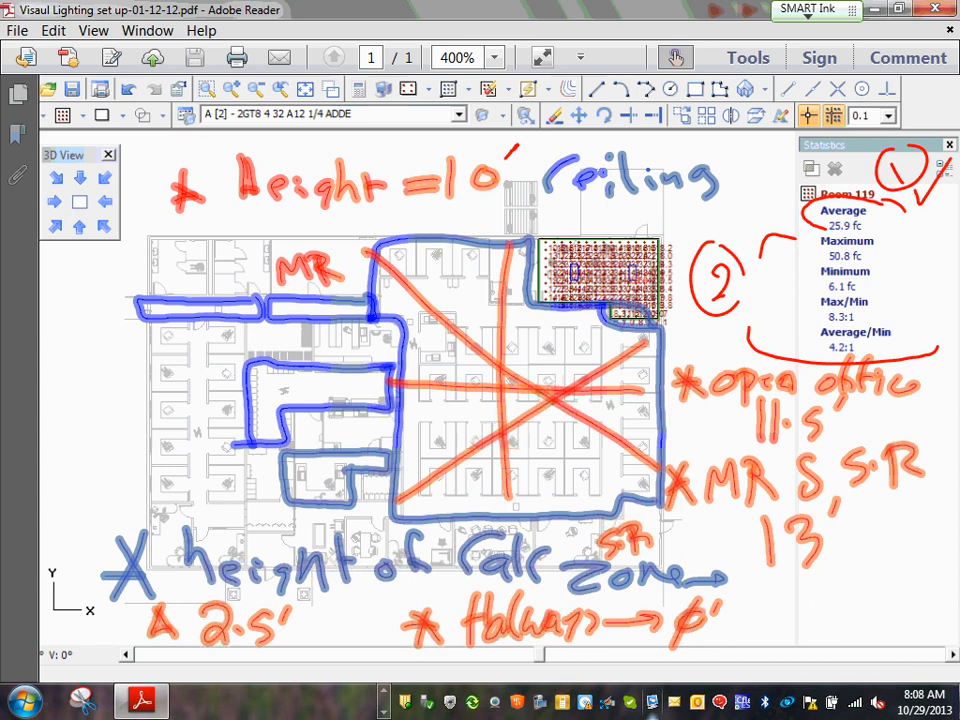
Circle the Average statistic again, circle Max/Min, and draw a small red mark by the Room 119 calculation zone.
mouse_move(882, 200)
left_mouse_down()
mouse_move(836, 233)
mouse_move(870, 230)
mouse_move(868, 190)
left_mouse_up()
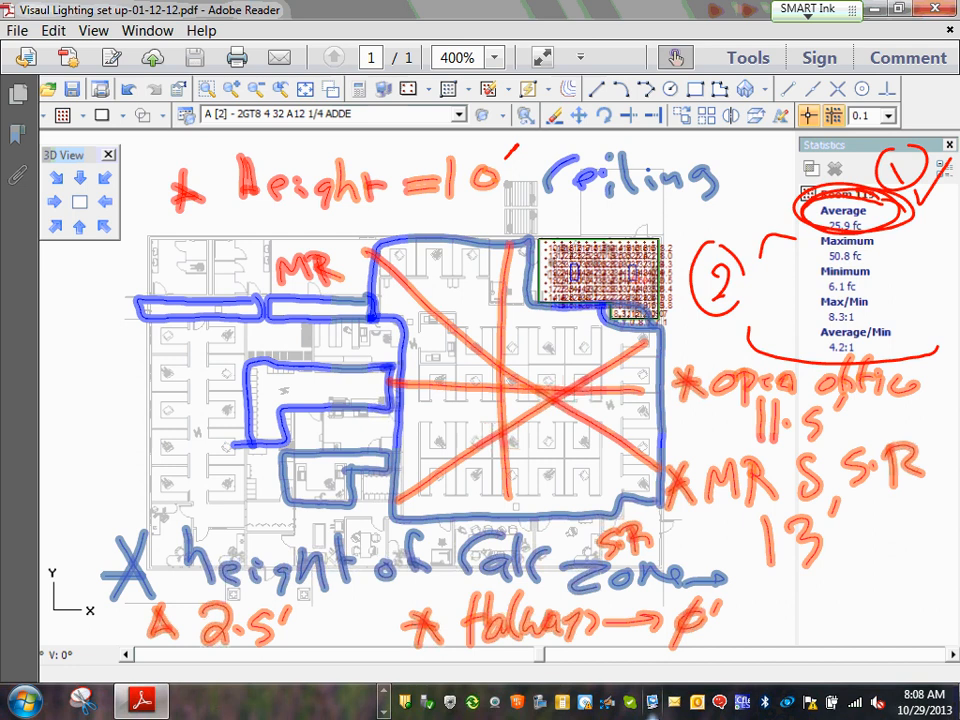
mouse_move(878, 297)
left_mouse_down()
mouse_move(795, 306)
mouse_move(880, 320)
mouse_move(896, 300)
left_mouse_up()
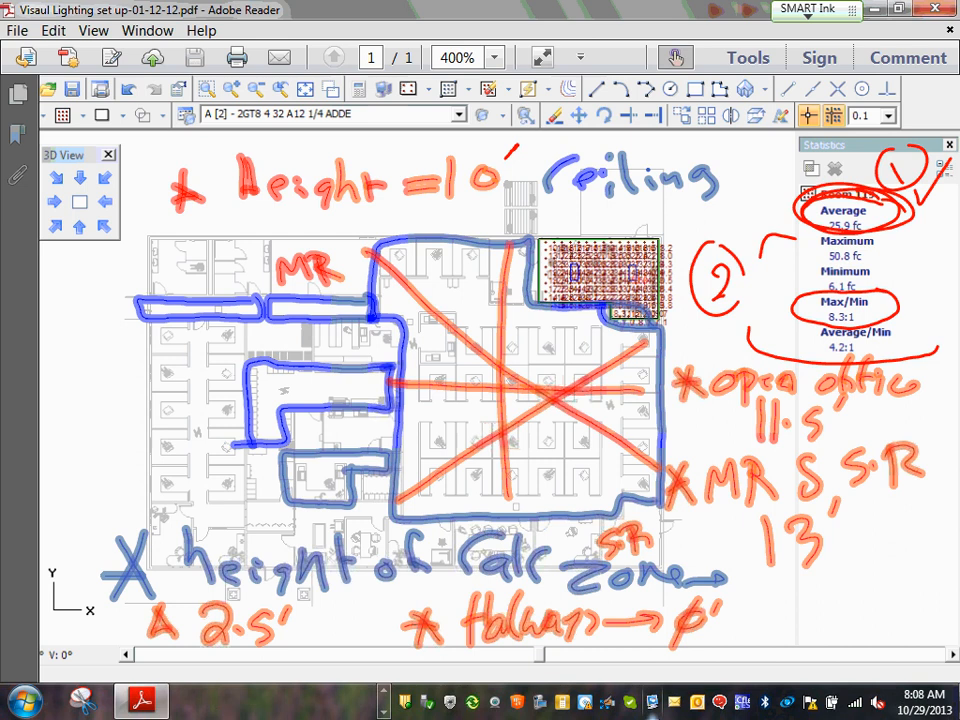
mouse_move(636, 298)
left_mouse_down()
mouse_move(626, 296)
mouse_move(646, 314)
mouse_move(642, 294)
left_mouse_up()
Bring the handwritten workflow list, from Import CAD File through Export to CAD, into view and erase the leftover bright red ink over it.
scroll(499, 378, "down", 12)
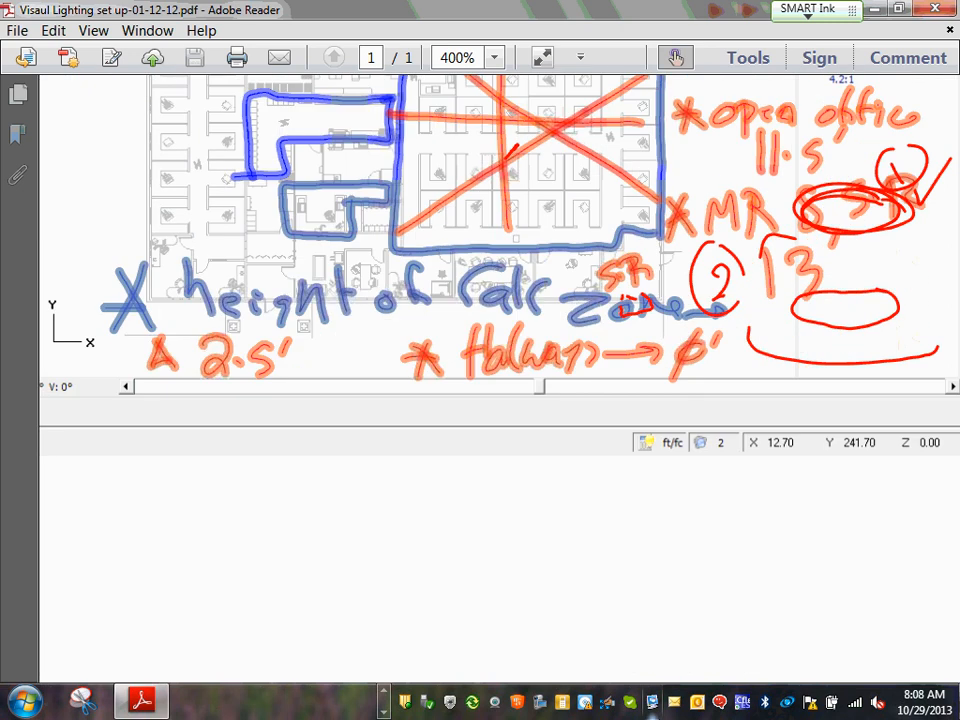
scroll(499, 378, "down", 5)
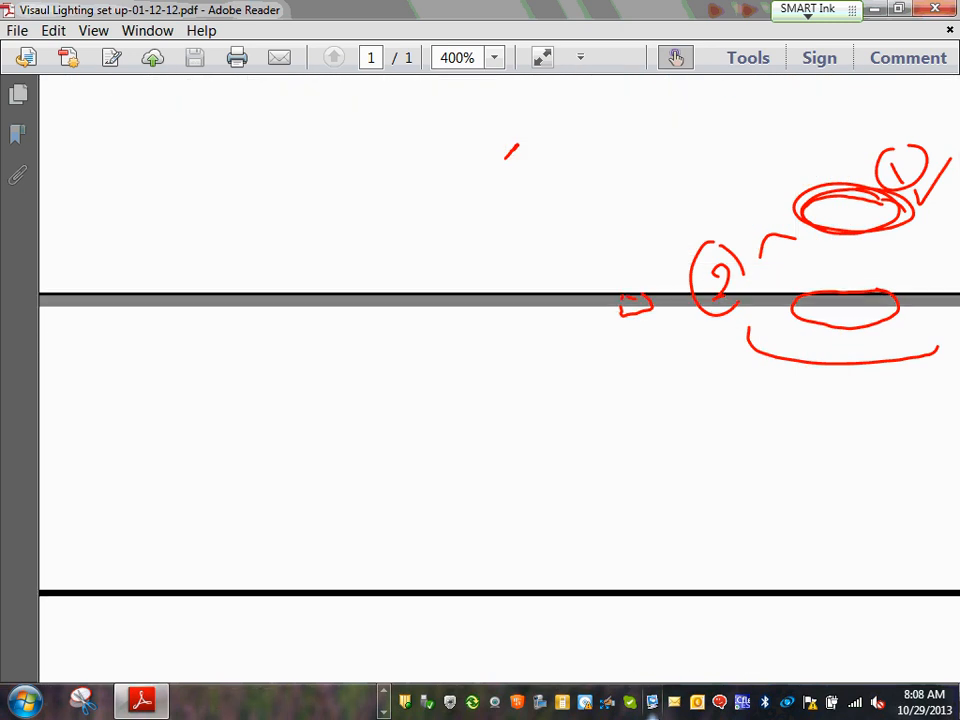
scroll(499, 378, "left", 15)
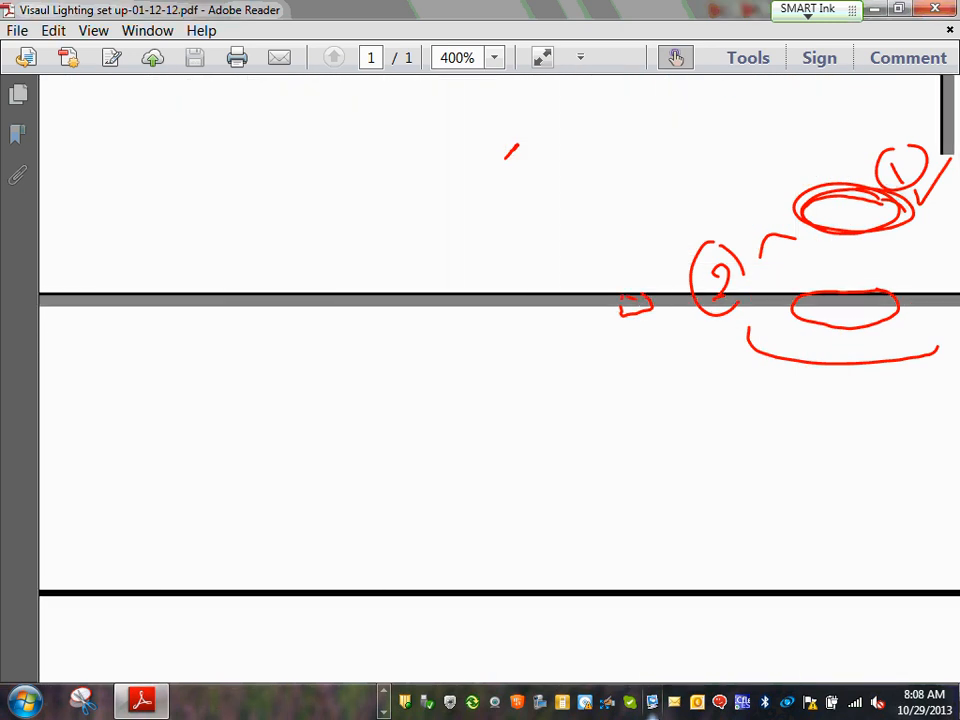
scroll(499, 378, "left", 4)
scroll(499, 378, "up", 5)
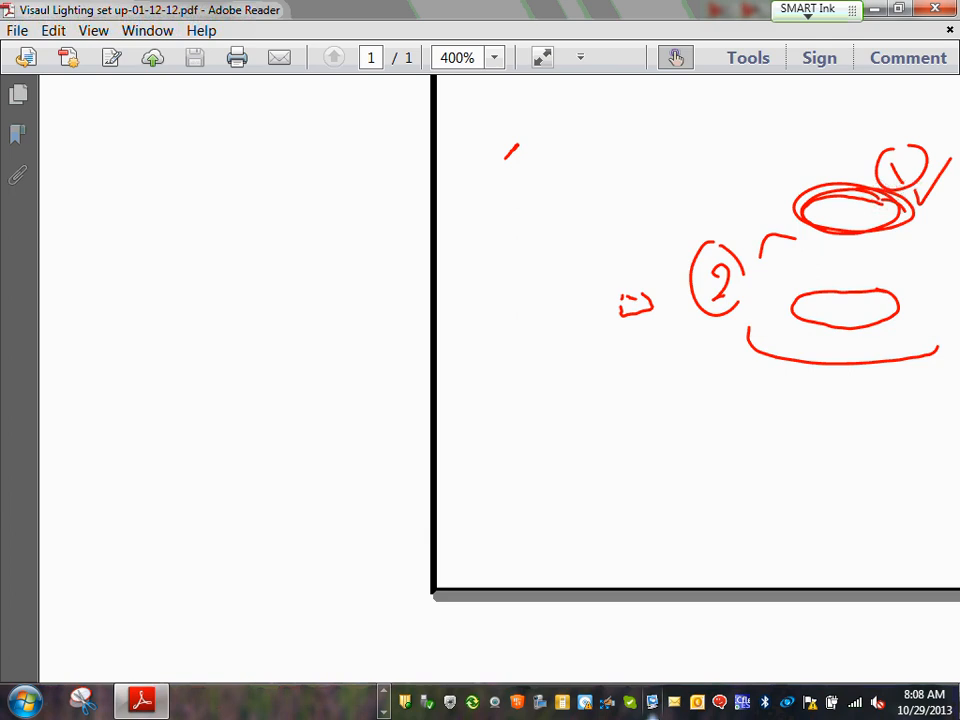
scroll(698, 378, "up", 5)
scroll(698, 378, "up", 6)
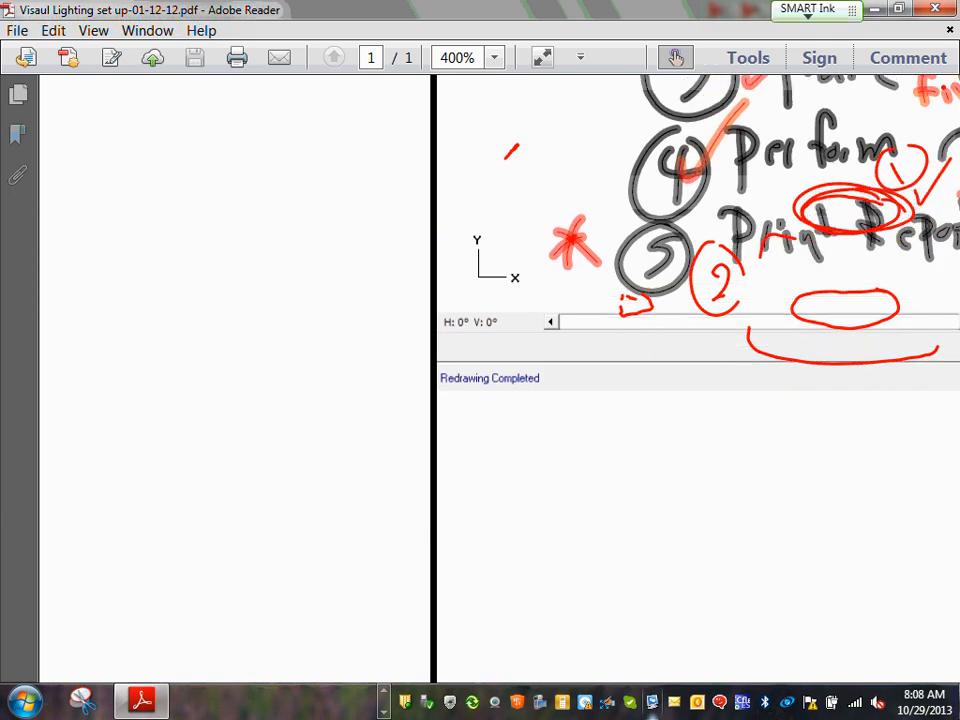
scroll(698, 378, "right", 3)
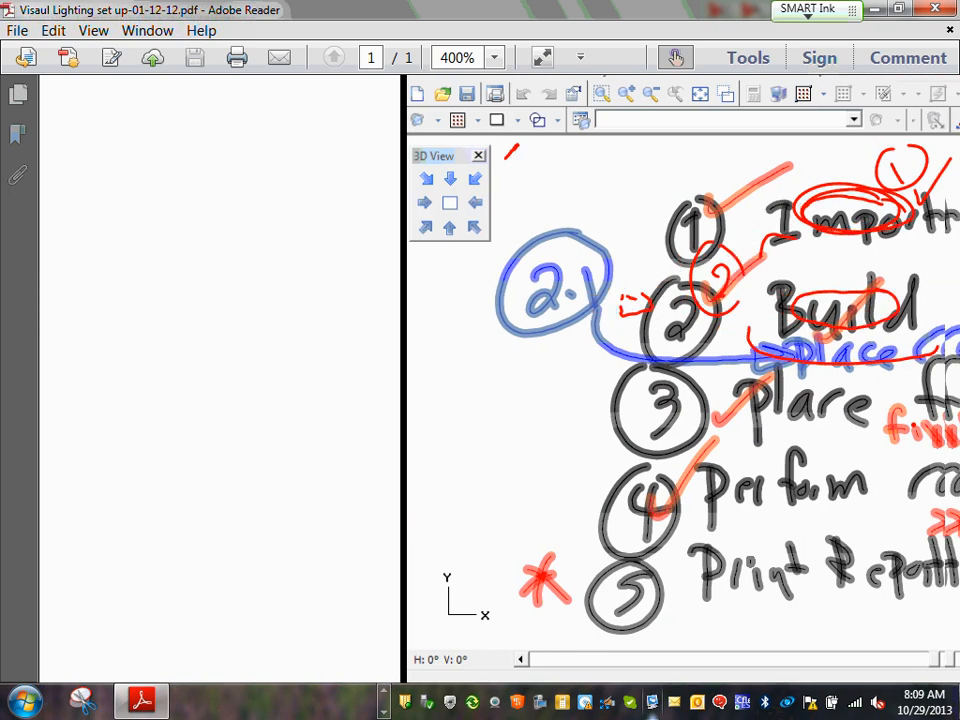
scroll(600, 378, "right", 3)
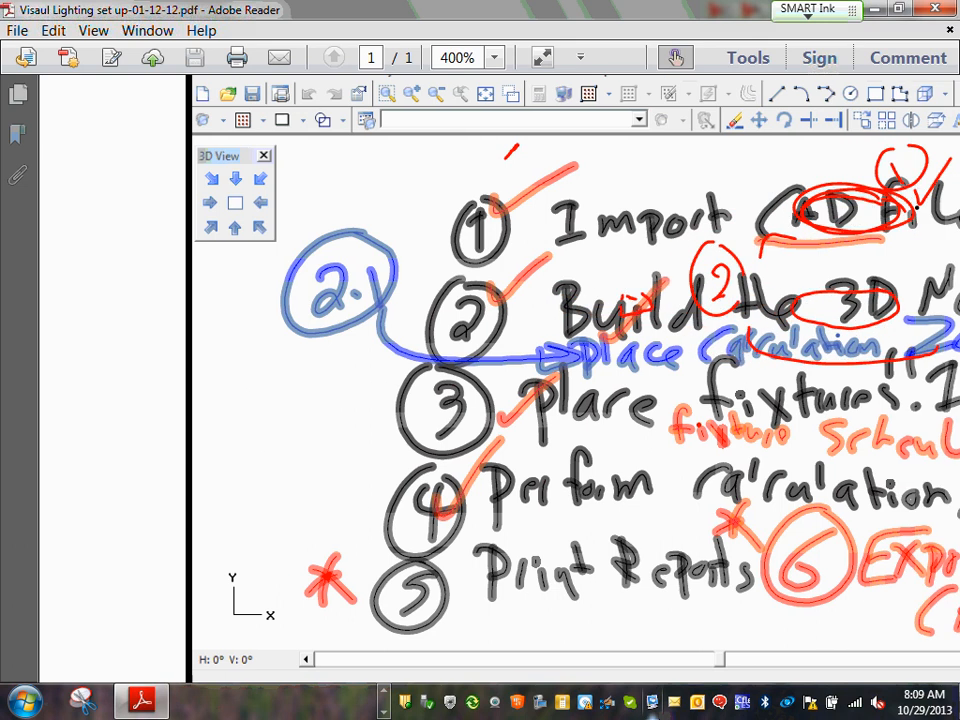
scroll(600, 378, "right", 3)
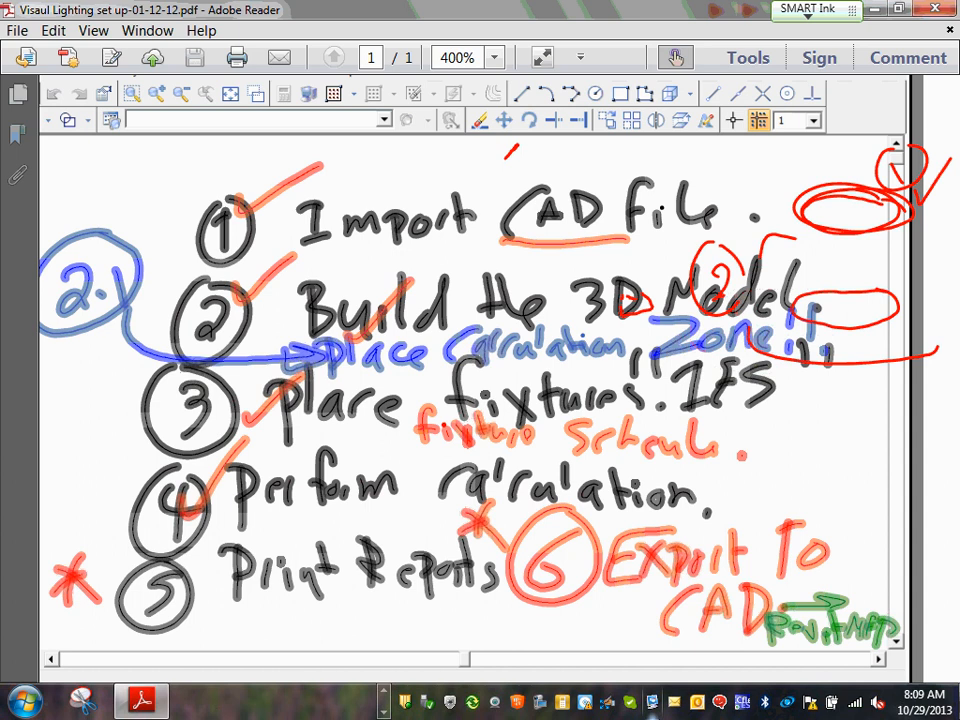
mouse_move(740, 270)
left_mouse_down()
mouse_move(855, 229)
mouse_move(888, 291)
mouse_move(936, 343)
mouse_move(636, 171)
left_mouse_up()
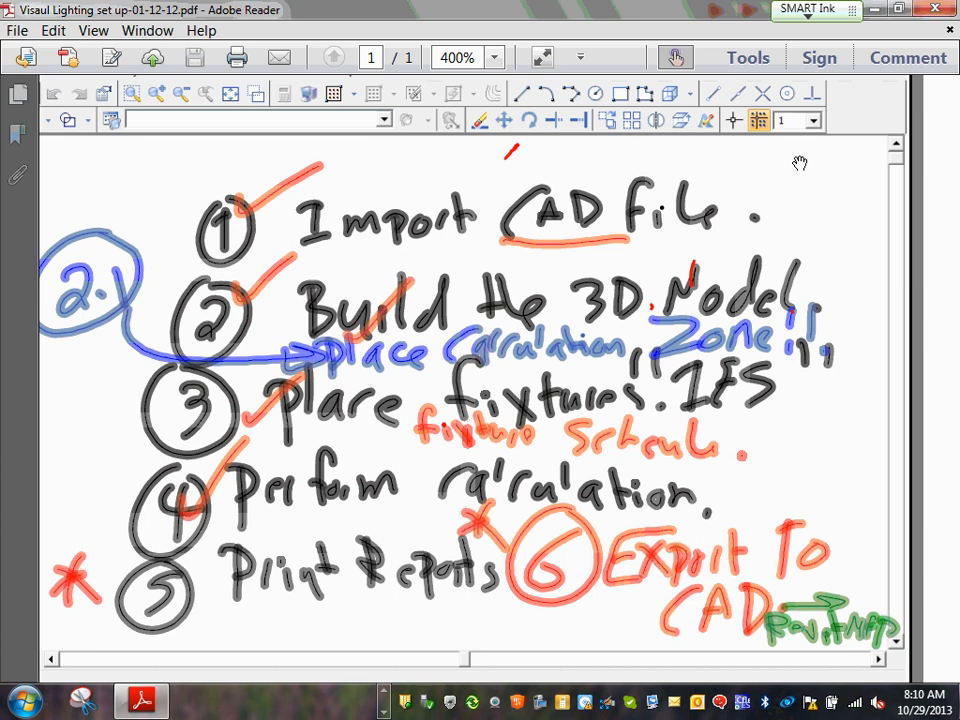
Minimize the open windows to reach the desktop and launch Visual 2012.
left_click(877, 10)
left_click(877, 10)
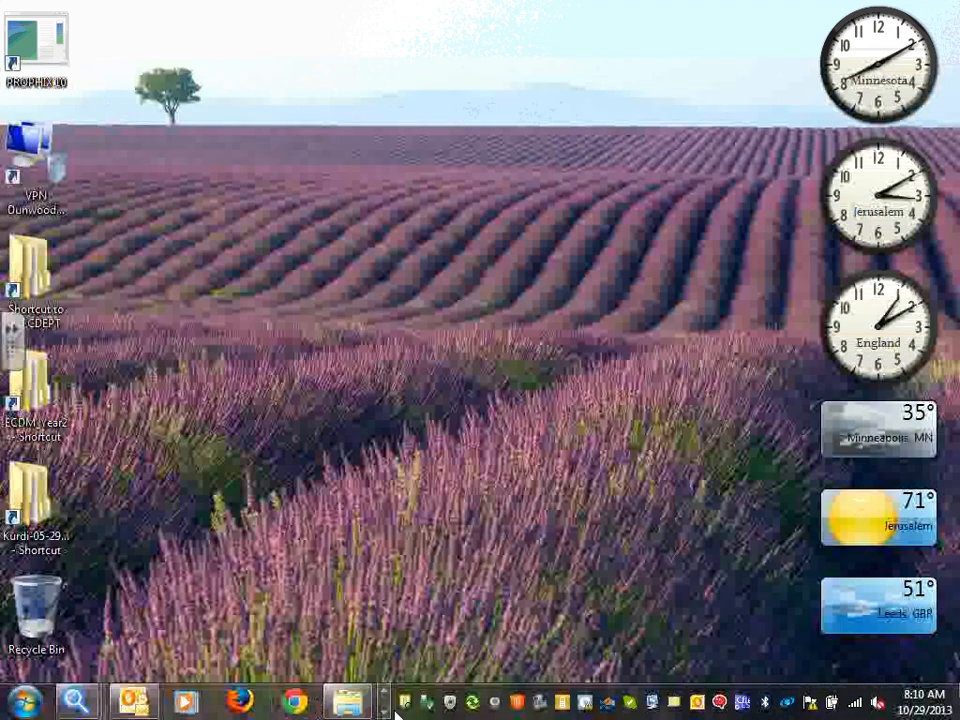
left_click(383, 712)
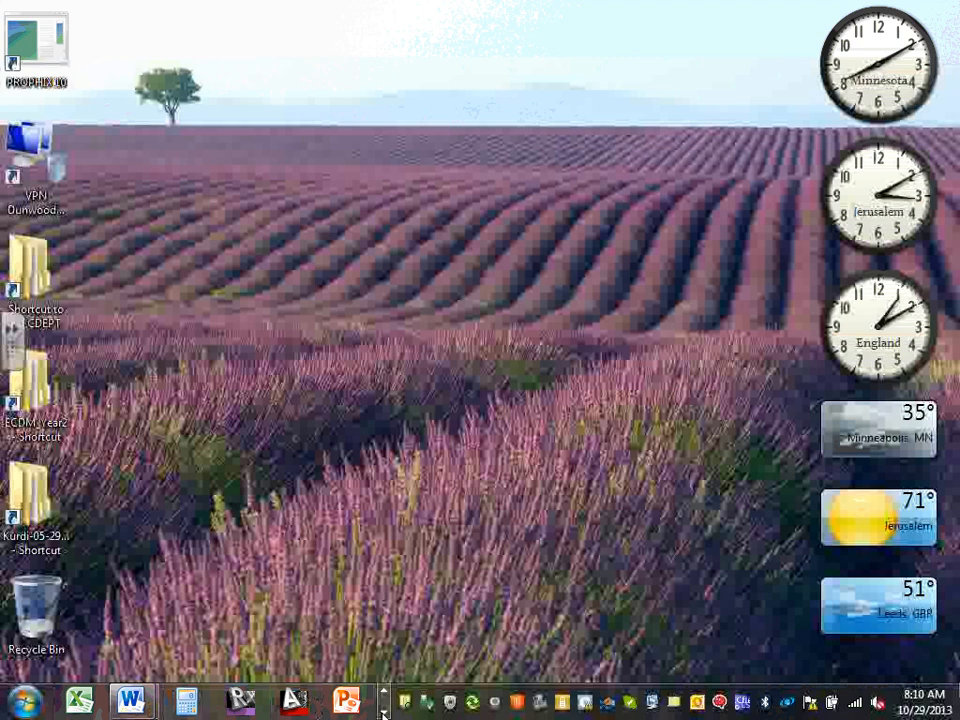
left_click(383, 712)
left_click(383, 712)
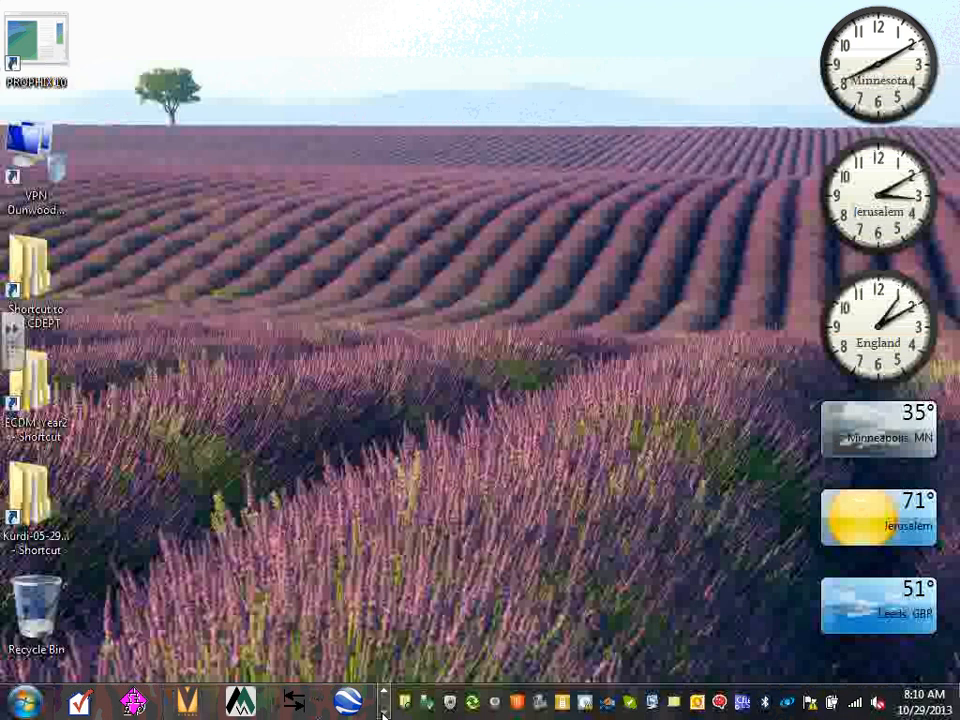
left_click(190, 704)
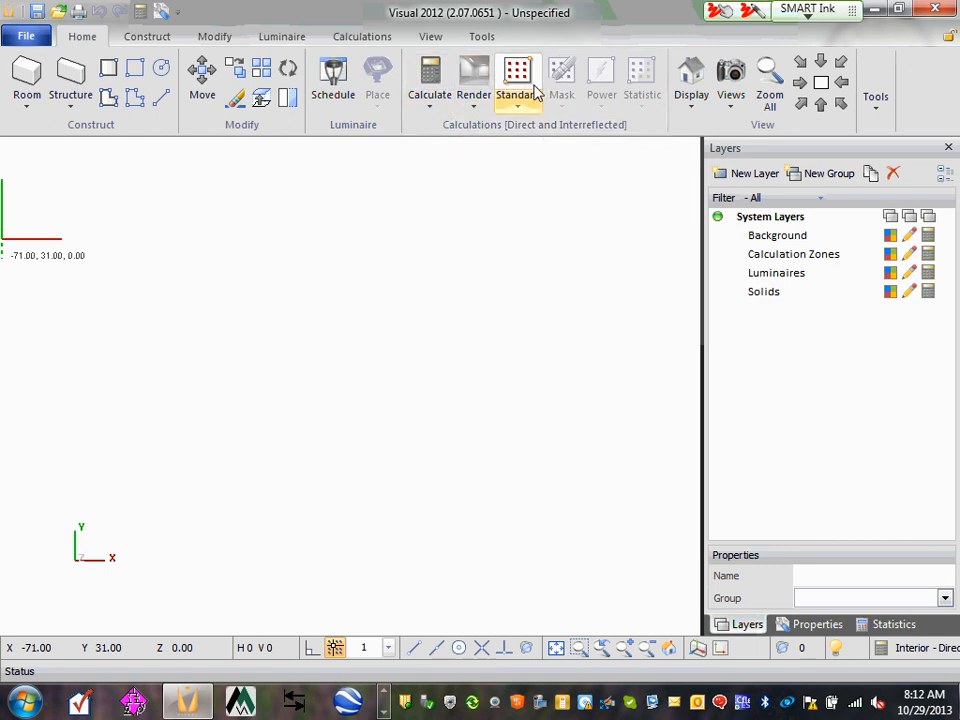
Examine the available commands for files, construction, modification, luminaires, calculations, viewing and design tools.
left_click(26, 37)
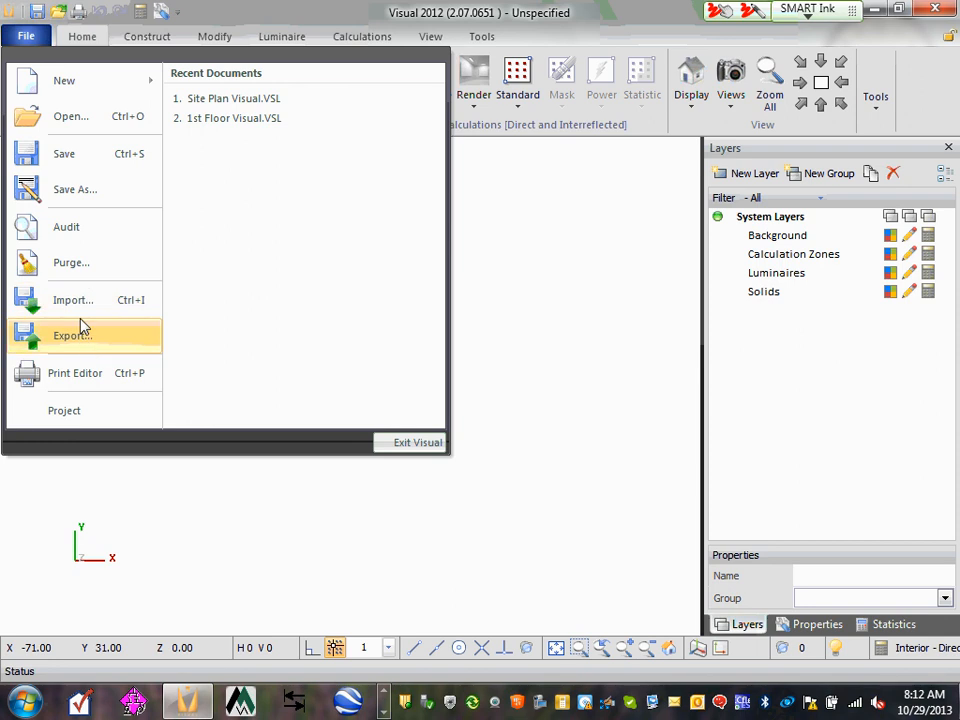
left_click(81, 41)
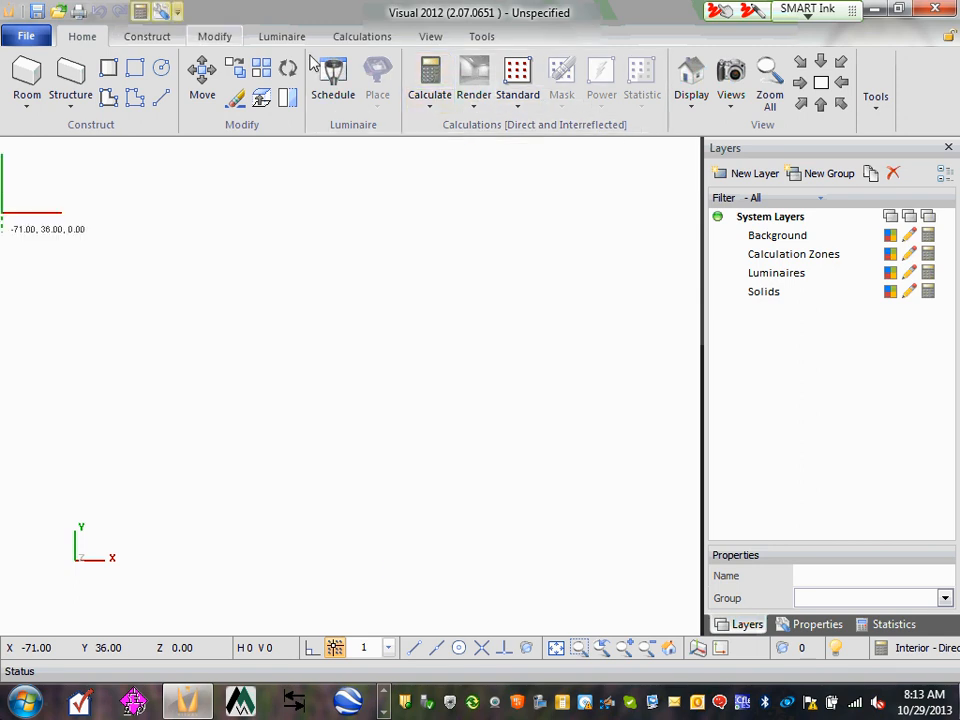
left_click(27, 100)
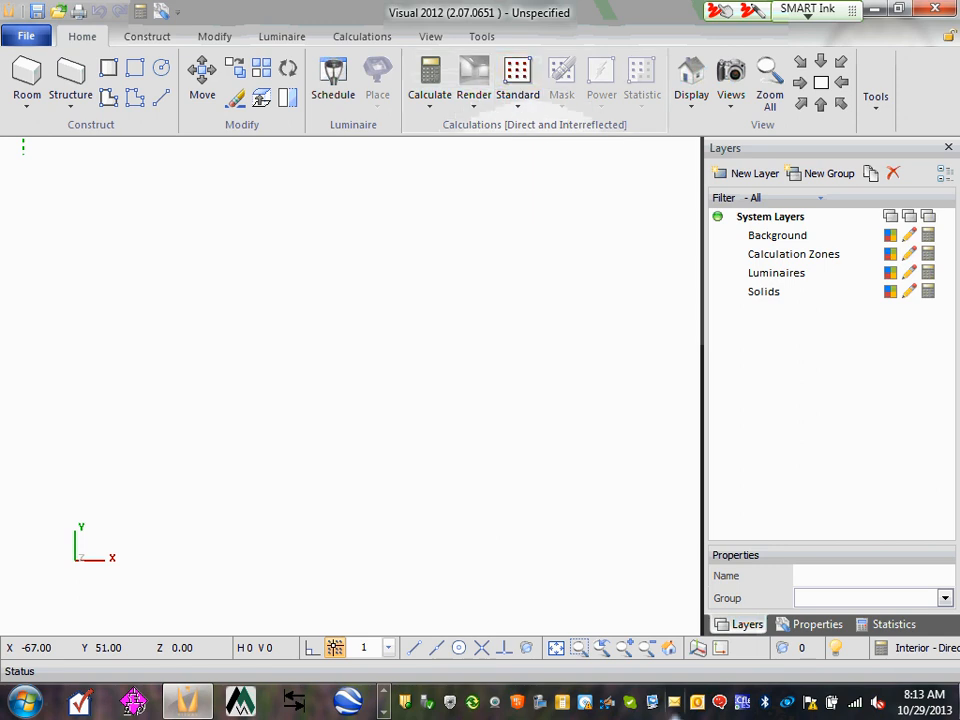
left_click(157, 37)
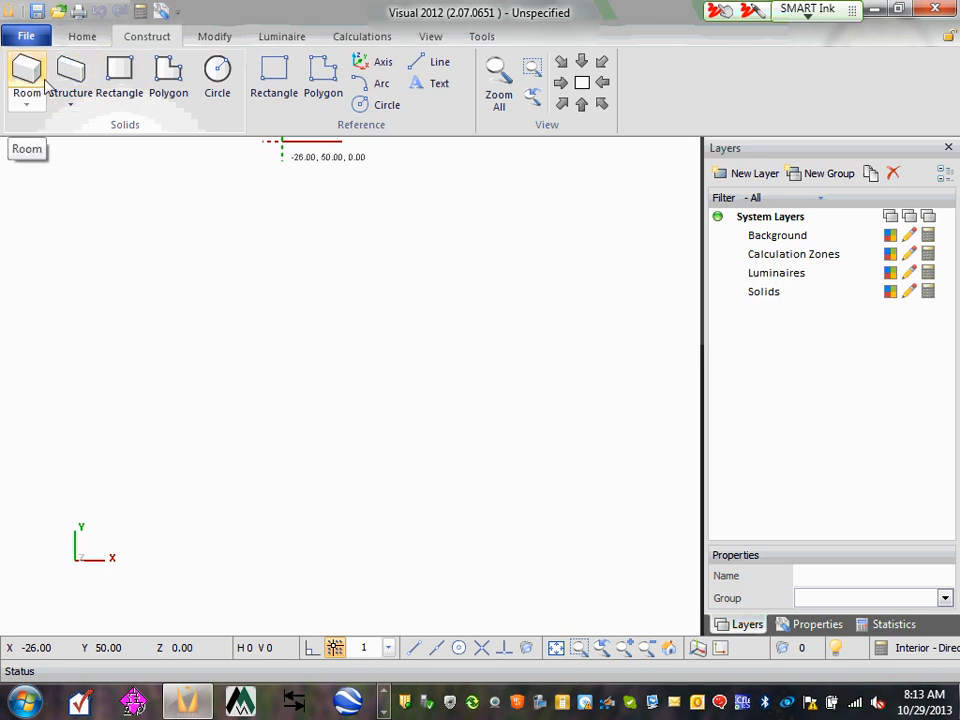
left_click(216, 38)
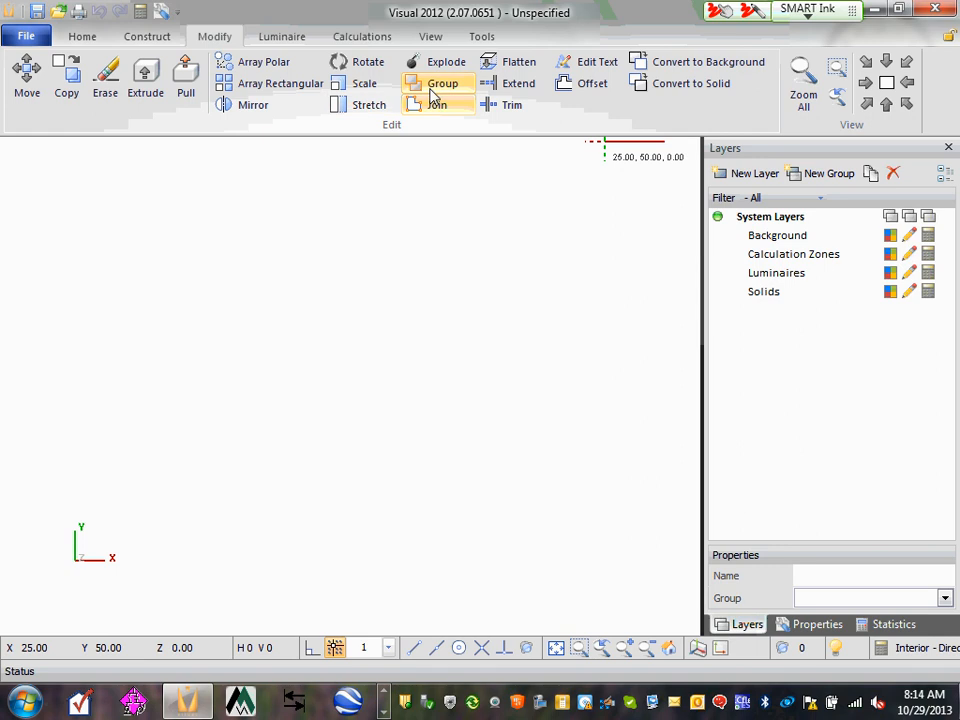
left_click(285, 41)
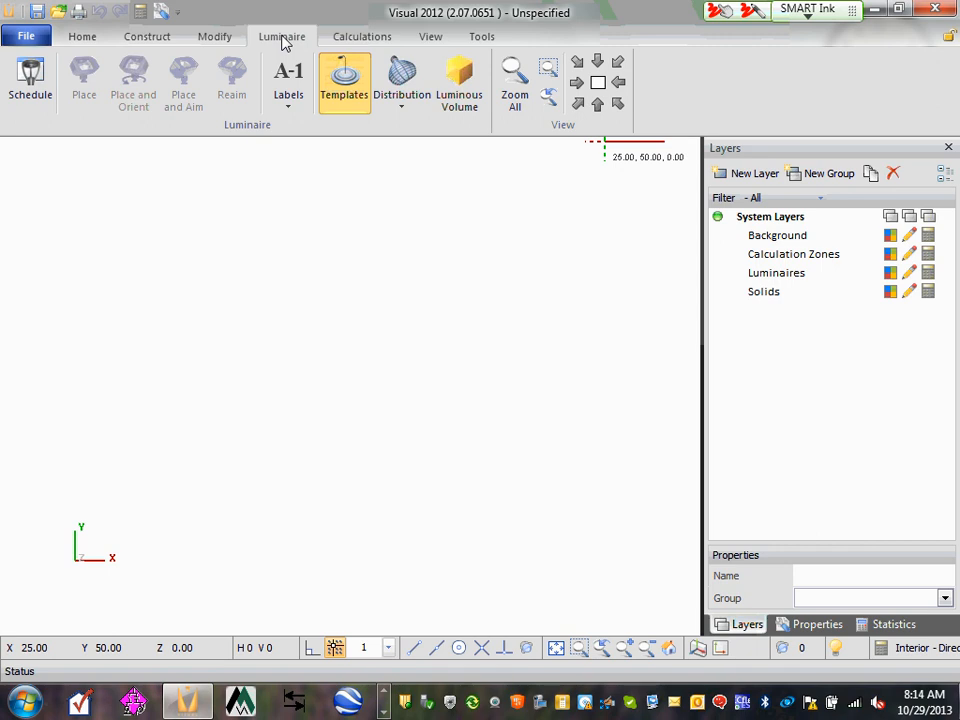
left_click(365, 38)
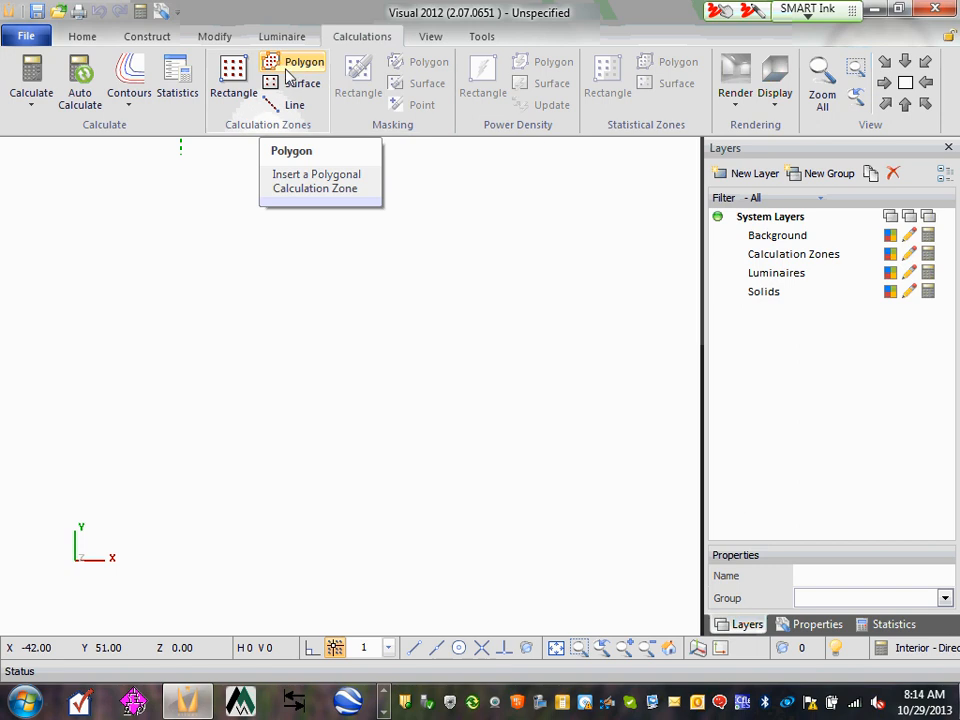
left_click(433, 44)
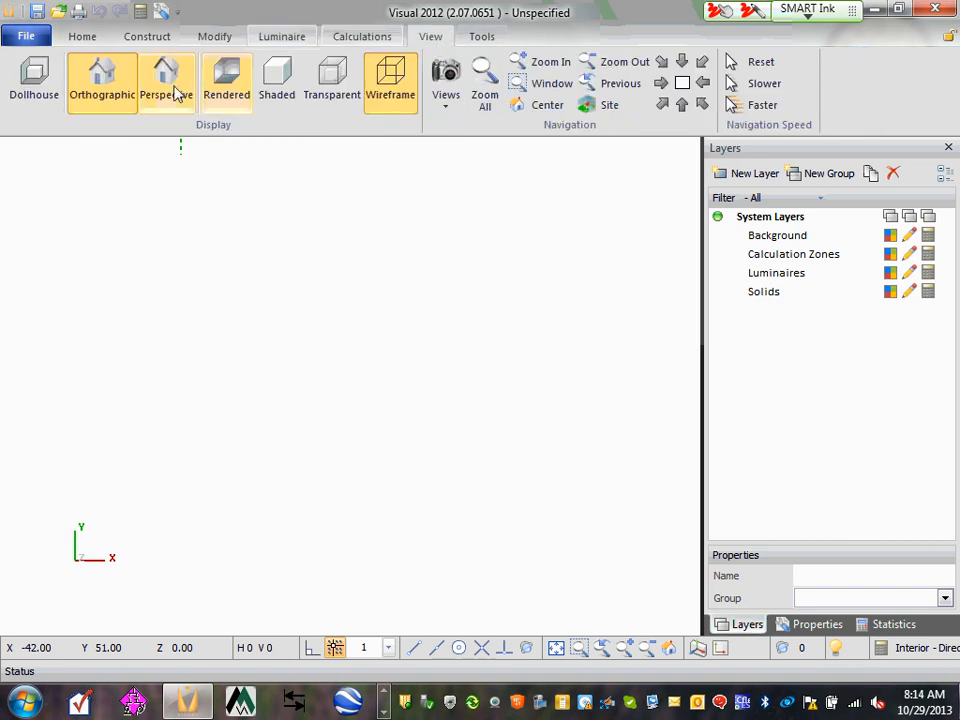
left_click(495, 38)
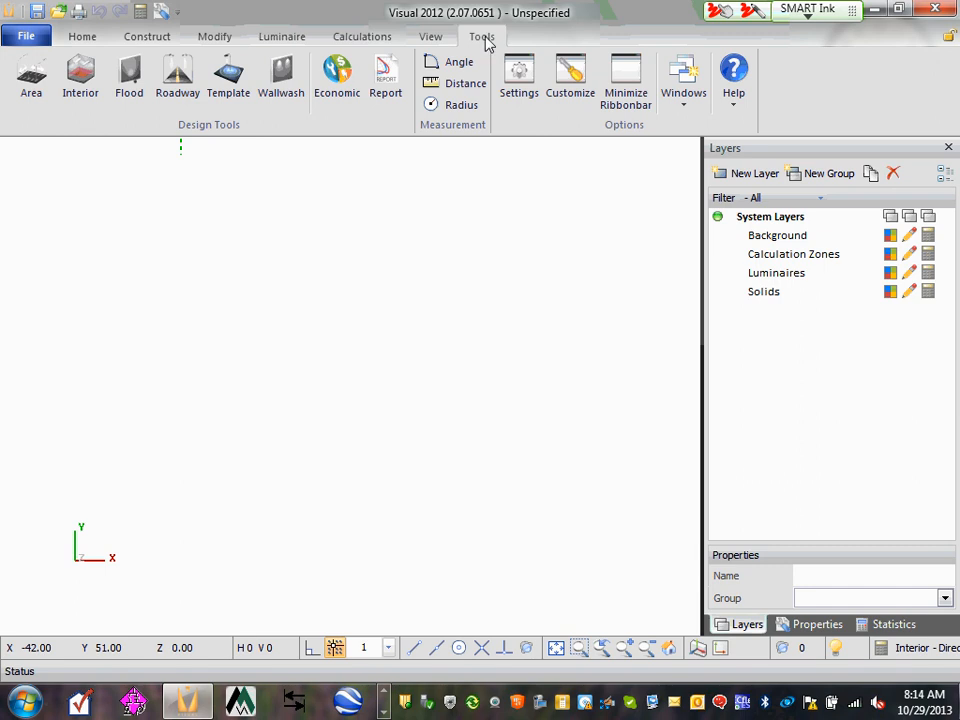
left_click(75, 40)
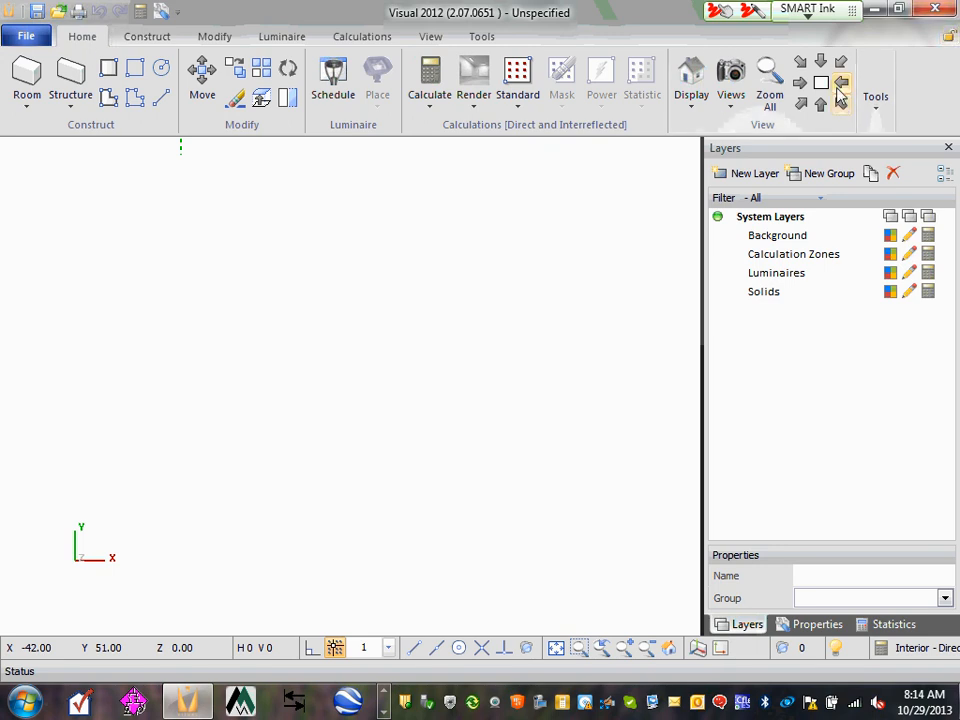
Preview the empty workspace from two corner directions and one side, finishing in plan view.
left_click(801, 104)
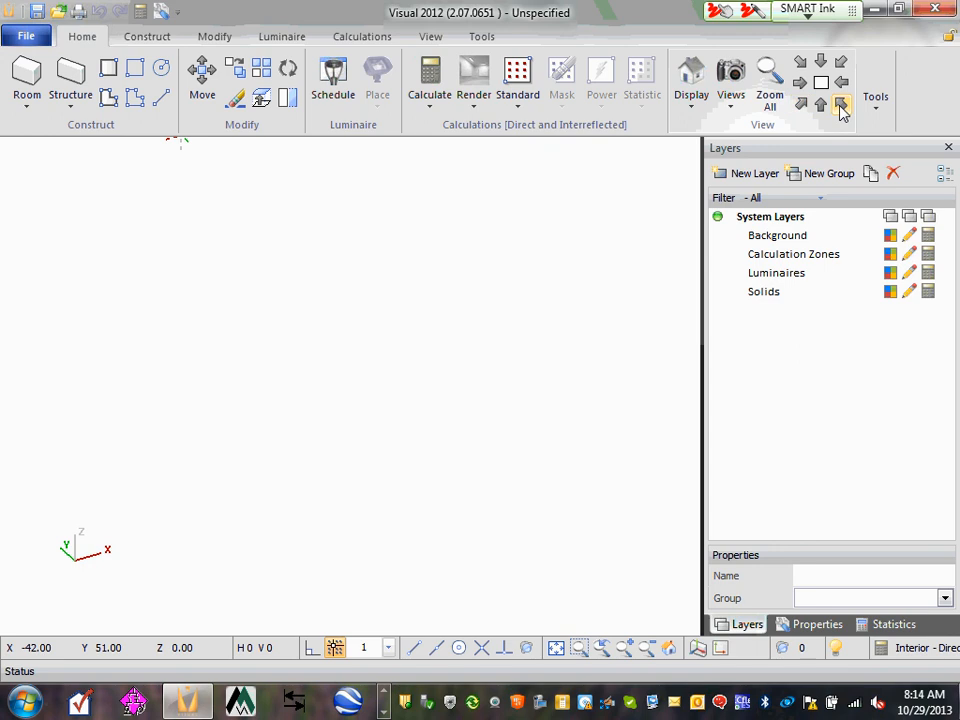
left_click(841, 104)
left_click(841, 83)
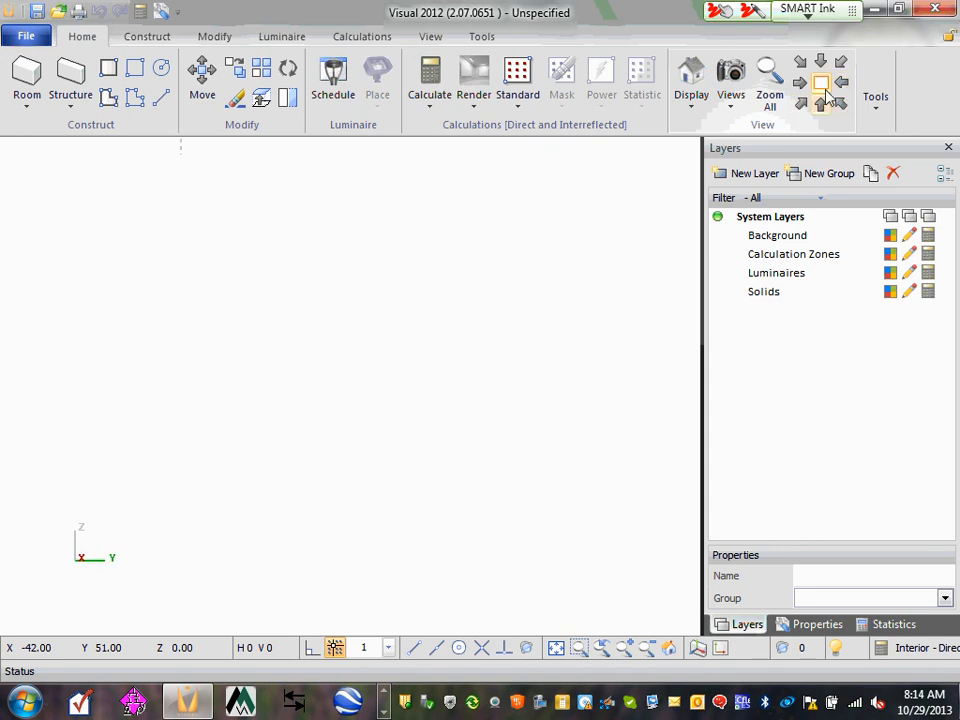
left_click(821, 83)
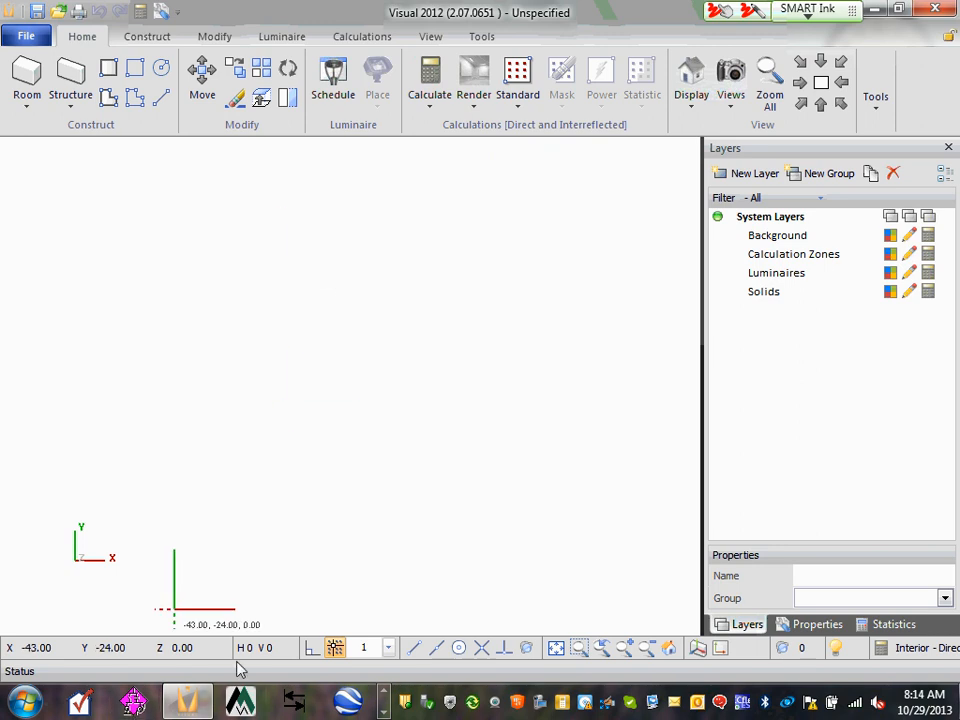
Switch to Adobe Reader and review the workflow list in the Visual Lighting PDF.
left_click(383, 703)
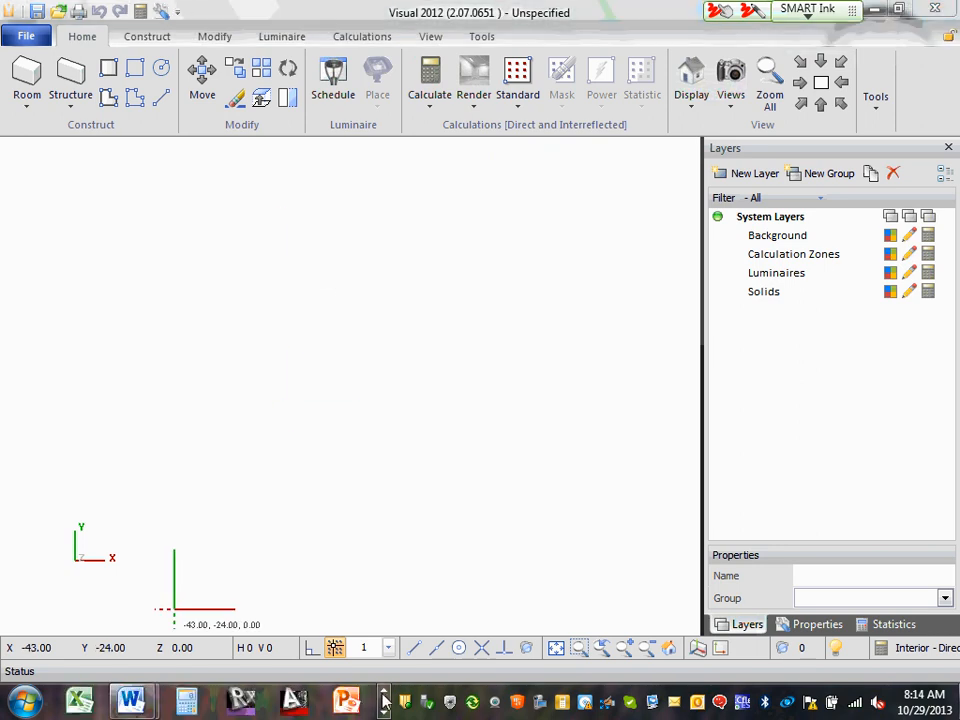
left_click(382, 711)
left_click(382, 711)
left_click(382, 711)
left_click(382, 711)
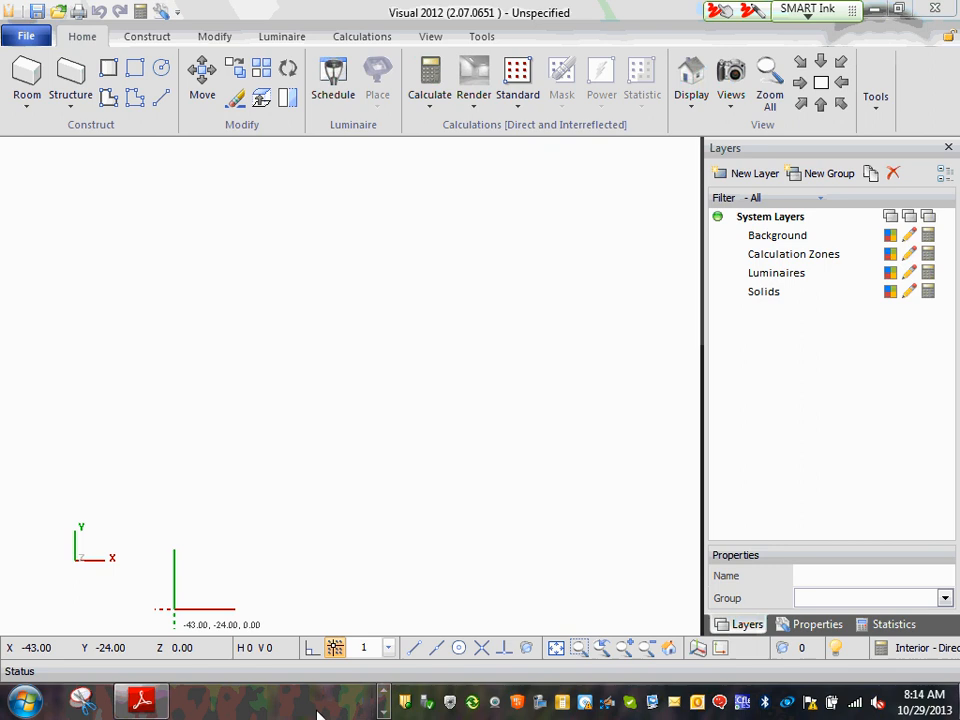
left_click(142, 702)
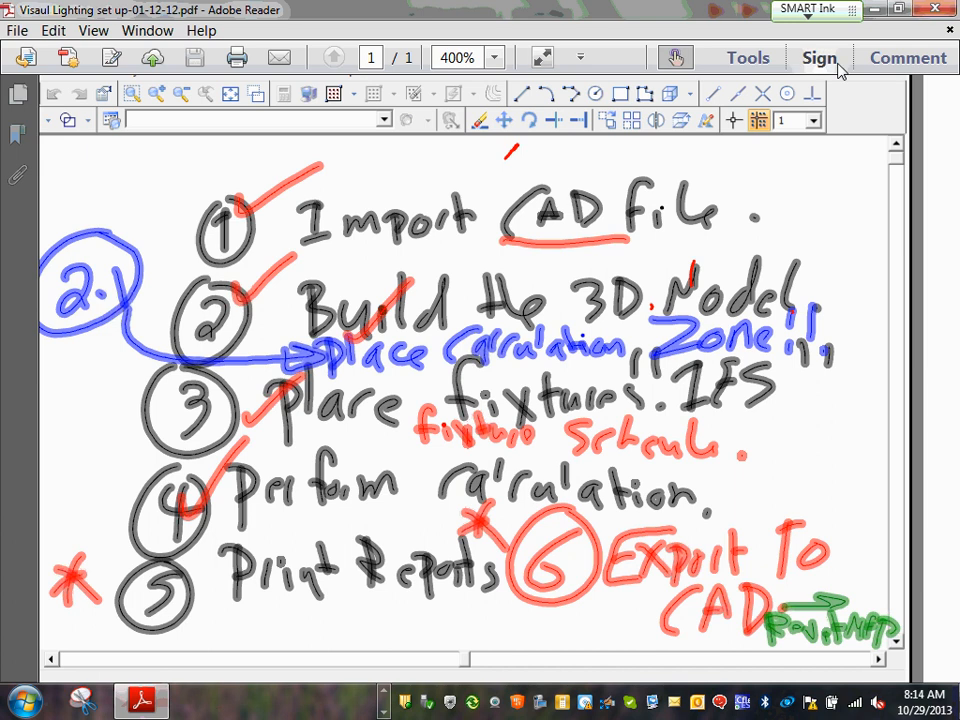
Switch back to Visual 2012 and, for a CAD import, browse to Team 11-CSK's commercial semester folder, Design Drawings, AutoCad.
left_click(874, 9)
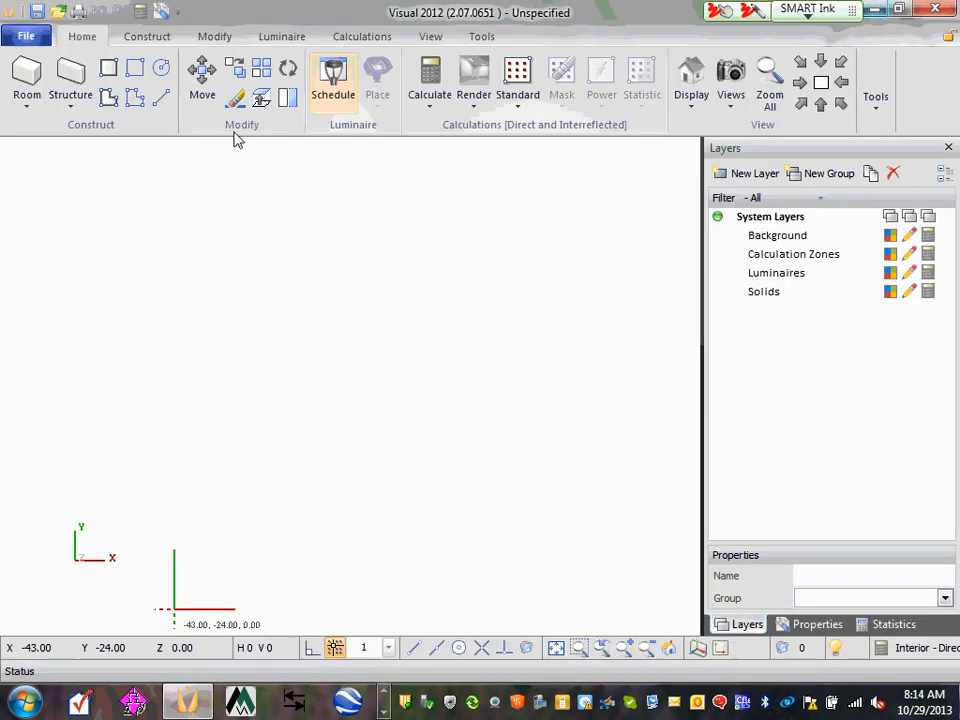
left_click(26, 37)
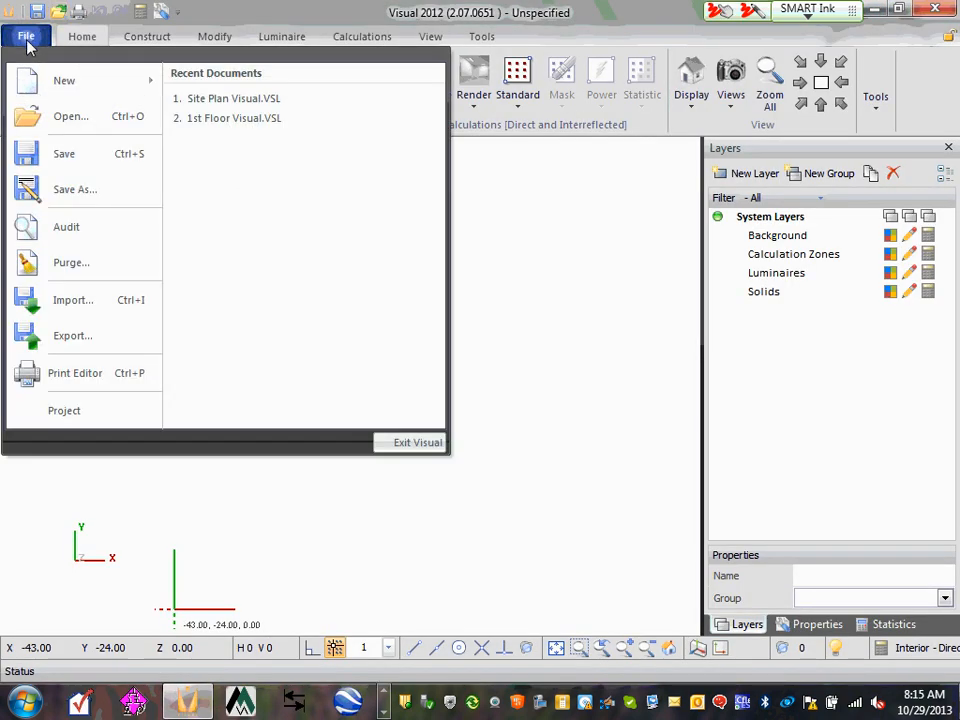
left_click(99, 306)
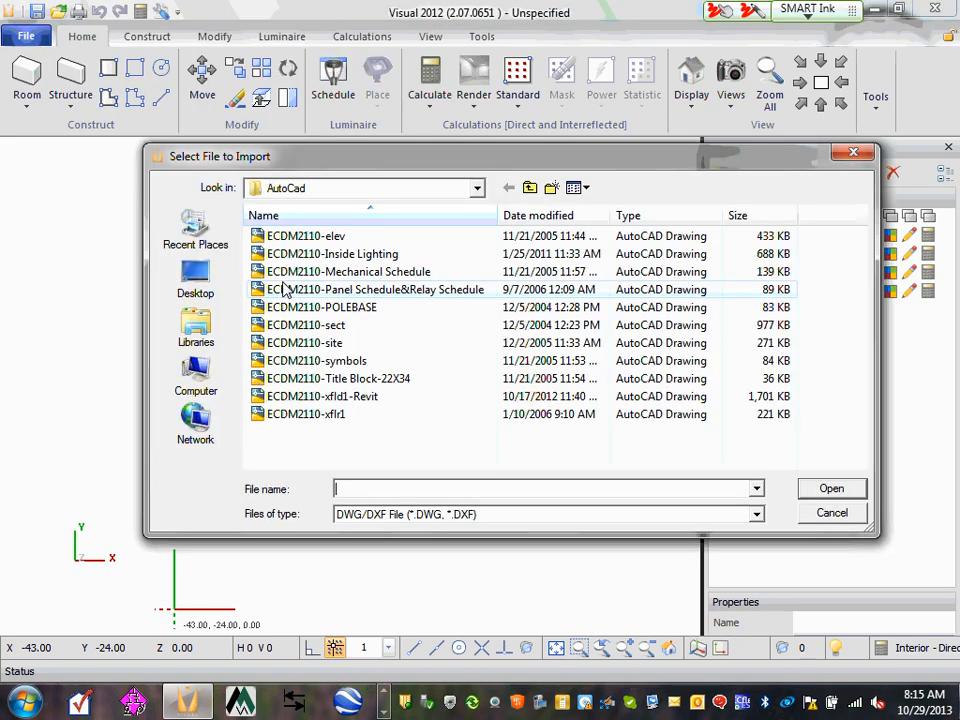
left_click(478, 189)
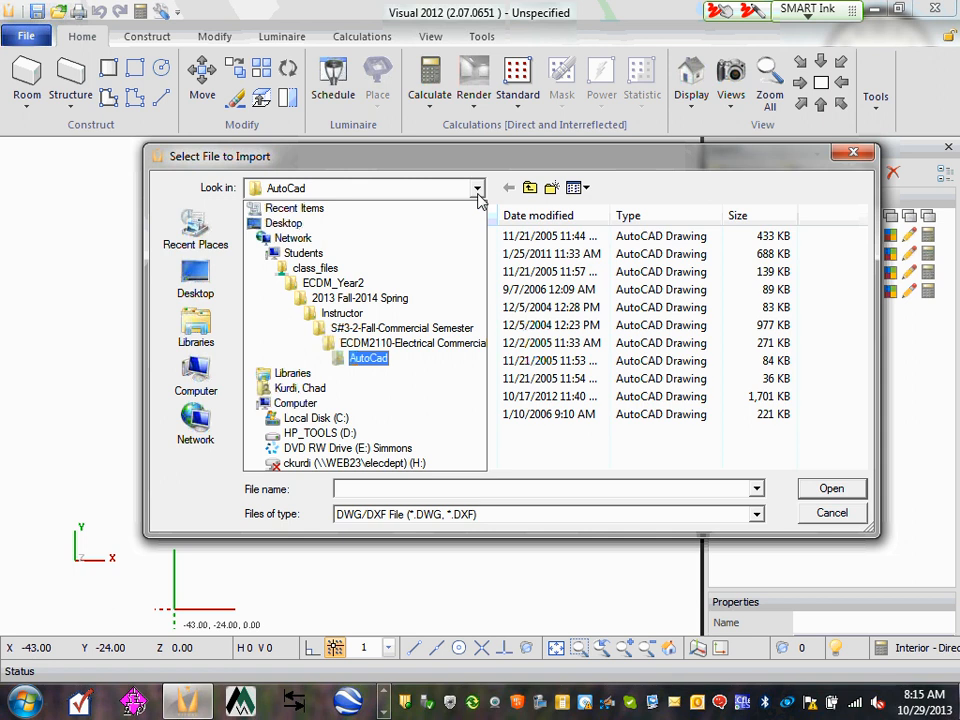
left_click(366, 299)
double_click(322, 343)
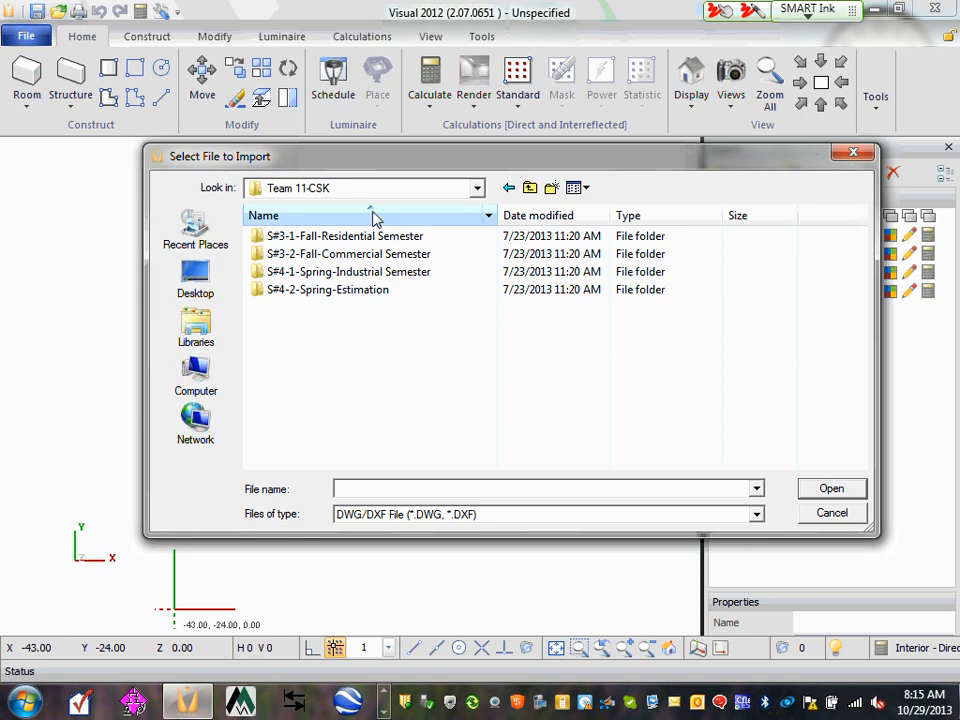
double_click(369, 262)
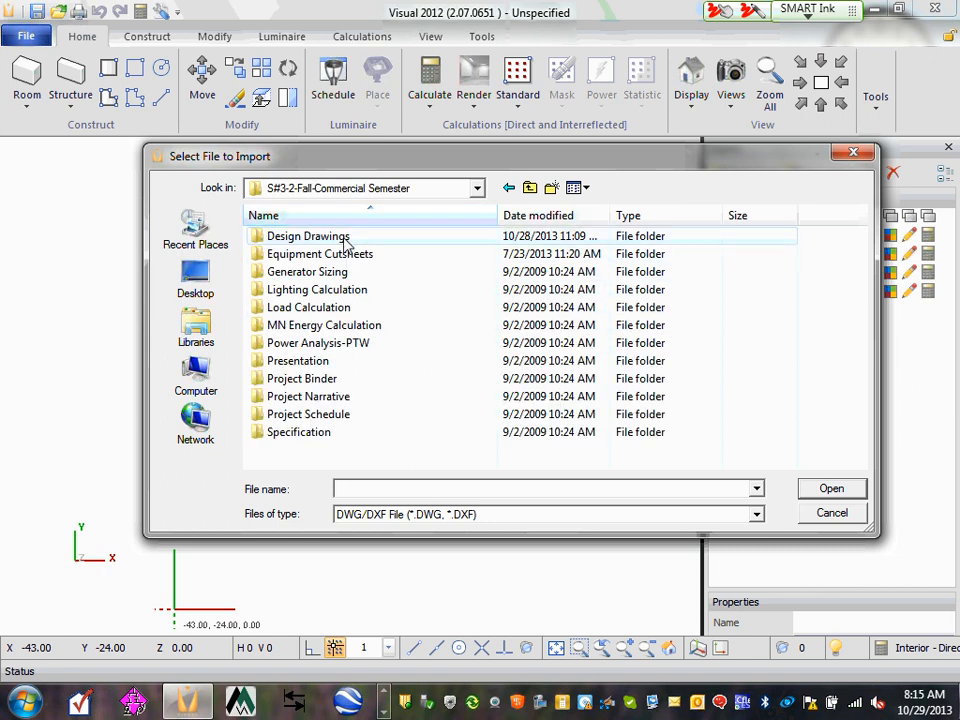
double_click(345, 238)
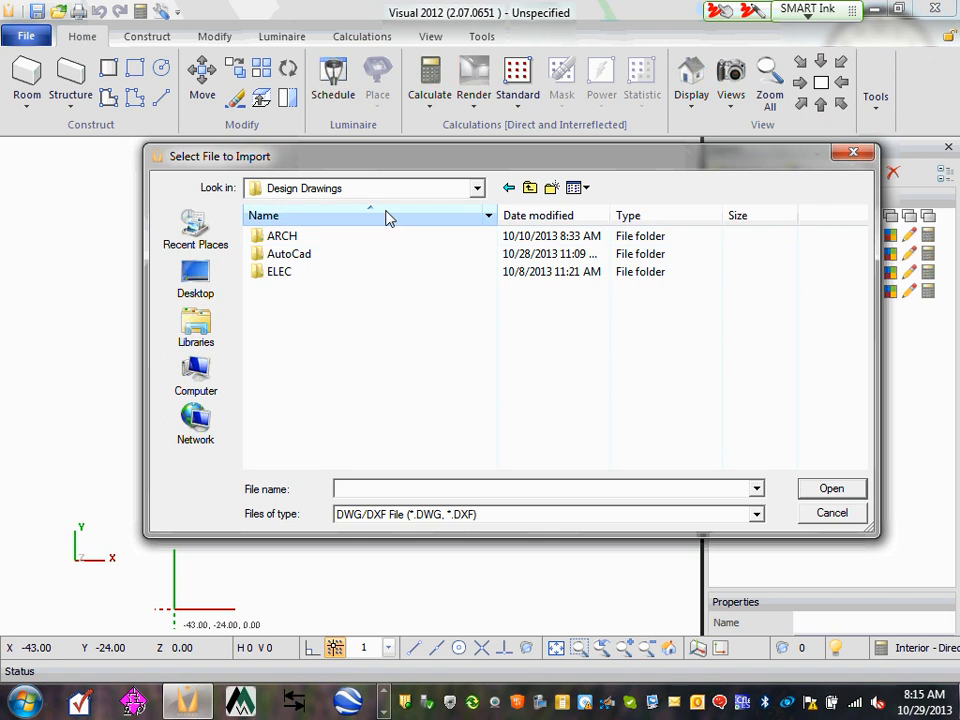
left_click(309, 259)
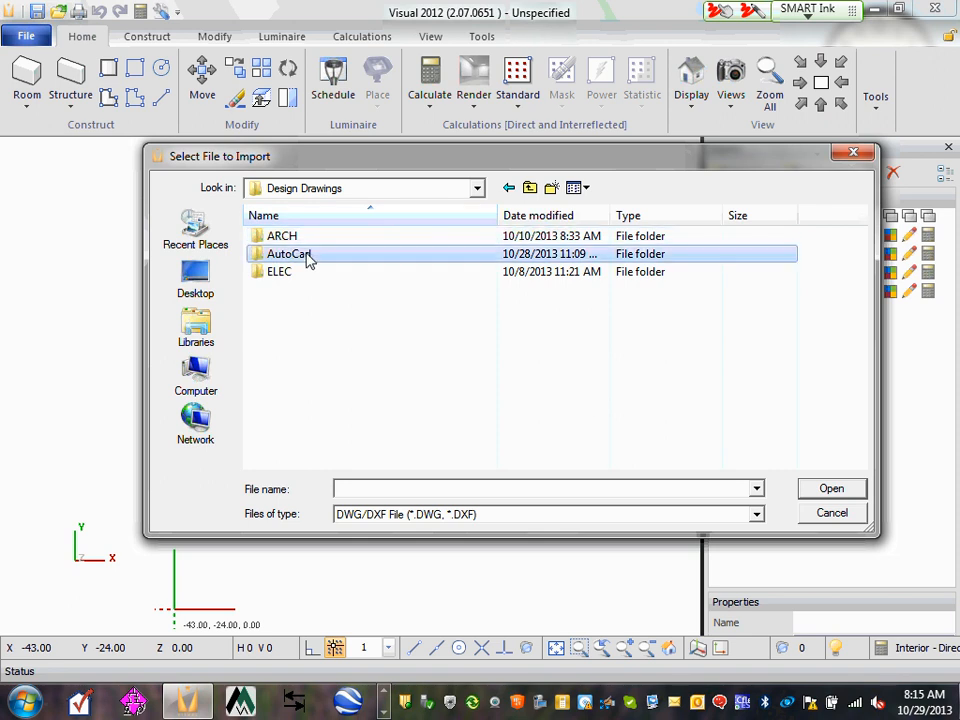
double_click(309, 257)
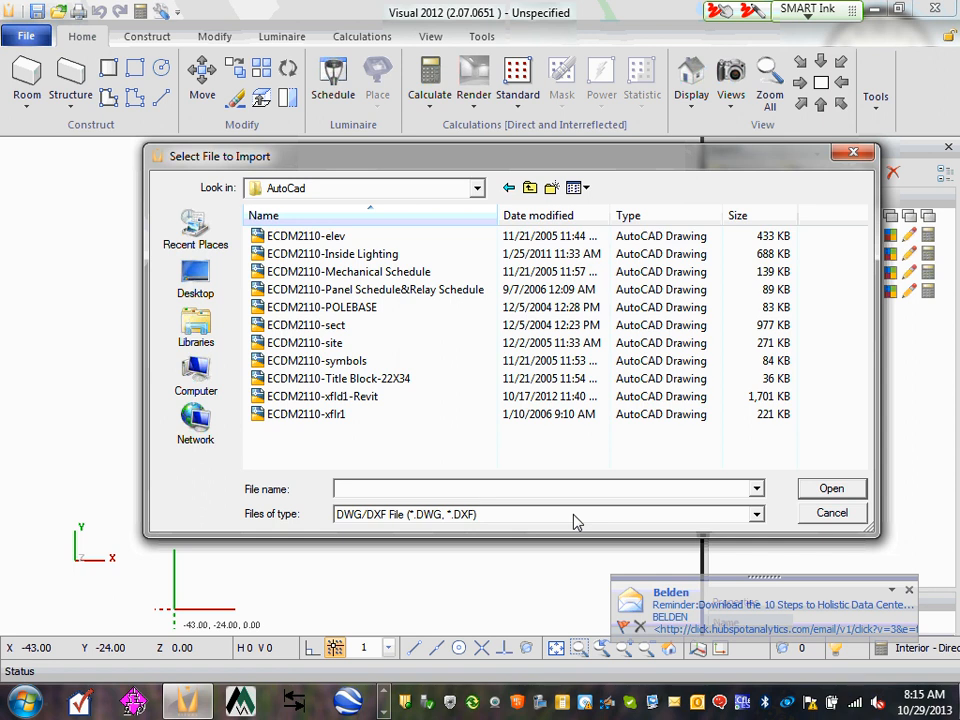
Dismiss the incoming e-mail notification and close the running Outlook window.
left_click(909, 590)
left_click(383, 690)
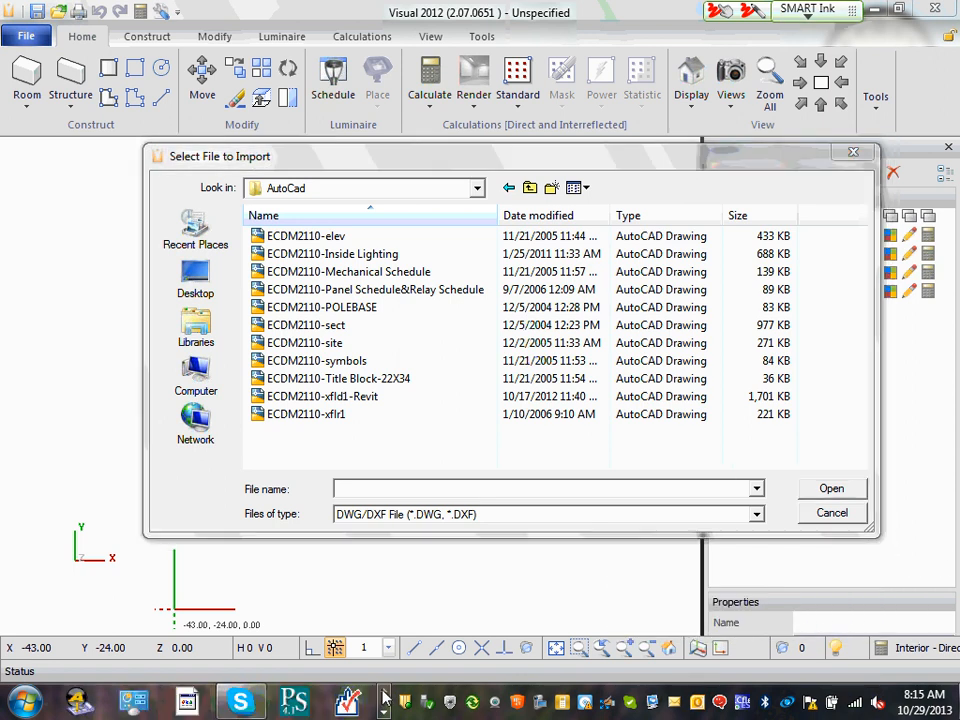
left_click(383, 690)
left_click(383, 690)
right_click(133, 700)
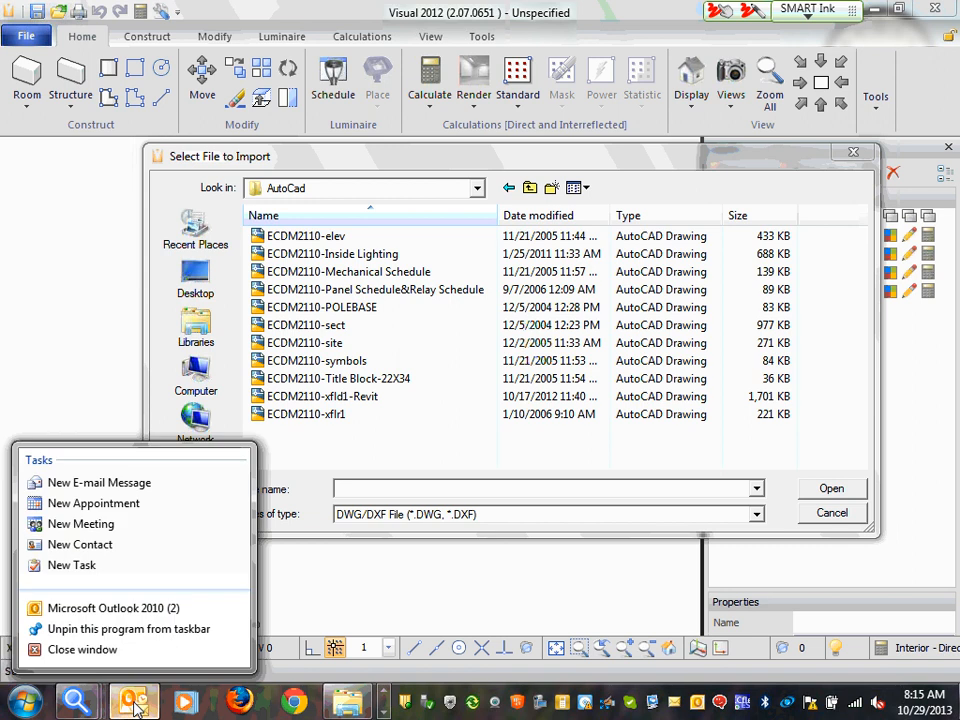
left_click(133, 651)
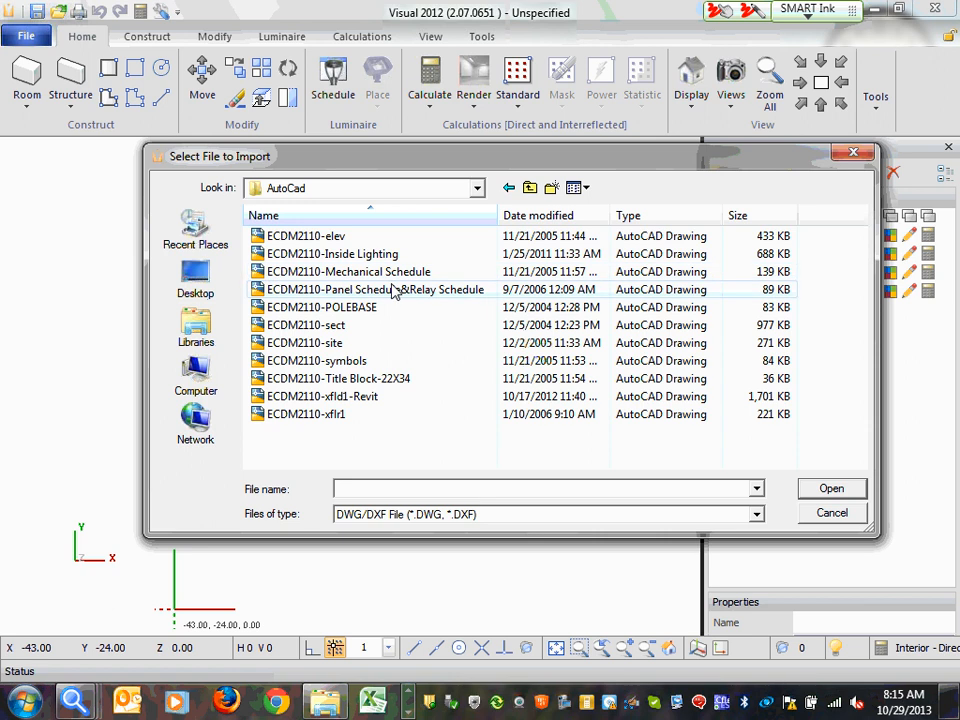
Import the floor plan drawing ECDM2110-xfld1-Revit from the AutoCad folder.
left_click(317, 346)
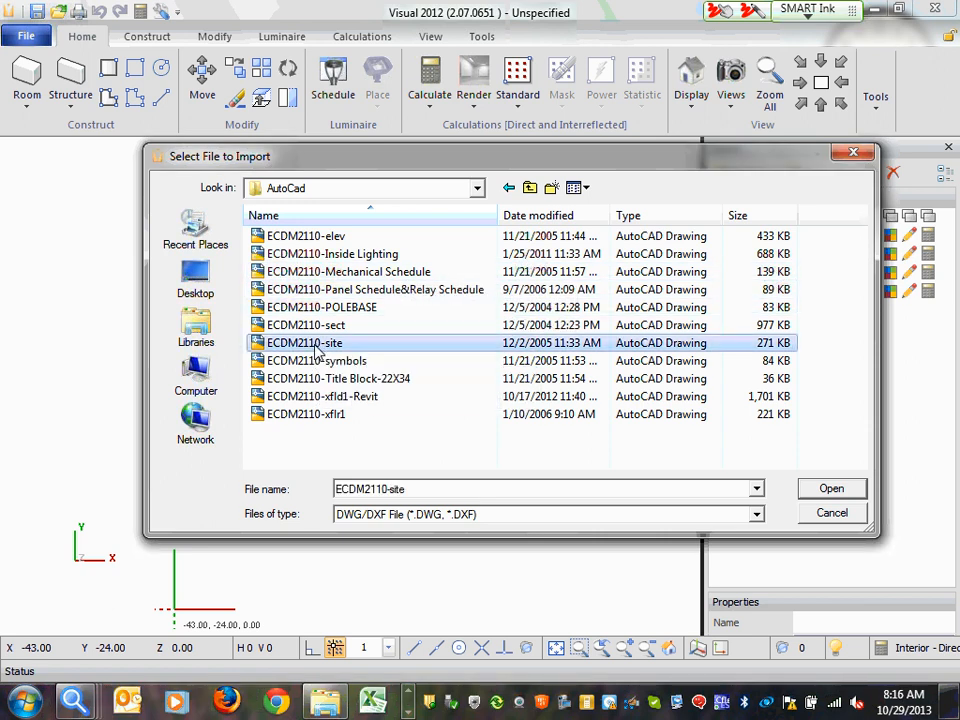
left_click(300, 397)
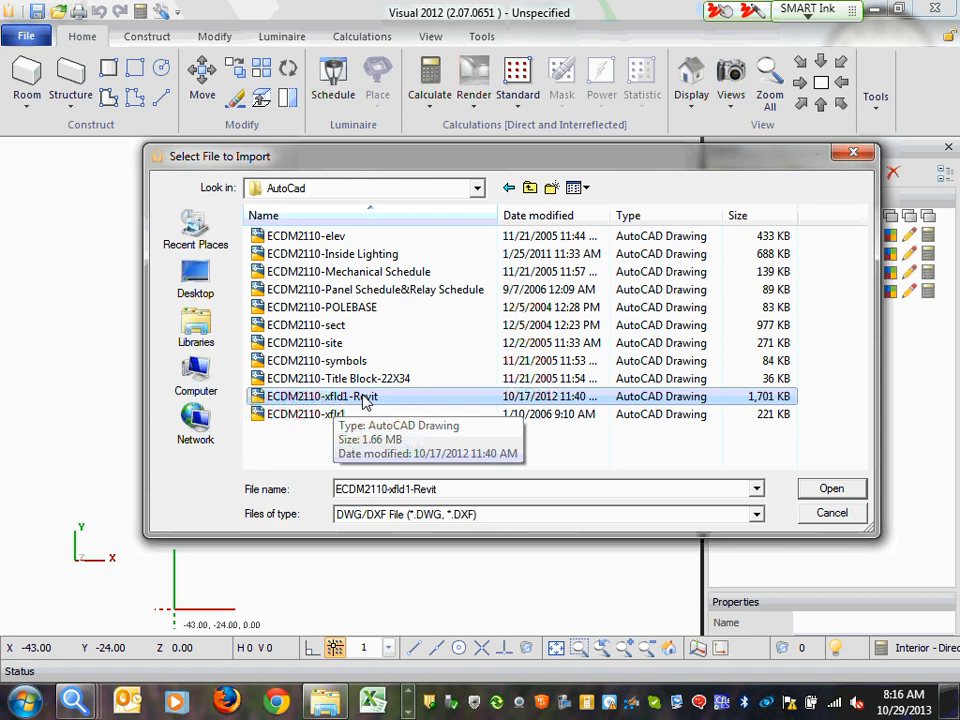
left_click(829, 489)
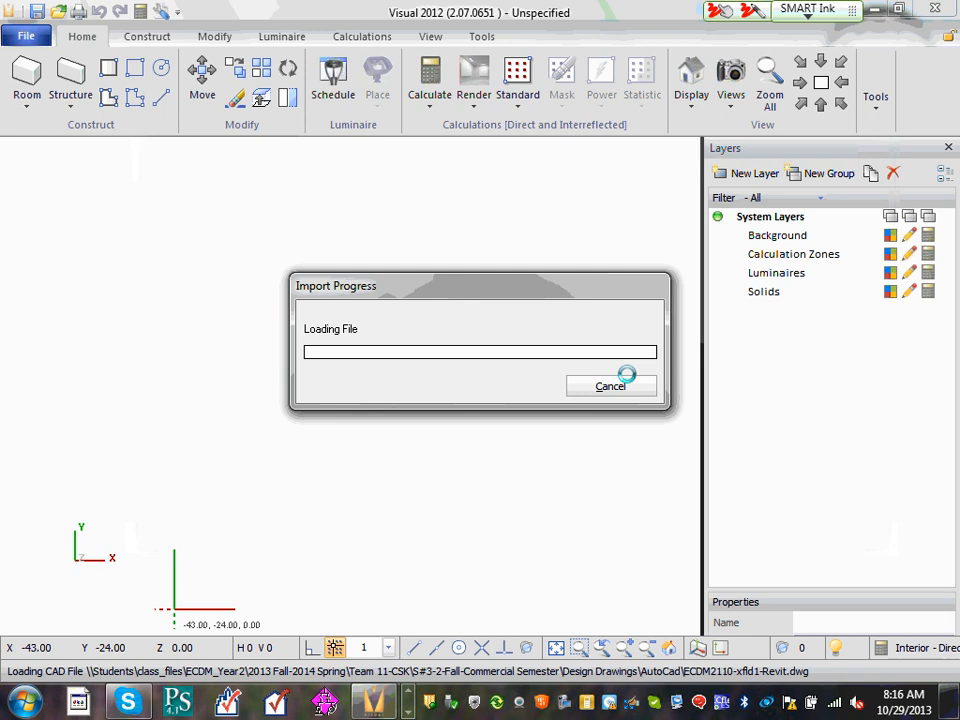
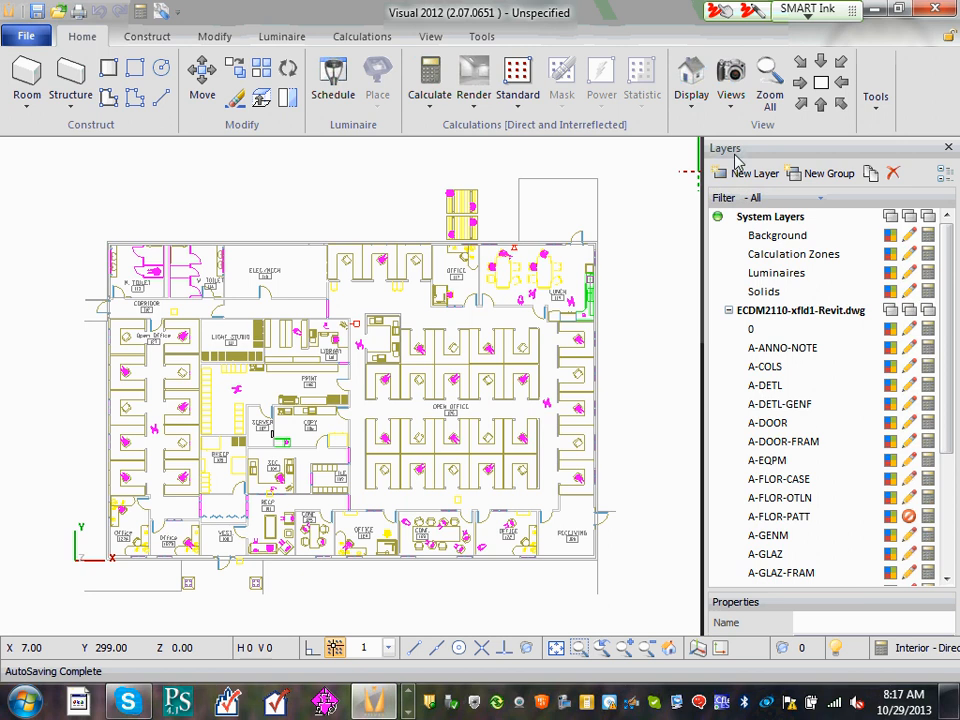
Select all layers in the ECDM2110-xfld1-Revit.dwg group and set them to visible but not editable.
scroll(763, 244, "up", 3)
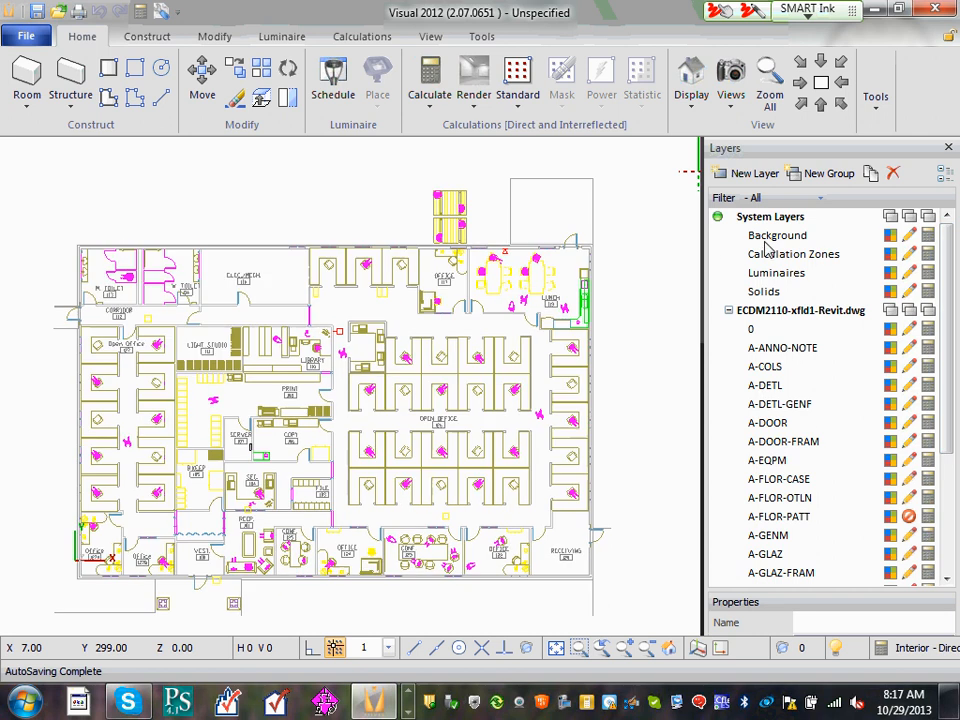
scroll(825, 280, "down", 2)
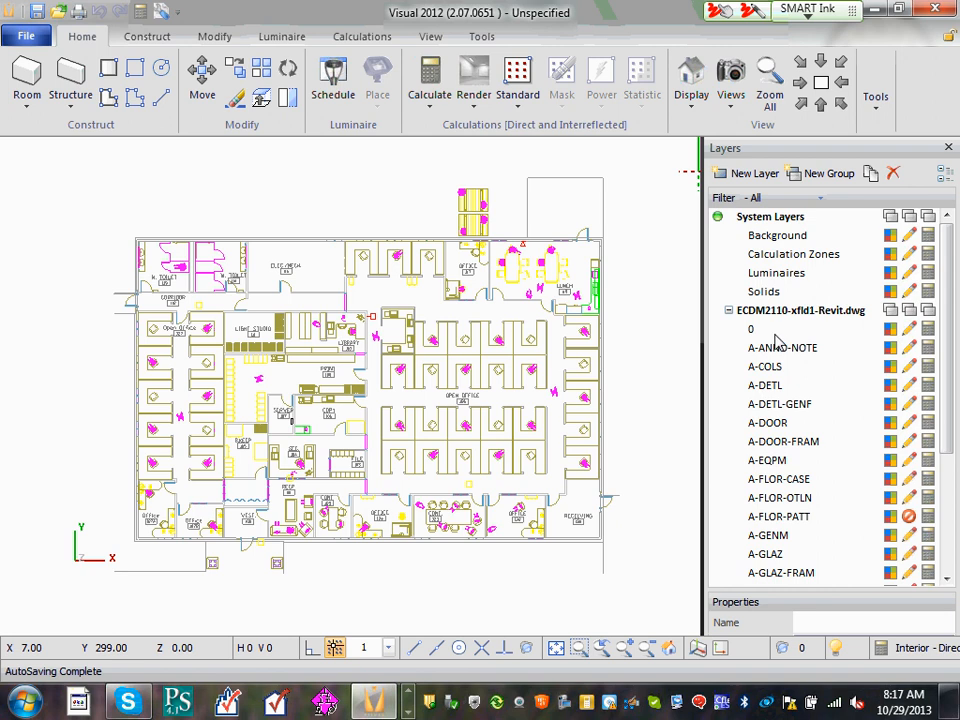
left_click(777, 332)
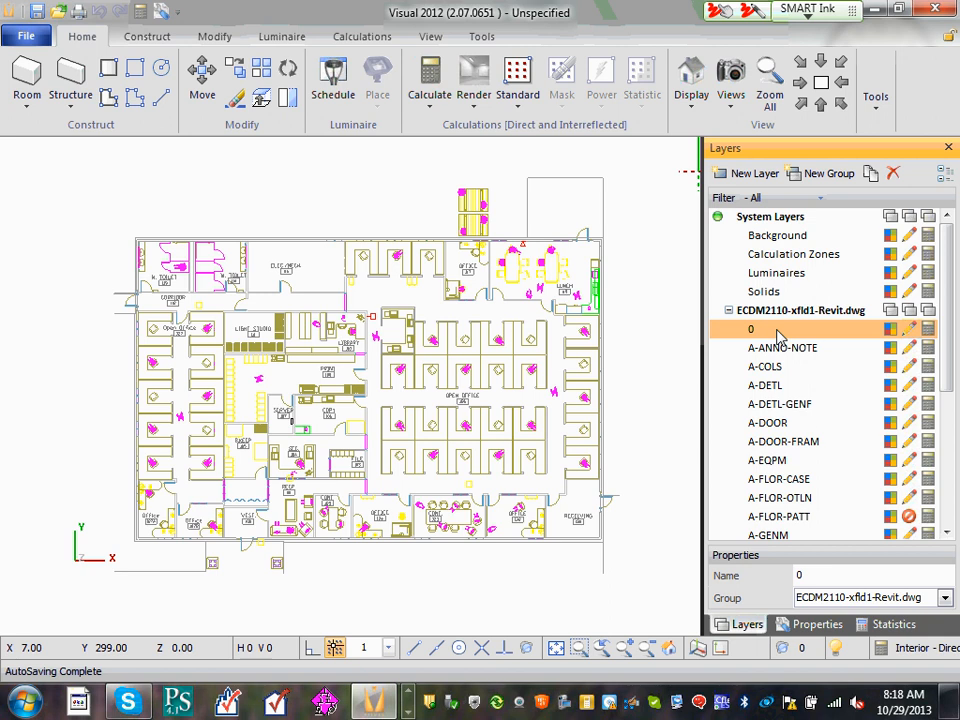
scroll(940, 500, "down", 5)
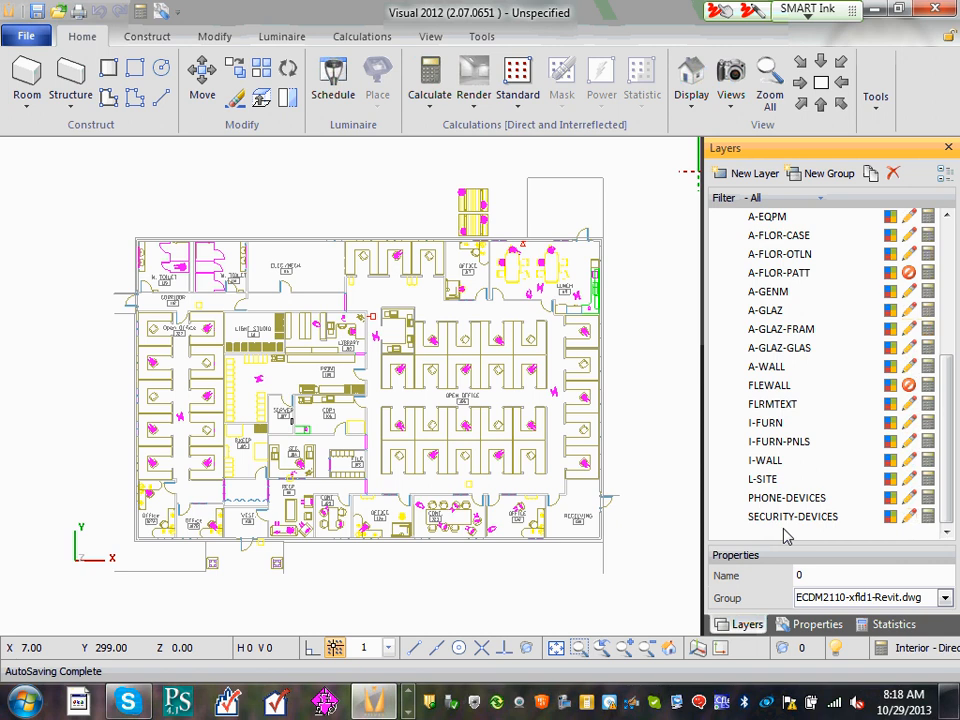
key("ctrl+a")
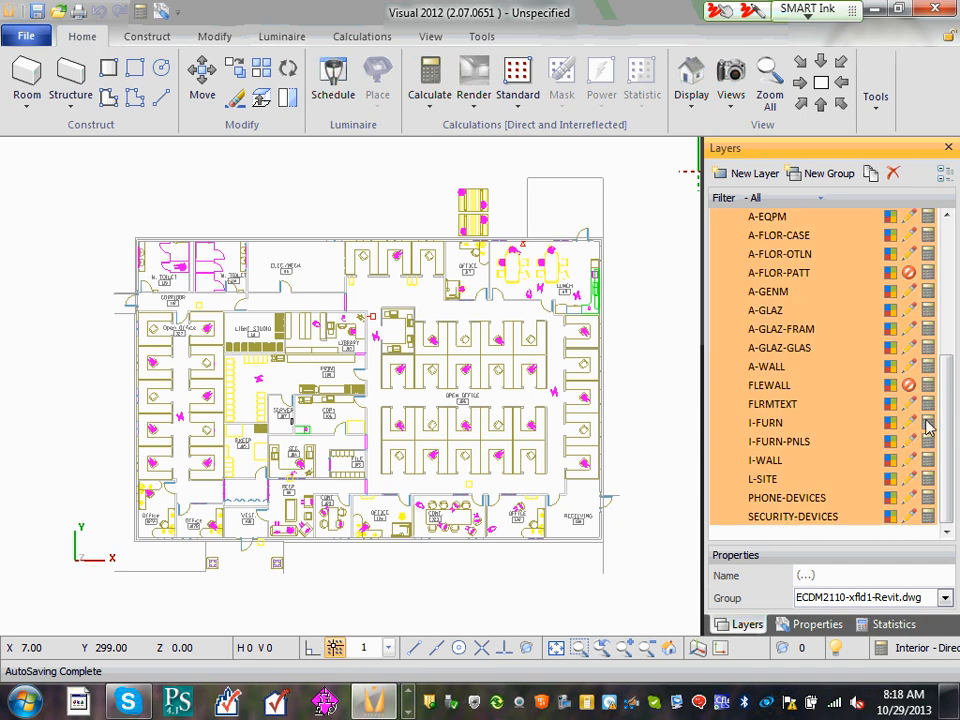
scroll(856, 278, "up", 5)
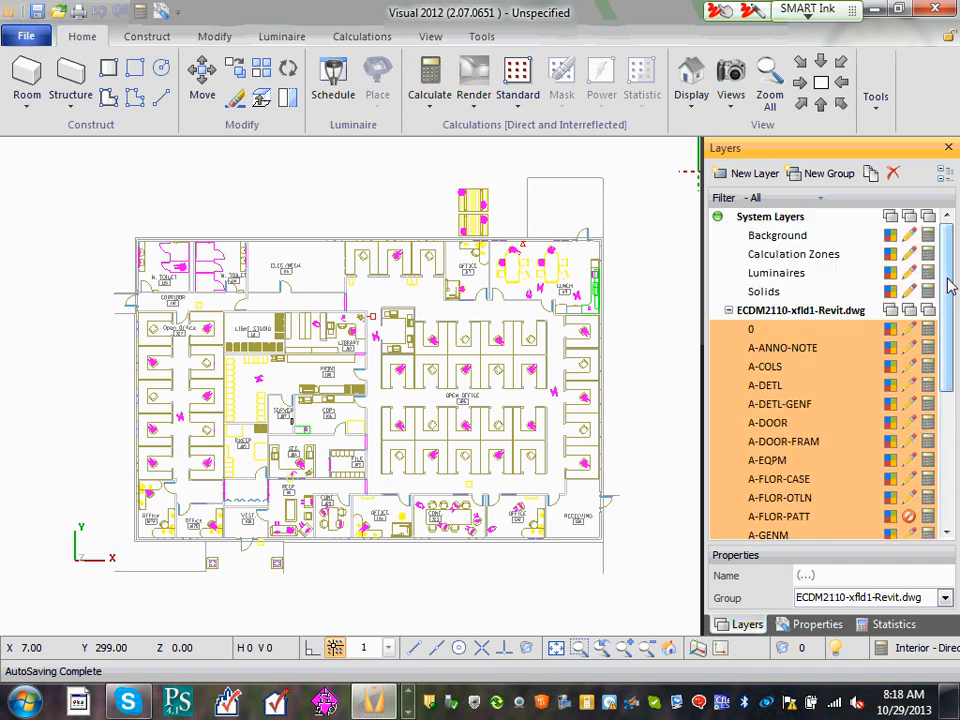
scroll(935, 440, "down", 5)
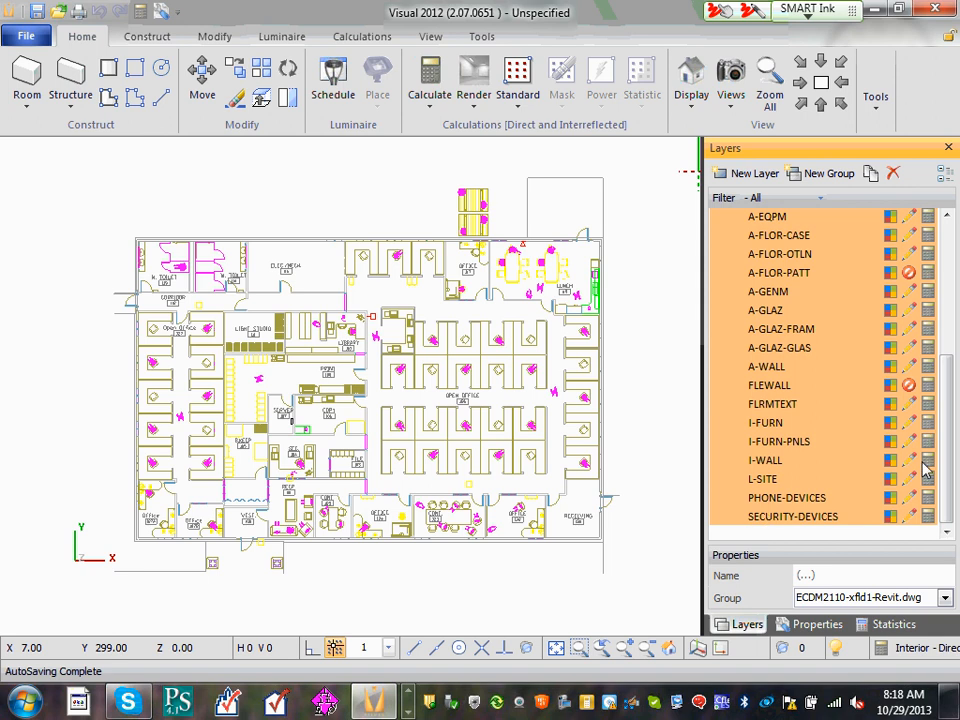
left_click_drag(950, 385, 958, 223)
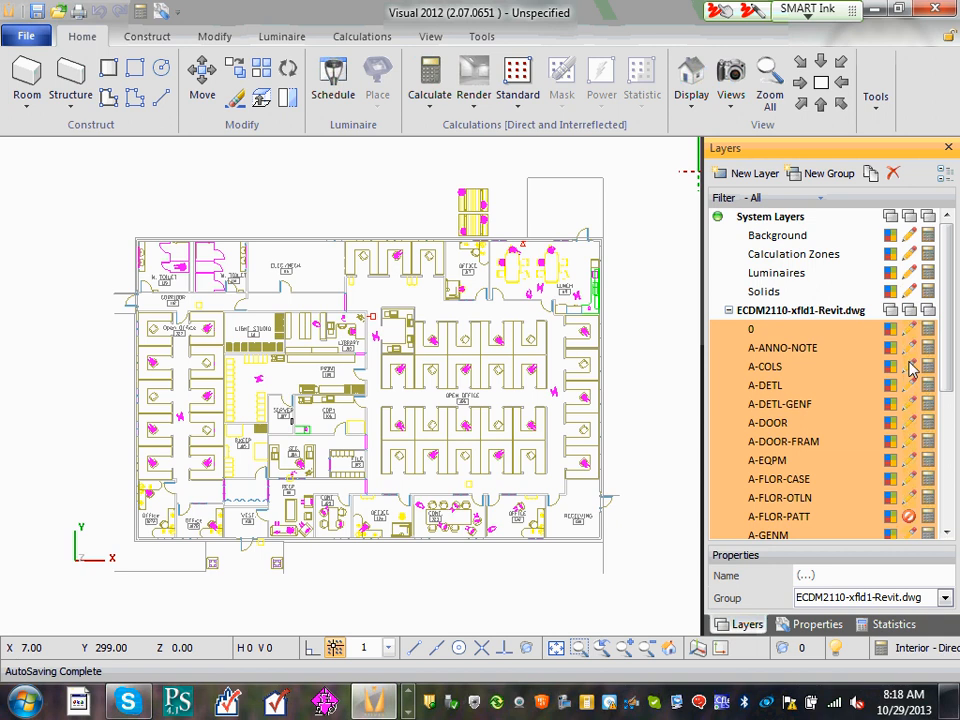
left_click(909, 349)
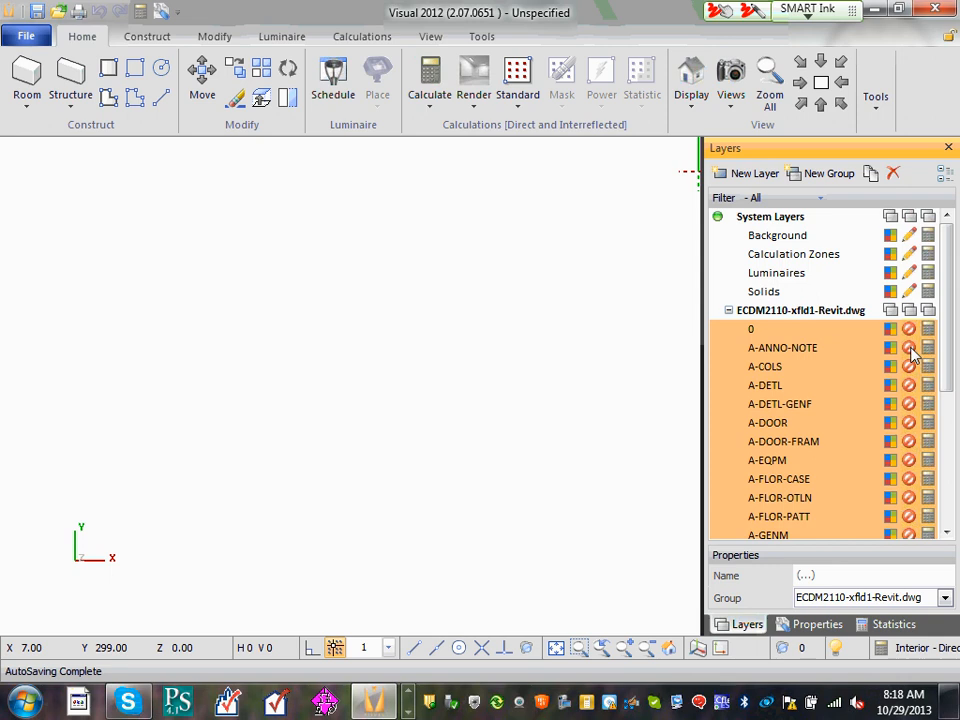
left_click(910, 349)
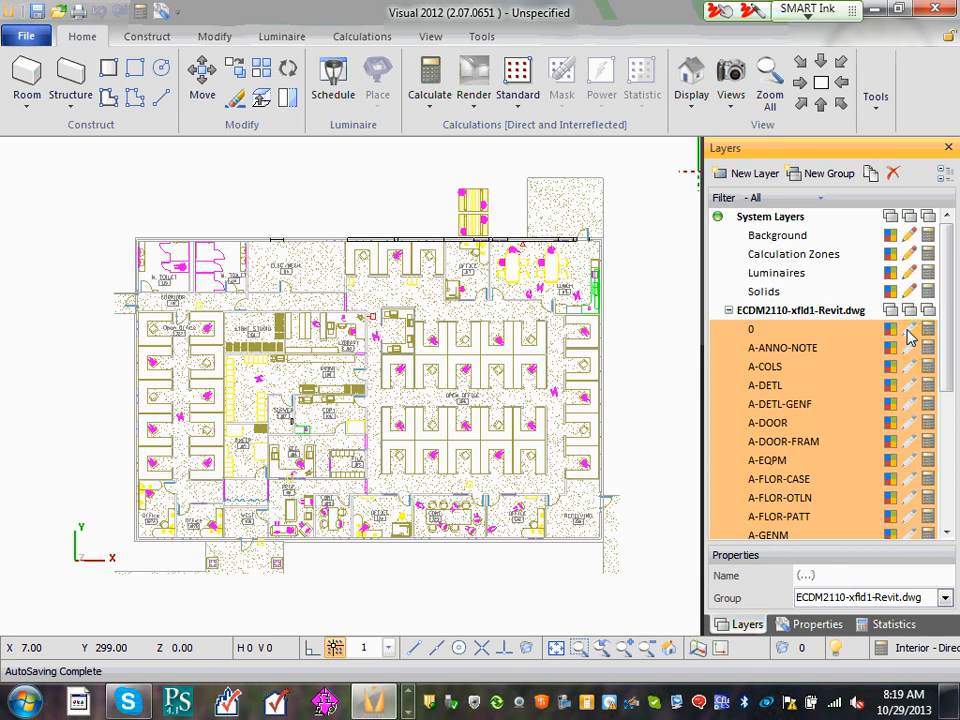
left_click(908, 331)
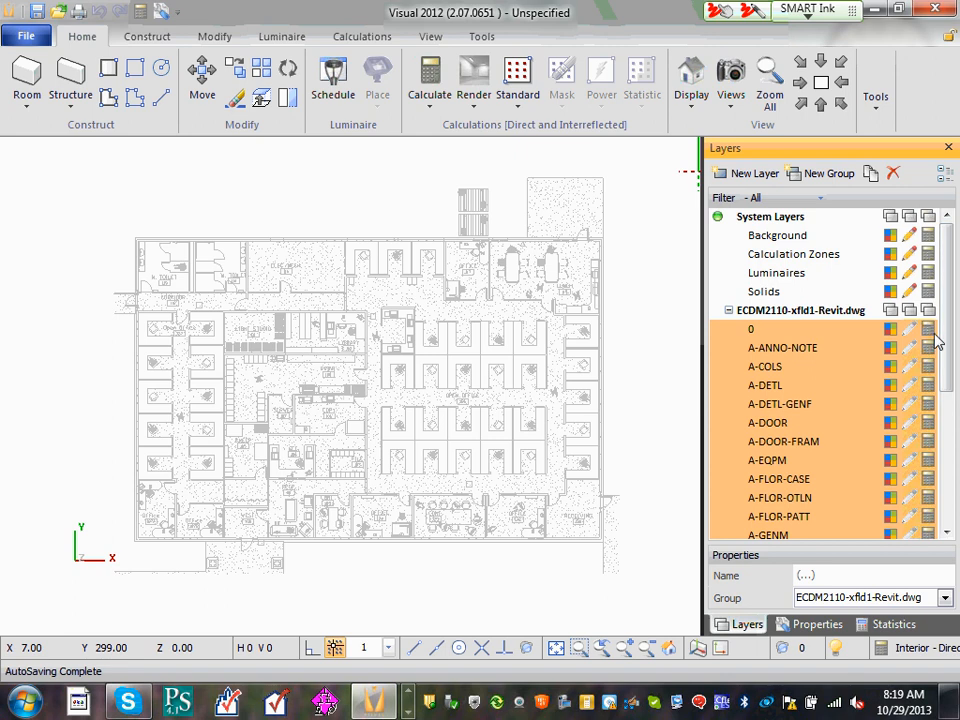
Try excluding the selected drawing layers from calculations and hiding them, restoring each setting.
left_click(929, 331)
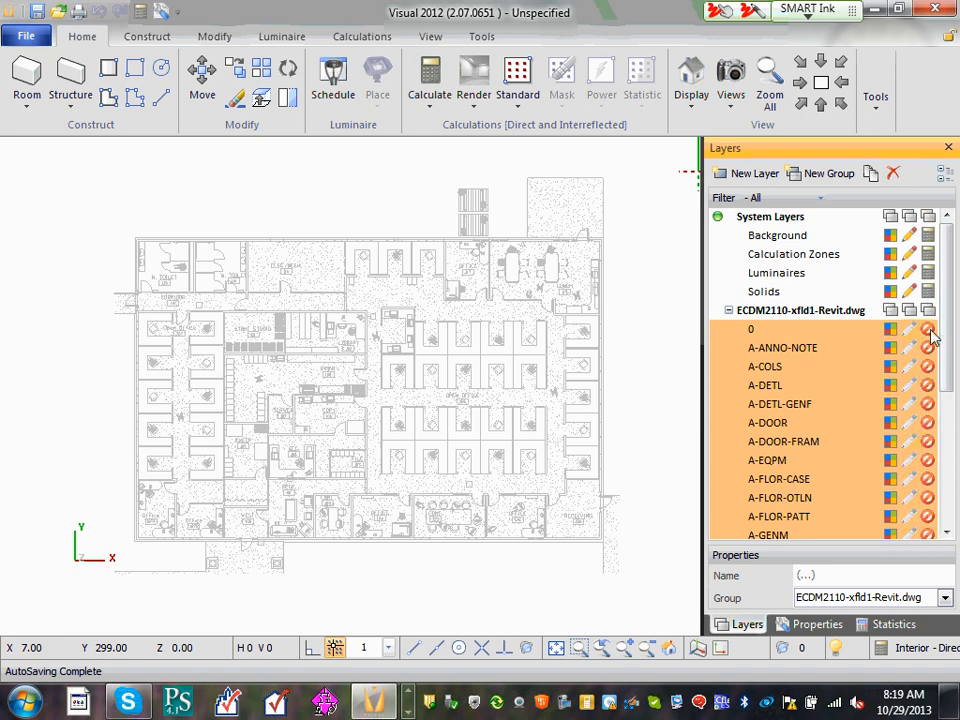
left_click(930, 335)
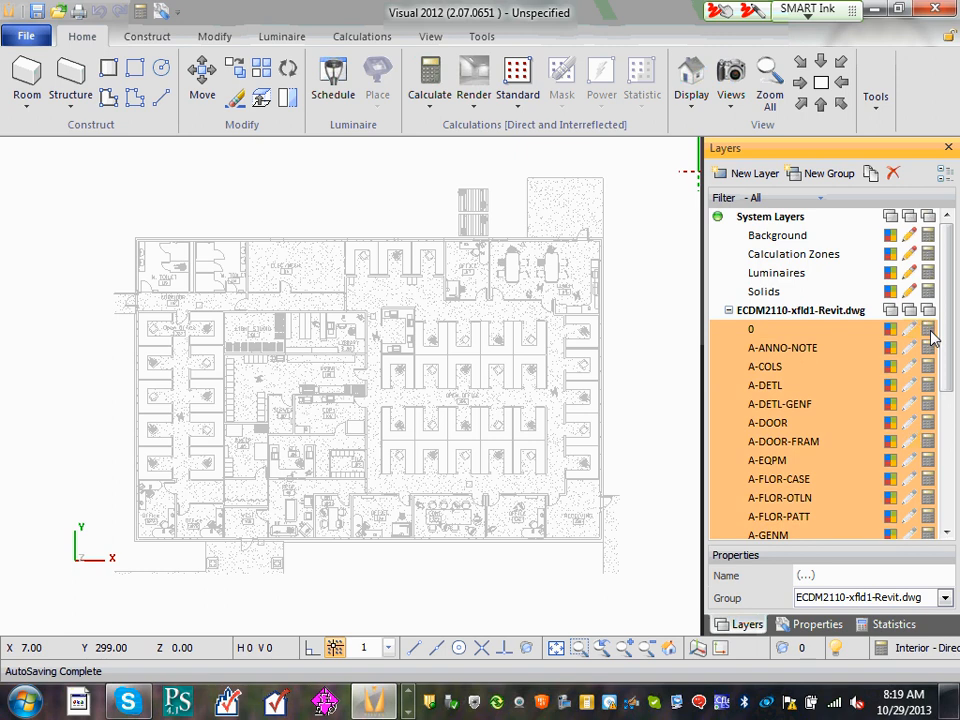
left_click(909, 331)
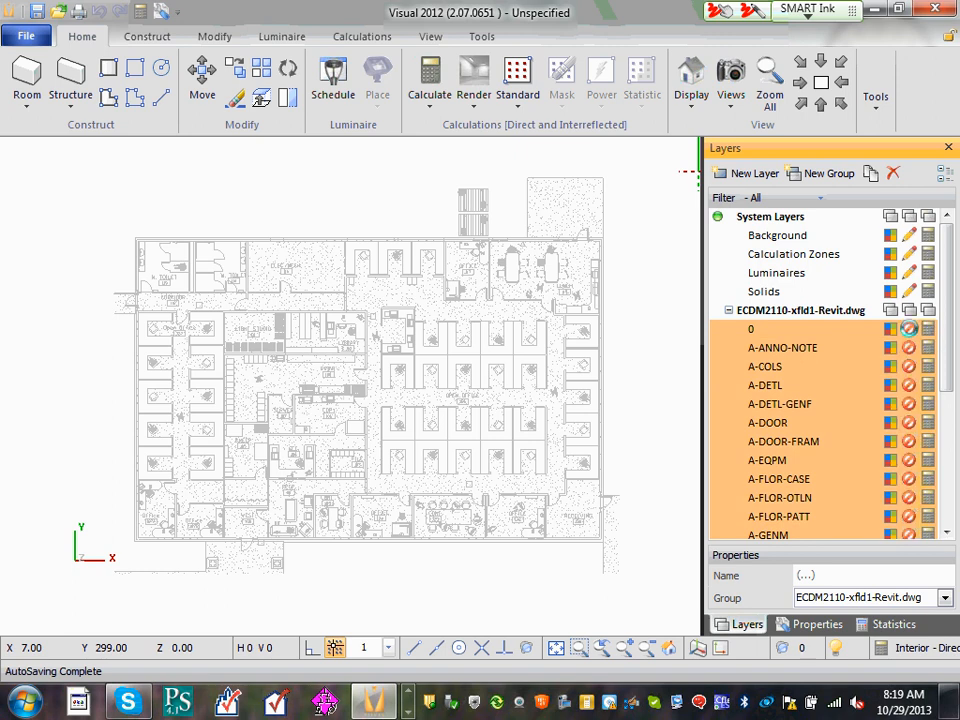
left_click(910, 330)
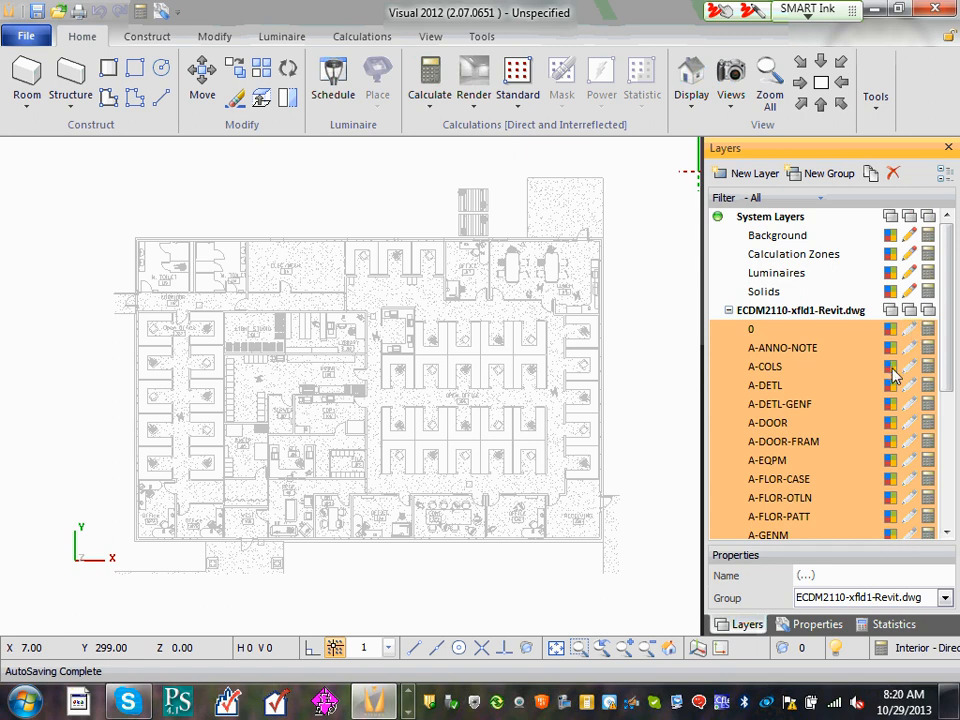
Set the color of all imported drawing layers to light gray and view the floor plan in 3D from a corner.
left_click(891, 366)
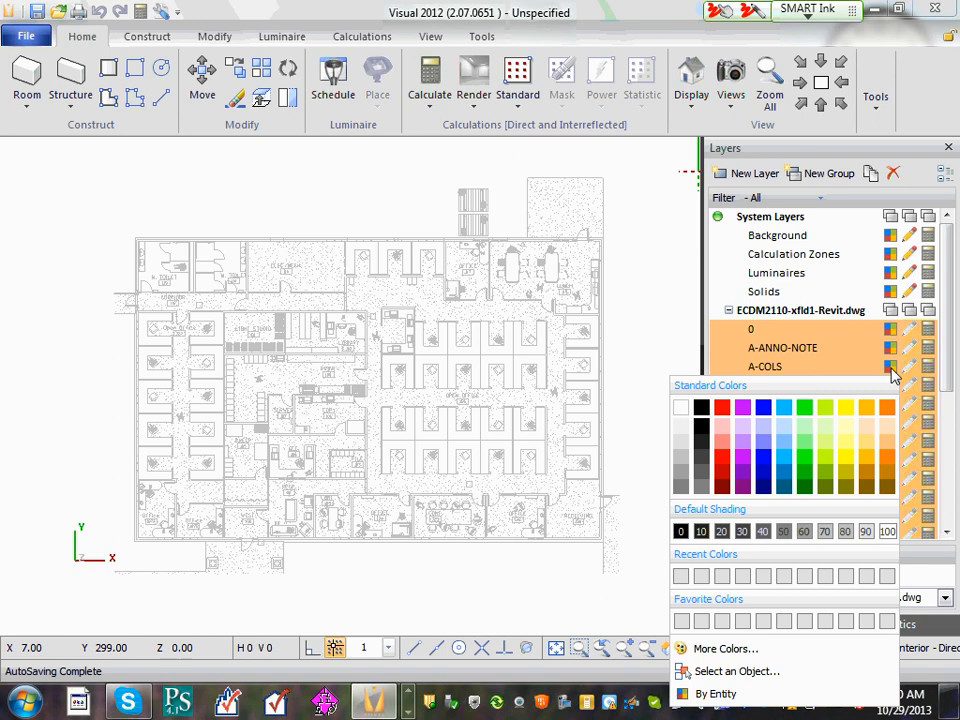
left_click(684, 444)
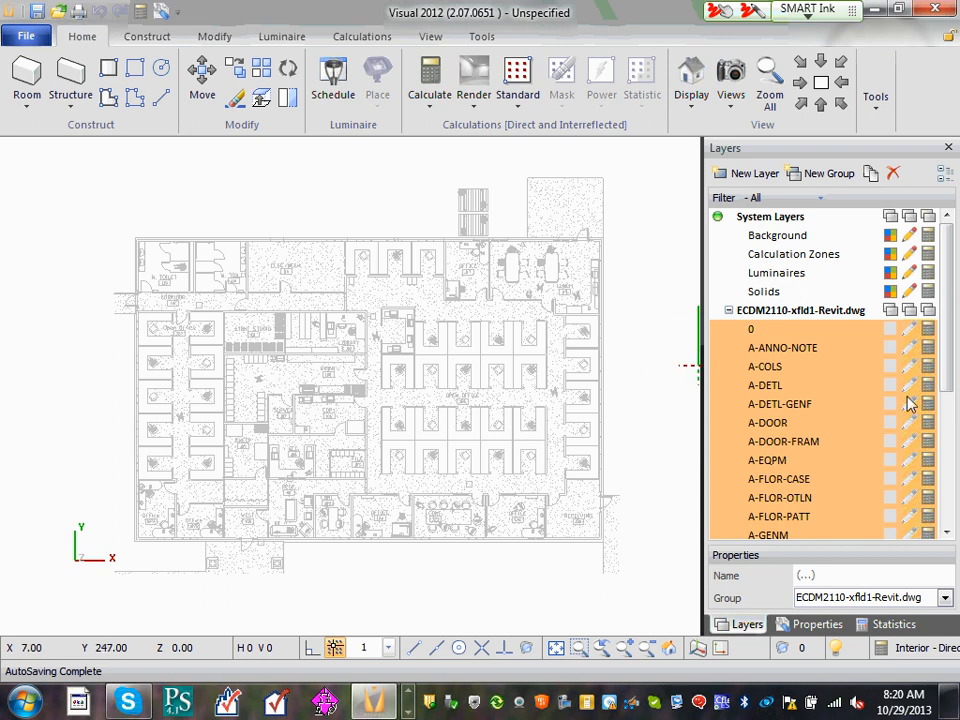
left_click(856, 332)
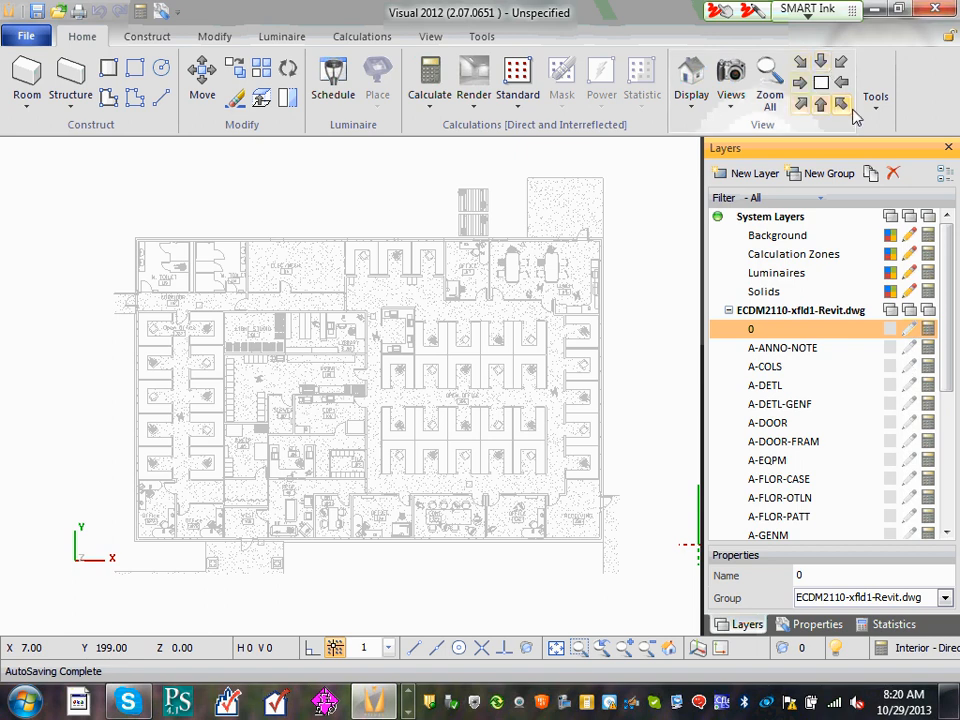
left_click(801, 107)
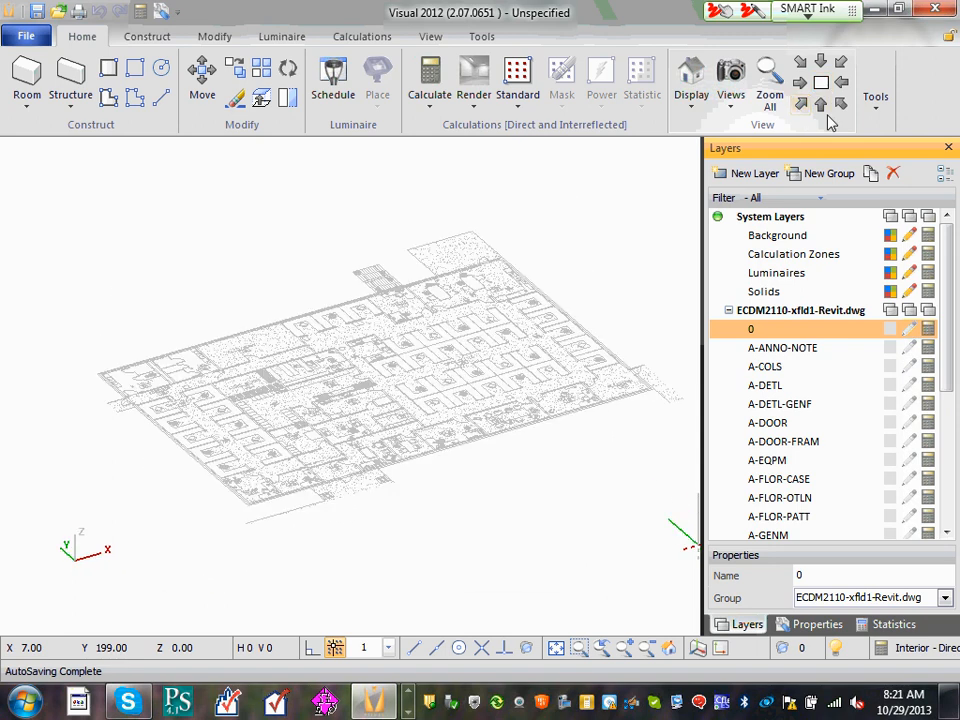
View the floor plan from different corners and sides, and return to the plan view.
left_click(820, 104)
left_click(843, 105)
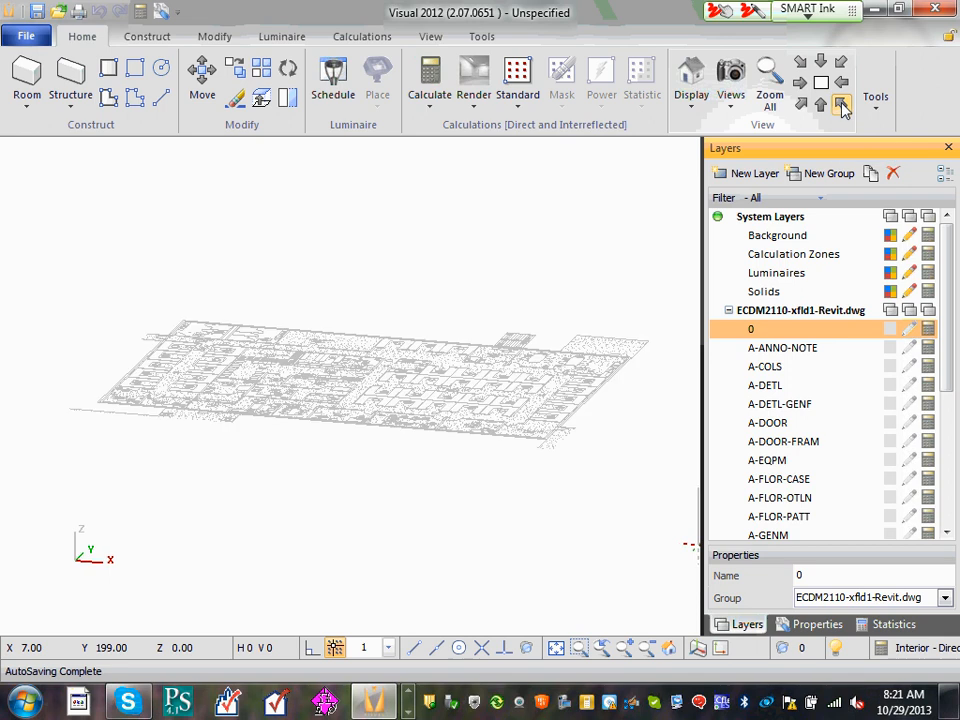
left_click(842, 84)
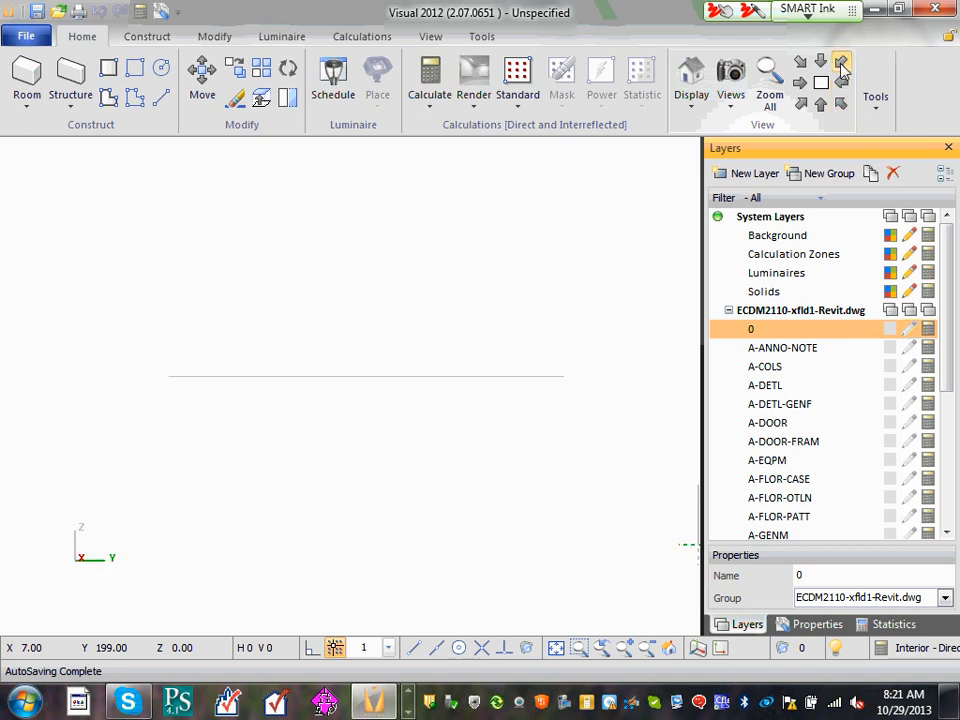
left_click(842, 63)
left_click(820, 62)
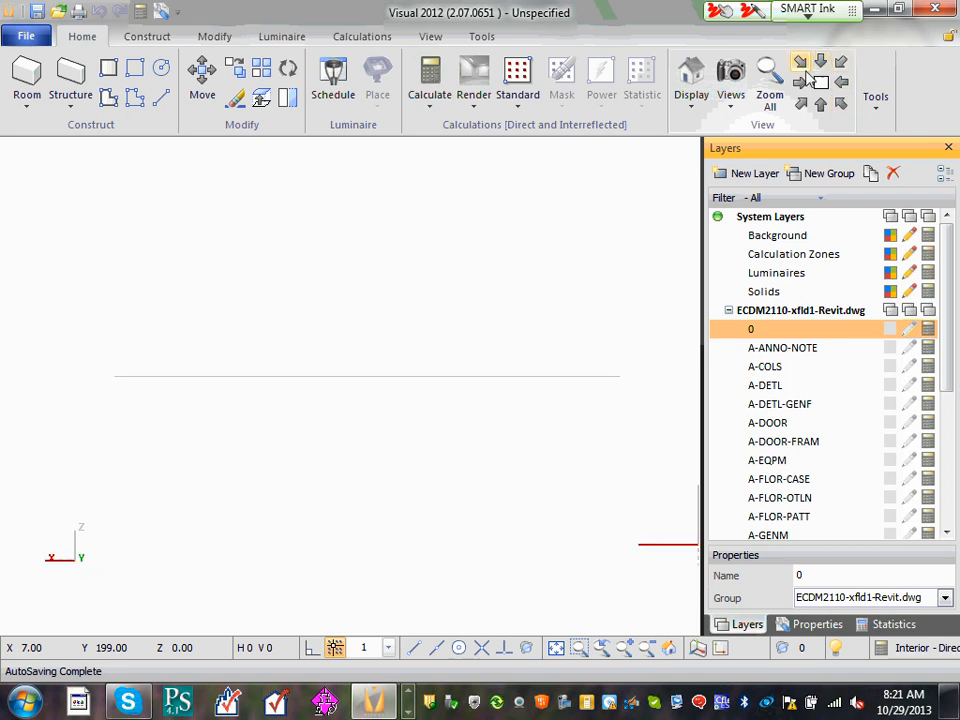
left_click(801, 82)
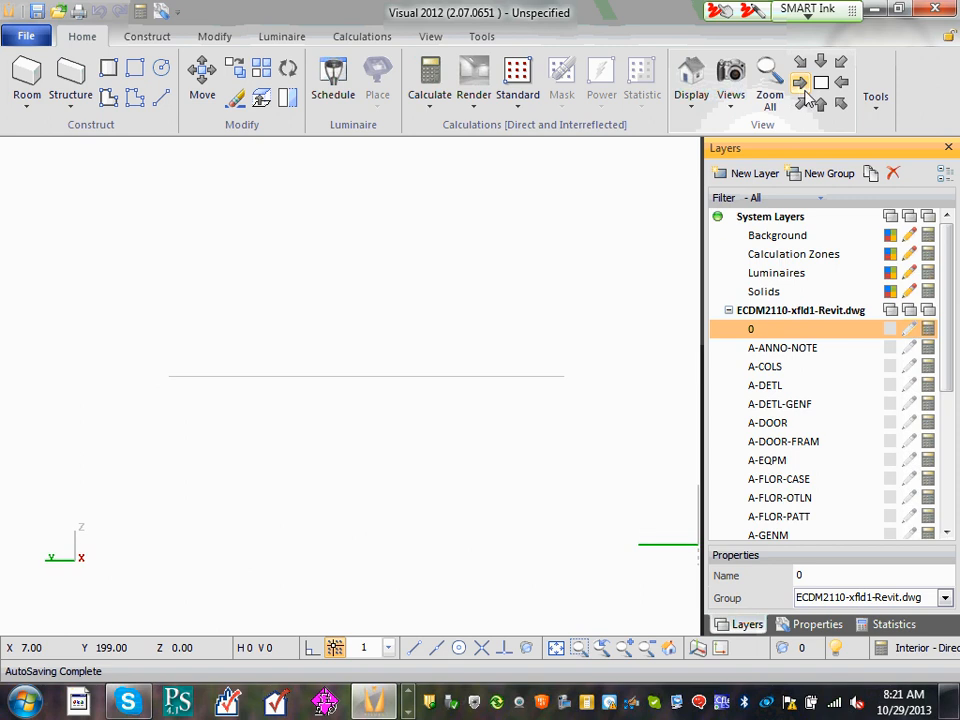
left_click(821, 84)
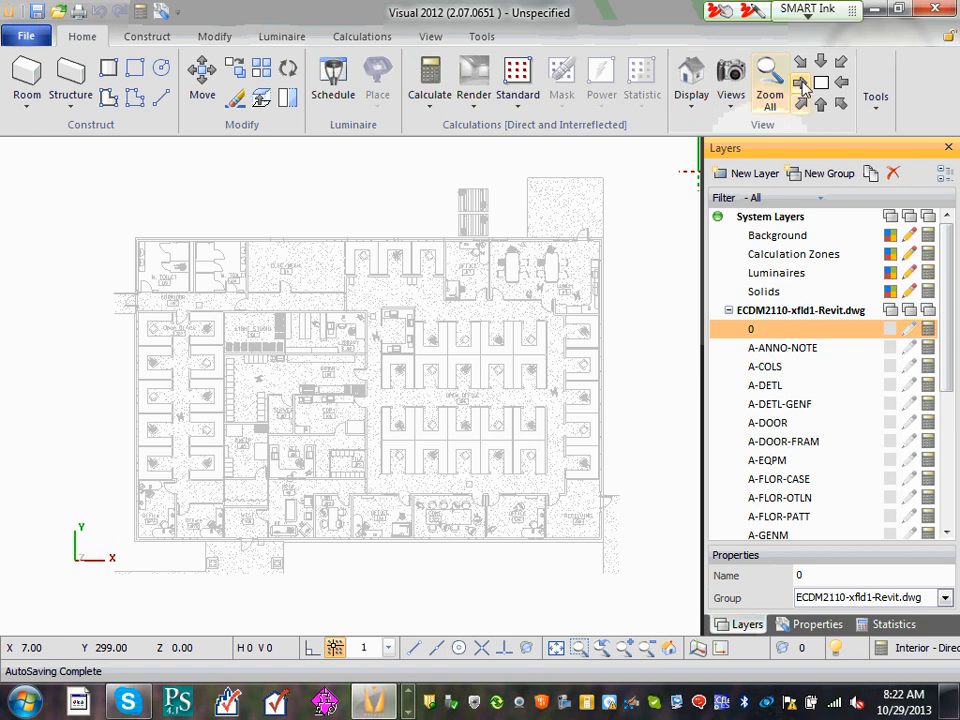
Fit the whole floor plan in view and examine the toilets, corridor and neighboring rooms at different magnifications.
left_click(765, 100)
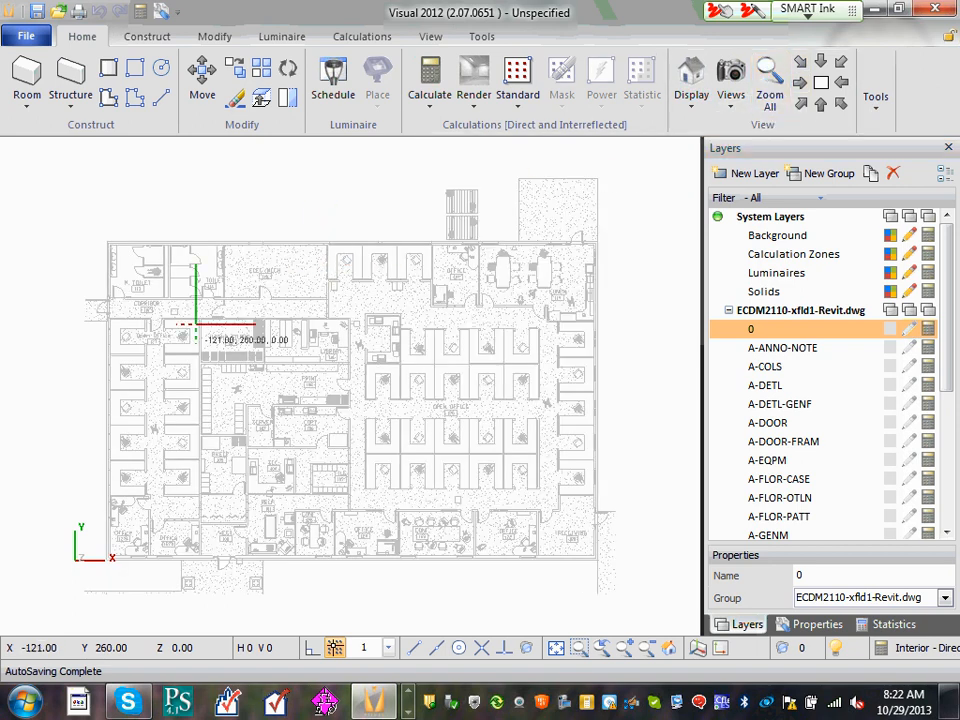
scroll(146, 285, "up", 5)
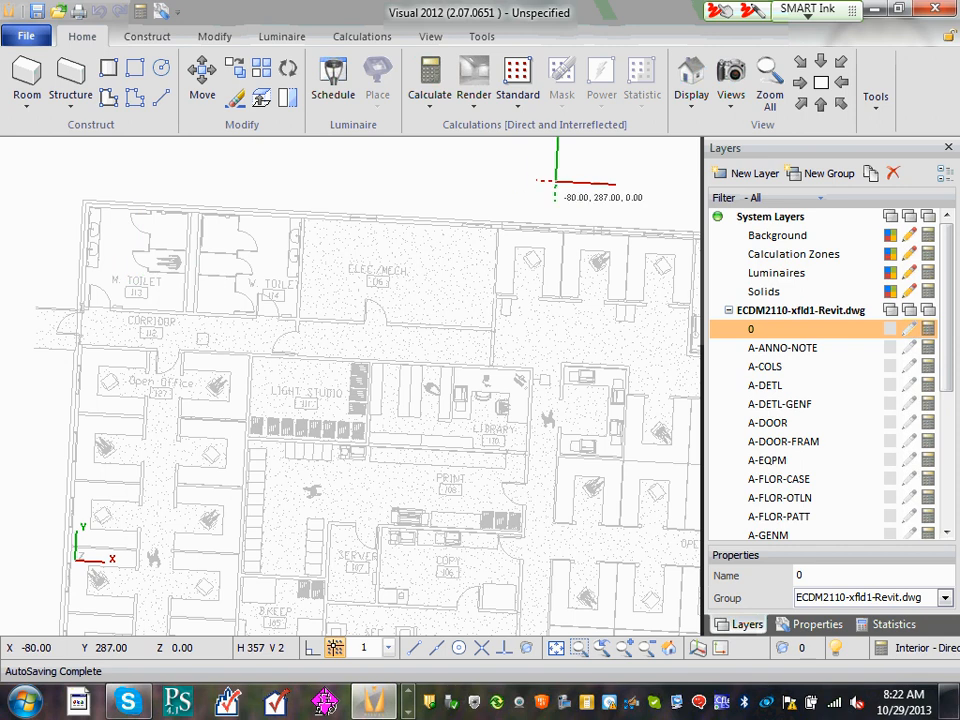
left_click(820, 84)
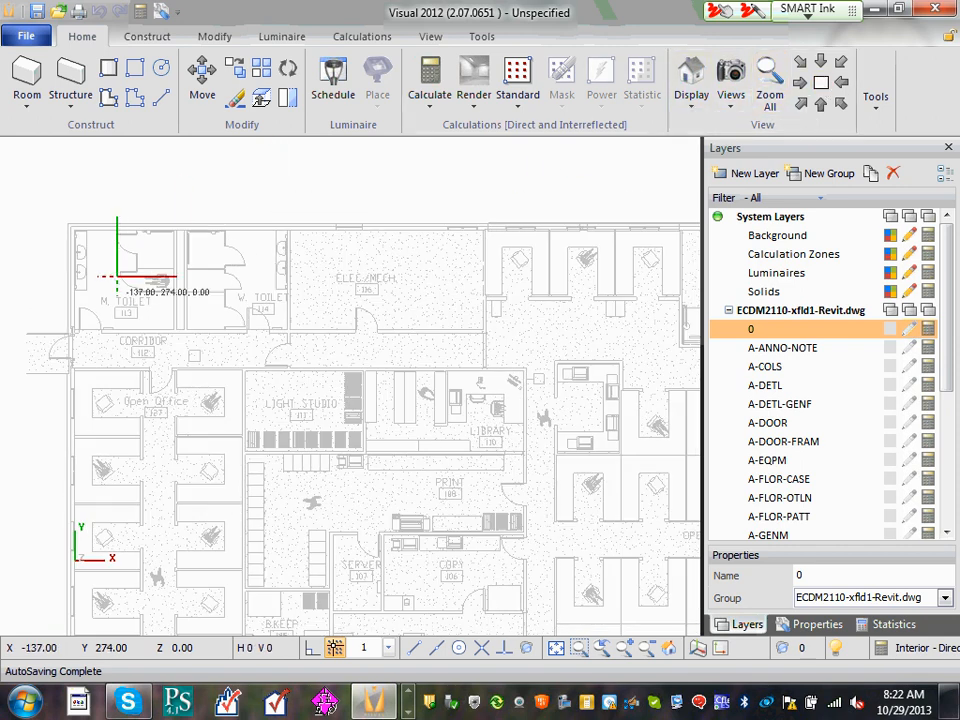
scroll(118, 278, "up", 3)
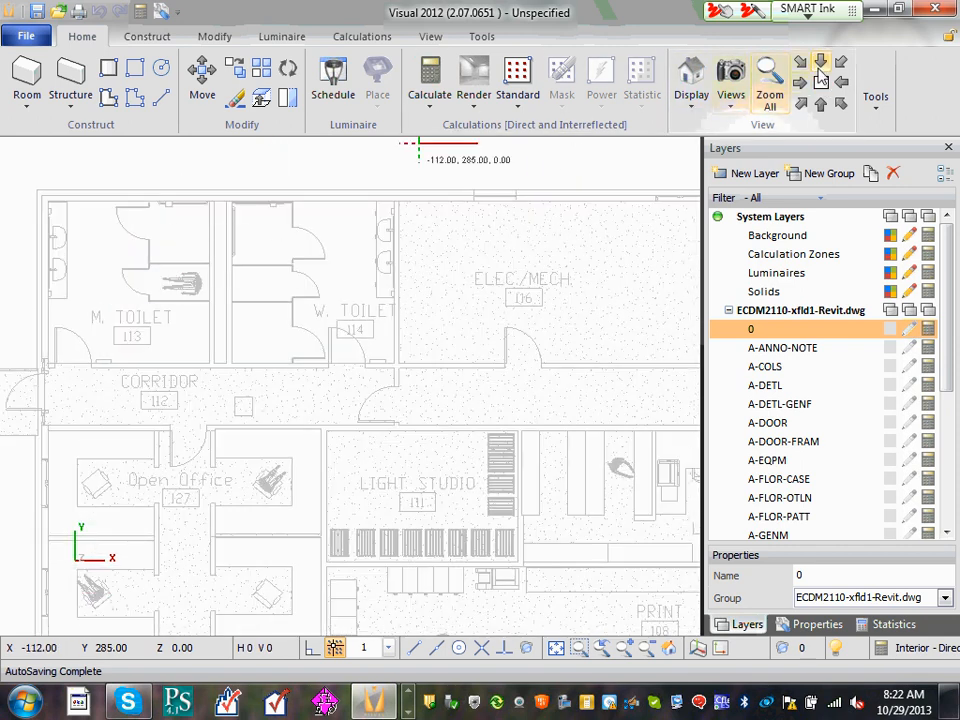
left_click(772, 98)
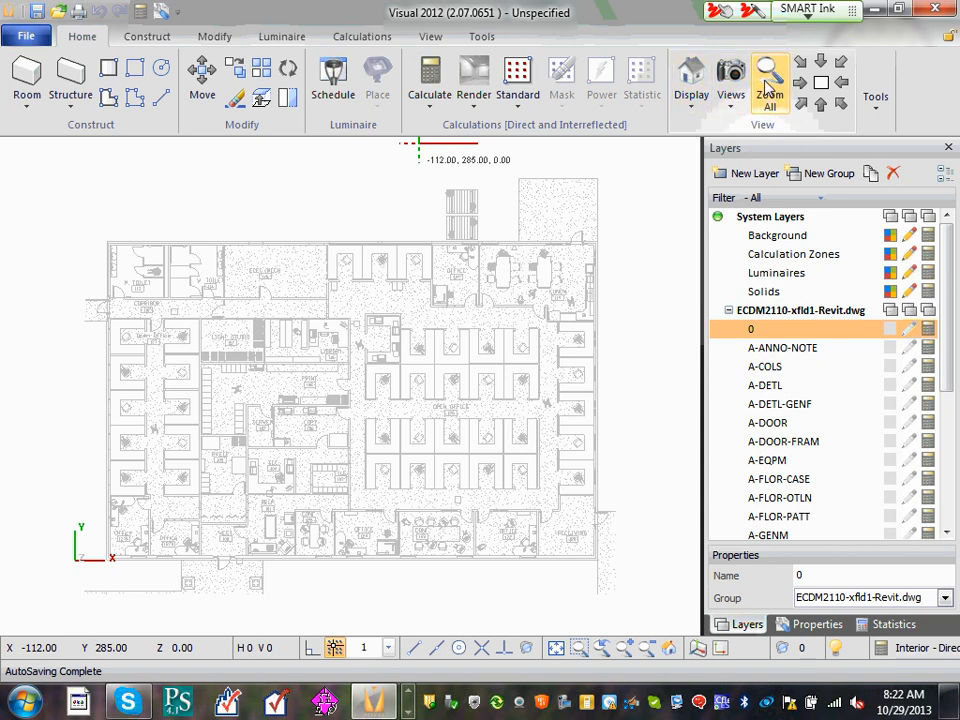
scroll(131, 285, "up", 2)
scroll(131, 285, "up", 5)
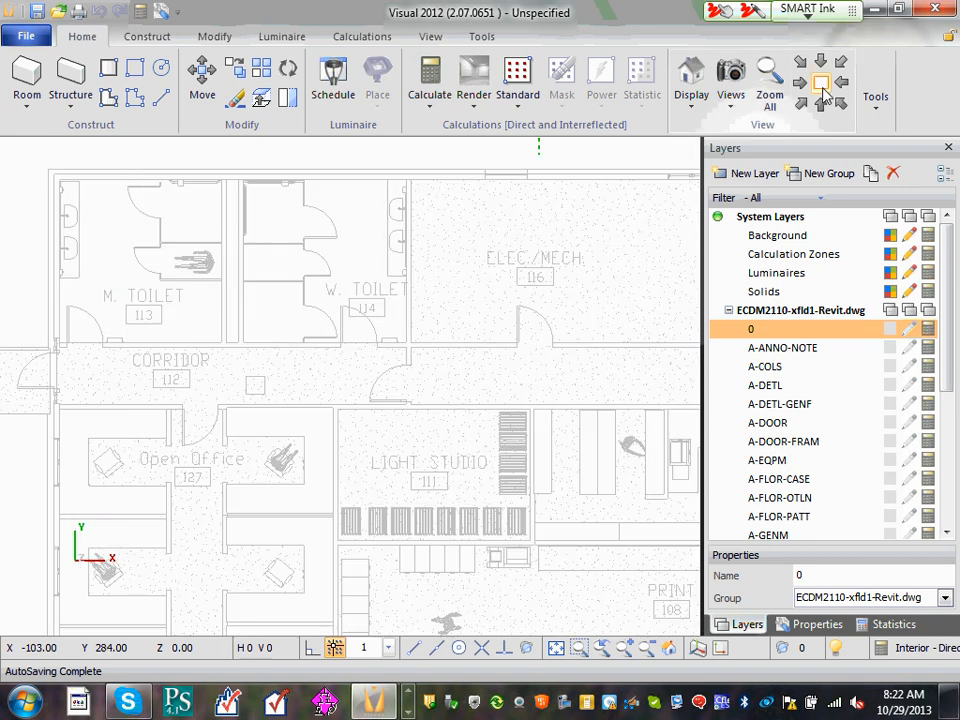
scroll(264, 178, "down", 5)
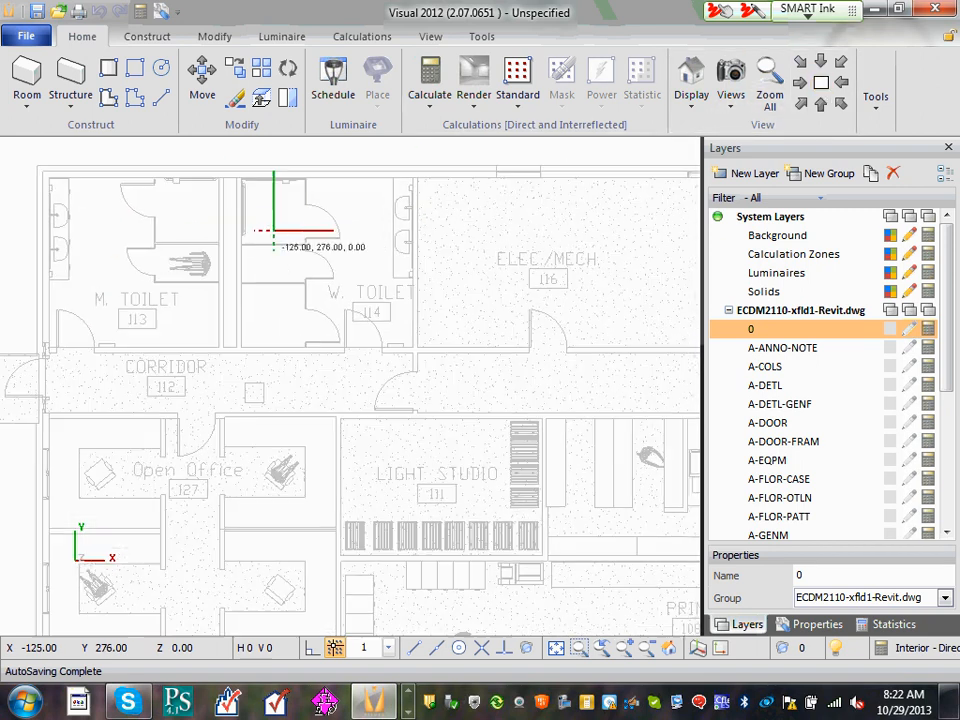
scroll(315, 232, "down", 4)
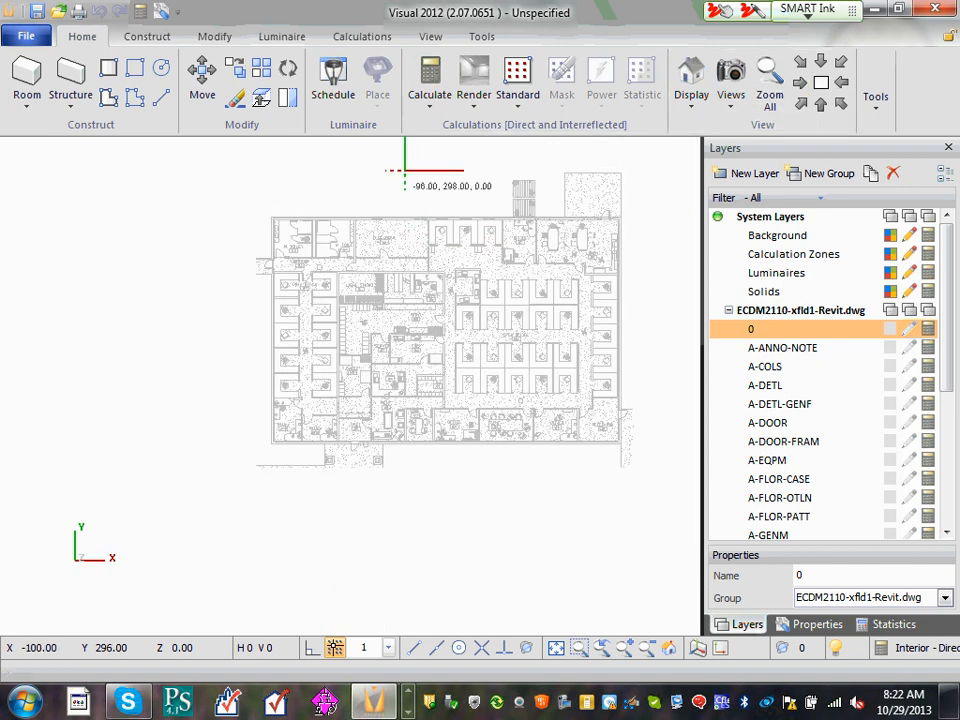
scroll(272, 227, "up", 1)
scroll(309, 238, "down", 3)
scroll(309, 238, "down", 1)
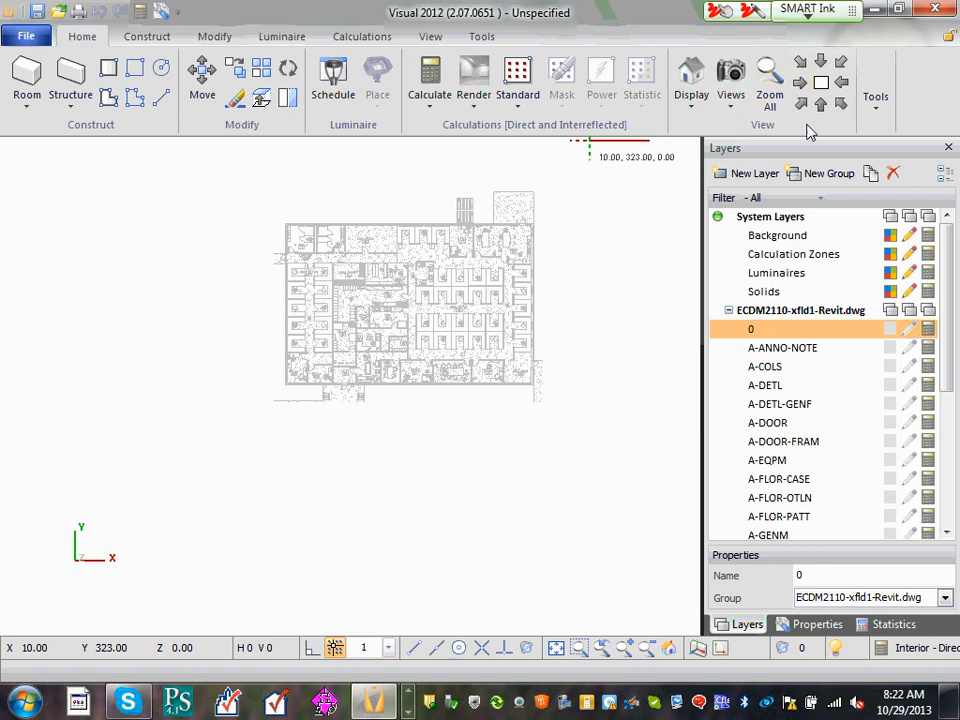
View the floor plan edge-on, restore the plan view and examine M. Toilet 113 and W. Toilet 114 up close.
left_click(843, 84)
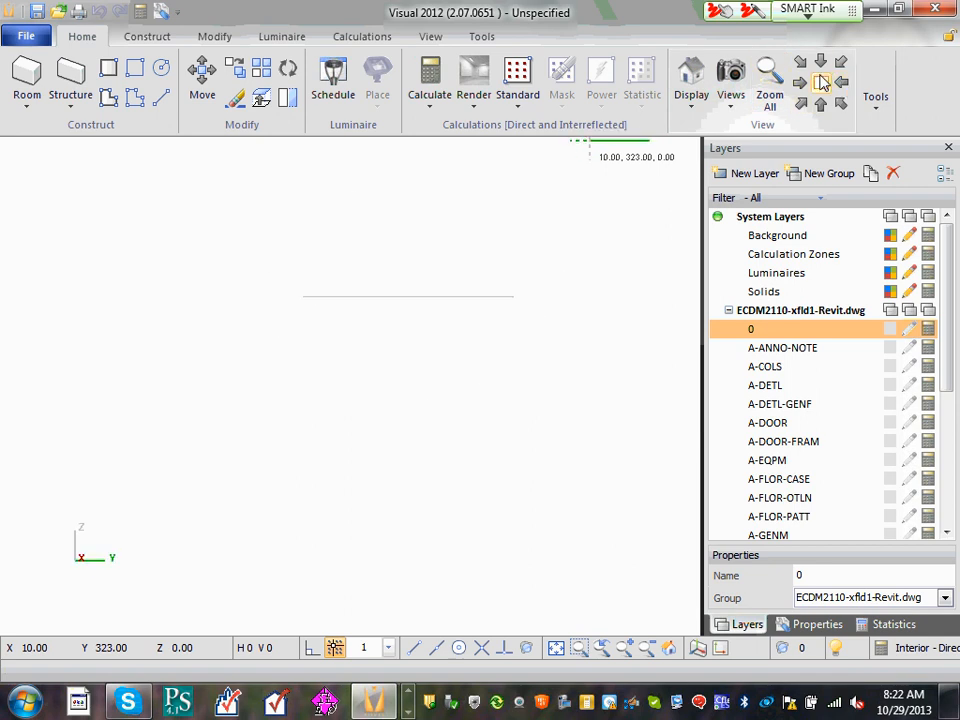
left_click(820, 83)
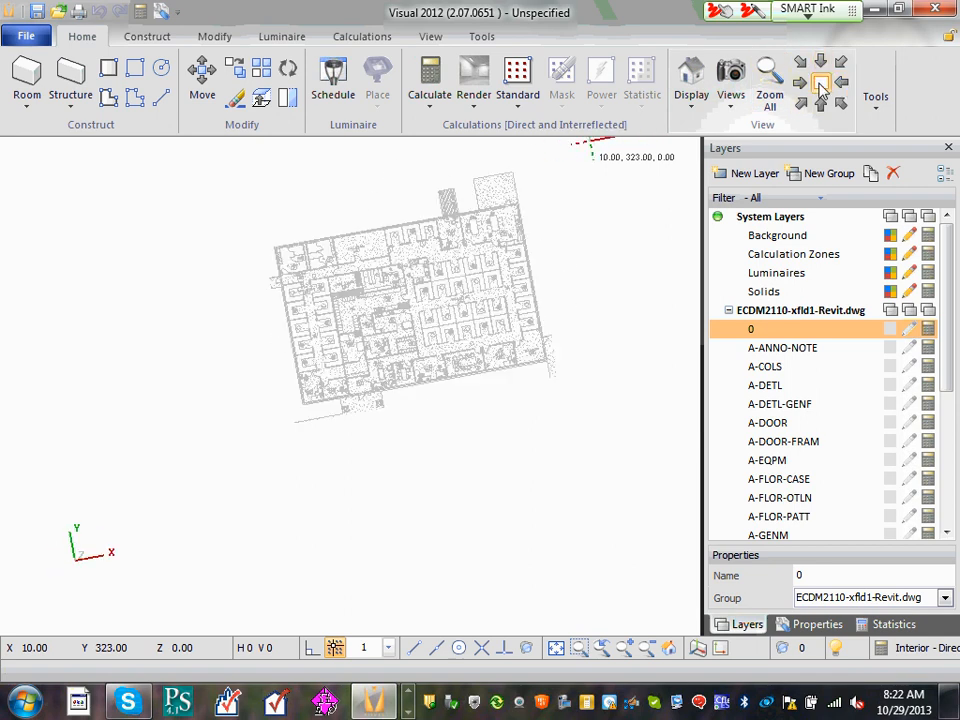
scroll(300, 240, "up", 3)
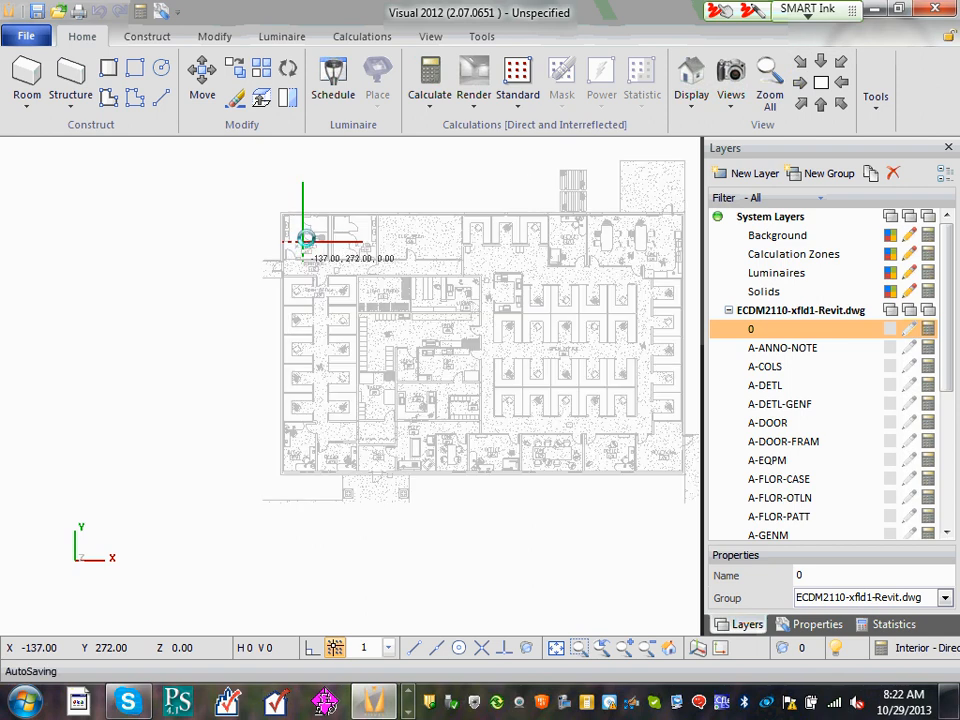
scroll(303, 237, "up", 3)
scroll(289, 229, "up", 2)
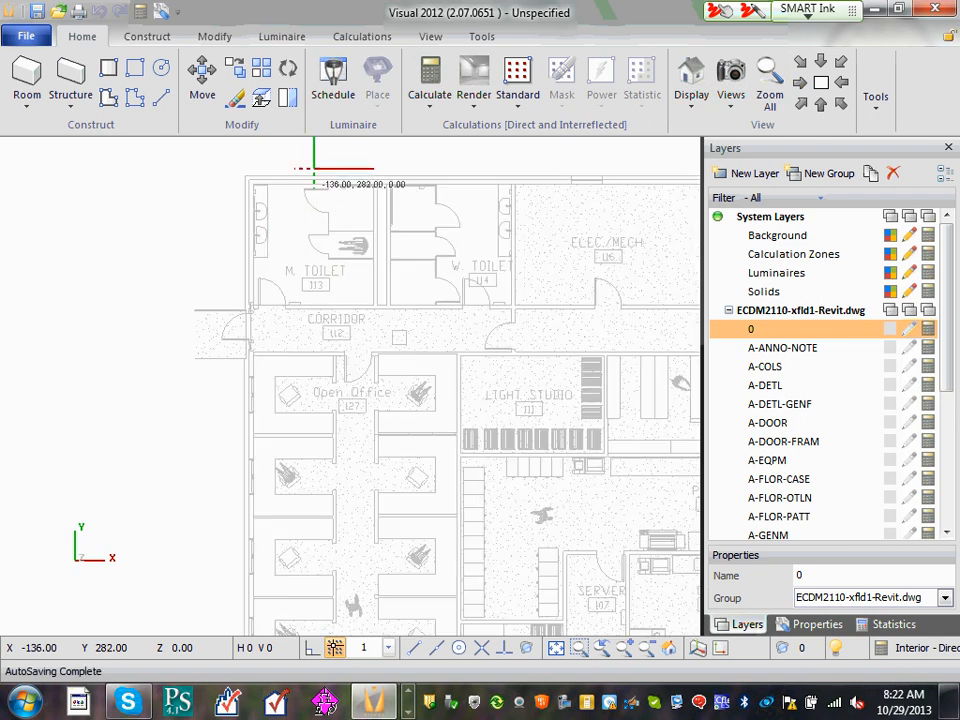
scroll(294, 188, "up", 2)
scroll(296, 185, "up", 2)
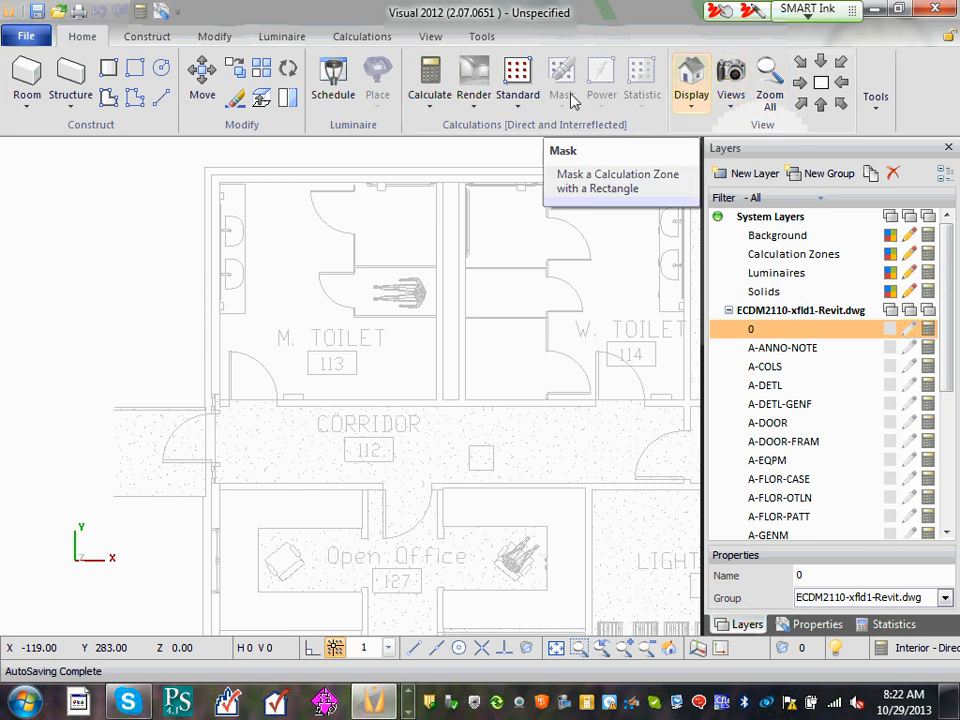
Use Zoom Window to magnify the wall between M. Toilet 113 and W. Toilet 114.
left_click(433, 40)
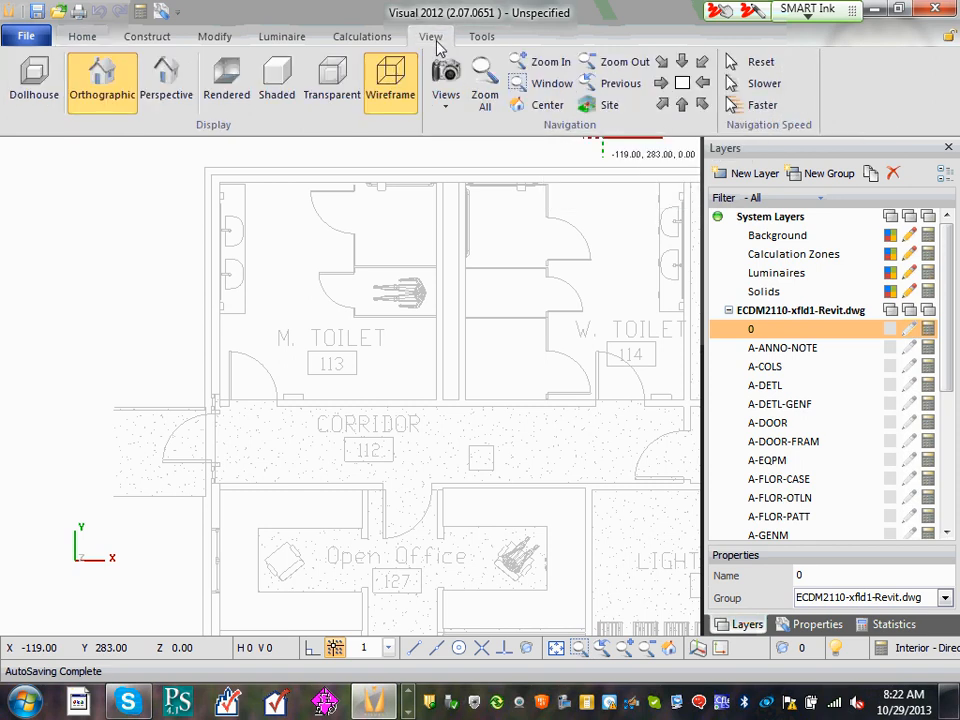
left_click(546, 88)
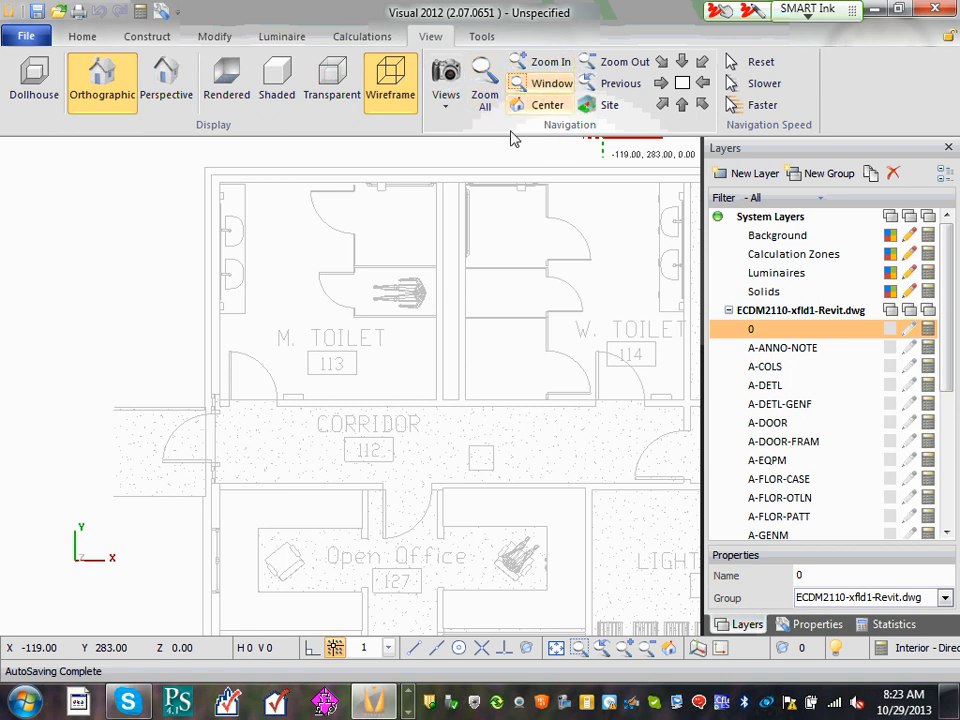
left_click(396, 283)
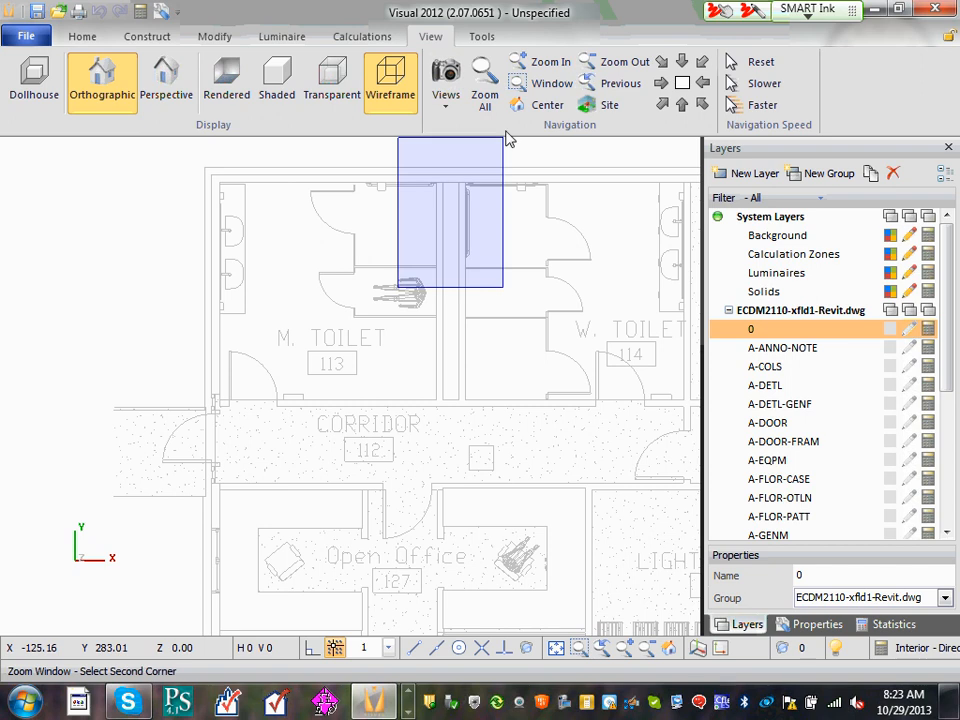
left_click(472, 382)
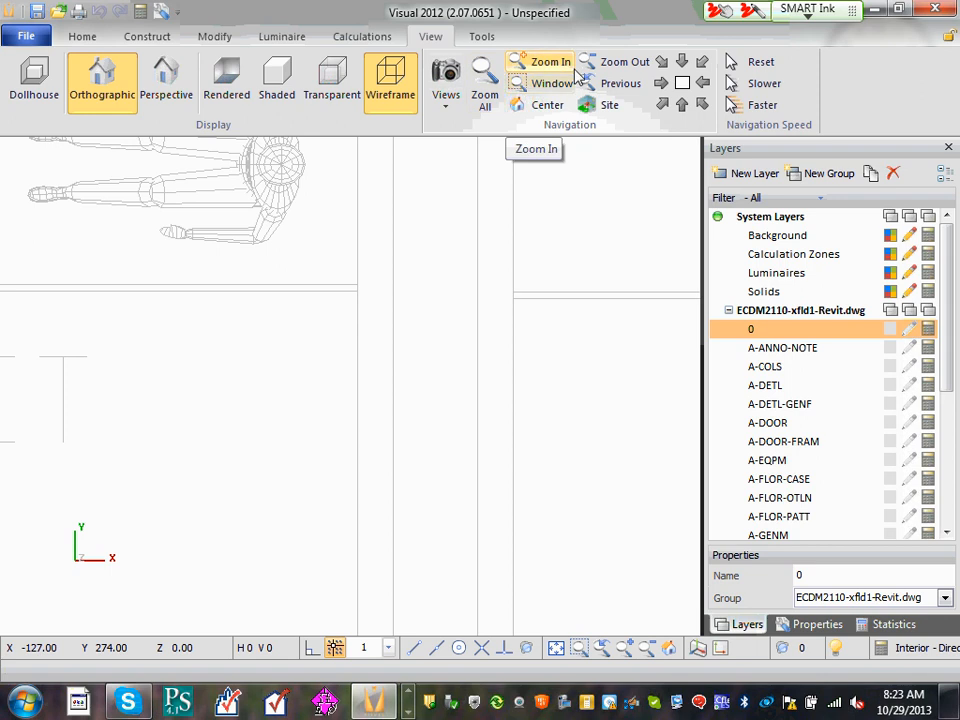
Show the whole floor plan and use Zoom Window to frame M. Toilet 113.
left_click(483, 88)
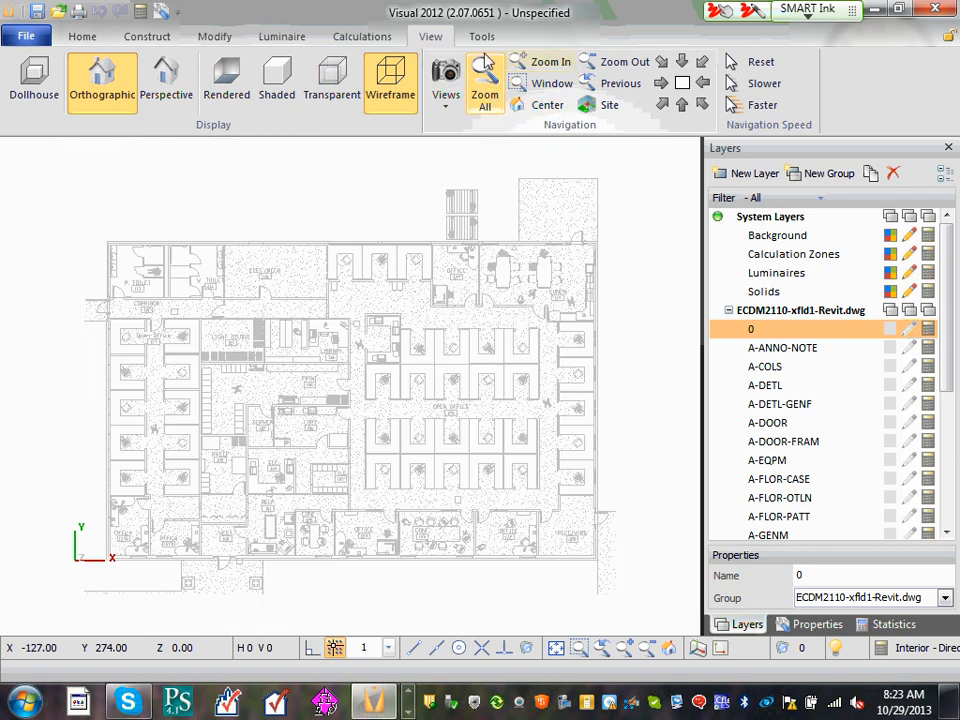
left_click(554, 86)
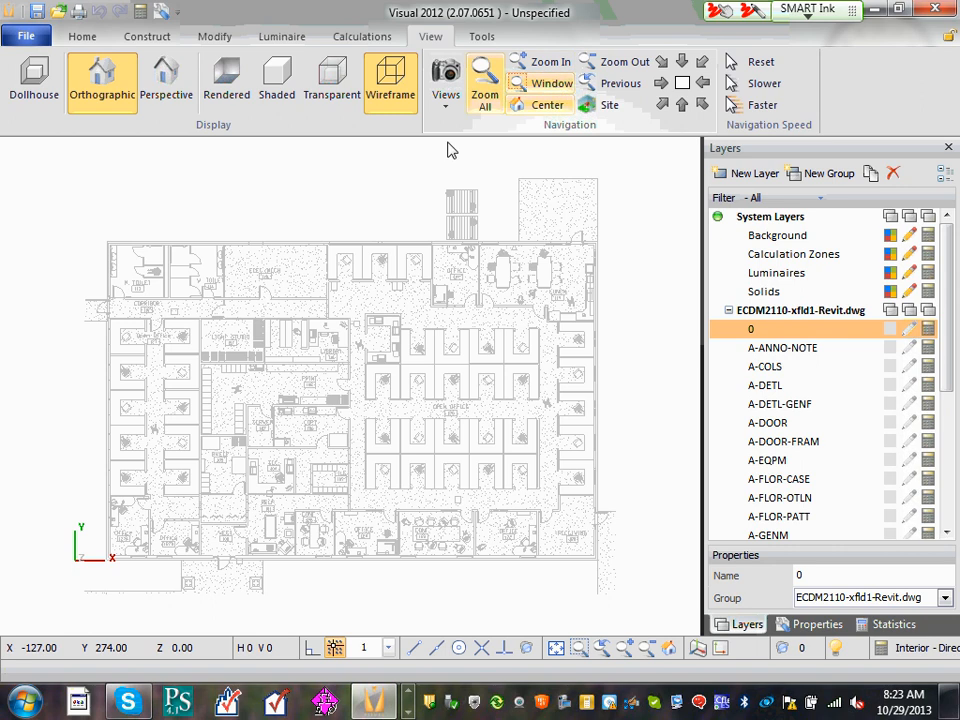
left_click(195, 300)
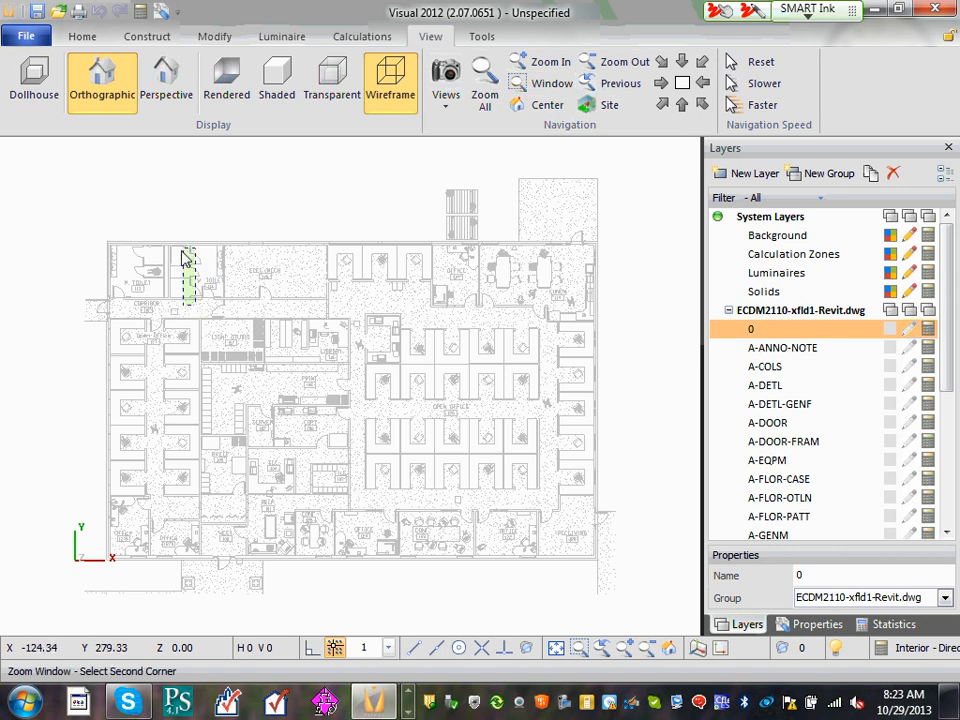
left_click(97, 232)
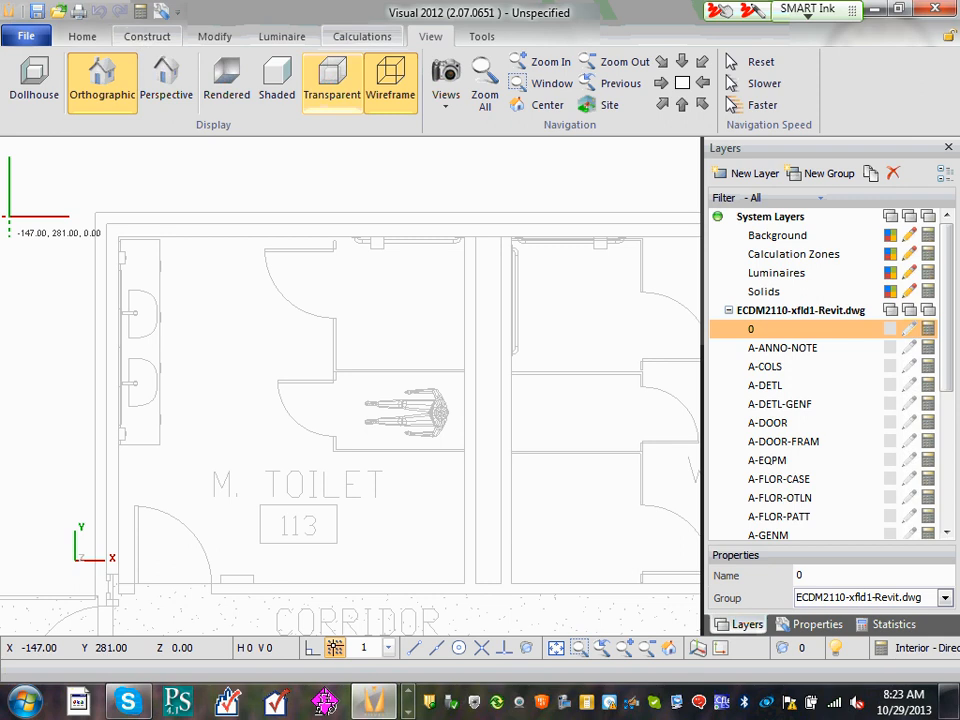
Switch to the lighting setup PDF in Adobe Reader, add a blue check mark beside Import CAD file, and return to Visual 2012.
left_click(409, 713)
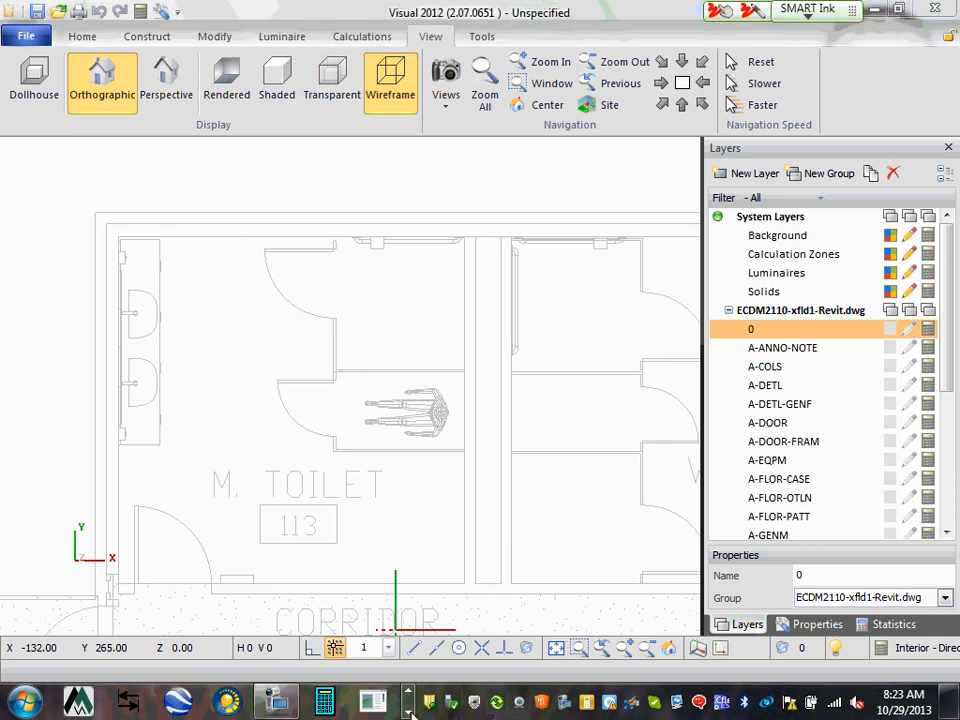
left_click(409, 713)
left_click(258, 703)
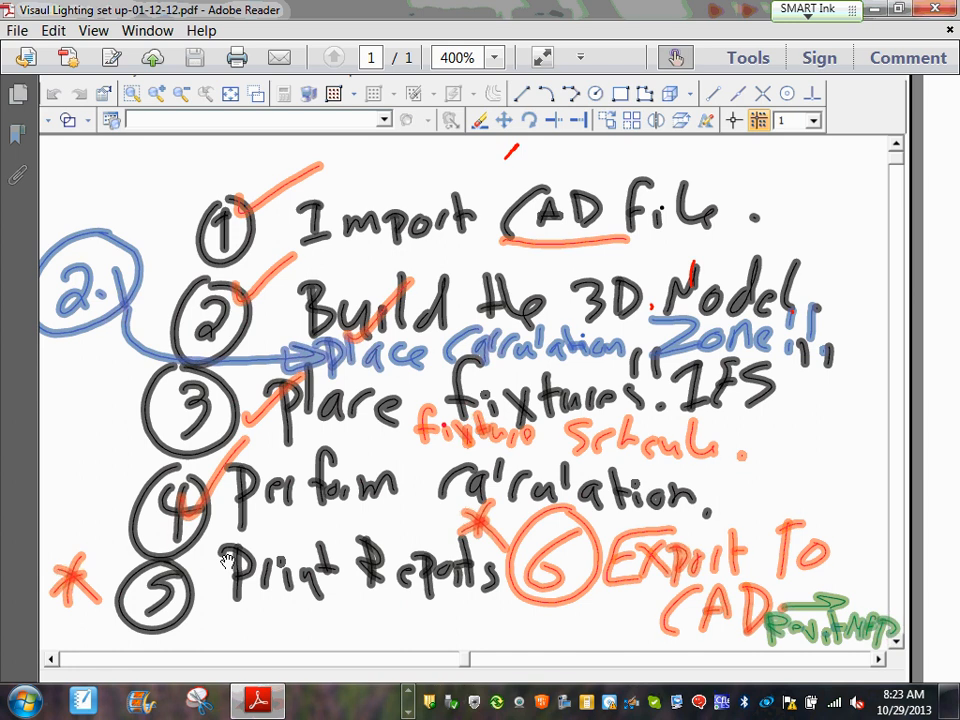
left_click_drag(746, 205, 817, 152)
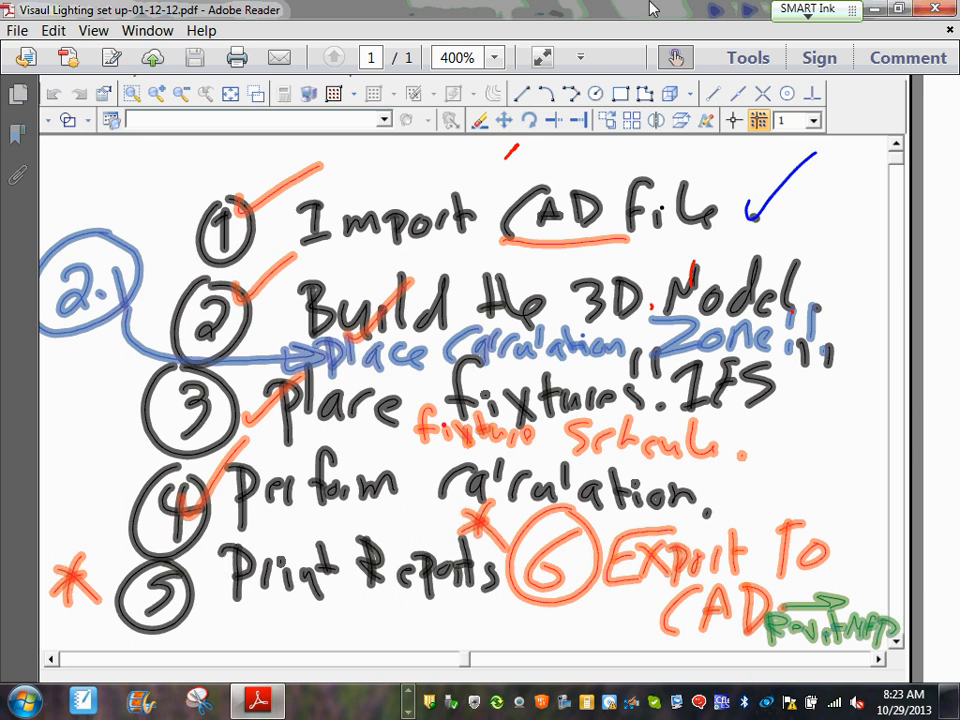
left_click(875, 12)
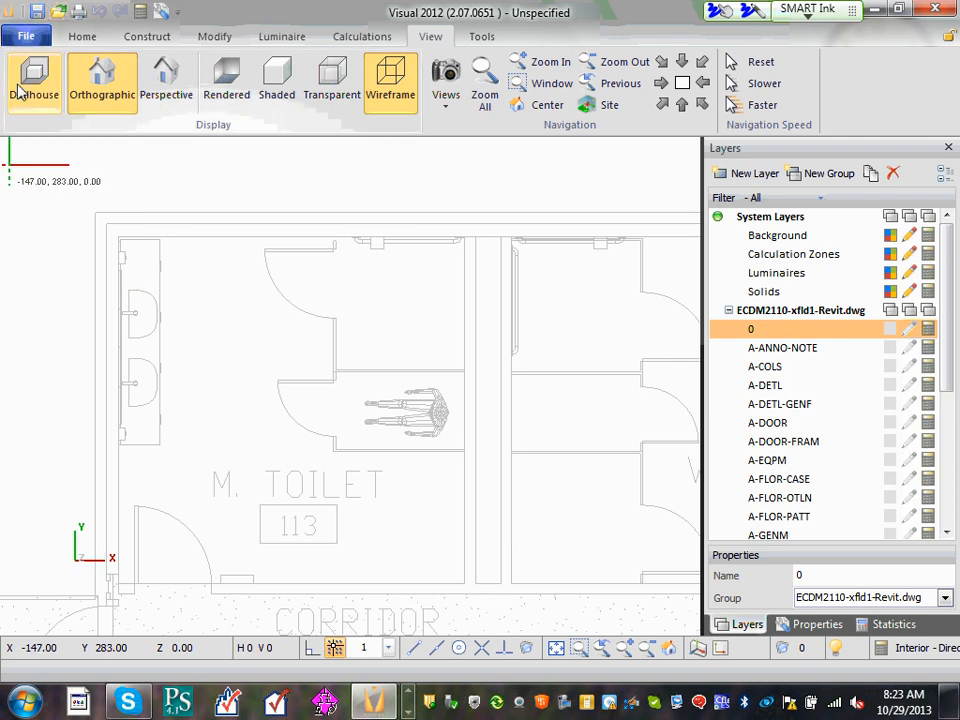
Start a non-rectangular room and set the grid snap spacing to 0.1.
left_click(128, 37)
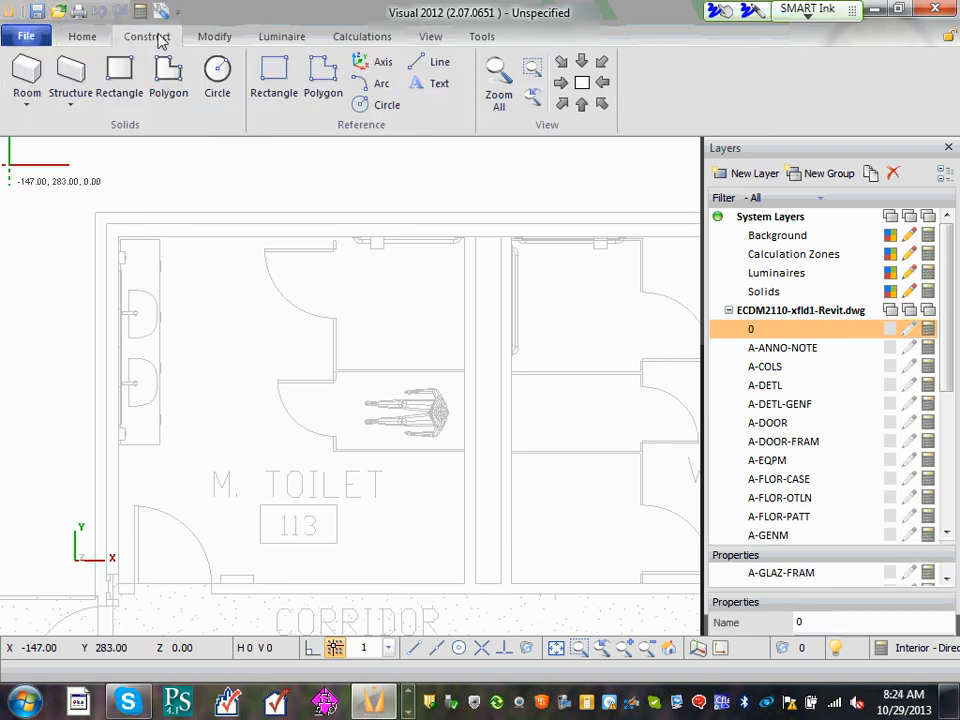
left_click(27, 104)
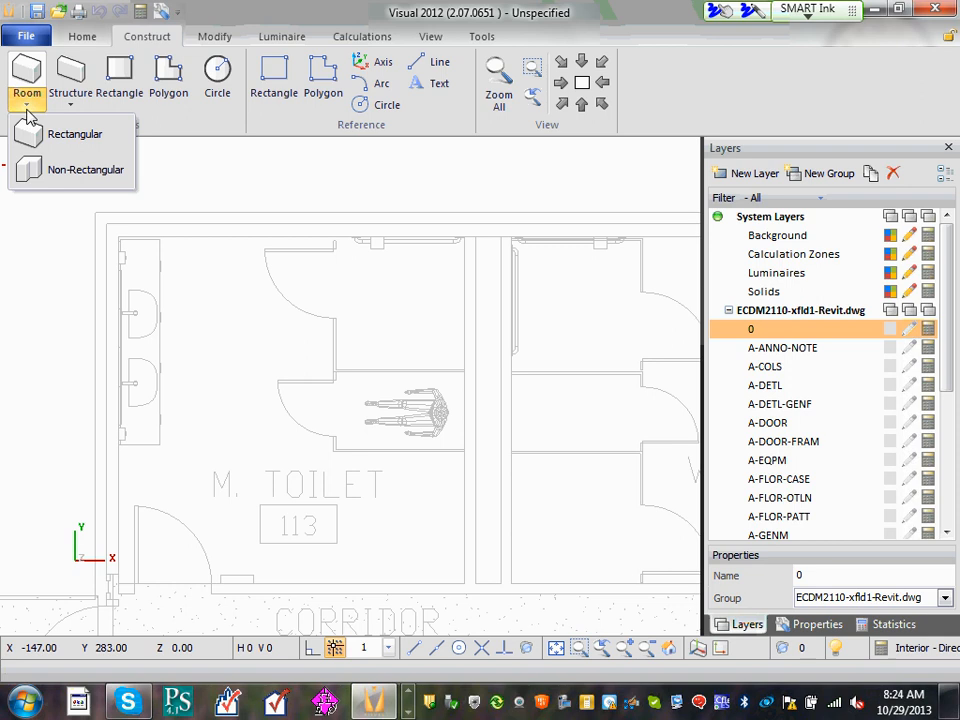
left_click(27, 172)
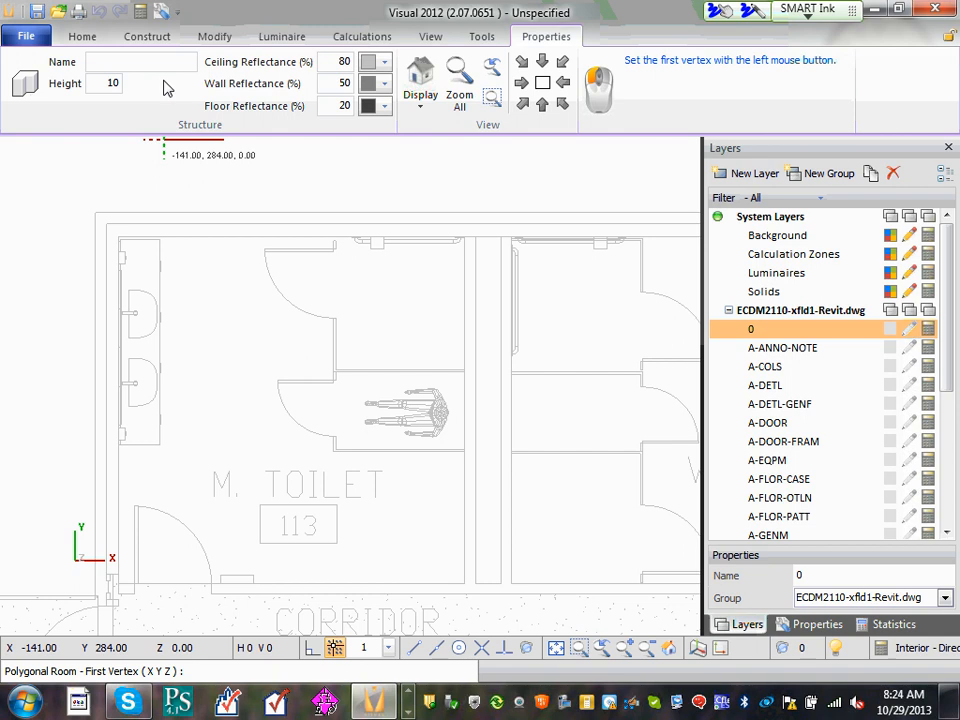
left_click(389, 648)
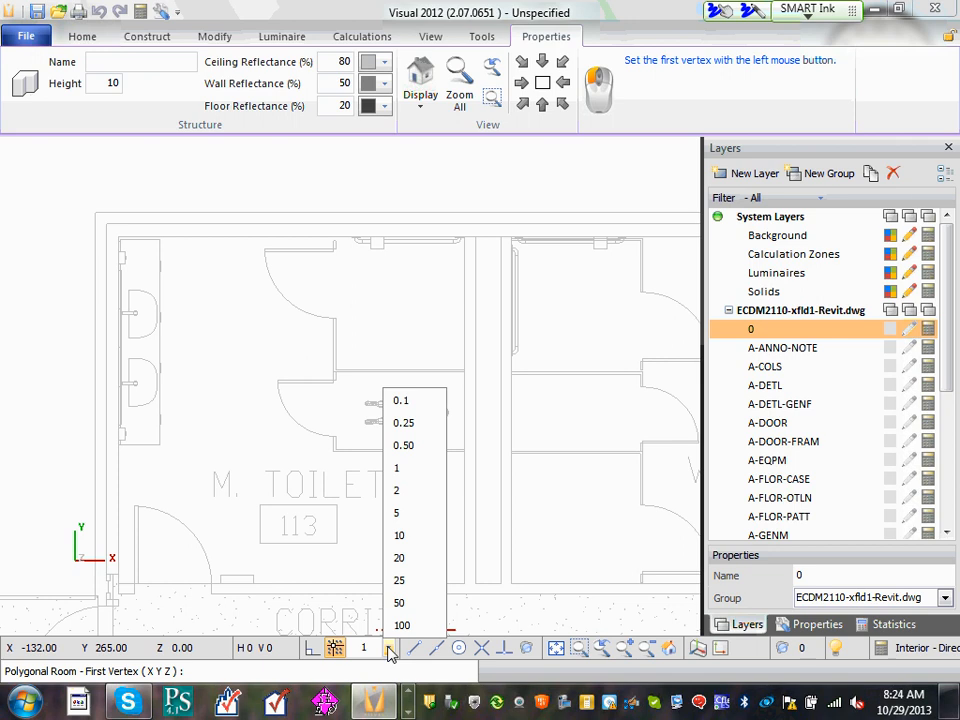
left_click(414, 402)
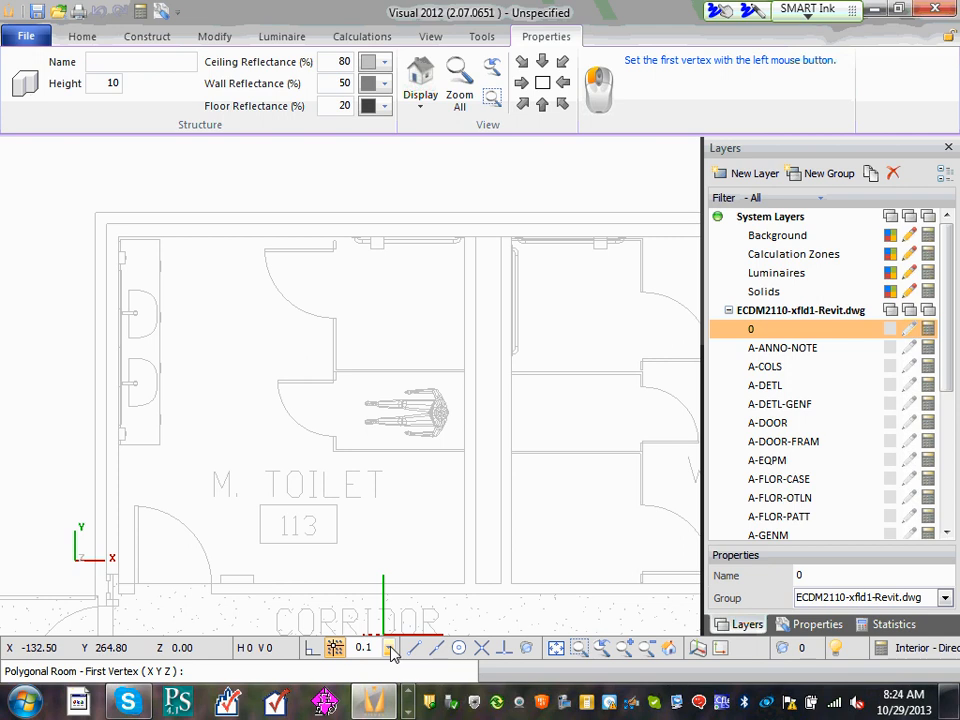
left_click(389, 648)
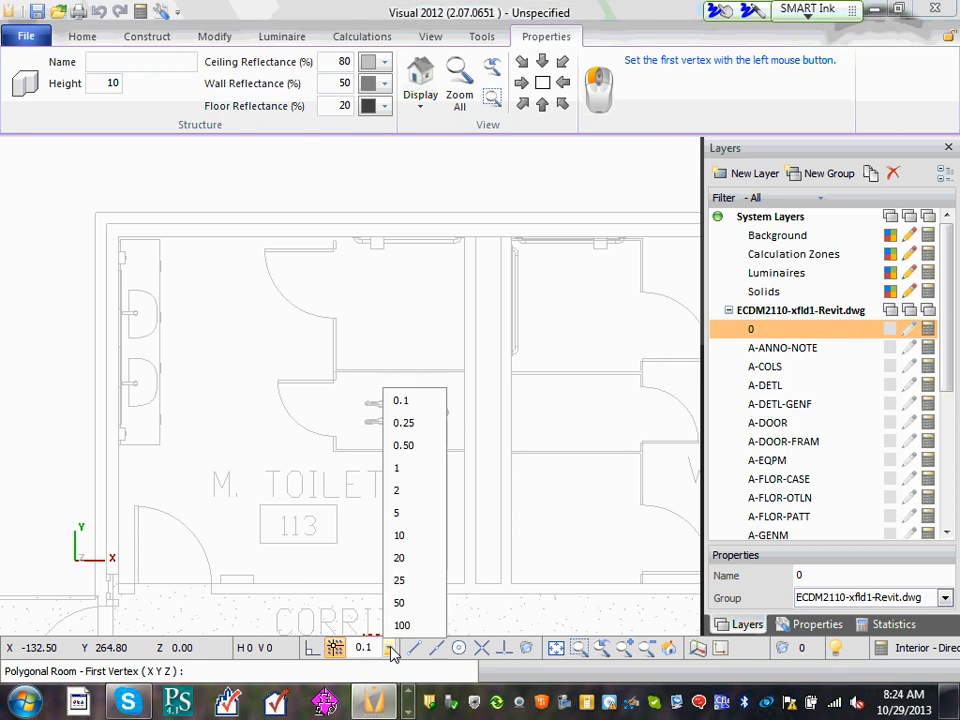
left_click(410, 403)
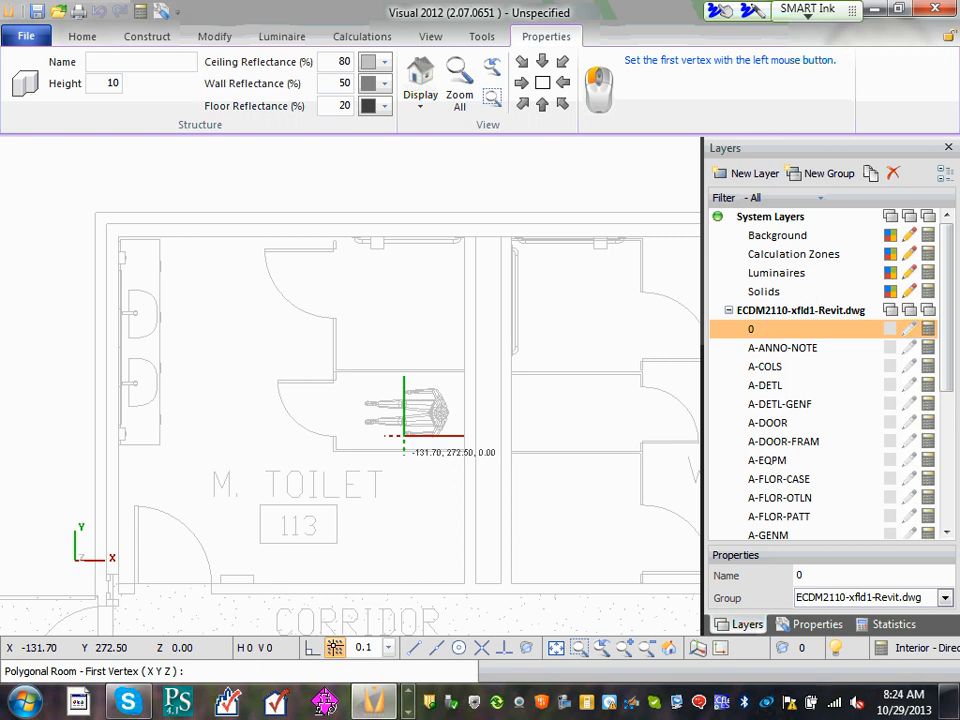
Name the new room R113 and use a height of 10.
left_click(102, 60)
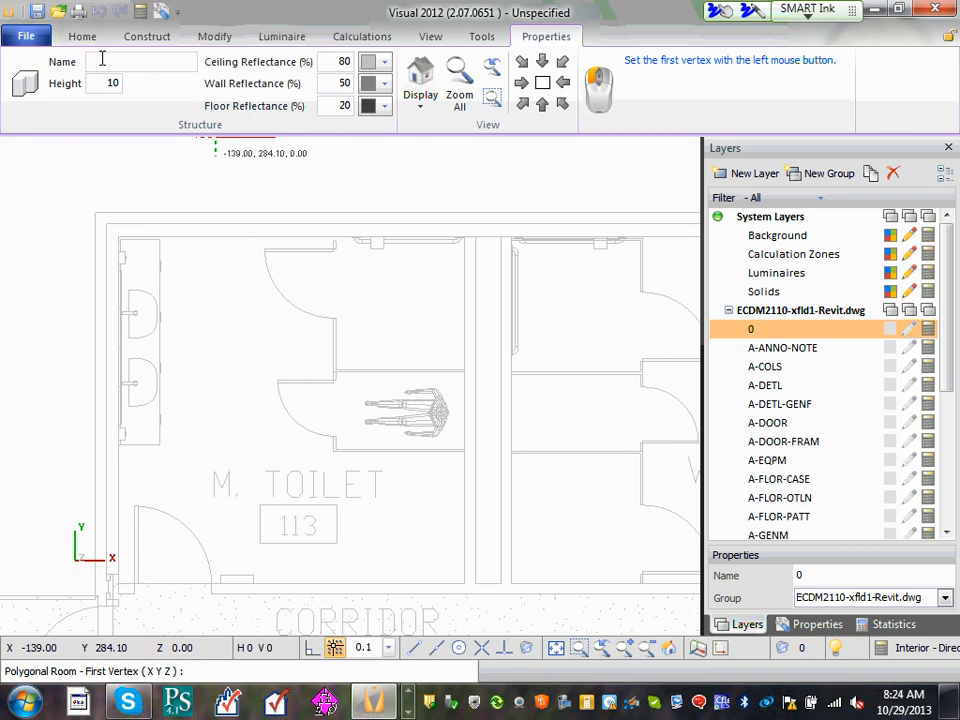
type("R113")
left_click_drag(103, 85, 143, 88)
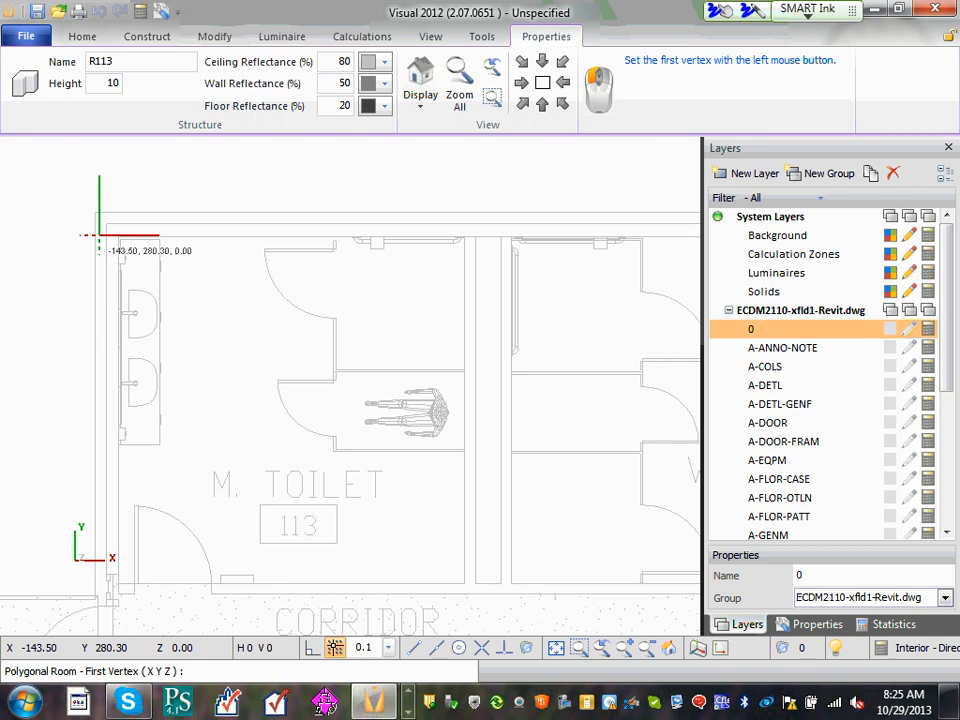
Trace the M. Toilet 113 walls with ortho on, about 14 by 13 units, and close the room outline.
left_click(121, 240)
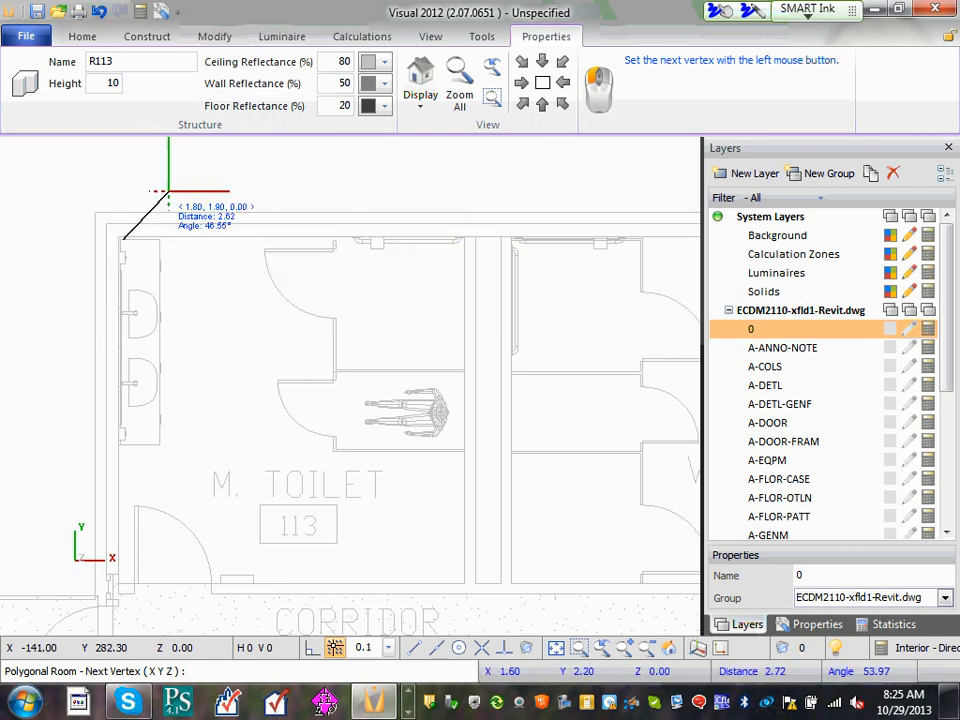
left_click(312, 649)
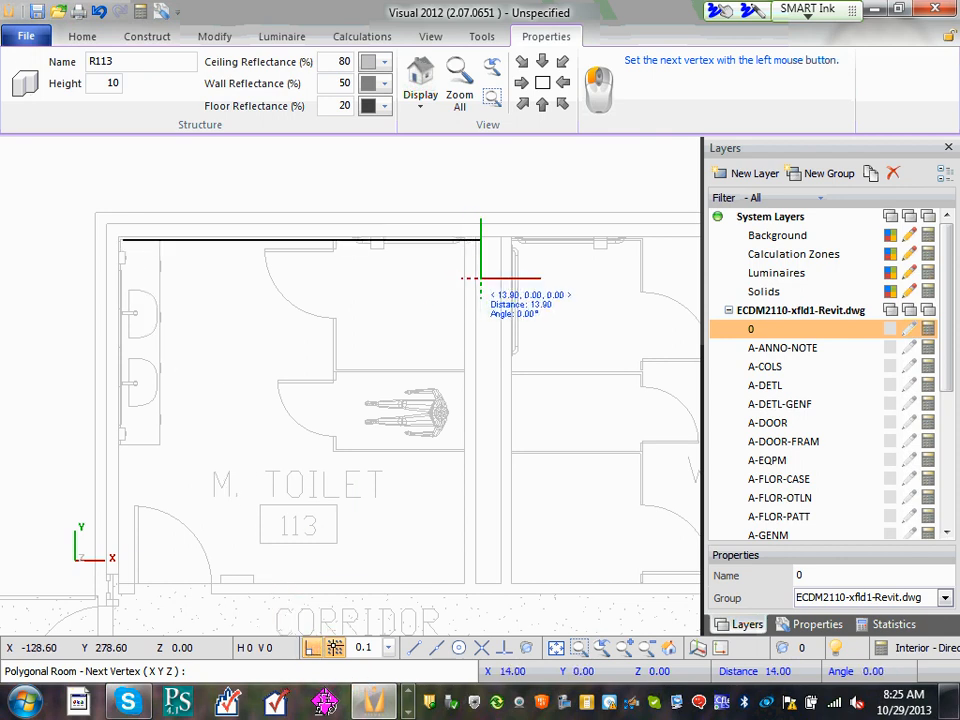
left_click(476, 266)
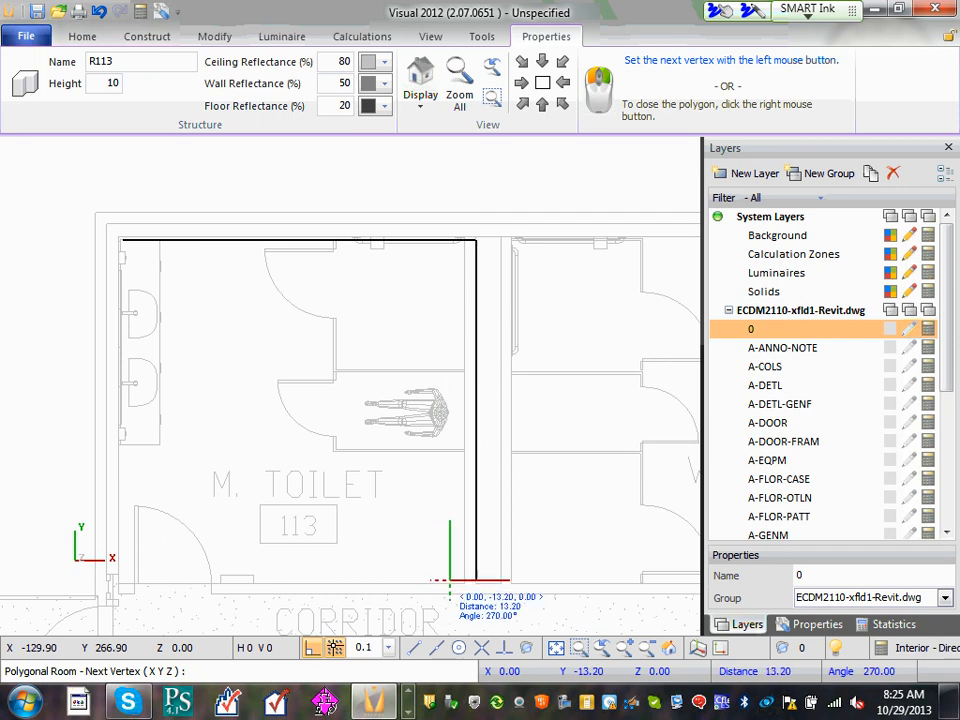
left_click(450, 583)
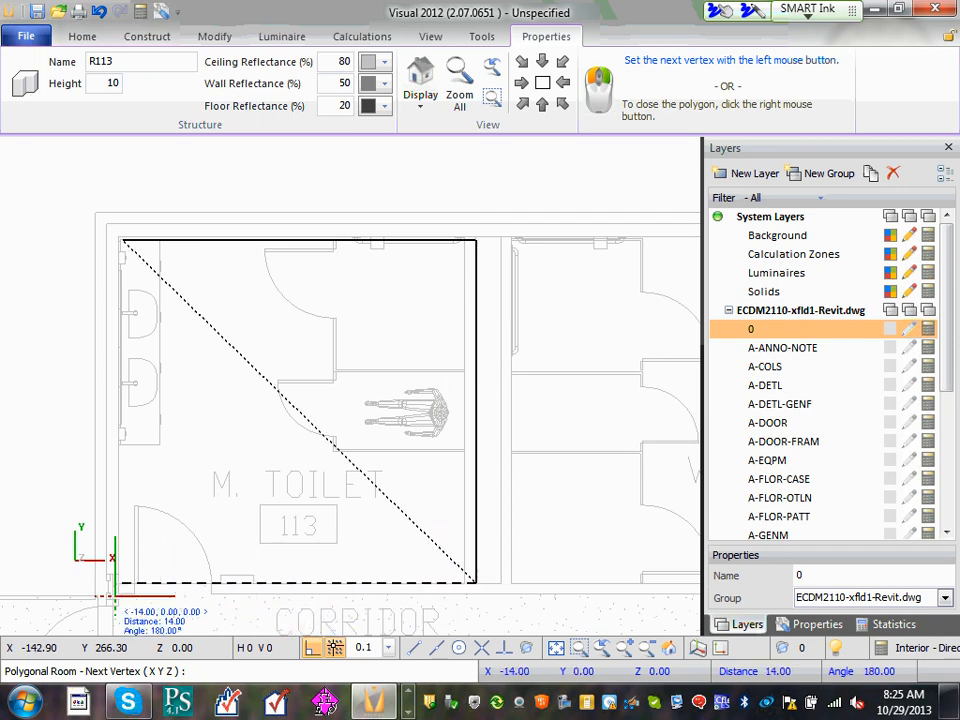
left_click(117, 583)
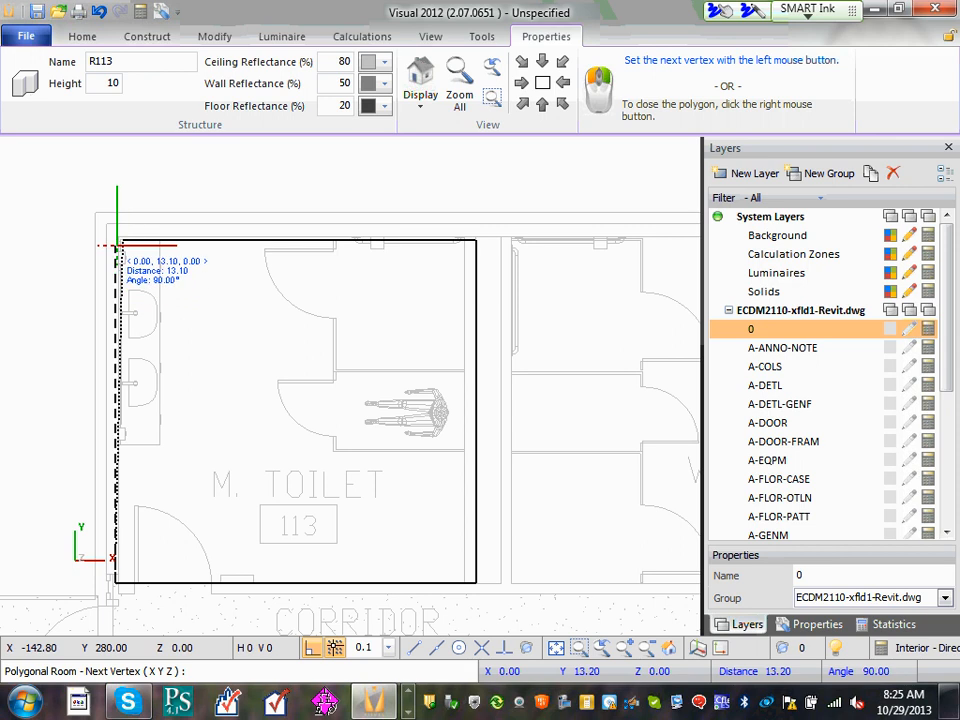
scroll(116, 245, "up", 1)
left_click(115, 236)
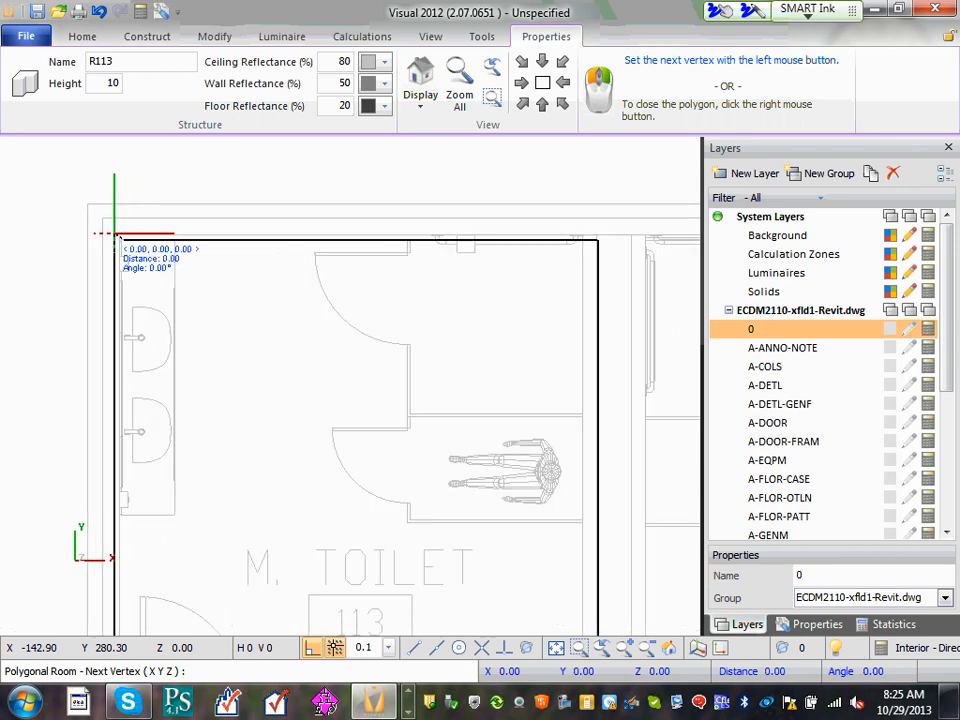
right_click(116, 236)
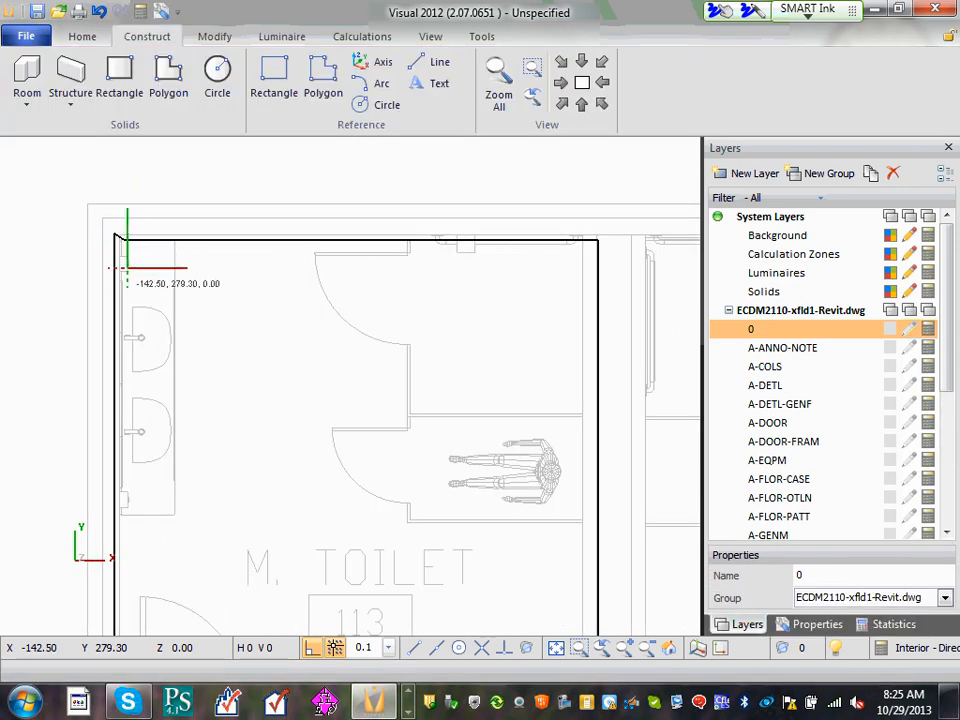
Examine the upper-left corner of room R113 in plan, and view the room in 3D over the floor plan.
scroll(118, 242, "down", 1)
scroll(120, 259, "down", 1)
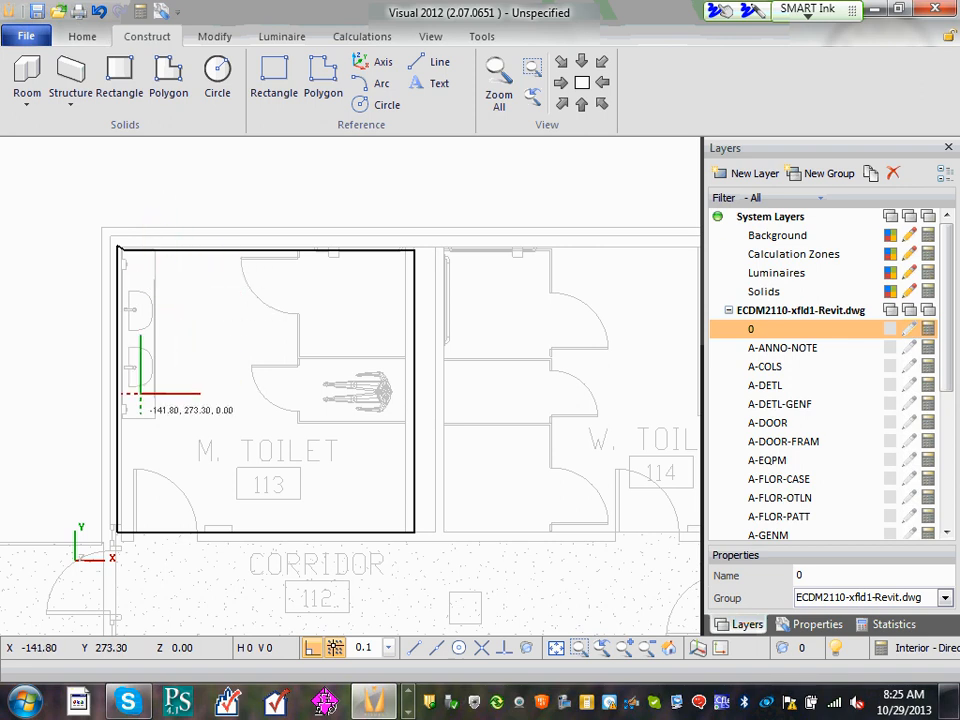
scroll(120, 246, "up", 4)
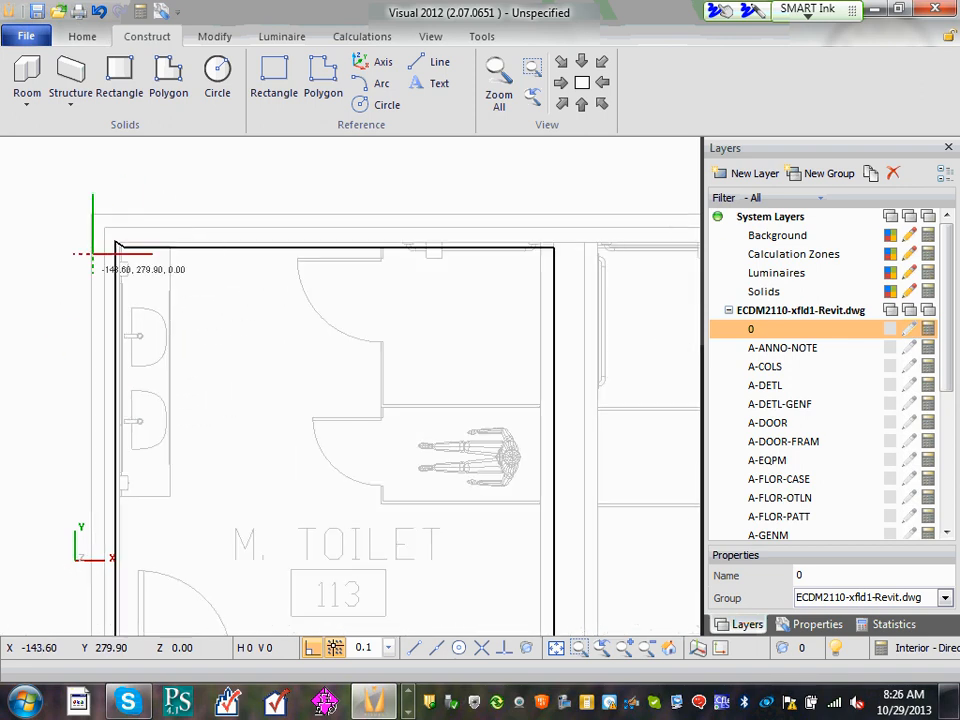
scroll(125, 244, "up", 1)
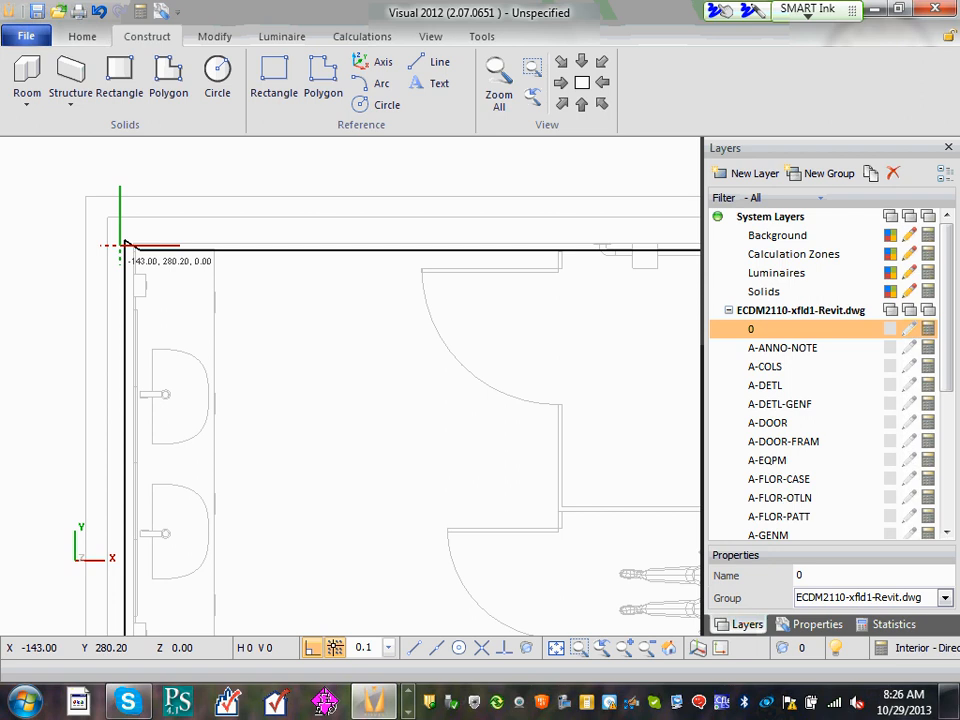
scroll(125, 244, "down", 1)
scroll(125, 244, "down", 3)
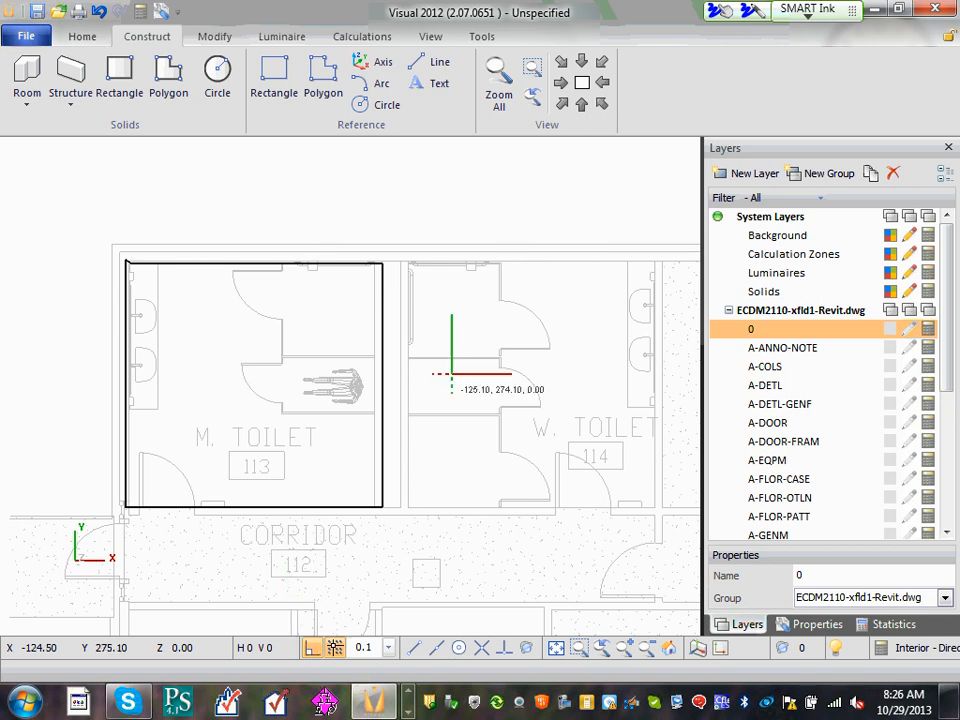
left_click(563, 107)
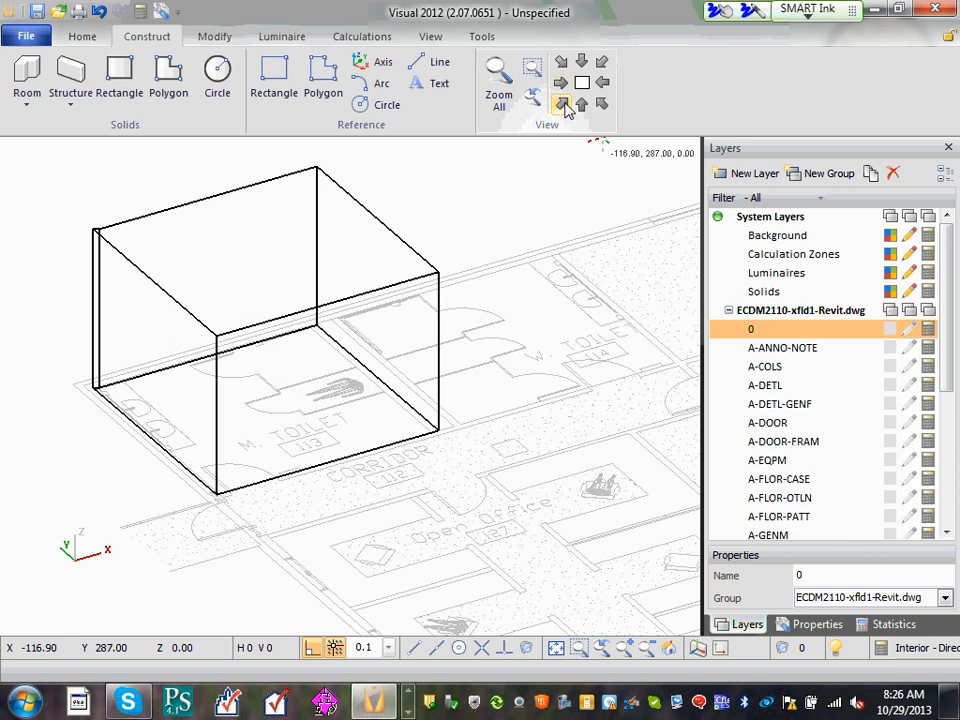
left_click(582, 84)
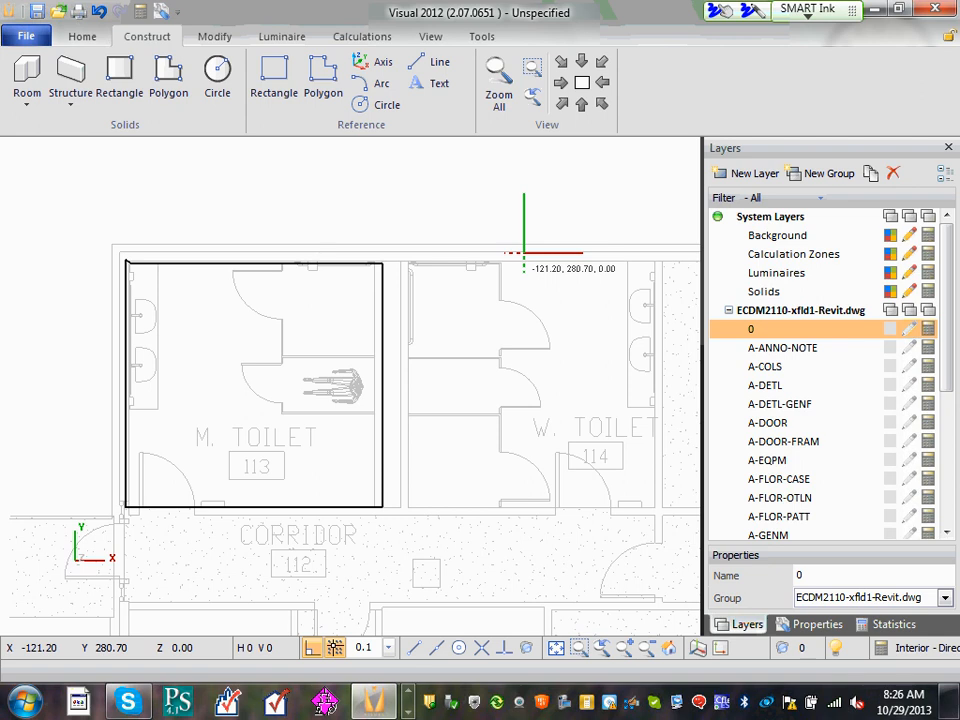
left_click(560, 107)
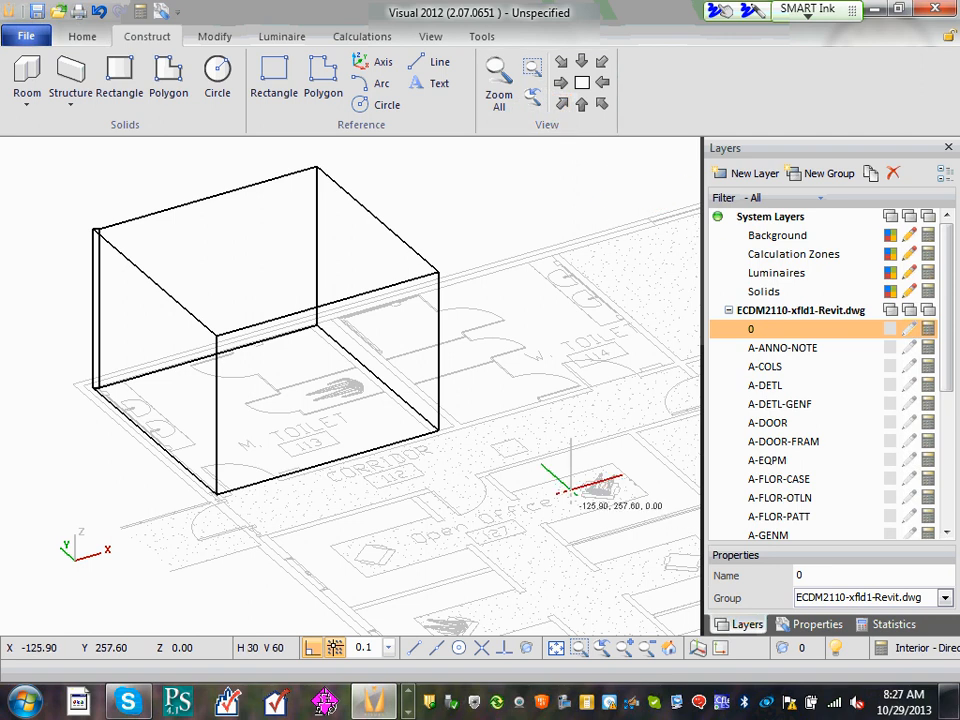
Switch to the lighting setup PDF in Adobe Reader, add a check mark beside Build the 3D Model, and return to Visual 2012.
left_click(409, 713)
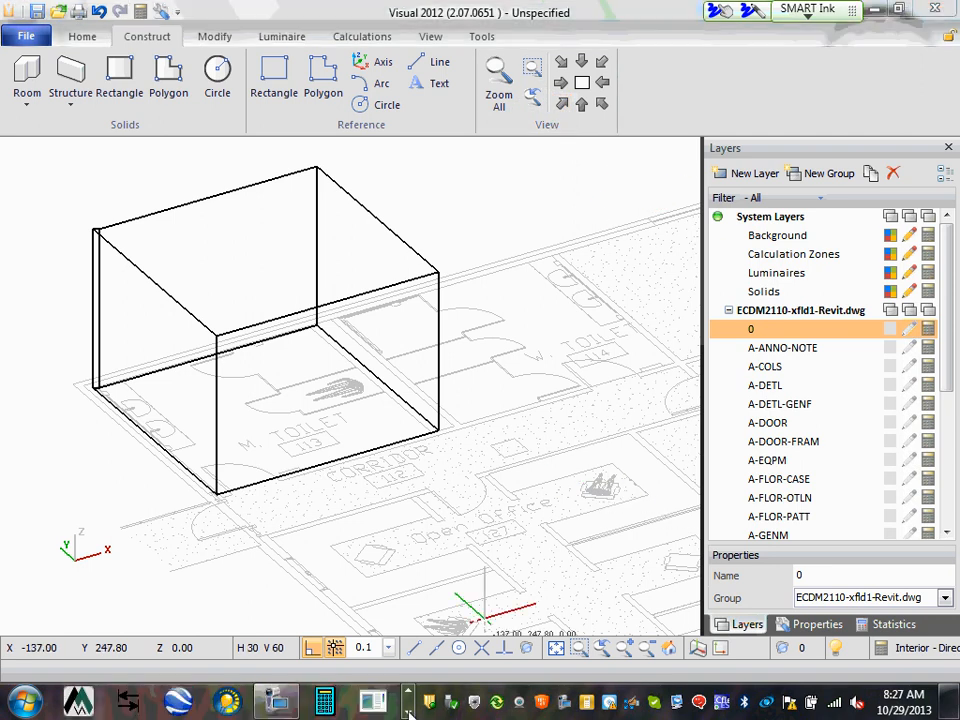
left_click(407, 691)
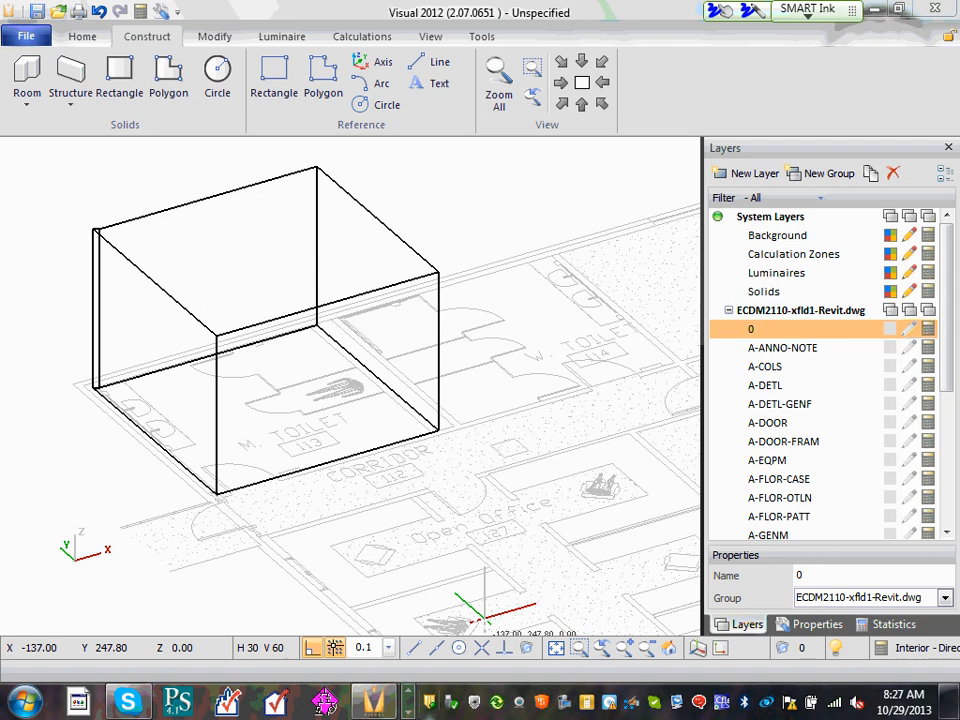
left_click(409, 713)
left_click(409, 713)
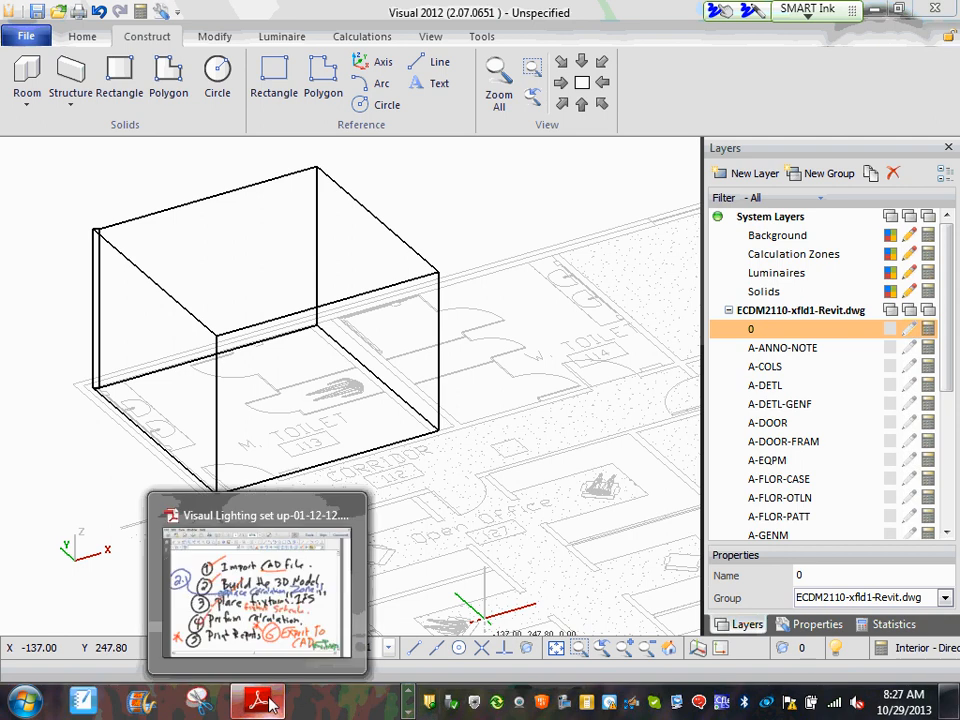
key("alt+Tab")
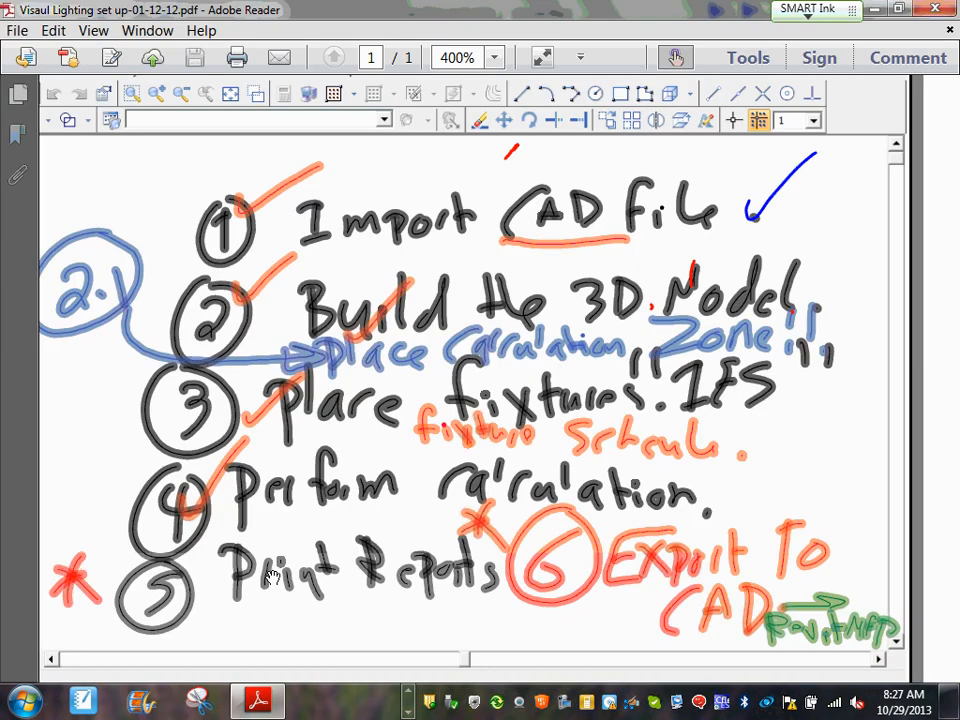
mouse_move(810, 274)
left_mouse_down()
mouse_move(815, 288)
mouse_move(876, 225)
left_mouse_up()
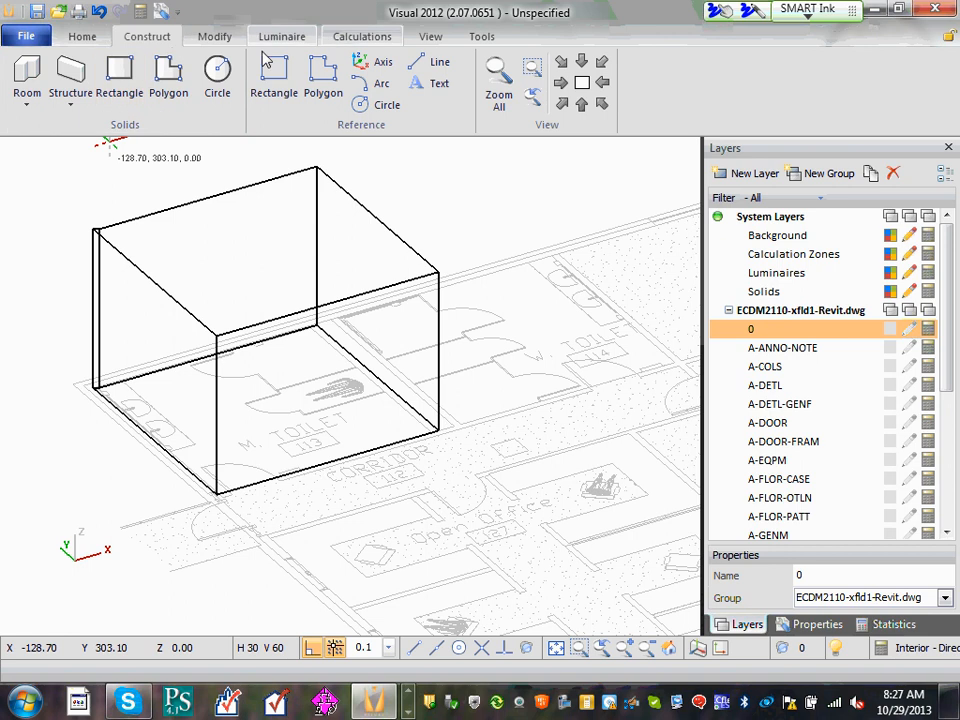
Start a calculation zone on a surface and name it R113.
left_click(362, 37)
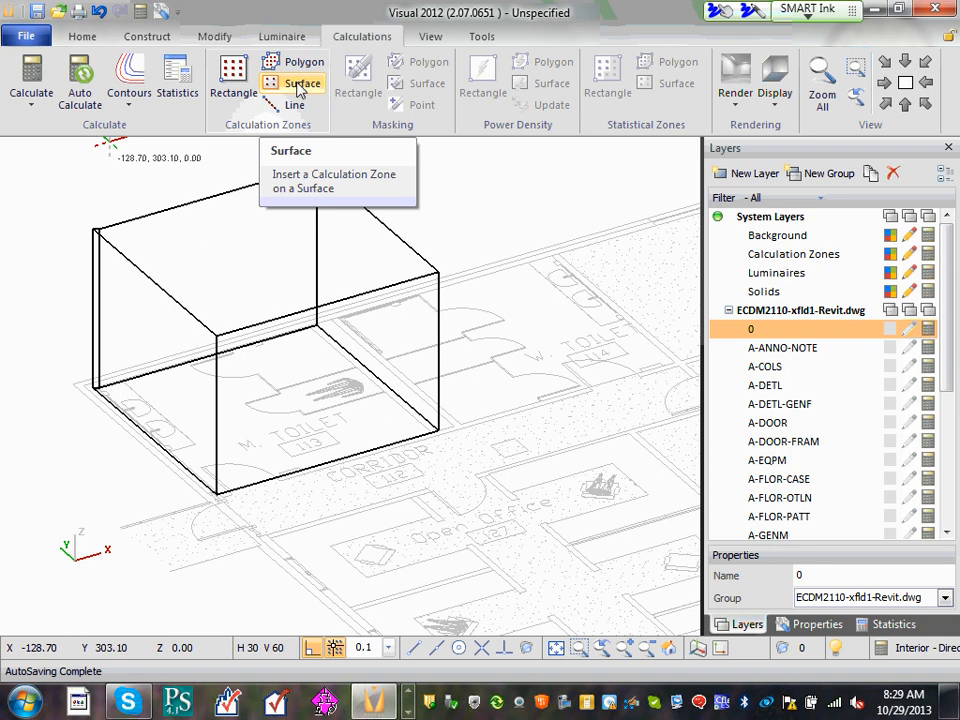
left_click(300, 88)
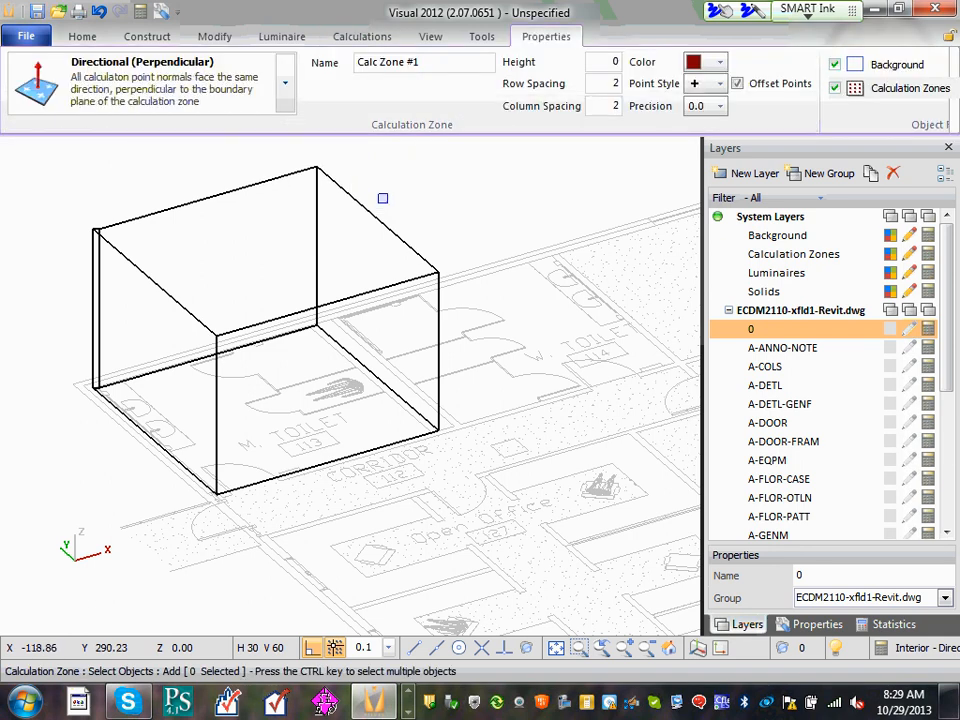
left_click(445, 60)
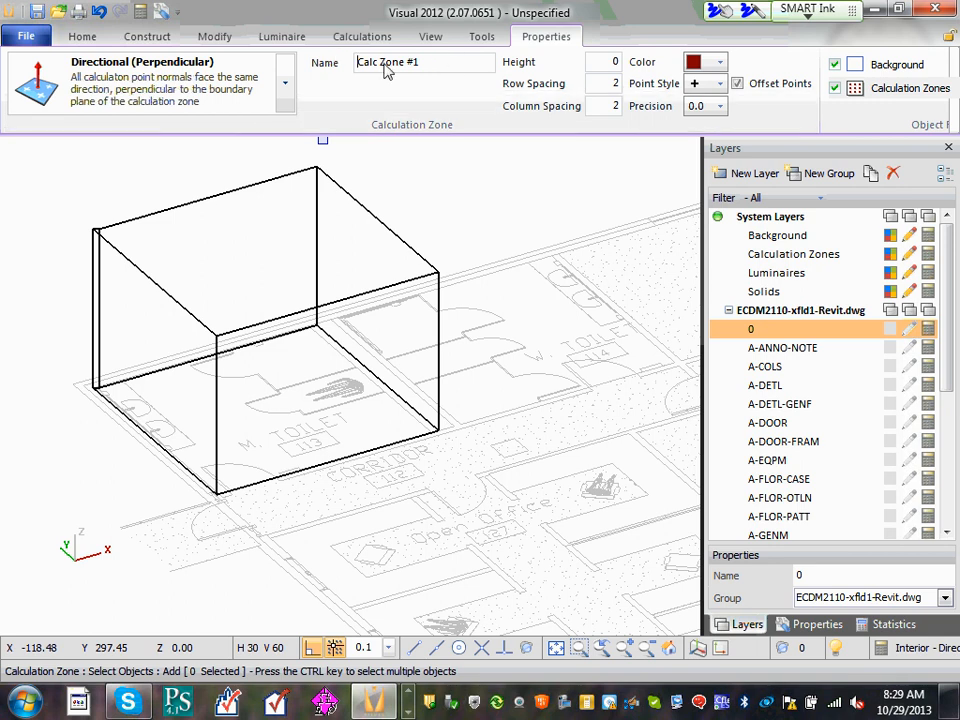
left_click(425, 60)
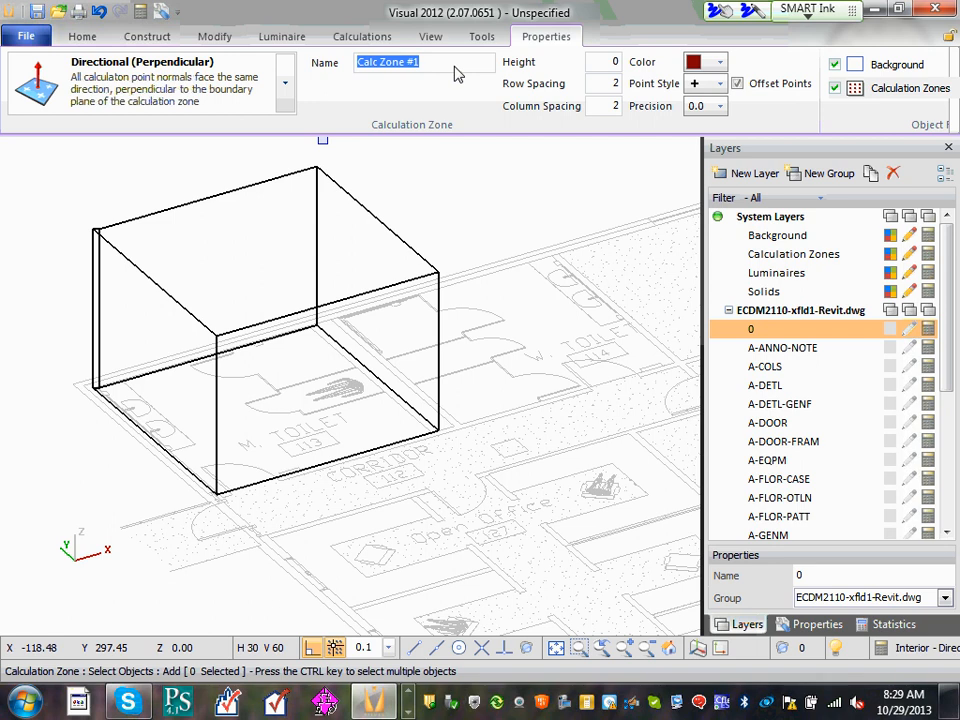
type("R113")
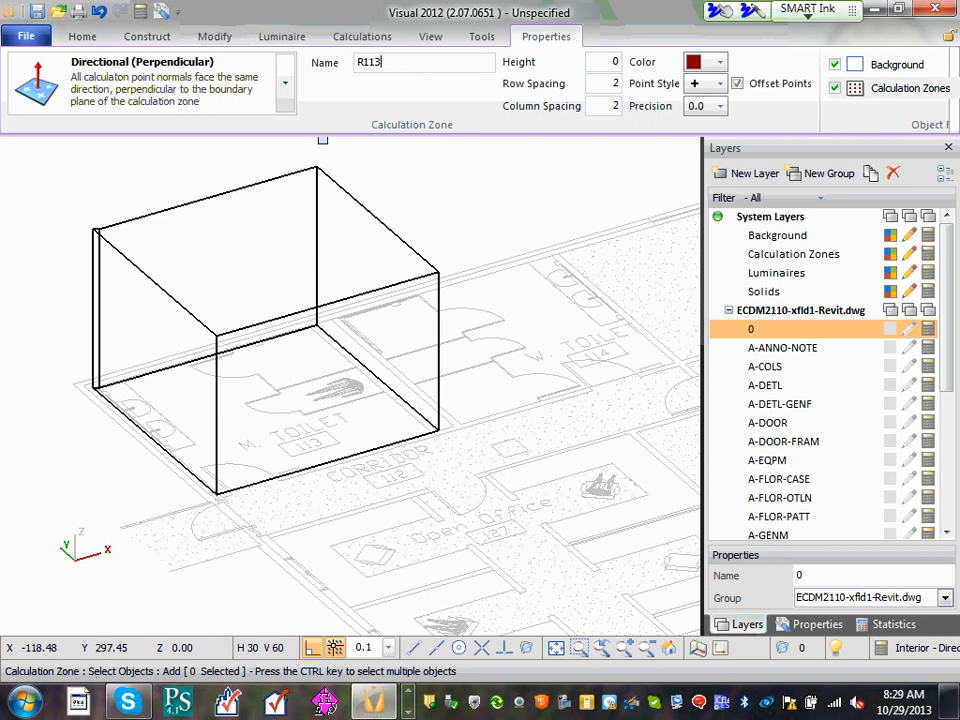
Set the R113 calculation zone's height to 2.5 and place the zone on the floor surface of M. Toilet 113.
left_click(614, 62)
type("2.5")
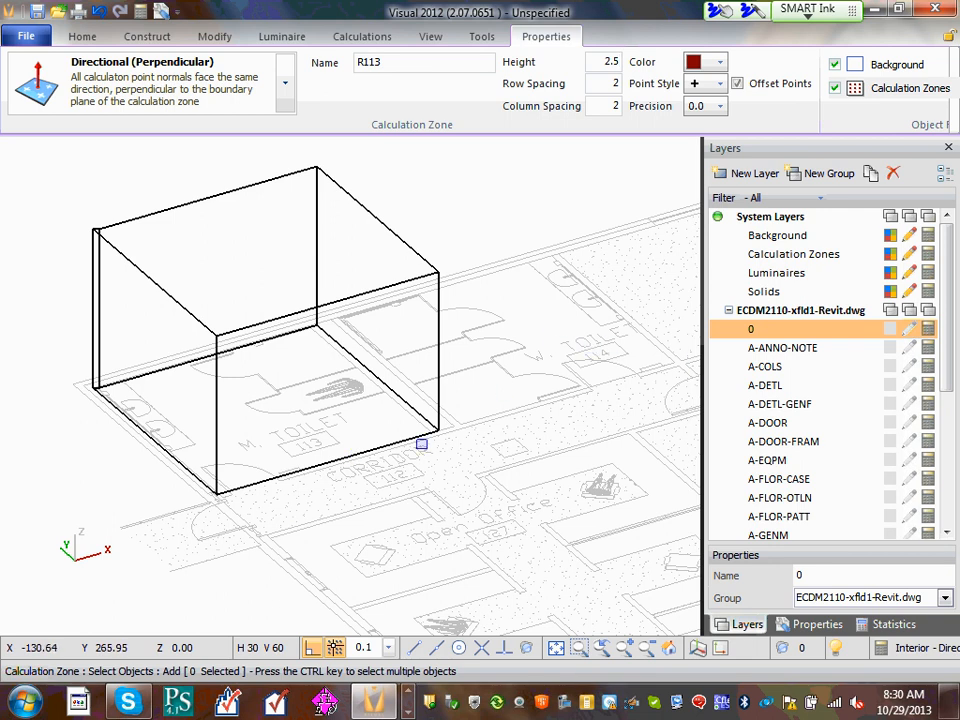
left_click(362, 449)
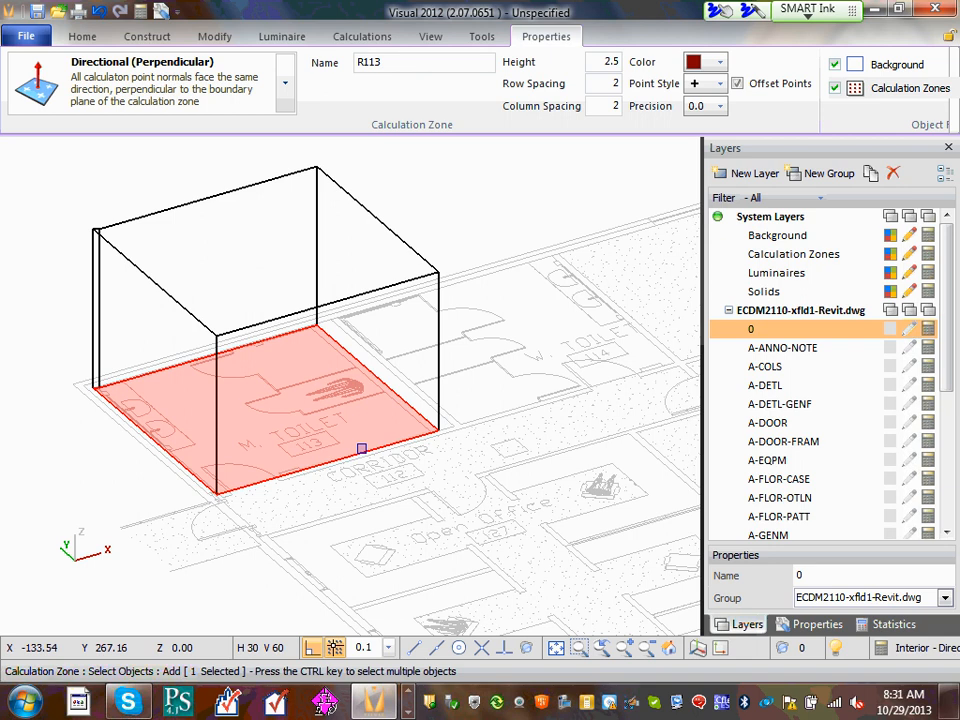
key("Escape")
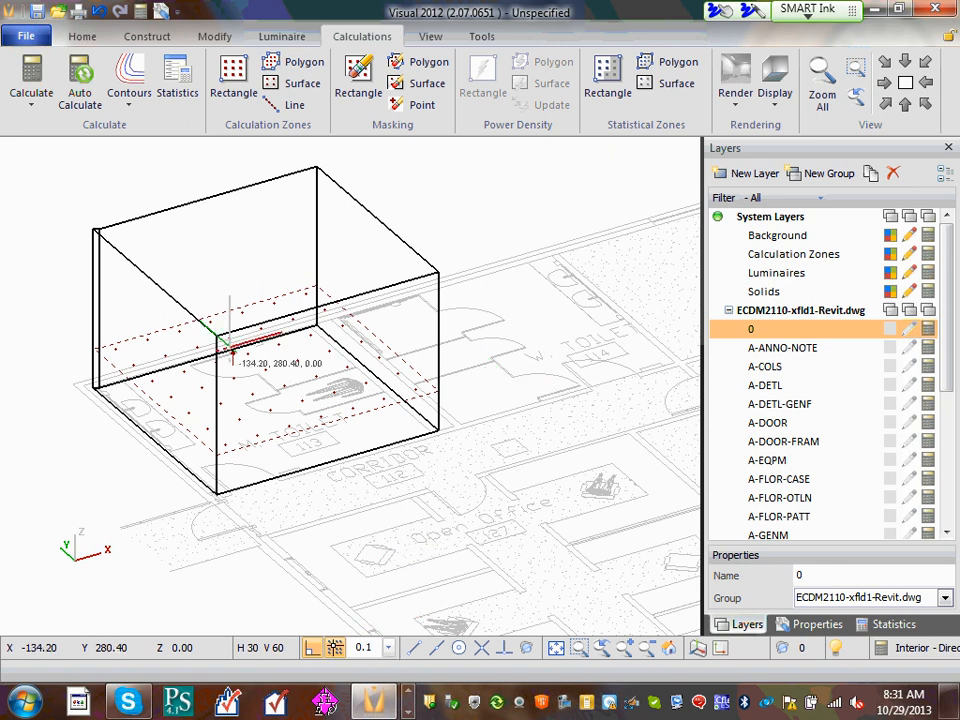
left_click(410, 697)
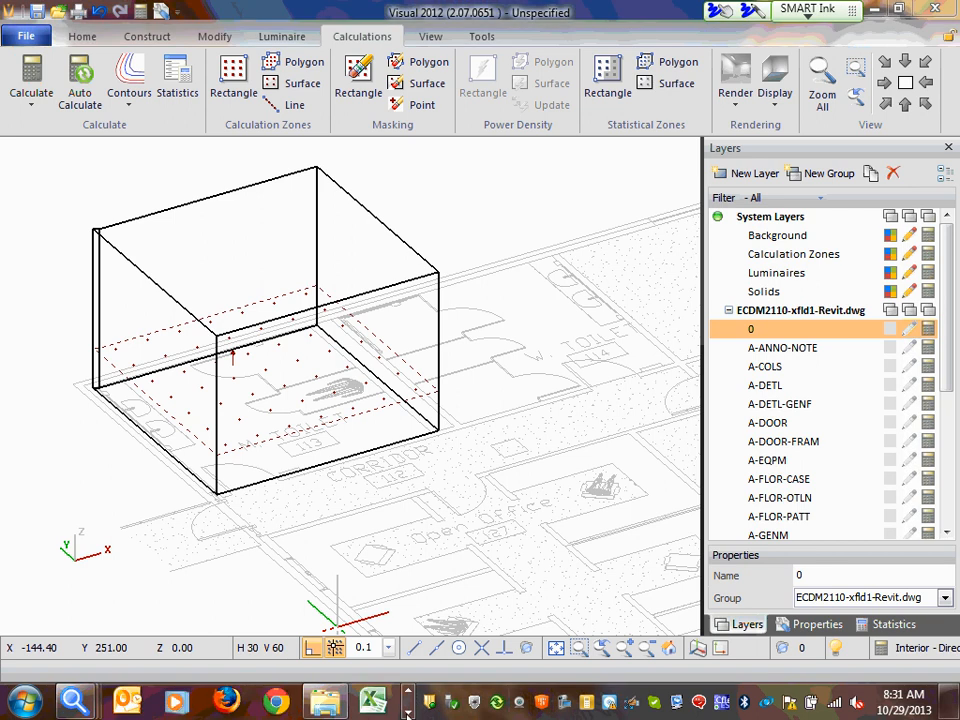
left_click(408, 712)
left_click(406, 712)
left_click(276, 700)
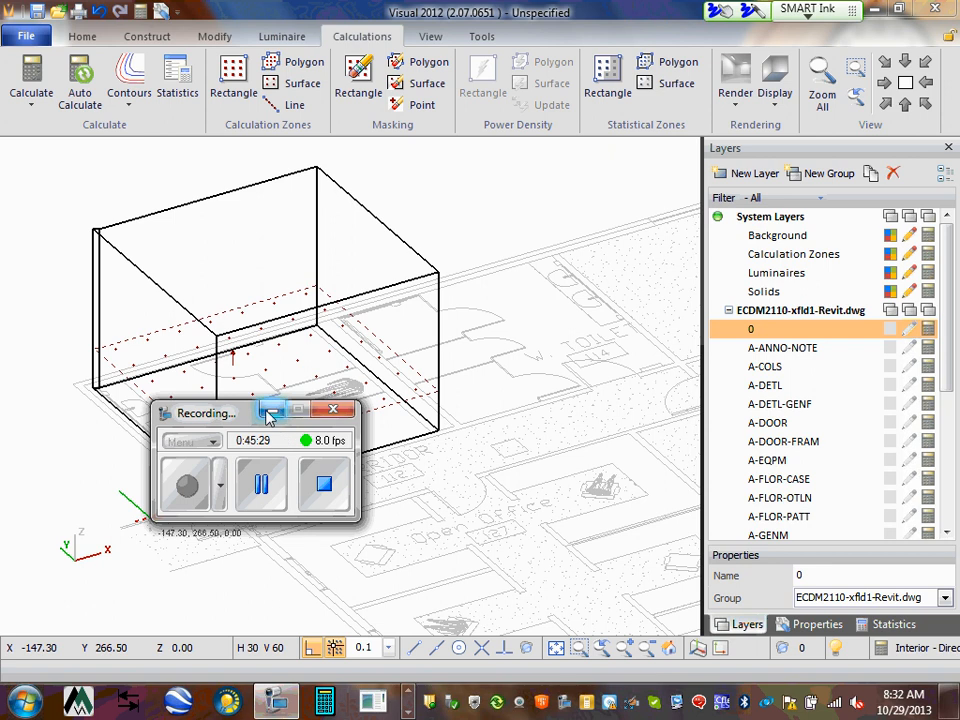
left_click(270, 411)
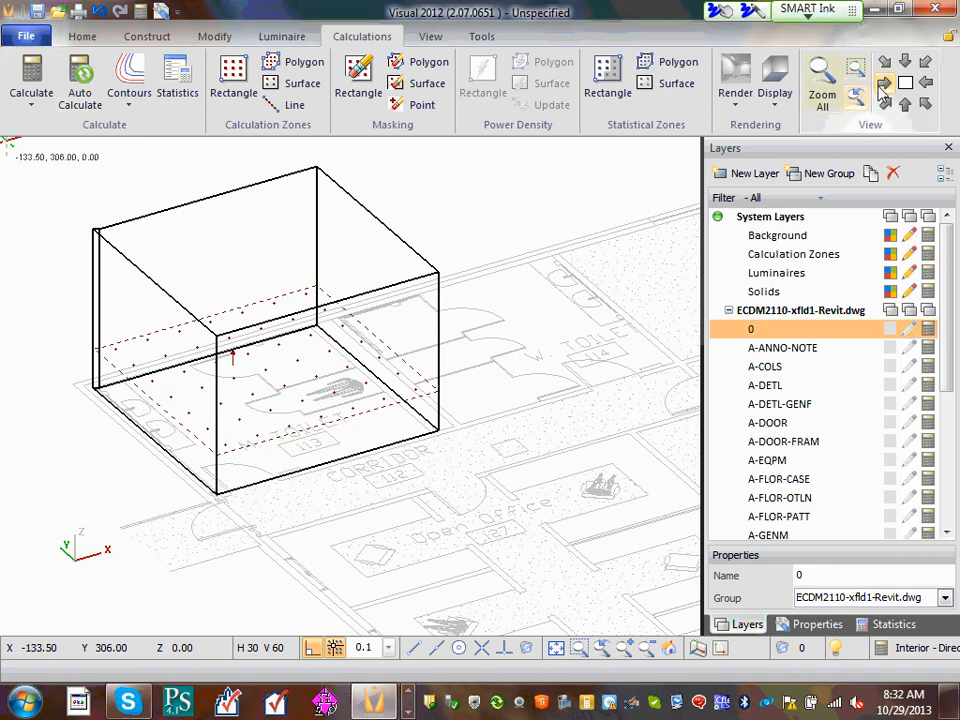
Examine the R113 calculation points in plan over the toilet room, and return to a 3D view.
left_click(913, 90)
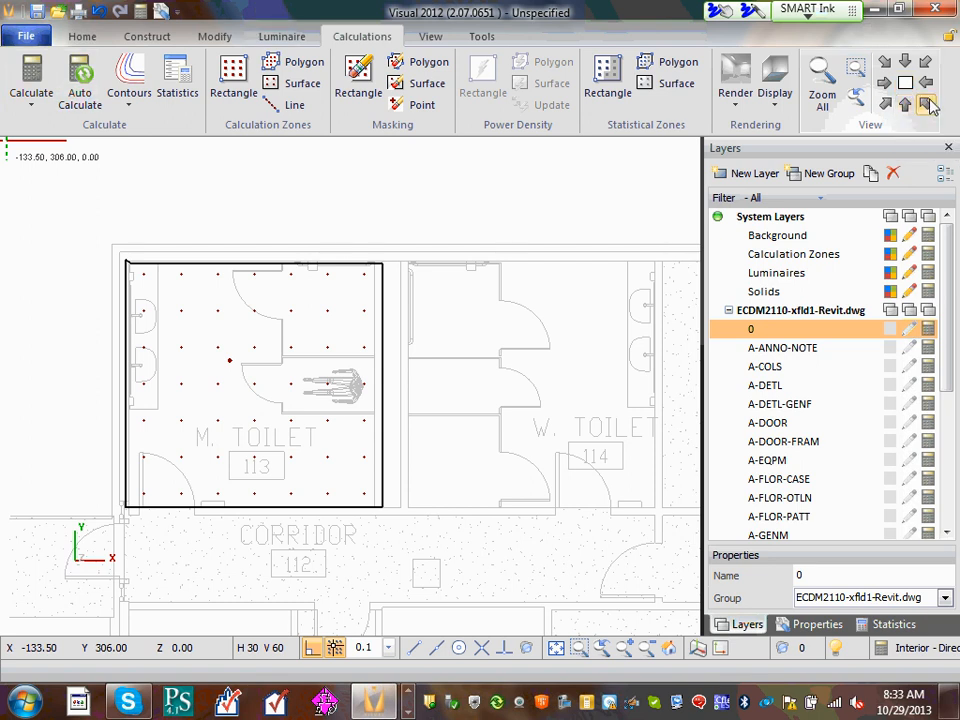
left_click(926, 104)
left_click(883, 104)
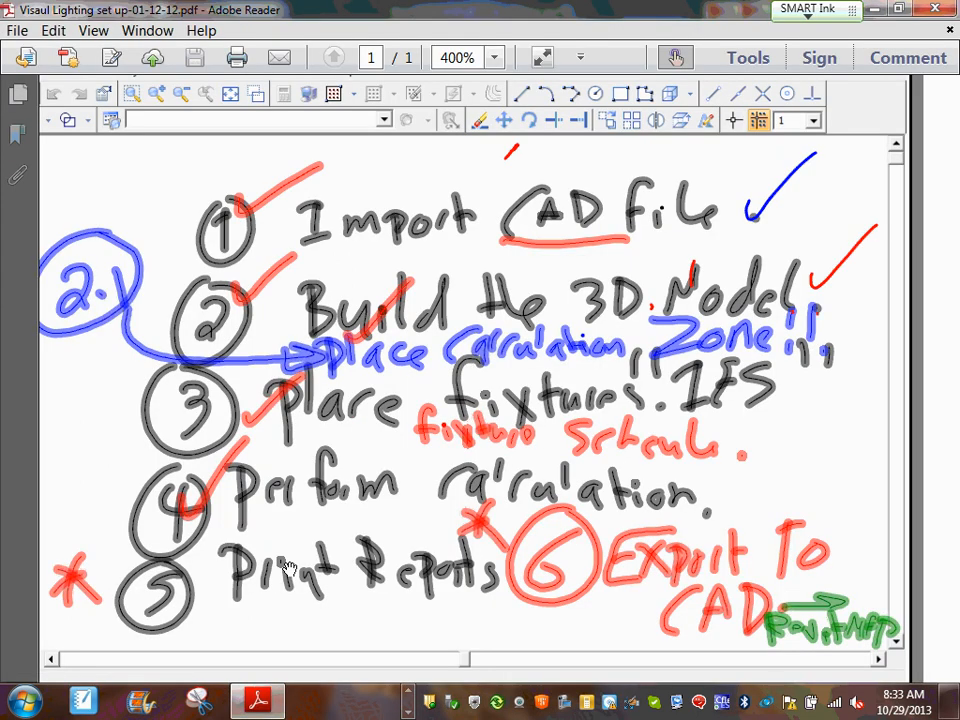
In the lighting setup PDF in Adobe Reader, add a check mark beside Place Calculation Zone, and return to Visual 2012.
left_click_drag(819, 318, 872, 274)
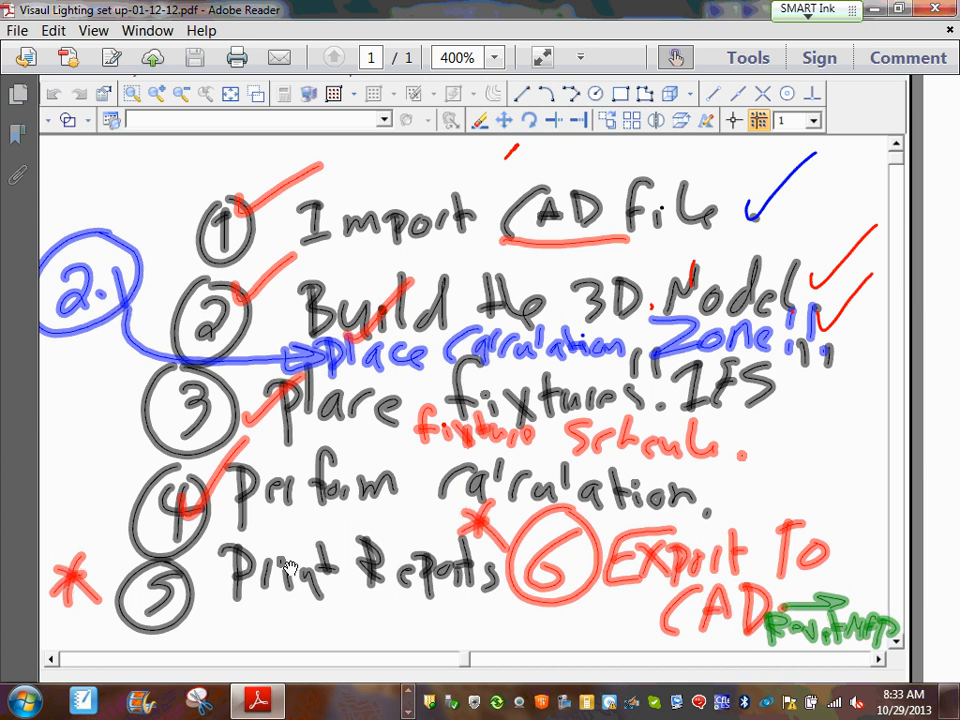
left_click(877, 10)
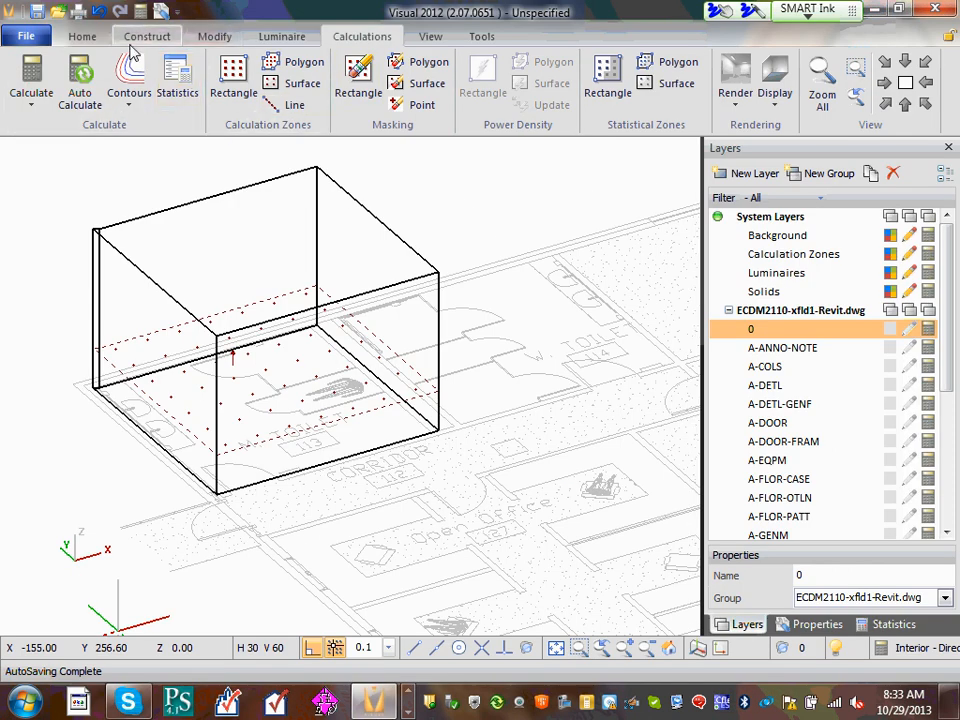
Open the luminaire schedule, and switch to the Design Criteria lighting document in Word.
left_click(281, 37)
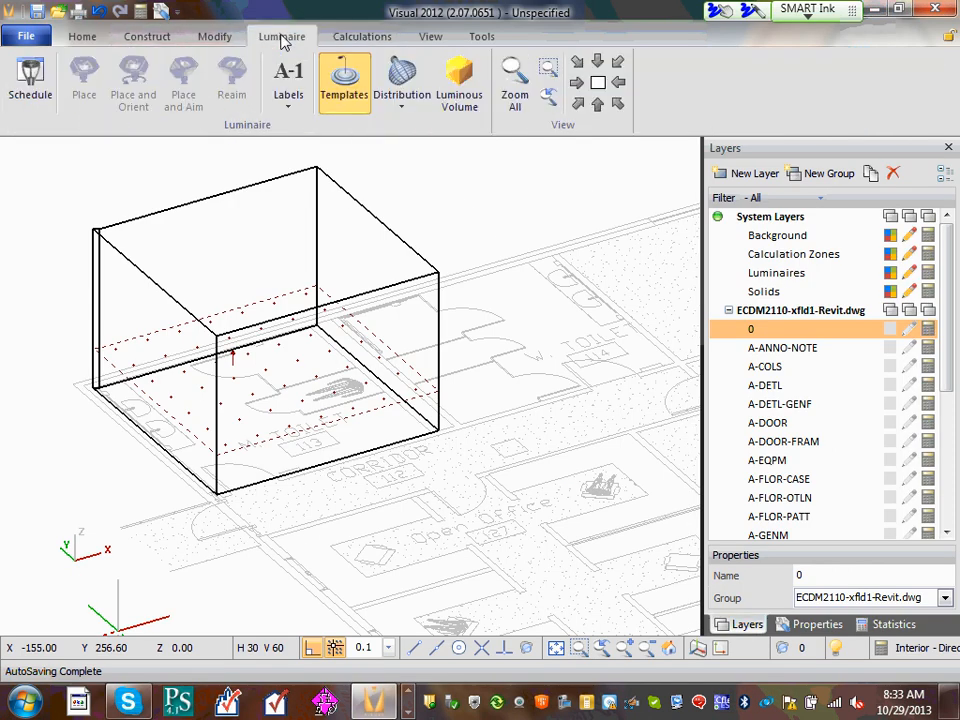
left_click(30, 93)
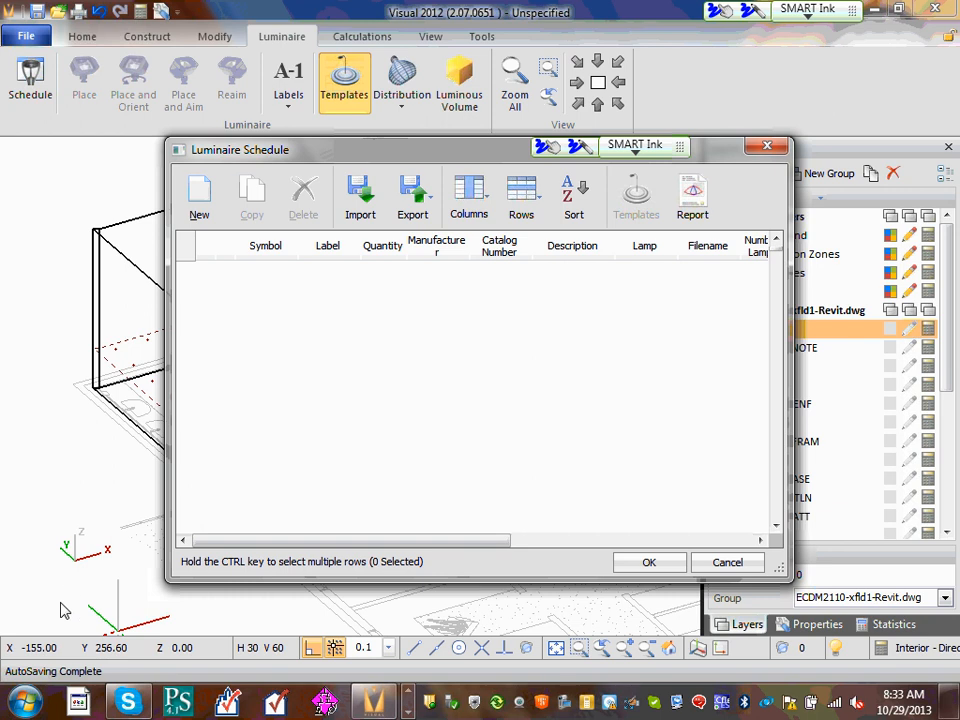
left_click(410, 709)
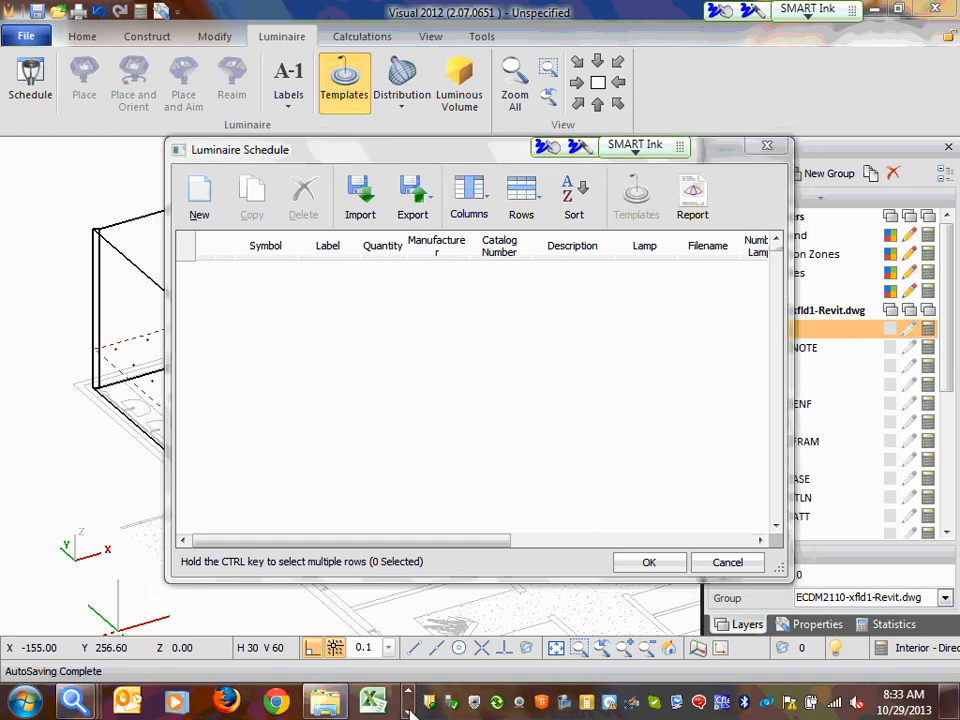
left_click(409, 710)
left_click(409, 710)
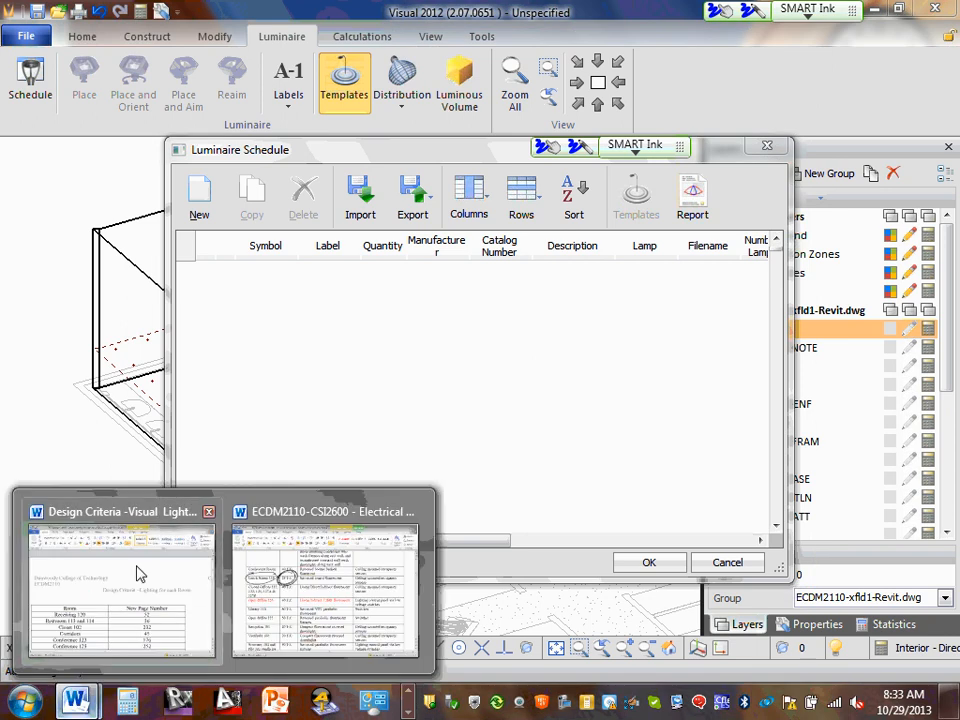
left_click(111, 588)
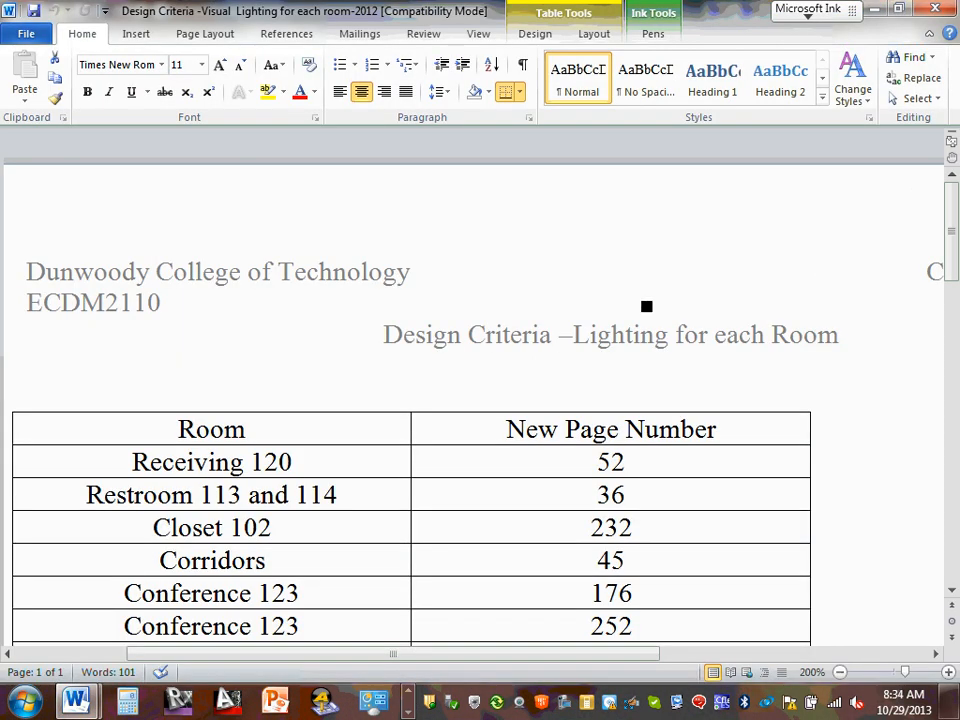
Read through the table of rooms and page numbers, and look up the page number for Restroom 113 and 114.
scroll(486, 336, "down", 8)
scroll(298, 356, "up", 3)
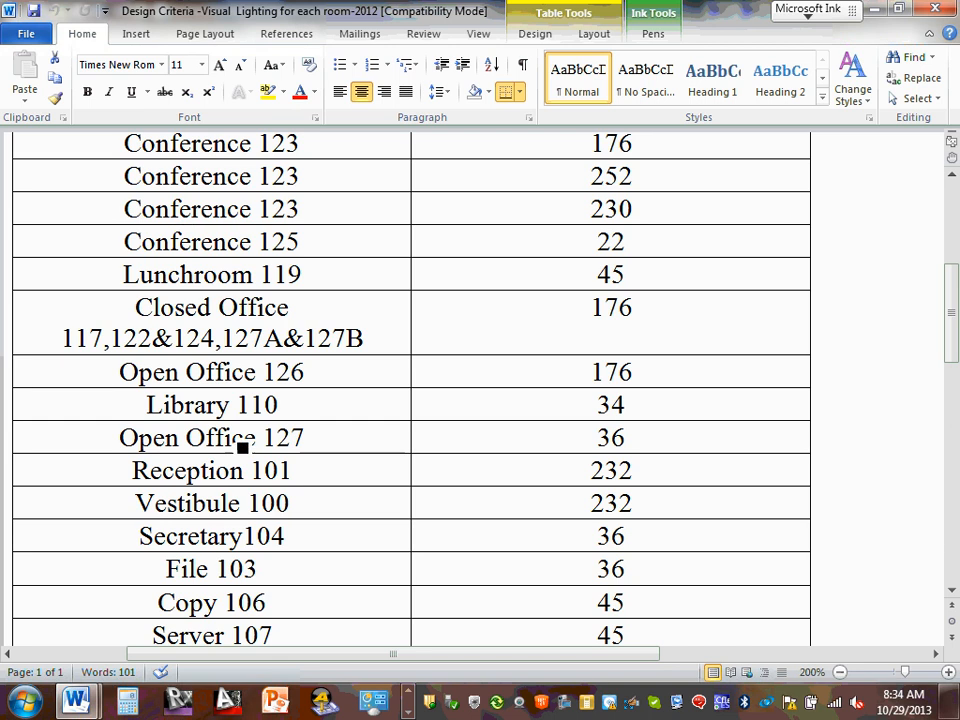
scroll(270, 385, "up", 5)
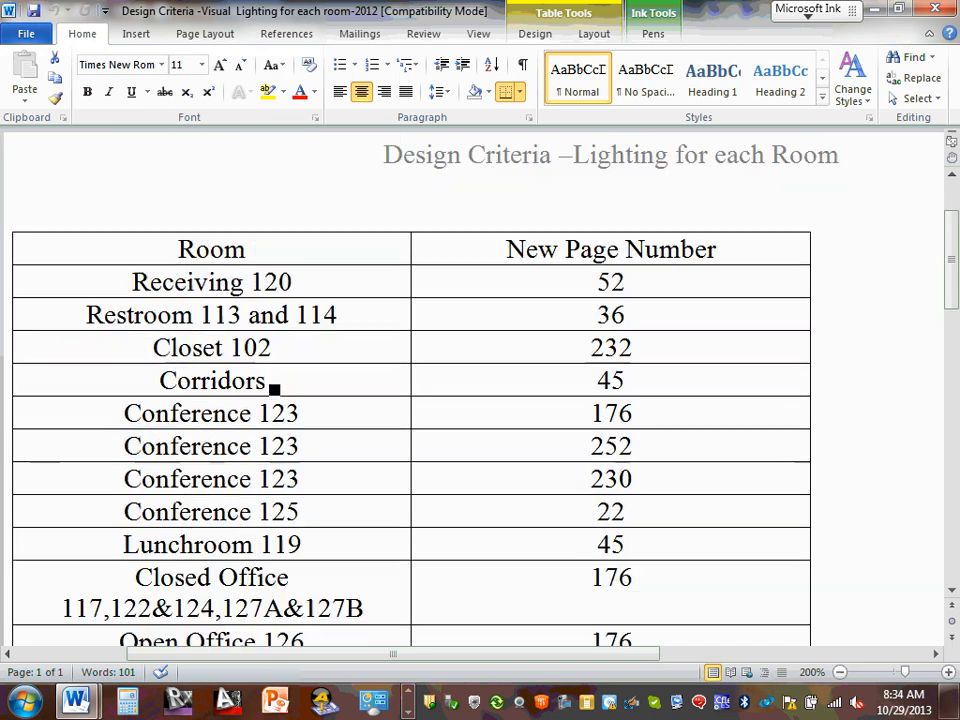
scroll(285, 375, "down", 10)
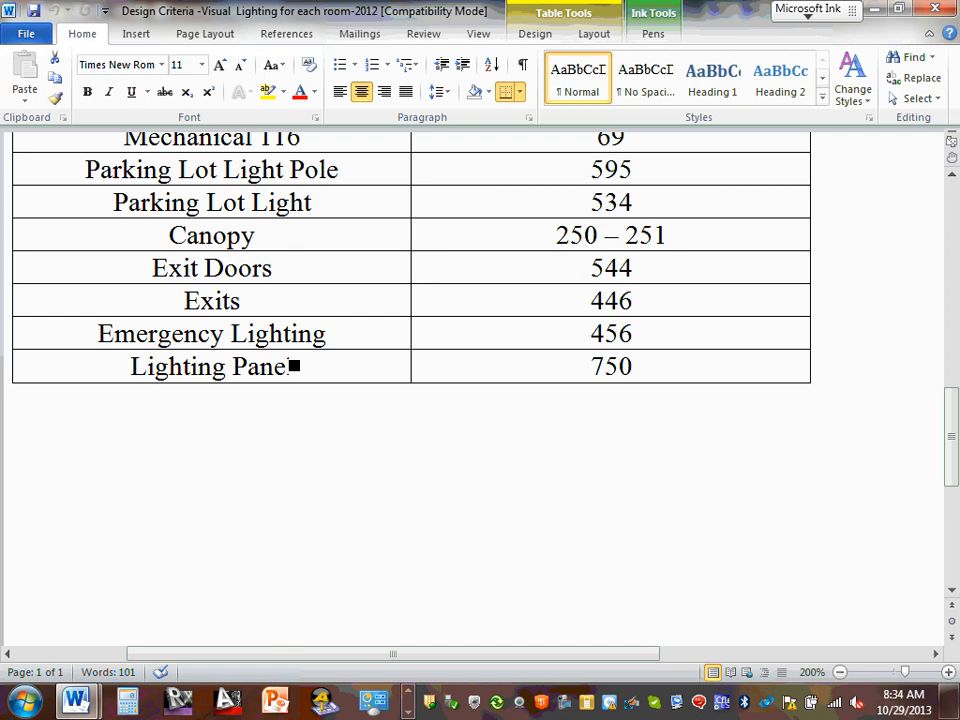
scroll(293, 371, "up", 3)
scroll(294, 367, "up", 2)
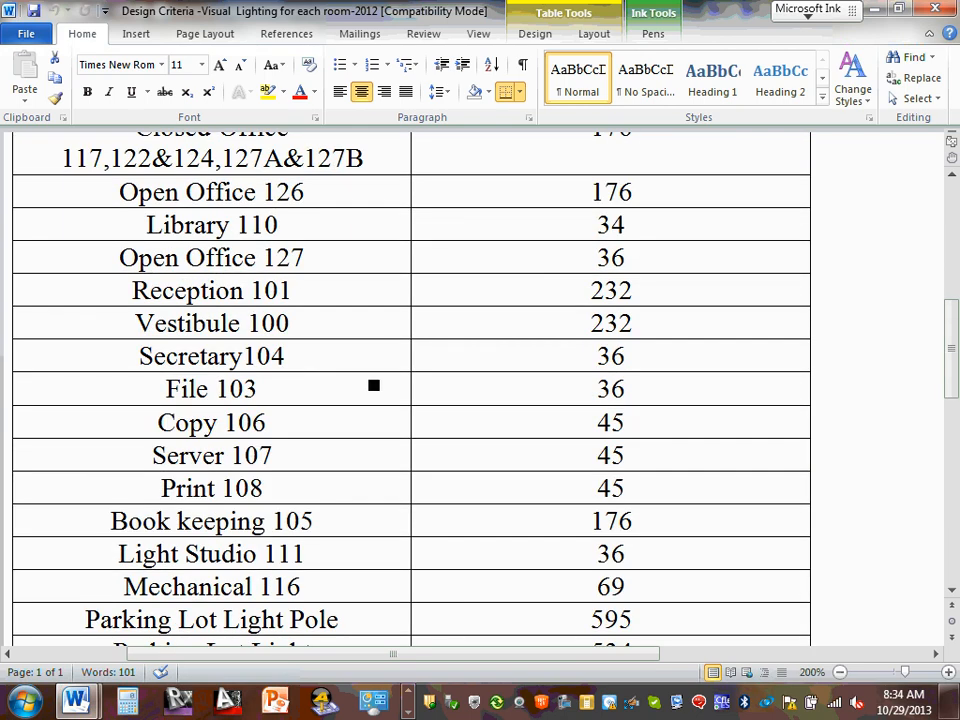
scroll(373, 385, "up", 2)
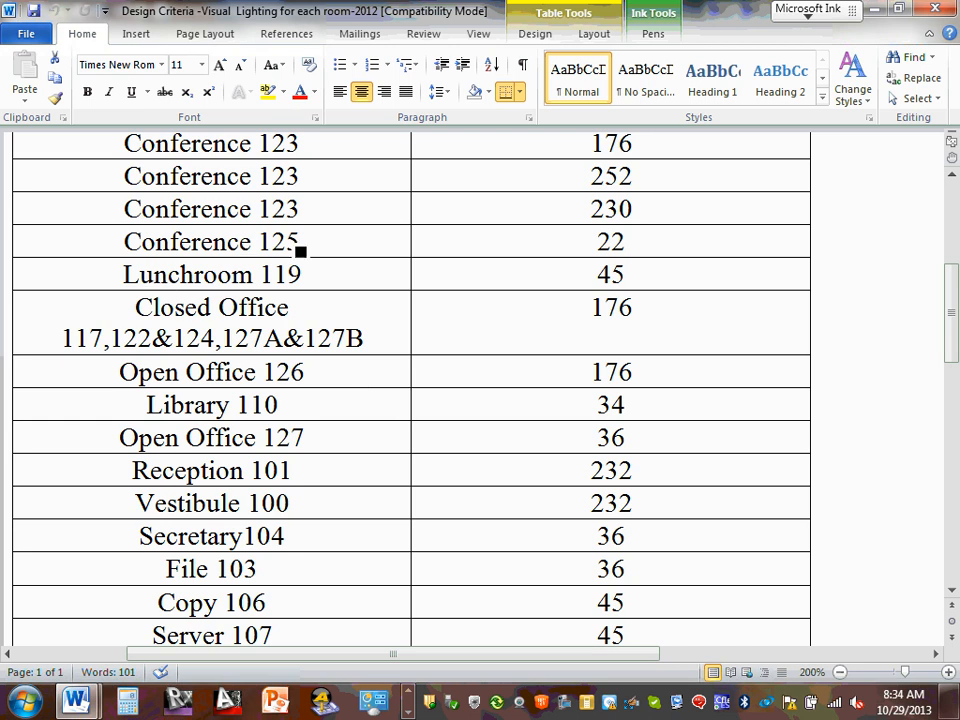
scroll(318, 265, "up", 3)
scroll(320, 265, "down", 4)
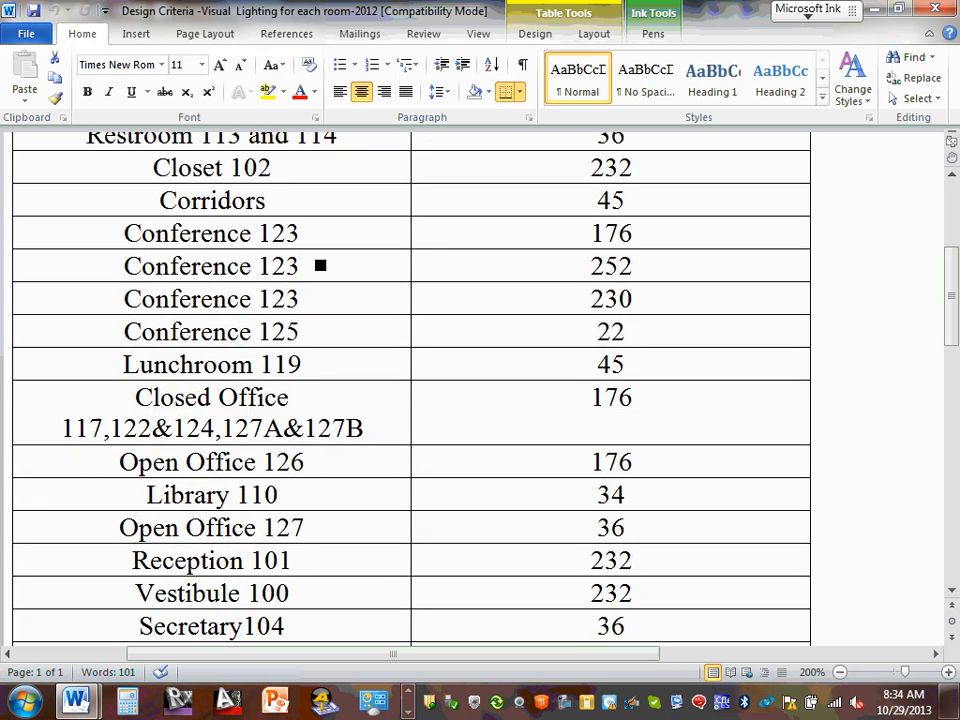
scroll(320, 265, "down", 1)
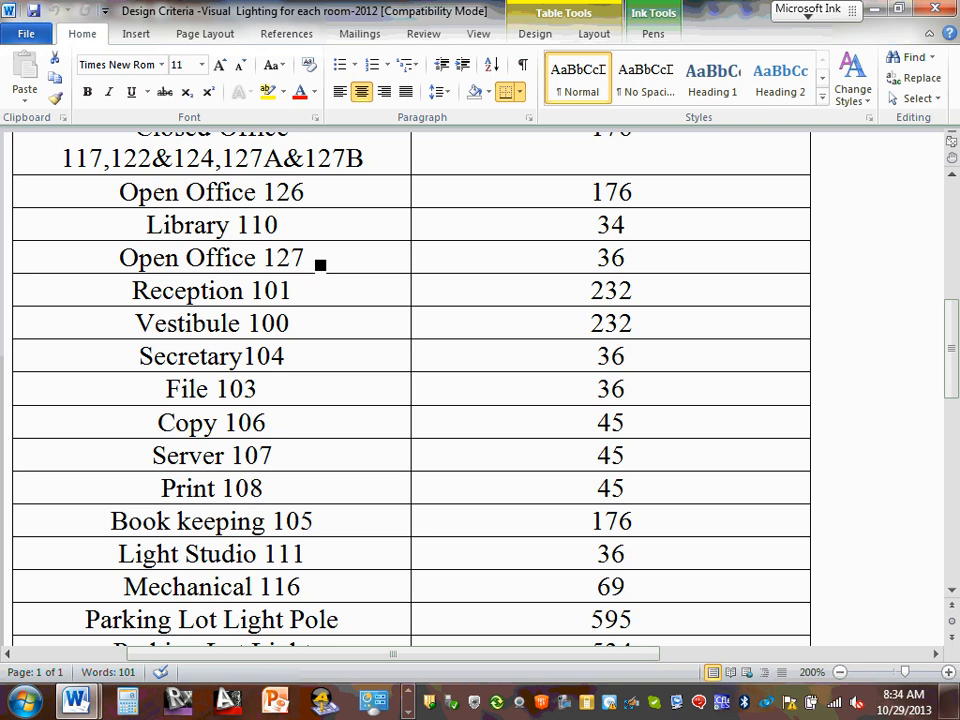
scroll(320, 265, "up", 2)
scroll(320, 265, "up", 1)
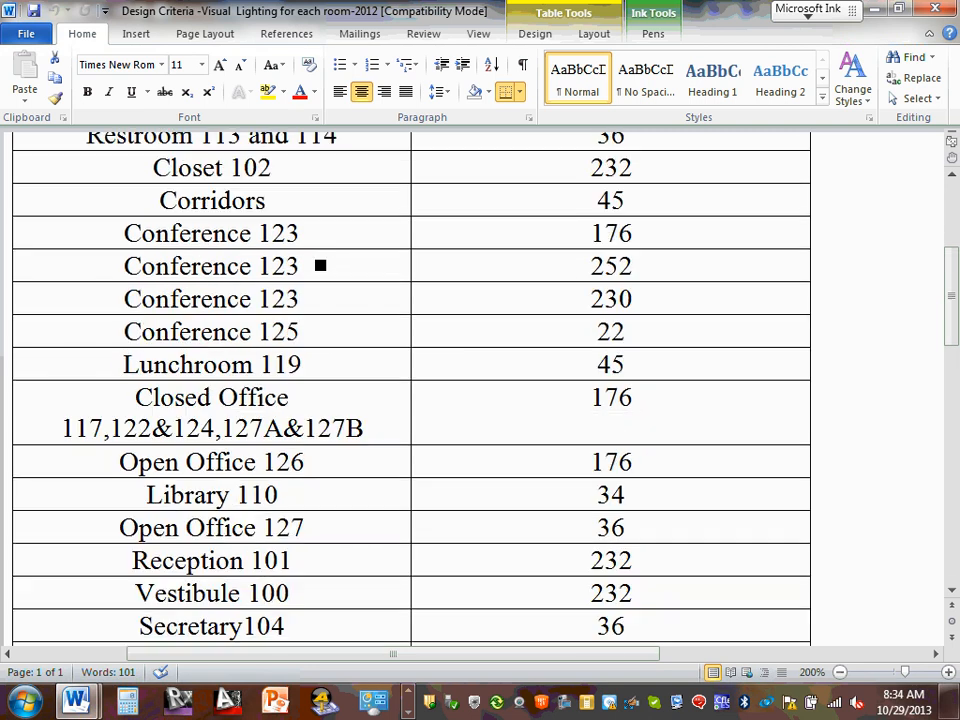
scroll(320, 265, "up", 1)
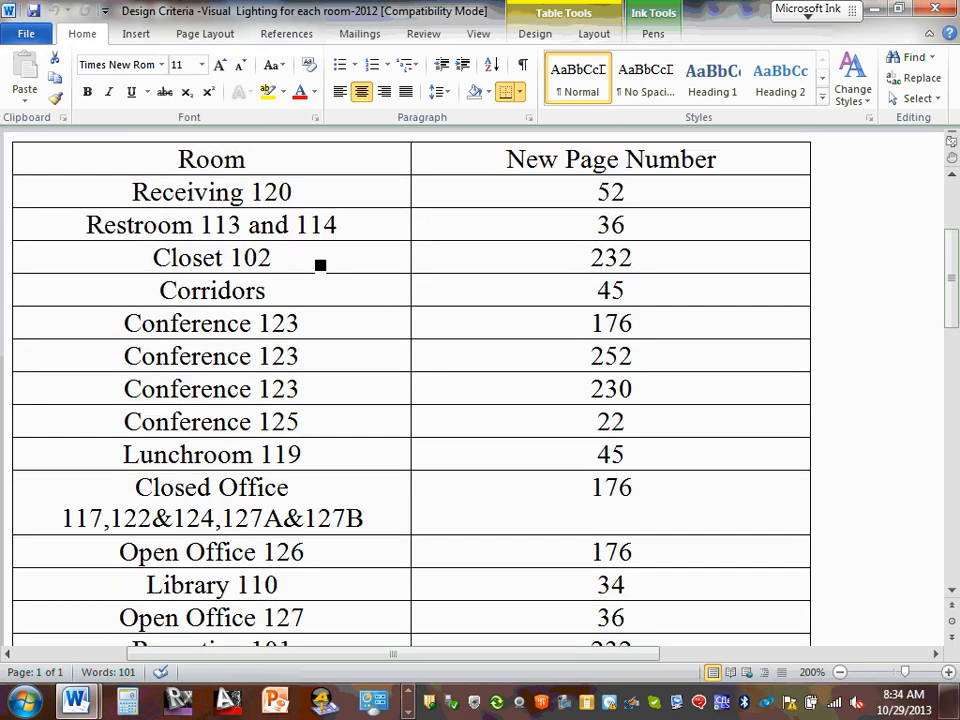
mouse_move(574, 208)
left_mouse_down()
mouse_move(669, 249)
mouse_move(615, 223)
left_mouse_up()
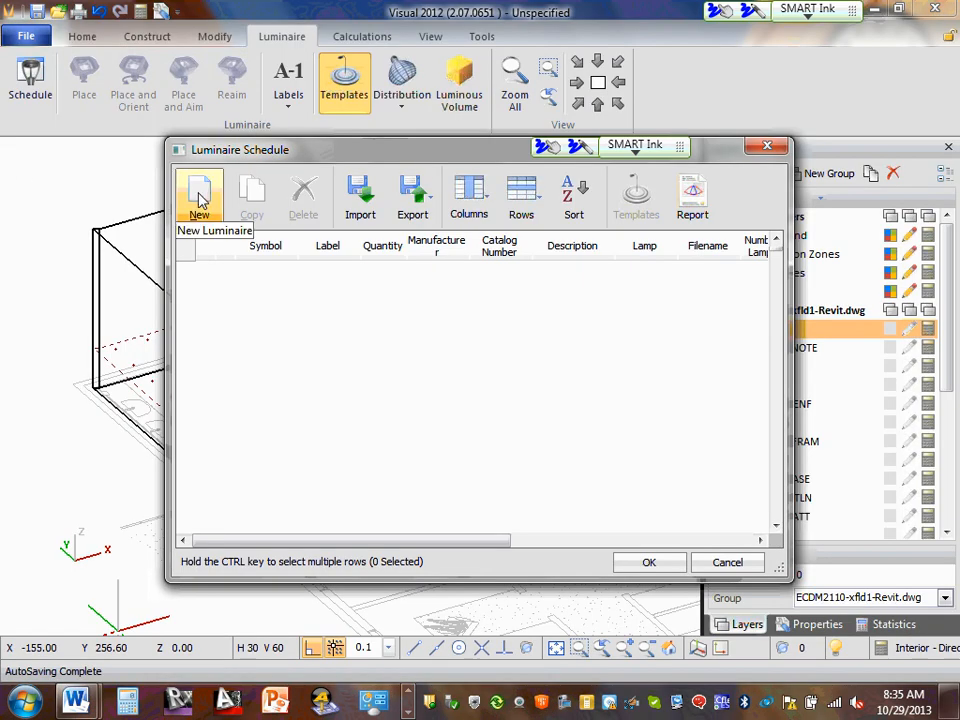
Start a new luminaire in Visual's luminaire schedule, and expand the Lithonia Lighting folder of photometric files.
left_click(199, 200)
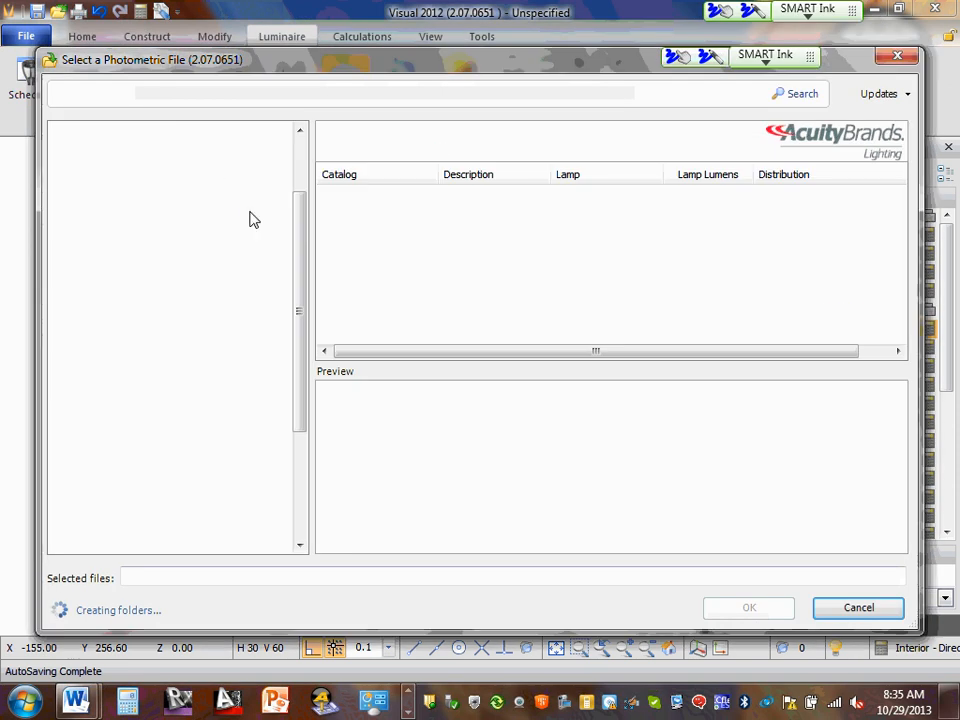
left_click(77, 144)
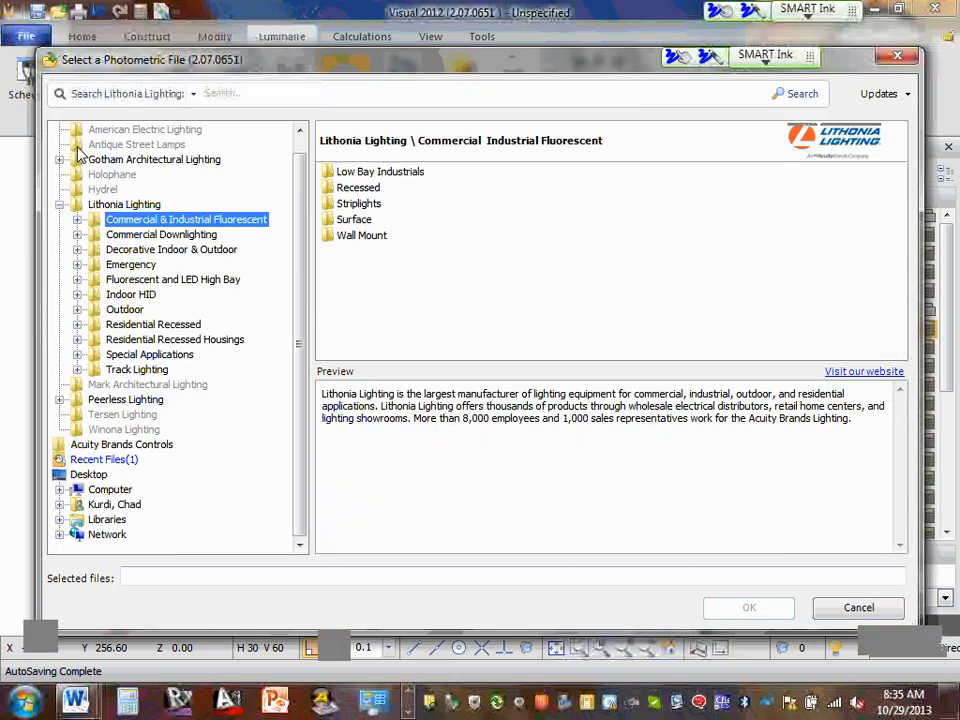
scroll(65, 230, "up", 1)
left_click(59, 220)
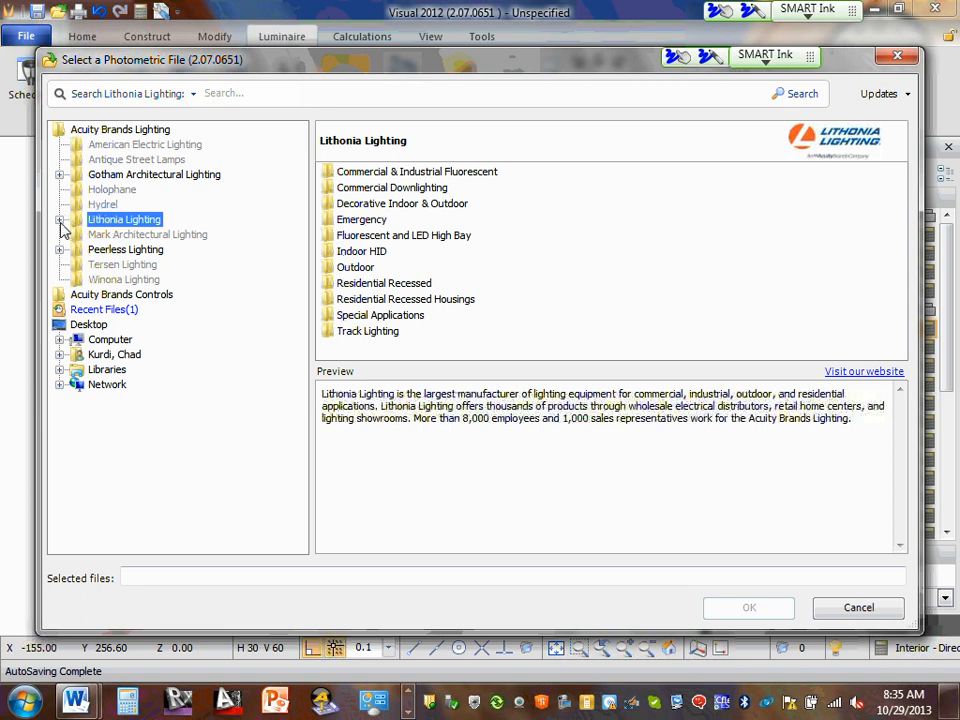
left_click(60, 221)
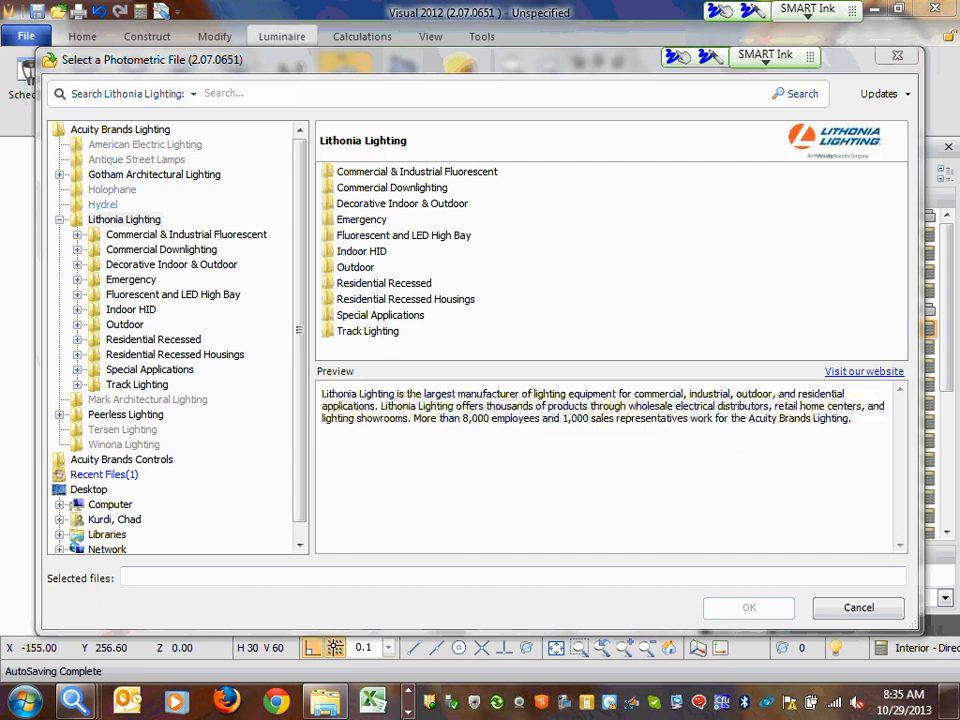
left_click(408, 708)
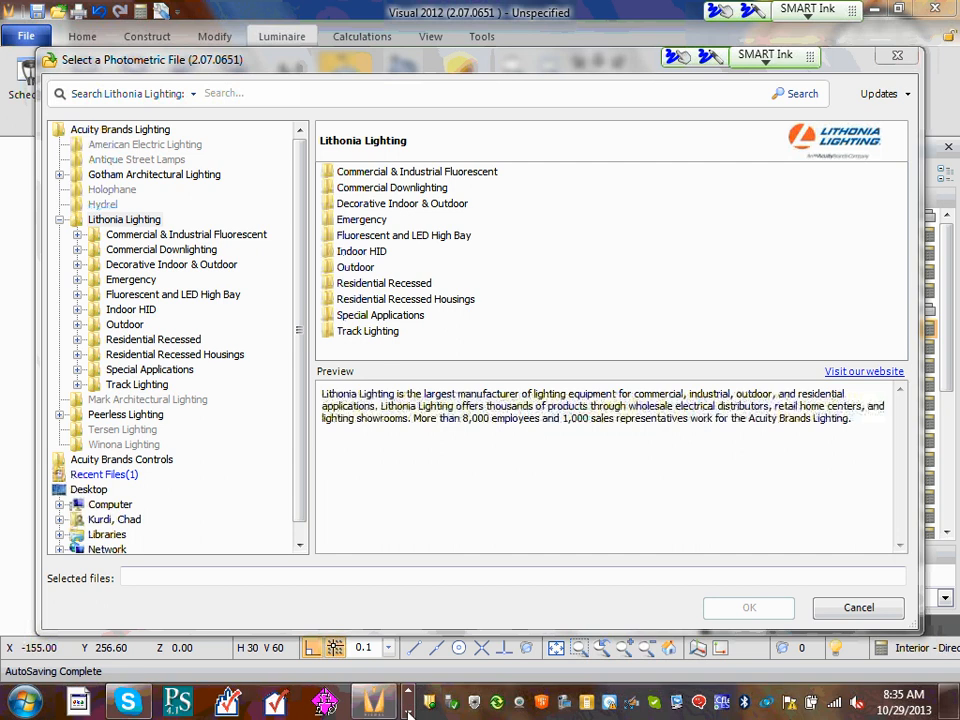
left_click(408, 708)
left_click(285, 705)
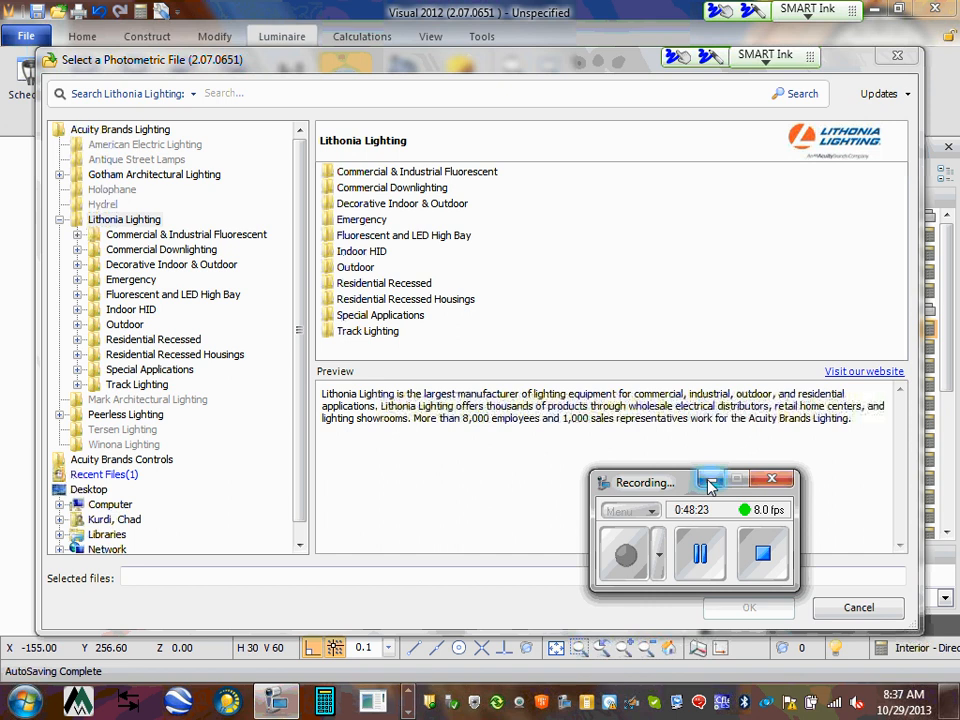
left_click(530, 368)
Browse Lithonia's Commercial & Industrial Fluorescent recessed fixtures, and expand the Parabolic Lighting folder.
left_click(77, 234)
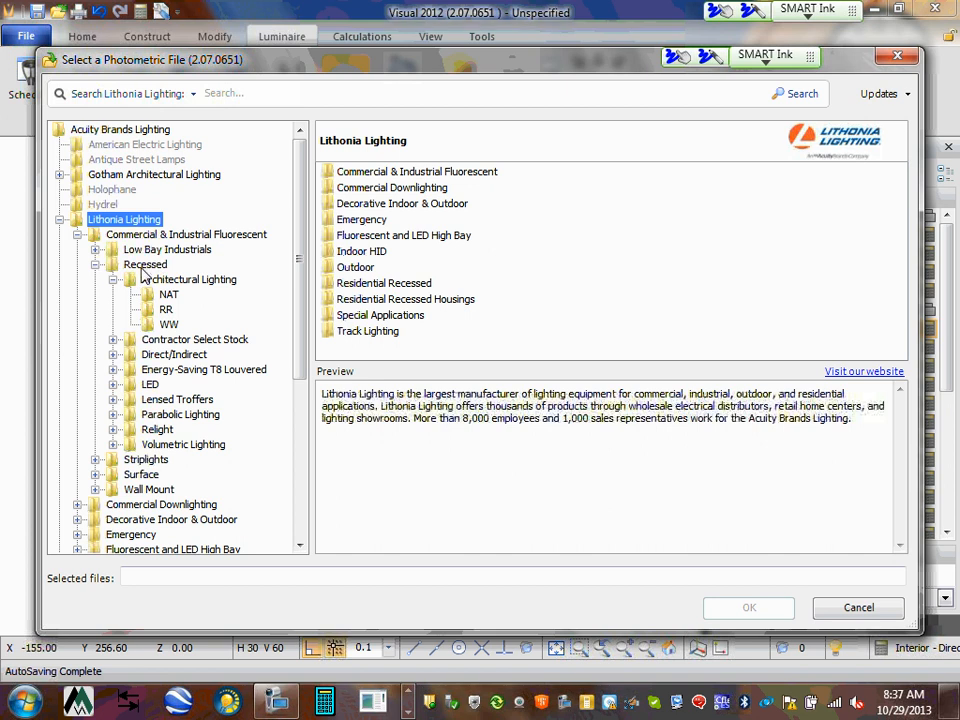
left_click(113, 341)
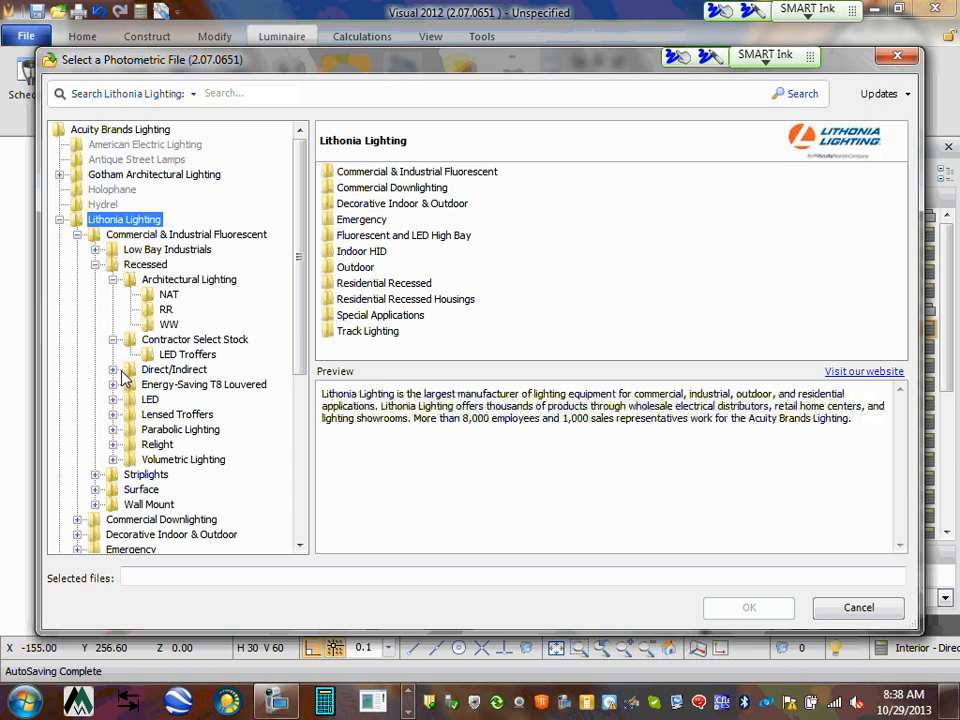
left_click(114, 370)
left_click(113, 370)
left_click(113, 279)
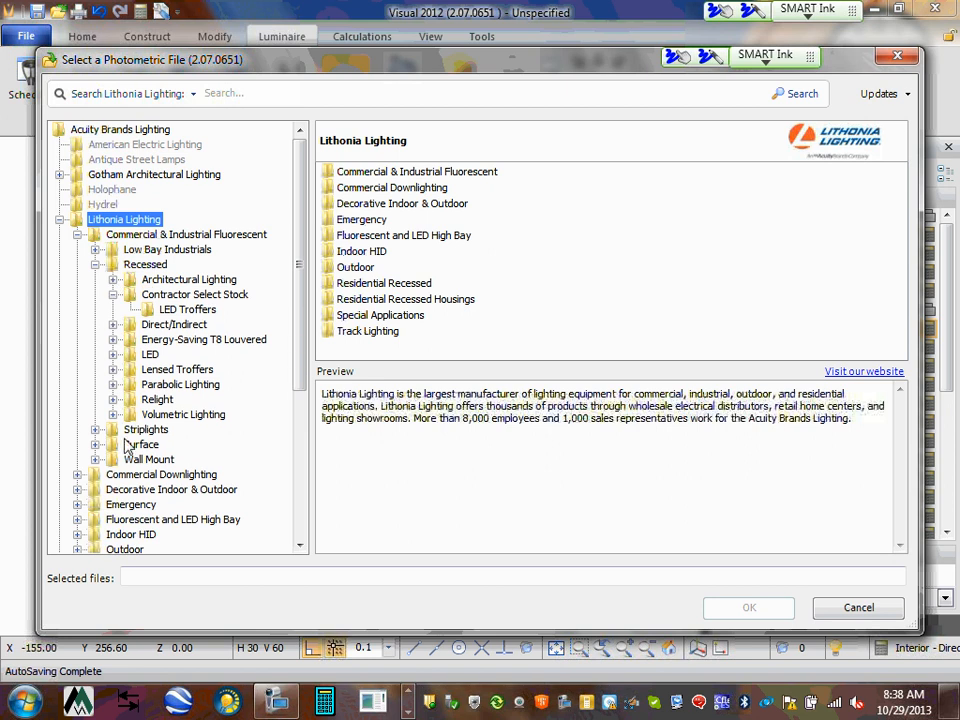
left_click(113, 384)
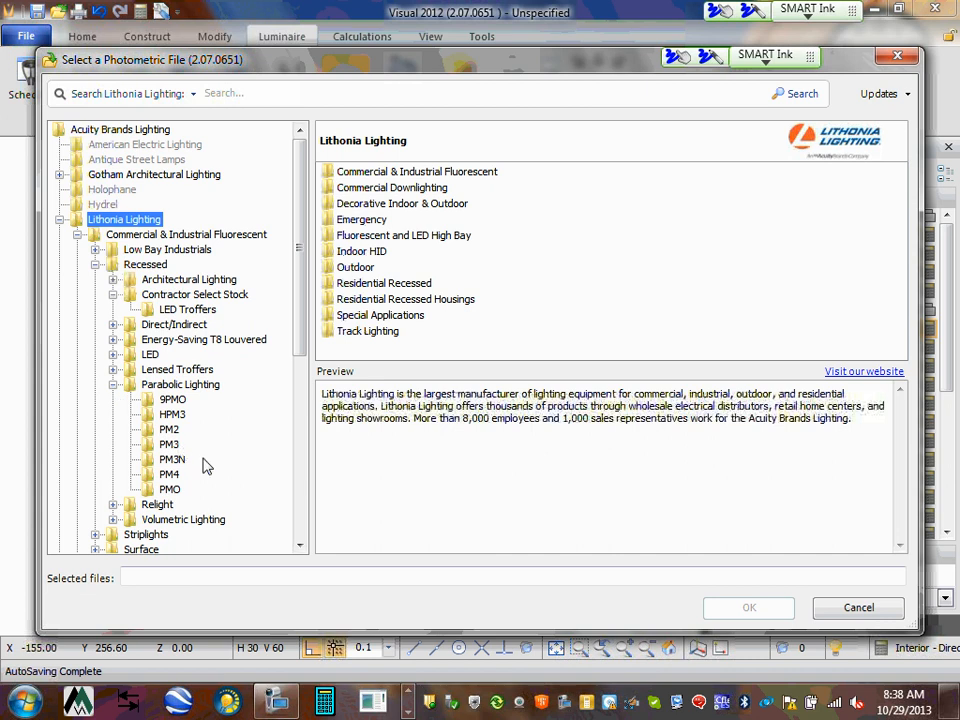
Browse the HPM3, PM3N and PM2 parabolic fixture folders, and enlarge the file list of the PM2 folder.
left_click(170, 416)
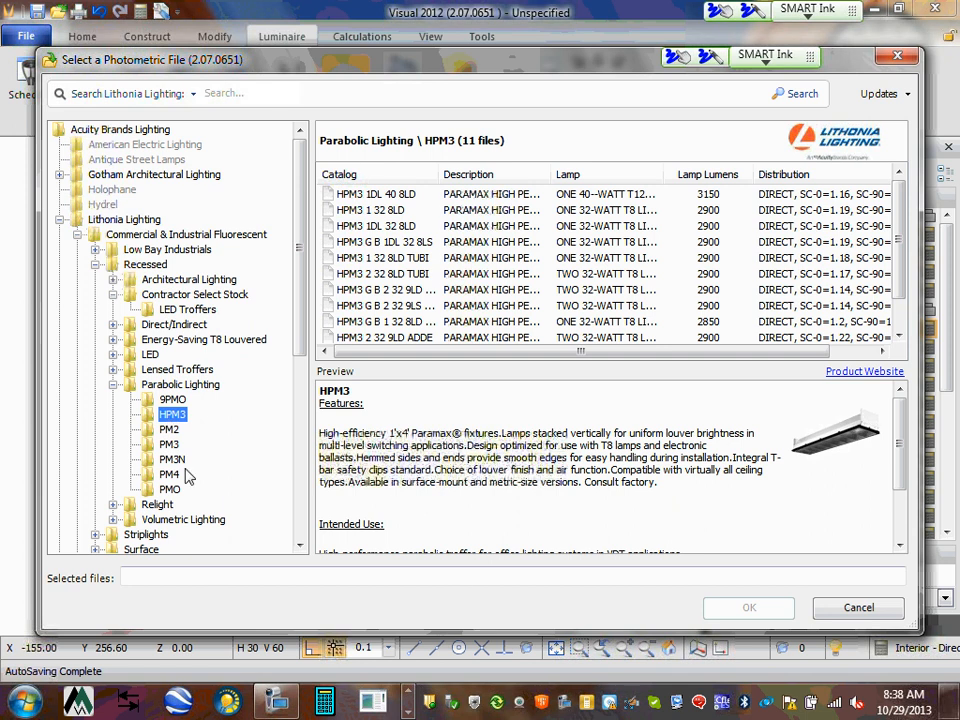
left_click(170, 459)
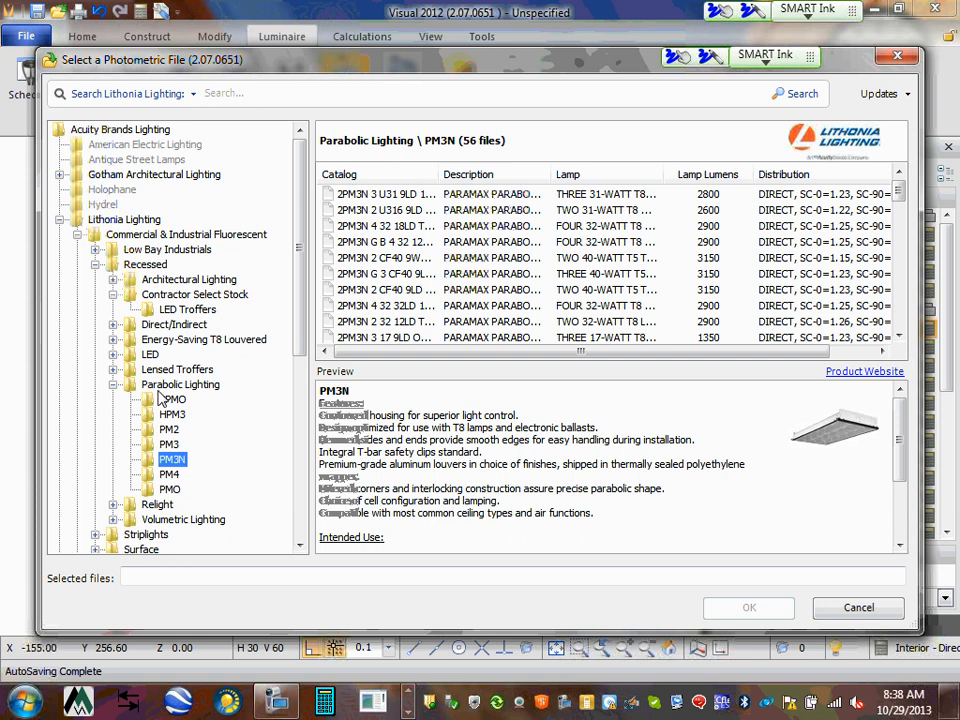
left_click(170, 429)
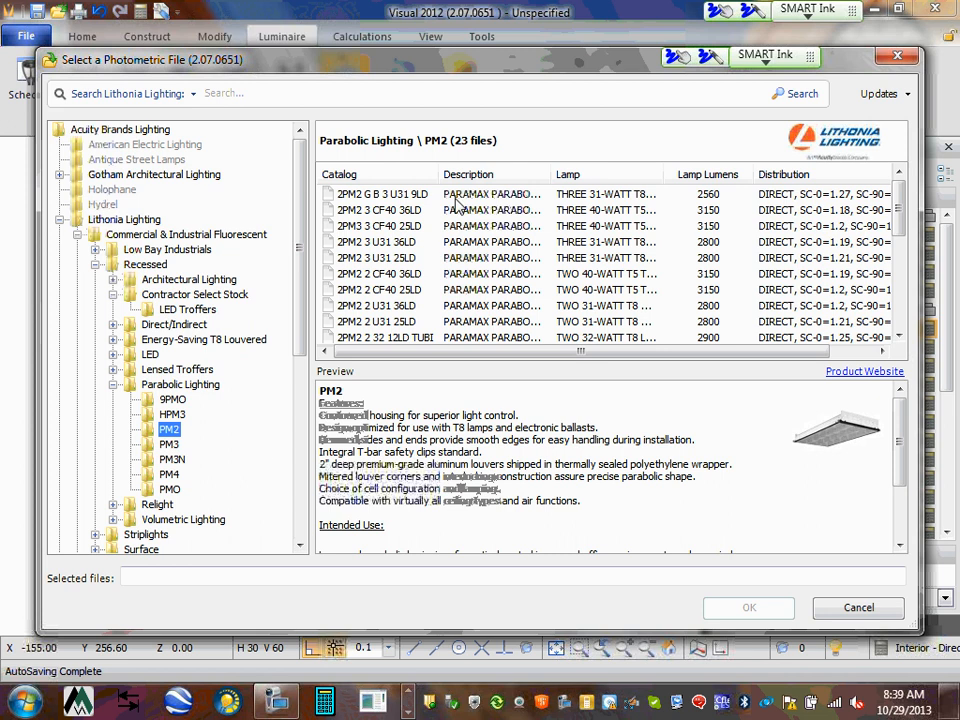
left_click_drag(497, 362, 496, 468)
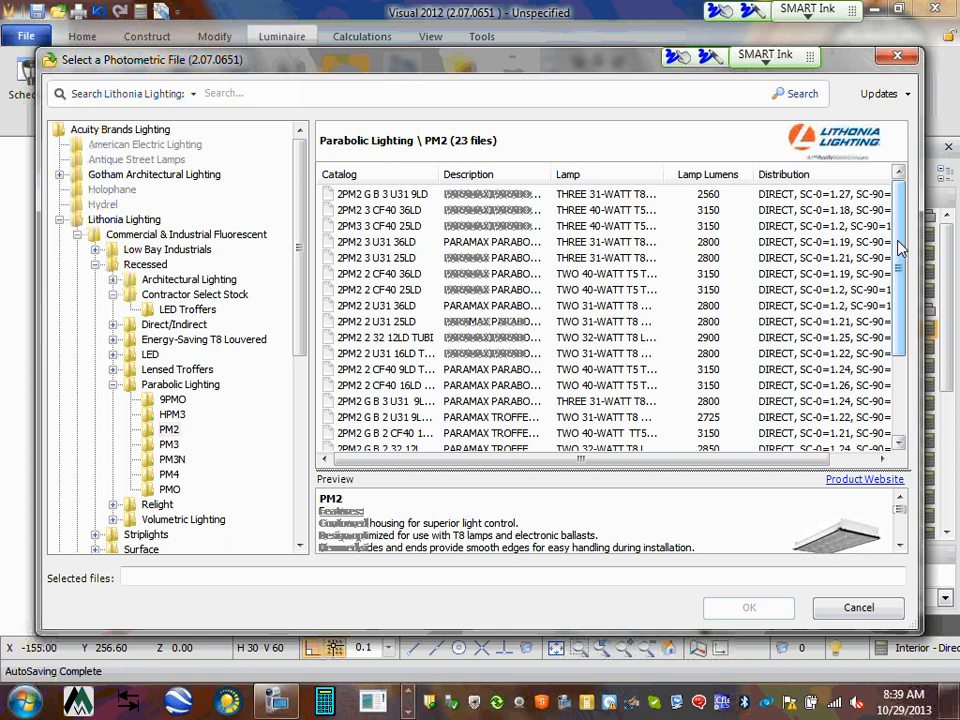
left_click_drag(898, 245, 918, 333)
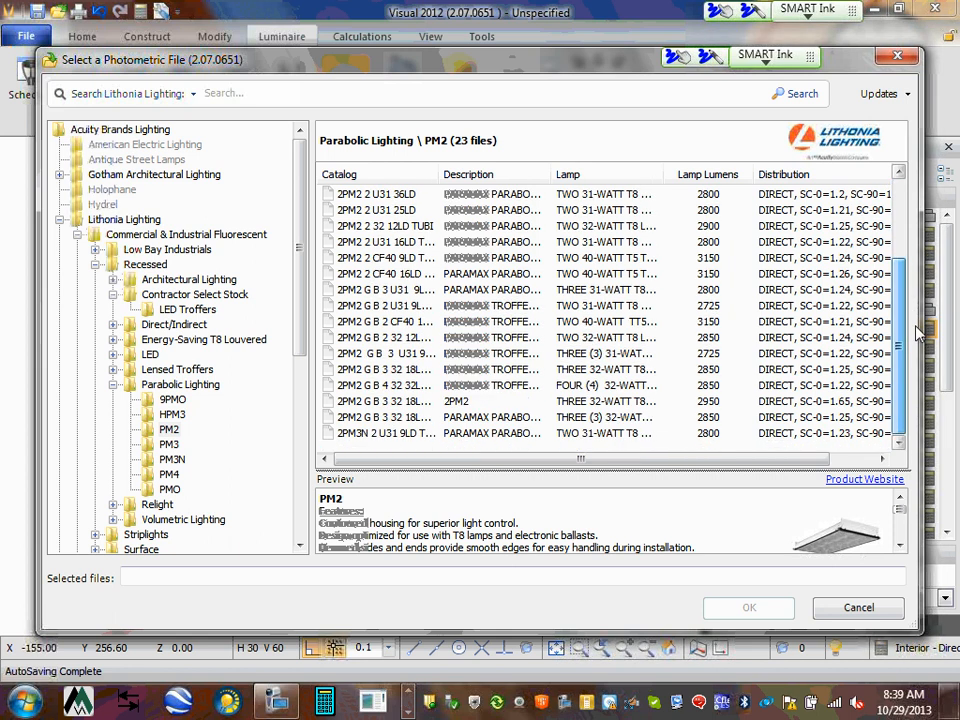
Examine the PM2 file list, including the 2PM3N 2 U31 9LD TUBI entry, with the Catalog column widened to read full catalog numbers.
left_click(368, 434)
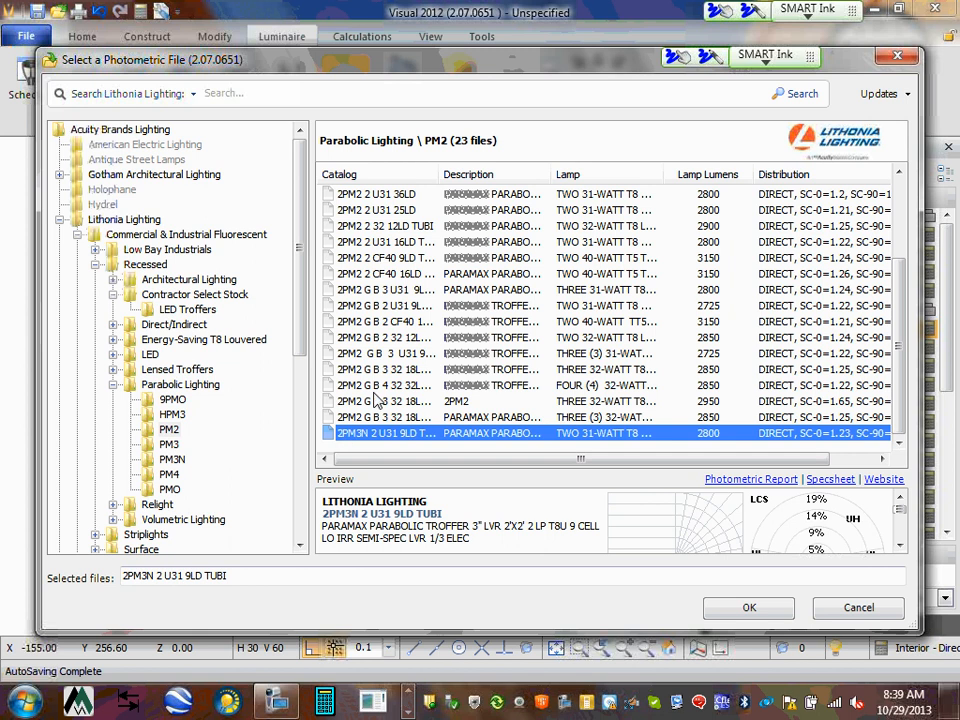
scroll(378, 300, "up", 3)
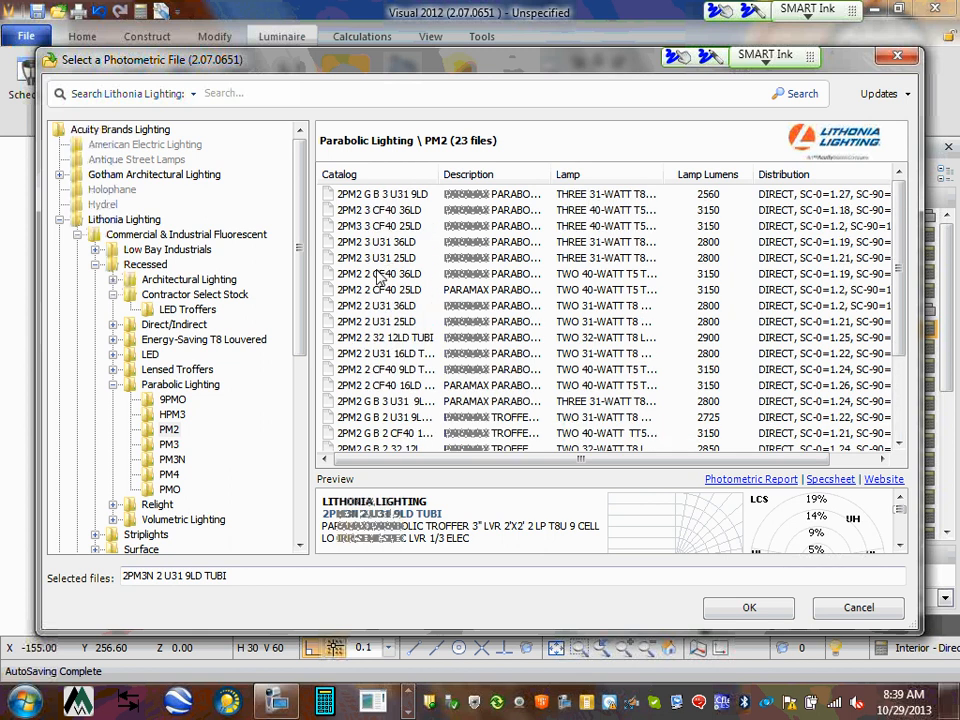
scroll(378, 279, "down", 3)
scroll(378, 279, "up", 3)
scroll(378, 275, "down", 3)
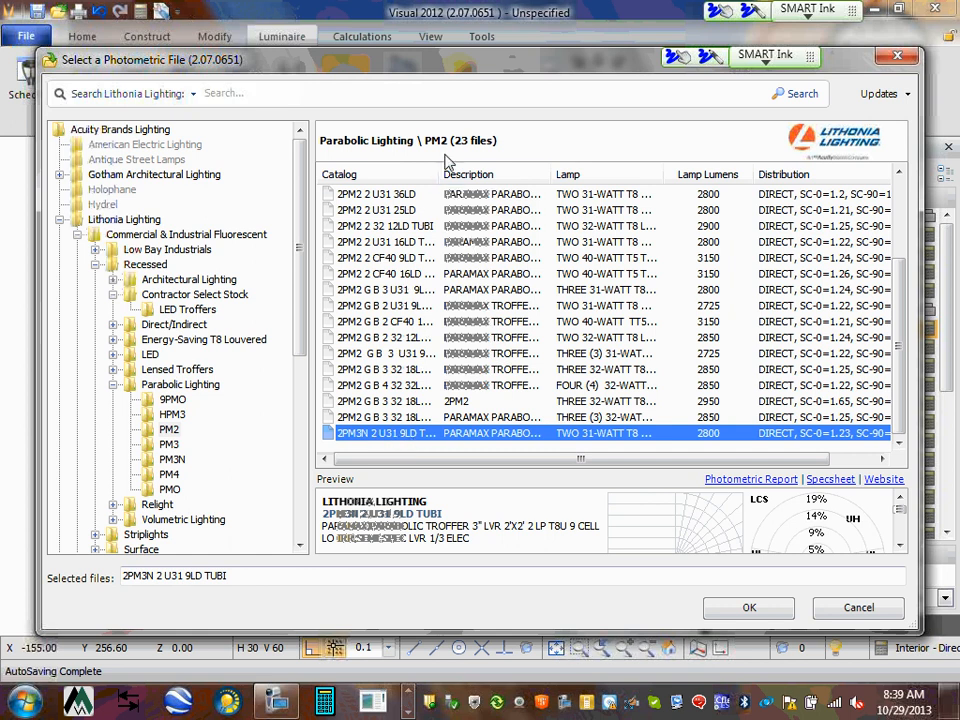
left_click_drag(433, 165, 542, 163)
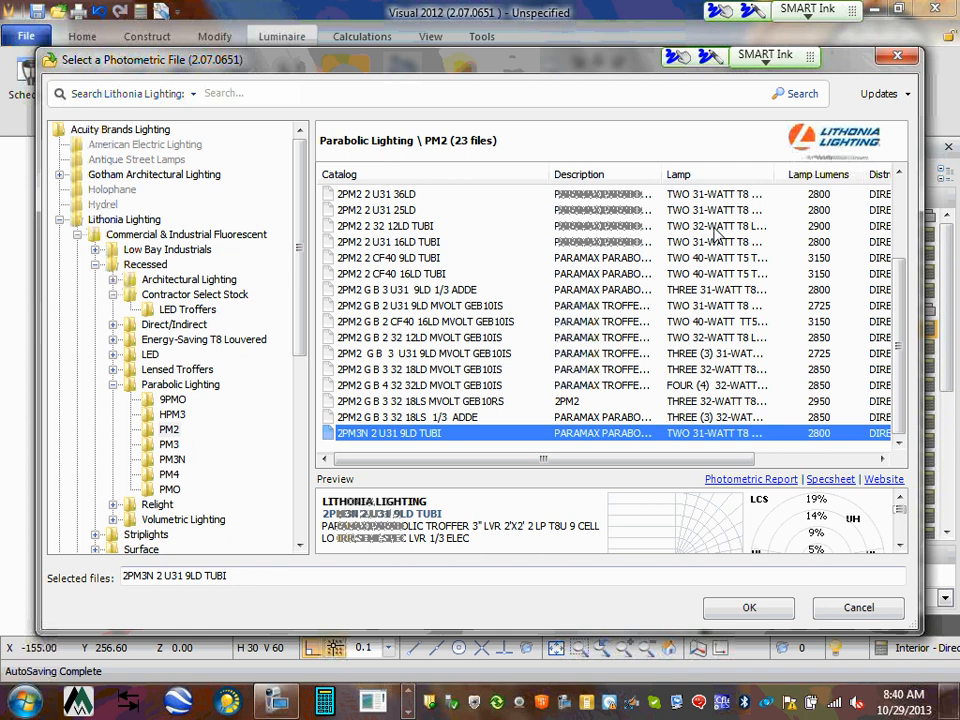
scroll(680, 222, "up", 2)
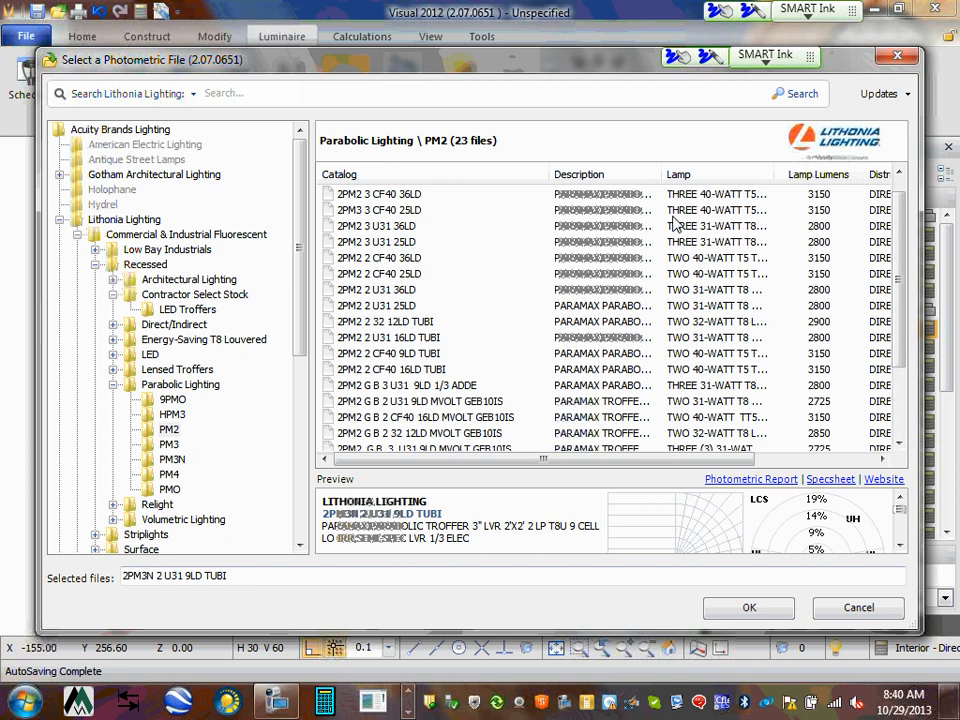
scroll(471, 236, "up", 1)
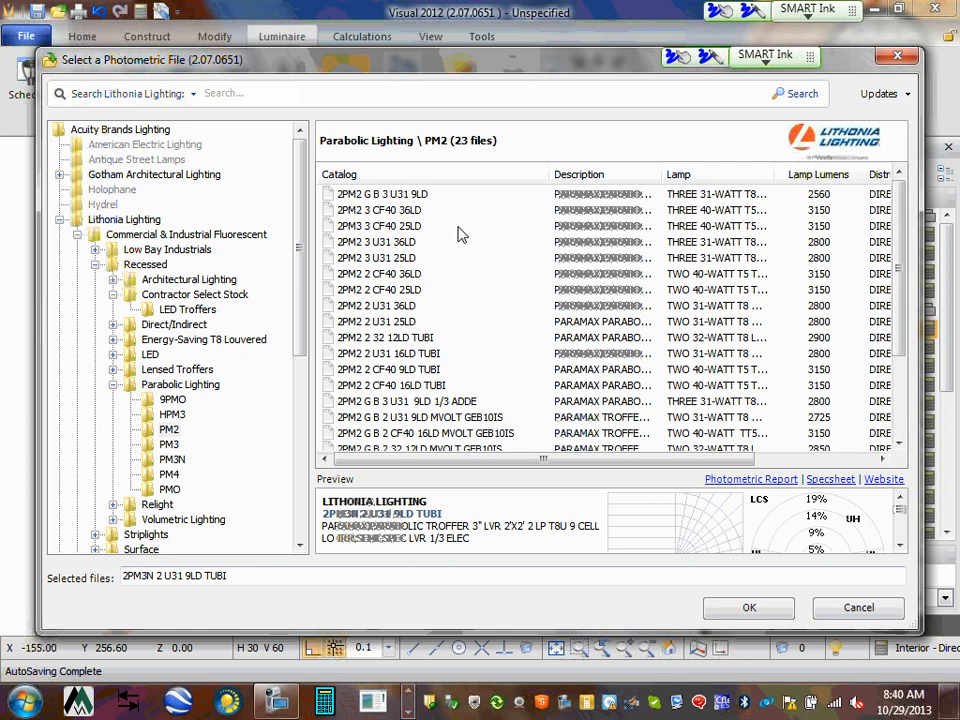
scroll(454, 231, "down", 3)
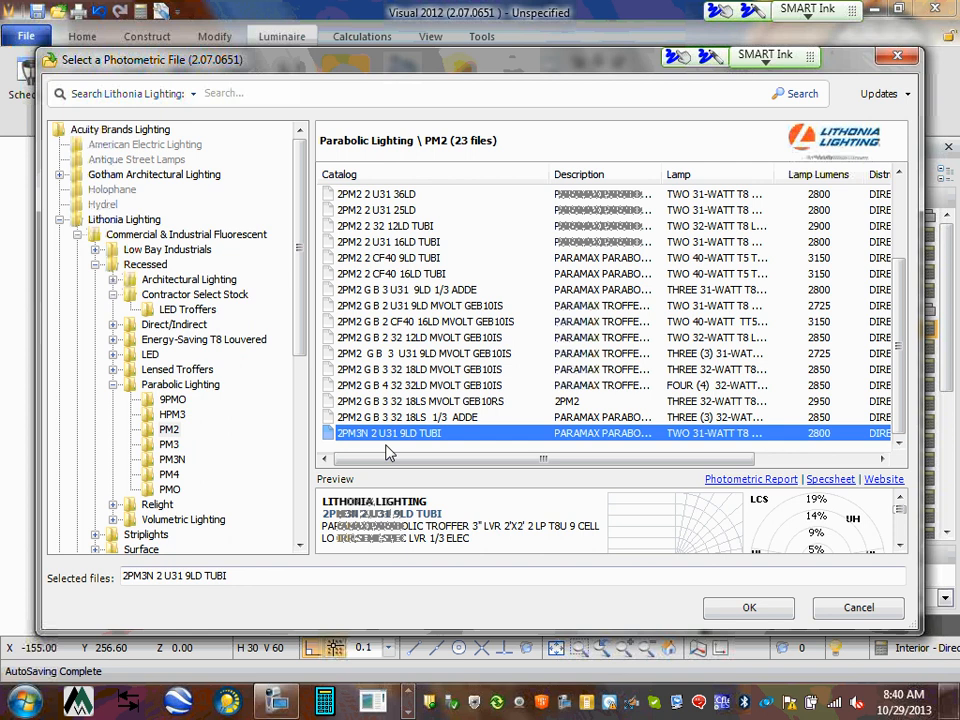
Compare the previews of 2PM2 G B 3 U31 9LD 1/3 ADDE, 2PM2 G B 3 U31 9LD and 2PM3 3 CF40 25LD, and narrow the Catalog column.
left_click(377, 291)
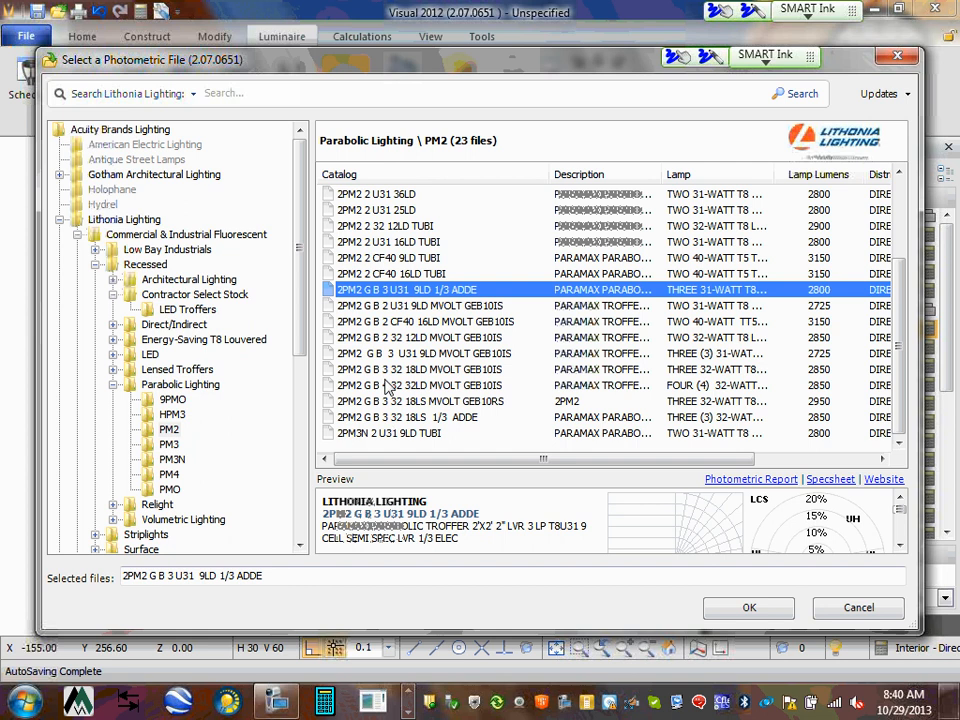
scroll(372, 302, "up", 2)
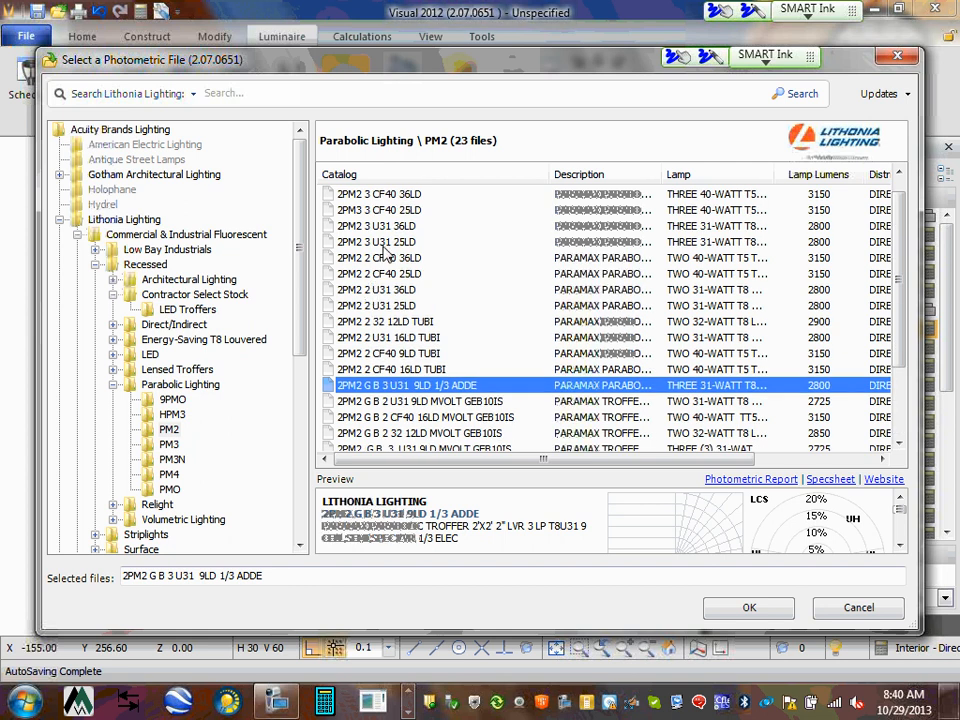
scroll(396, 262, "up", 1)
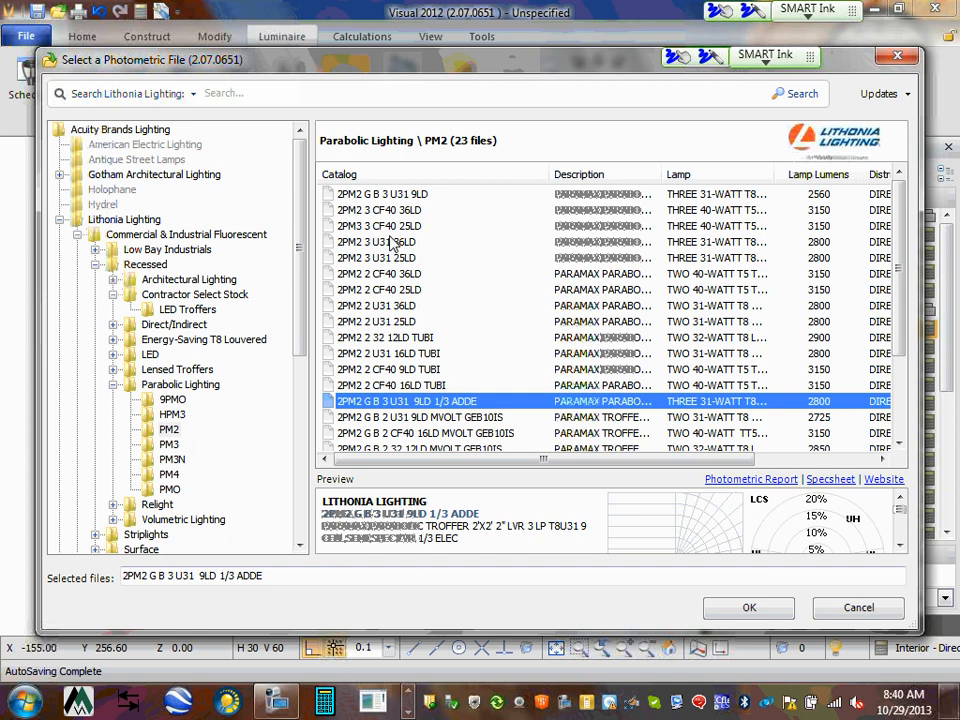
left_click(422, 196)
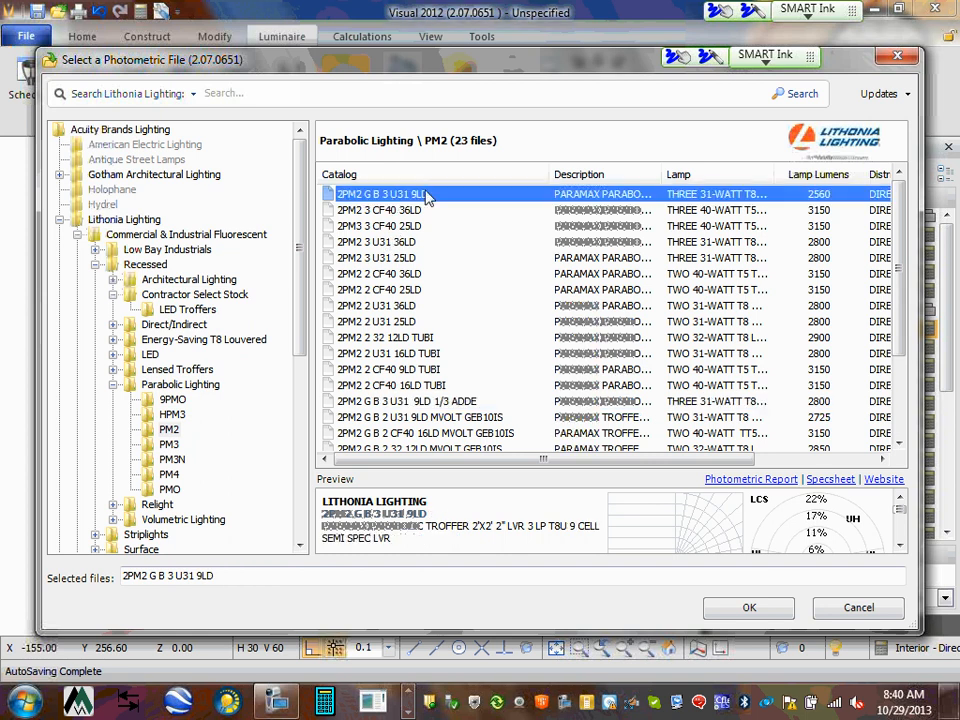
left_click(392, 228)
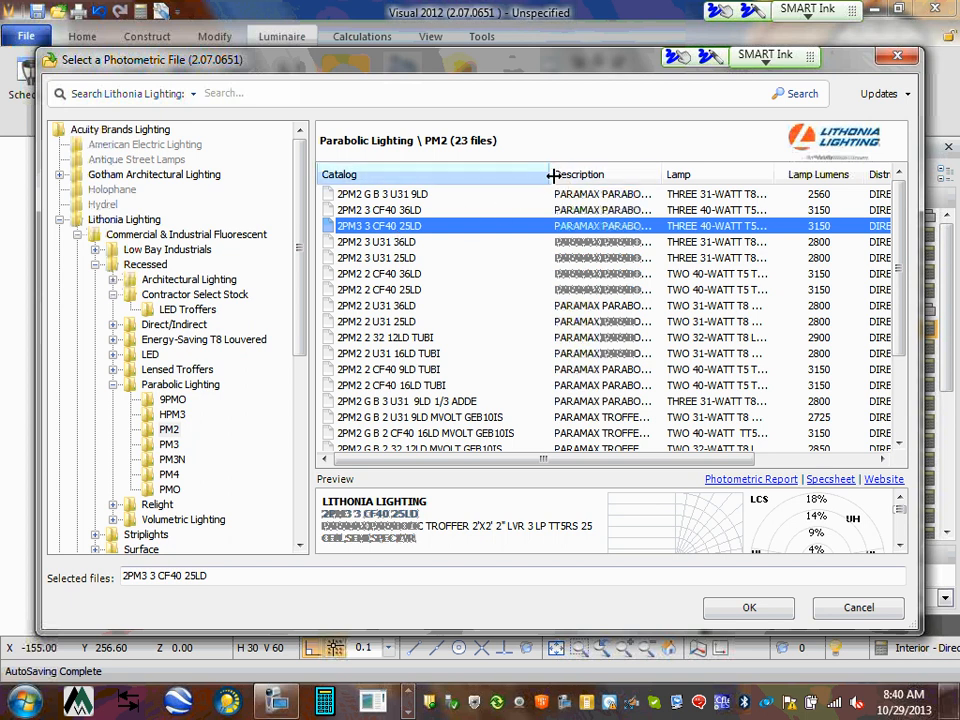
left_click_drag(551, 174, 524, 184)
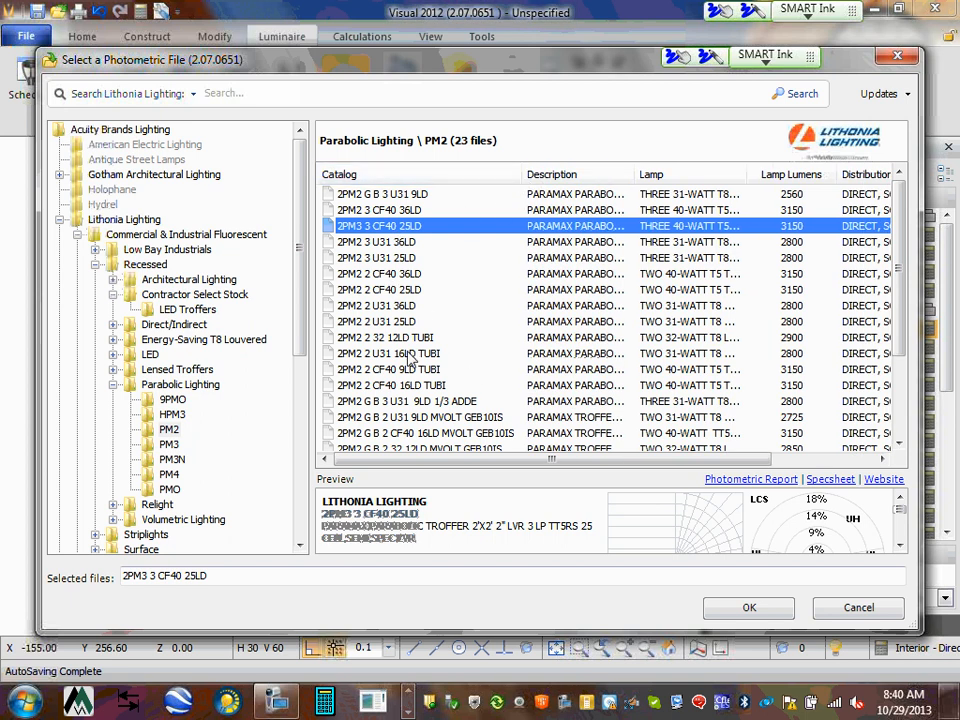
Add the 2PM2 G B 3 32 18LD MVOLT GEB10IS troffer to the luminaire schedule and accept the schedule.
scroll(412, 335, "down", 2)
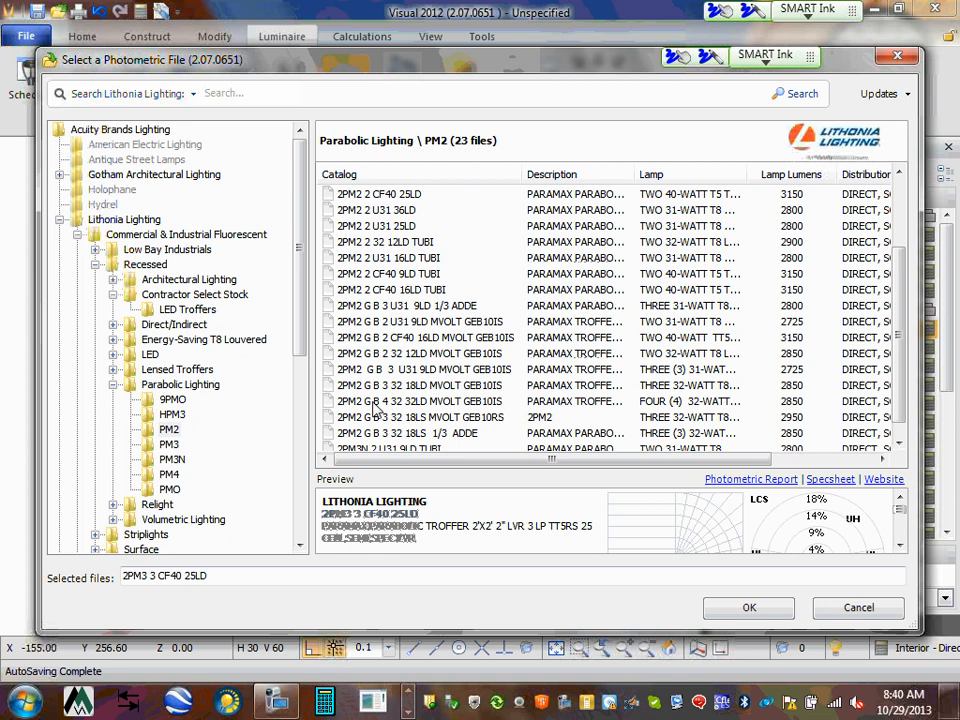
left_click(378, 390)
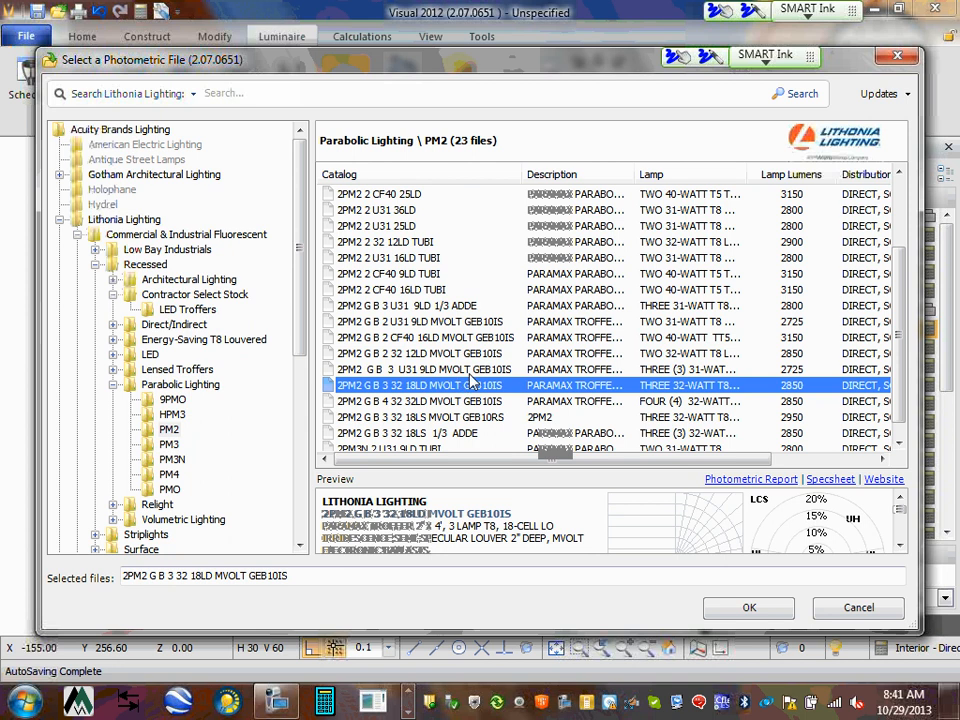
left_click_drag(640, 177, 798, 189)
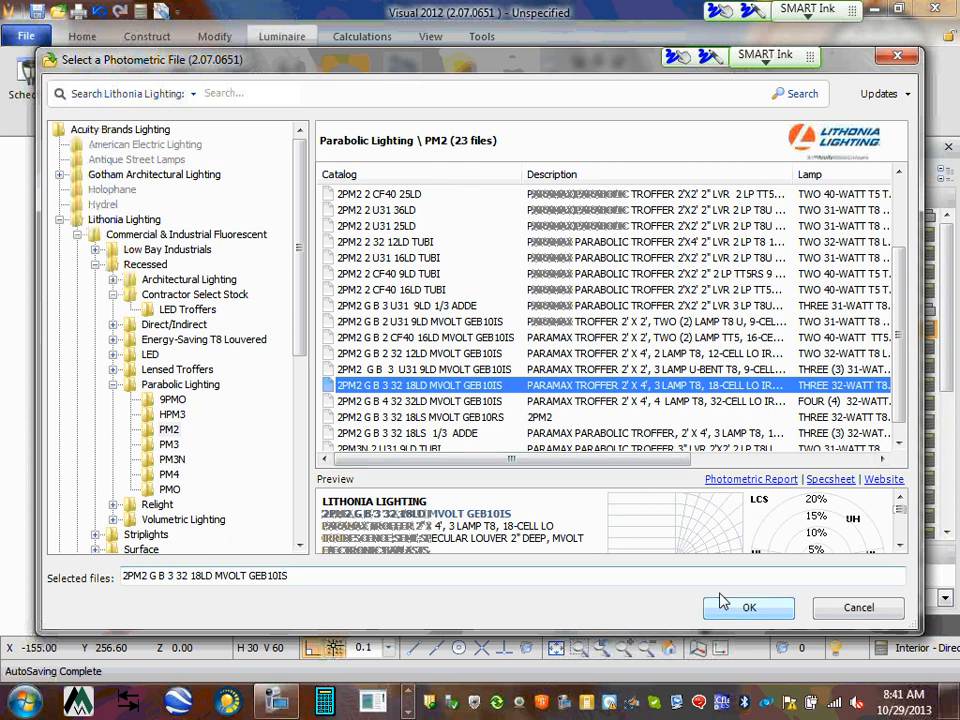
left_click(750, 608)
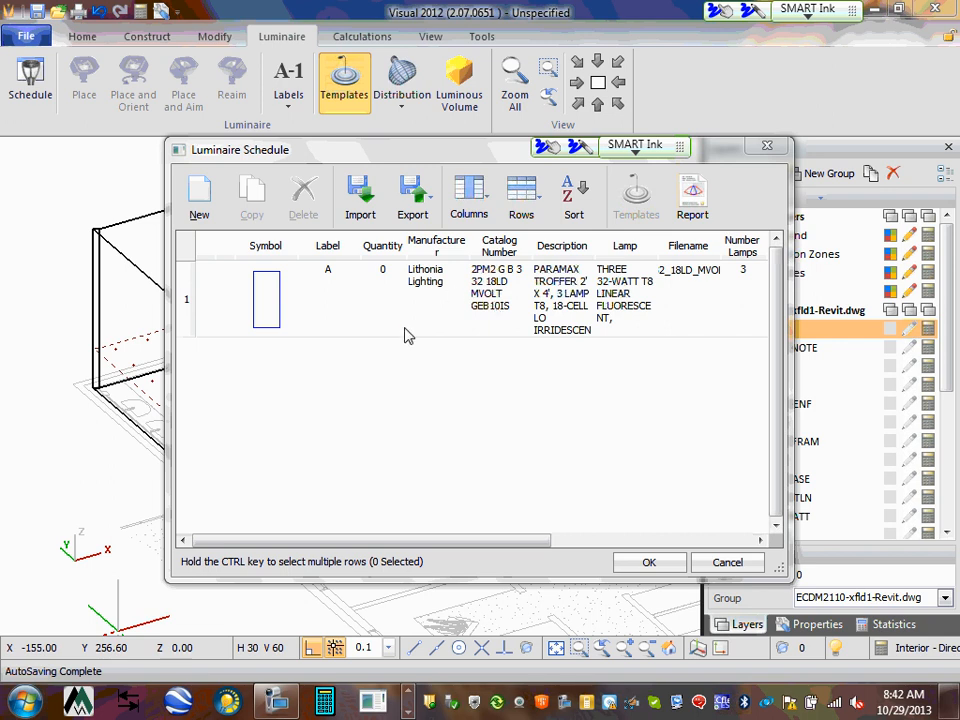
left_click(648, 563)
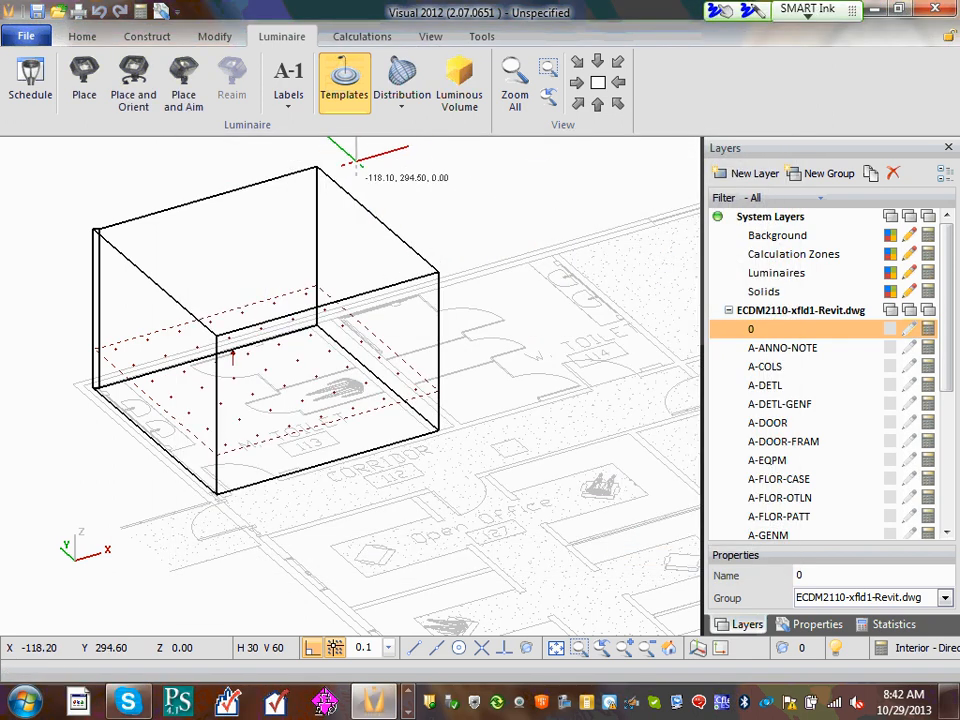
Place one type A luminaire in plan view inside M. Toilet 113, at about X -138, Y 274, with mounting height 10.
left_click(90, 80)
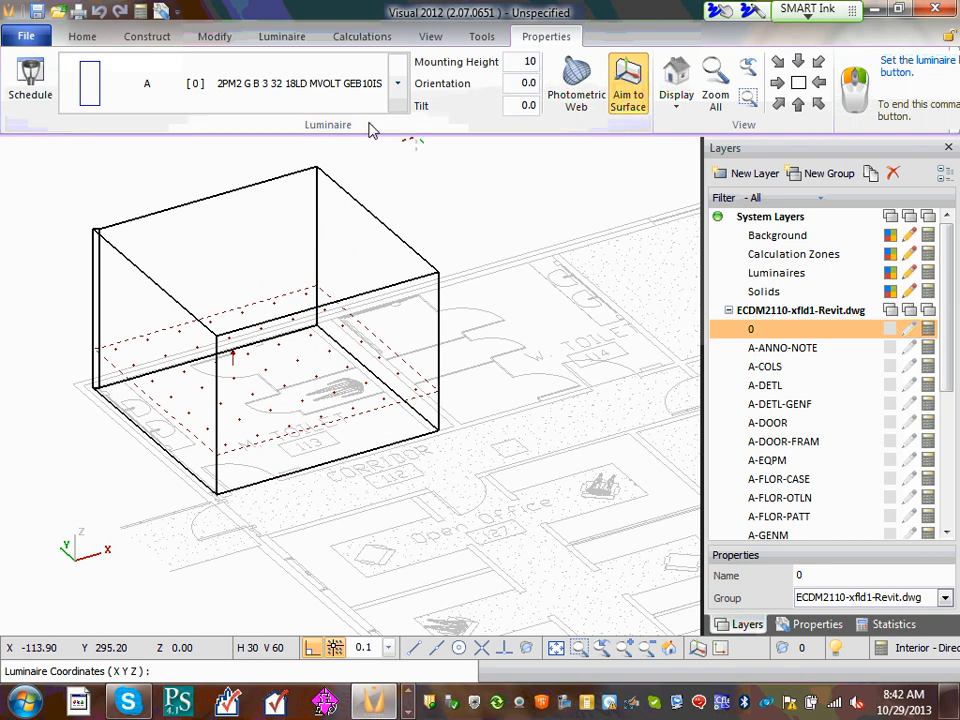
left_click(798, 84)
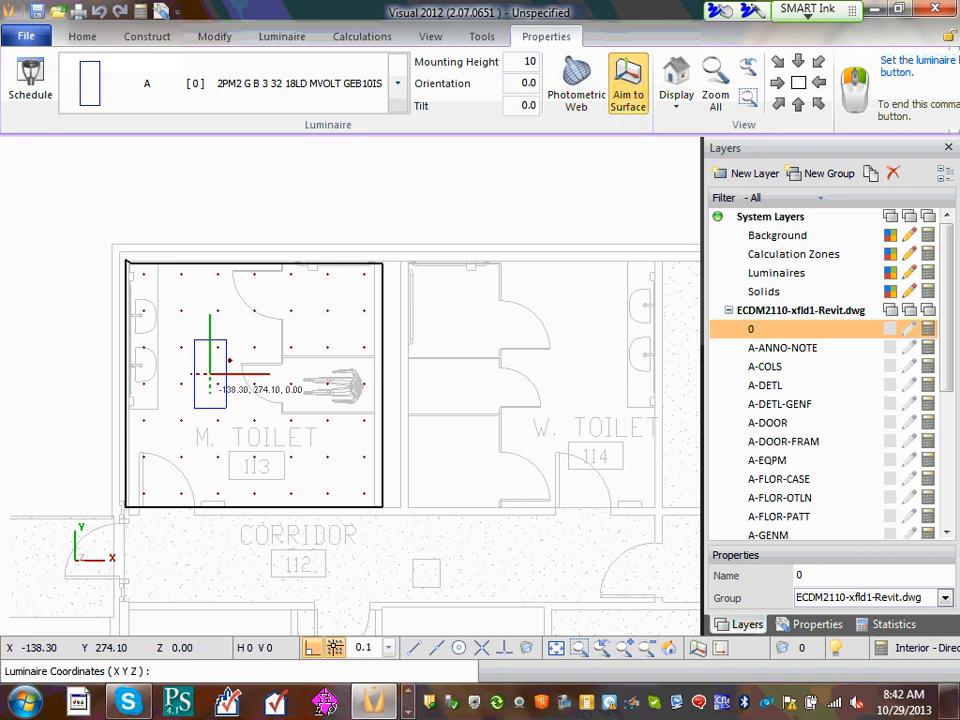
left_click(533, 62)
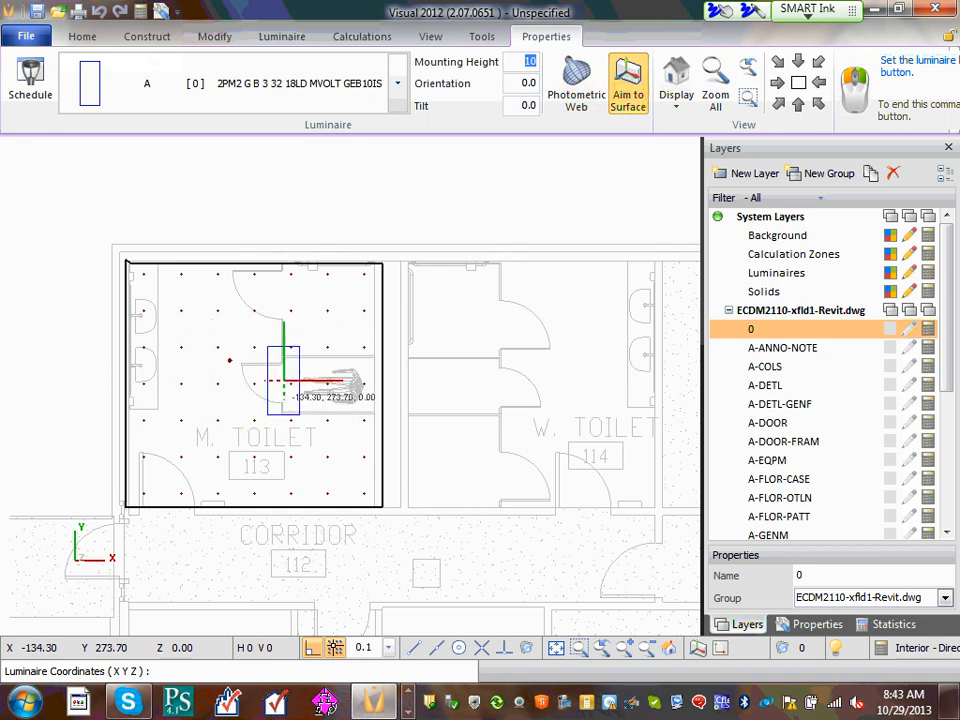
left_click(216, 366)
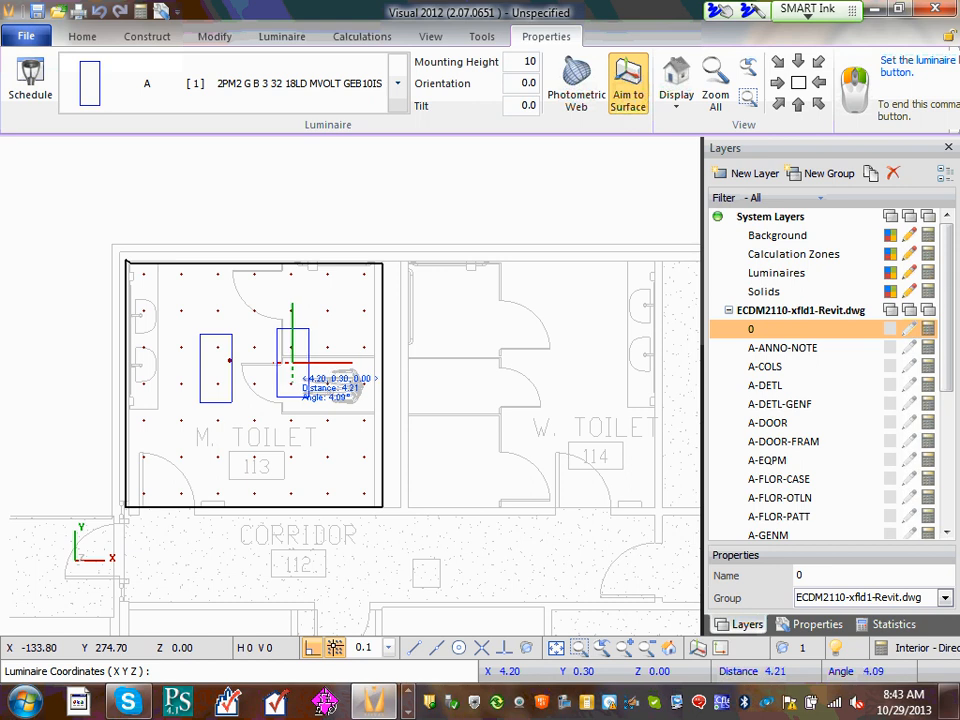
key("Escape")
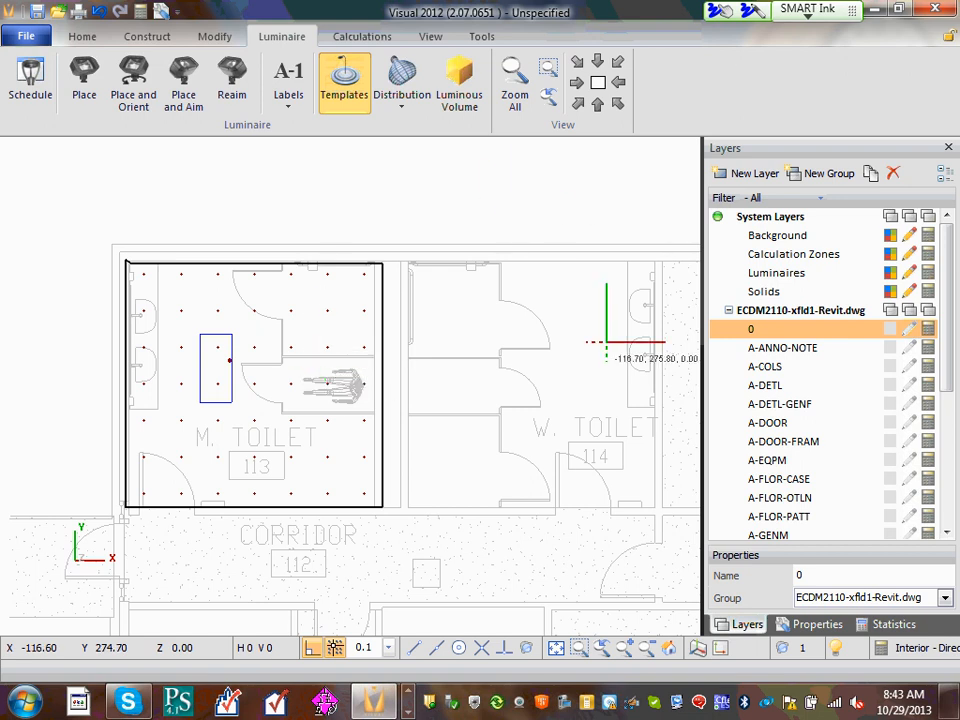
Switch to the Visual Lighting setup PDF in Adobe Reader, circle IES, and tick the place fixtures, fixture schedule and perform calculation items.
left_click(366, 38)
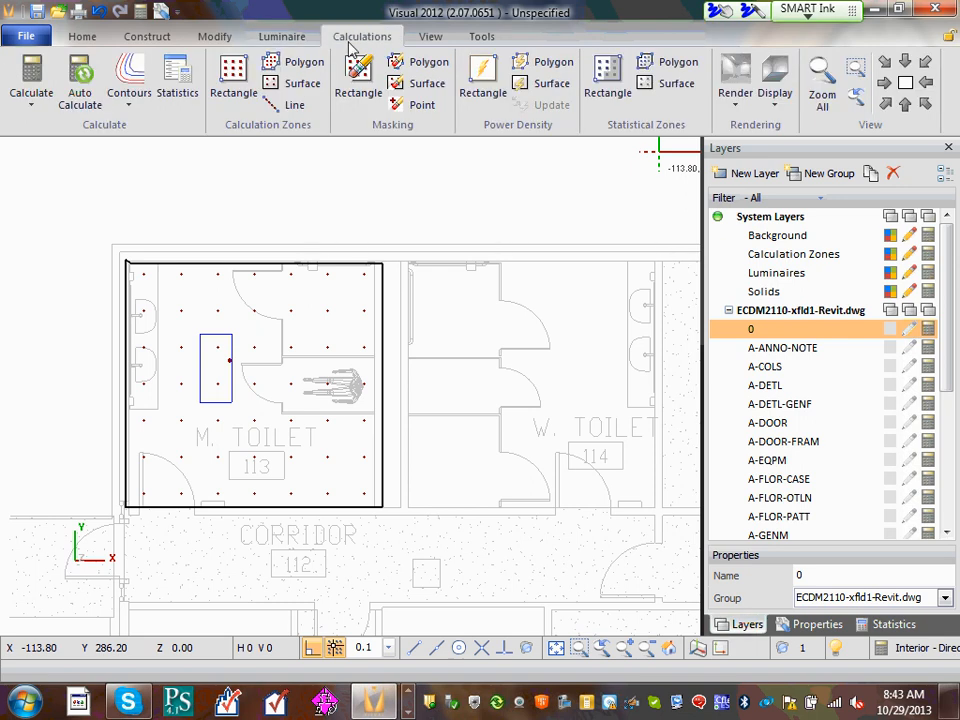
left_click(407, 712)
left_click(407, 712)
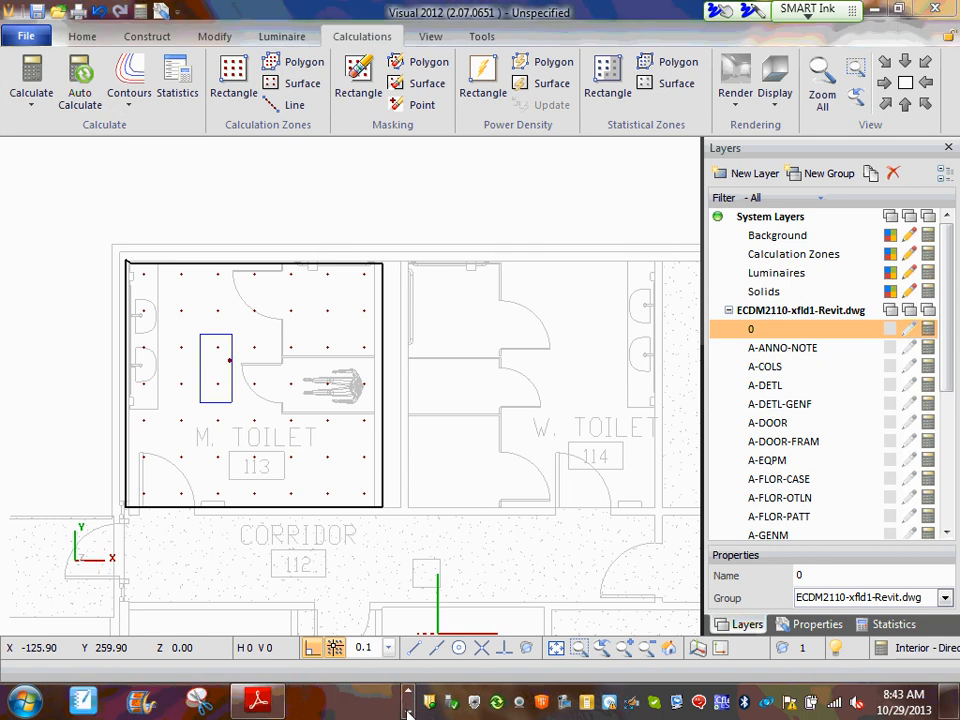
left_click(262, 699)
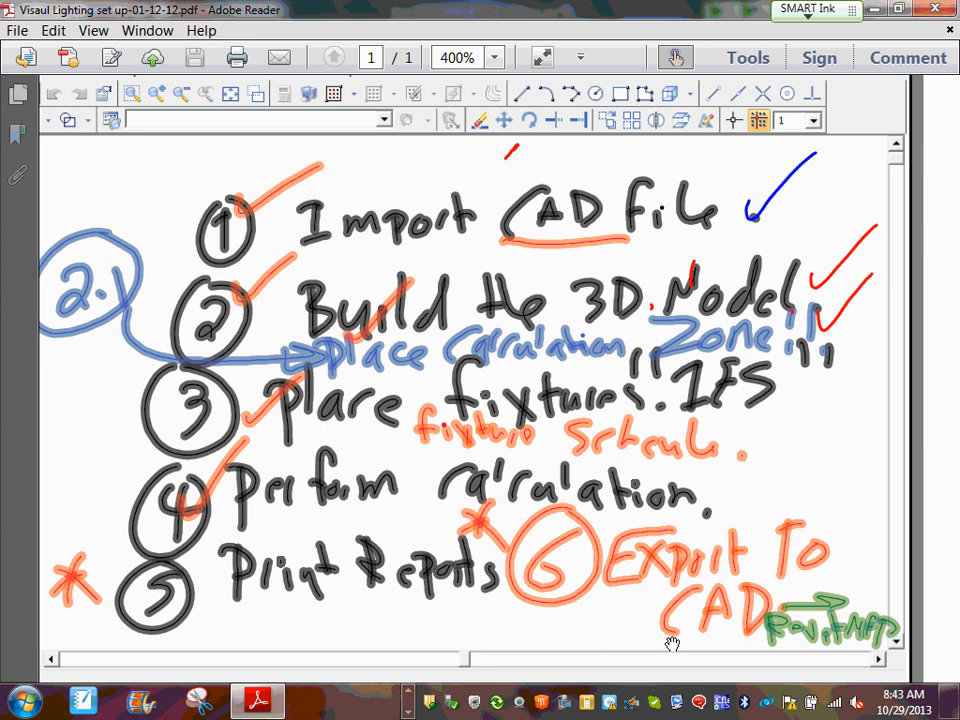
left_click_drag(791, 377, 846, 350)
left_click_drag(760, 345, 775, 352)
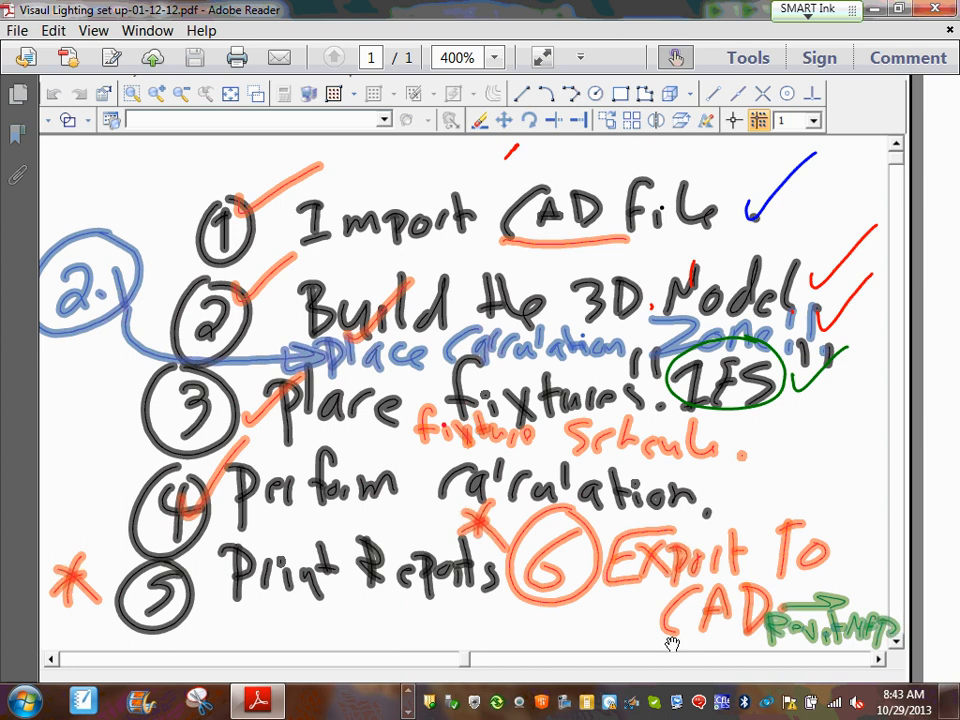
left_click_drag(736, 424, 798, 402)
left_click_drag(731, 488, 795, 447)
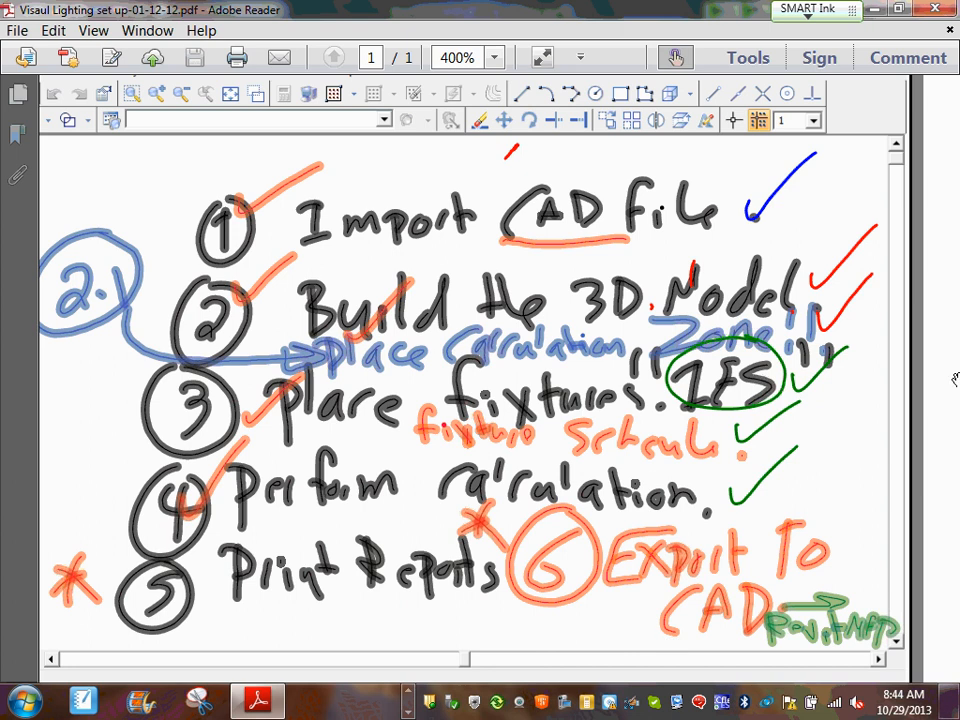
Close the PDF to return to Visual, and calculate the light levels for the M. Toilet 113 calculation zone.
left_click(939, 12)
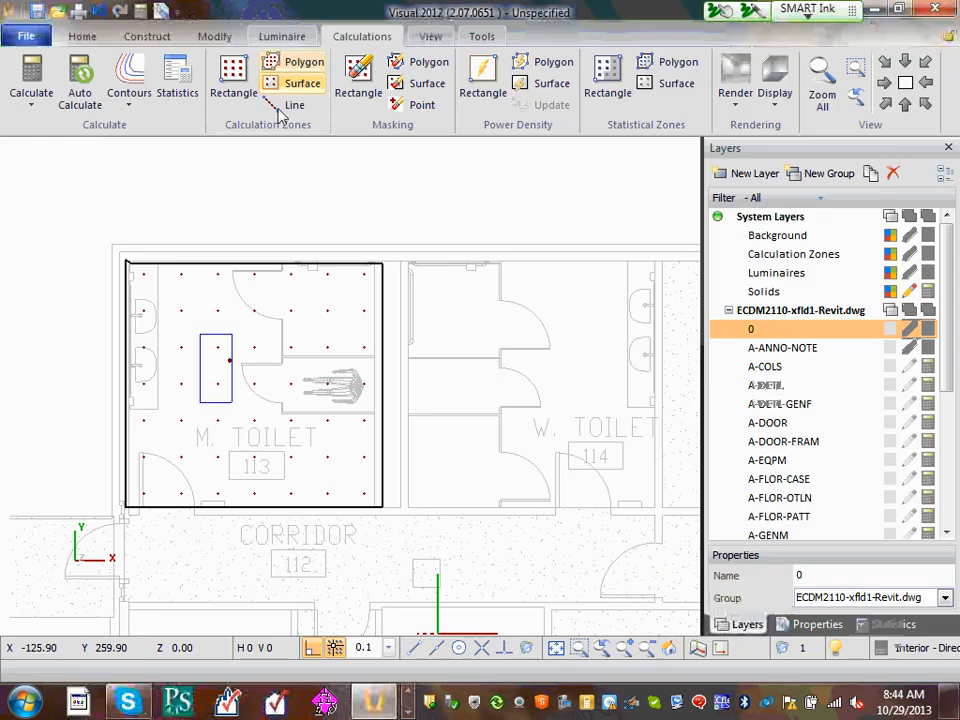
left_click(37, 80)
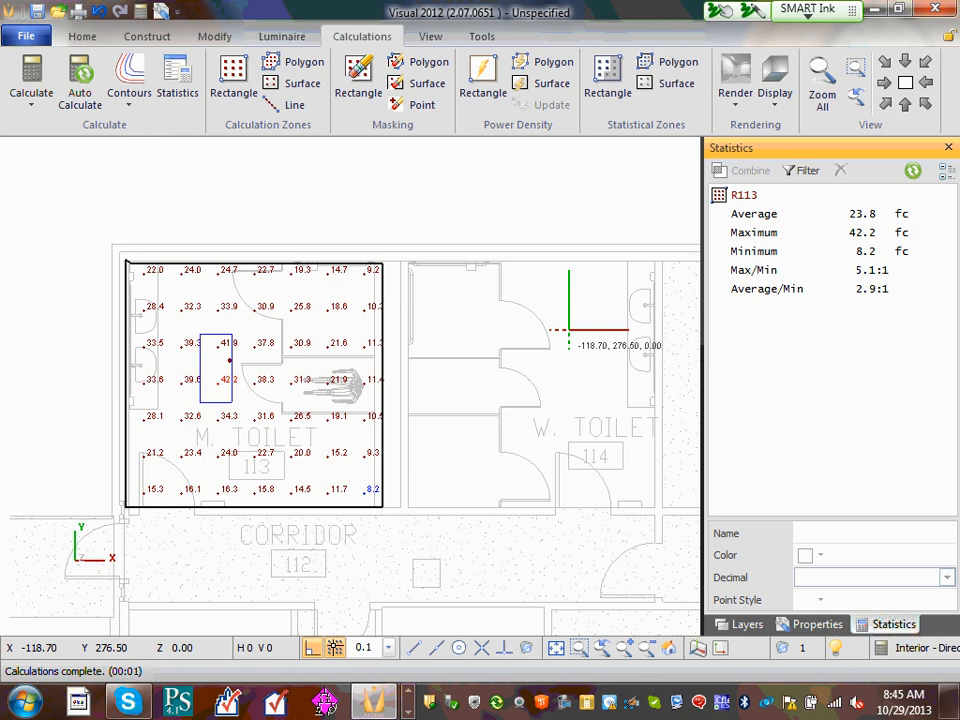
Open the luminaire schedule and select the number of lamps of the type A troffer.
left_click(281, 40)
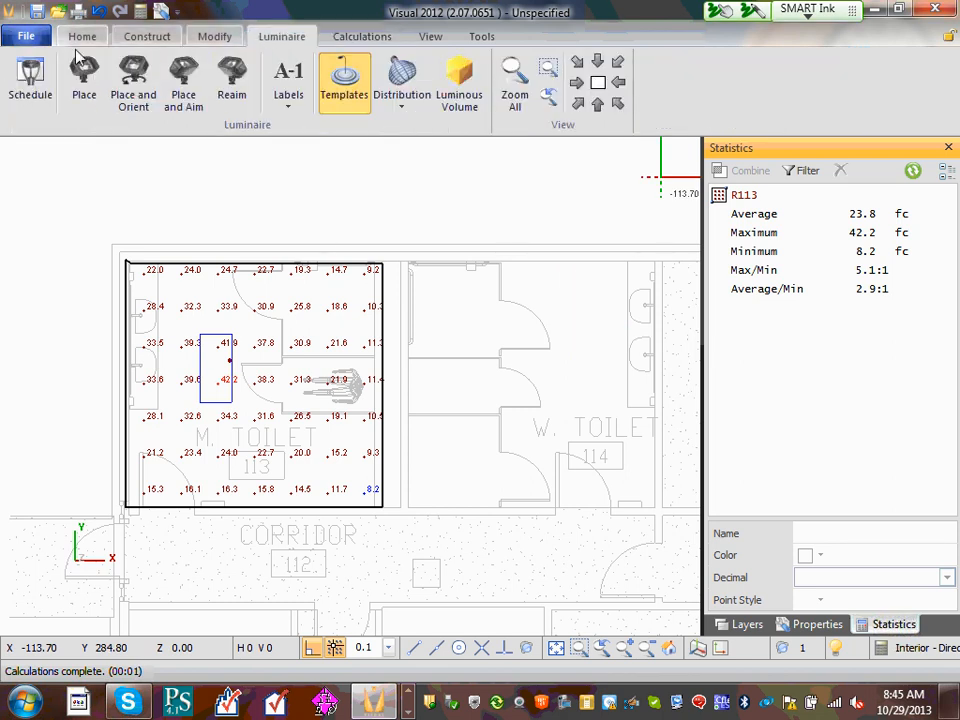
left_click(28, 90)
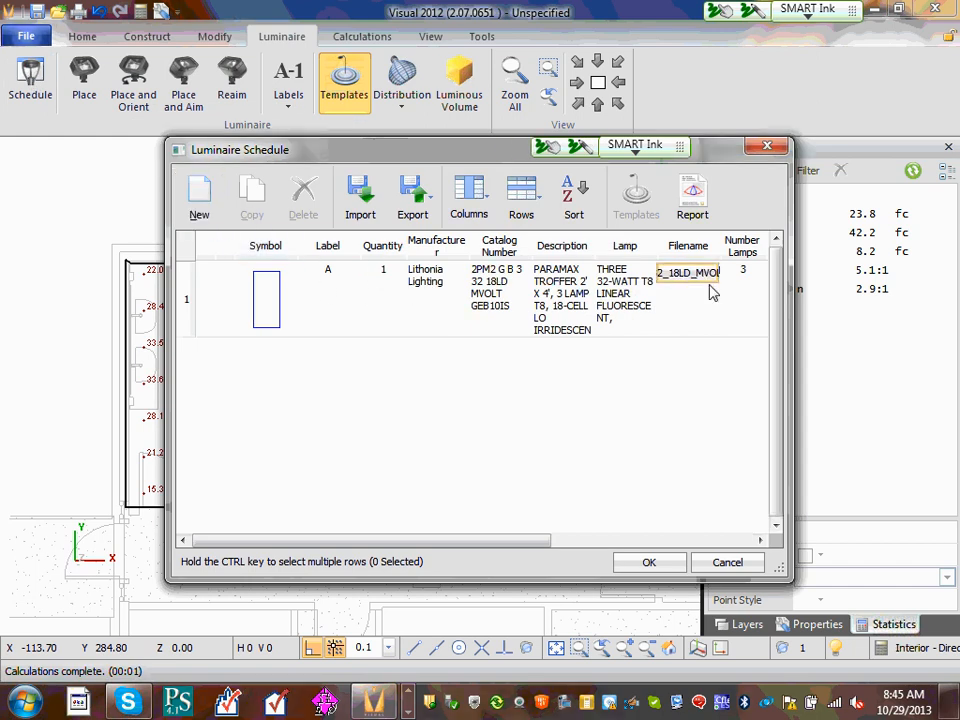
left_click(743, 270)
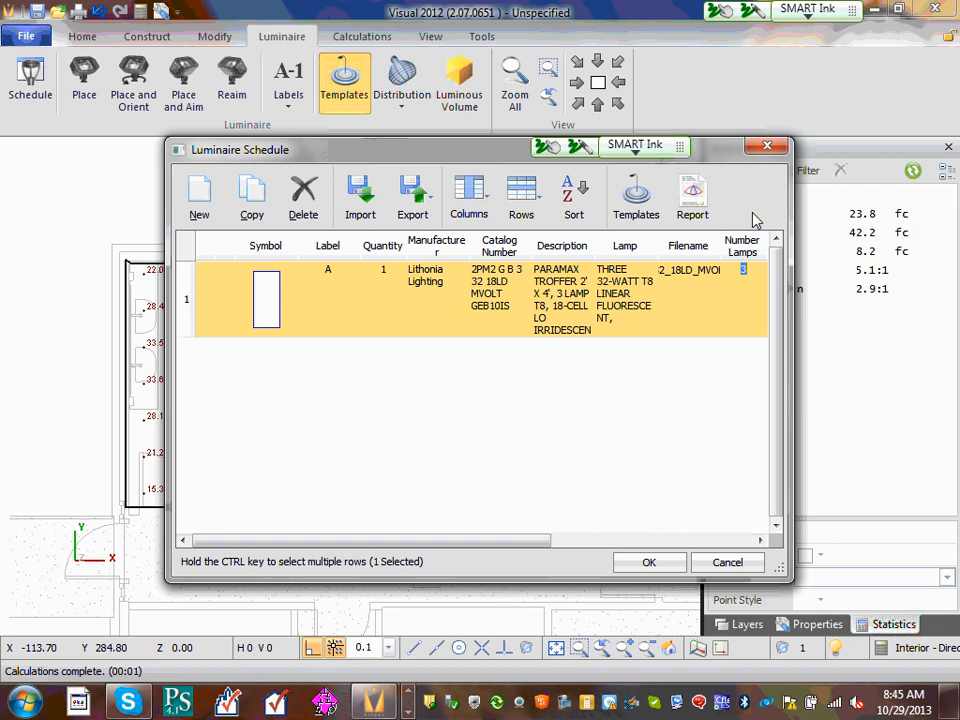
Add the 2PM2 G B 2 U31 9LD MVOLT GEB10IS troffer to the luminaire schedule and check its symbol in the luminaire editor.
left_click(200, 198)
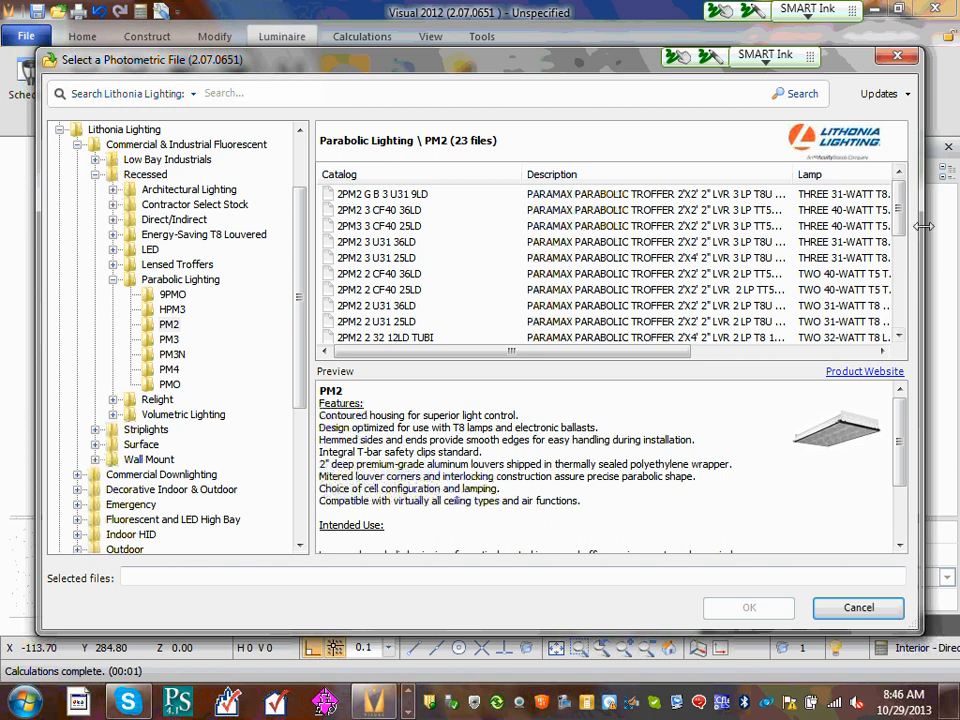
left_click_drag(896, 213, 893, 265)
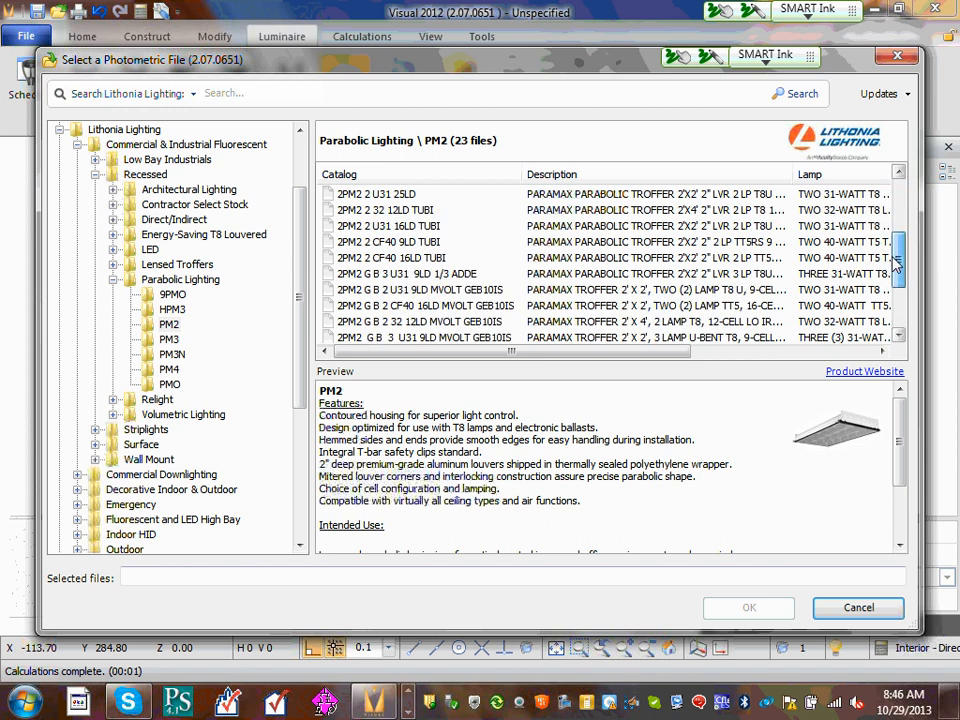
left_click(731, 258)
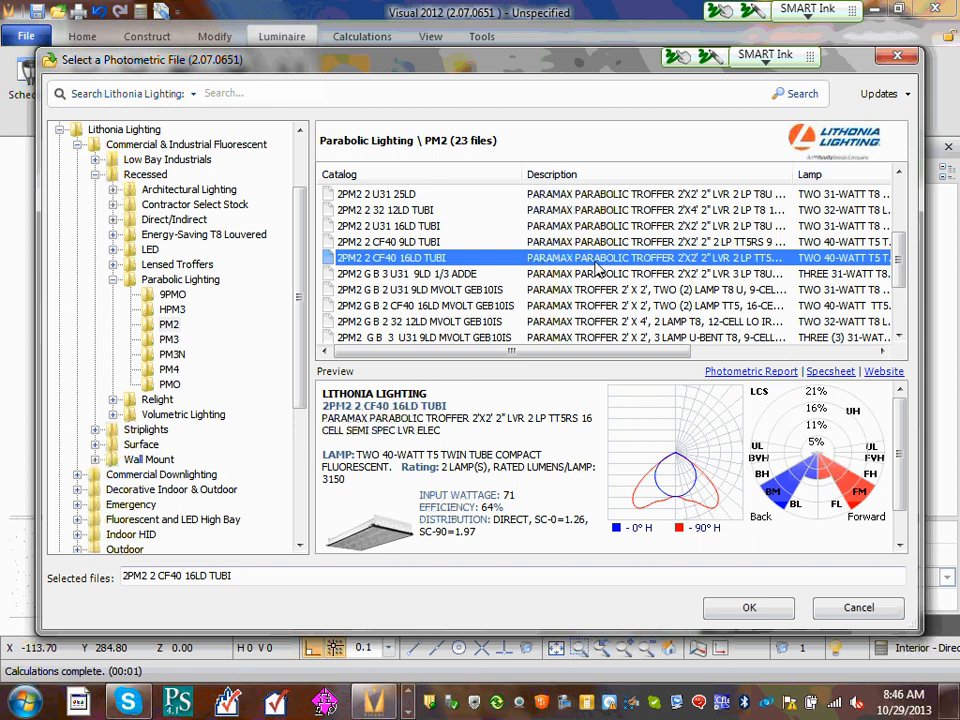
left_click(390, 290)
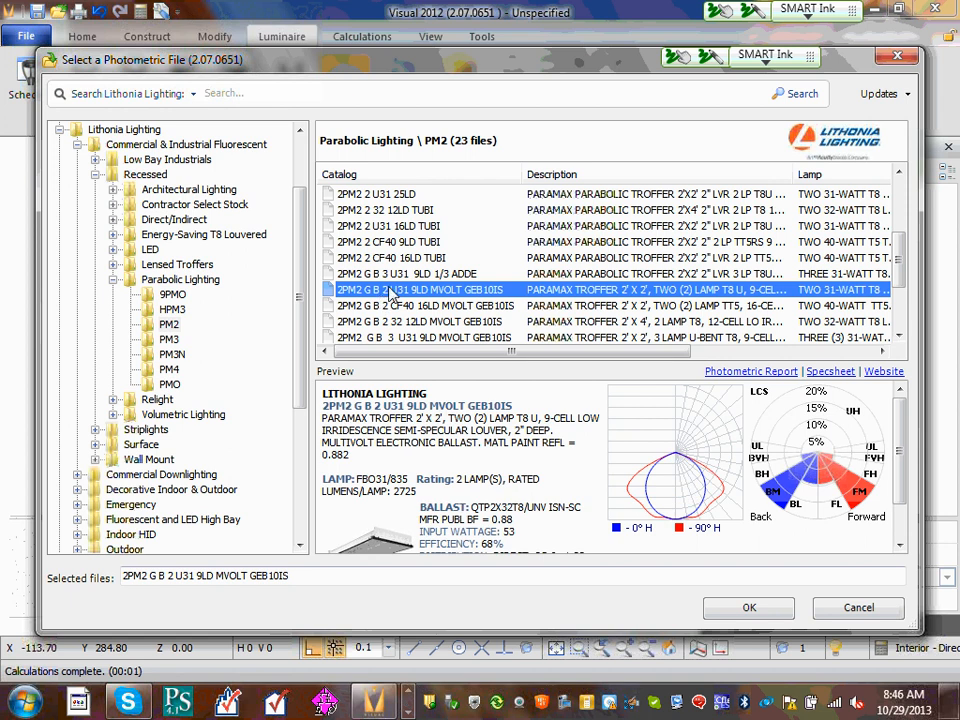
left_click(393, 274)
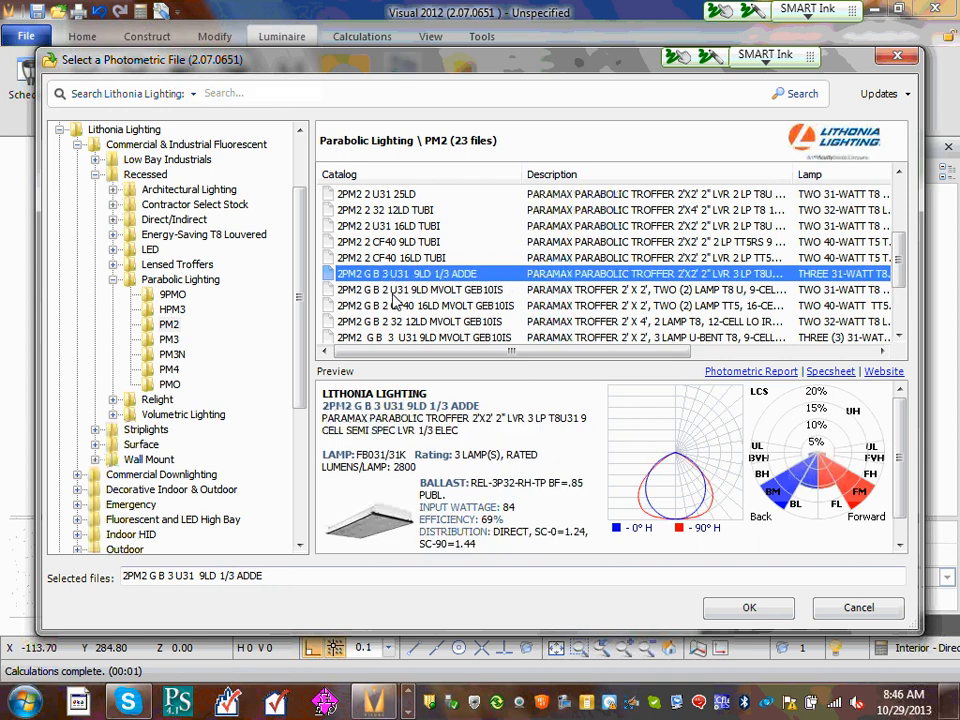
left_click(393, 292)
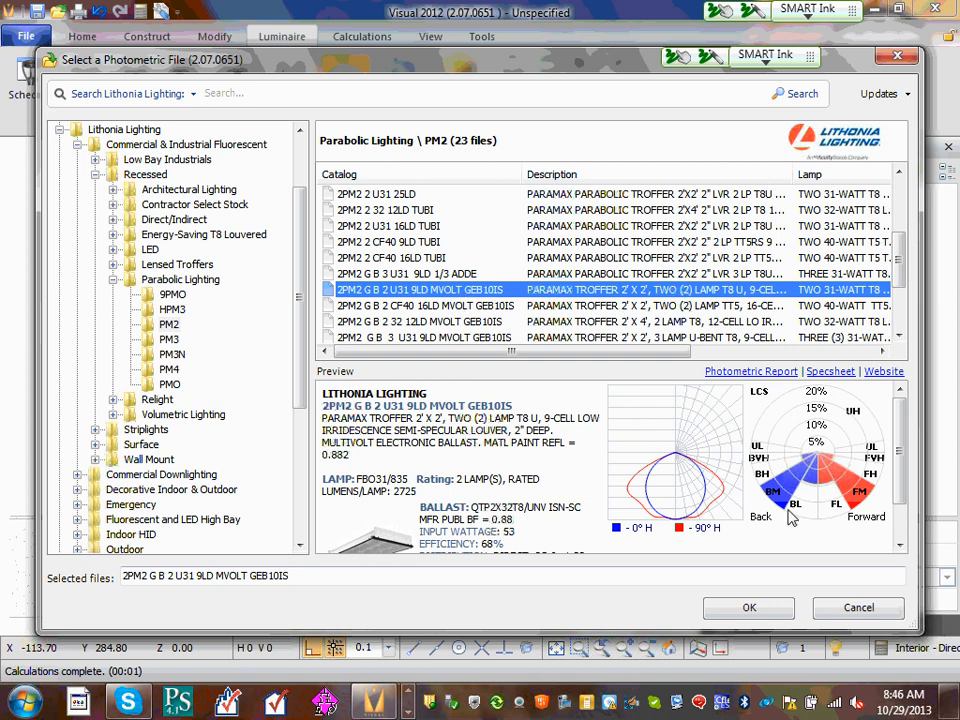
left_click(749, 607)
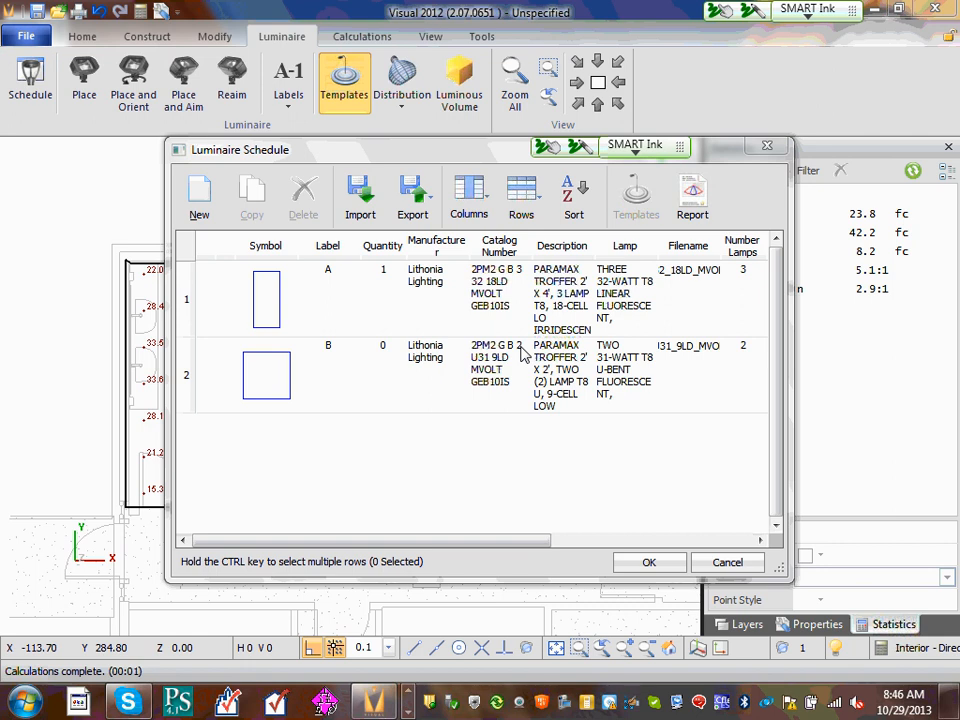
left_click(266, 377)
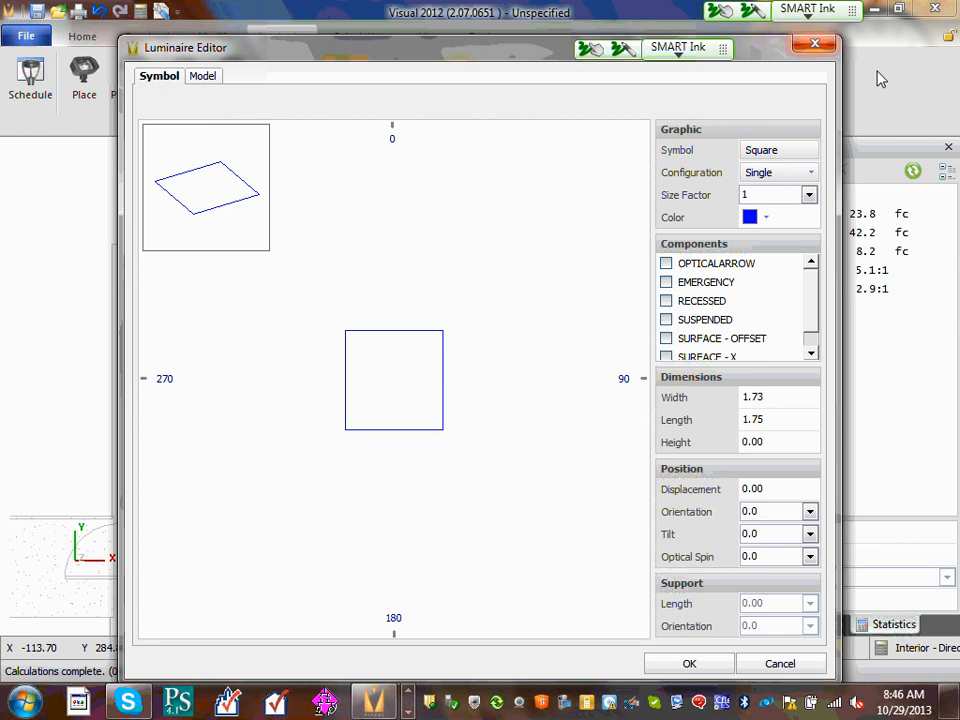
left_click(814, 43)
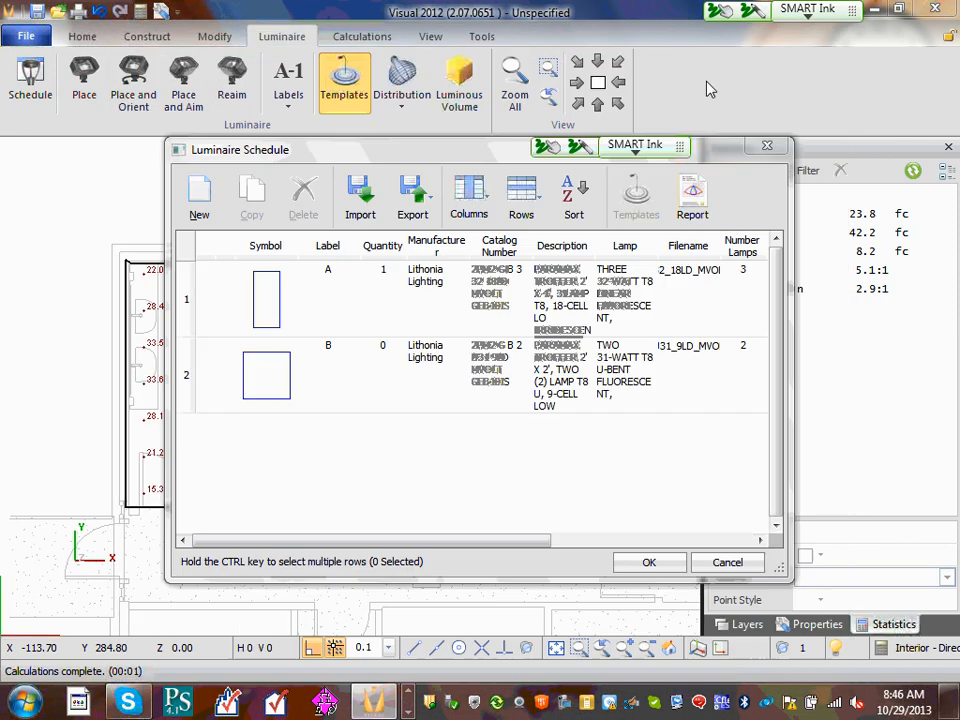
Add the 2PM2 G B 2 32 12LD MVOLT GEB10IS two-lamp 2' x 4' troffer to the luminaire schedule.
left_click(200, 195)
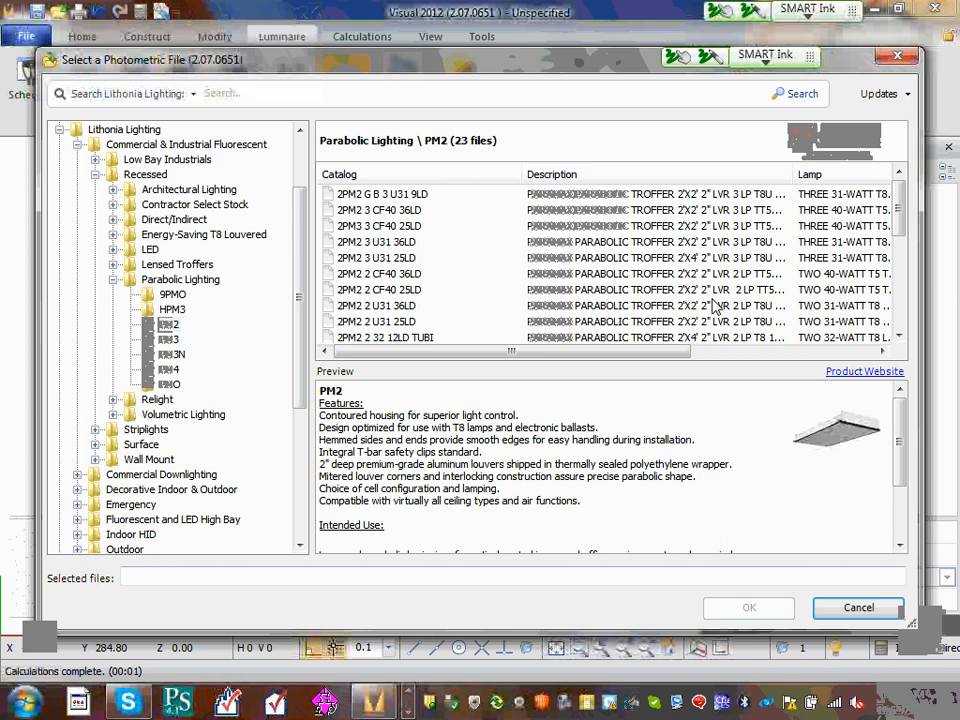
left_click(697, 341)
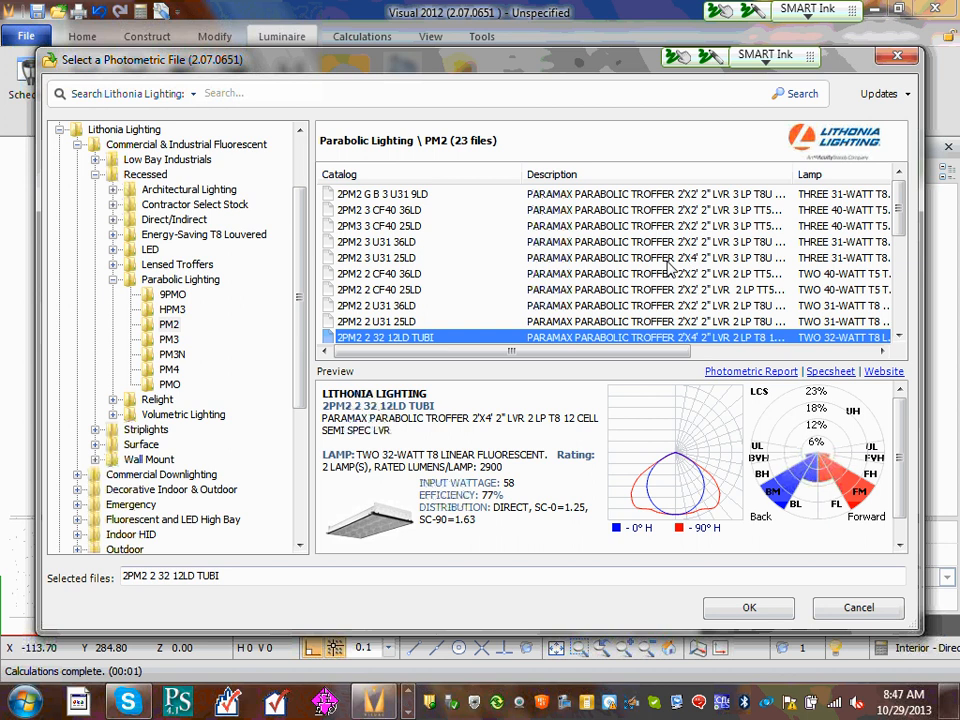
scroll(635, 272, "down", 3)
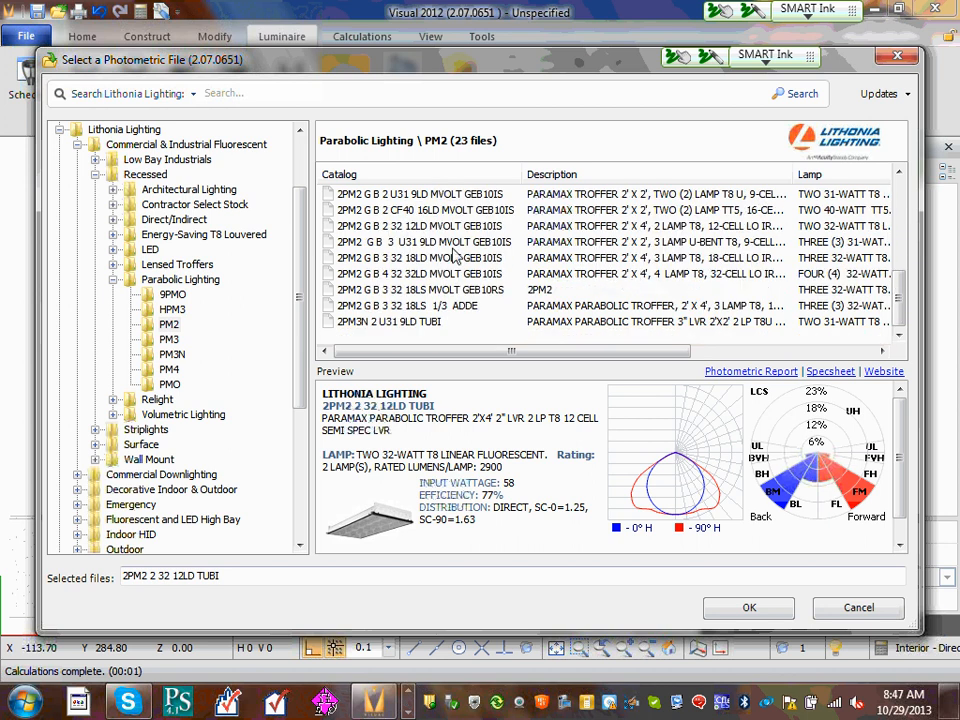
left_click(431, 229)
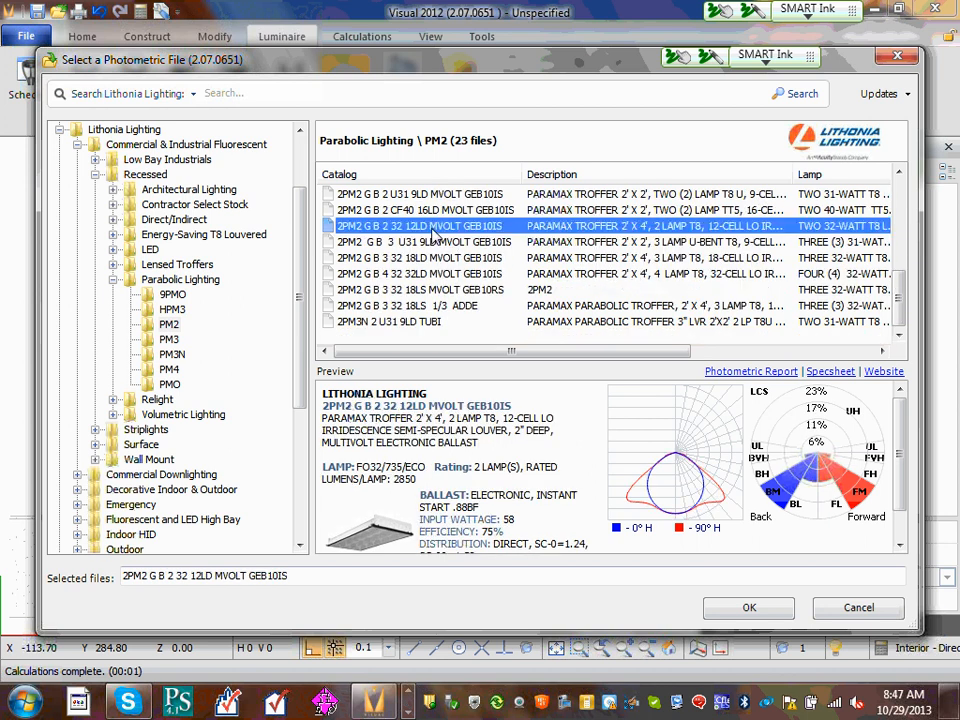
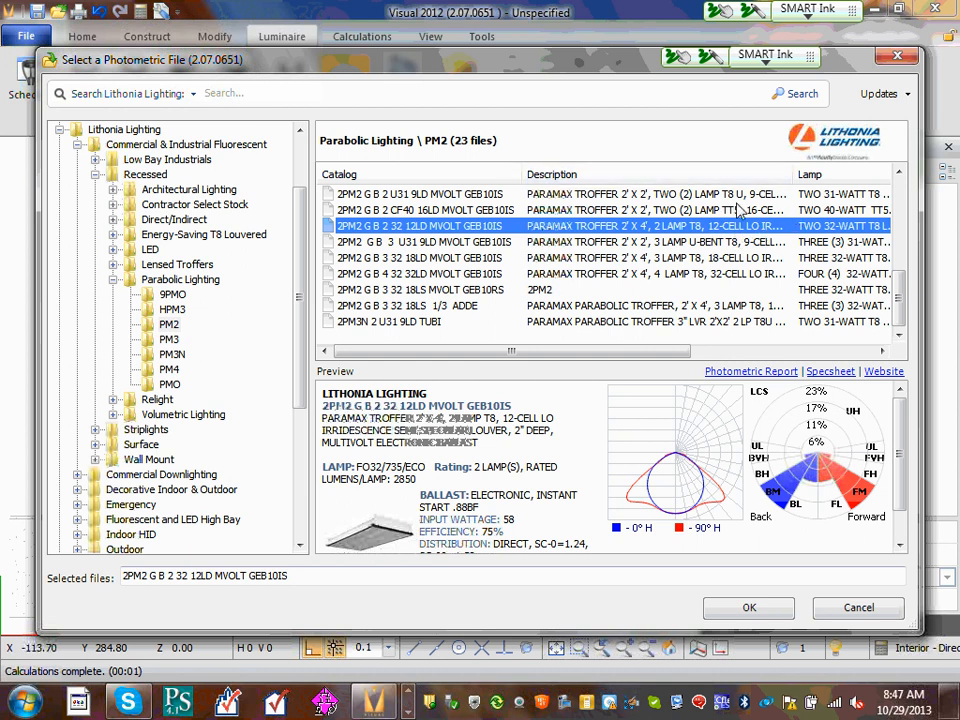
left_click(766, 612)
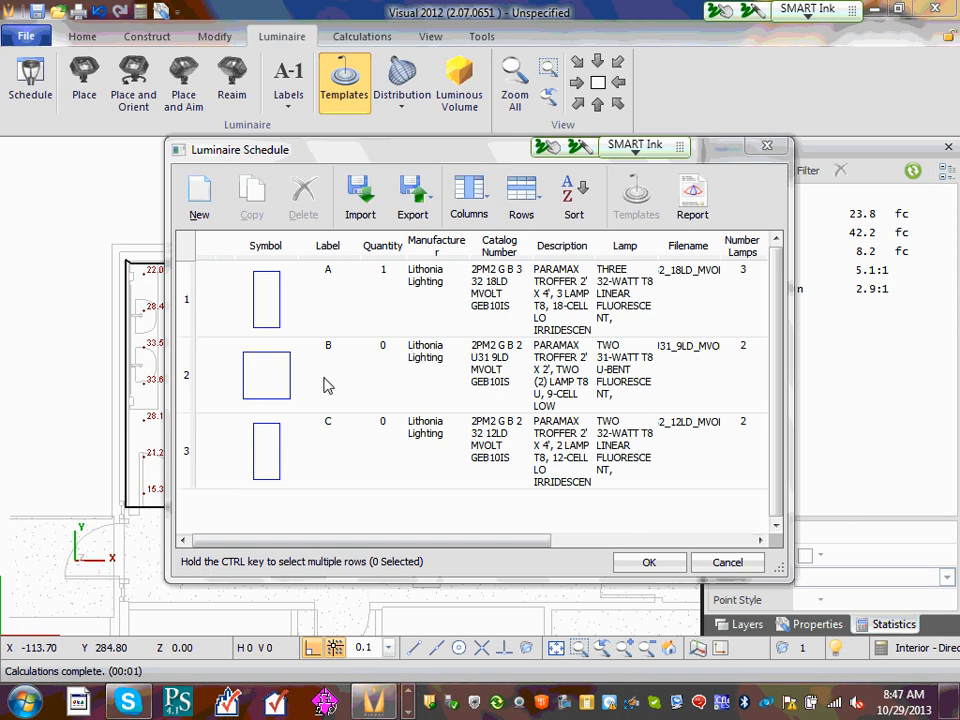
Delete the 2' x 2' type B troffer from the luminaire schedule.
left_click(231, 377)
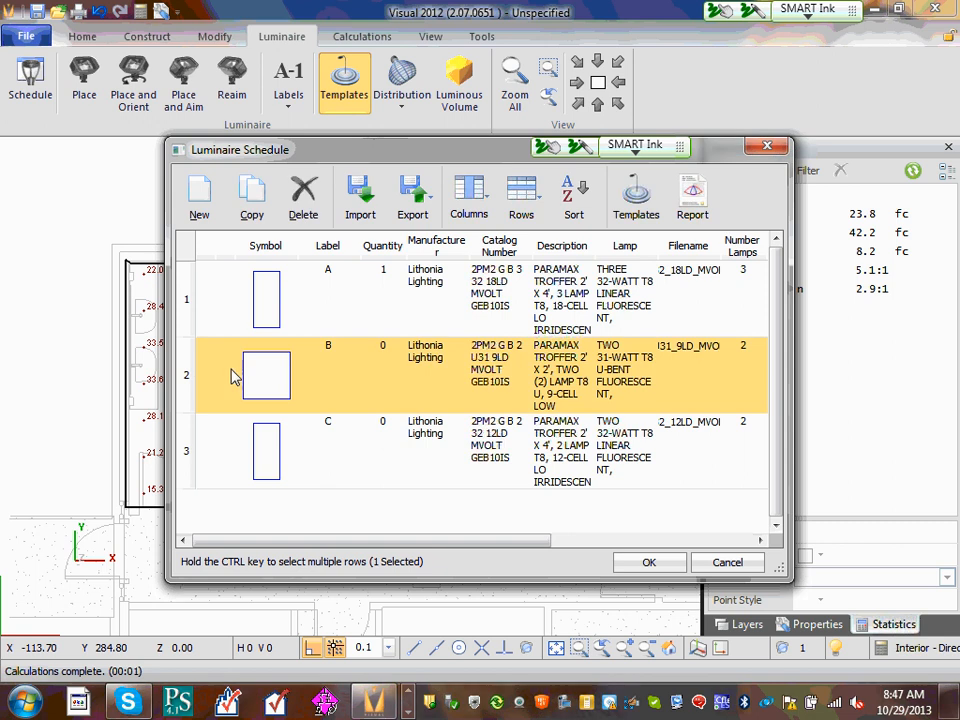
left_click(306, 204)
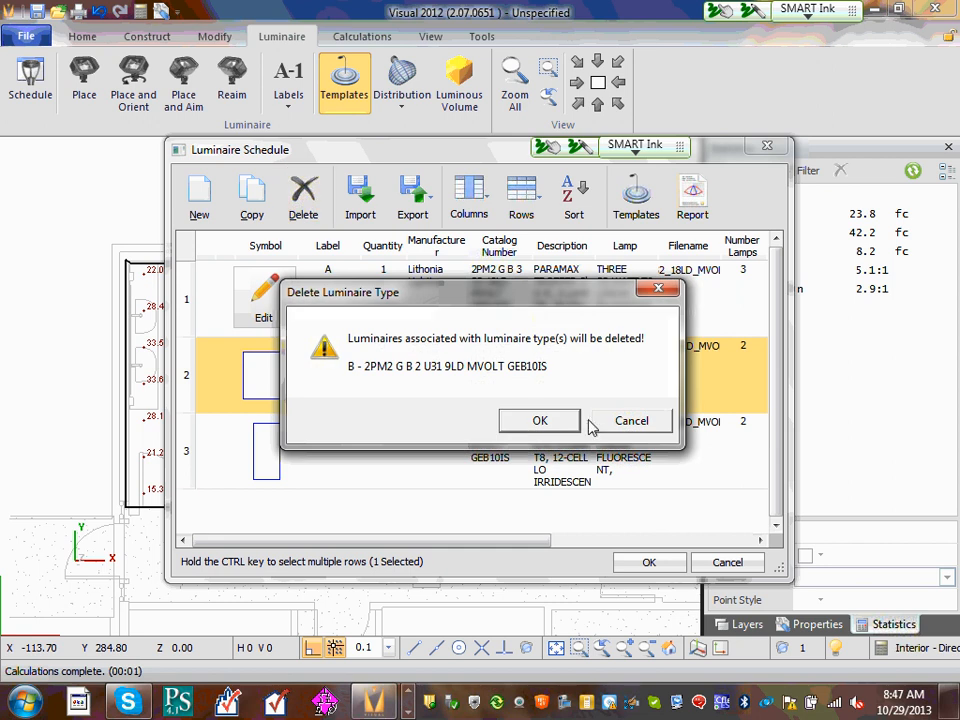
left_click(538, 419)
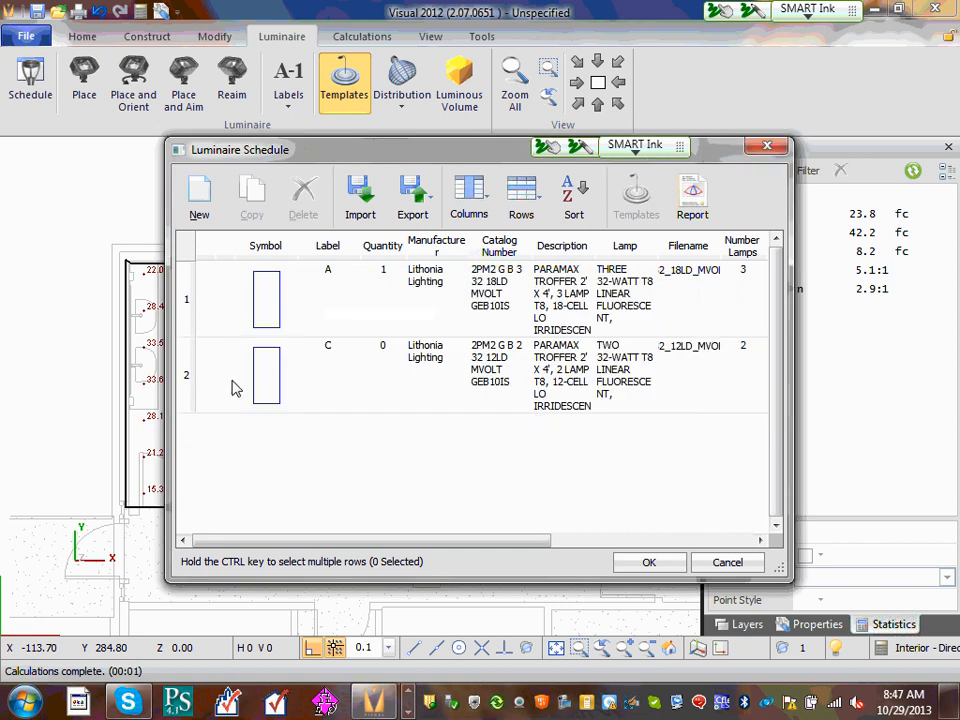
Relabel the 2PM2 G B 2 32 12LD MVOLT GEB10IS troffer as B and accept the luminaire schedule.
left_click(329, 349)
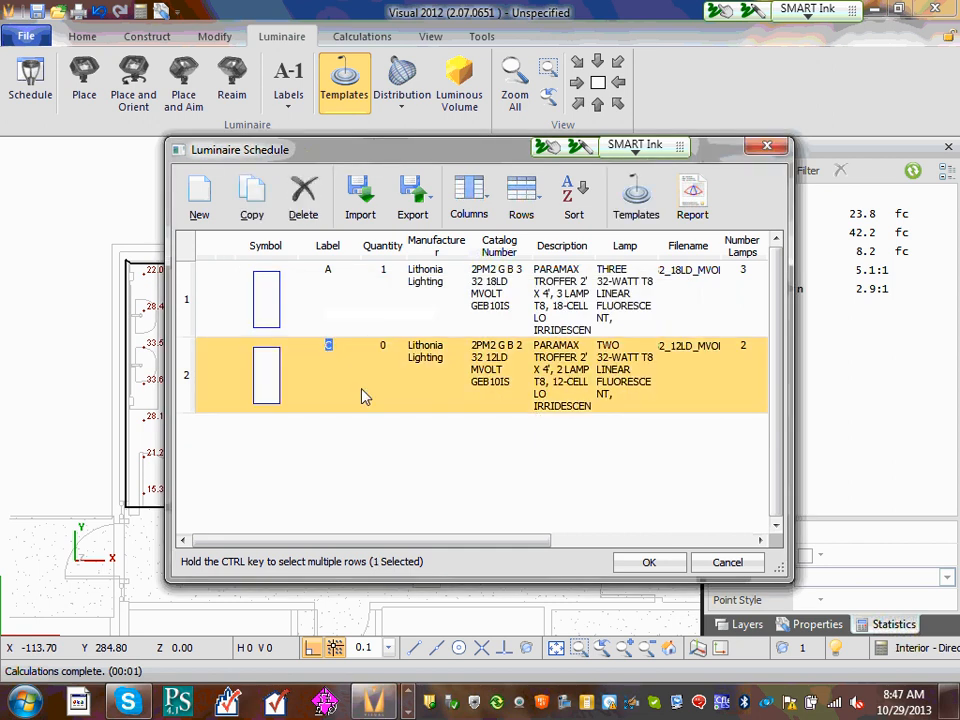
type("B")
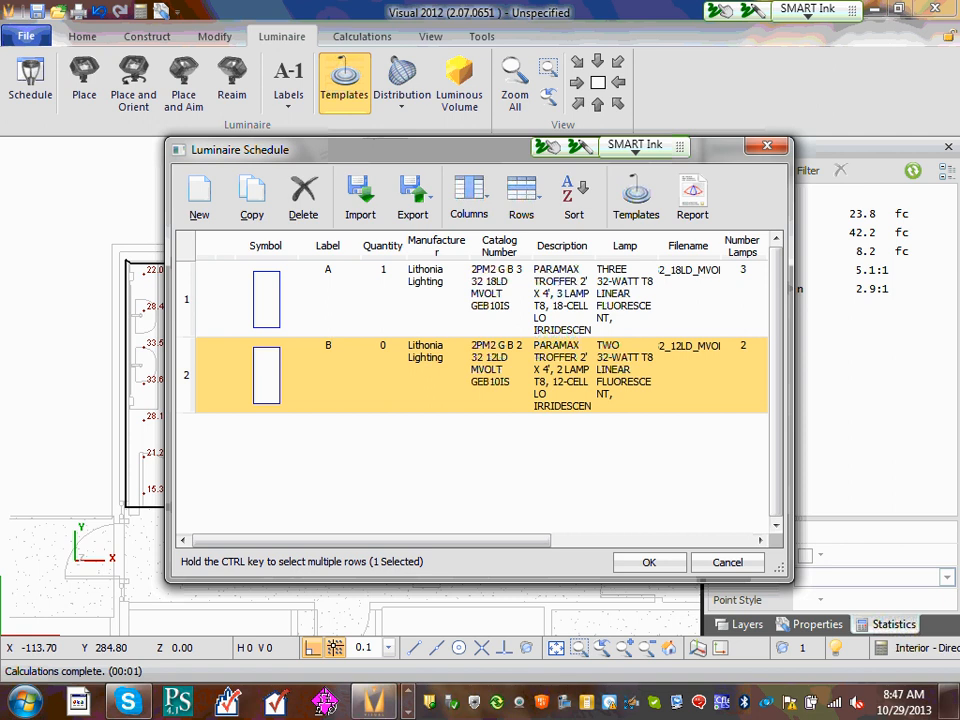
left_click(291, 484)
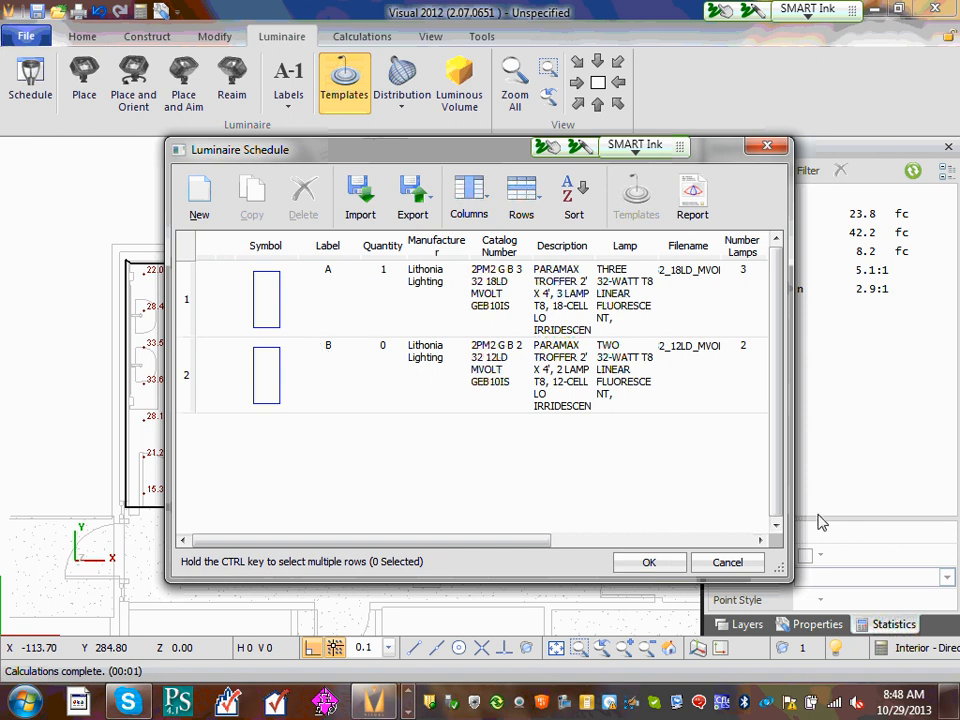
left_click(650, 563)
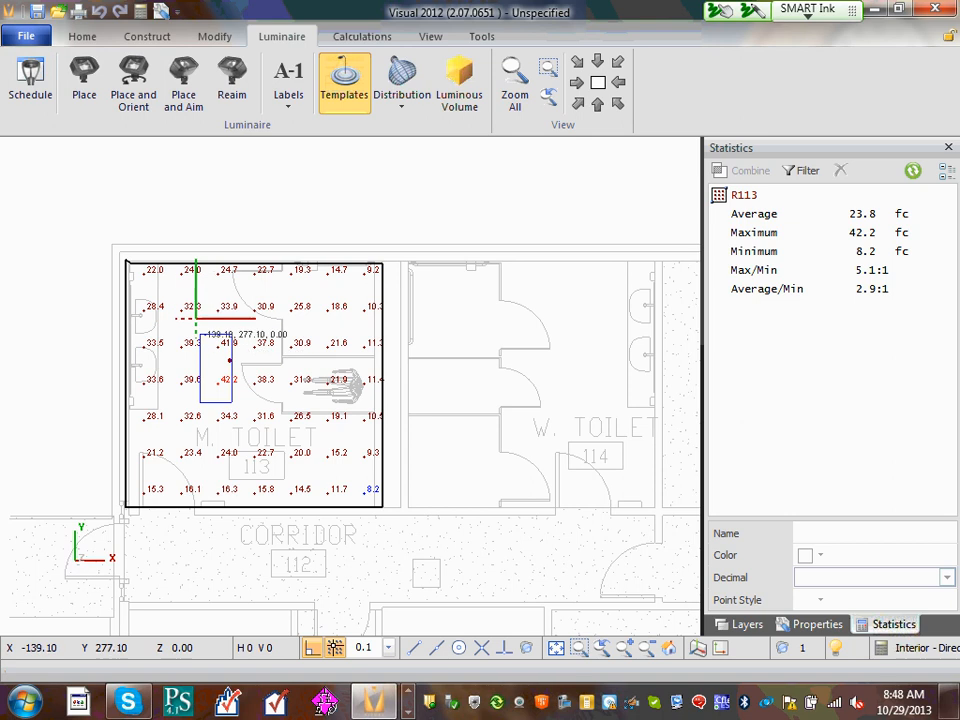
middle_click_drag(188, 318, 497, 154, "shift")
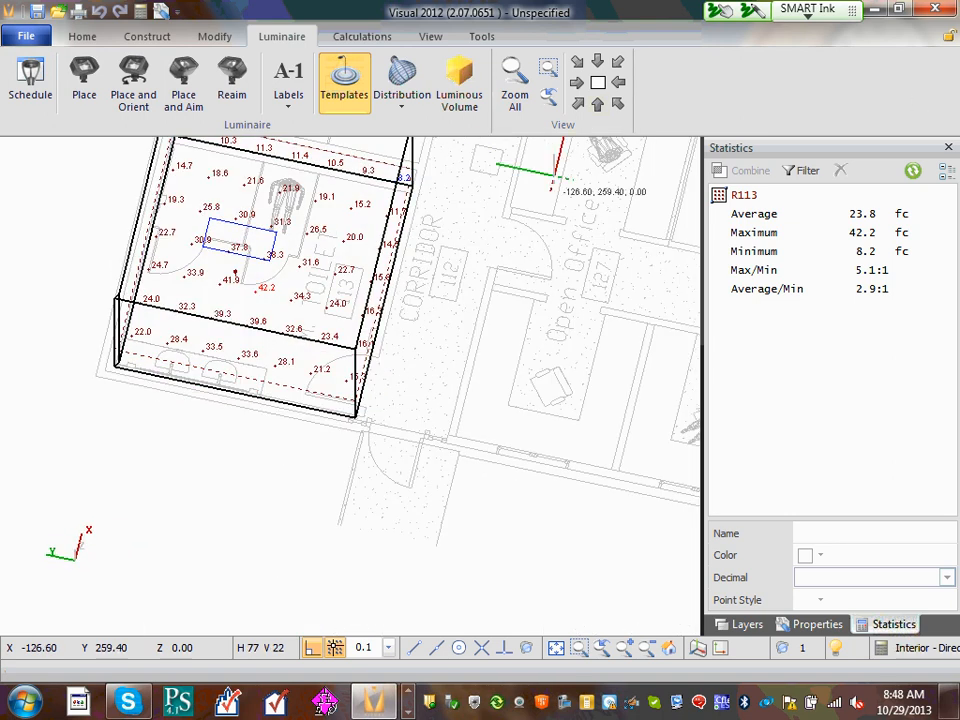
left_click(597, 82)
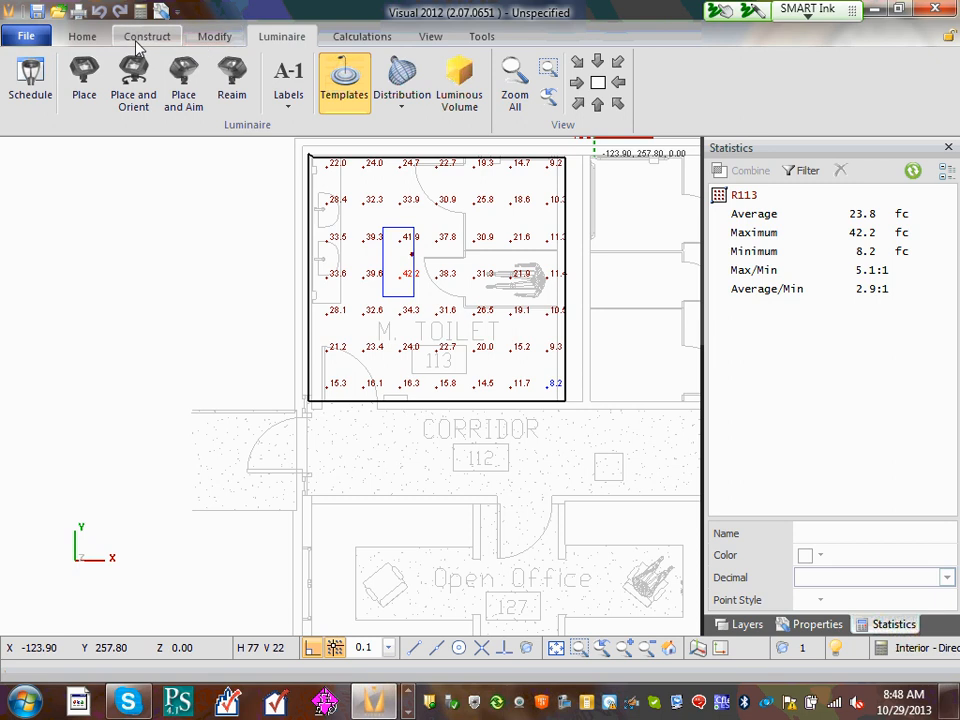
left_click(434, 38)
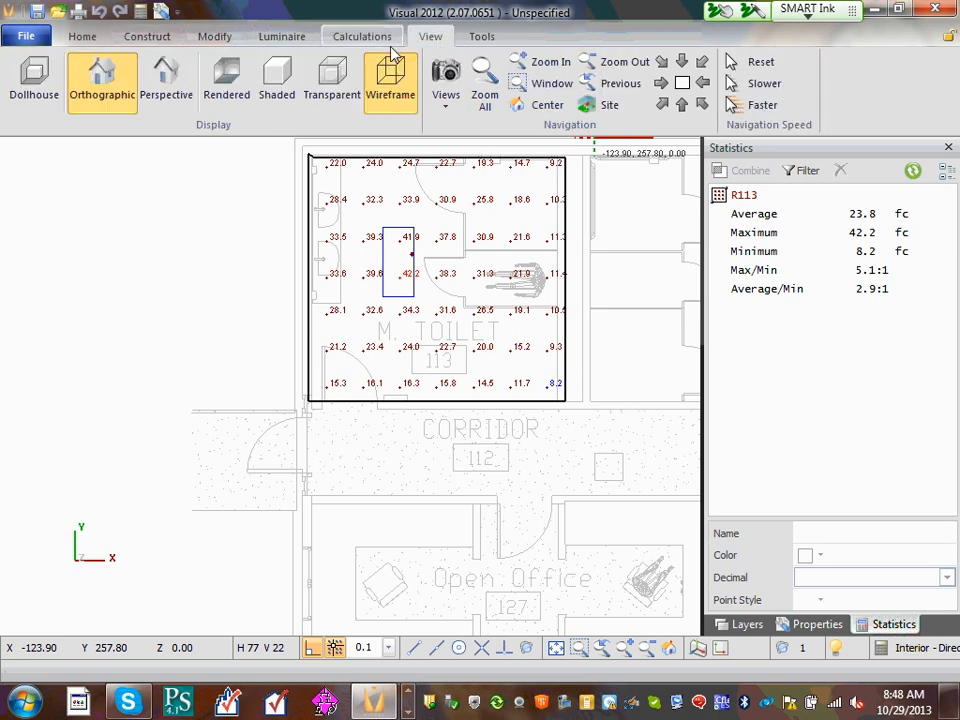
left_click(363, 39)
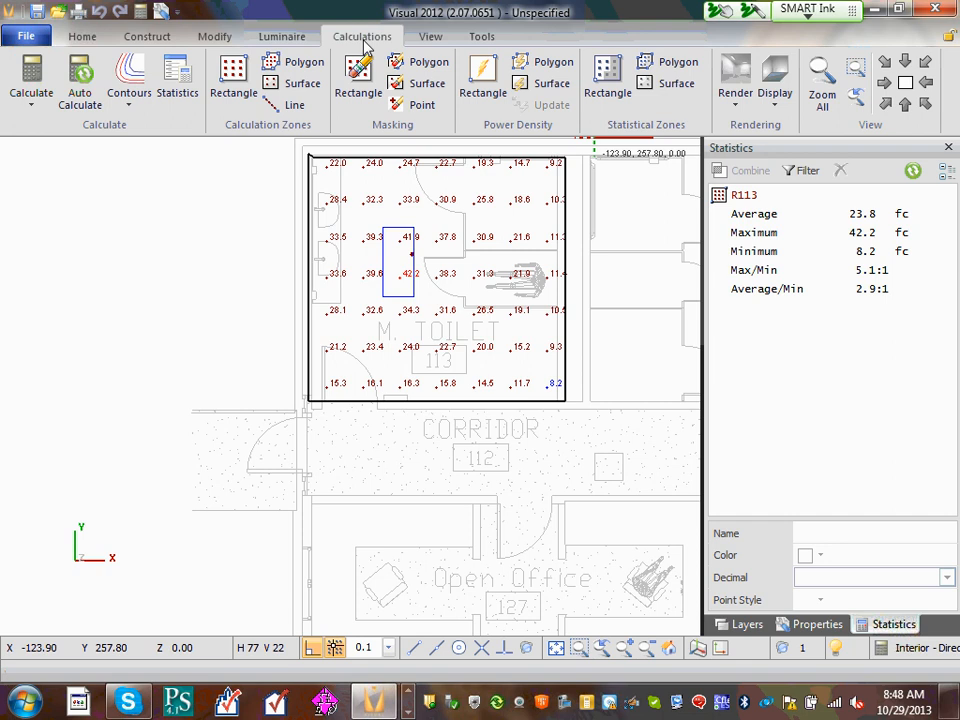
left_click(88, 40)
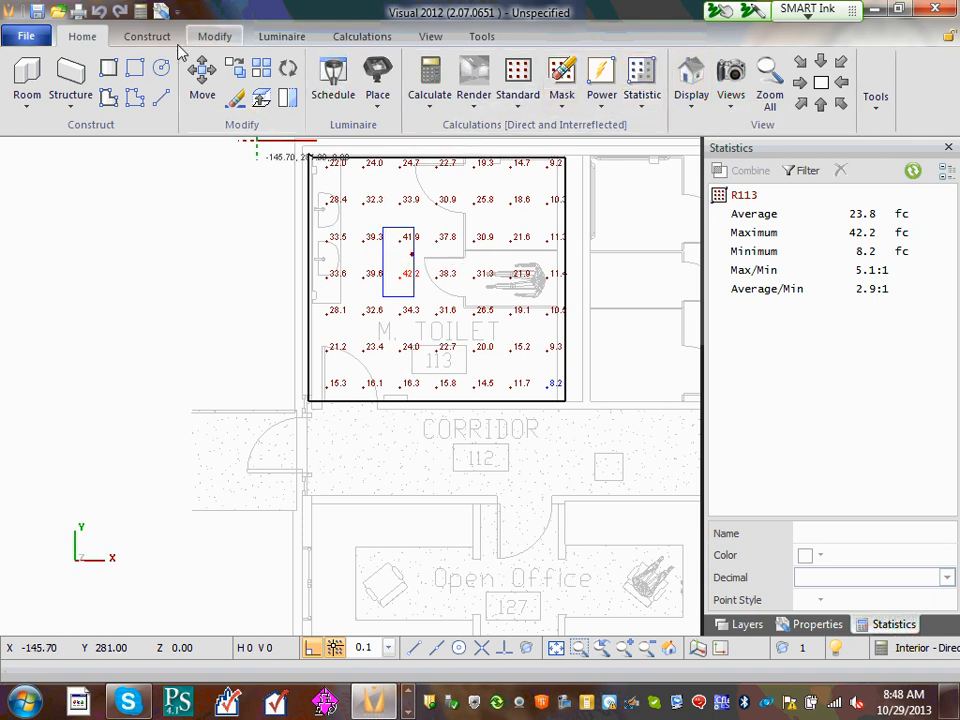
left_click(287, 38)
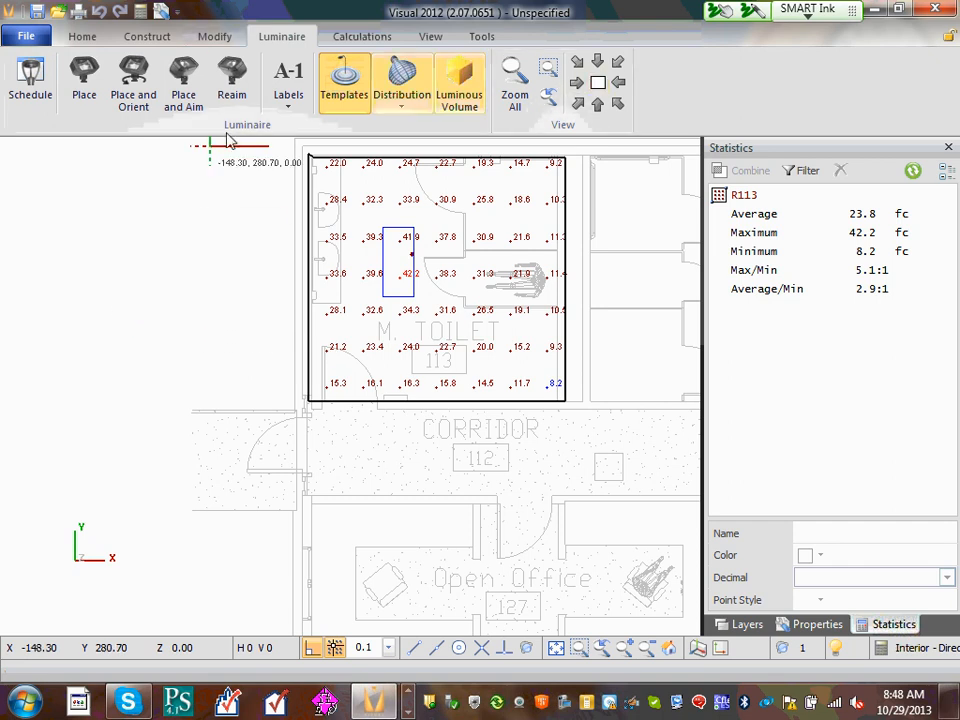
left_click(75, 44)
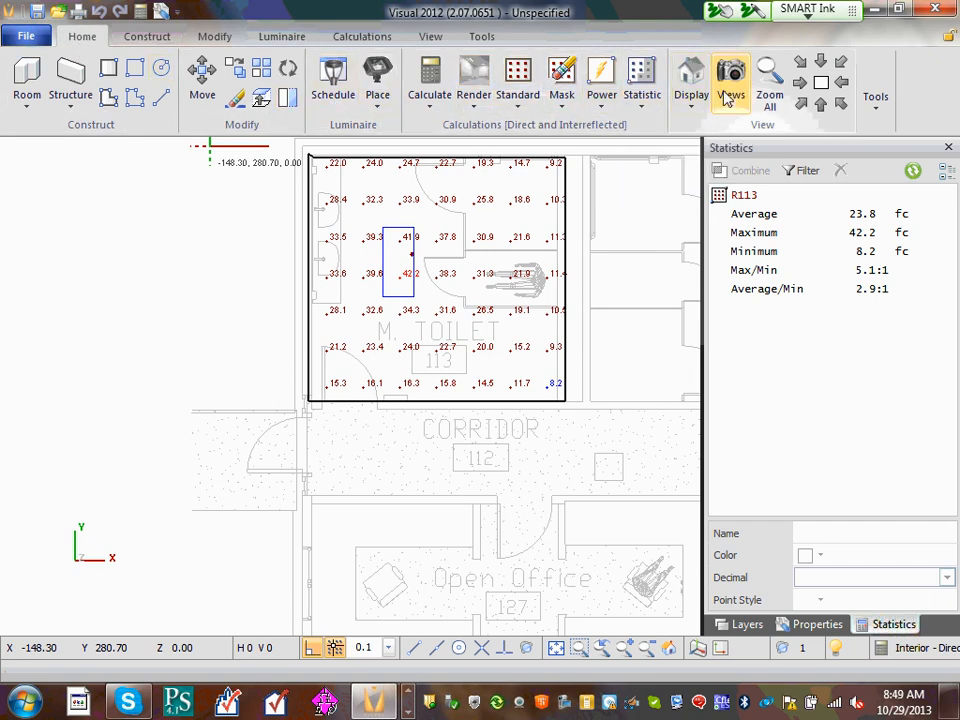
left_click(285, 42)
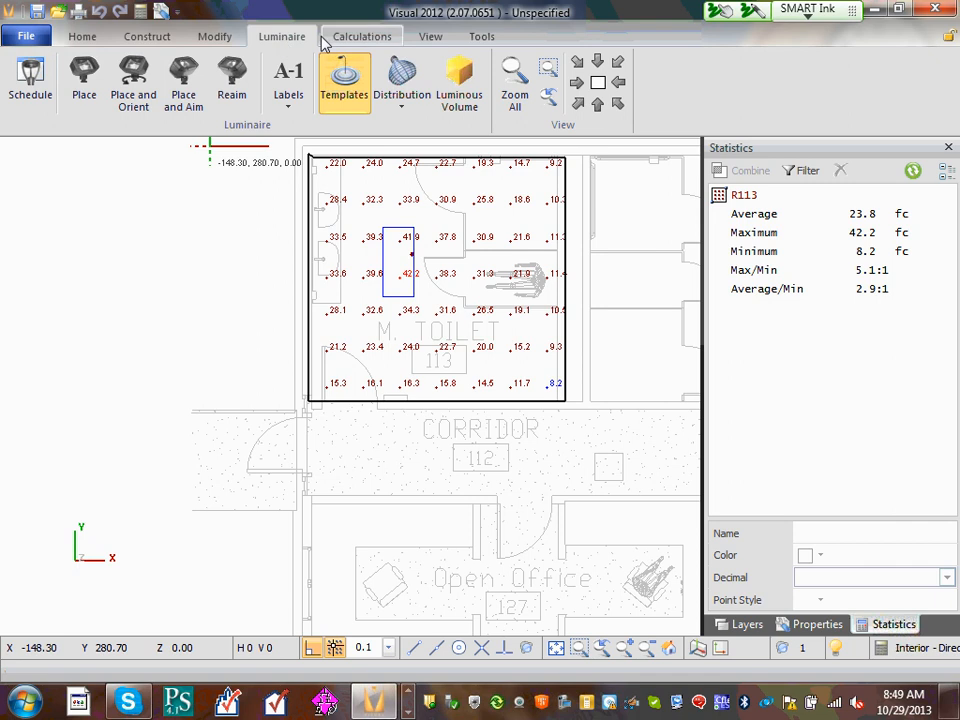
mouse_move(249, 176)
middle_mouse_down()
mouse_move(435, 287)
mouse_move(418, 158)
middle_mouse_up()
left_click(598, 85)
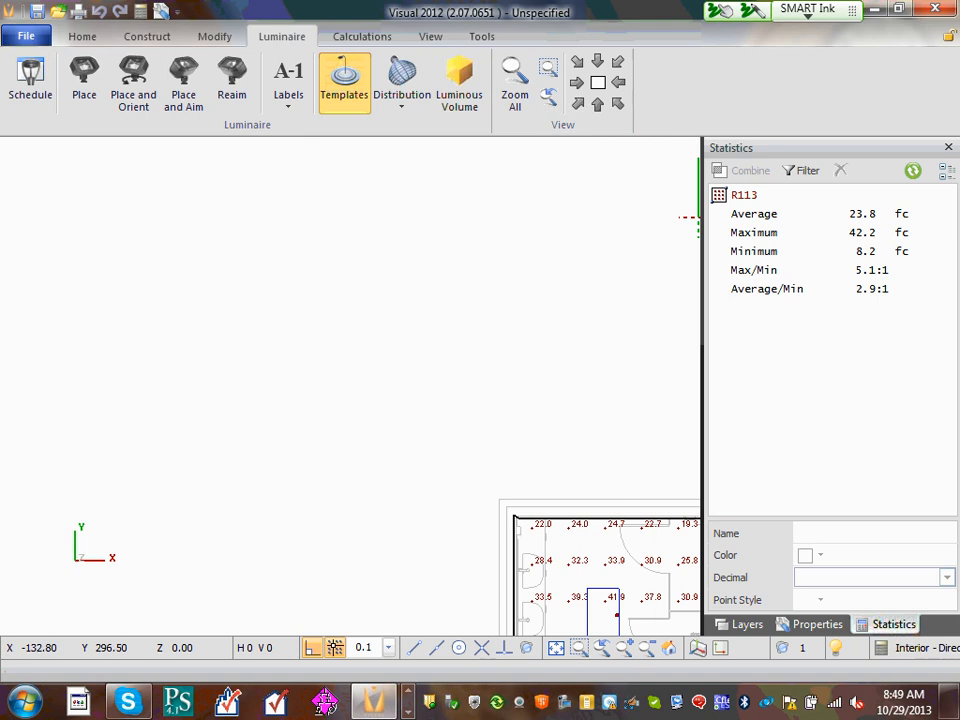
scroll(621, 233, "down", 6)
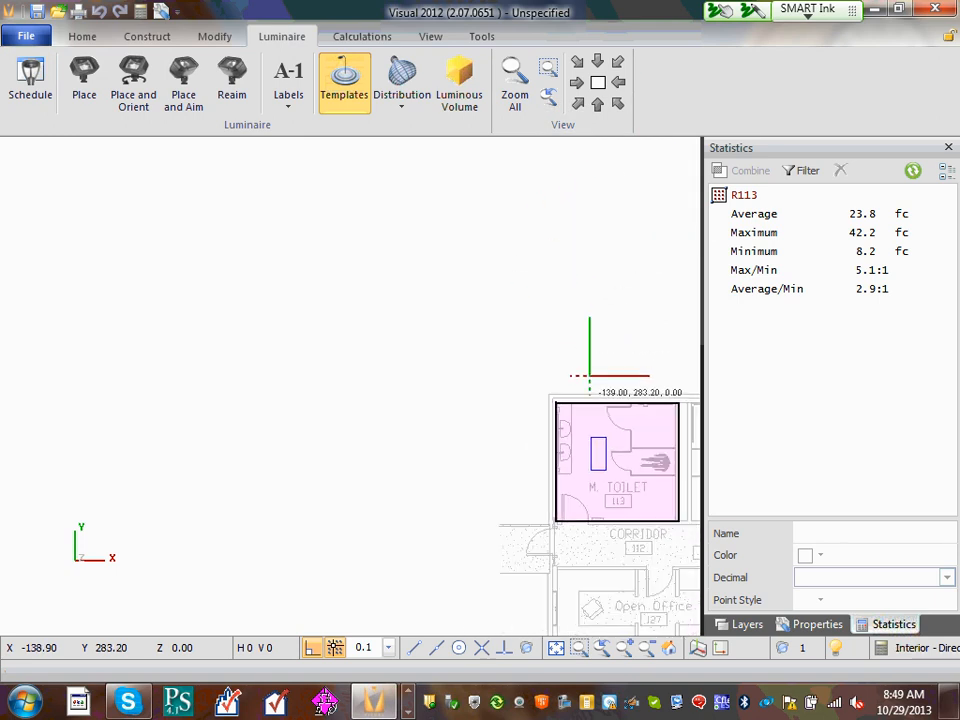
Inspect M. Toilet 113 and its calculation points in an isometric view, then return to plan view.
mouse_move(590, 376)
middle_mouse_down()
mouse_move(336, 289)
mouse_move(259, 212)
middle_mouse_up()
scroll(281, 292, "up", 4)
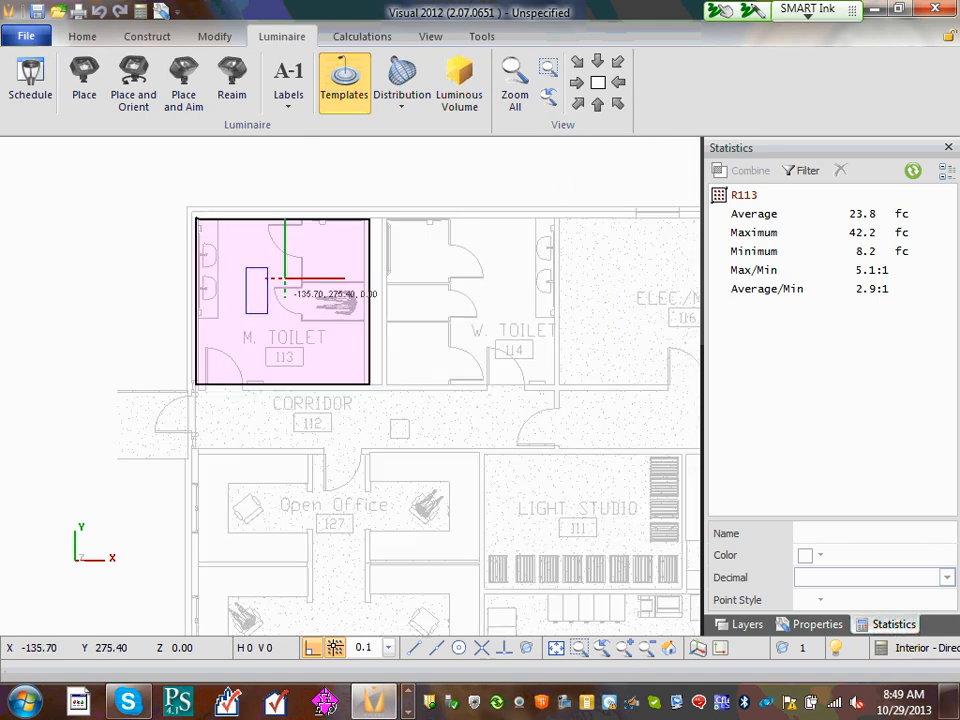
scroll(283, 278, "up", 2)
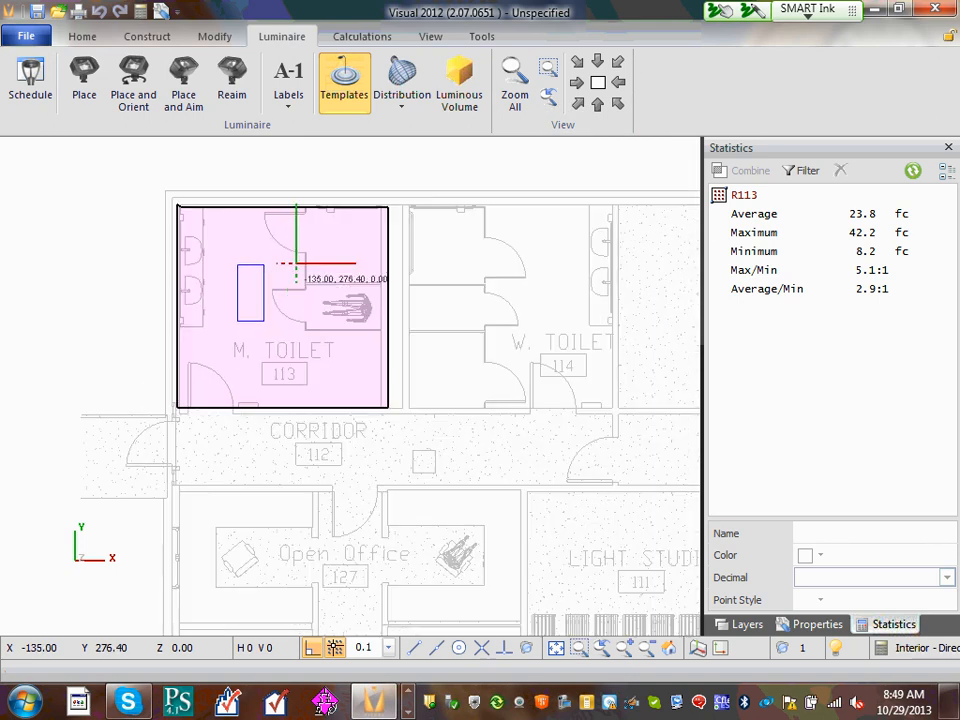
left_click(577, 106)
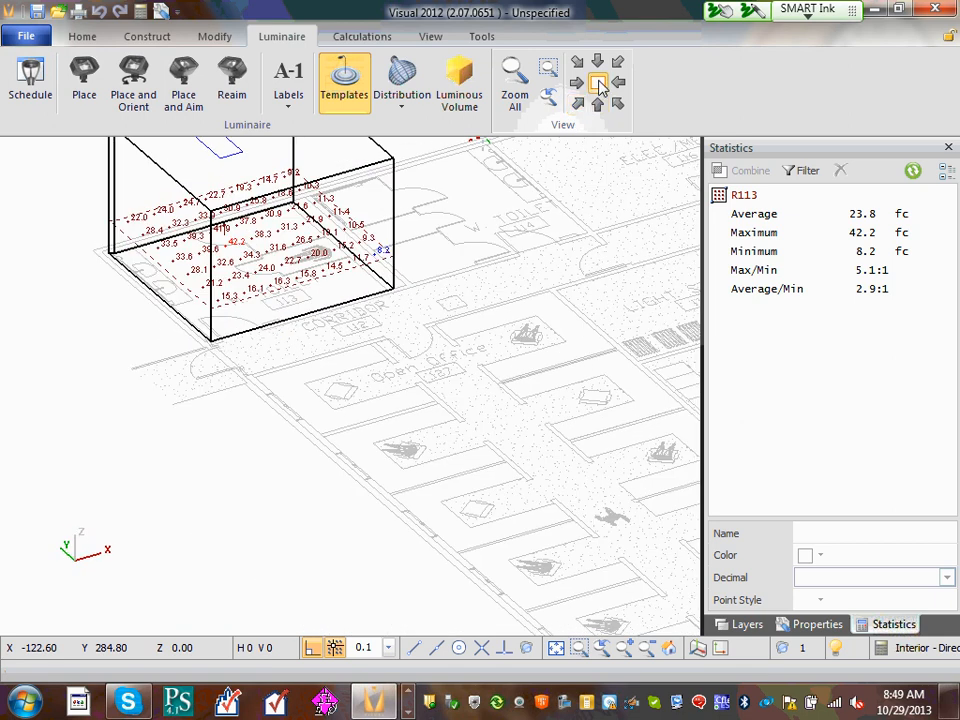
left_click(597, 82)
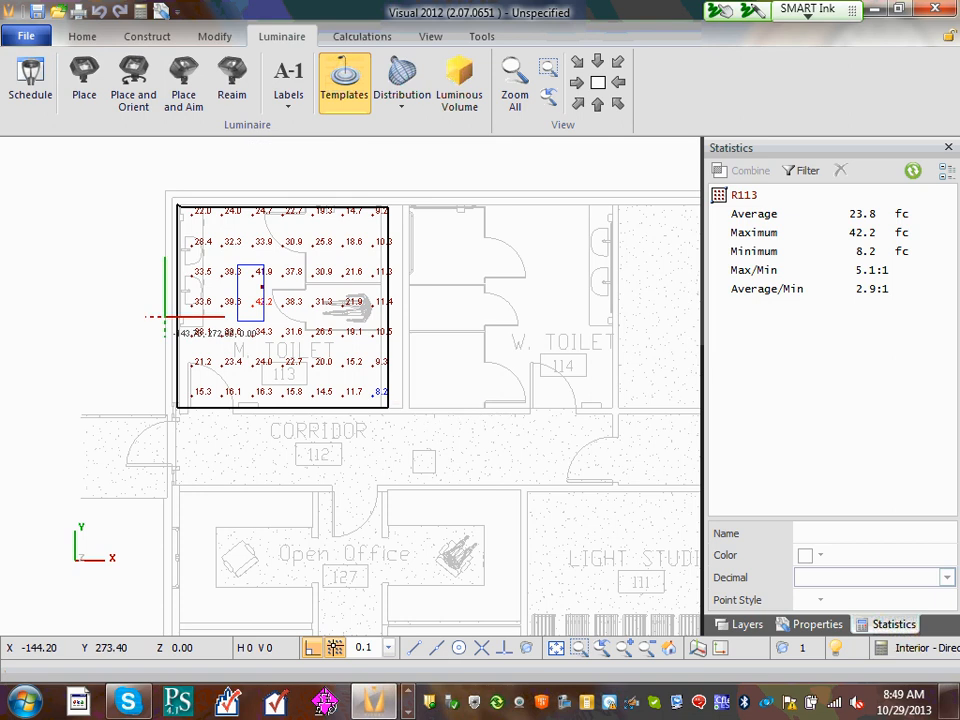
left_click(85, 38)
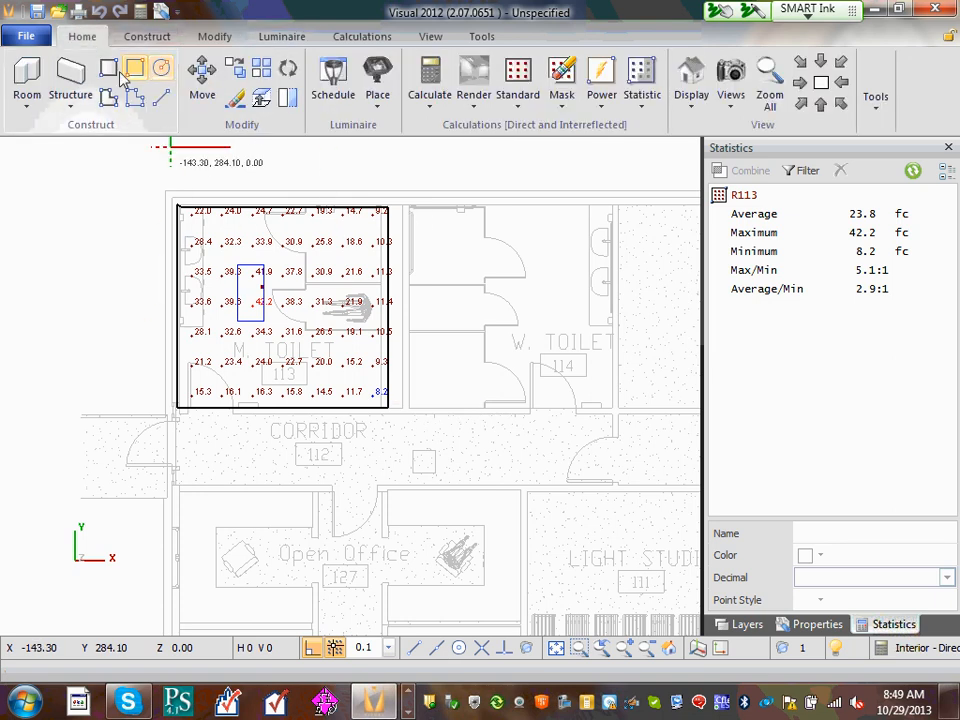
left_click(201, 82)
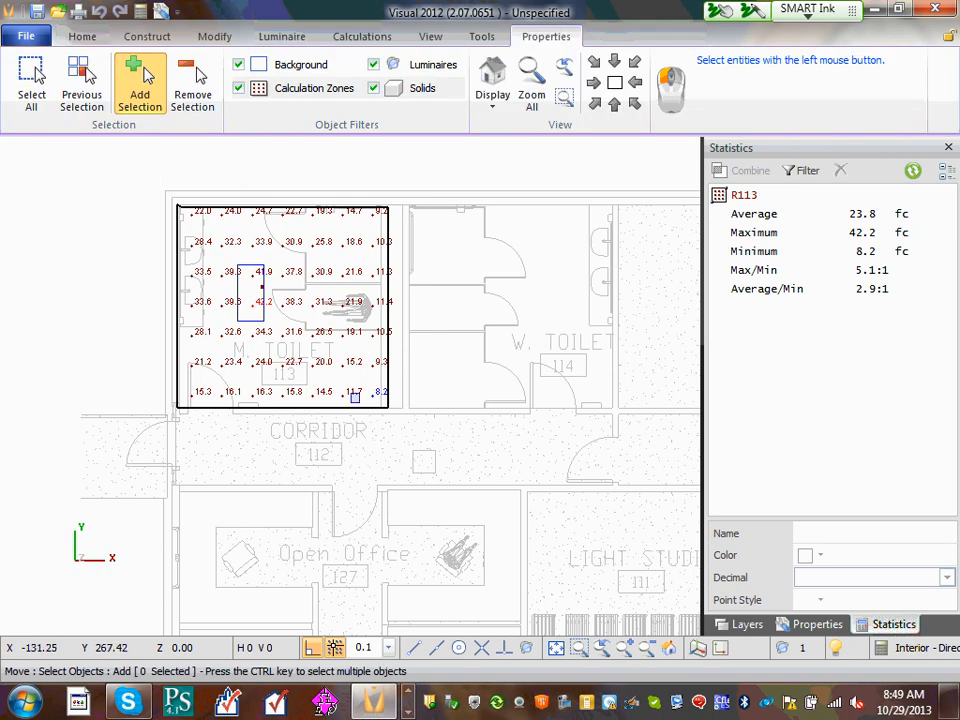
left_click(201, 261)
left_click(118, 157)
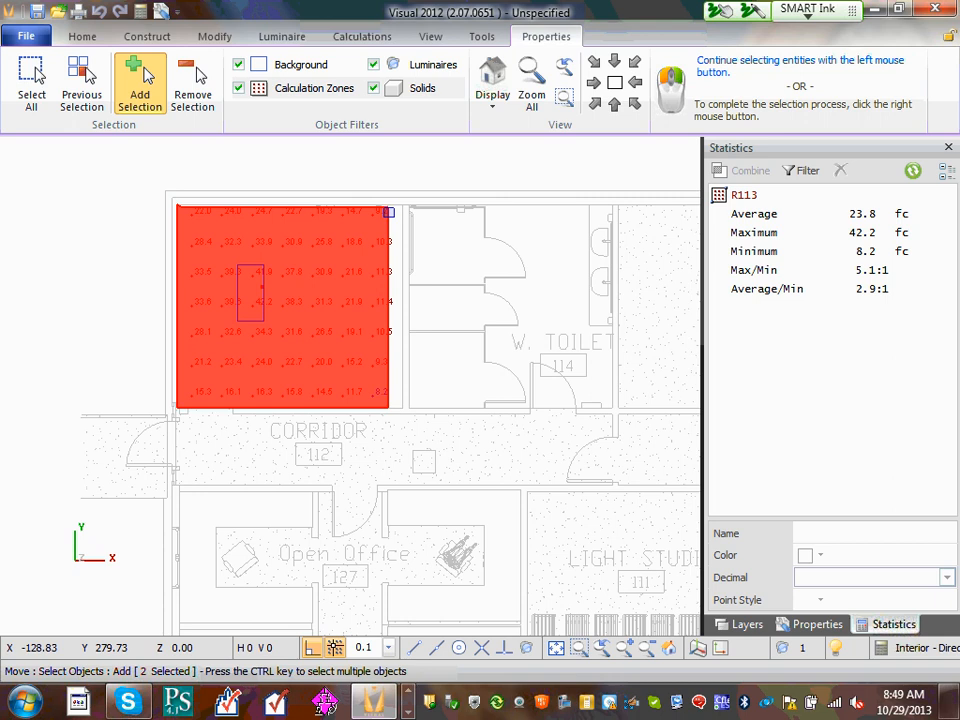
right_click(389, 212)
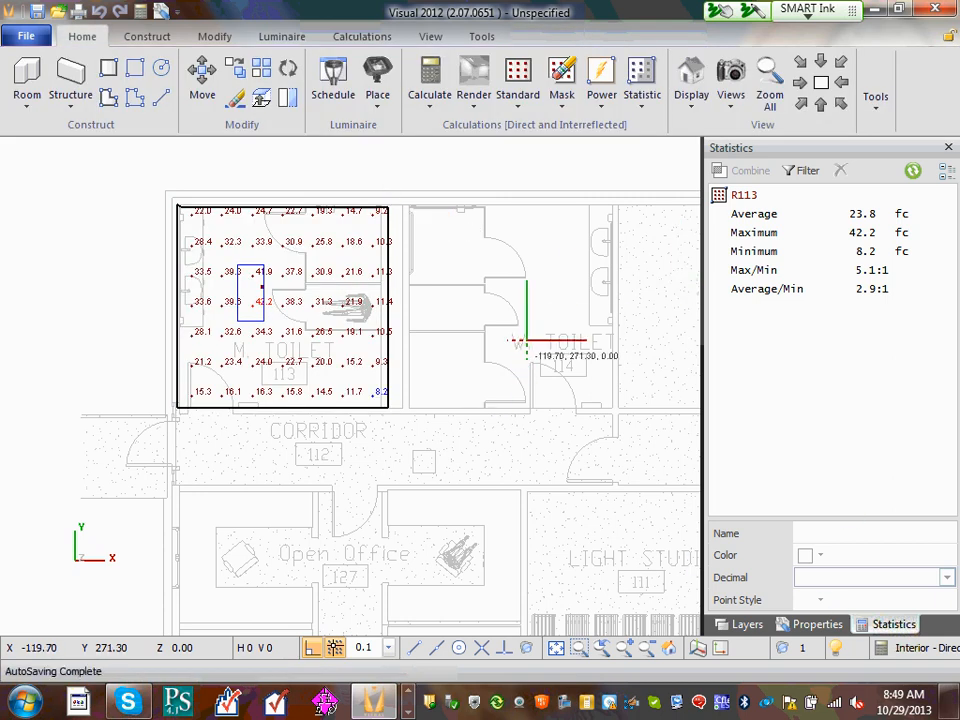
left_click(815, 624)
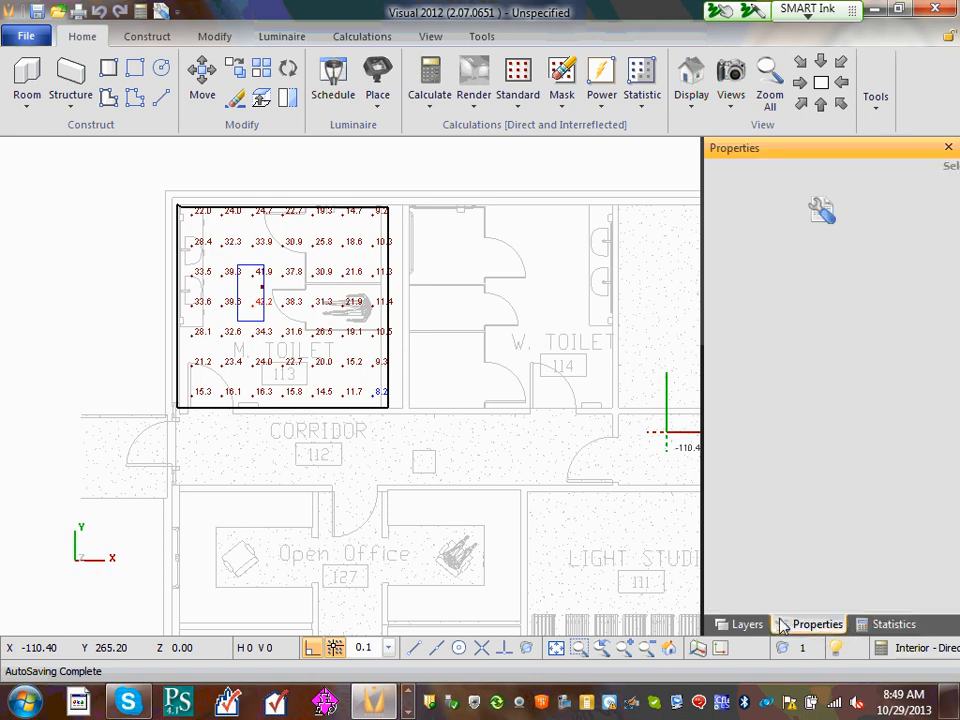
left_click(820, 213)
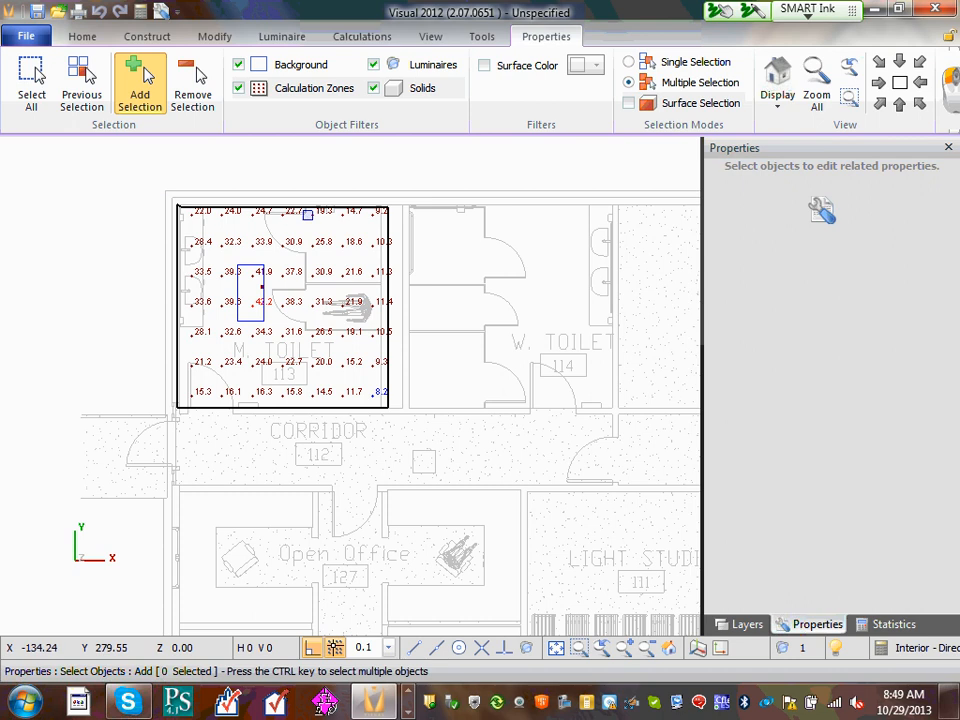
left_click(343, 222)
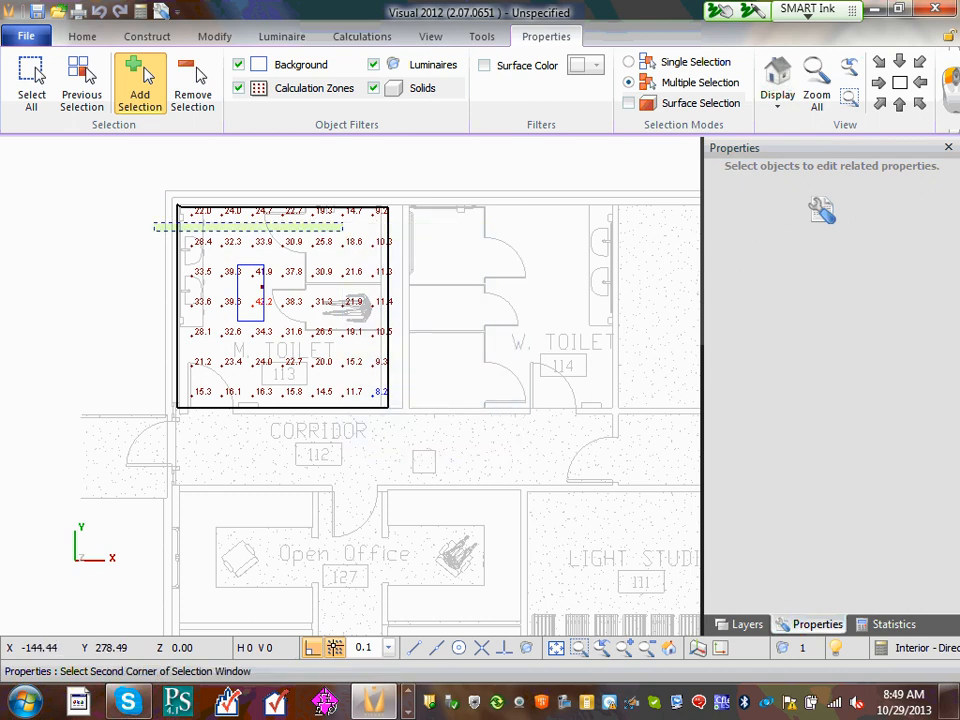
left_click(219, 345)
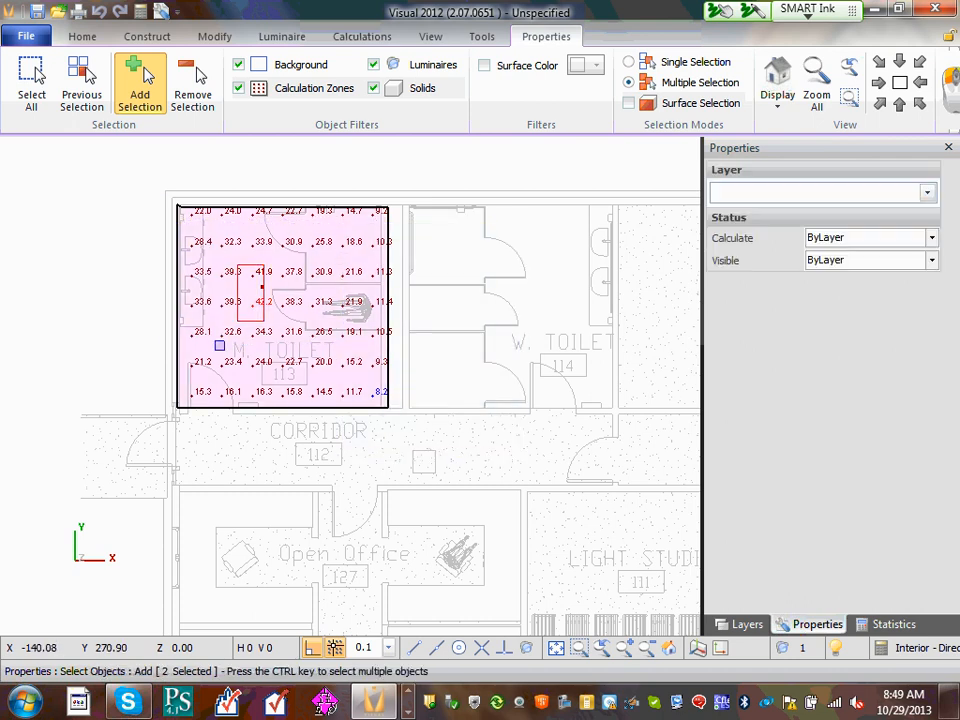
key("Escape")
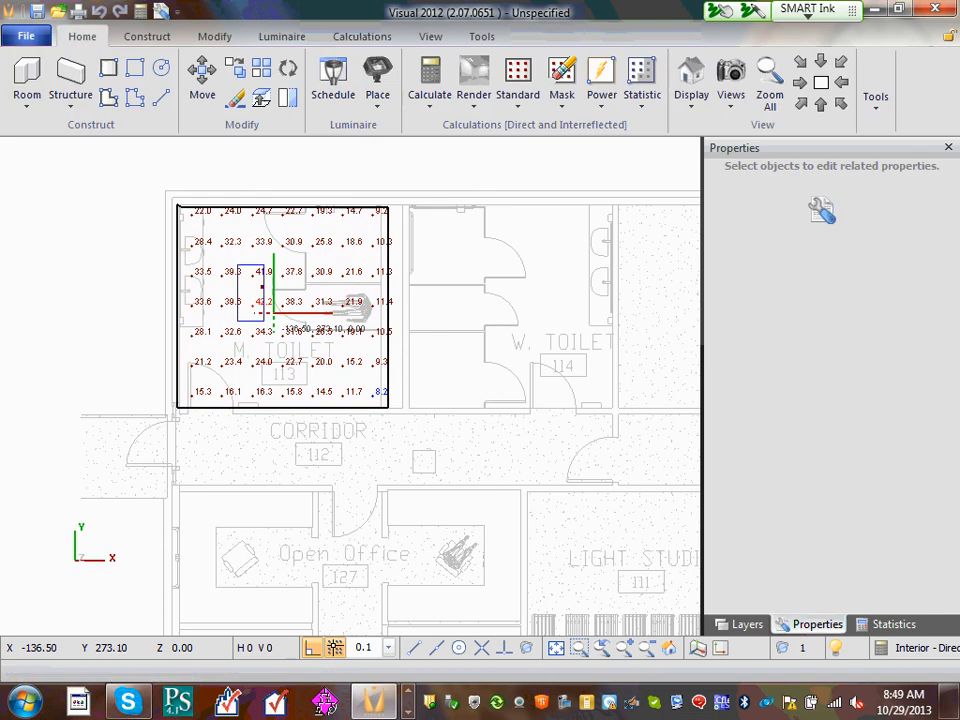
left_click(747, 624)
left_click(815, 625)
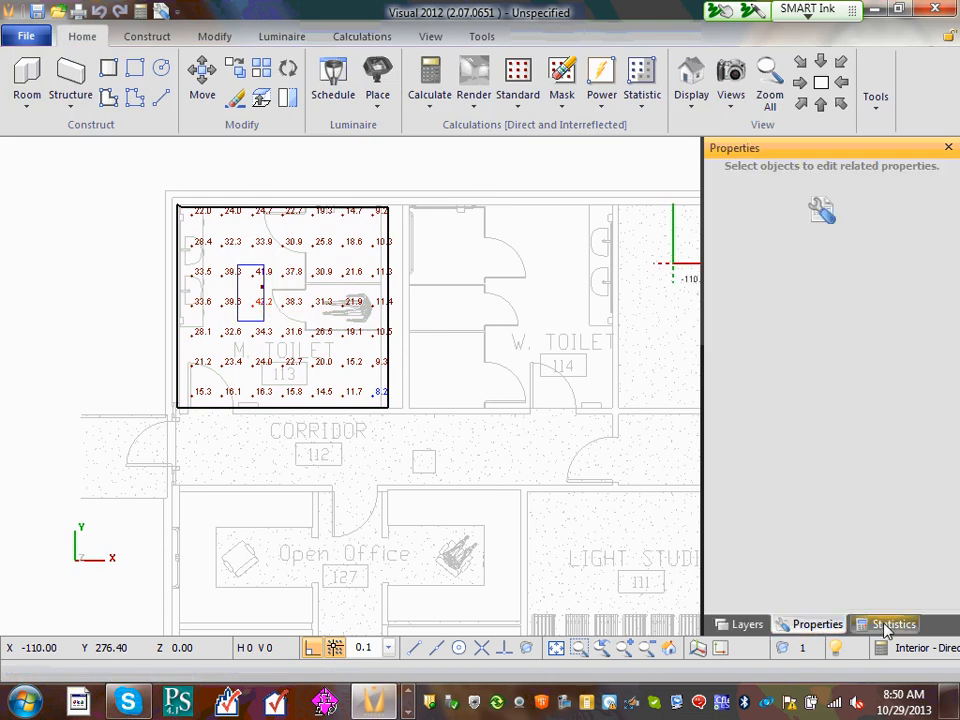
left_click(893, 624)
left_click(820, 627)
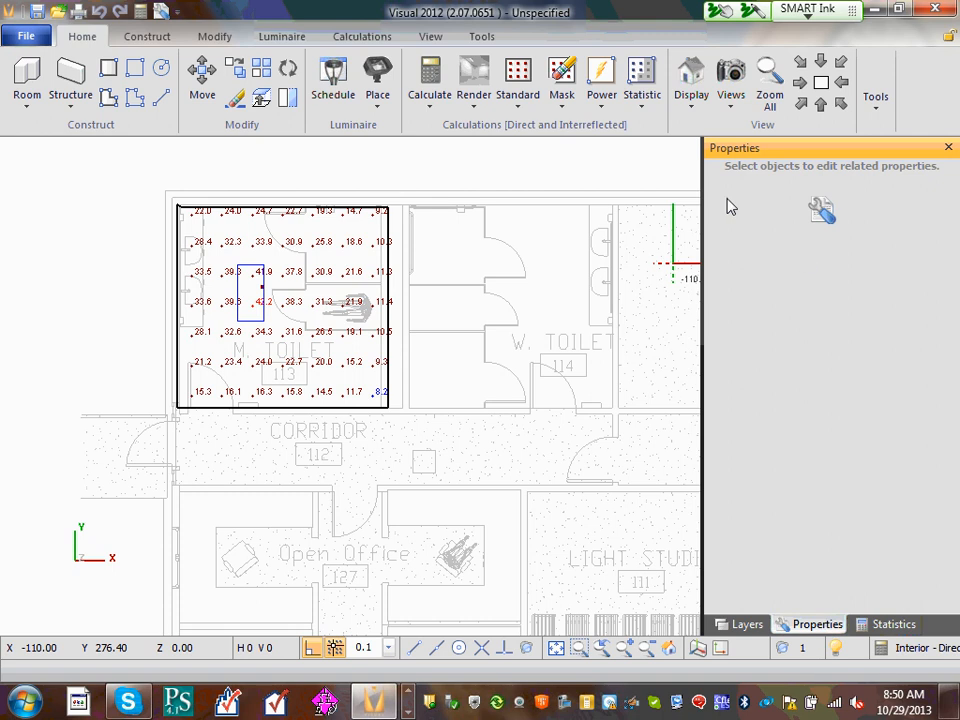
Change the luminaire placed in M. Toilet 113 to type B, 2PM2 G B 2 32 12LD MVOLT GEB10IS, and recalculate the light levels.
left_click(823, 210)
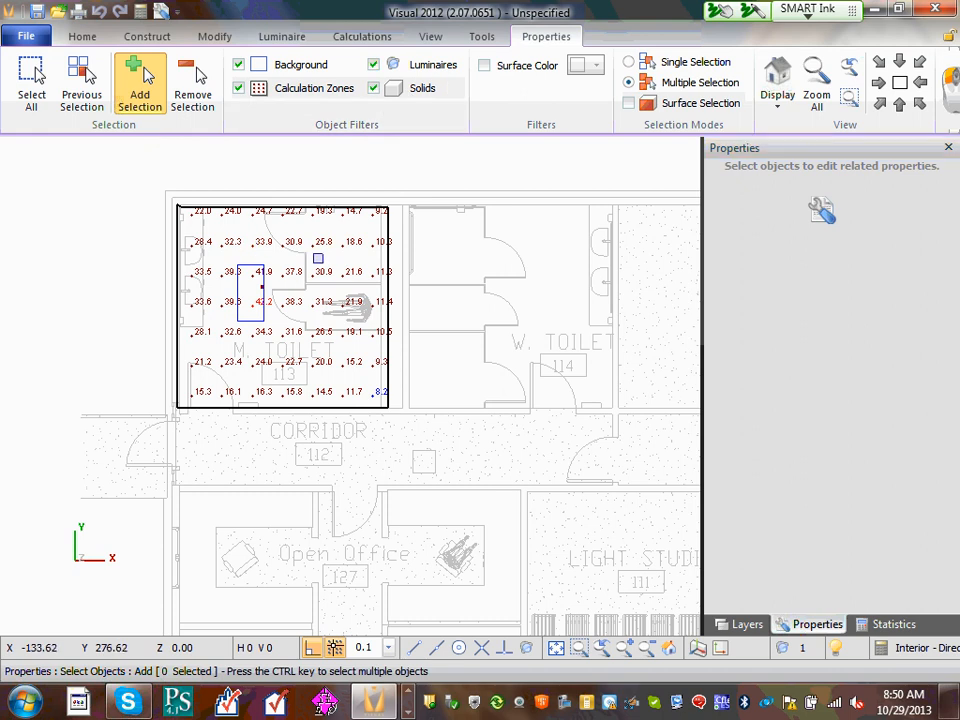
left_click(231, 272)
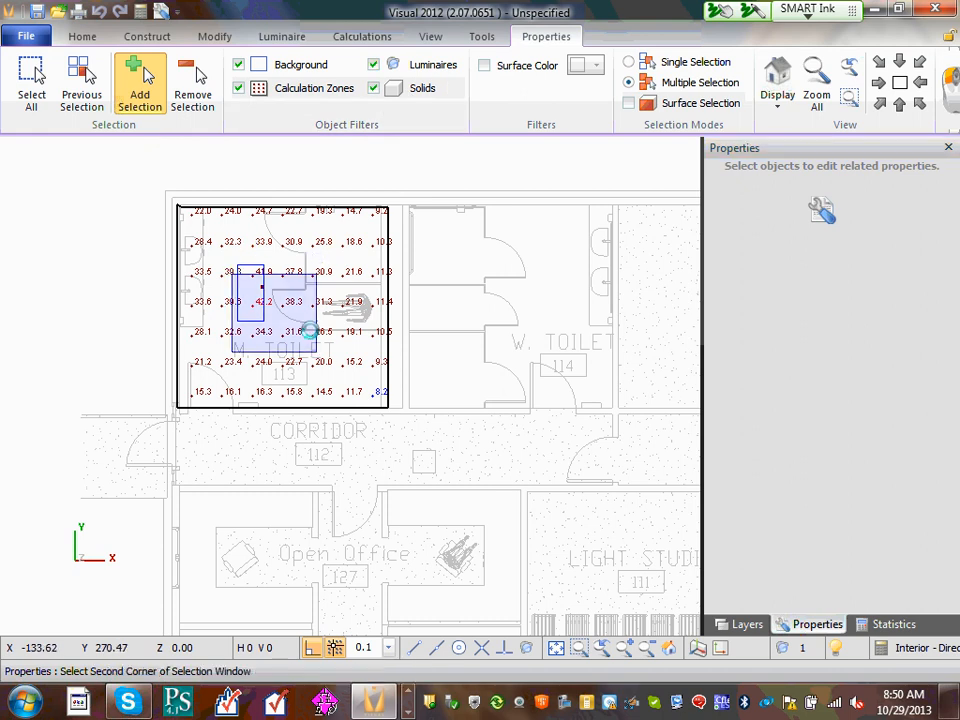
left_click(312, 332)
left_click(231, 278)
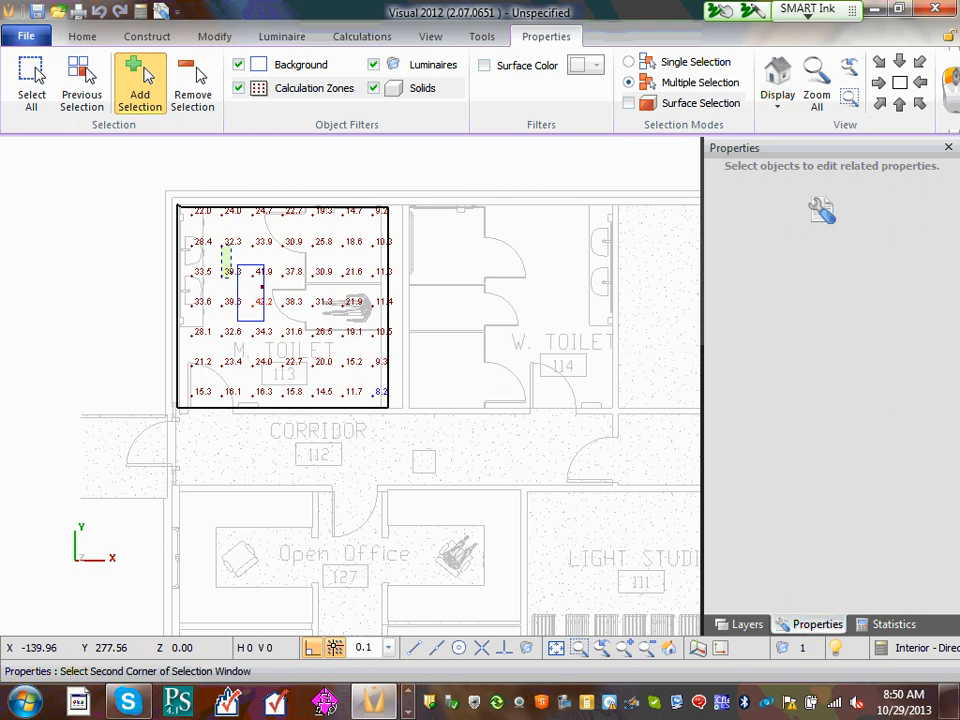
left_click(302, 341)
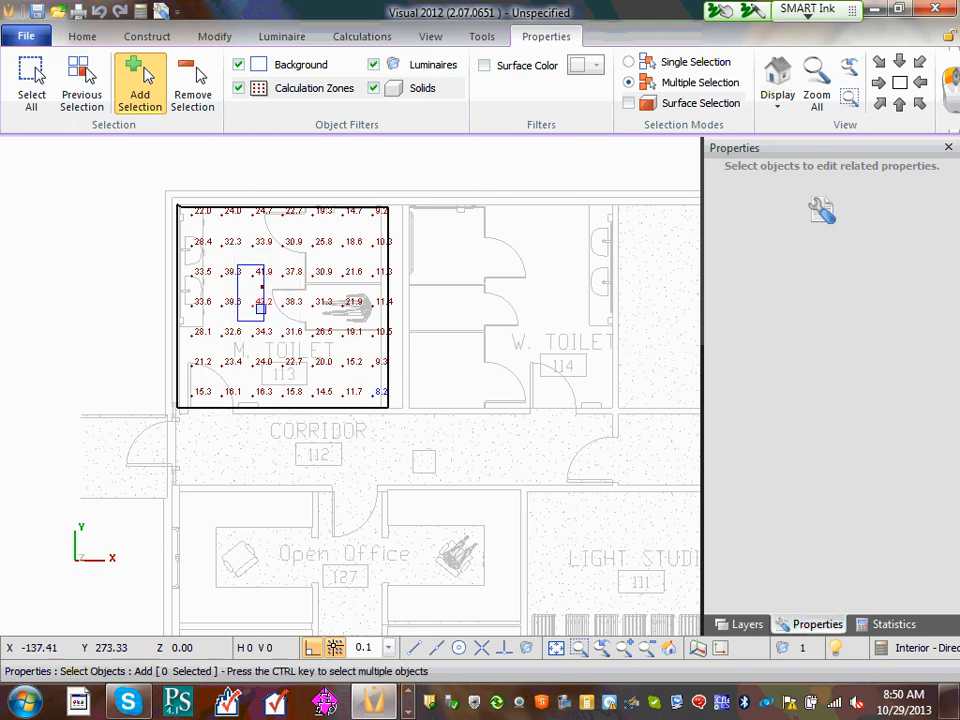
left_click(238, 291)
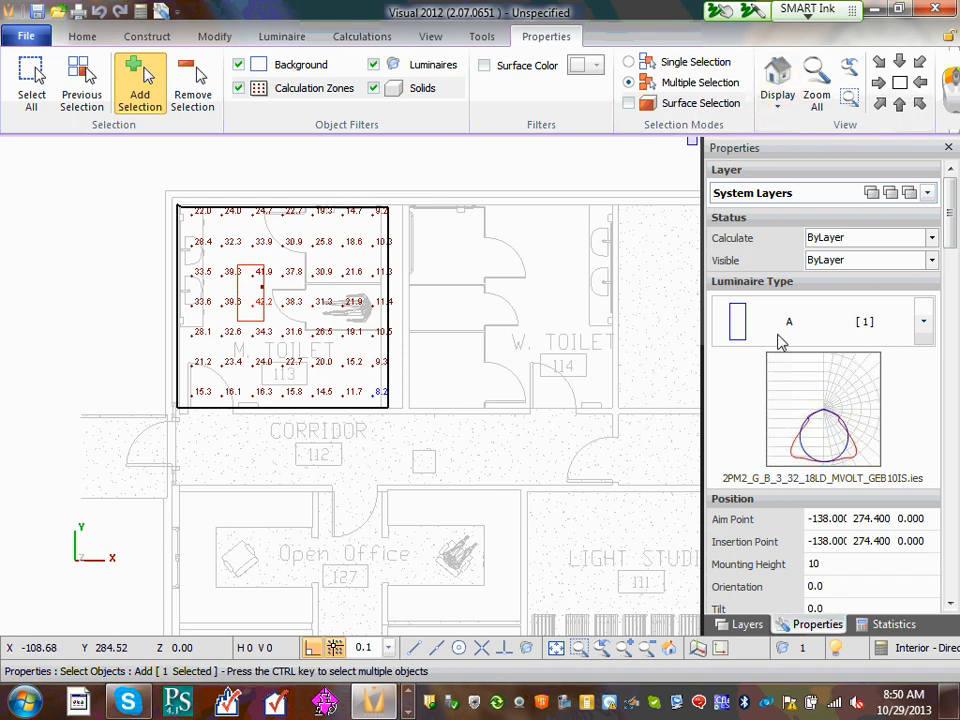
left_click(925, 334)
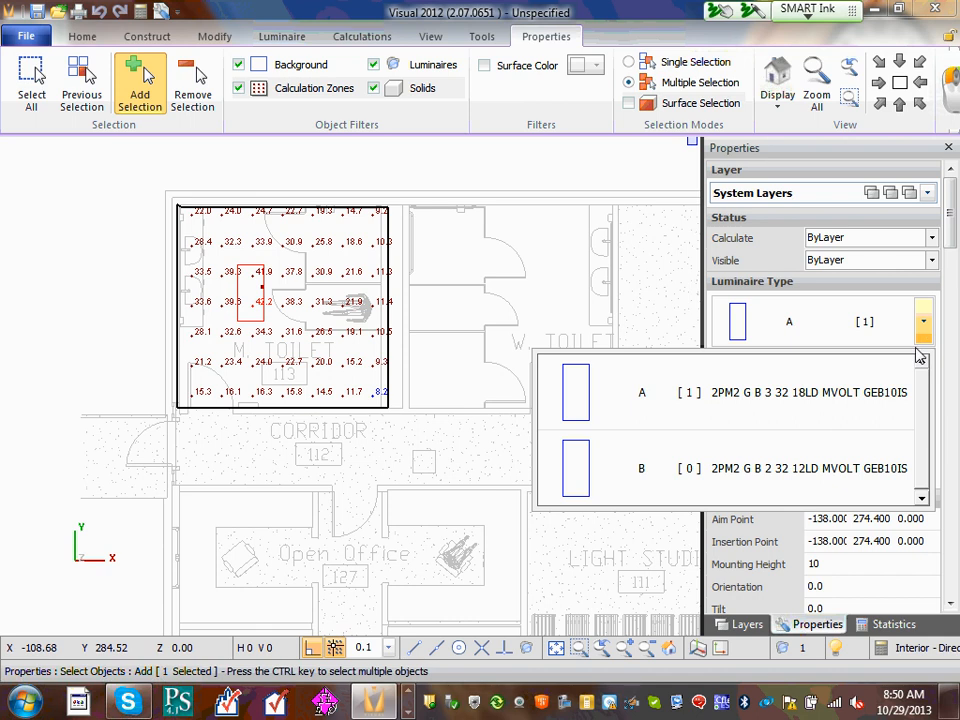
left_click(754, 475)
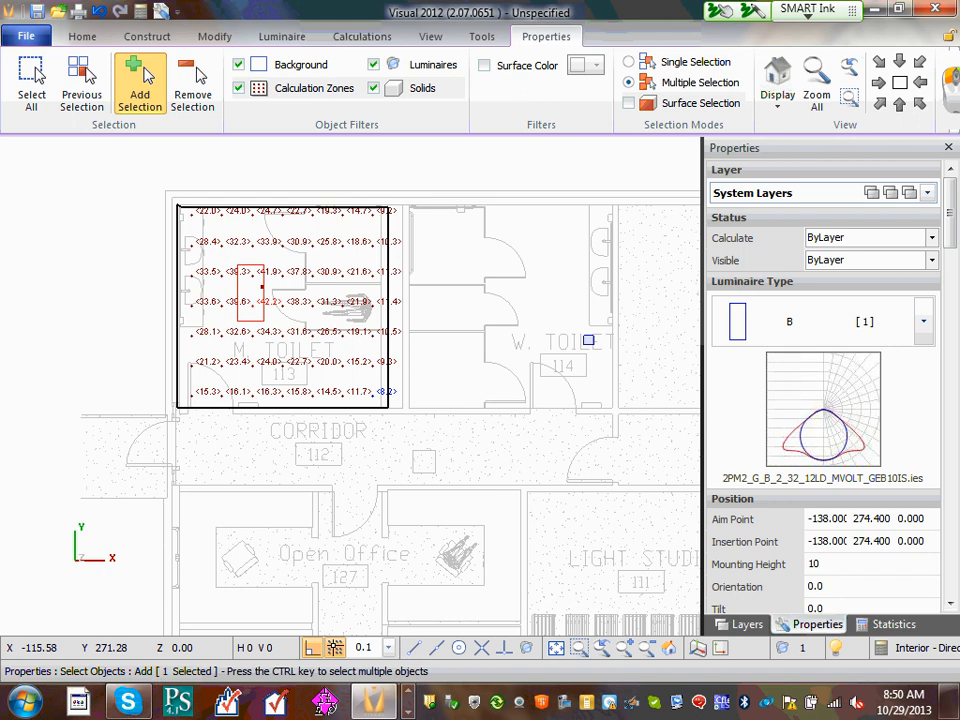
left_click(362, 37)
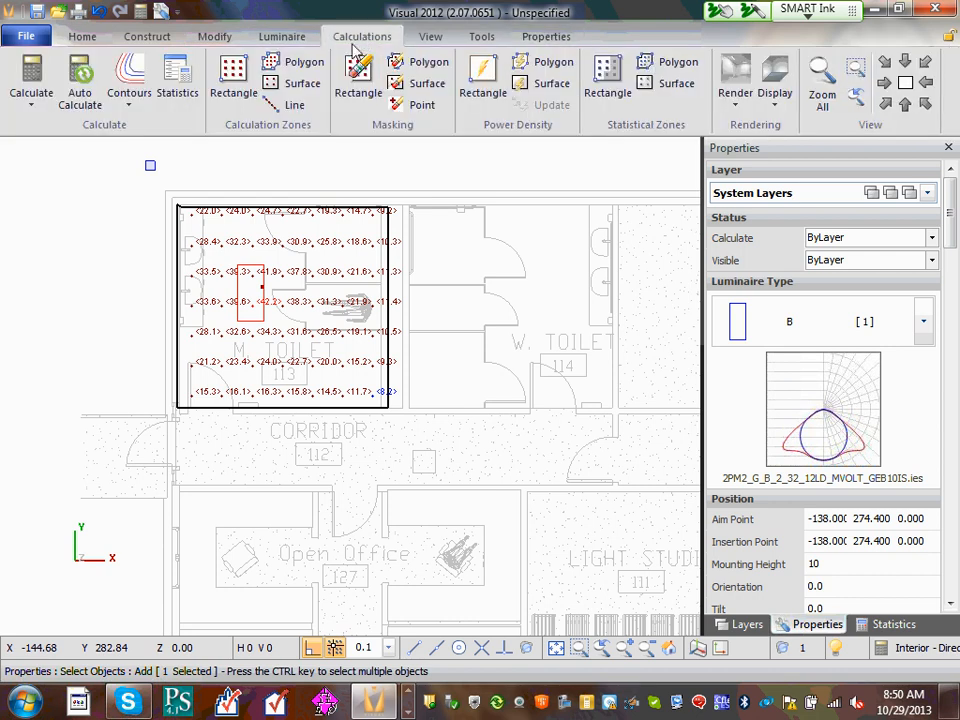
left_click(30, 80)
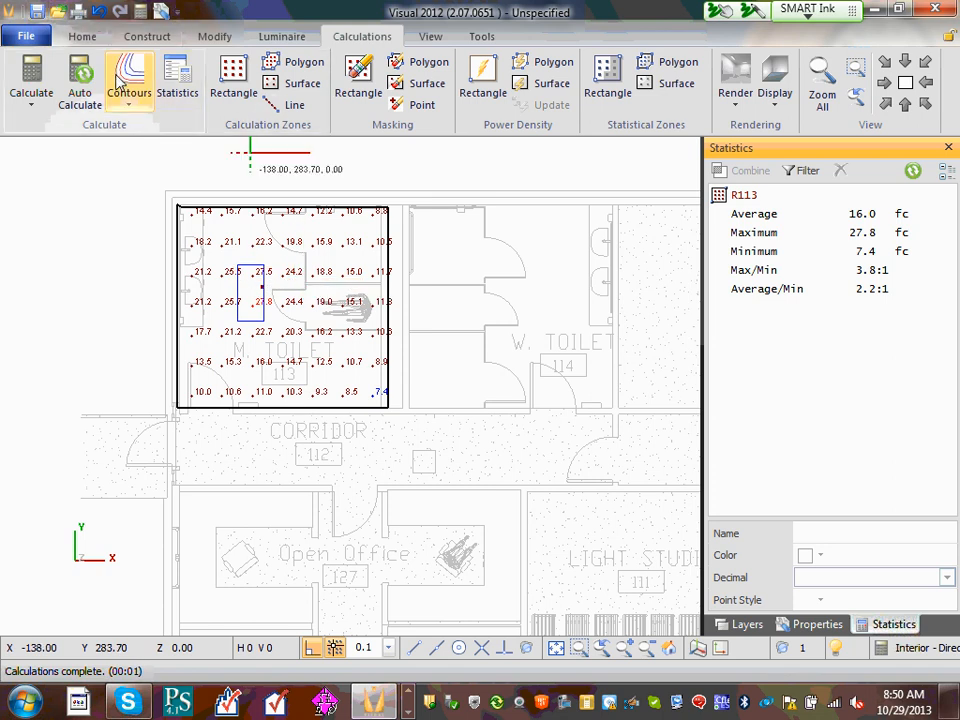
Copy the type B luminaire straight down in plan, placing the duplicate near the corridor side of M. Toilet 113.
left_click(218, 37)
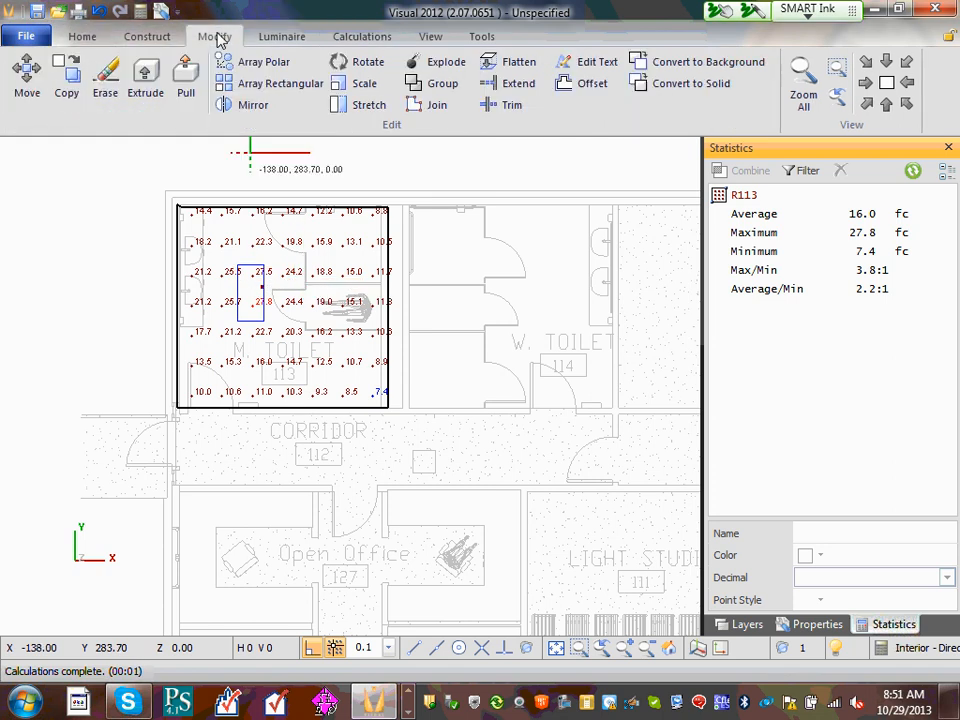
left_click(68, 78)
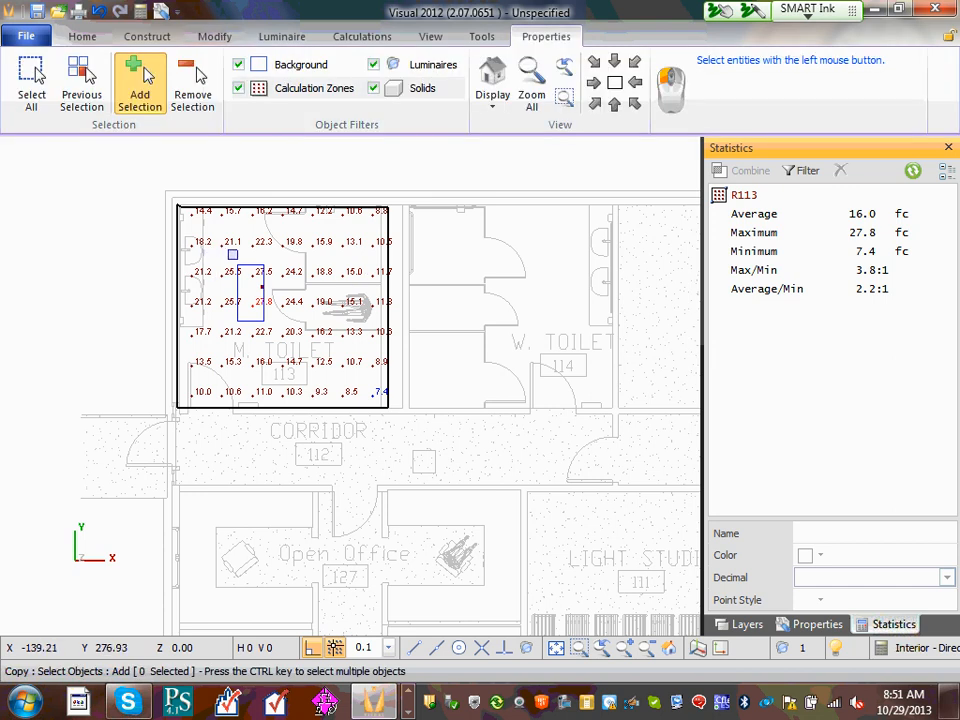
left_click(212, 281)
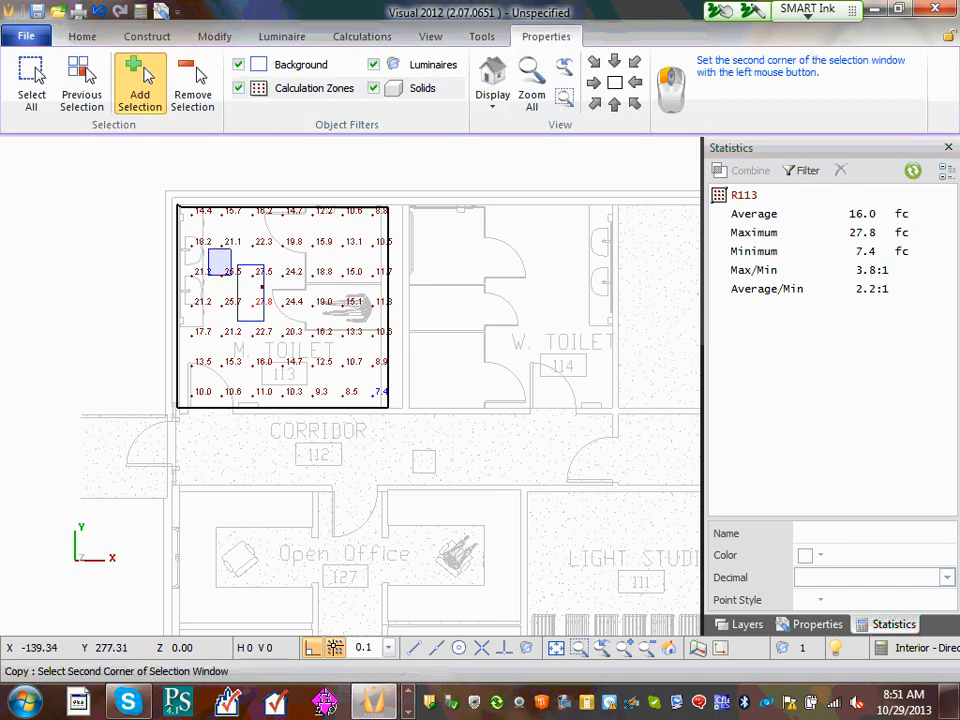
left_click(259, 271)
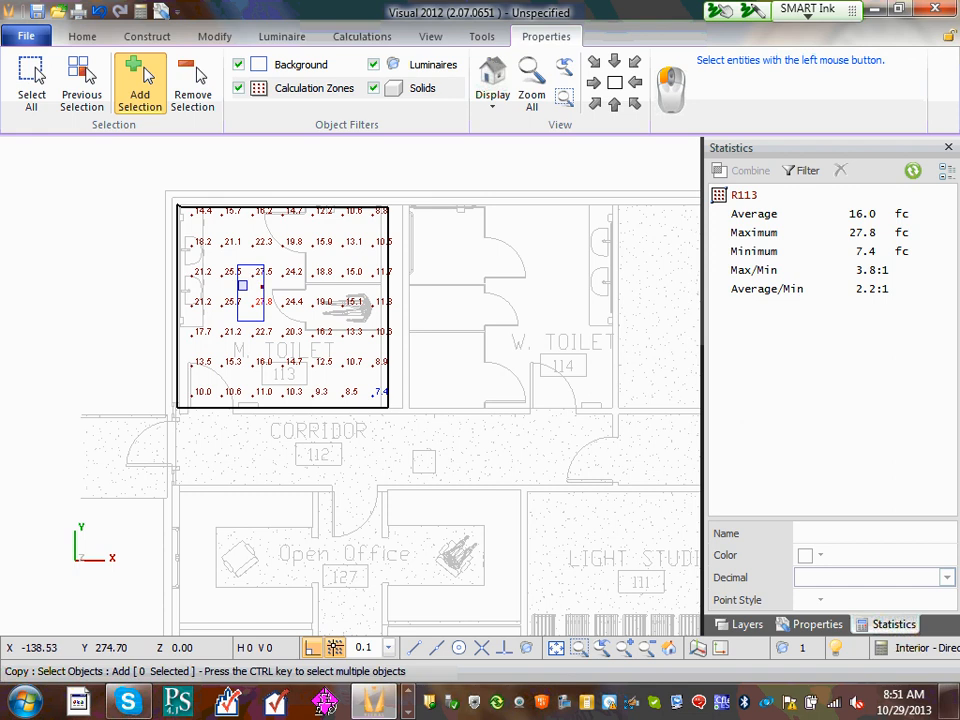
left_click(237, 290)
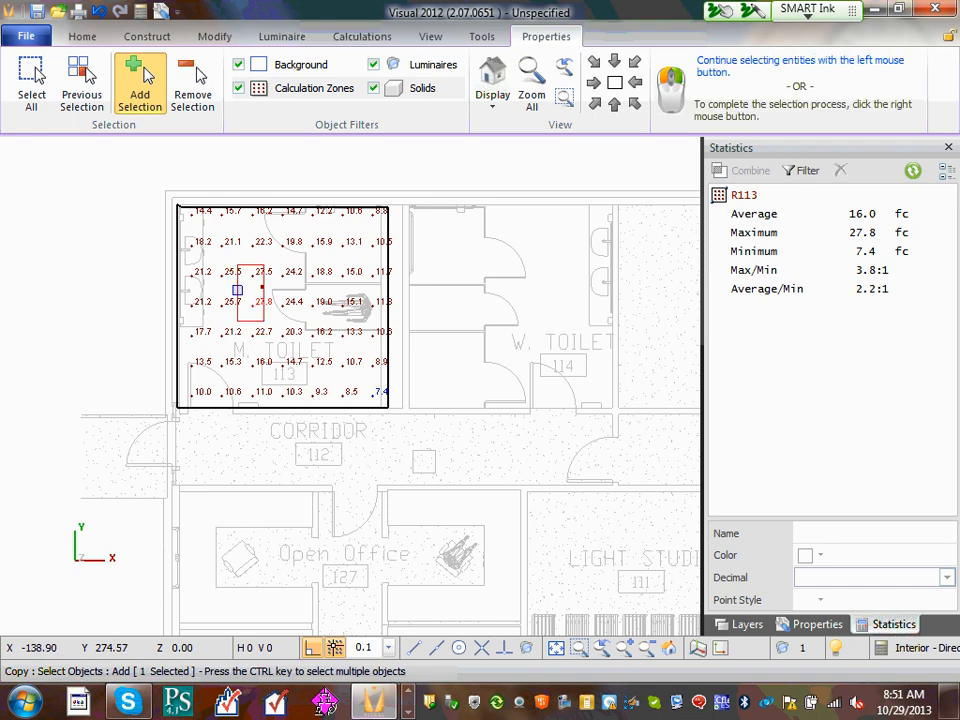
right_click(237, 290)
left_click(262, 322)
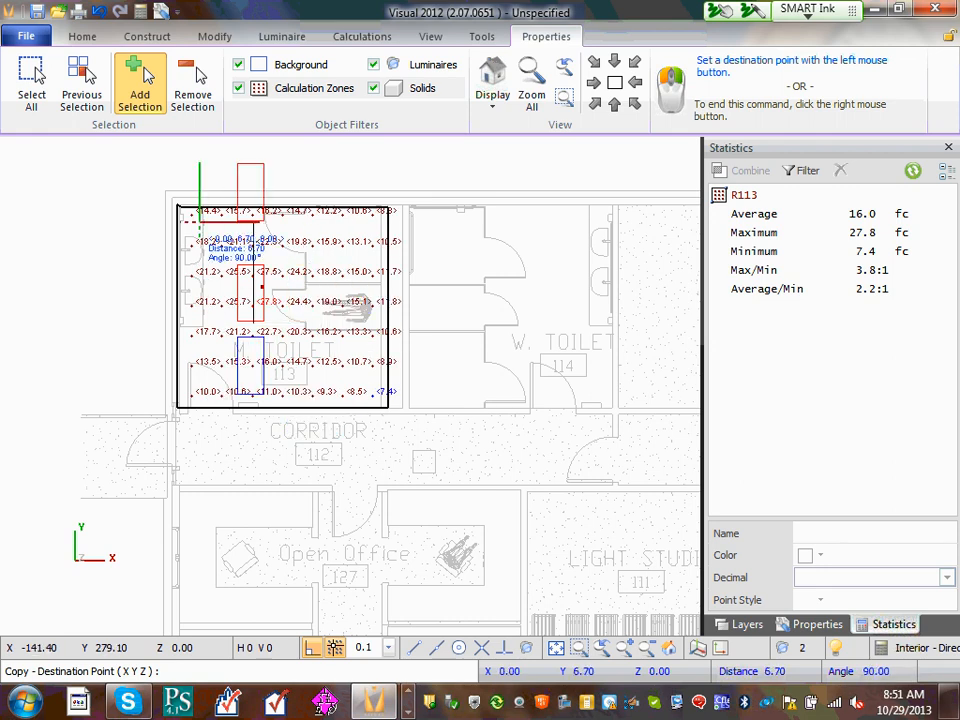
left_click(200, 233)
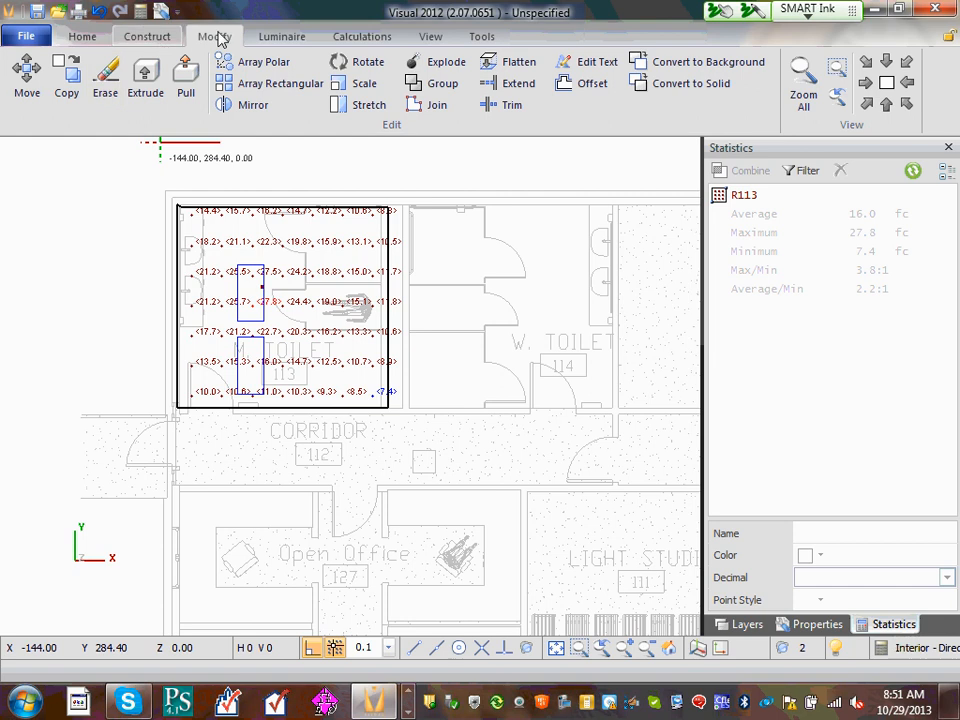
Move the original type B luminaire in M. Toilet 113 about 2.8 ft in the positive Y direction.
left_click(27, 78)
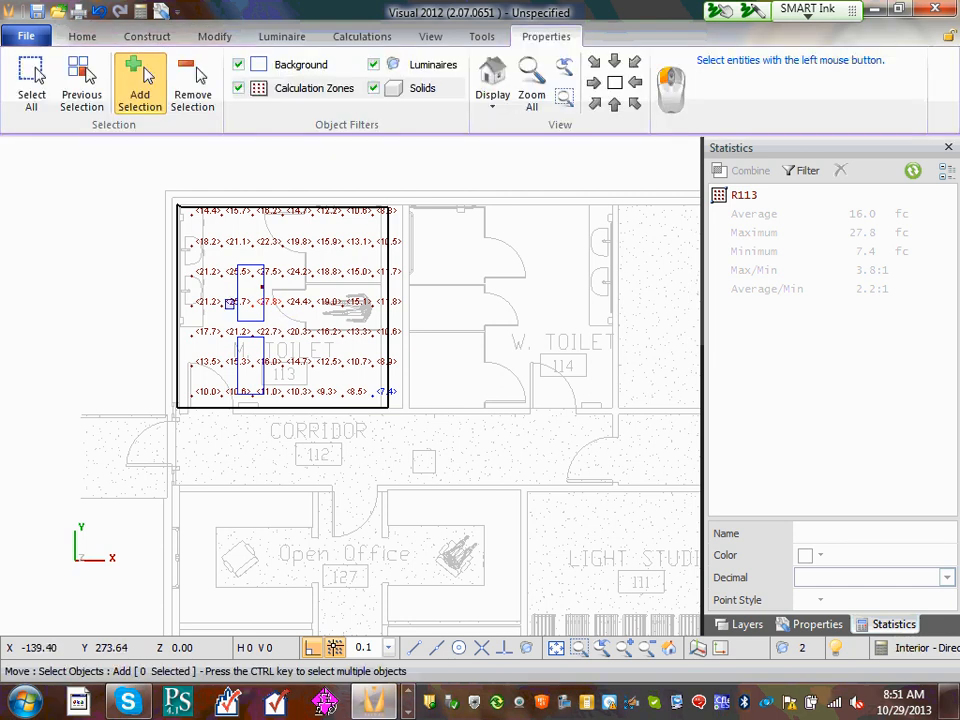
left_click(229, 302)
left_click(238, 291)
left_click(237, 290)
right_click(239, 290)
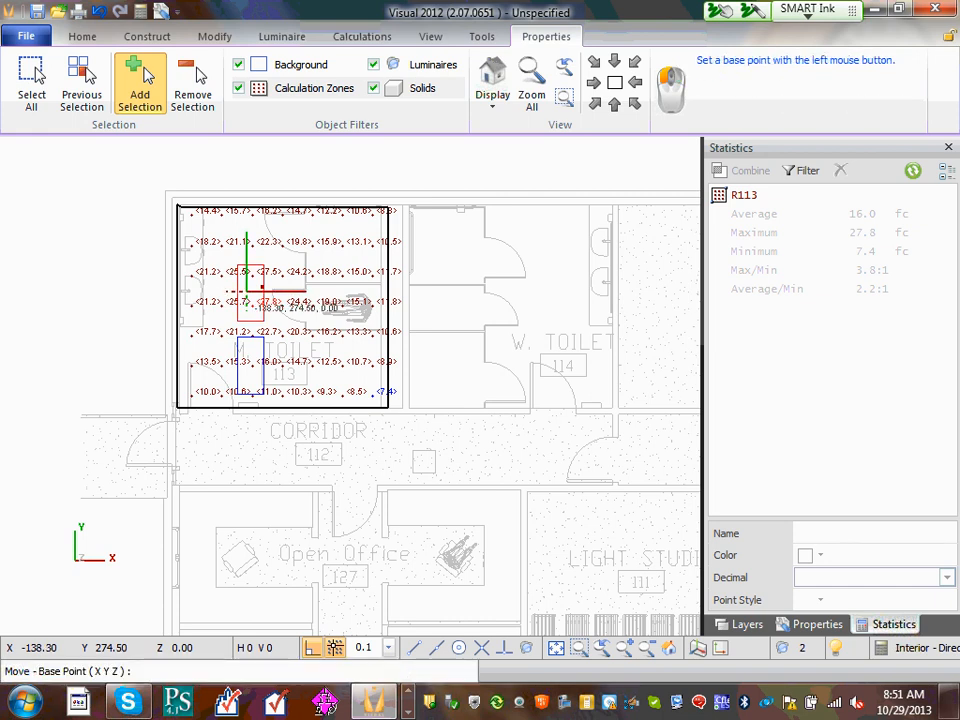
left_click(245, 291)
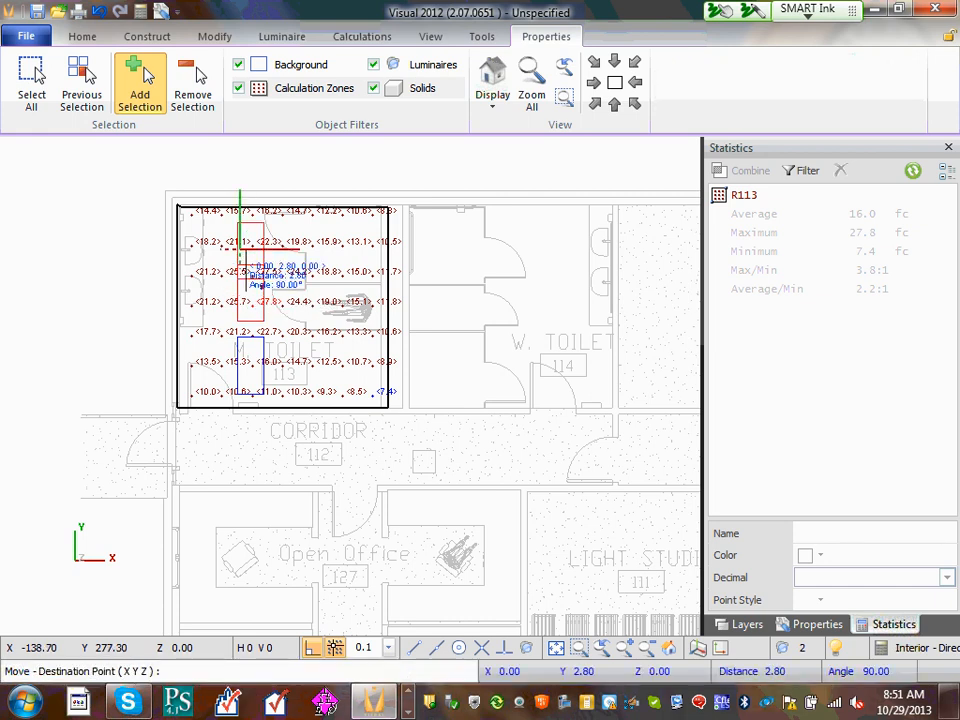
left_click(241, 251)
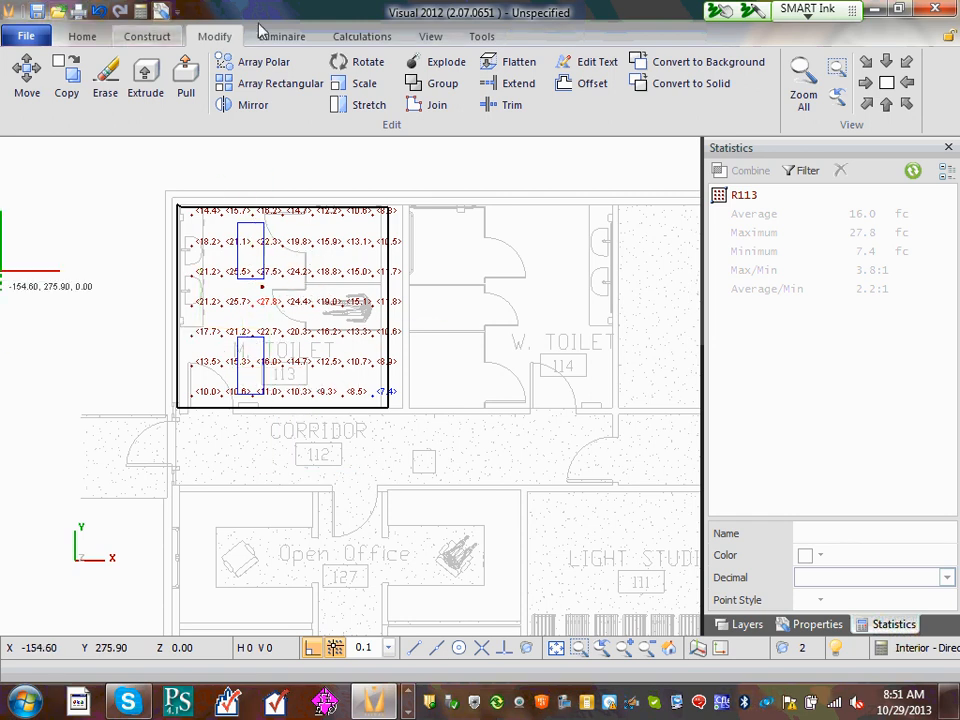
Recalculate the light levels in M. Toilet 113 for the new arrangement of two type B luminaires.
left_click(362, 36)
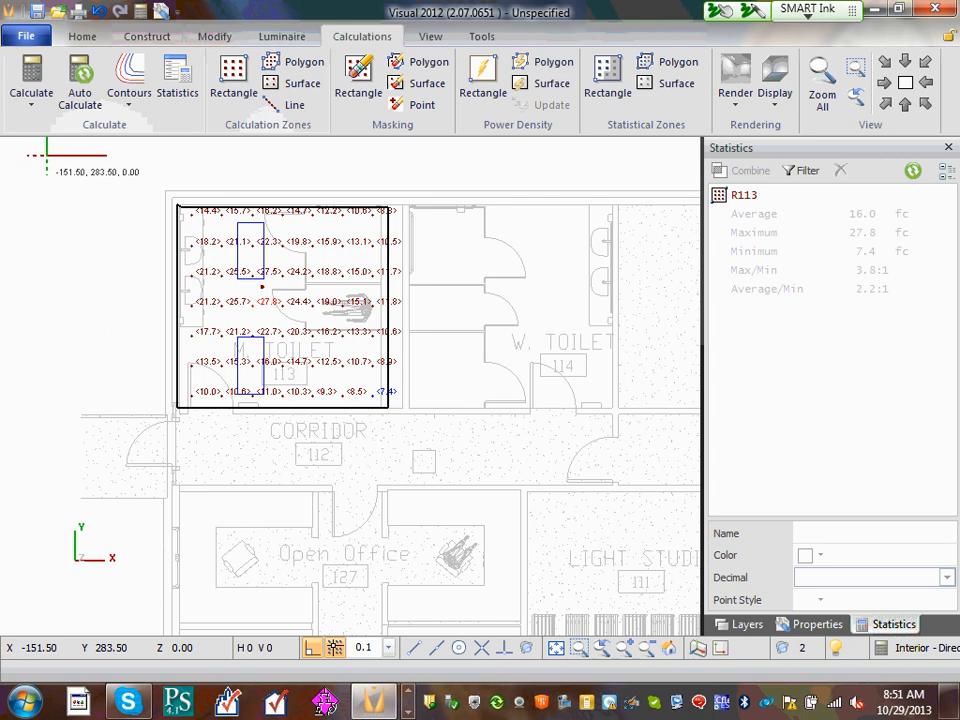
left_click(28, 85)
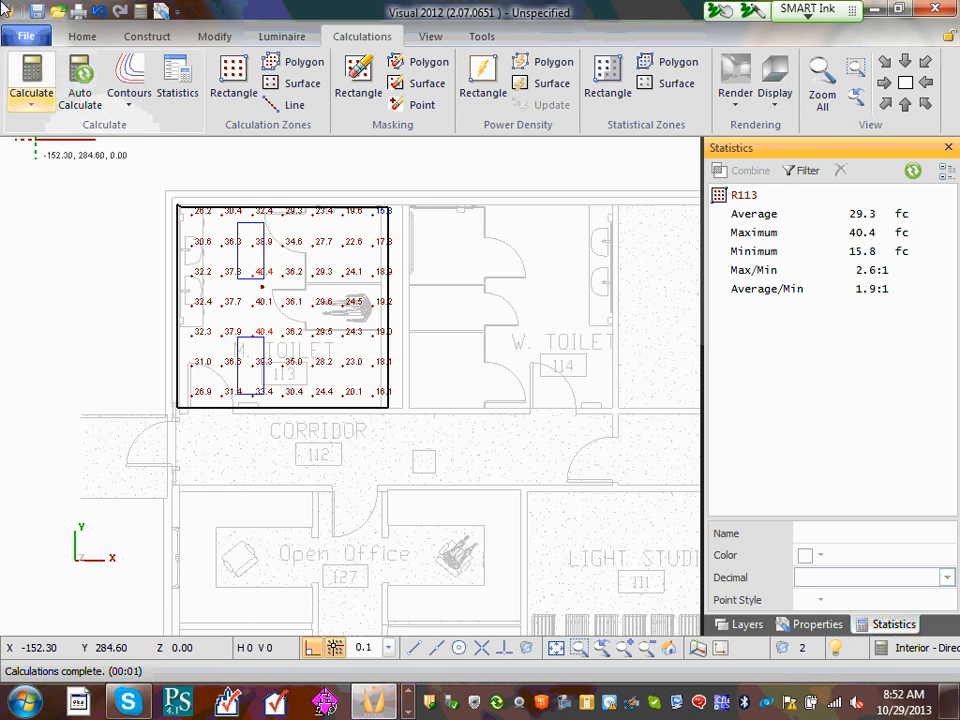
left_click(233, 80)
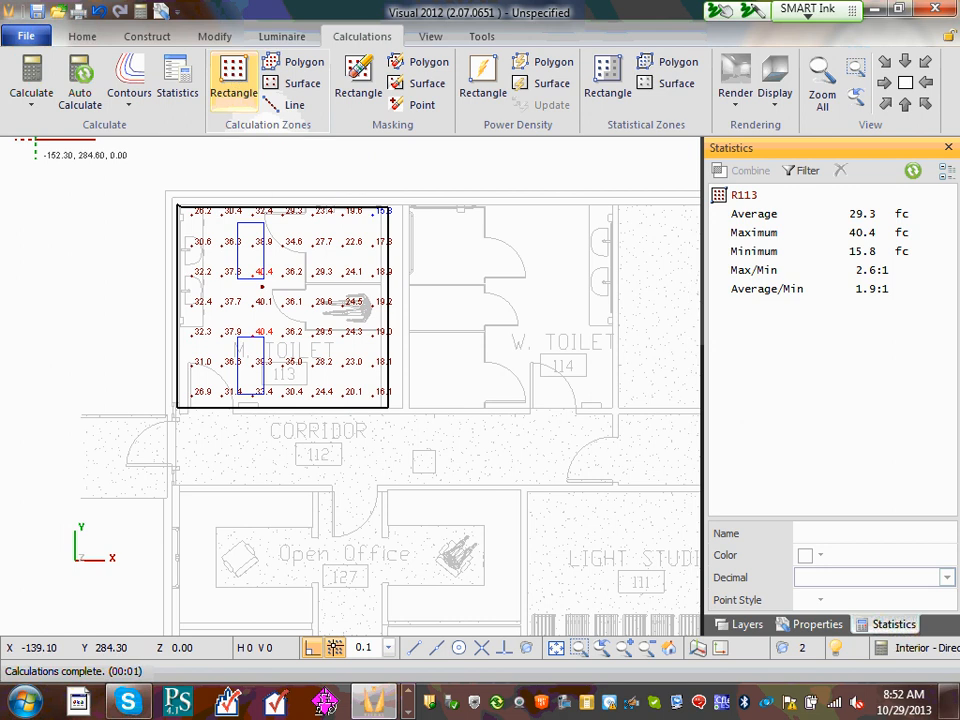
left_click(408, 712)
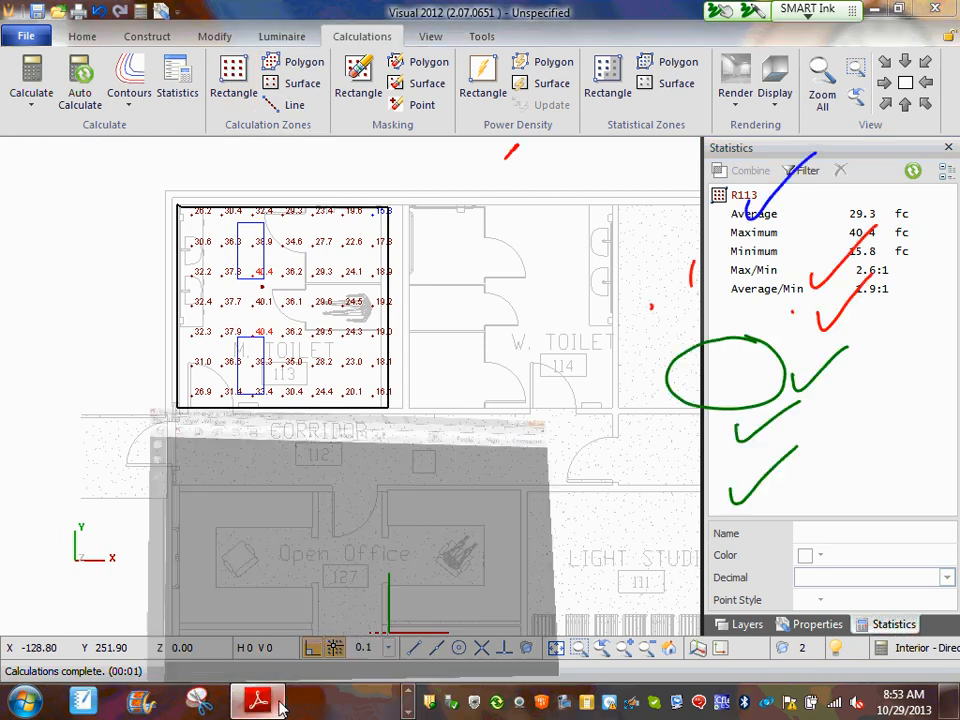
left_click(278, 706)
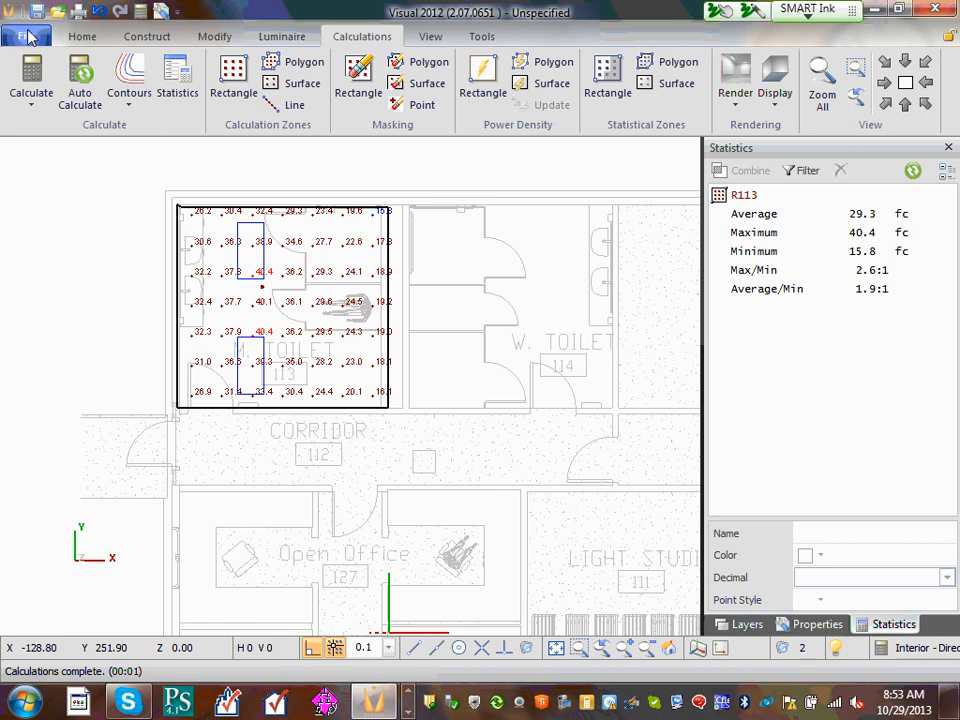
left_click(26, 38)
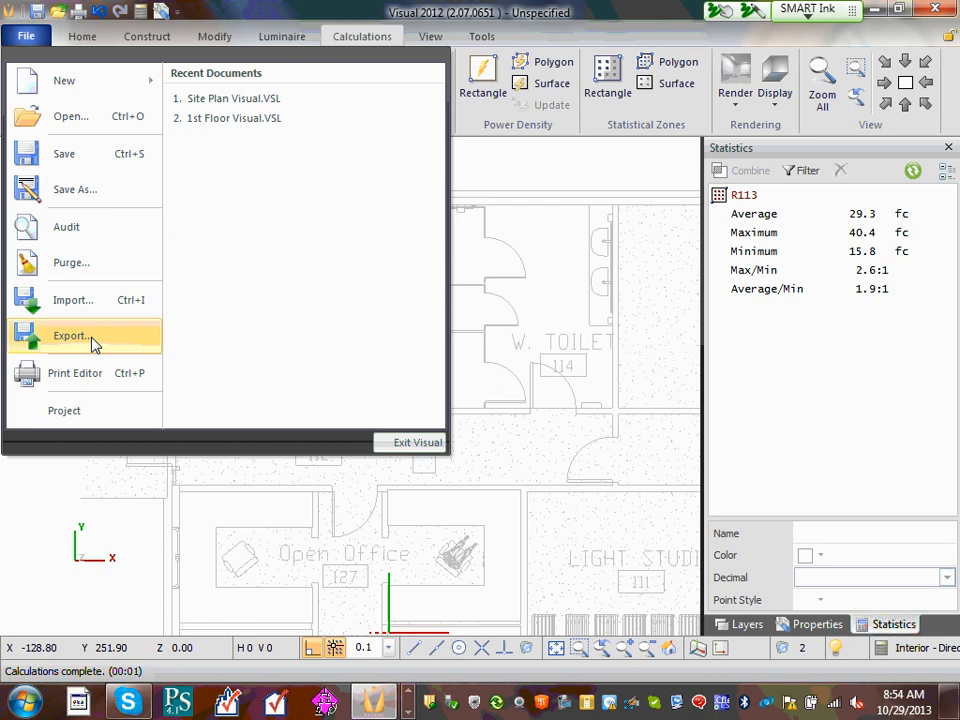
left_click(533, 212)
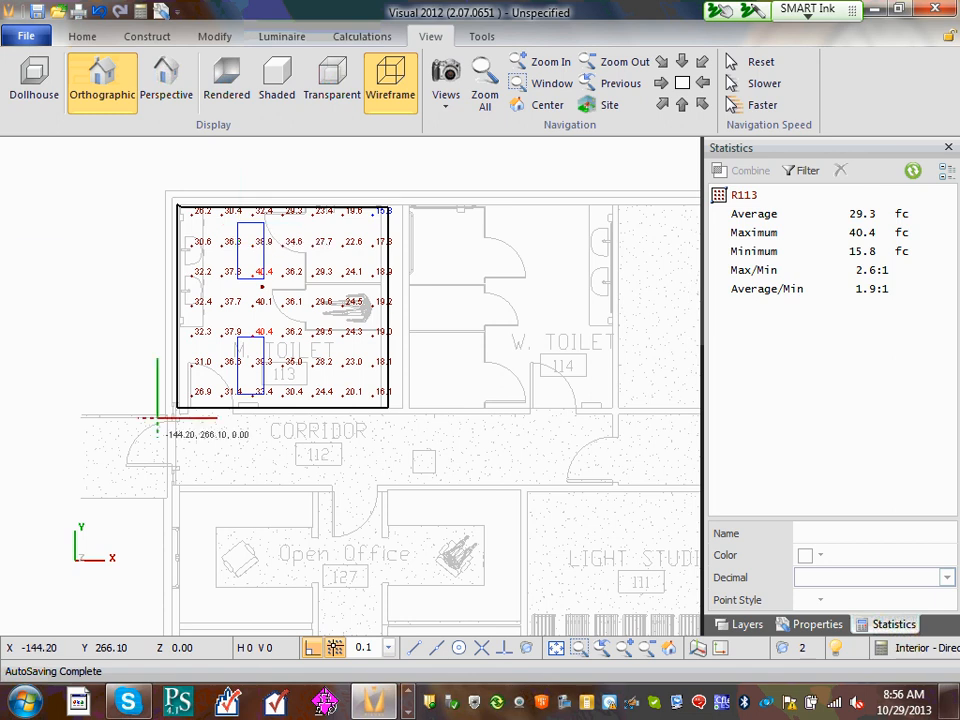
left_click(411, 692)
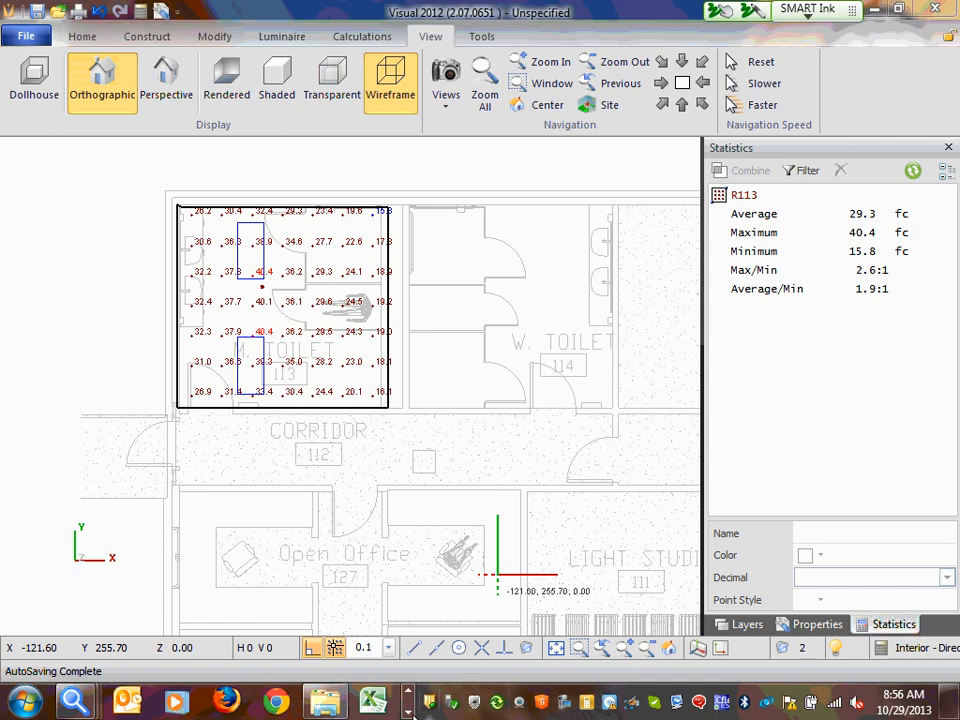
left_click(409, 712)
left_click(409, 712)
left_click(409, 712)
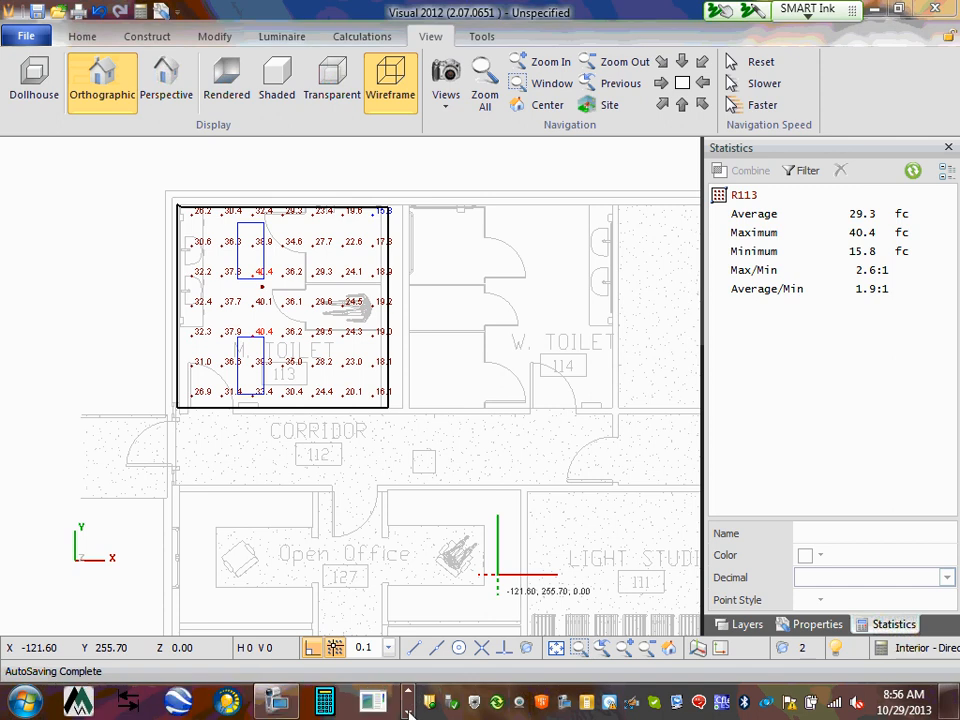
left_click(275, 703)
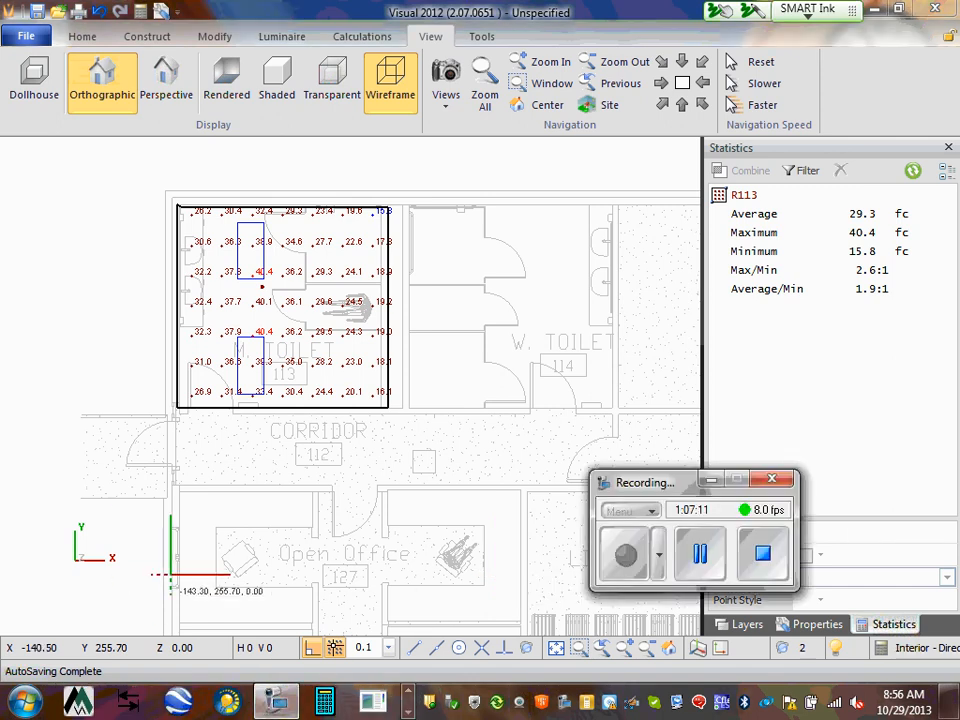
left_click(700, 560)
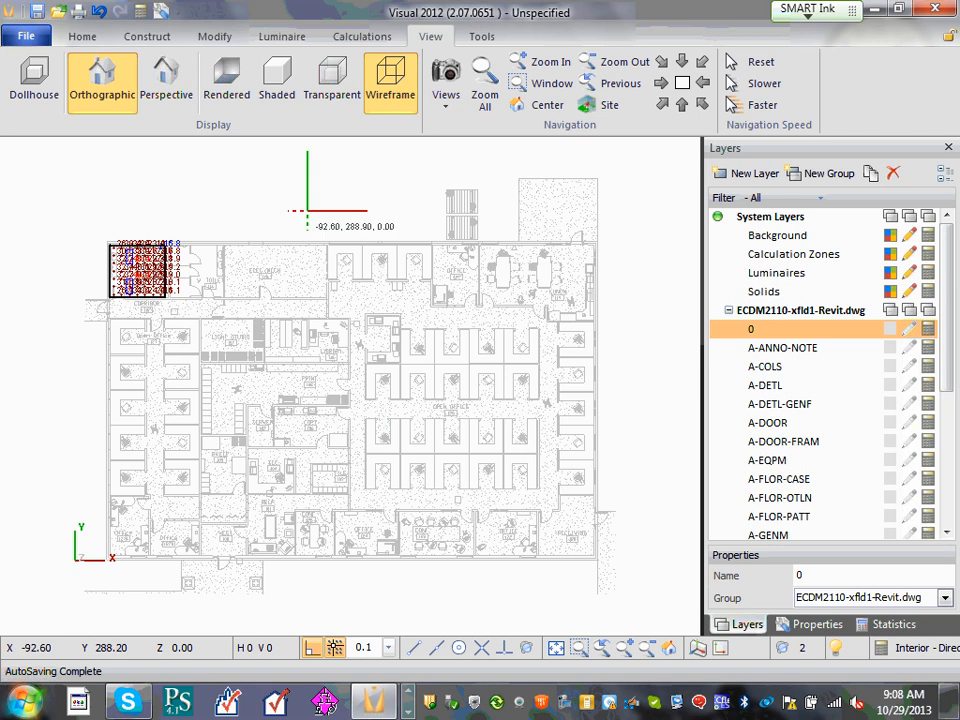
Start a rectangular room for the ELEC./MECH. space, named Elec/Mech 116, with a height of 13.
scroll(282, 275, "up", 5)
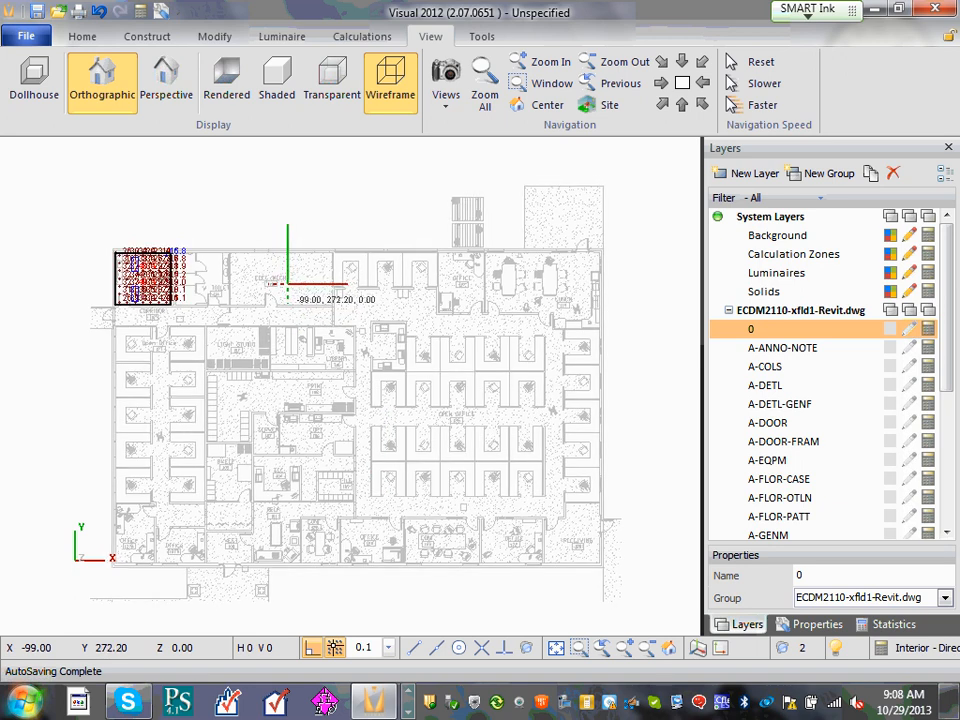
scroll(290, 289, "up", 4)
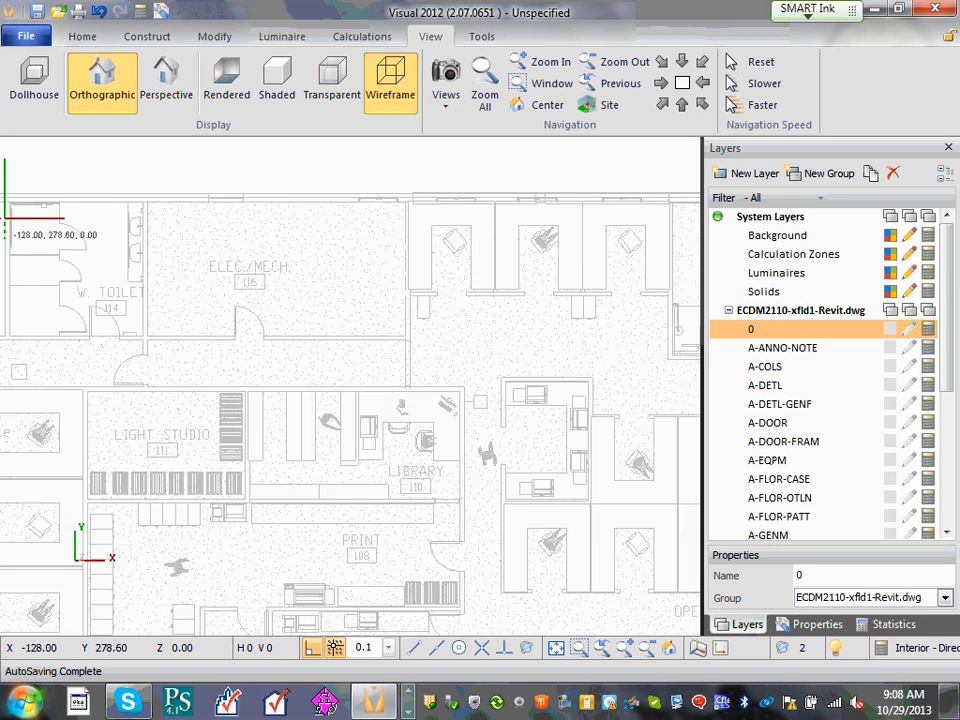
scroll(77, 251, "up", 5)
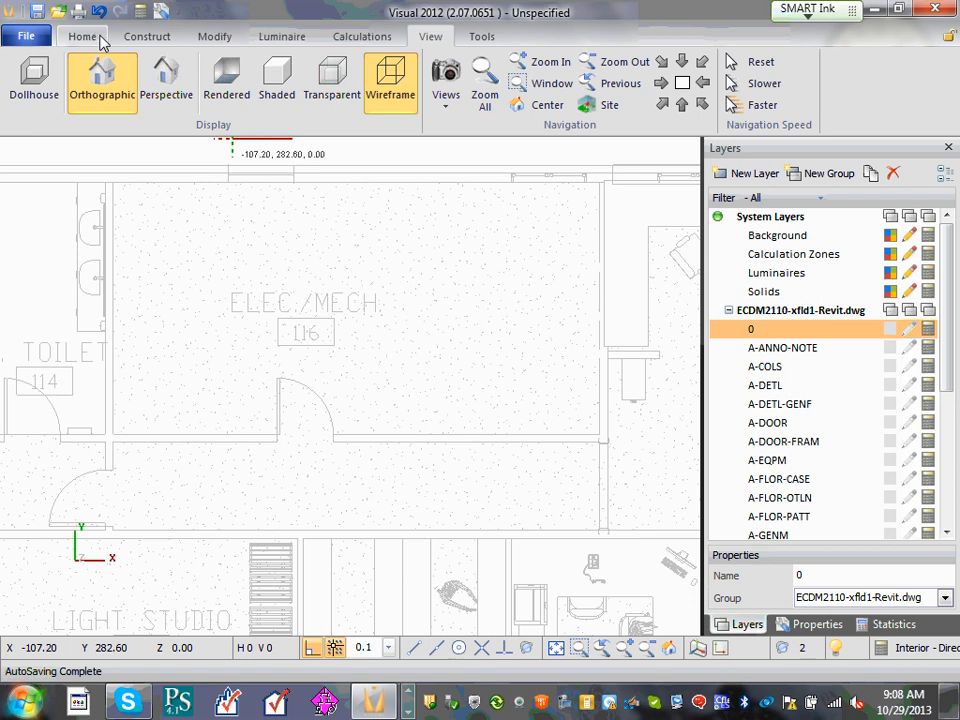
left_click(100, 38)
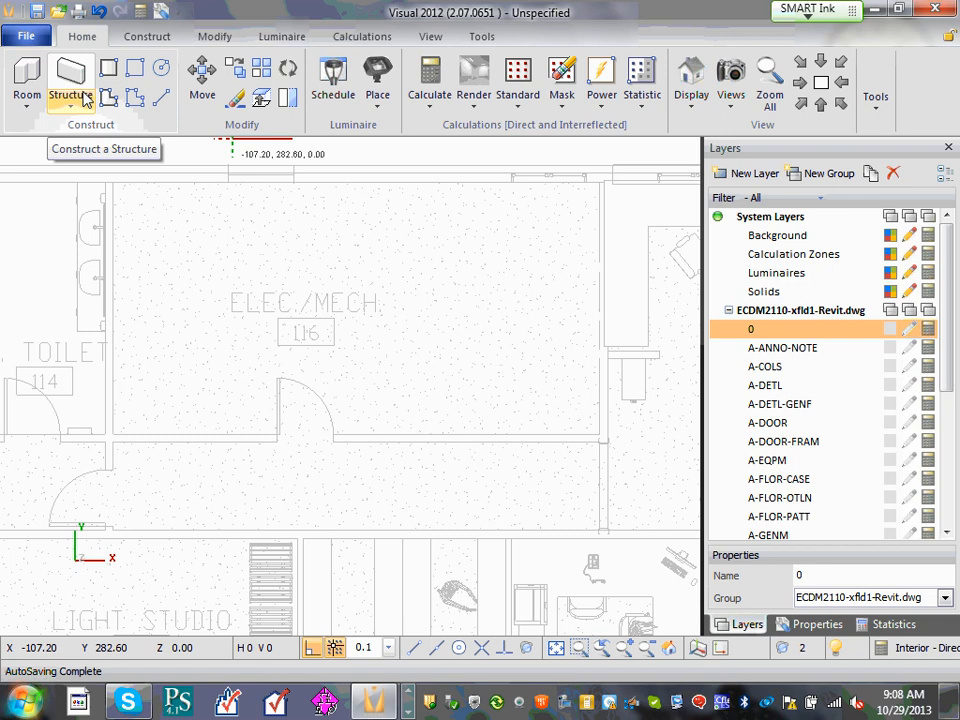
left_click(30, 103)
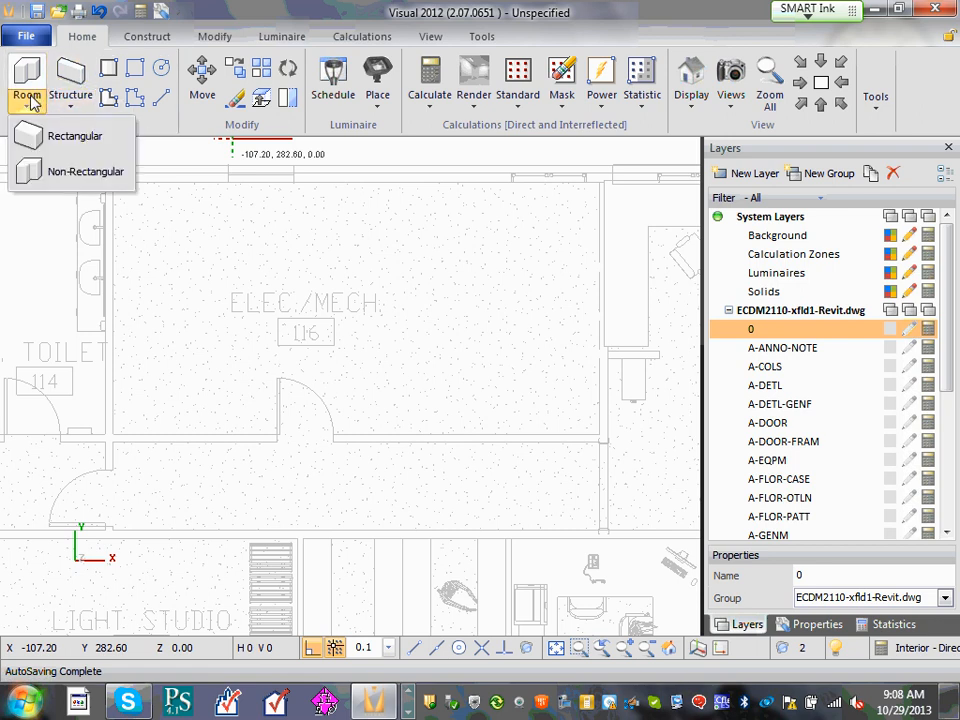
left_click(92, 145)
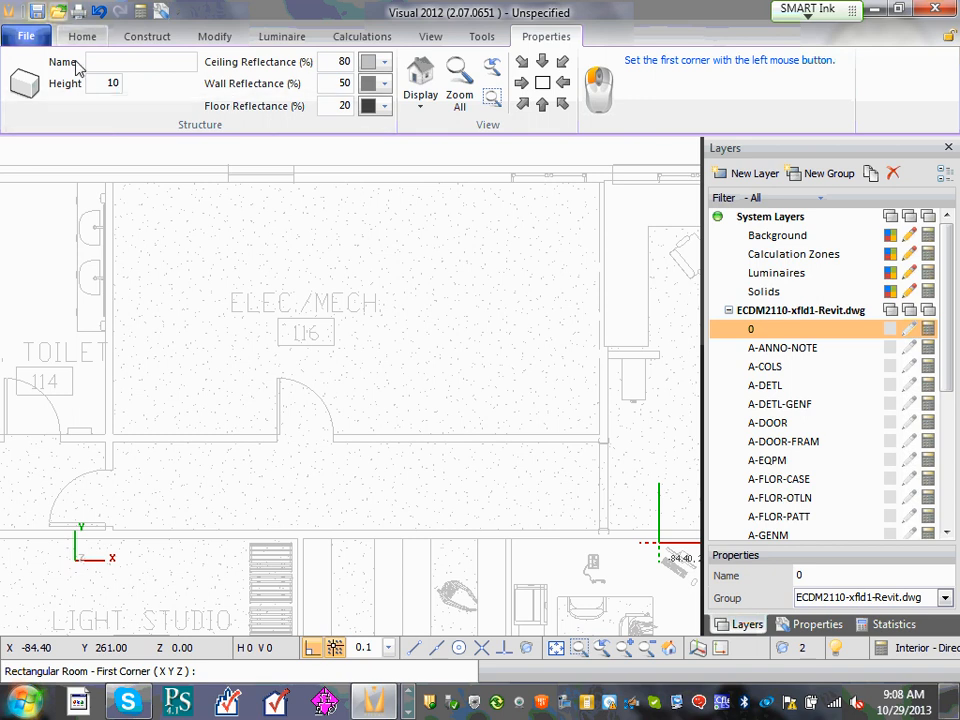
left_click(102, 61)
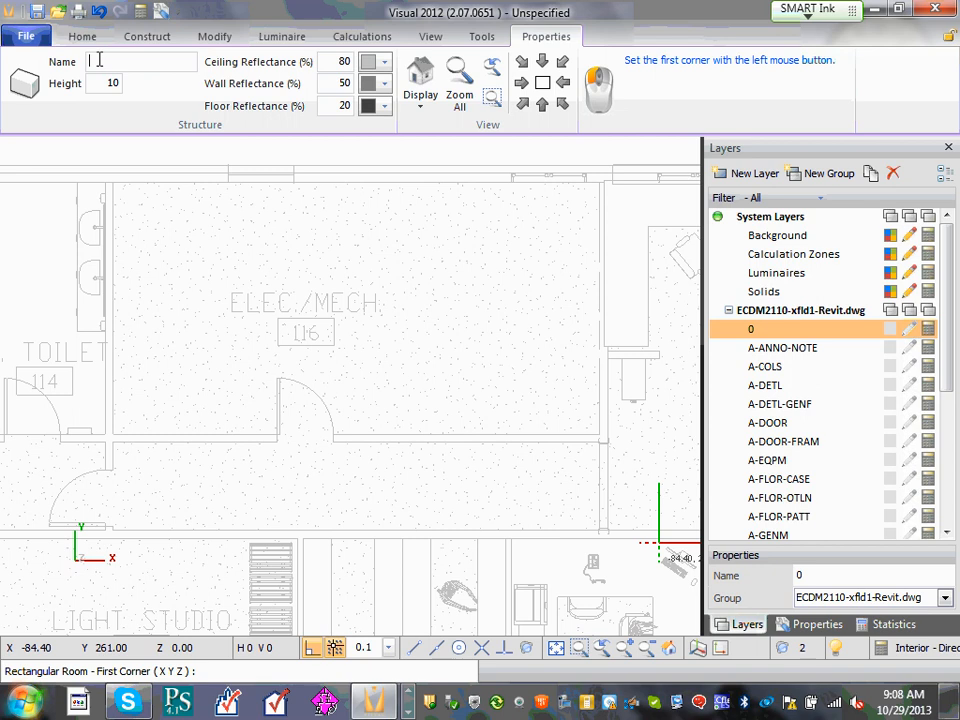
type("Elec/Mech 116")
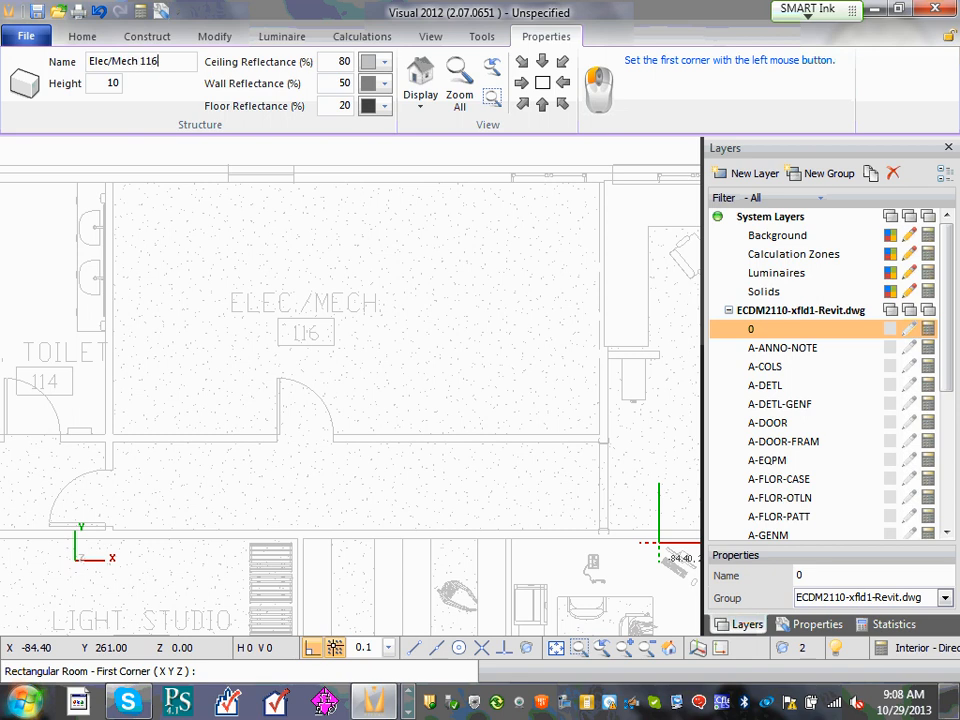
double_click(113, 85)
type("13")
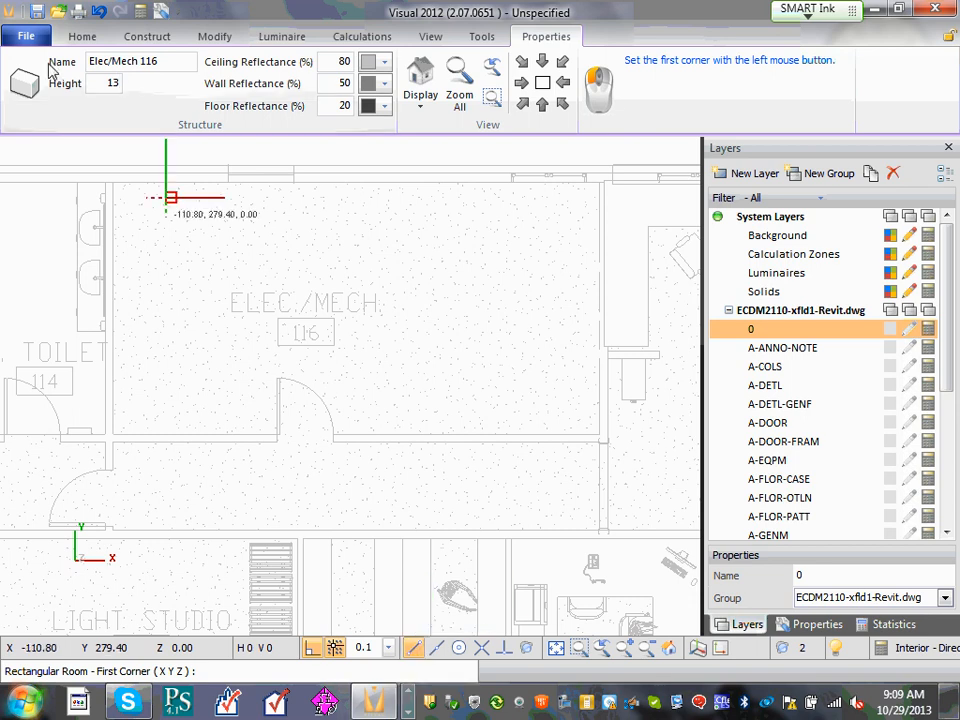
Draw the room about 26 by 13.5 along the inner walls of ELEC./MECH. 116, from its upper-left to lower-right corner.
scroll(116, 210, "up", 2)
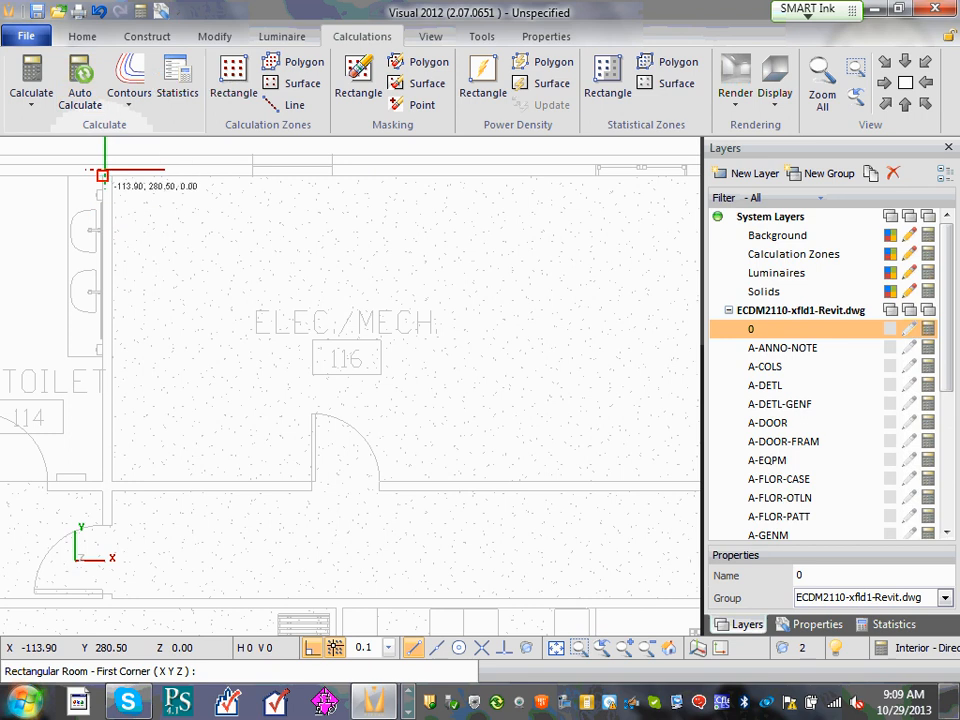
scroll(114, 165, "up", 3)
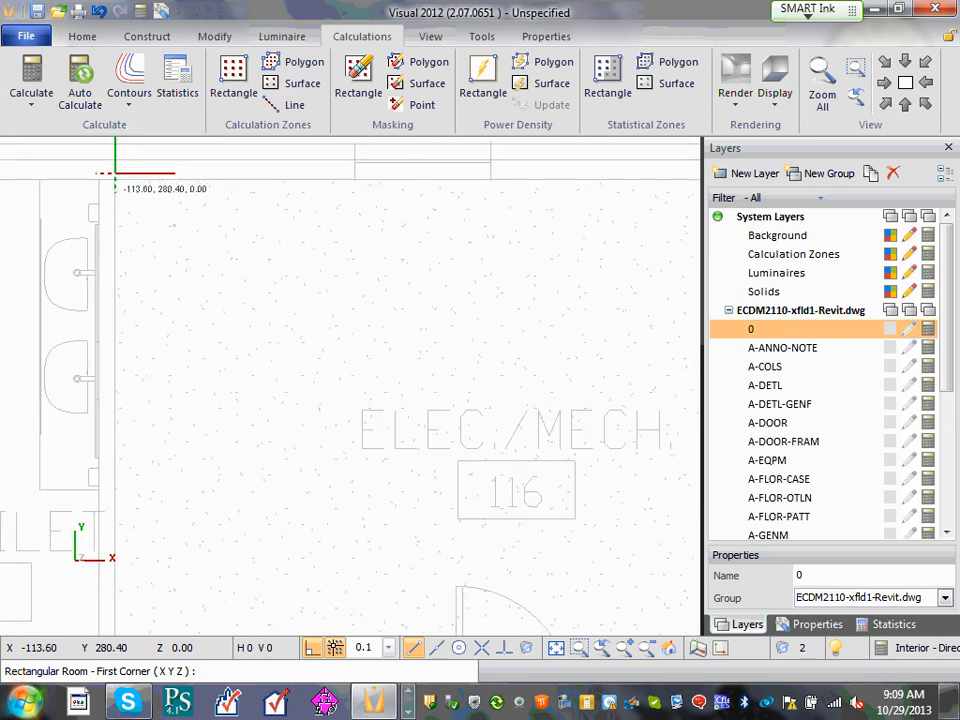
left_click(115, 180)
scroll(160, 315, "down", 4)
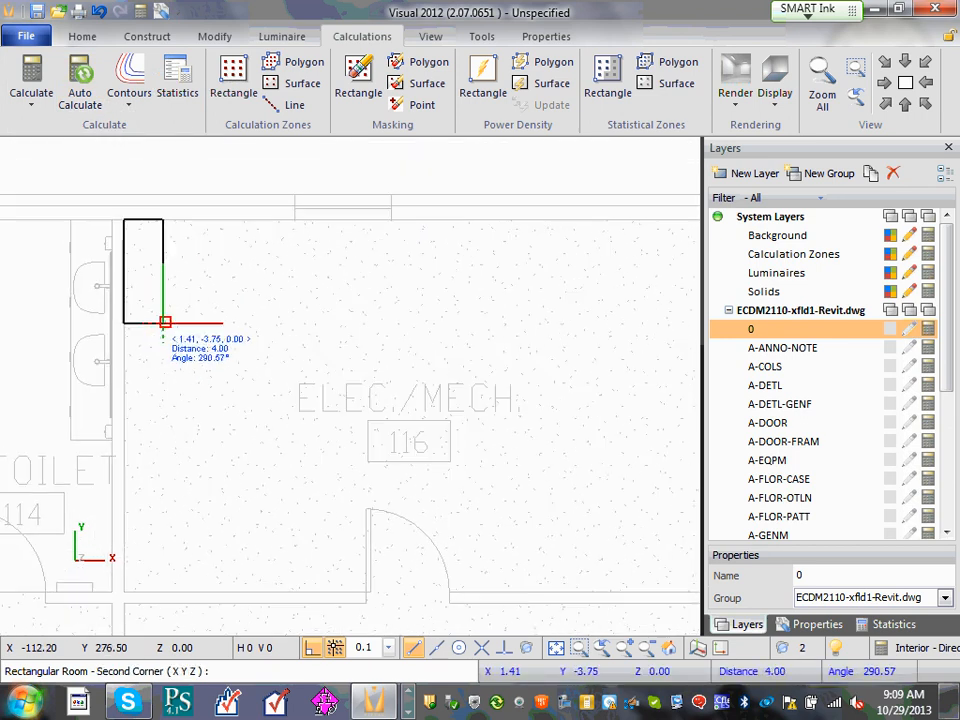
middle_click_drag(654, 544, 313, 542)
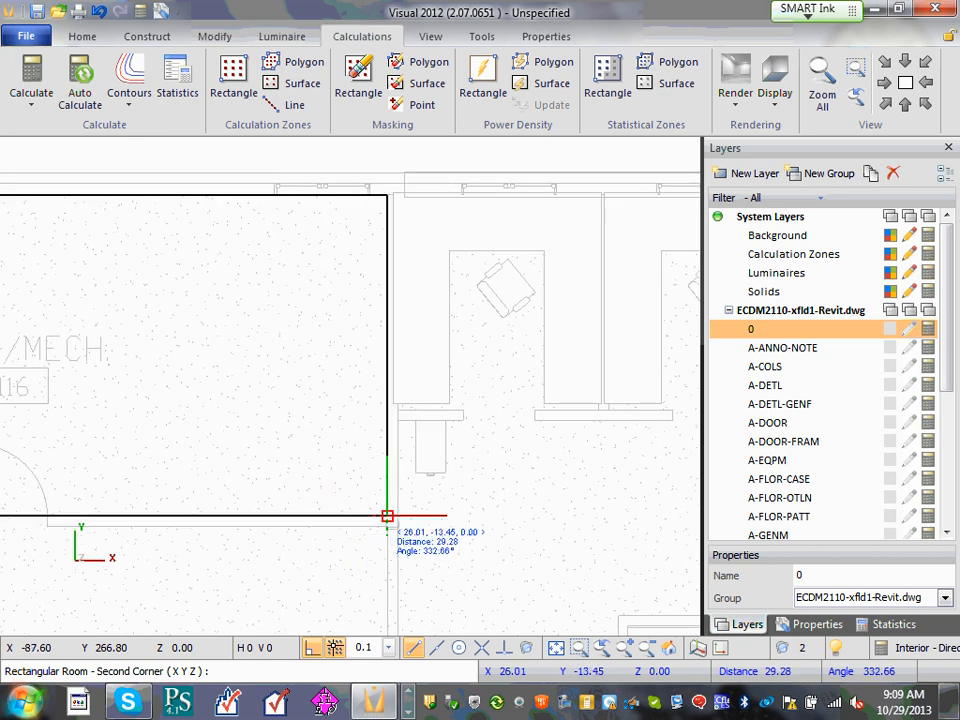
scroll(388, 517, "up", 3)
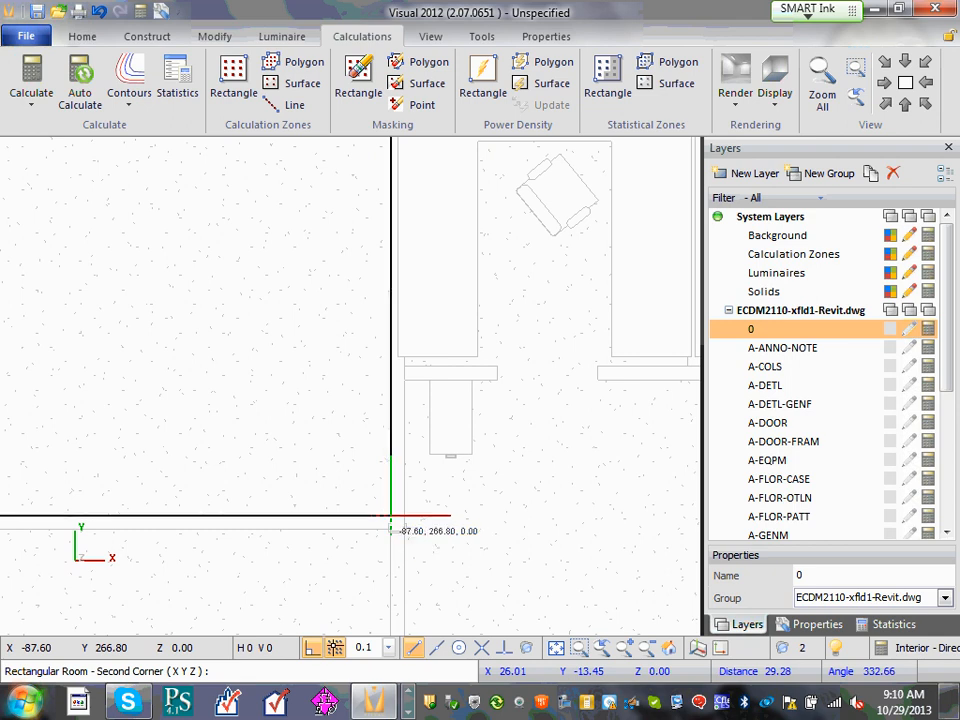
left_click(391, 516)
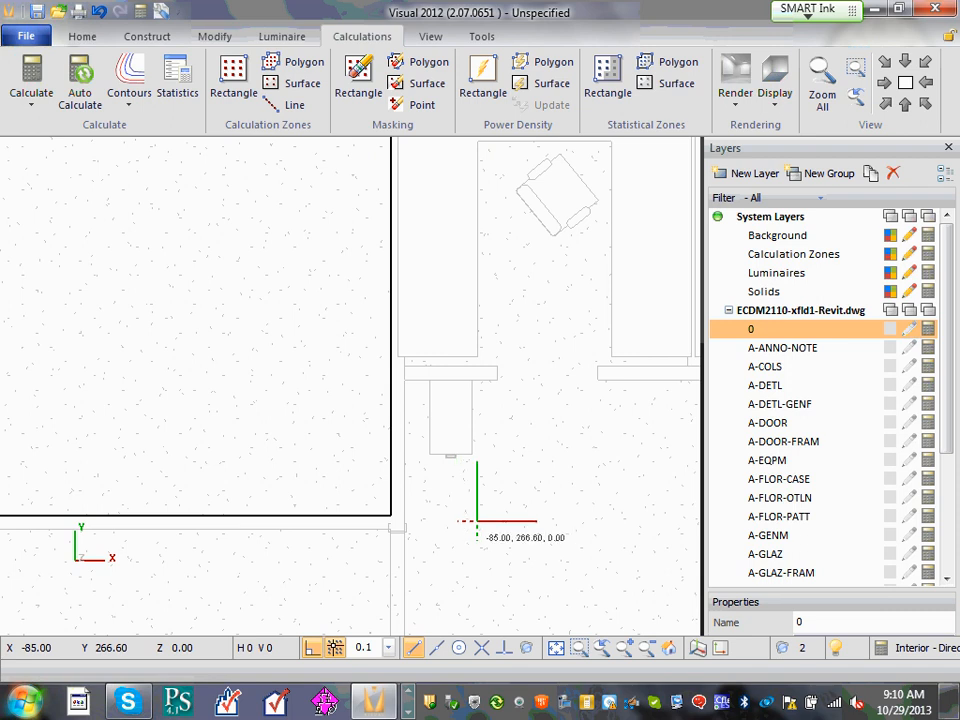
Examine the new Elec/Mech 116 room in plan and from an isometric viewpoint, and return to the plan view.
scroll(433, 527, "down", 1)
scroll(480, 531, "down", 7)
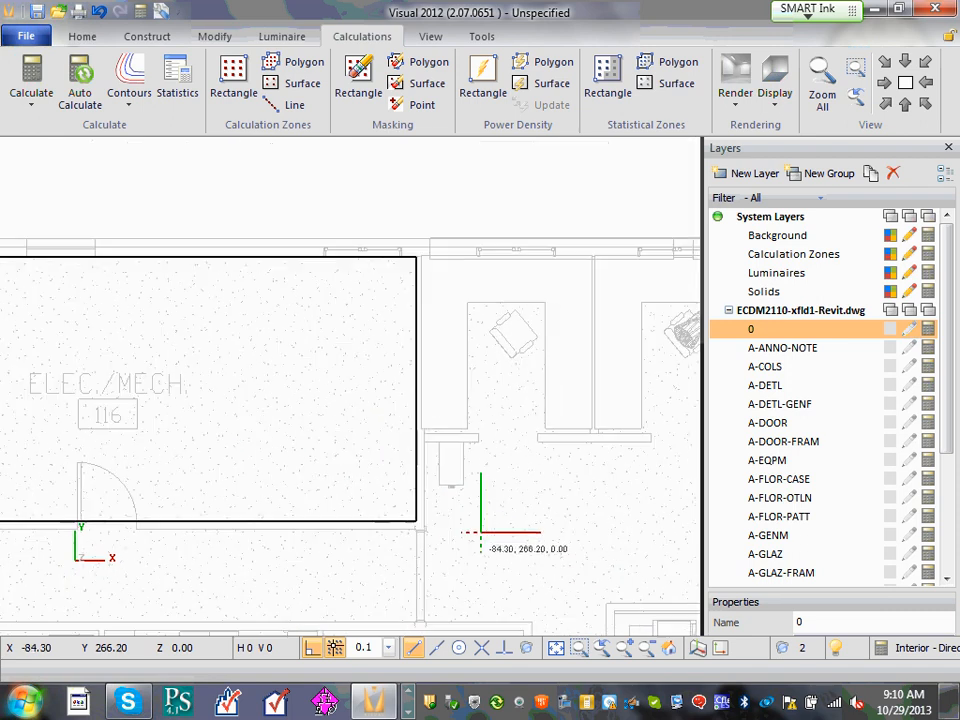
scroll(88, 402, "up", 1)
mouse_move(88, 402)
middle_mouse_down()
mouse_move(242, 405)
mouse_move(304, 430)
middle_mouse_up()
scroll(303, 430, "up", 1)
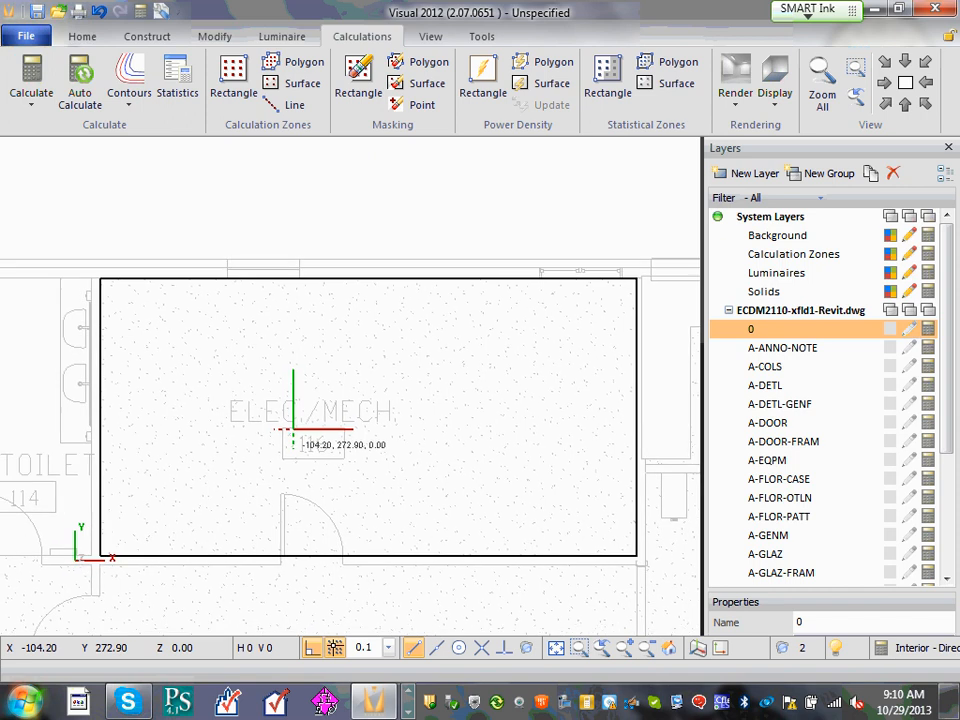
scroll(332, 464, "up", 1)
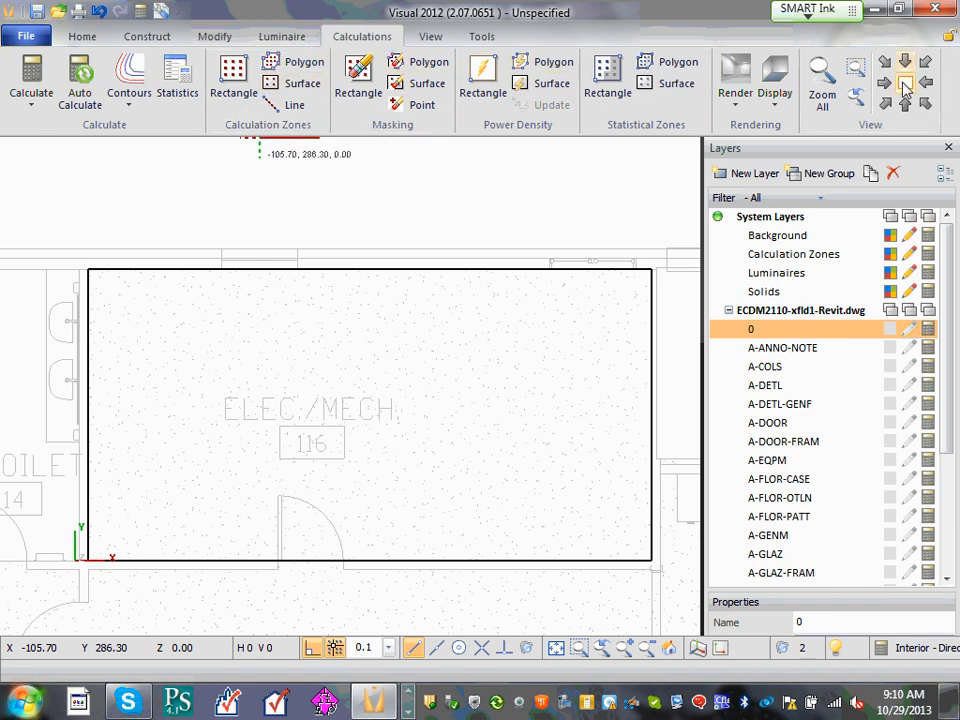
left_click(886, 105)
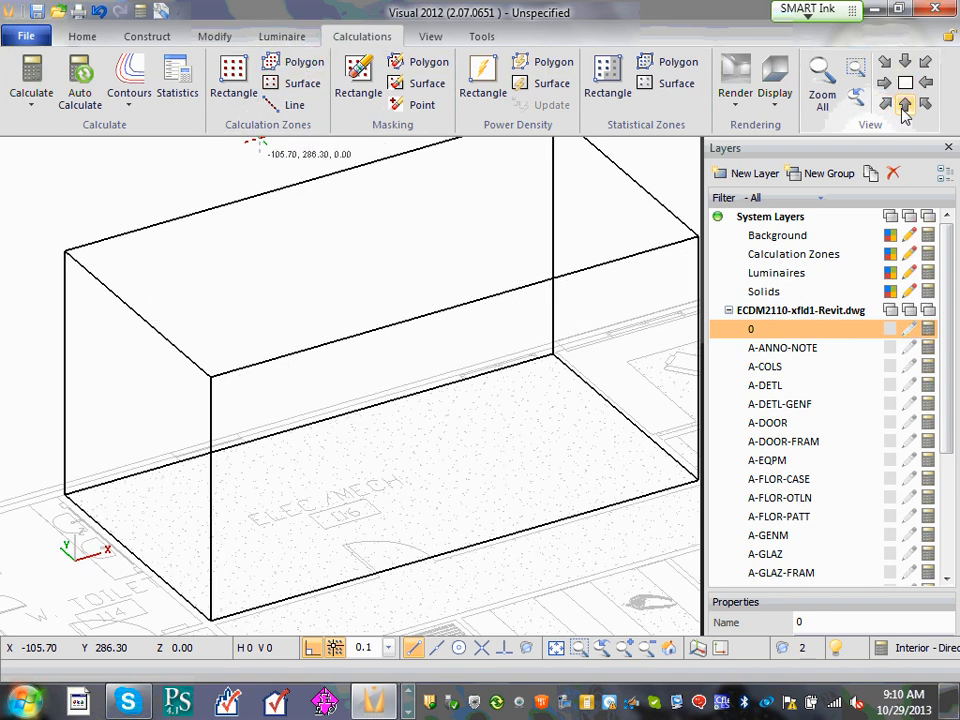
left_click(899, 106)
left_click(902, 86)
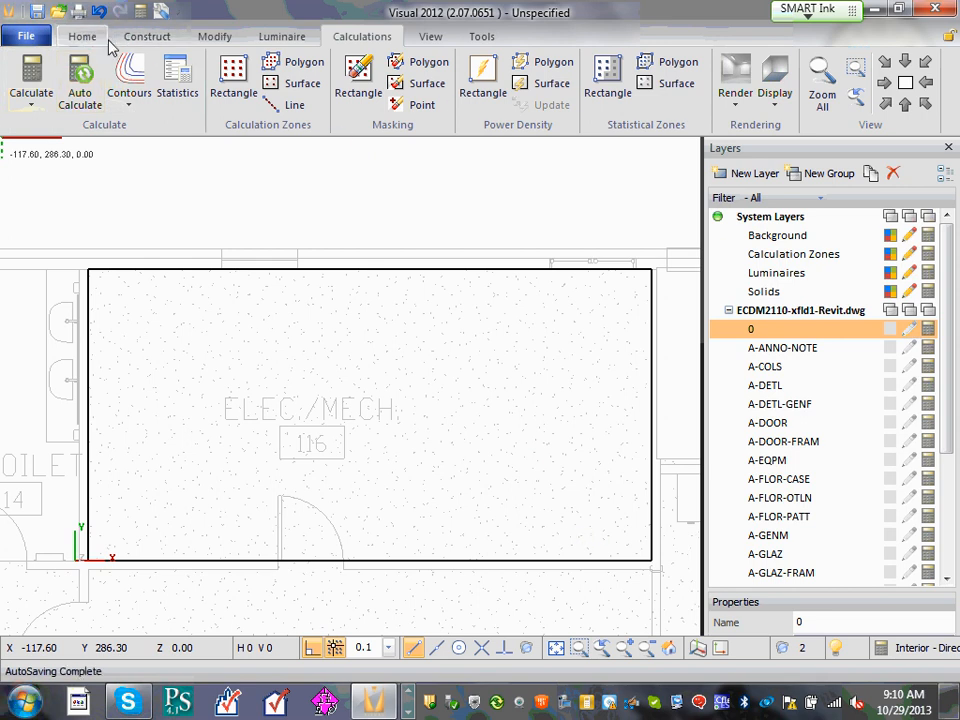
Display the object properties in place of the layer list.
left_click(210, 37)
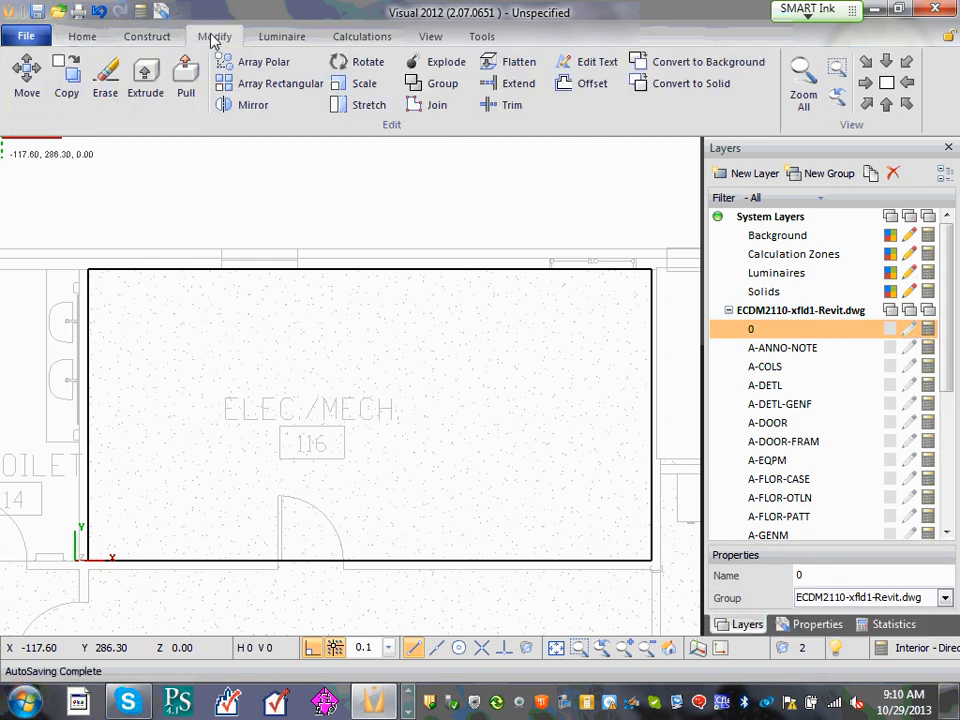
left_click(796, 628)
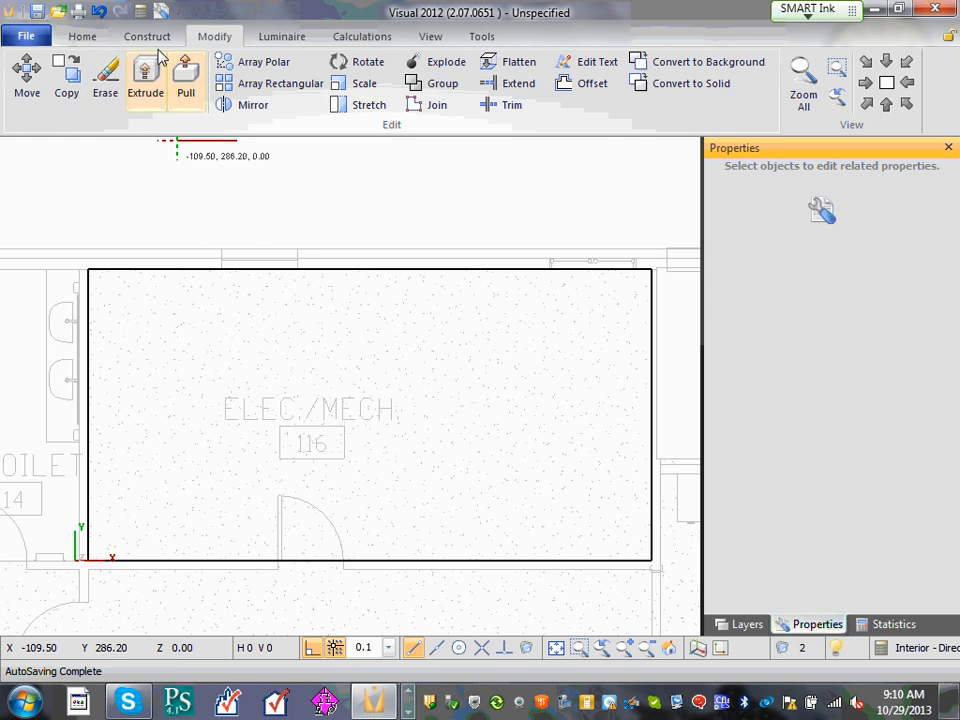
left_click(80, 40)
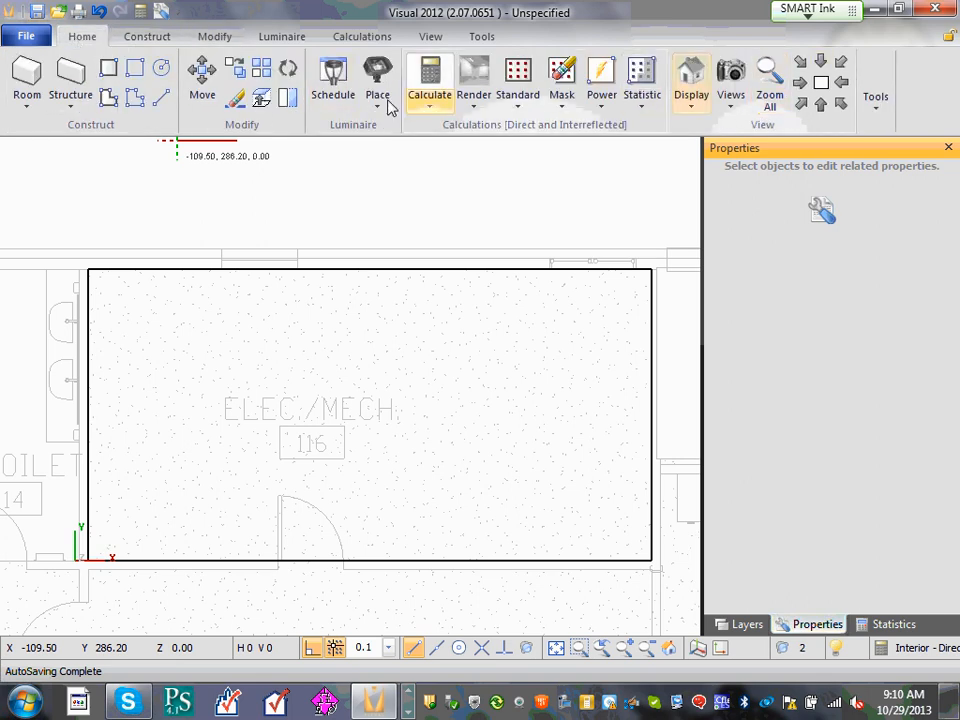
left_click(197, 38)
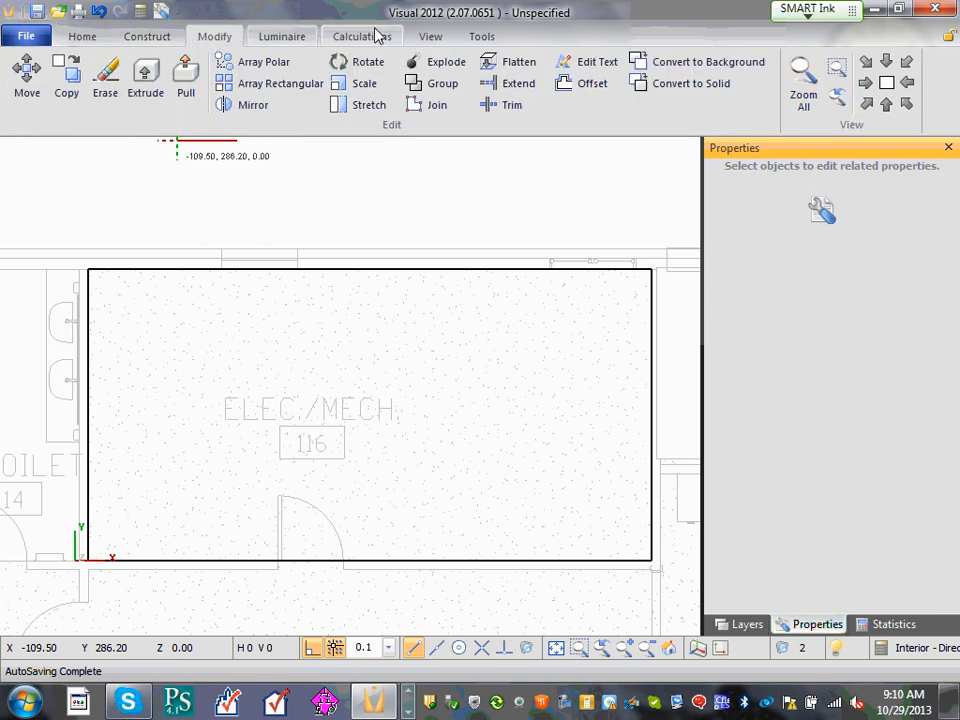
left_click(425, 38)
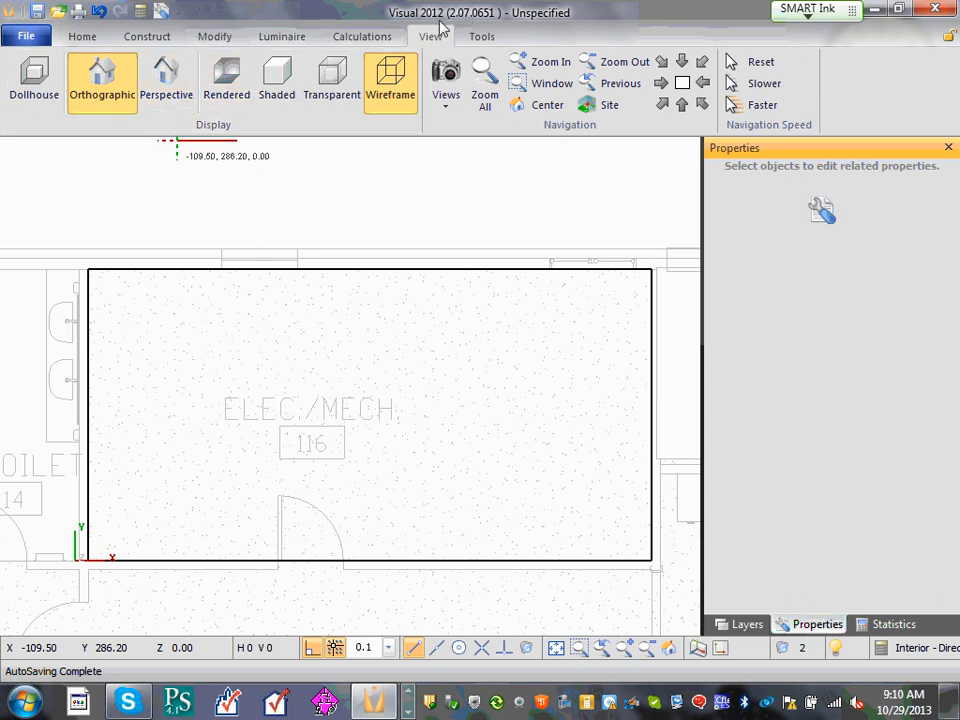
left_click(481, 38)
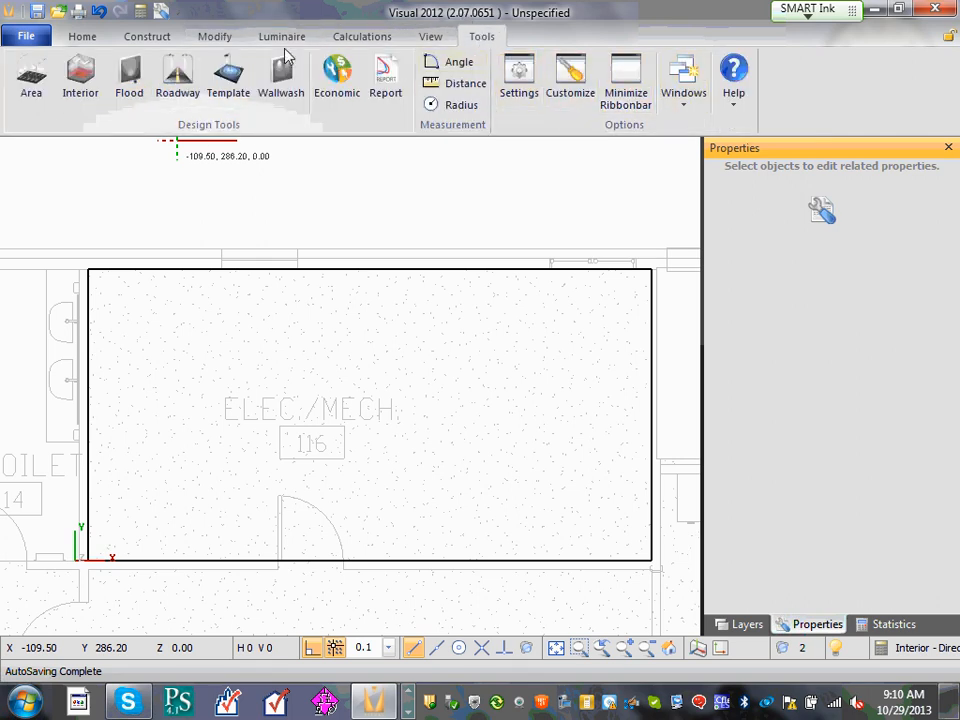
left_click(88, 38)
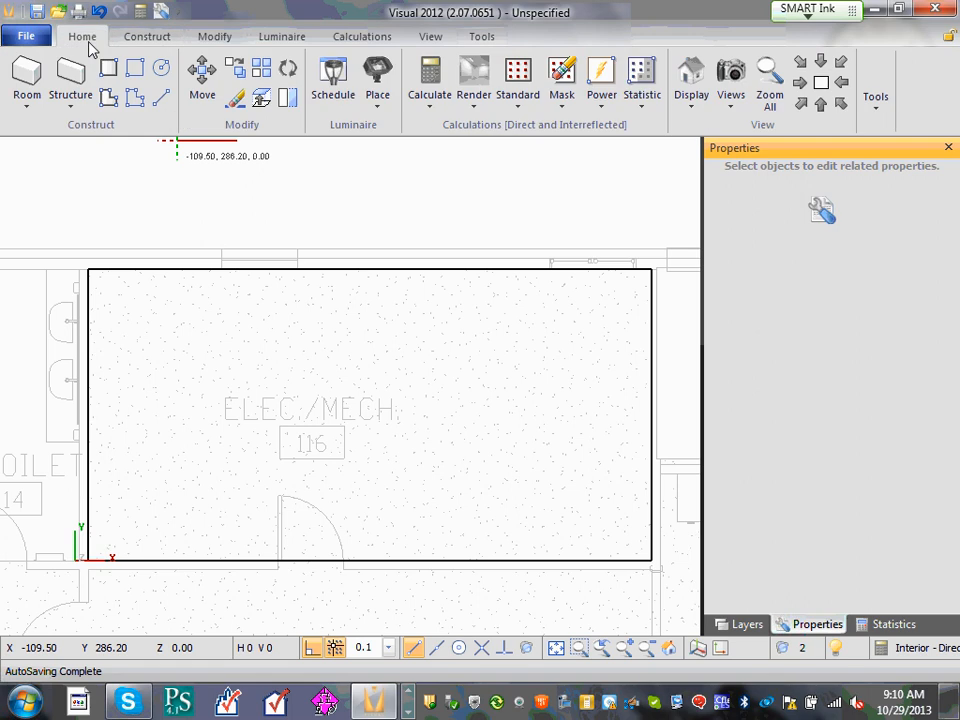
Query the Elec/Mech 116 room's object properties, examine its name, reflectance and surface settings, and end the query.
left_click(875, 97)
left_click(930, 168)
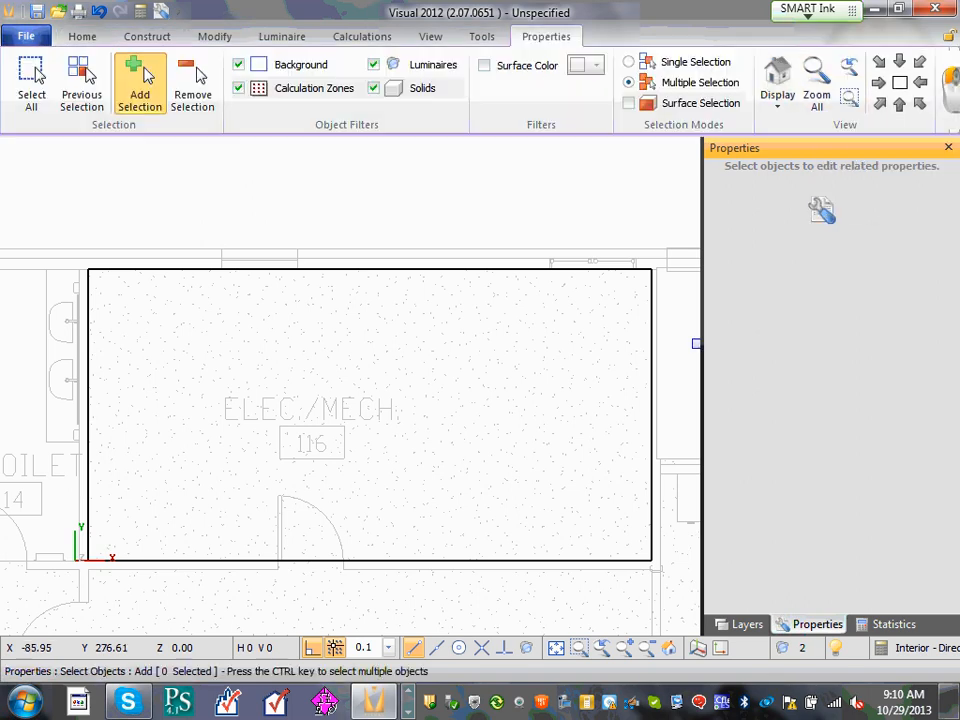
left_click(650, 332)
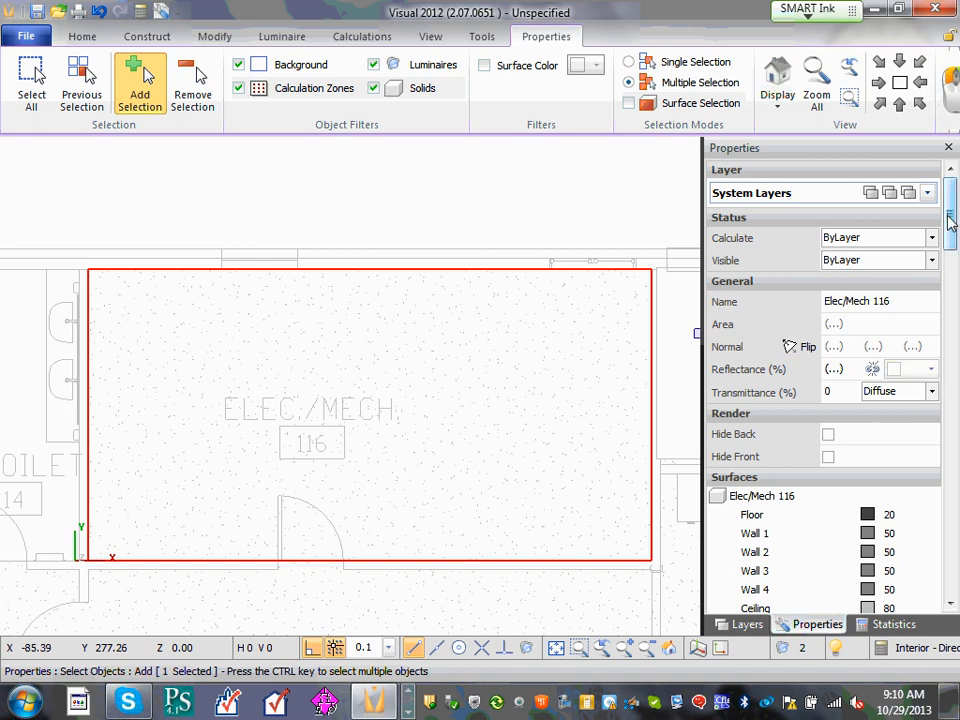
mouse_move(950, 214)
left_mouse_down()
mouse_move(955, 530)
mouse_move(955, 195)
left_mouse_up()
left_click(852, 331)
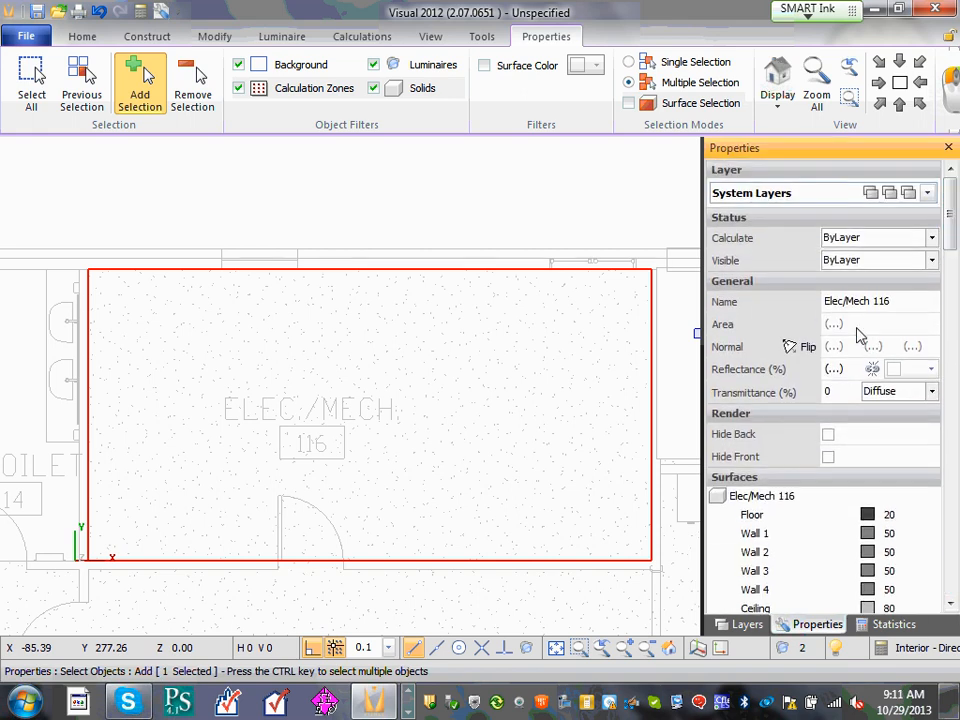
left_click(930, 372)
left_click(929, 372)
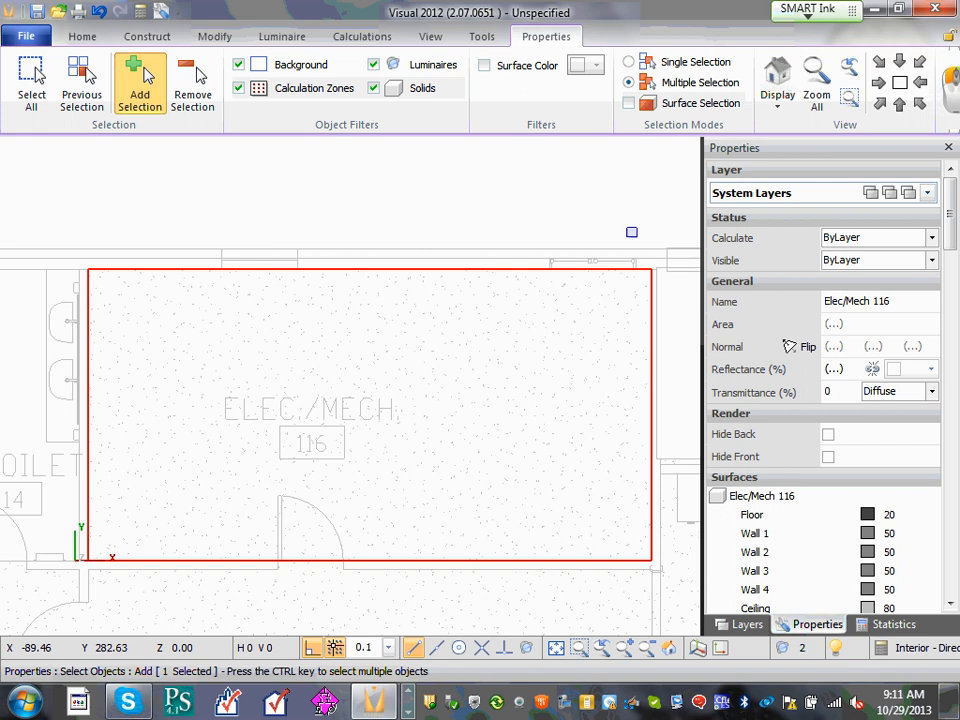
key("Escape")
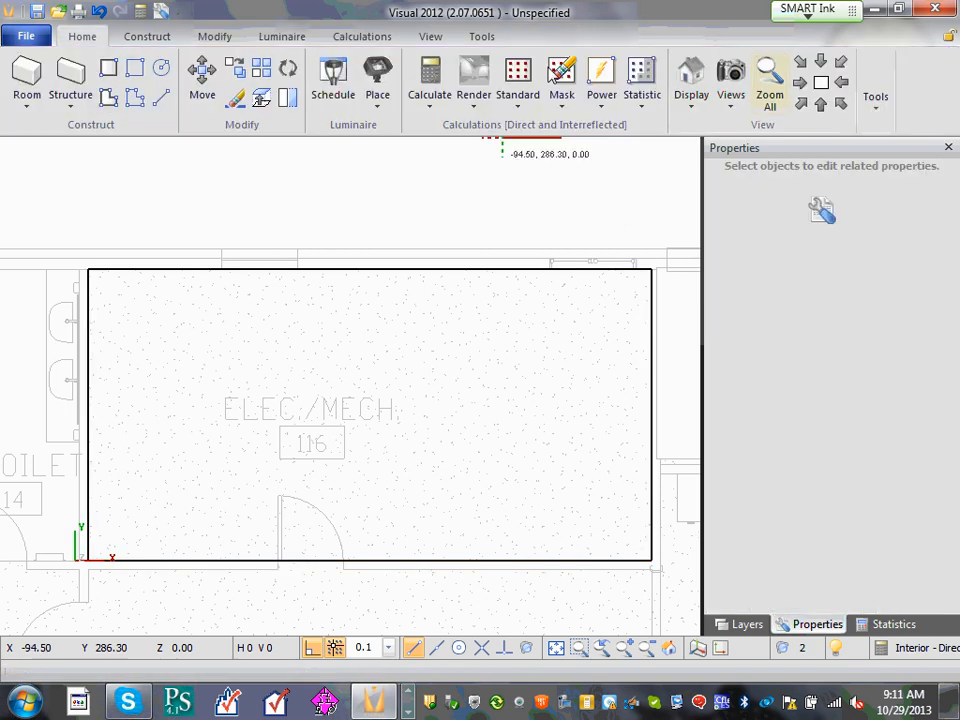
left_click(214, 37)
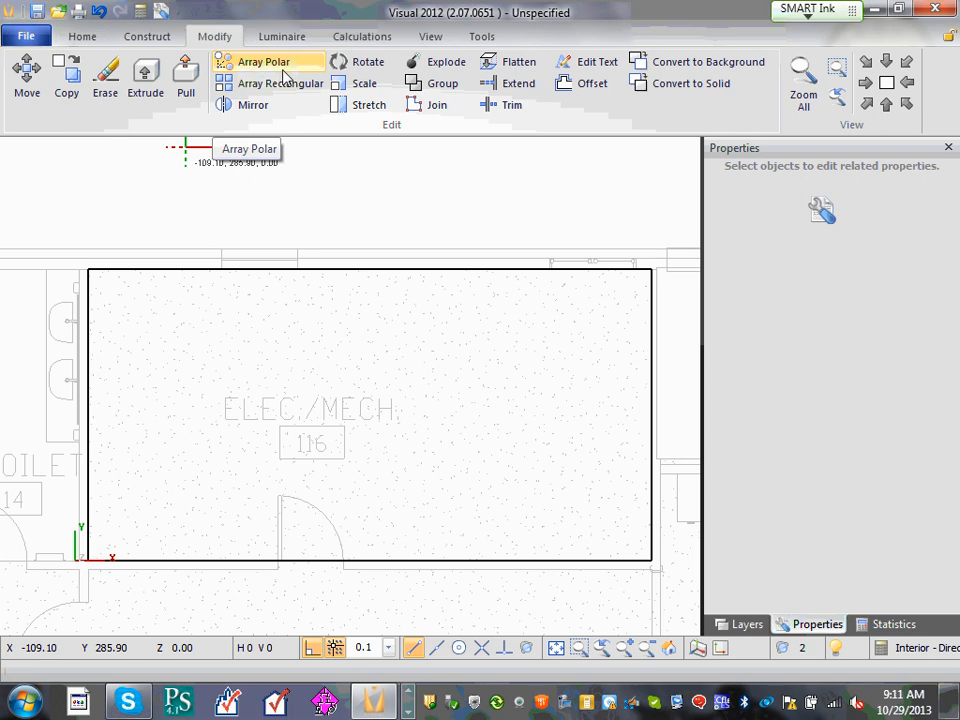
left_click(186, 72)
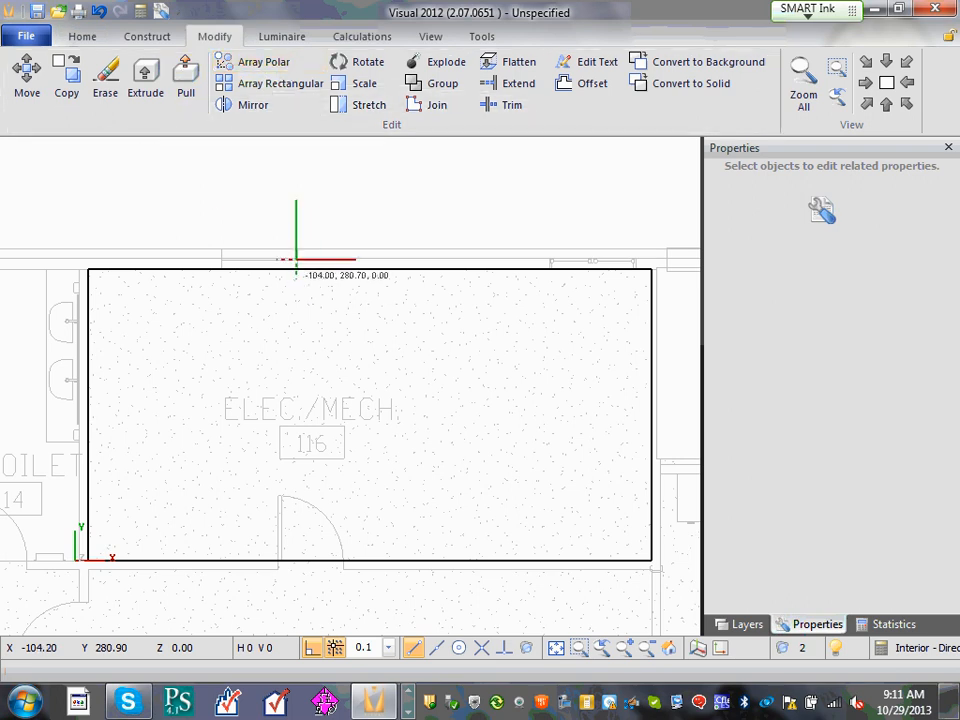
Start a new entry in the luminaire schedule and return the photometric catalog to the top level of Lithonia Lighting.
left_click(283, 37)
left_click(26, 82)
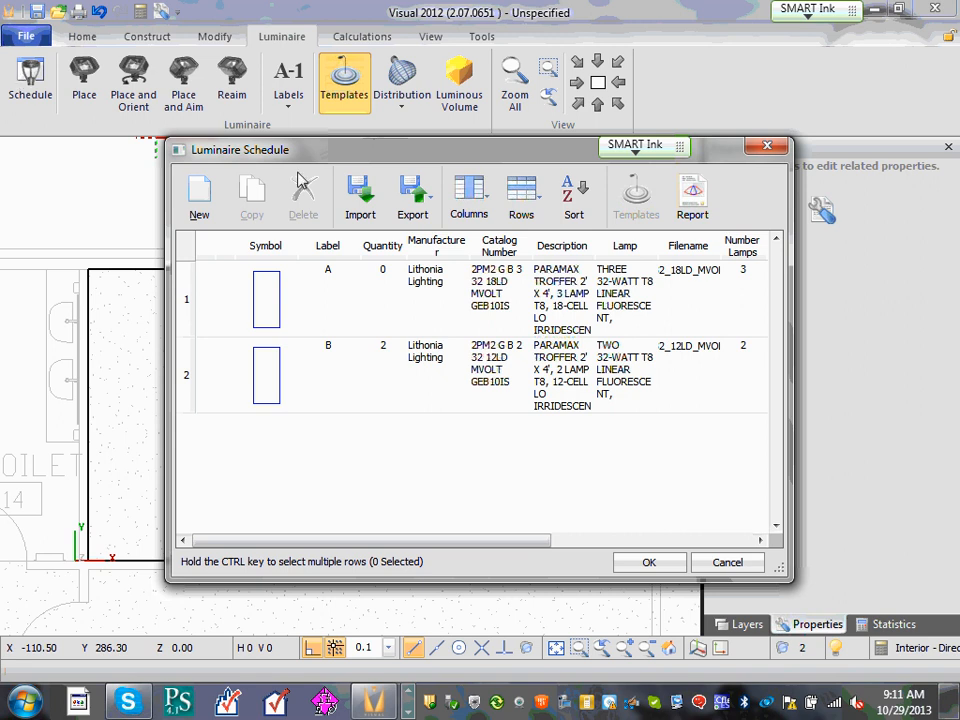
left_click(199, 195)
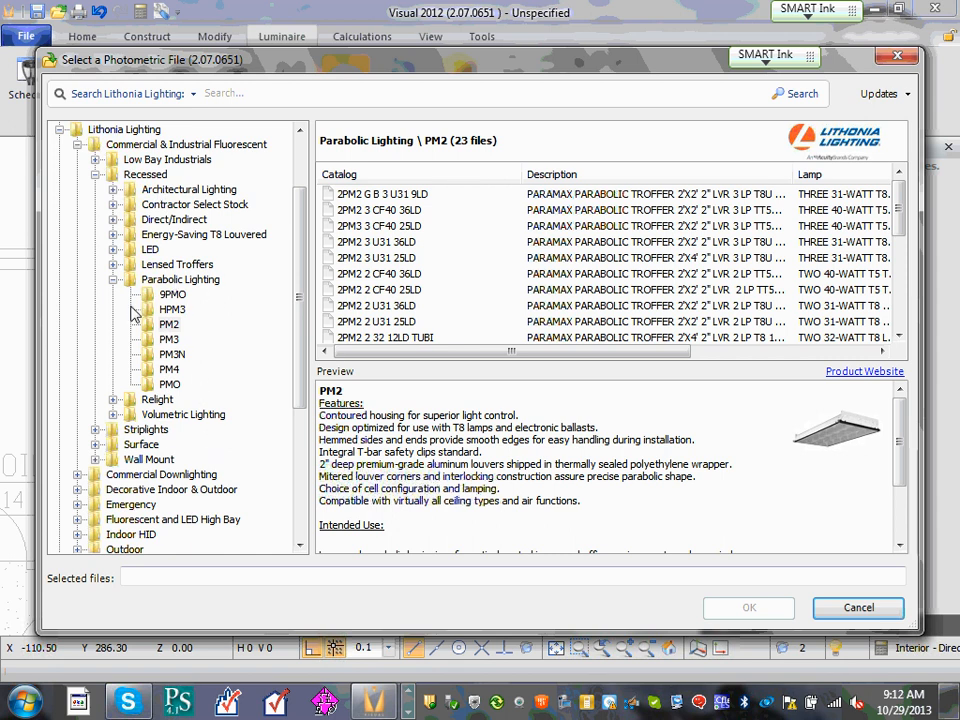
left_click(113, 281)
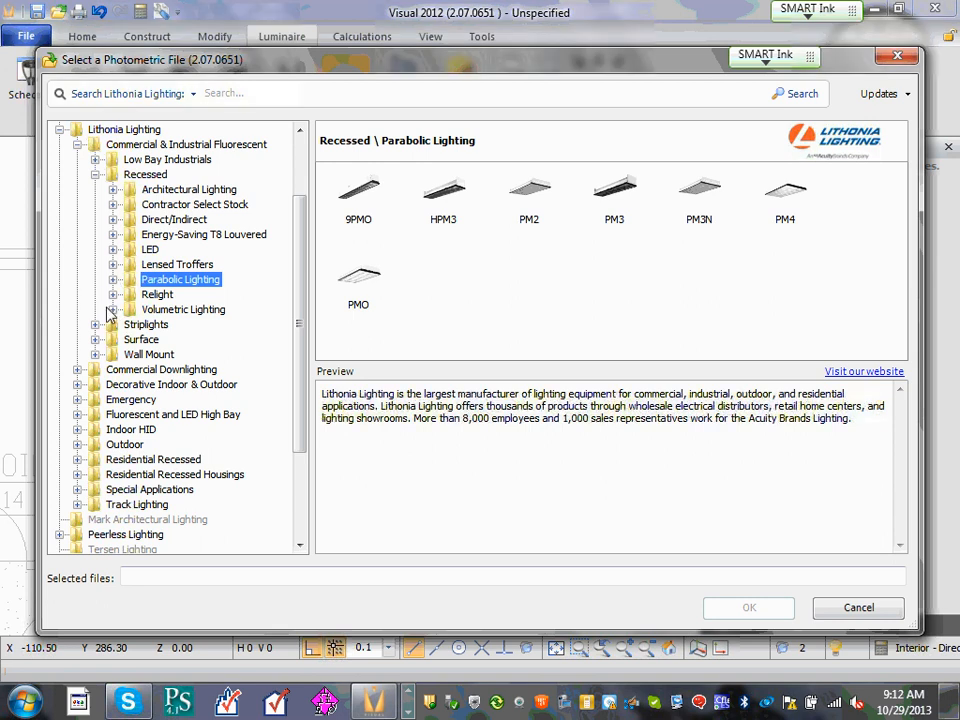
scroll(93, 224, "up", 2)
left_click(78, 234)
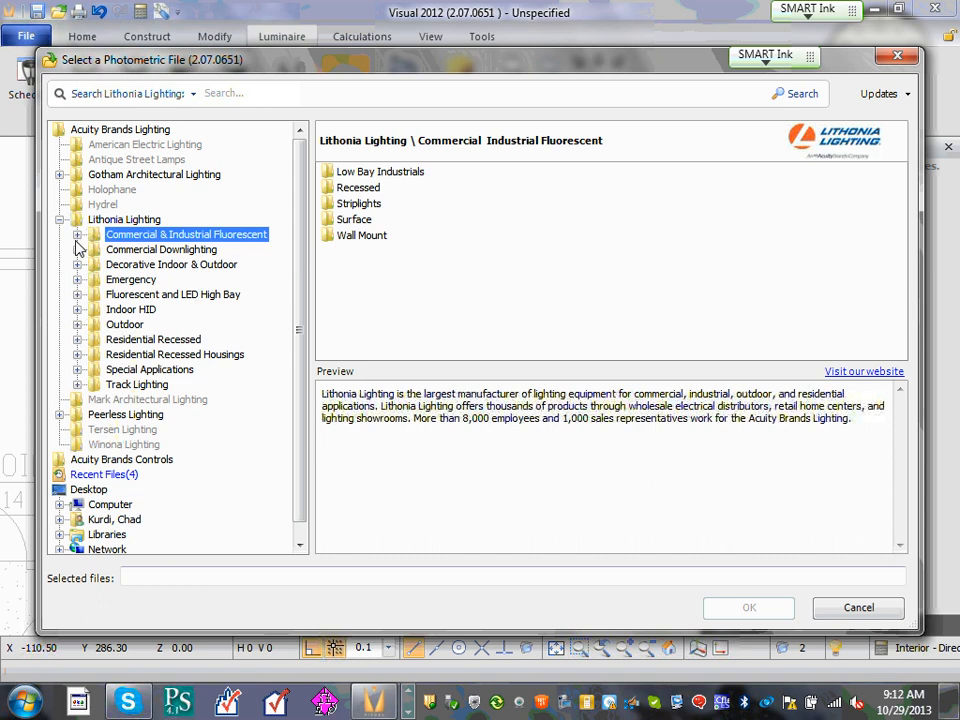
left_click(121, 222)
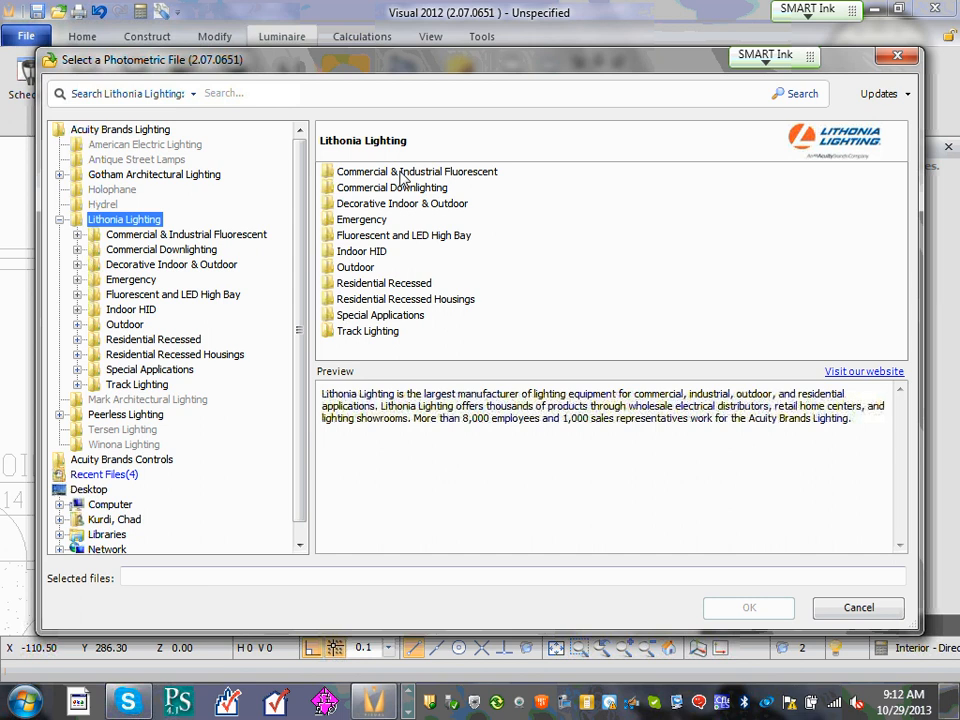
Browse the Commercial & Industrial Fluorescent striplights and show the photometric files of the general-purpose C series.
double_click(401, 174)
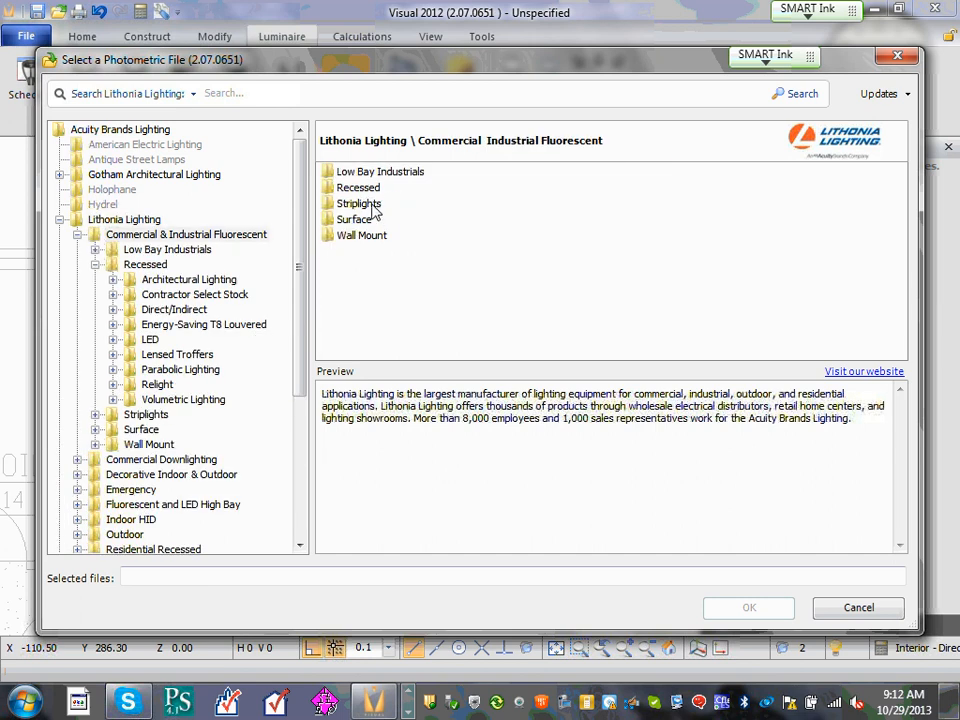
double_click(368, 205)
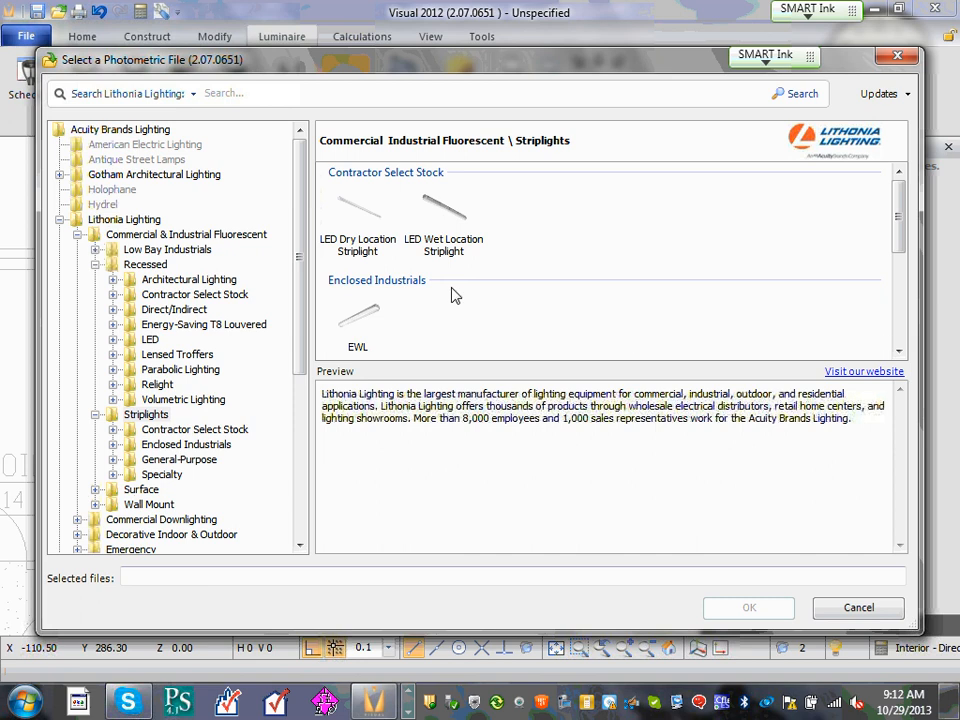
left_click(898, 352)
left_click(898, 352)
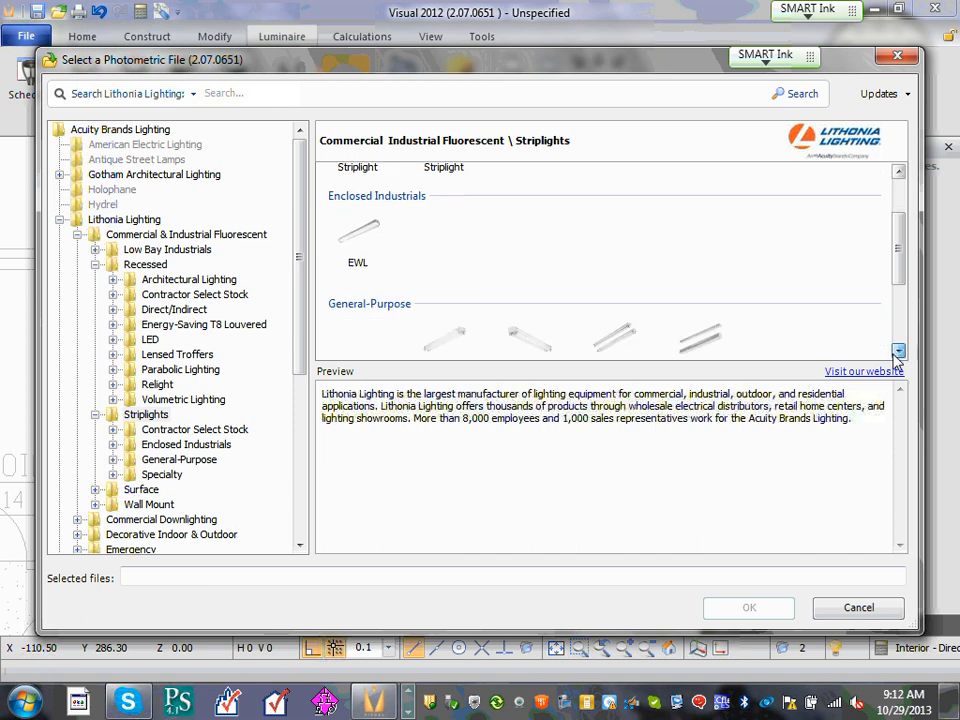
left_click(898, 352)
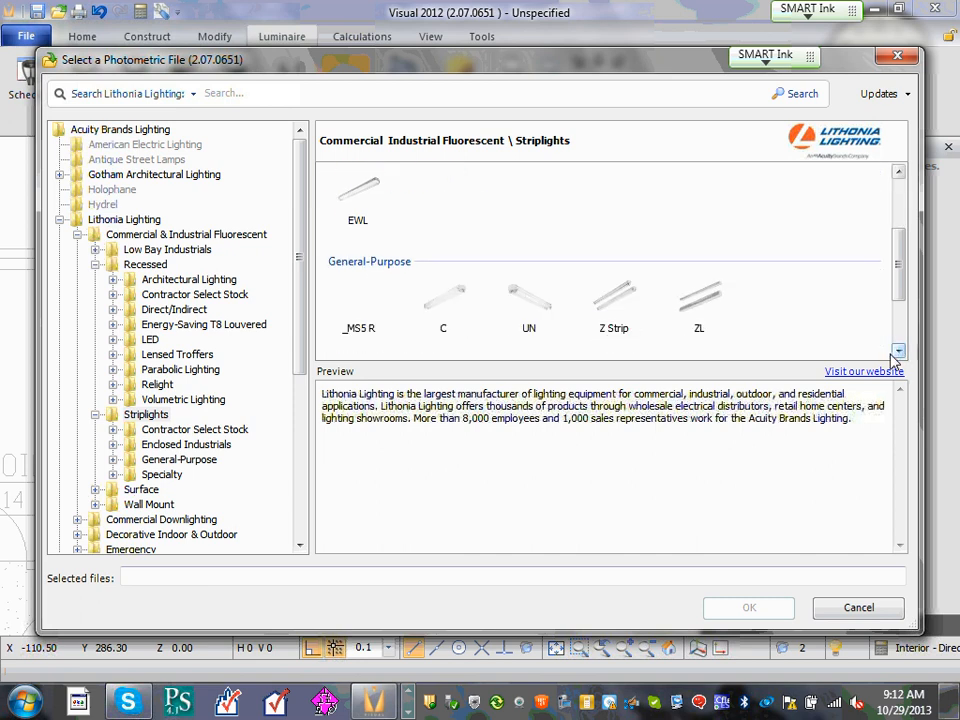
left_click(448, 304)
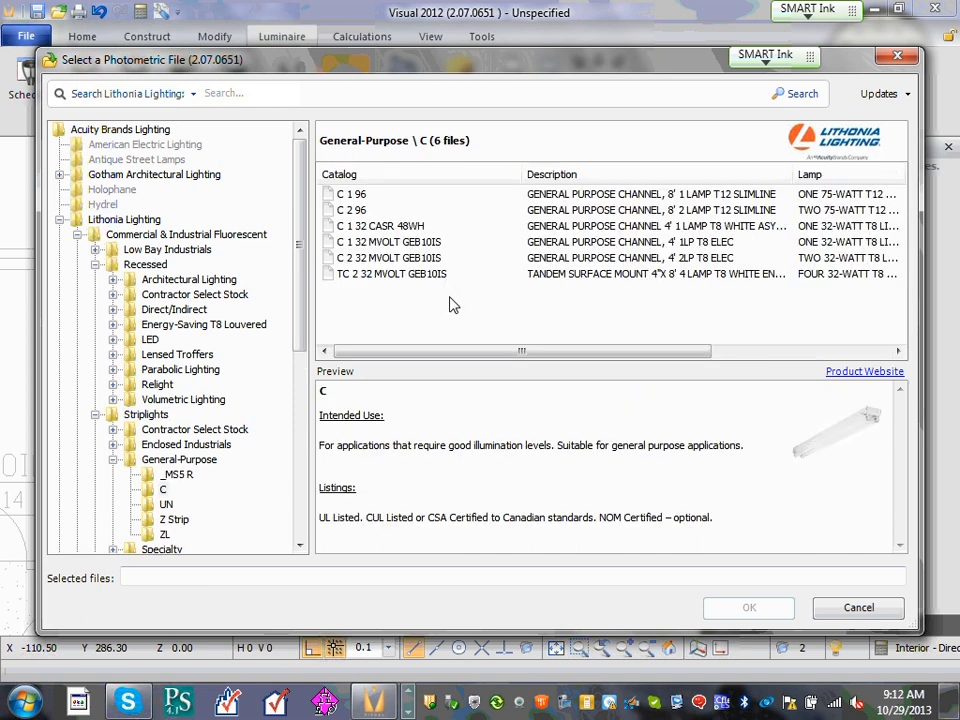
Add the C 2 32 MVOLT GEB10IS two-lamp T8 channel from the general-purpose C series to the luminaire schedule.
left_click(155, 459)
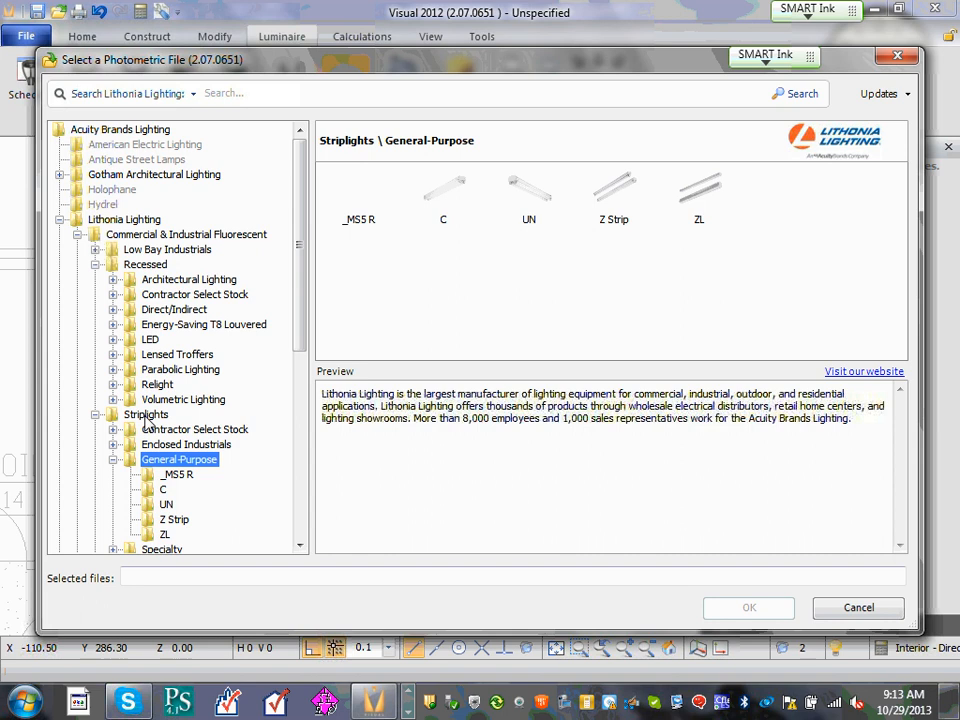
left_click(162, 489)
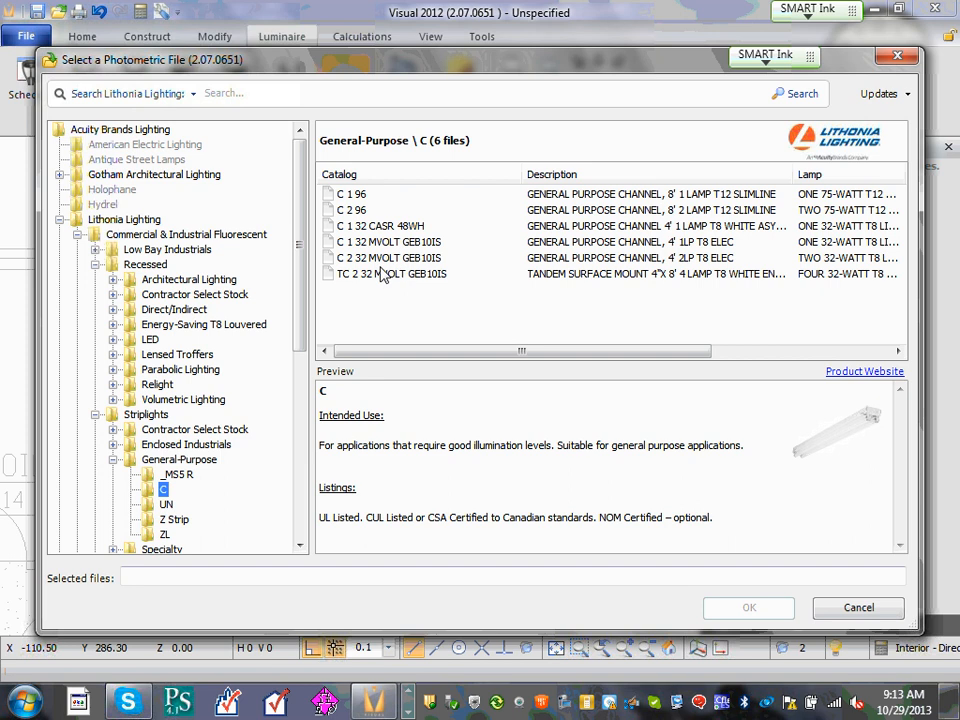
left_click(366, 257)
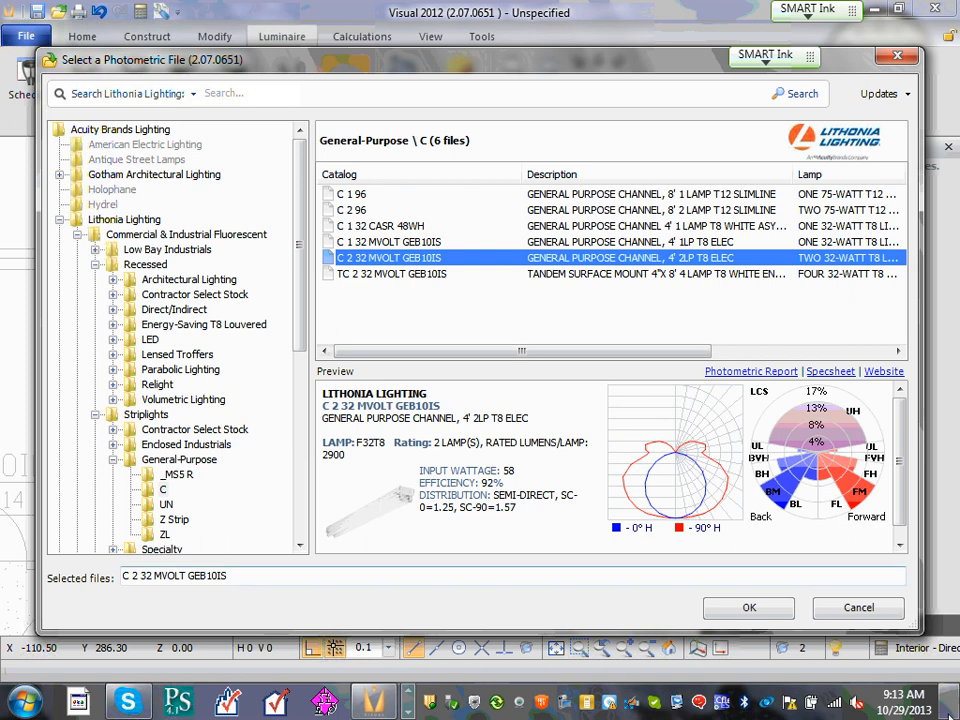
left_click(740, 610)
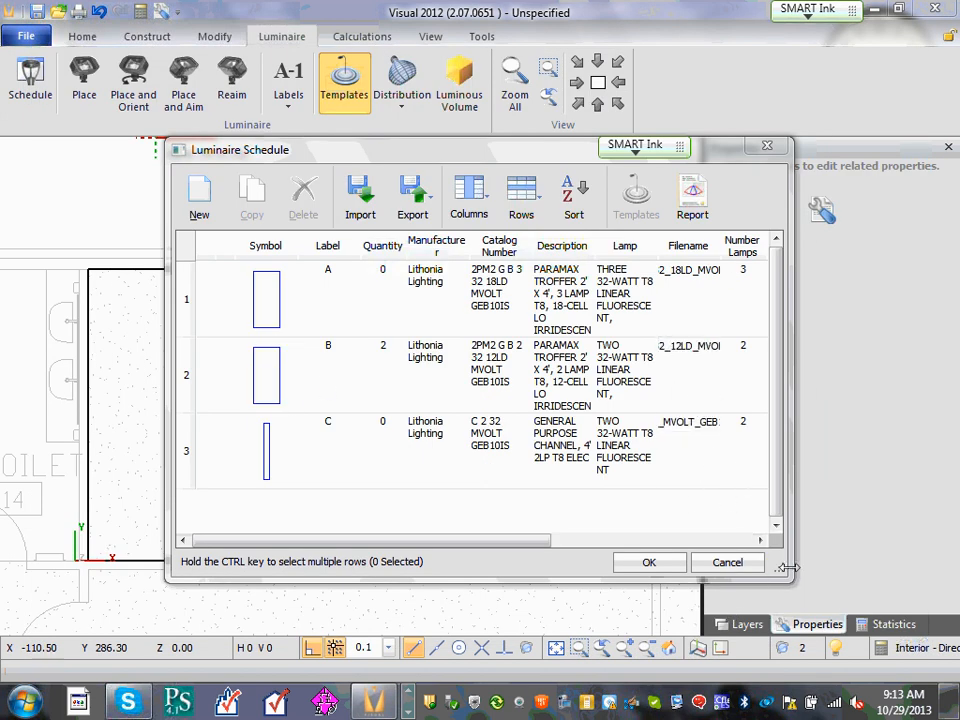
Widen and reposition the luminaire schedule window so that all columns through Wattage fit.
left_click_drag(793, 563, 926, 563)
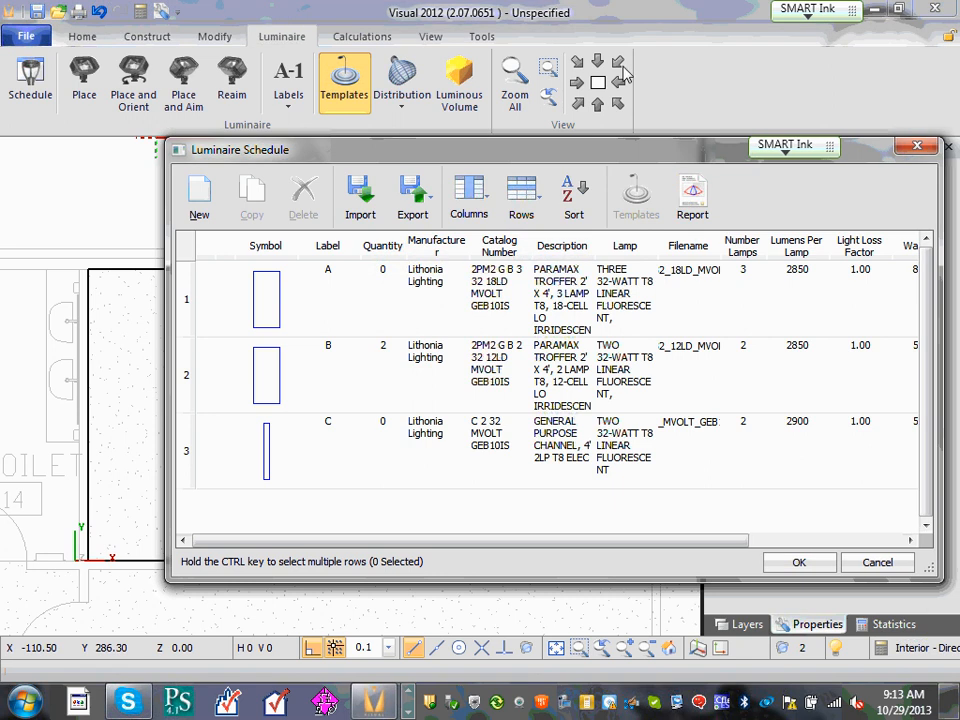
left_click_drag(547, 158, 407, 164)
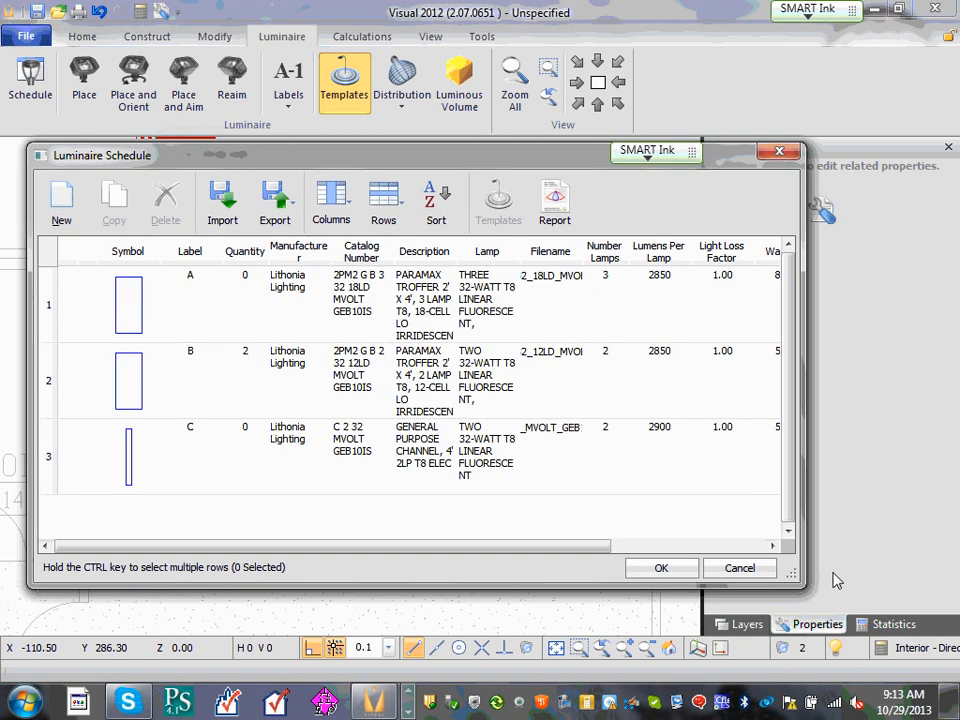
left_click_drag(804, 571, 908, 571)
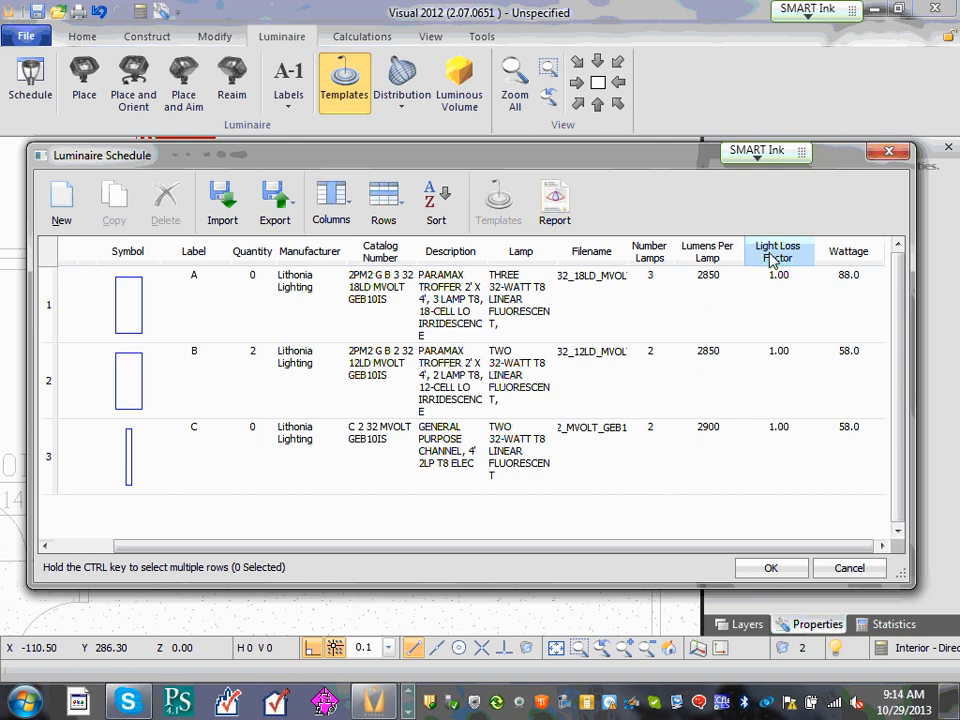
Set the light loss factor of luminaires A, B and C to .75 and accept the luminaire schedule.
left_click(795, 310)
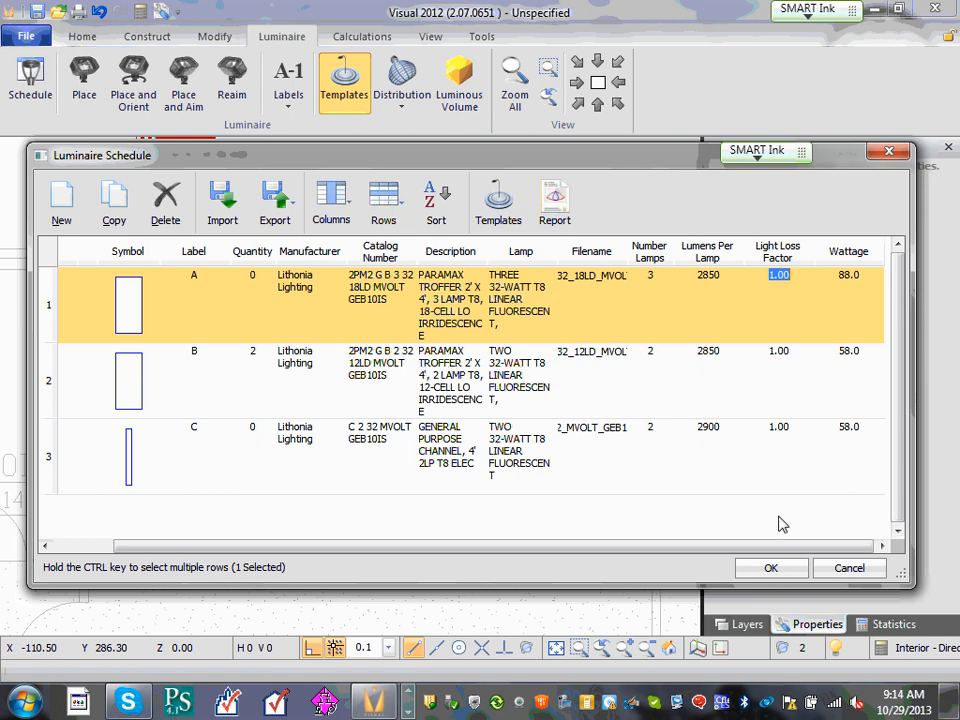
left_click(774, 450)
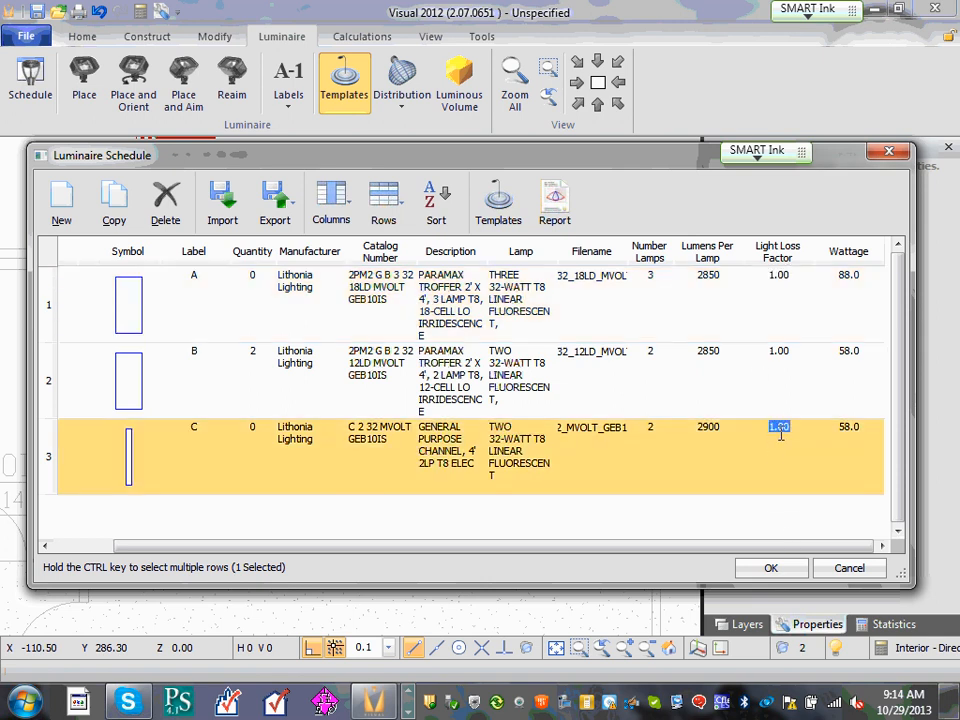
type(".75")
left_click(778, 364)
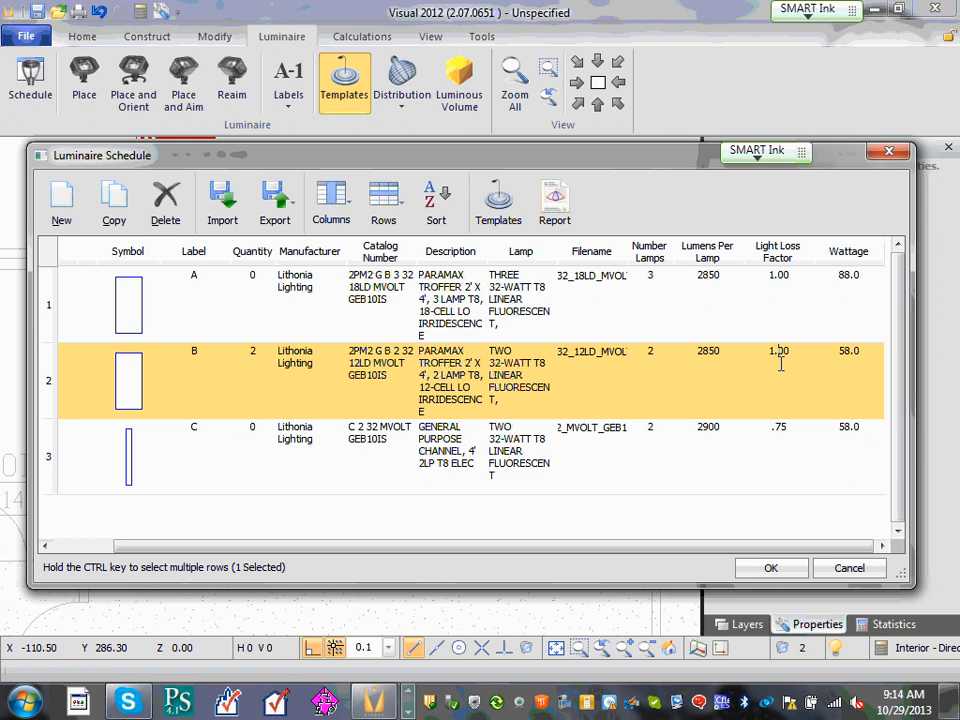
left_click_drag(783, 363, 765, 358)
type(".75")
left_click(786, 278)
left_click(786, 279)
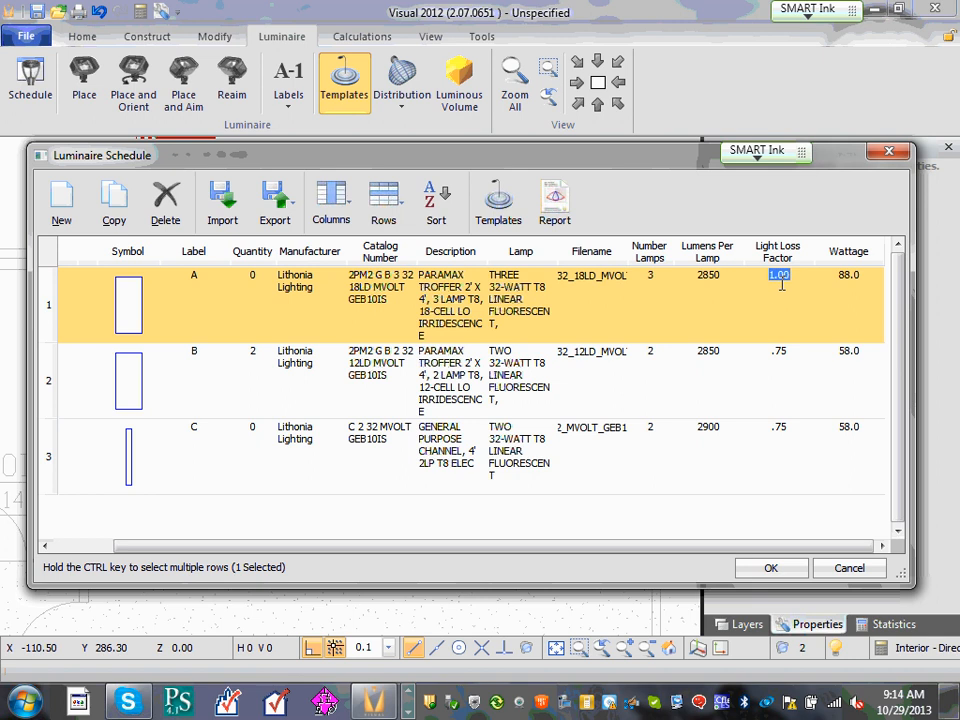
type(".75")
left_click(790, 568)
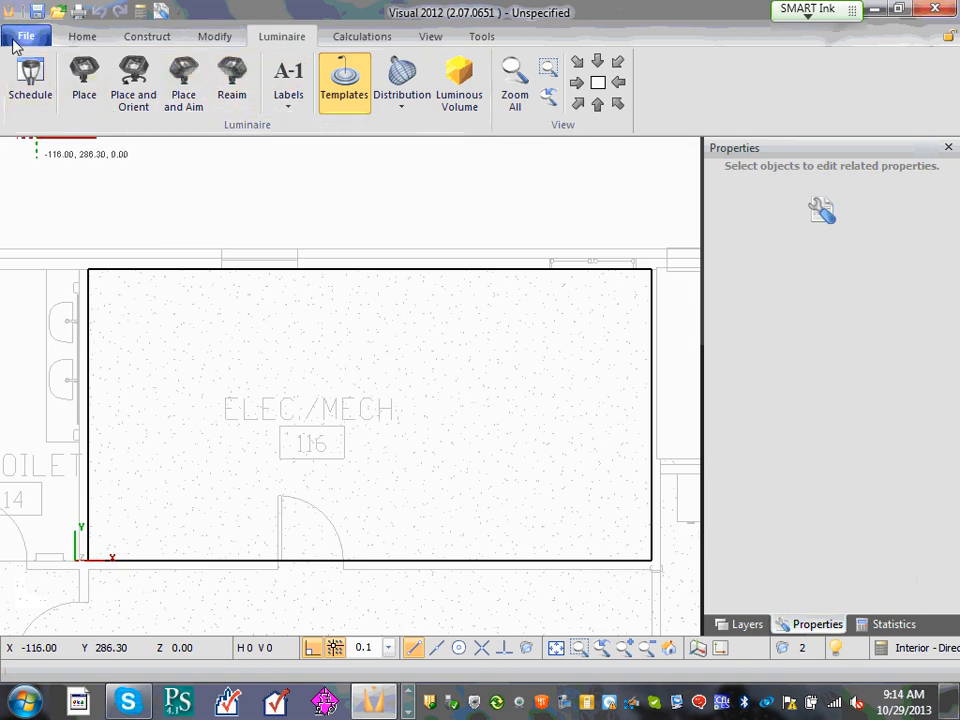
Review the lamp, light loss factor and wattage entries in the luminaire schedule, and close it.
left_click(40, 86)
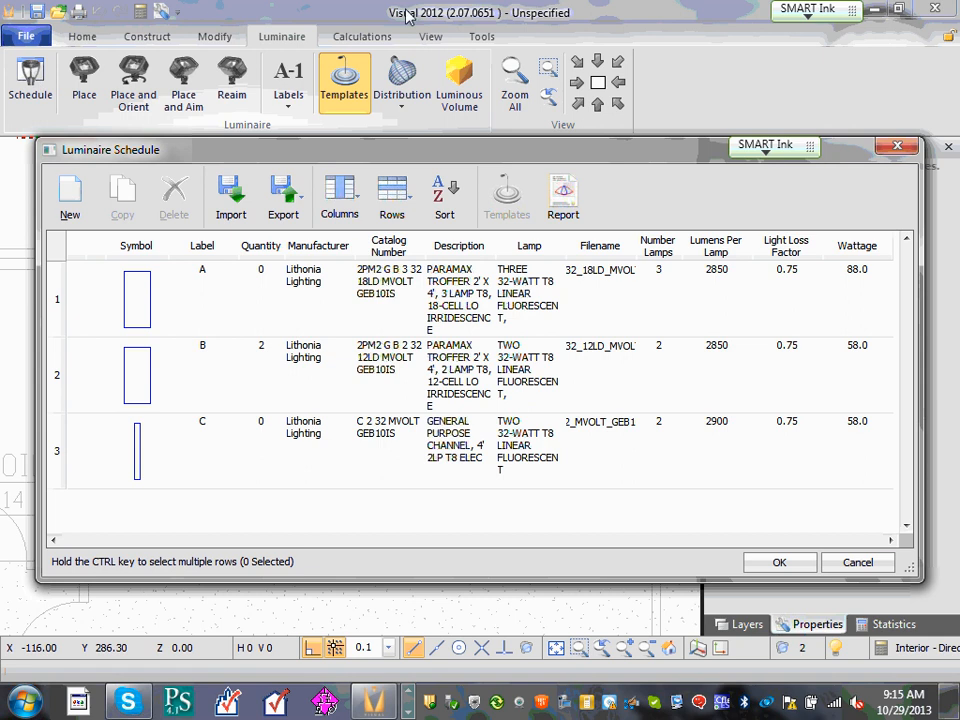
left_click(780, 563)
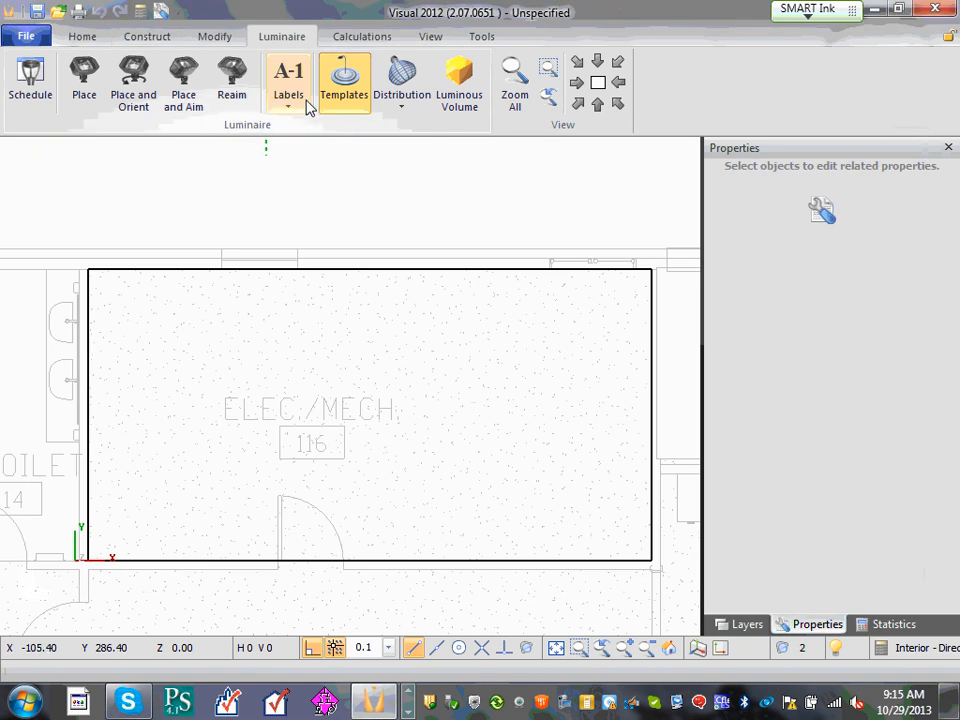
left_click(86, 82)
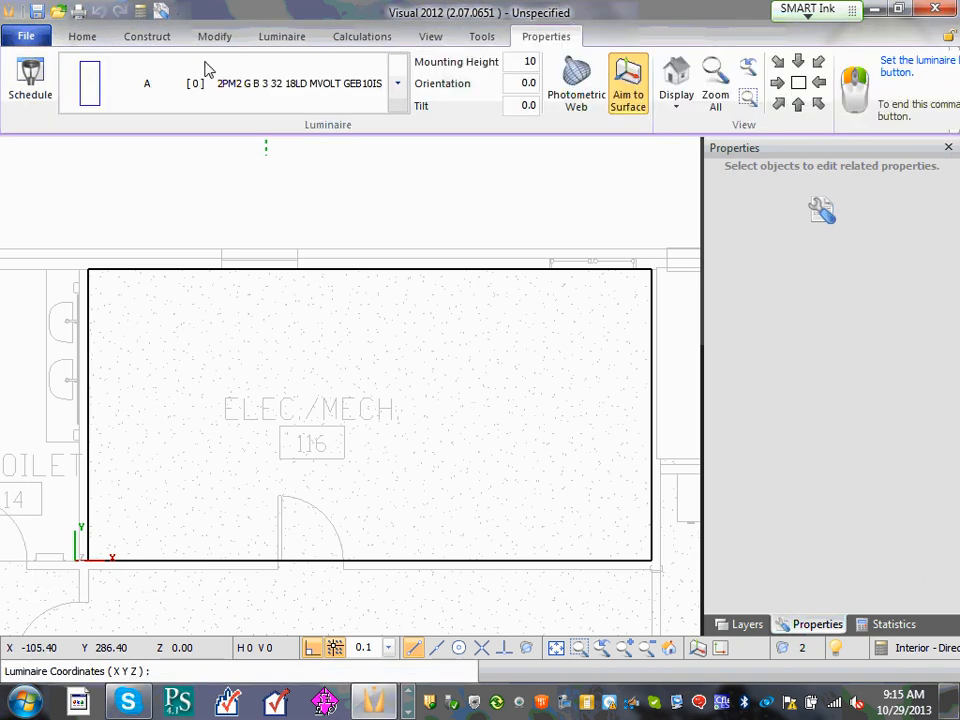
left_click(38, 80)
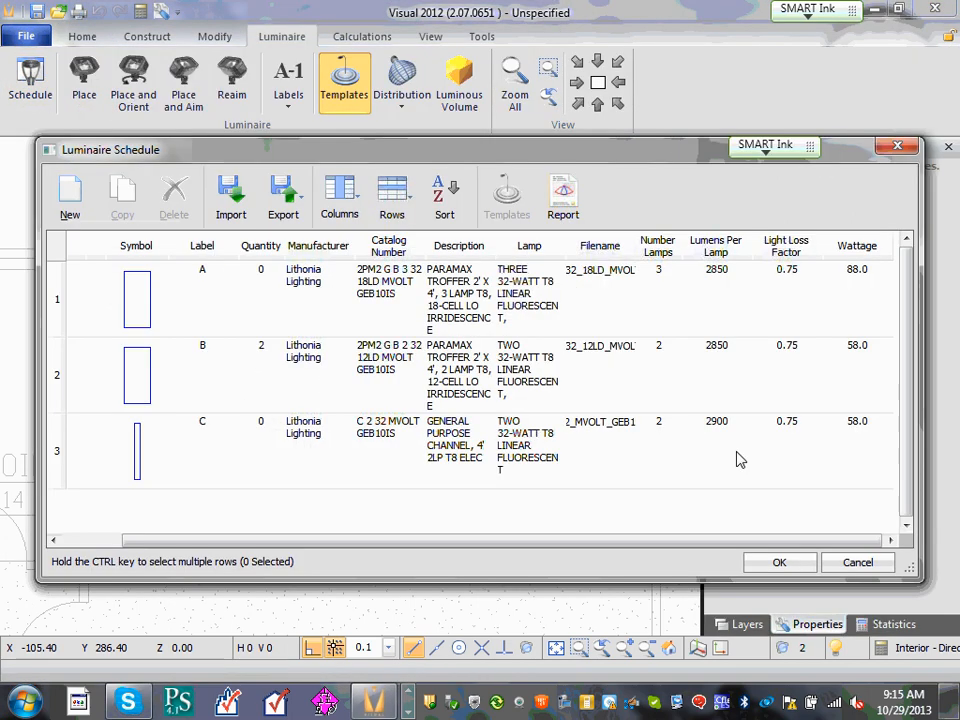
left_click(779, 562)
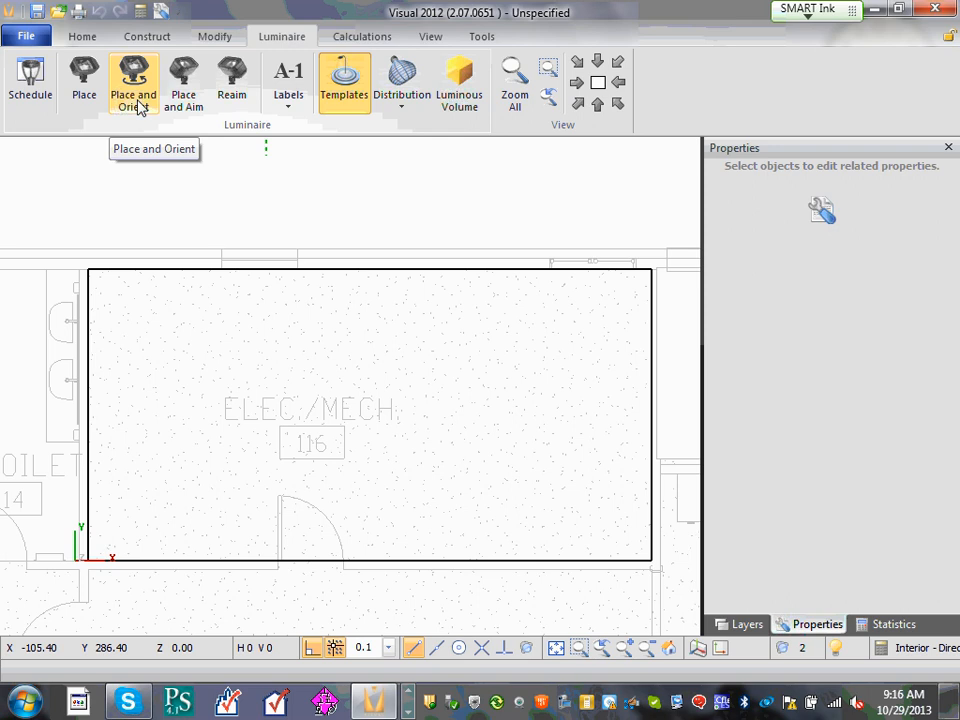
Place one type C luminaire (C 2 32 MVOLT GEB10IS) at mounting height 11 near the lower-left corner of the Elec/Mech 116 room.
left_click(86, 82)
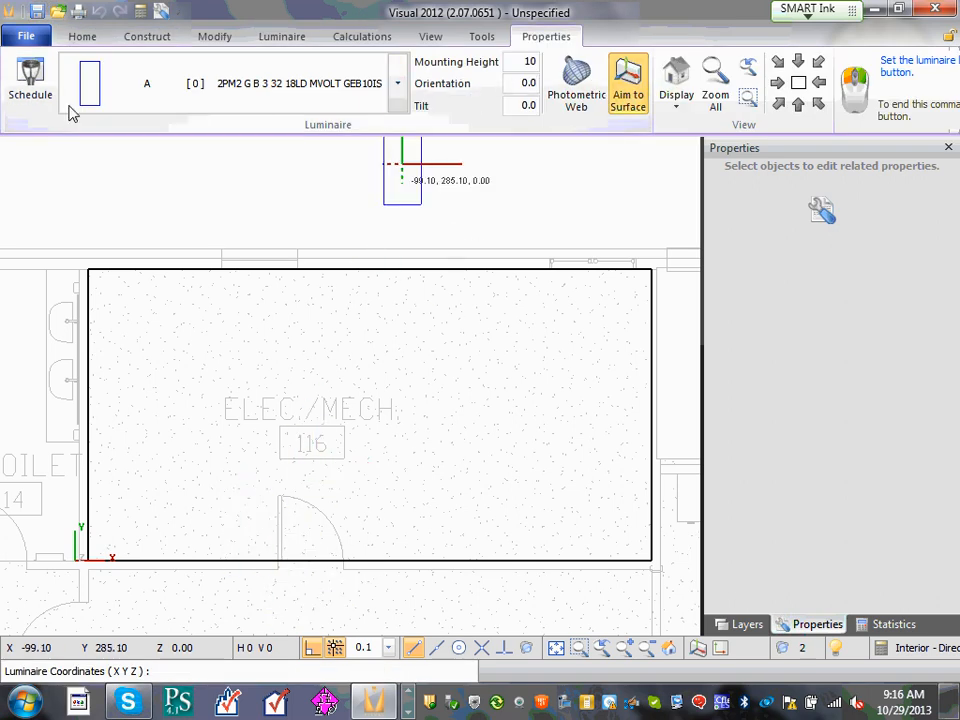
left_click(397, 83)
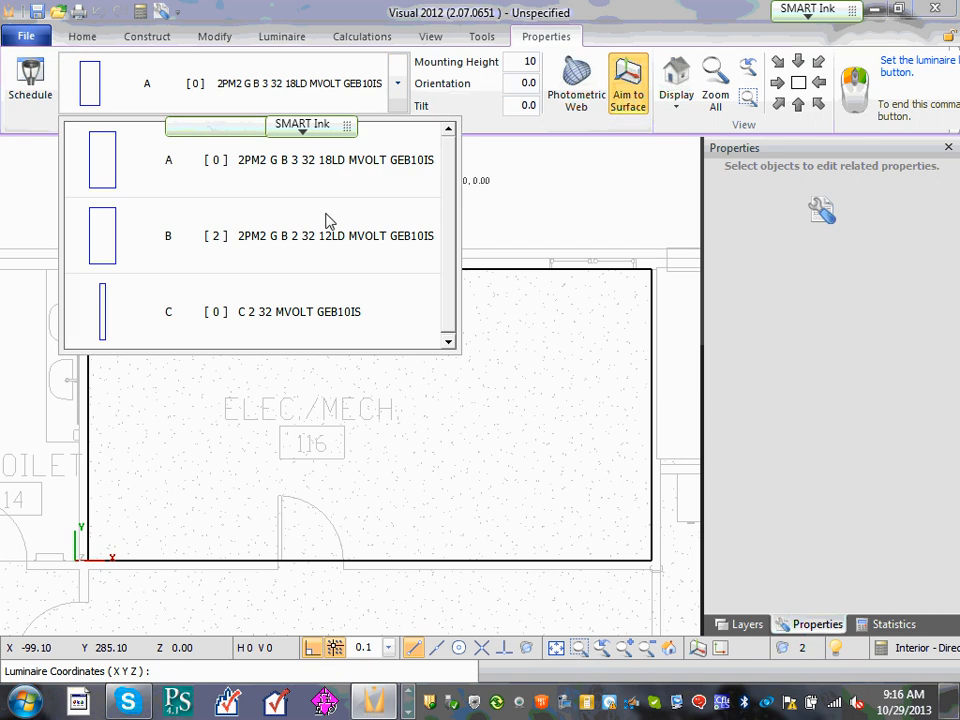
left_click(311, 321)
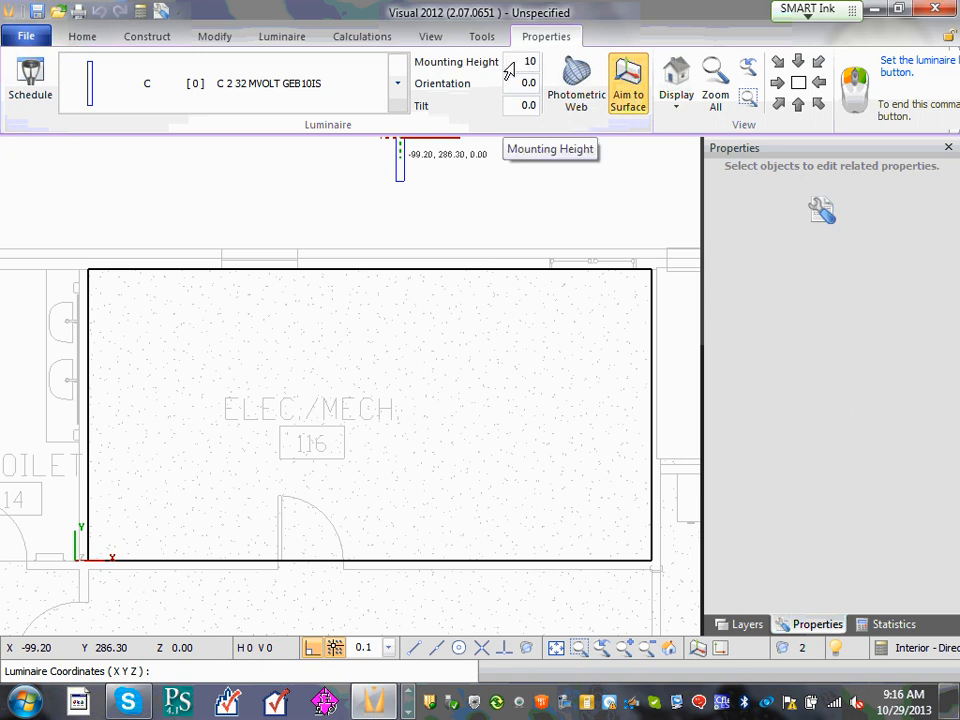
double_click(536, 63)
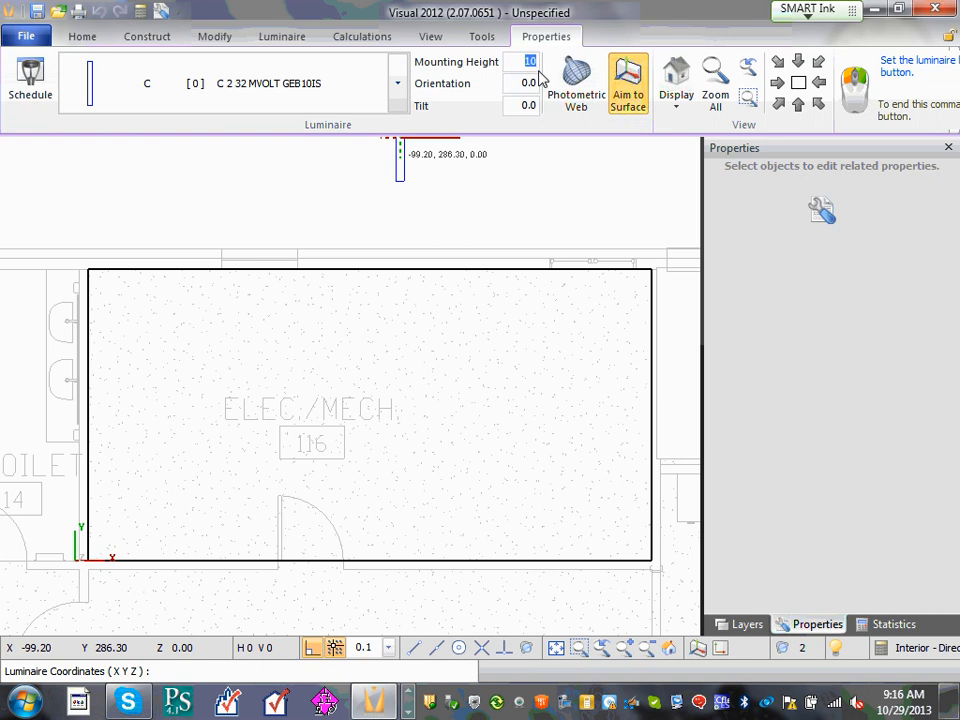
type("11")
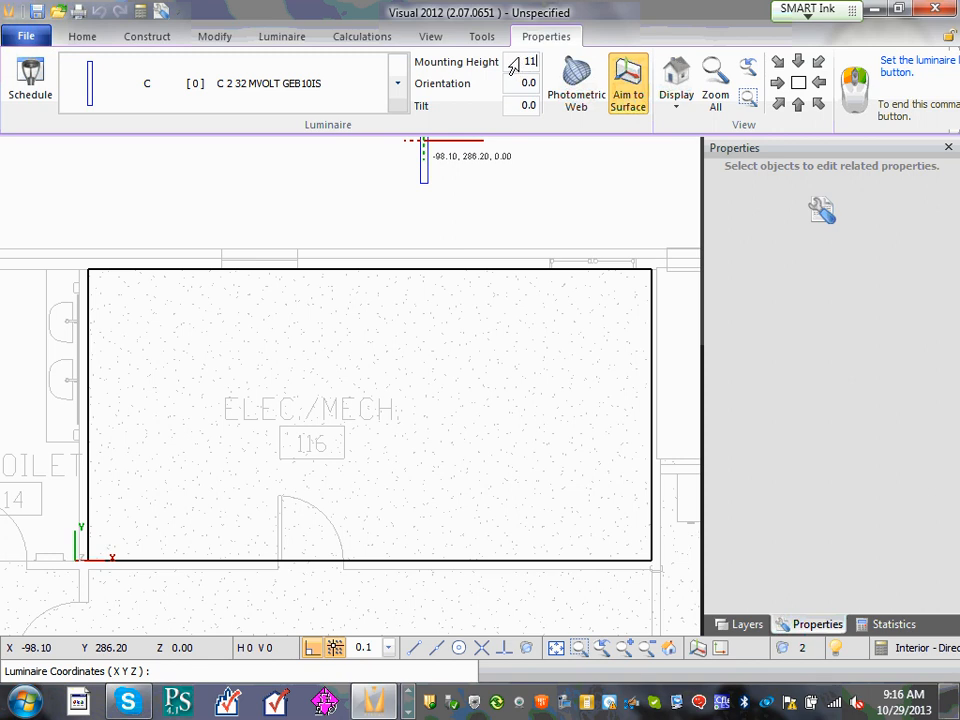
left_click(172, 483)
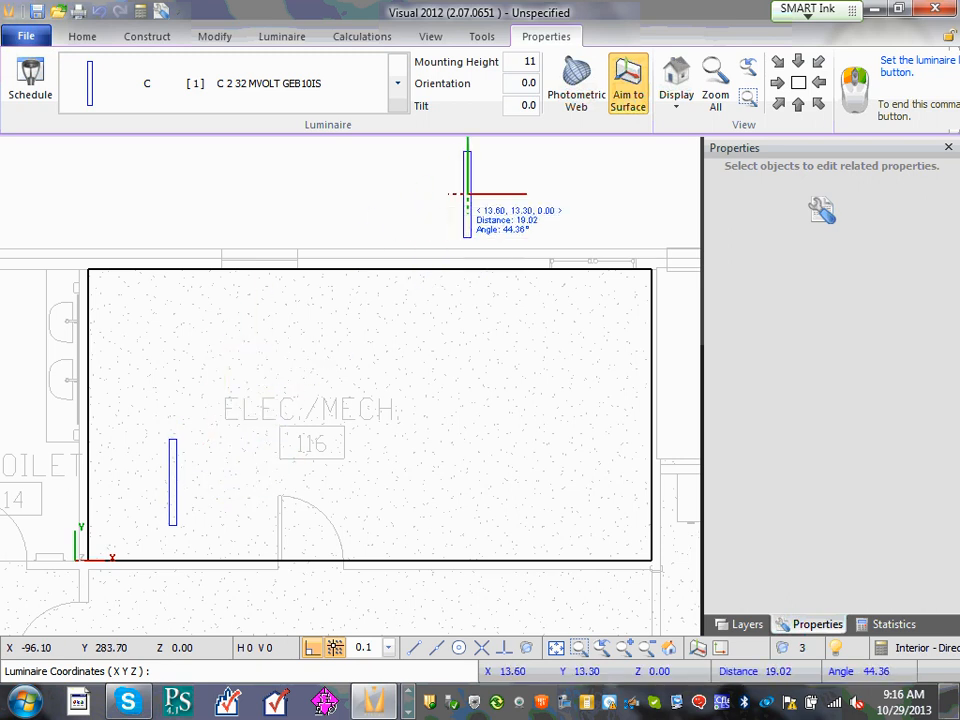
Set the snap increment to 1 and copy the type C luminaire end to end directly above the first one.
right_click(466, 193)
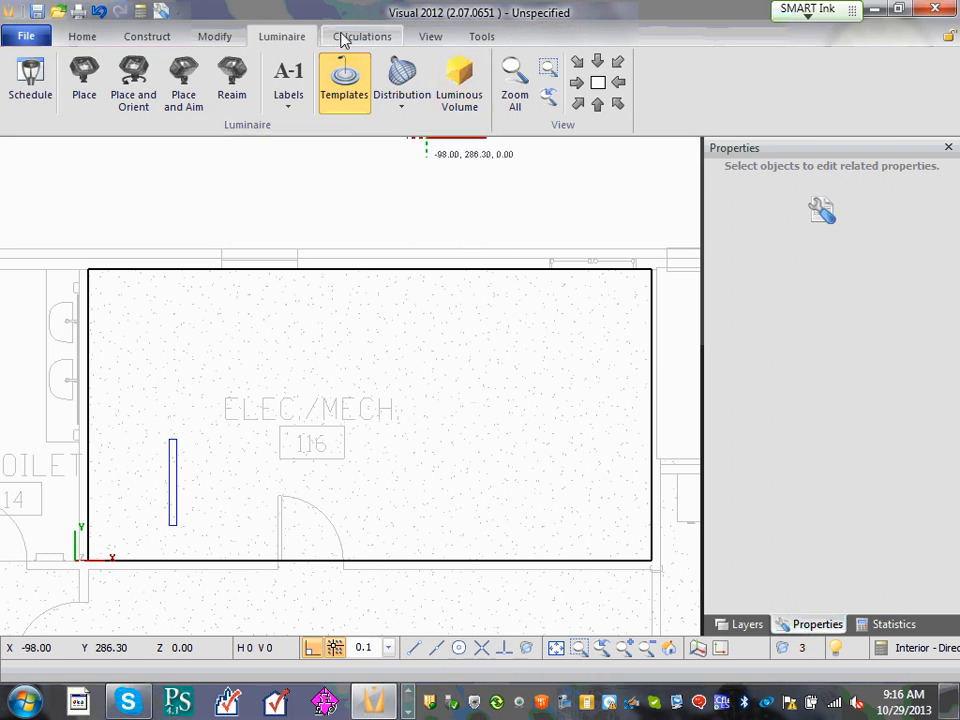
left_click(214, 36)
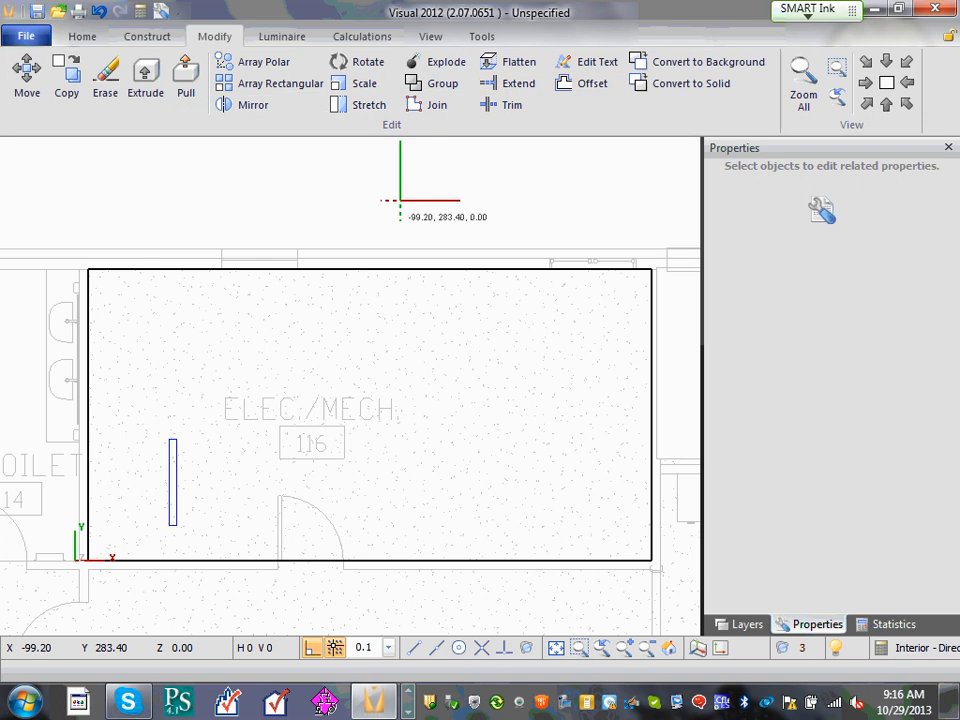
left_click(64, 76)
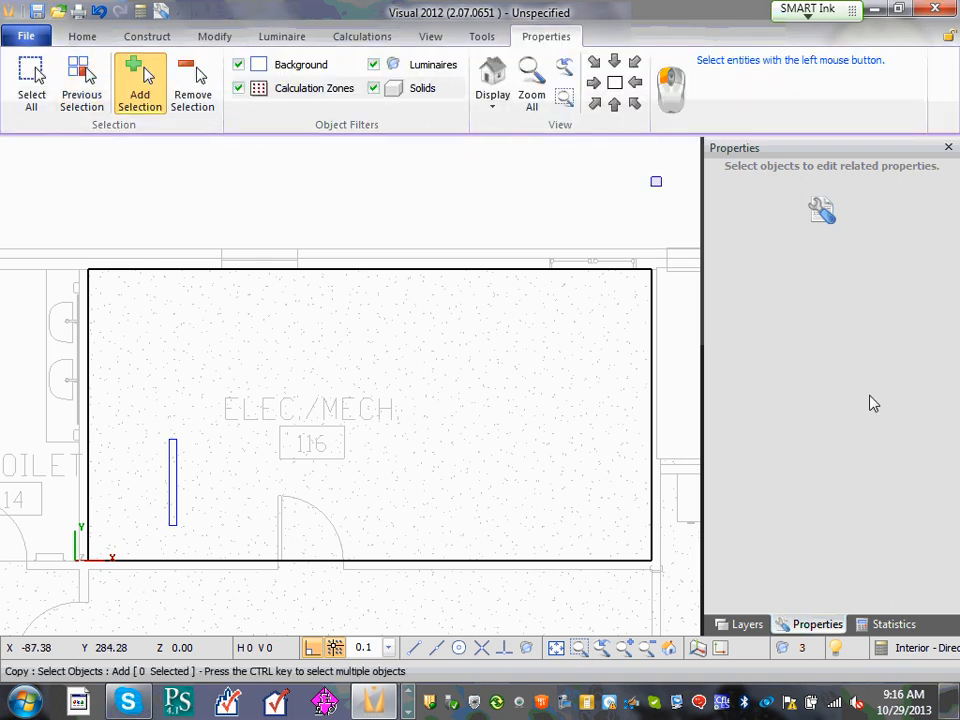
left_click(388, 647)
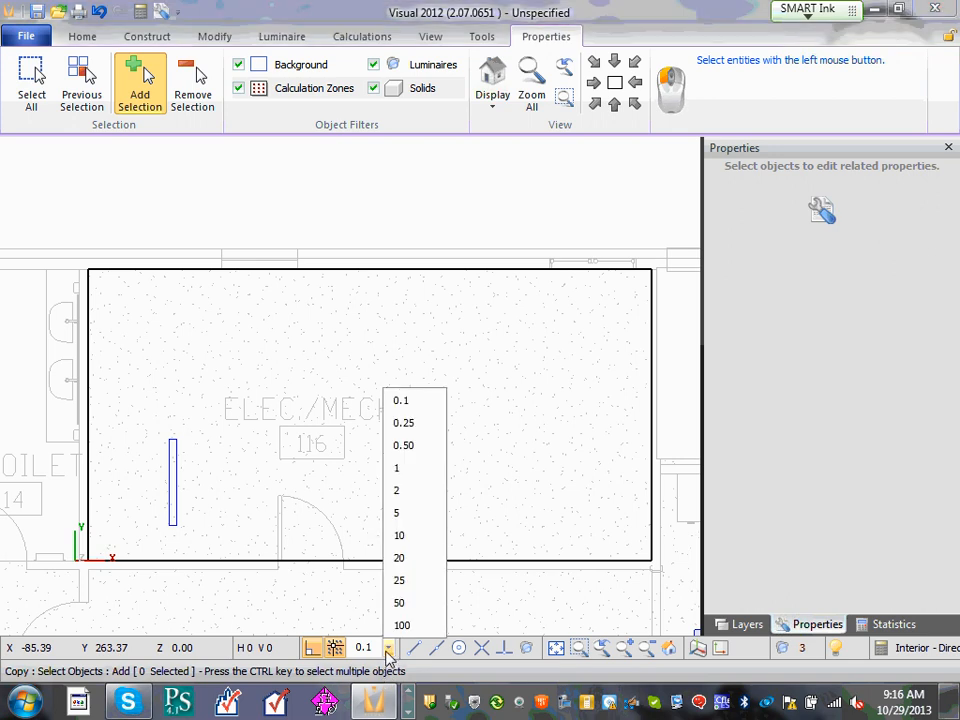
left_click(397, 468)
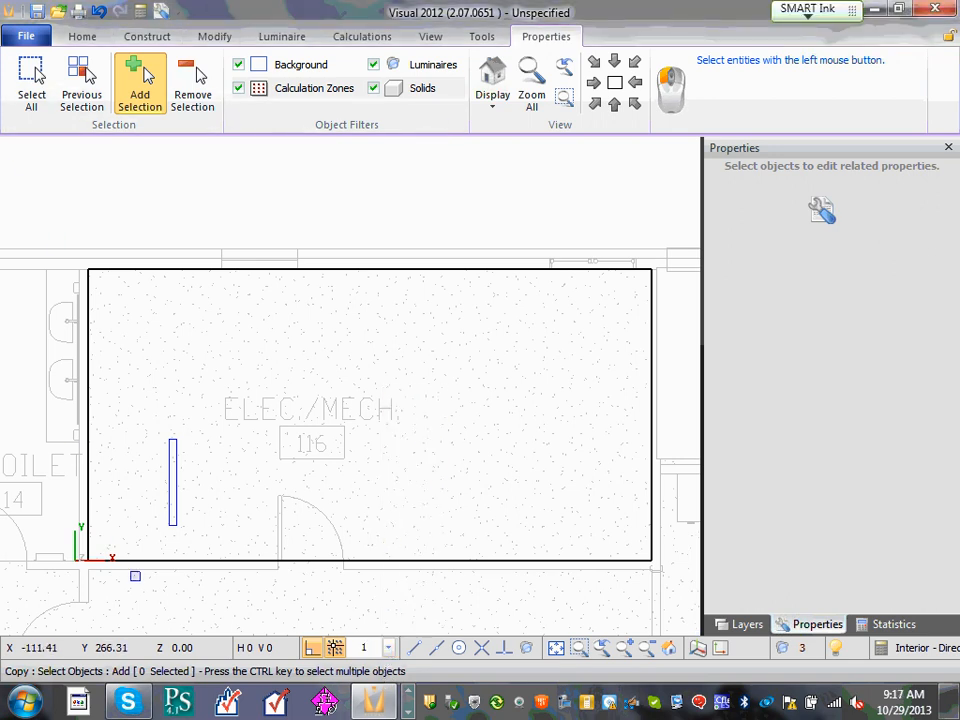
left_click(180, 484)
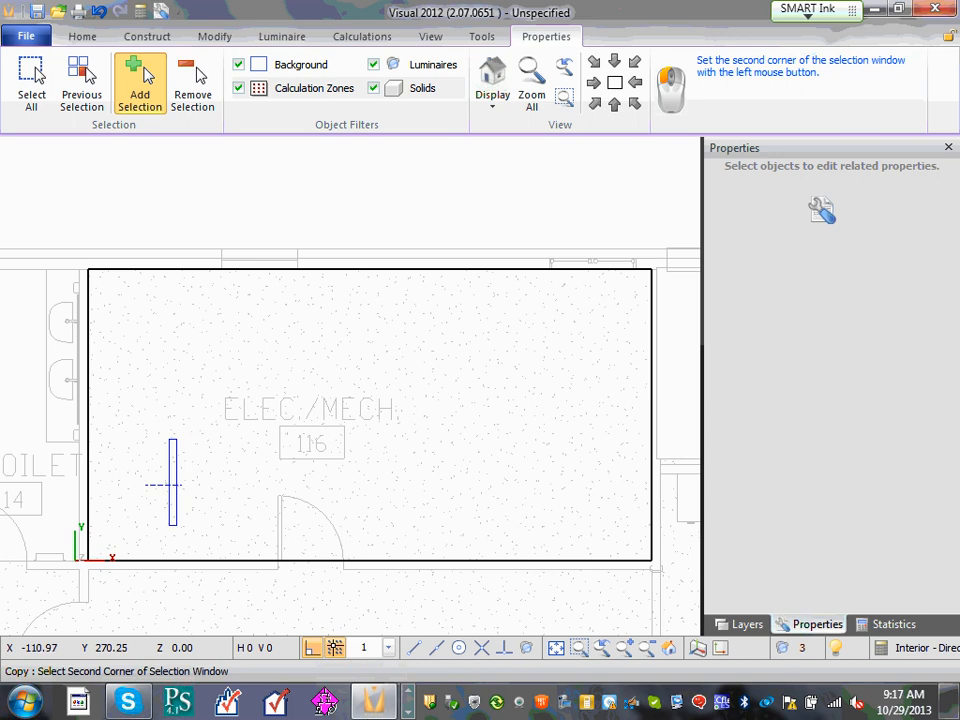
left_click(143, 503)
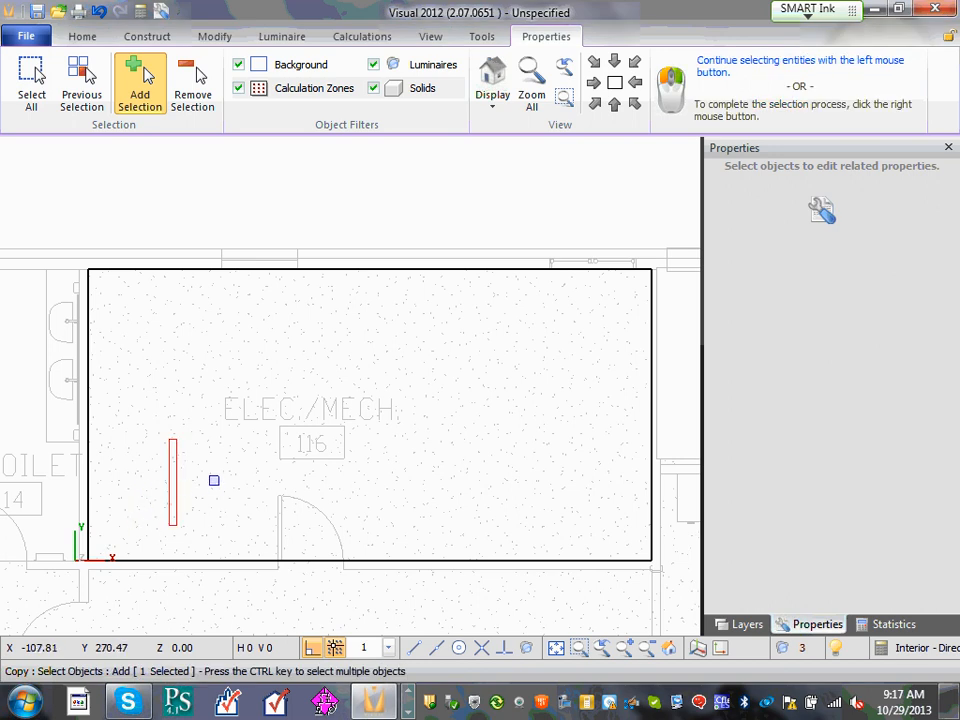
right_click(205, 508)
left_click(187, 514)
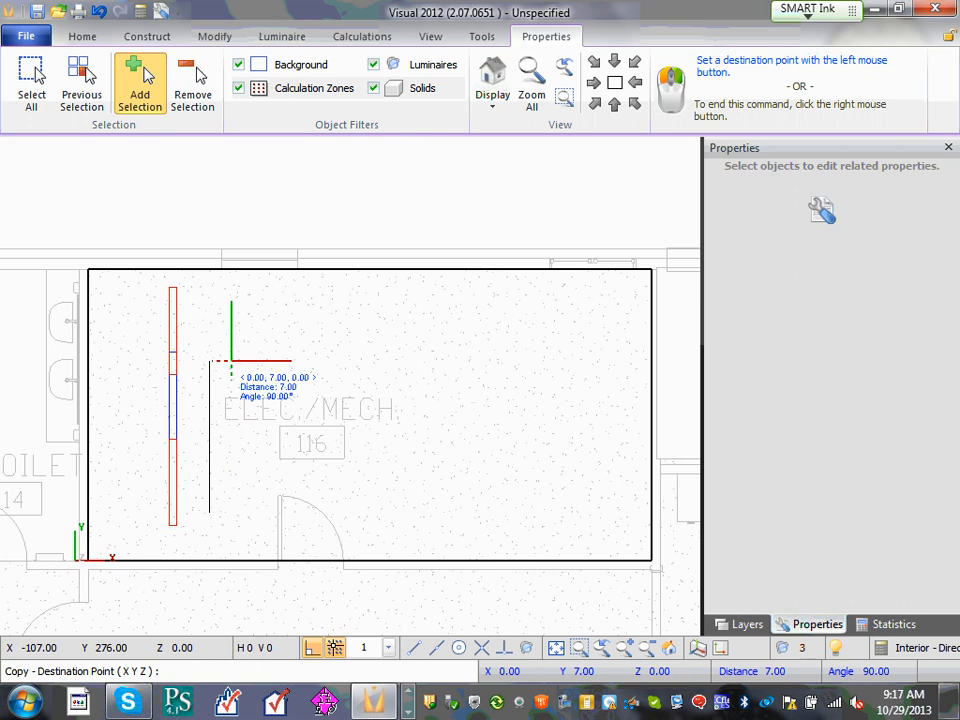
right_click(231, 362)
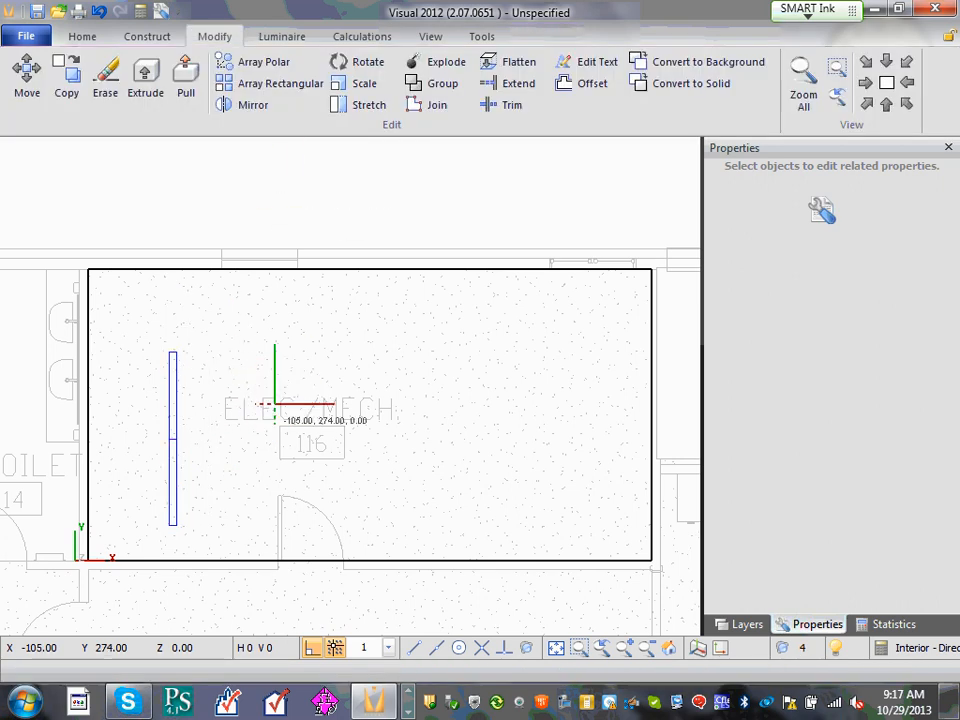
Move both type C luminaires together 1 unit toward the upper wall of the Elec/Mech 116 room.
left_click(26, 70)
left_click(200, 454)
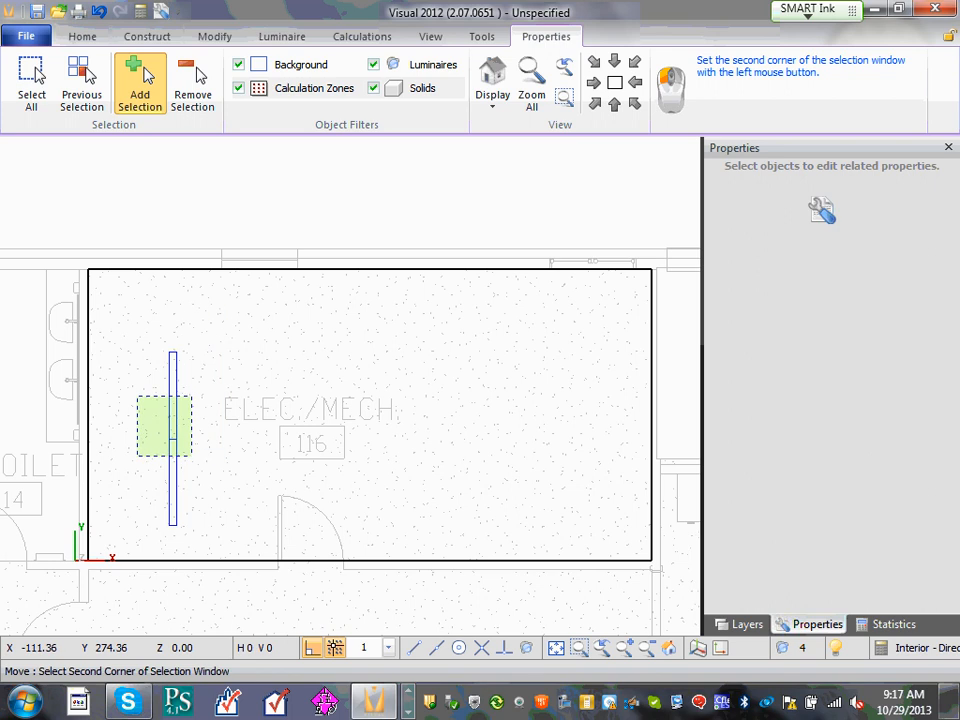
left_click(147, 395)
right_click(222, 452)
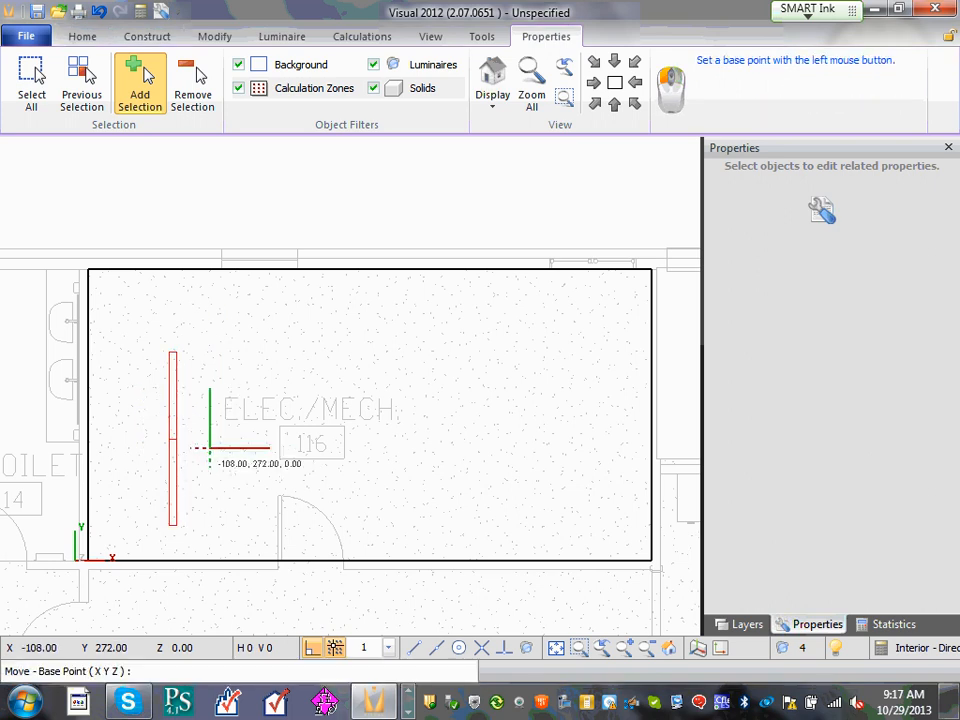
left_click(209, 447)
left_click(209, 426)
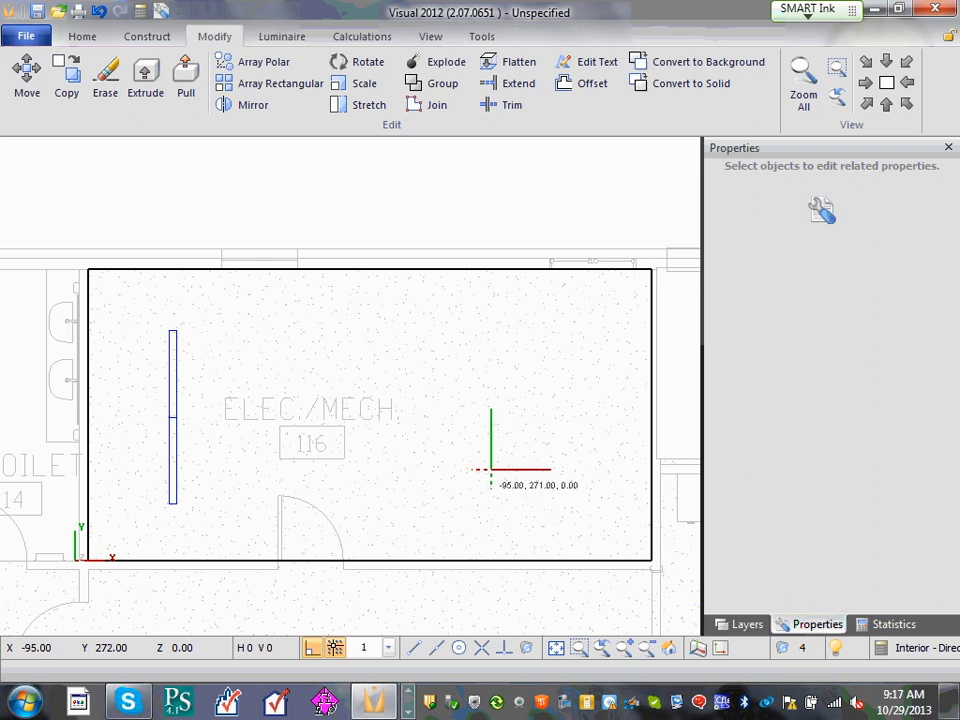
Start the Copy command, return to plan view and set the snap increment to 10.
left_click(65, 82)
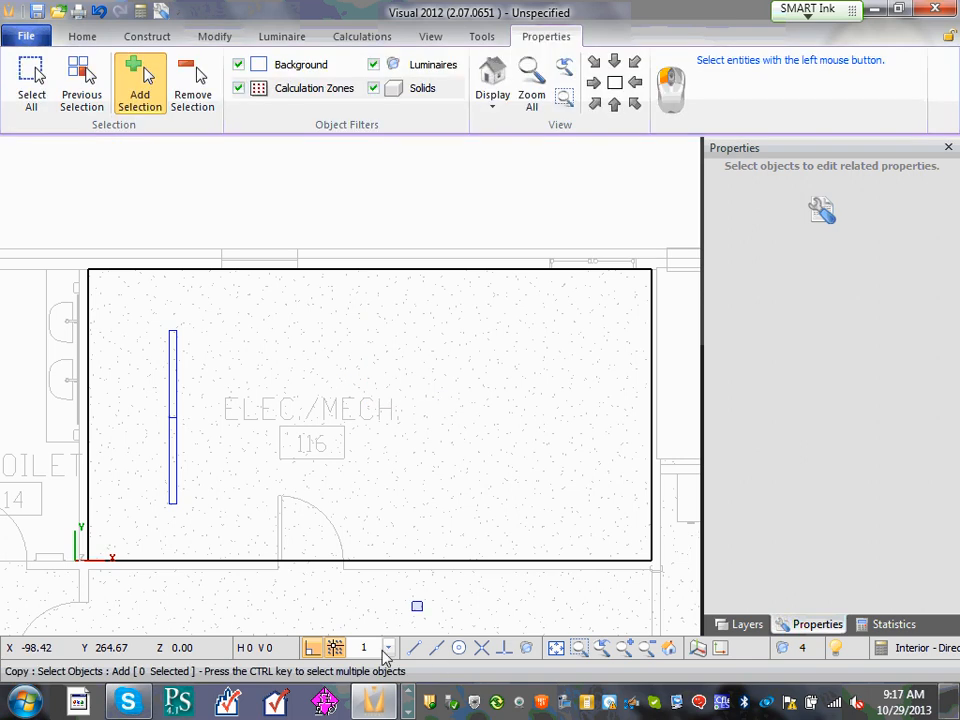
left_click(373, 652)
key("Down")
key("Down")
key("Right")
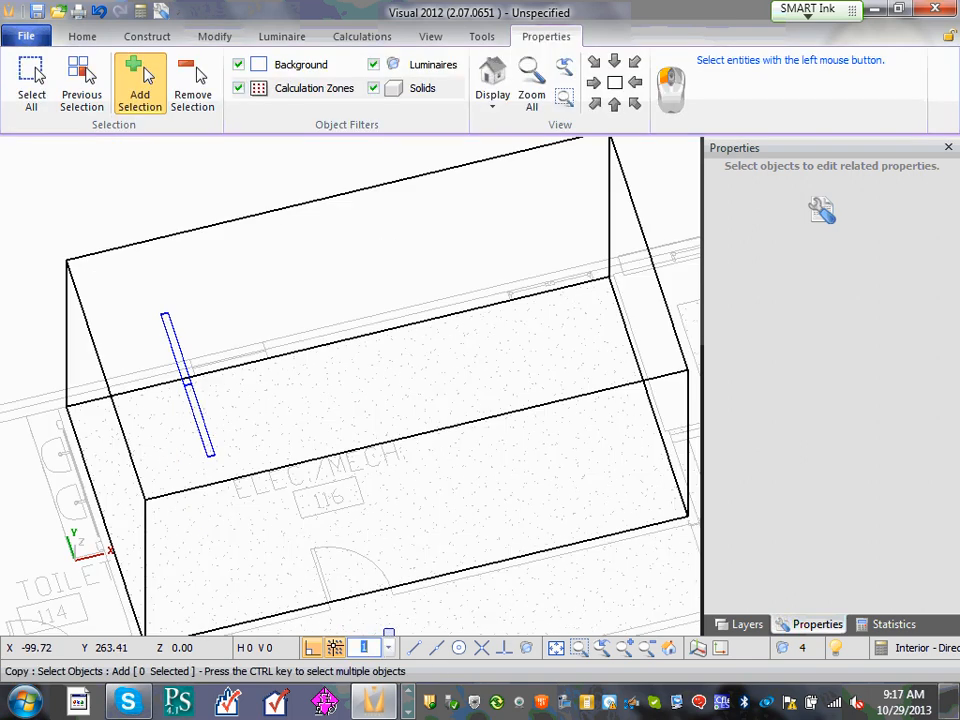
left_click(613, 89)
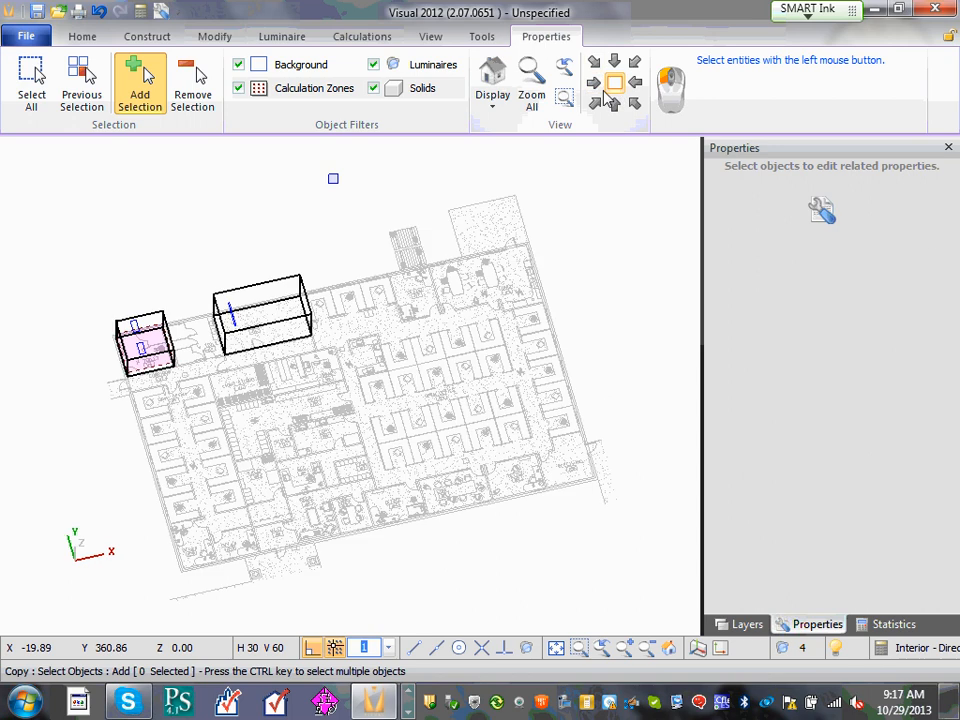
left_click(390, 648)
left_click(404, 537)
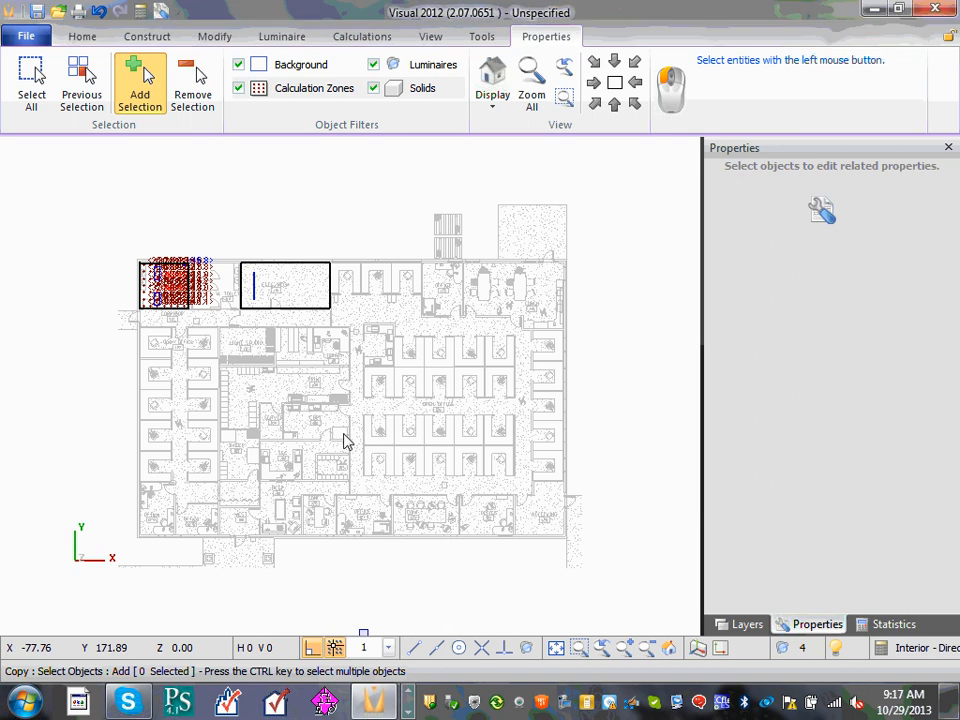
Copy the luminaire pair twice to the right at 10-unit spacing to form three rows across the Elec/Mech 116 room.
middle_click_drag(296, 277, 313, 363)
scroll(284, 370, "up", 1)
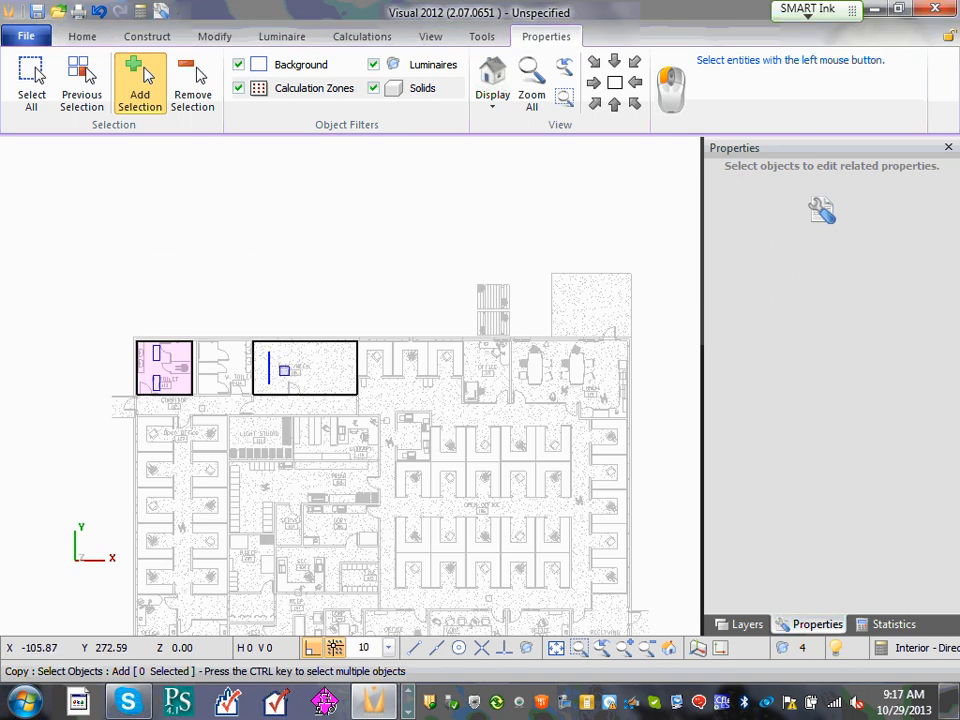
scroll(284, 370, "up", 5)
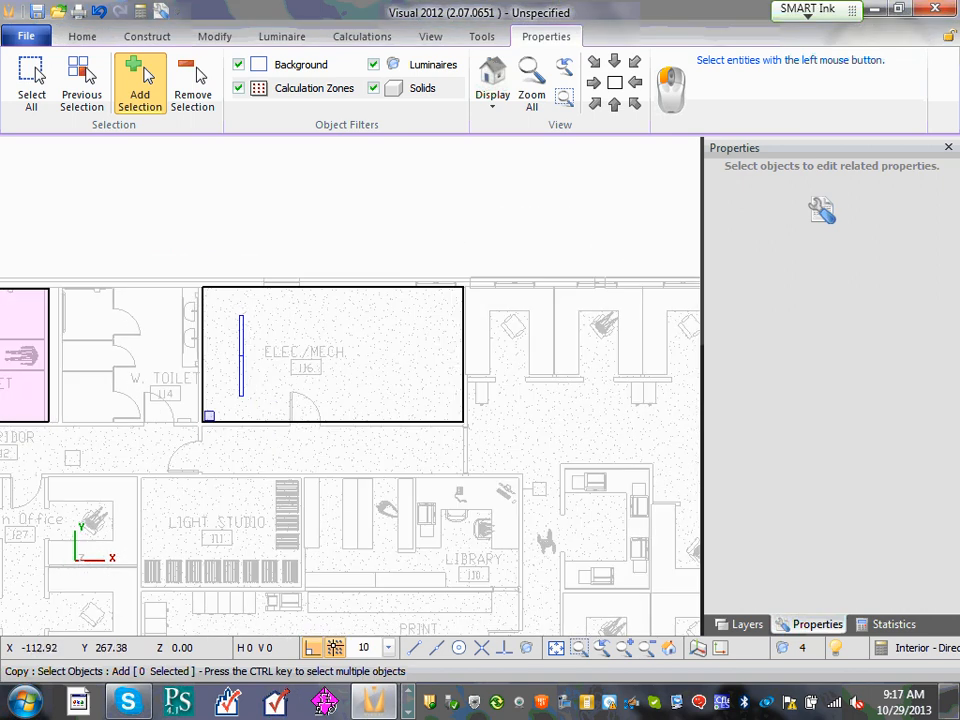
left_click(262, 306)
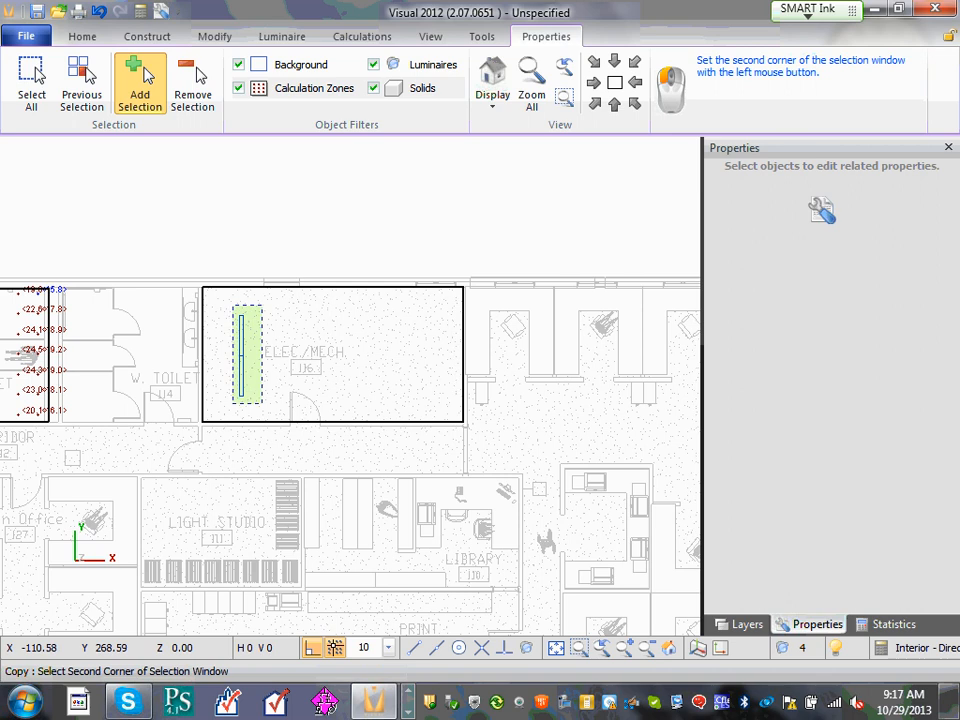
left_click(233, 404)
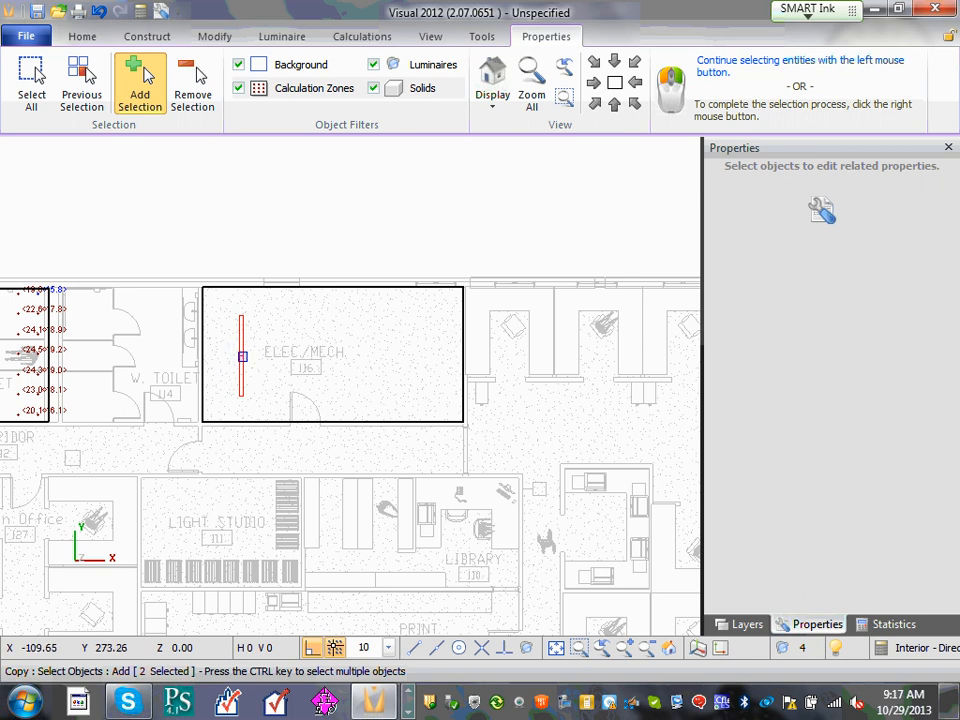
left_click(388, 647)
left_click(412, 538)
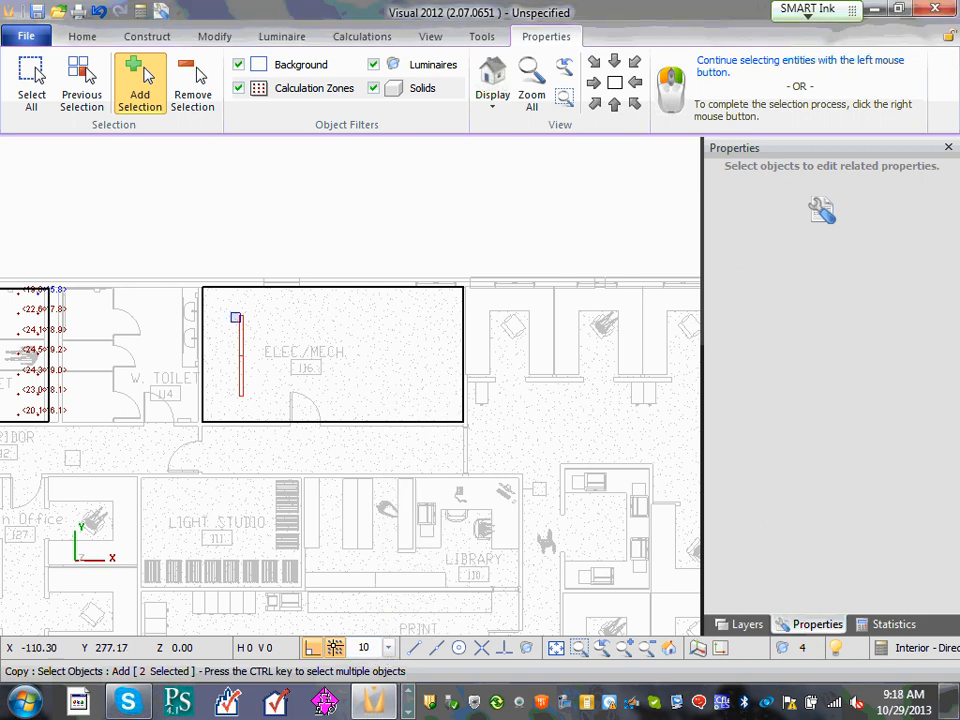
right_click(247, 369)
left_click(240, 390)
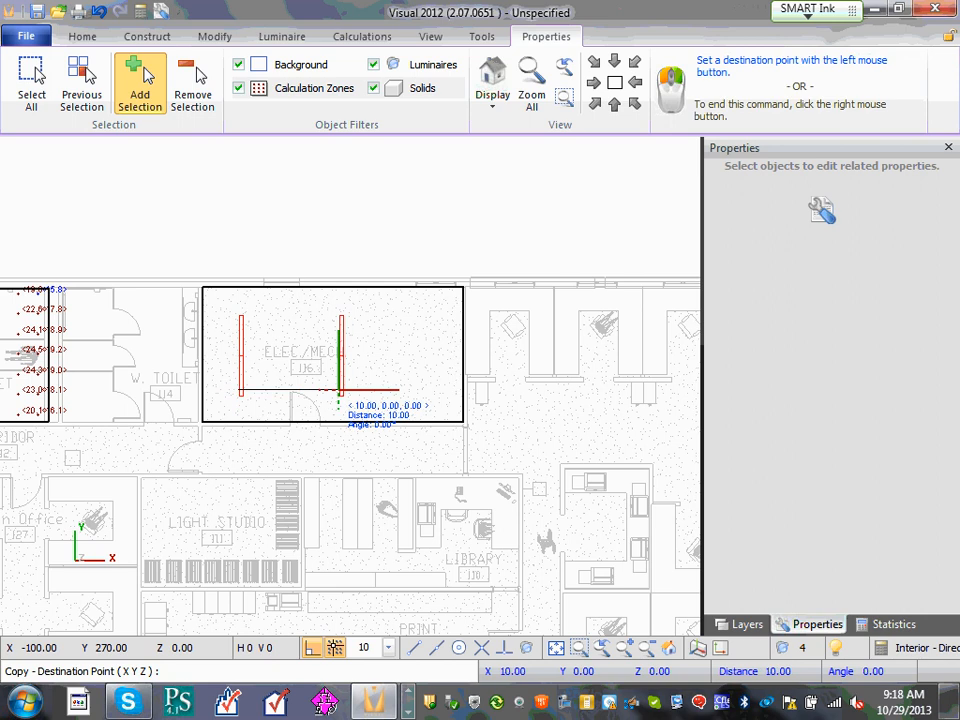
left_click(340, 390)
left_click(440, 390)
right_click(440, 390)
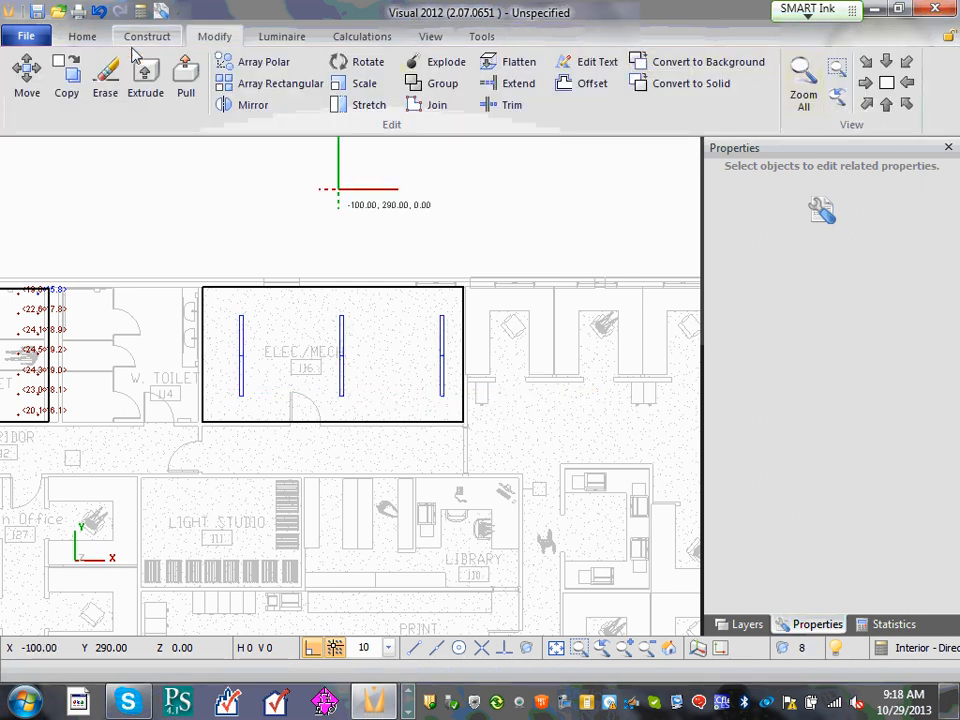
Move all six luminaires in the Elec/Mech 116 room 0.70 units to the left, using a snap increment of 0.1.
left_click(27, 70)
left_click(253, 385)
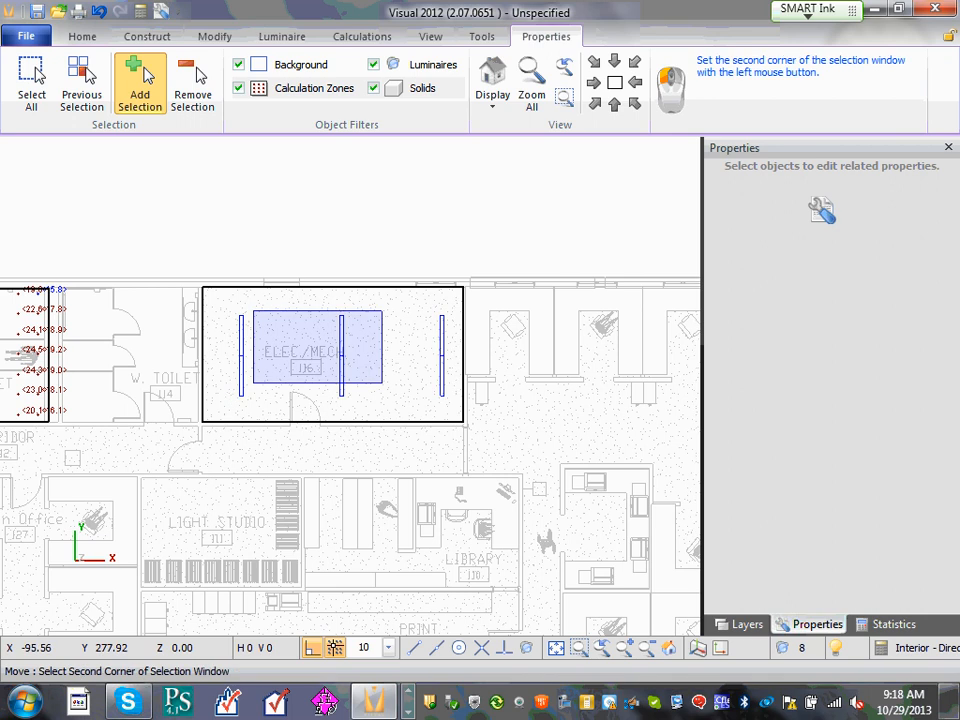
left_click(461, 301)
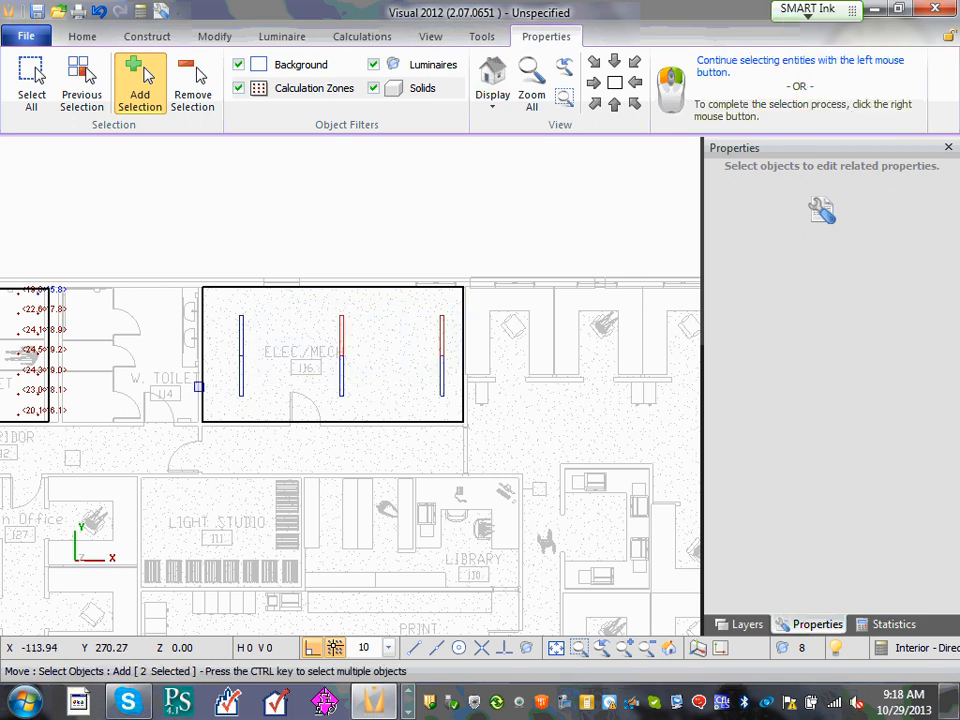
left_click(204, 399)
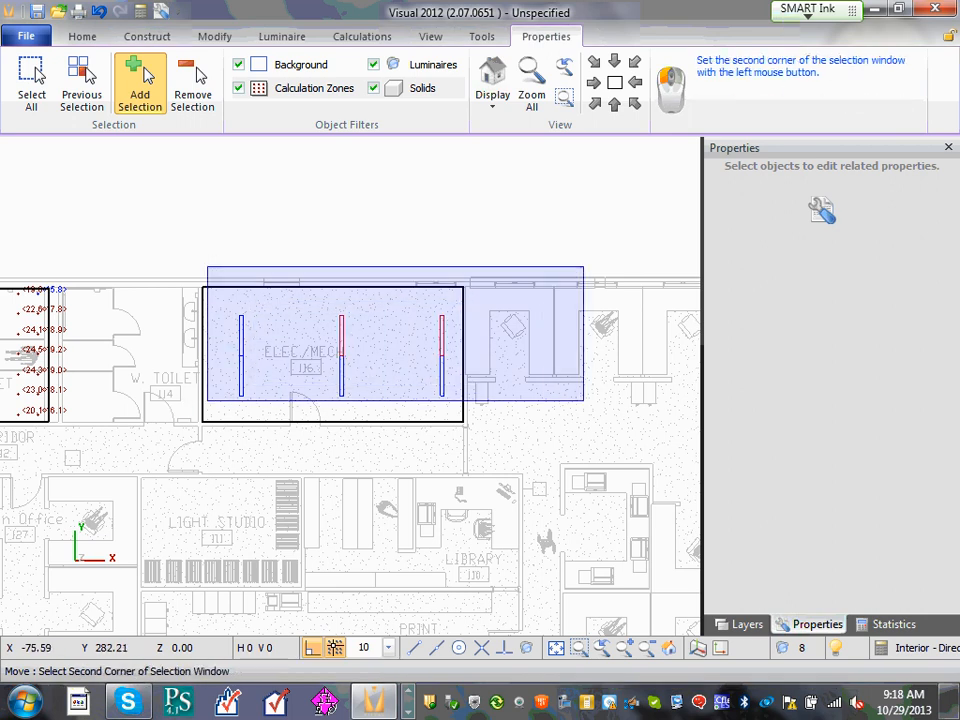
left_click(565, 283)
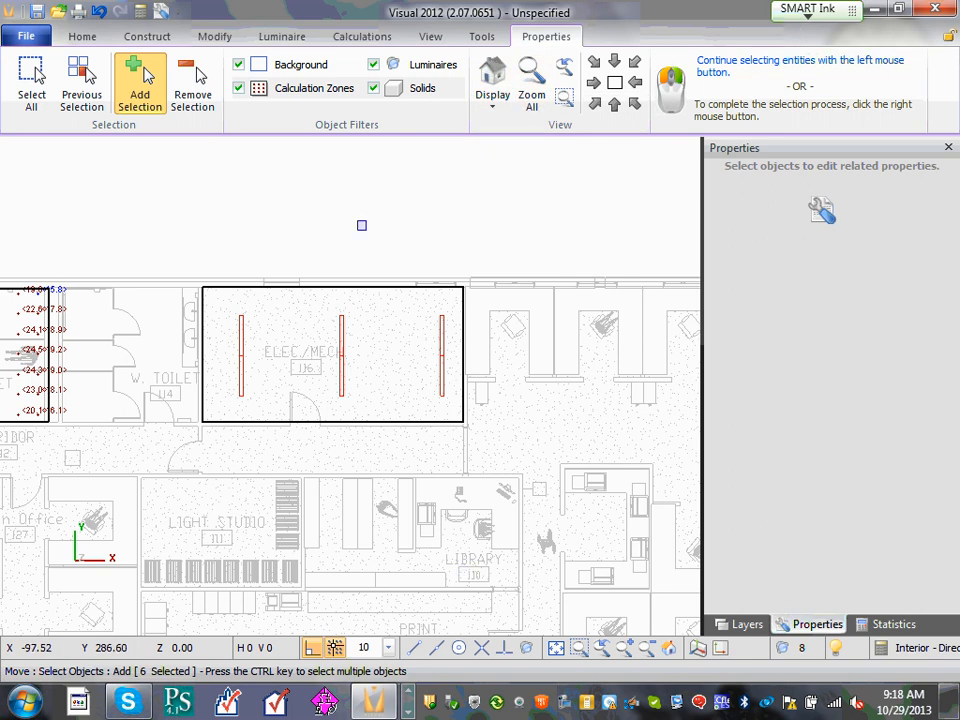
left_click(388, 647)
left_click(417, 401)
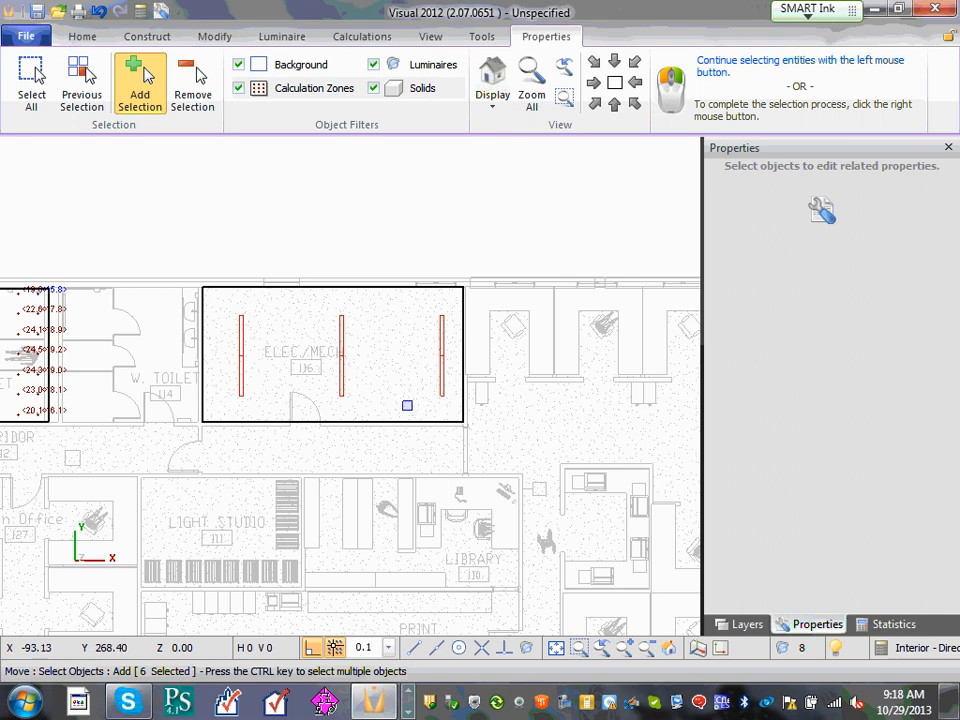
right_click(406, 404)
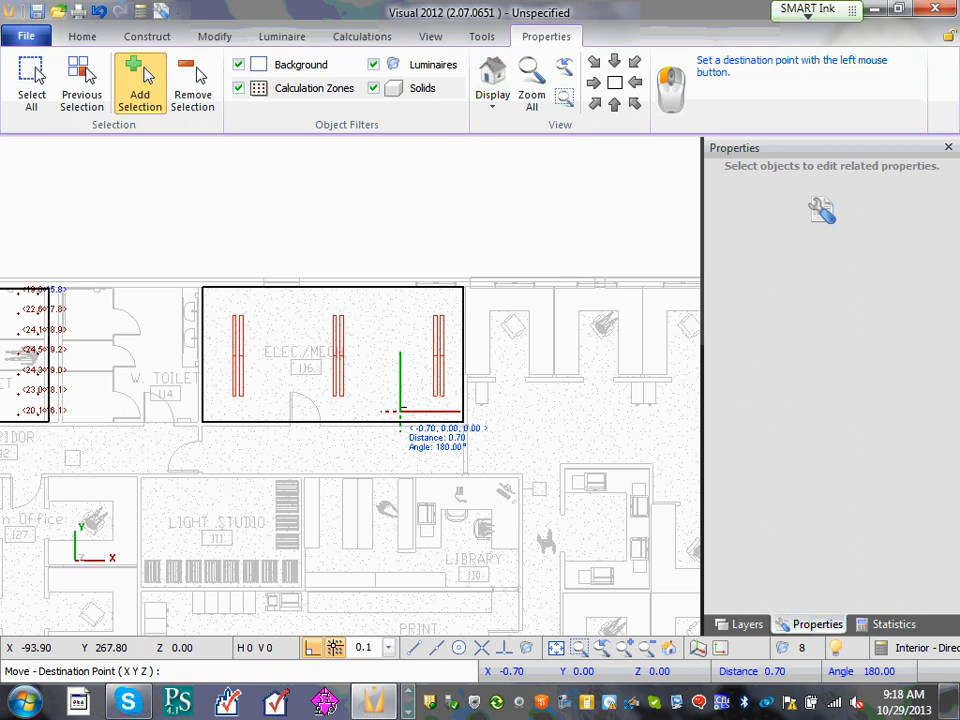
left_click(400, 410)
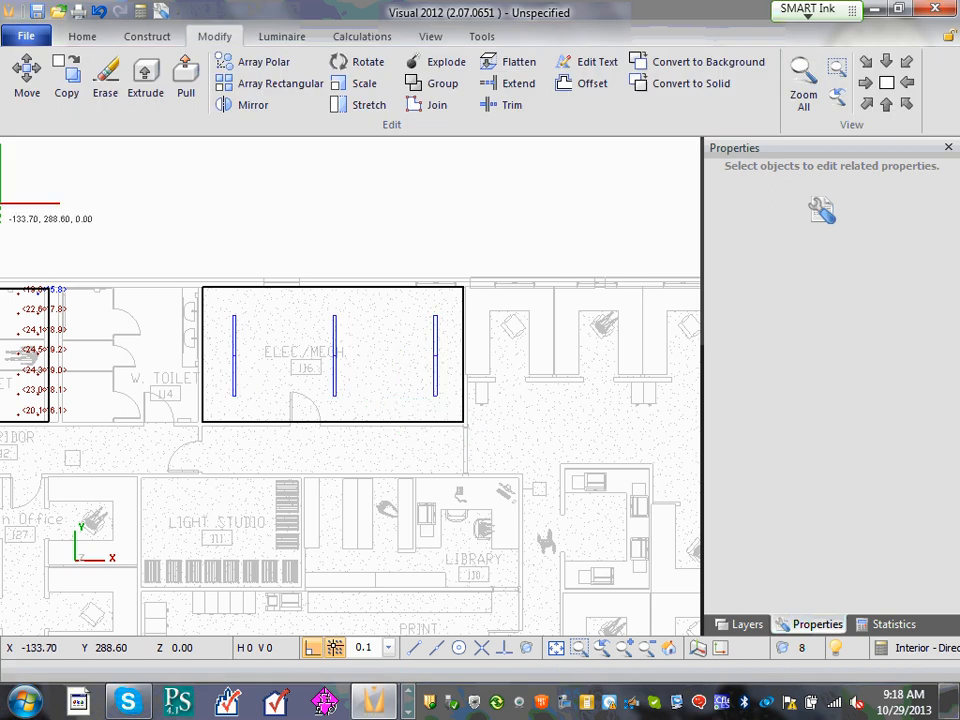
Bring up the calculation tools and show the Elec/Mech 116 room in an angled 3D view.
left_click(365, 40)
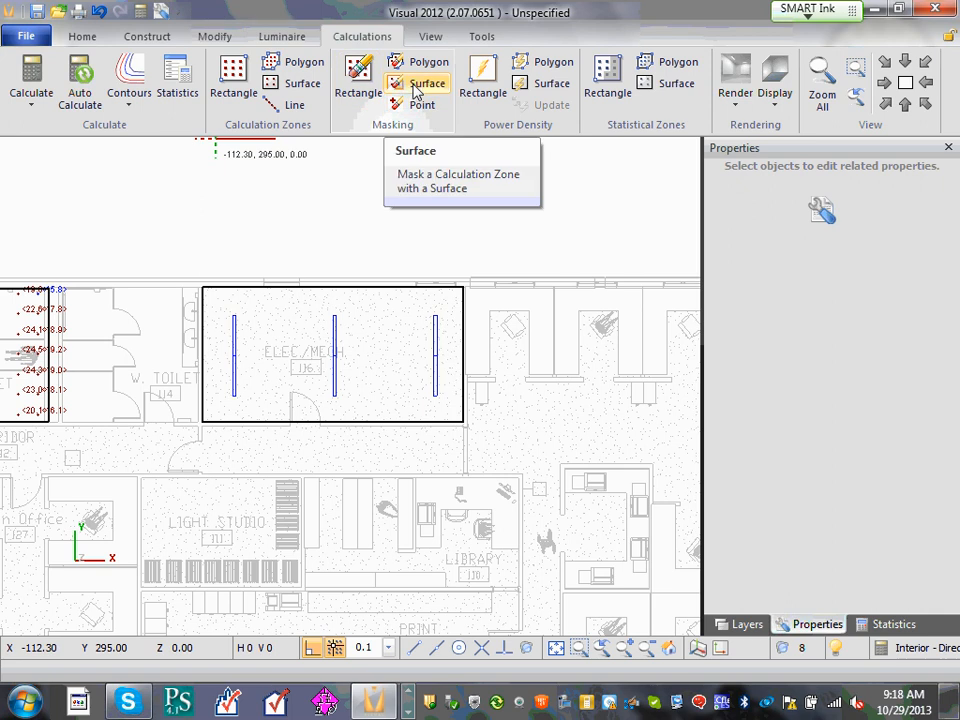
left_click(884, 103)
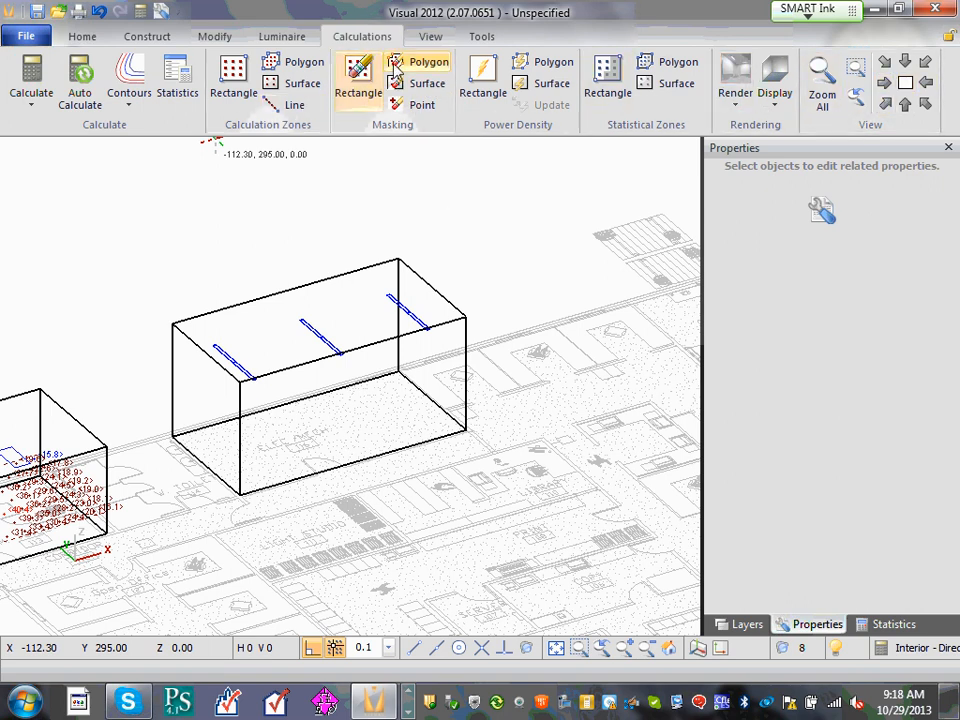
left_click(402, 86)
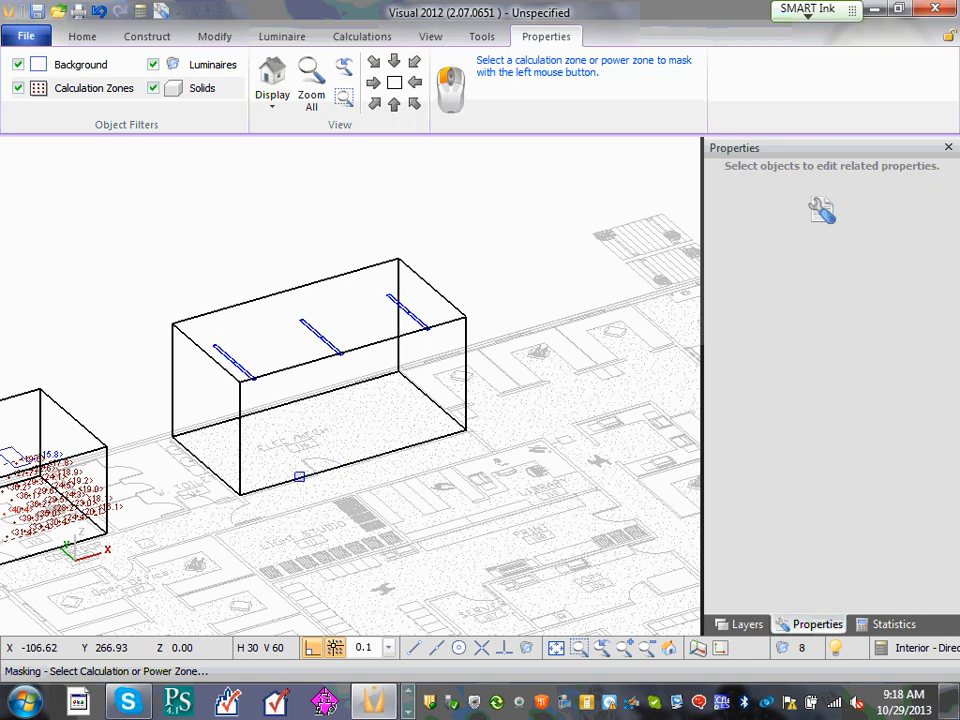
left_click(214, 36)
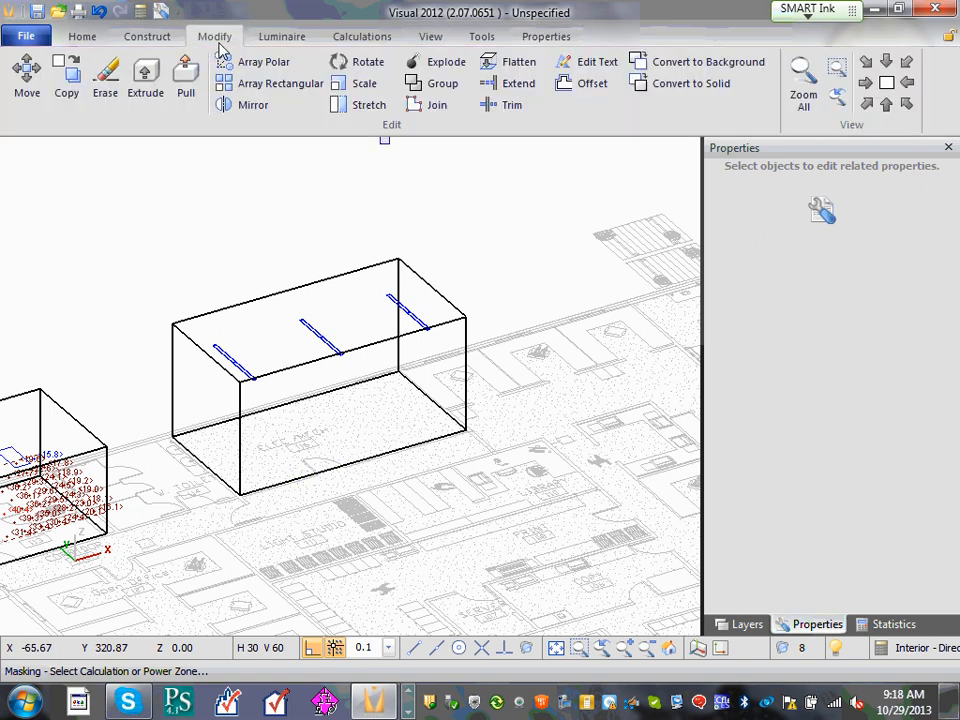
left_click(350, 42)
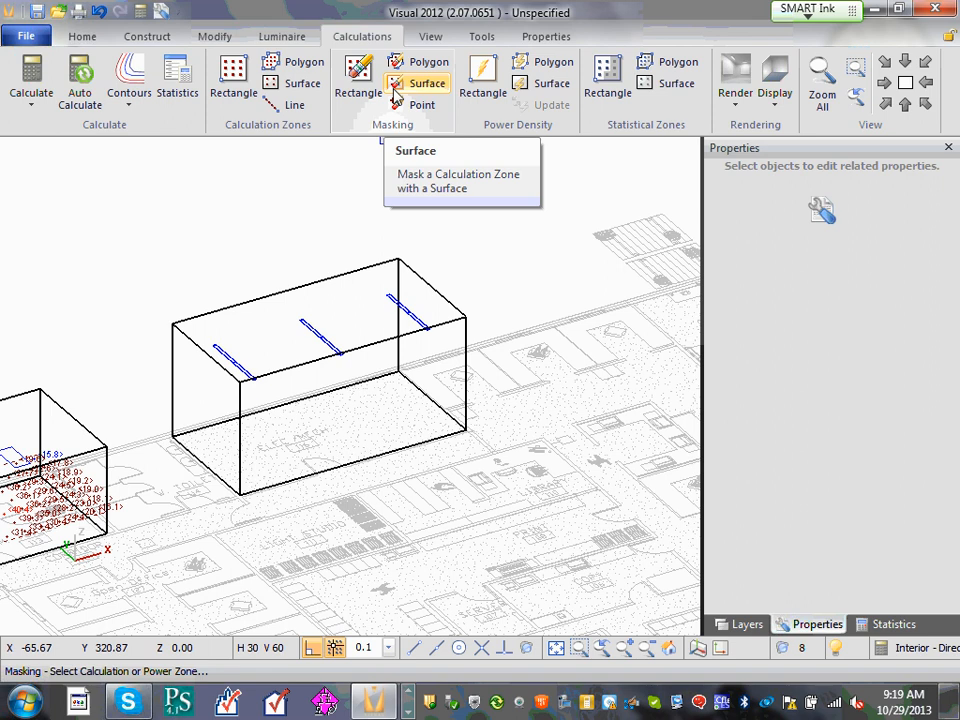
Start a surface calculation zone on the floor of the Elec/Mech 116 room and name it Mech 116.
left_click(301, 83)
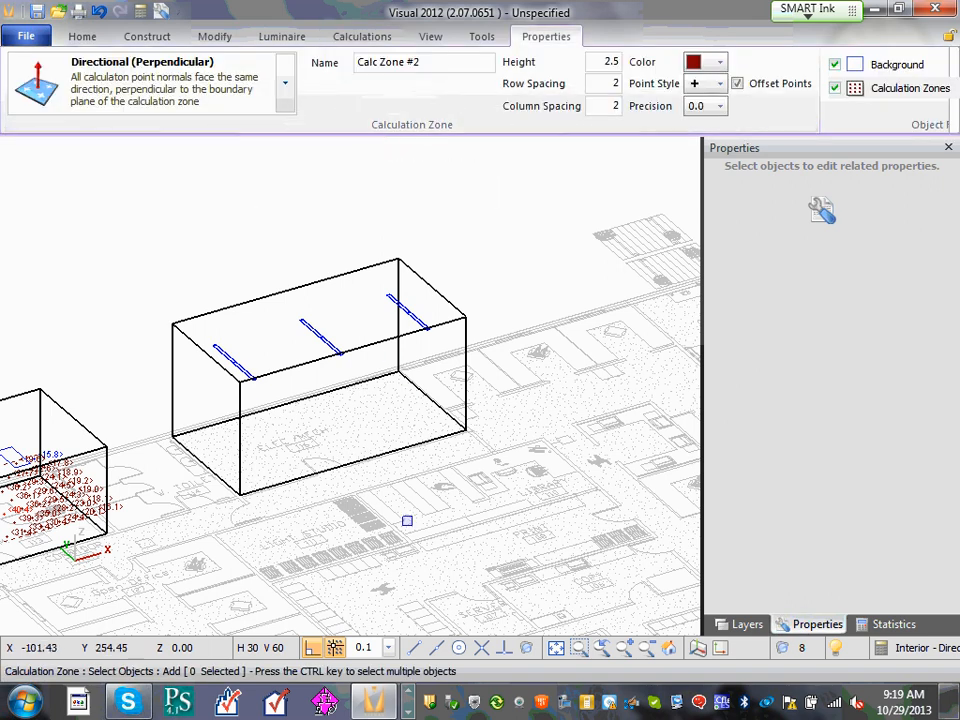
left_click(311, 455)
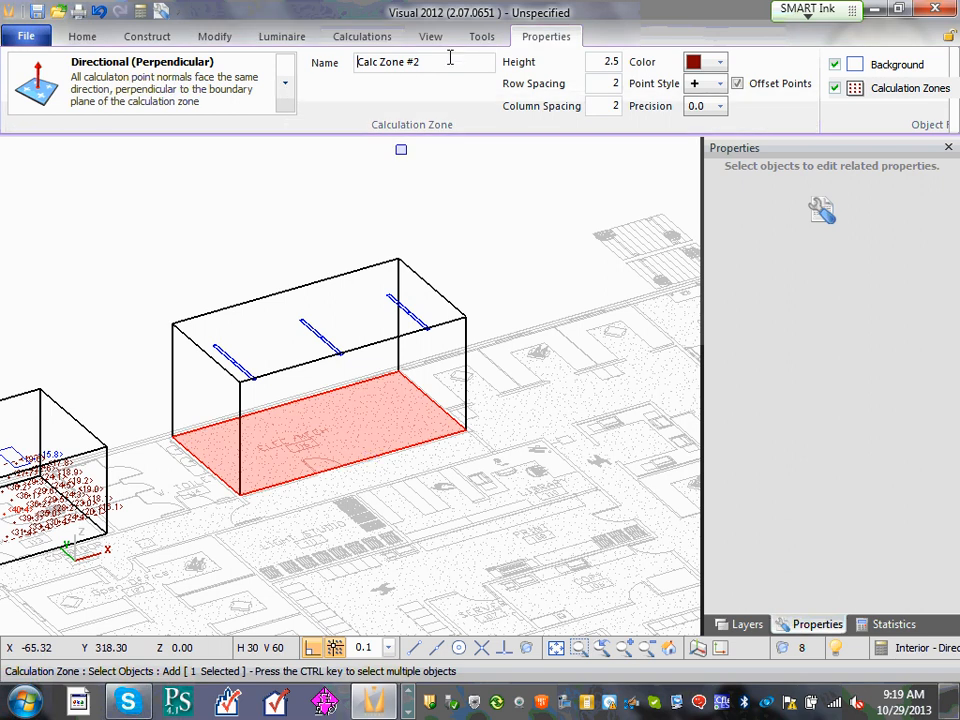
left_click_drag(446, 62, 240, 107)
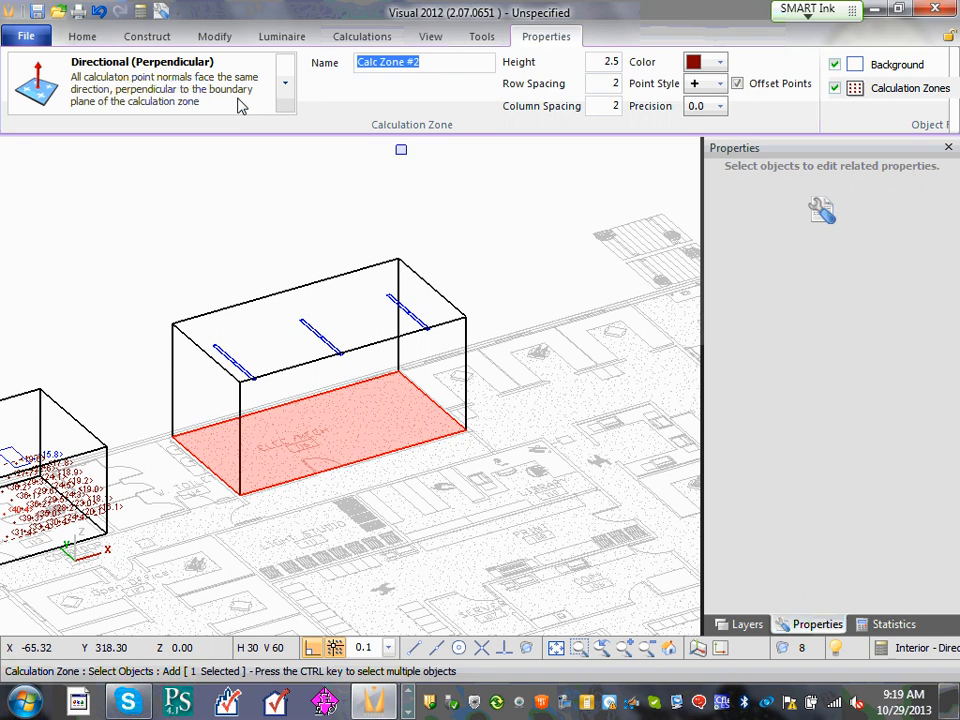
type("Mech 116")
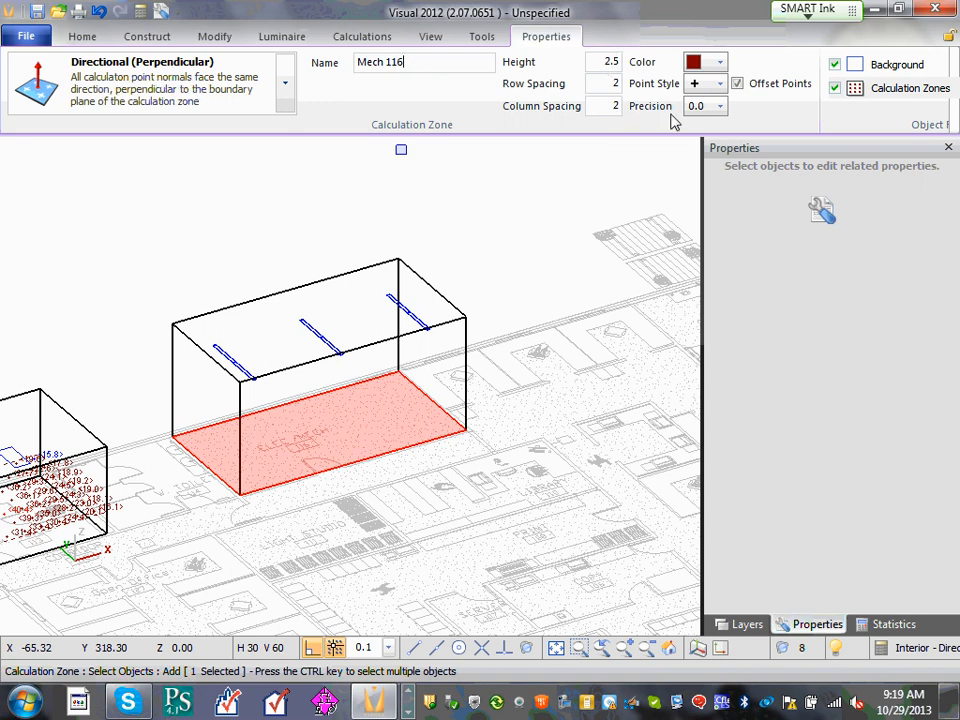
Set the Mech 116 zone's color to black and its precision to 0, and create its calculation points.
left_click(718, 66)
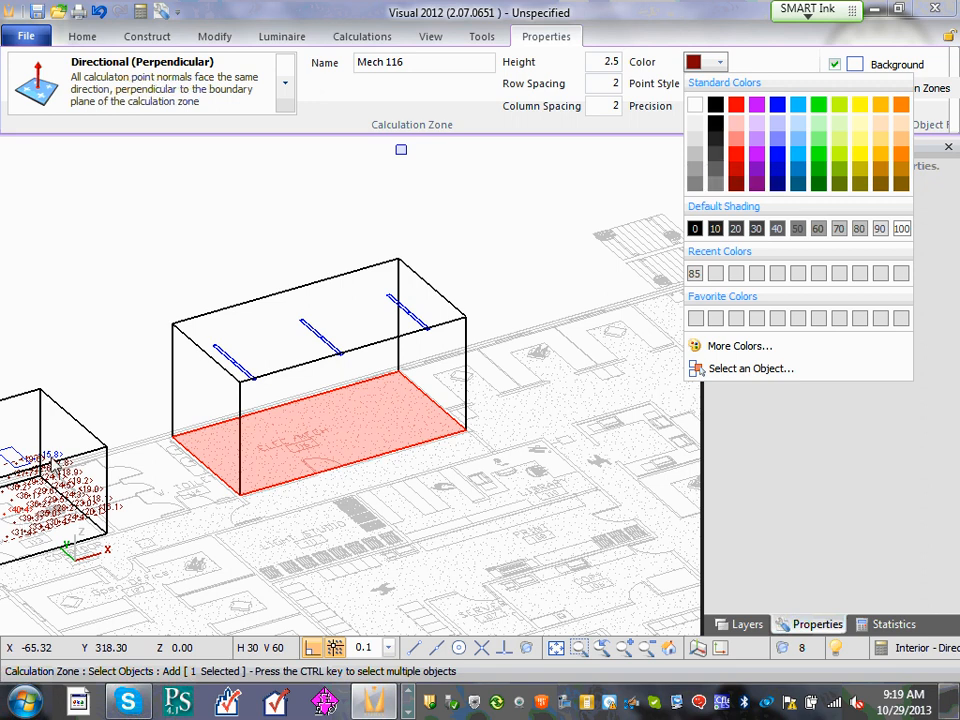
left_click(718, 112)
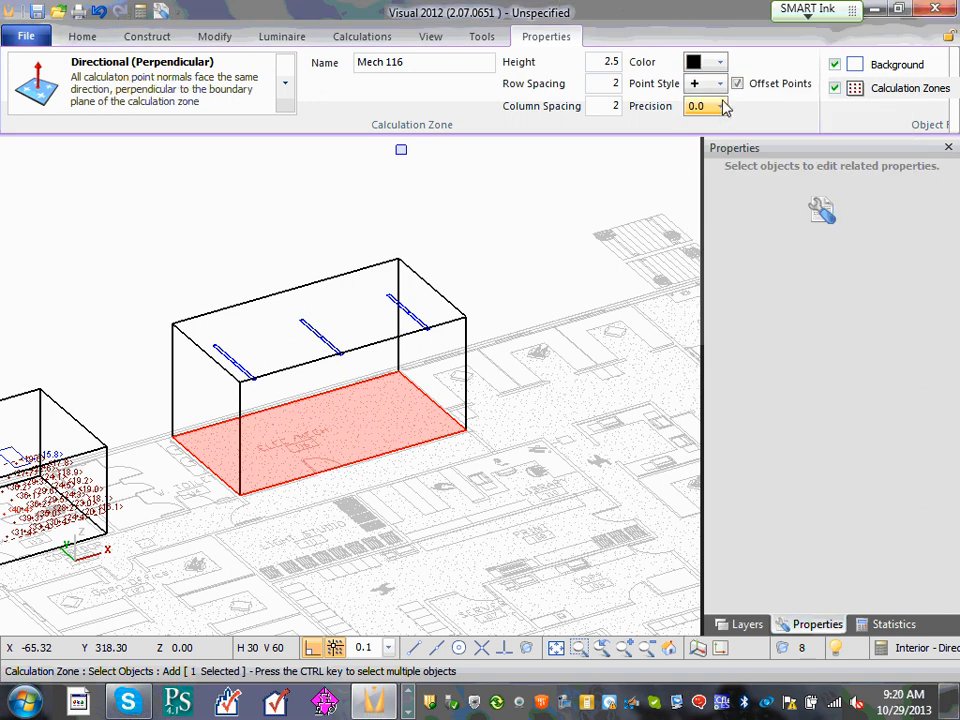
left_click(716, 110)
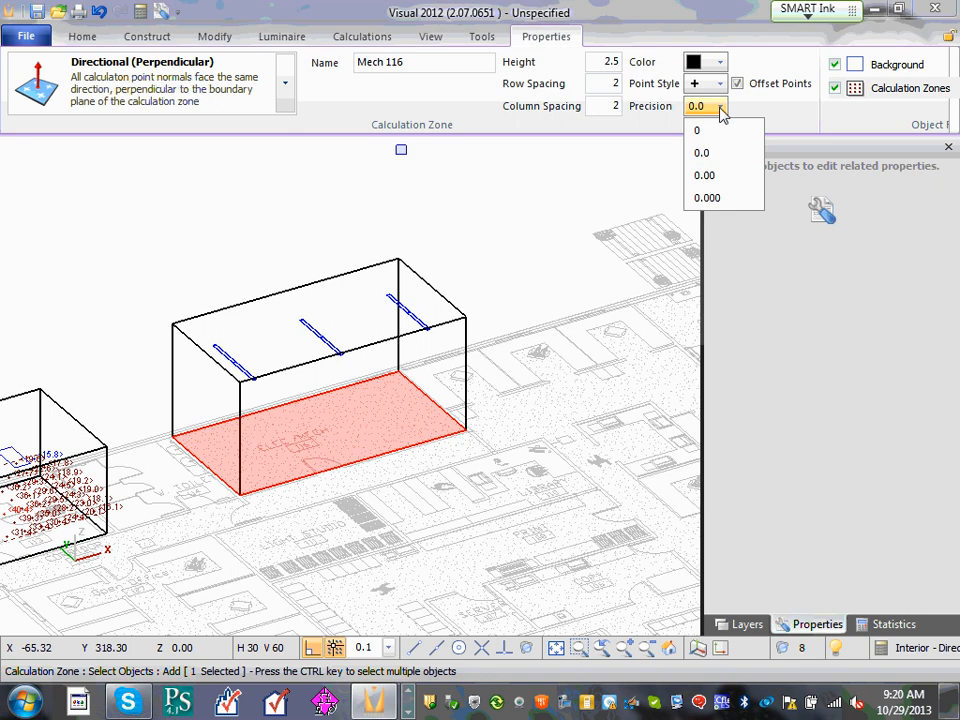
left_click(708, 131)
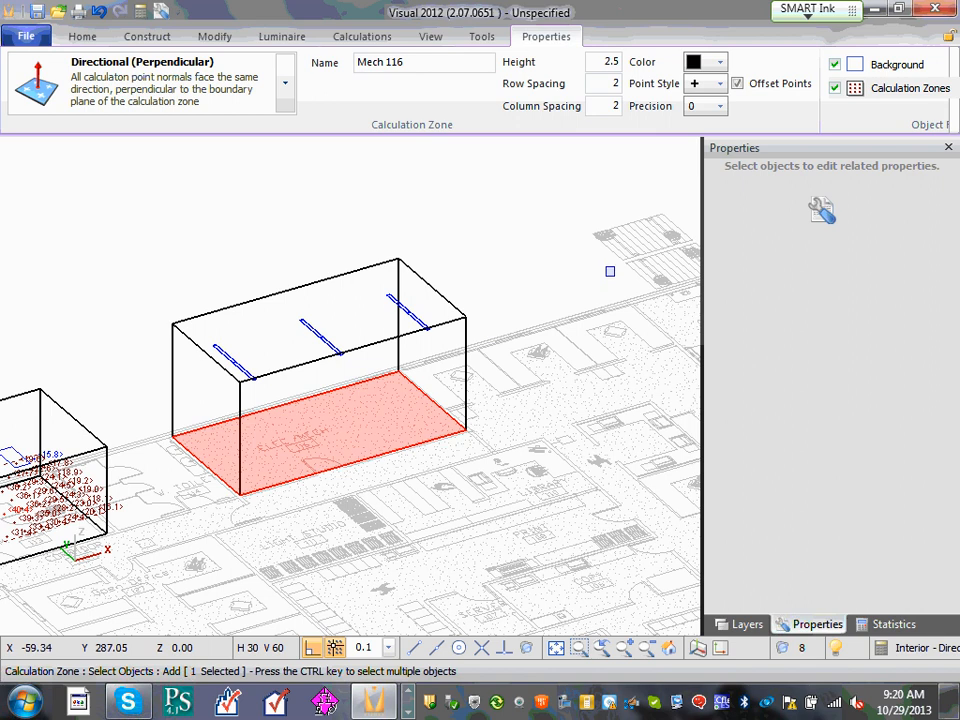
left_click(470, 404)
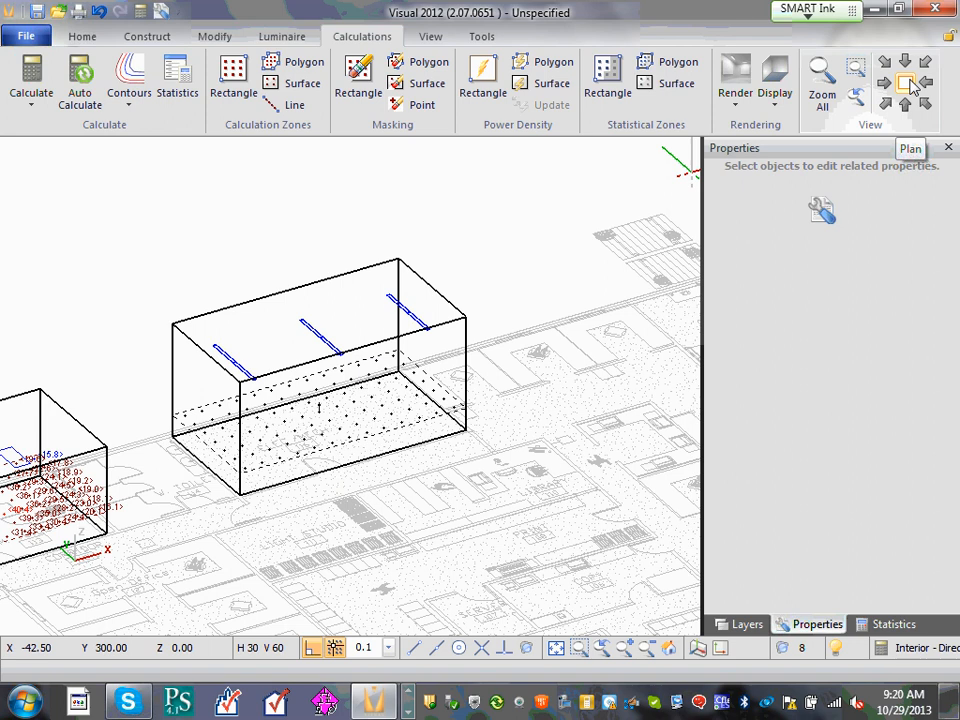
Check the new calculation points in front elevation and run the lighting calculation from plan view.
left_click(908, 84)
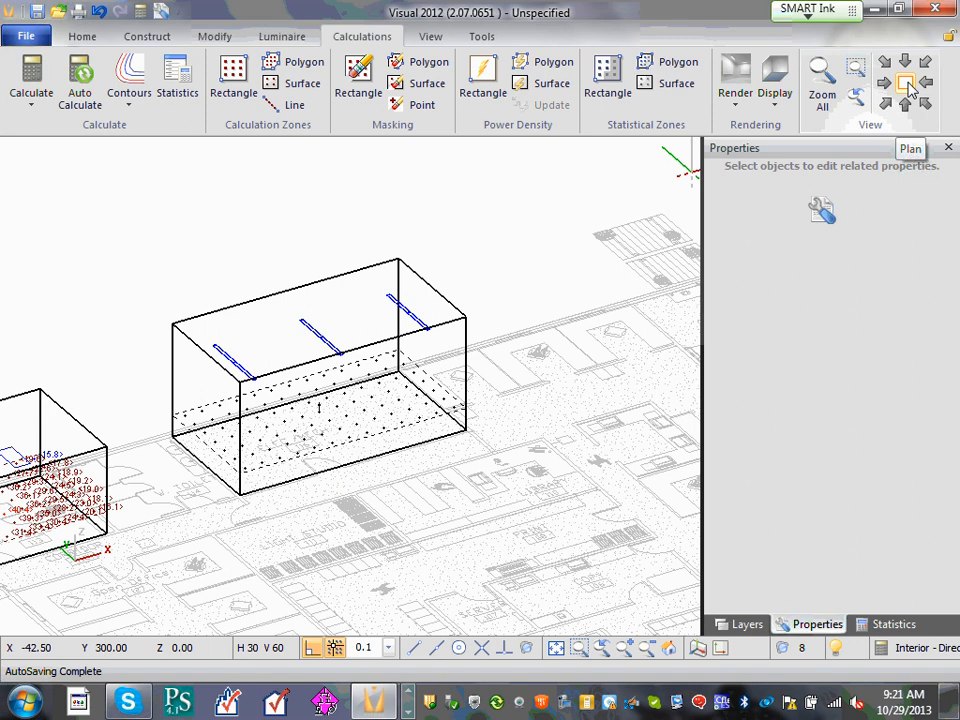
left_click(905, 105)
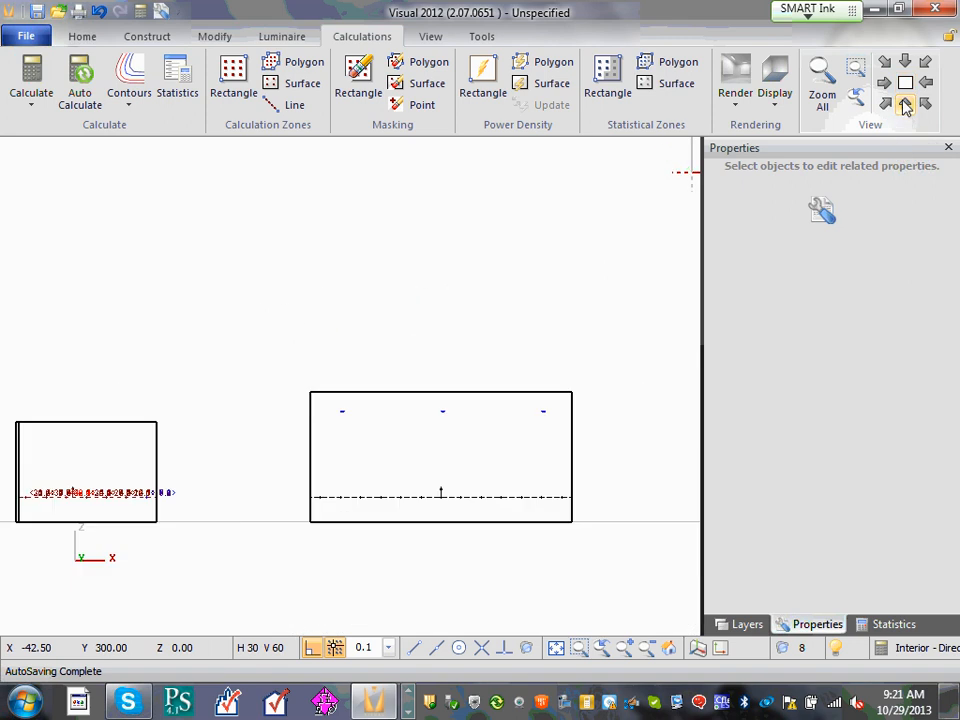
scroll(364, 450, "up", 5)
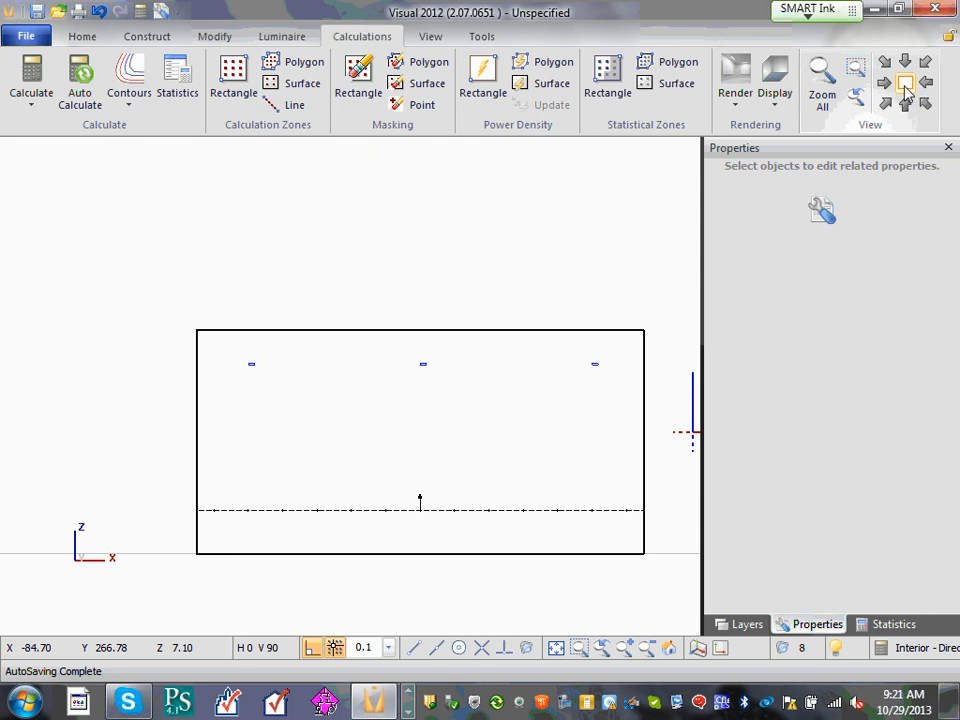
left_click(901, 85)
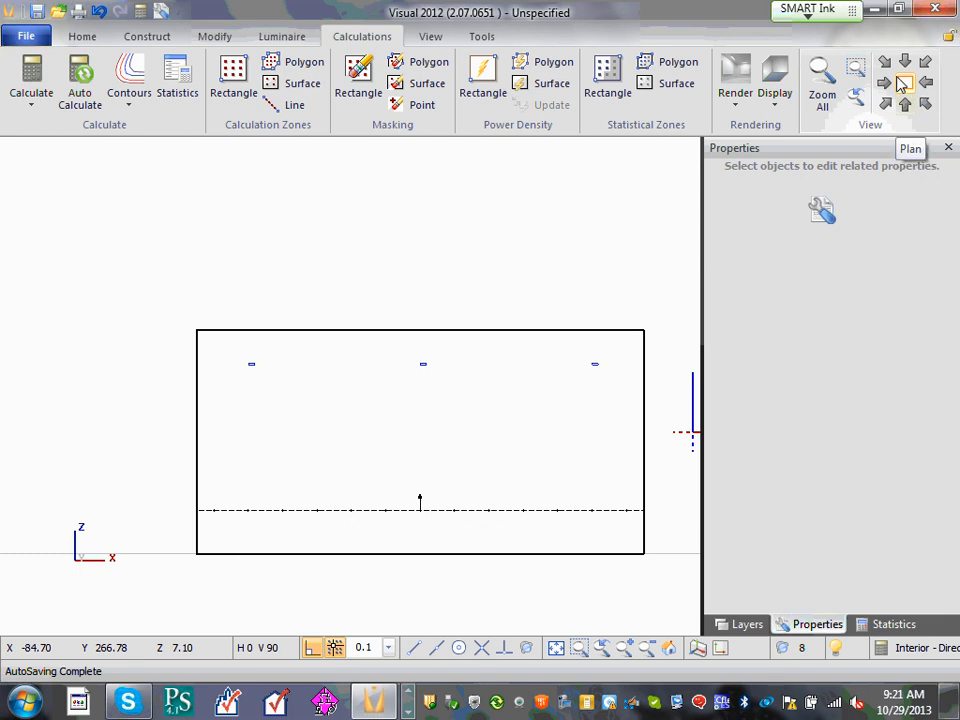
middle_click_drag(412, 345, 385, 585)
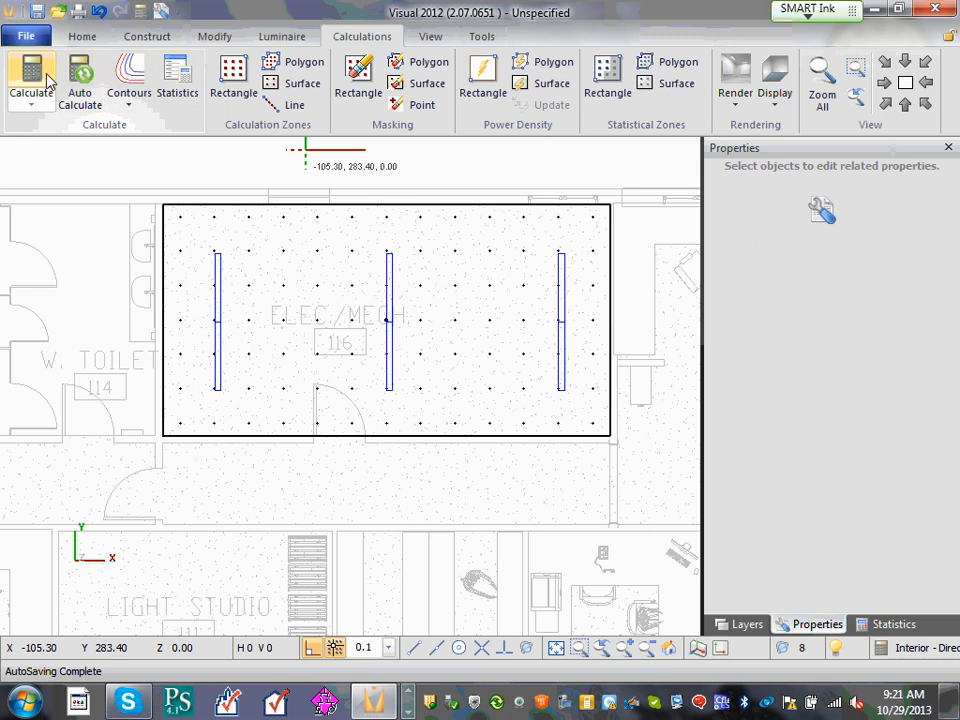
left_click(44, 82)
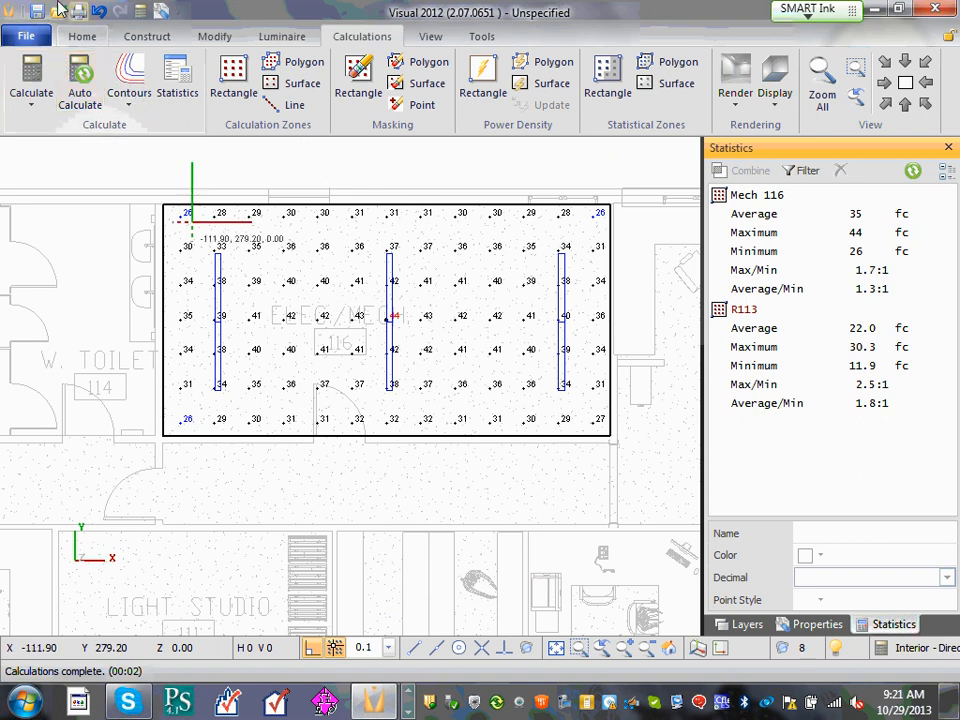
Erase the middle row's two luminaires from the Elec/Mech 116 room.
left_click(214, 36)
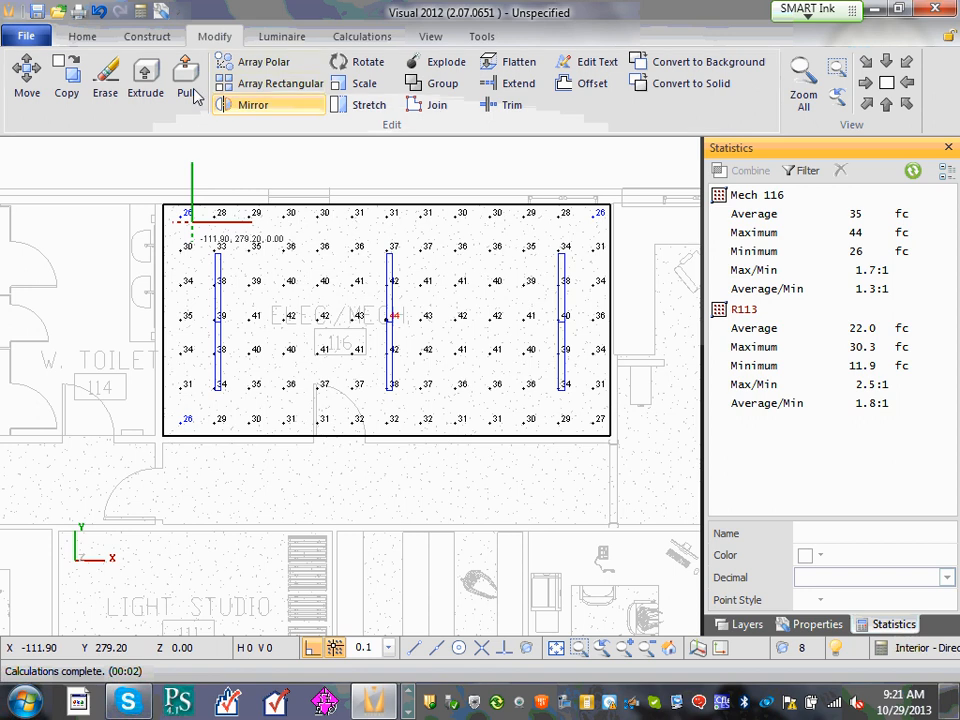
left_click(145, 86)
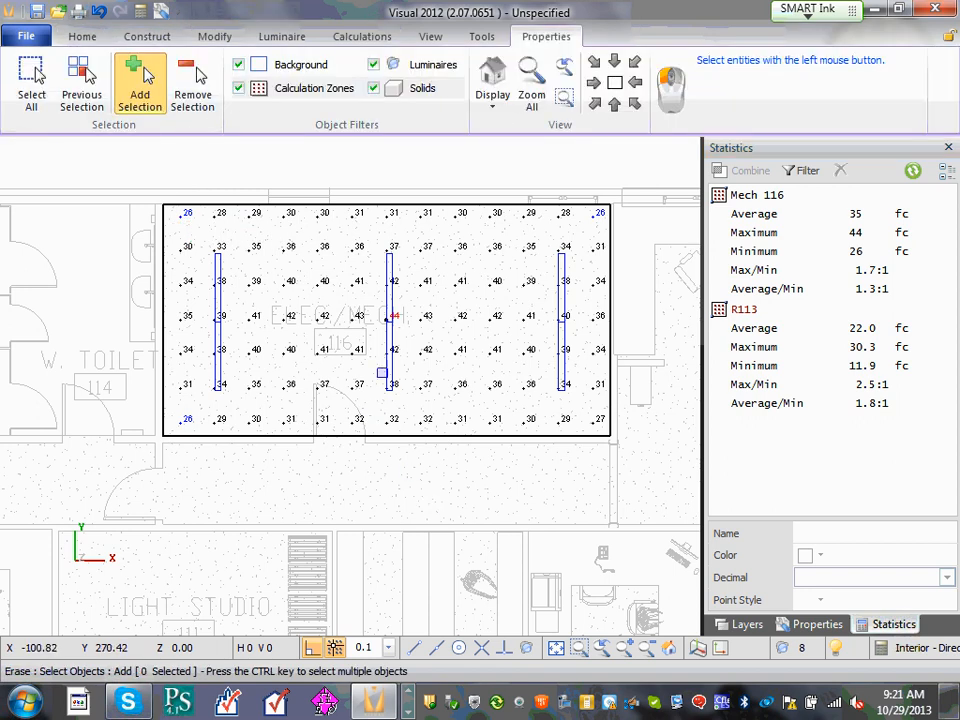
left_click(389, 355)
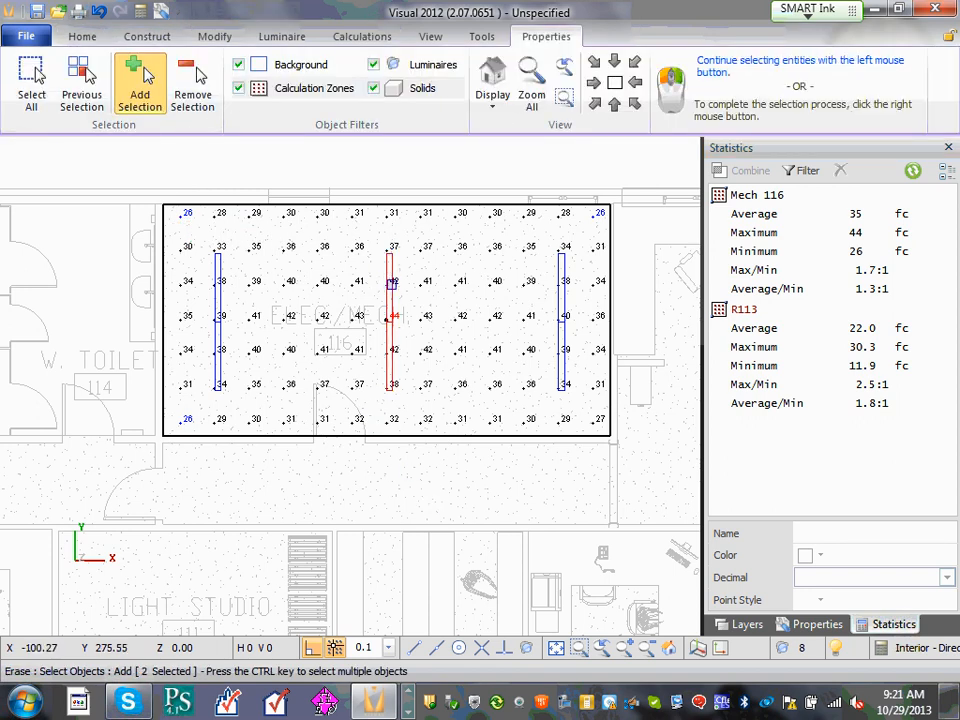
right_click(391, 284)
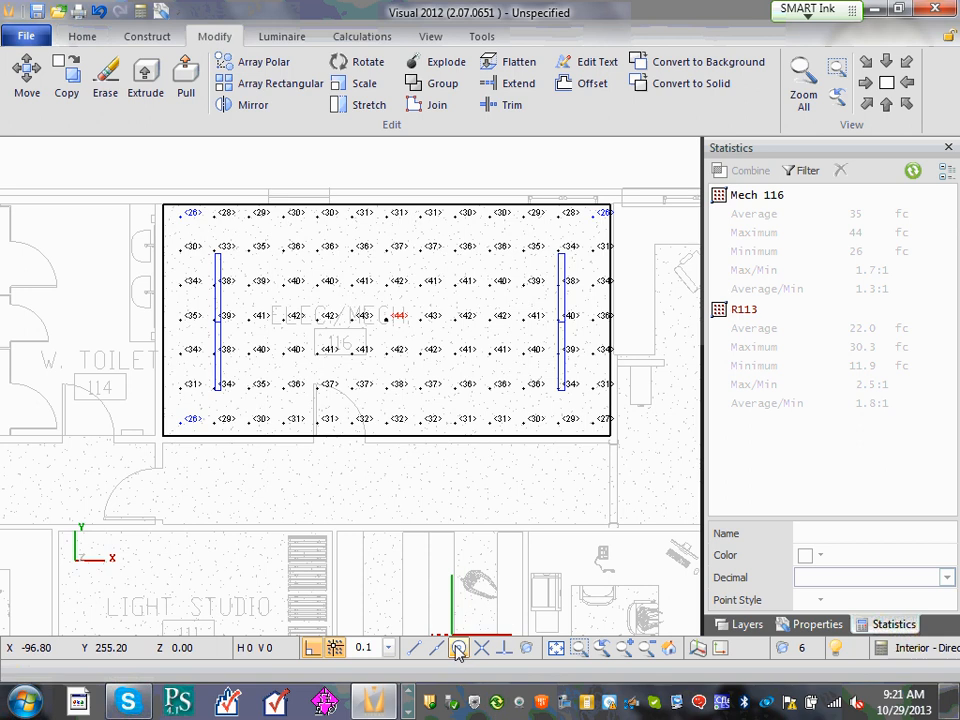
Move the left row's two luminaires 4 units to the right, using a snap increment of 1.
left_click(28, 72)
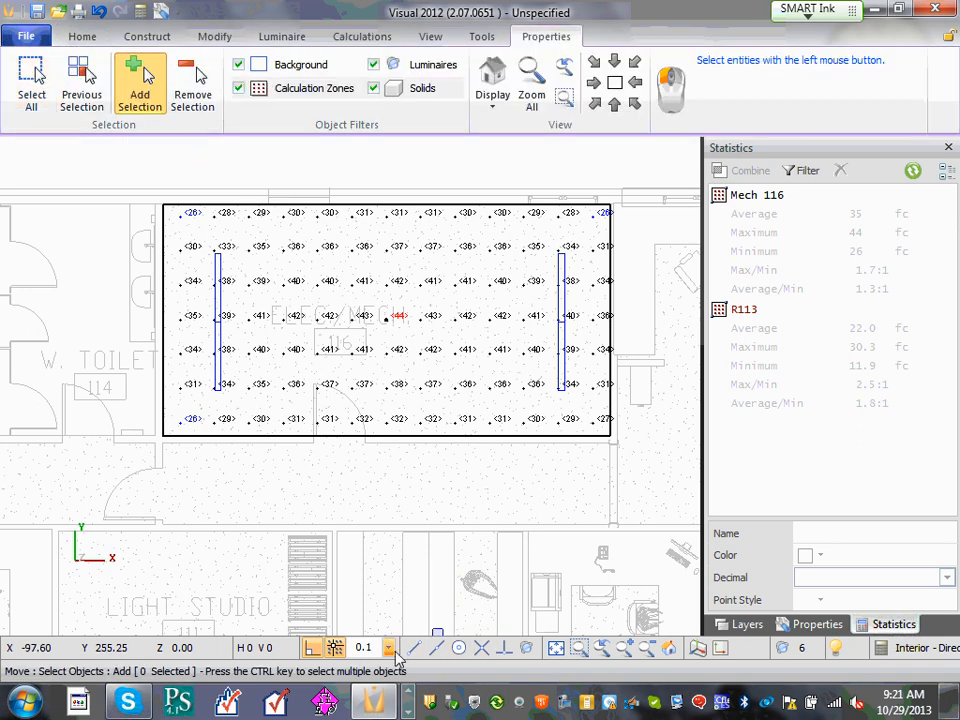
left_click(389, 648)
left_click(402, 467)
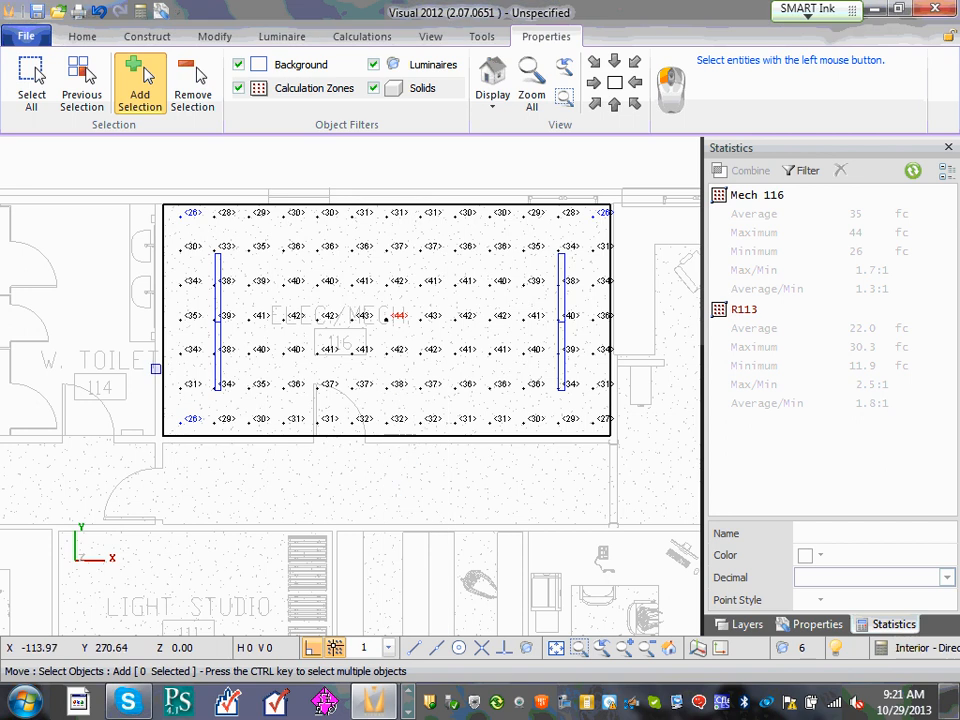
left_click(205, 390)
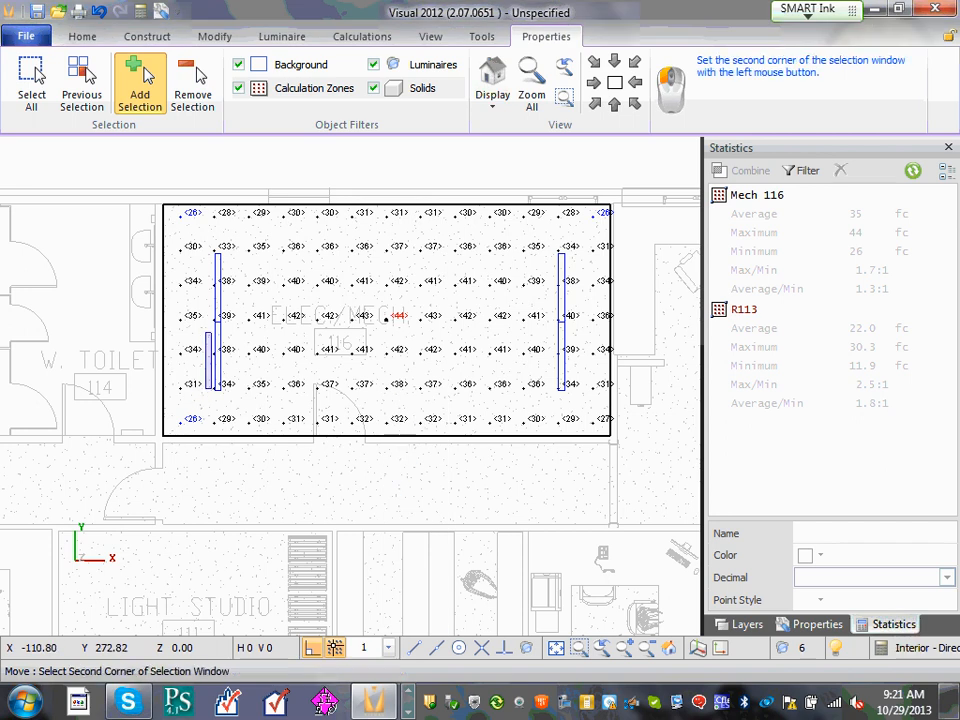
left_click(240, 241)
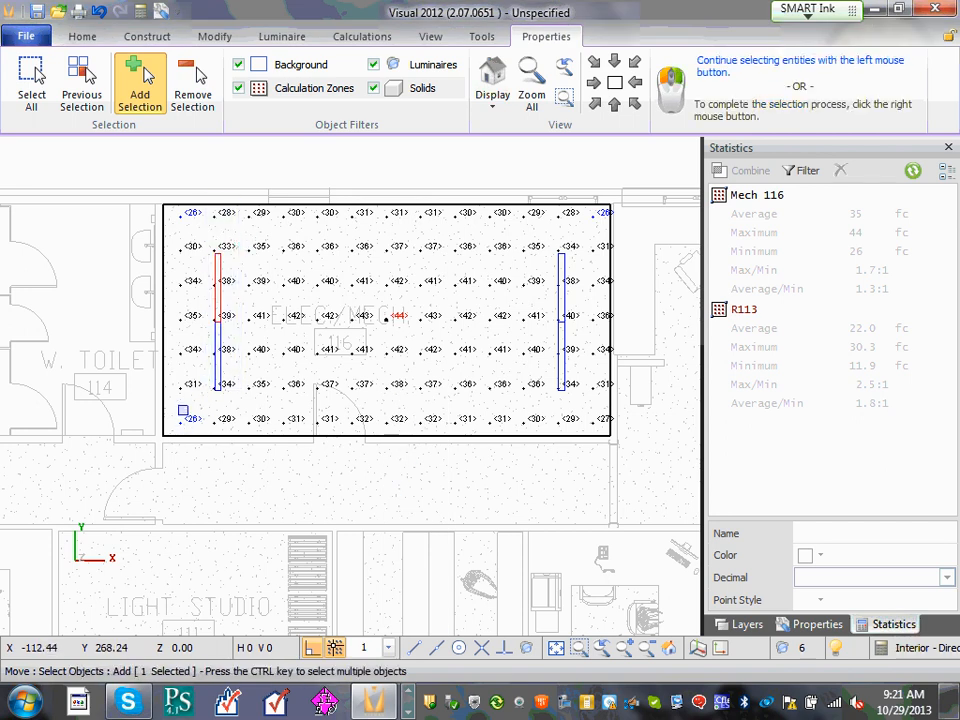
left_click(207, 396)
left_click(279, 308)
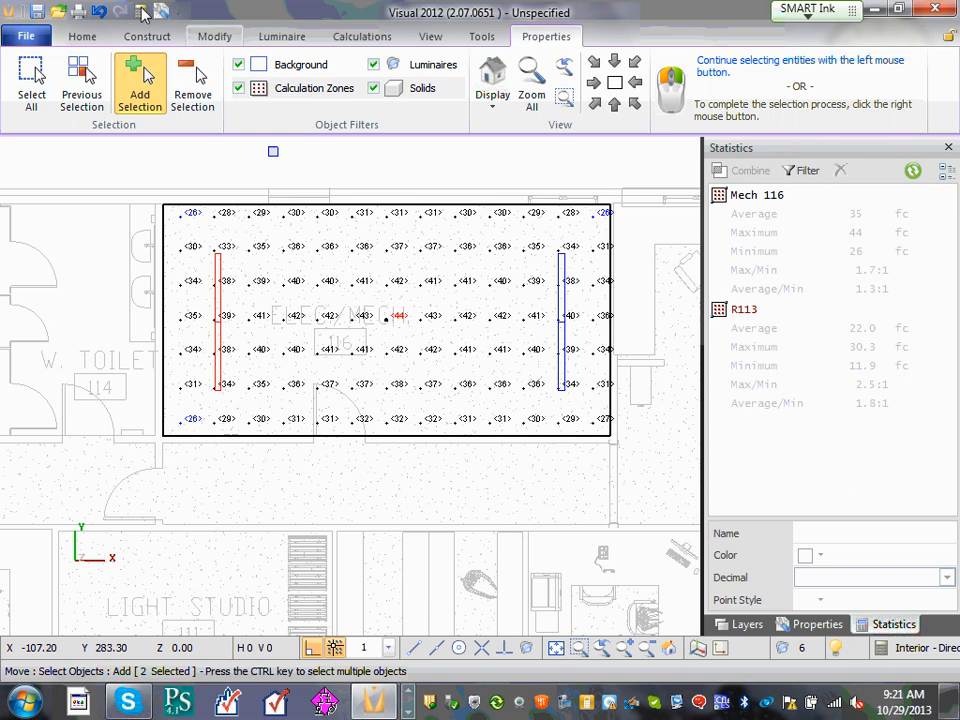
right_click(275, 327)
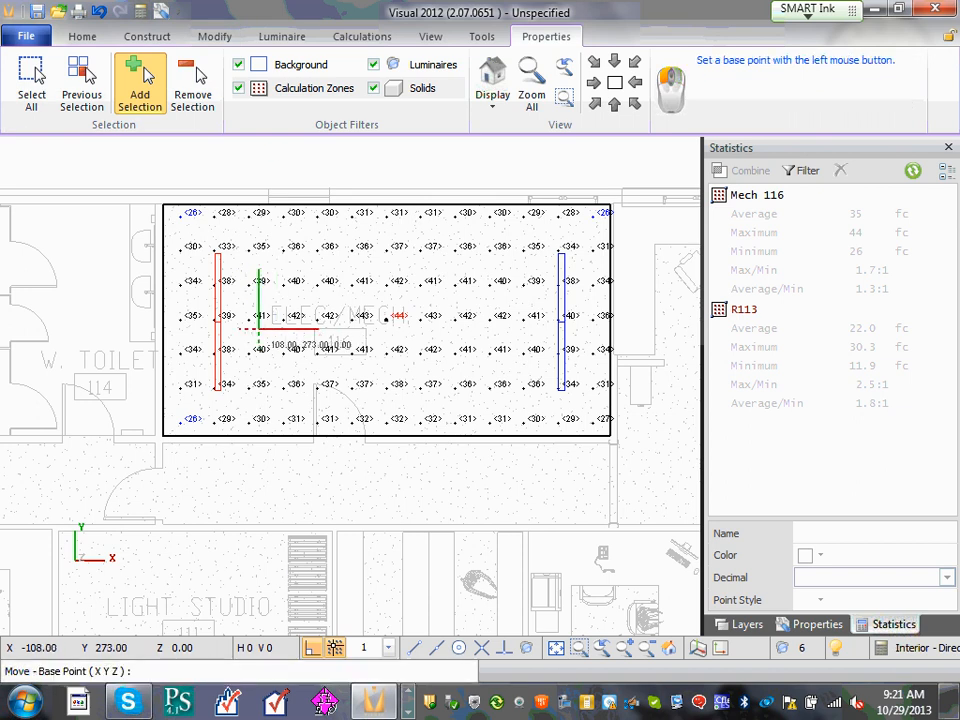
left_click(259, 326)
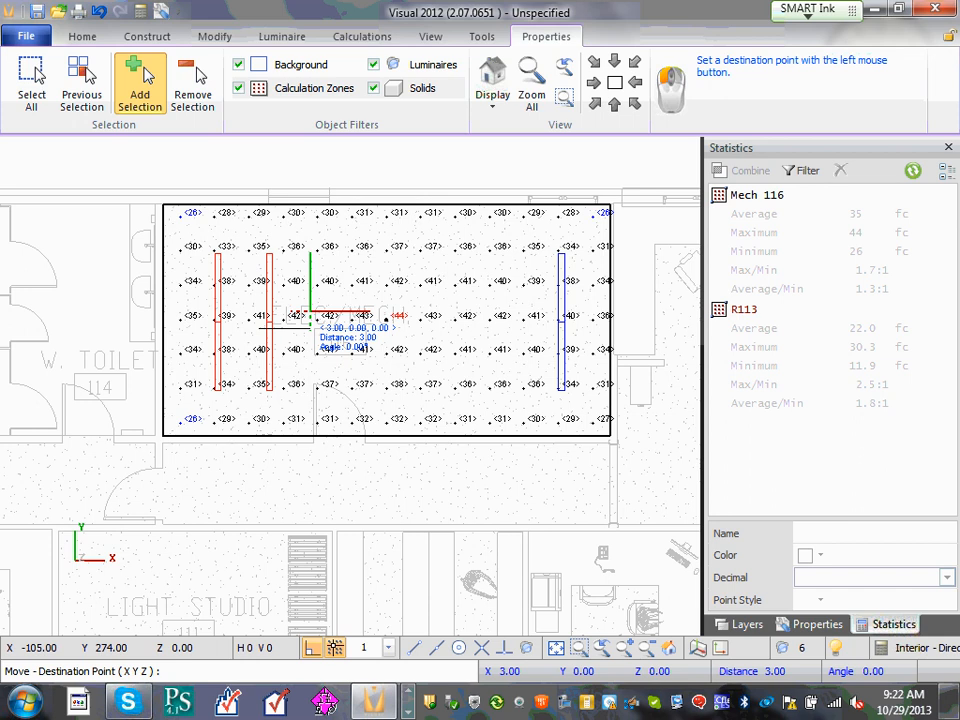
left_click(328, 312)
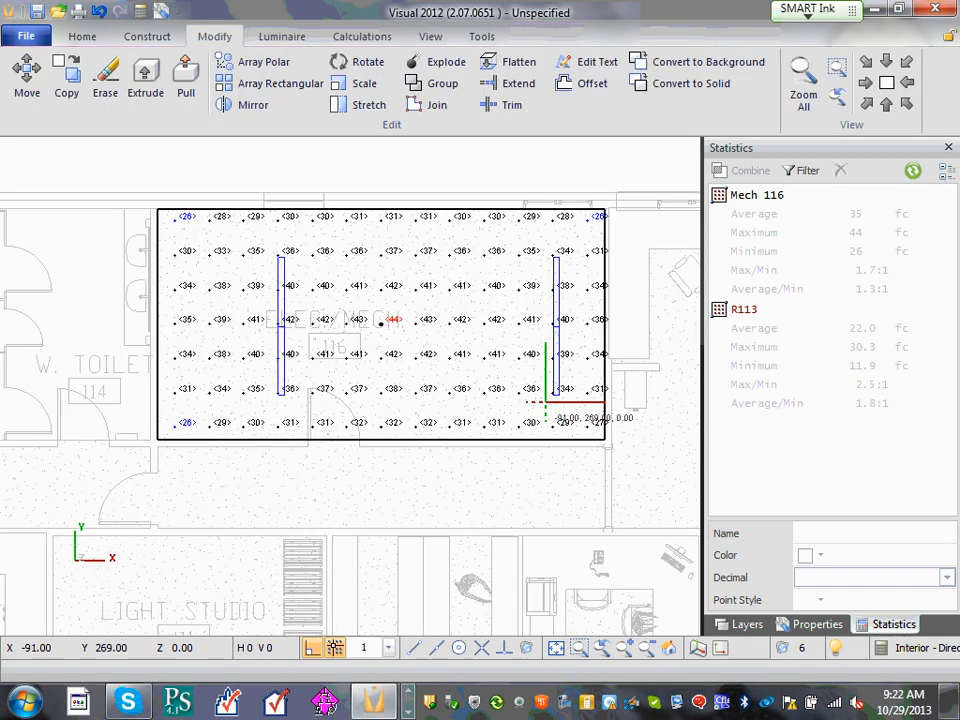
Move the right row's two luminaires in the Elec/Mech 116 room 4 units to the left.
left_click(511, 402)
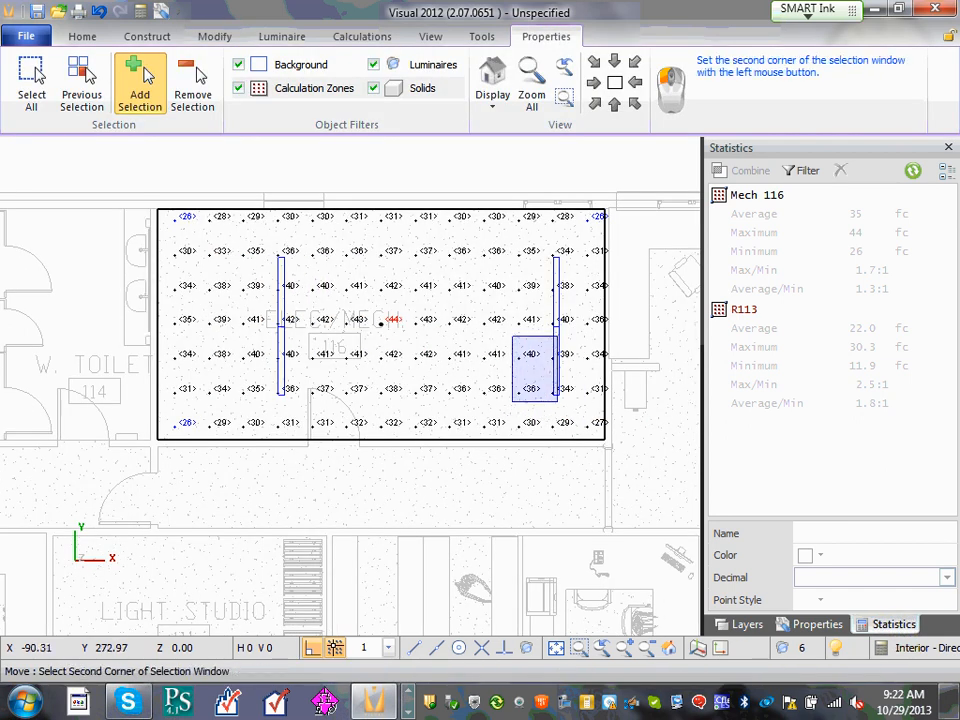
left_click(582, 270)
right_click(583, 281)
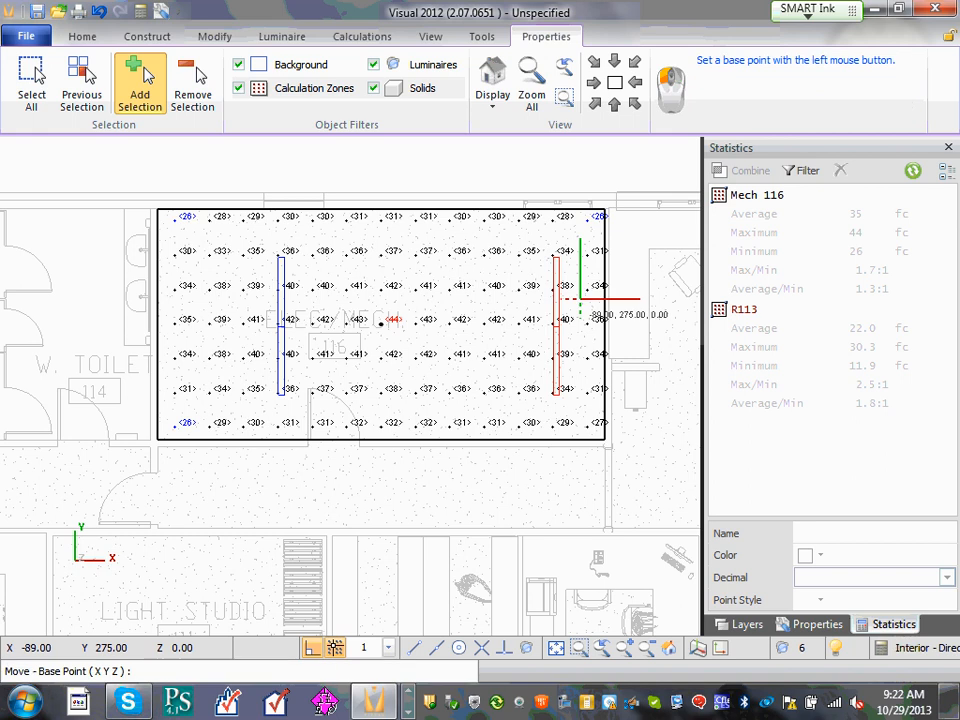
left_click(583, 284)
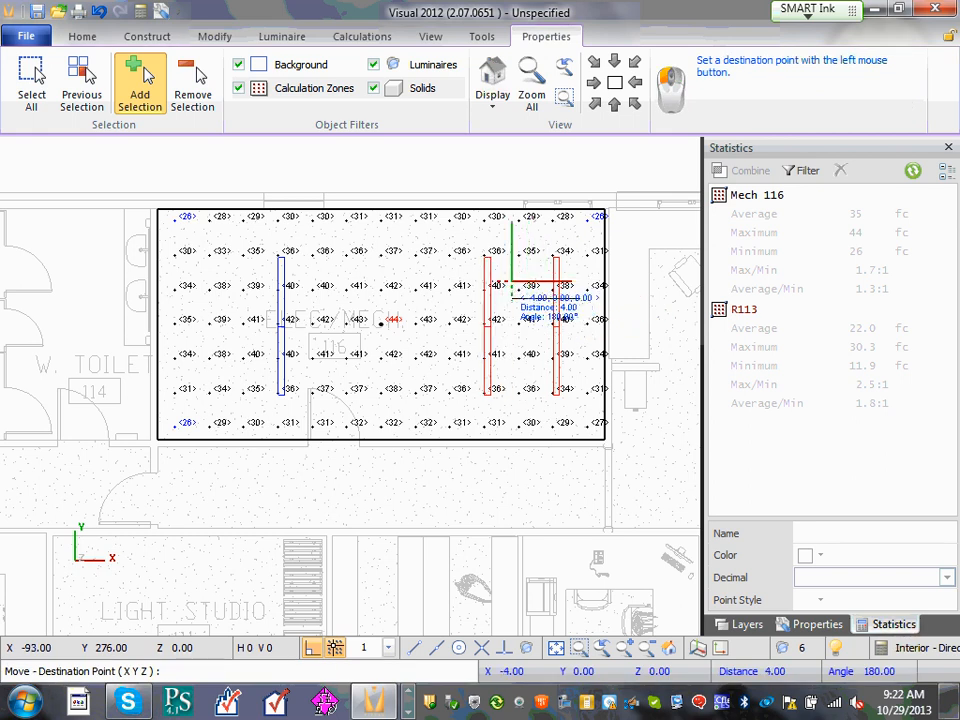
left_click(512, 285)
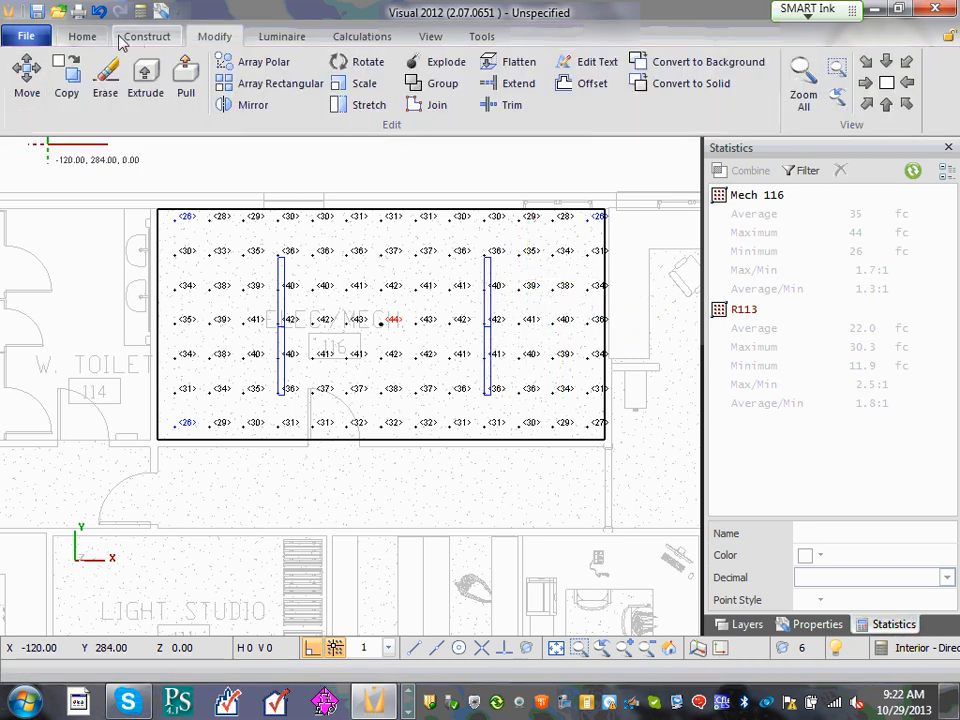
Run the lighting calculation for the repositioned two-row luminaire layout.
left_click(83, 40)
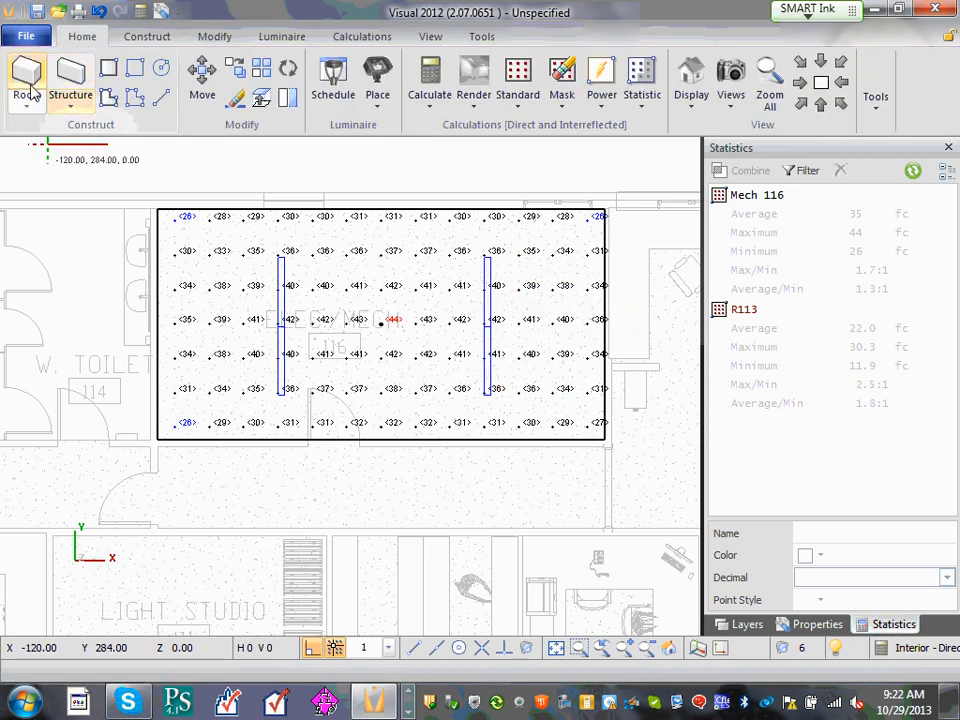
left_click(425, 90)
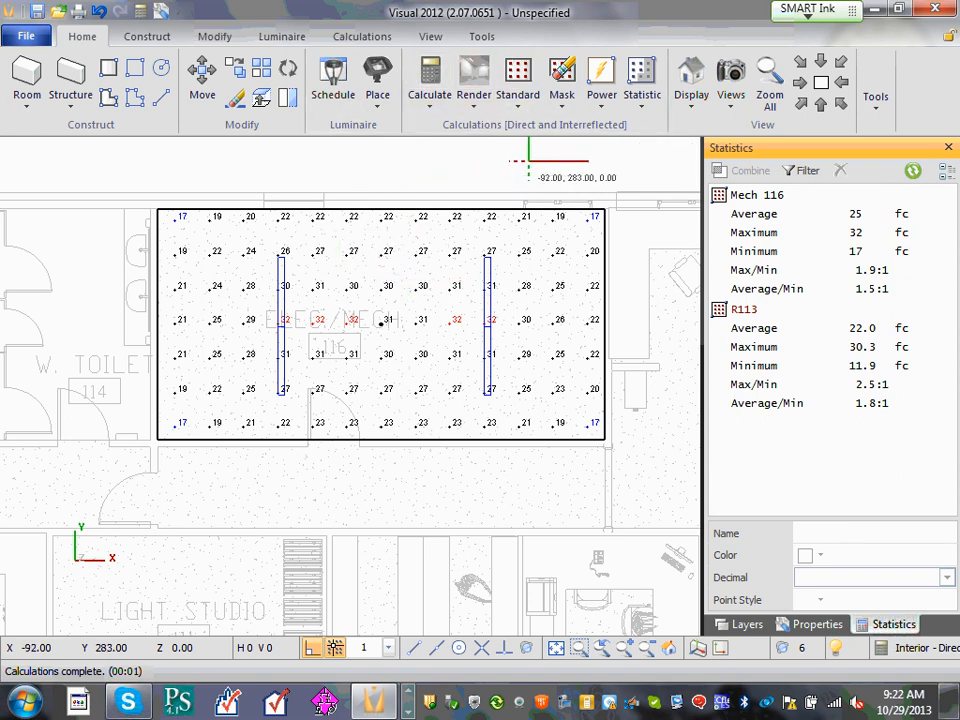
middle_click_drag(528, 179, 520, 171)
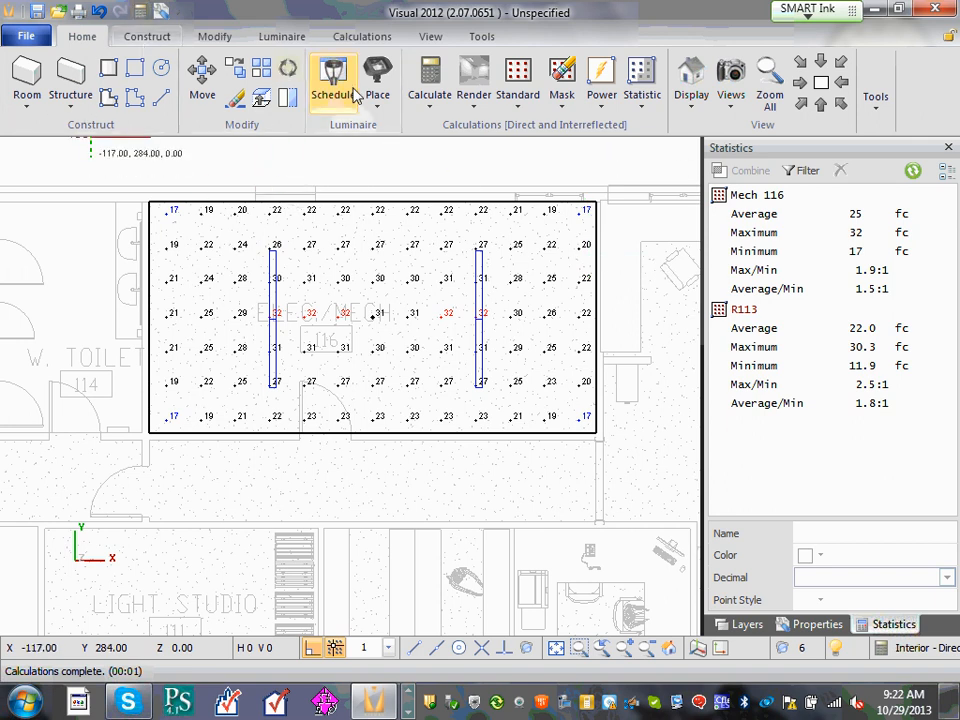
Draw two rectangular rooms with height 13 below the Elec/Mech 116 room, about 6 by 4 and 7 by 5 units.
left_click(24, 38)
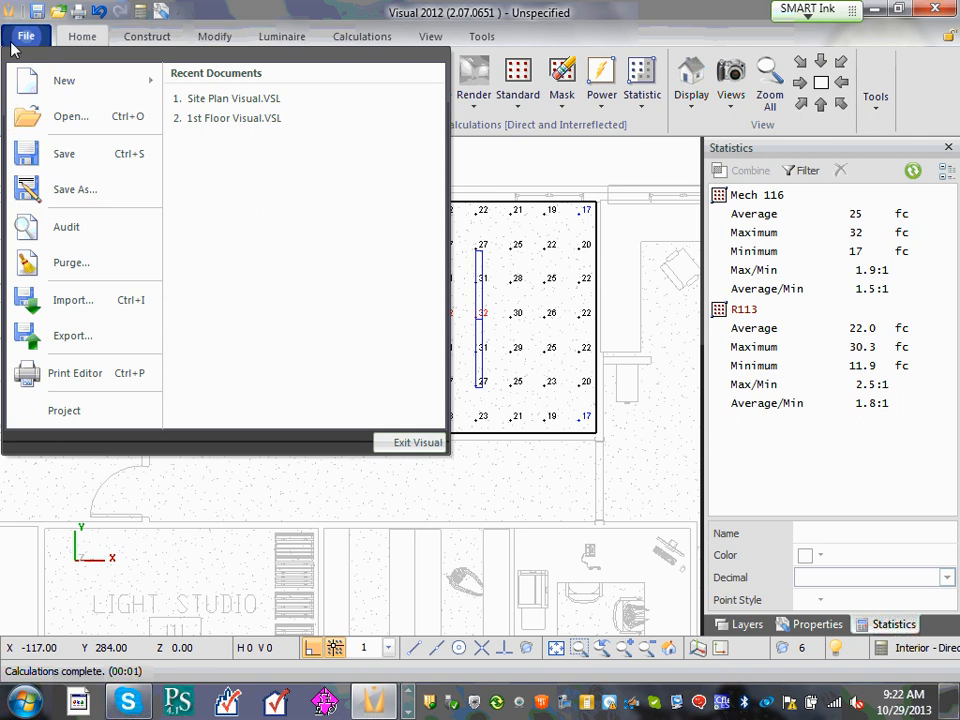
left_click(12, 37)
left_click(30, 95)
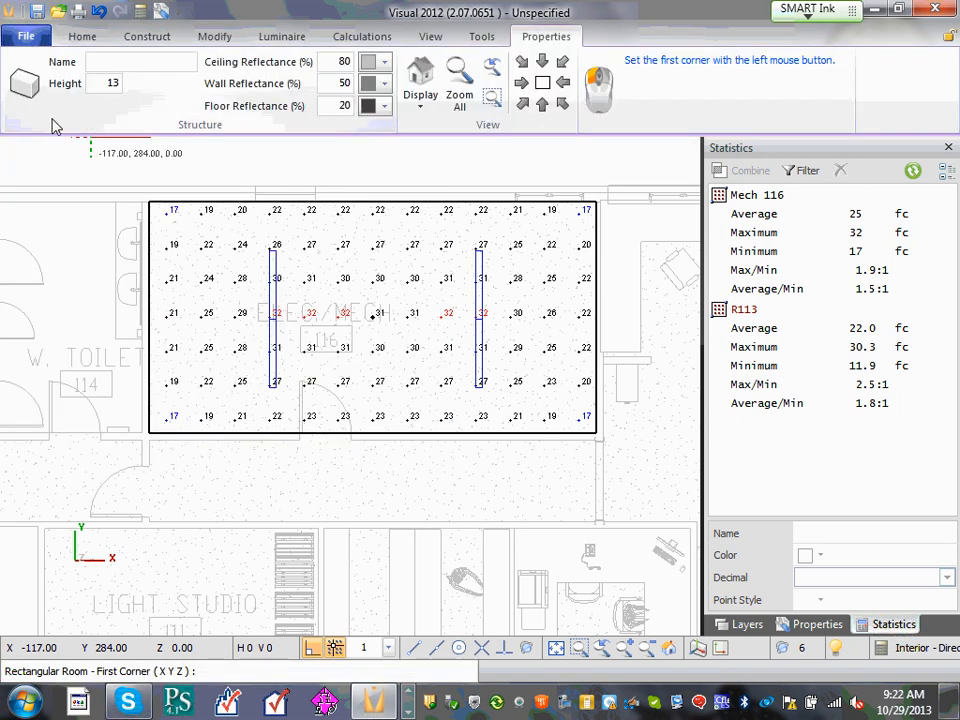
left_click(90, 531)
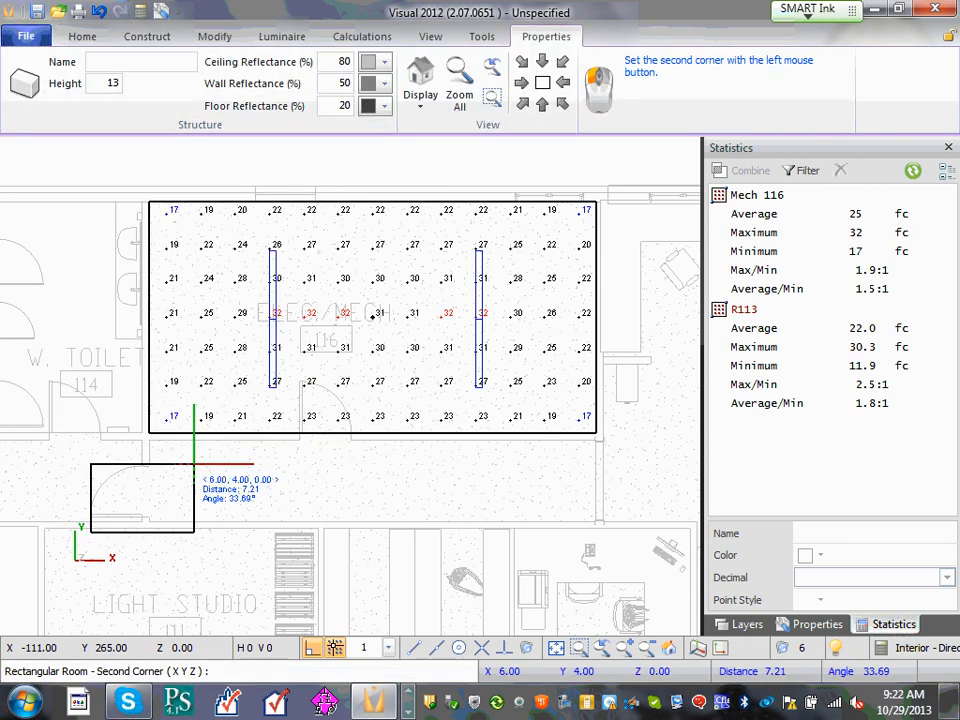
left_click(194, 464)
key("Return")
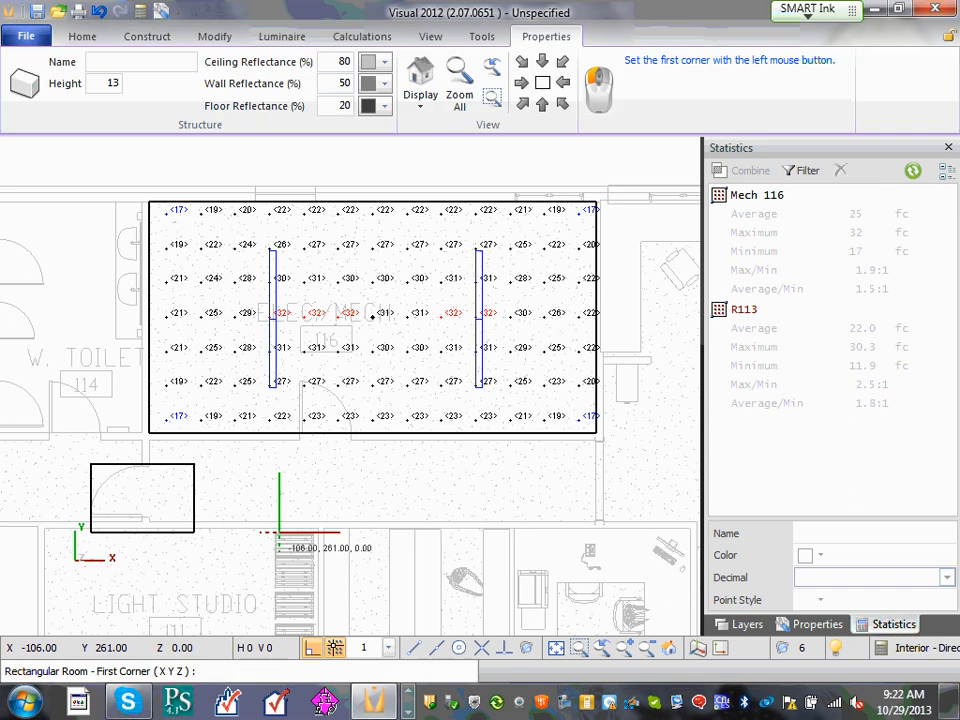
left_click(245, 549)
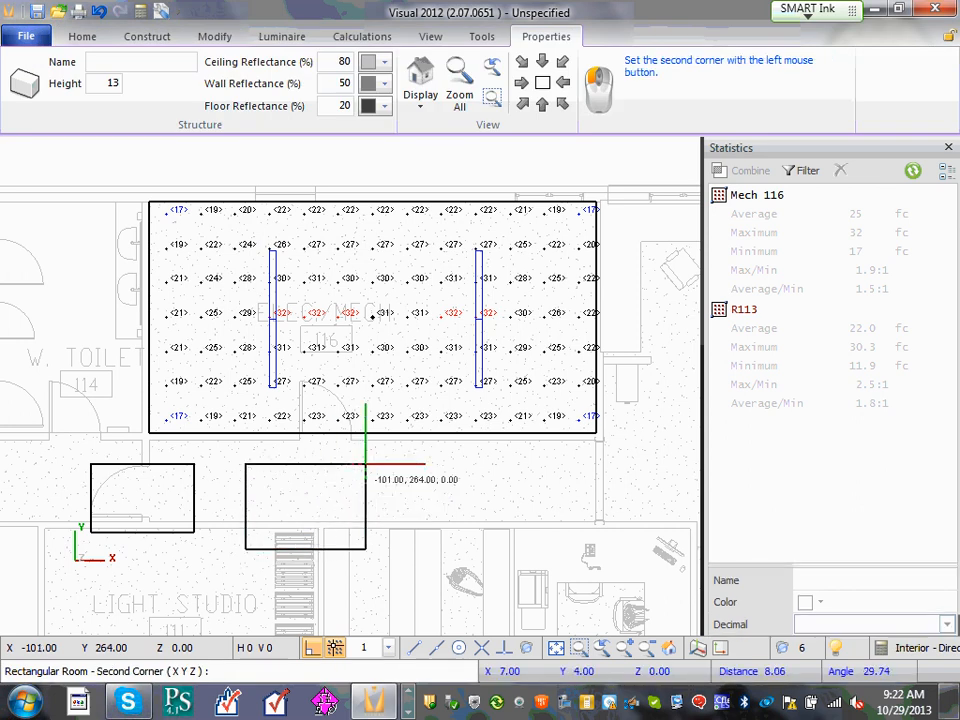
left_click(365, 464)
left_click(417, 636)
key("Escape")
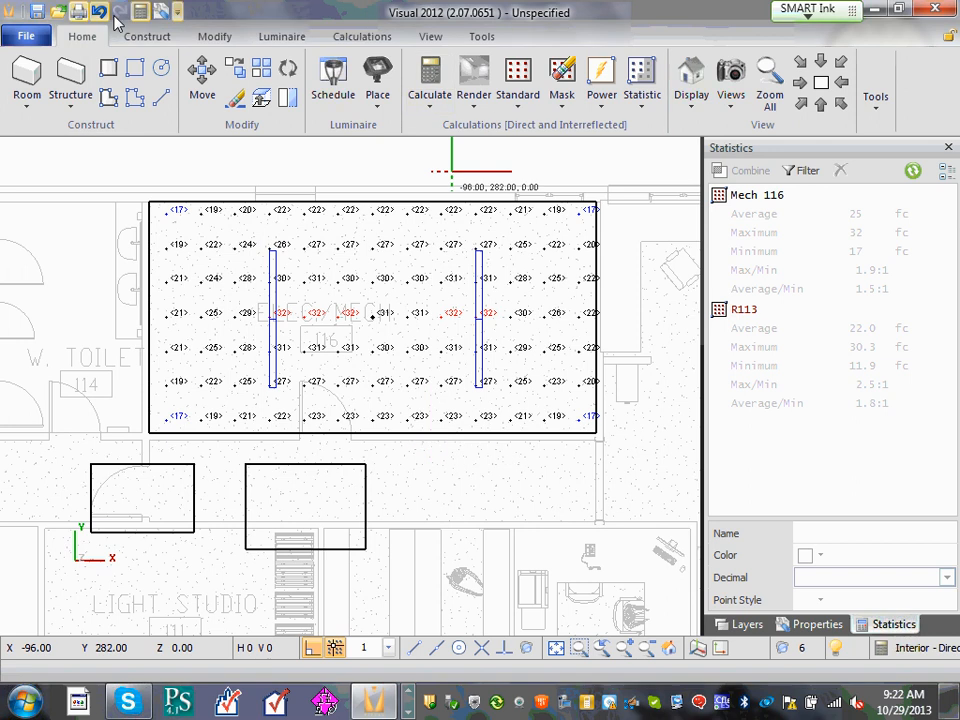
left_click(233, 101)
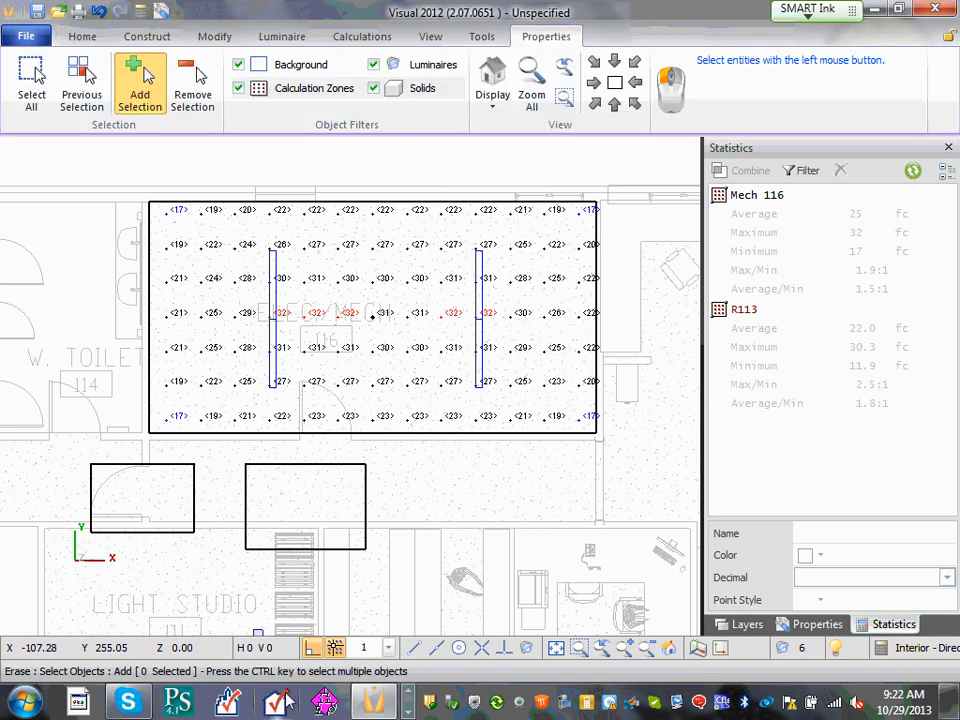
left_click(182, 536)
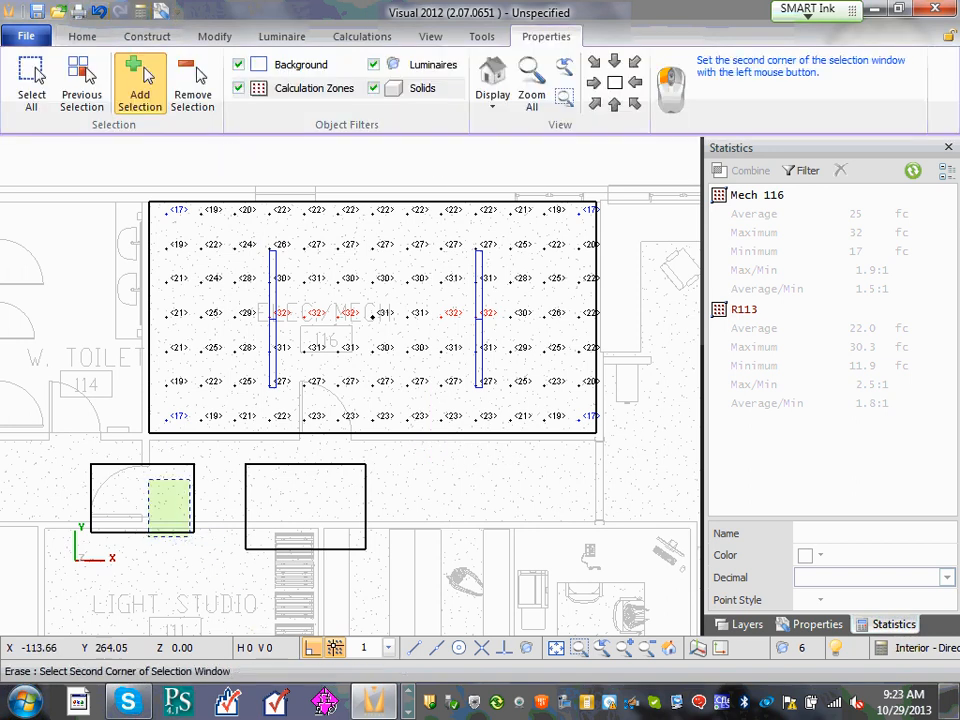
left_click(144, 474)
left_click(416, 493)
left_click(273, 575)
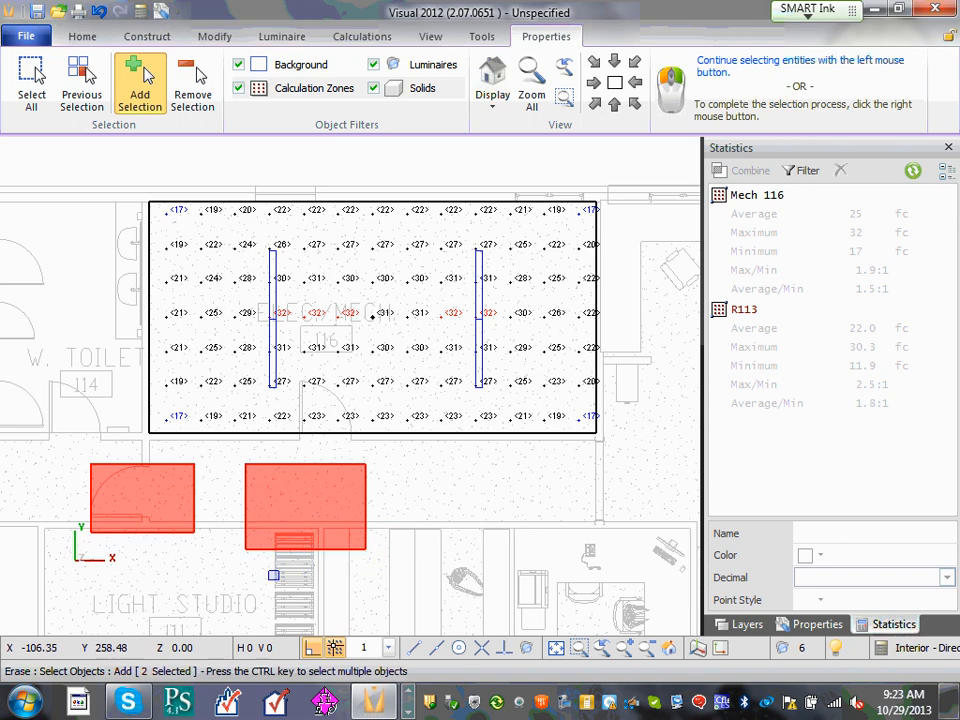
left_click(274, 583)
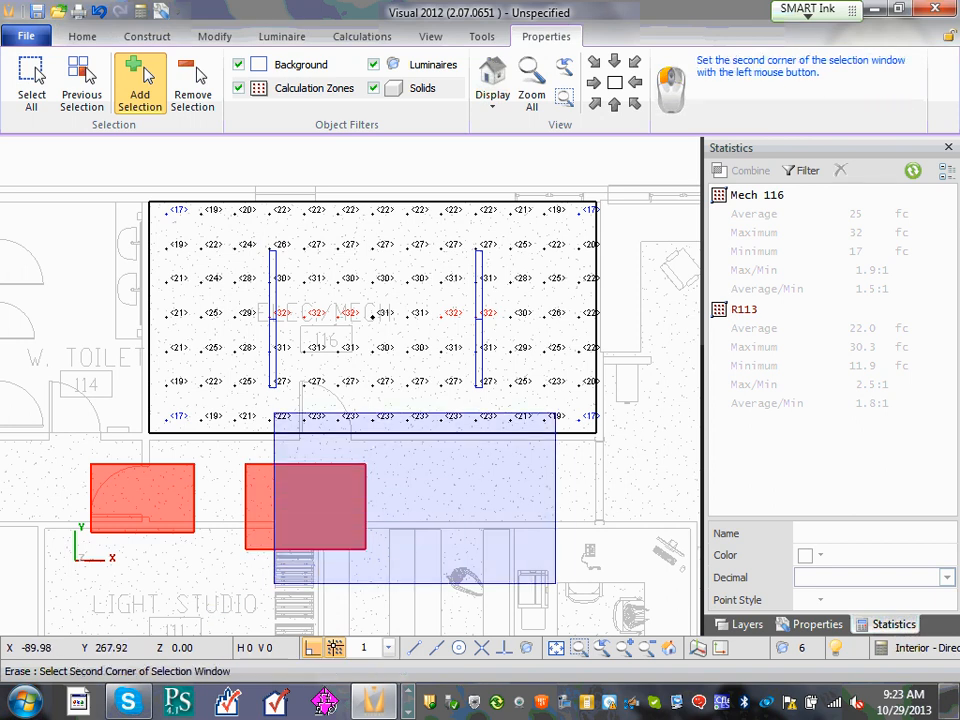
key("Escape")
Erase the two small rectangular rooms below the Elec/Mech 116 room.
middle_click_drag(315, 498, 383, 495)
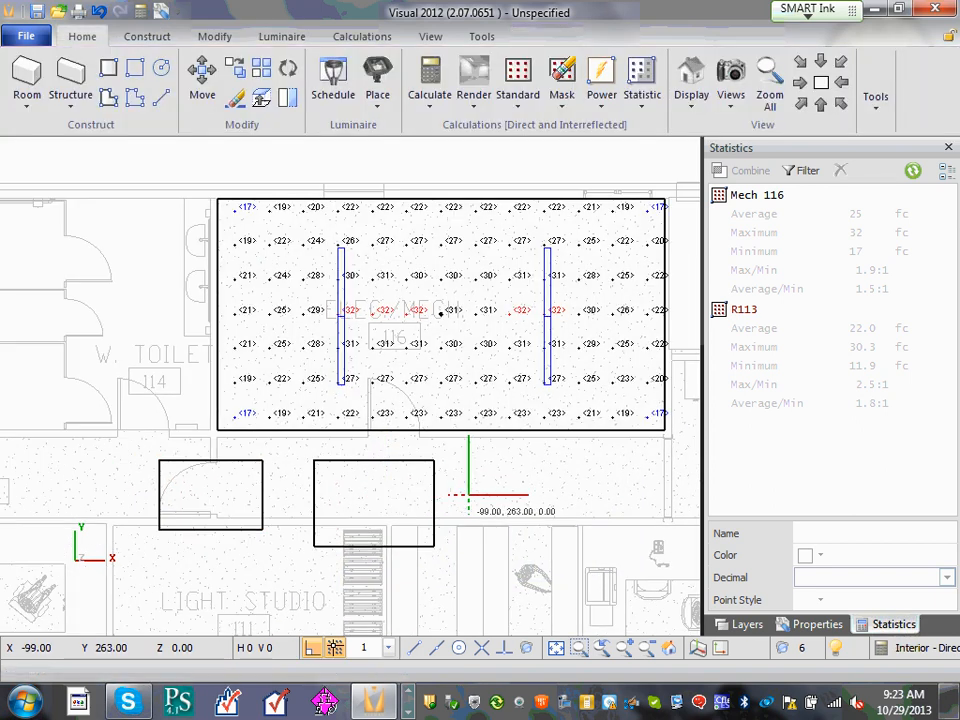
key("Delete")
left_click(300, 508)
left_click(80, 553)
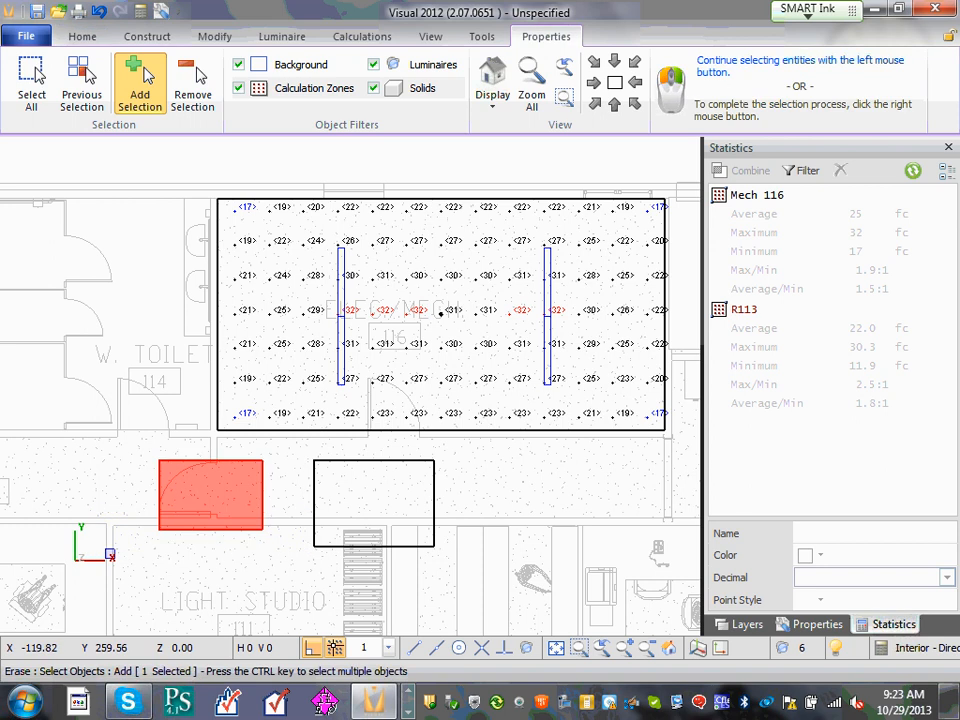
left_click(261, 585)
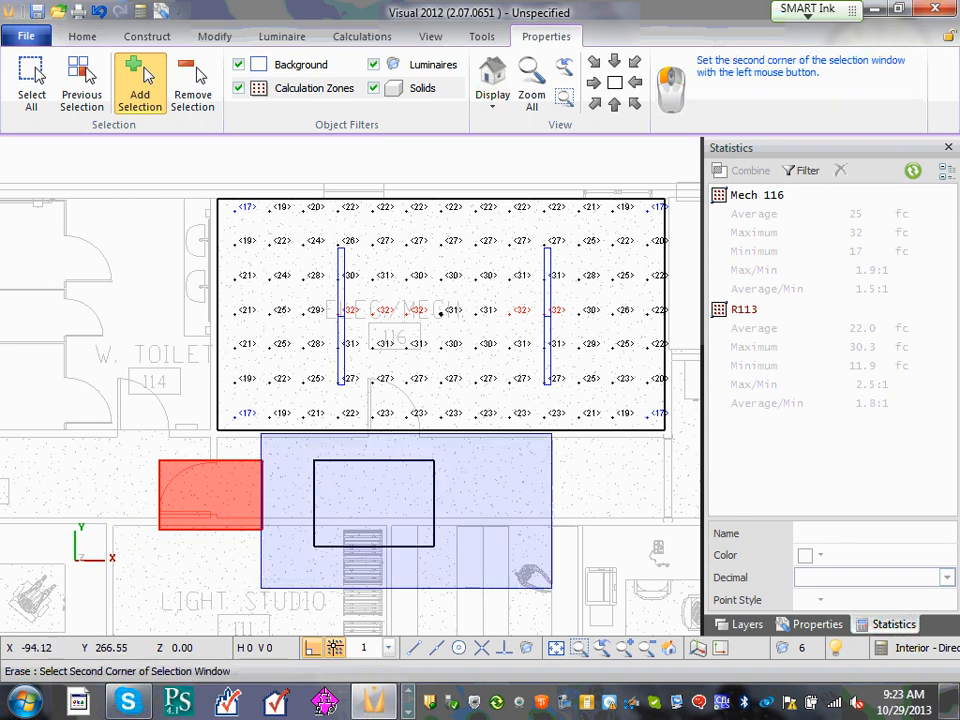
left_click(551, 441)
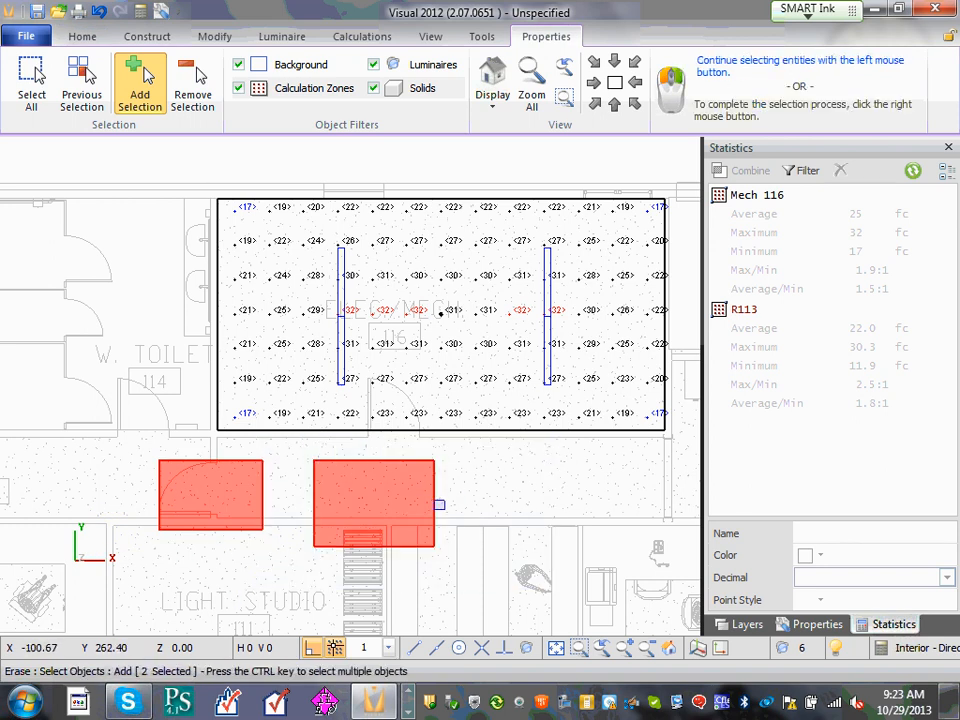
right_click(439, 504)
right_click(434, 495)
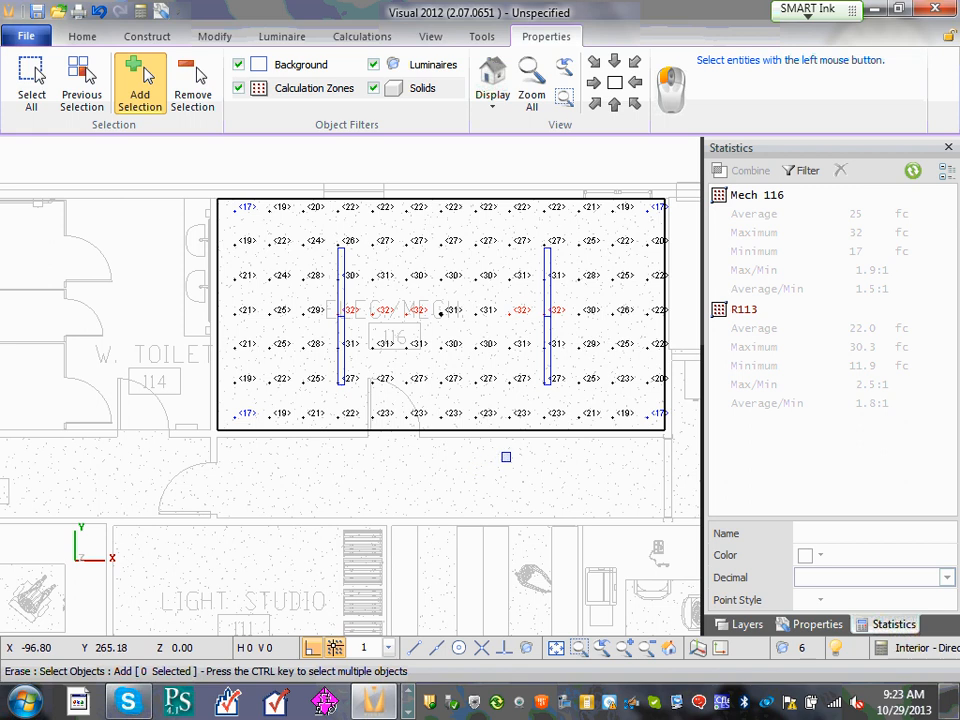
left_click(498, 459)
right_click(211, 547)
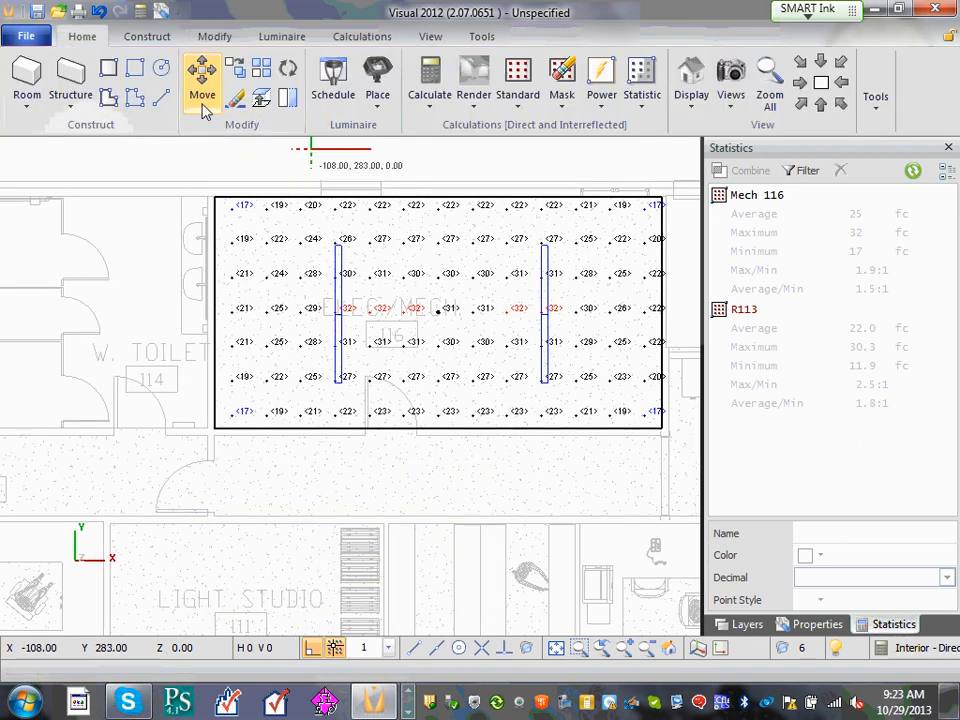
left_click(236, 97)
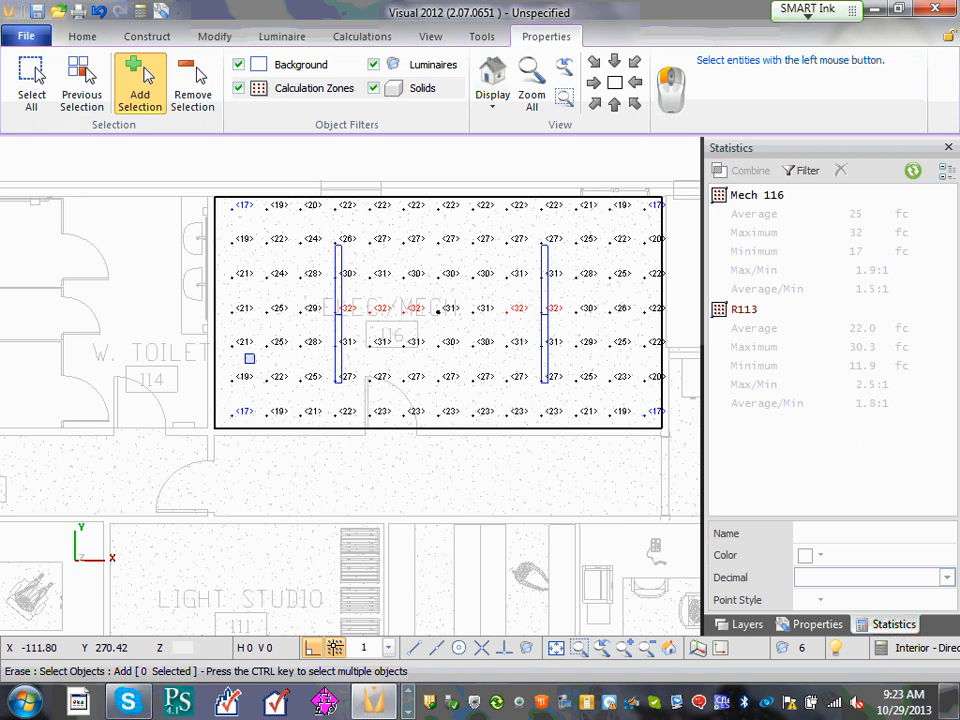
left_click(220, 446)
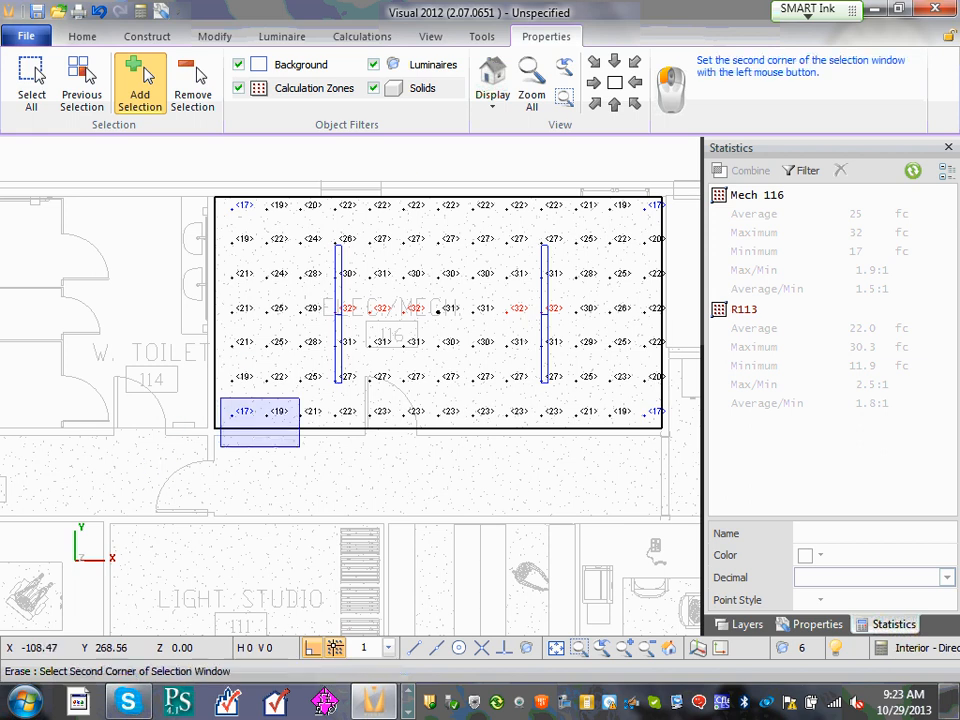
left_click(509, 215)
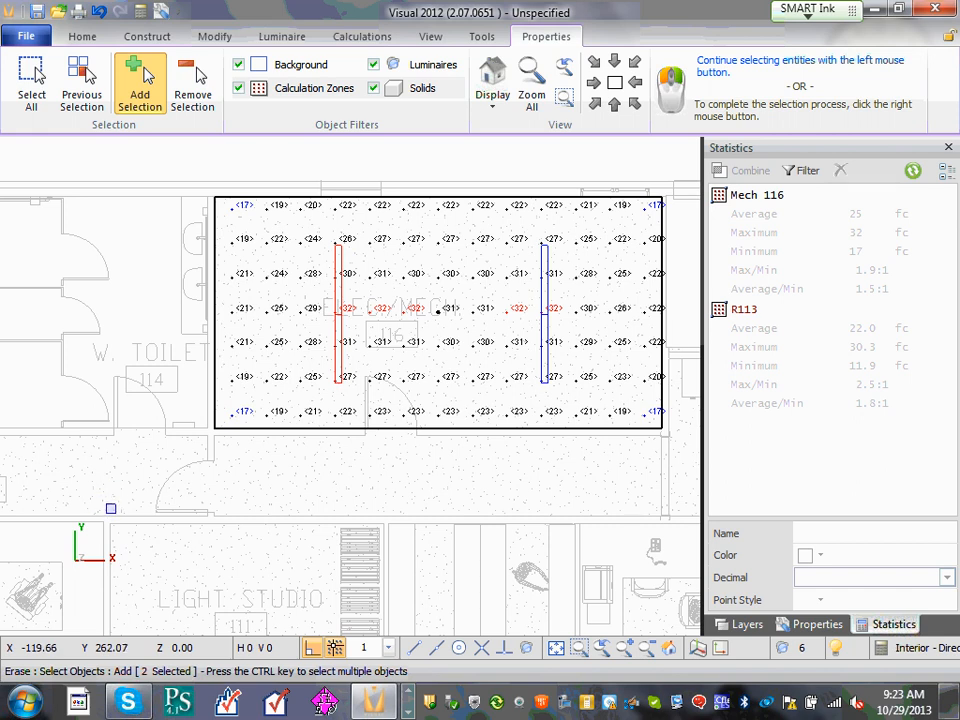
right_click(608, 262)
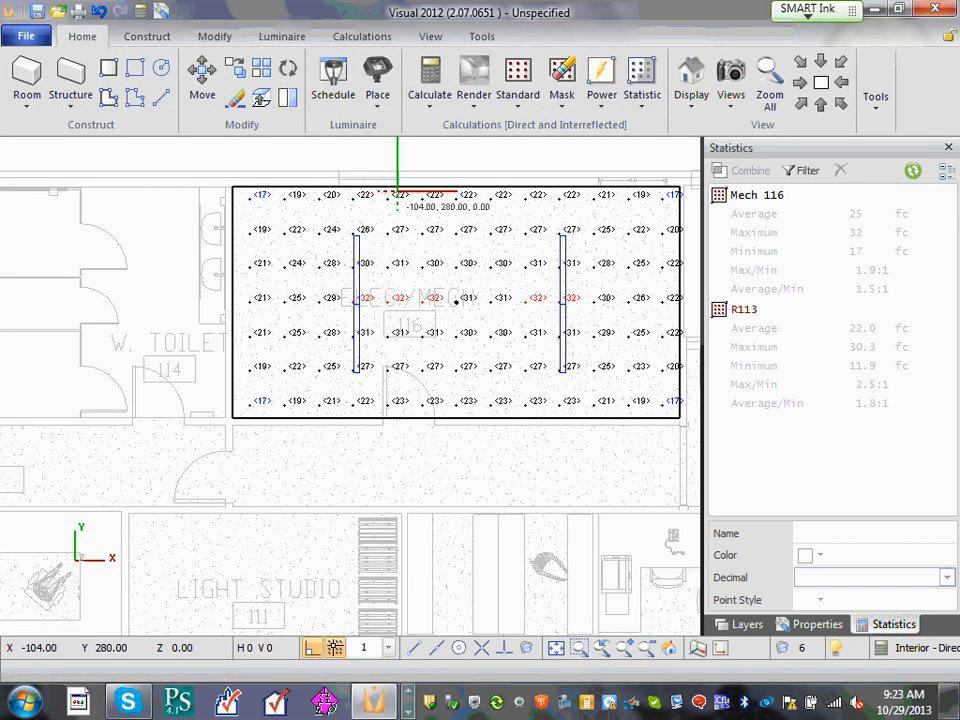
right_click(406, 162)
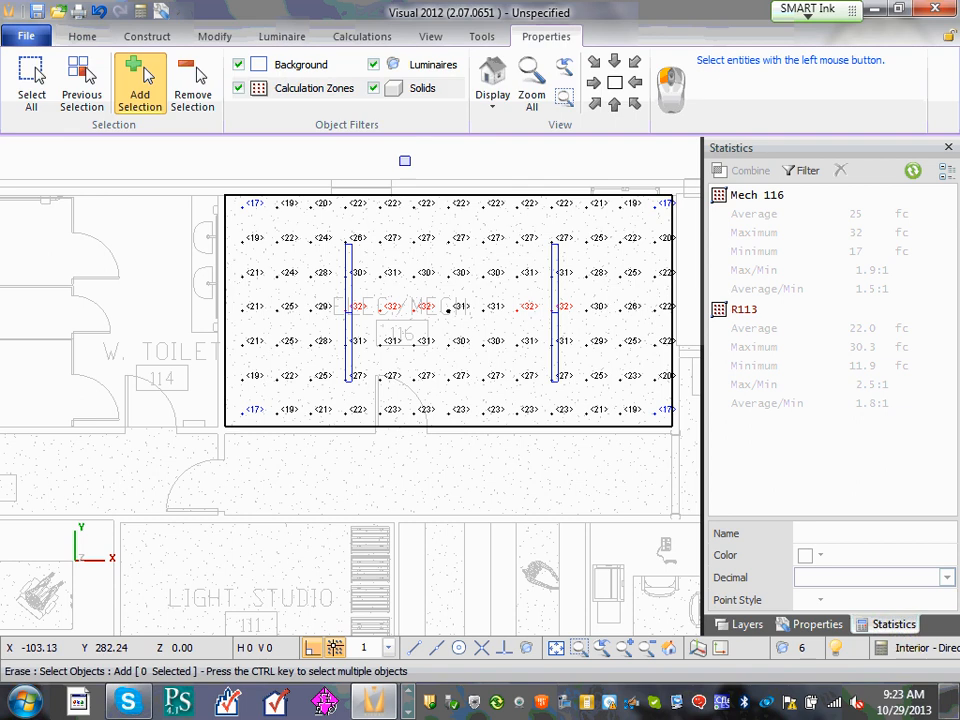
left_click_drag(406, 157, 115, 517)
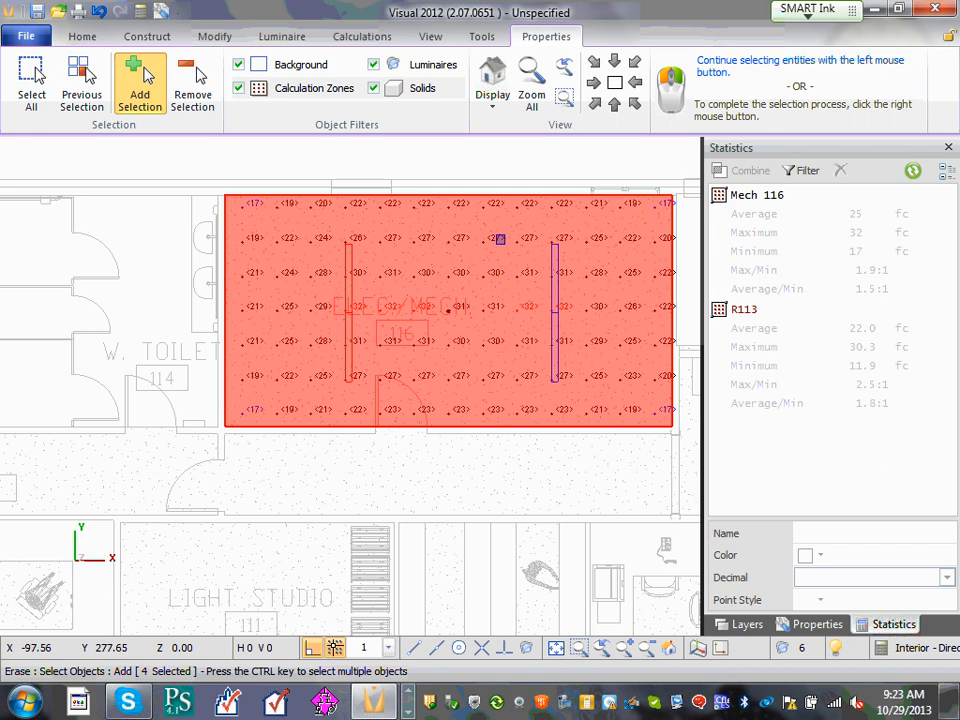
right_click(500, 237)
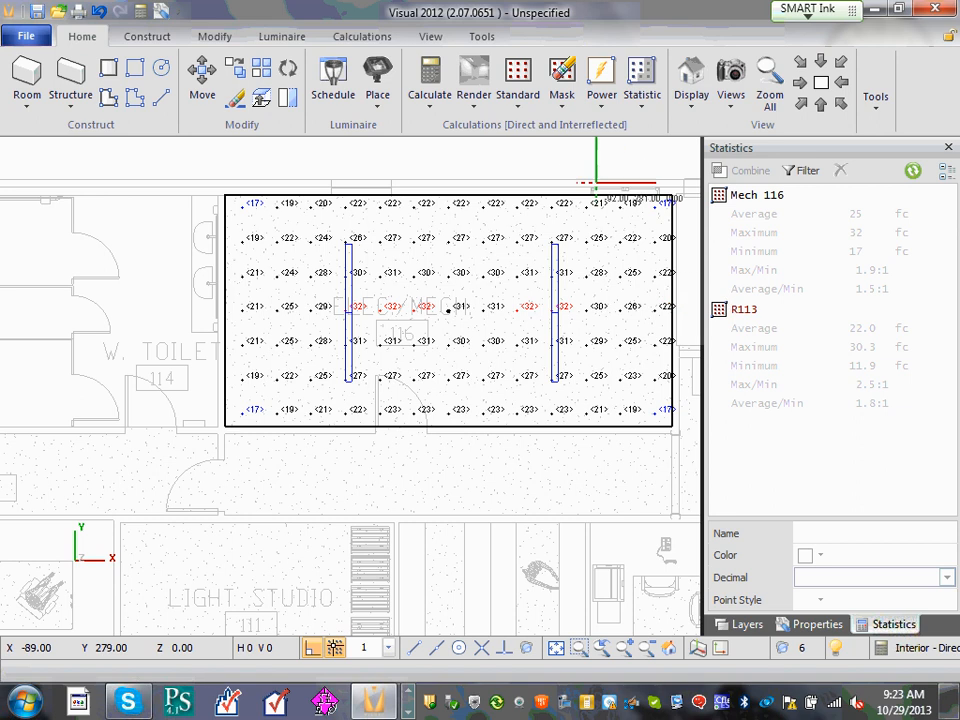
Recalculate the illuminance so the Mech 116 and R113 statistics are current again.
mouse_move(591, 332)
middle_mouse_down()
mouse_move(476, 538)
mouse_move(455, 480)
middle_mouse_up()
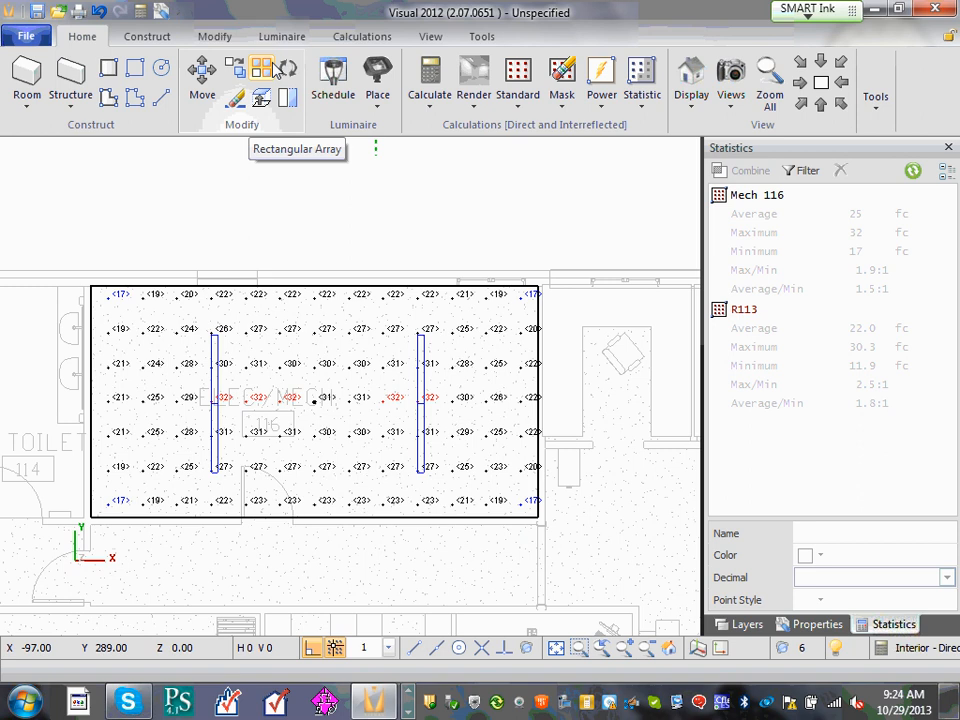
left_click(432, 88)
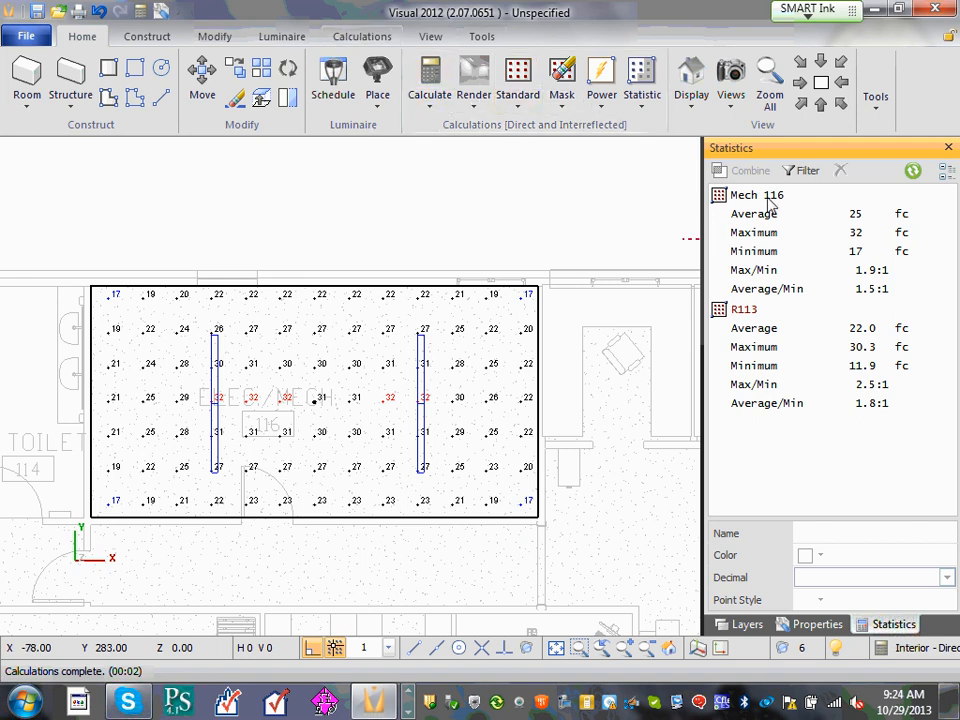
Add a surface power density zone on the Elec/Mech 116 room with its four luminaires as contributing luminaires.
left_click(600, 100)
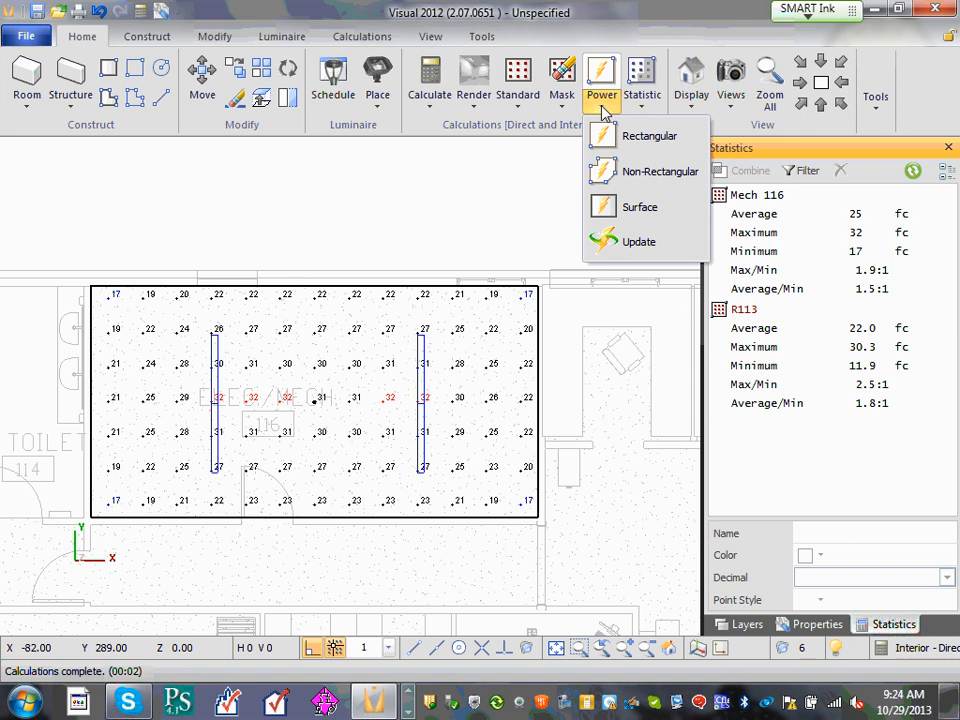
left_click(643, 210)
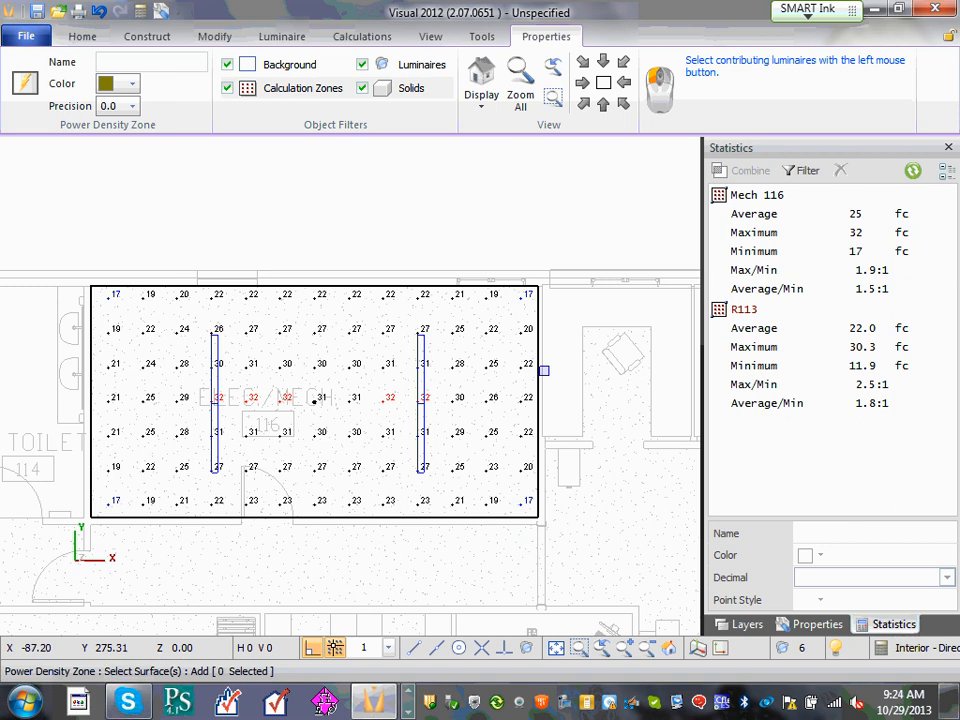
left_click(539, 373)
right_click(205, 535)
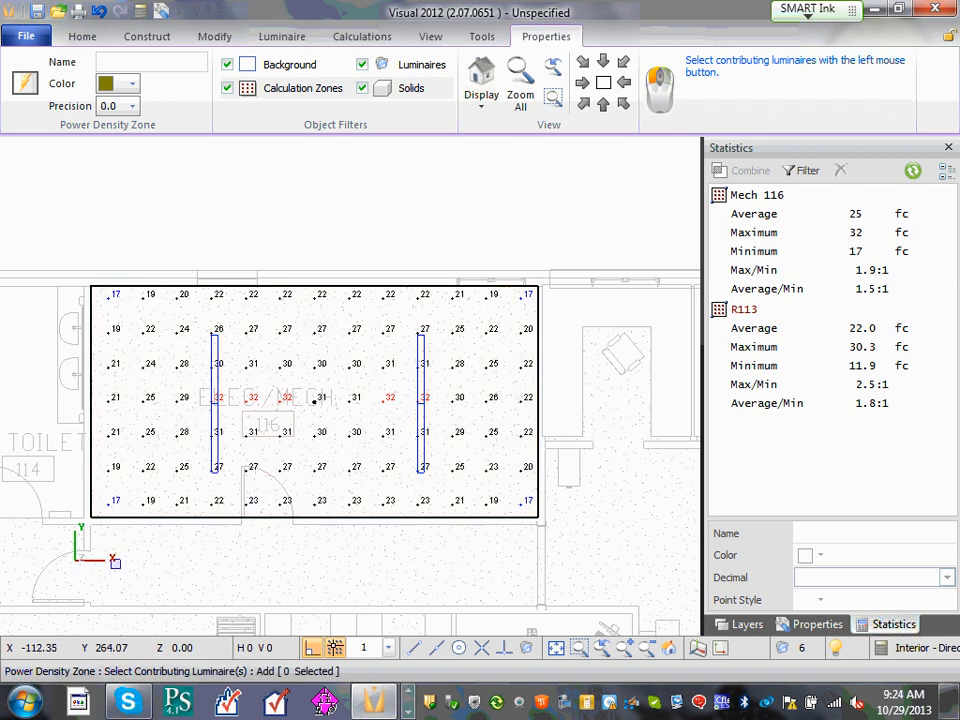
left_click(45, 577)
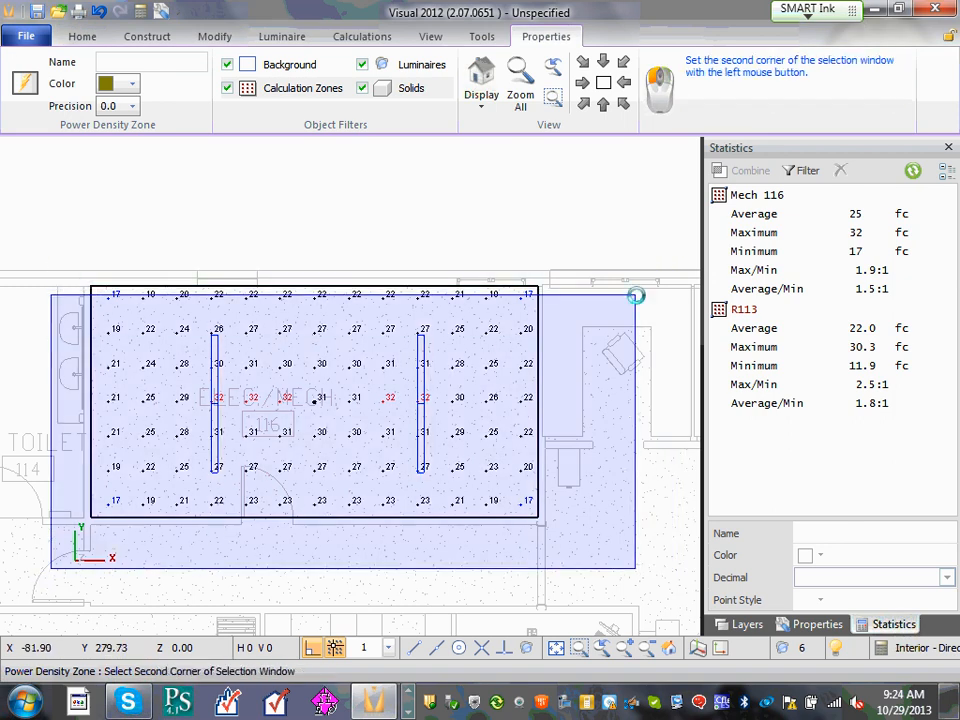
left_click(633, 305)
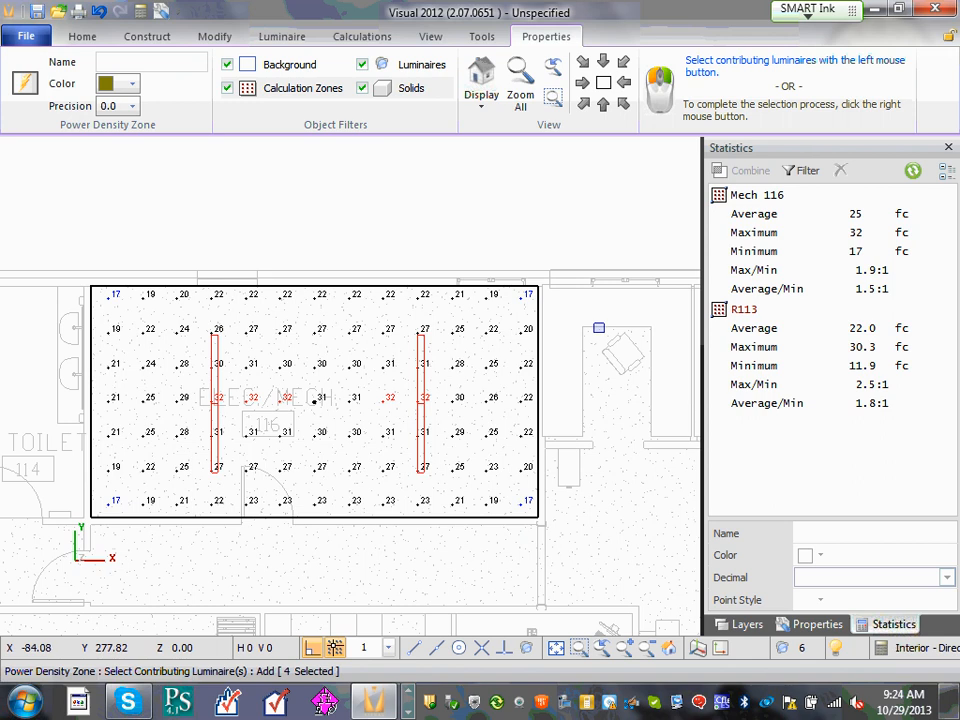
right_click(448, 247)
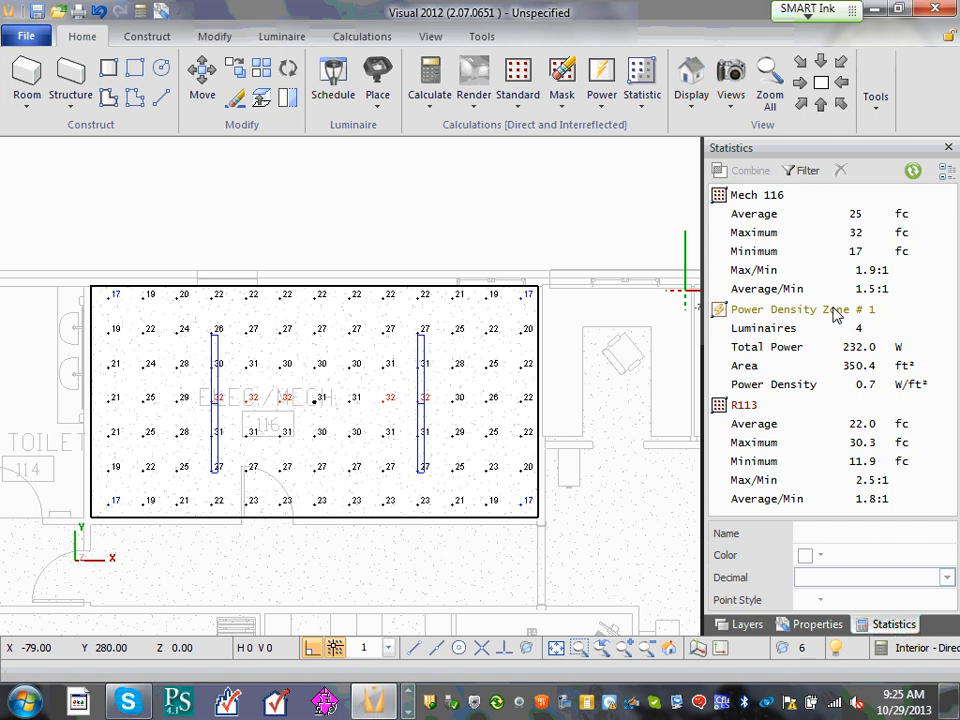
Review the luminaire schedule for the wattages and quantities of luminaire types A, B and C.
left_click(281, 36)
left_click(30, 80)
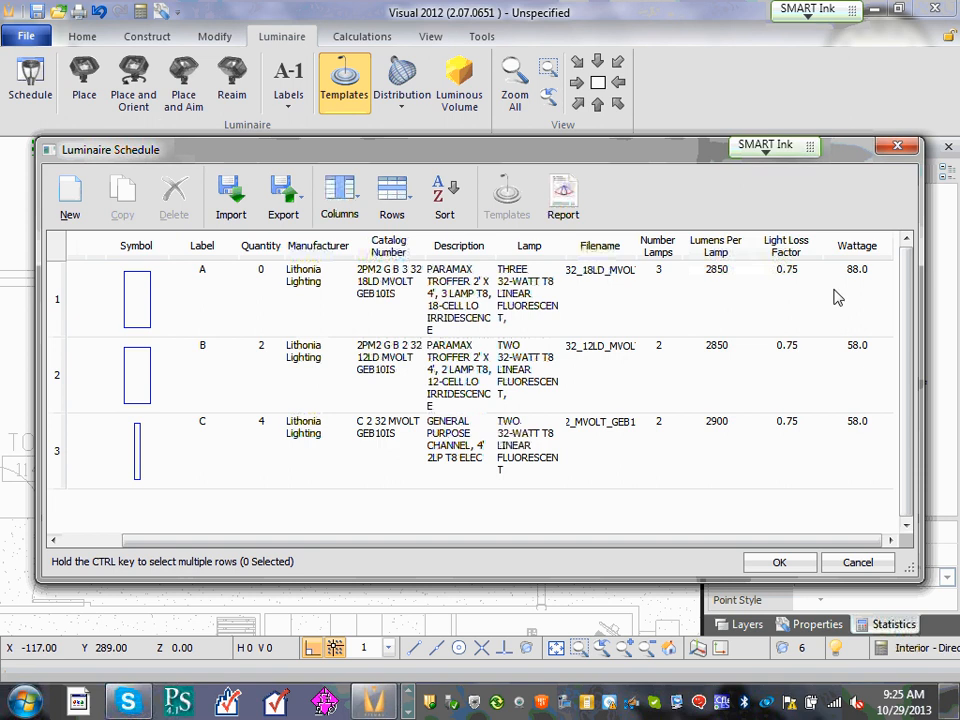
left_click(780, 563)
Try to define another surface power density zone on the Elec/Mech 116 room, window-selecting the room's luminaires as contributors.
left_click(362, 38)
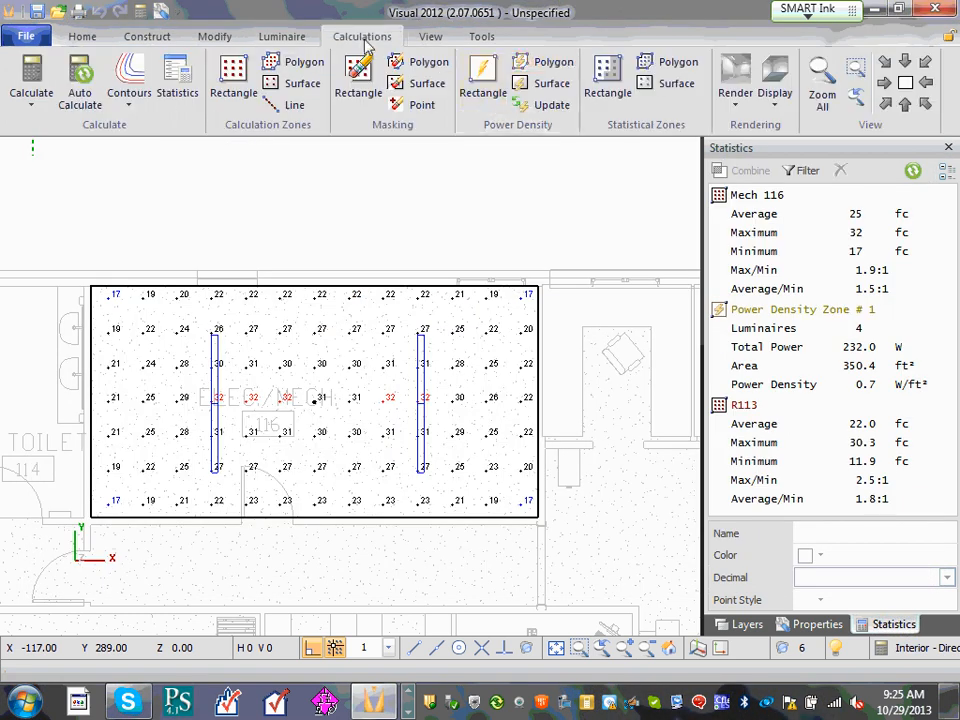
left_click(552, 90)
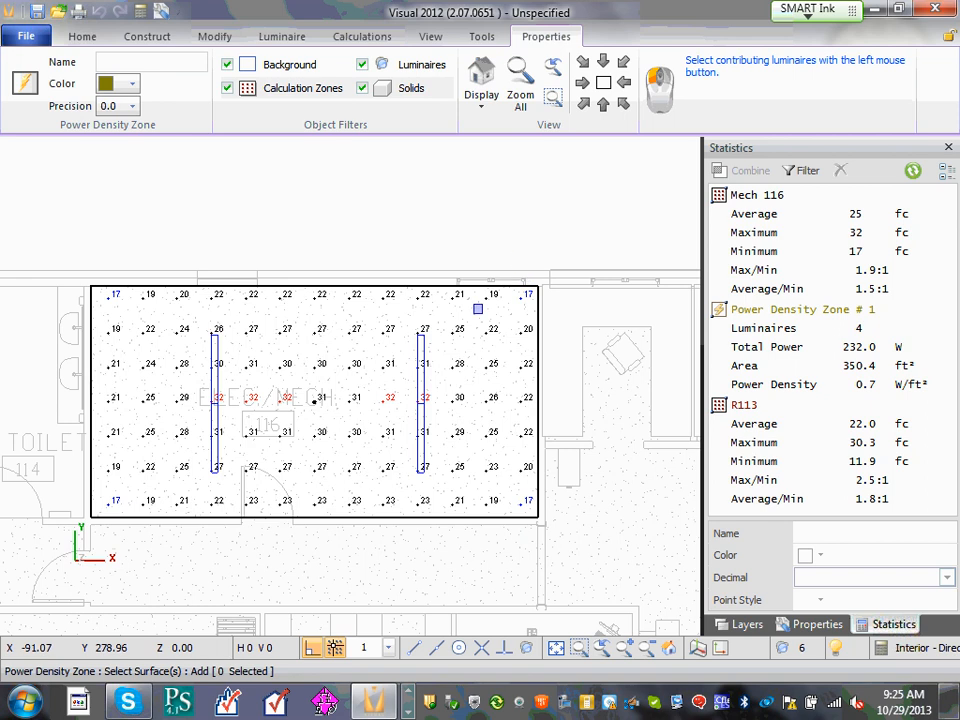
left_click(472, 286)
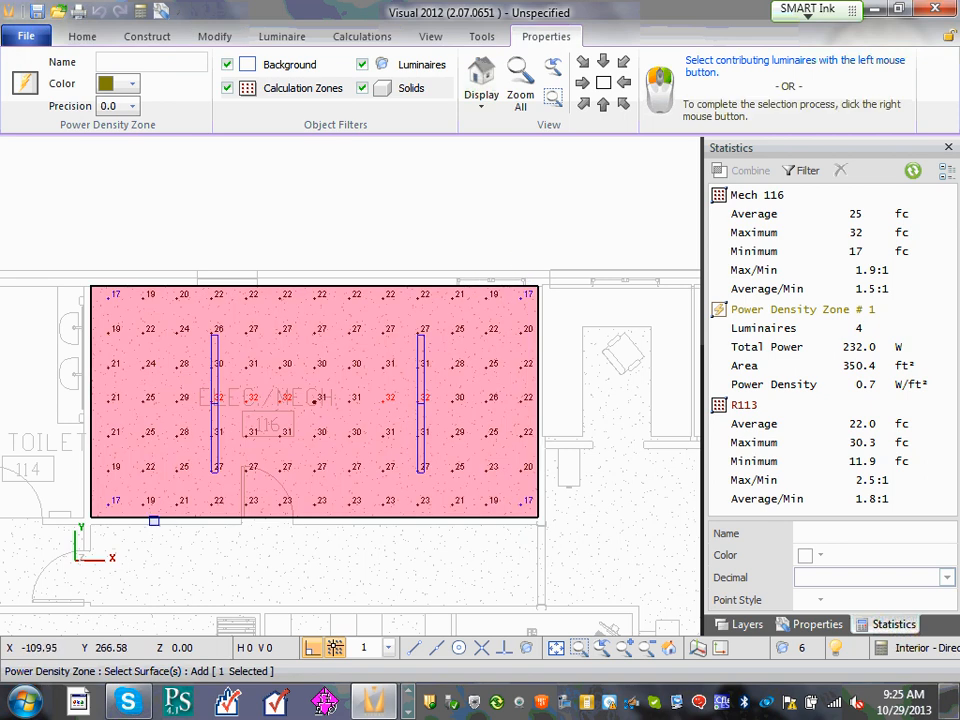
right_click(152, 520)
left_click(154, 550)
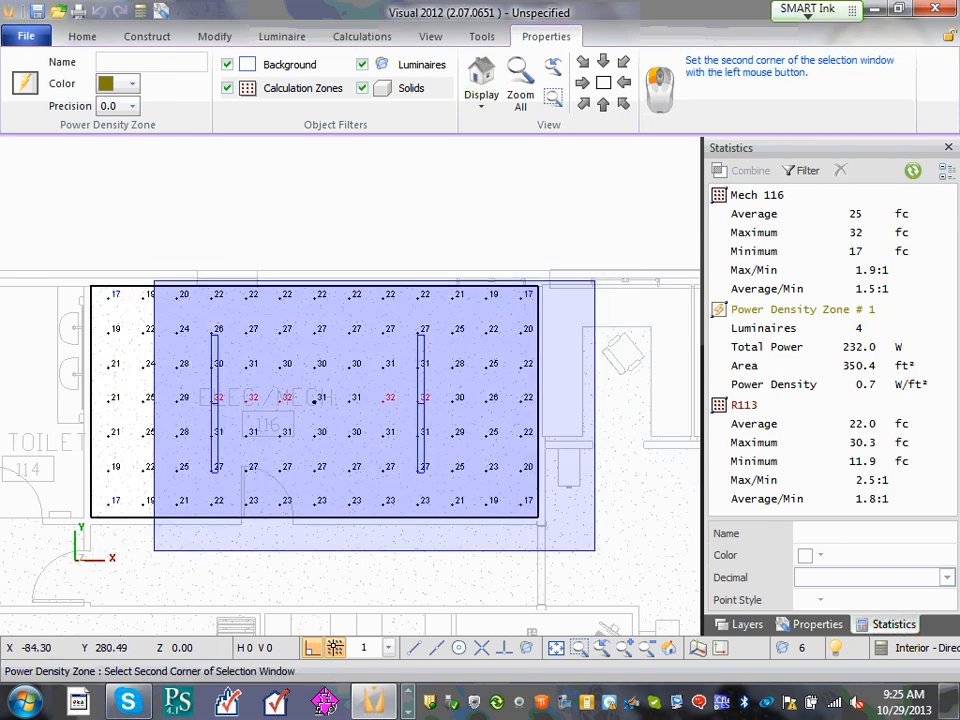
left_click(604, 281)
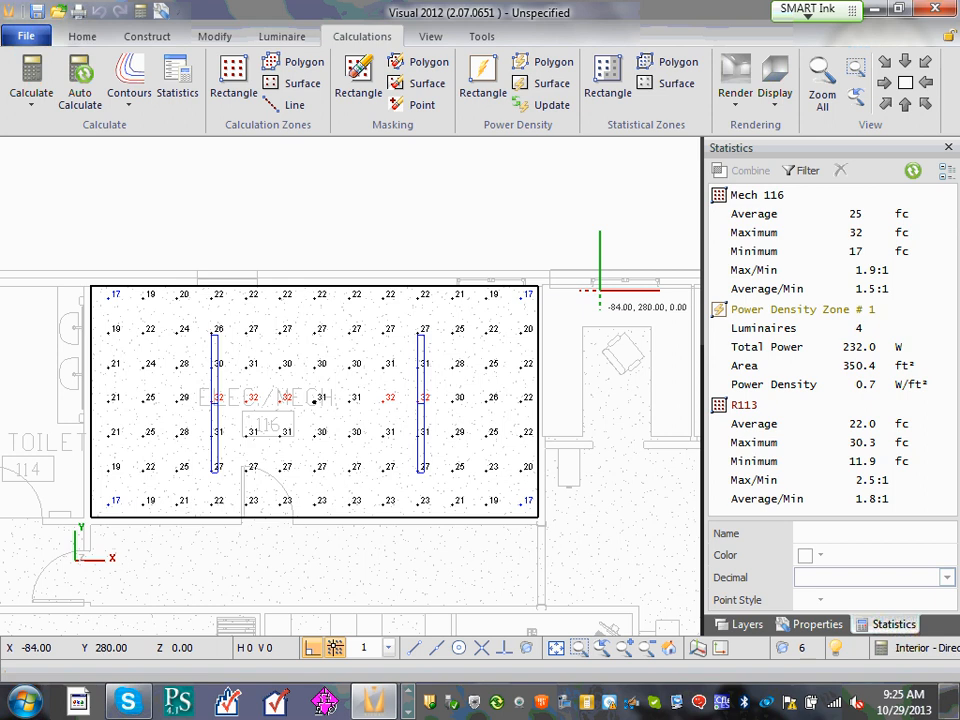
Delete Power Density Zone # 1 from the statistics list.
scroll(606, 366, "down", 1)
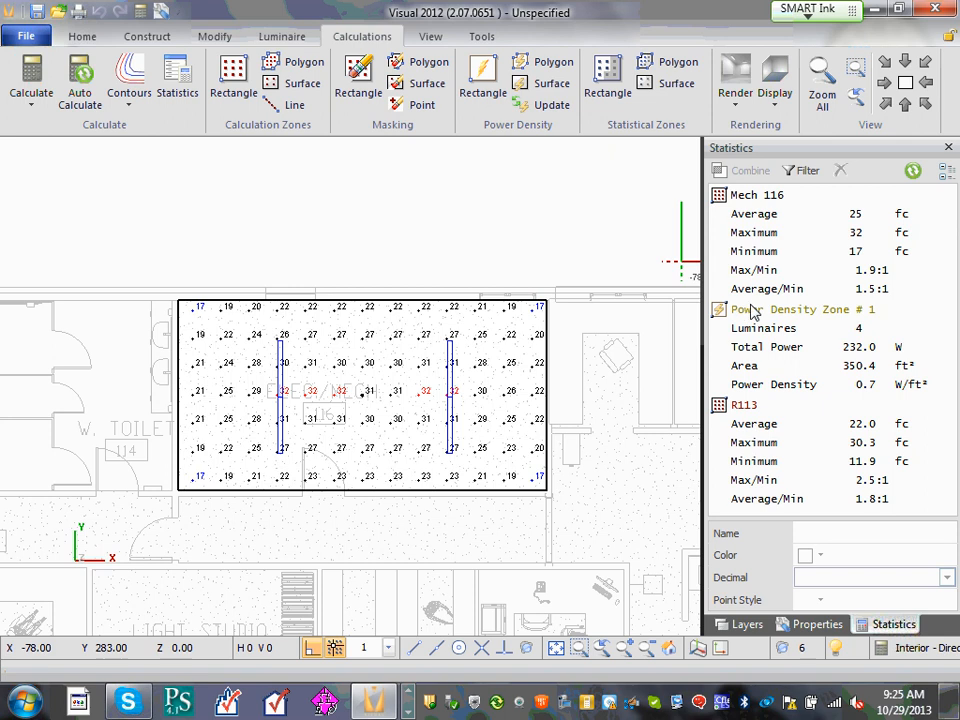
right_click(753, 311)
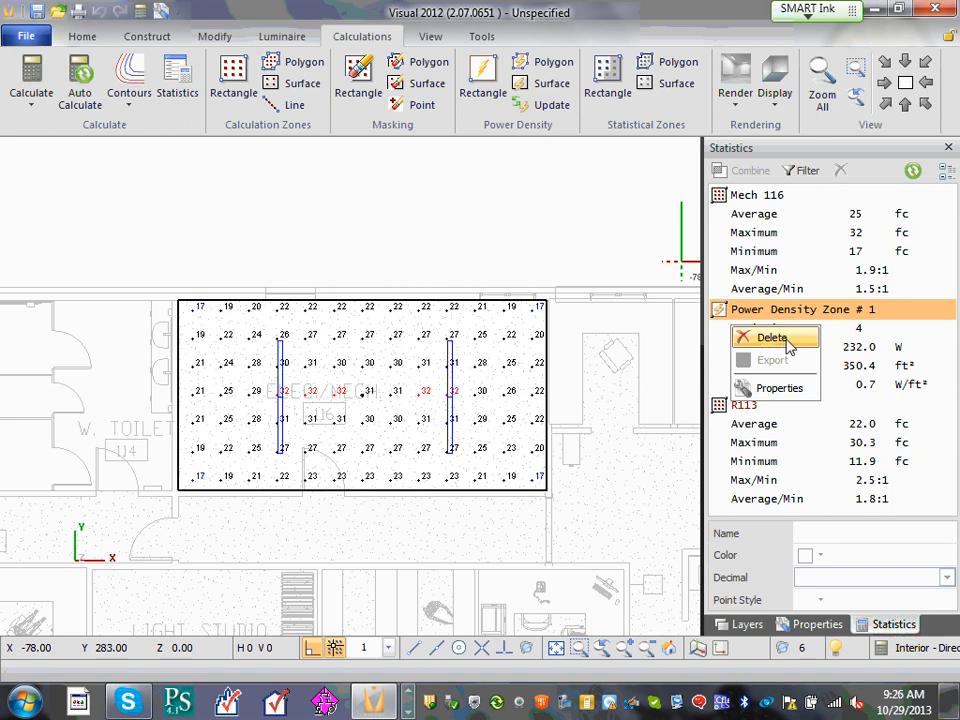
left_click(791, 343)
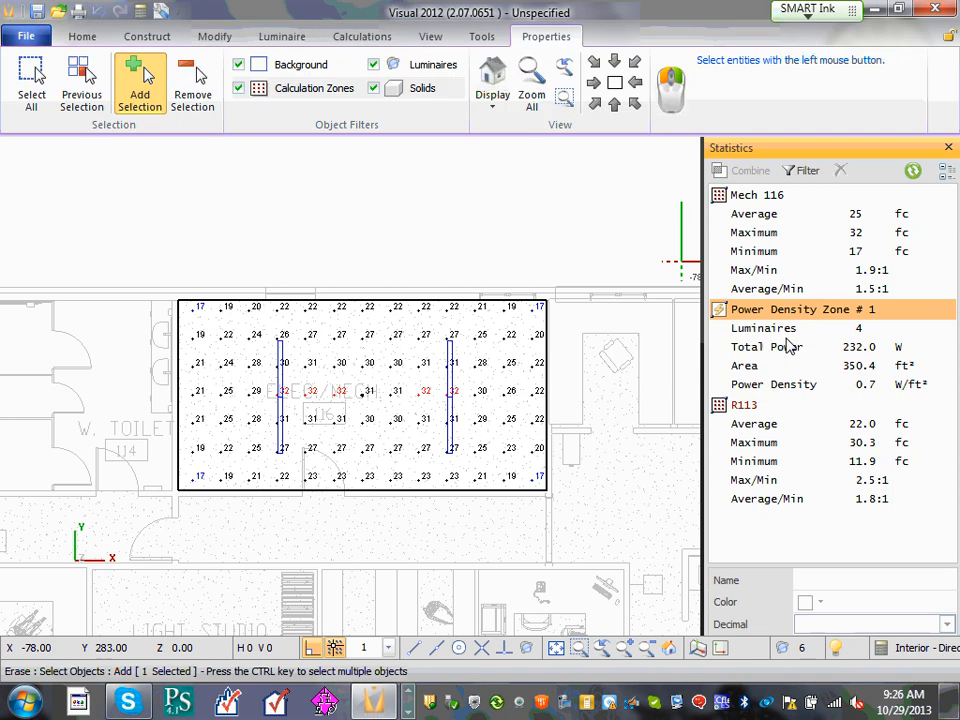
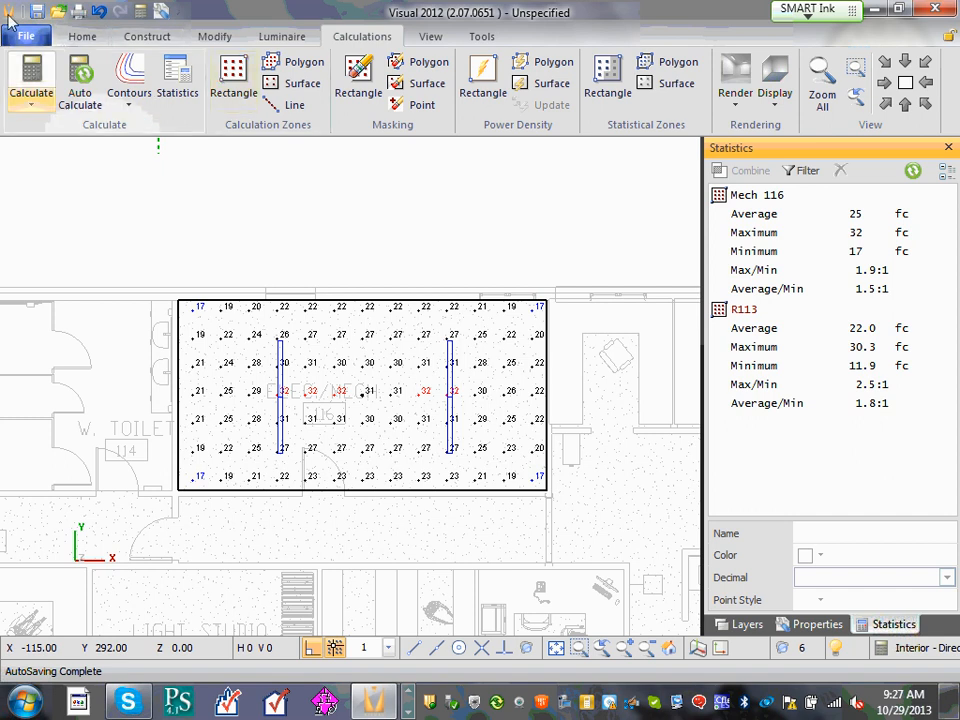
Fit the whole floor plan in view and begin saving the drawing with the file name Floor Plan.
left_click(431, 36)
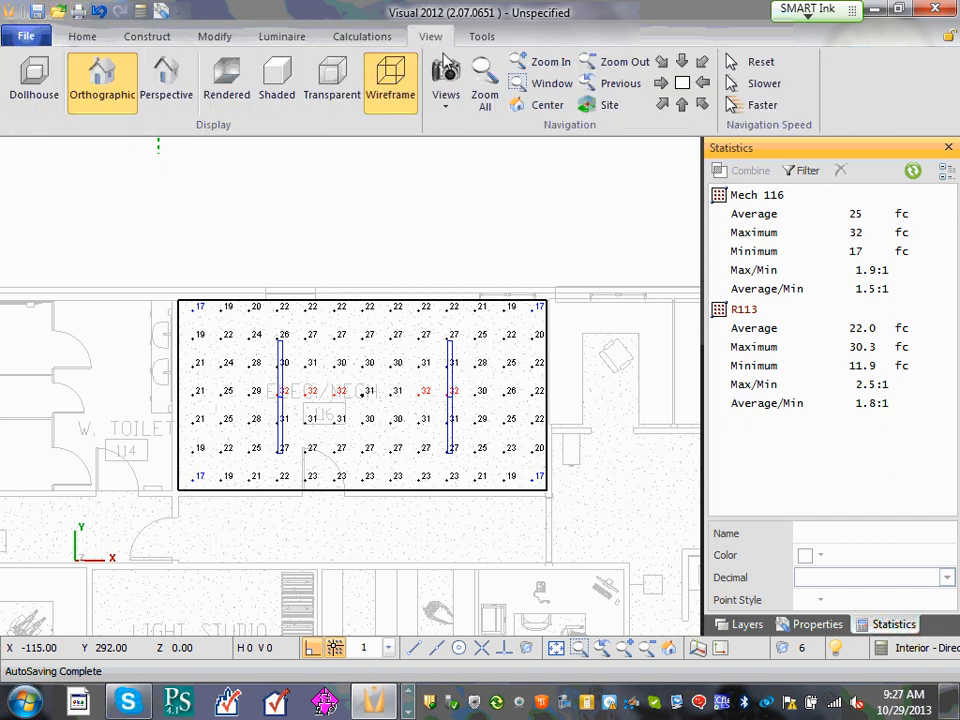
left_click(485, 85)
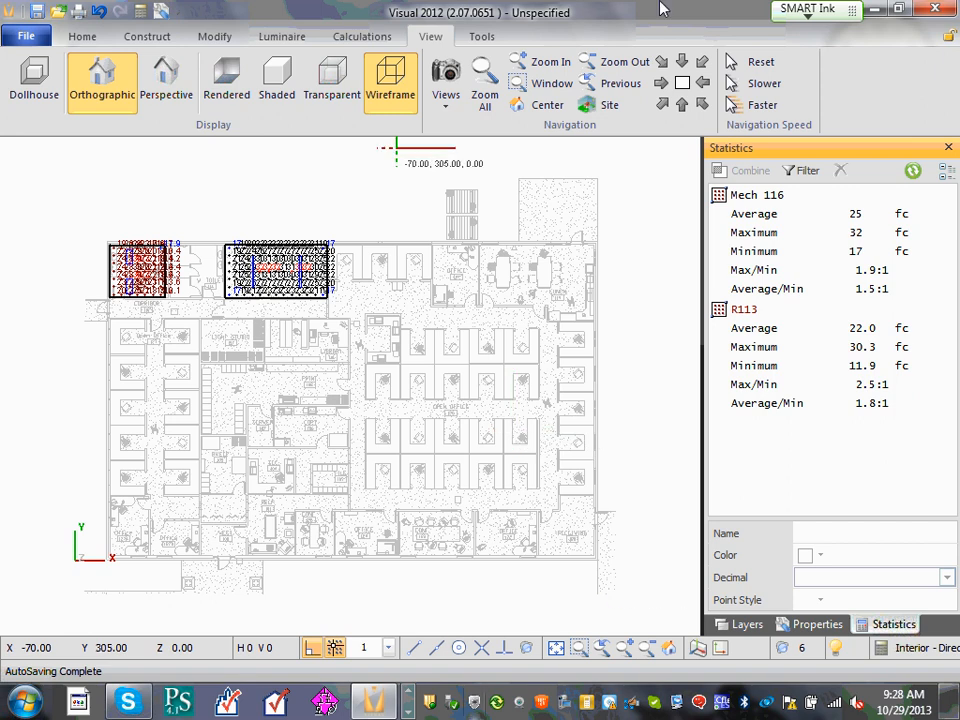
left_click(27, 40)
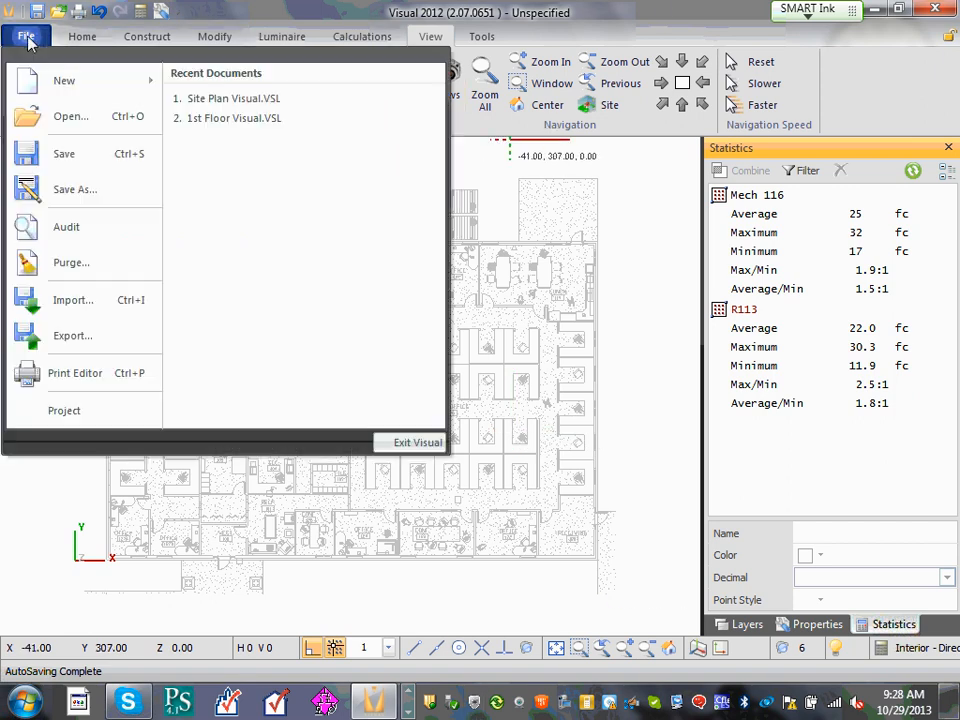
left_click(79, 157)
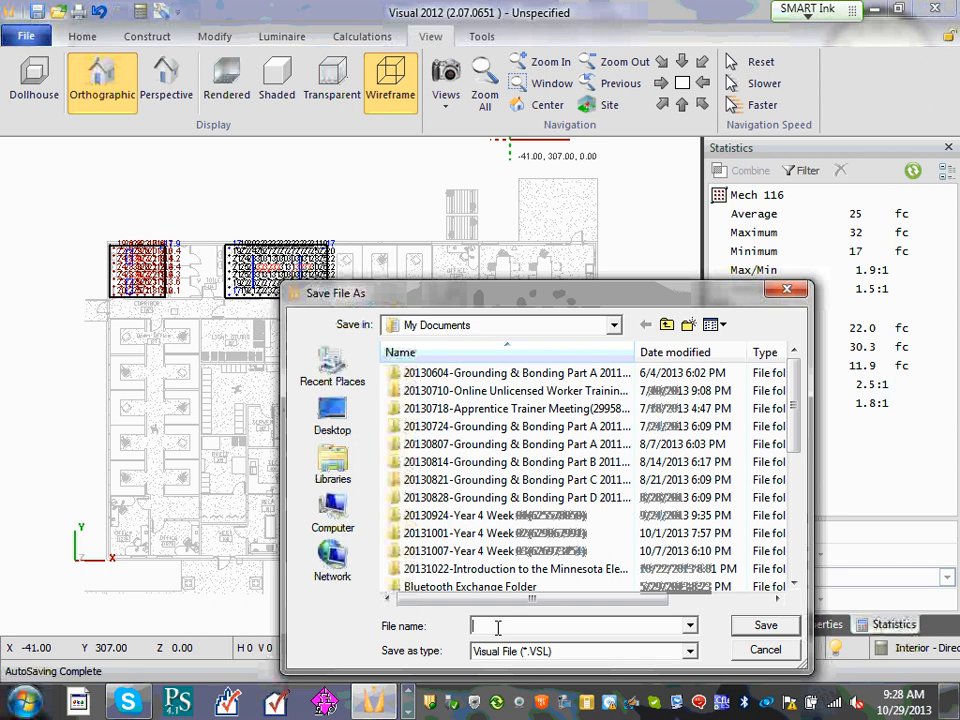
type("Floor Plan")
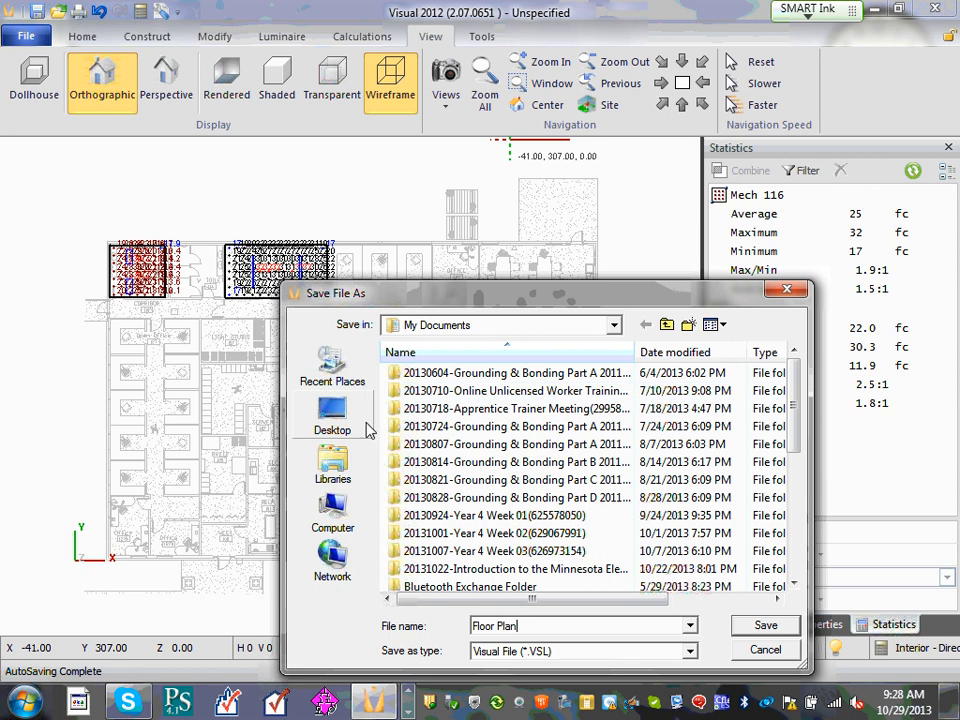
Save the file in Lighting Calculation, under the ECDM_Year2 desktop shortcut's 2013 Fall-2014 Spring, Team 11-CSK, S#3-2-Fall-Commercial Semester folder.
left_click(614, 326)
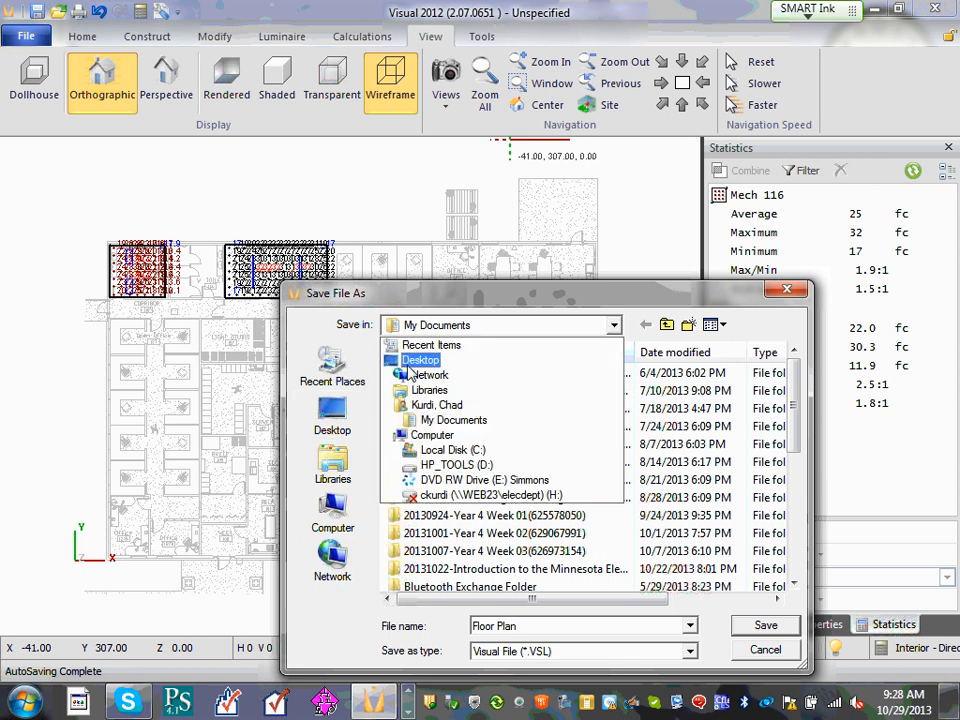
left_click(421, 360)
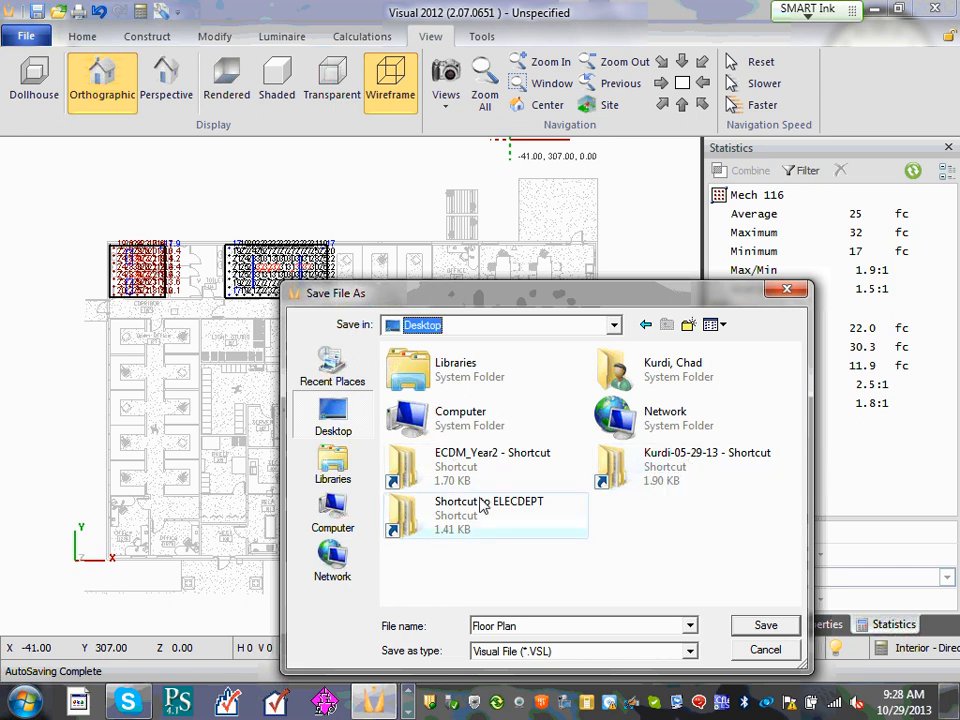
double_click(490, 468)
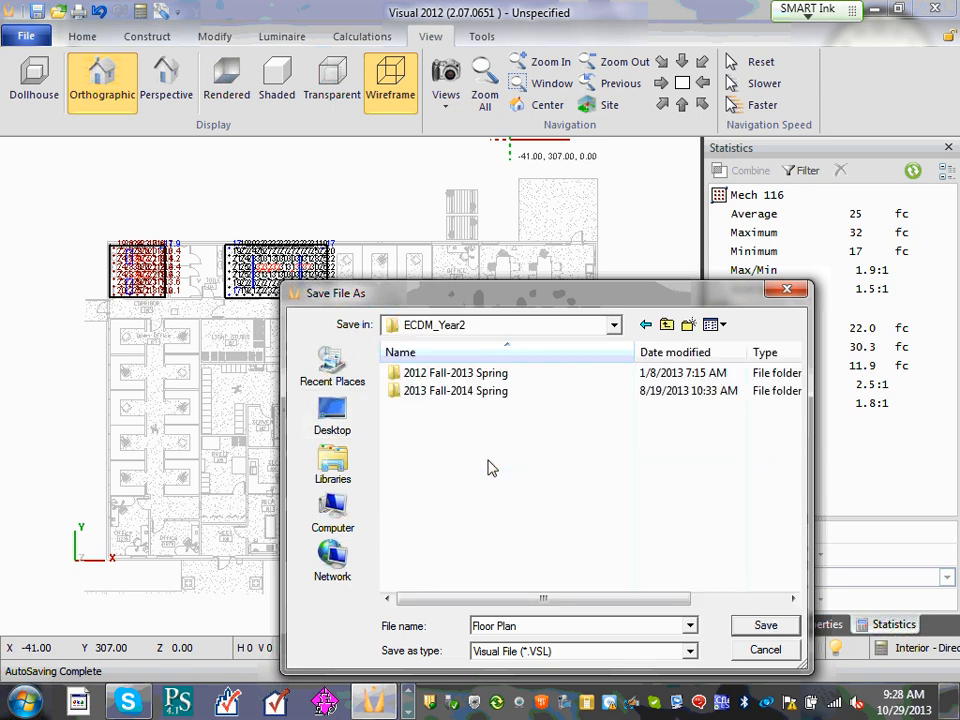
double_click(468, 398)
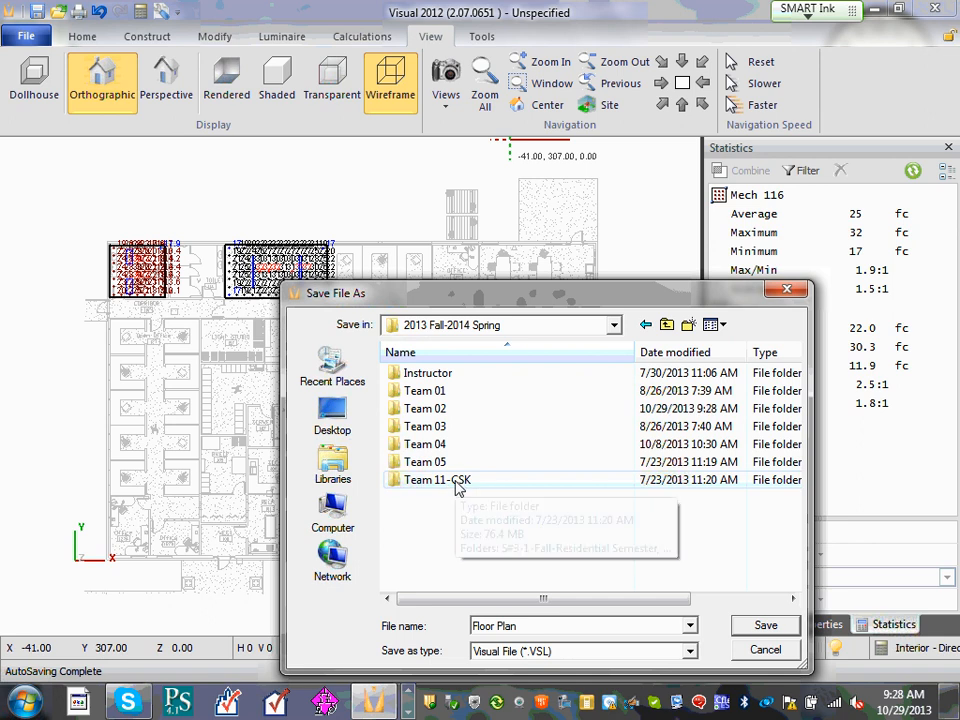
double_click(458, 482)
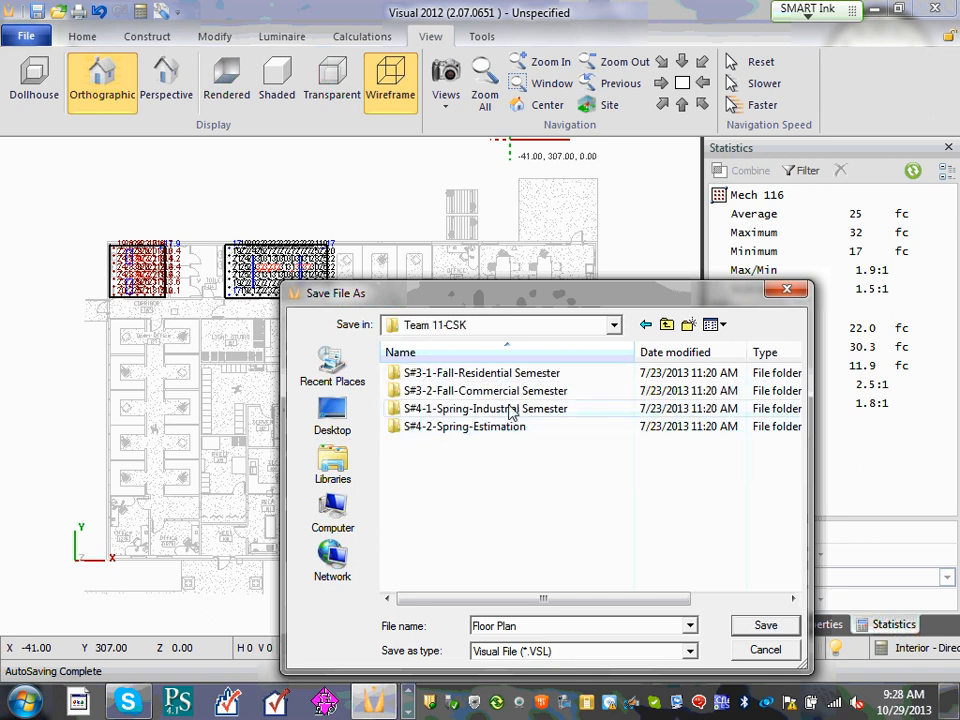
double_click(515, 392)
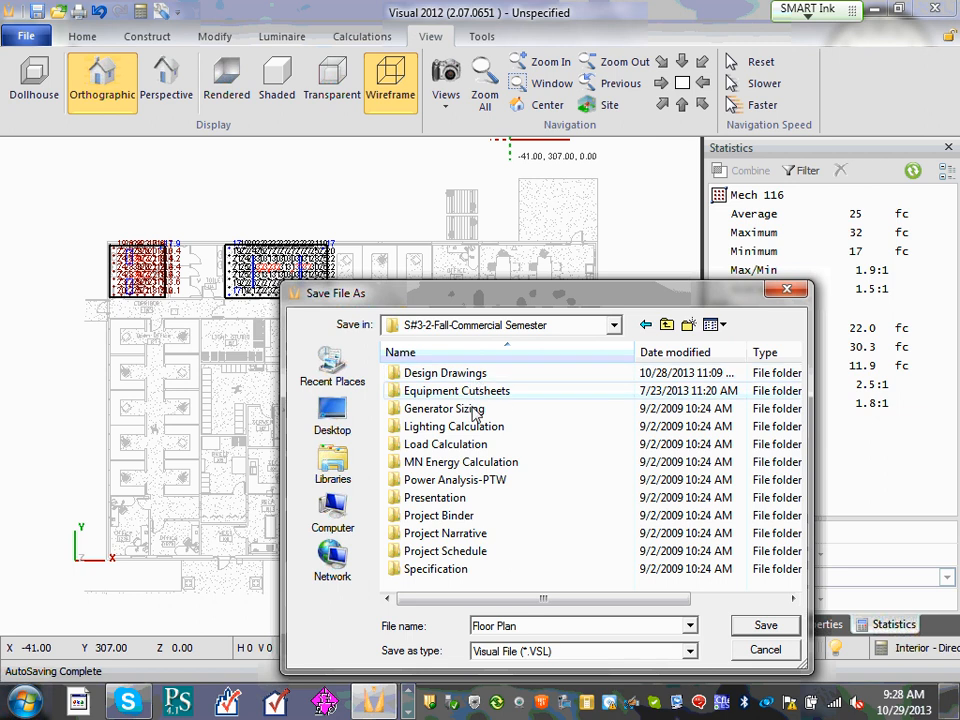
double_click(455, 427)
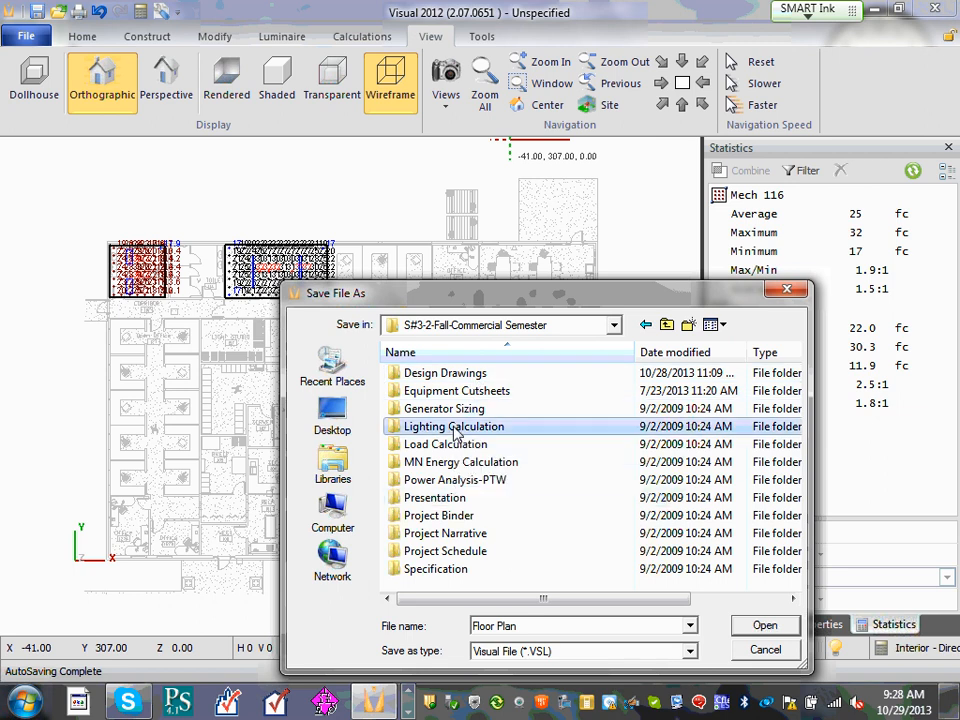
left_click(614, 326)
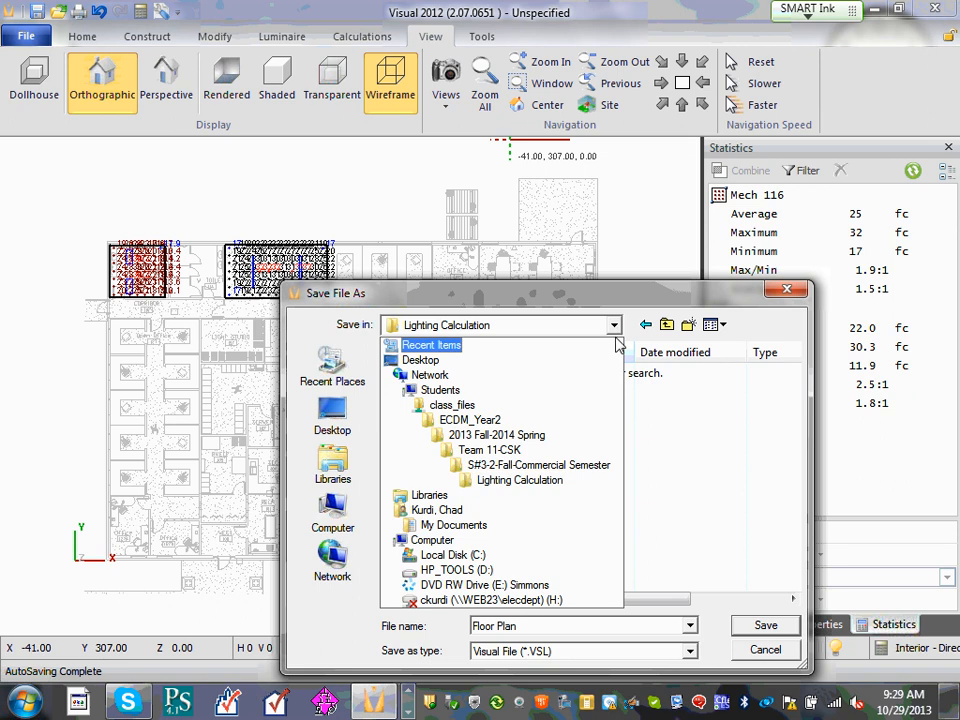
left_click(615, 326)
left_click(764, 627)
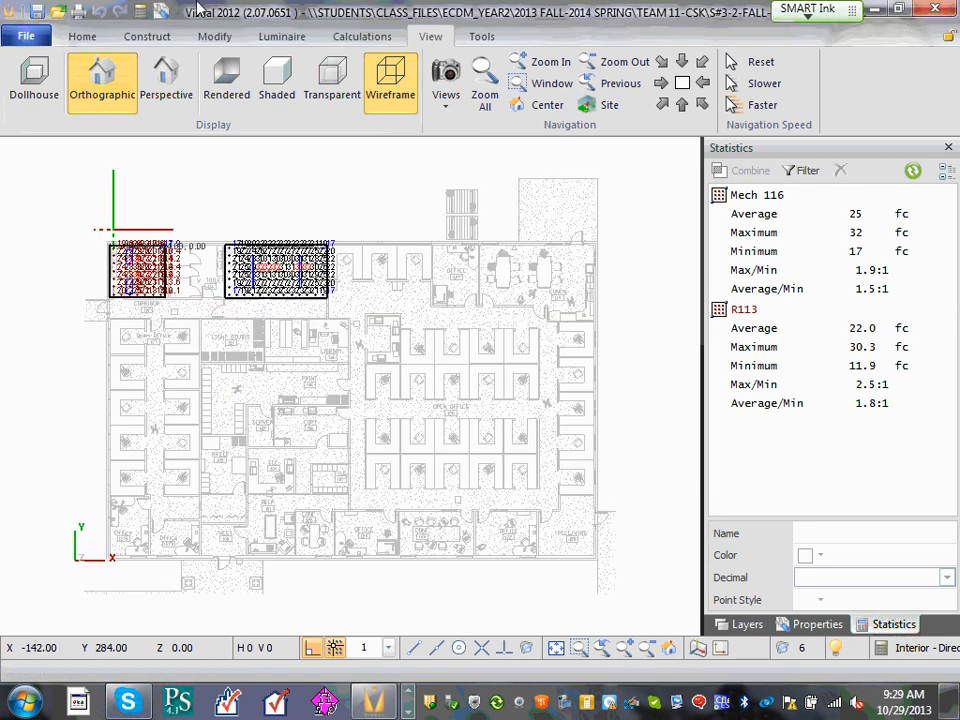
Exit Visual 2012 and start it again with an empty drawing.
left_click(24, 38)
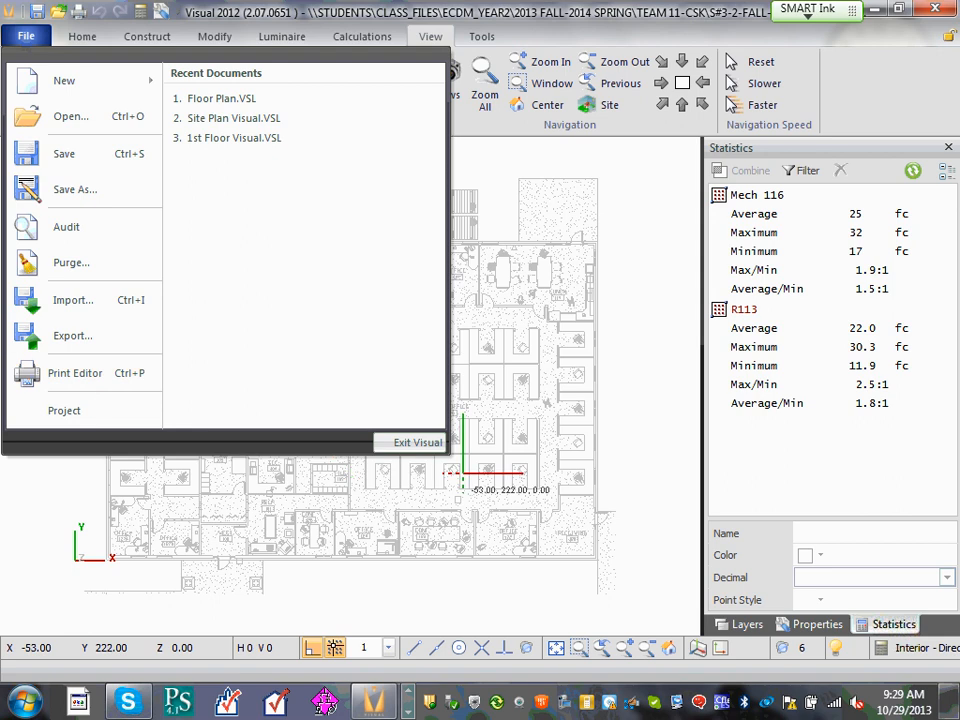
left_click(418, 450)
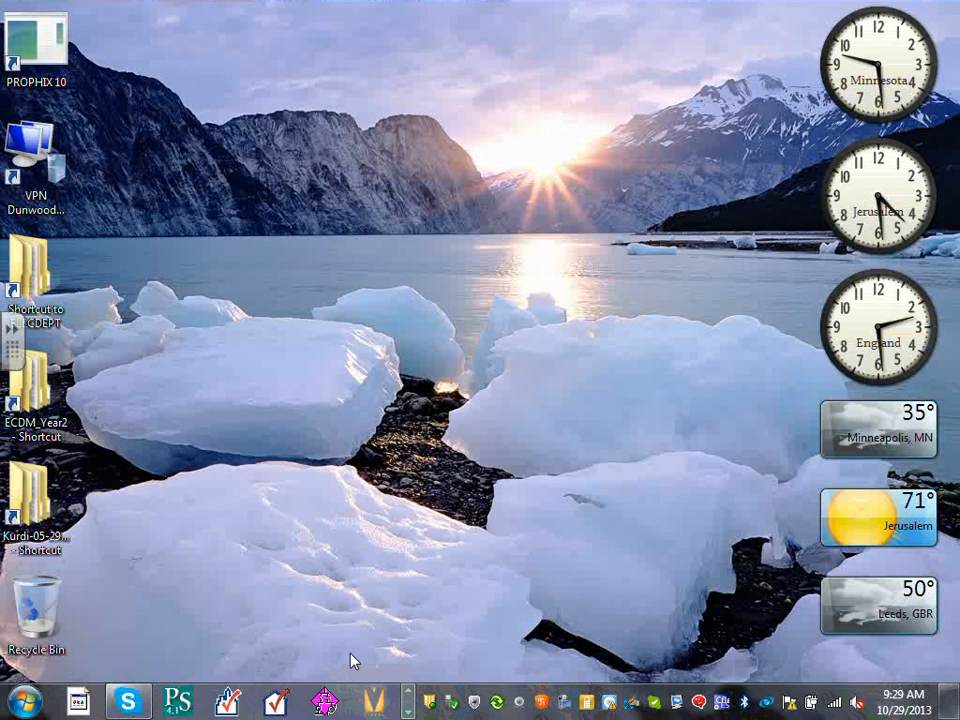
left_click(370, 703)
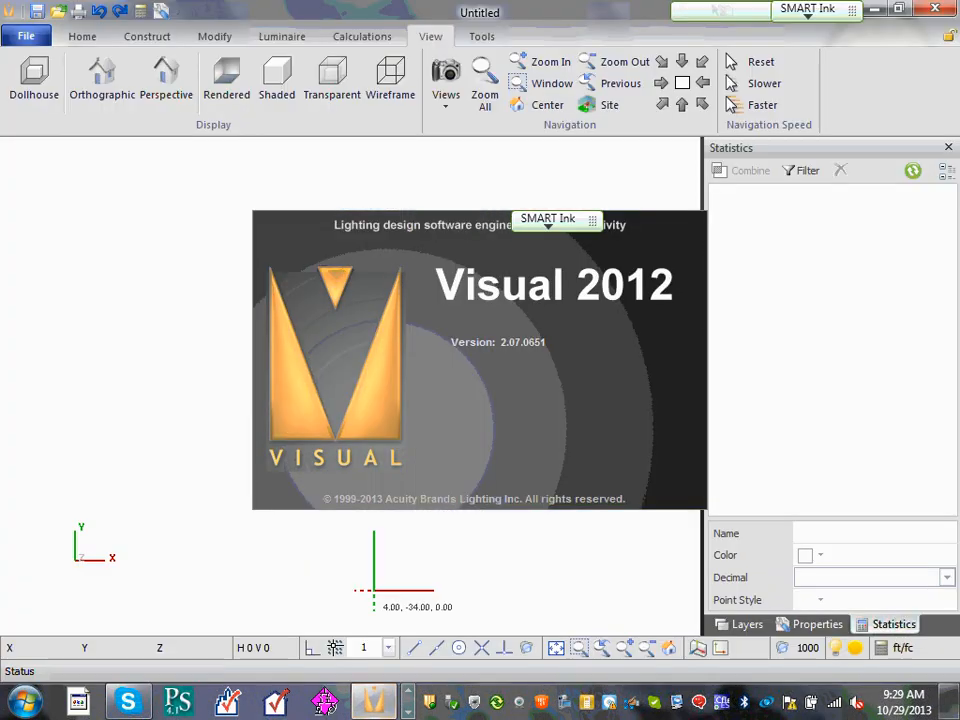
left_click(27, 37)
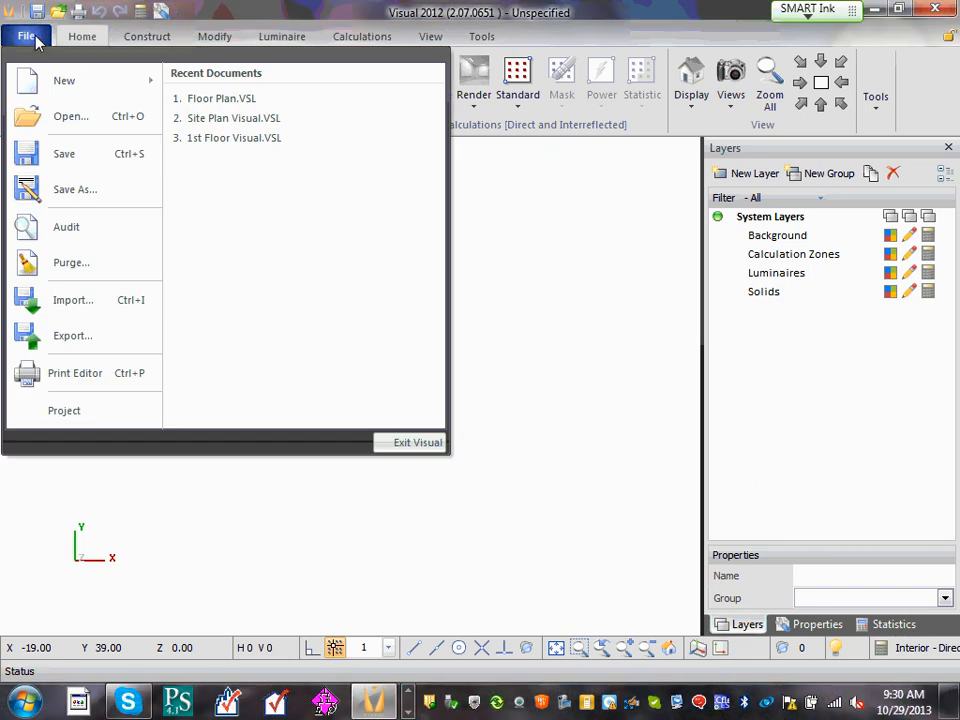
left_click(35, 38)
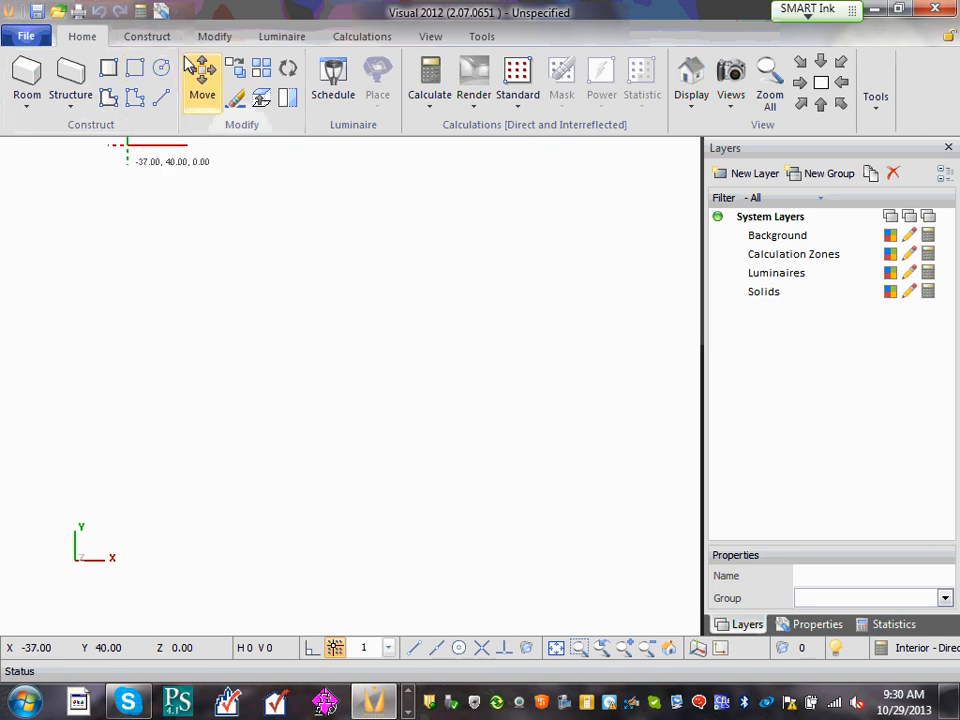
Open the online Visual Area Tool, decline the Dropbox login, look over the tool and return to the Visual 2012 drawing.
left_click(364, 37)
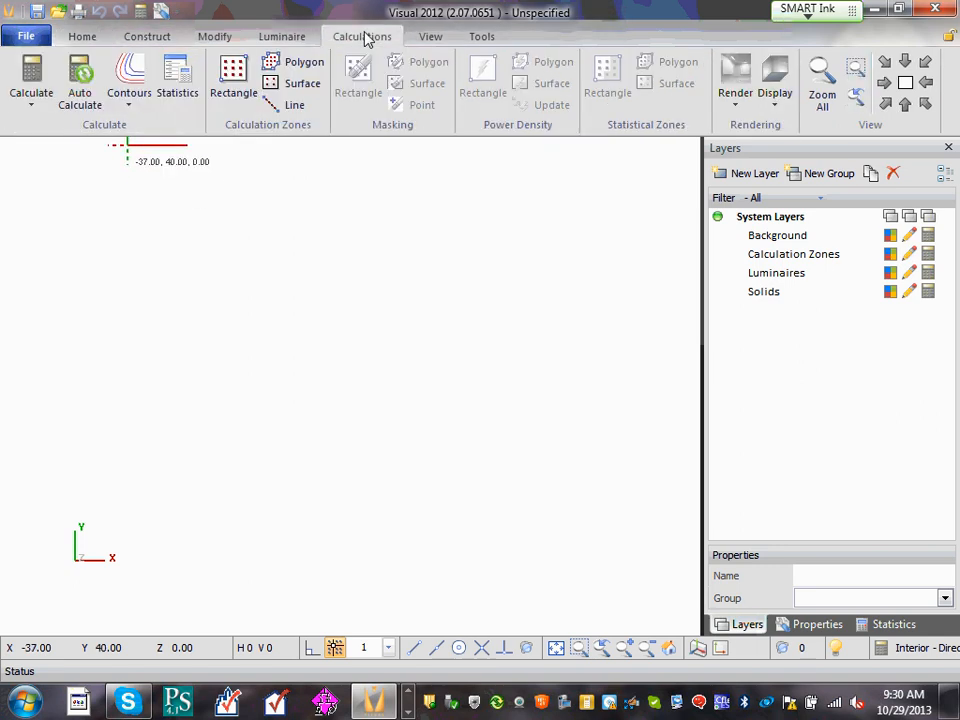
left_click(478, 37)
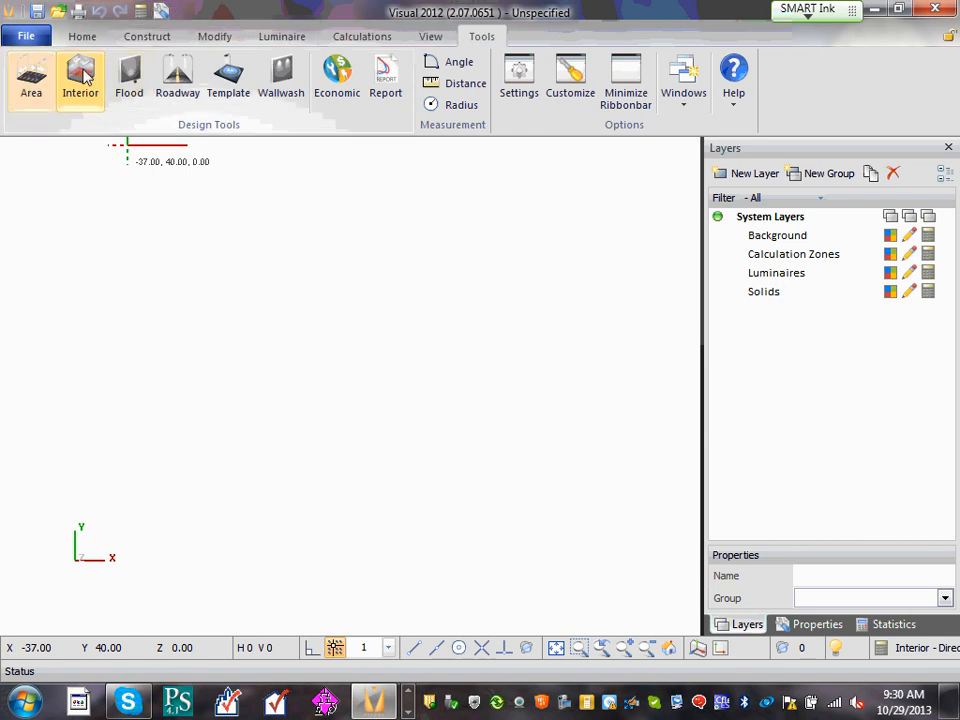
left_click(30, 78)
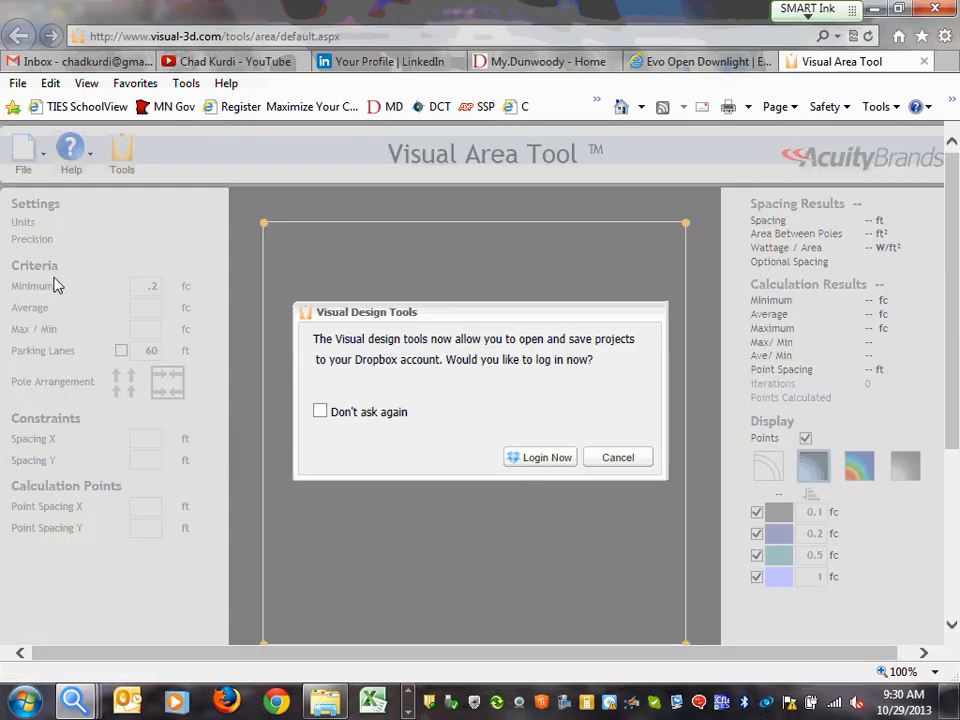
left_click(624, 462)
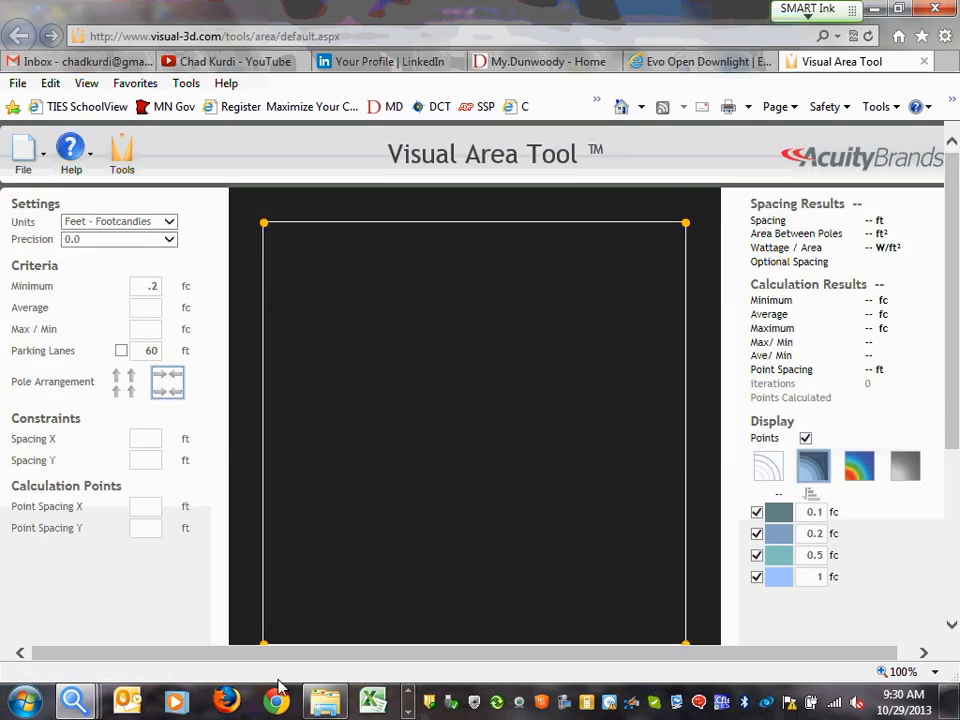
left_click(408, 712)
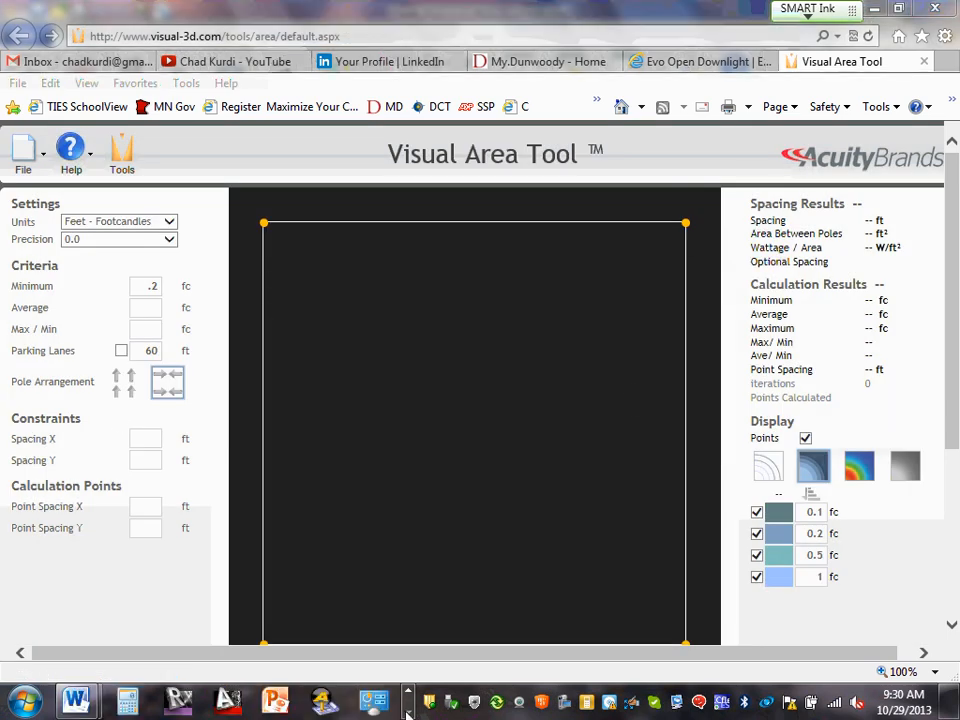
left_click(406, 694)
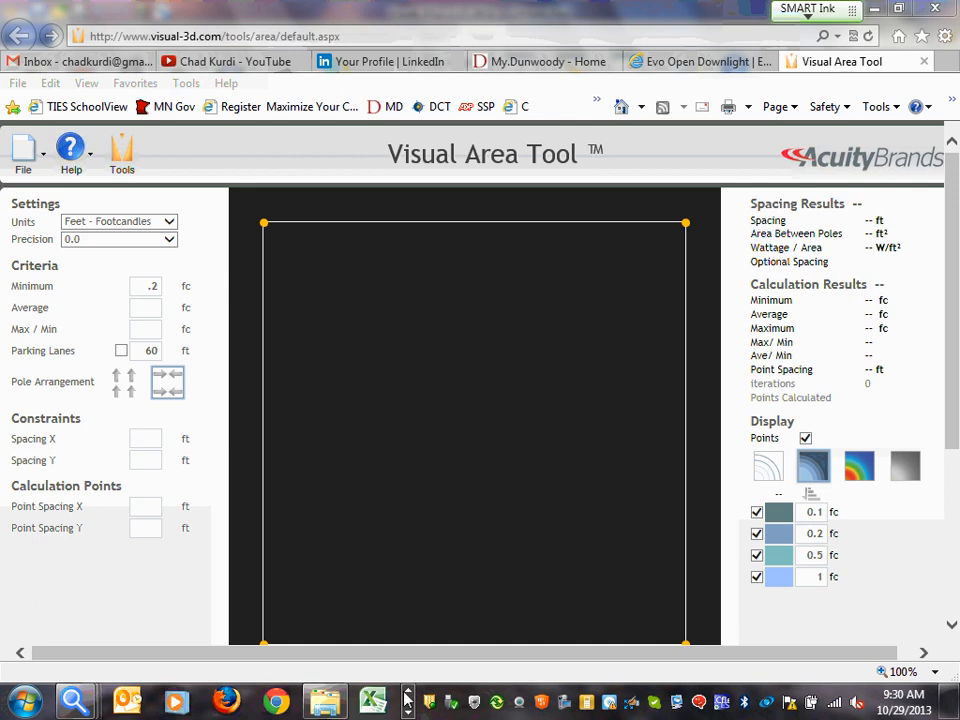
left_click(874, 10)
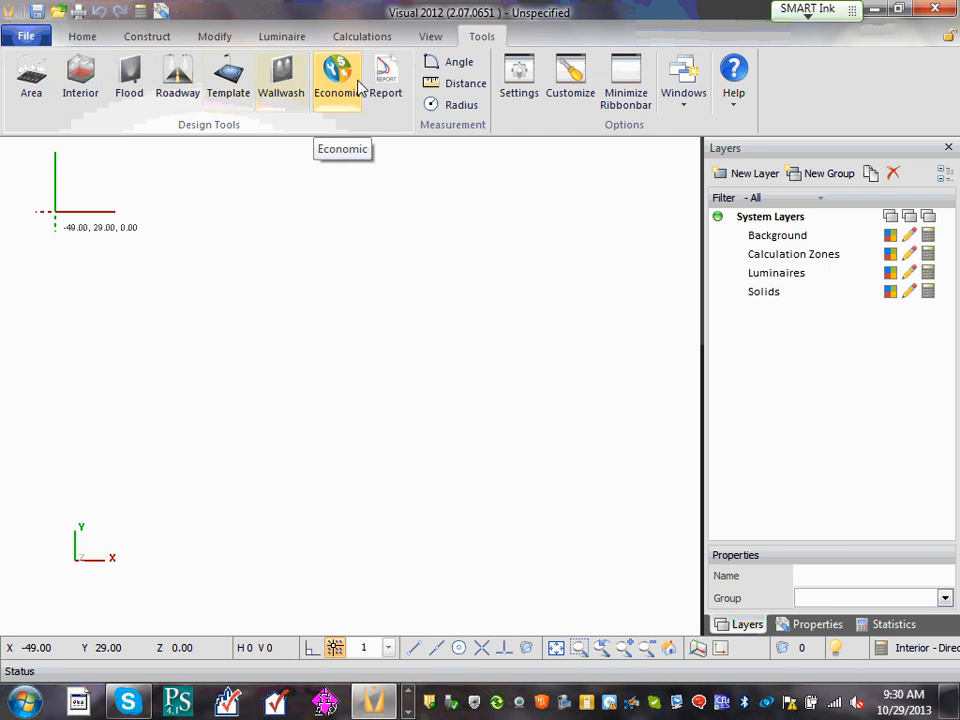
left_click(431, 40)
left_click(366, 42)
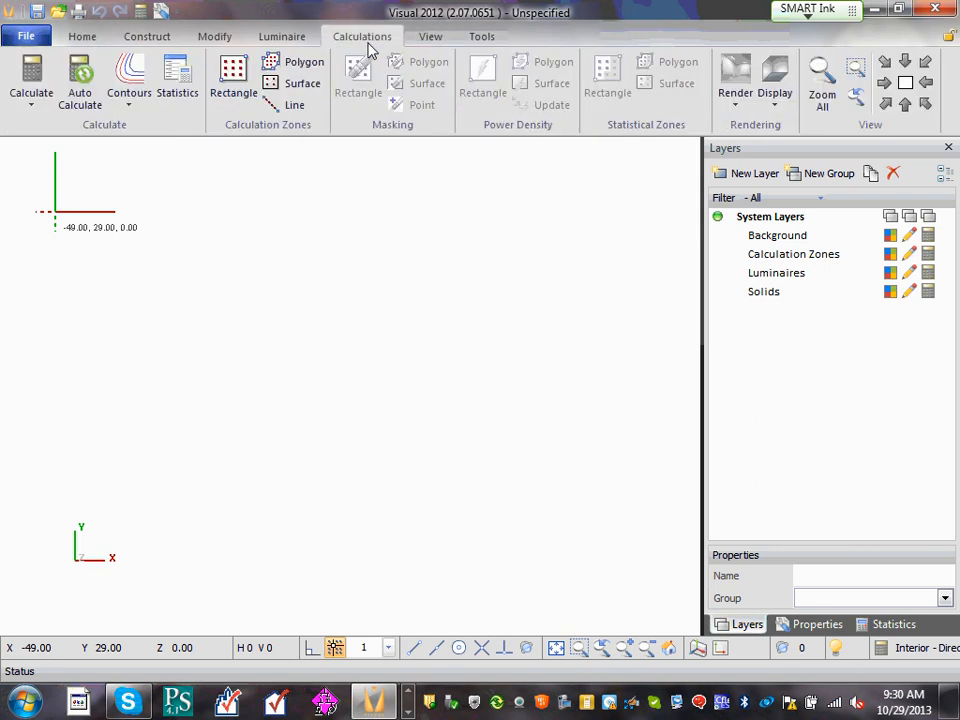
left_click(276, 42)
left_click(207, 40)
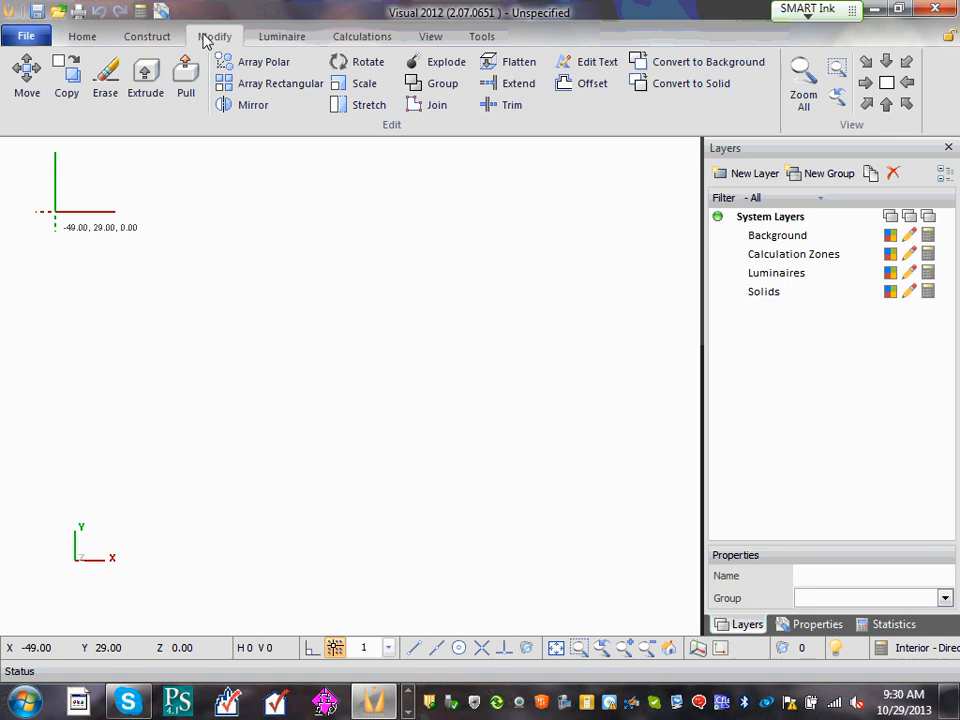
left_click(148, 38)
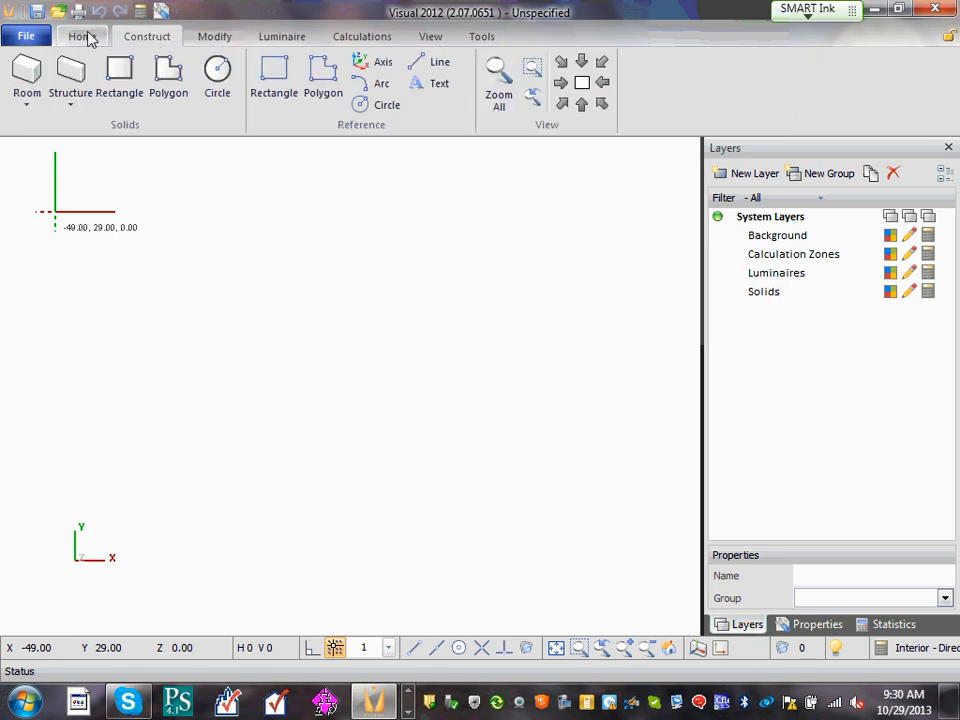
left_click(88, 38)
Start a new, empty exterior project.
left_click(27, 36)
mouse_move(62, 85)
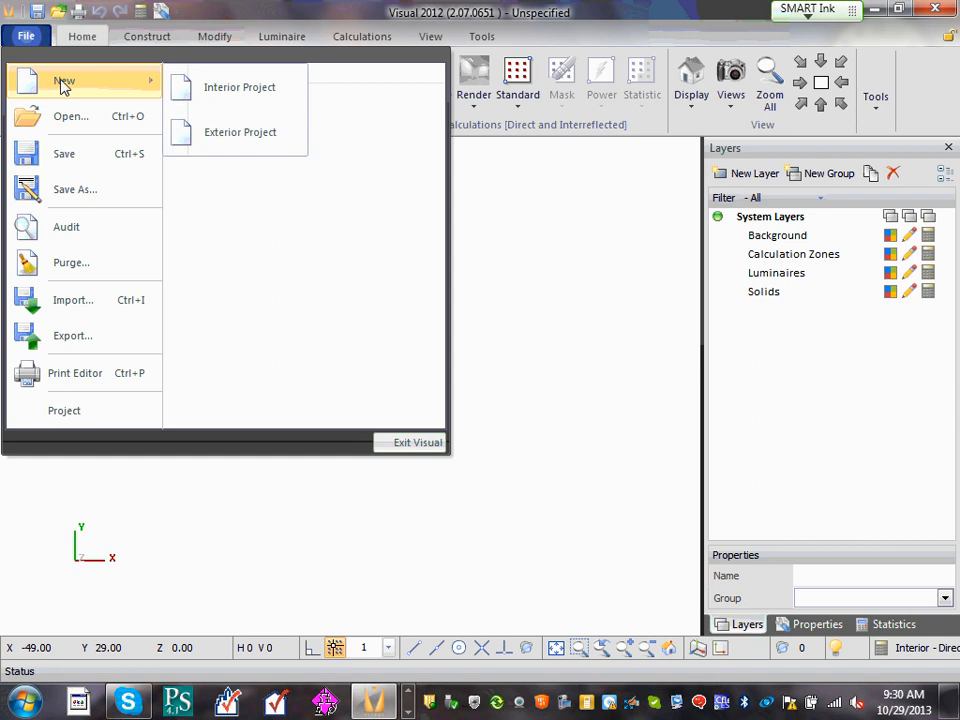
left_click(218, 137)
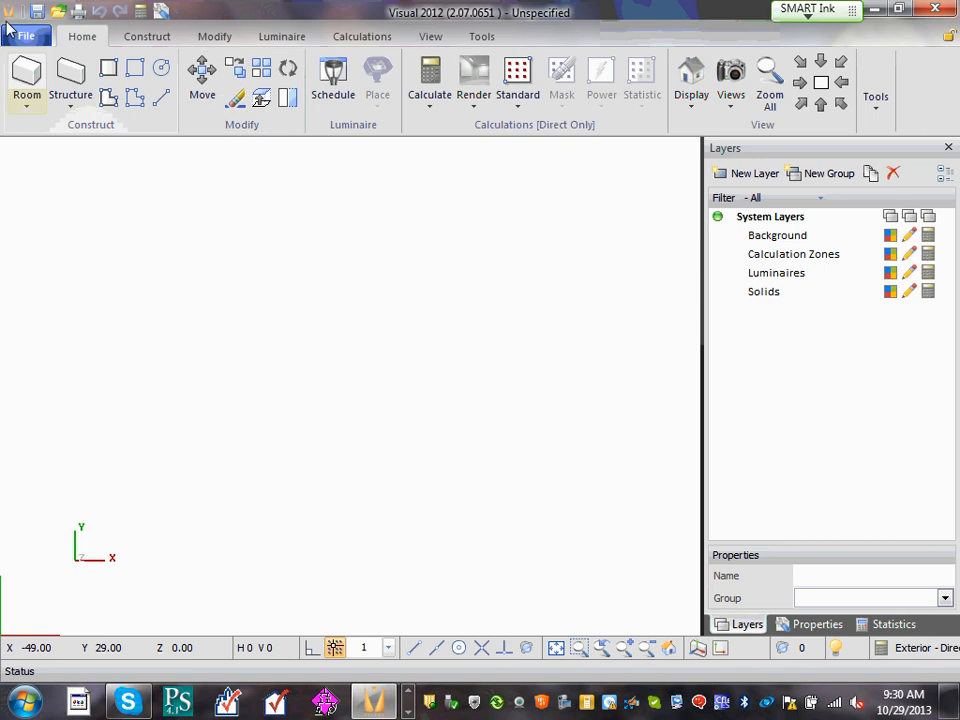
left_click(26, 36)
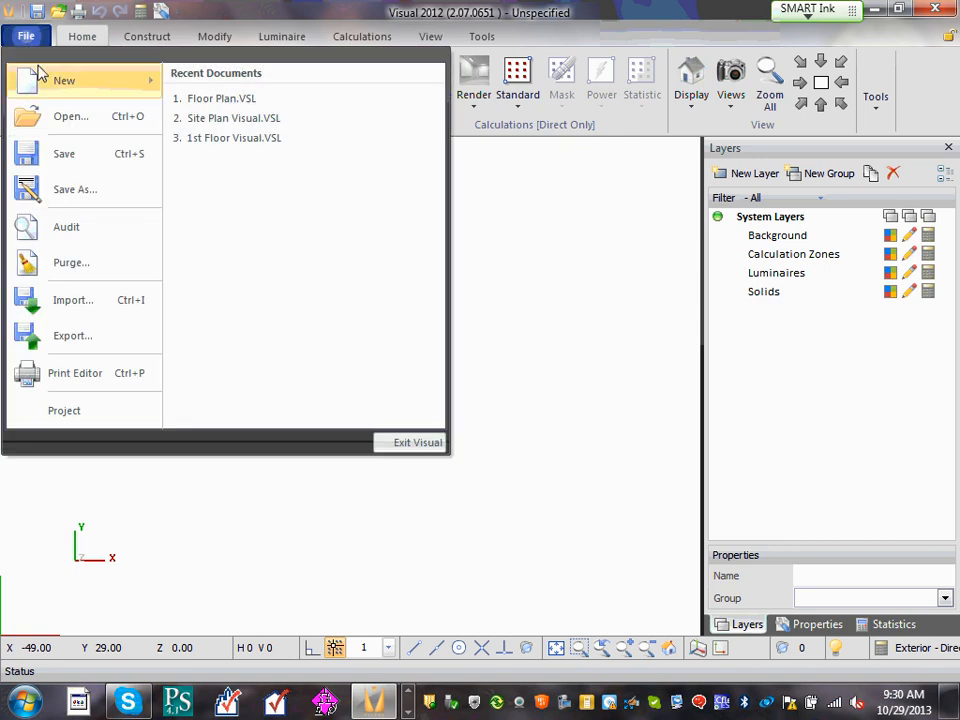
mouse_move(108, 87)
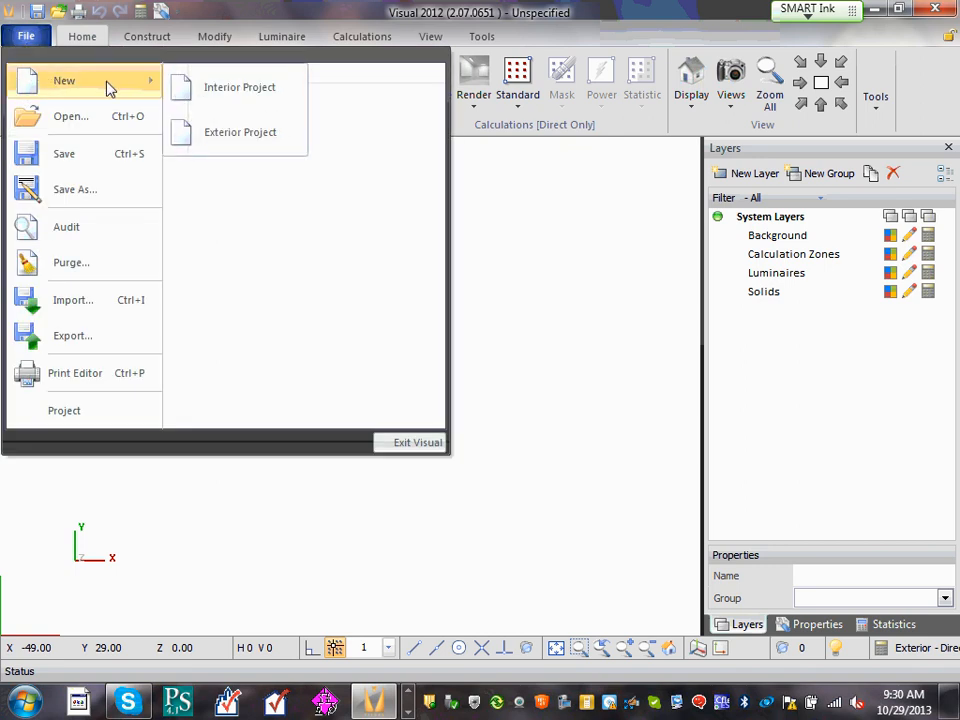
left_click(231, 141)
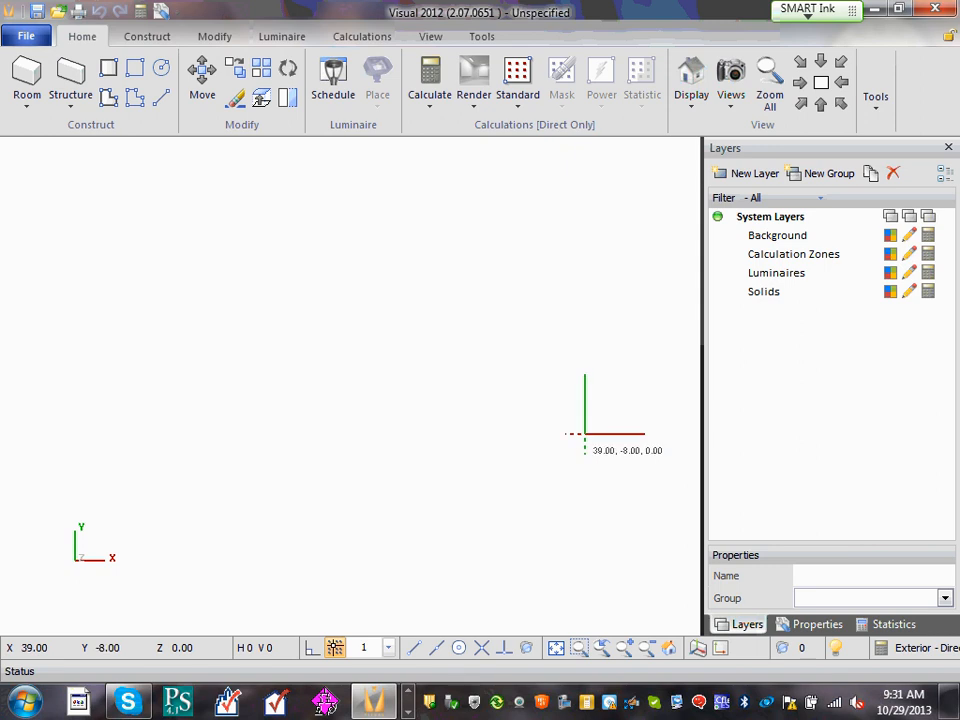
Import the site plan drawing ECDM2110-site from the AutoCad folder.
left_click(28, 35)
left_click(30, 37)
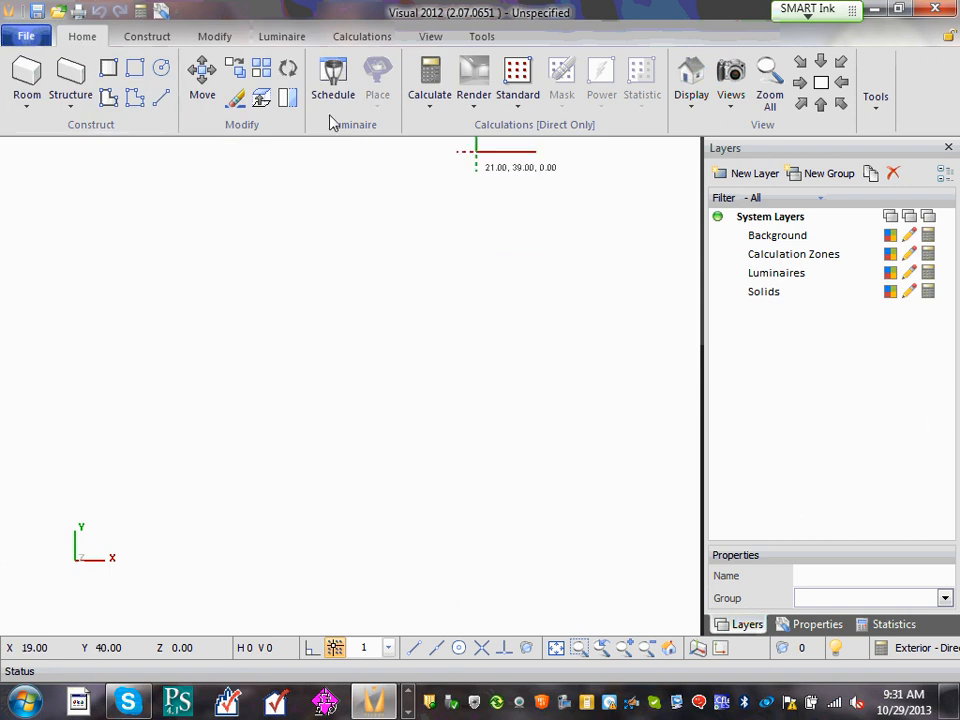
left_click(28, 37)
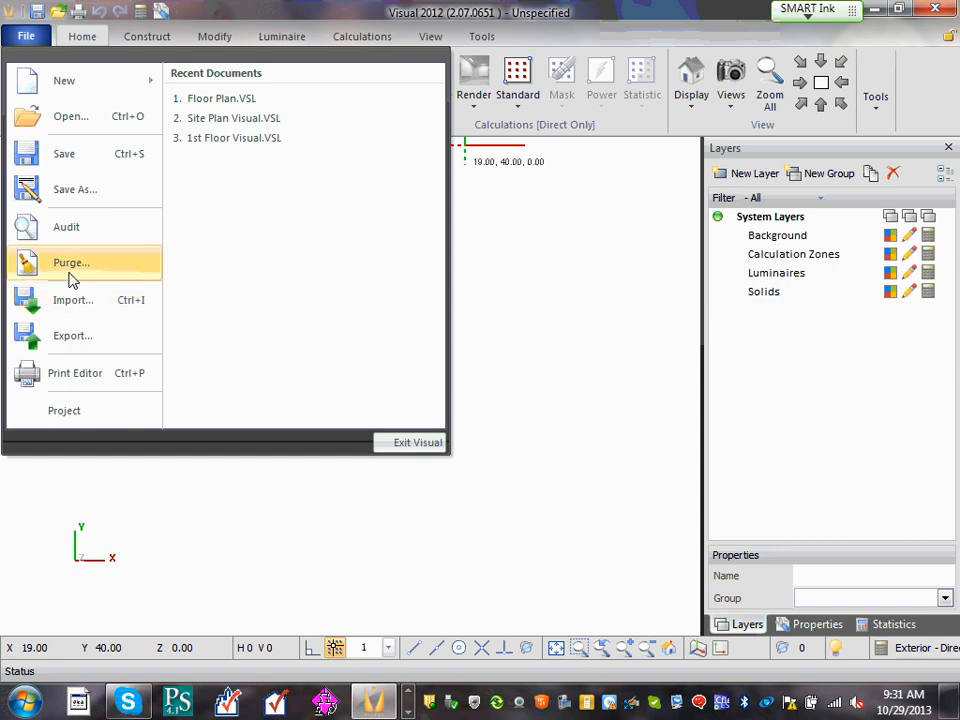
left_click(70, 300)
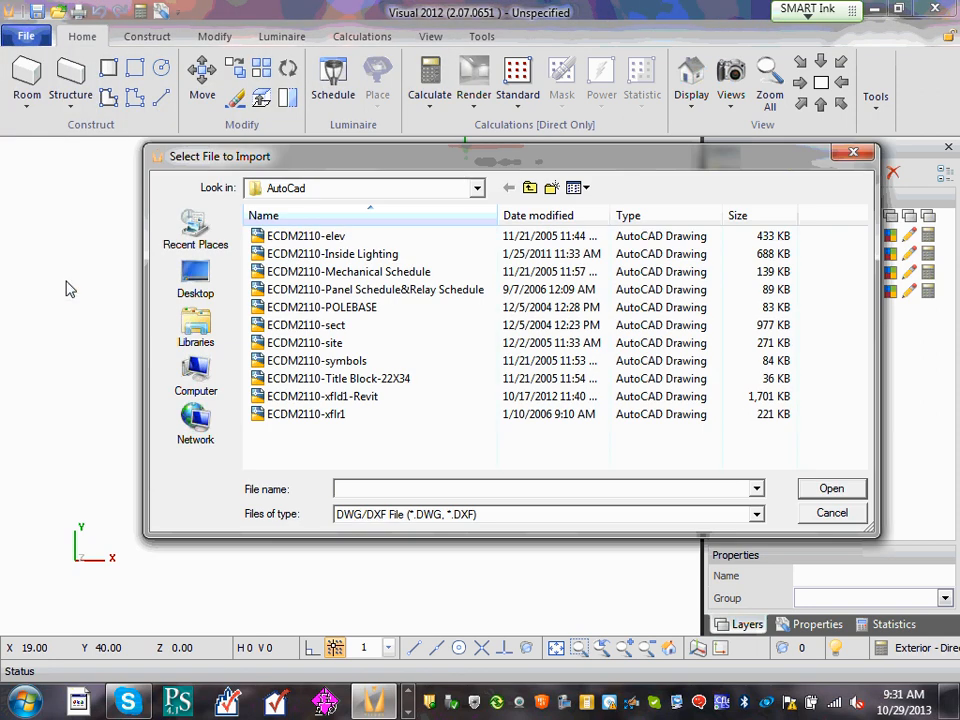
left_click(477, 189)
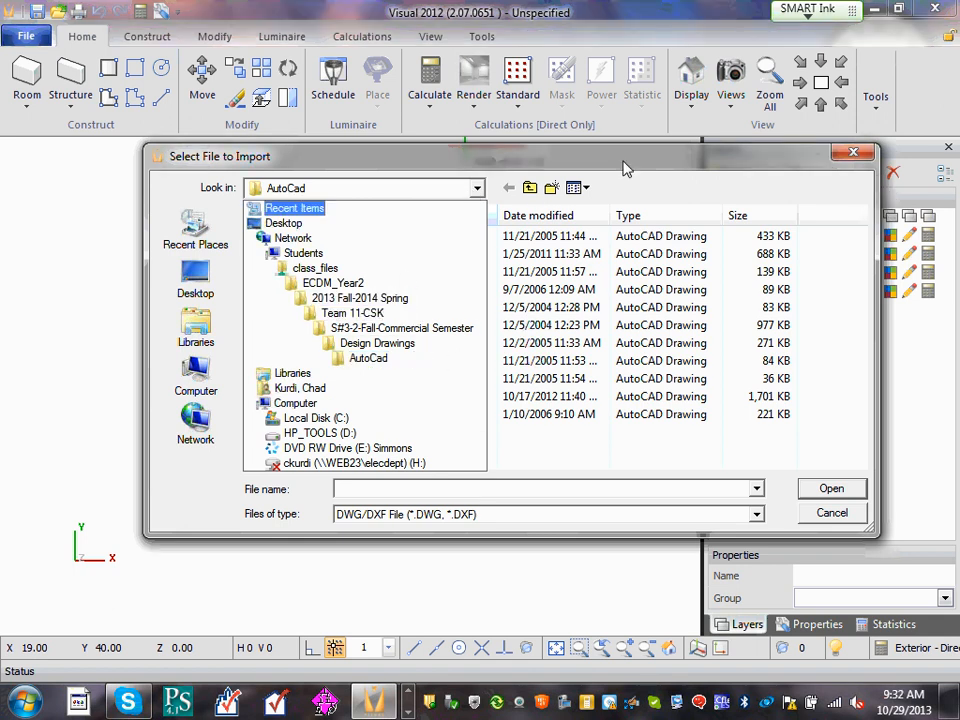
left_click(672, 163)
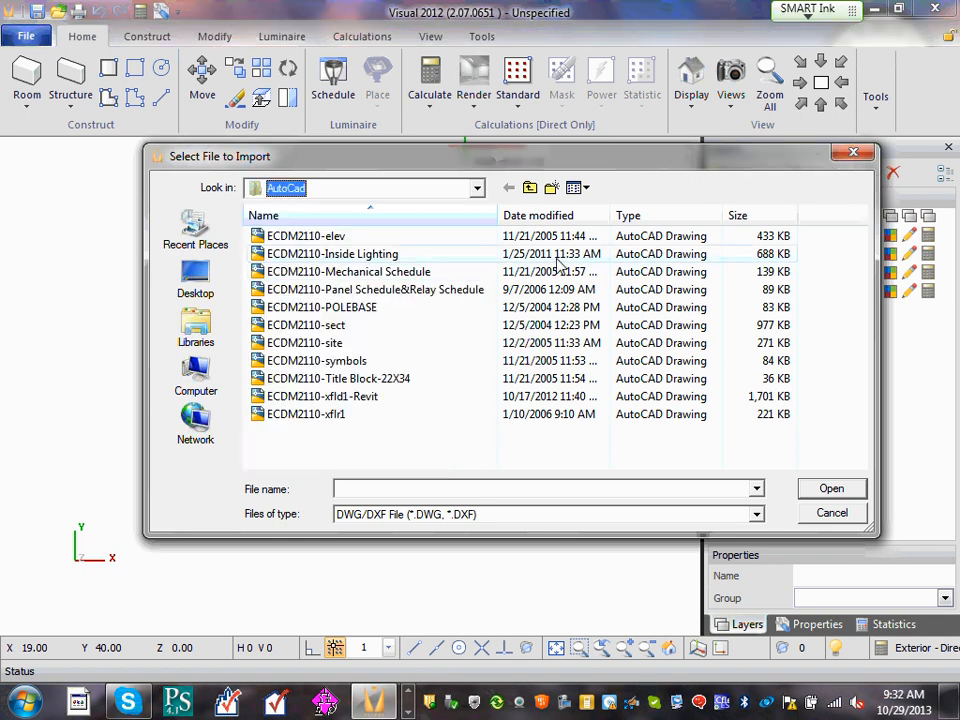
left_click(339, 346)
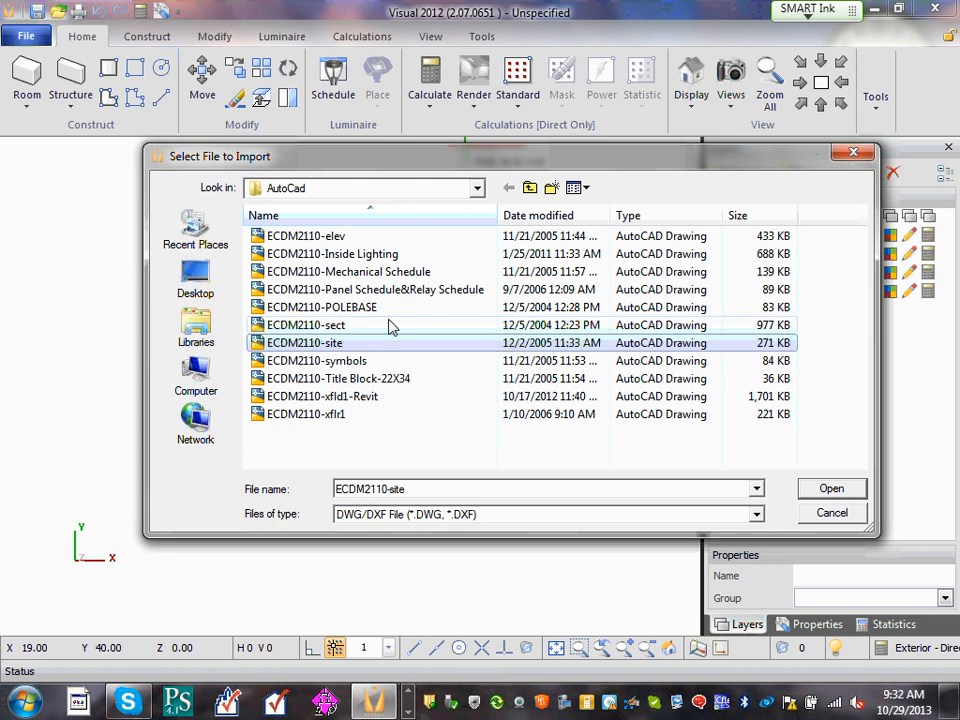
left_click(840, 489)
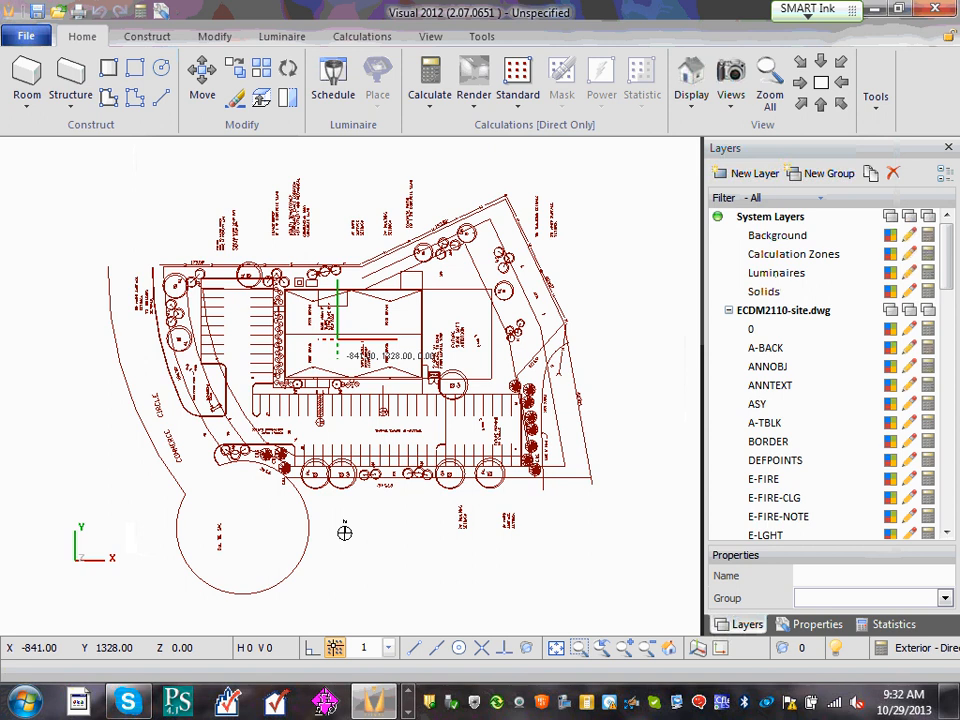
left_click(909, 239)
left_click(909, 236)
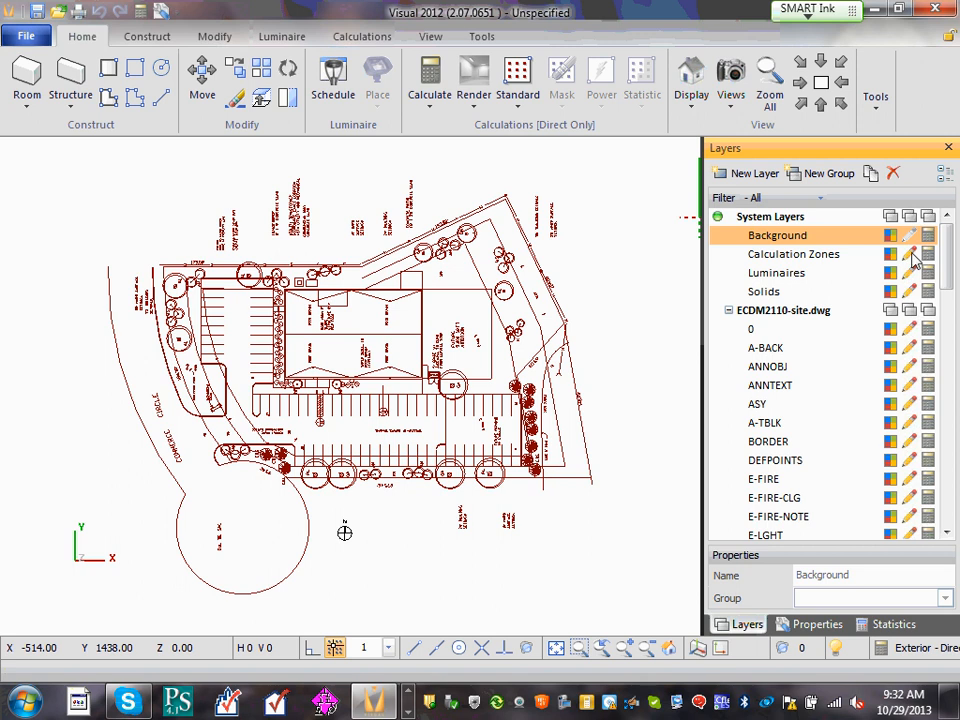
left_click(911, 237)
Lock all layers in the ECDM2110-site.dwg group against editing.
left_click(909, 311)
left_click(908, 310)
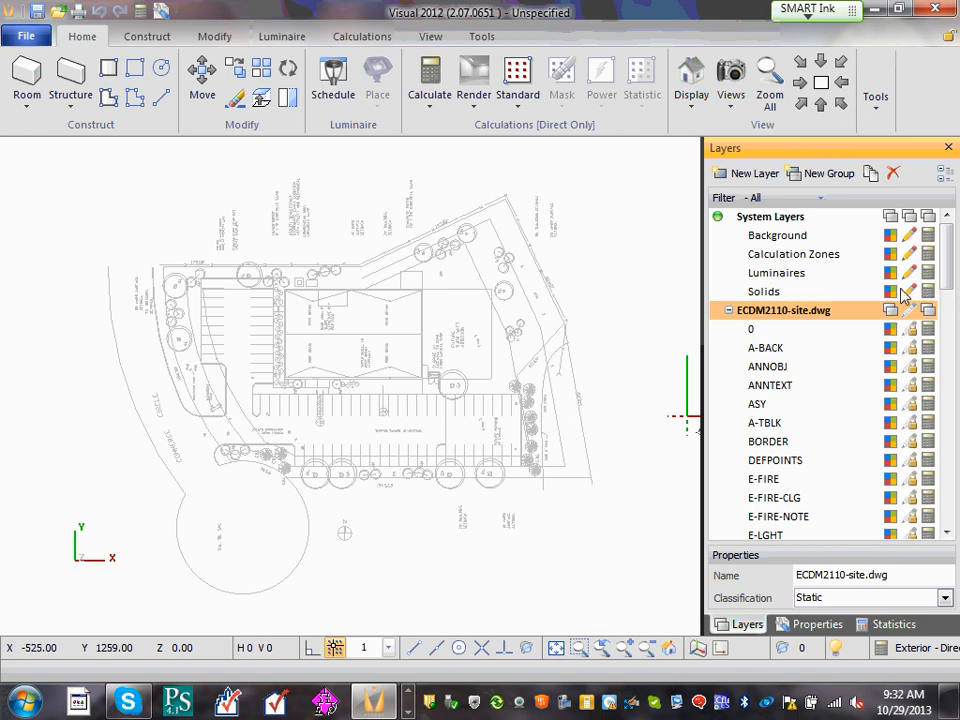
left_click(909, 310)
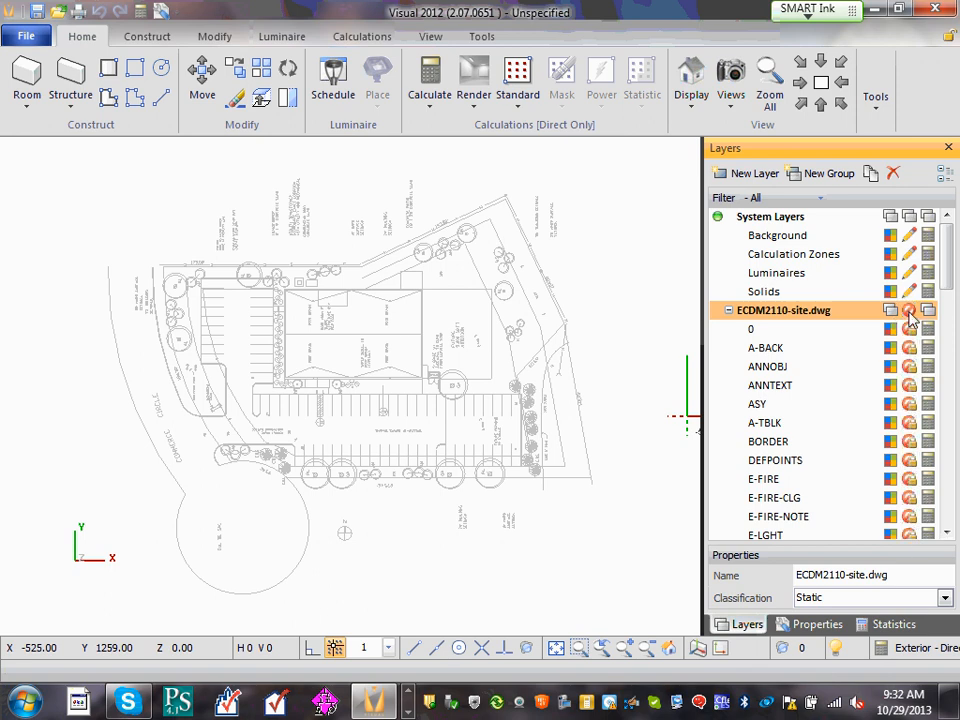
left_click(909, 310)
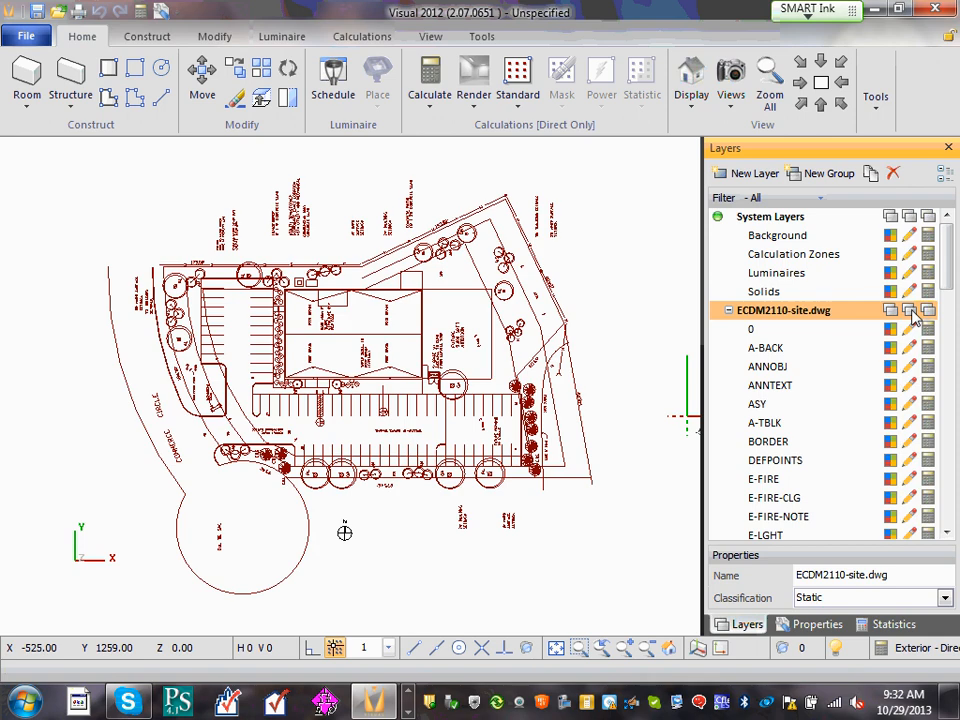
left_click(910, 311)
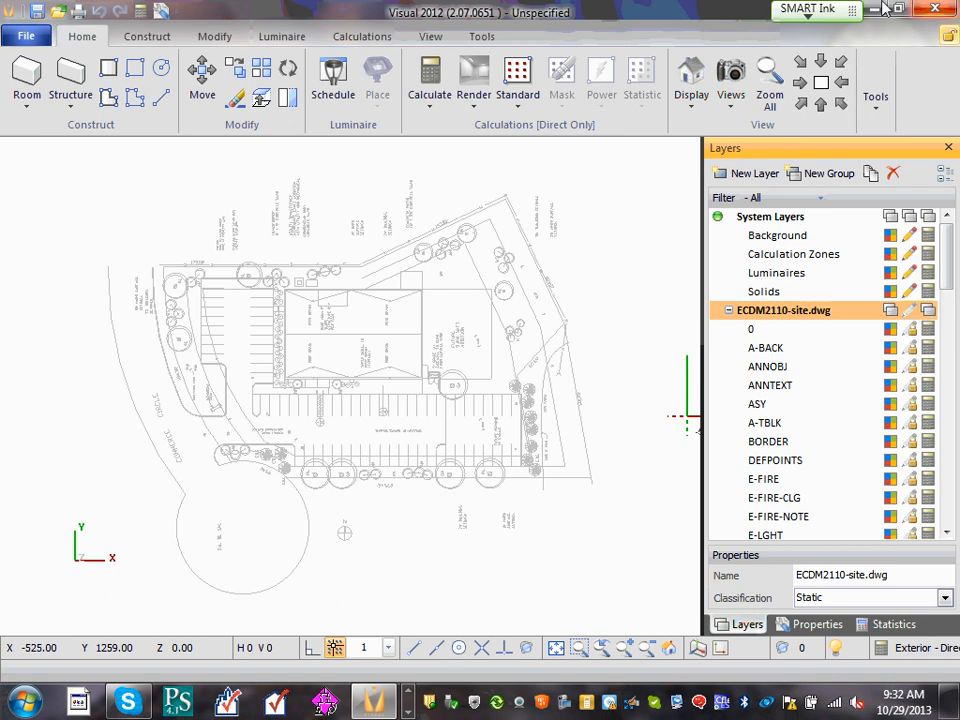
Measure the width of a parking stall in the row in front of the building, using Distance with endpoint snap.
left_click(481, 36)
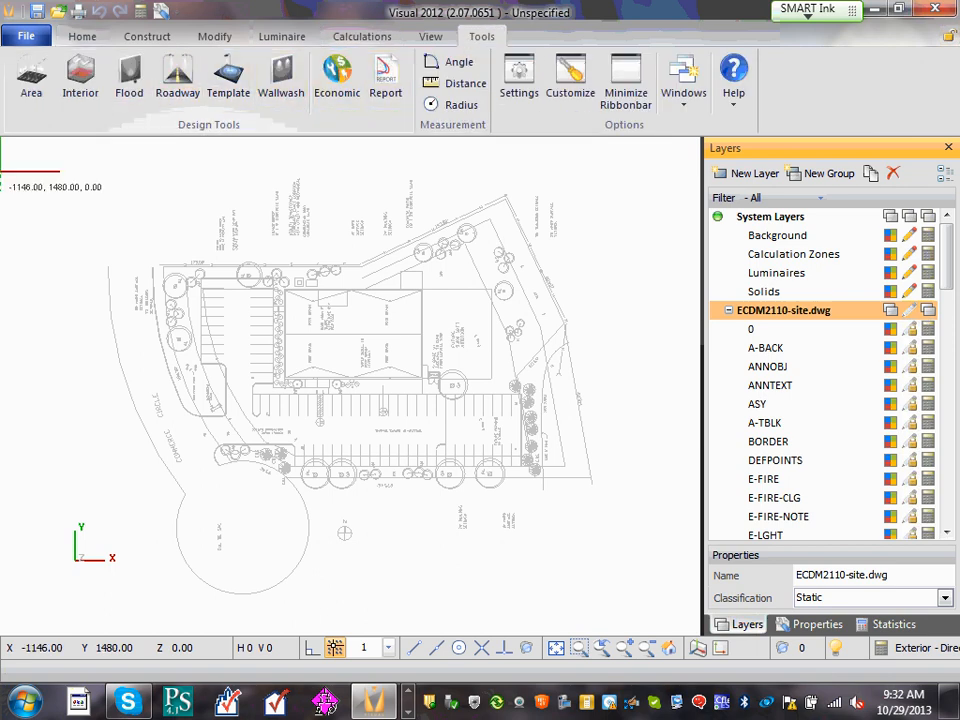
left_click(461, 83)
scroll(278, 418, "down", 1)
scroll(278, 418, "up", 4)
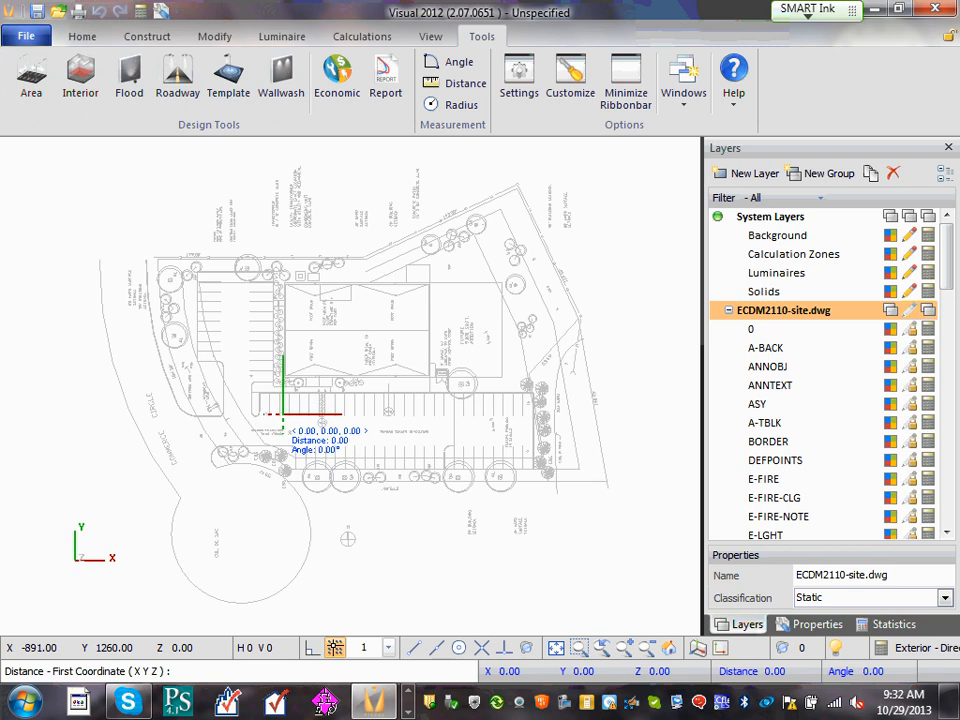
left_click(411, 650)
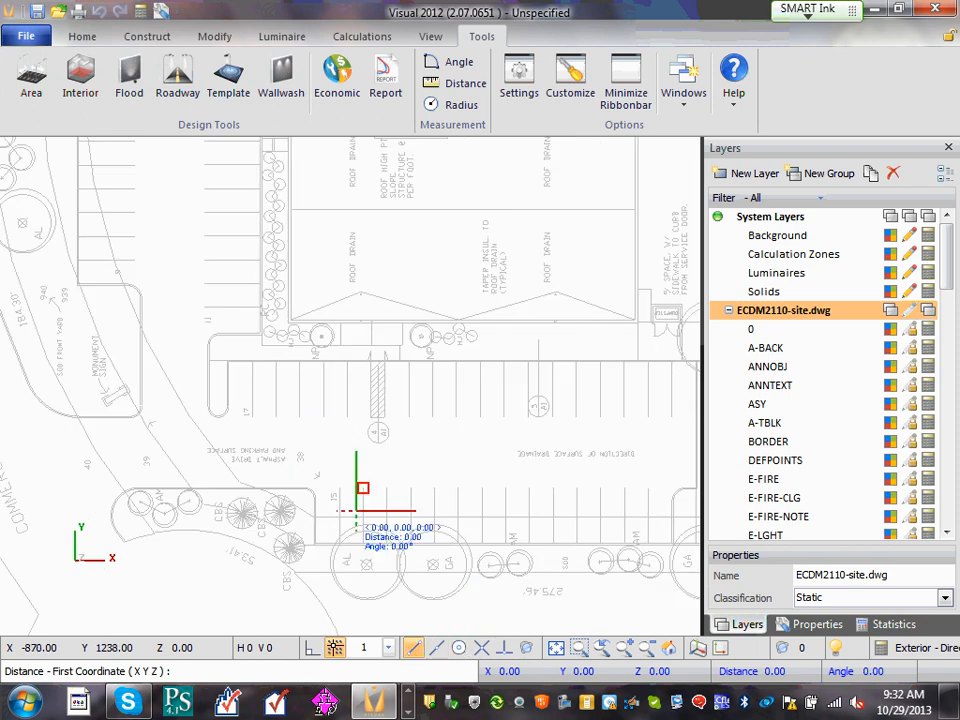
left_click(320, 421)
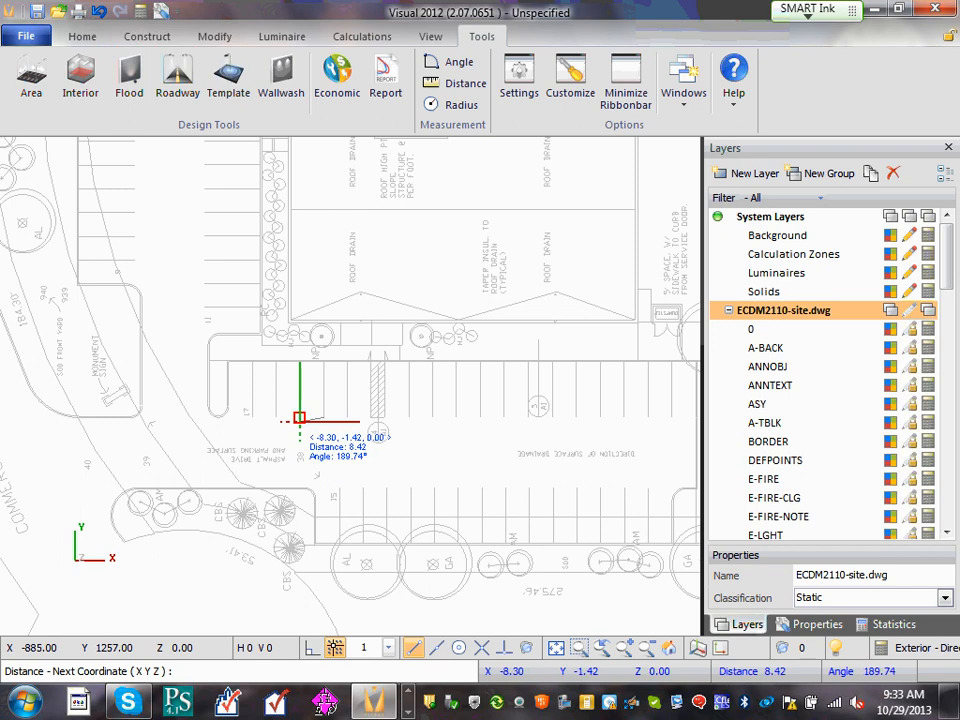
left_click(299, 417)
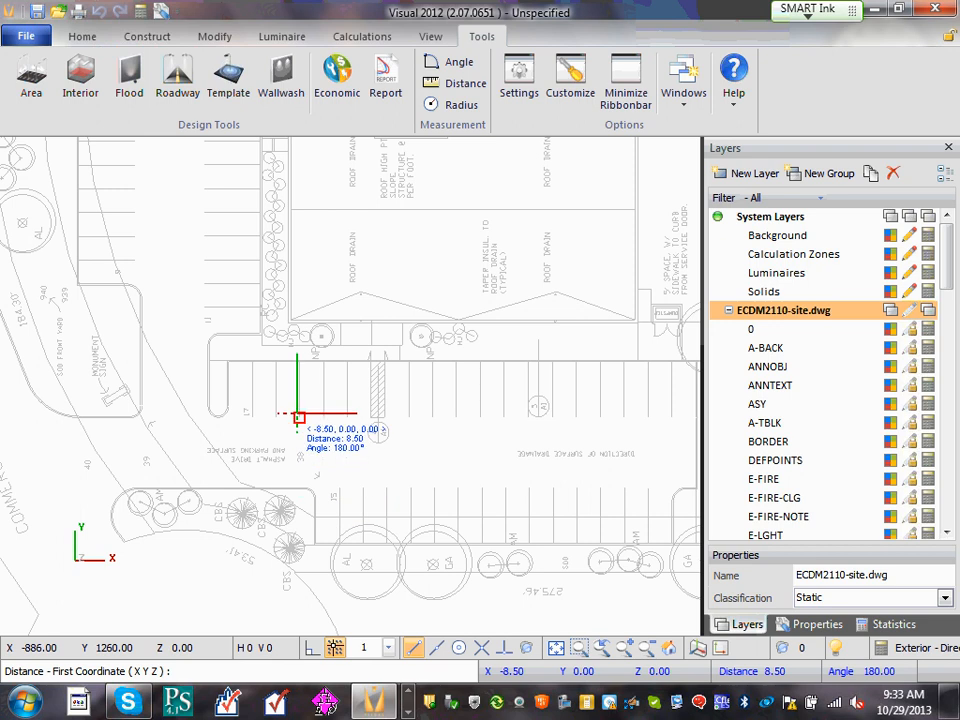
left_click(300, 419)
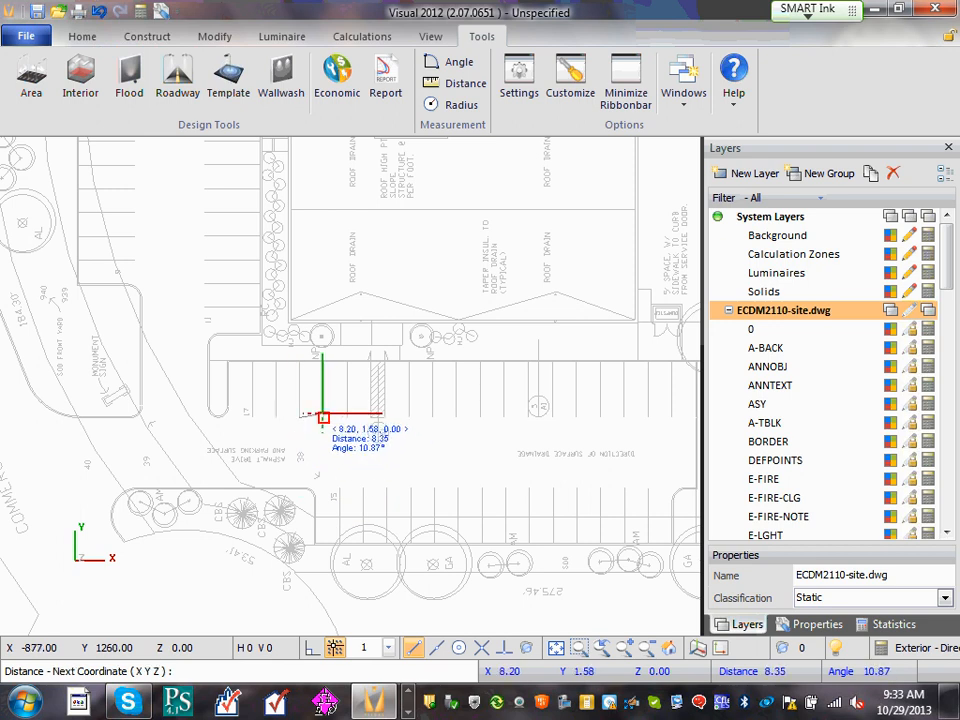
left_click(323, 418)
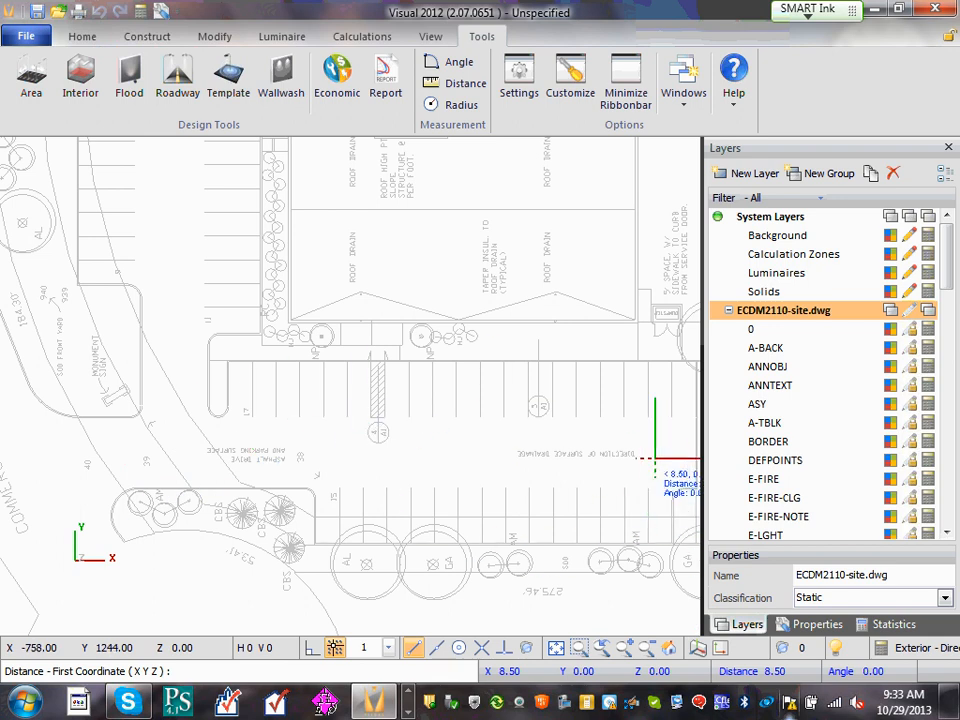
scroll(188, 414, "down", 5)
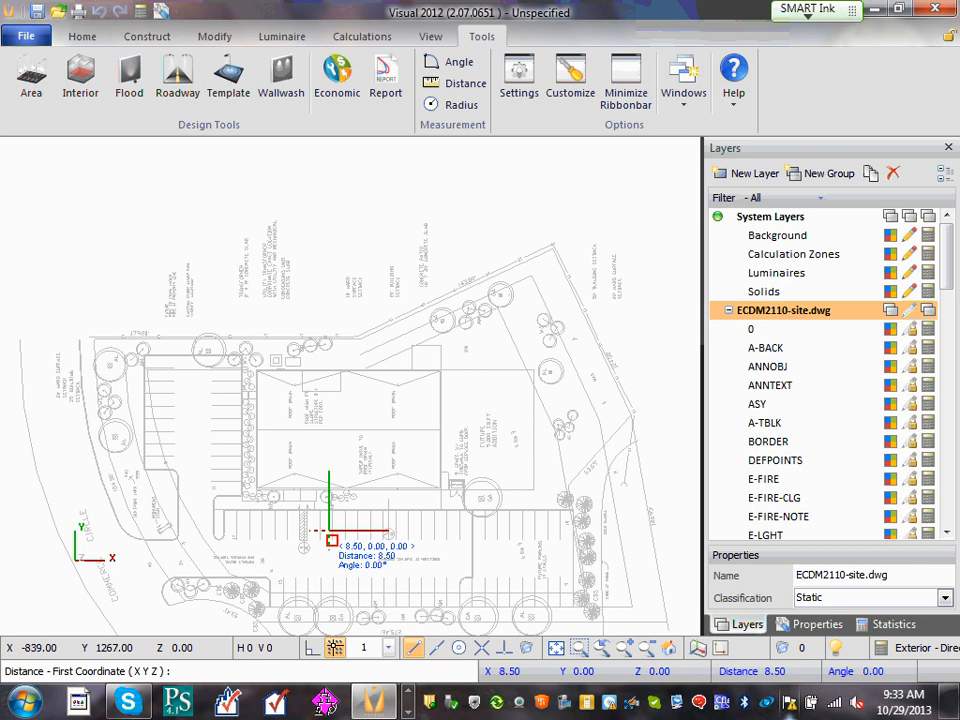
End the distance measurement and look over the whole site plan.
scroll(354, 452, "up", 3)
scroll(368, 447, "down", 1)
middle_click_drag(368, 447, 356, 446)
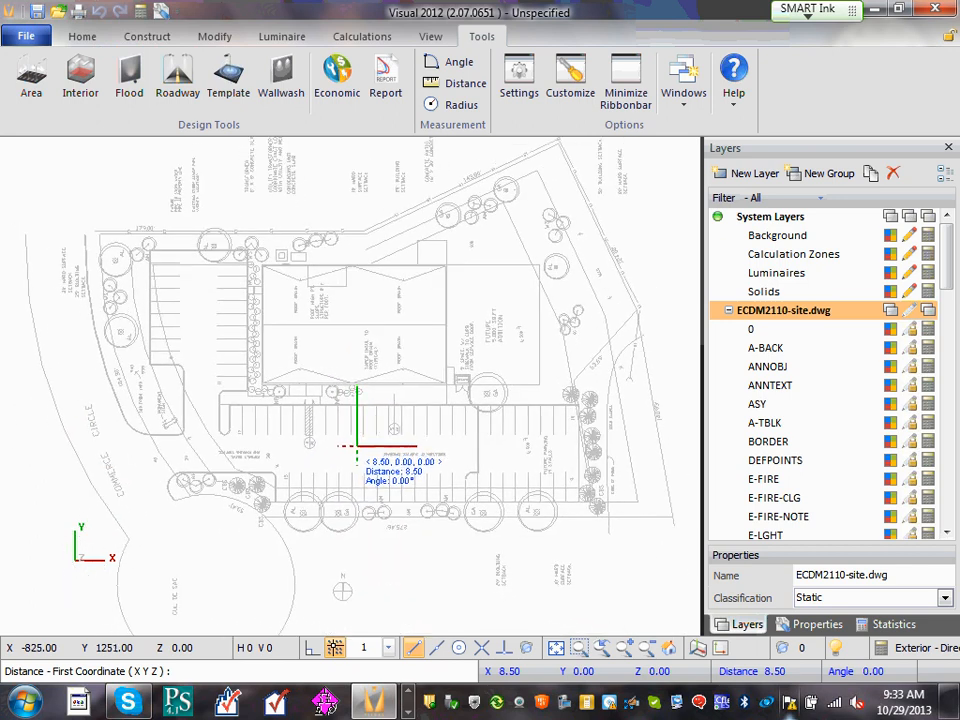
key("Escape")
middle_click_drag(512, 361, 502, 402)
scroll(493, 427, "down", 1)
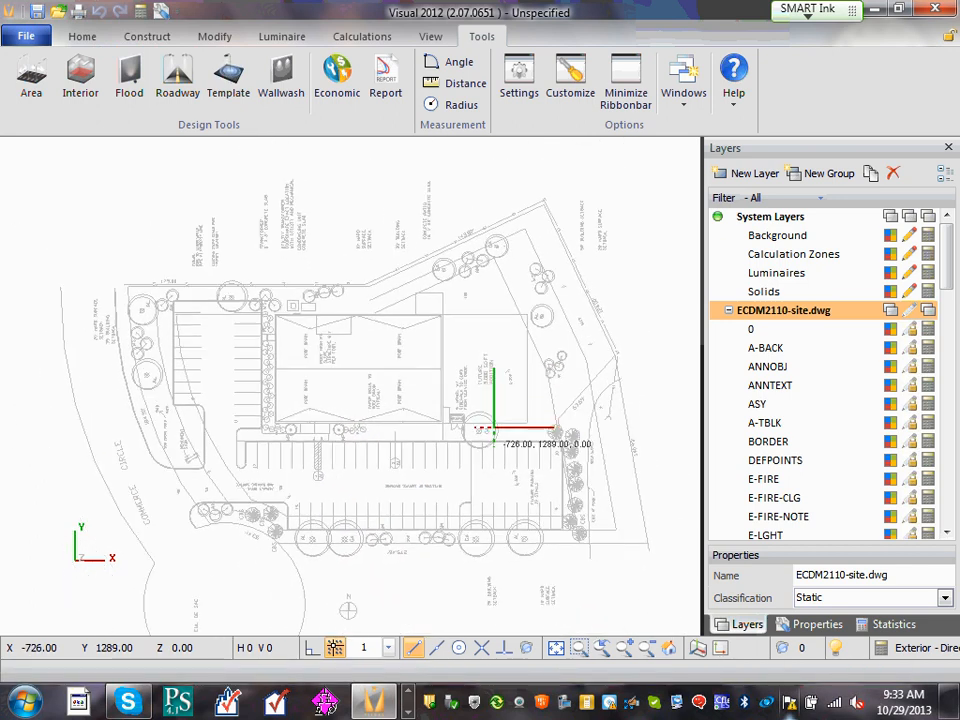
scroll(508, 365, "down", 2)
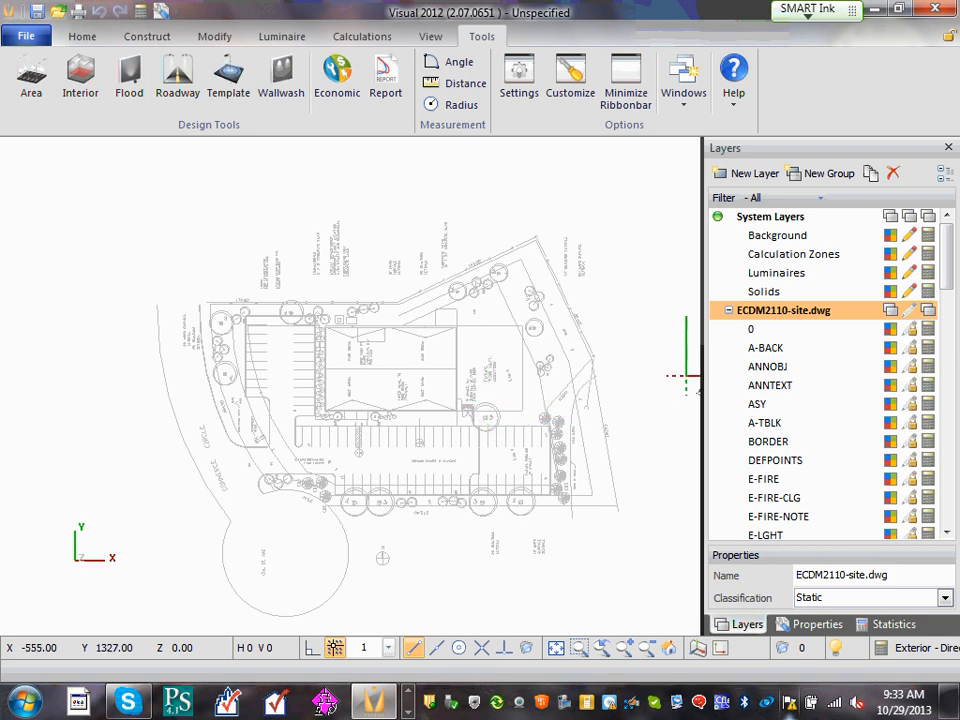
Start a rectangular room for the building with a height of 30 and the name Building.
scroll(253, 347, "up", 3)
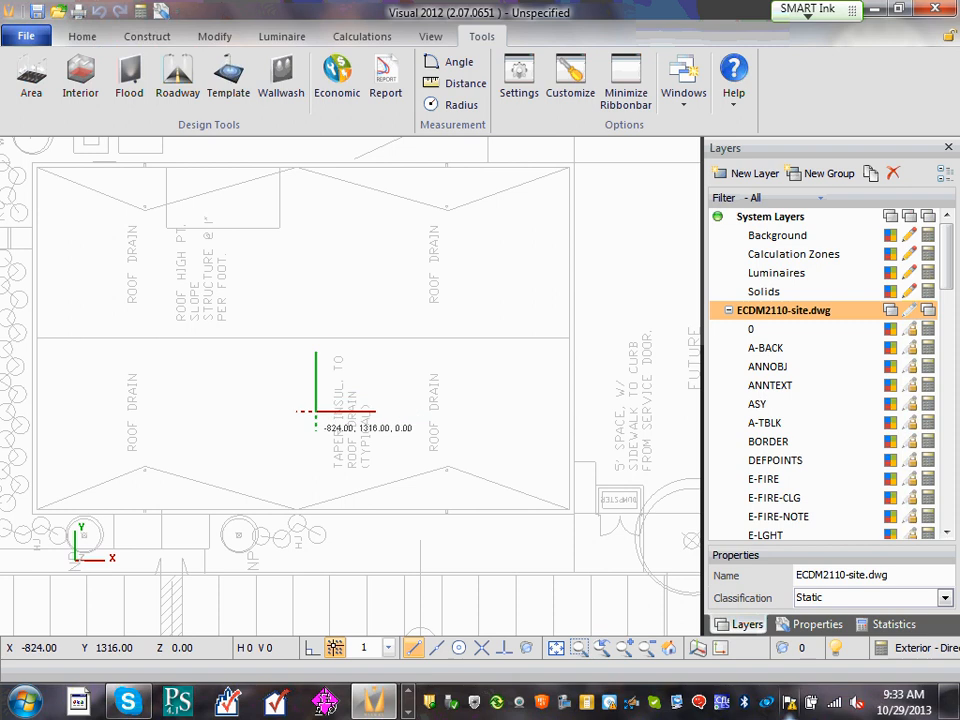
left_click(80, 38)
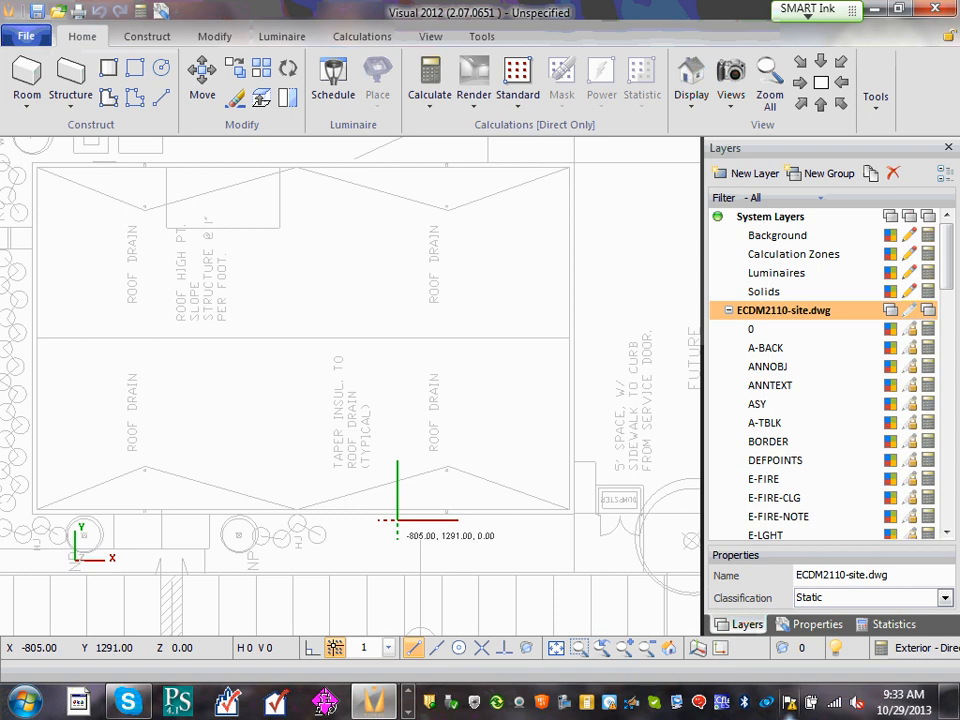
left_click(29, 100)
left_click(36, 134)
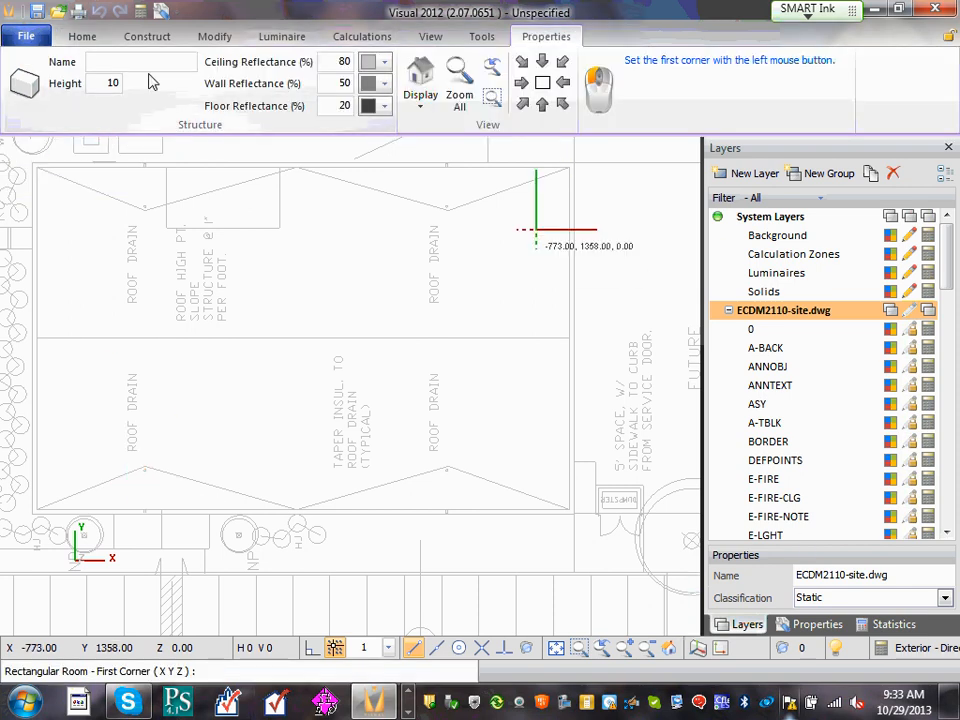
double_click(112, 83)
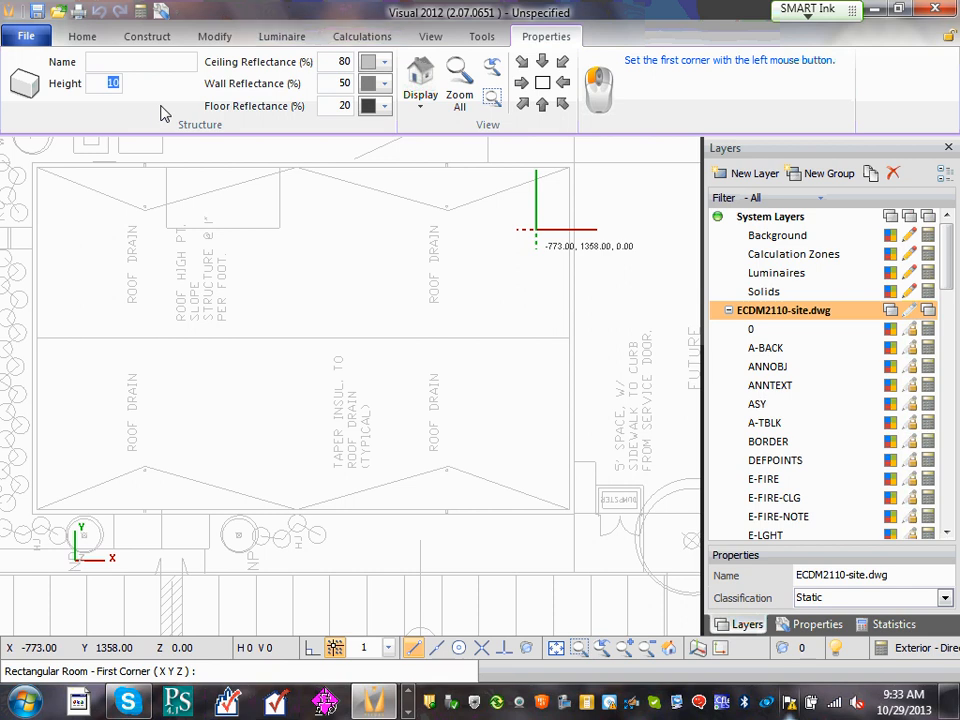
type("30")
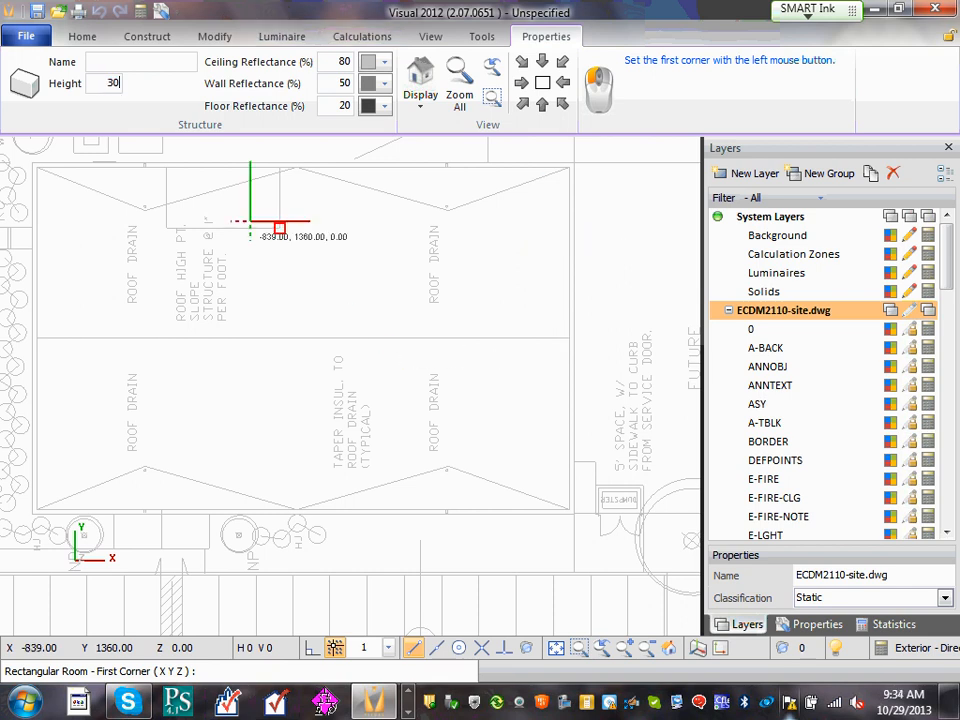
left_click(122, 58)
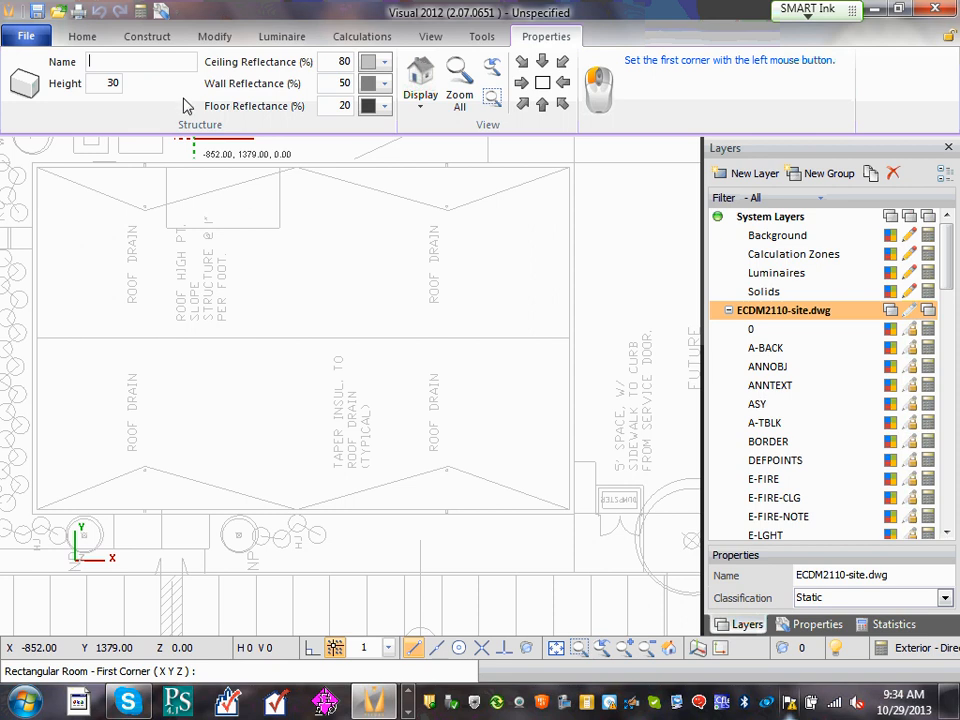
type("Bui")
type("ldi")
key("BackSpace")
type("ing")
Set the room's ceiling, wall and floor reflectances to 0%.
left_click_drag(331, 64, 359, 70)
type("0")
key("Tab")
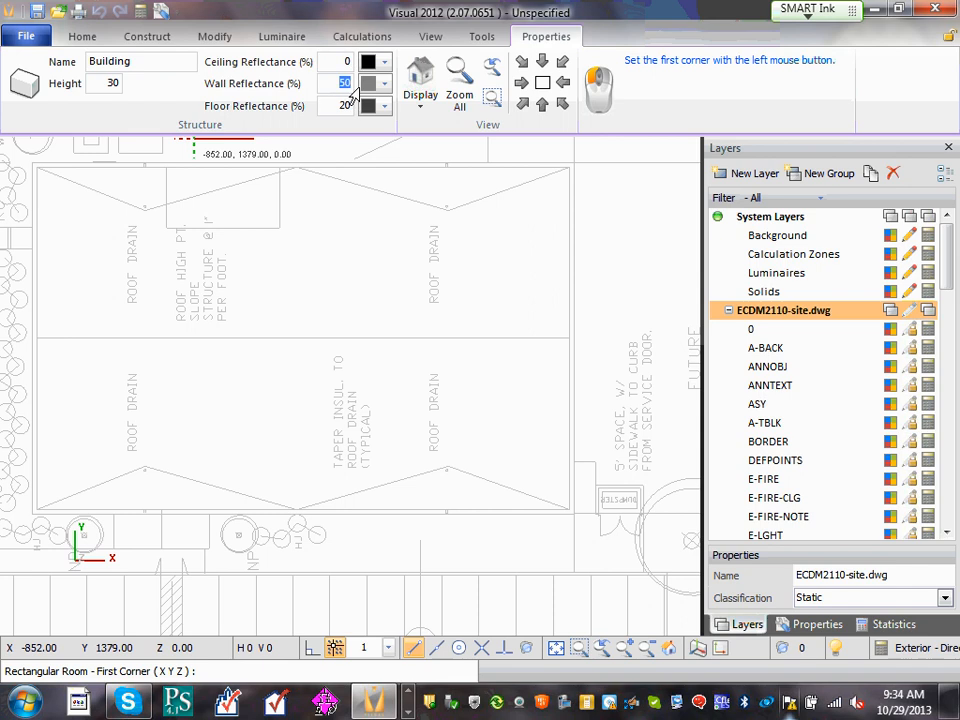
type("0")
key("Tab")
type("0")
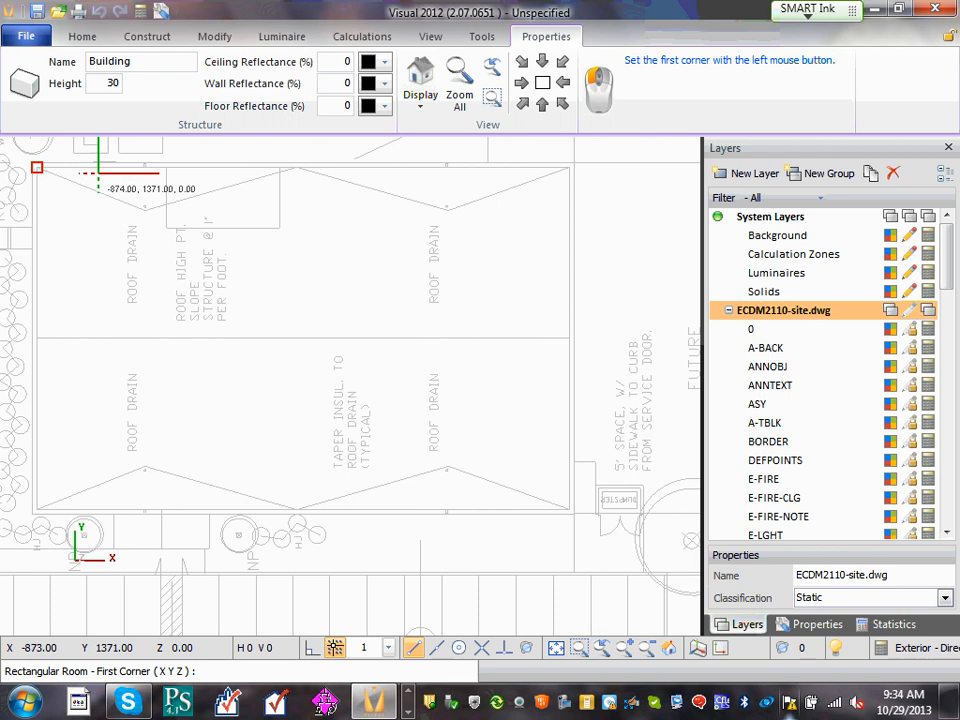
Set the room's ceiling, wall and floor reflectances to 10%.
left_click(340, 66)
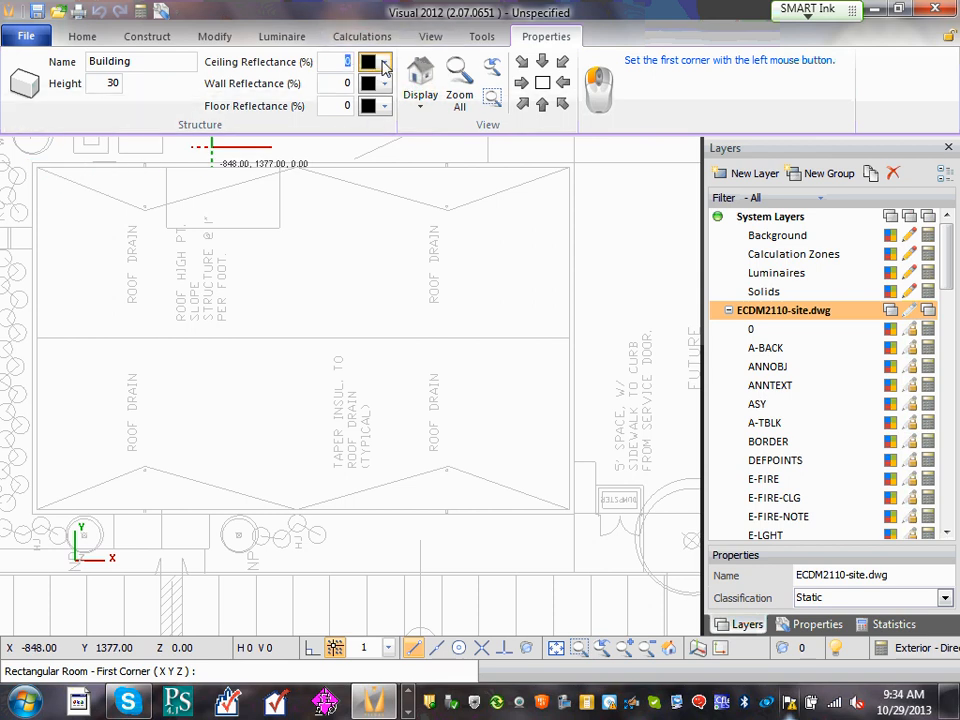
type("10")
key("Tab")
type("10")
key("Tab")
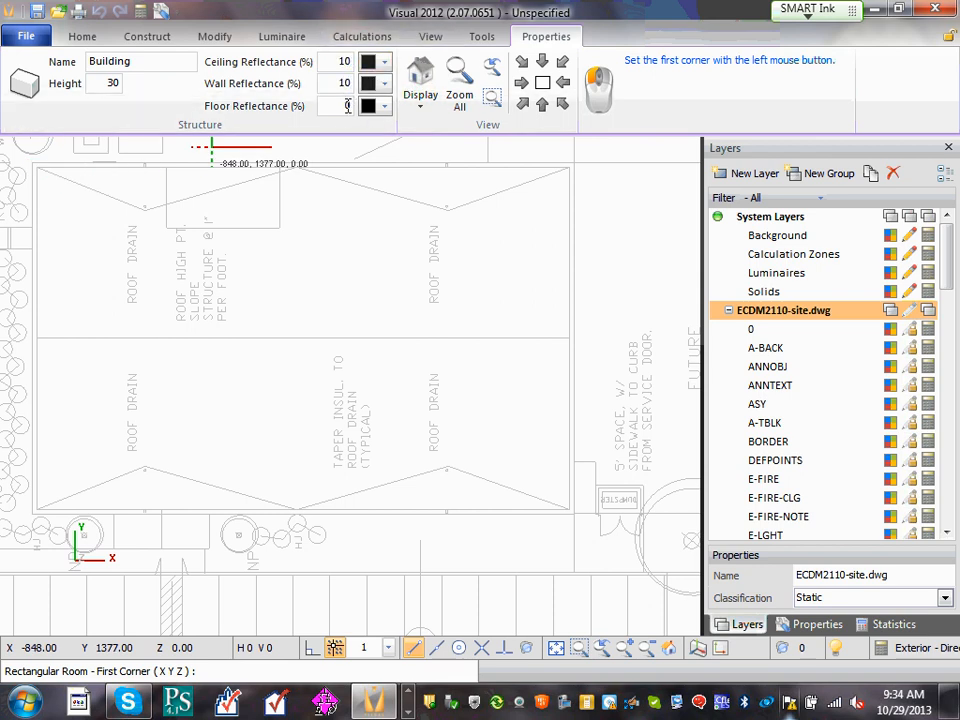
type("10")
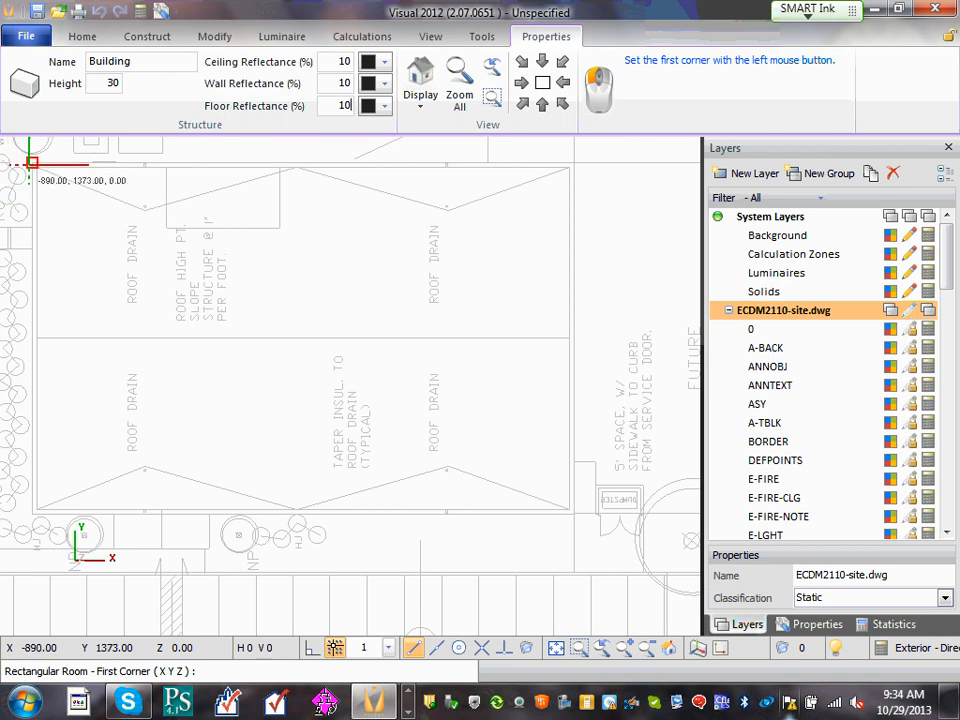
Draw the room over the building footprint between opposite outer corners and check it in an angled 3D view.
left_click(32, 162)
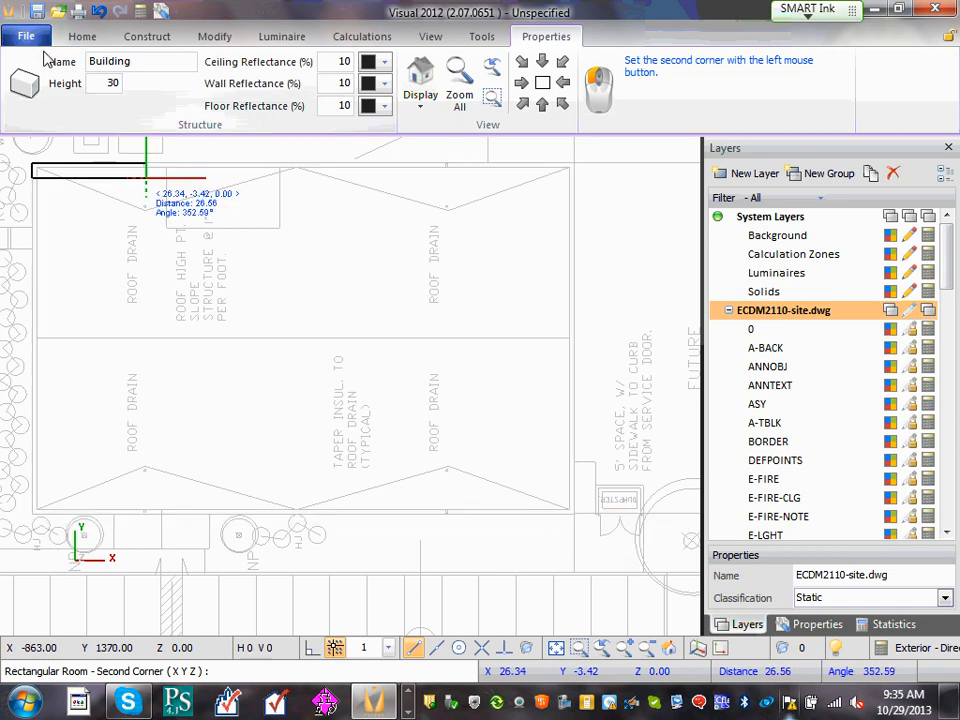
left_click(574, 514)
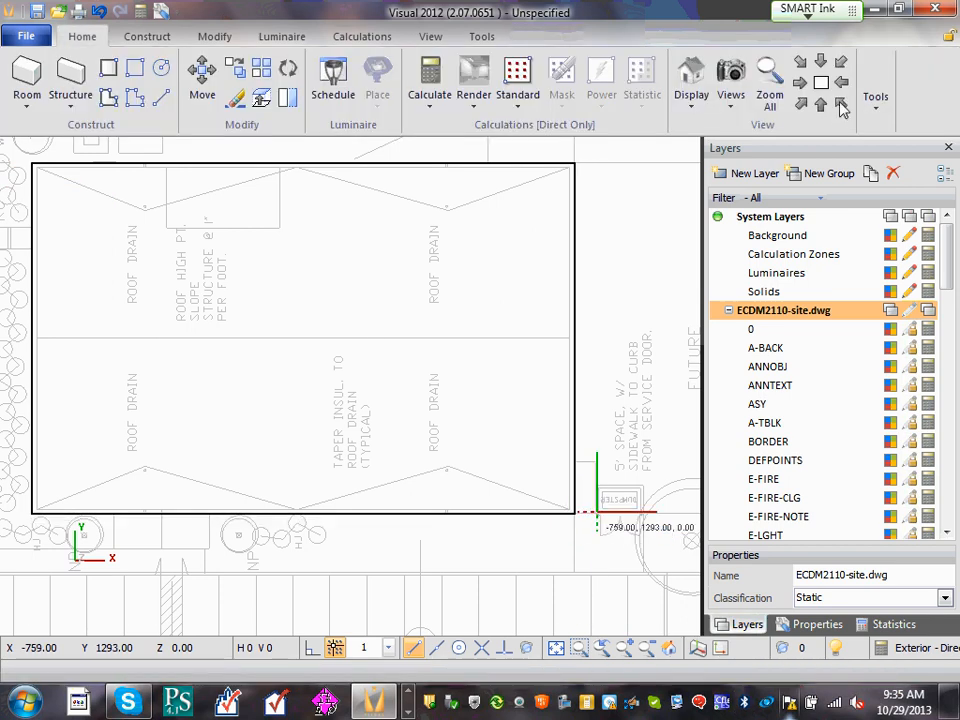
left_click(799, 106)
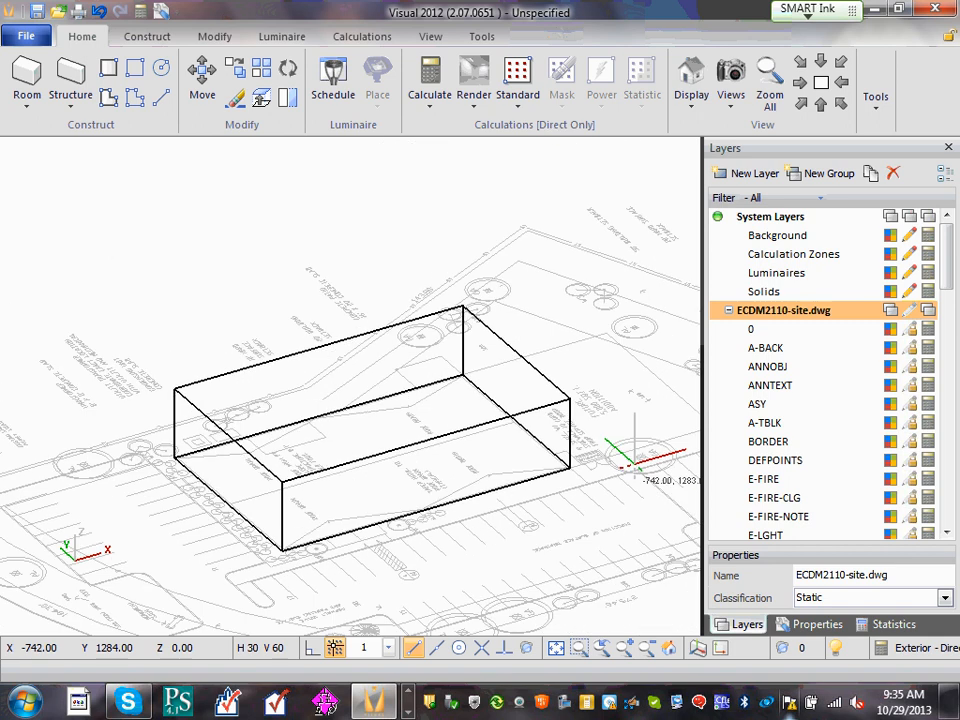
scroll(636, 438, "down", 5)
middle_click_drag(607, 443, 574, 358)
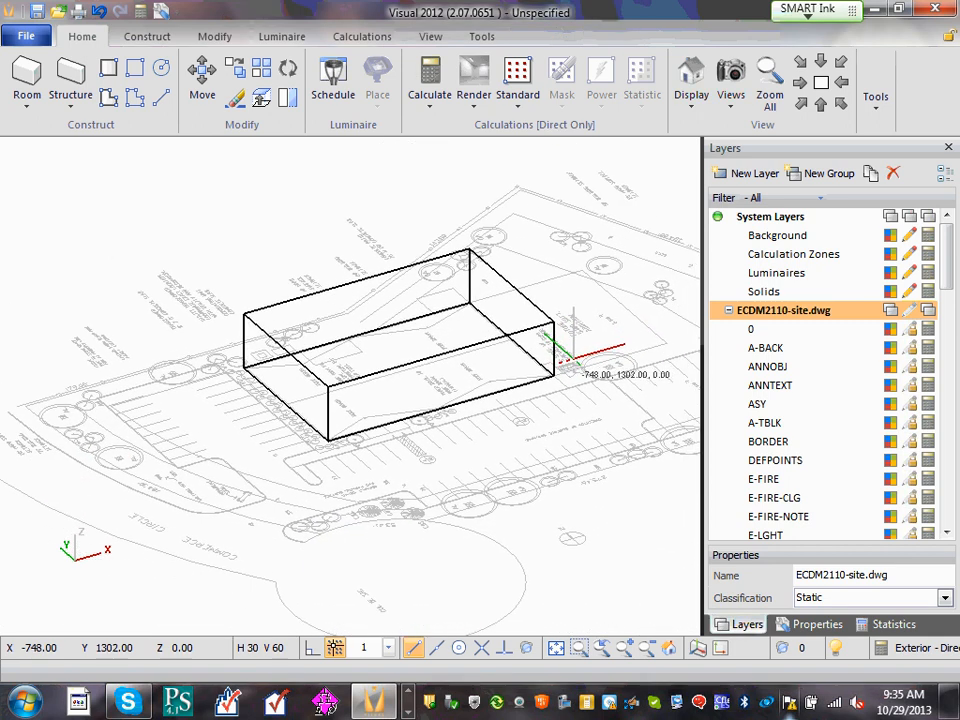
scroll(574, 358, "up", 1)
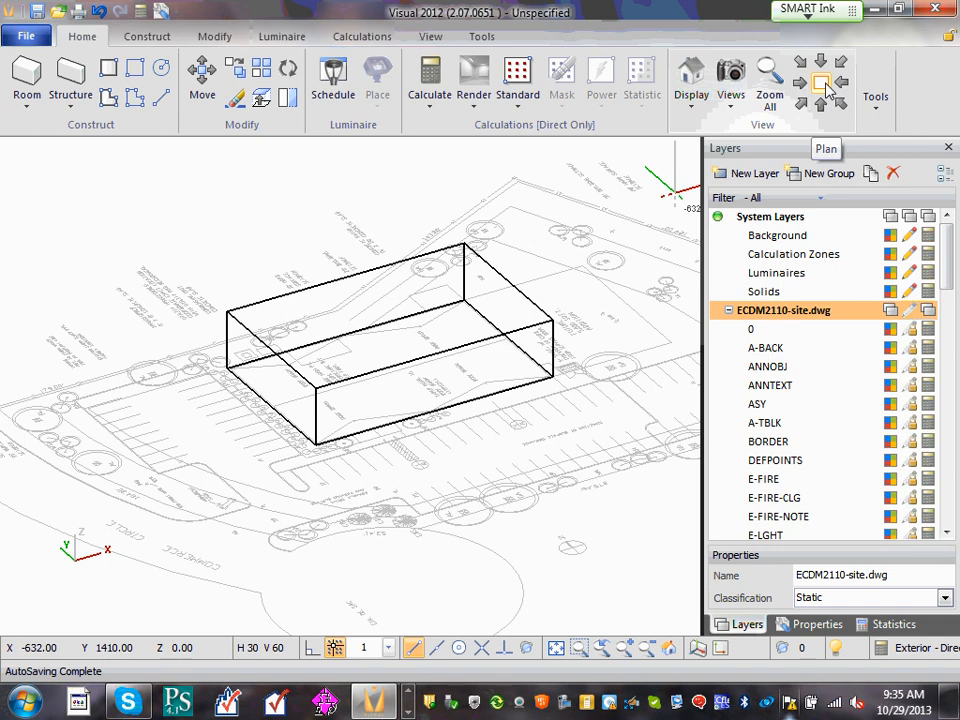
left_click(824, 86)
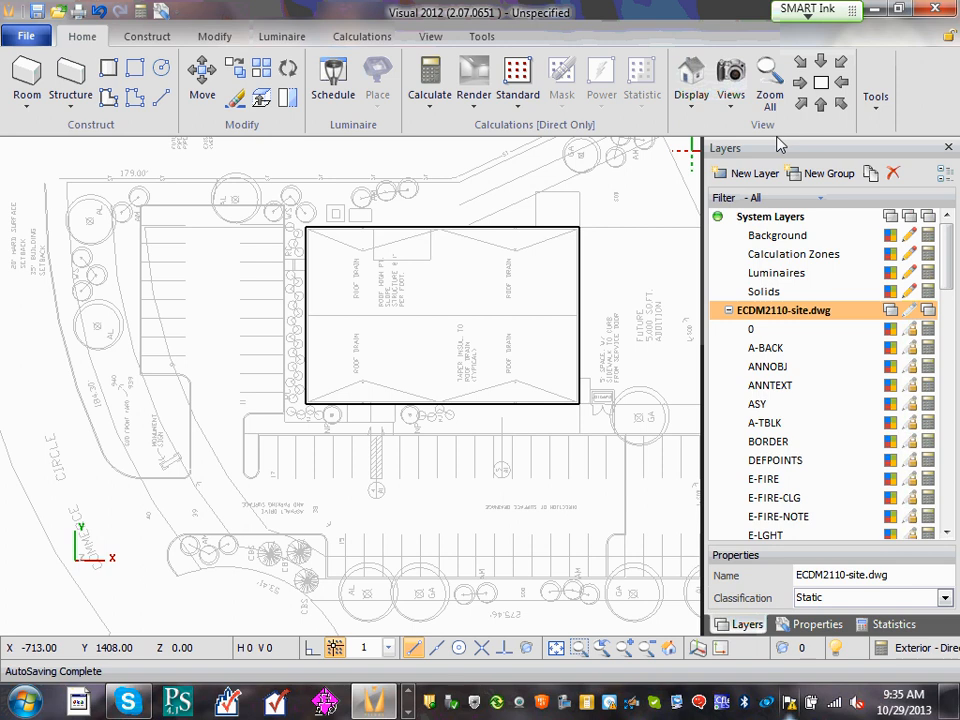
left_click(147, 36)
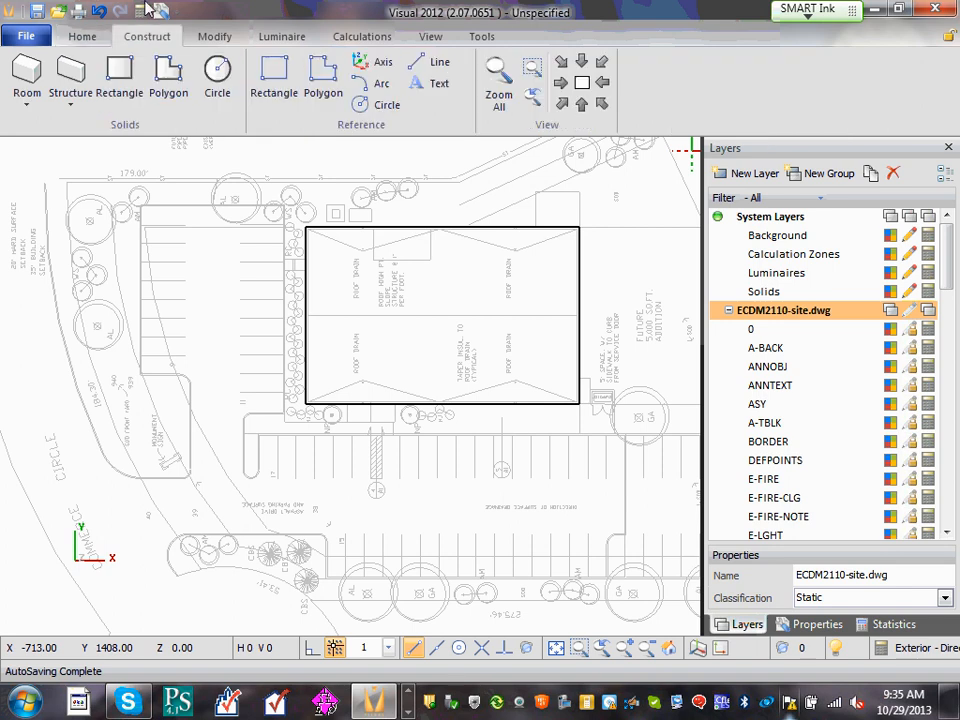
left_click(22, 38)
left_click(18, 38)
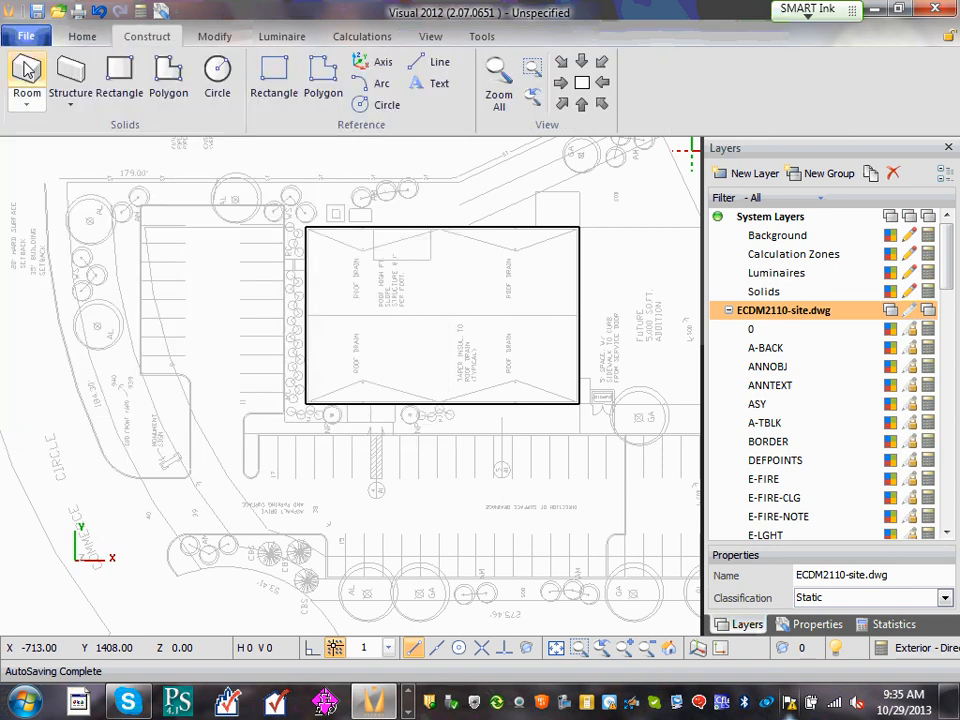
left_click(24, 100)
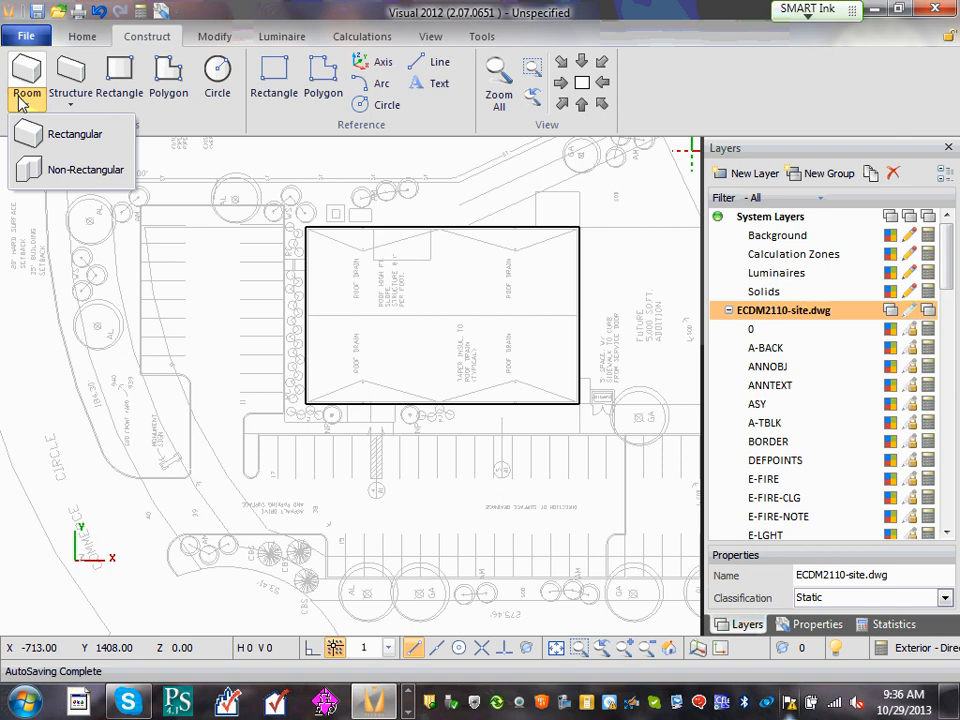
left_click(216, 12)
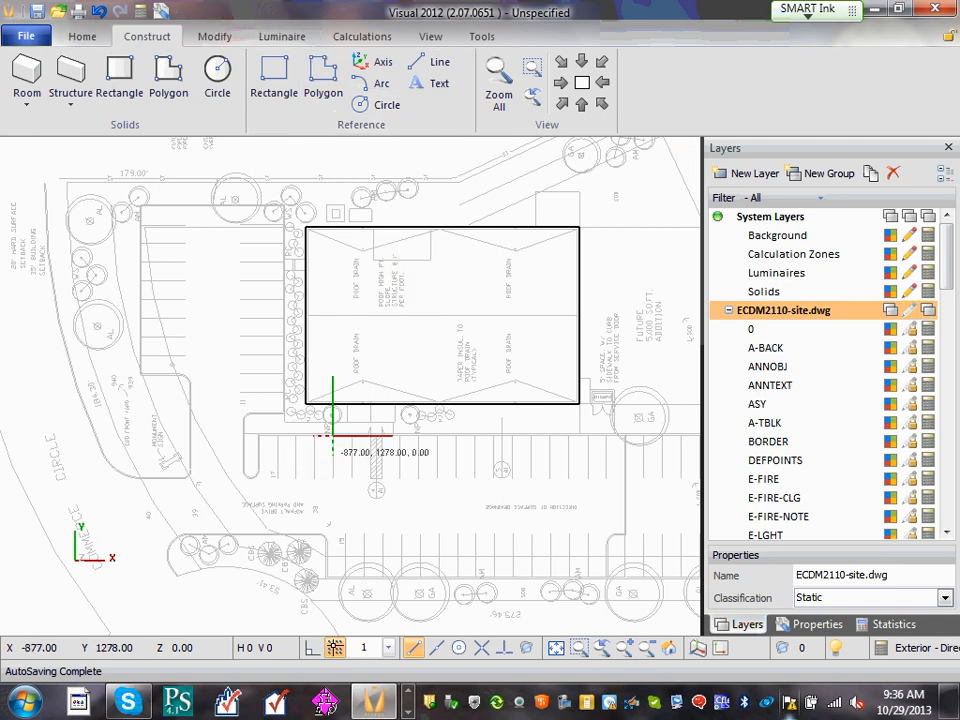
Open the luminaire schedule and start adding a new luminaire.
mouse_move(410, 382)
middle_mouse_down()
mouse_move(354, 404)
mouse_move(372, 388)
middle_mouse_up()
scroll(354, 397, "down", 1)
left_click(262, 36)
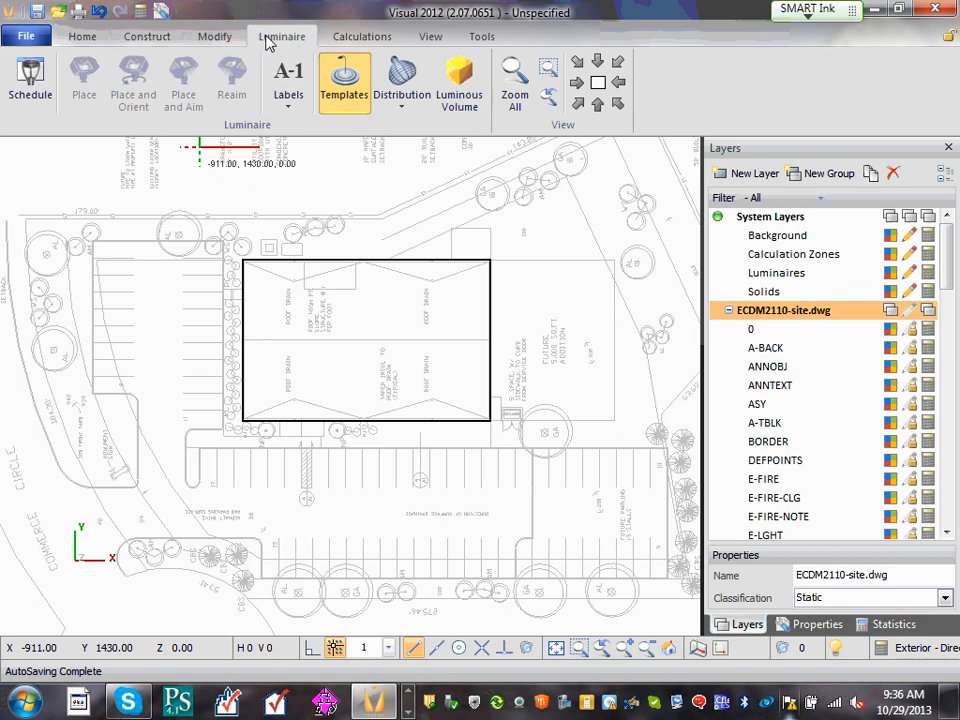
left_click(31, 92)
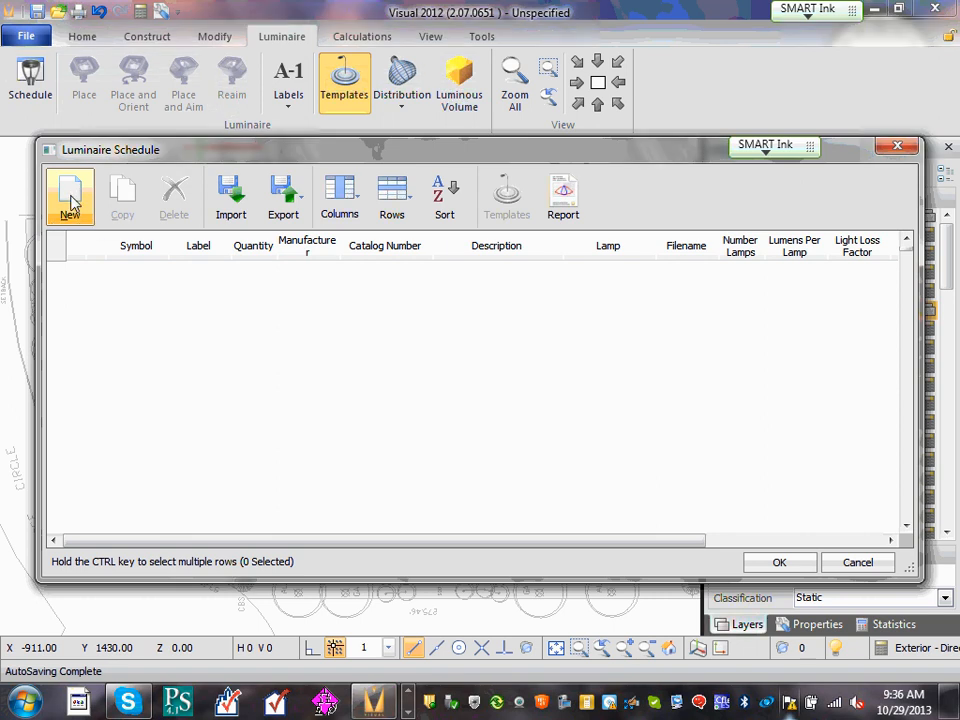
left_click(70, 200)
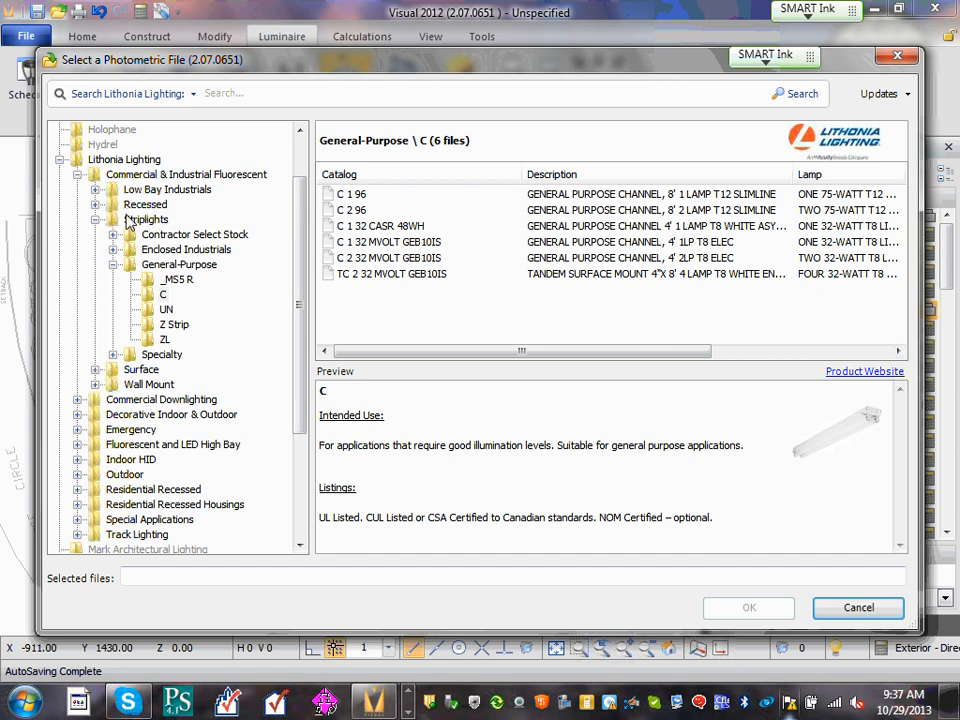
Find the KAD family under Lithonia Lighting's outdoor area lighting and select the KAD 400S R3 photometric file.
left_click(95, 220)
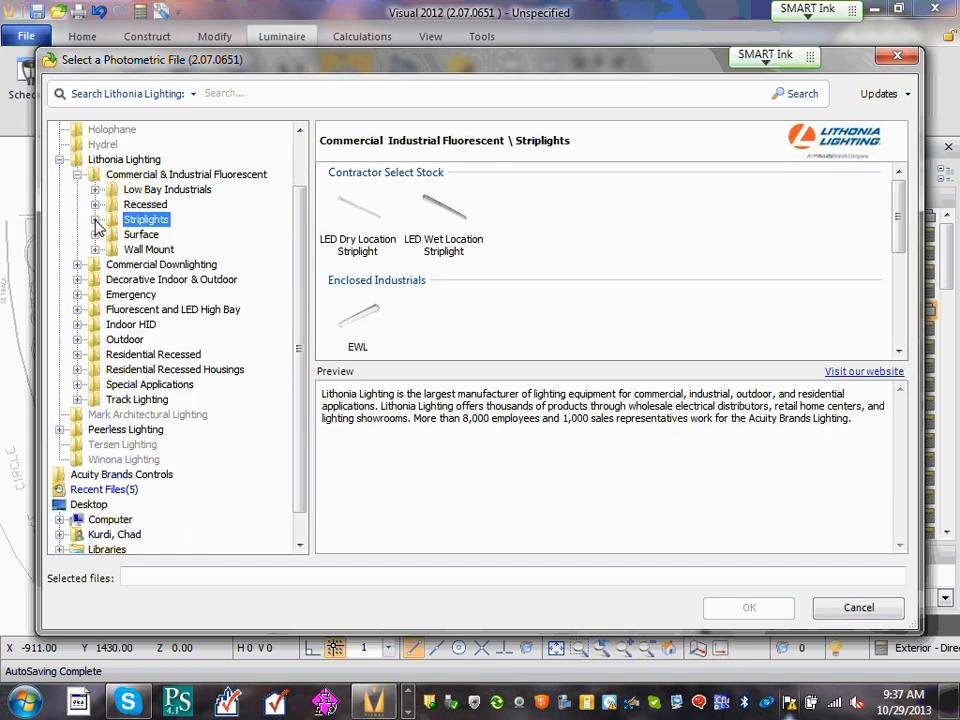
left_click(106, 163)
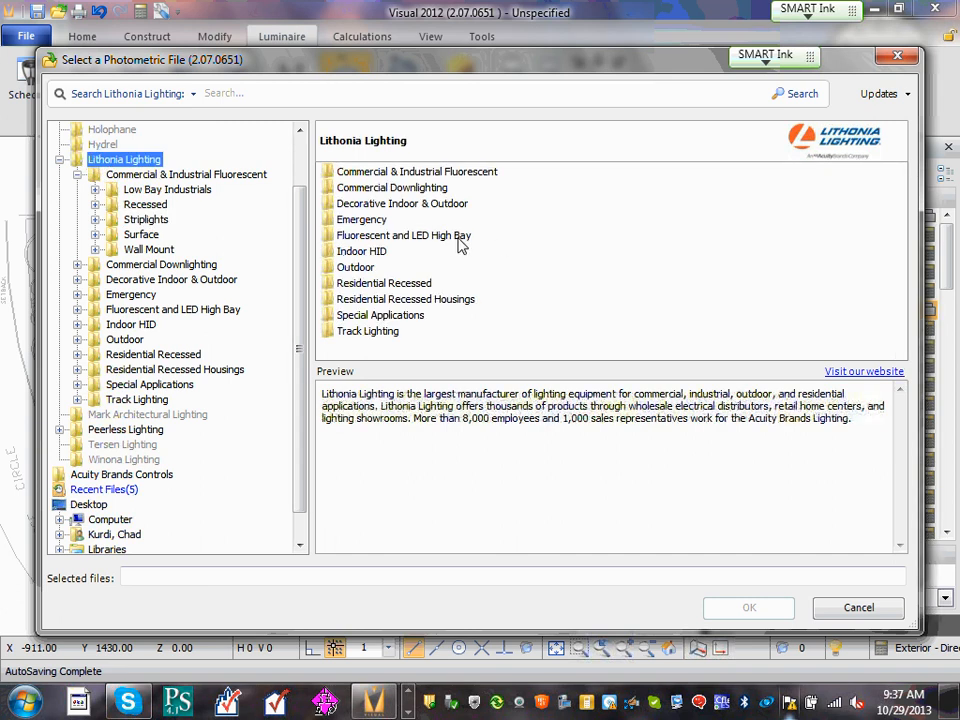
double_click(350, 270)
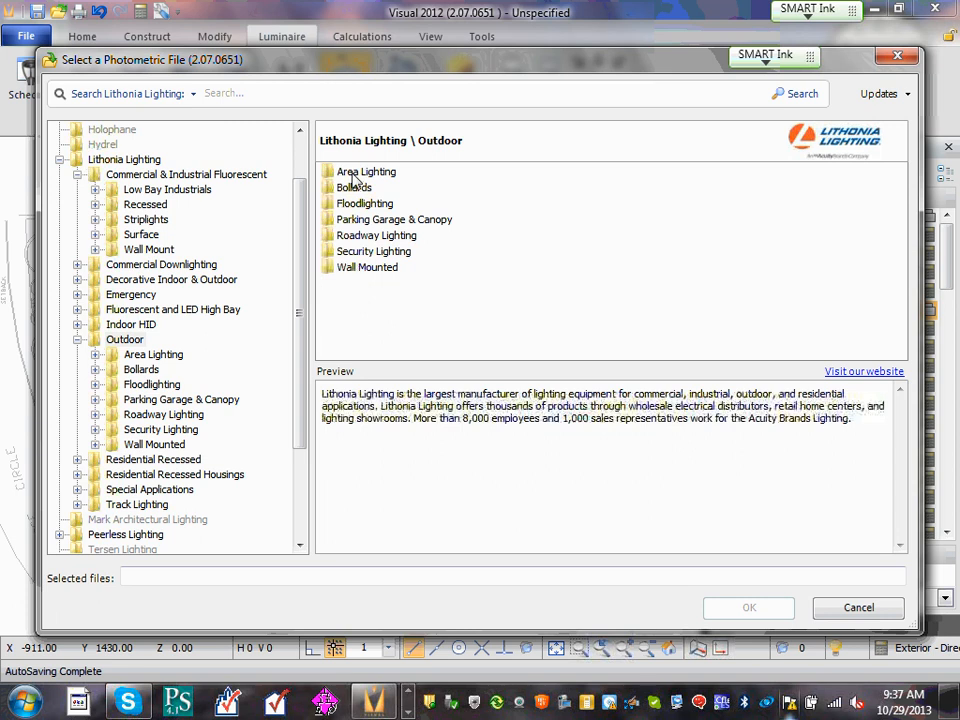
left_click(352, 178)
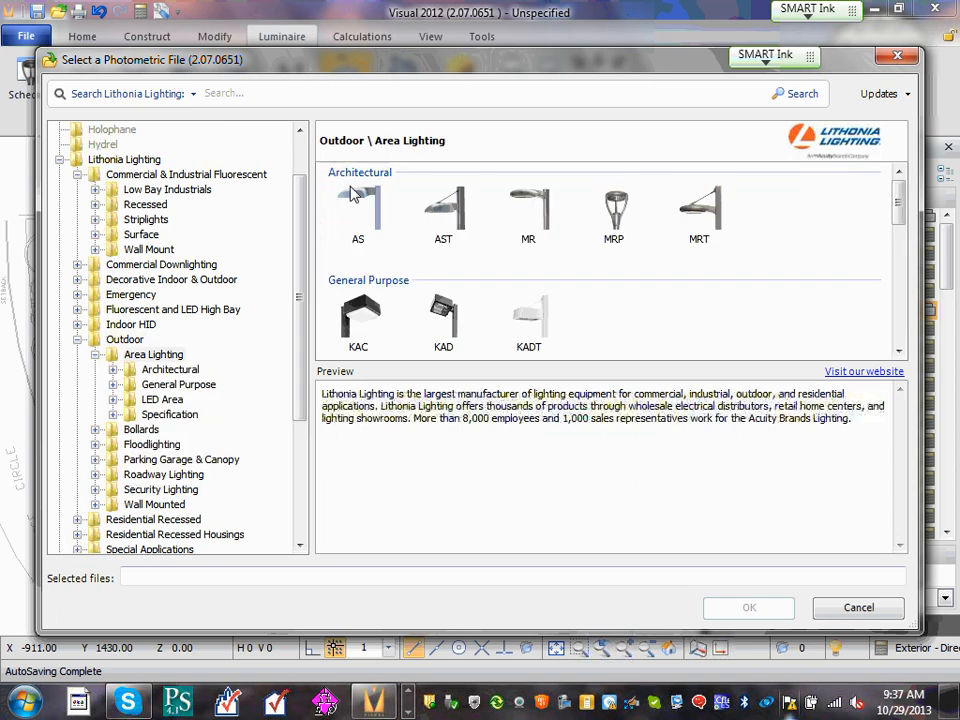
double_click(443, 318)
left_click(480, 289)
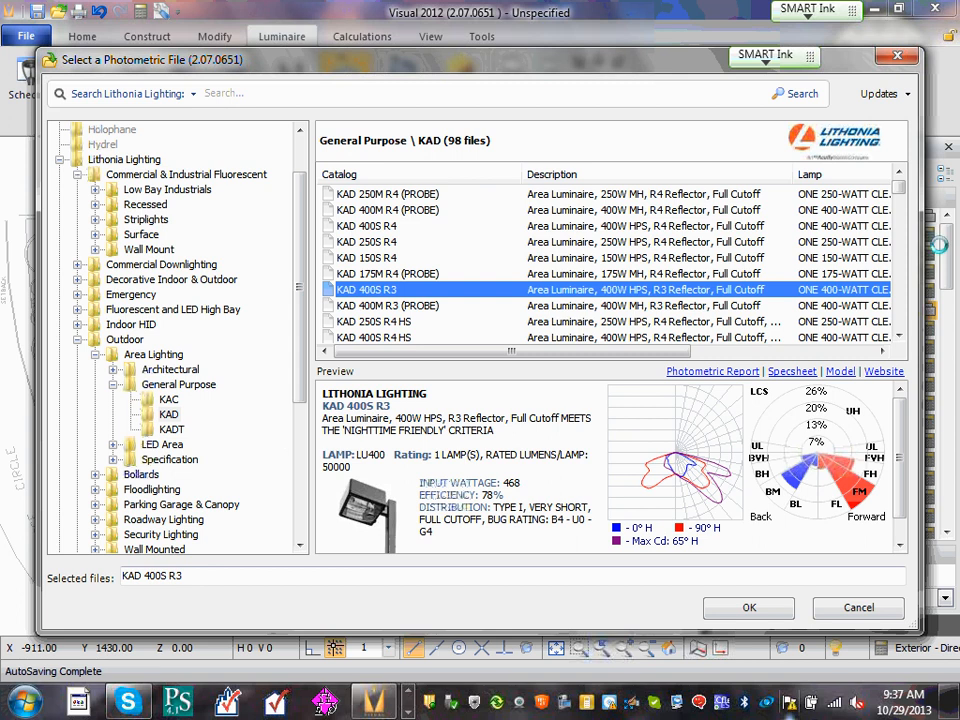
Look through the KAD photometric files for a suitable 400 W reflector option.
left_click(896, 337)
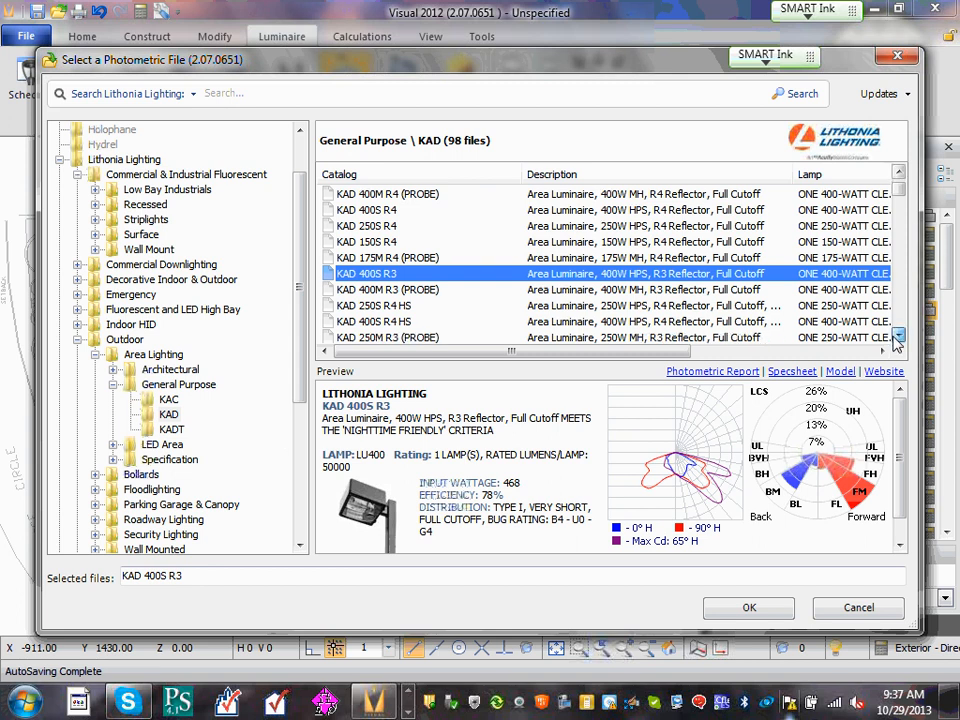
left_click(896, 337)
left_click(896, 337)
left_click(896, 337)
left_click(896, 337)
left_click(896, 337)
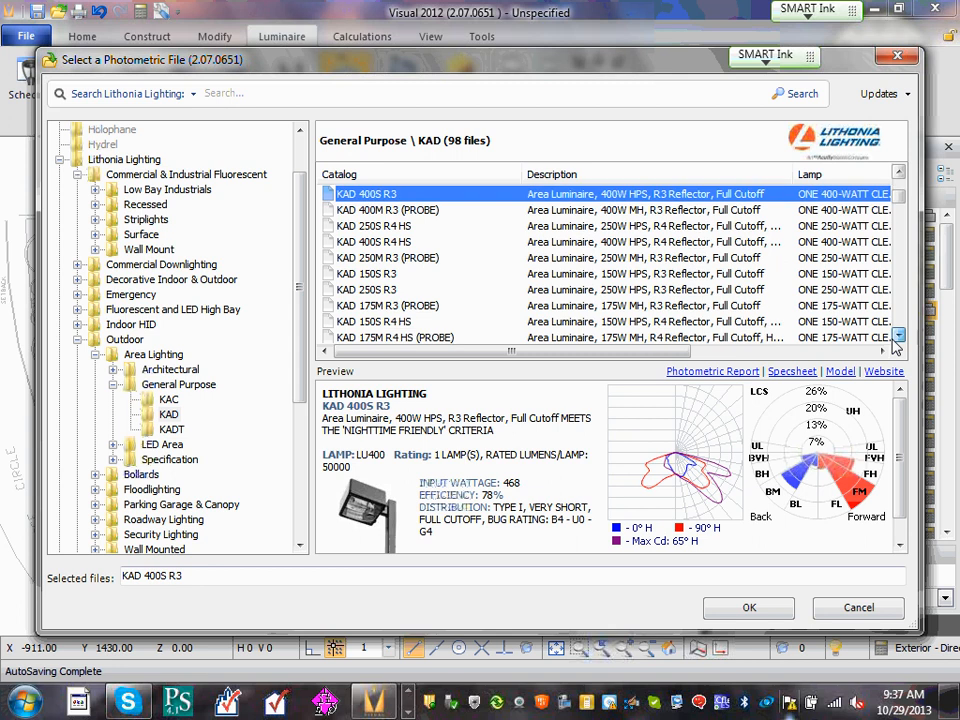
left_click(896, 337)
left_click(896, 337)
left_click(896, 337)
left_click(896, 337)
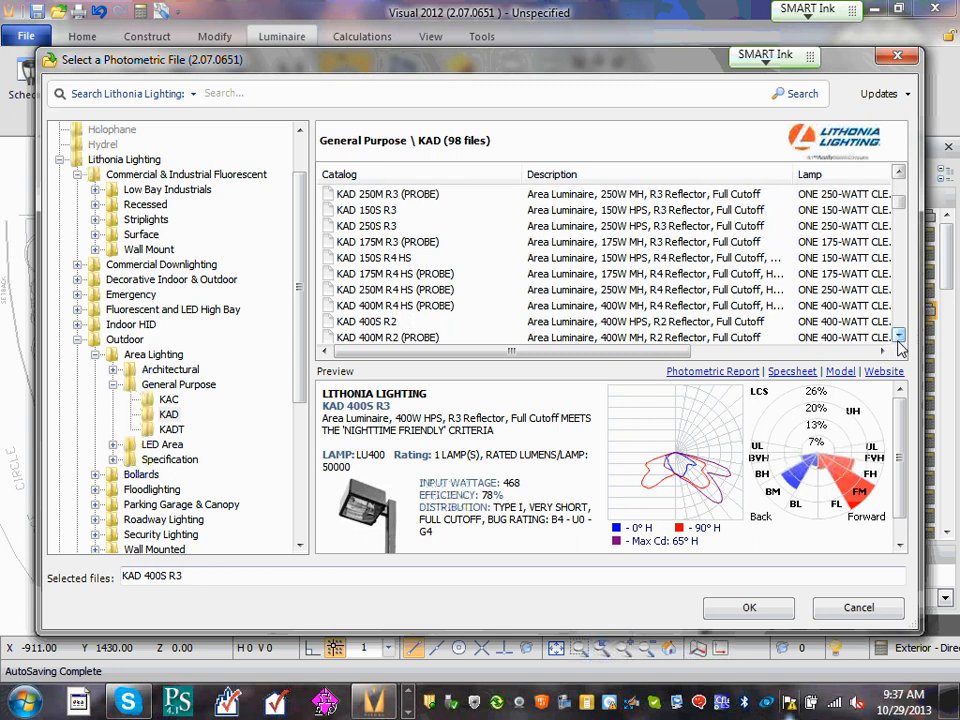
left_click(897, 337)
left_click(897, 337)
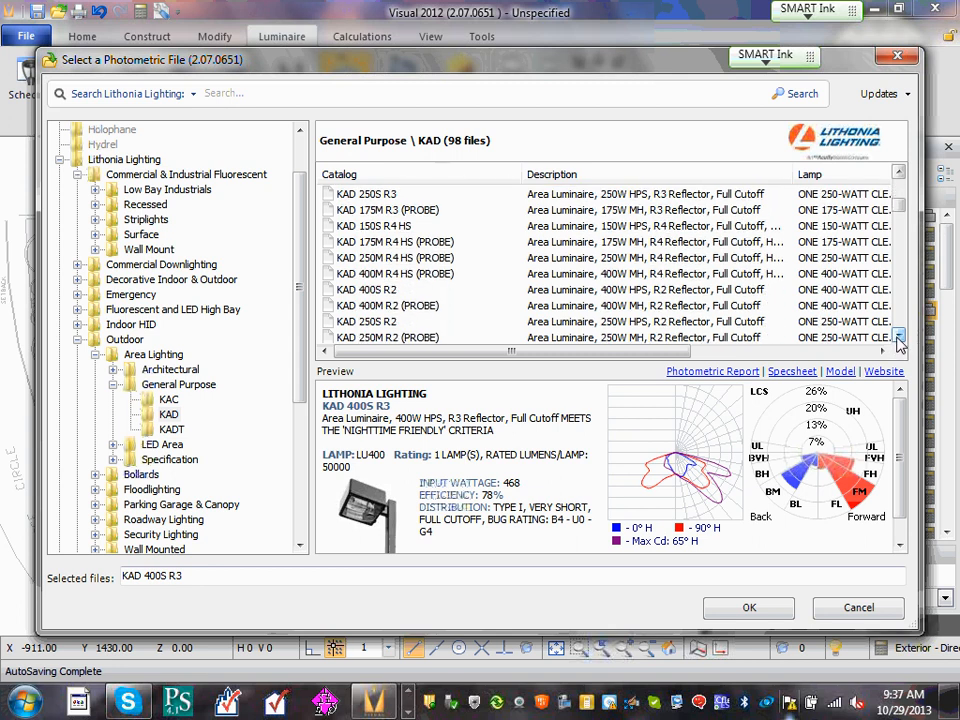
left_click(897, 337)
left_click(897, 337)
left_click(897, 337)
left_click(897, 337)
left_click(897, 337)
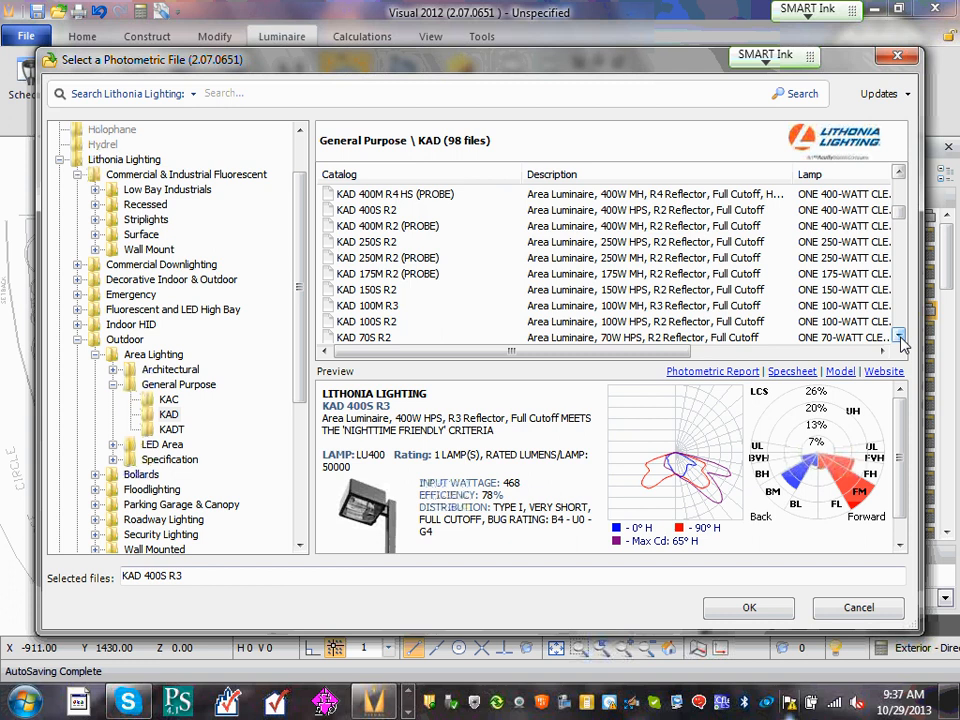
Sort the KAD files by catalog name and add KAD 400M R4 (PULSE START) to the luminaire schedule.
left_click(376, 178)
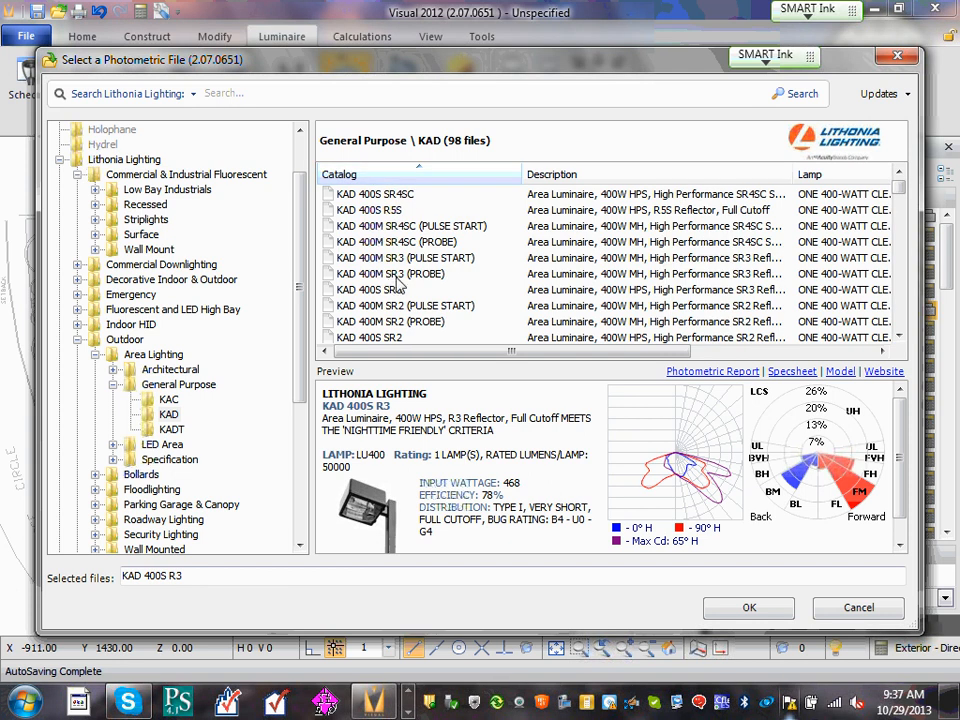
left_click(370, 226)
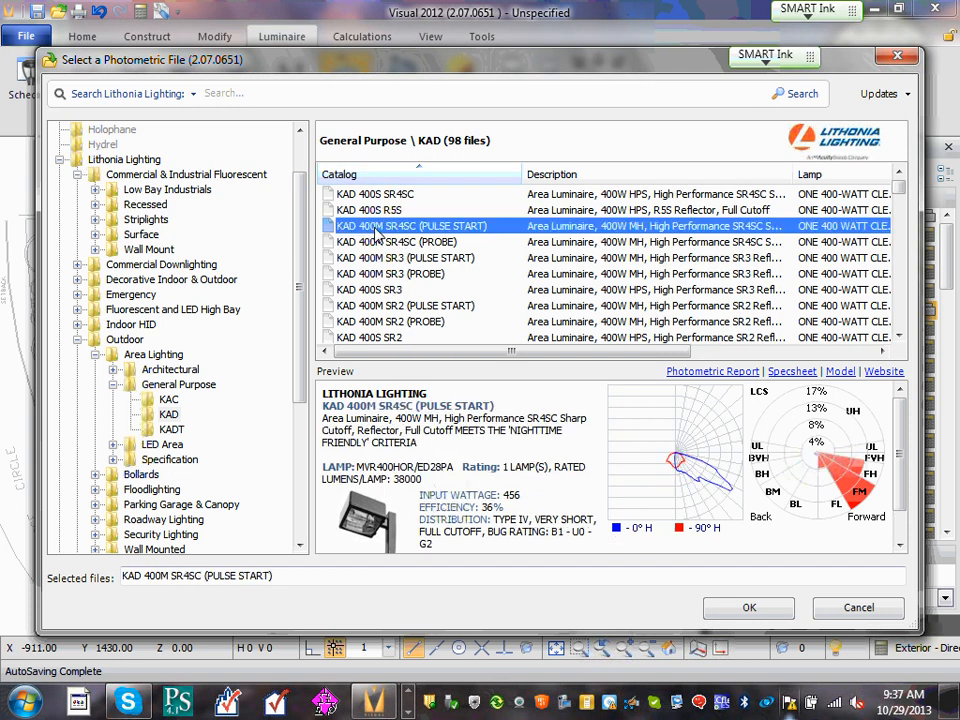
left_click(897, 337)
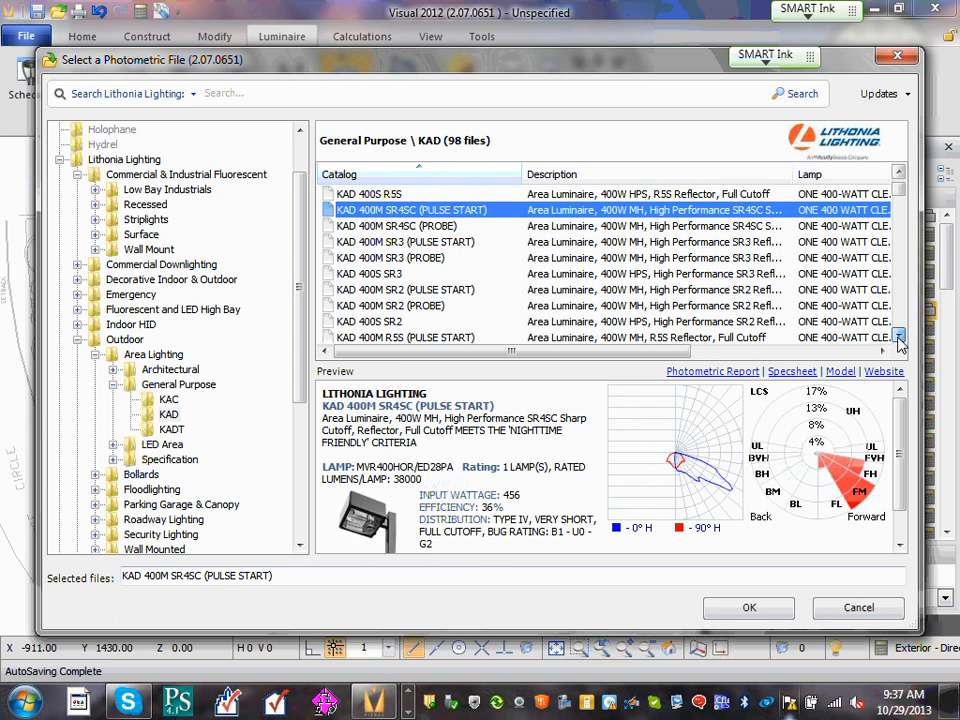
left_click(897, 337)
double_click(898, 337)
double_click(898, 337)
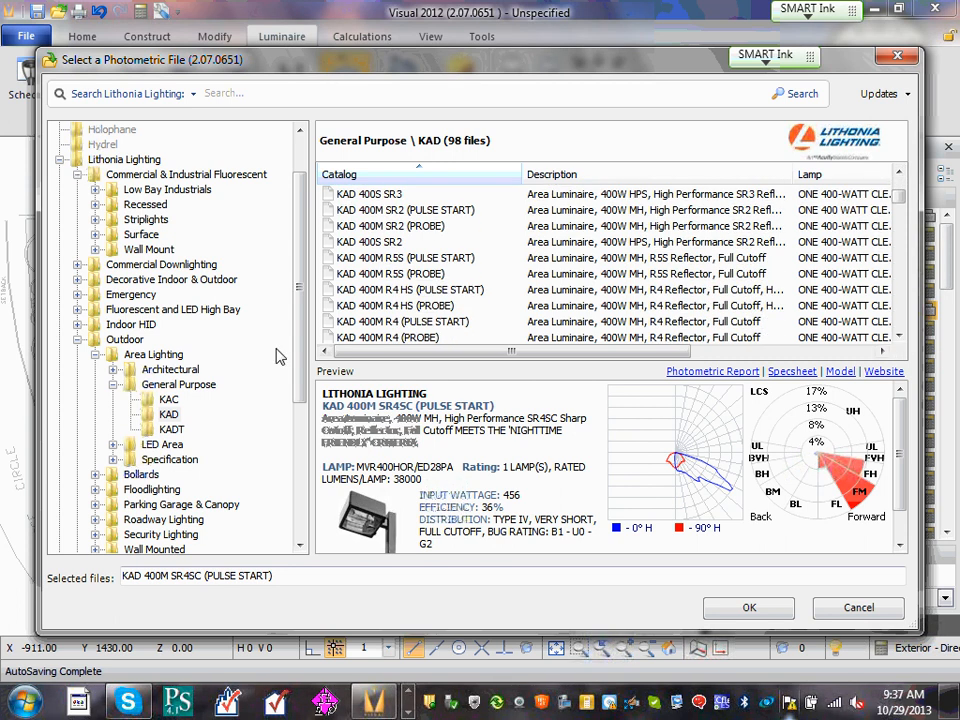
left_click(356, 322)
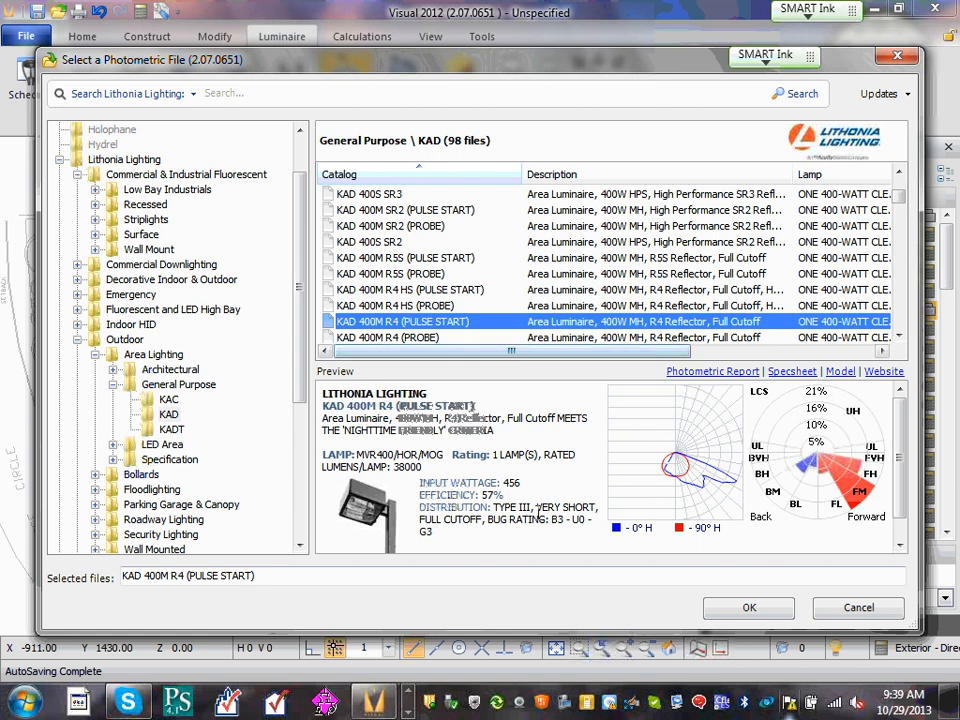
left_click(752, 605)
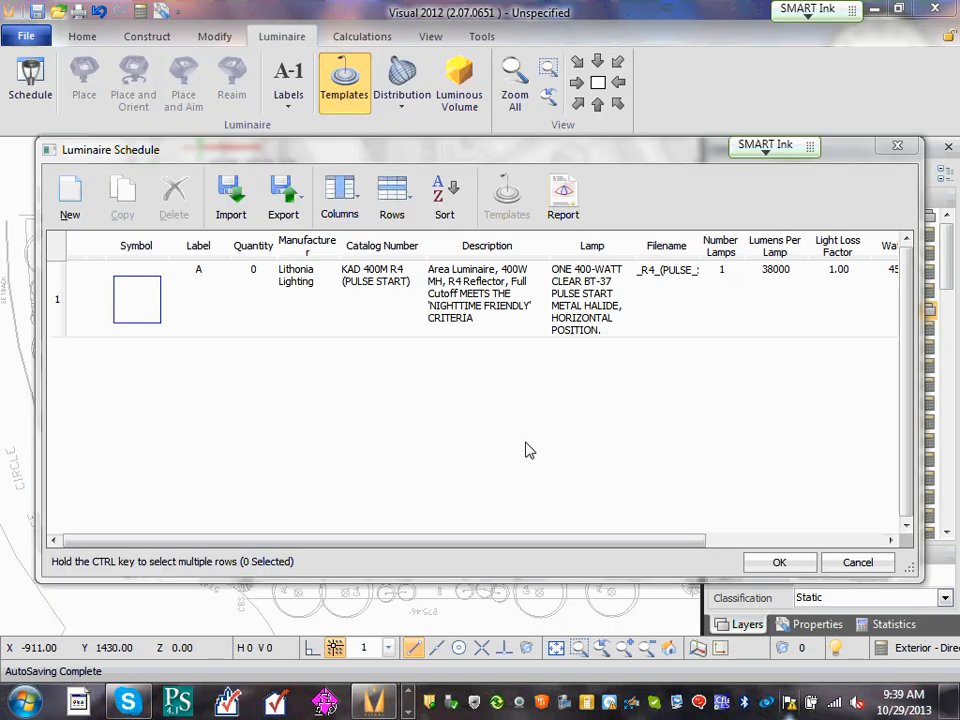
Set the light loss factor of luminaire A to .72.
left_click(840, 274)
left_click(848, 272)
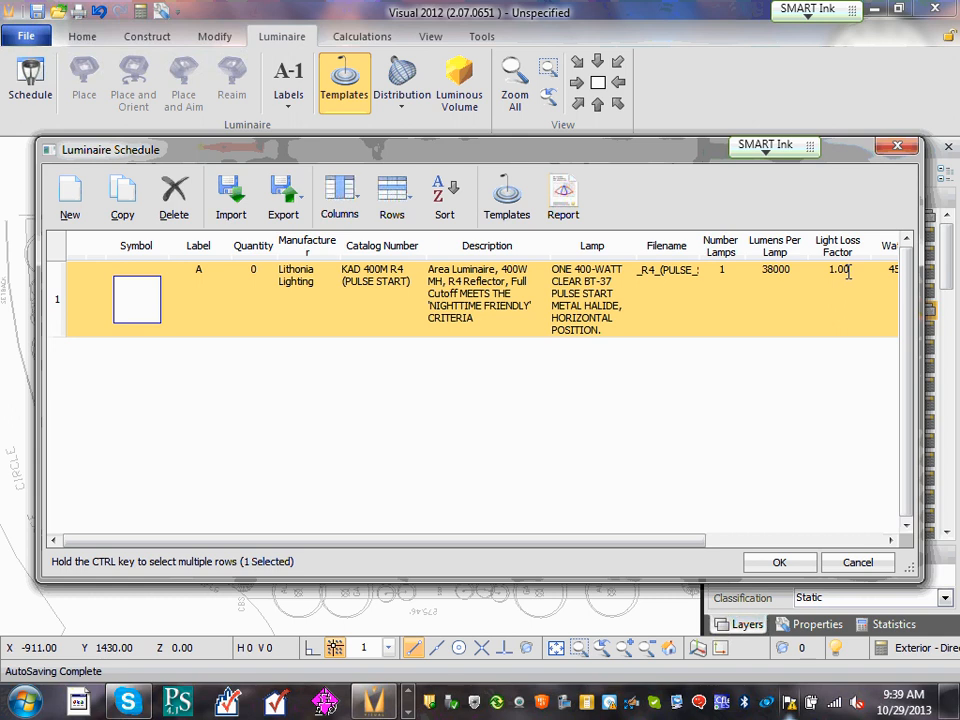
double_click(848, 272)
type(".72")
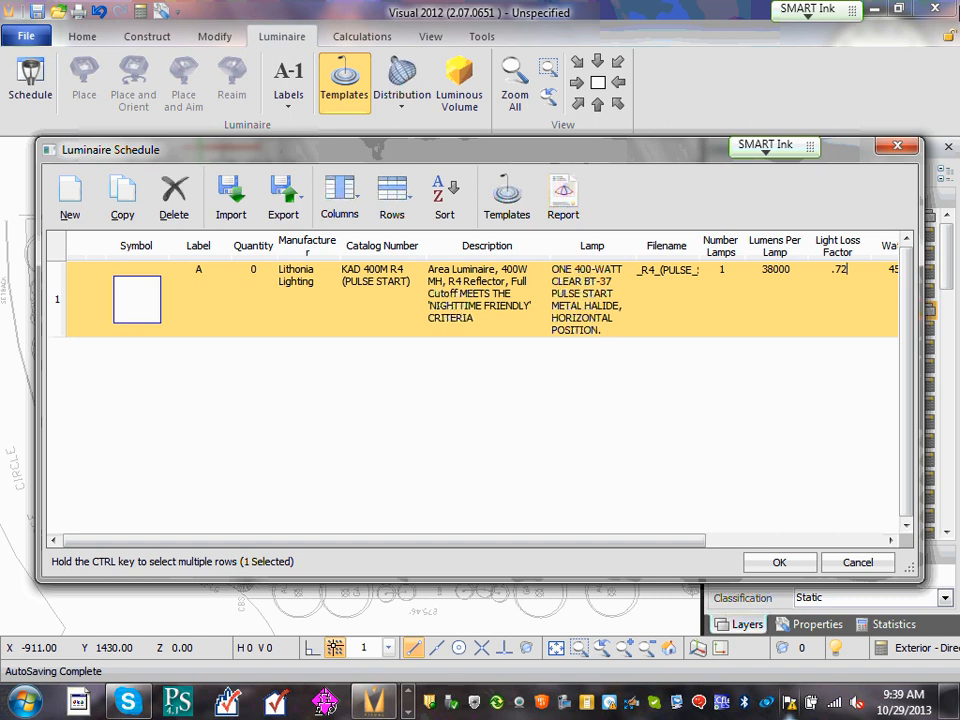
Edit luminaire A's symbol and give it the exterior Single configuration.
left_click(152, 310)
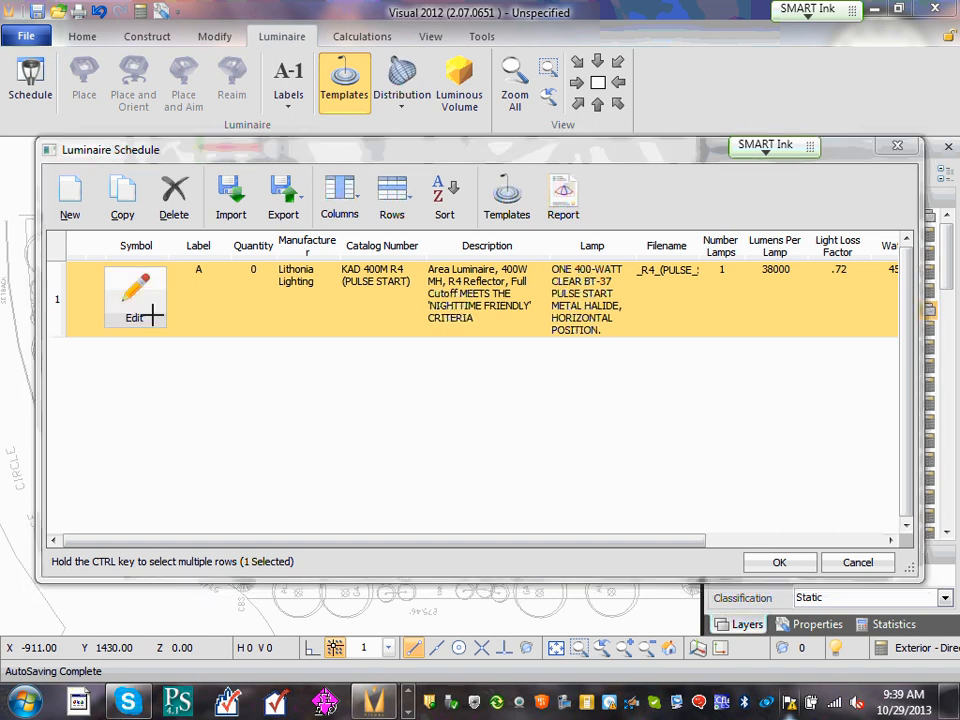
left_click(152, 316)
left_click(806, 43)
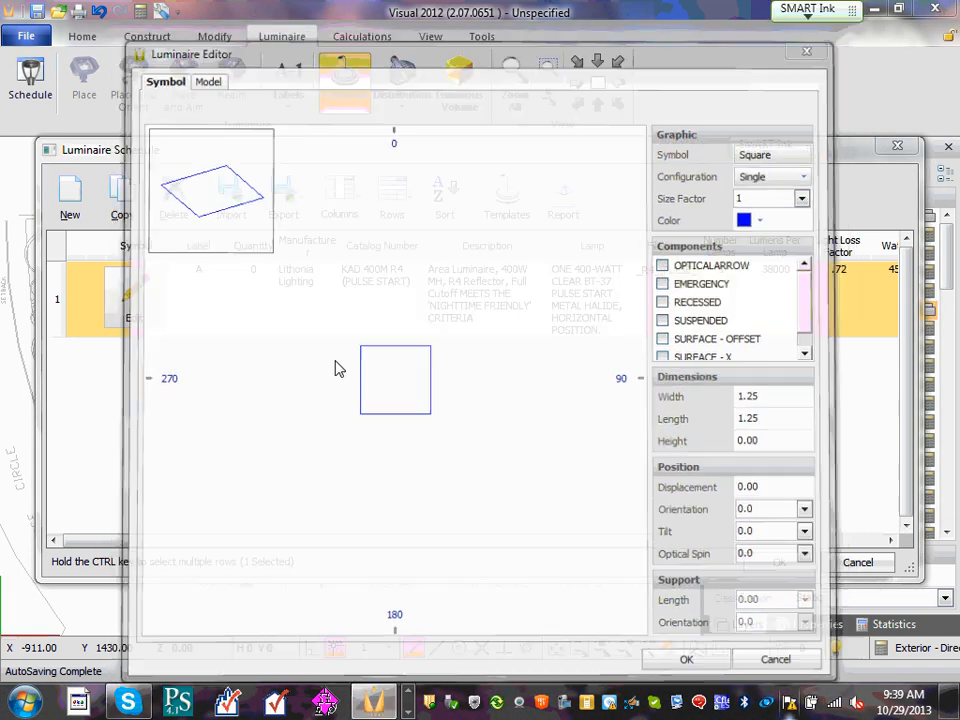
mouse_move(161, 330)
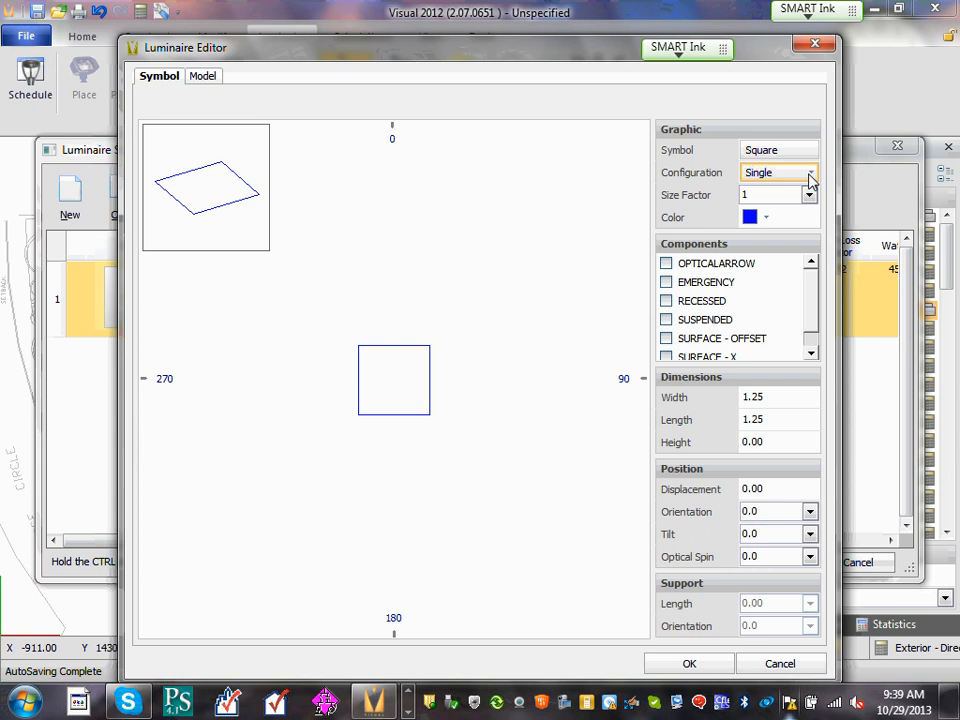
left_click(810, 175)
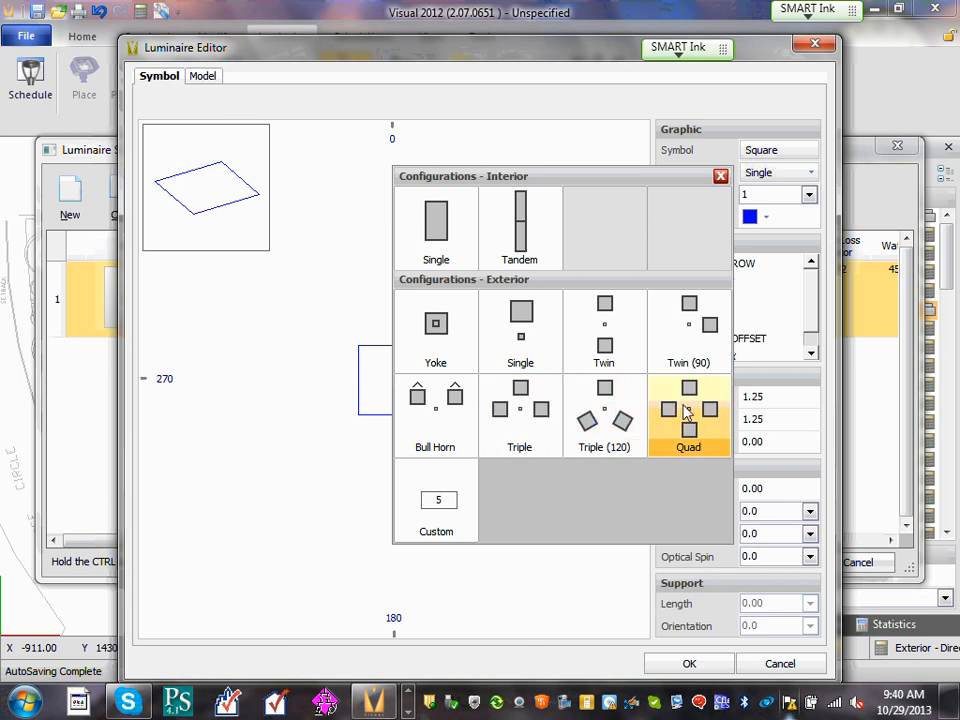
left_click(521, 337)
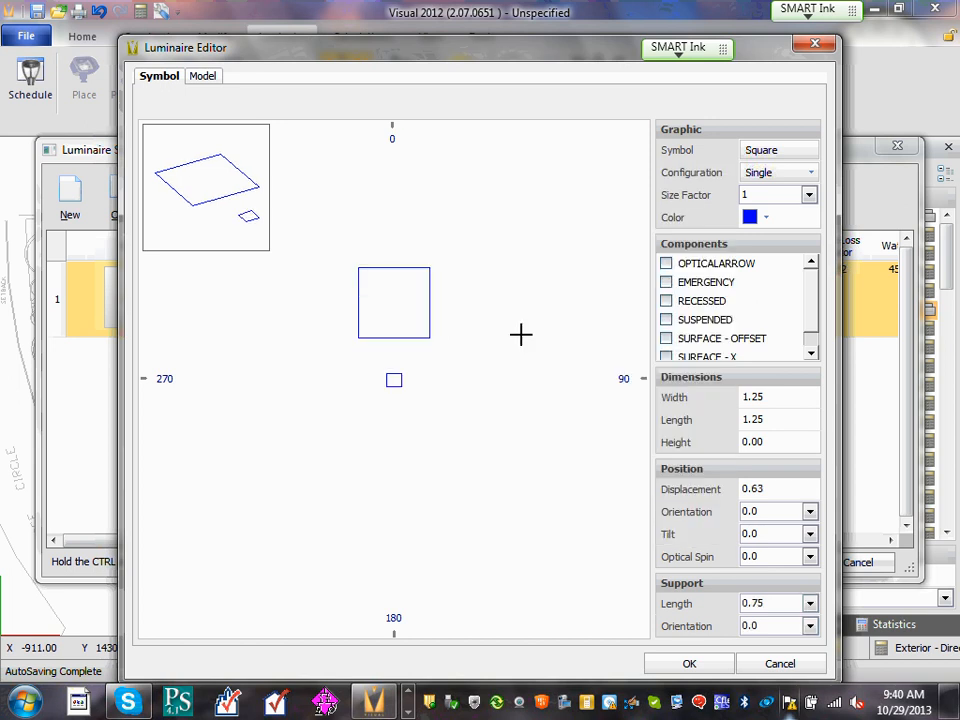
Assign the Square symbol to the luminaire and include the OPTICALARROW component.
left_click(788, 151)
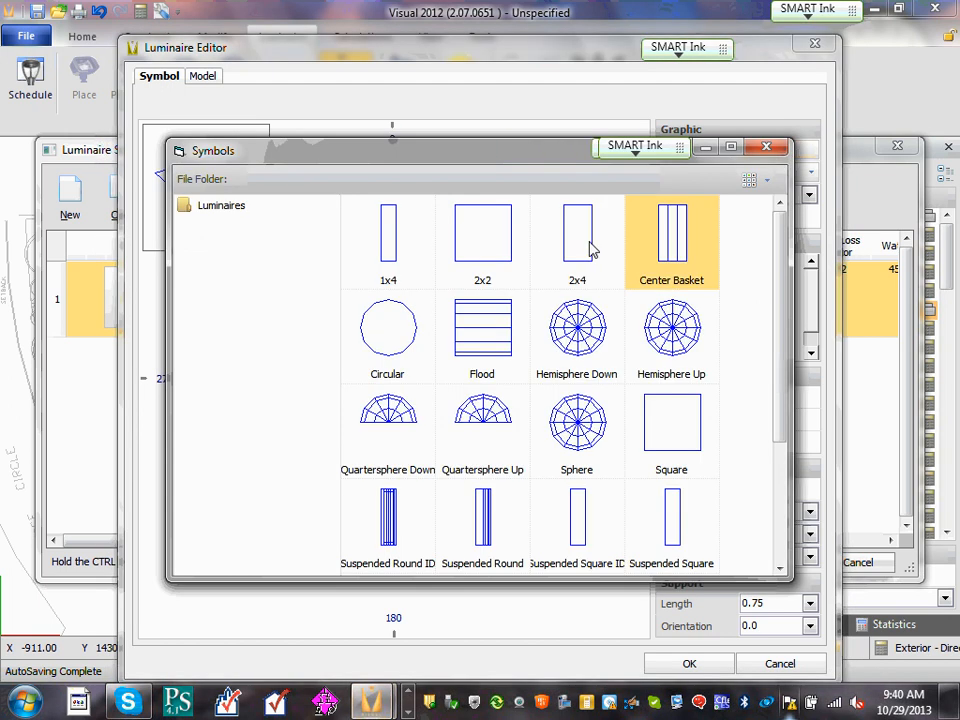
double_click(684, 437)
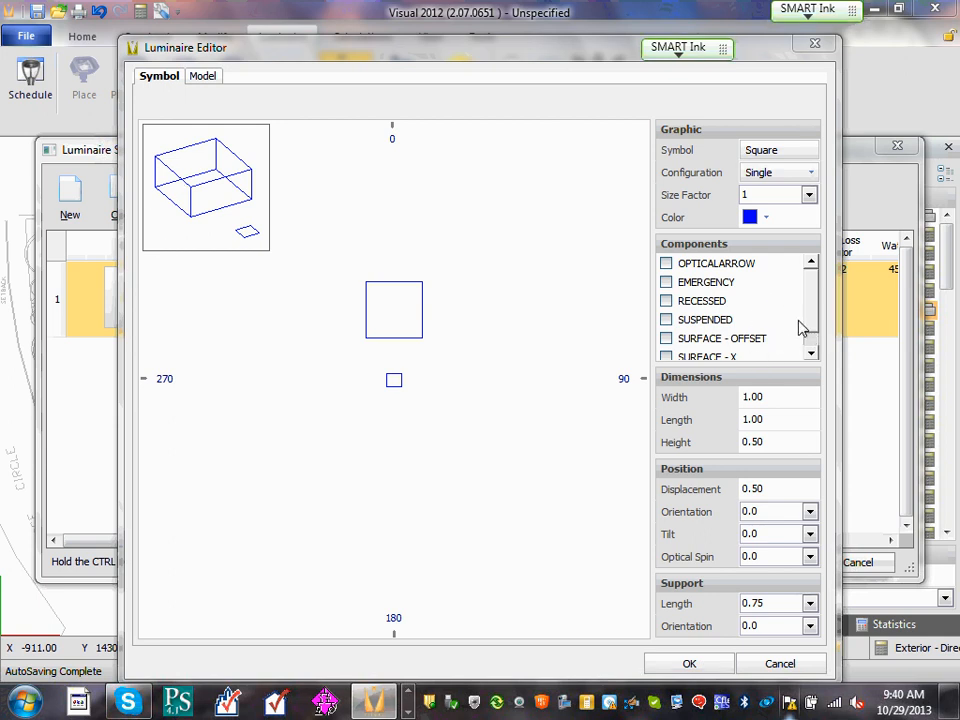
left_click(745, 266)
left_click(667, 264)
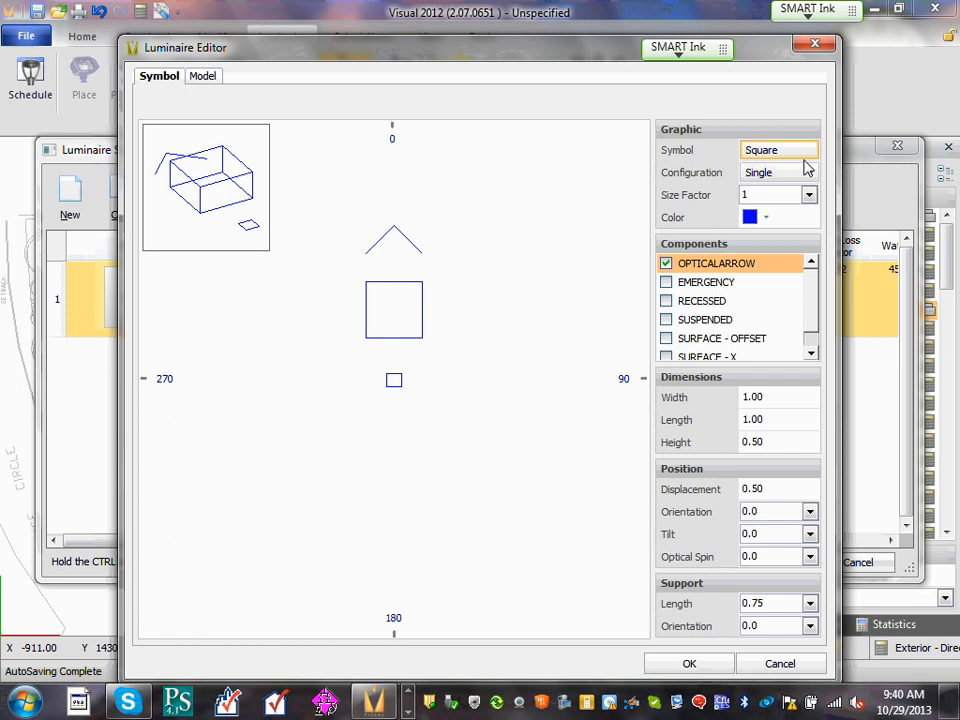
Set the symbol's size factor to 3 and apply the luminaire edits.
left_click(810, 196)
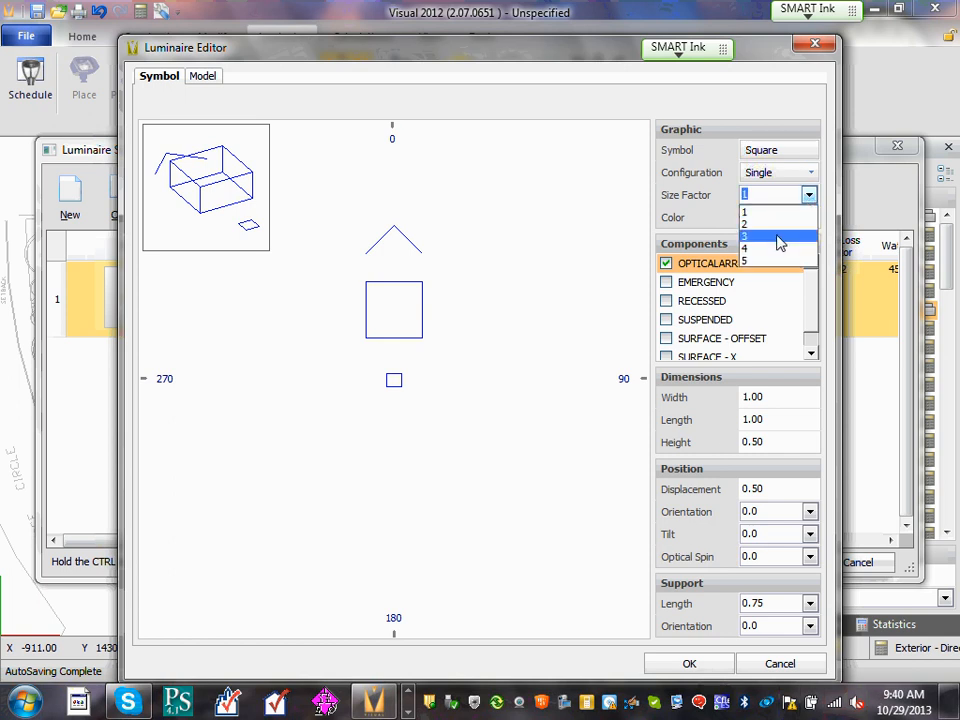
left_click(778, 237)
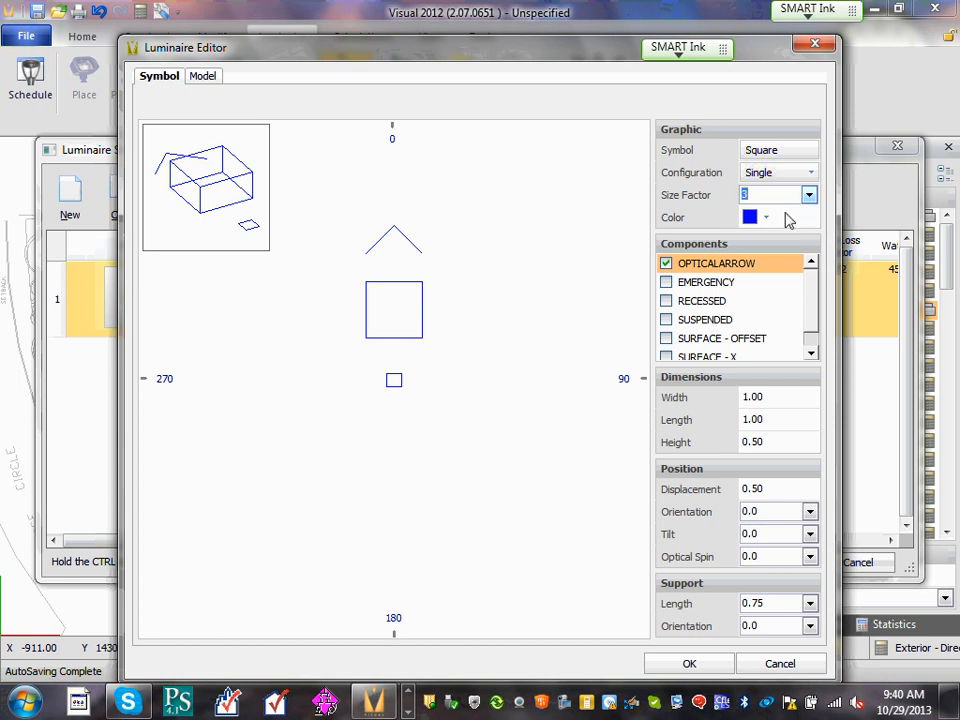
left_click(689, 664)
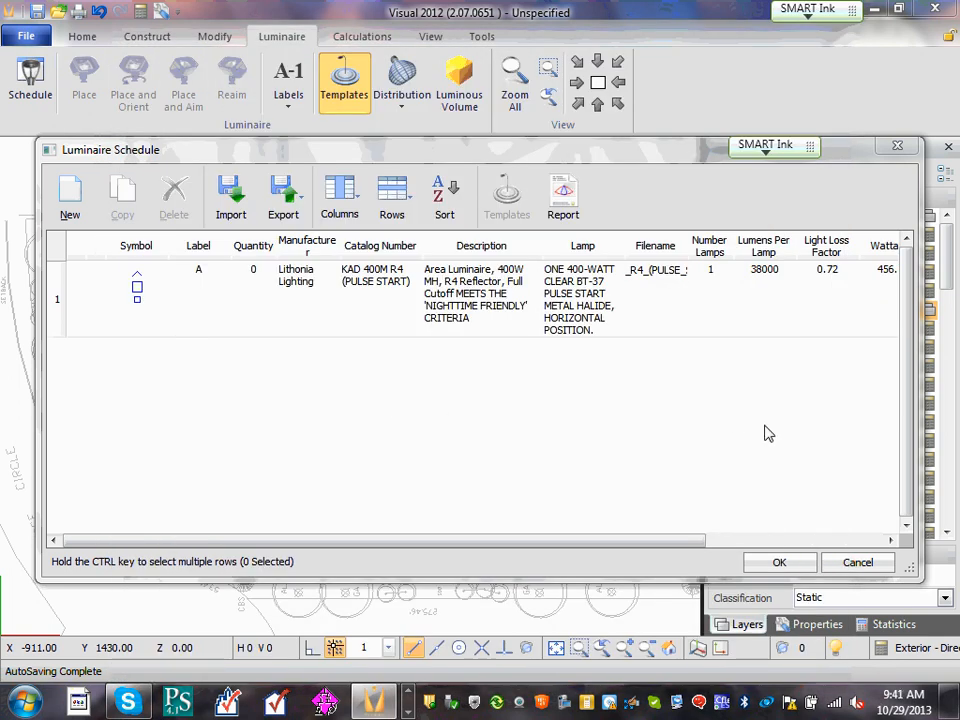
Review luminaire A's symbol settings and the available mounting configurations, keep them as they are, and accept the luminaire schedule.
left_click(140, 318)
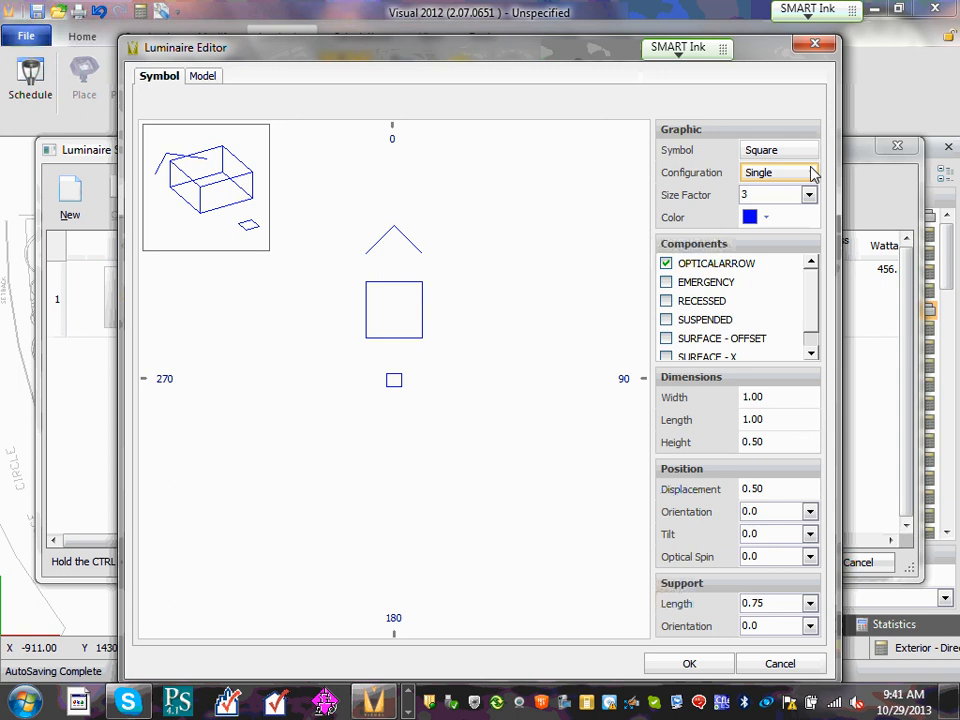
left_click(812, 175)
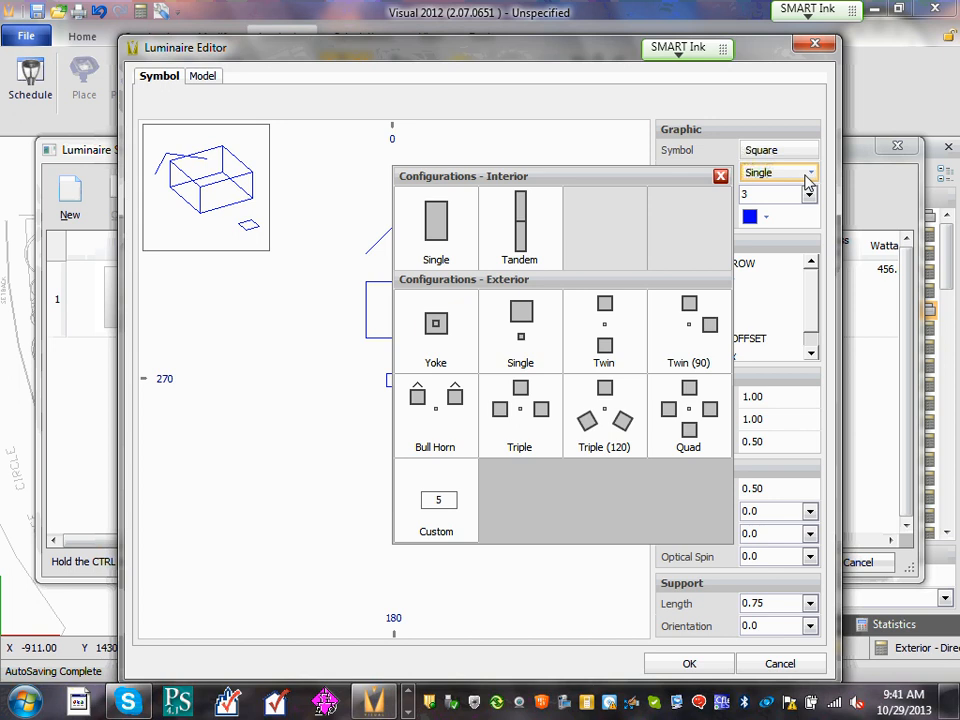
left_click(721, 177)
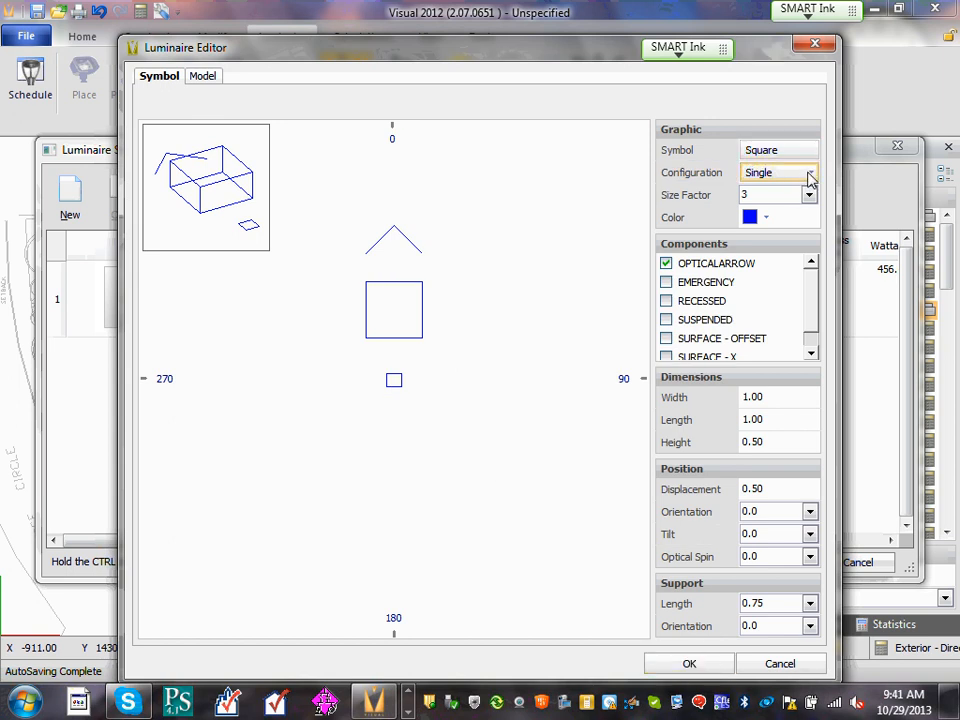
left_click(705, 667)
mouse_move(129, 315)
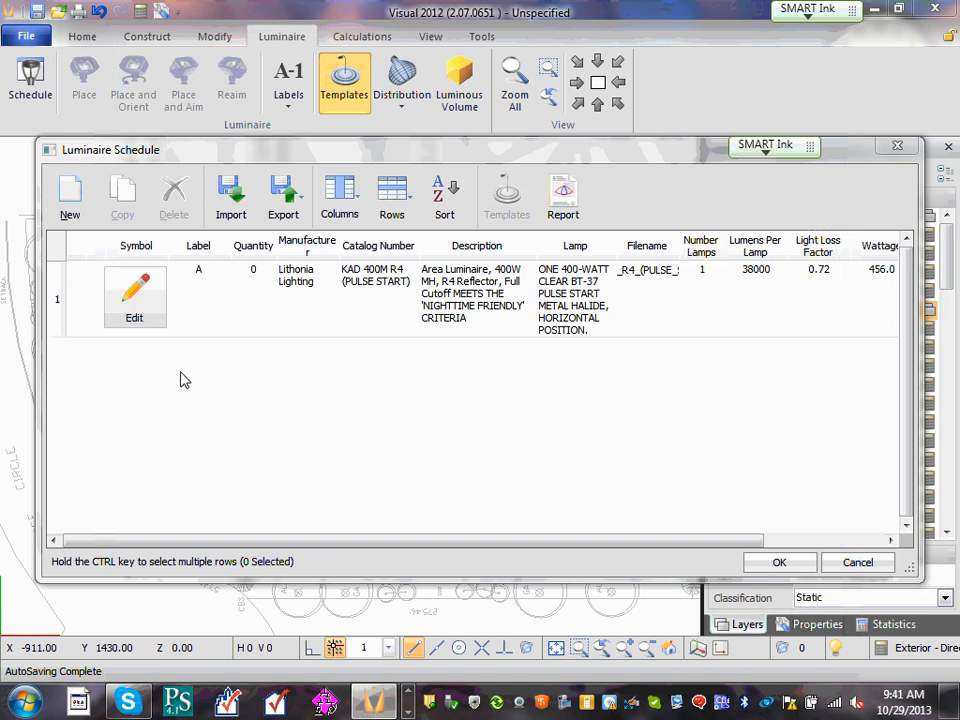
left_click(136, 310)
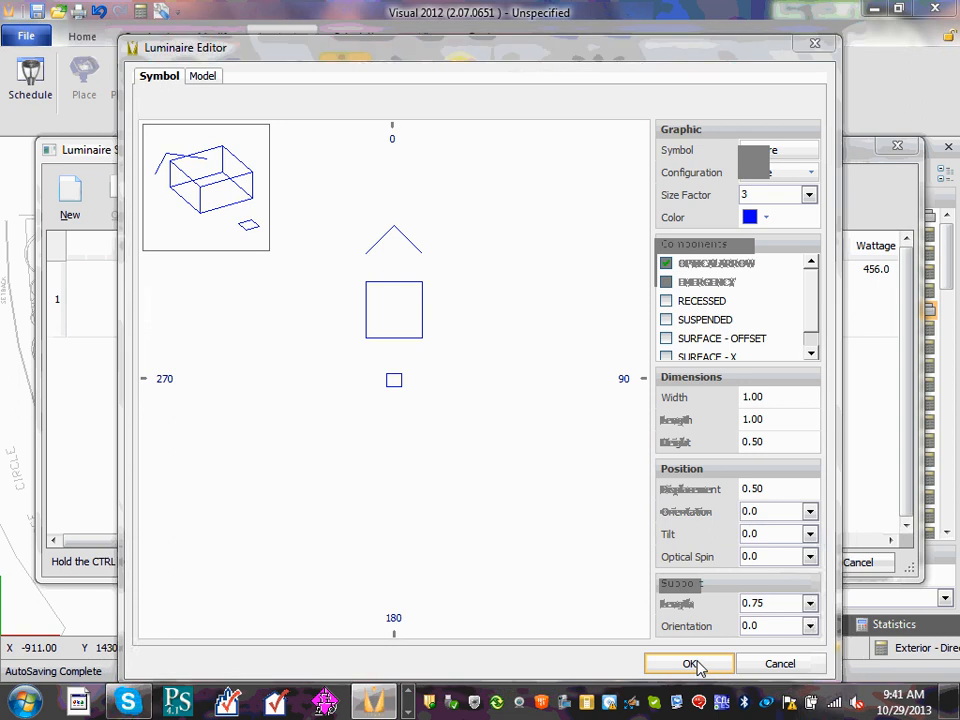
left_click(692, 666)
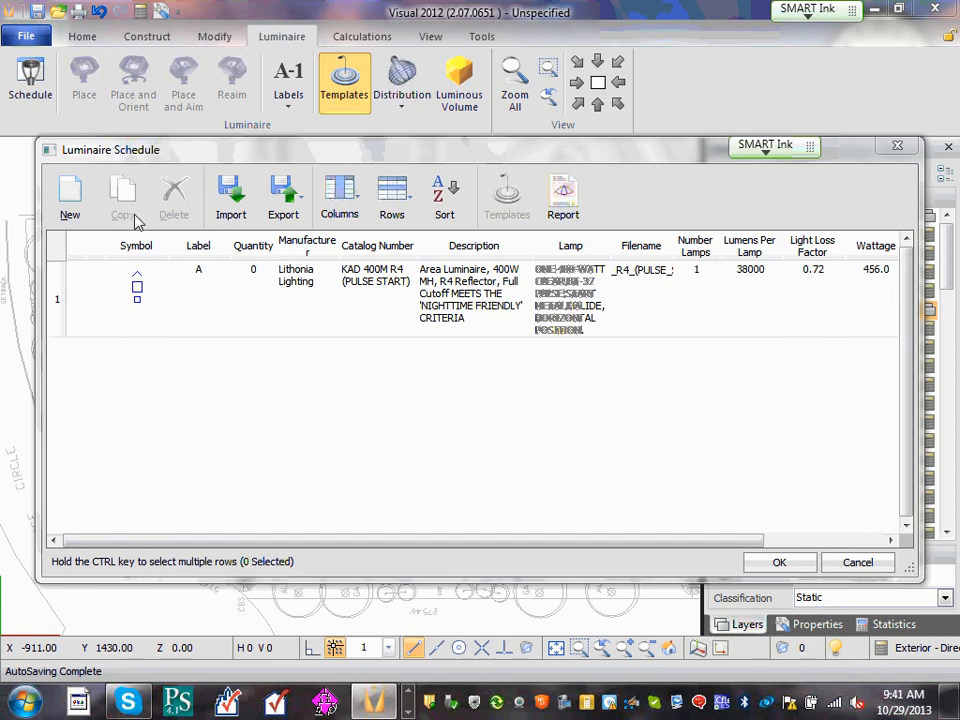
left_click(779, 563)
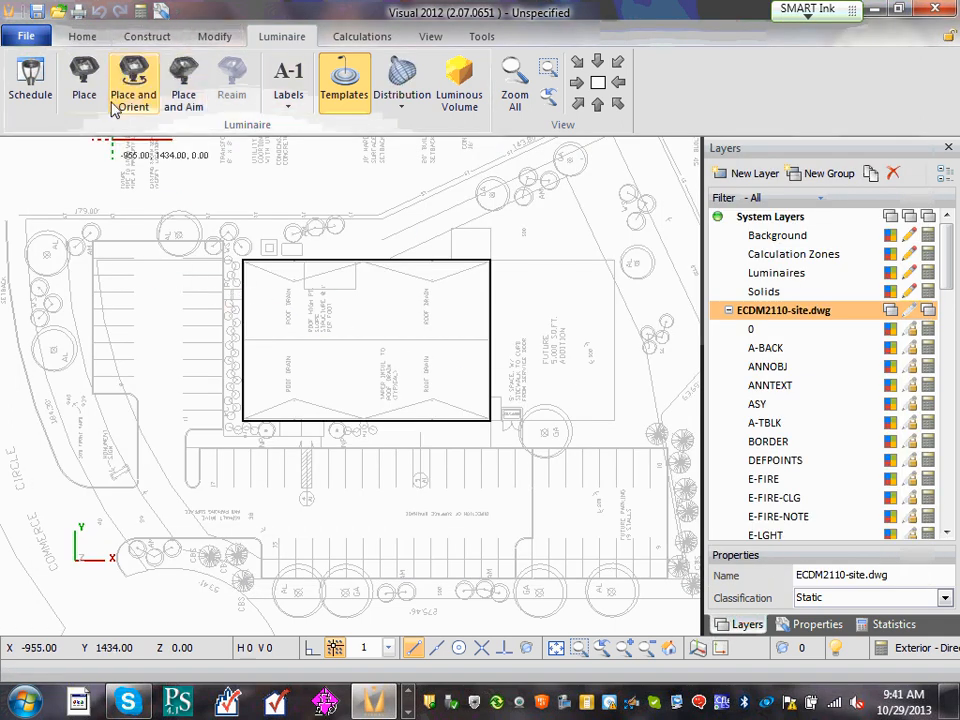
Reopen the luminaire schedule and review luminaire A's label, manufacturer and catalog number fields.
left_click(27, 80)
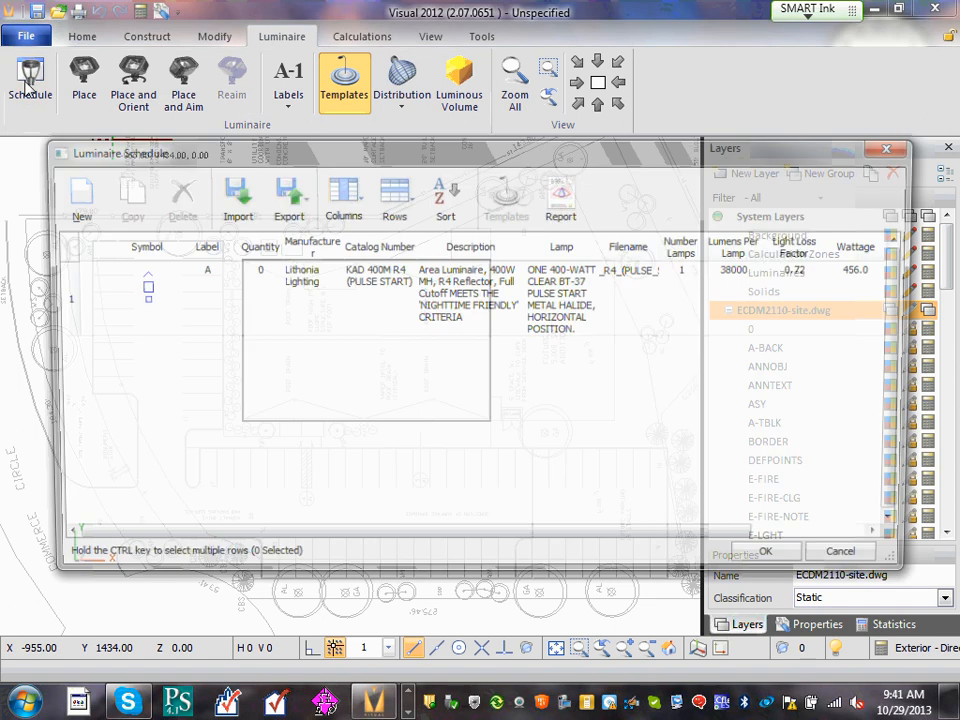
left_click_drag(713, 549, 834, 547)
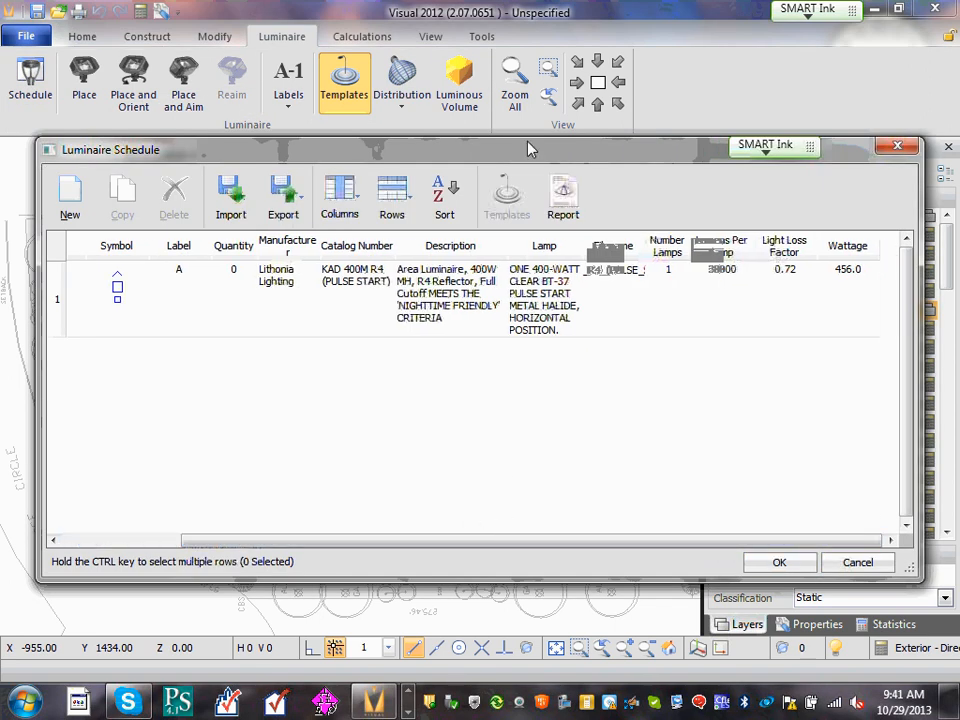
left_click(191, 293)
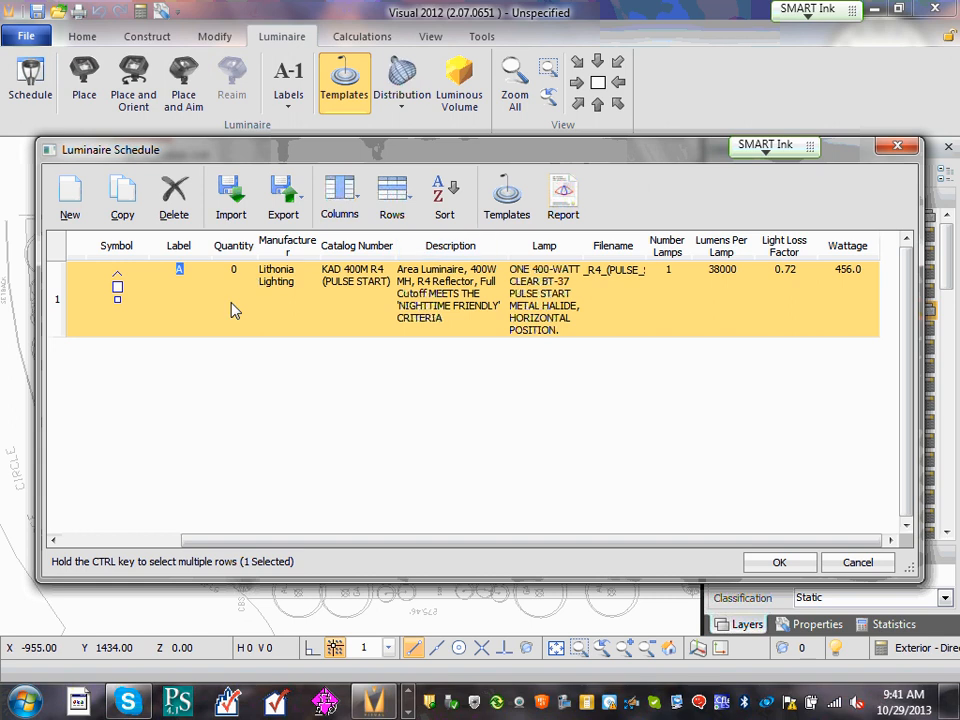
left_click(295, 330)
left_click(359, 318)
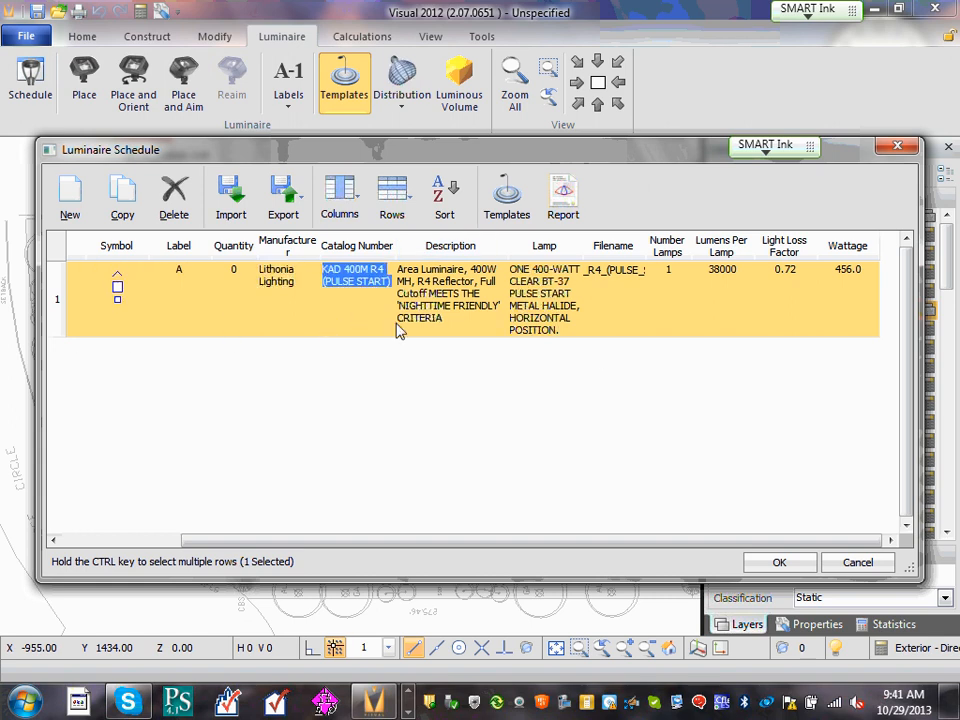
Enable the 0.5 iso-illuminance contour in luminaire A's template.
left_click(507, 197)
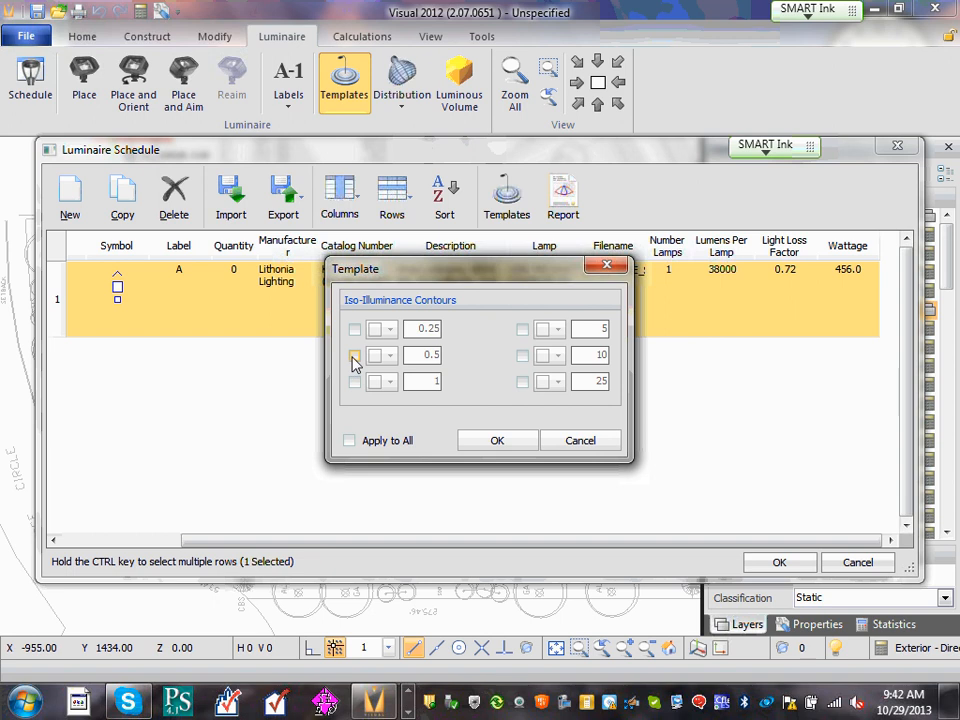
left_click(355, 357)
left_click(494, 439)
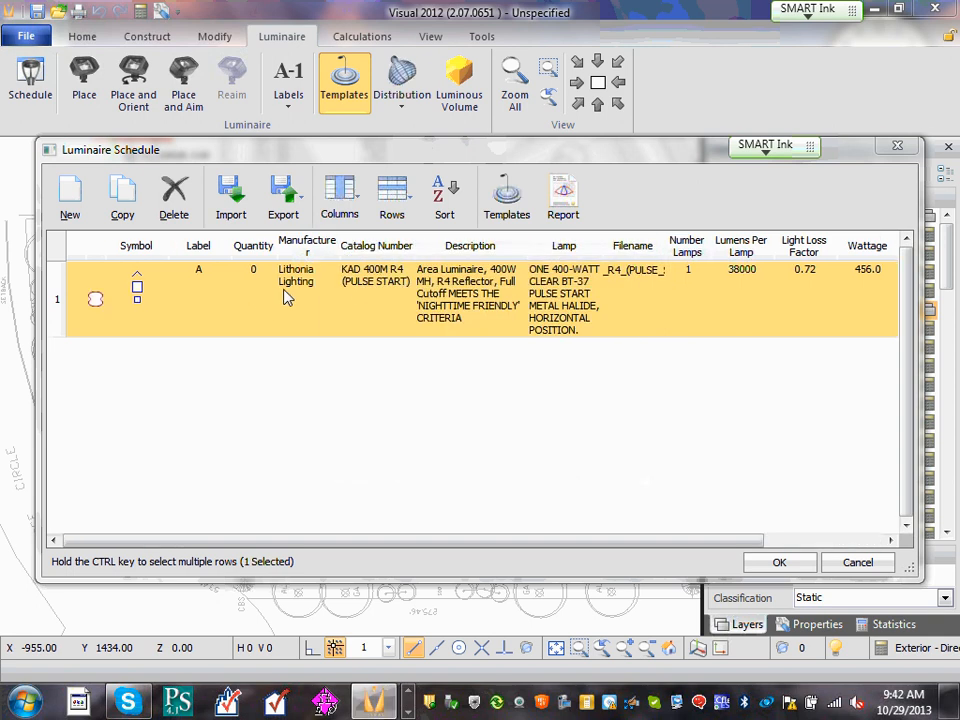
Review luminaire A's template contour settings, keep them as they are, and accept the luminaire schedule.
left_click(364, 285)
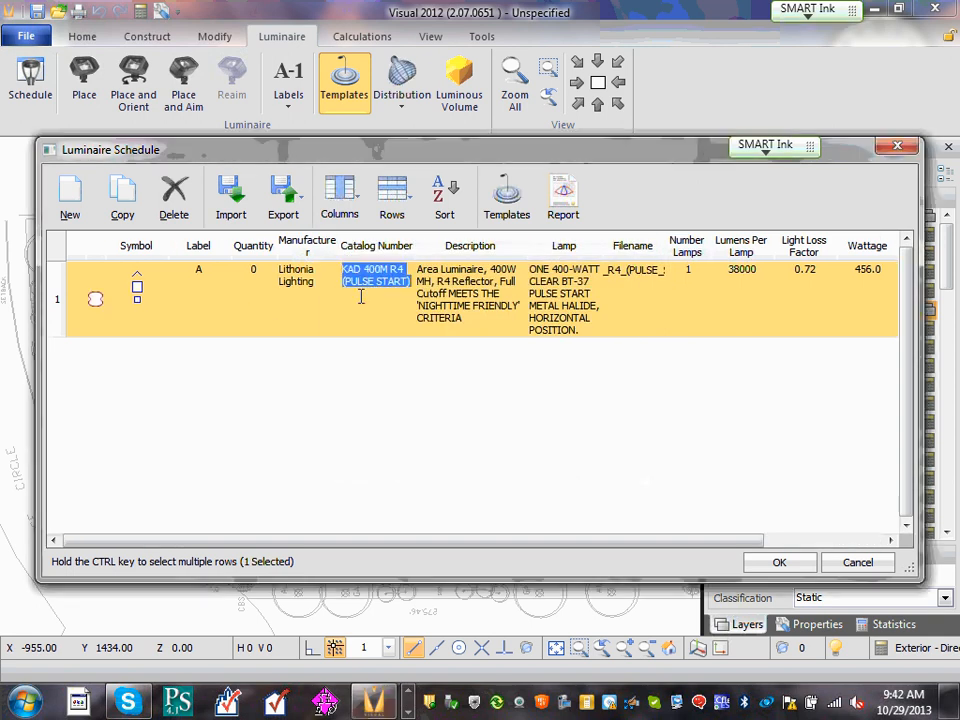
left_click(516, 204)
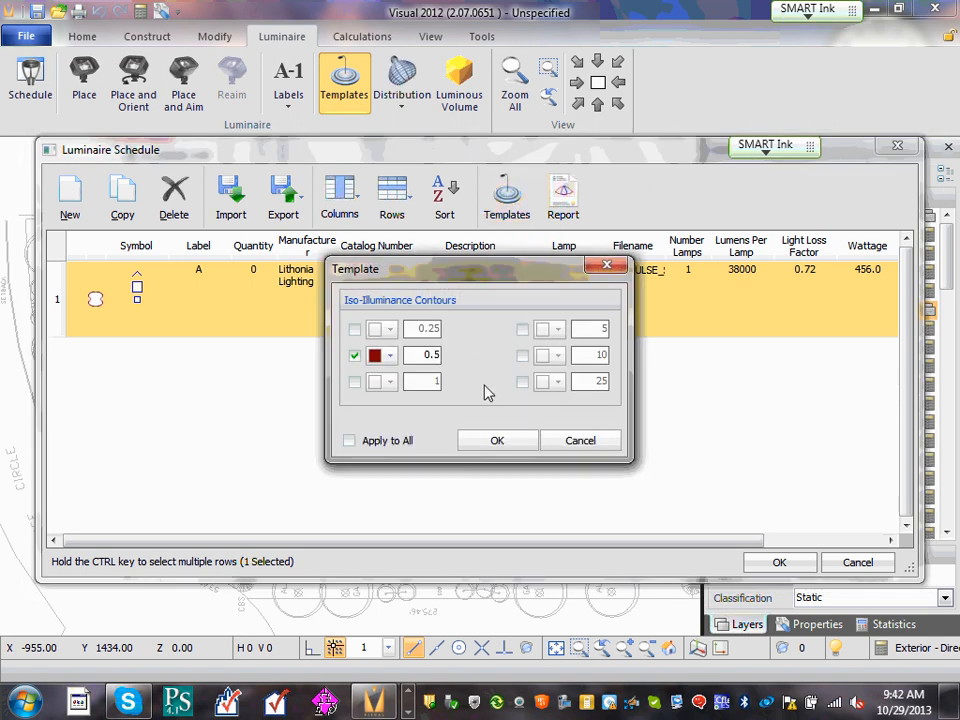
left_click_drag(481, 276, 497, 287)
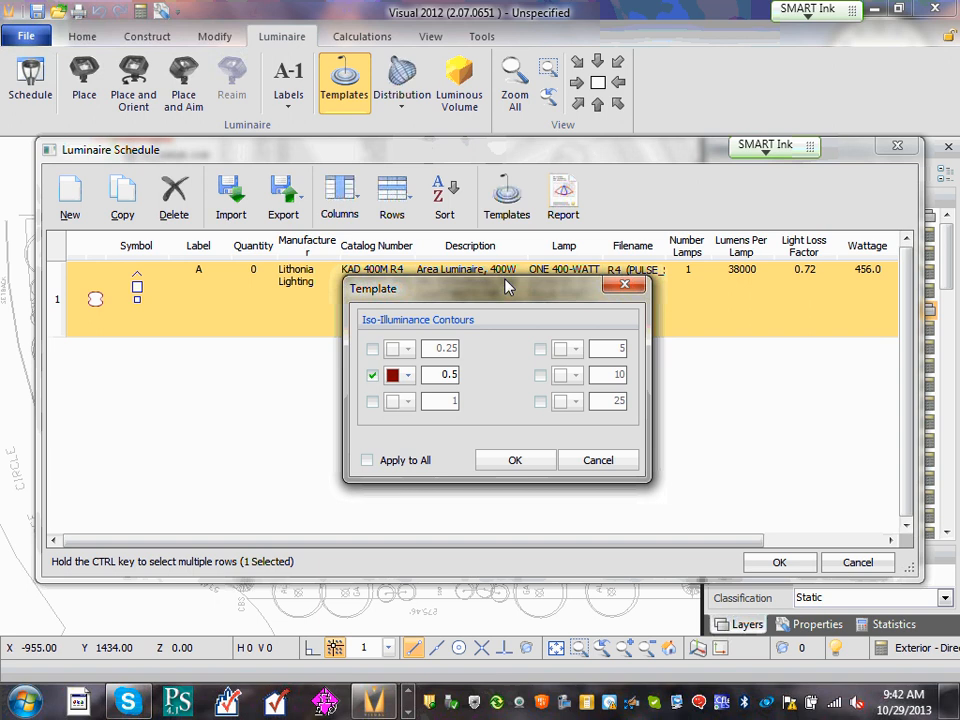
left_click(506, 466)
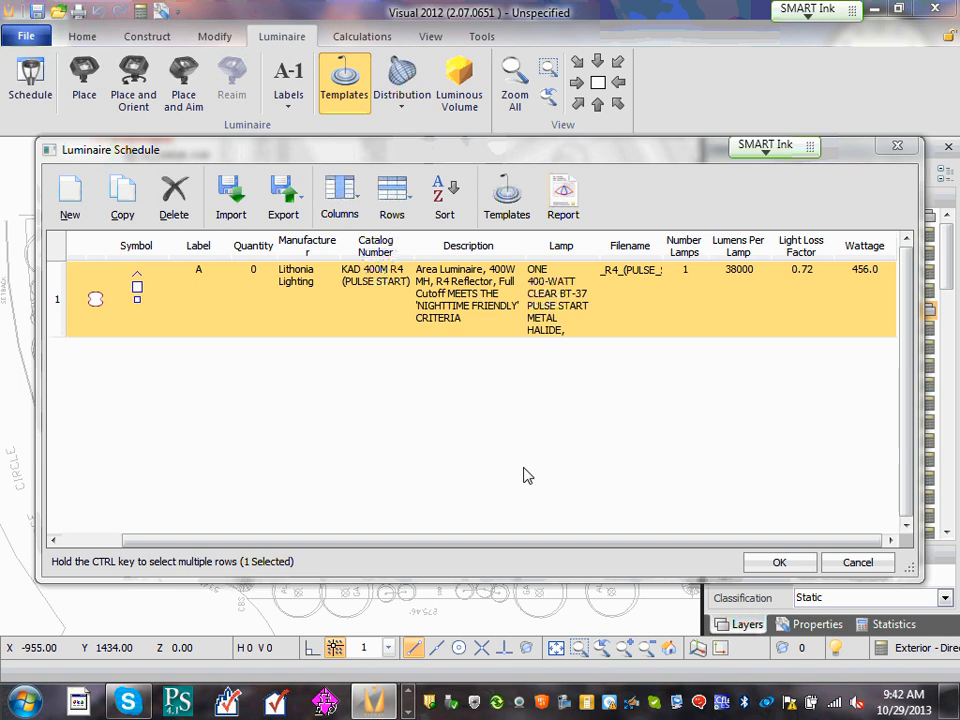
left_click(767, 564)
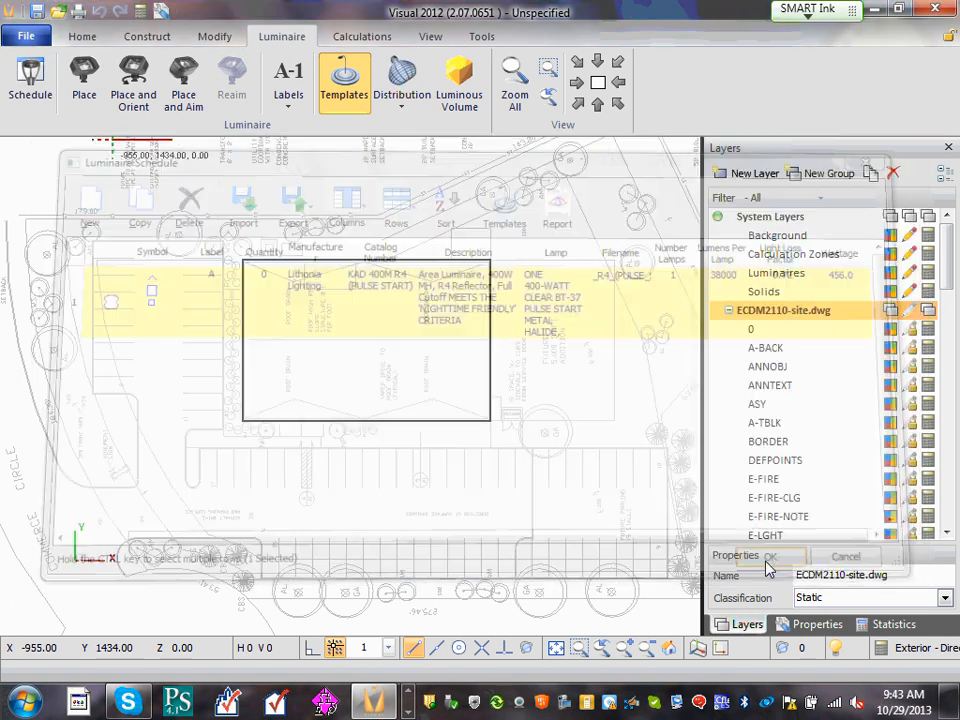
Place one luminaire A at a mounting height of 33 on the south parking lot's lower edge, at about X -784, Y 1211, without endpoint snapping.
left_click(86, 86)
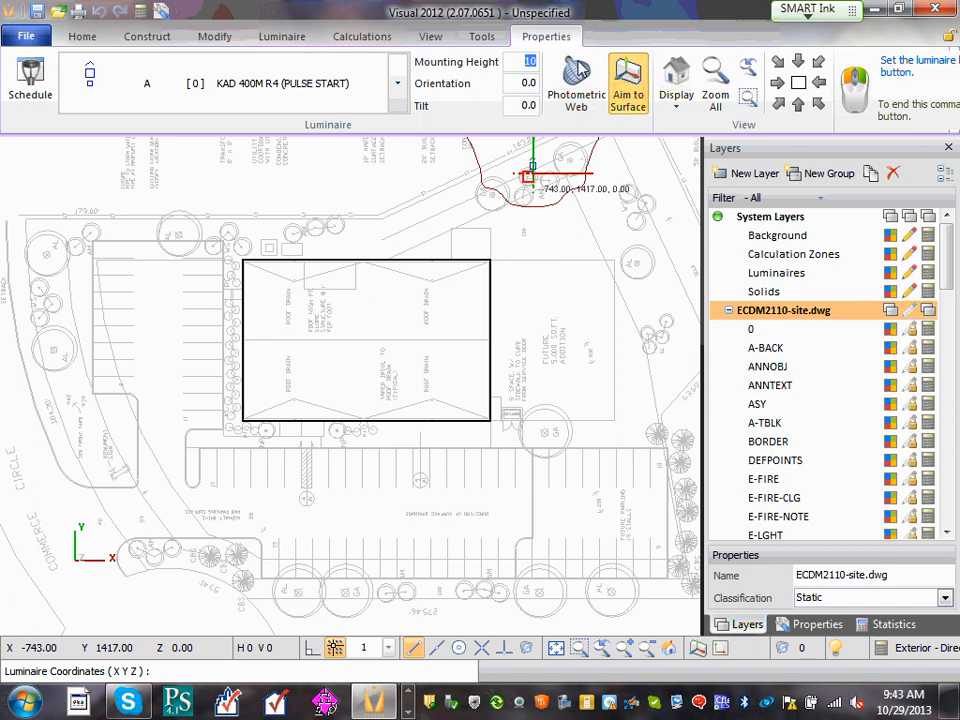
type("33")
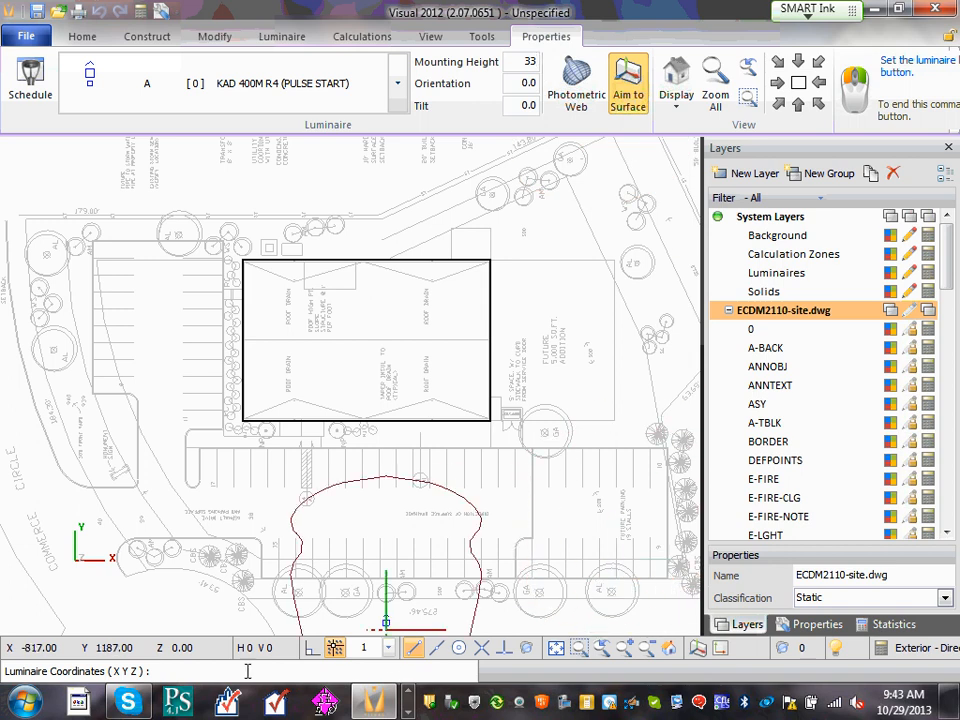
left_click(412, 650)
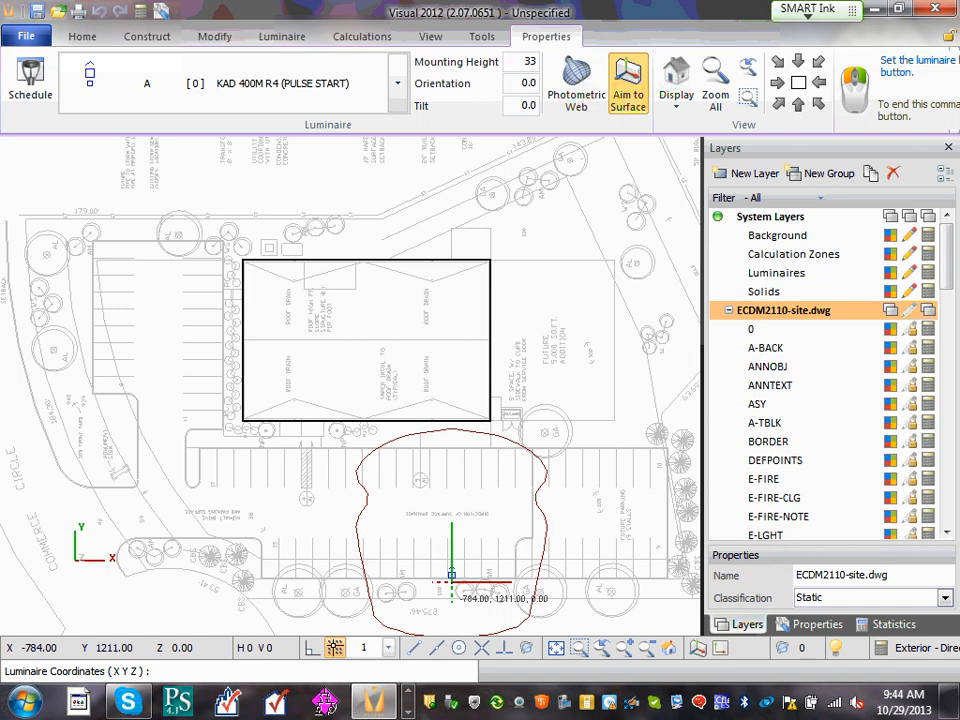
left_click(452, 575)
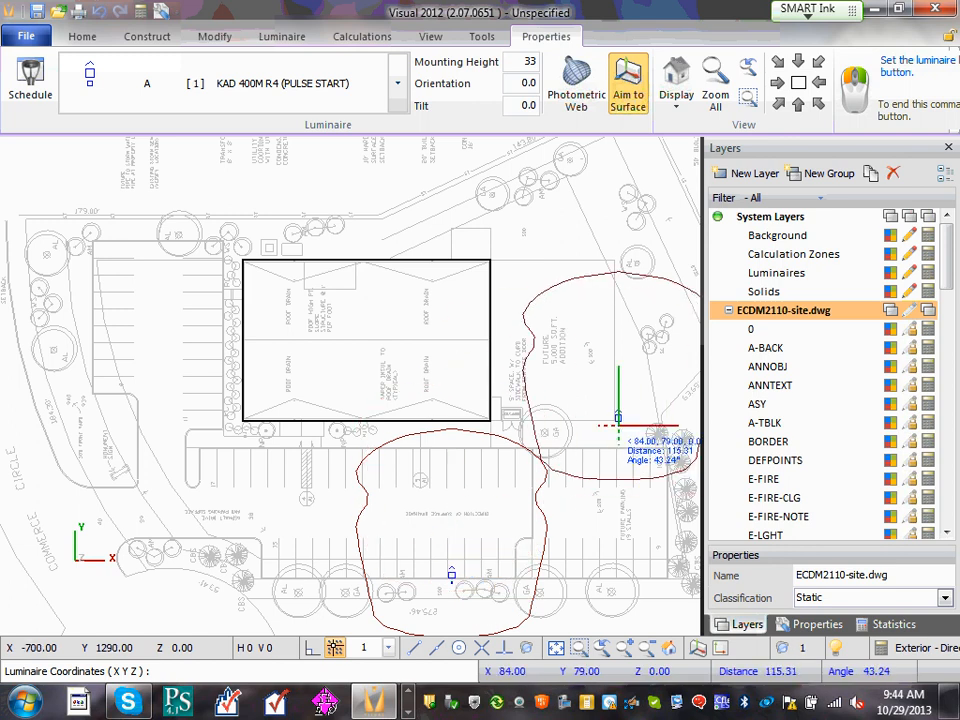
right_click(270, 562)
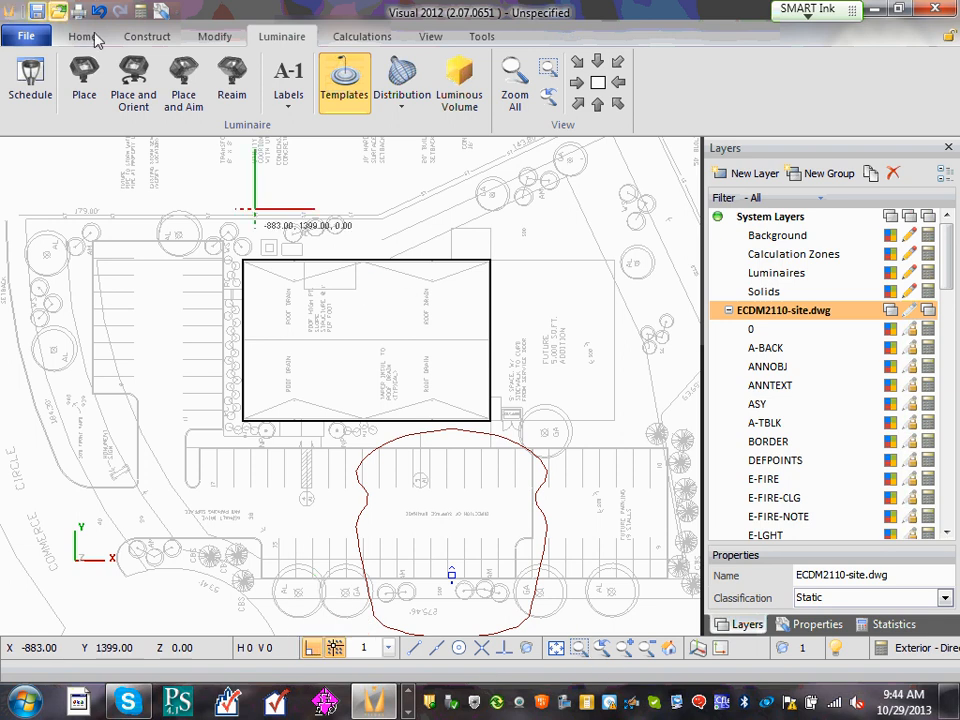
Copy the placed luminaire straight west along the south parking lot's lower edge so the two 0.5 contours just overlap.
left_click(214, 36)
left_click(60, 85)
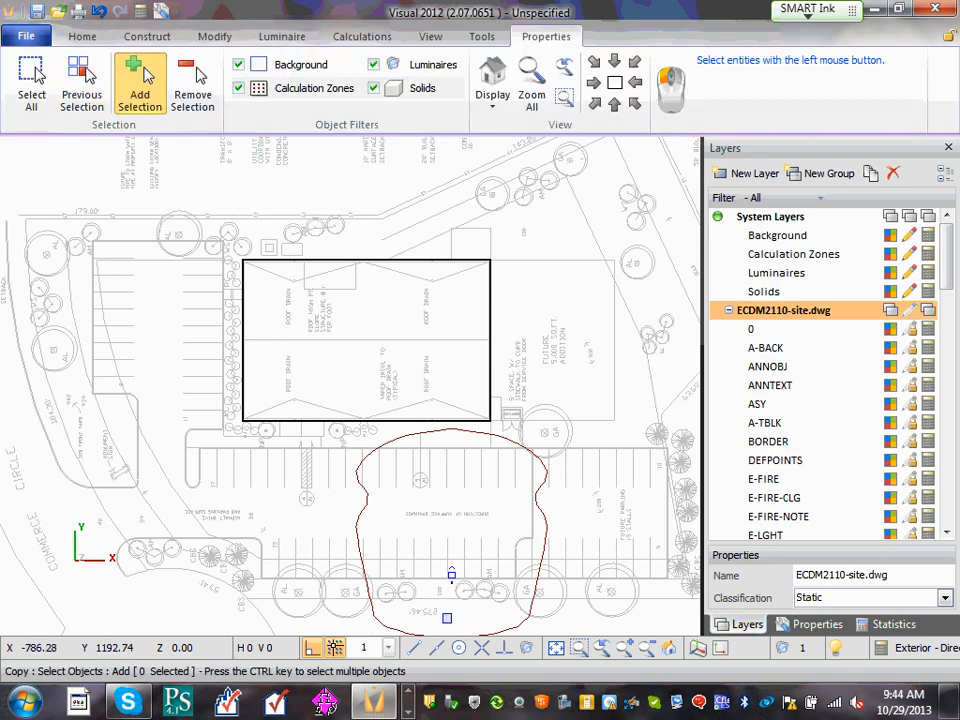
left_click(453, 577)
right_click(452, 575)
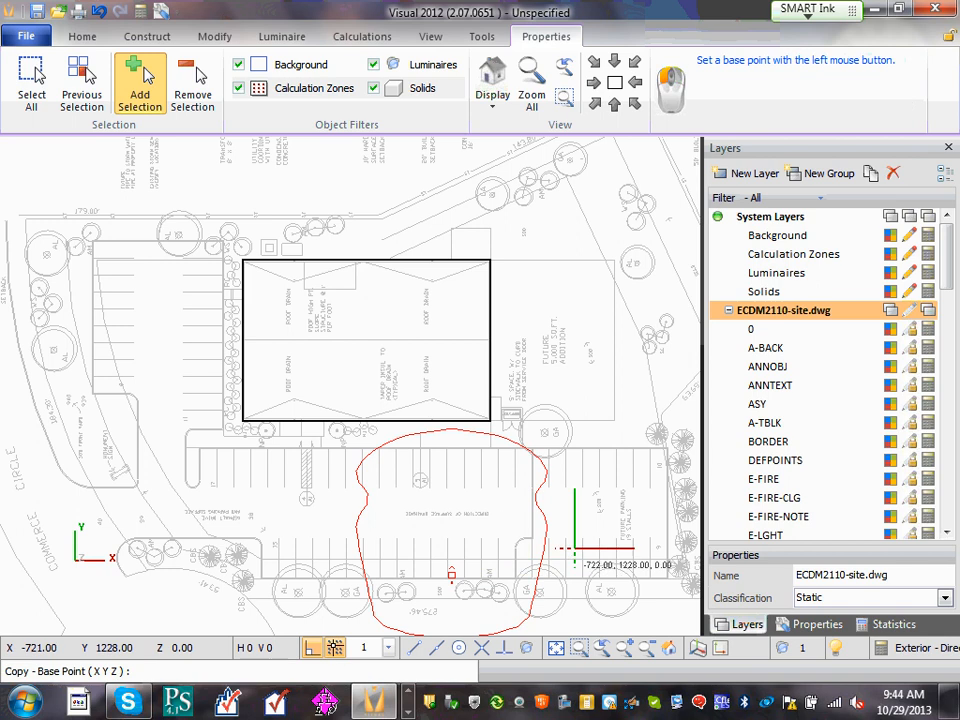
left_click(451, 574)
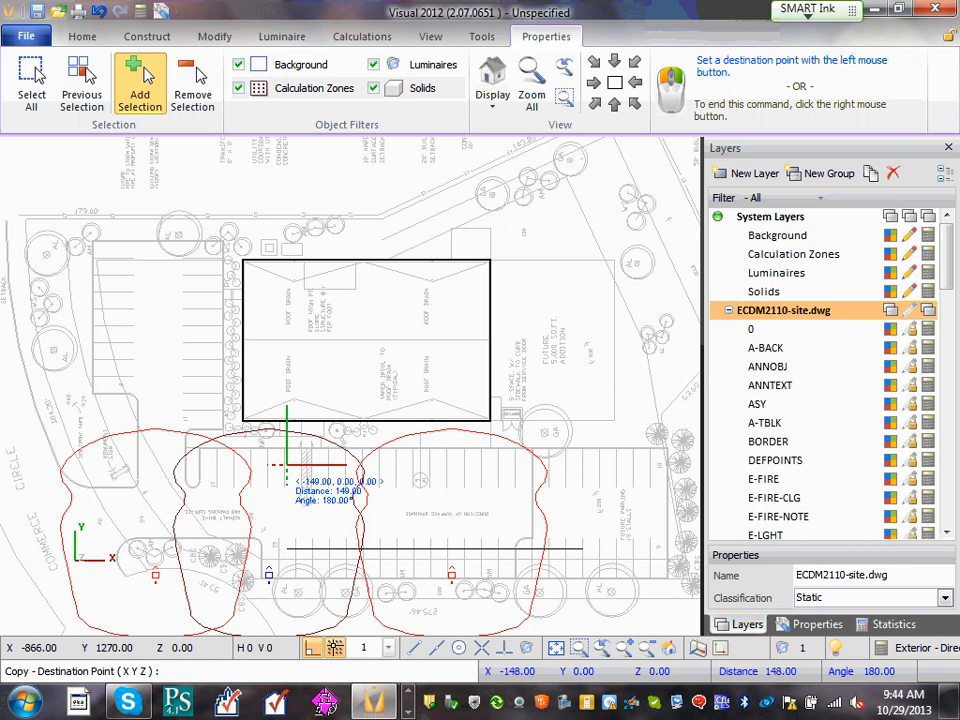
right_click(290, 440)
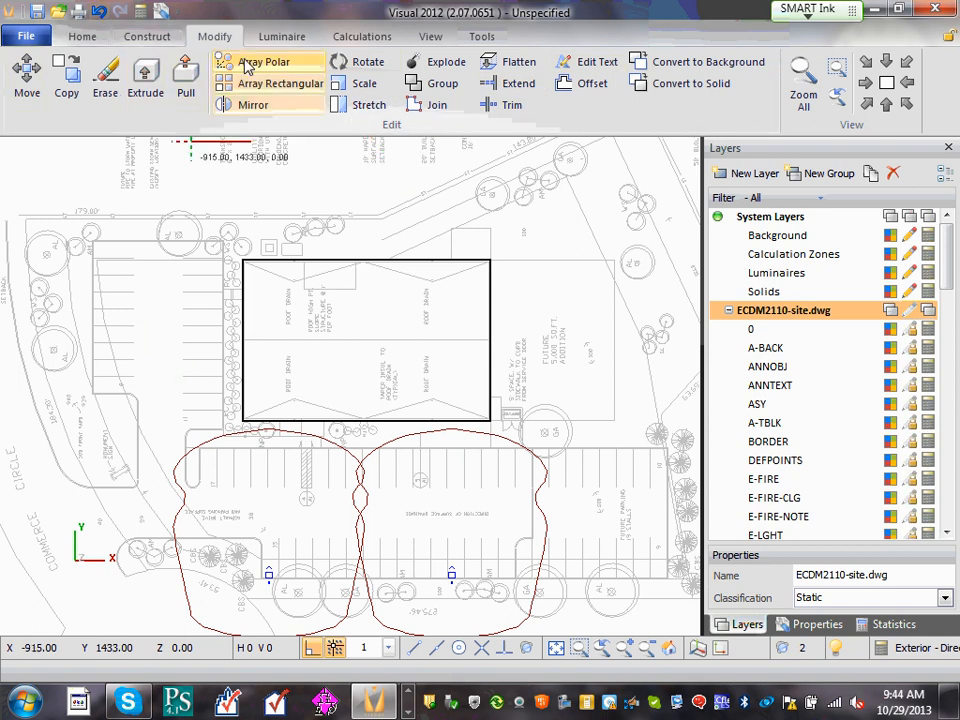
Start placing another luminaire A and set its orientation to 90 degrees.
left_click(280, 37)
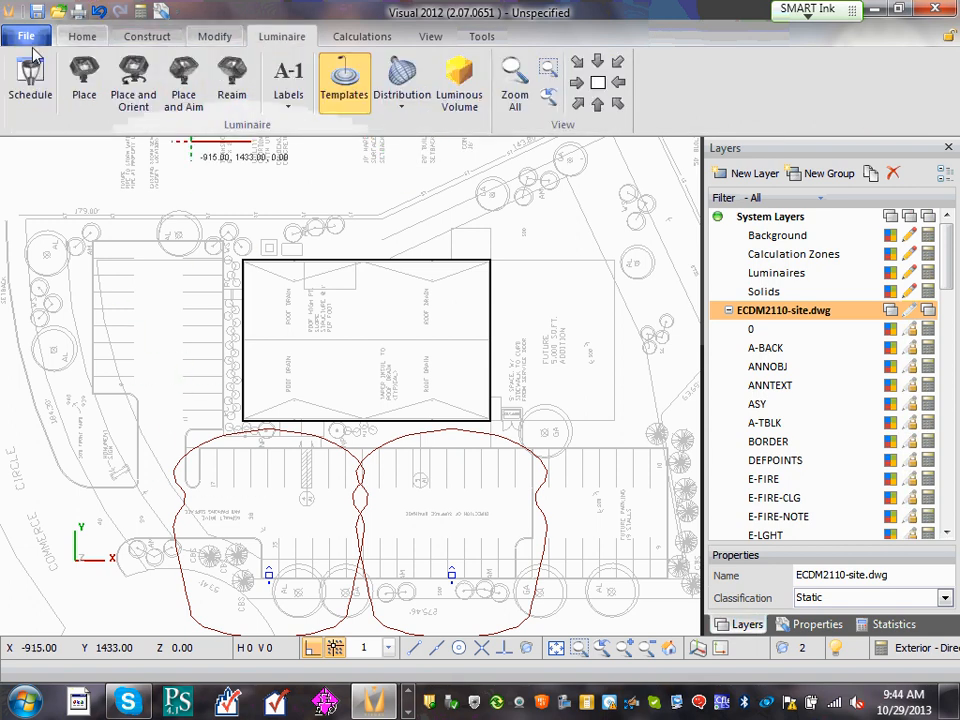
left_click(77, 90)
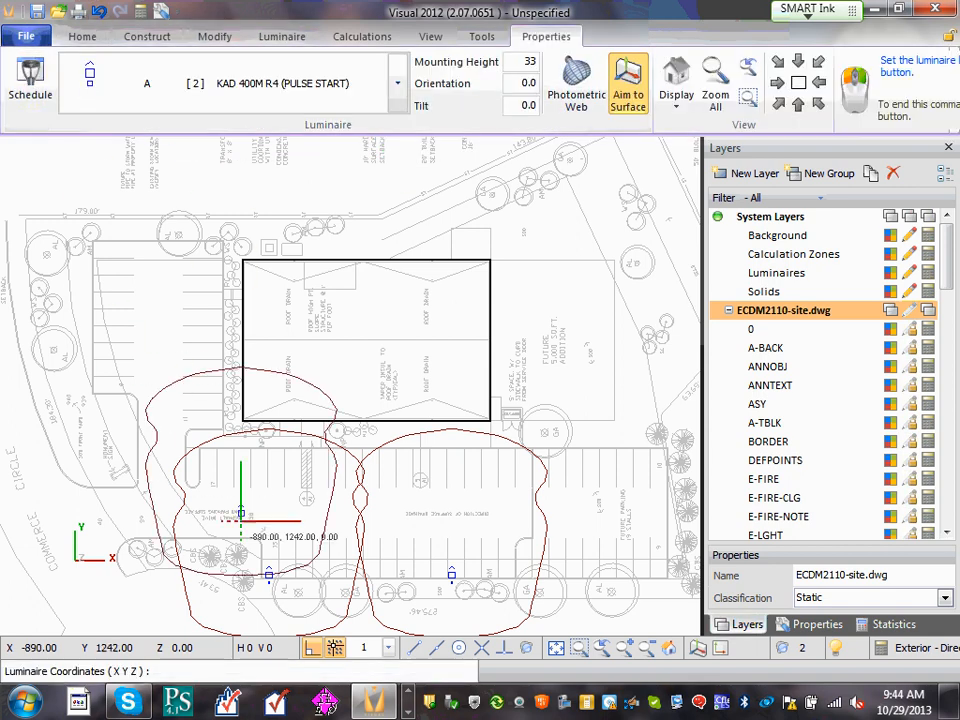
left_click(519, 82)
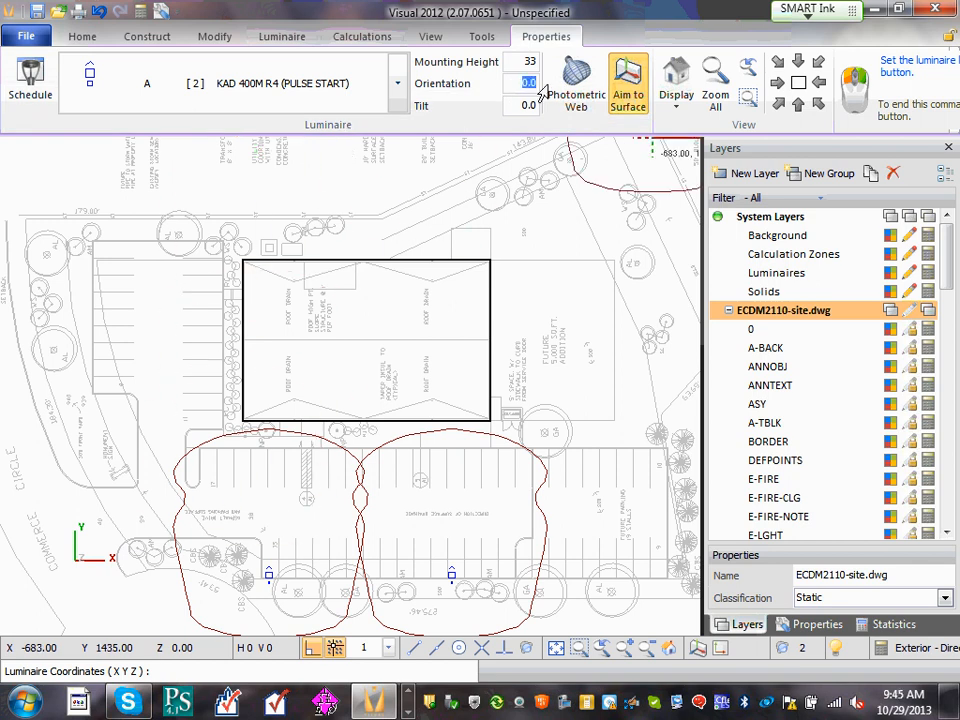
type("90")
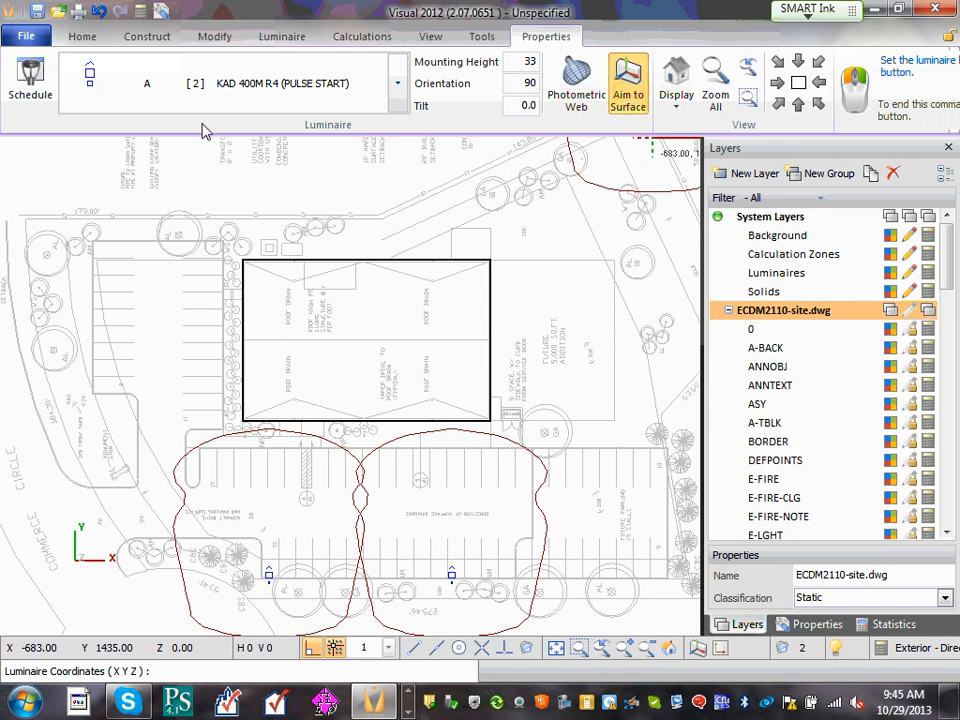
Place and orient a luminaire at 90 degrees on the lower west edge of the west parking lot.
left_click(262, 37)
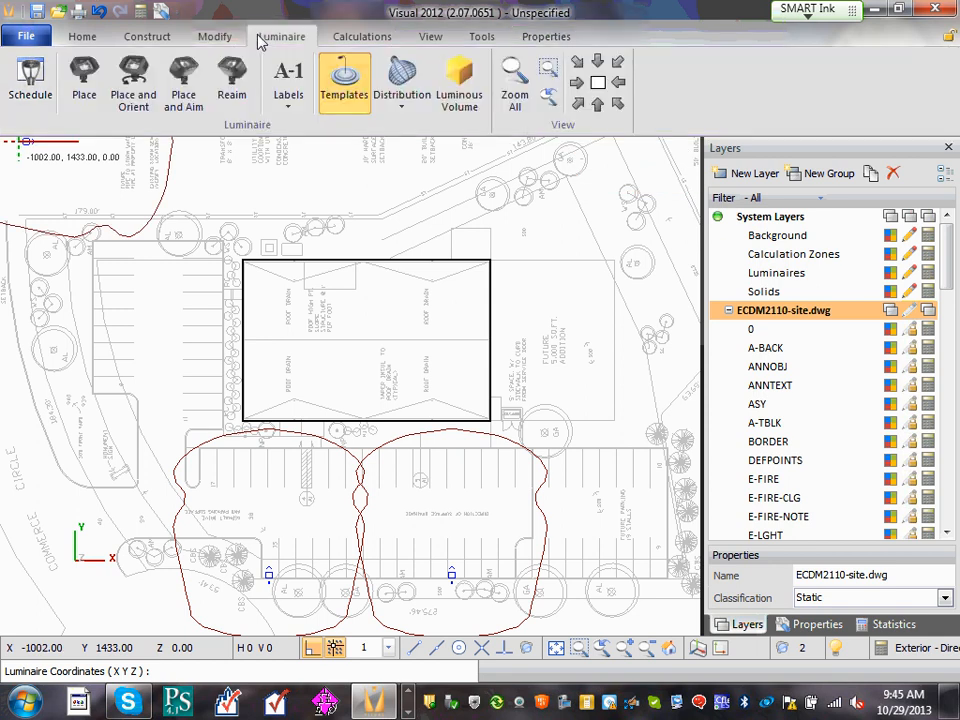
left_click(135, 82)
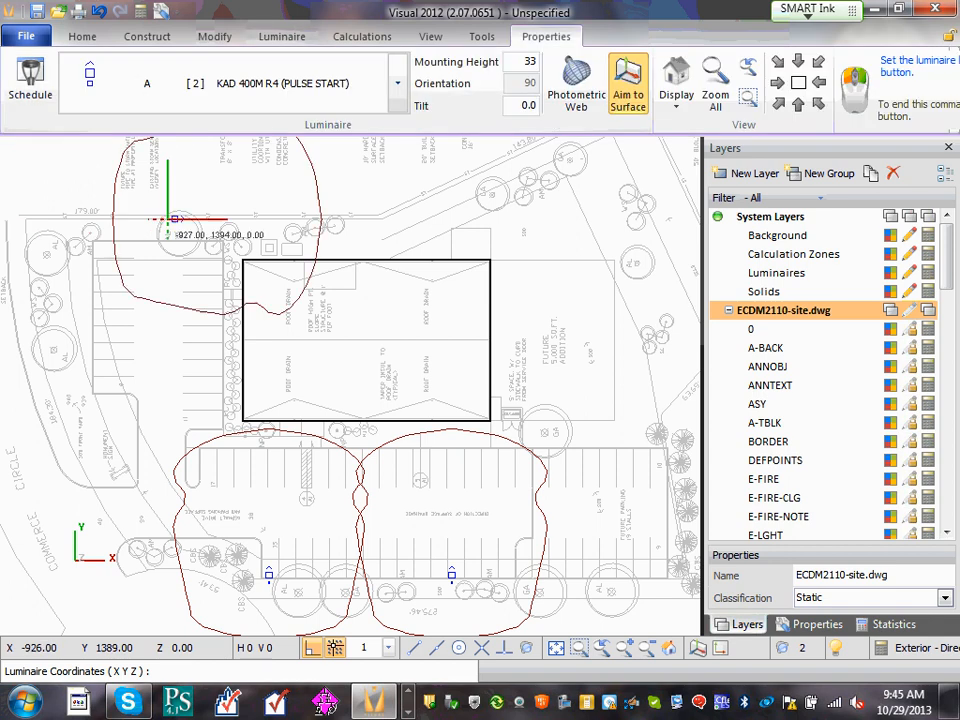
left_click(93, 385)
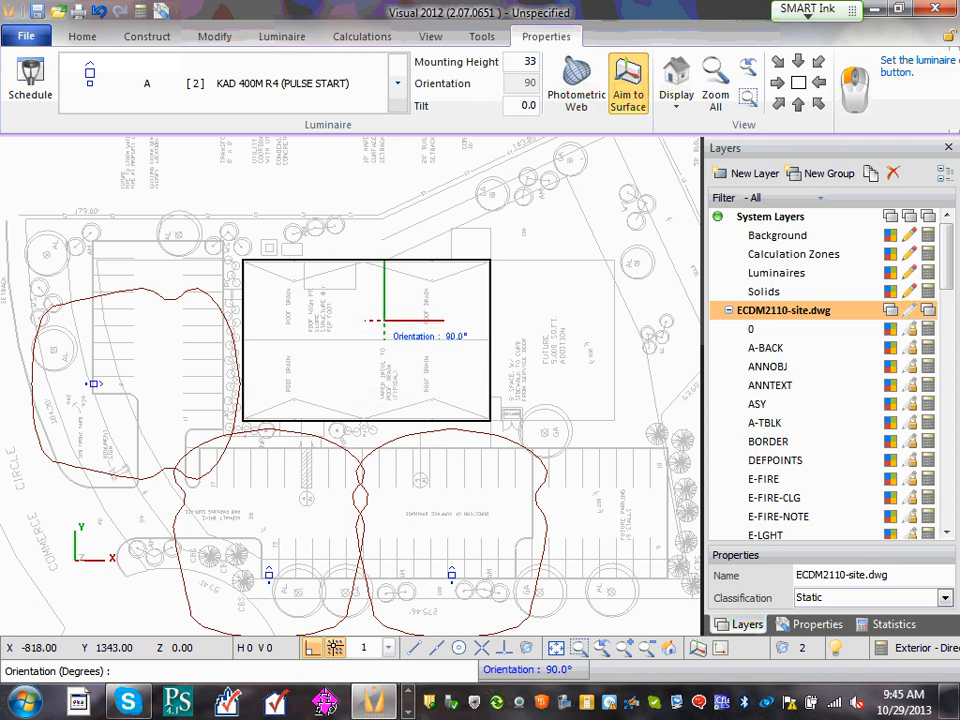
left_click(372, 343)
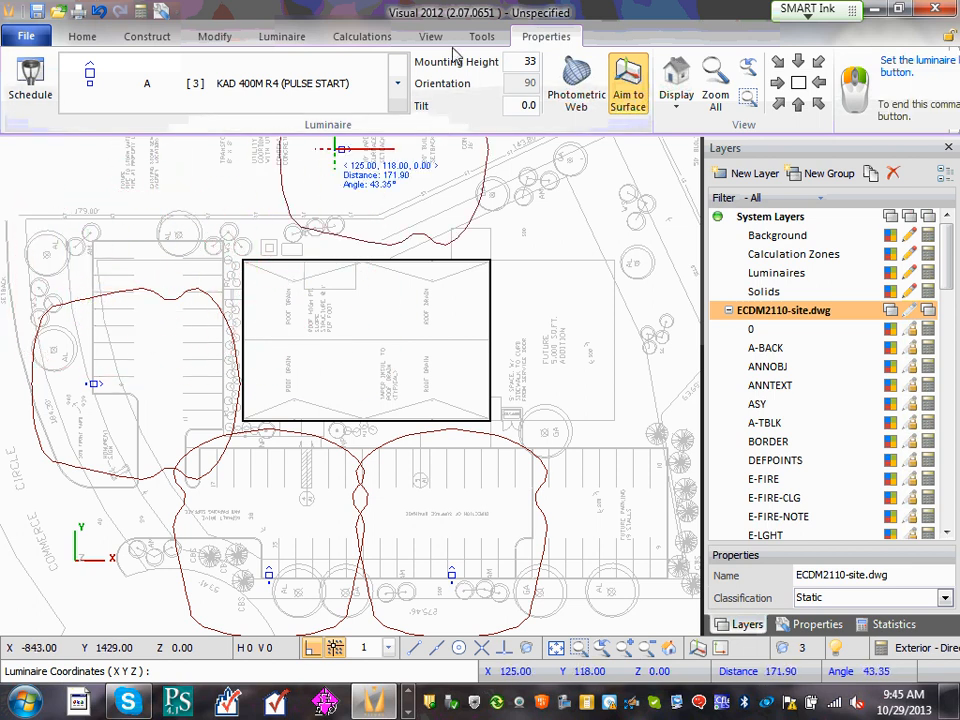
right_click(165, 243)
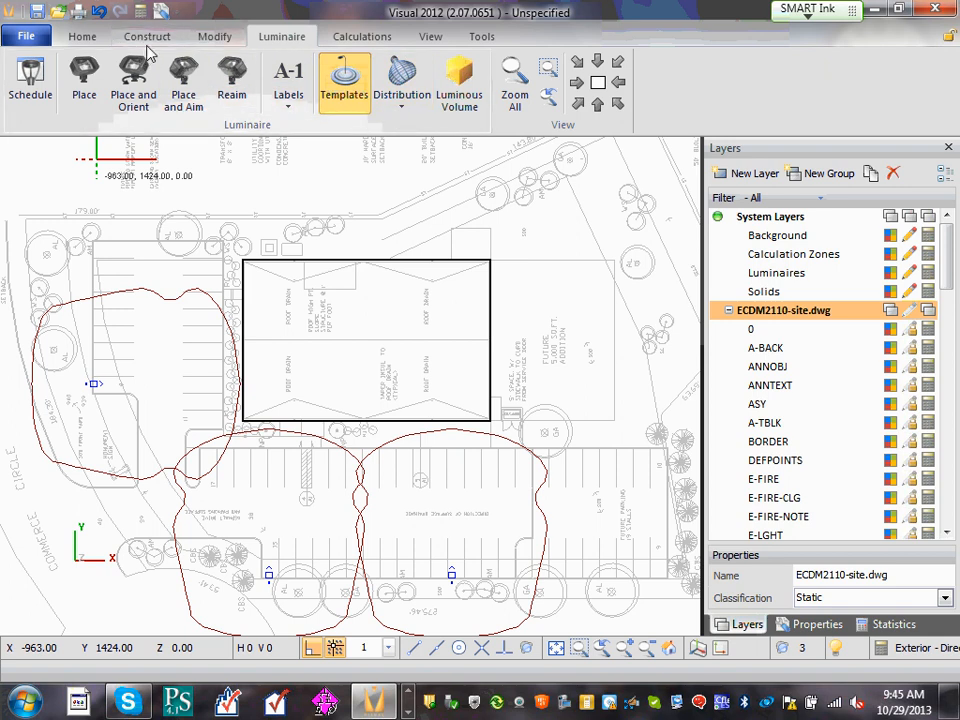
Erase the luminaire just placed on the west parking lot's edge.
left_click(215, 36)
left_click(103, 92)
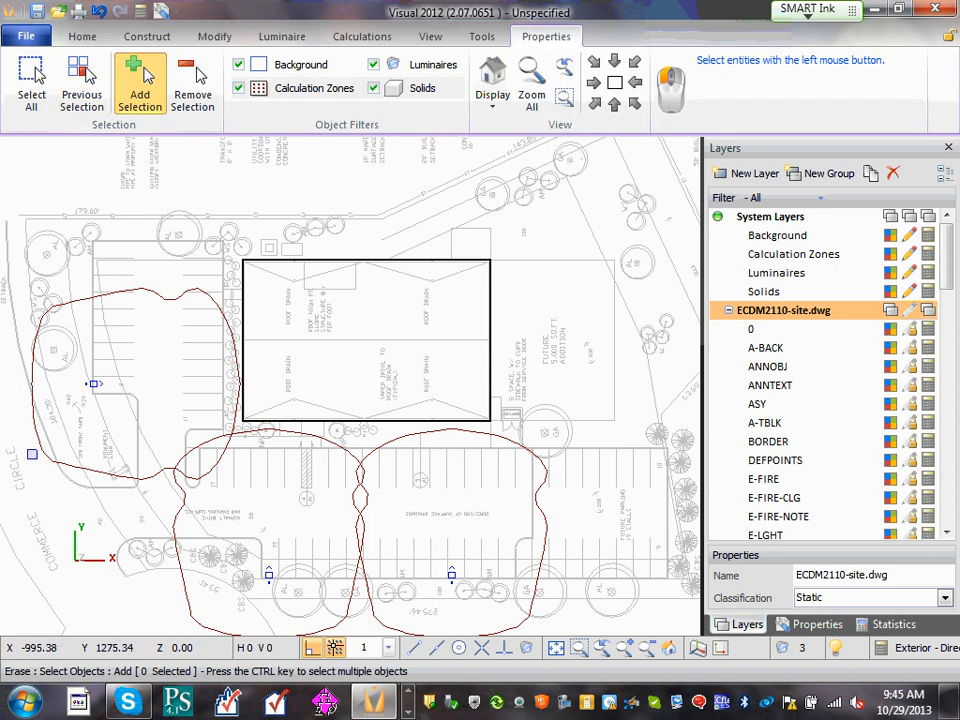
left_click(87, 383)
right_click(87, 383)
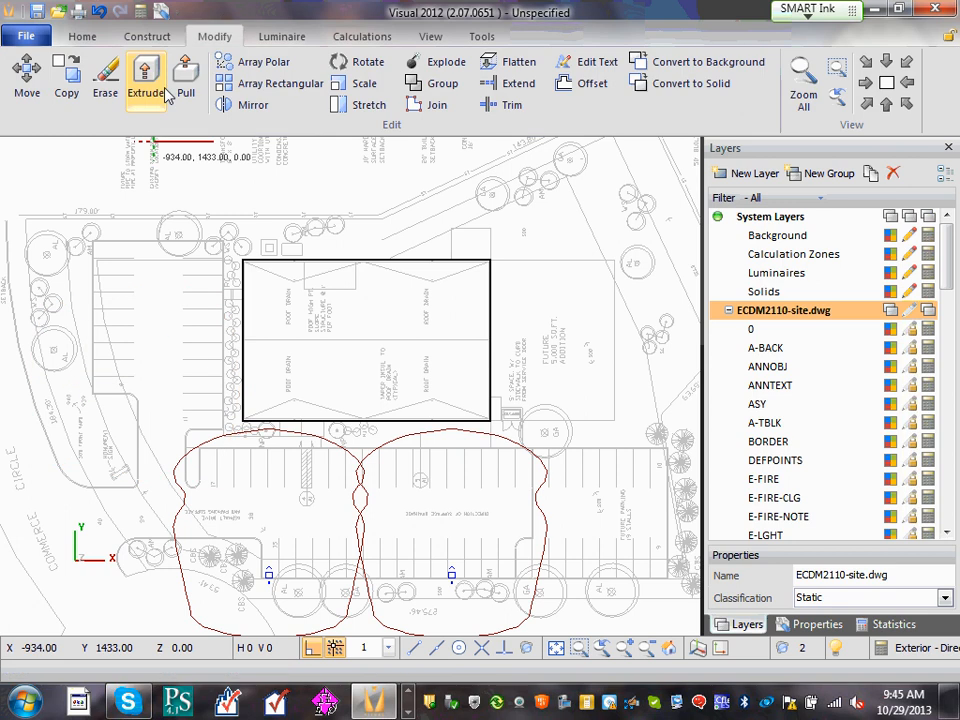
Place two luminaires at mounting height 33 and orientation 90, one midway along the west parking lot's edge and one in the island by the monument sign.
left_click(275, 38)
left_click(84, 88)
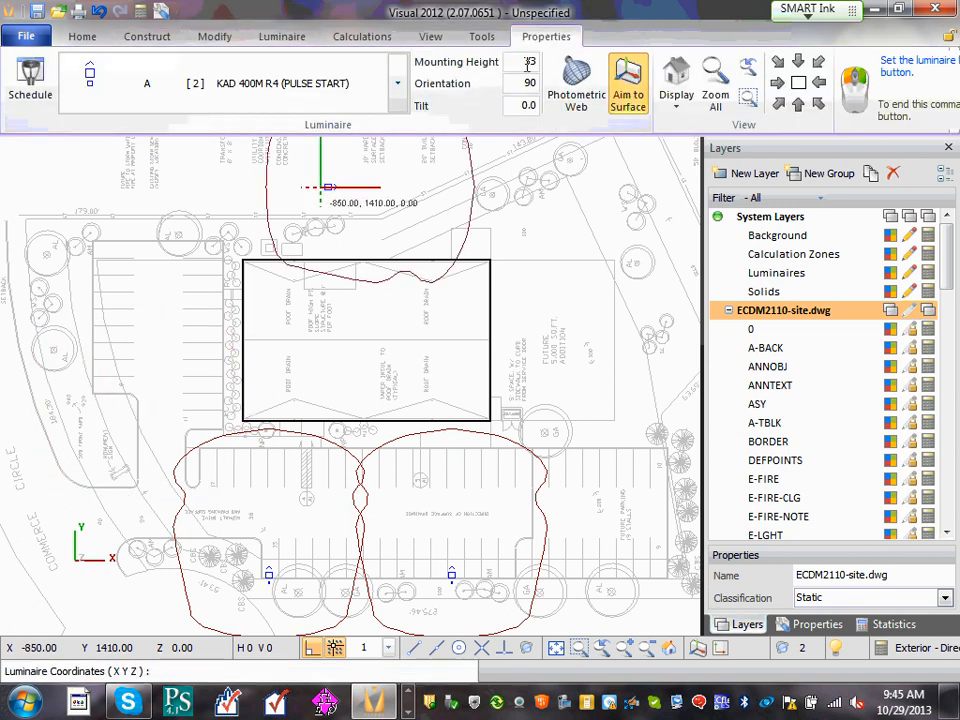
left_click(92, 322)
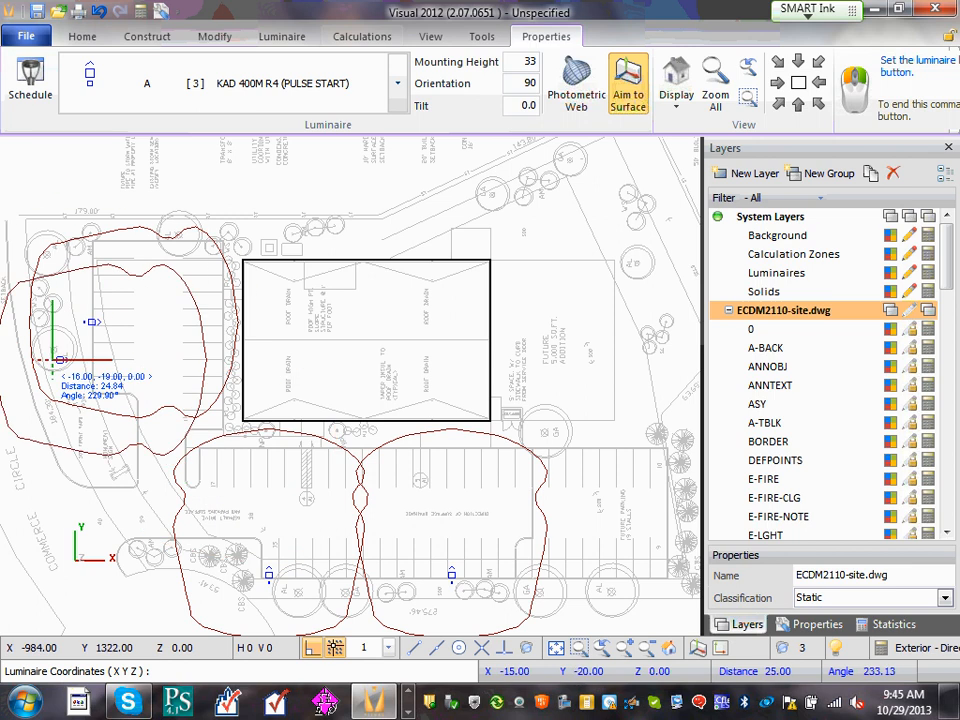
scroll(86, 462, "up", 2)
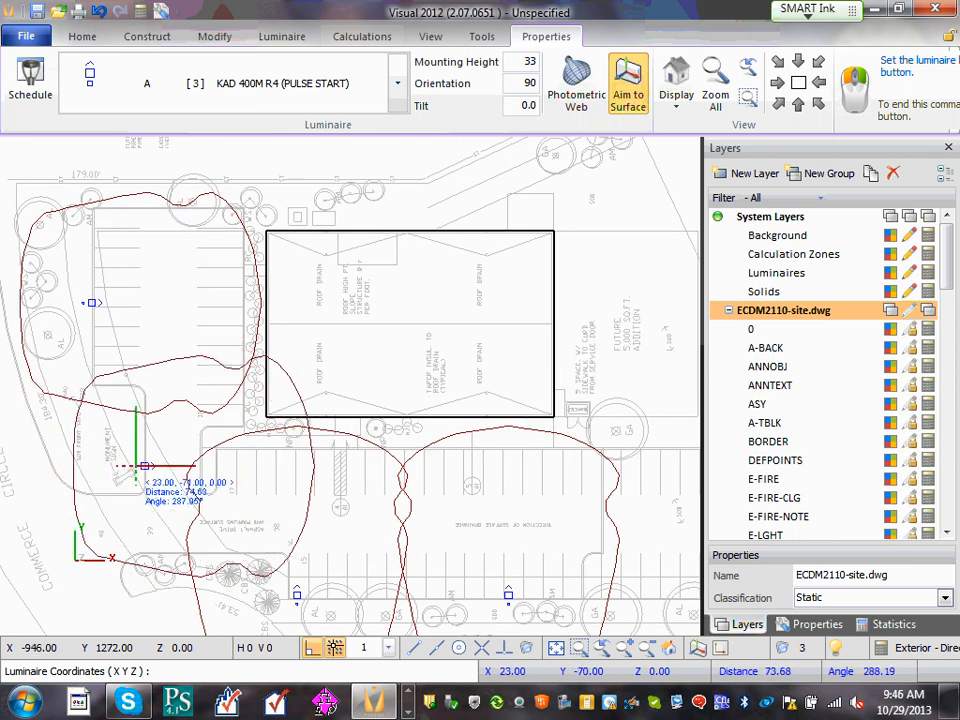
left_click(143, 455)
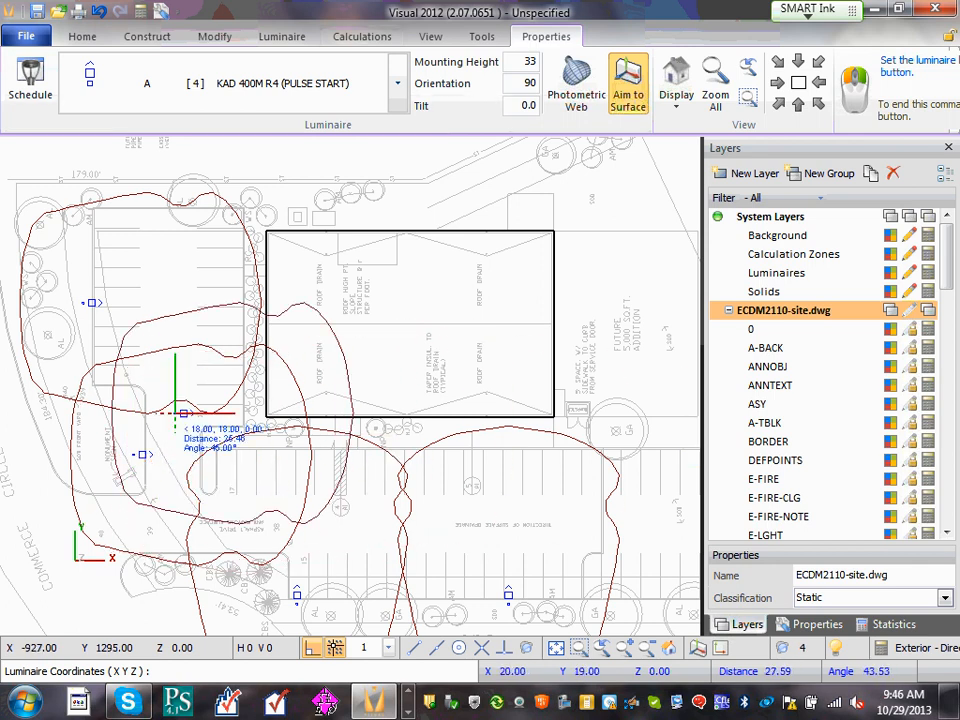
right_click(405, 257)
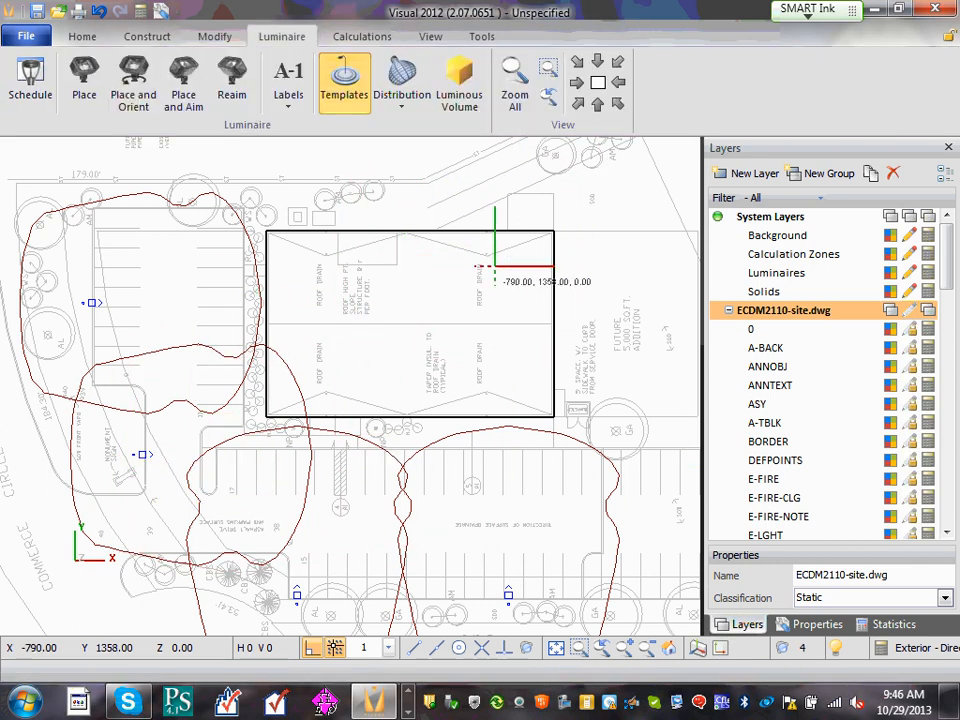
mouse_move(173, 349)
middle_mouse_down()
mouse_move(165, 412)
mouse_move(156, 395)
middle_mouse_up()
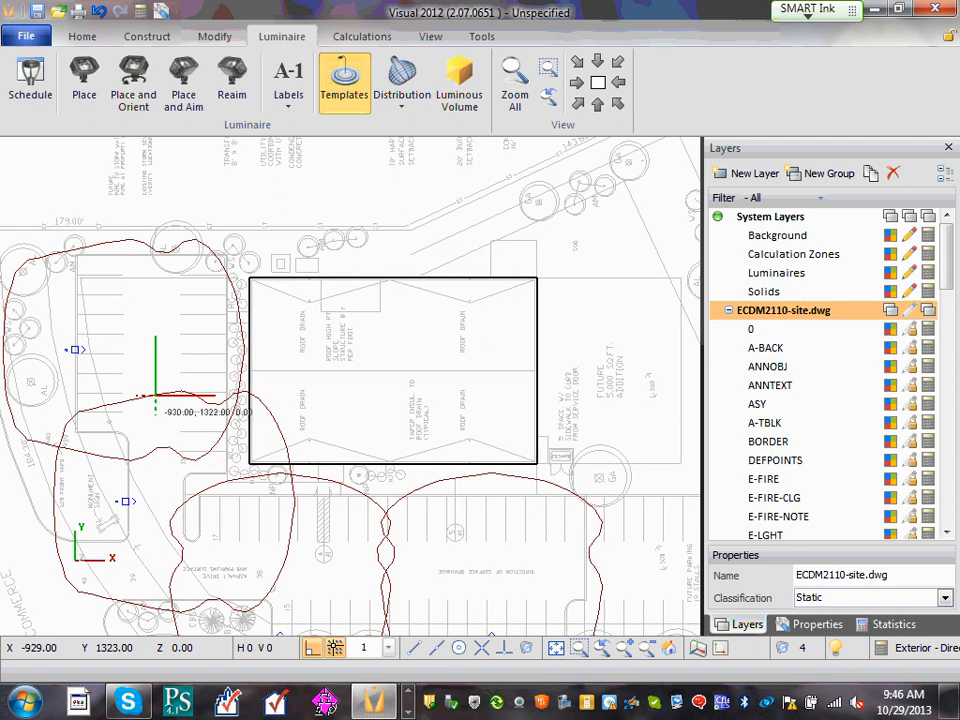
scroll(345, 358, "down", 2)
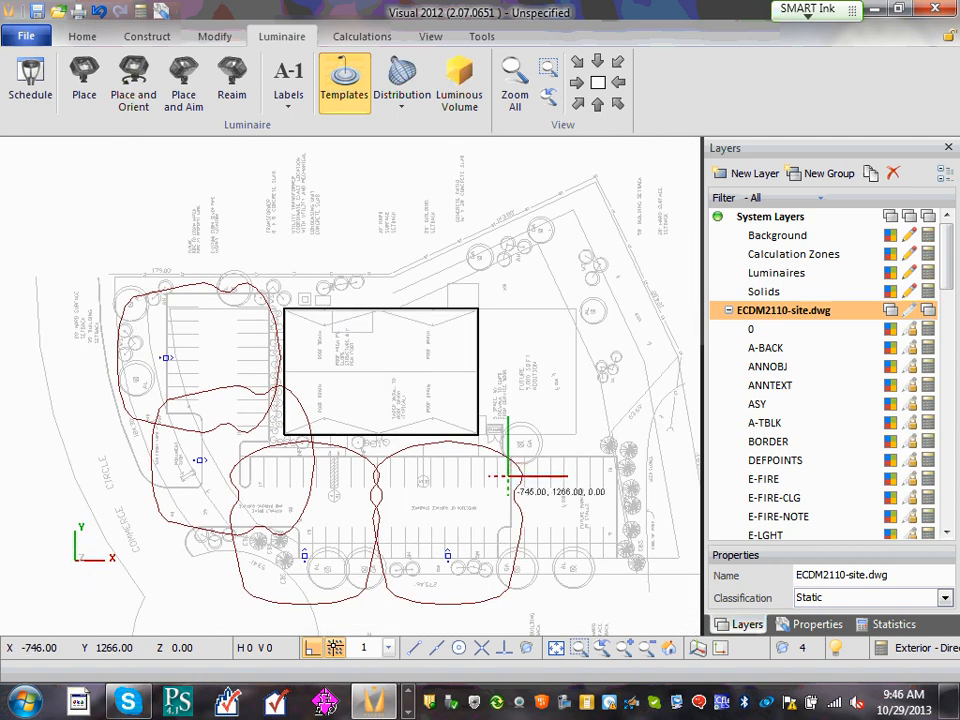
middle_click_drag(508, 469, 444, 442)
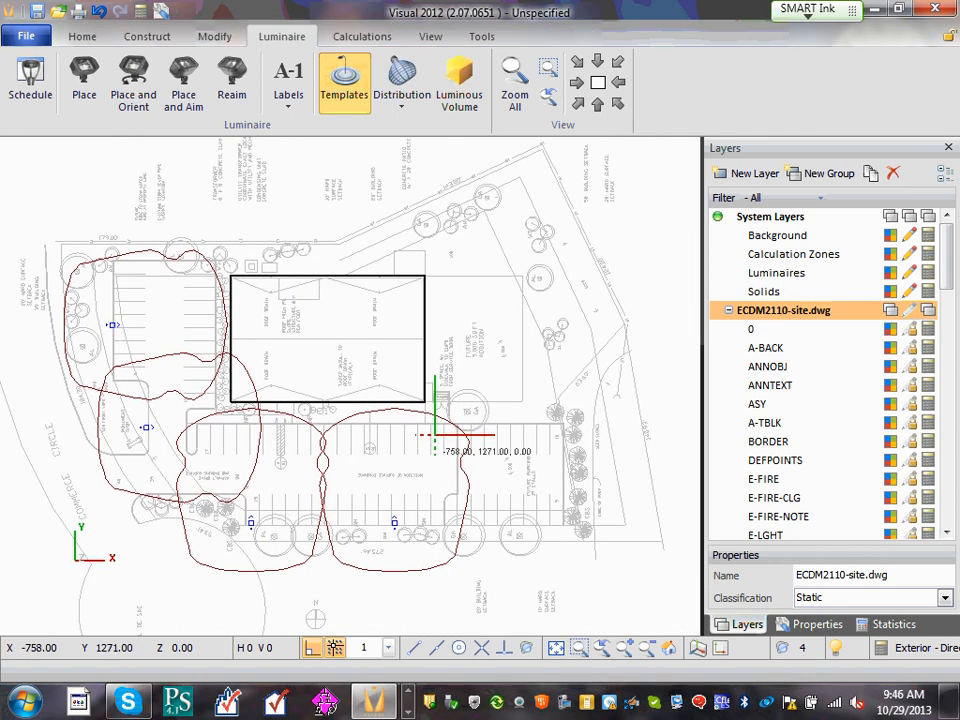
Inspect the four placed pole luminaires and the building in an isometric view, and return to the plan view.
left_click(578, 102)
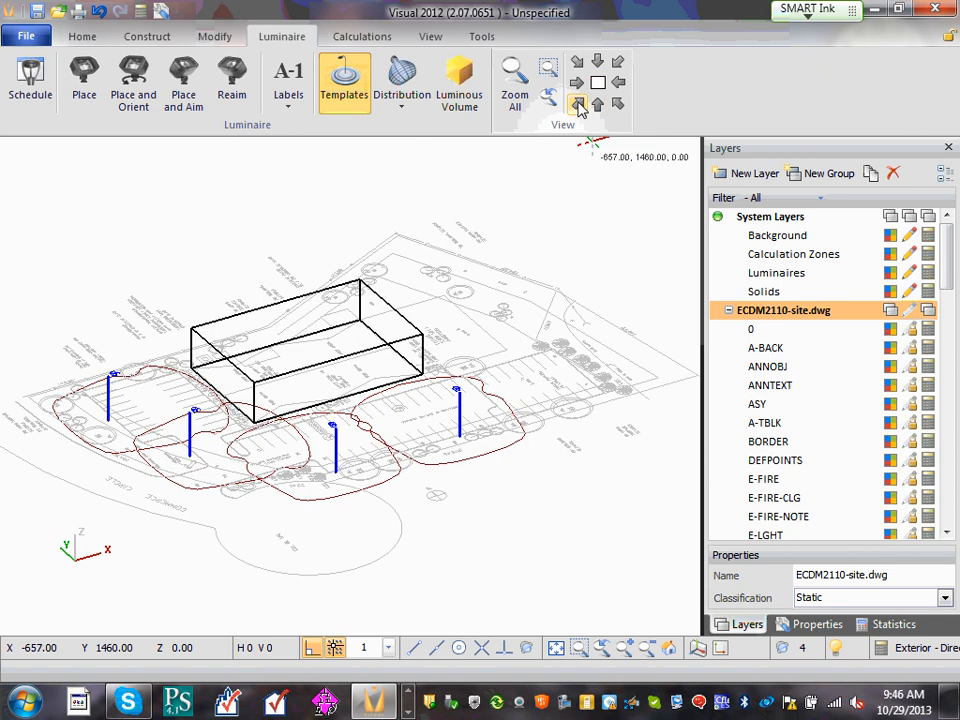
scroll(107, 404, "up", 2)
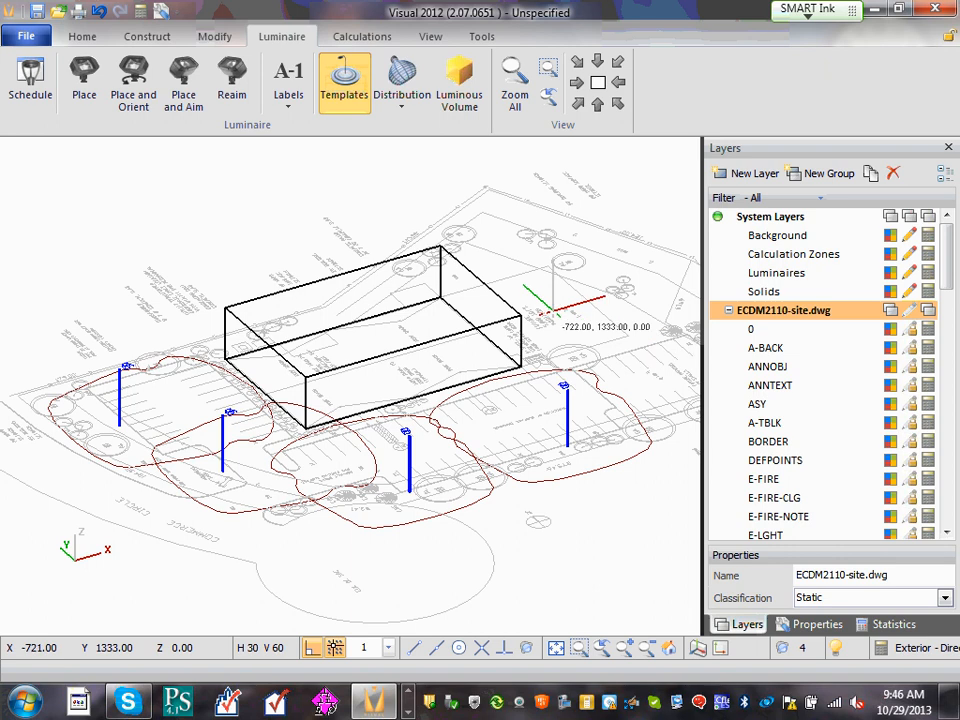
left_click(598, 87)
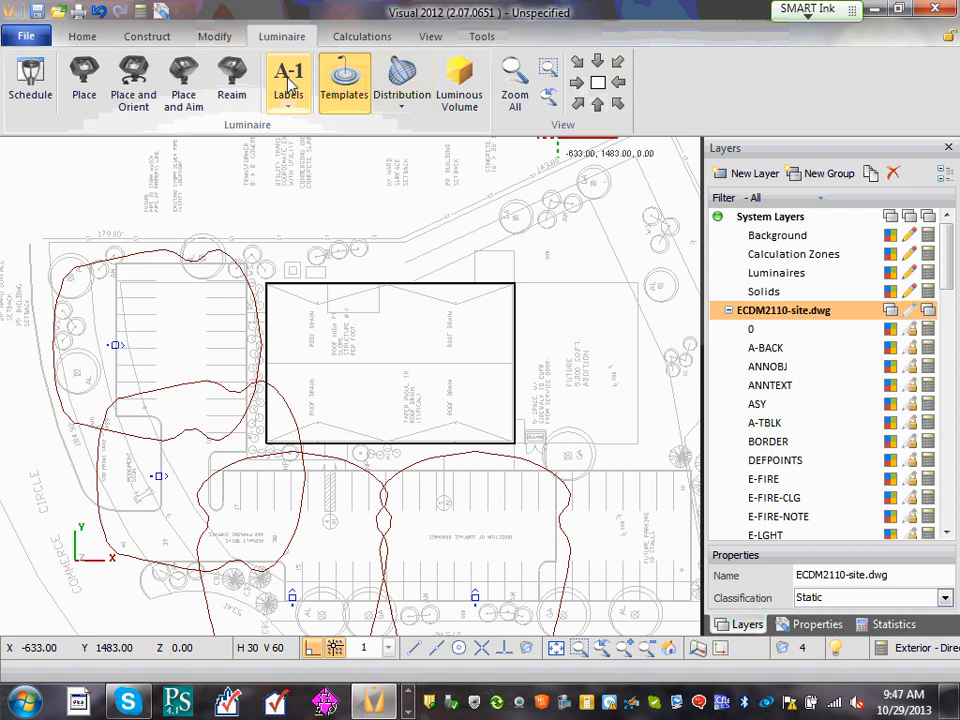
Start a rectangular calculation zone with its first corner outside the northwest side of the site plan.
left_click(364, 37)
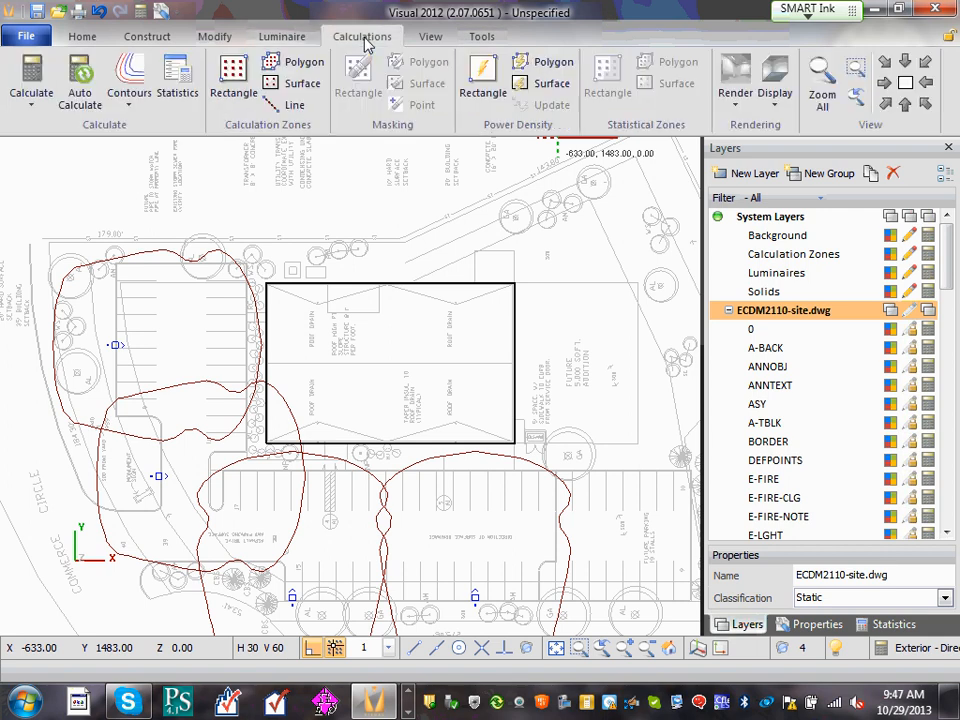
left_click(232, 90)
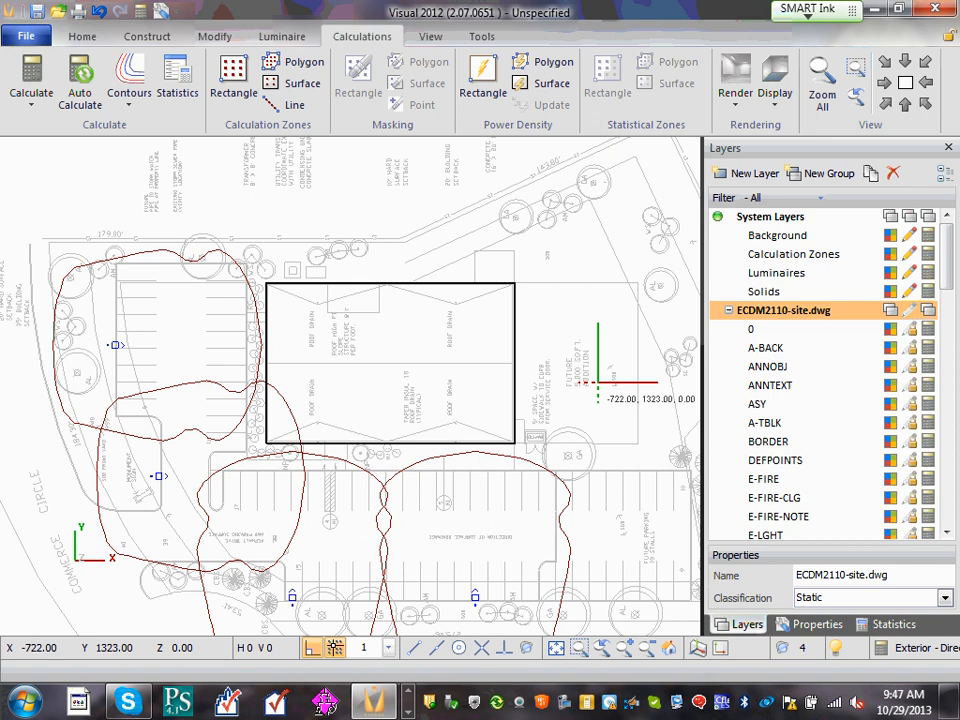
middle_click_drag(112, 394, 120, 397)
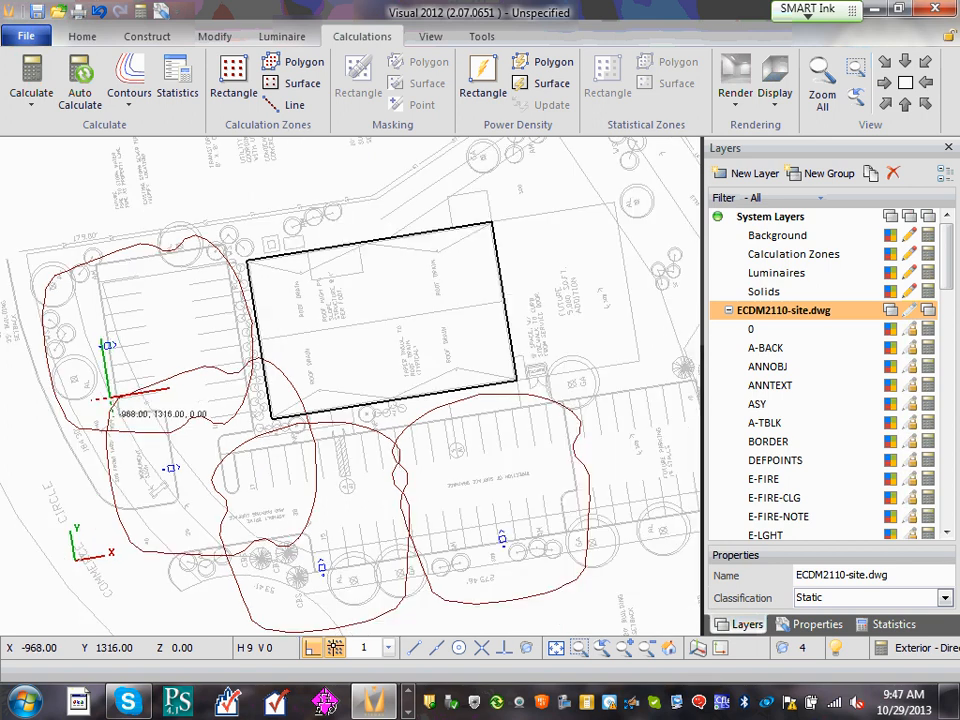
left_click(905, 83)
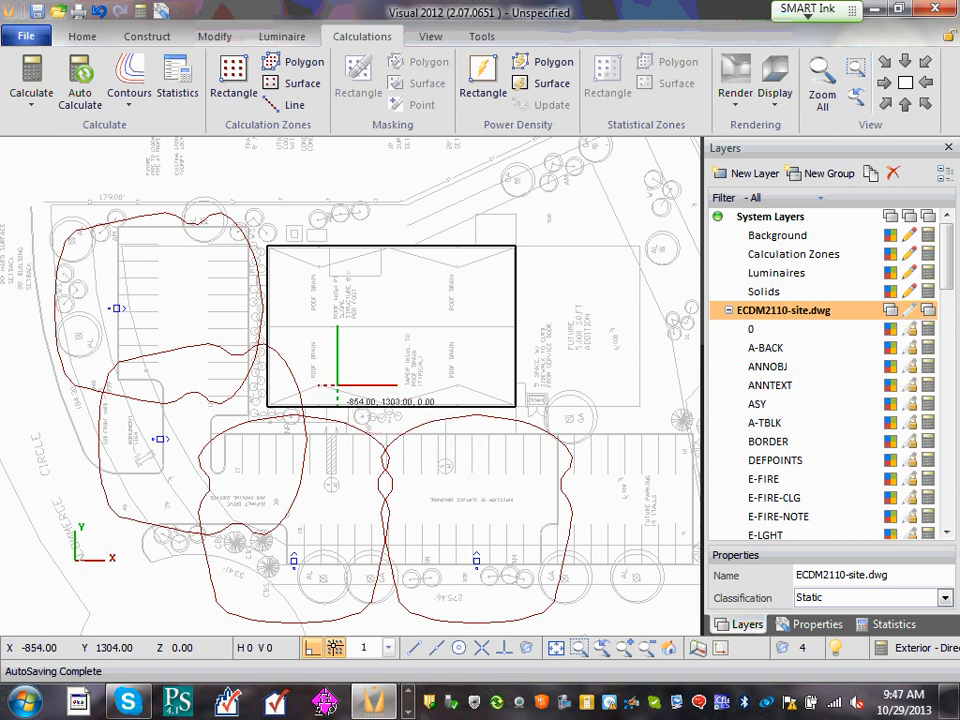
left_click(233, 75)
scroll(305, 450, "down", 1)
scroll(305, 450, "down", 3)
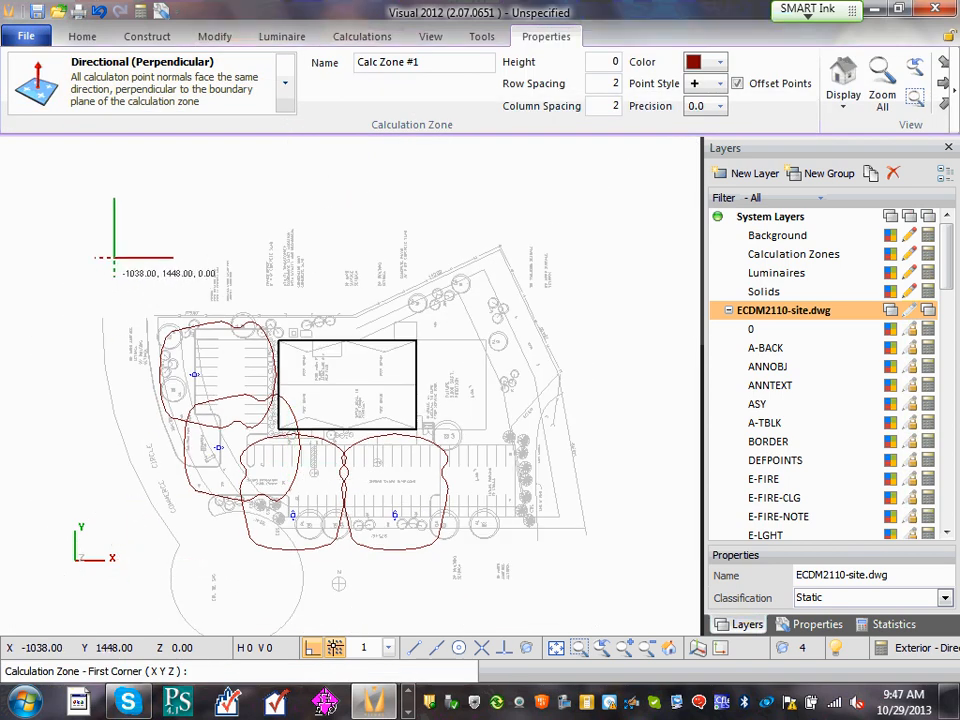
left_click(97, 241)
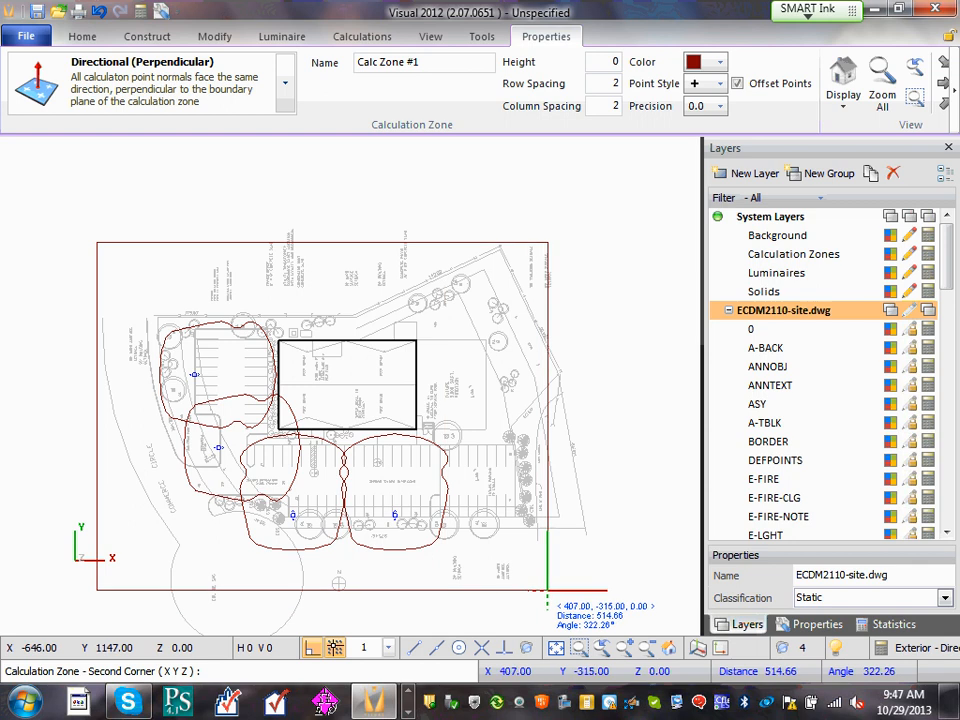
Name the calculation zone Total Area and set its row spacing and column spacing to 10.
left_click(443, 62)
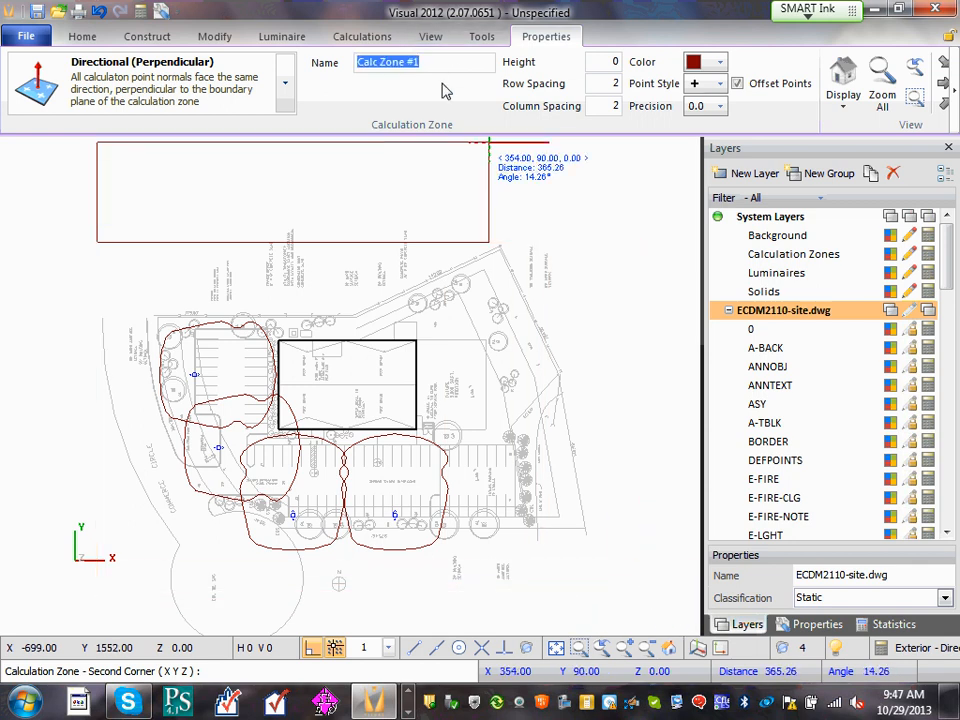
type("Total Area")
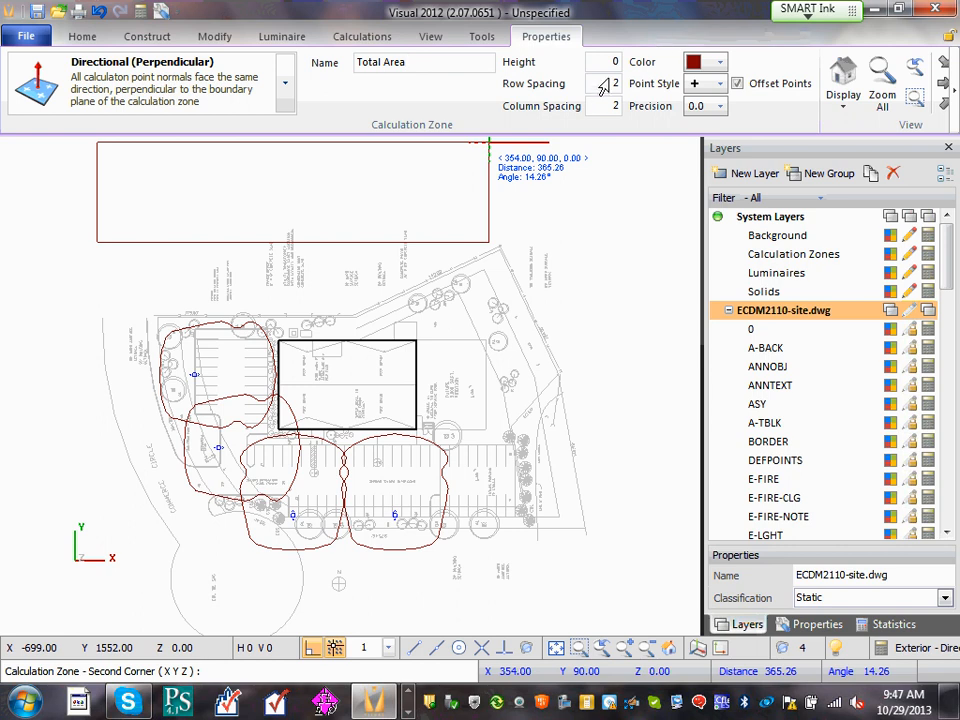
mouse_move(607, 81)
left_mouse_down()
mouse_move(633, 80)
mouse_move(624, 82)
left_mouse_up()
right_click(630, 60)
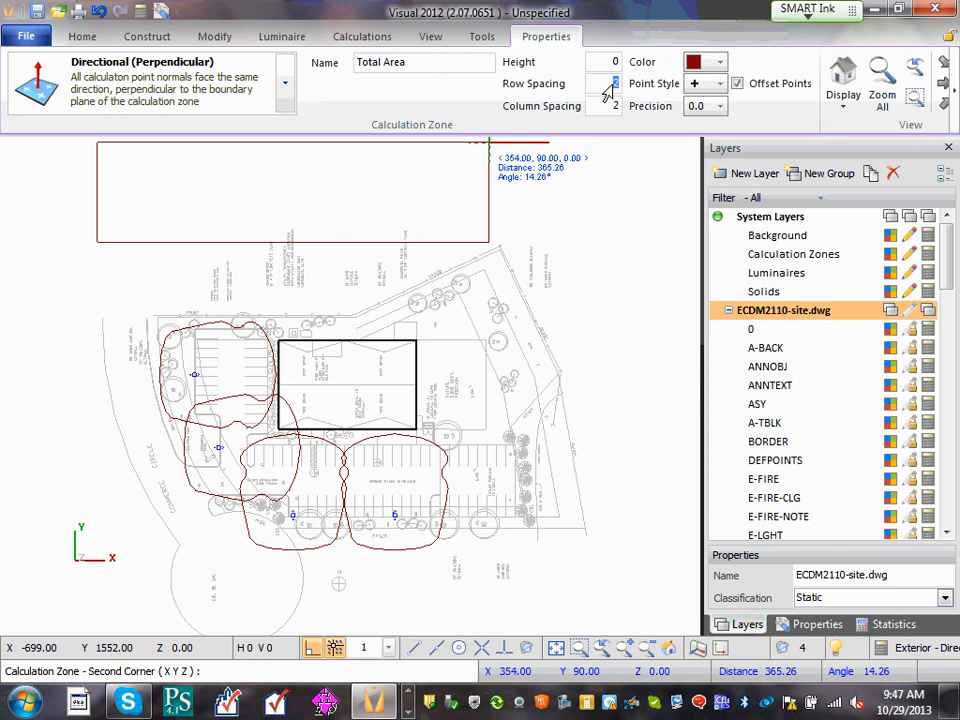
type("10")
left_click(615, 107)
type("1")
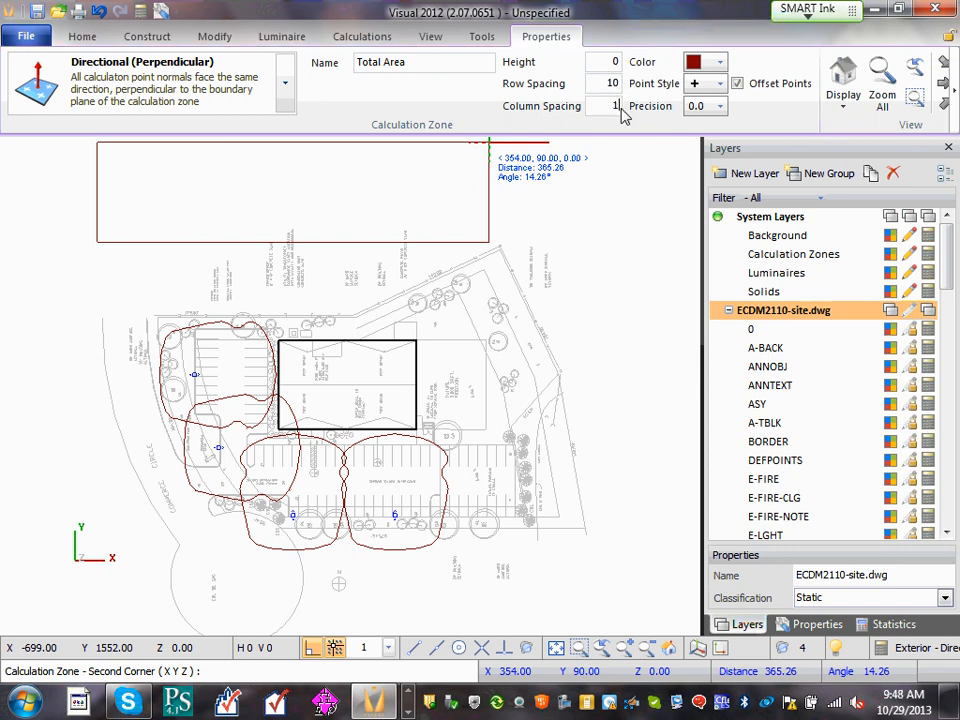
type("0")
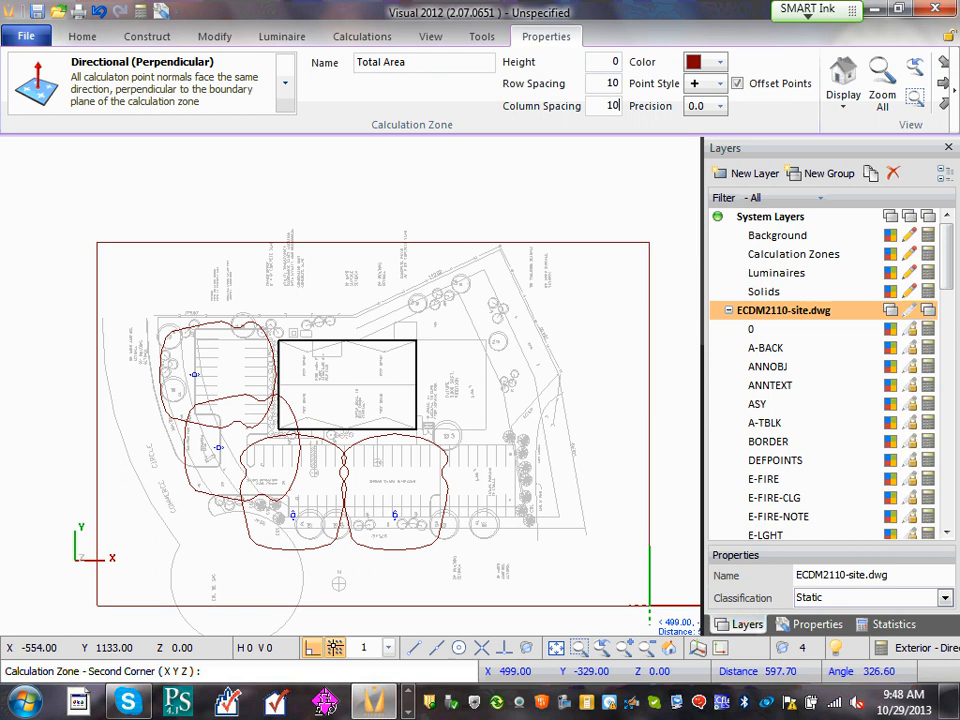
Finish the Total Area calculation zone by placing its opposite corner beyond the site plan, making it about 499 by 329.
middle_click_drag(595, 497, 568, 389)
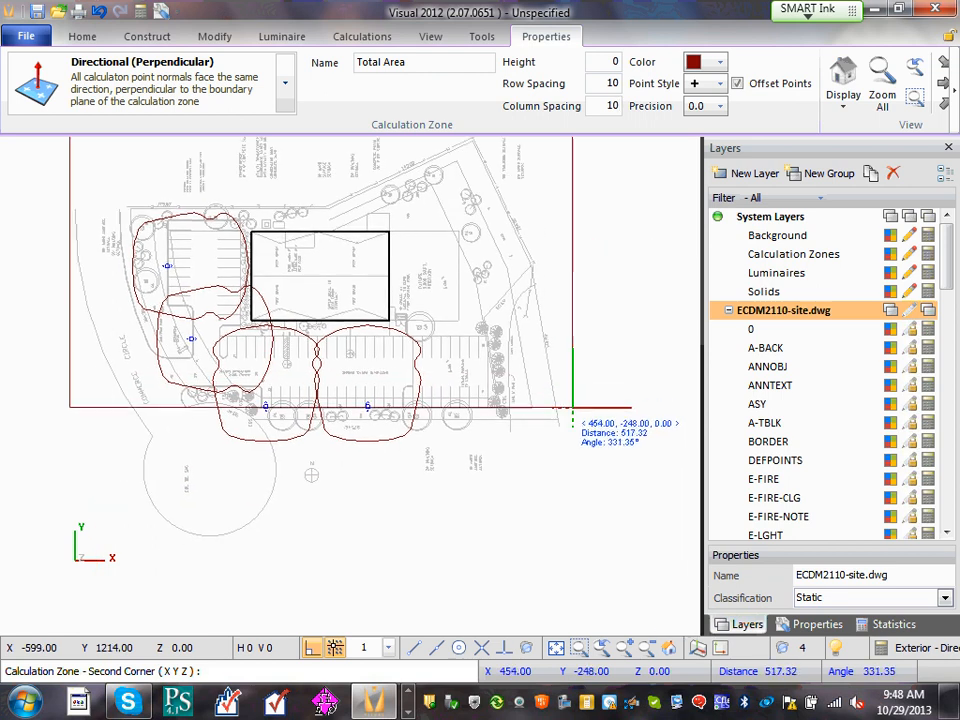
left_click(622, 497)
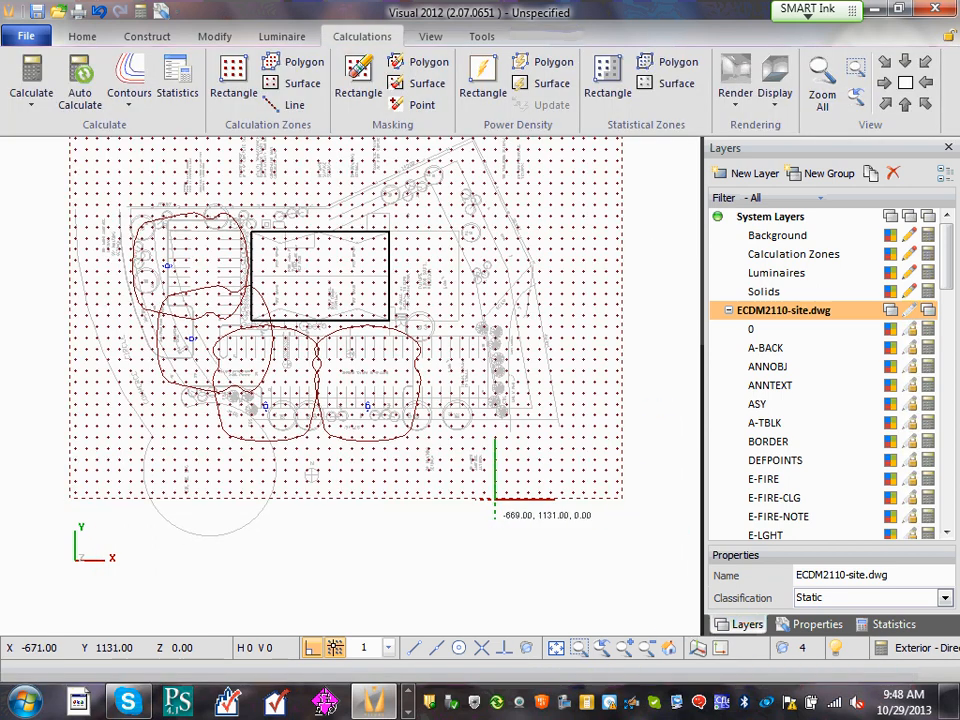
middle_click_drag(433, 420, 456, 575)
scroll(461, 531, "up", 1)
middle_click_drag(461, 531, 443, 407)
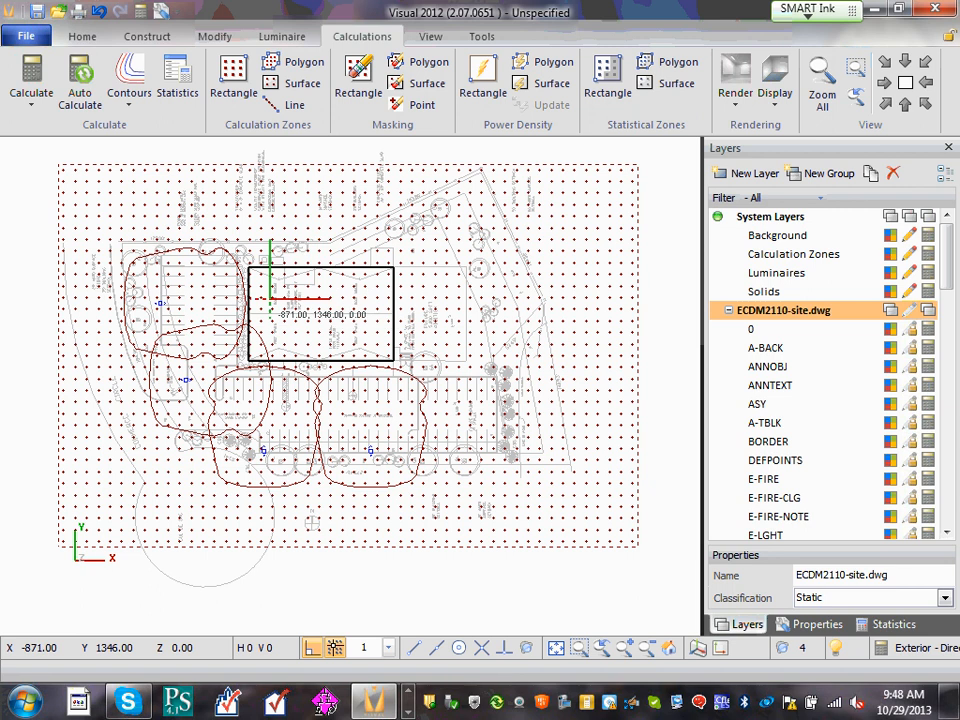
scroll(279, 305, "up", 1)
scroll(279, 305, "up", 1)
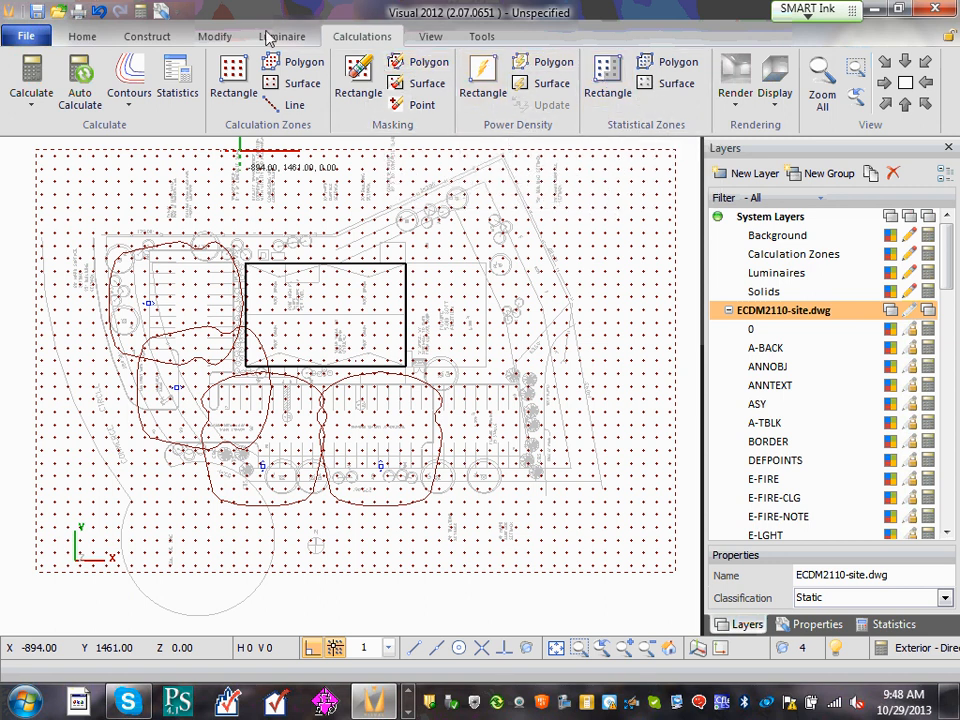
Try to set up a polygon statistical zone on the Total Area calculation zone.
left_click(234, 78)
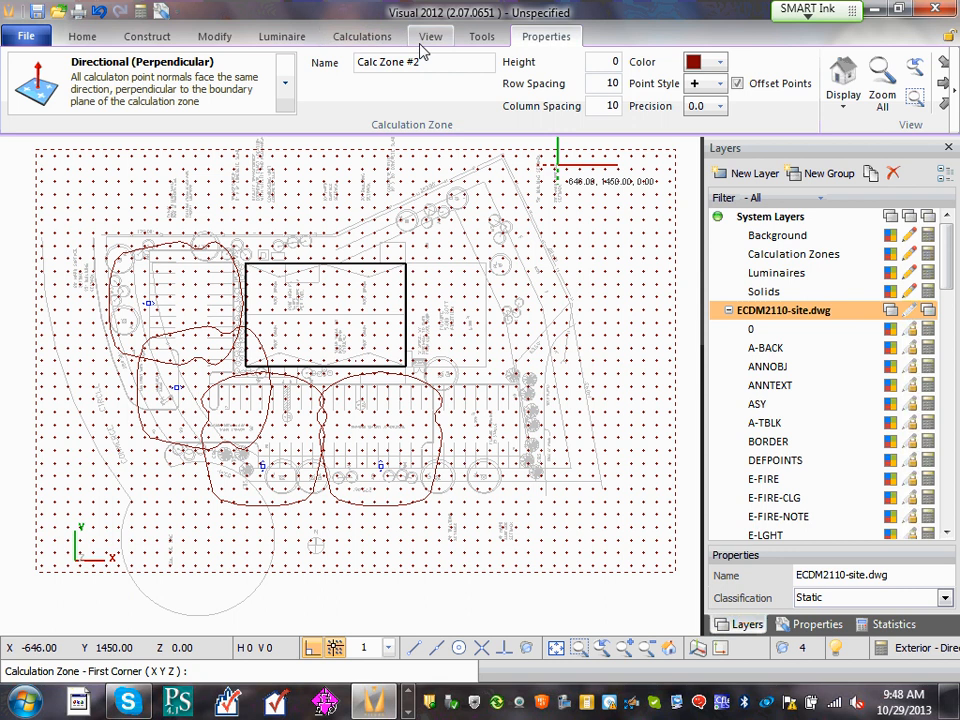
left_click(345, 40)
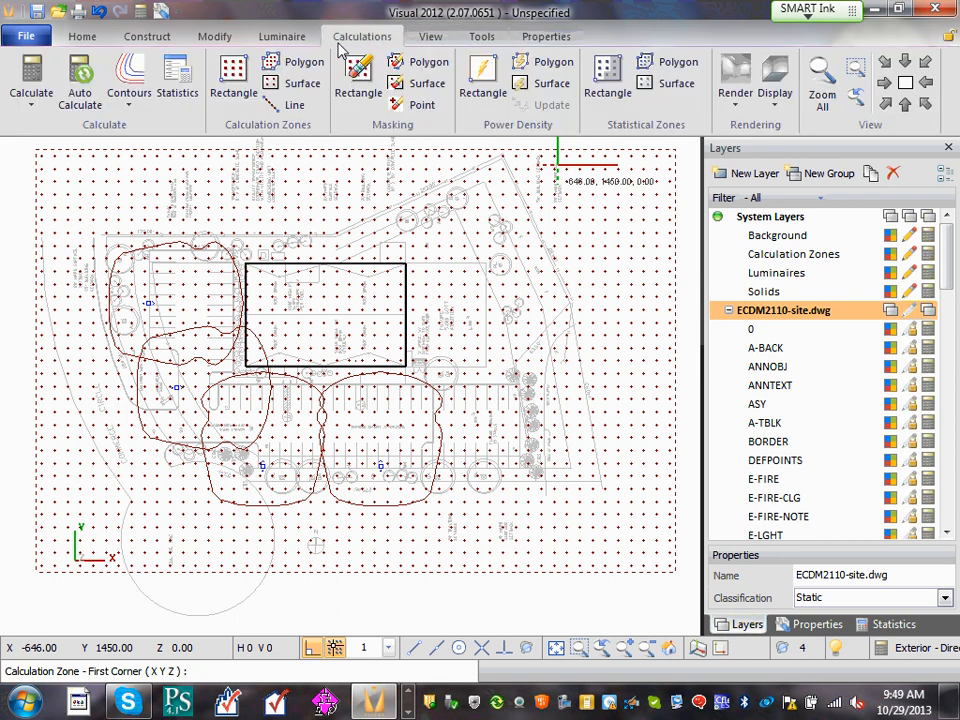
left_click(670, 83)
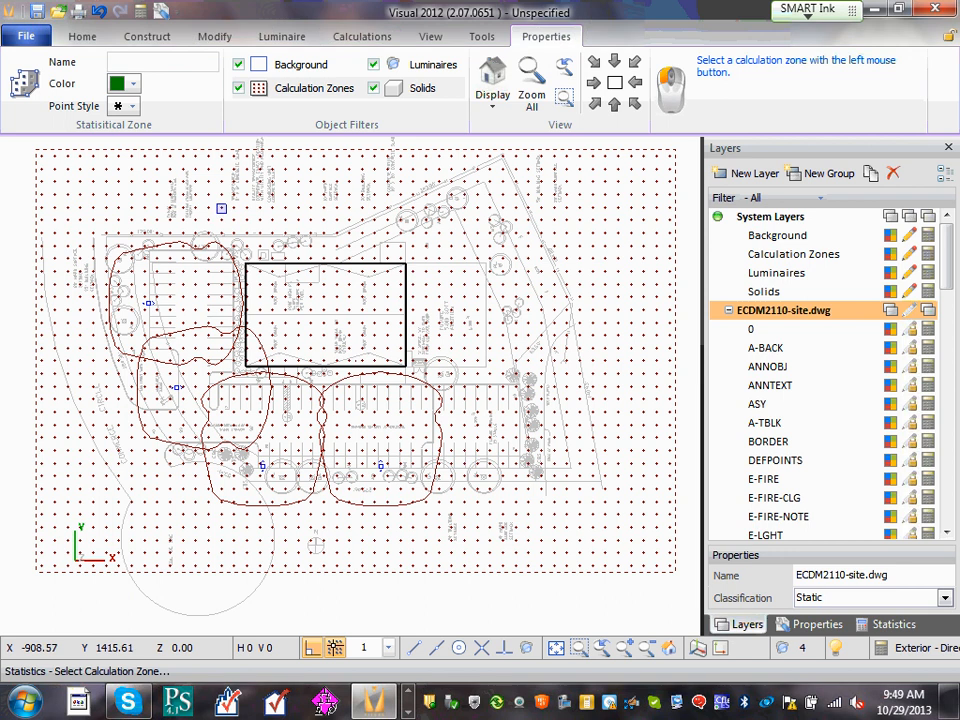
left_click(166, 158)
scroll(166, 158, "up", 3)
scroll(175, 269, "up", 3)
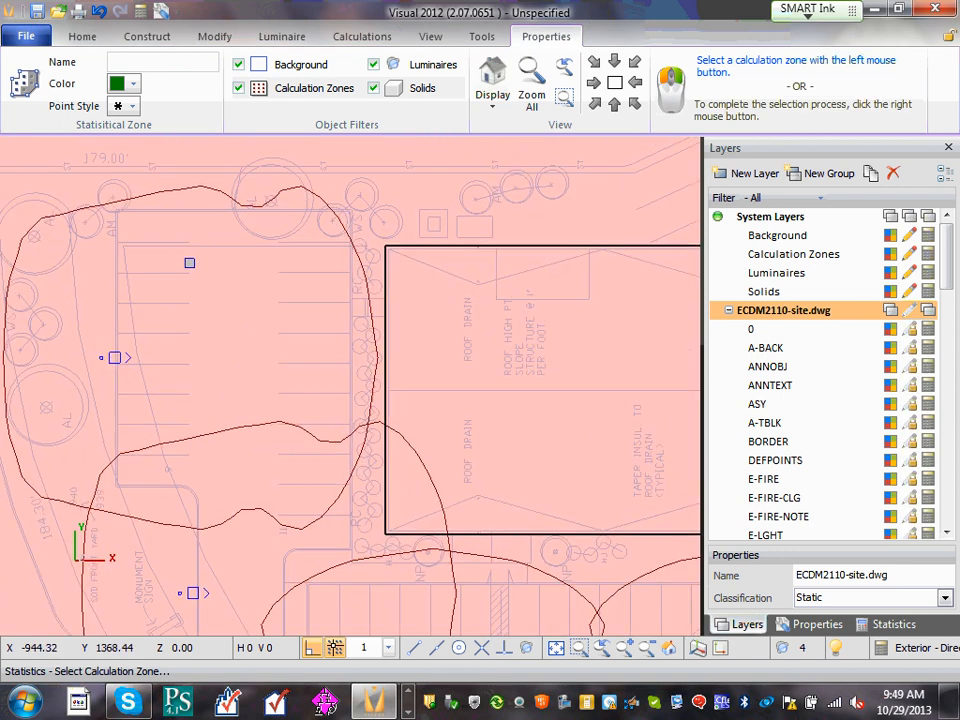
right_click(306, 236)
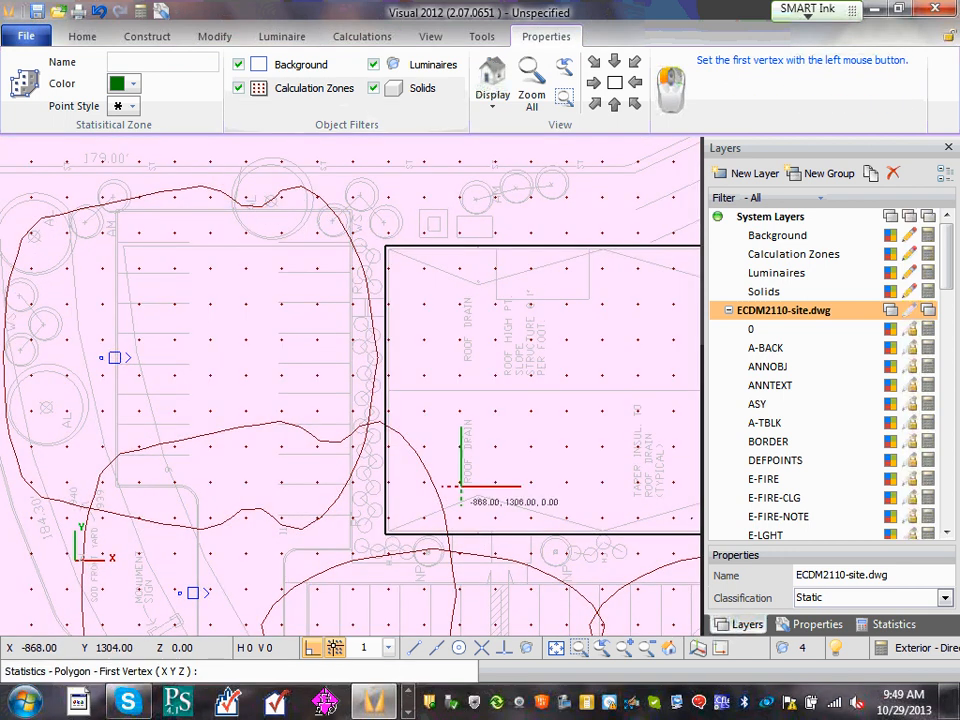
Turn on endpoint snap and trace the first three polygon vertices along the west parking lot's curb from its northwest corner.
left_click(413, 647)
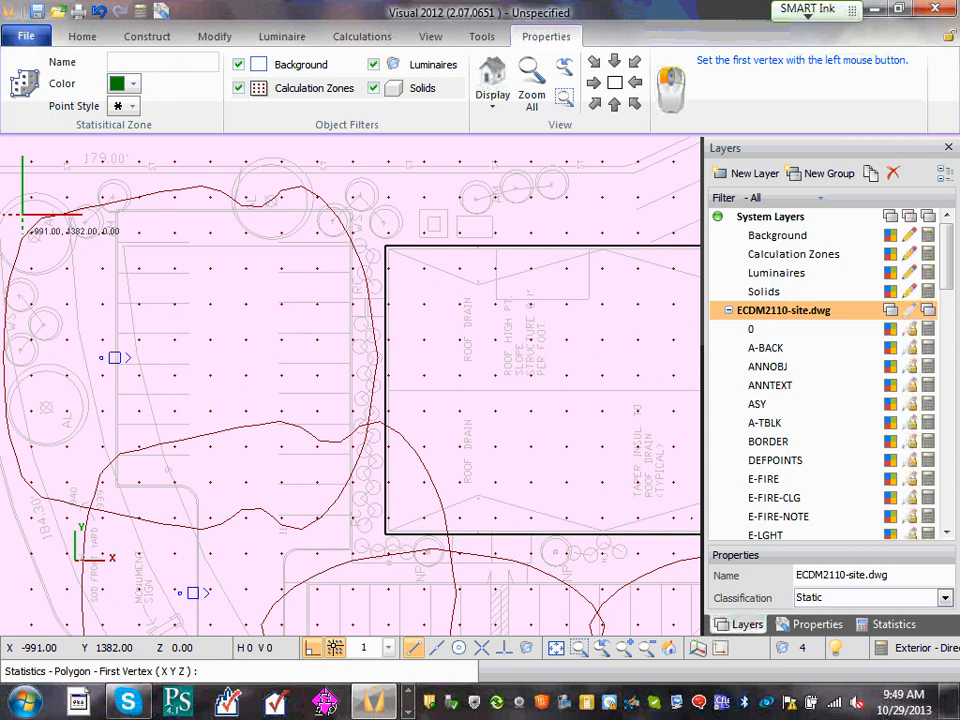
left_click(115, 209)
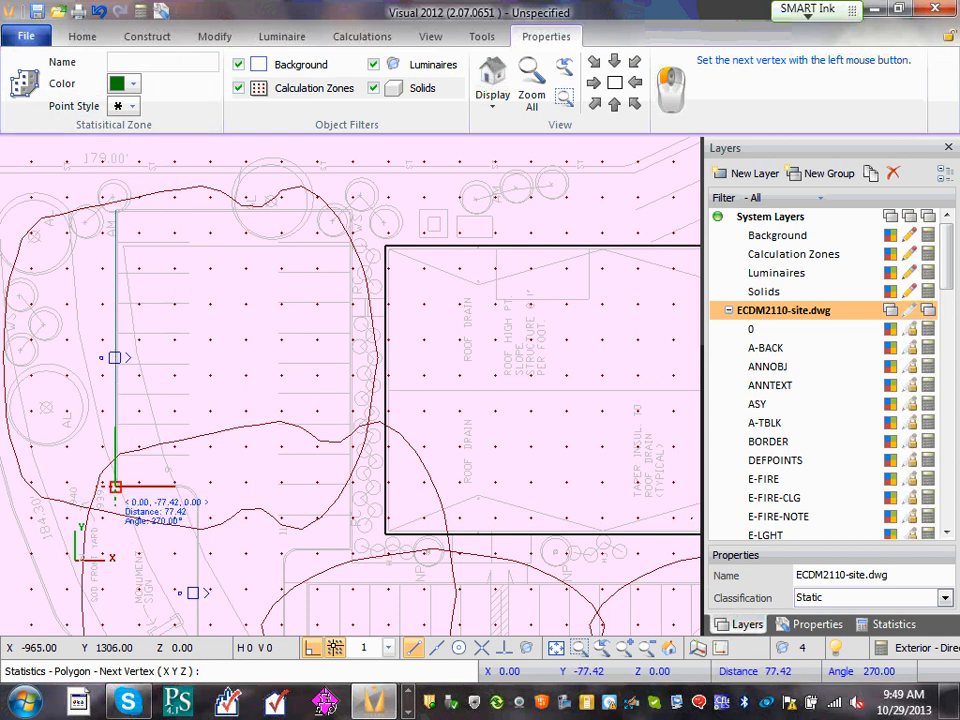
left_click(115, 487)
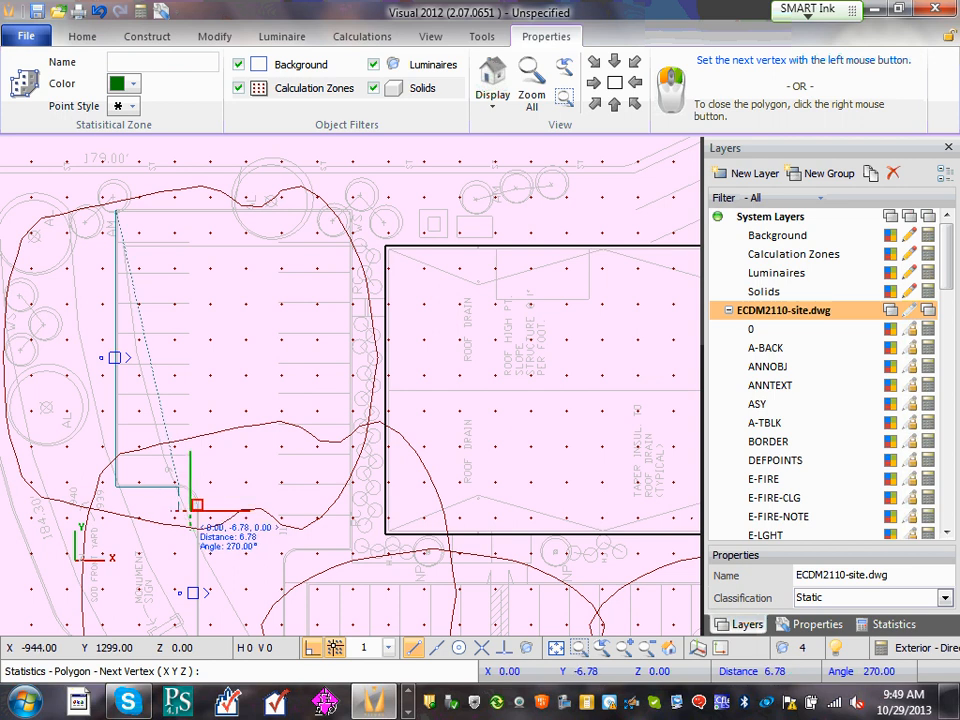
left_click(196, 502)
scroll(150, 165, "down", 1)
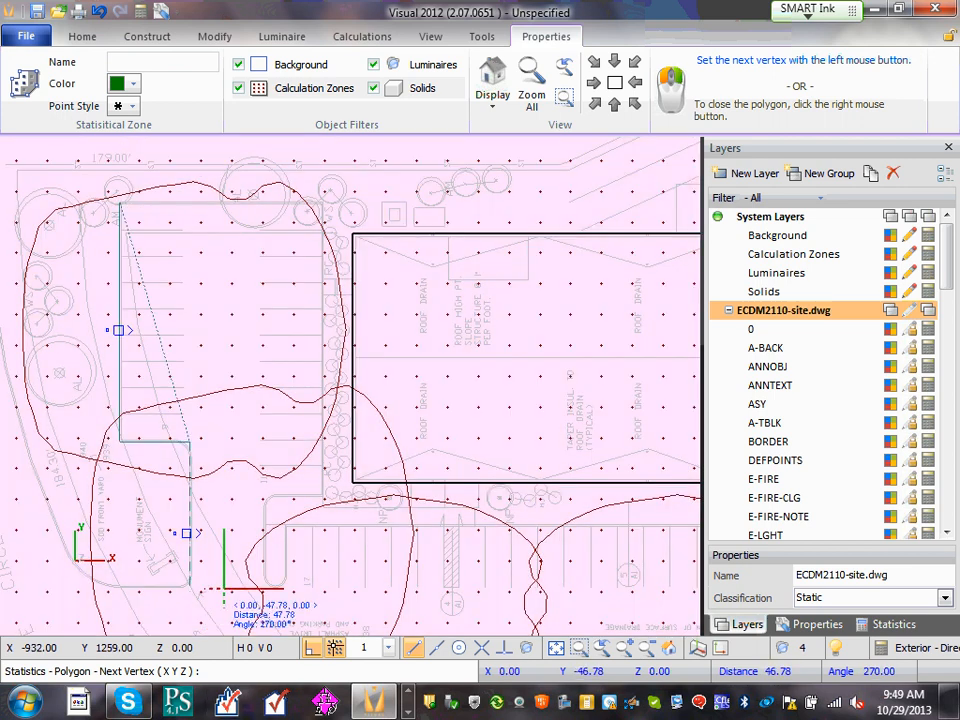
Turn off ortho mode, add a vertex near the curved island's southeast corner, and abandon the statistical polygon.
left_click(312, 647)
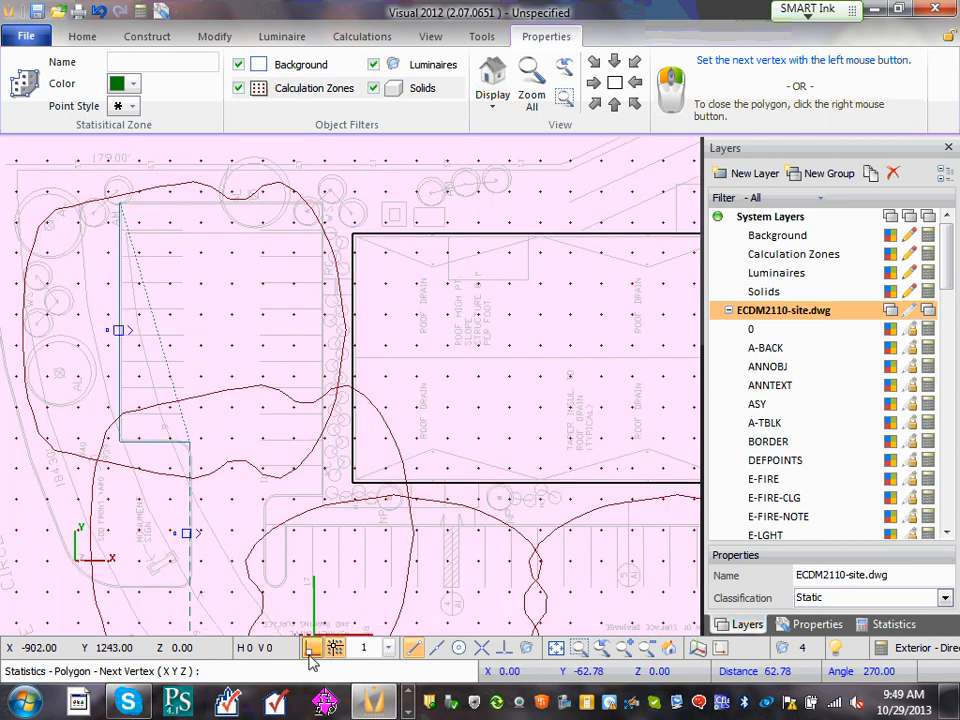
left_click(191, 575)
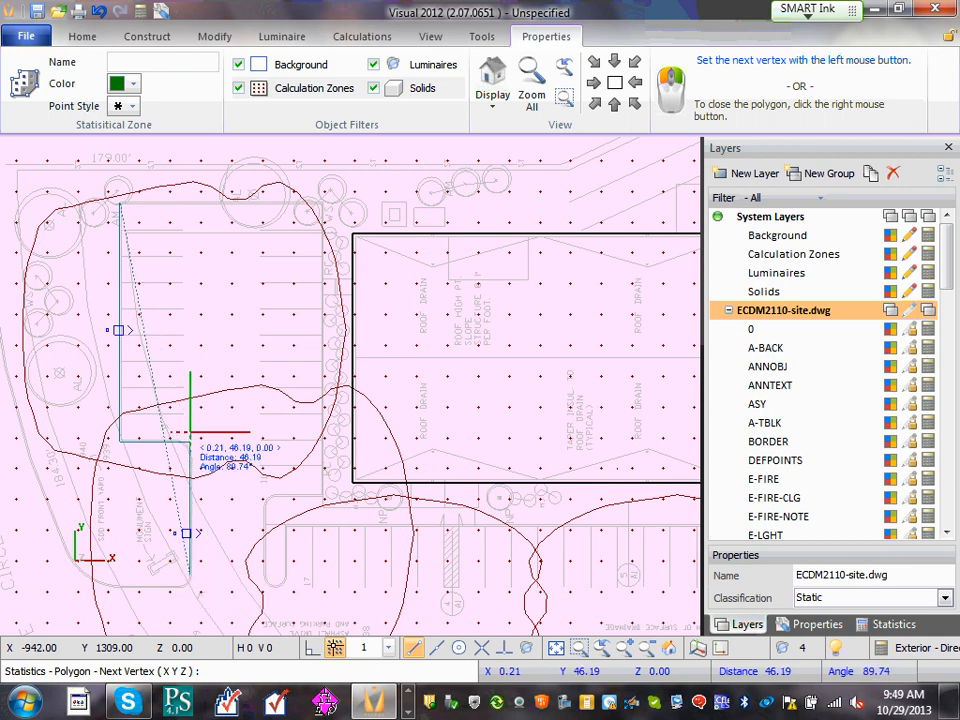
scroll(175, 200, "down", 1)
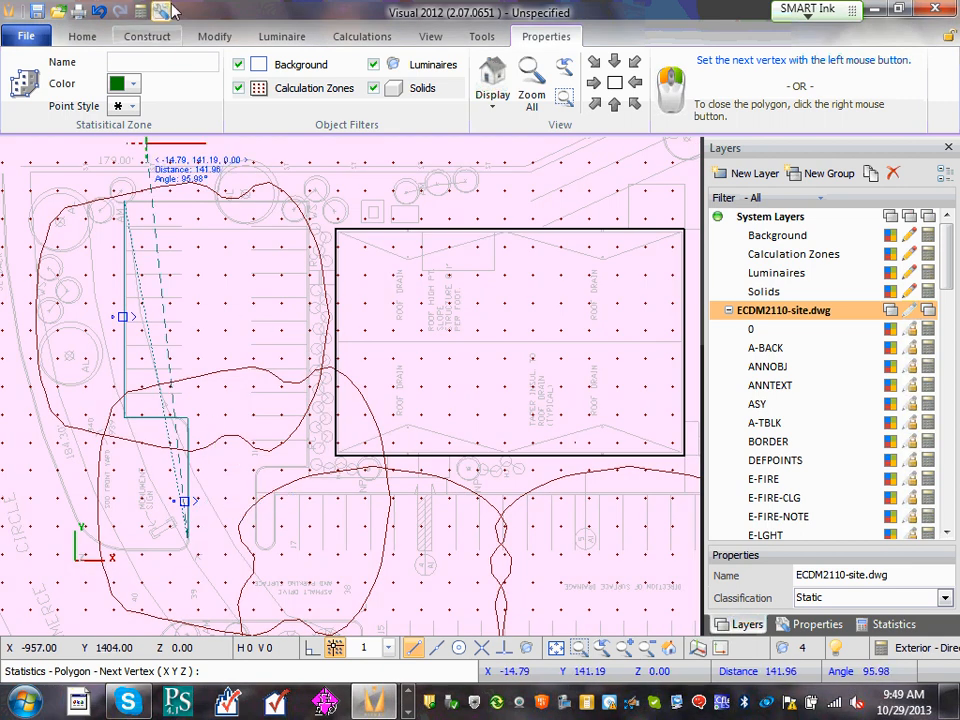
left_click(355, 36)
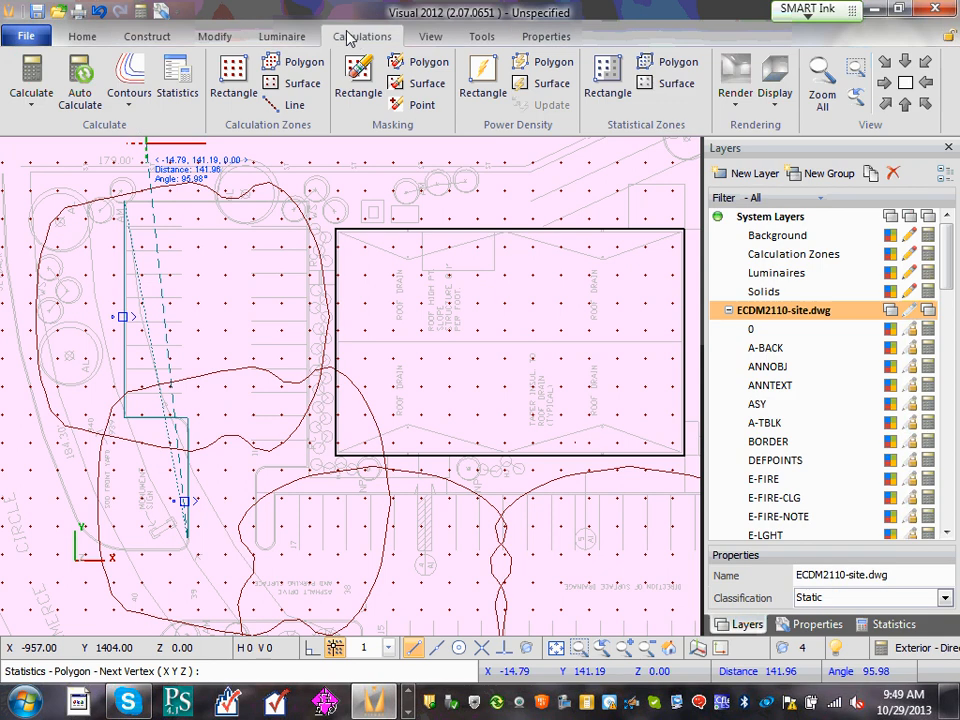
key("Escape")
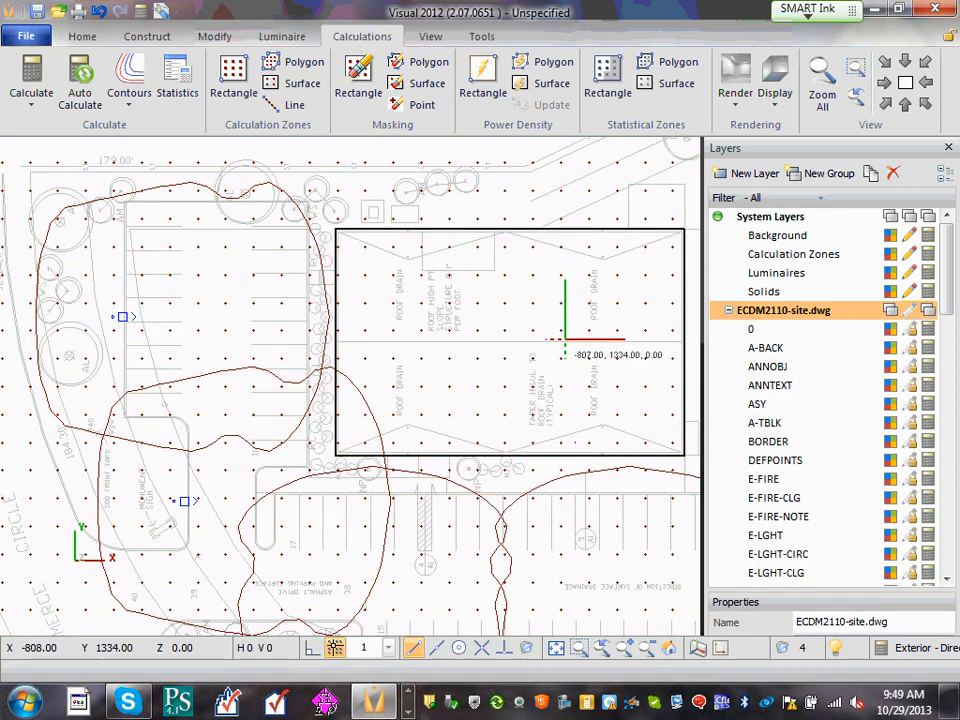
Mask the Total Area calculation zone with the building surface to remove the points inside the building outline.
scroll(283, 462, "down", 1)
scroll(279, 465, "down", 1)
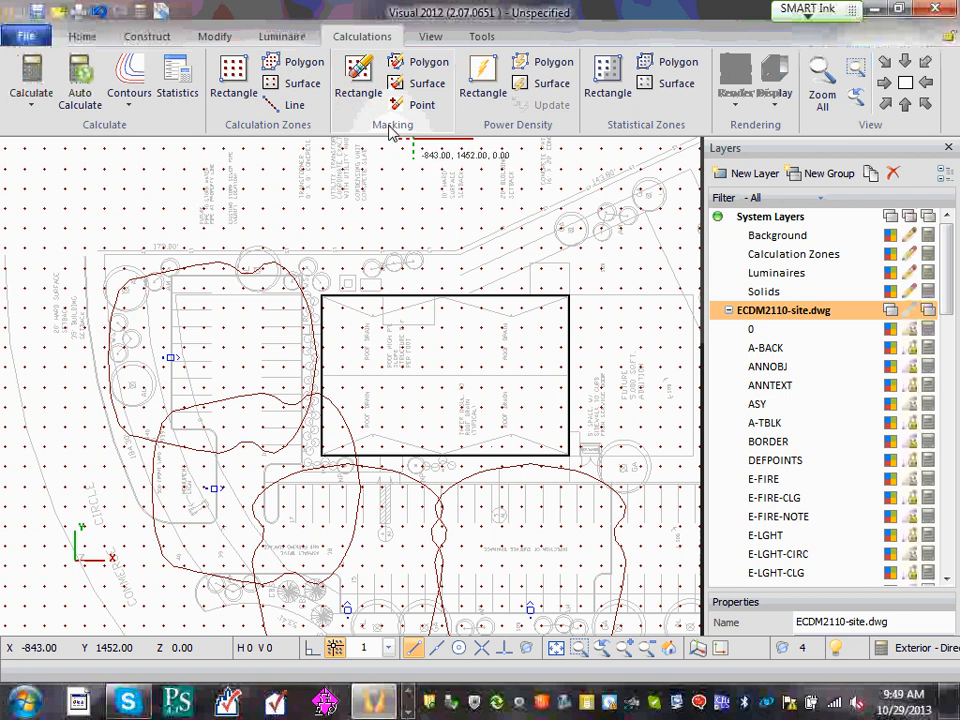
left_click(415, 84)
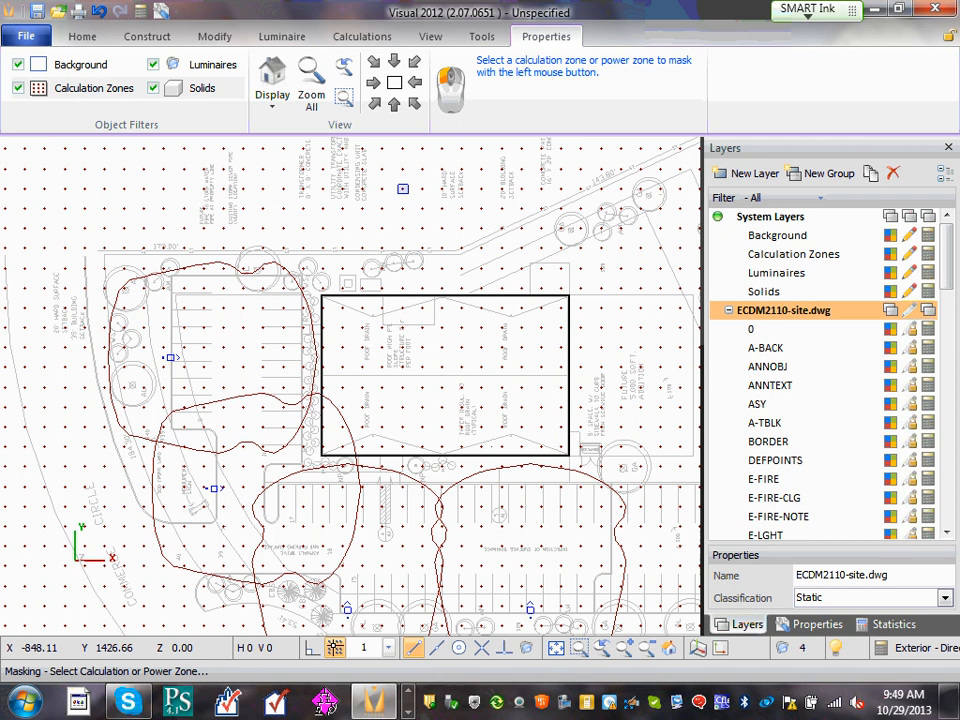
left_click(403, 188)
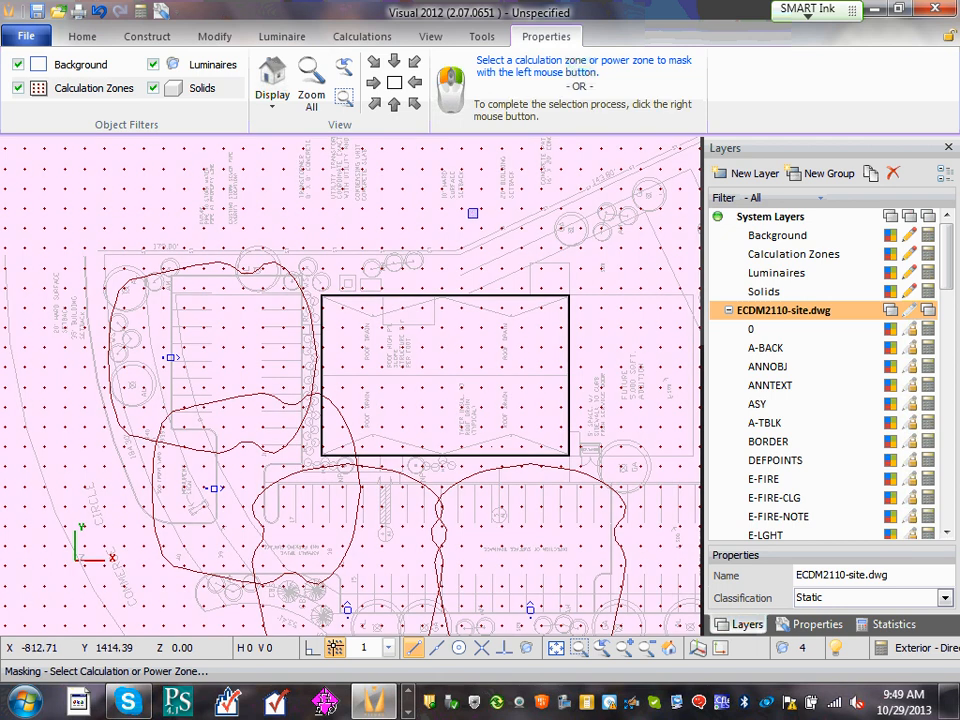
right_click(473, 285)
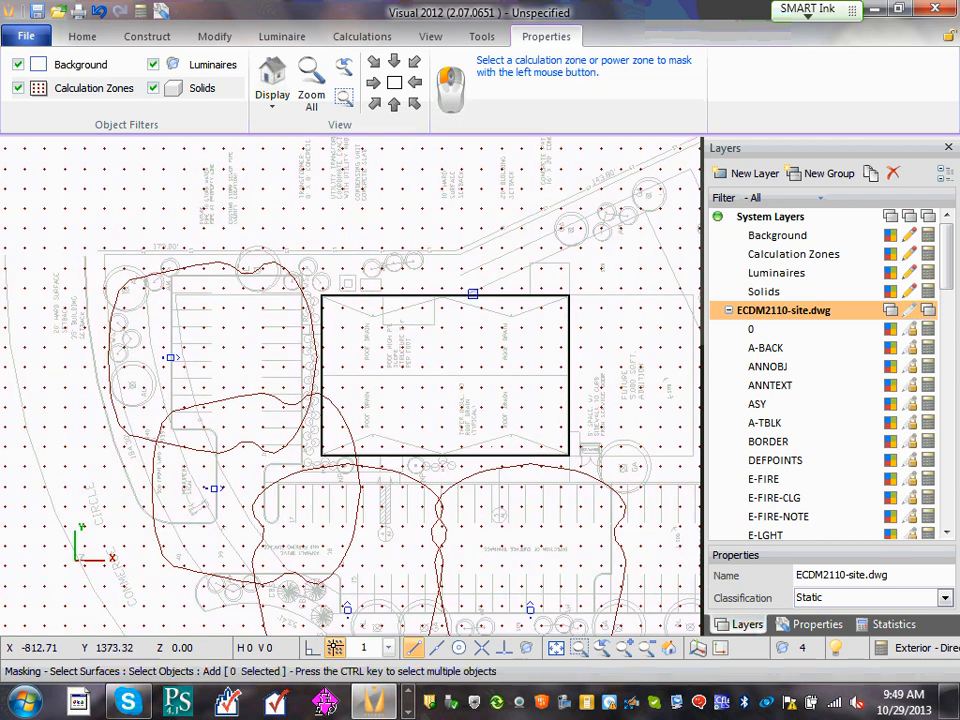
left_click(472, 296)
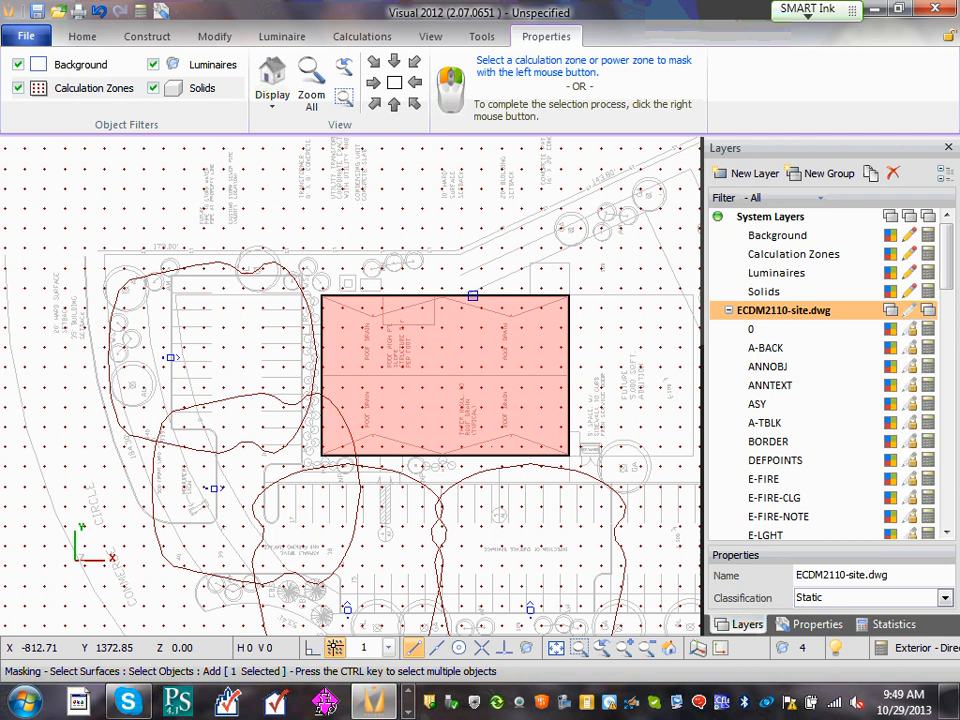
right_click(472, 296)
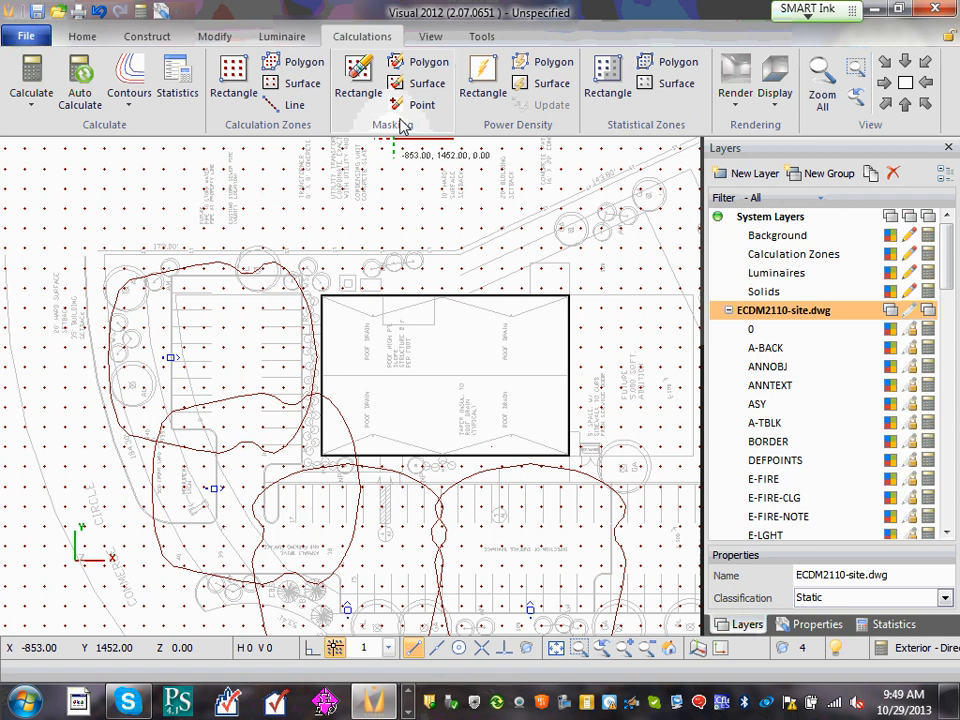
Repeat the surface masking of the Total Area zone with the same building surface.
left_click(425, 84)
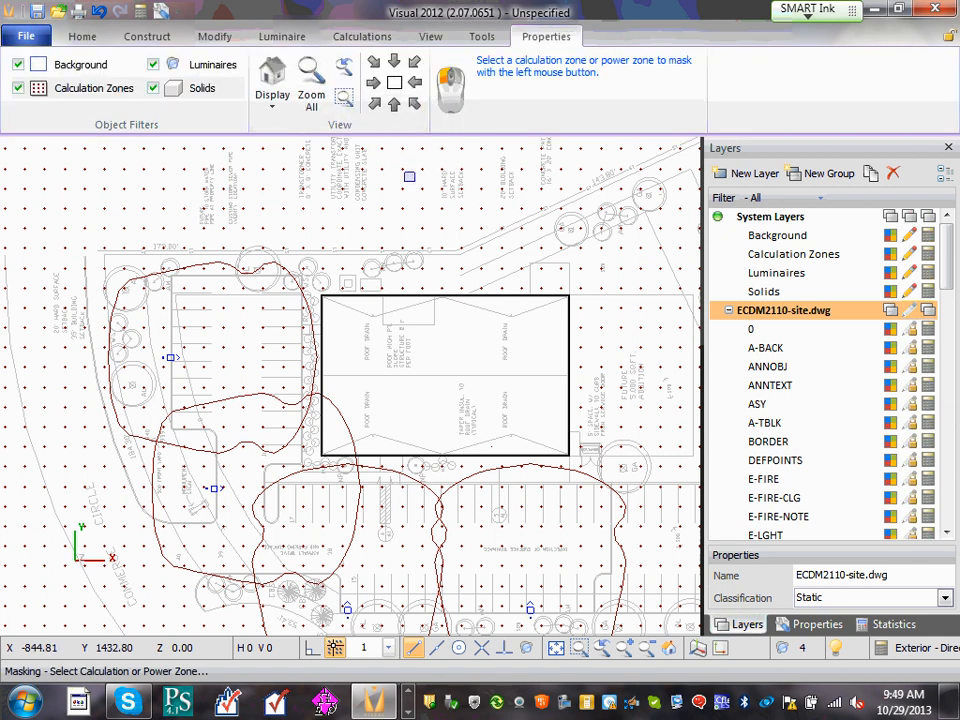
left_click(399, 188)
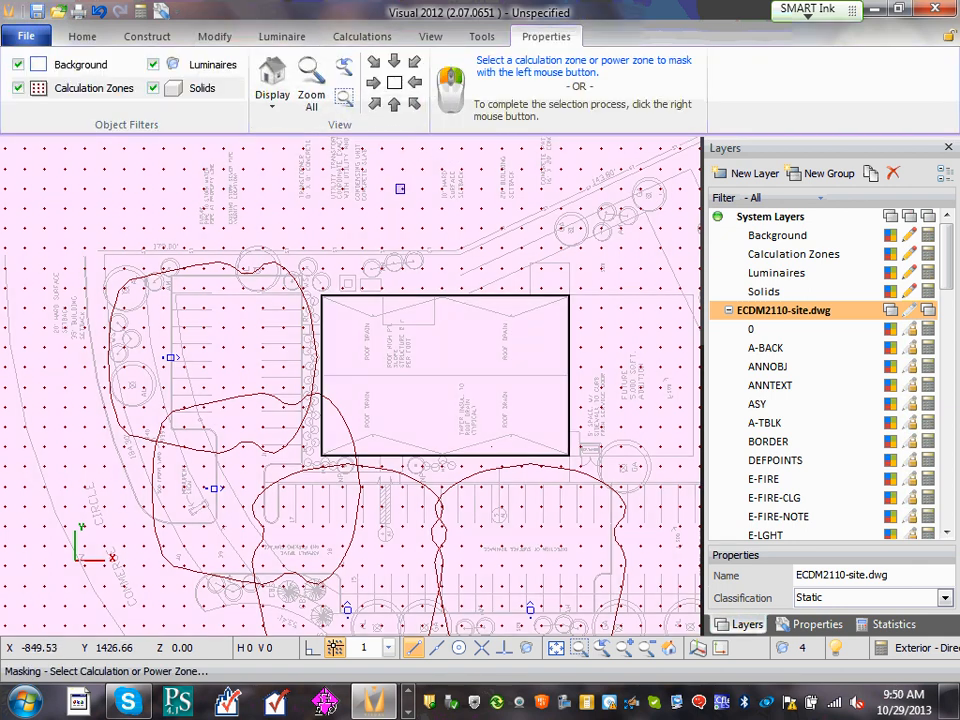
right_click(437, 245)
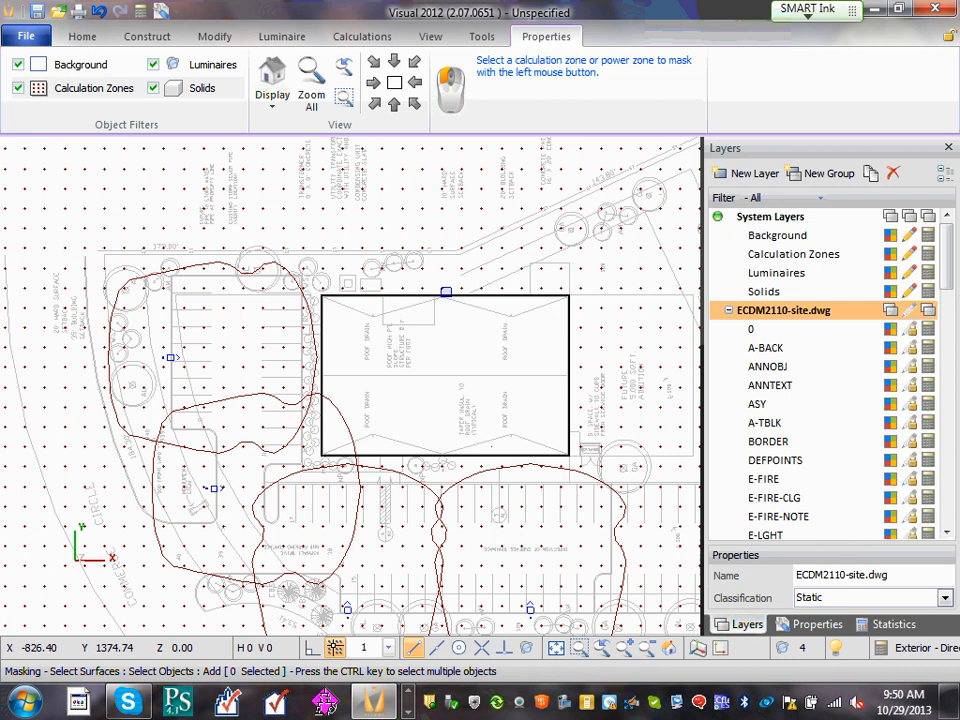
left_click(444, 295)
right_click(444, 293)
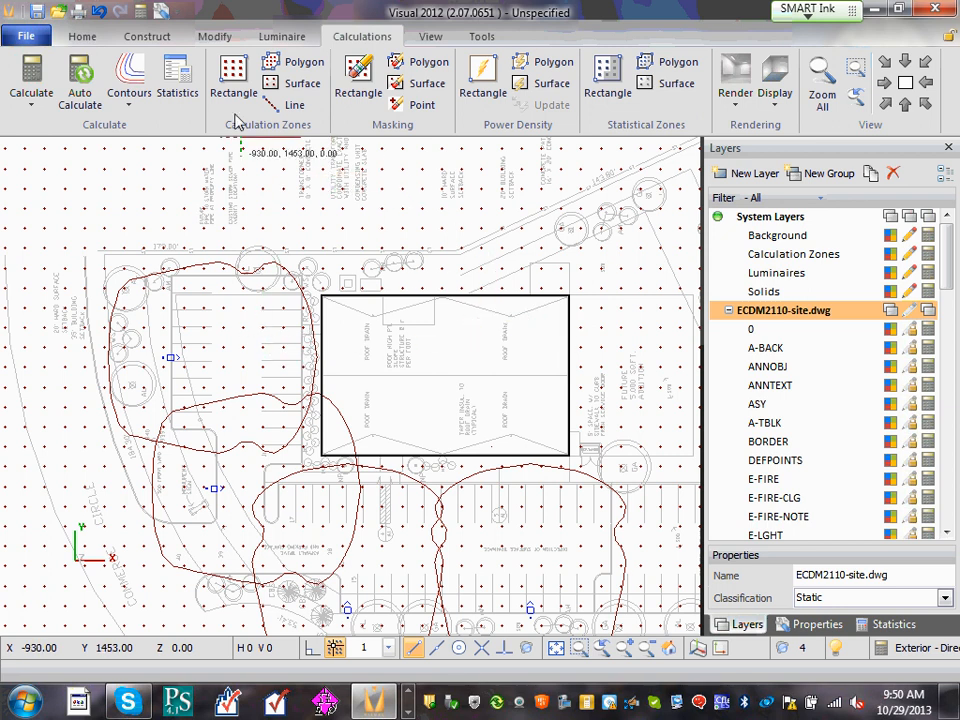
Start a polygon statistical zone on the Total Area grid and trace the south lot's east boundary downward about 66 units from its northeast corner.
scroll(383, 337, "down", 1)
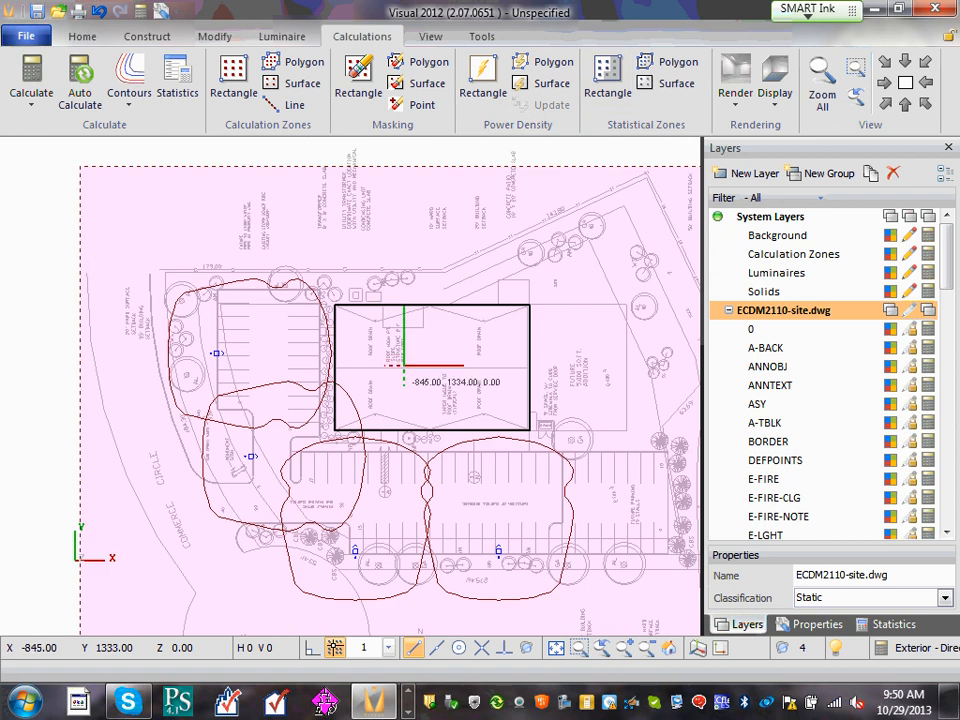
middle_click_drag(448, 425, 327, 387)
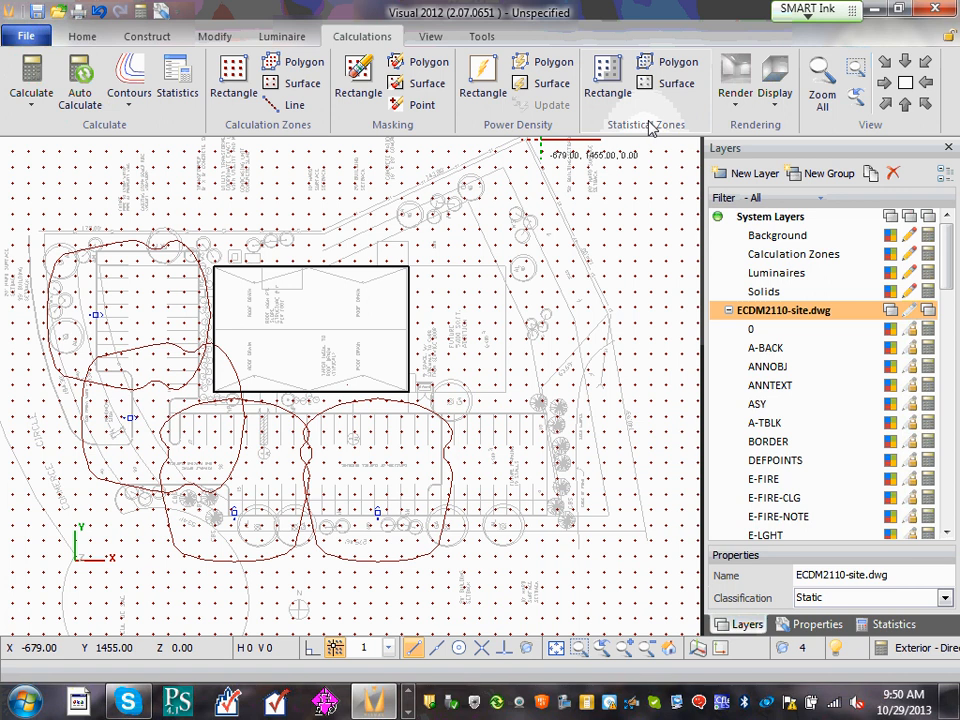
left_click(676, 62)
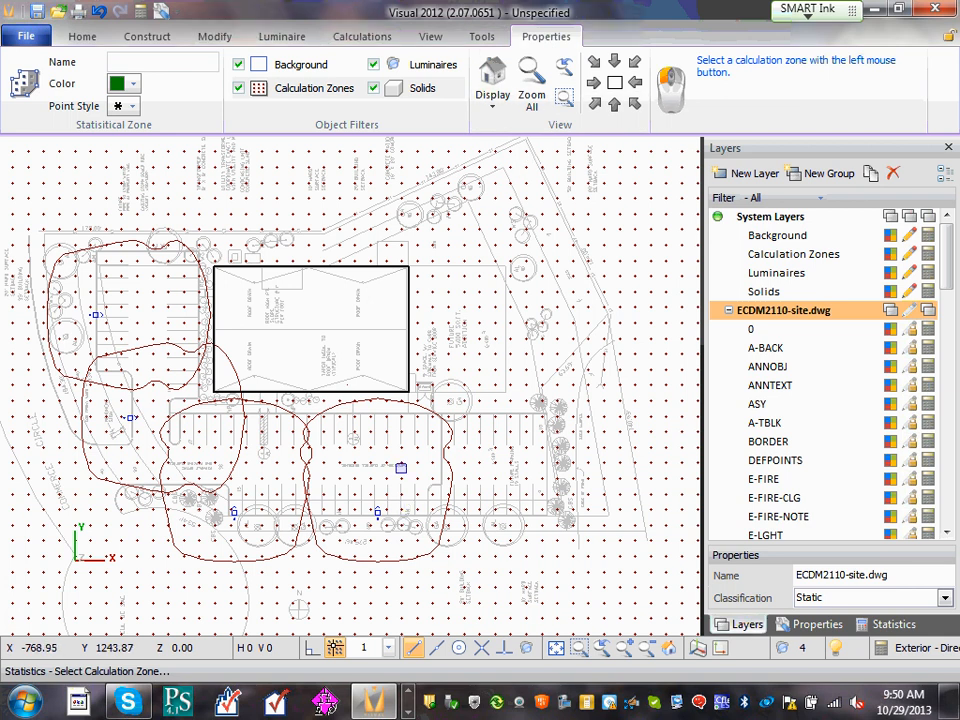
left_click(402, 448)
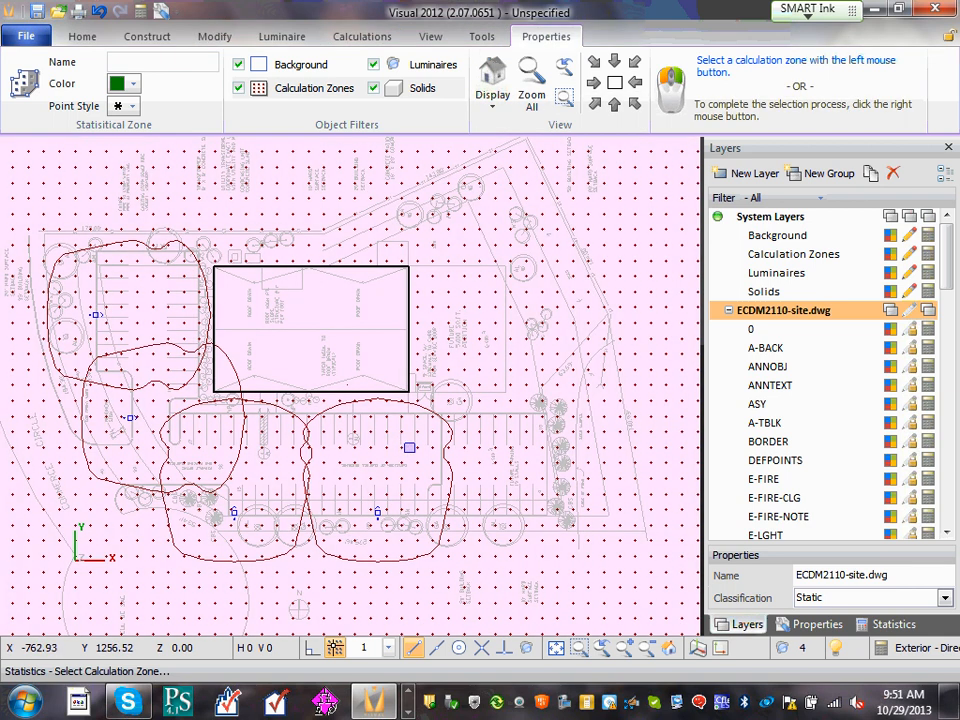
right_click(439, 442)
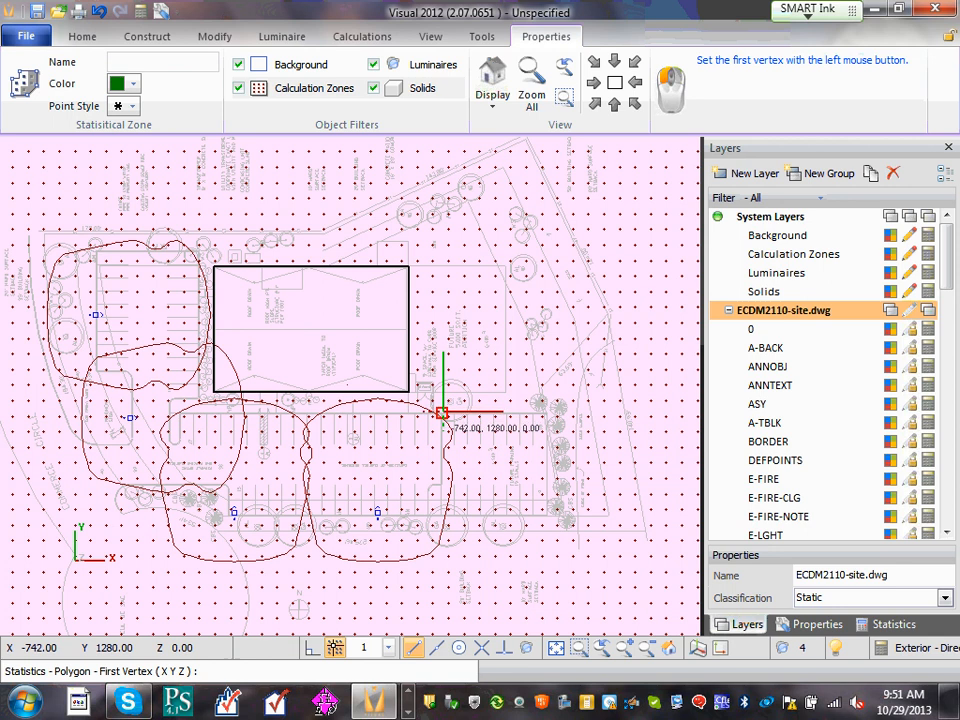
left_click(439, 414)
scroll(440, 450, "up", 3)
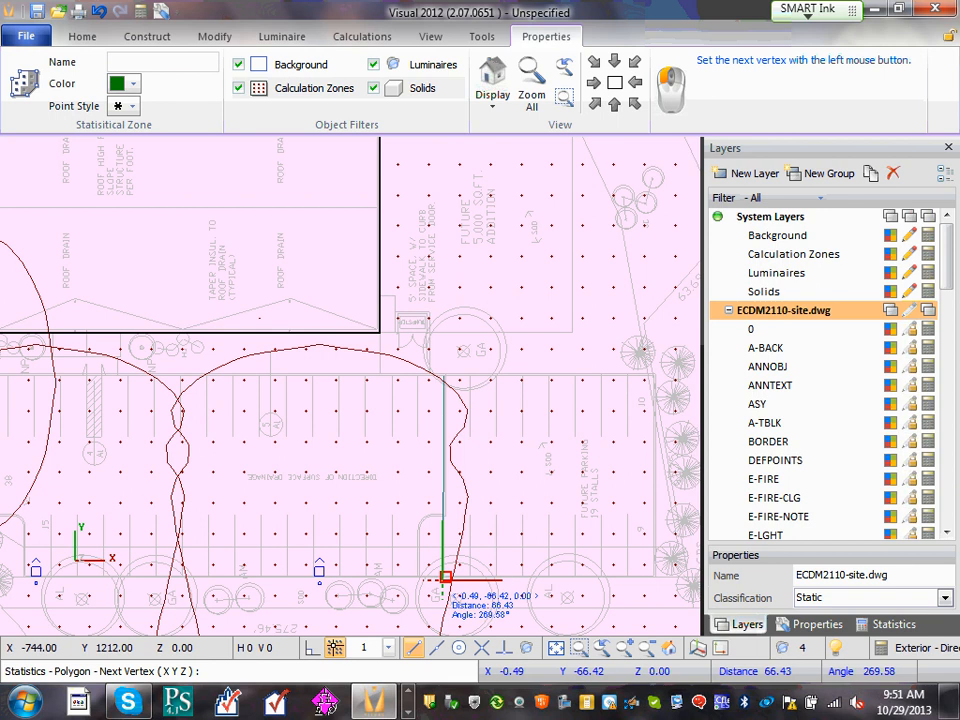
left_click(444, 578)
Trace the statistical polygon west along the south lot's bottom curb about 138 units, up the jog, and across the drive entrance.
scroll(578, 455, "down", 1)
scroll(578, 455, "down", 1)
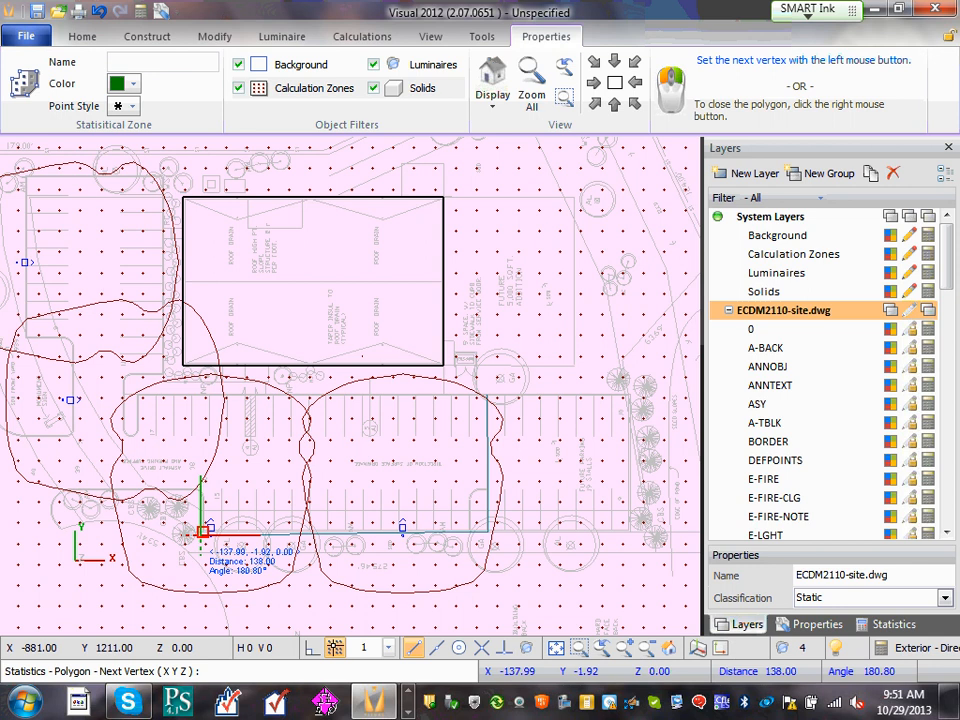
left_click(203, 531)
left_click(203, 497)
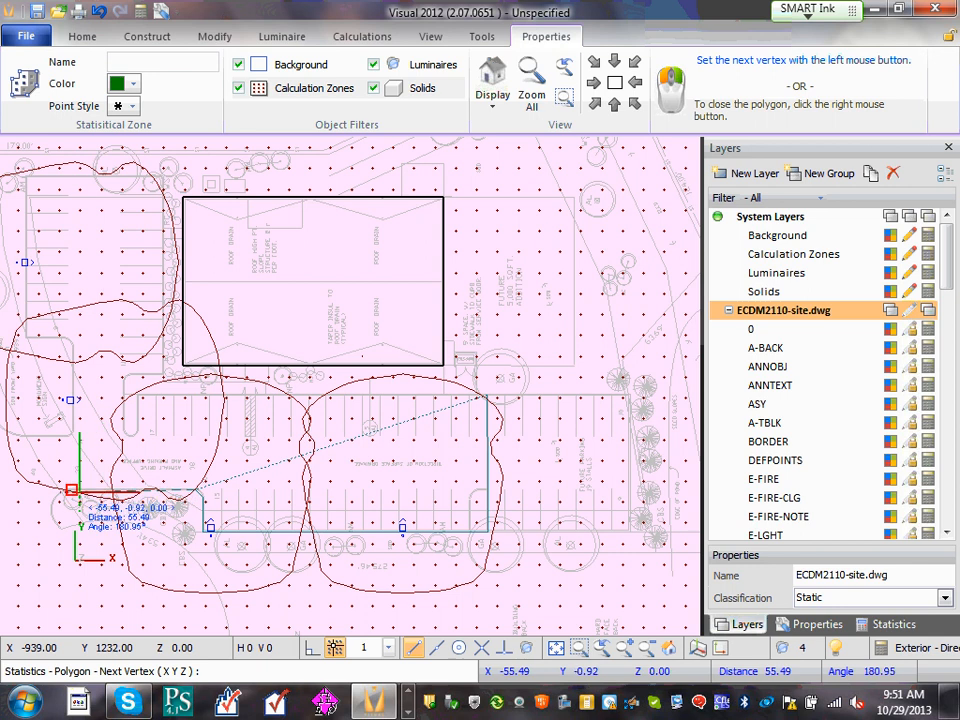
left_click(71, 490)
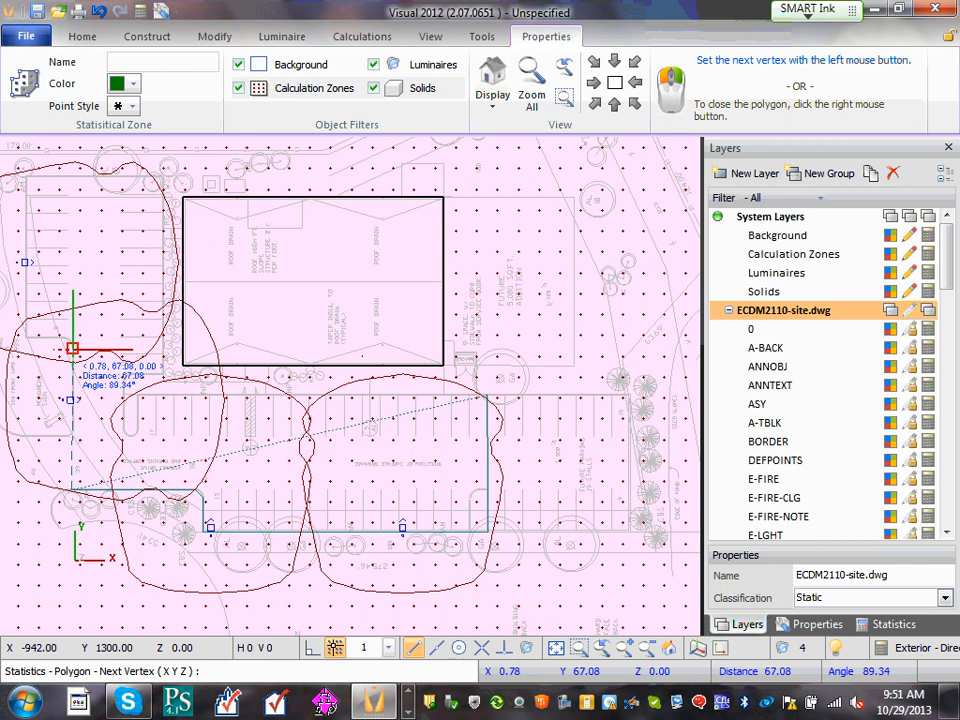
Continue the statistical polygon up past the curved island, along the west lot's west curb, and across to its northeast corner.
left_click(72, 348)
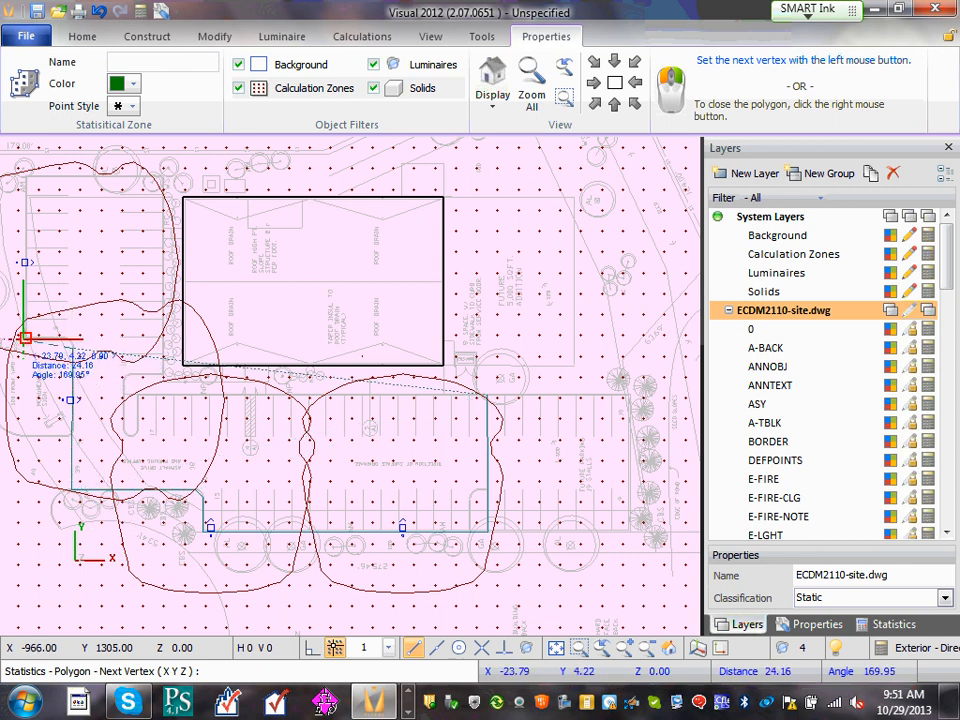
left_click(25, 338)
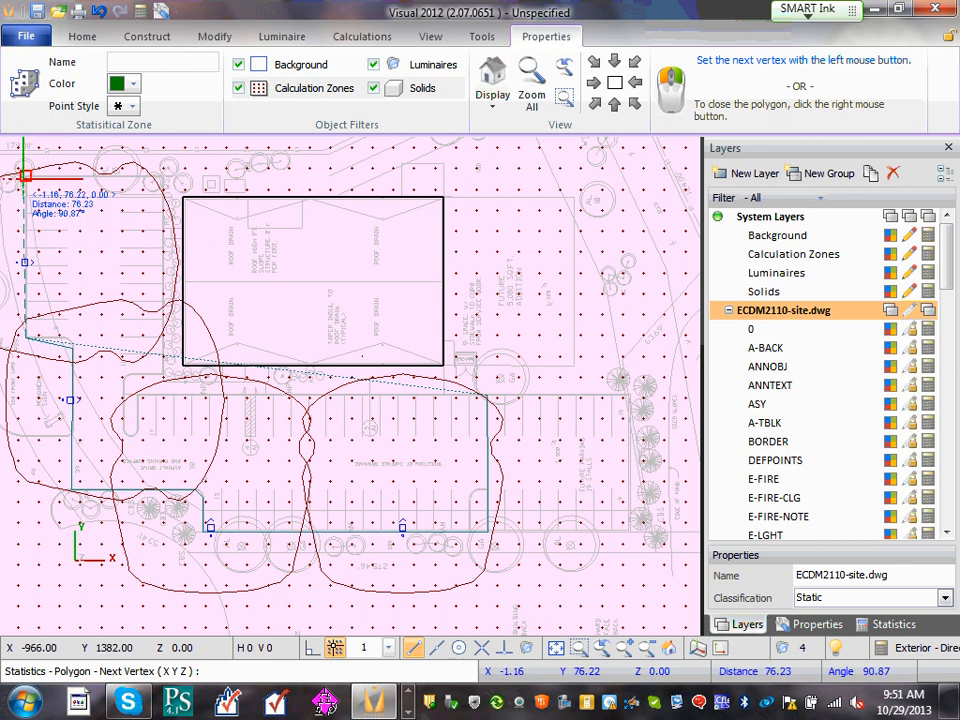
left_click(23, 181)
left_click(163, 179)
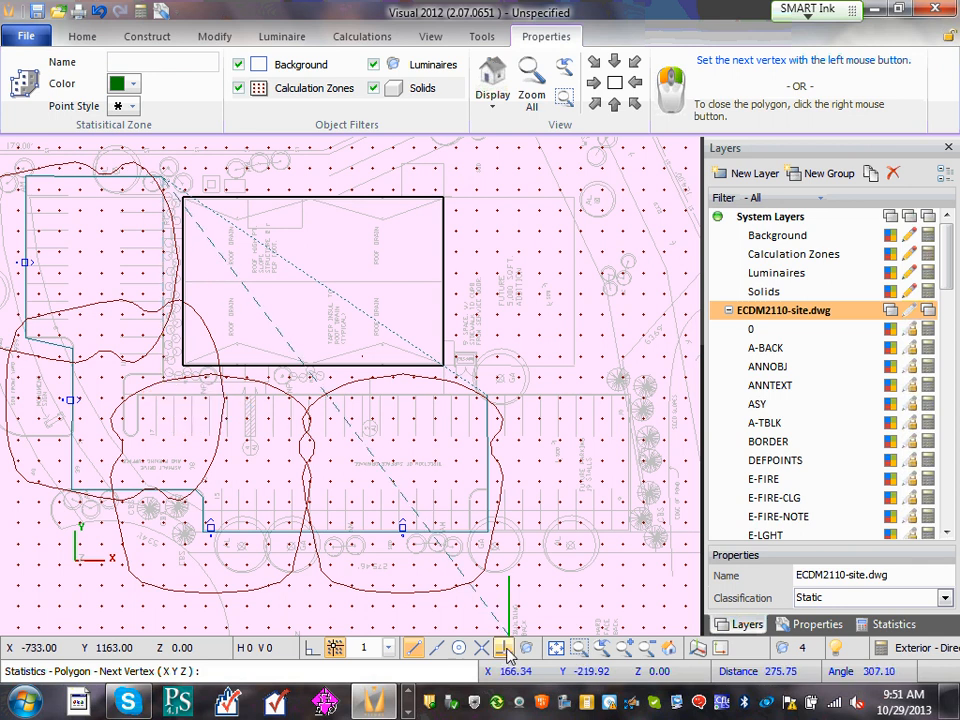
Using perpendicular snap, add the inside-corner vertex and close the statistical polygon along the south lot's north edge.
left_click(162, 392)
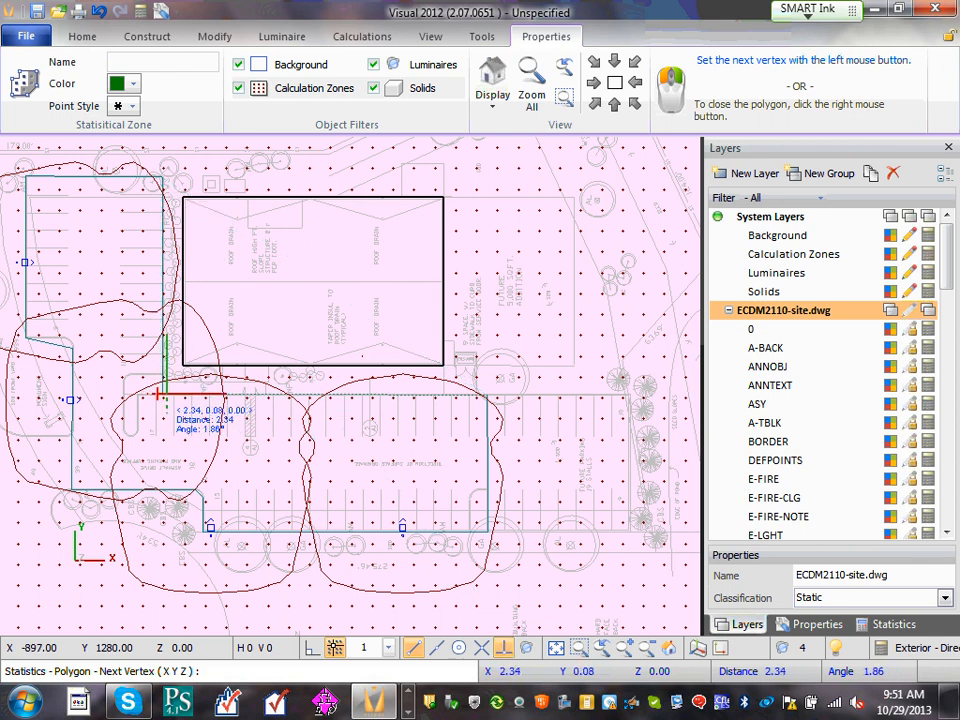
left_click(488, 394)
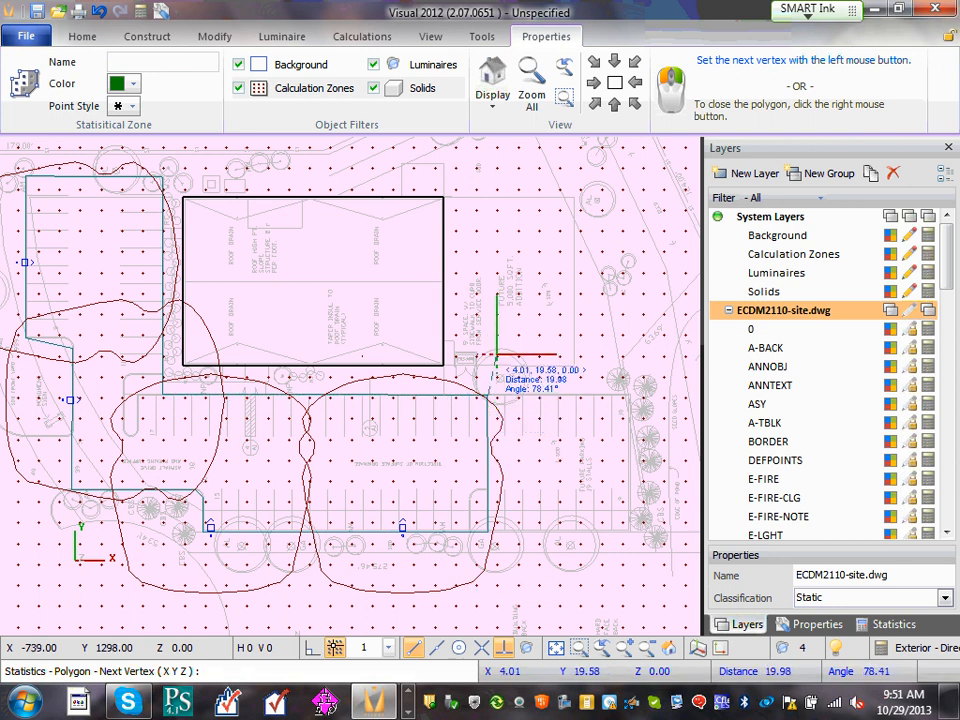
right_click(497, 354)
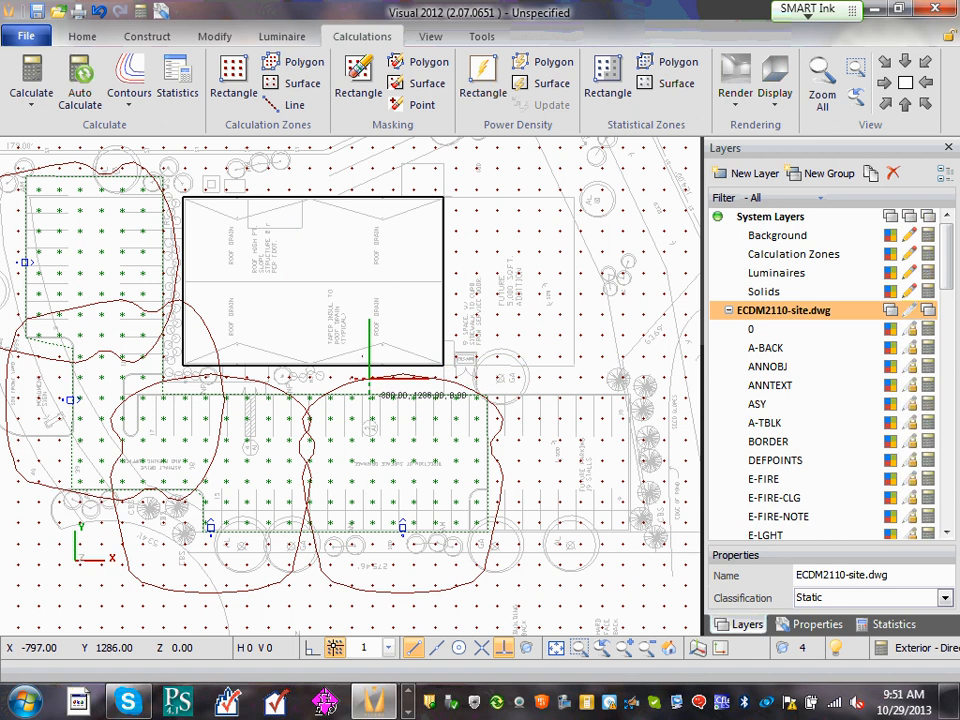
Calculate the illuminance values for the Total Area grid and the new parking lot statistical zone.
mouse_move(223, 430)
middle_mouse_down()
mouse_move(236, 444)
mouse_move(383, 440)
middle_mouse_up()
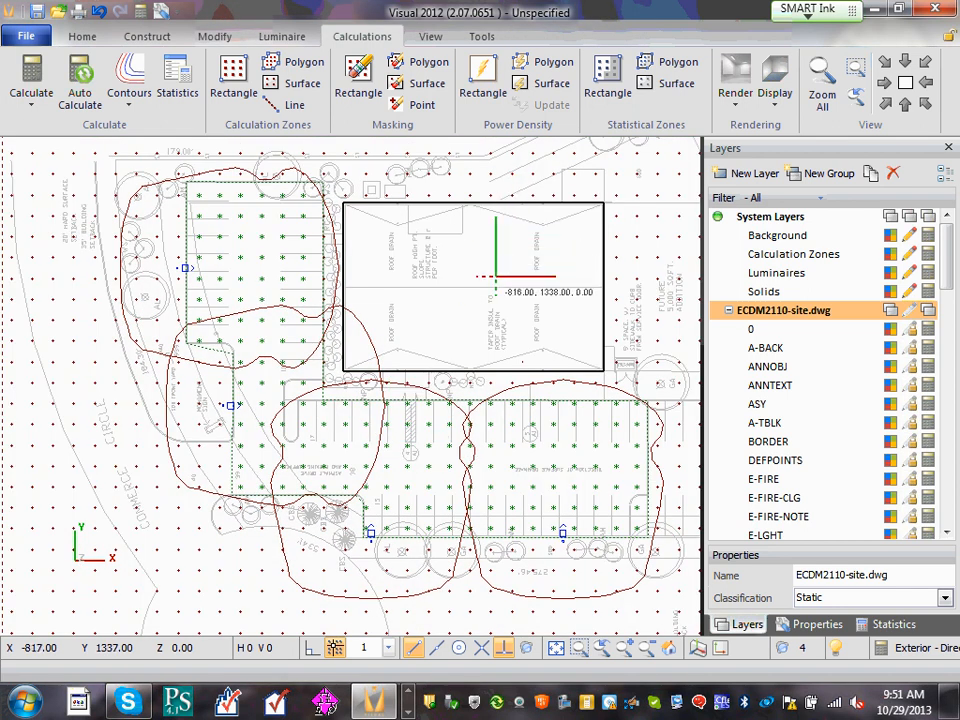
scroll(258, 440, "down", 2)
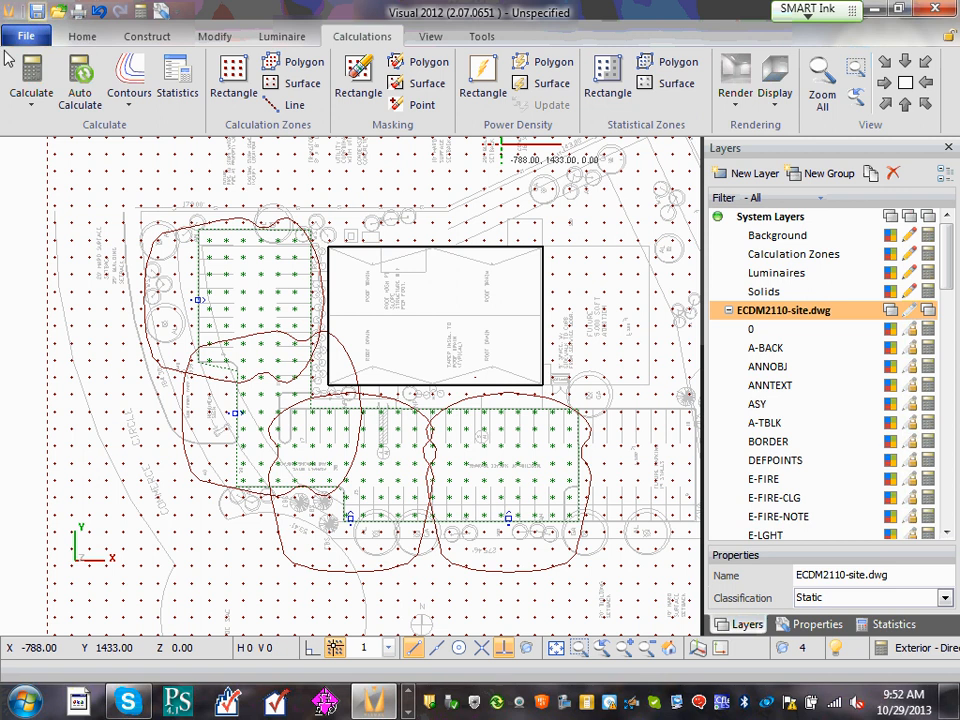
left_click(33, 80)
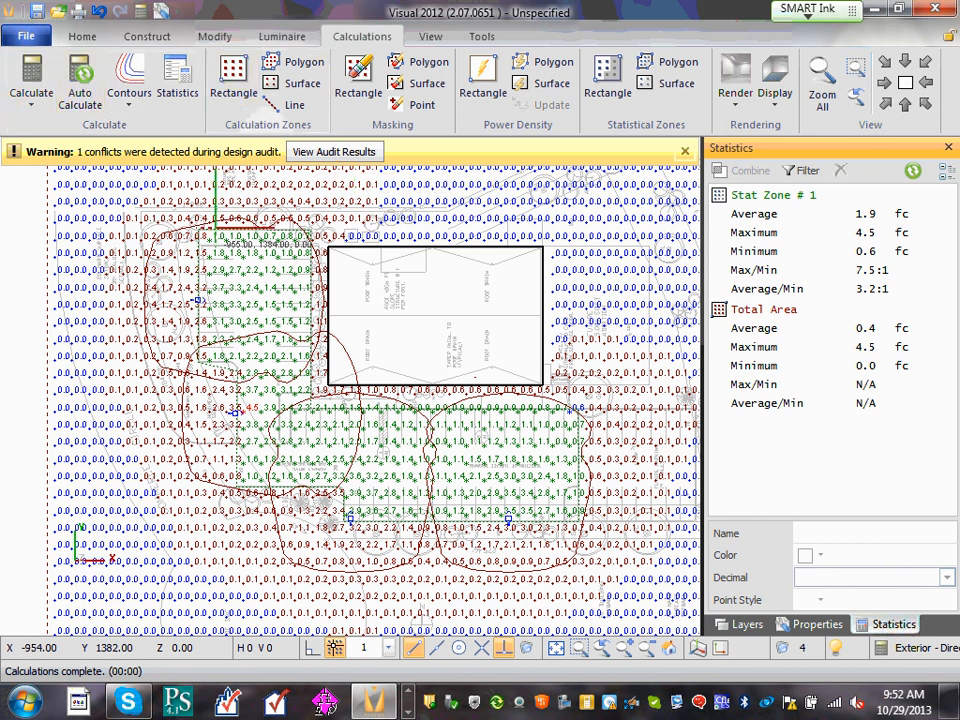
middle_click_drag(118, 261, 84, 381)
scroll(88, 378, "down", 2)
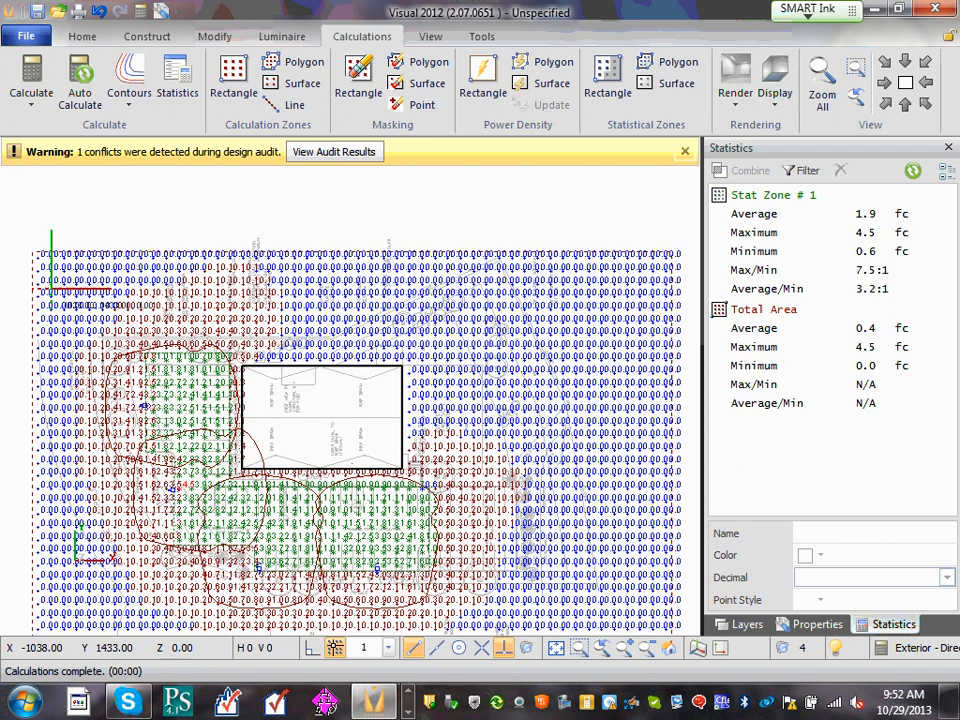
middle_click_drag(218, 391, 206, 313)
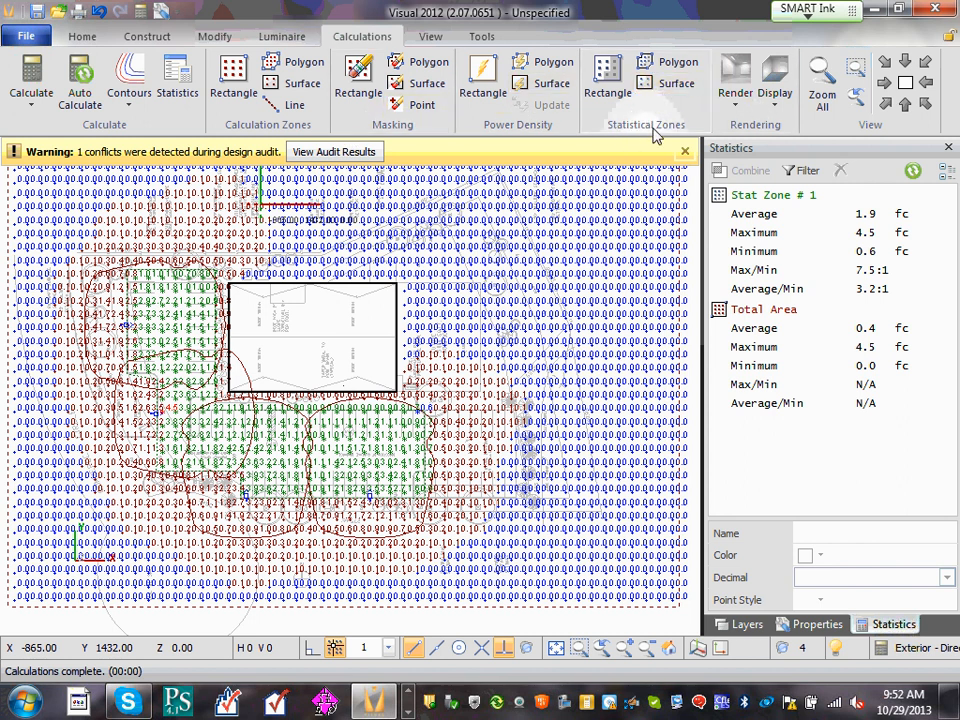
left_click(630, 84)
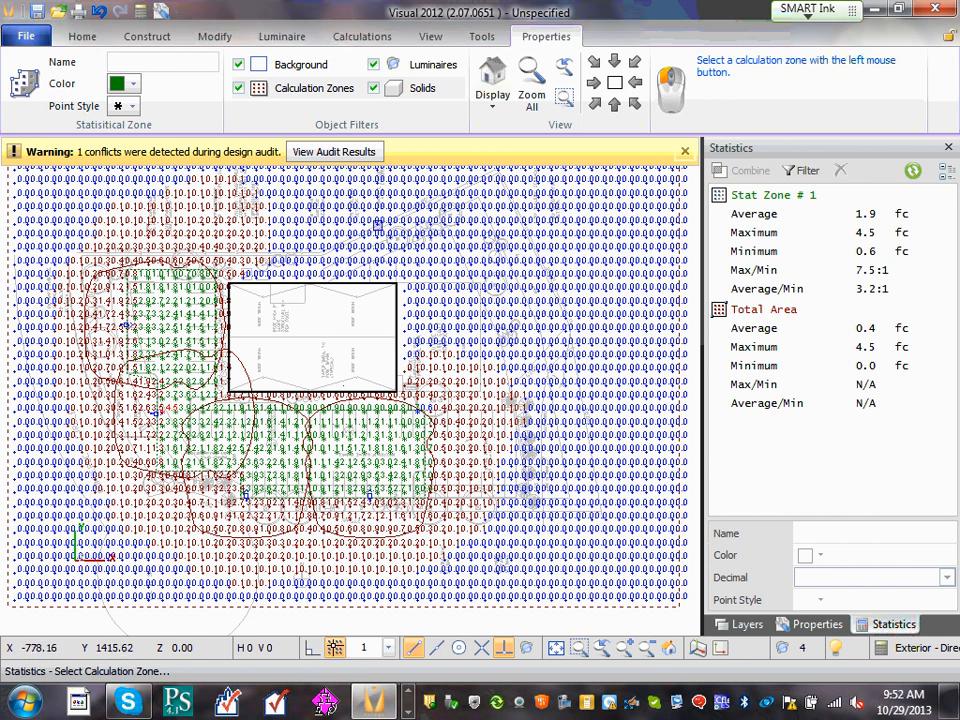
left_click(378, 226)
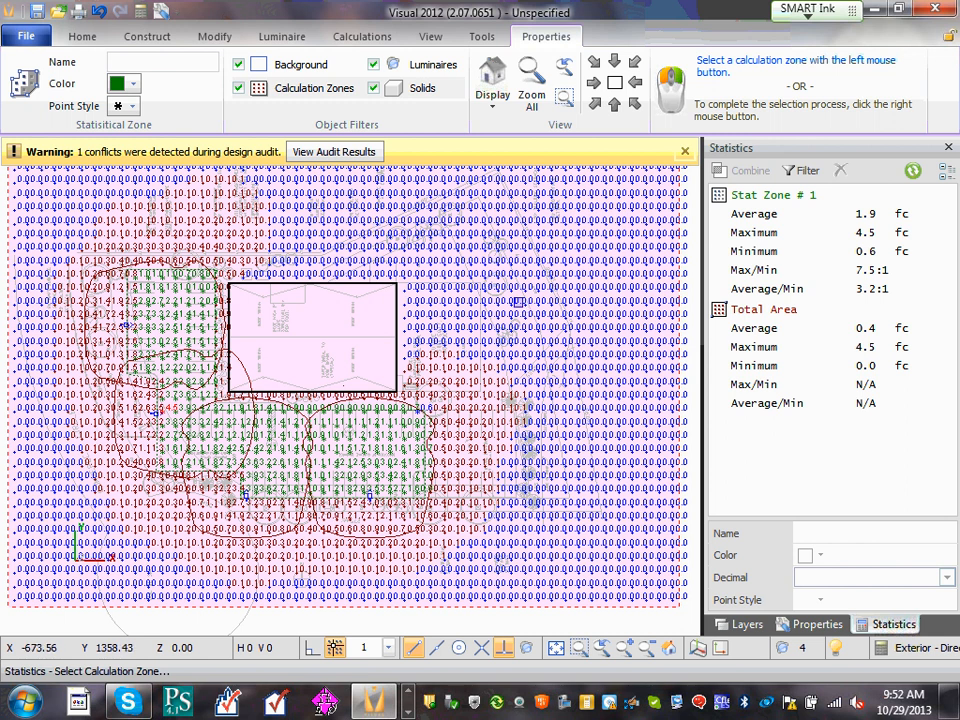
right_click(392, 215)
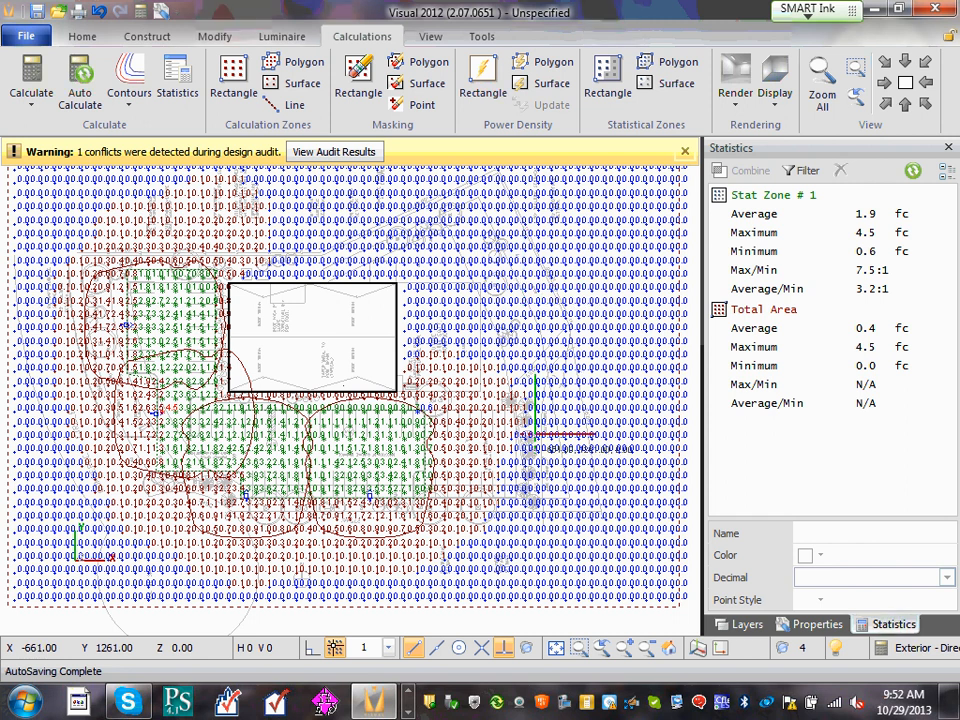
Rename Stat Zone # 1 as Parking Area in its statistics properties.
right_click(783, 199)
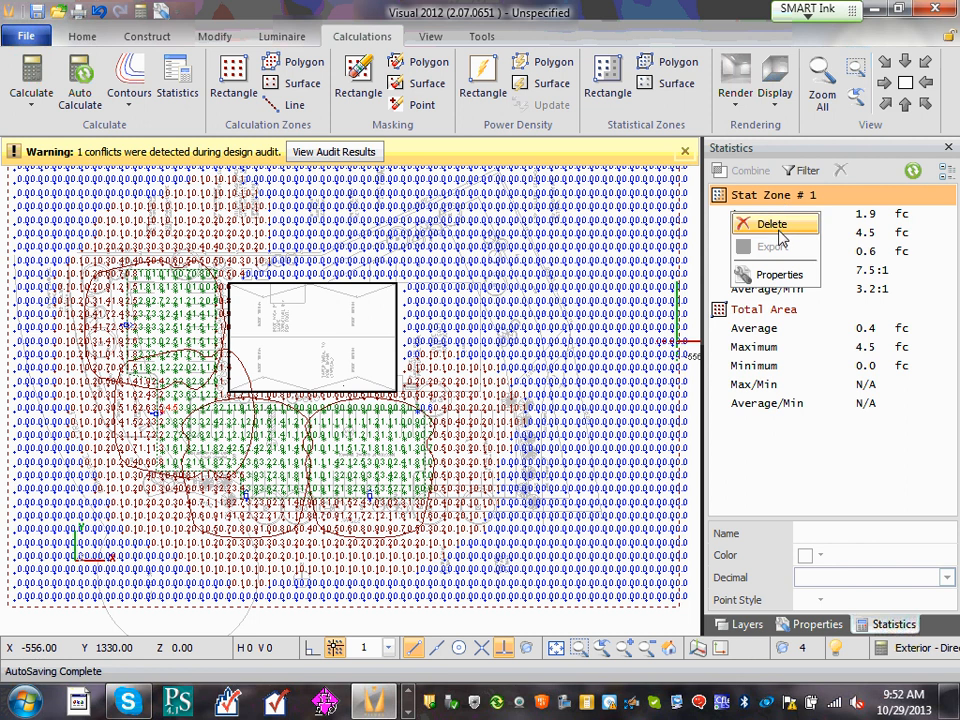
double_click(819, 200)
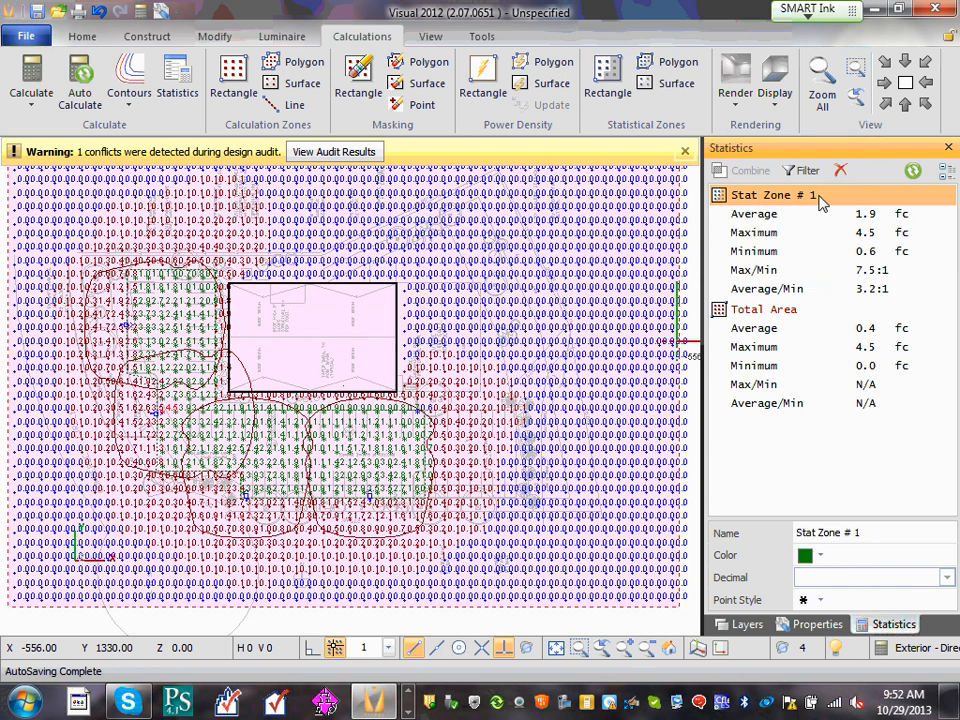
double_click(817, 199)
right_click(814, 196)
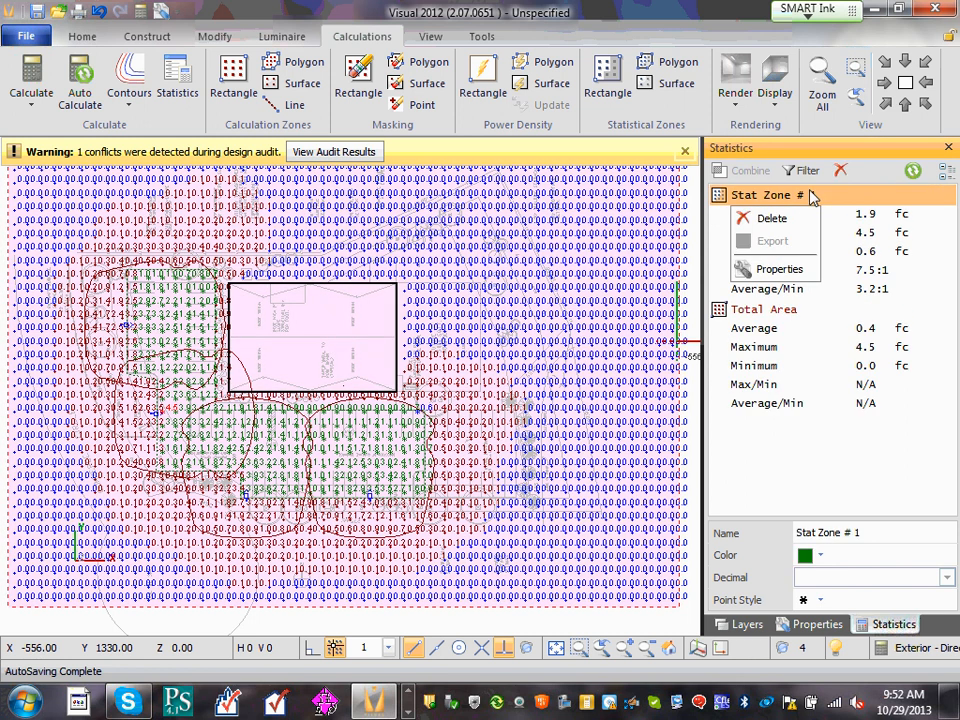
left_click(805, 270)
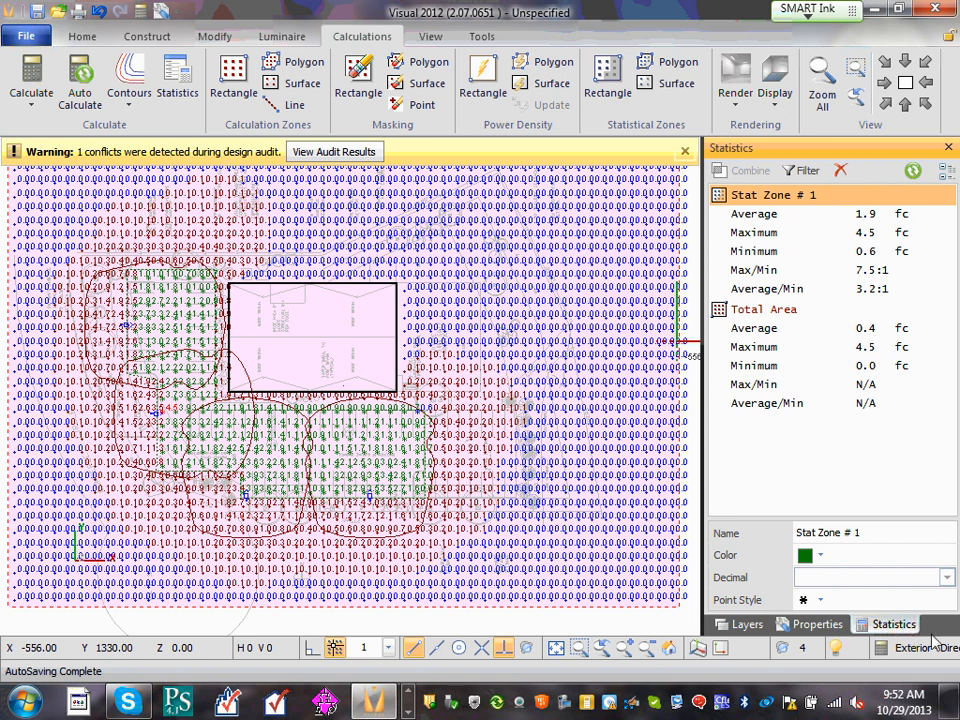
left_click(878, 537)
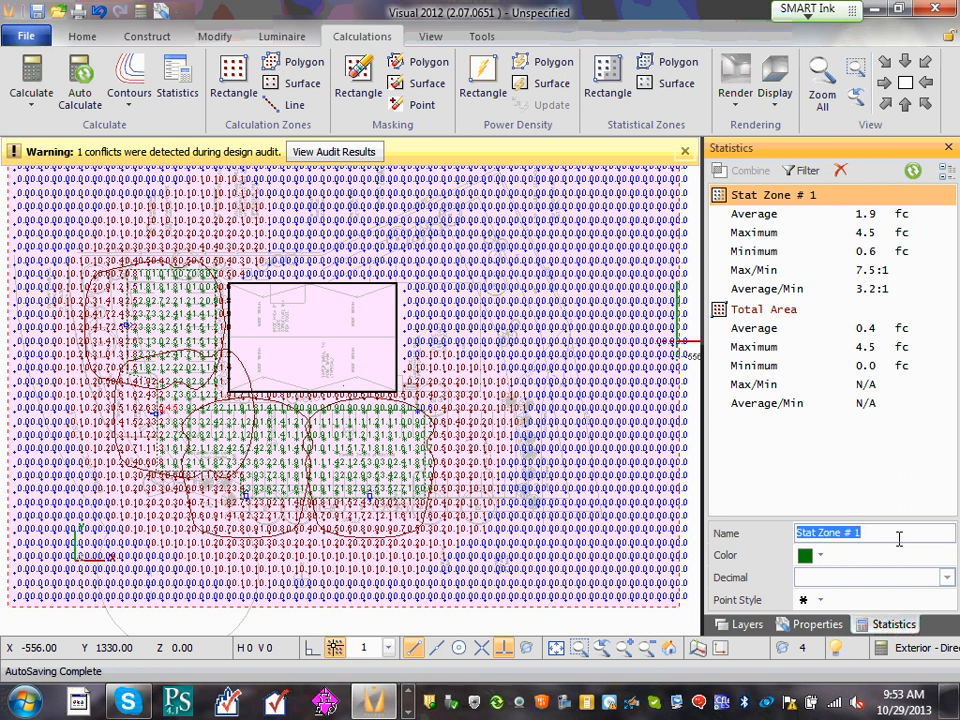
type("Parking Area")
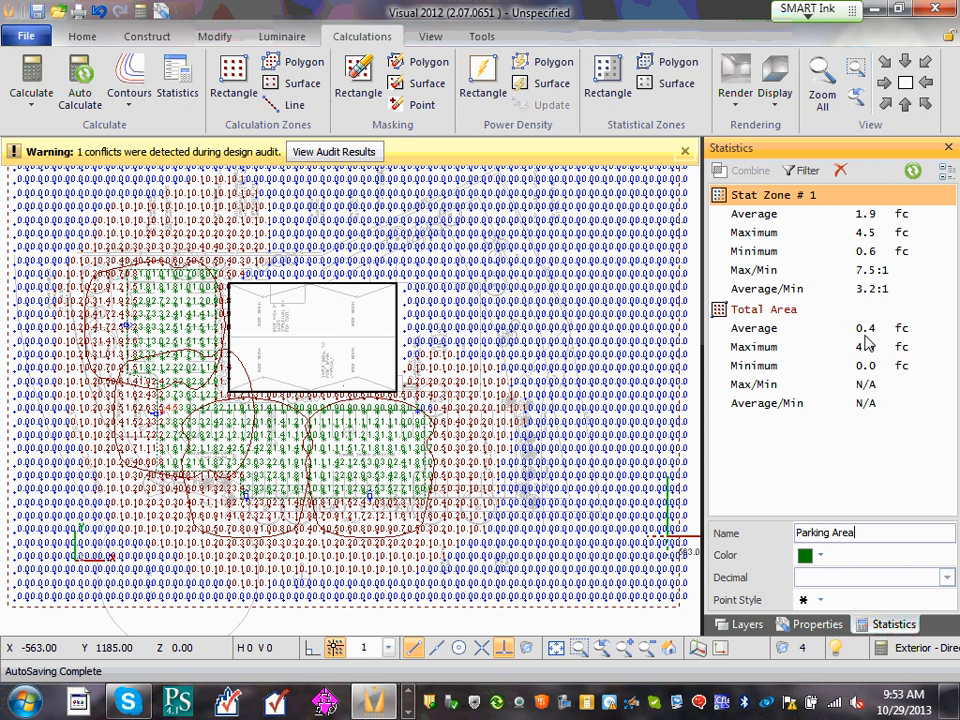
Mask the Total Area zone with a full-height rectangle over its east end to remove the surplus points beyond the site.
middle_click_drag(508, 380, 523, 446)
scroll(450, 365, "down", 2)
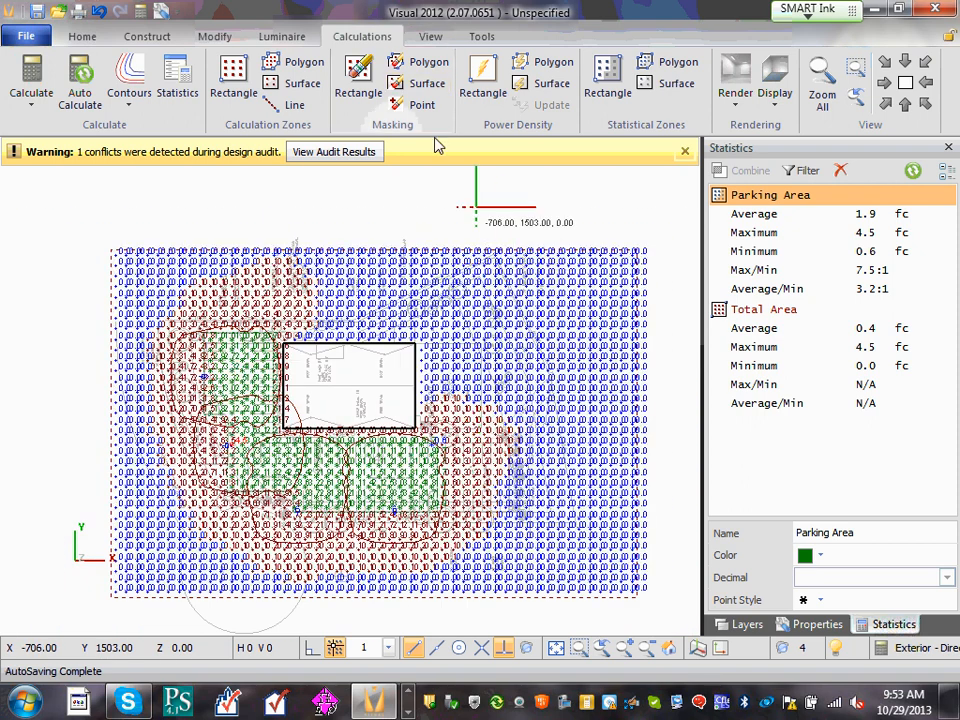
left_click(393, 84)
left_click(464, 249)
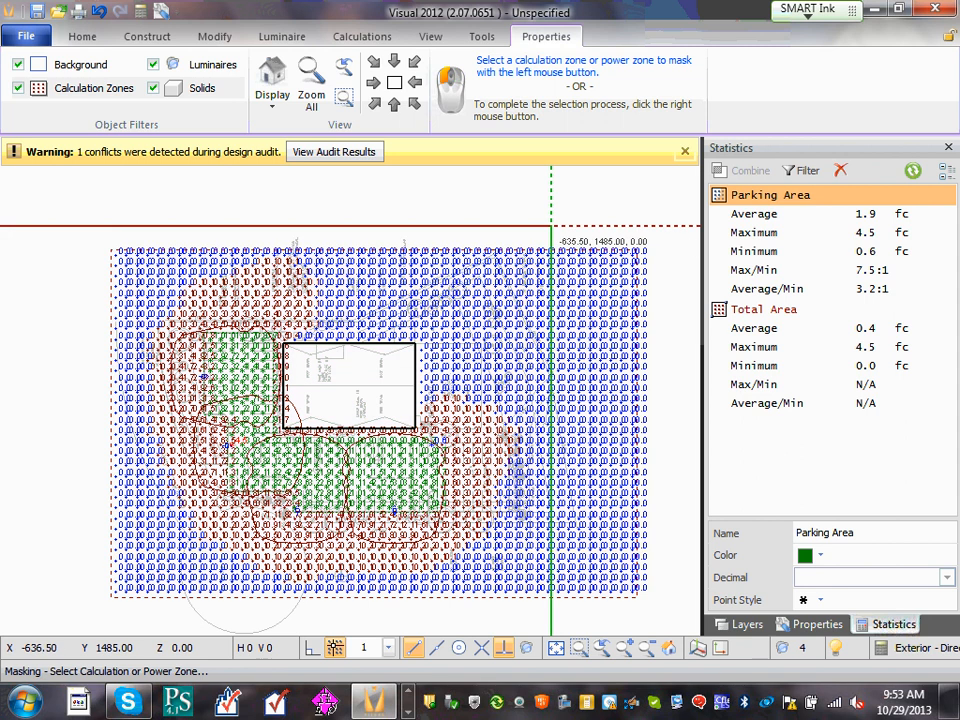
right_click(551, 226)
left_click(553, 226)
left_click(688, 628)
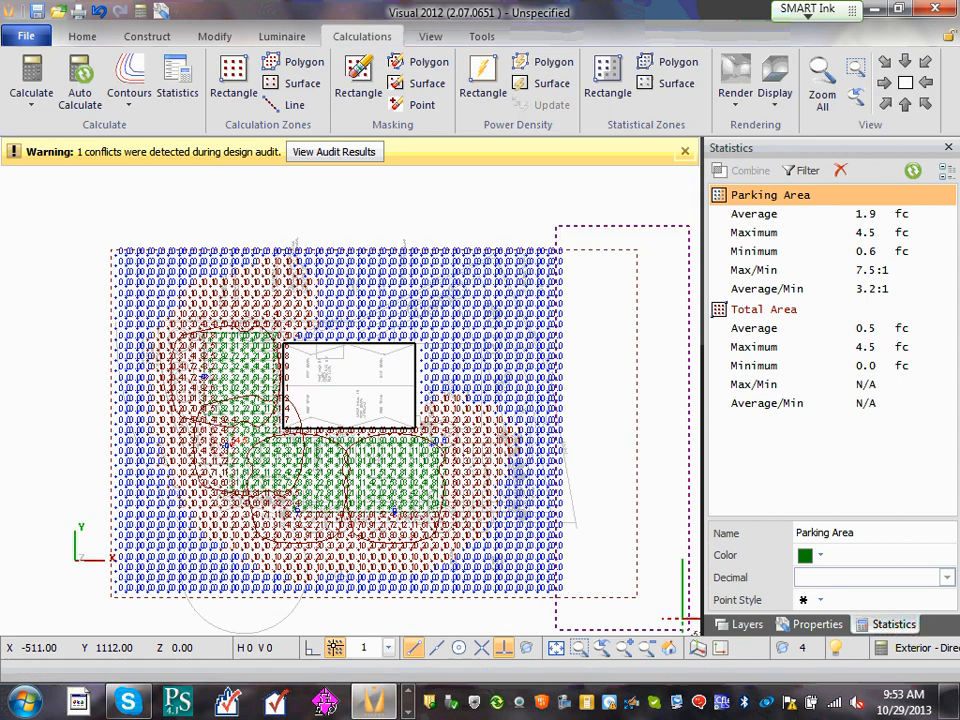
scroll(256, 456, "up", 2)
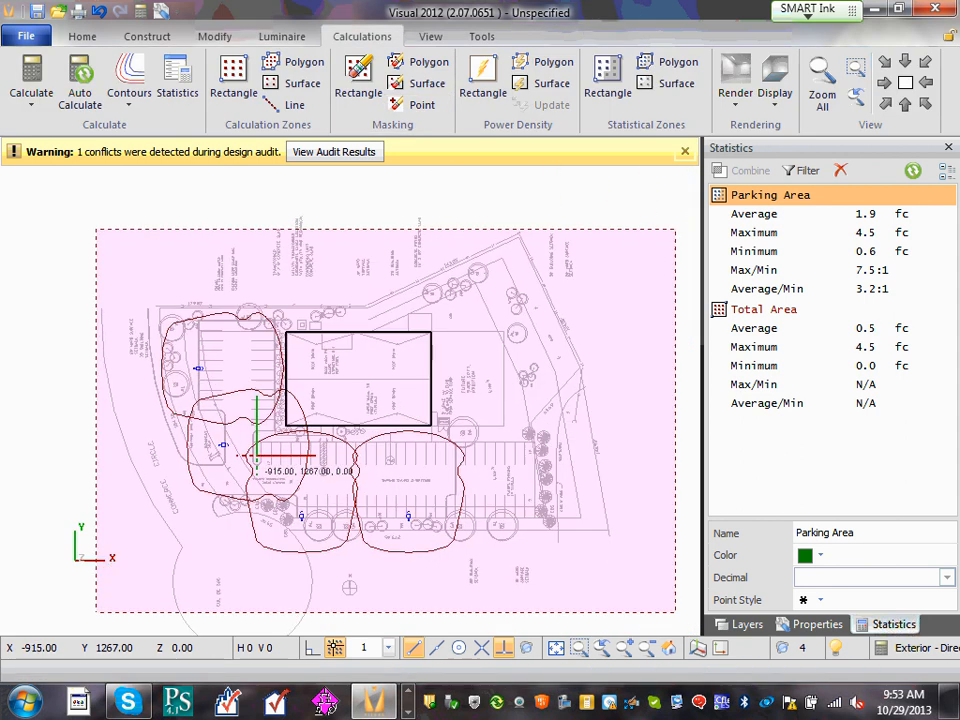
scroll(256, 456, "up", 2)
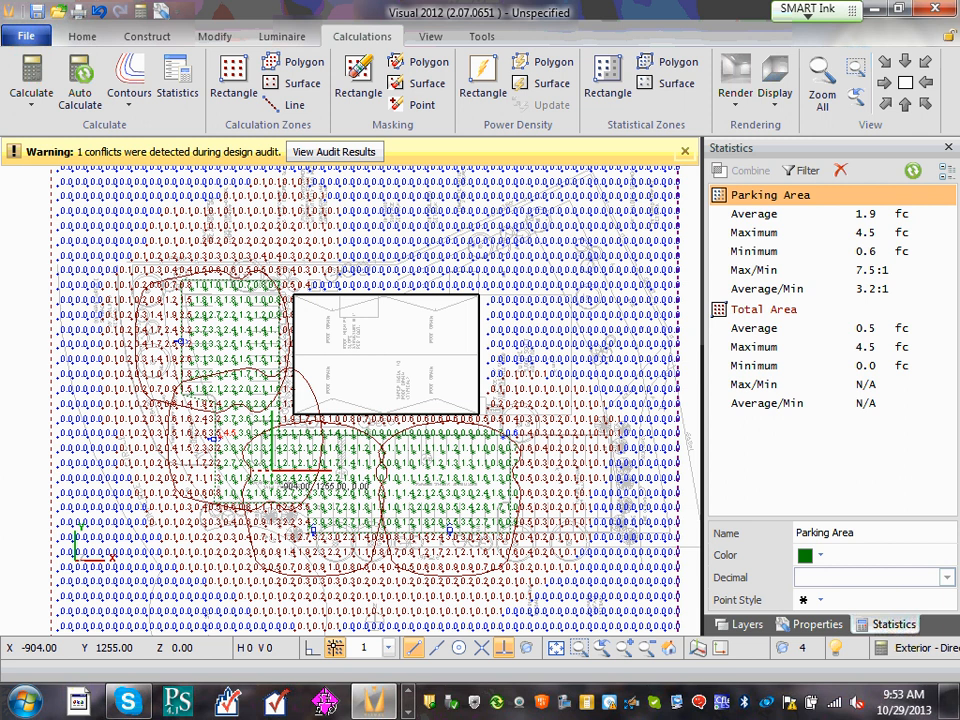
scroll(273, 466, "up", 1)
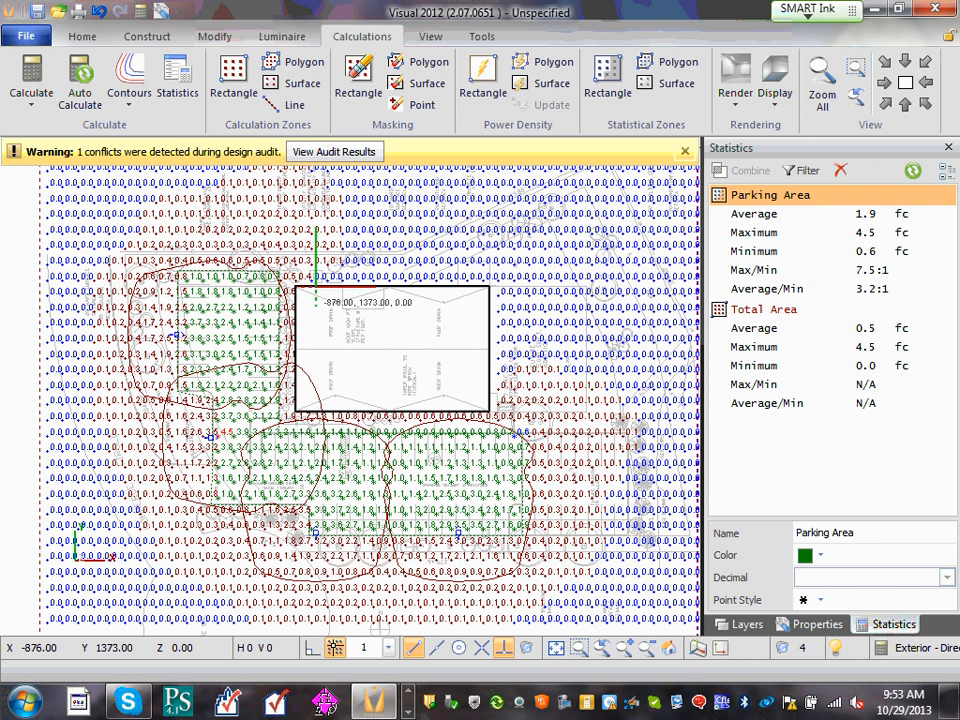
scroll(390, 324, "down", 1)
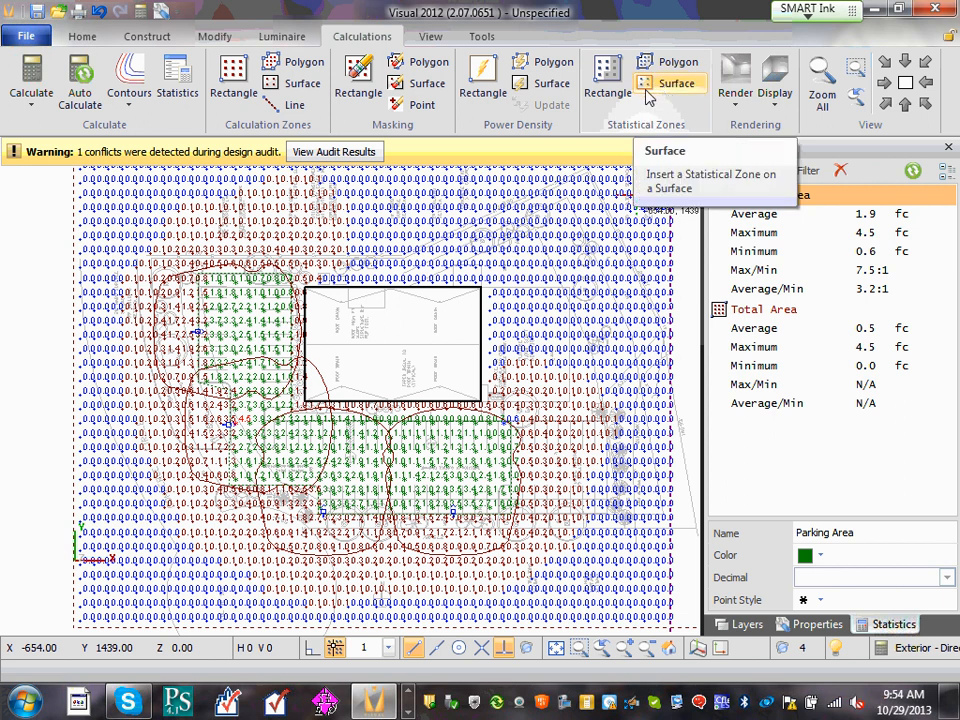
left_click(664, 66)
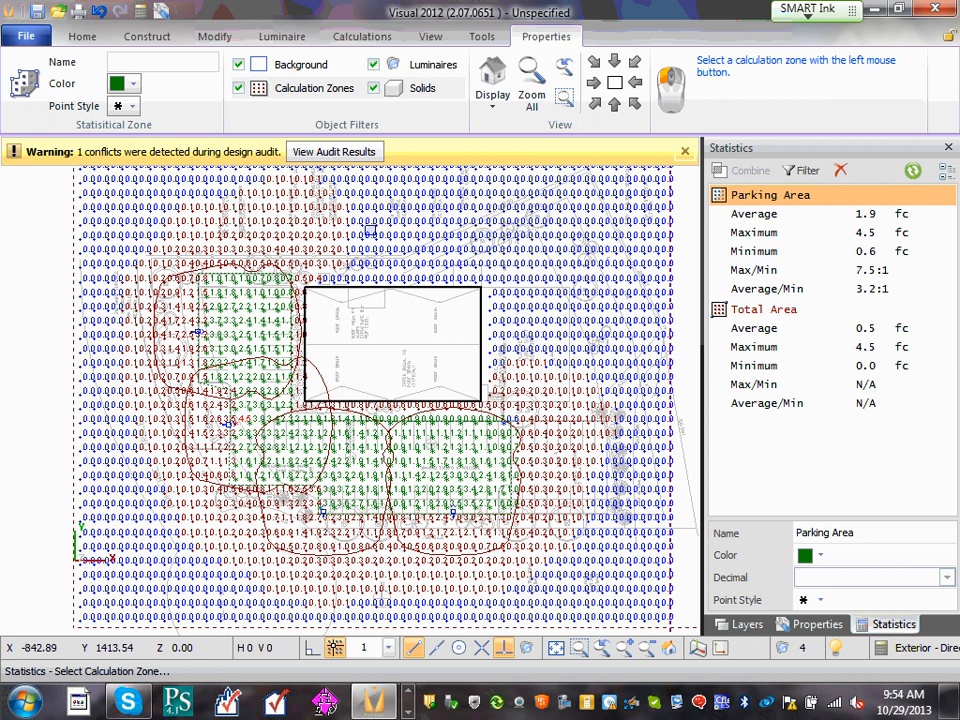
scroll(372, 222, "up", 1)
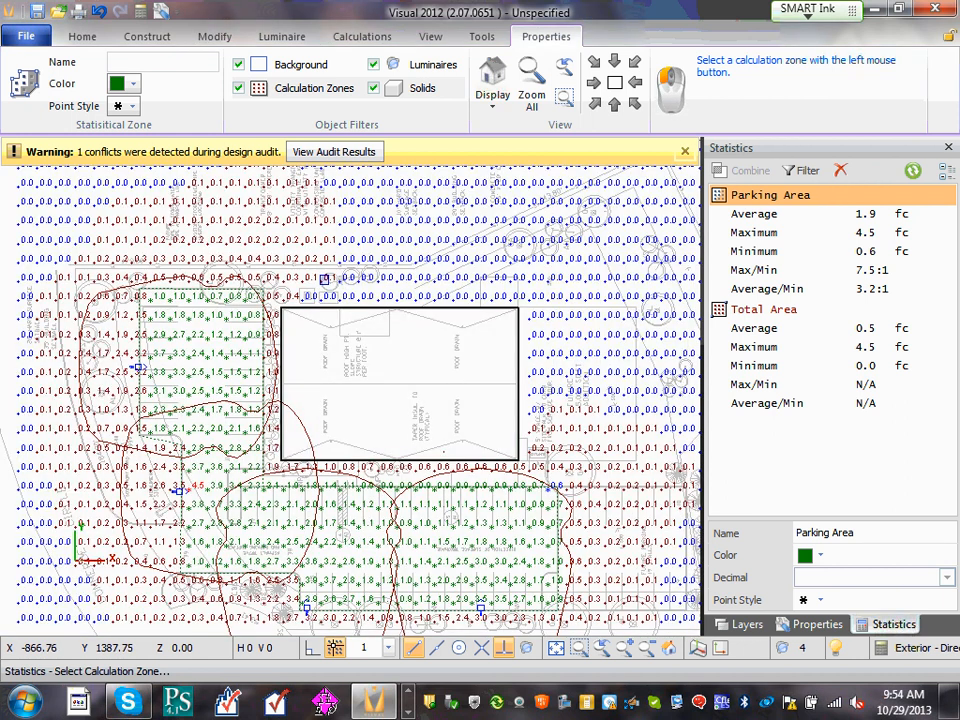
left_click(230, 211)
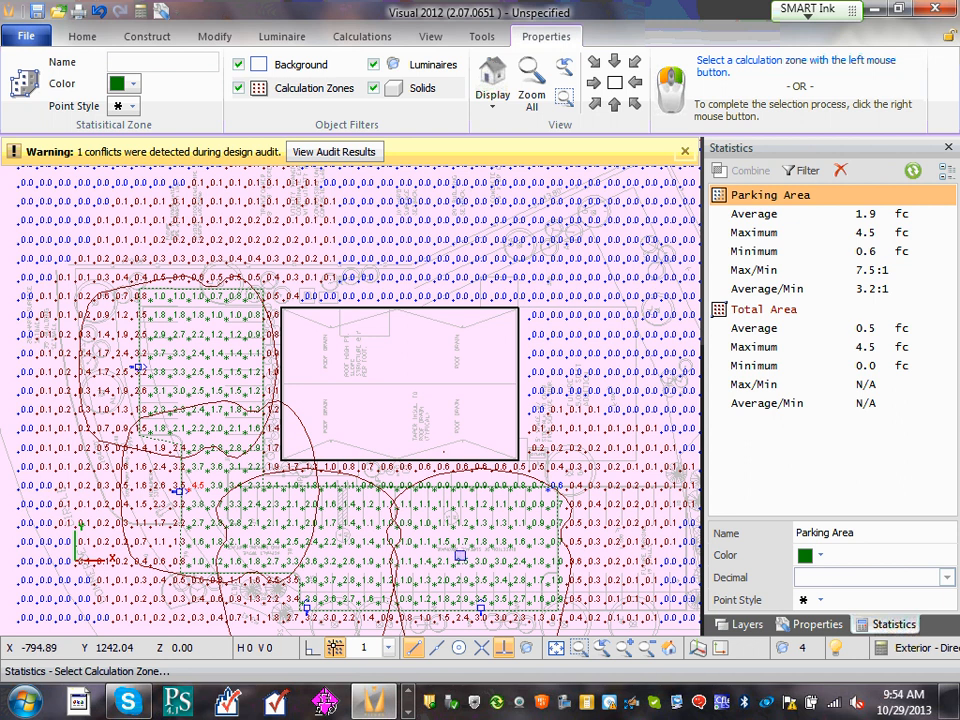
key("Escape")
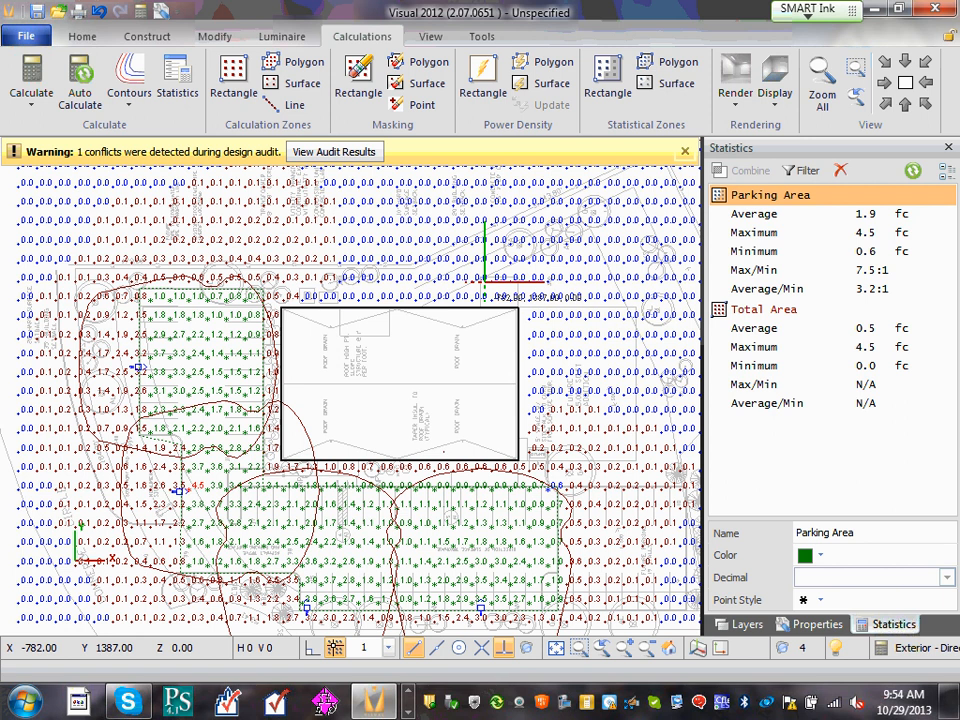
Examine the illuminance grid across the whole site and in the areas immediately around the building.
scroll(518, 266, "up", 1)
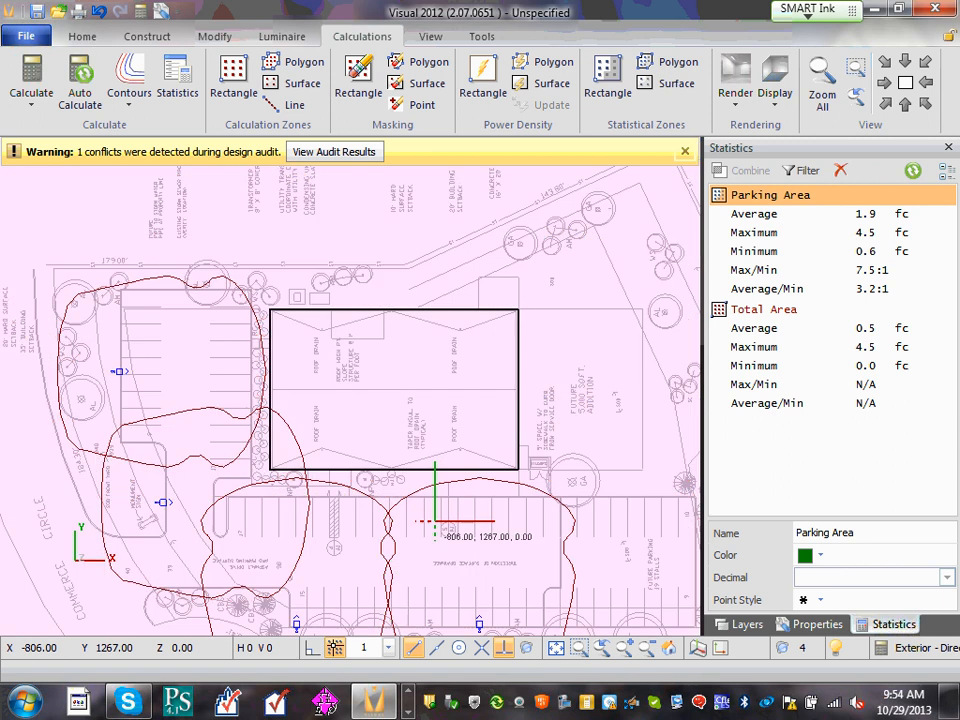
middle_click_drag(435, 521, 439, 456)
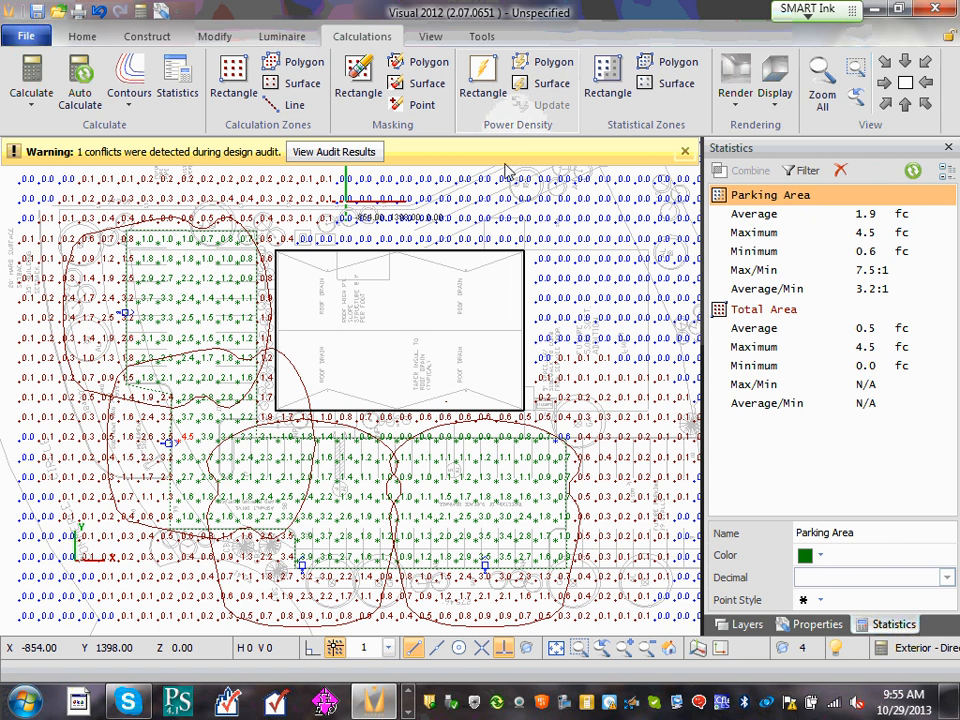
scroll(436, 355, "down", 1)
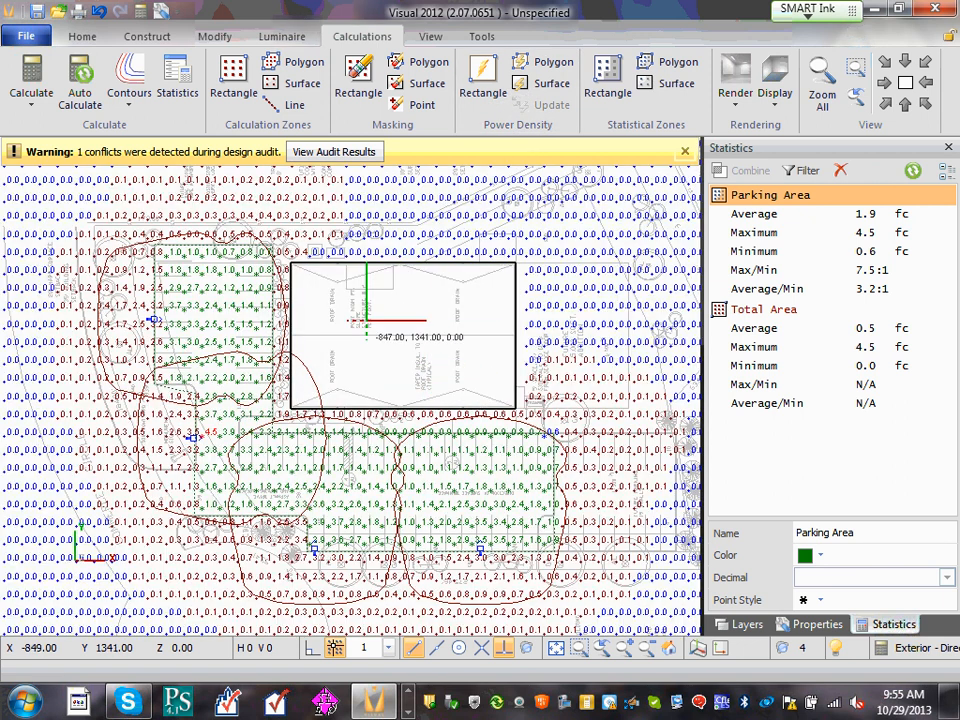
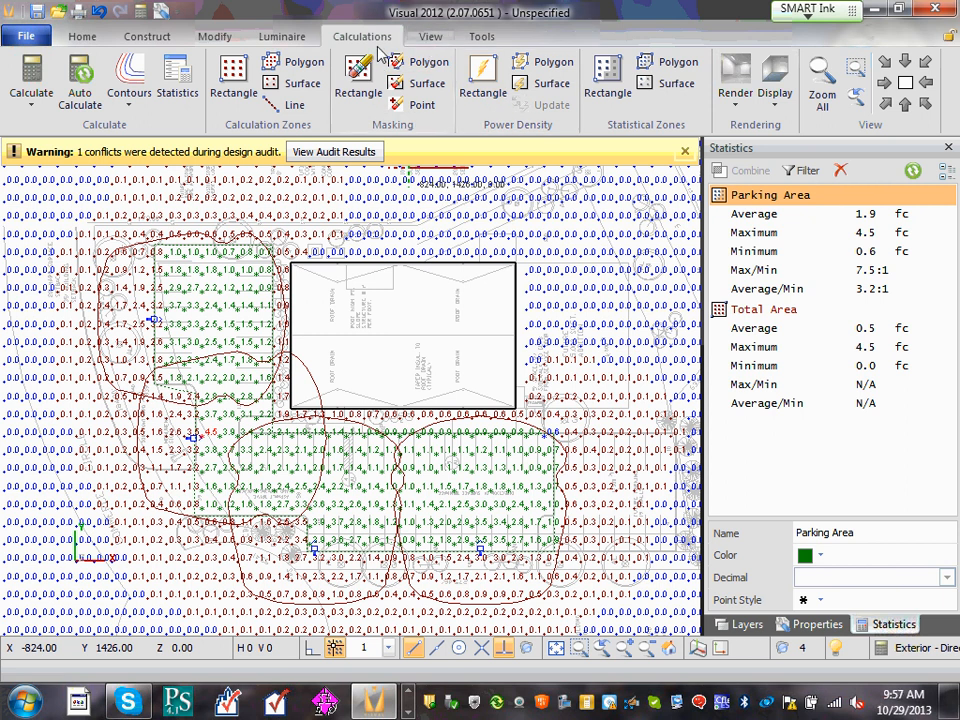
scroll(316, 320, "down", 4)
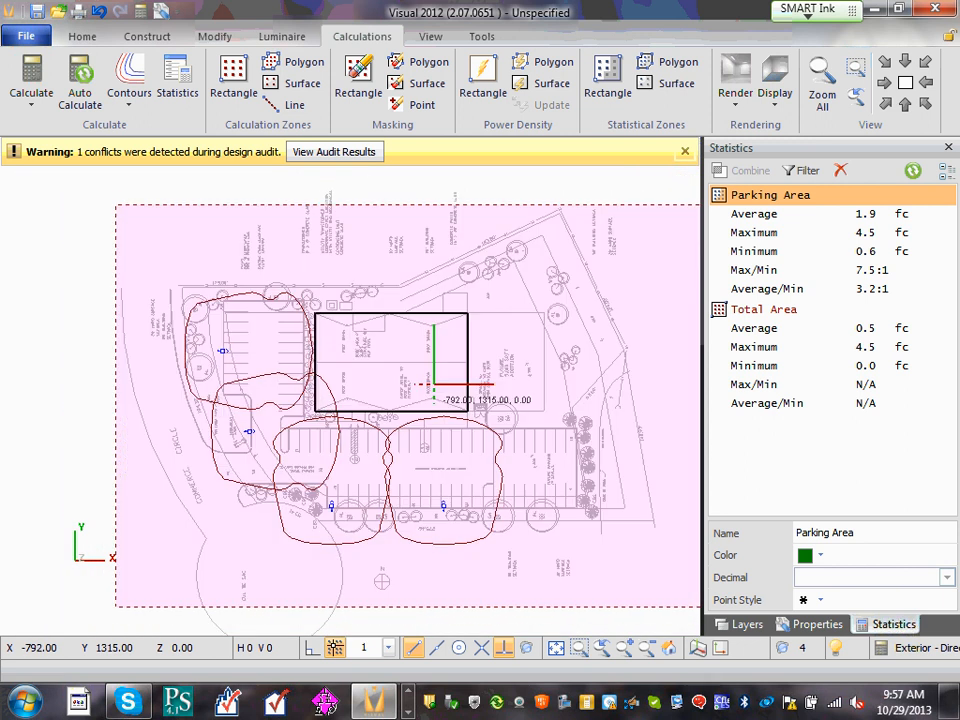
mouse_move(433, 378)
middle_mouse_down()
mouse_move(375, 364)
mouse_move(376, 374)
middle_mouse_up()
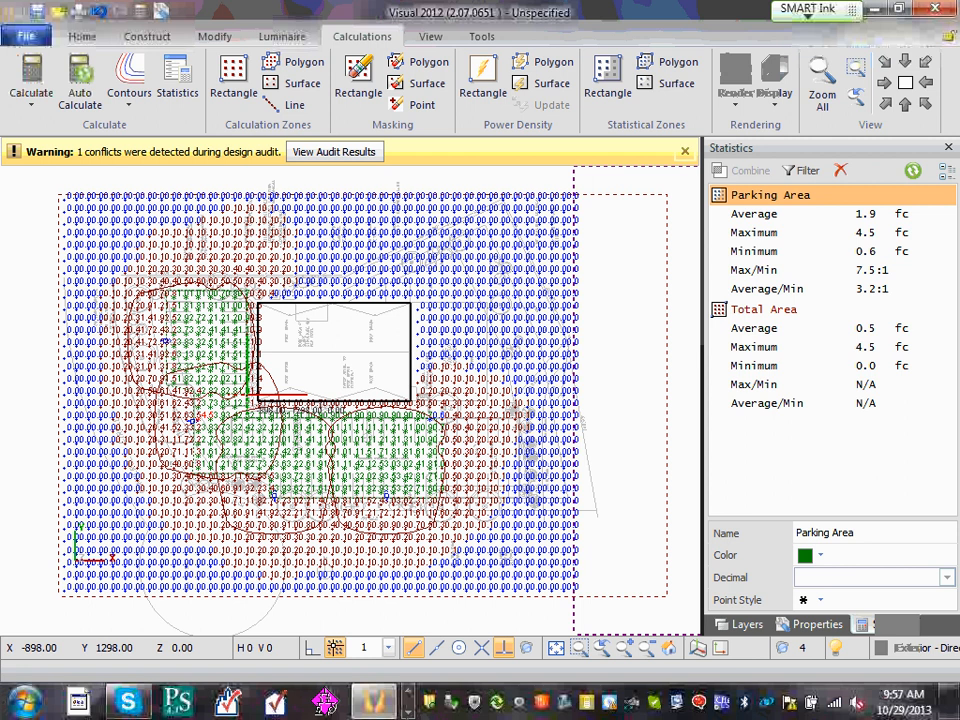
scroll(159, 454, "up", 1)
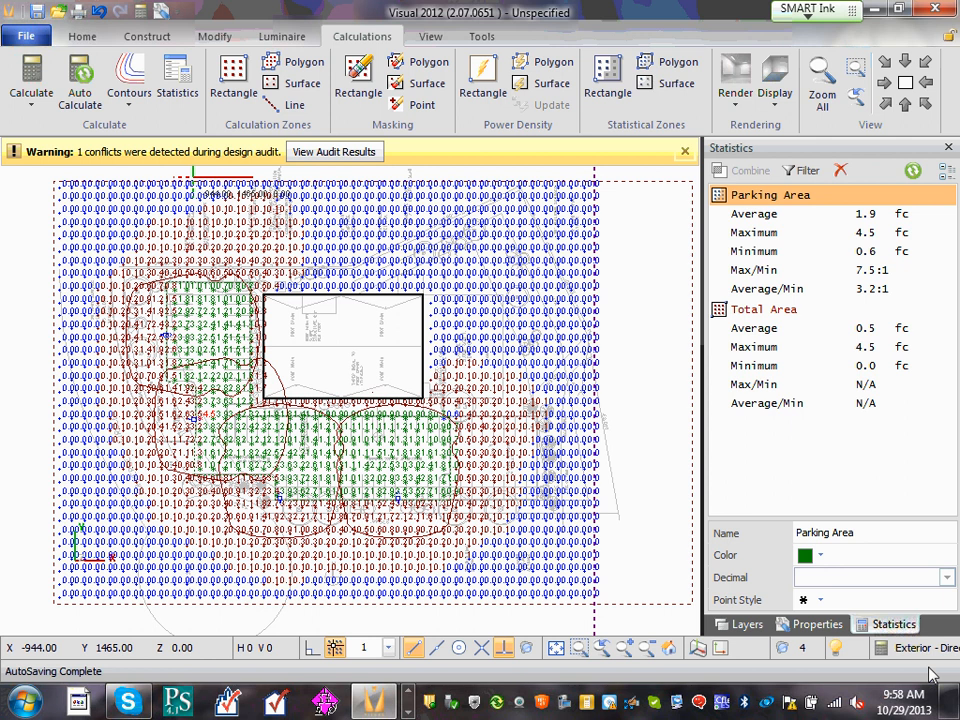
scroll(262, 349, "up", 5)
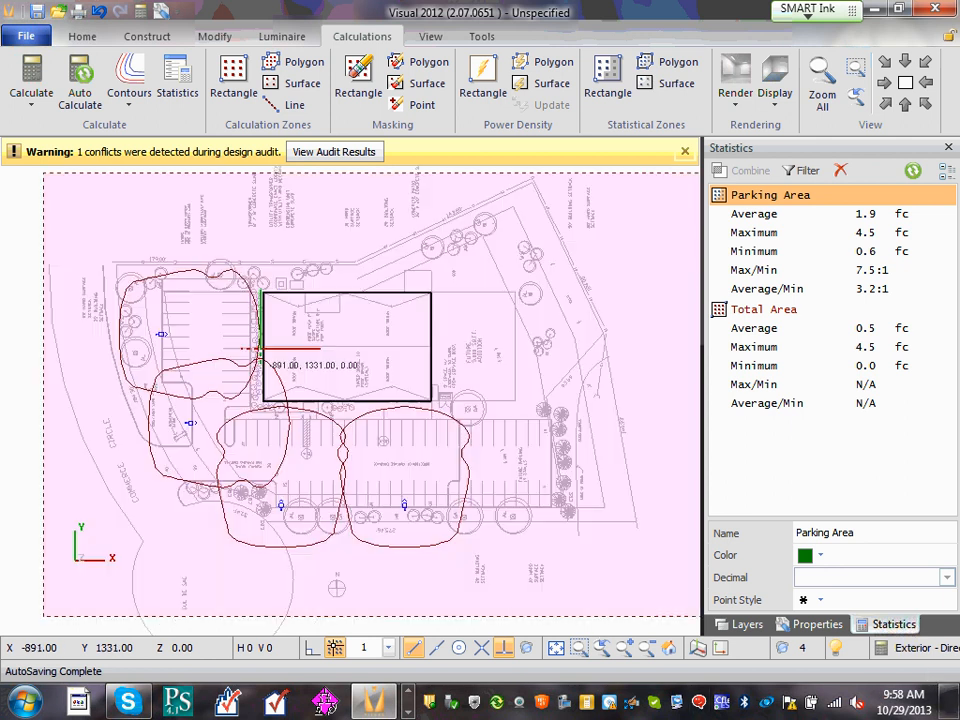
scroll(324, 386, "up", 3)
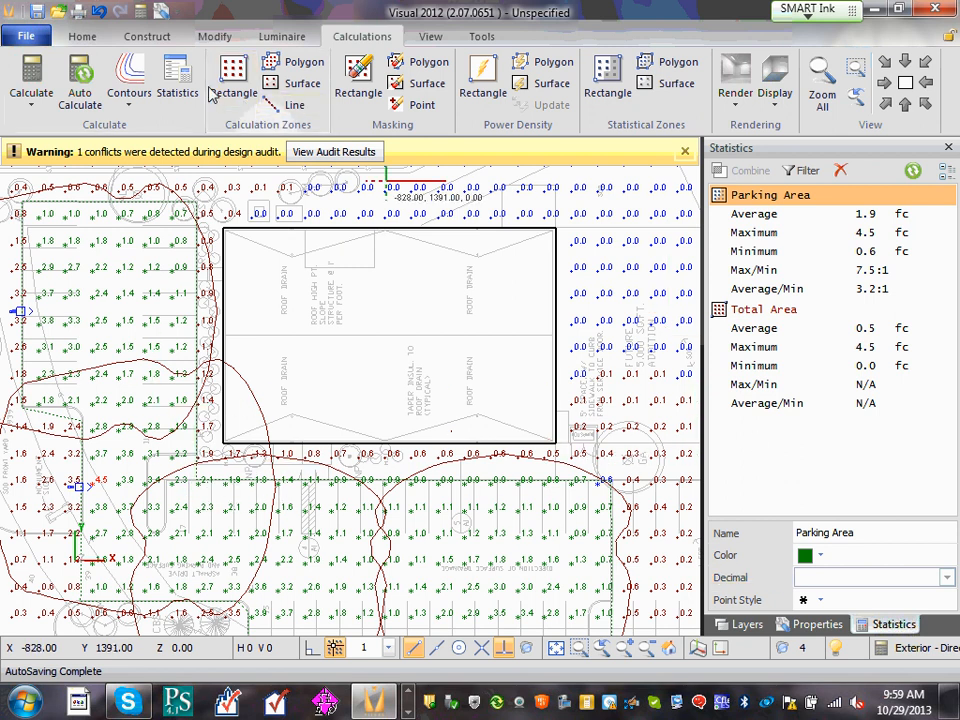
Circle two candidate wall-luminaire positions on each side of the building in blue ink.
left_click(284, 37)
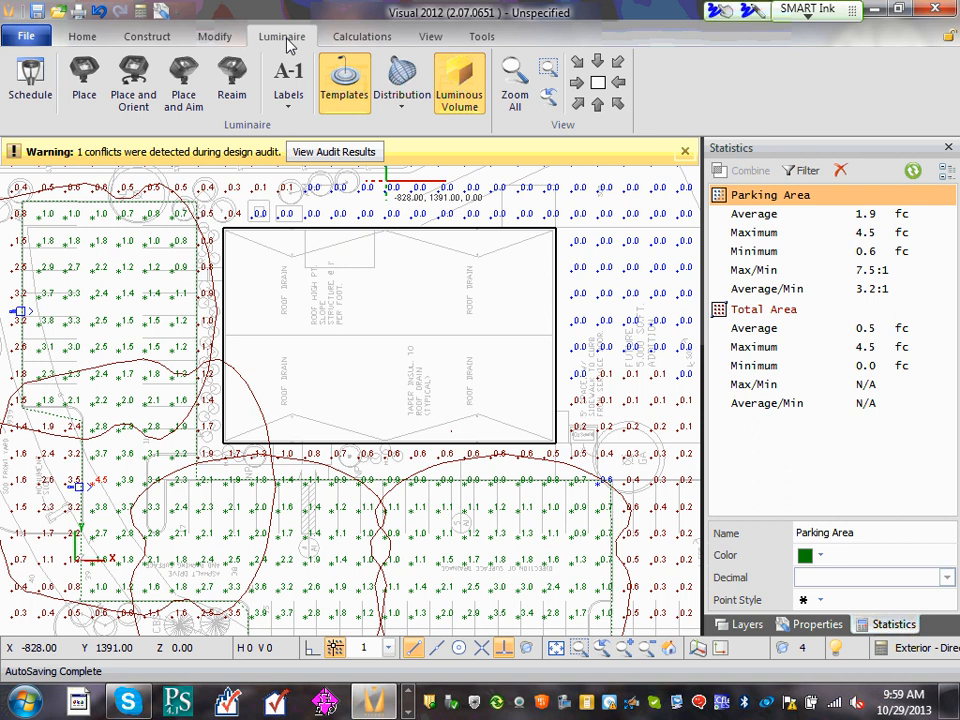
mouse_move(454, 218)
left_mouse_down()
mouse_move(474, 222)
mouse_move(454, 214)
left_mouse_up()
left_click_drag(332, 201, 325, 199)
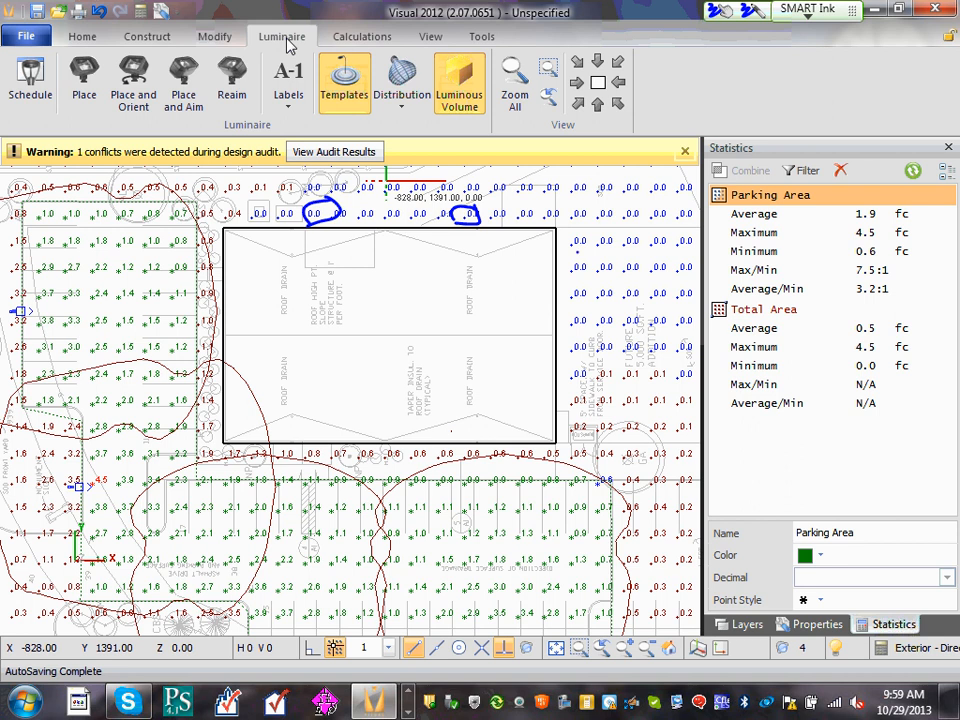
left_click_drag(557, 254, 566, 281)
mouse_move(555, 338)
left_mouse_down()
mouse_move(573, 350)
mouse_move(560, 367)
left_mouse_up()
mouse_move(478, 446)
left_mouse_down()
mouse_move(458, 446)
mouse_move(482, 458)
left_mouse_up()
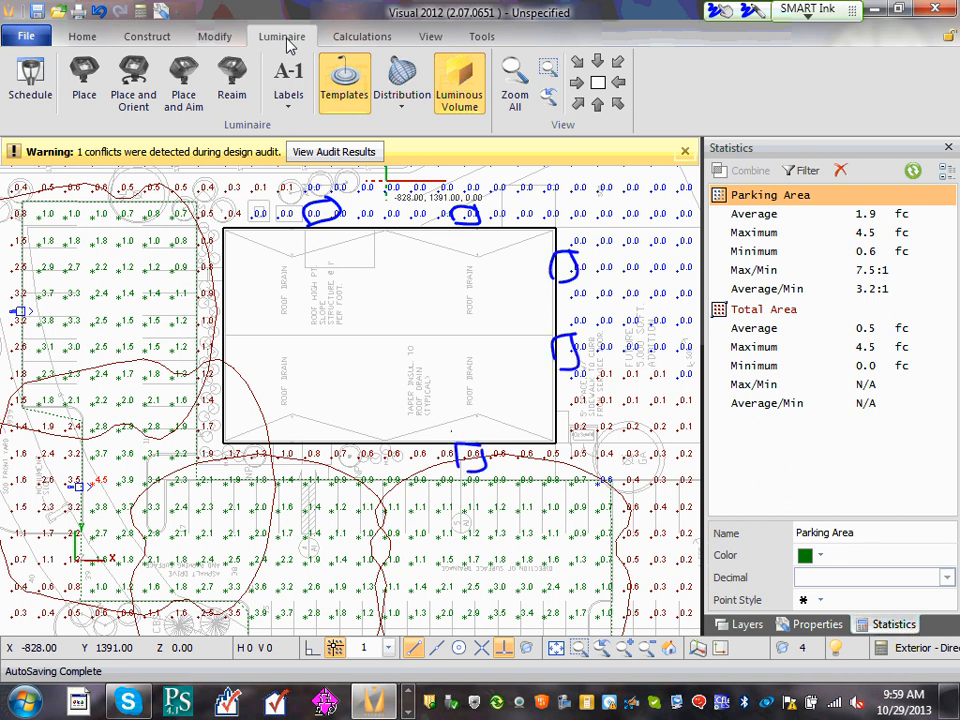
mouse_move(352, 440)
left_mouse_down()
mouse_move(318, 463)
mouse_move(350, 447)
left_mouse_up()
left_click_drag(212, 272, 204, 276)
mouse_move(198, 345)
left_mouse_down()
mouse_move(214, 343)
mouse_move(219, 360)
left_mouse_up()
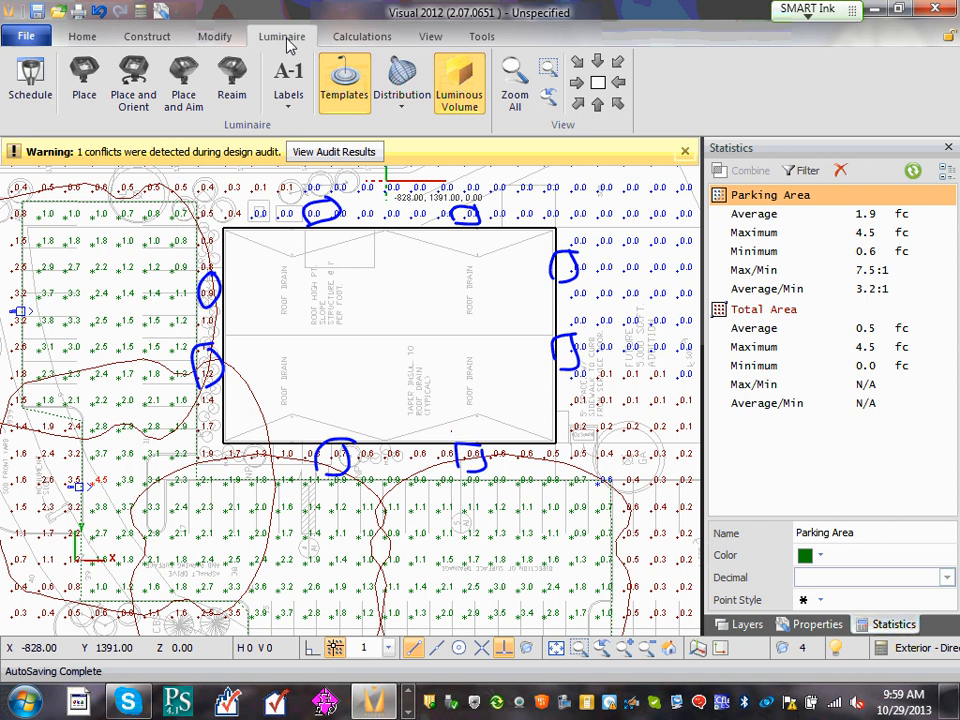
Sketch hatching in red ink around the perimeter band outside the building walls, then clear the ink annotations.
mouse_move(205, 187)
left_mouse_down()
mouse_move(574, 189)
mouse_move(606, 262)
mouse_move(603, 455)
mouse_move(415, 468)
mouse_move(183, 455)
mouse_move(180, 270)
mouse_move(197, 178)
mouse_move(261, 213)
mouse_move(491, 213)
mouse_move(578, 300)
mouse_move(555, 445)
mouse_move(283, 446)
mouse_move(212, 339)
mouse_move(222, 205)
mouse_move(213, 182)
left_mouse_up()
mouse_move(268, 193)
left_mouse_down()
mouse_move(283, 176)
mouse_move(262, 204)
left_mouse_up()
left_click_drag(348, 179, 310, 210)
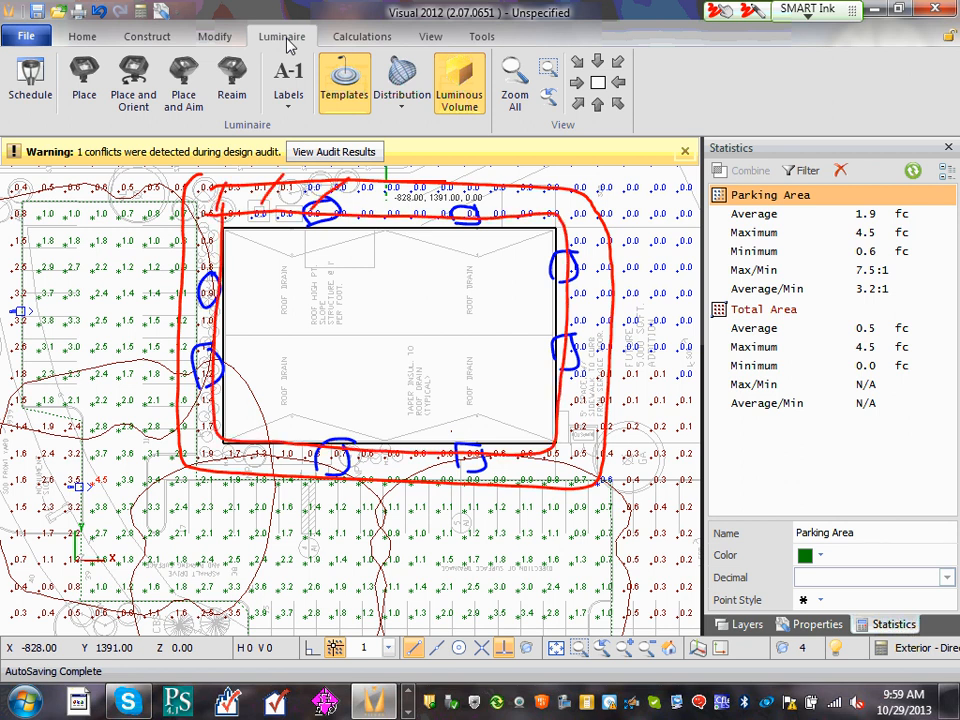
left_click_drag(420, 183, 381, 215)
left_click_drag(500, 186, 442, 214)
left_click_drag(577, 200, 532, 213)
left_click_drag(613, 250, 557, 265)
left_click_drag(609, 305, 554, 312)
left_click_drag(602, 356, 550, 363)
left_click_drag(598, 424, 544, 414)
left_click_drag(598, 469, 538, 454)
left_click_drag(566, 495, 521, 485)
left_click_drag(455, 454, 398, 479)
left_click_drag(330, 448, 281, 473)
left_click_drag(237, 436, 197, 456)
left_click_drag(195, 402, 163, 408)
left_click_drag(191, 311, 158, 318)
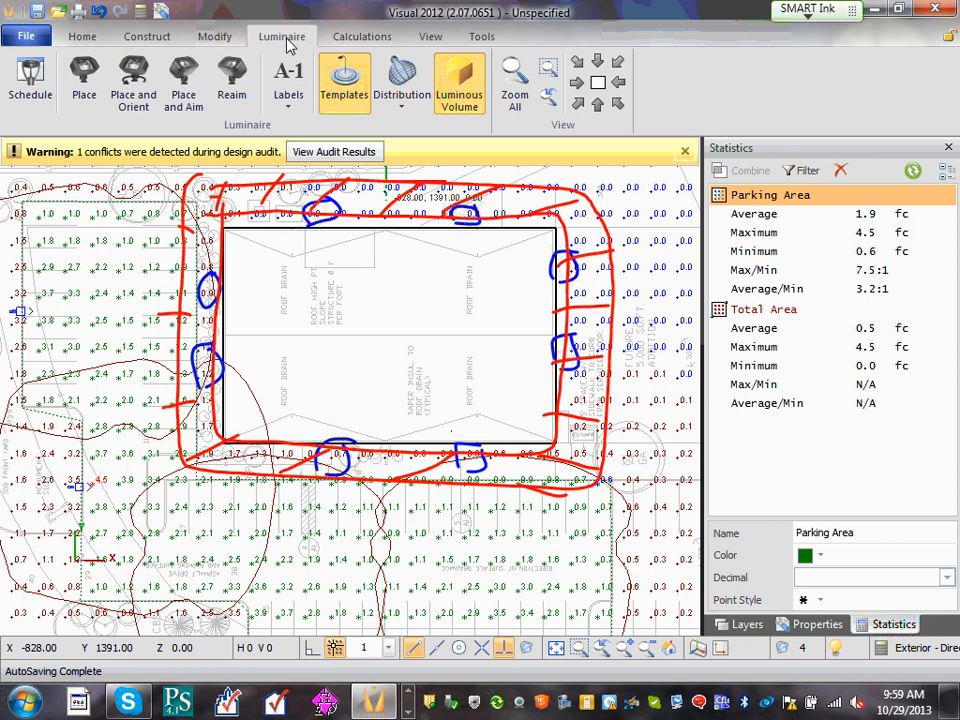
mouse_move(365, 476)
left_mouse_down()
mouse_move(576, 416)
mouse_move(572, 508)
mouse_move(619, 369)
mouse_move(231, 240)
mouse_move(360, 180)
mouse_move(472, 191)
mouse_move(428, 196)
mouse_move(108, 485)
mouse_move(204, 356)
mouse_move(301, 294)
mouse_move(371, 439)
mouse_move(284, 366)
left_mouse_up()
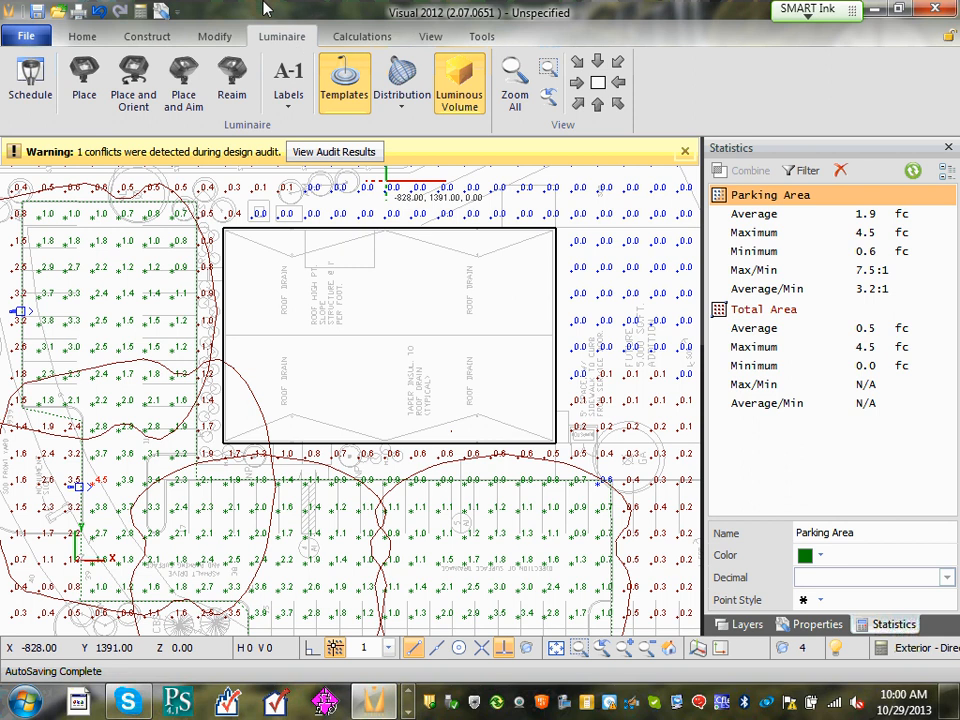
Mask the Total Area calculation zone using the building's surface.
left_click(365, 38)
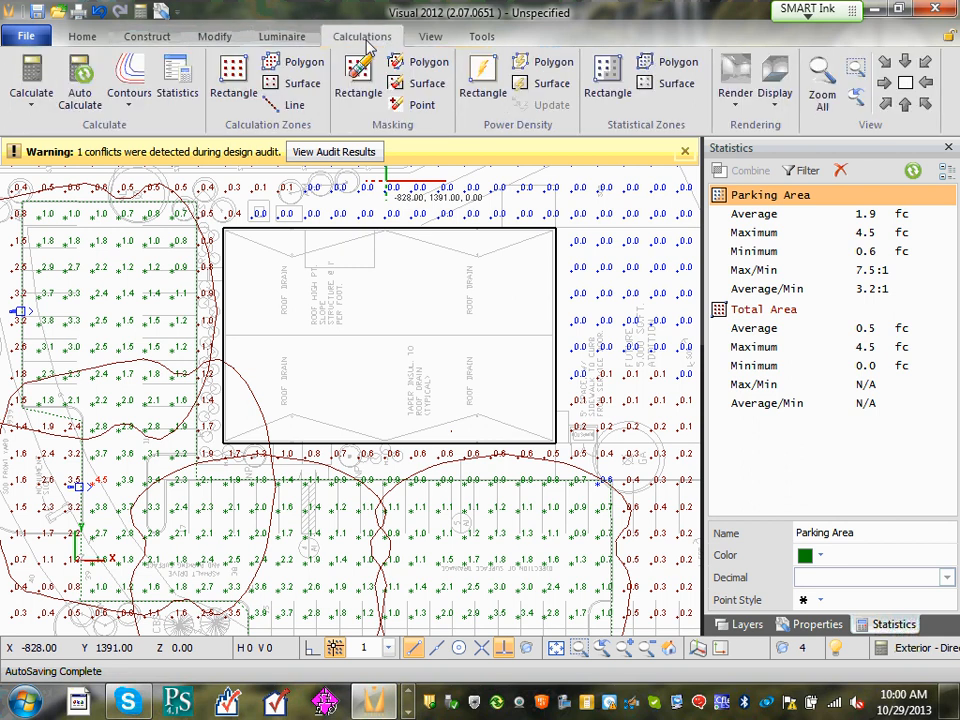
left_click(404, 86)
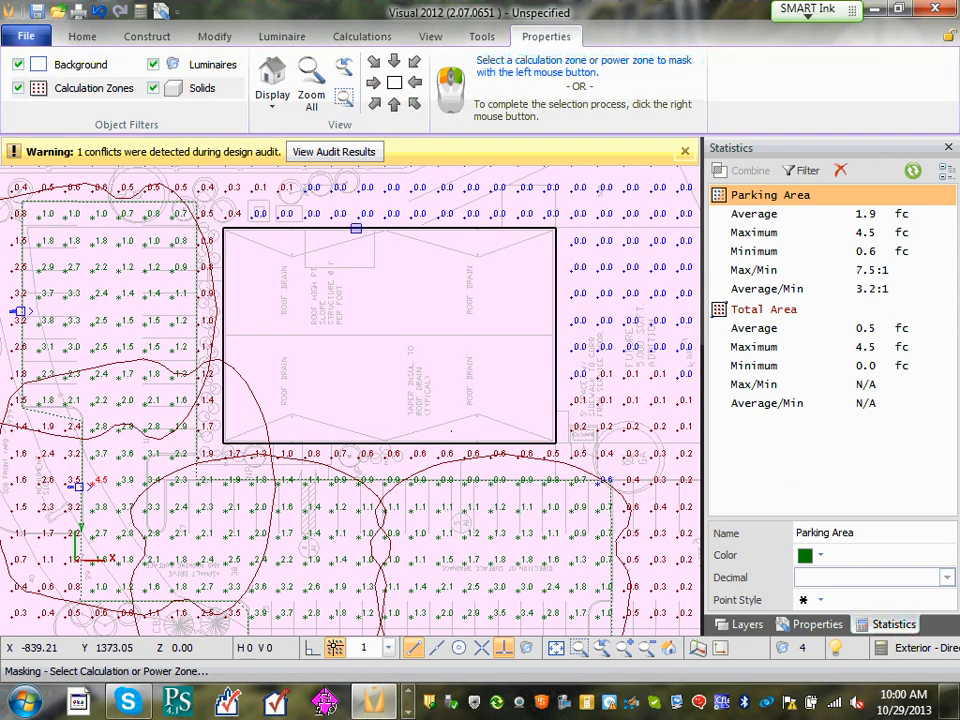
left_click(357, 228)
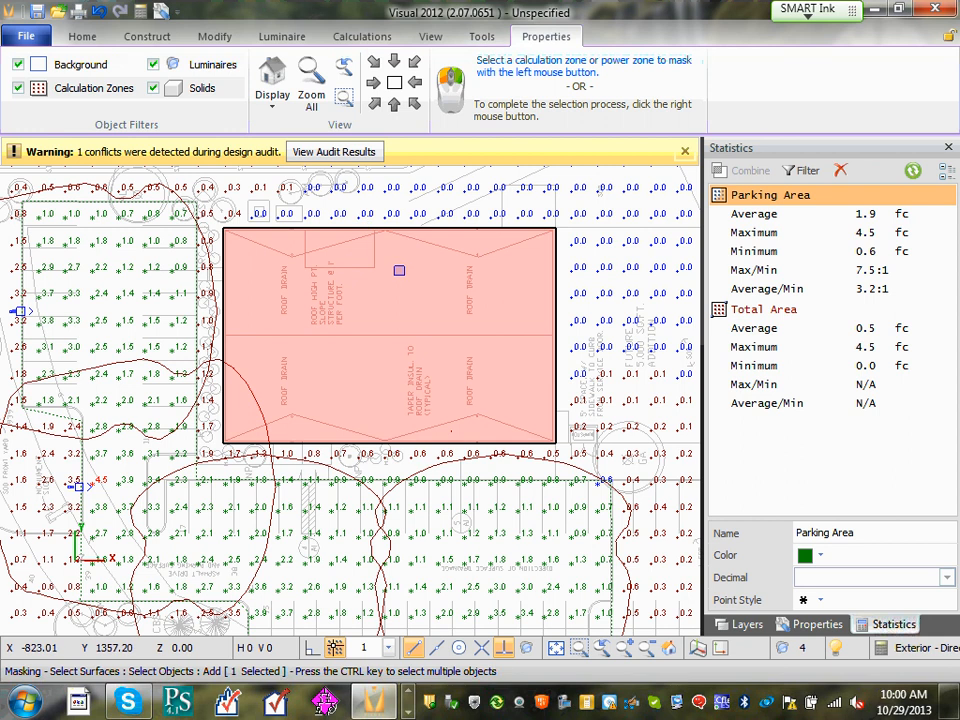
right_click(399, 268)
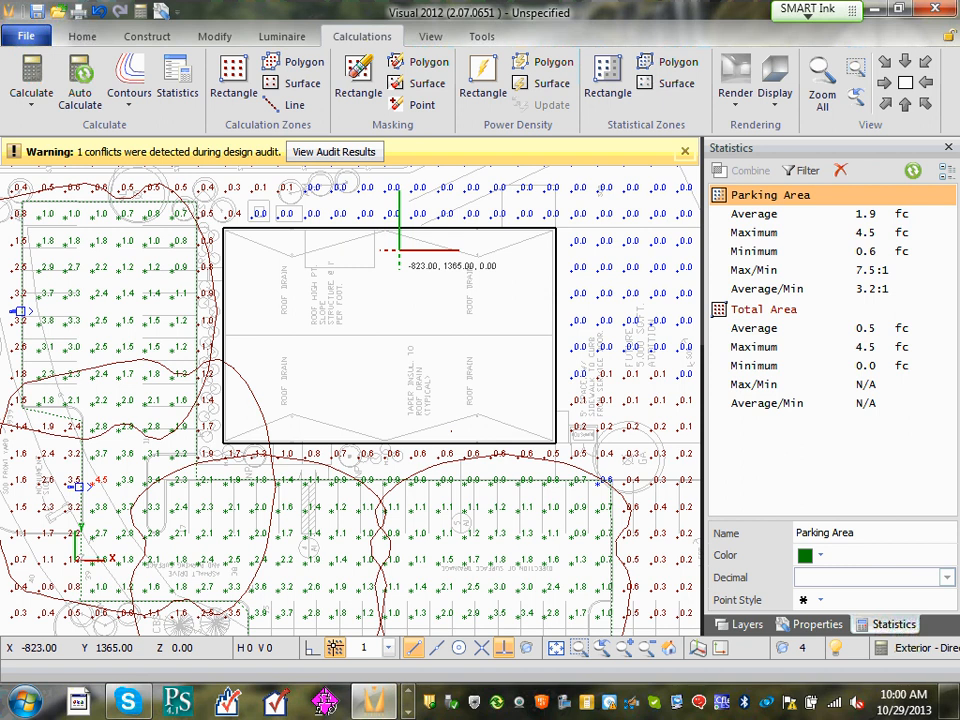
Start a new luminaire schedule entry and open the WST family among Lithonia Lighting's outdoor wall-mounted architectural fixtures.
left_click(293, 42)
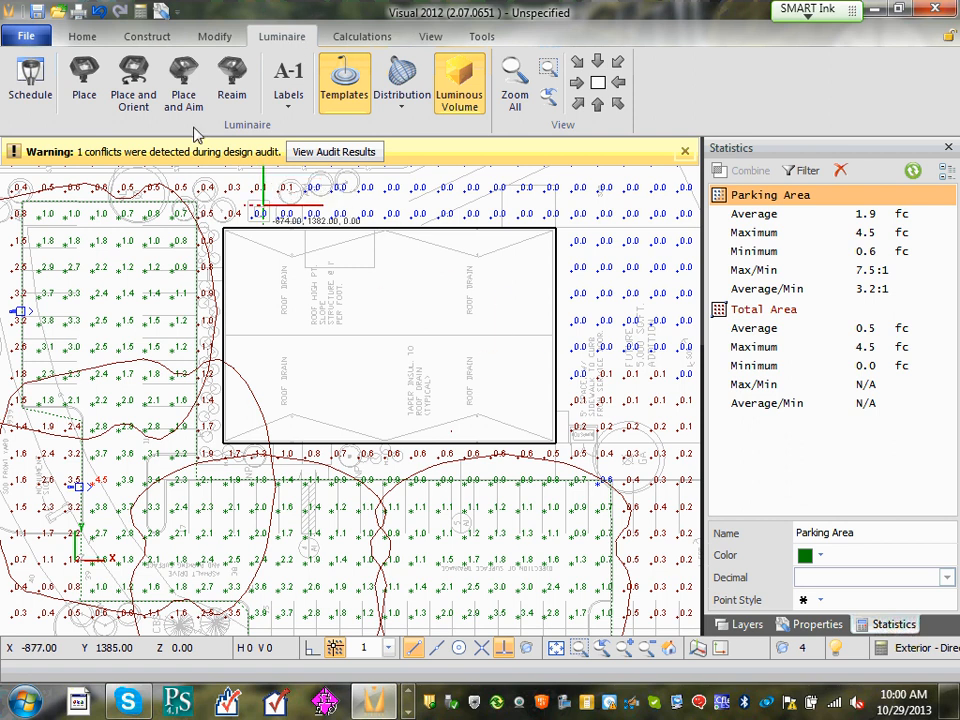
left_click(32, 84)
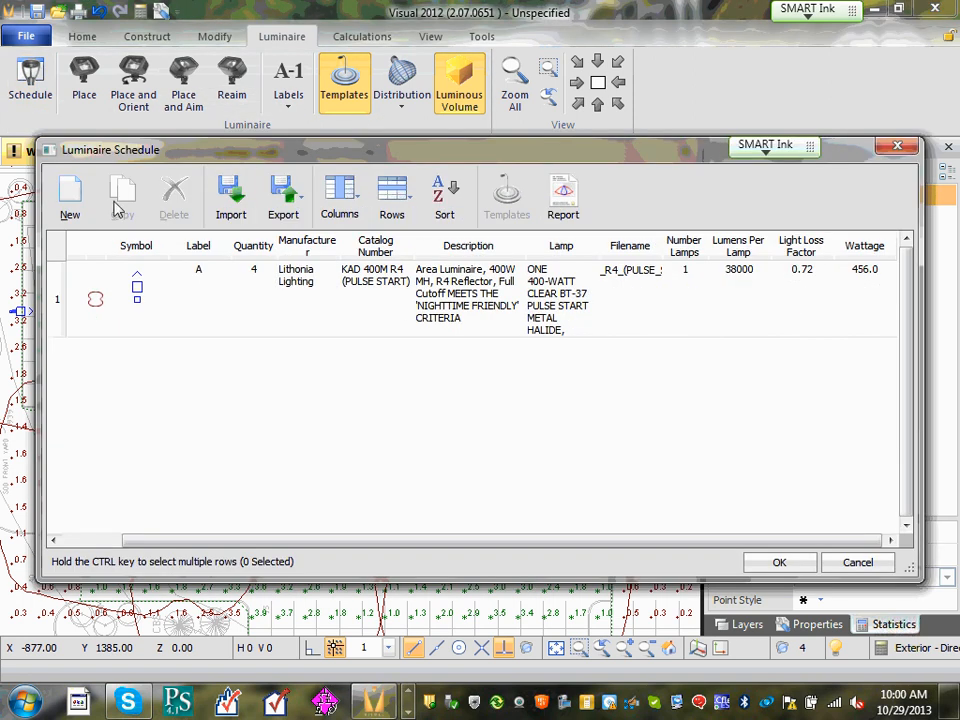
left_click(70, 200)
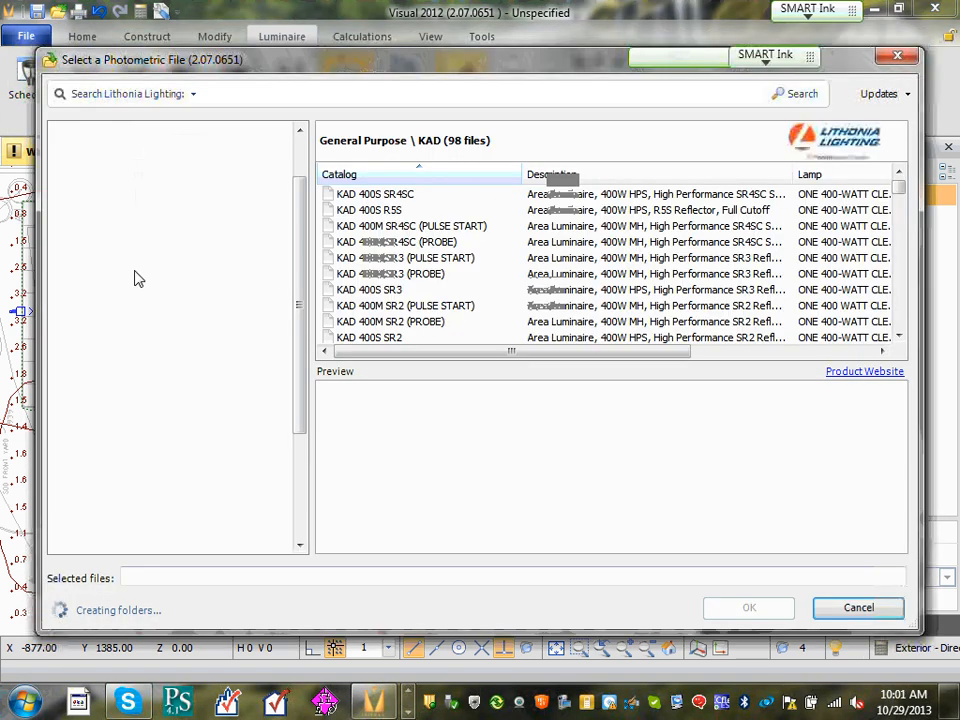
left_click(122, 266)
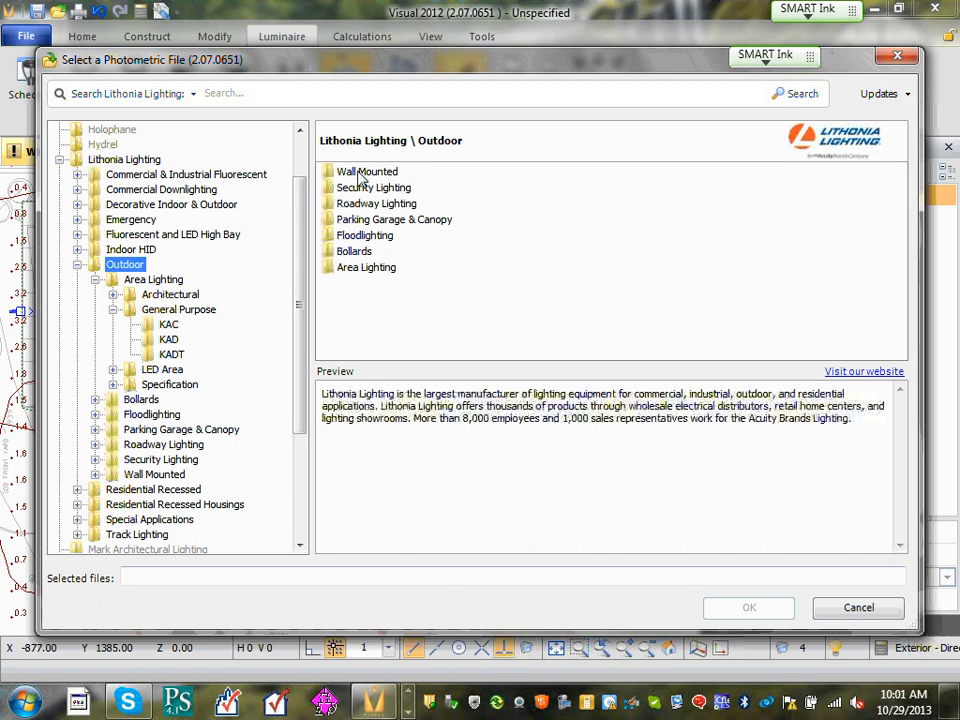
double_click(362, 174)
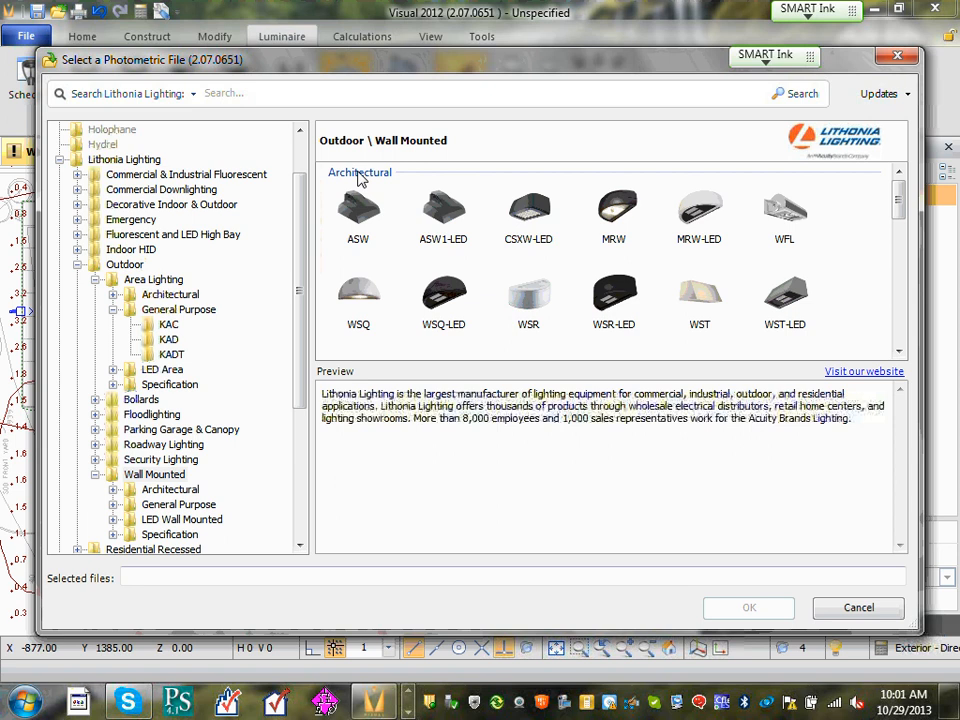
double_click(703, 300)
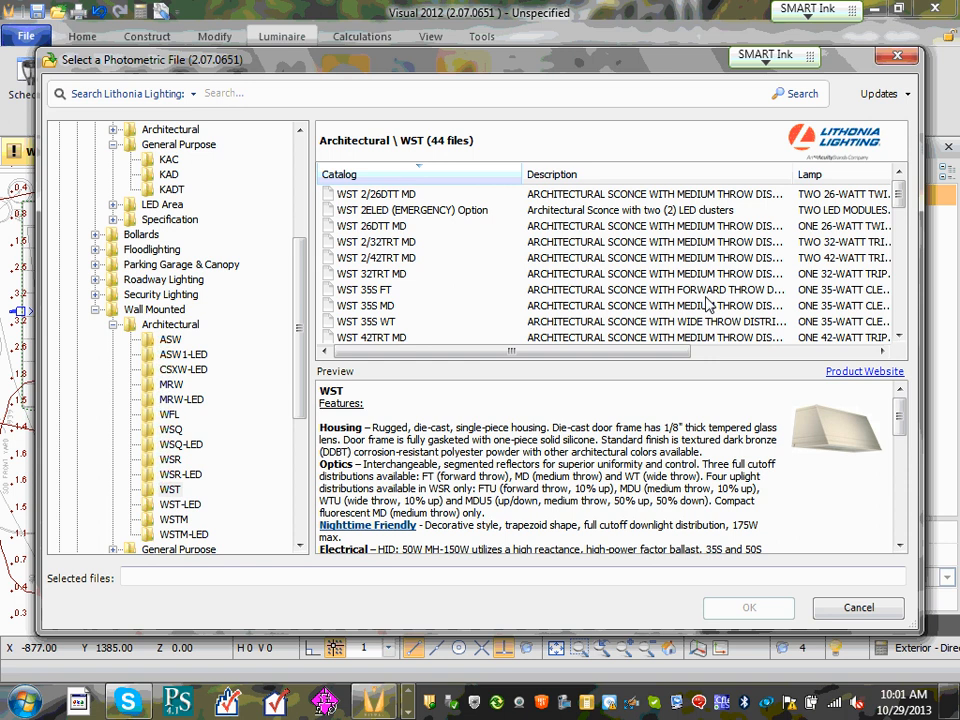
Preview the WST 100M FT and WST 100M WT photometric files in the WST family.
scroll(900, 336, "down", 4)
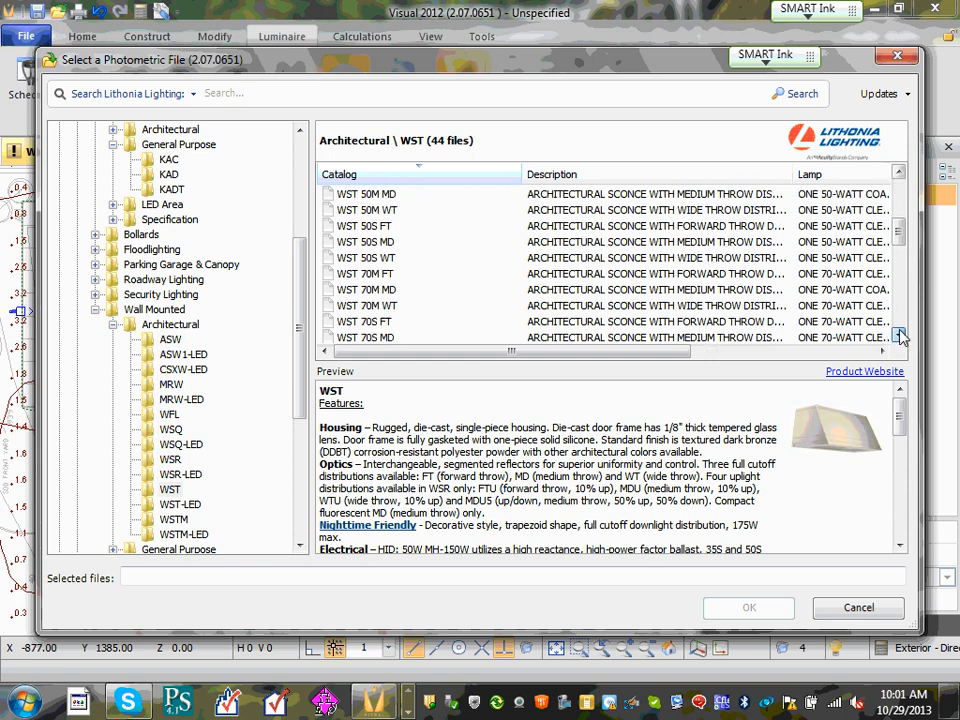
left_click(900, 336)
left_click(900, 336)
left_click(900, 336)
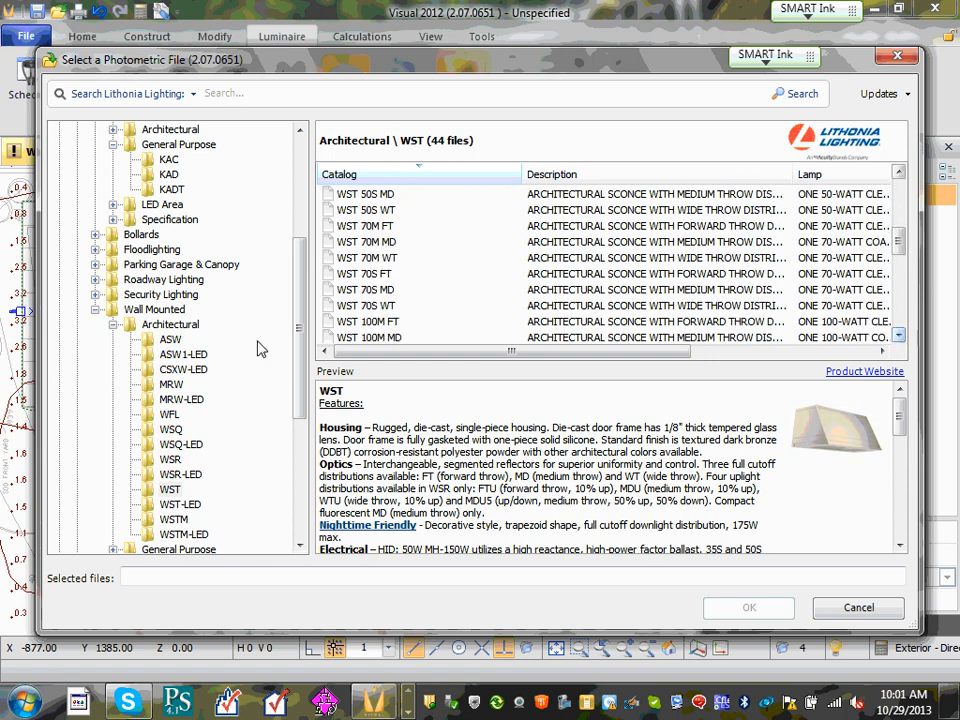
left_click(345, 322)
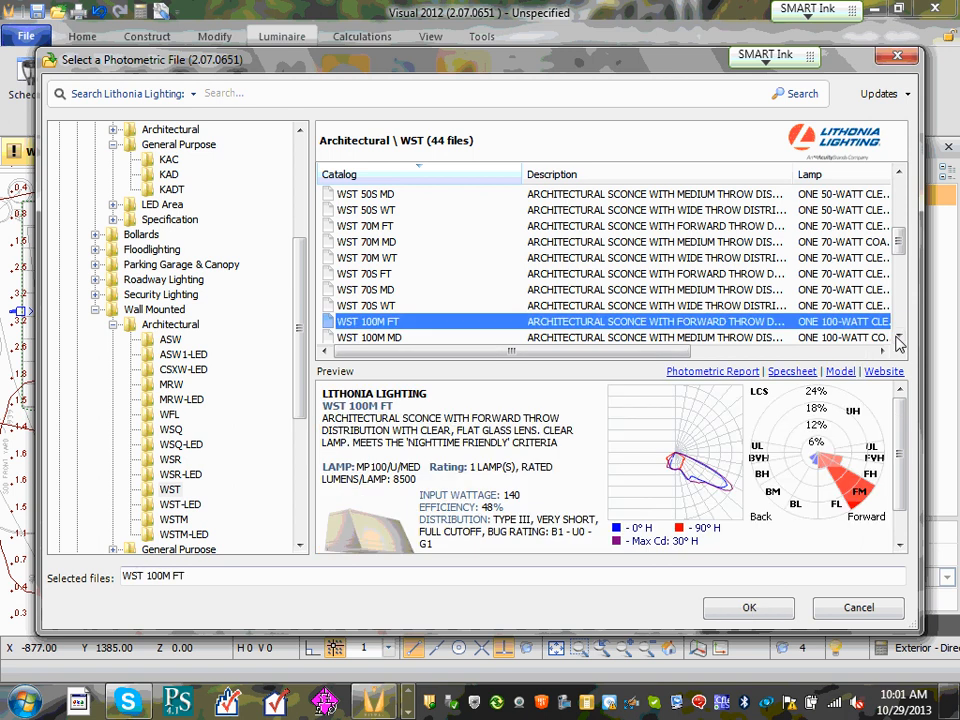
left_click(899, 337)
left_click(899, 337)
left_click(899, 337)
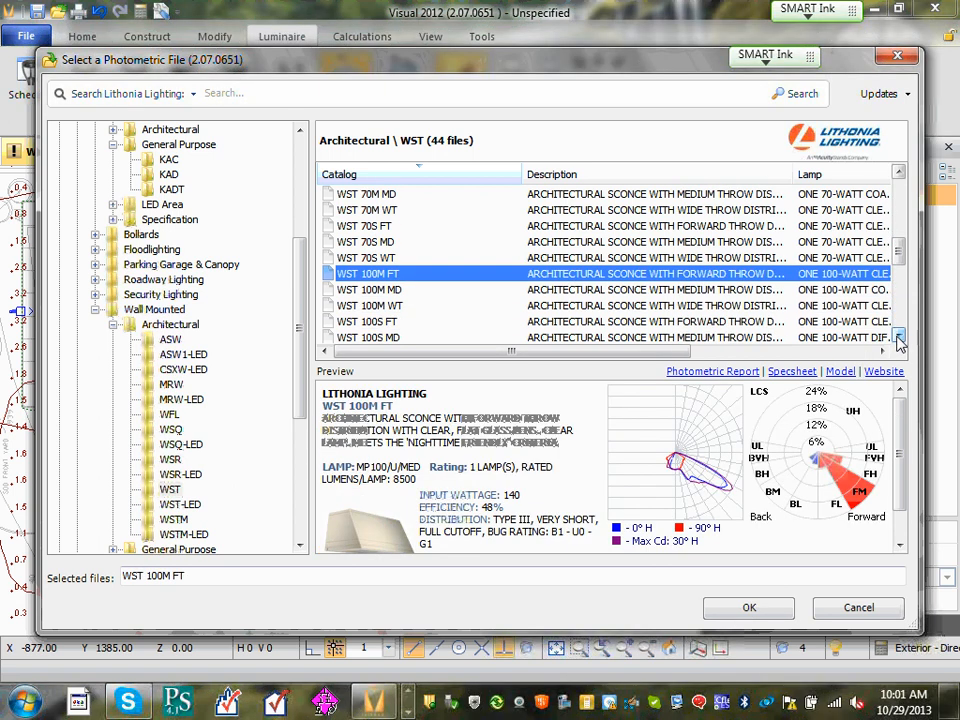
left_click(368, 306)
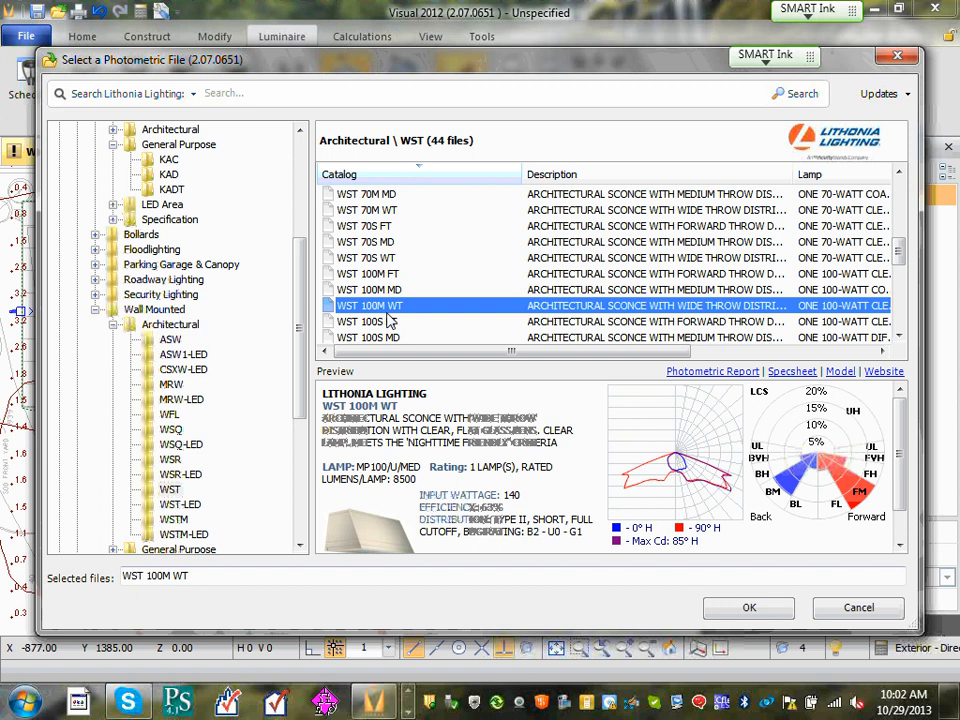
scroll(405, 325, "up", 2)
scroll(405, 320, "down", 3)
scroll(340, 285, "up", 2)
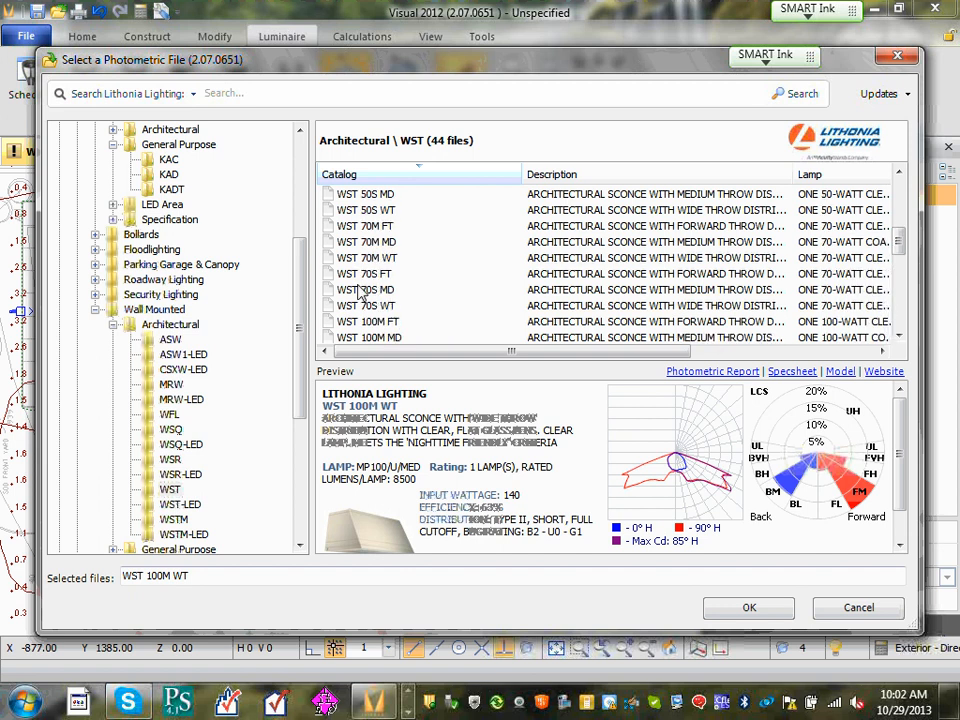
scroll(192, 204, "down", 1)
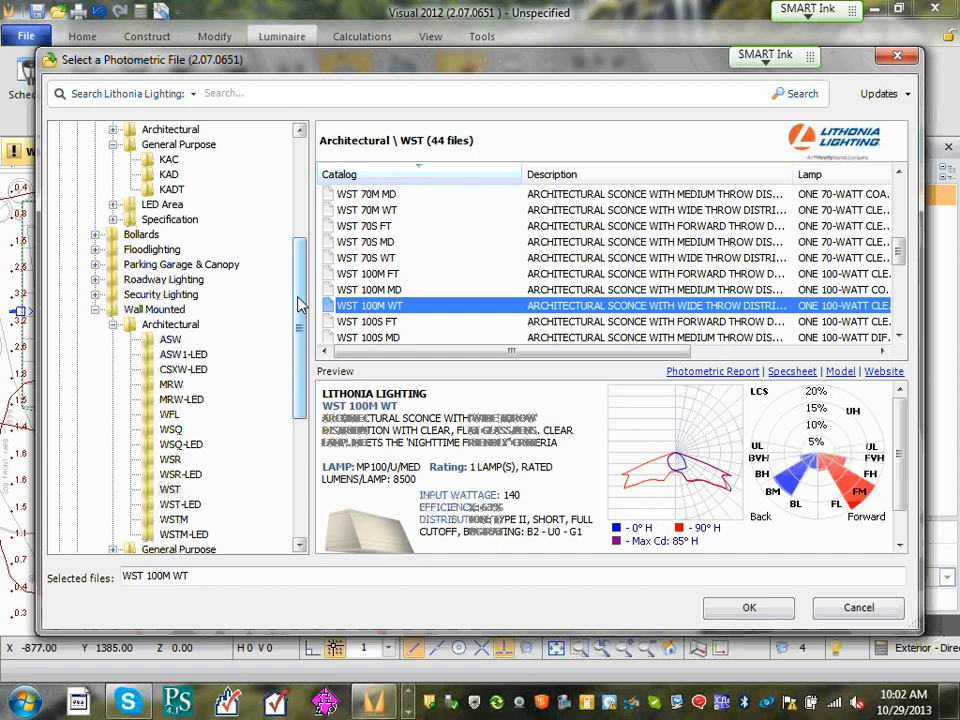
left_click_drag(298, 300, 280, 206)
left_click(112, 325)
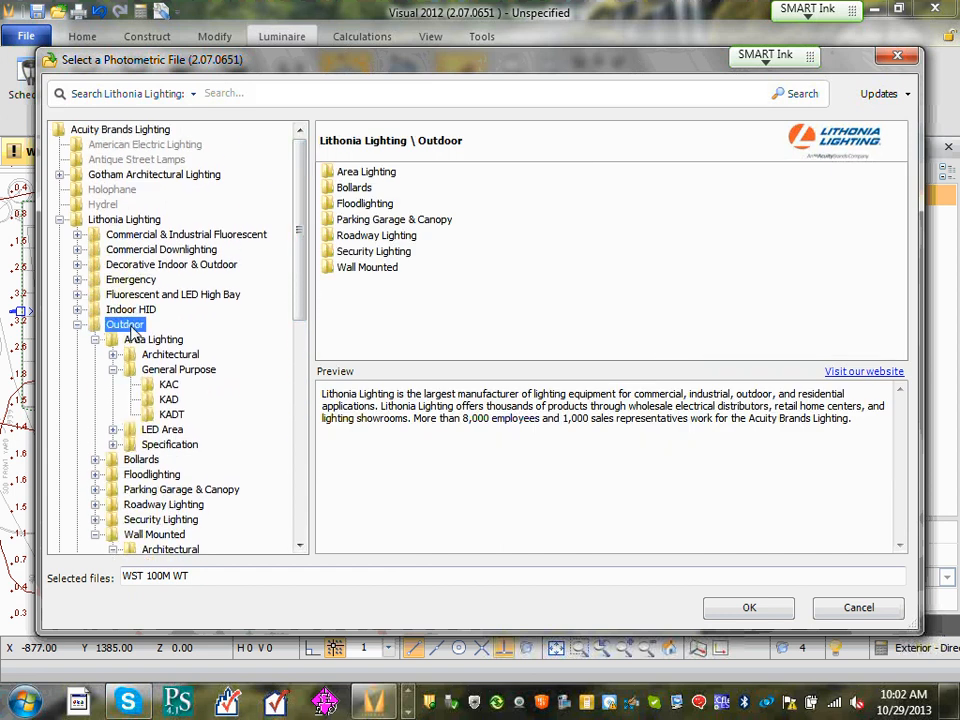
left_click(370, 268)
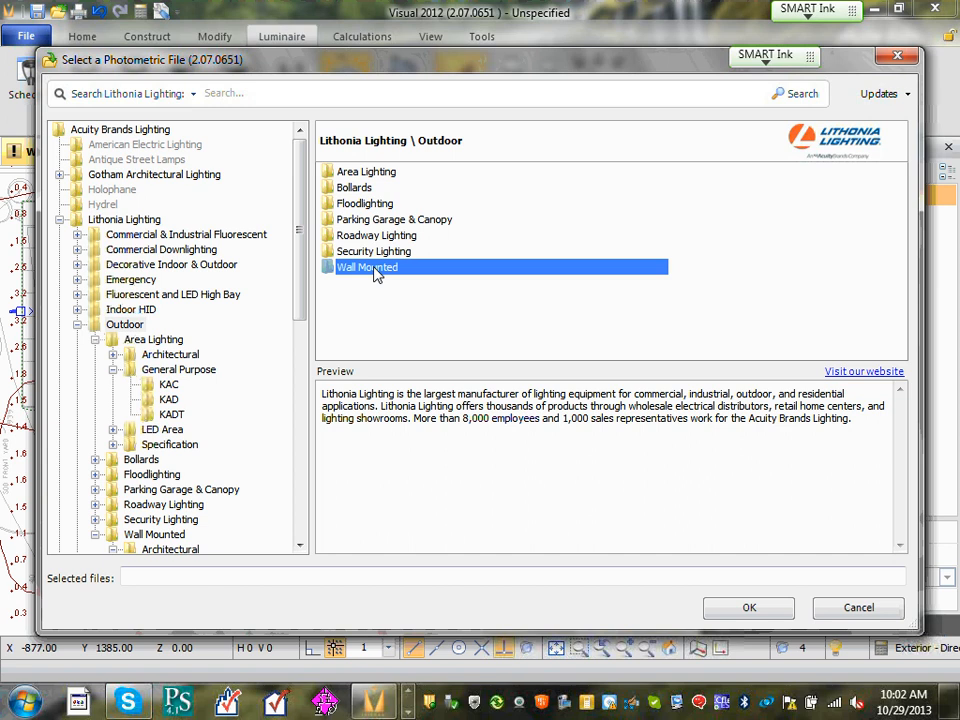
double_click(375, 272)
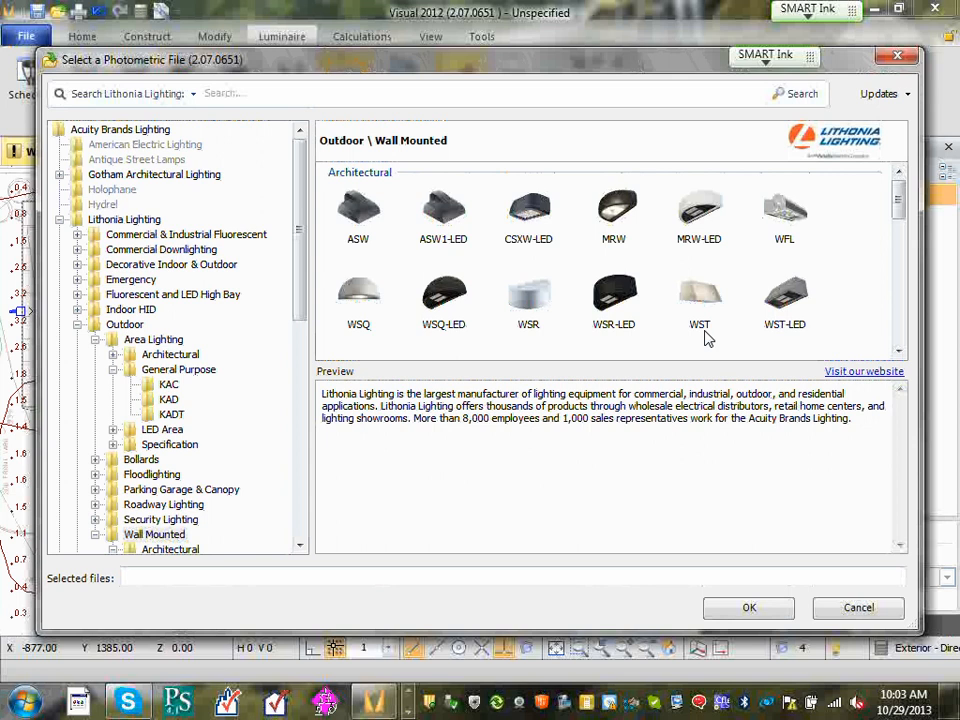
left_click(124, 219)
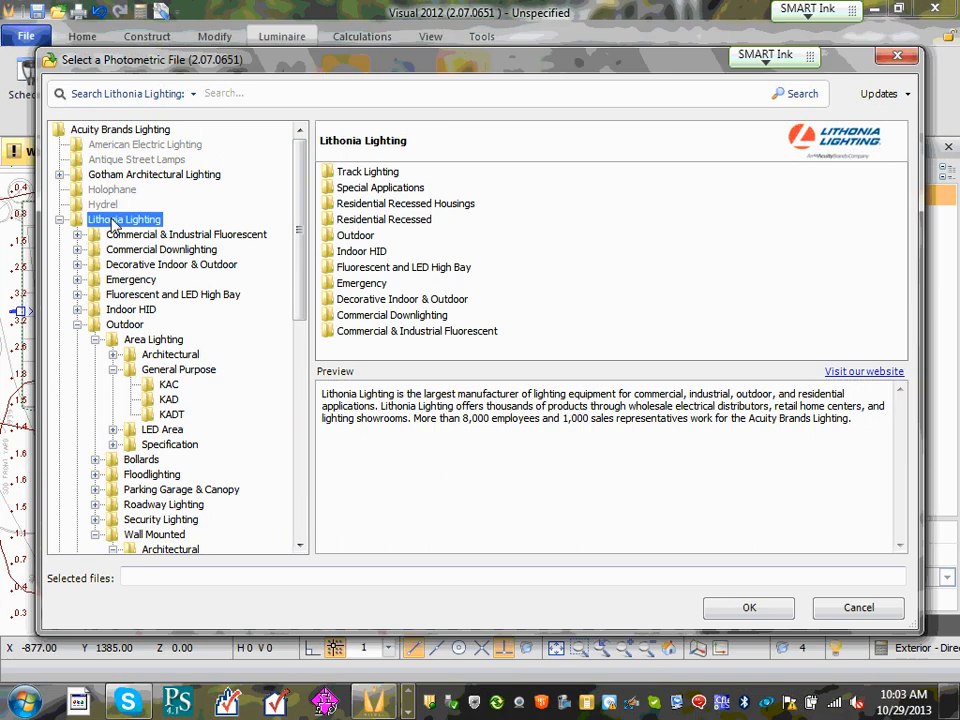
left_click(125, 325)
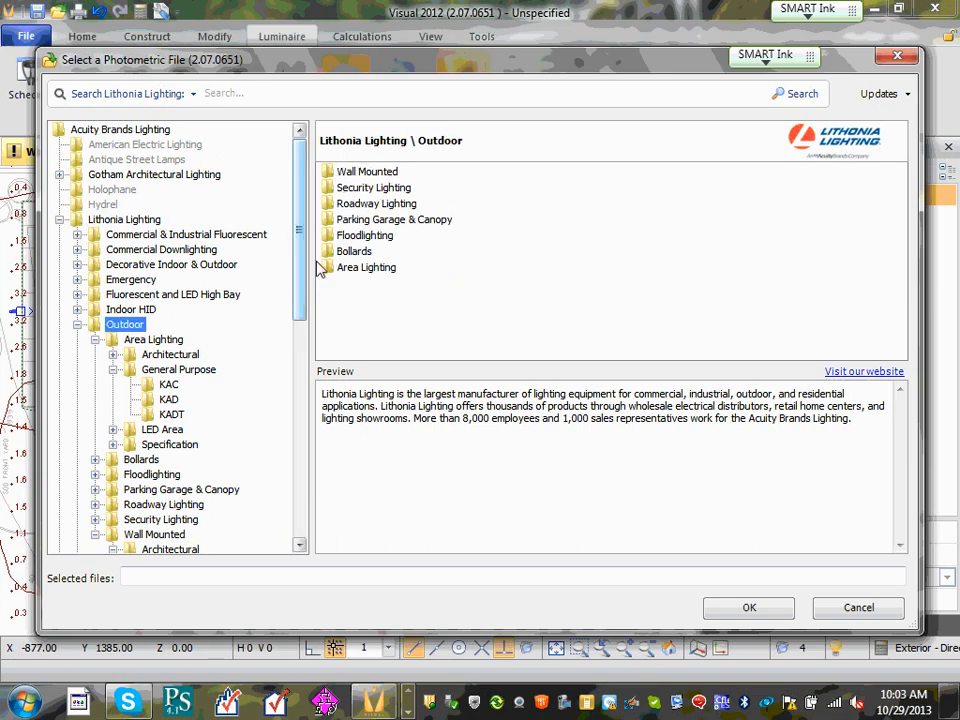
left_click(350, 174)
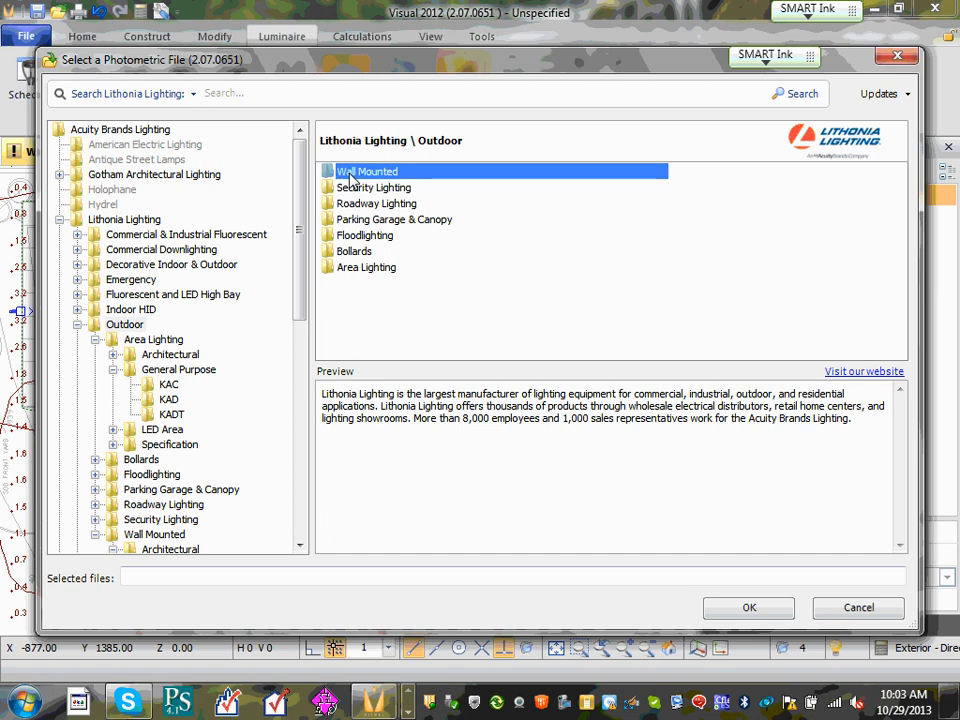
double_click(351, 176)
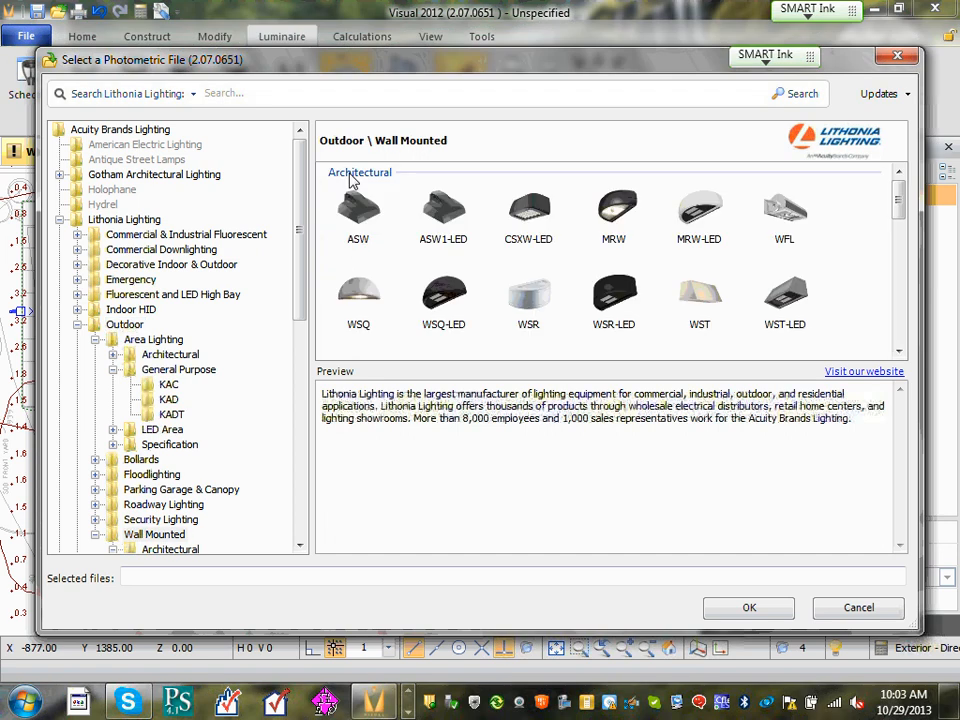
double_click(705, 300)
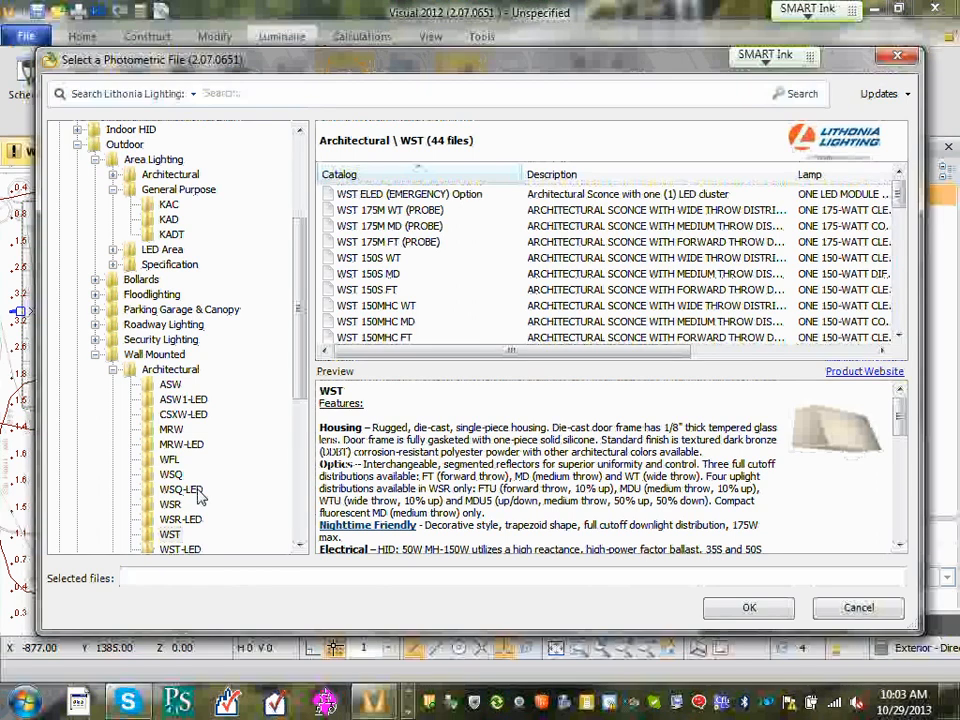
left_click(858, 607)
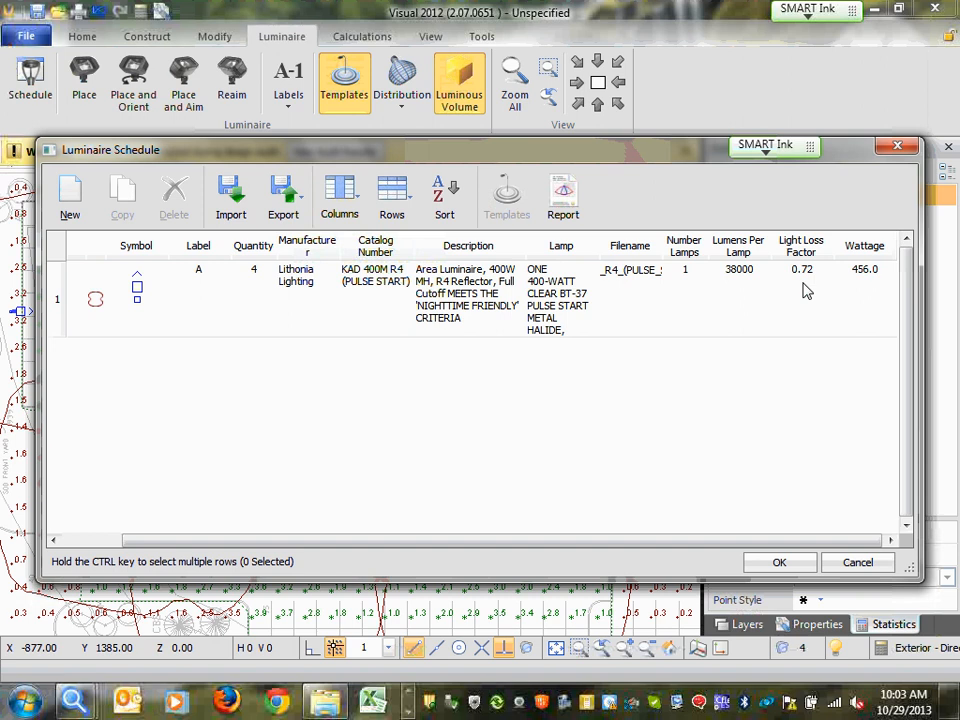
Add a new luminaire schedule entry using the WST 100M WT photometric file from Lithonia Lighting's outdoor wall-mounted WST family.
left_click(68, 202)
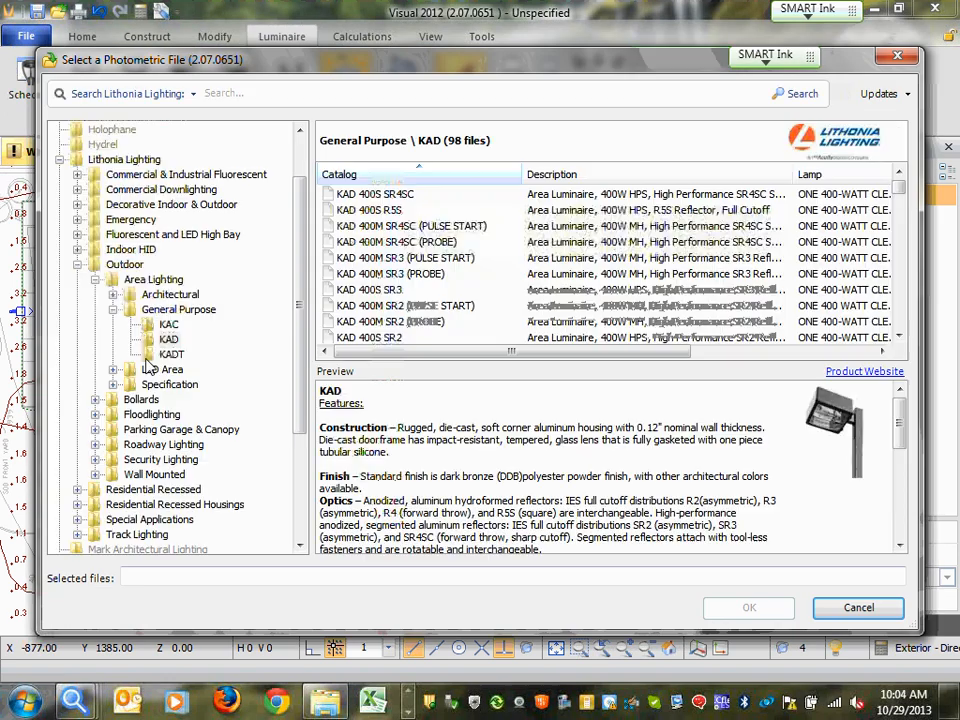
left_click(135, 280)
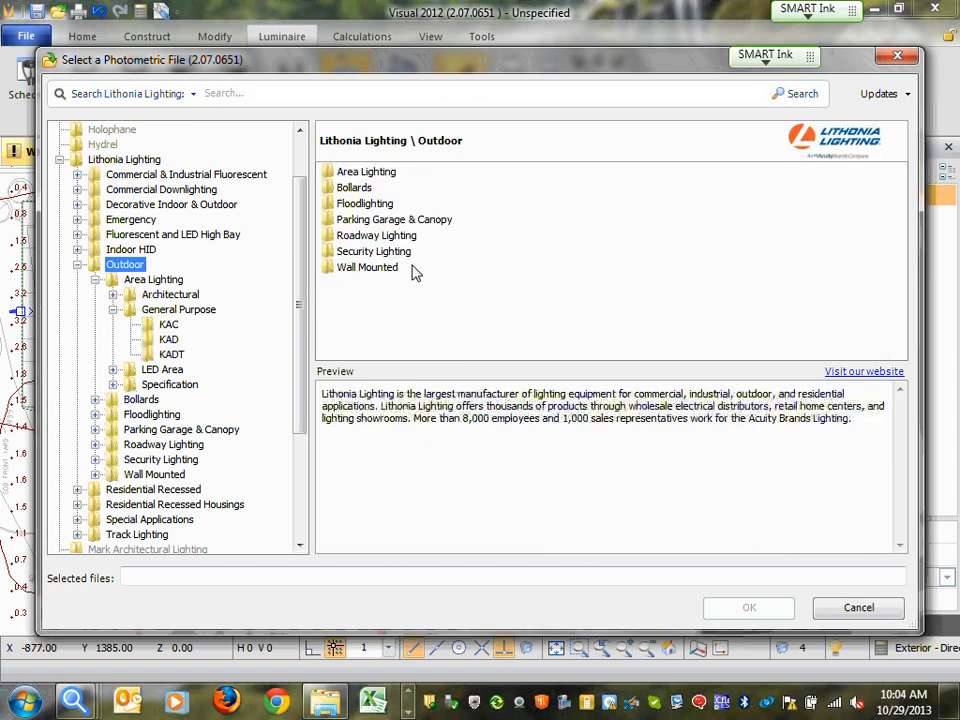
left_click(386, 271)
double_click(386, 271)
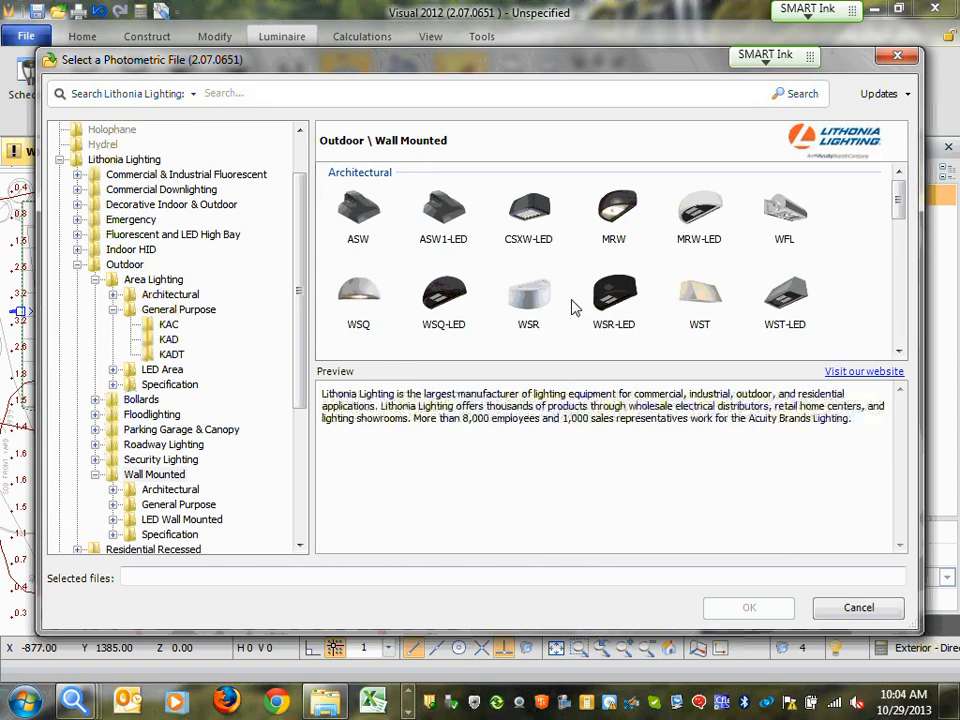
double_click(698, 300)
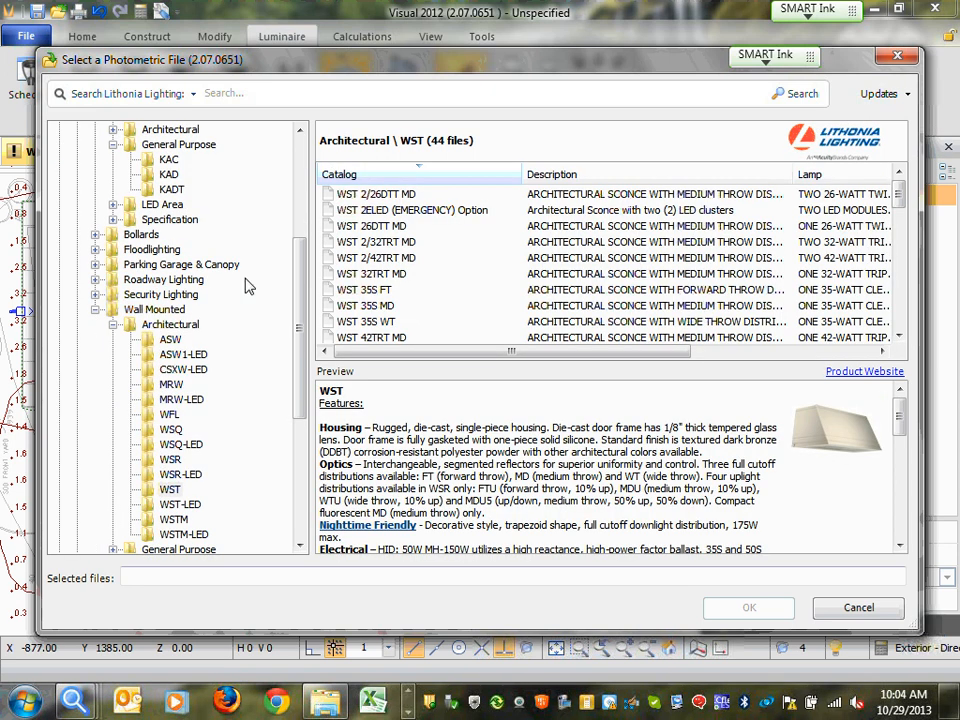
left_click(364, 307)
scroll(380, 318, "down", 5)
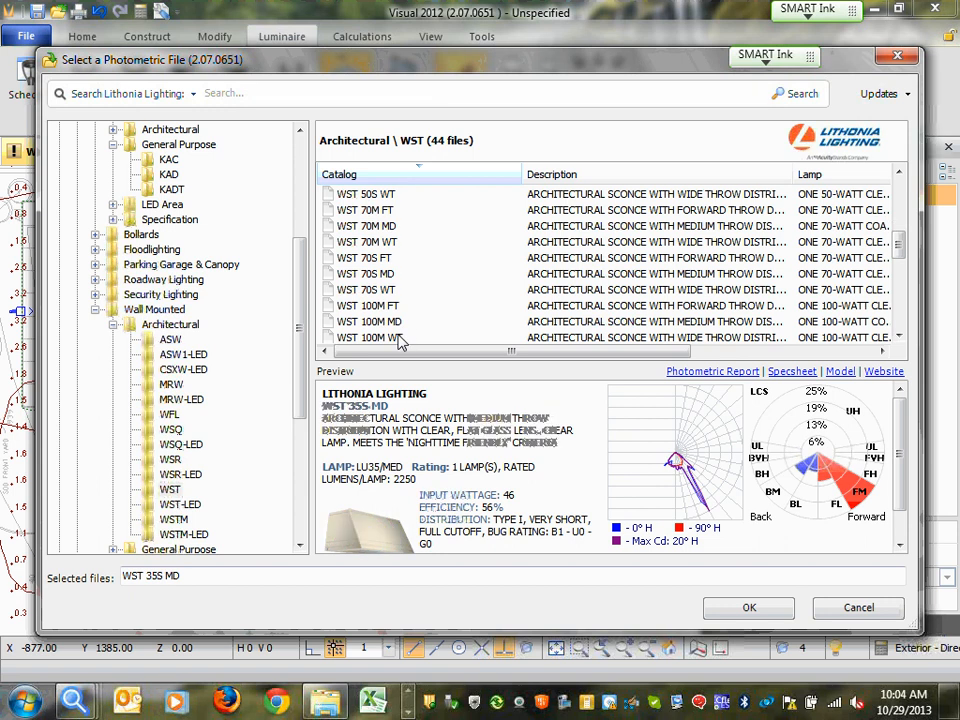
left_click(400, 337)
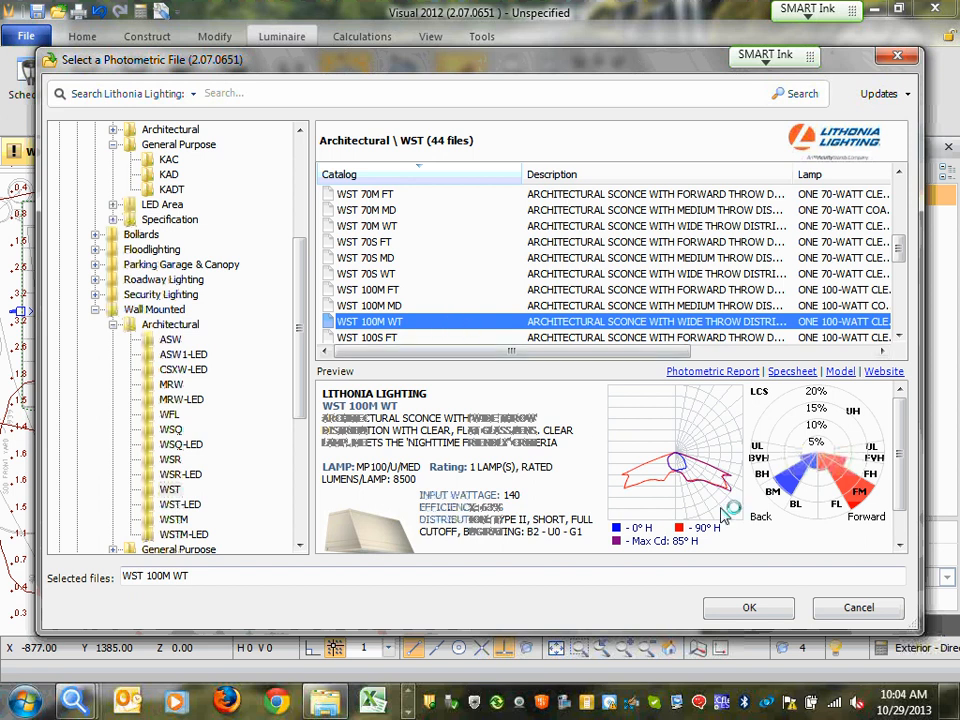
left_click(749, 607)
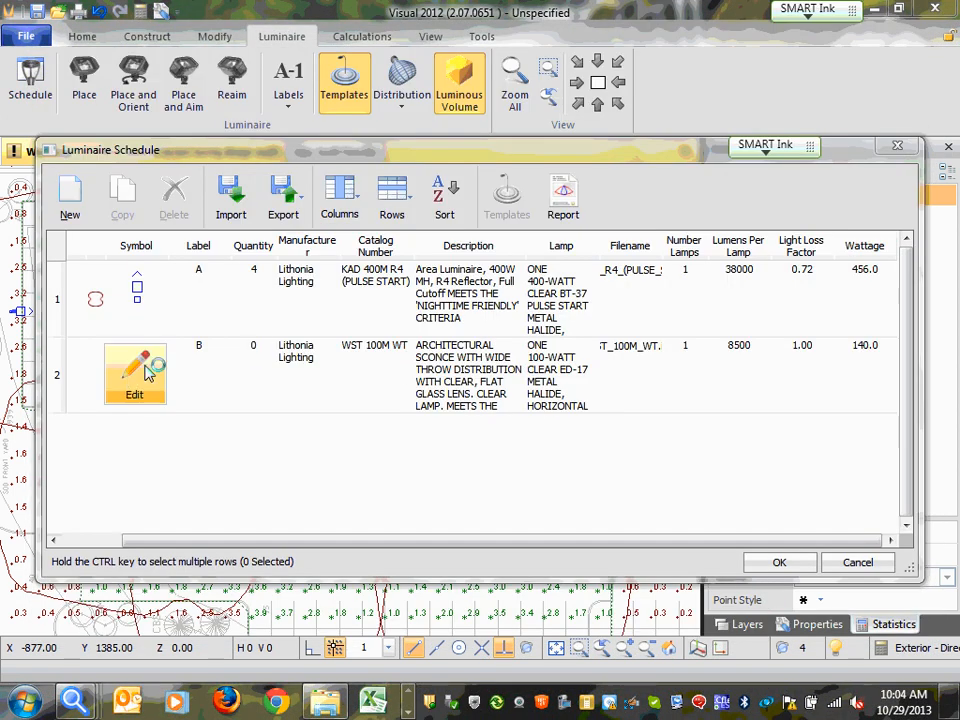
Enable the 0.5 iso-illuminance contour in the template of the WST 100M WT luminaire.
left_click(410, 381)
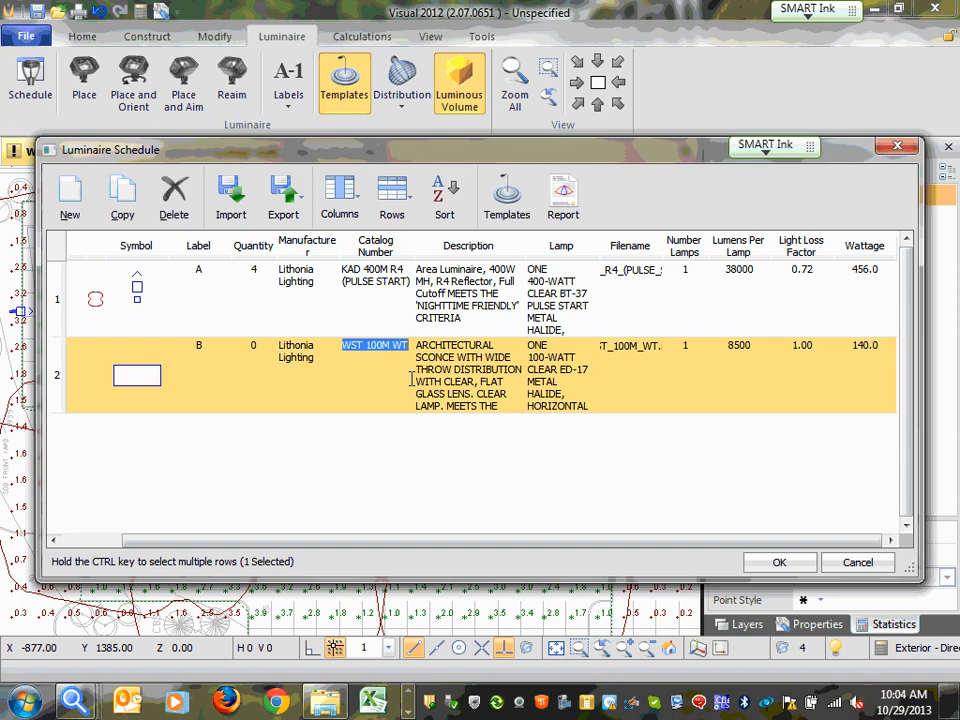
left_click(507, 197)
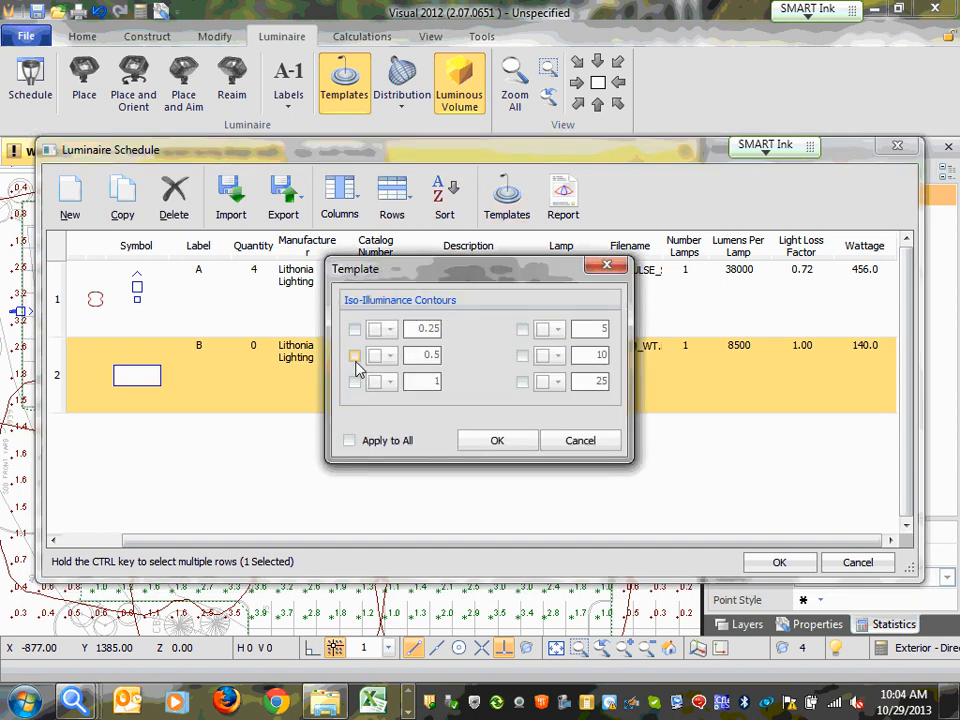
left_click(354, 355)
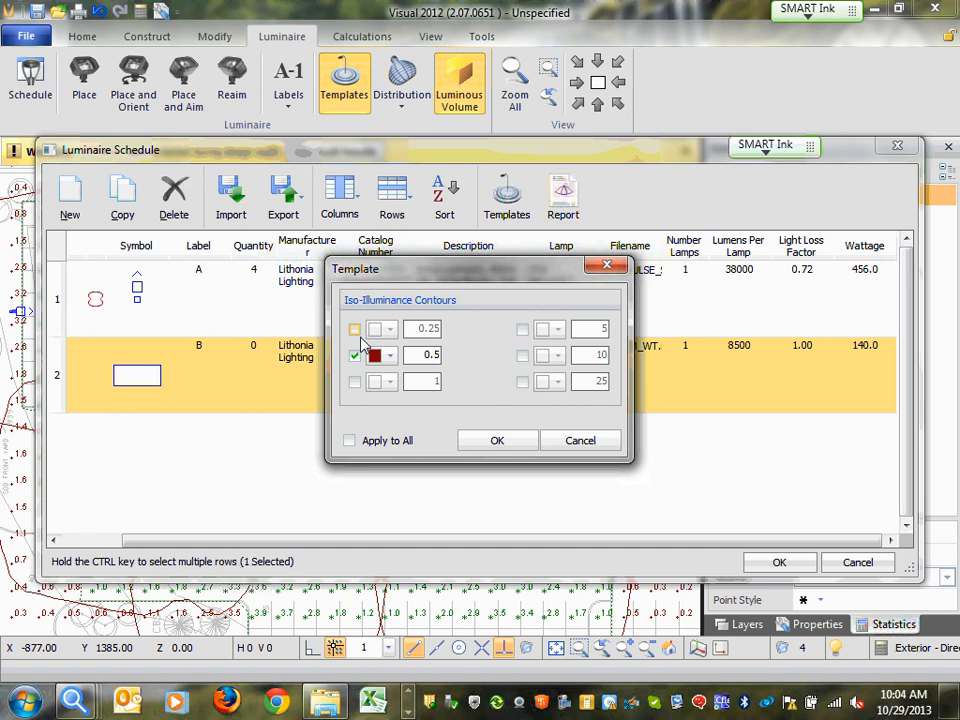
left_click(493, 442)
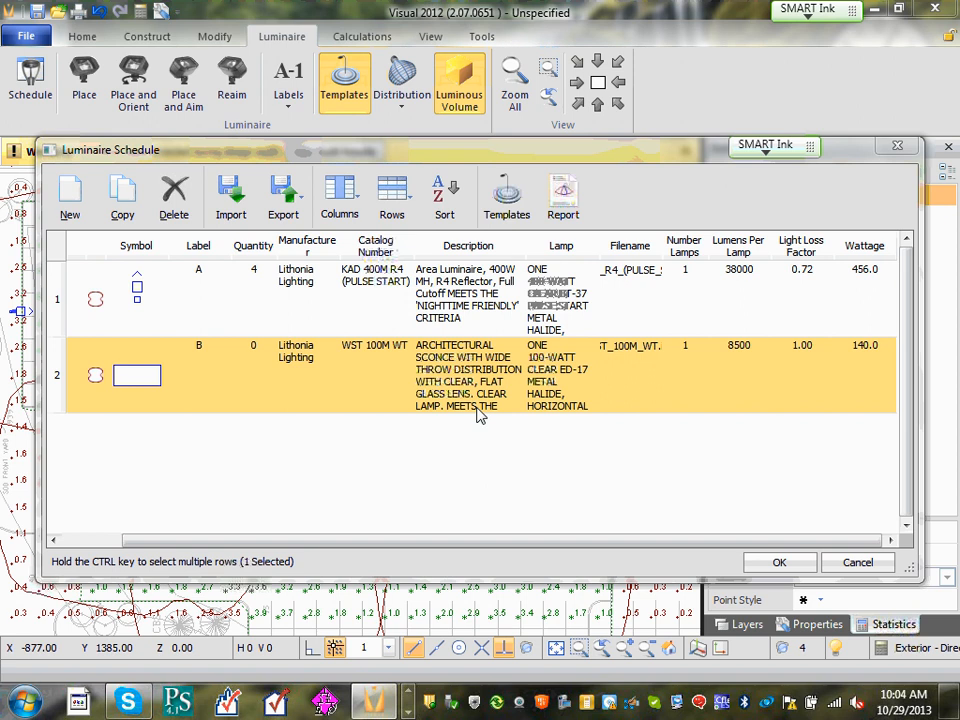
Set the light loss factor of the WST 100M WT luminaire to .72.
left_click(792, 352)
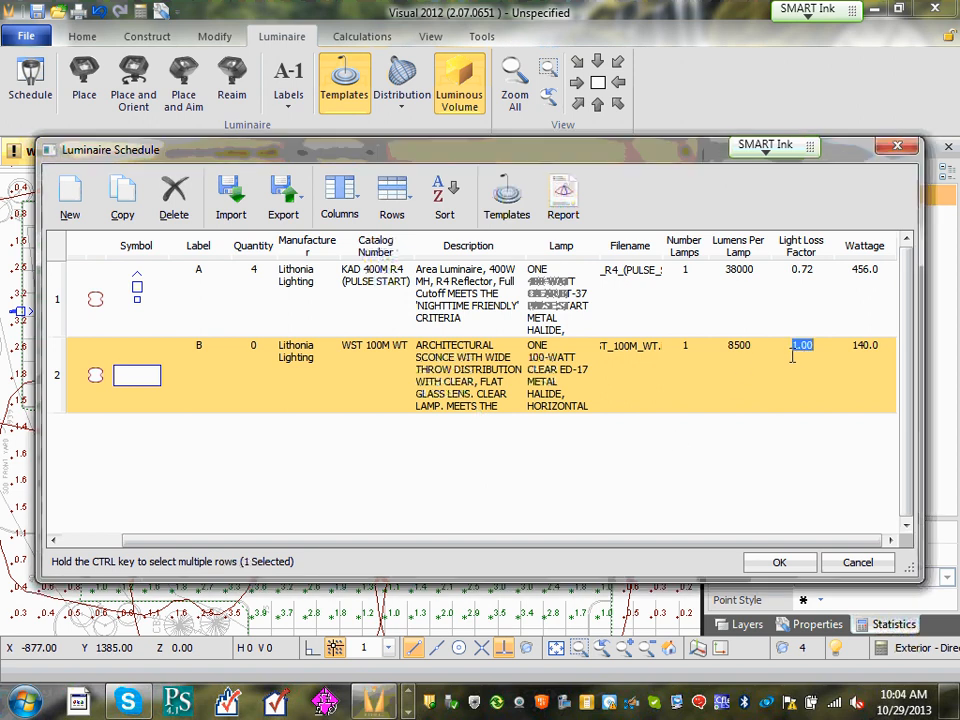
type(".72")
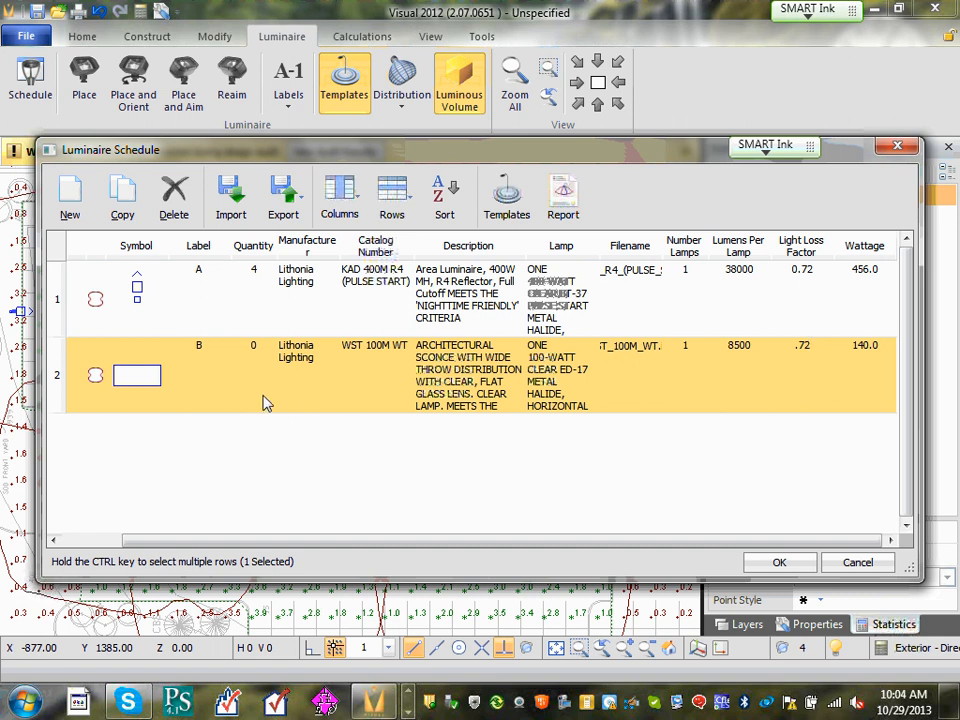
left_click(316, 455)
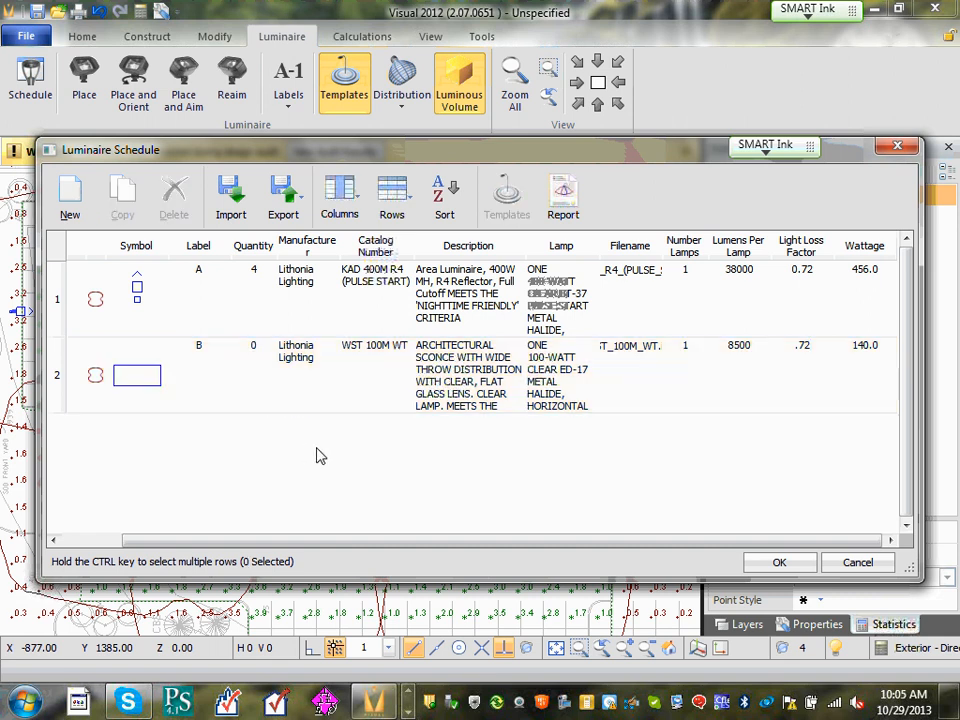
Add the OPTICALARROW component to the WST 100M WT luminaire's symbol, accept the schedule, and recheck the entry.
left_click(366, 380)
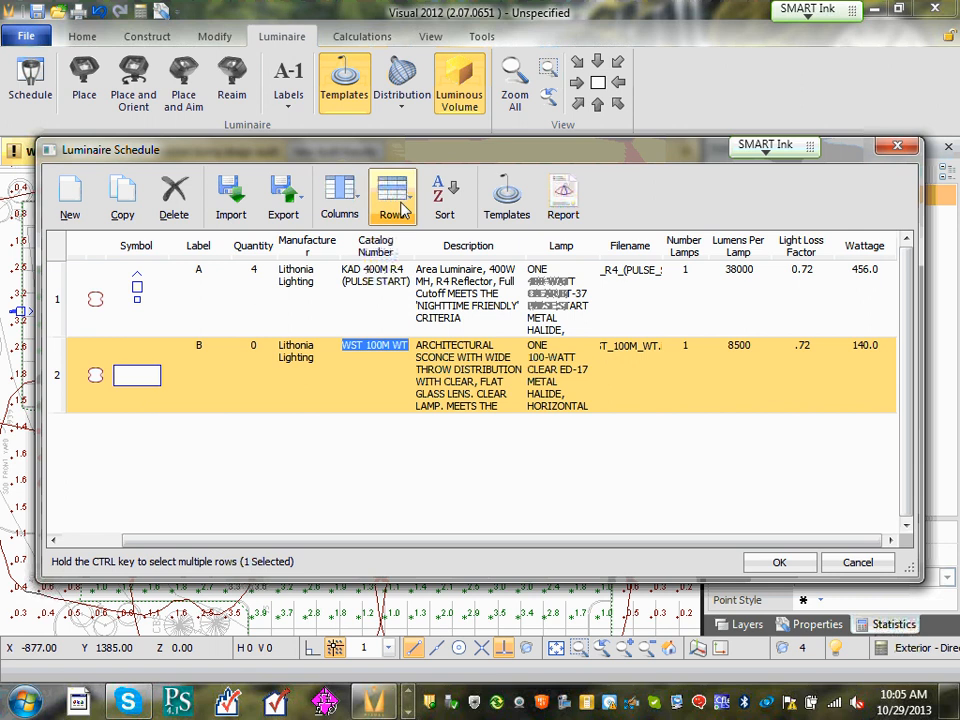
left_click(624, 409)
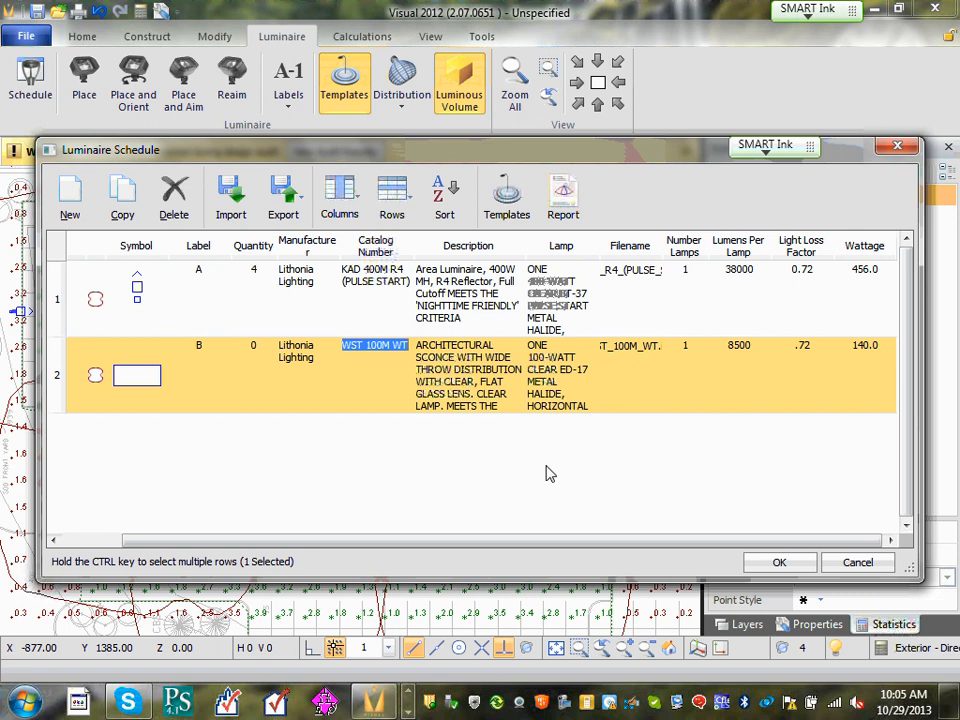
mouse_move(137, 376)
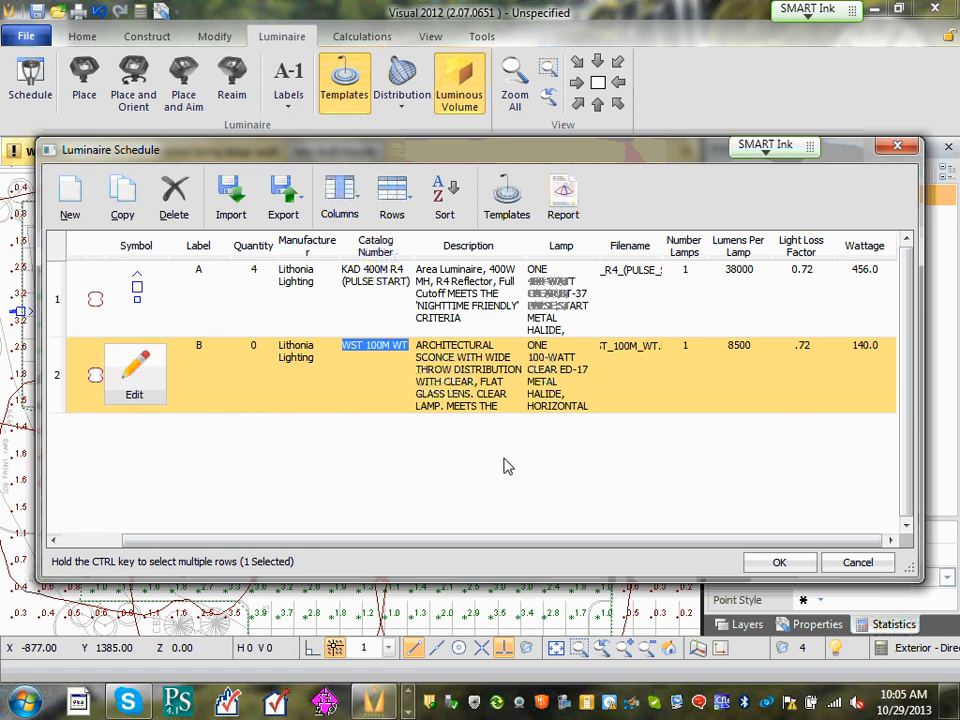
left_click(137, 383)
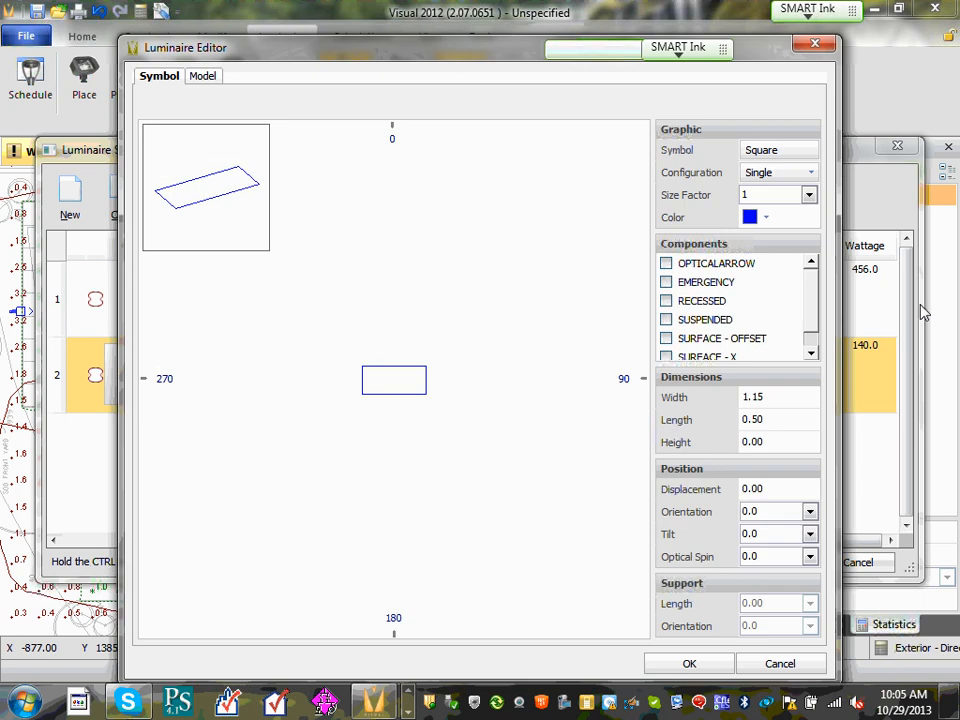
left_click(666, 263)
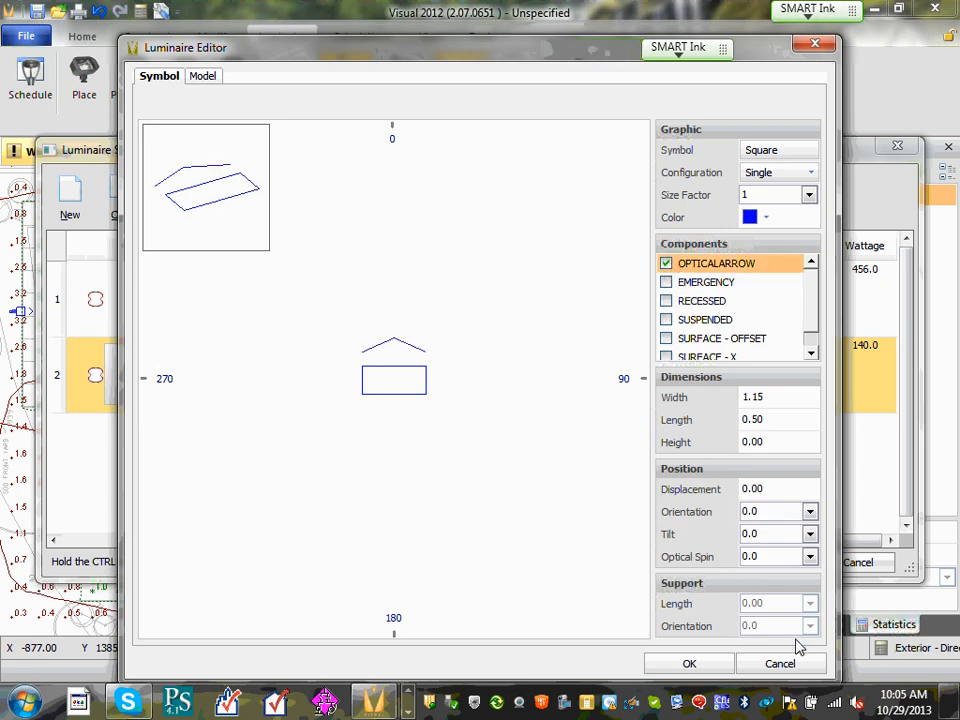
left_click(692, 664)
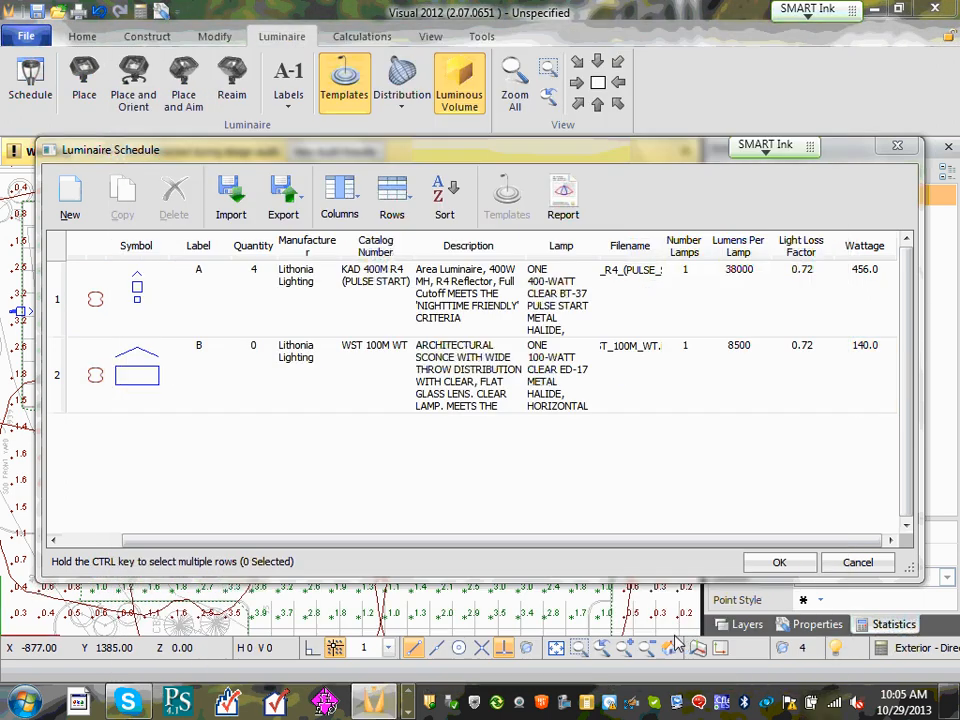
left_click(778, 563)
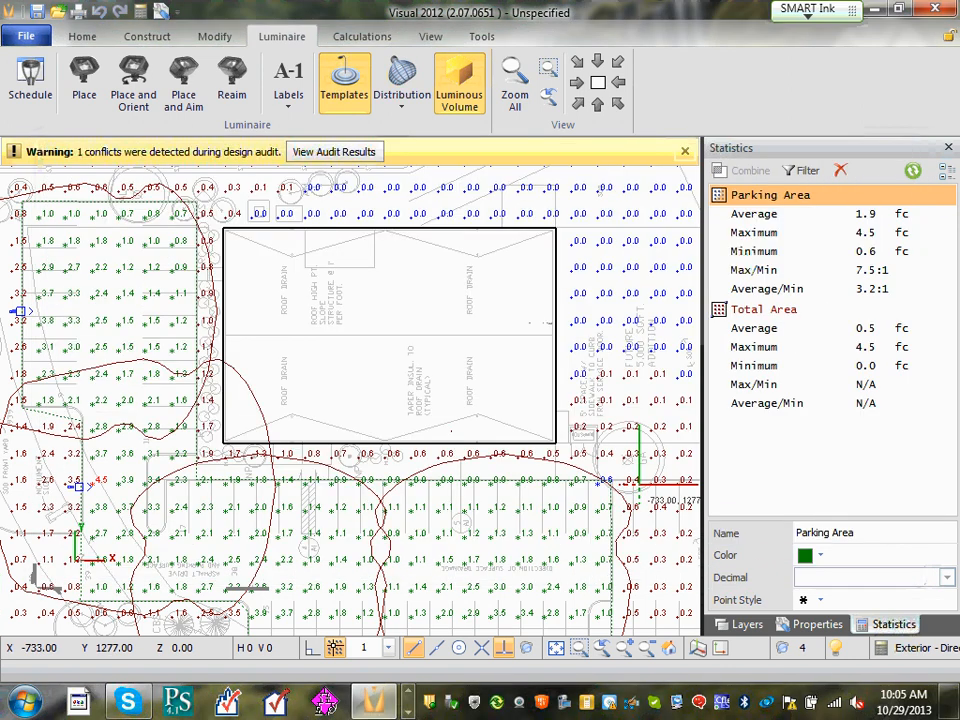
left_click(30, 78)
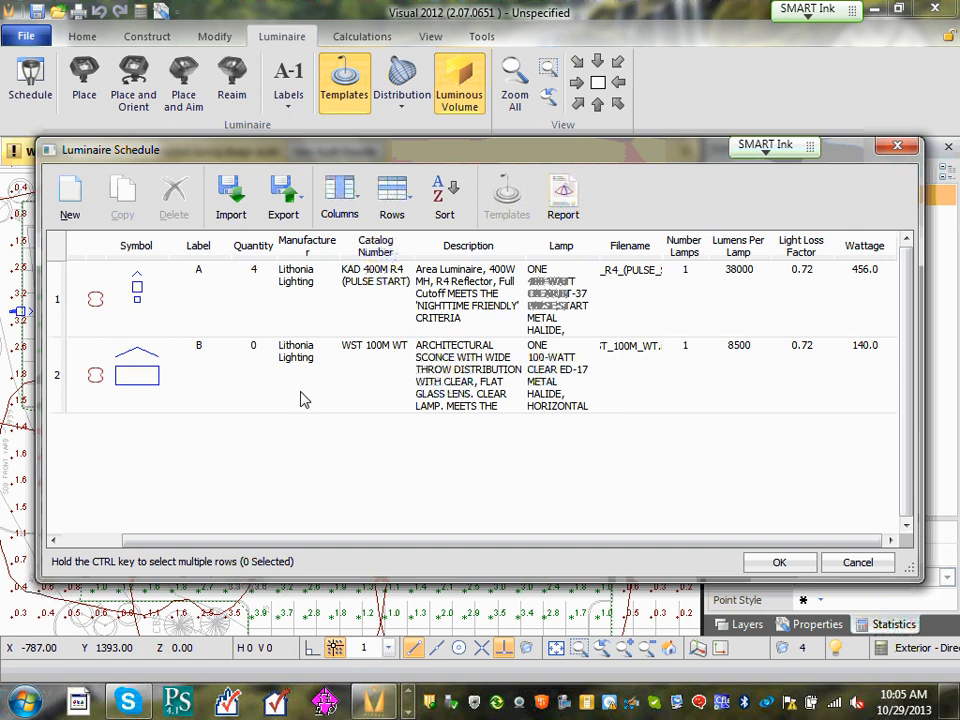
left_click(777, 563)
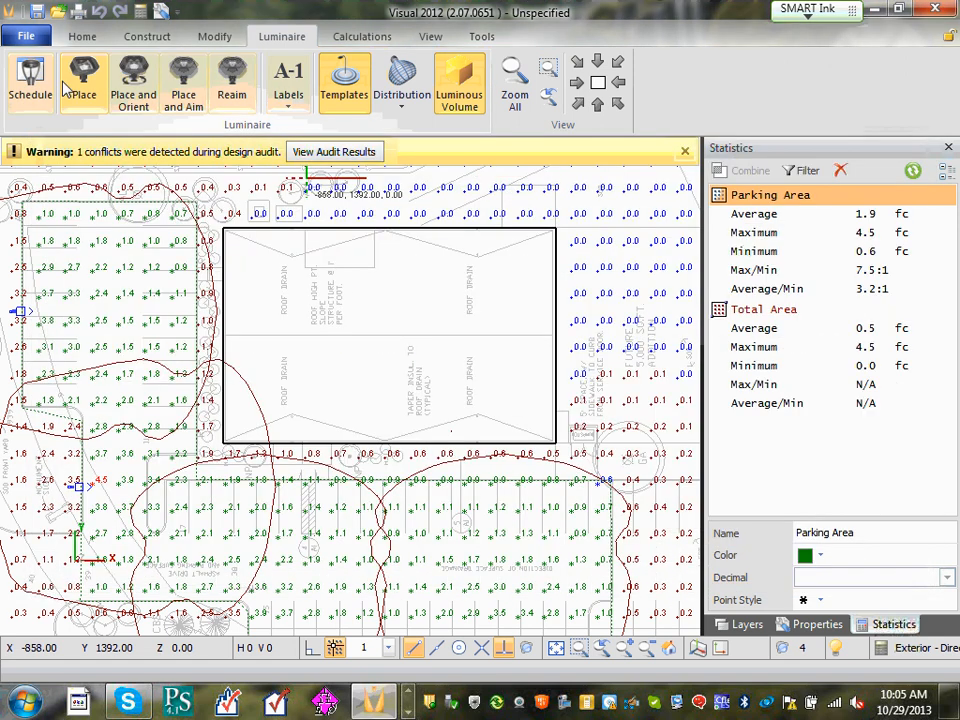
Place two WST 100M WT luminaires about 32 apart on the building's east wall, at mounting height 12 and orientation 90.
left_click(72, 85)
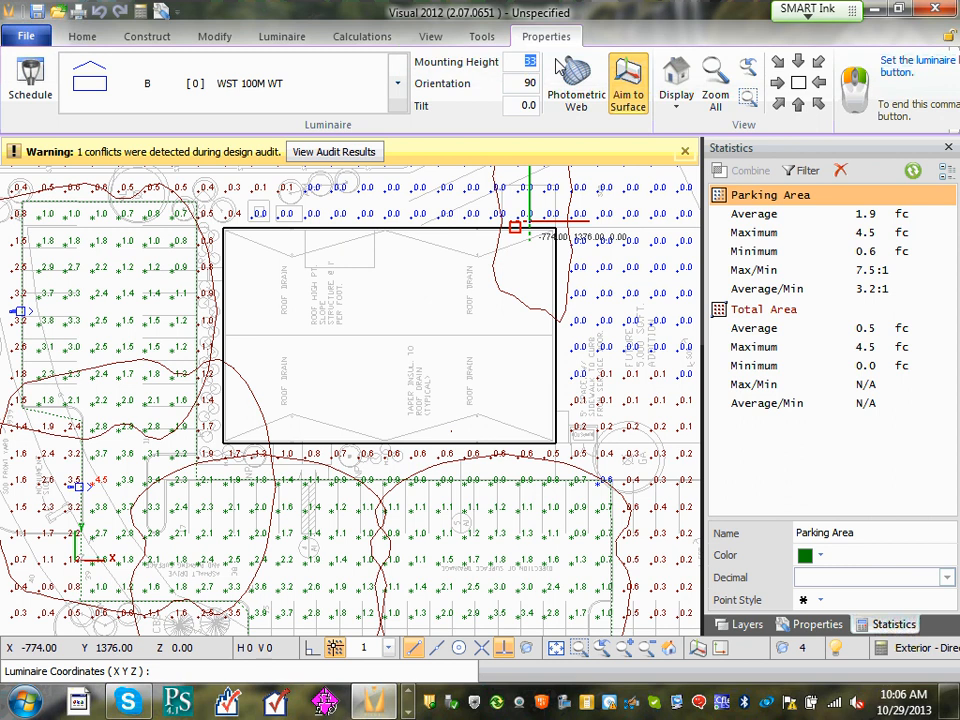
type("12")
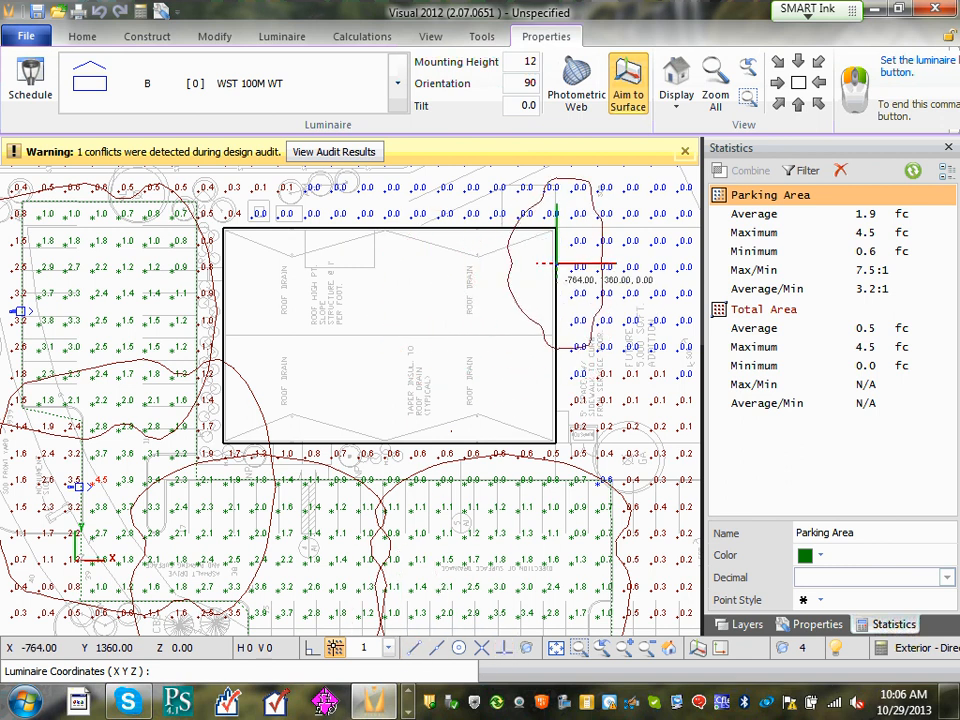
scroll(575, 268, "up", 1)
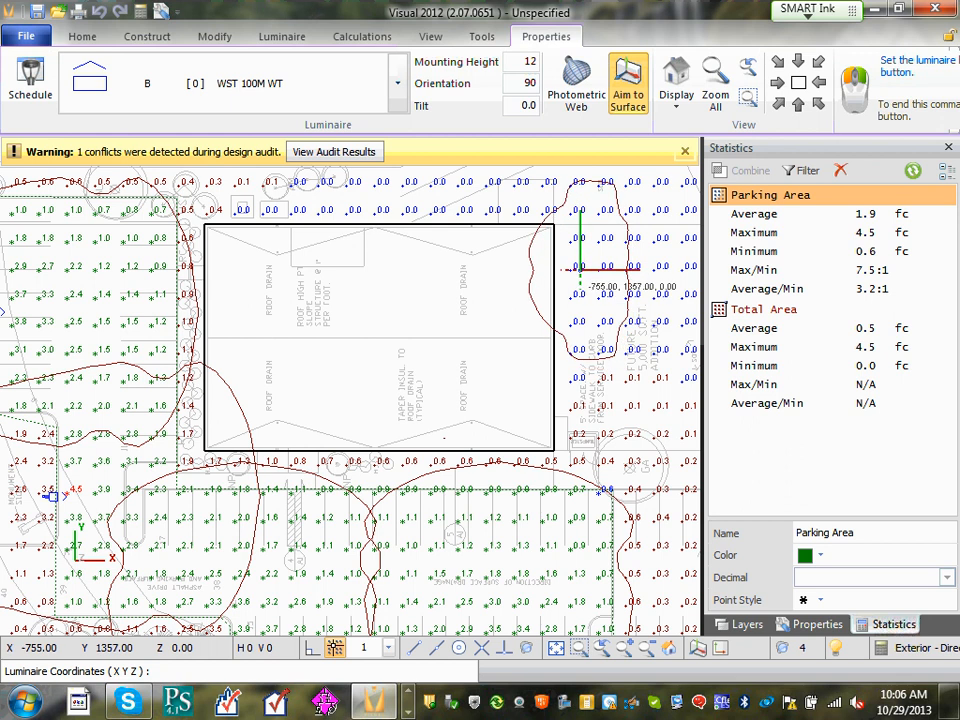
scroll(575, 268, "up", 2)
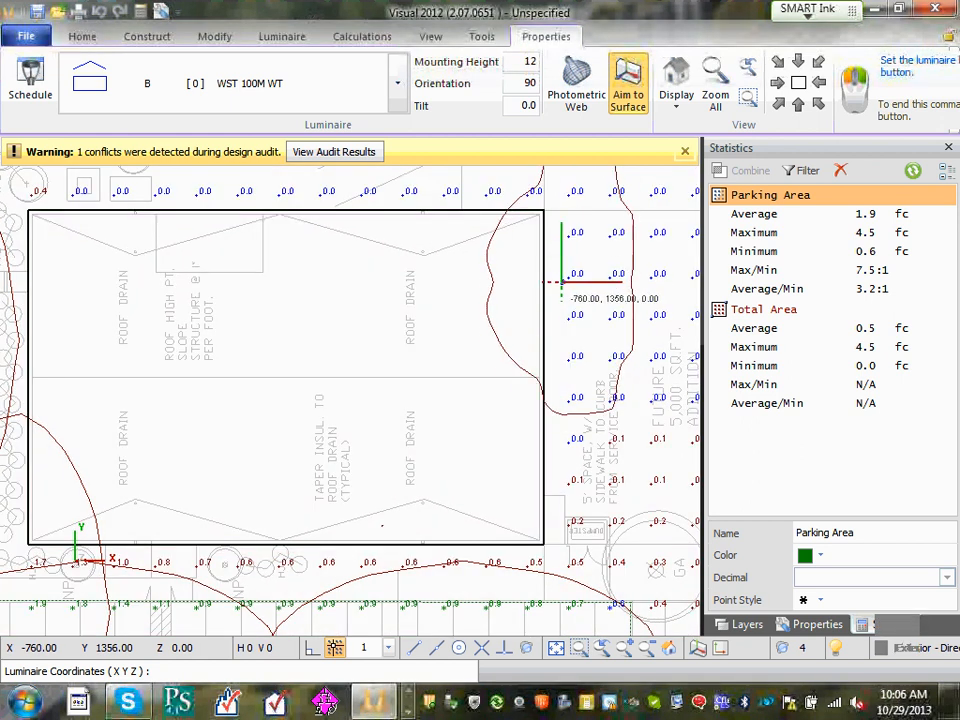
scroll(545, 303, "up", 1)
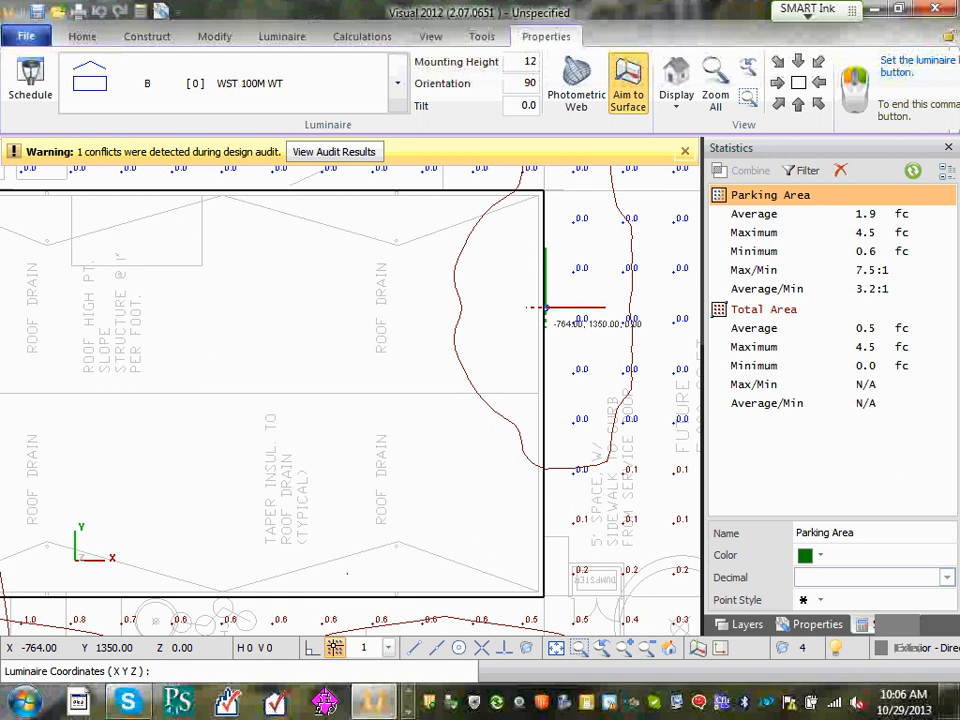
left_click(545, 308)
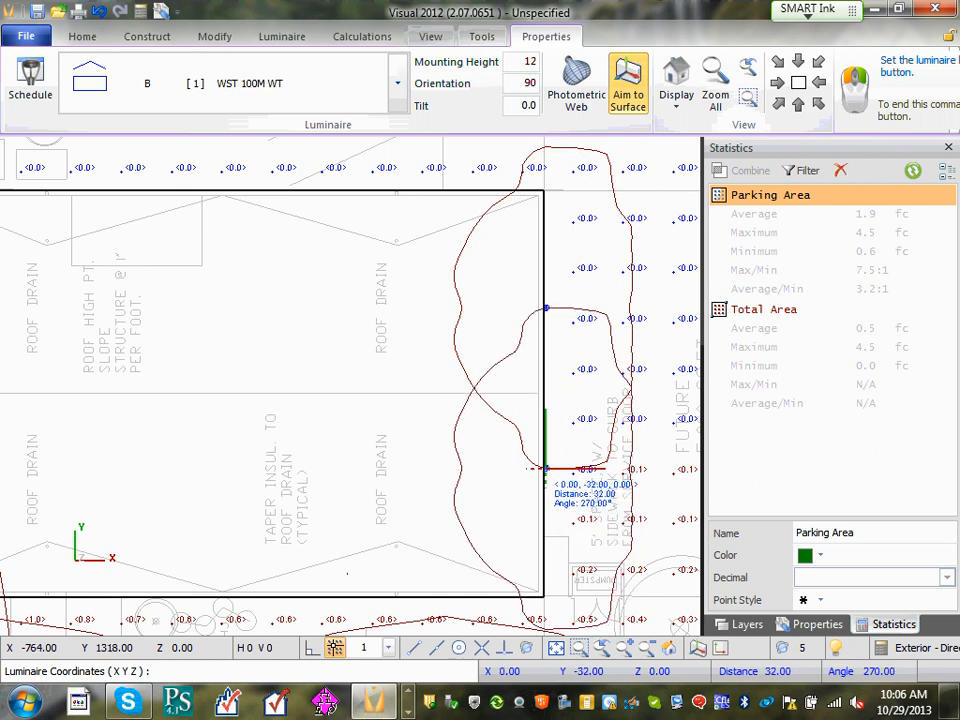
left_click(545, 468)
Set the luminaire orientation to 0 and place three WST 100M WT luminaires along the building's north wall.
scroll(595, 446, "down", 2)
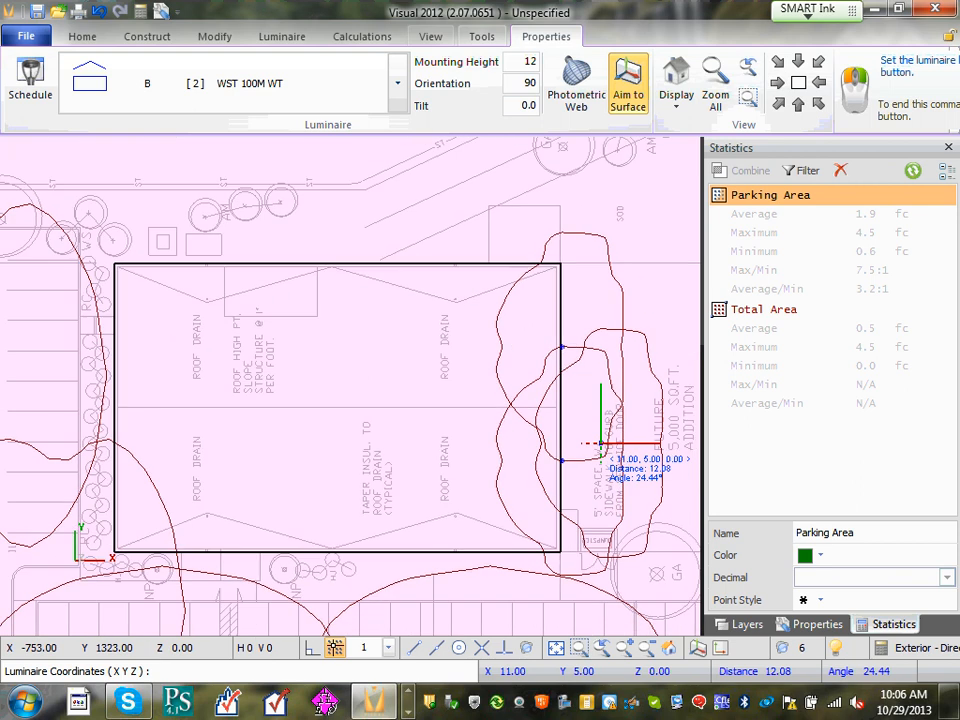
scroll(600, 444, "up", 1)
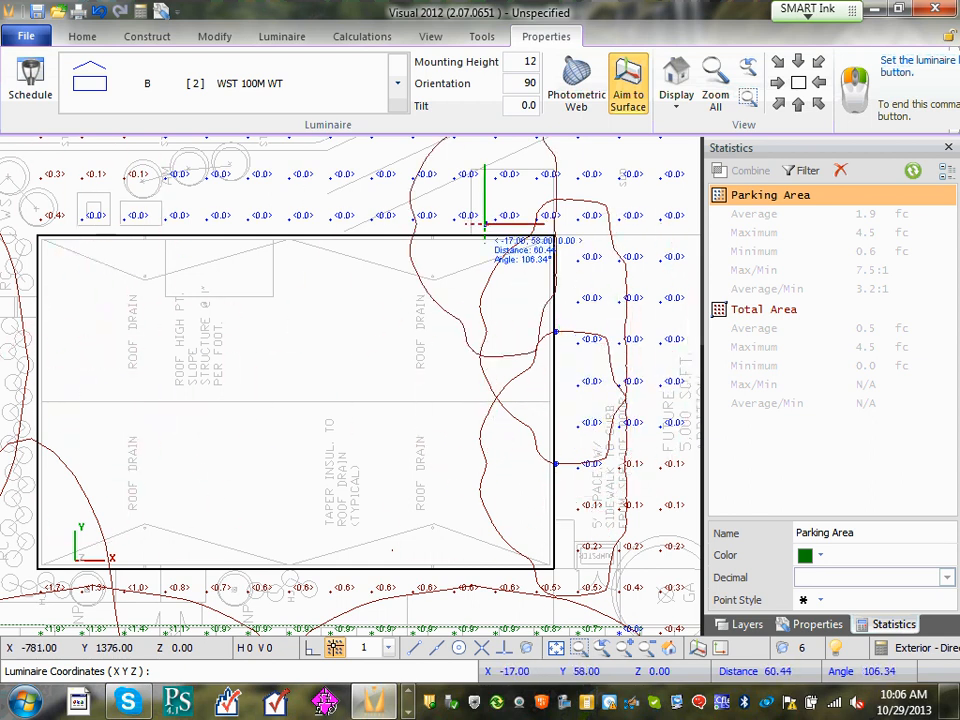
double_click(530, 83)
type("0")
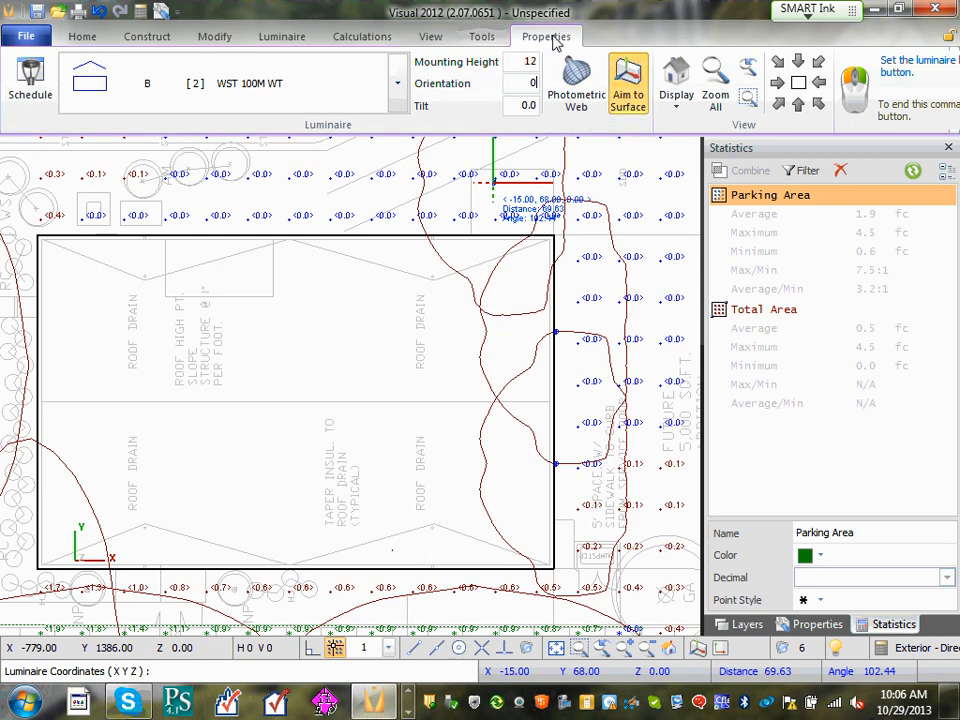
key("Return")
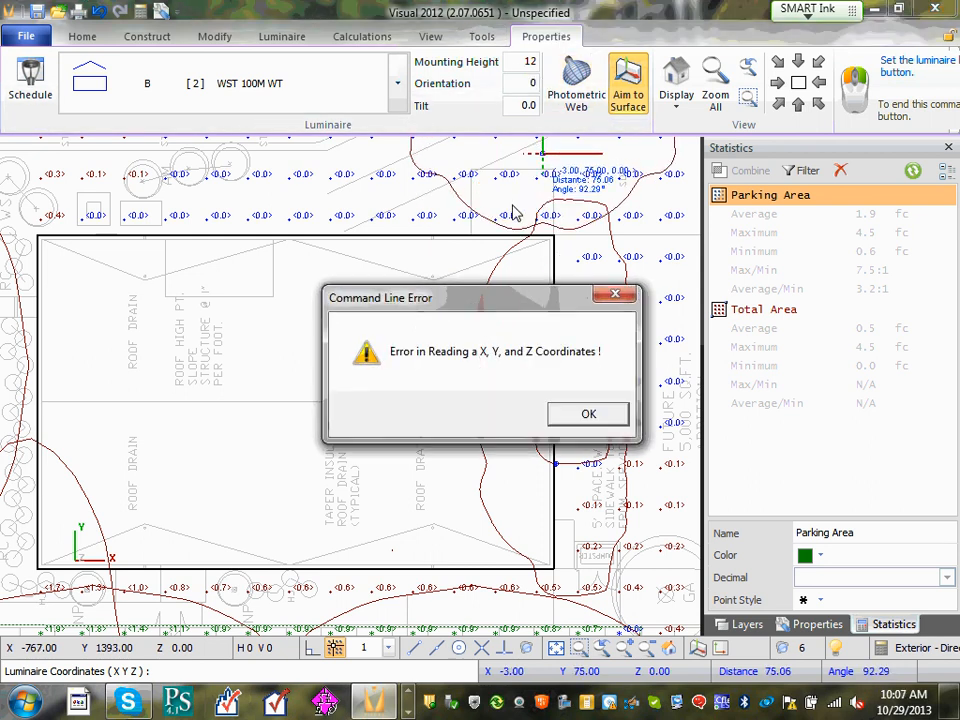
left_click(601, 423)
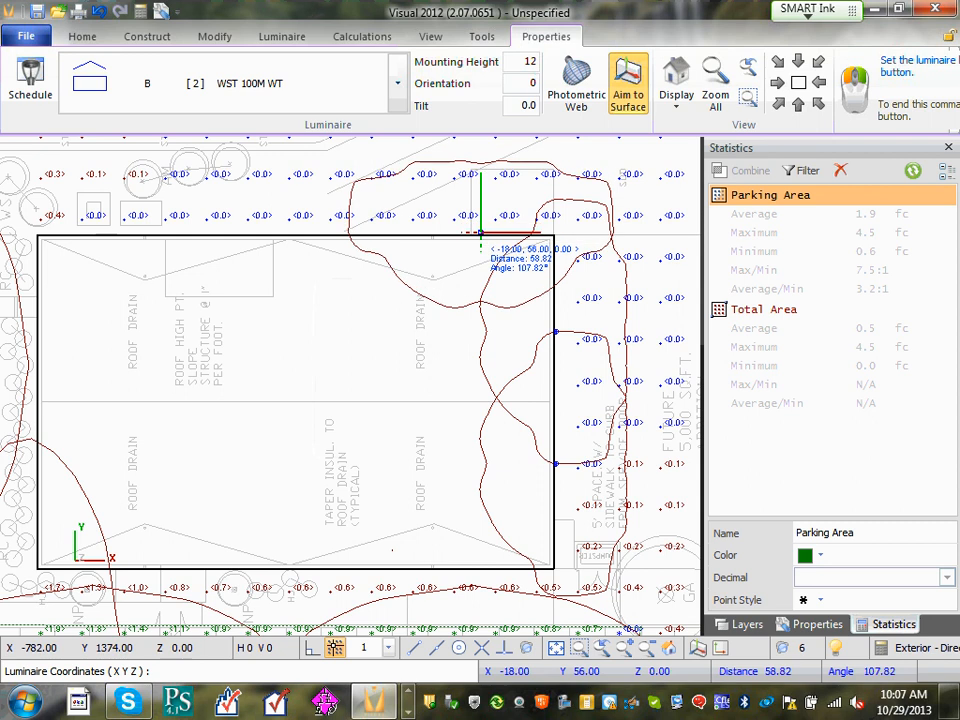
left_click(480, 232)
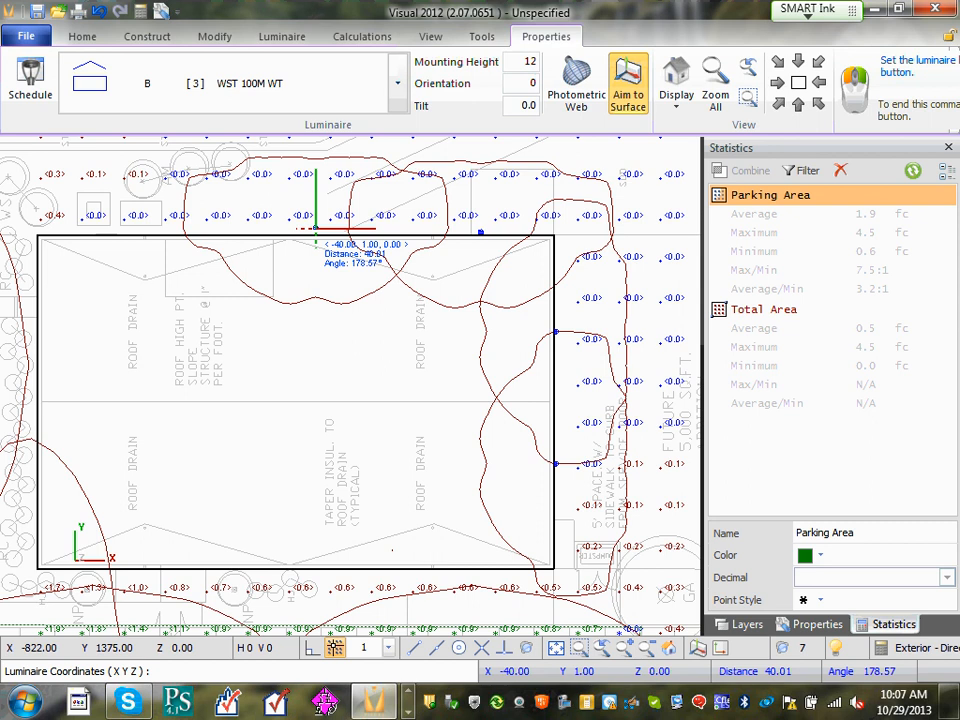
left_click(316, 228)
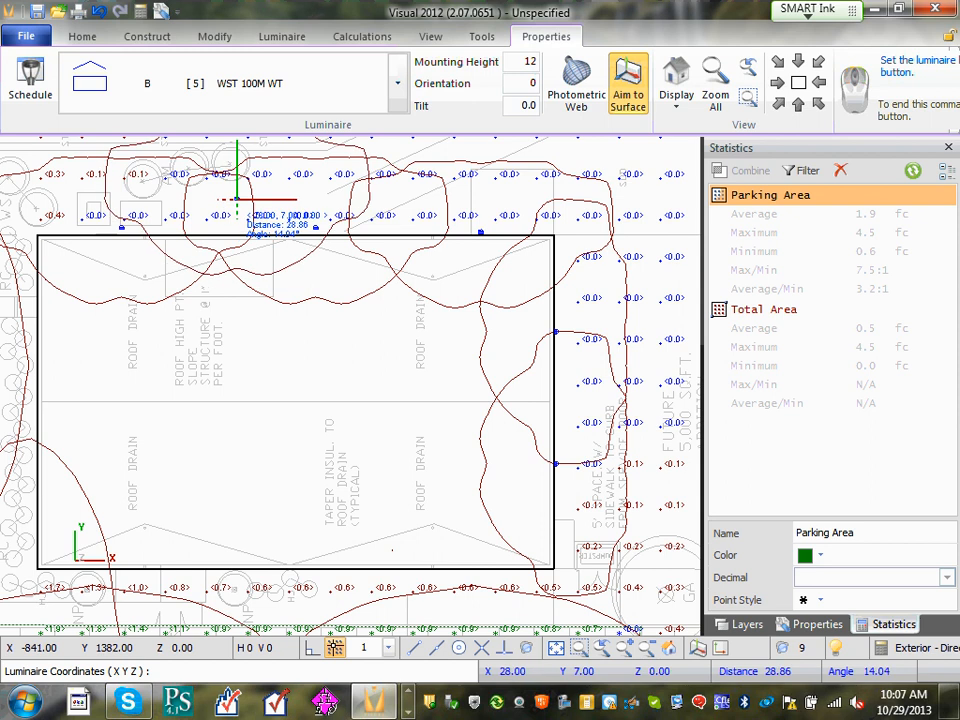
right_click(237, 199)
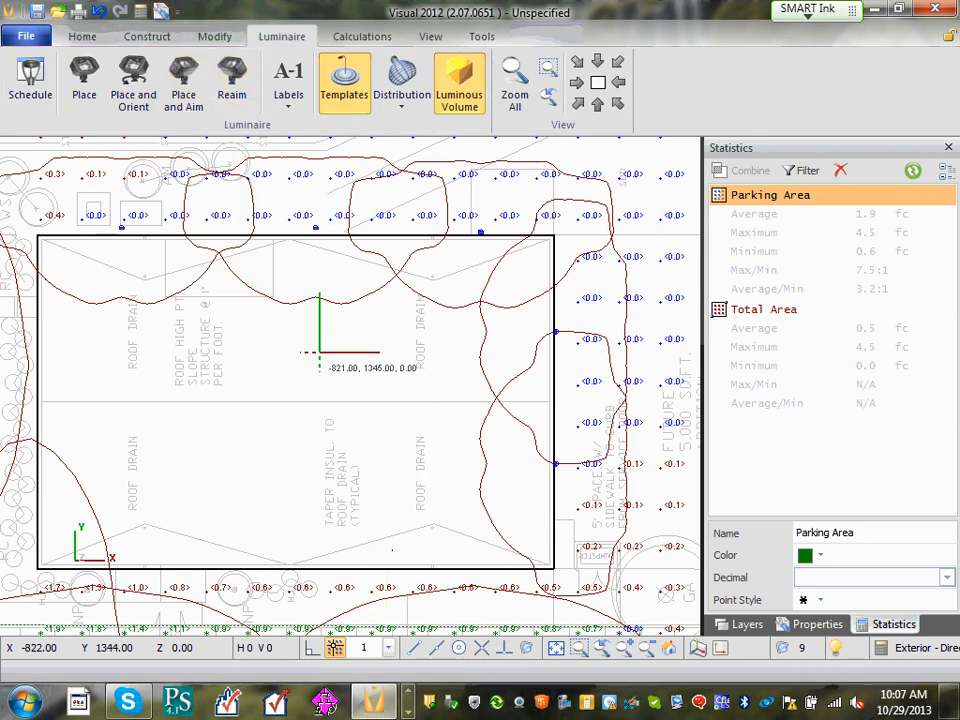
Set the luminaire orientation to 270 and place two WST 100M WT luminaires along the building's west wall.
mouse_move(332, 370)
middle_mouse_down()
mouse_move(345, 383)
mouse_move(395, 344)
mouse_move(388, 371)
middle_mouse_up()
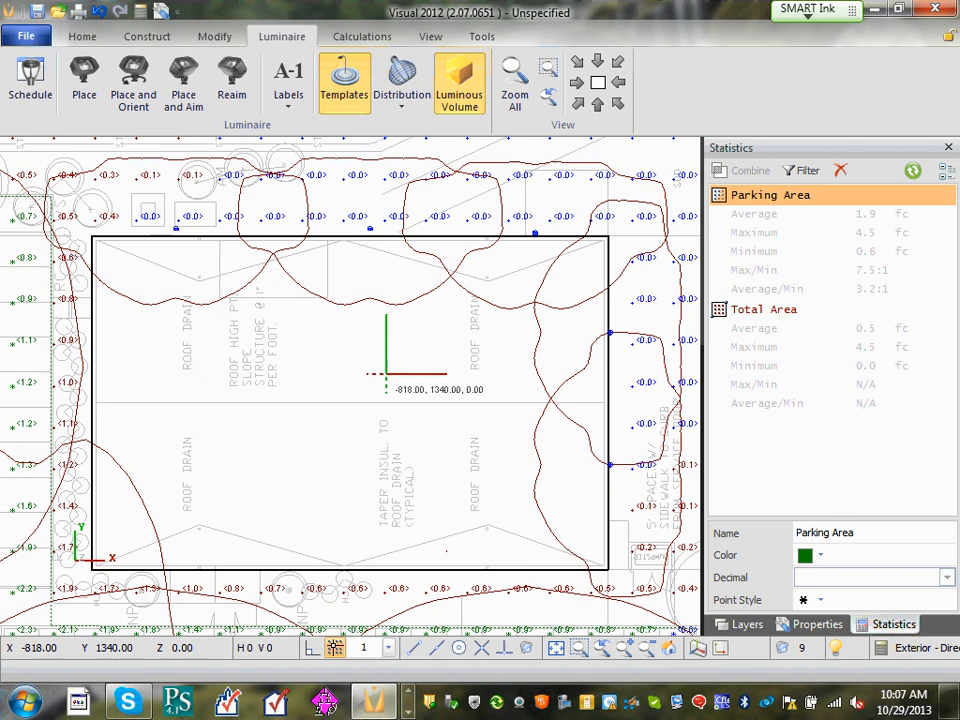
left_click(88, 90)
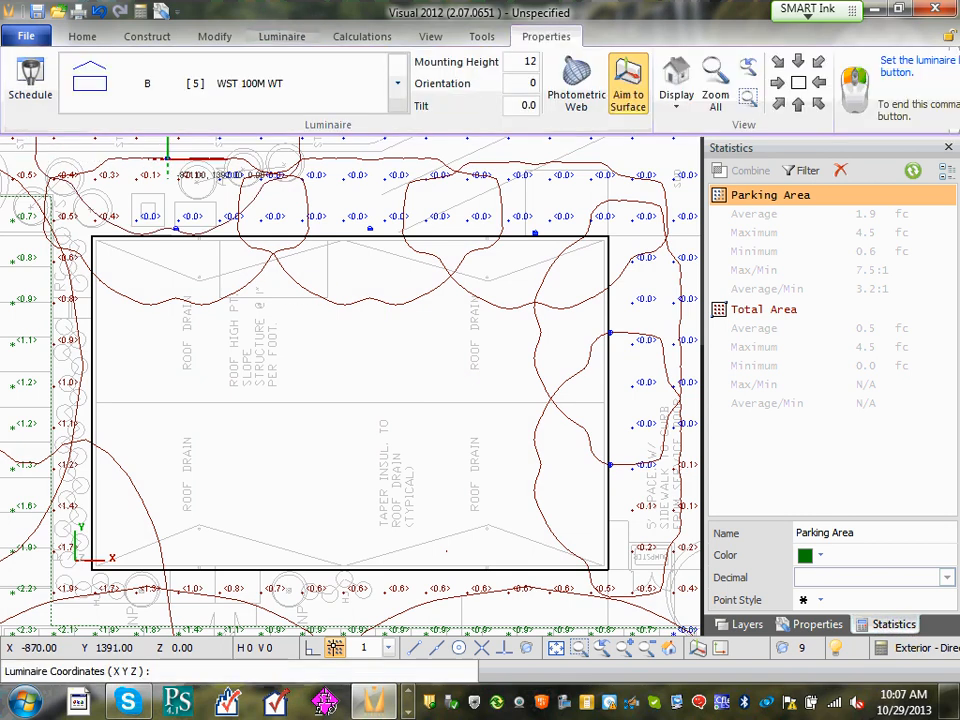
left_click(531, 84)
type("270")
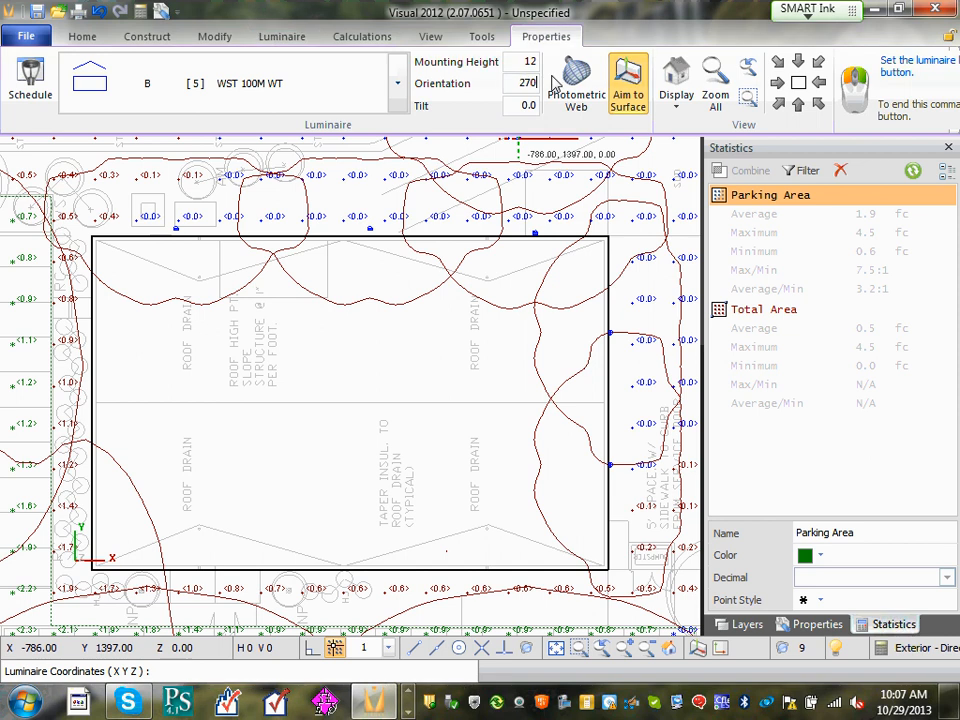
left_click(90, 341)
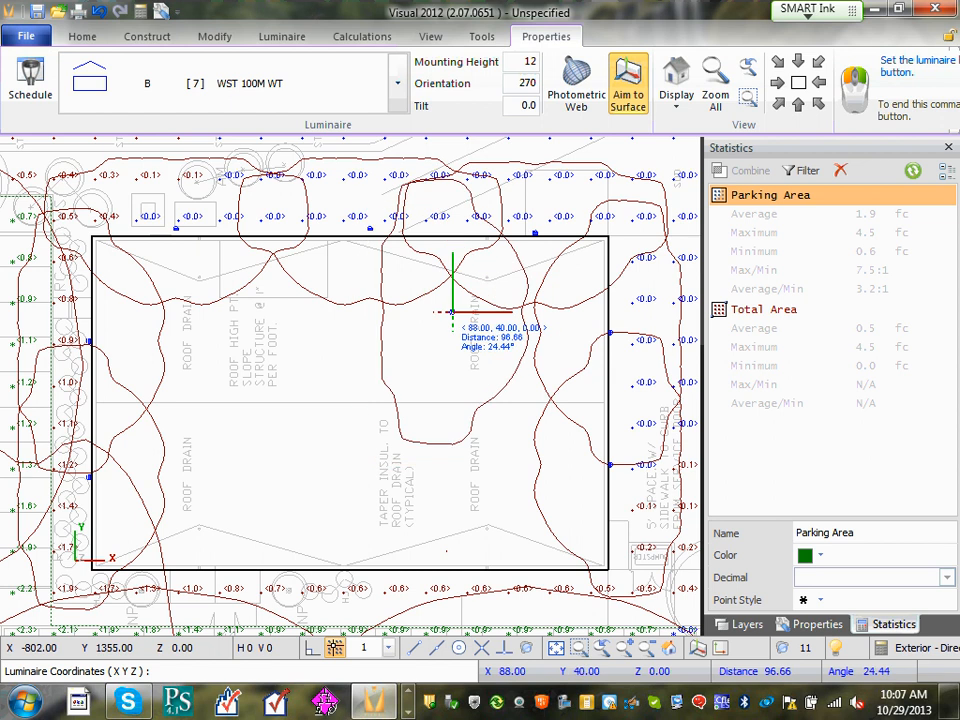
right_click(444, 245)
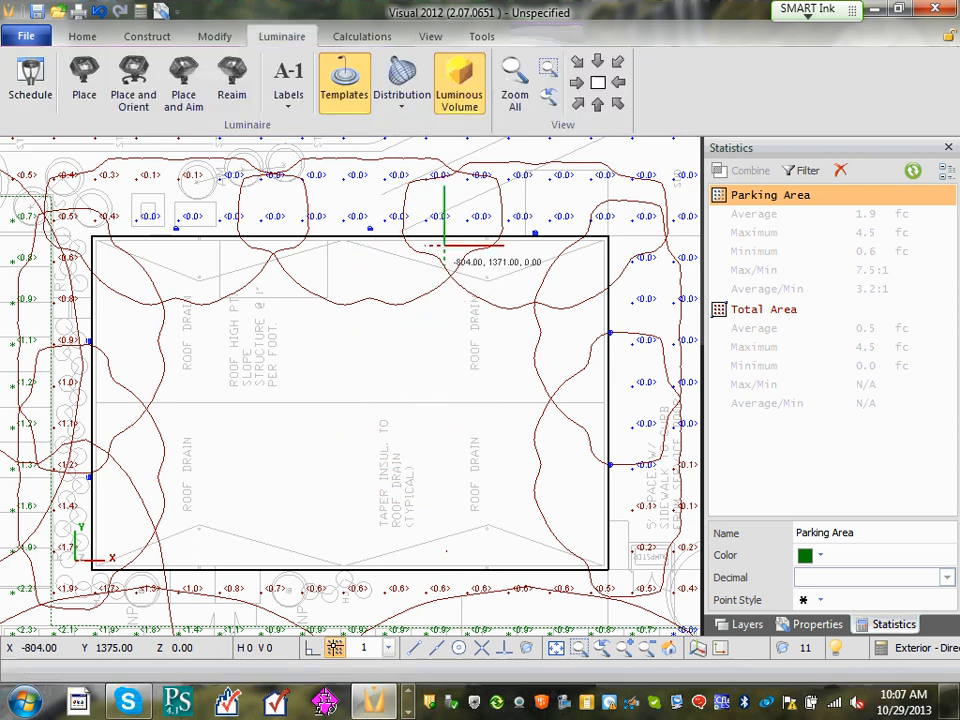
Try the Place and Orient command with a WST 100M WT luminaire positioned inside the building outline.
right_click(263, 432)
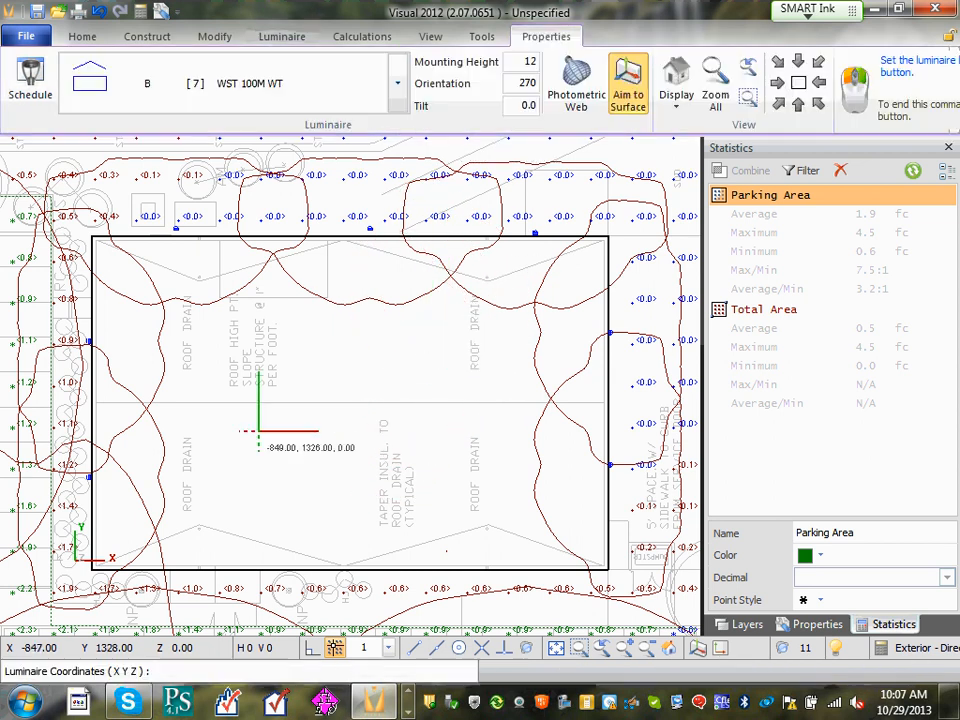
double_click(528, 84)
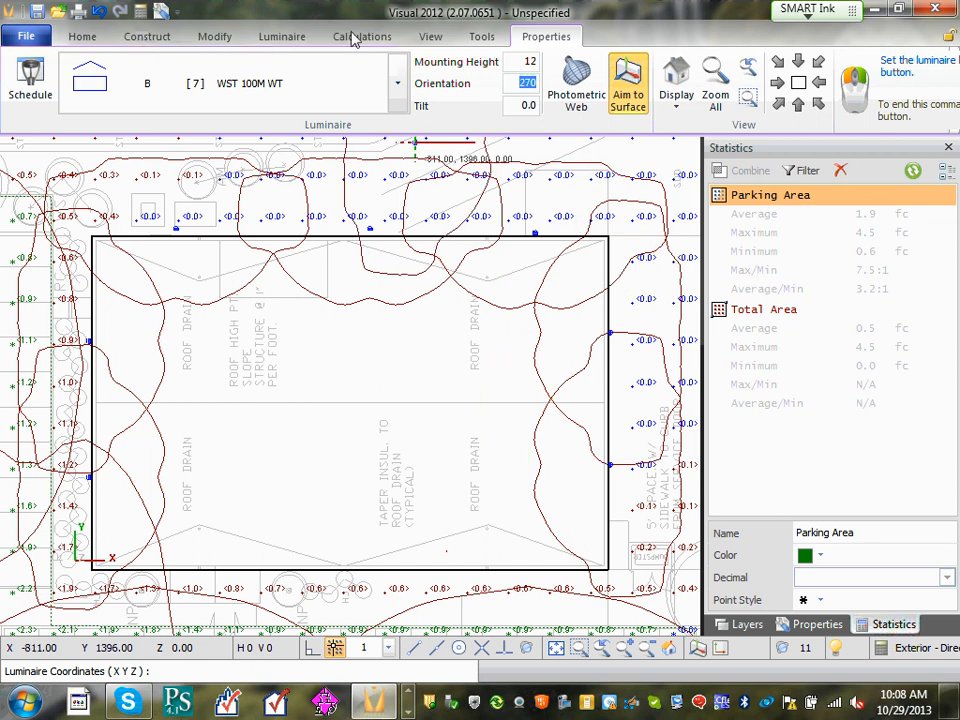
left_click(274, 37)
left_click(128, 87)
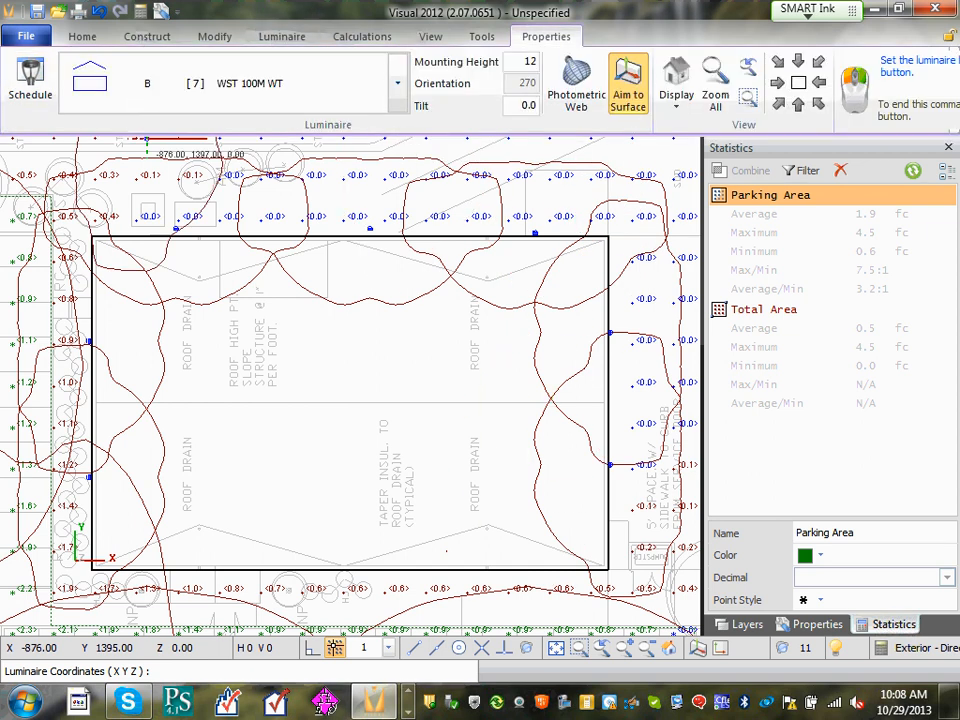
left_click(304, 398)
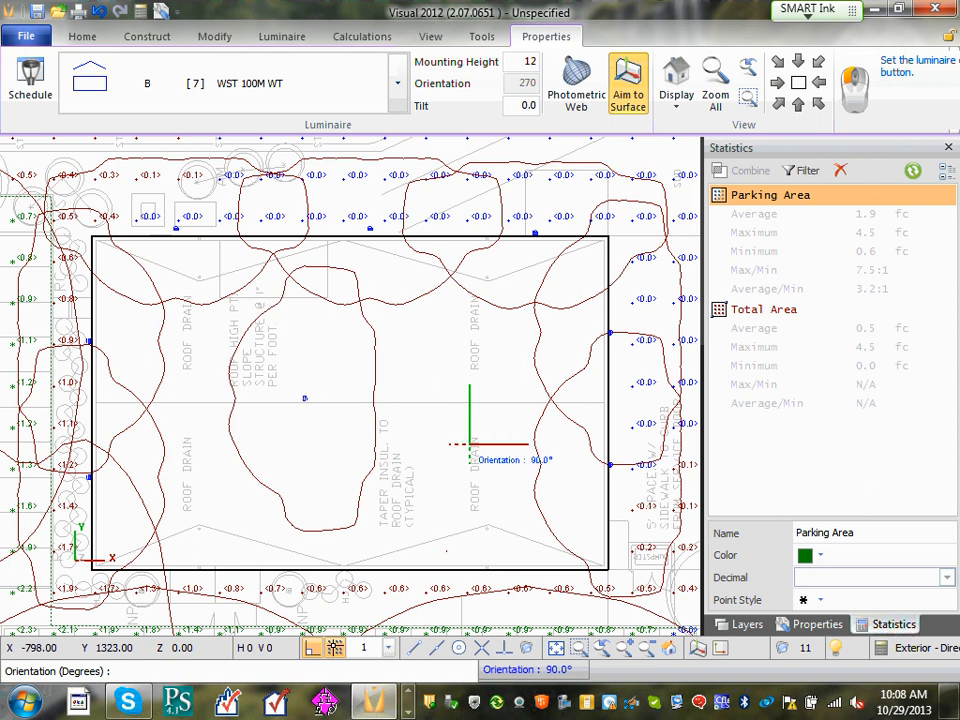
left_click(435, 348)
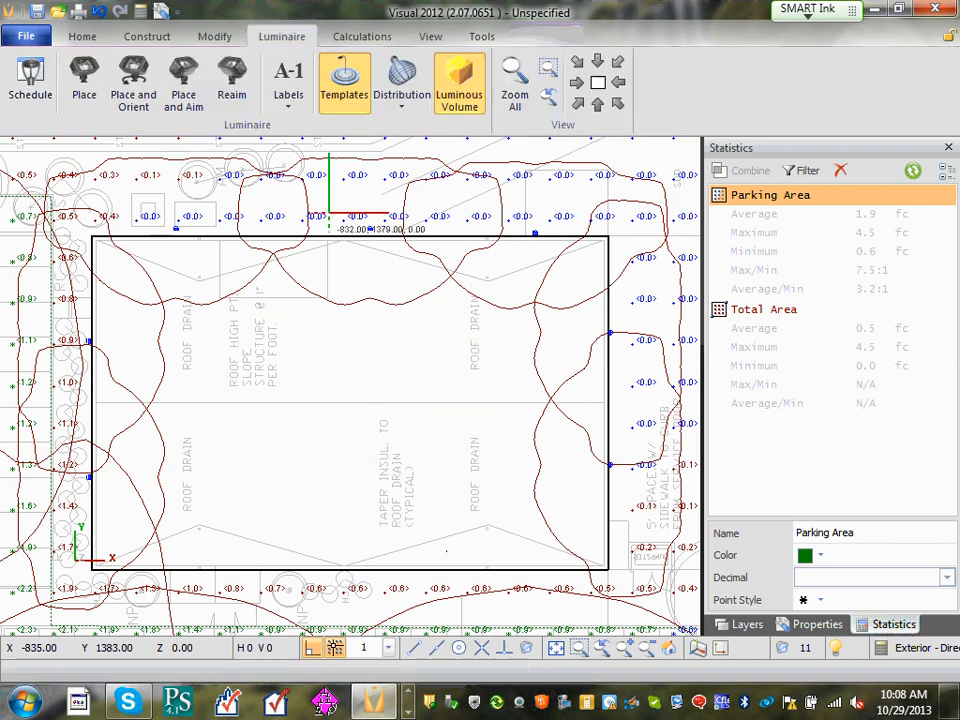
Place one WST 100M WT luminaire near the west end of the building's south wall, at orientation 180.
left_click(86, 90)
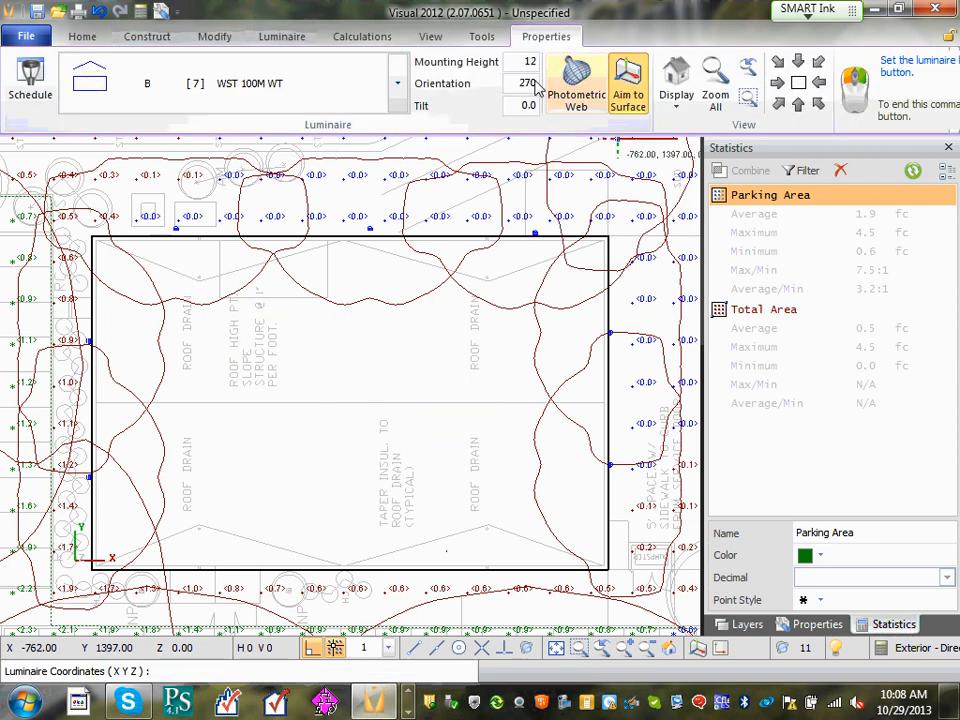
left_click_drag(514, 84, 551, 94)
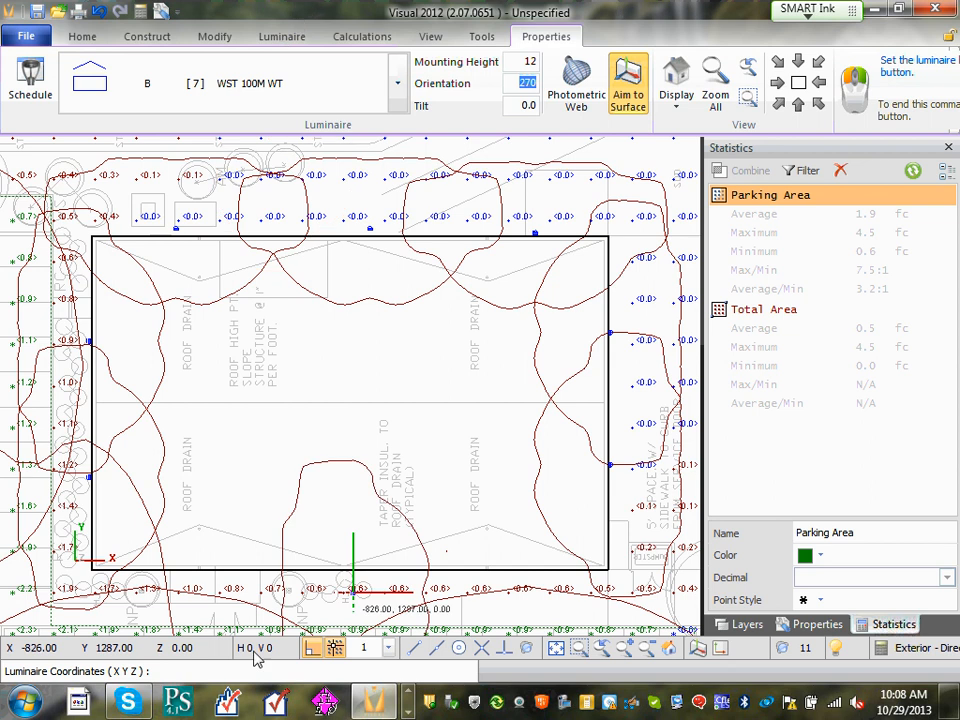
type("1")
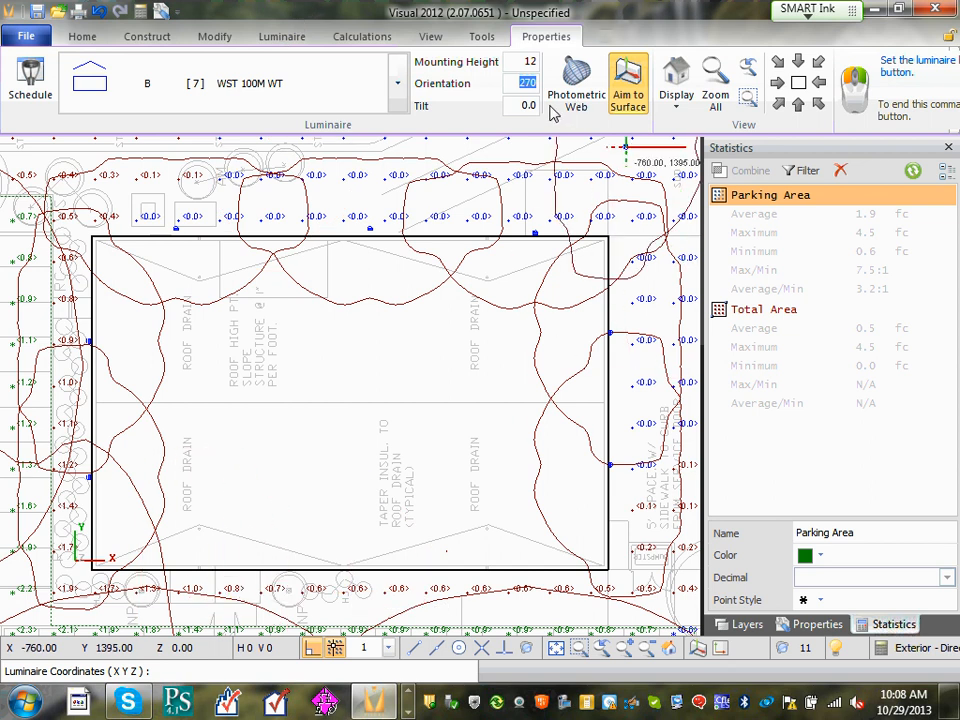
type("80")
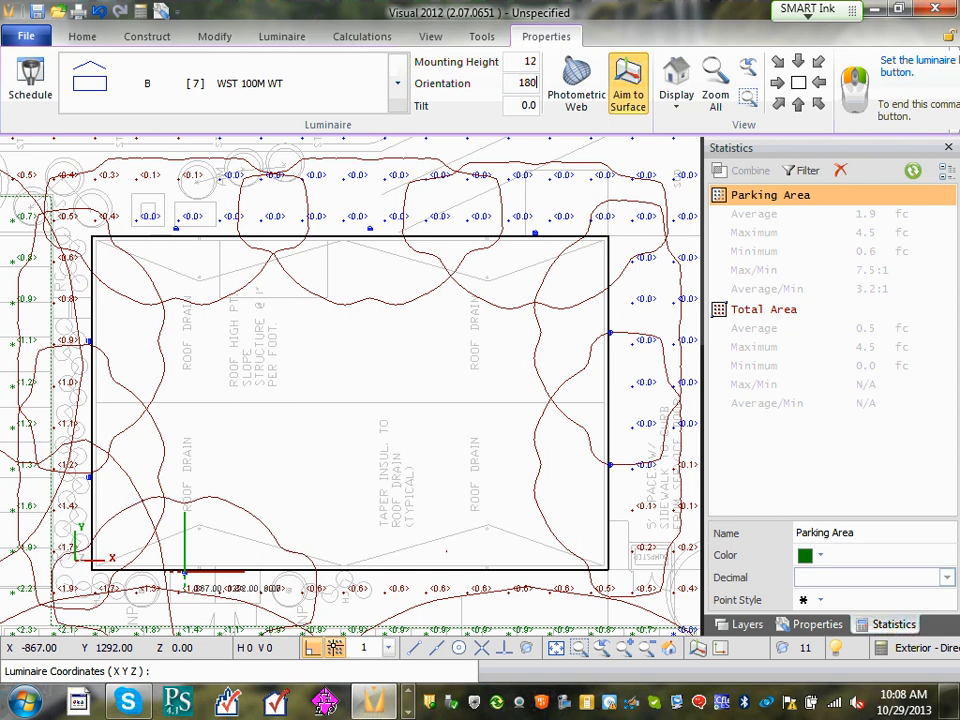
left_click(184, 572)
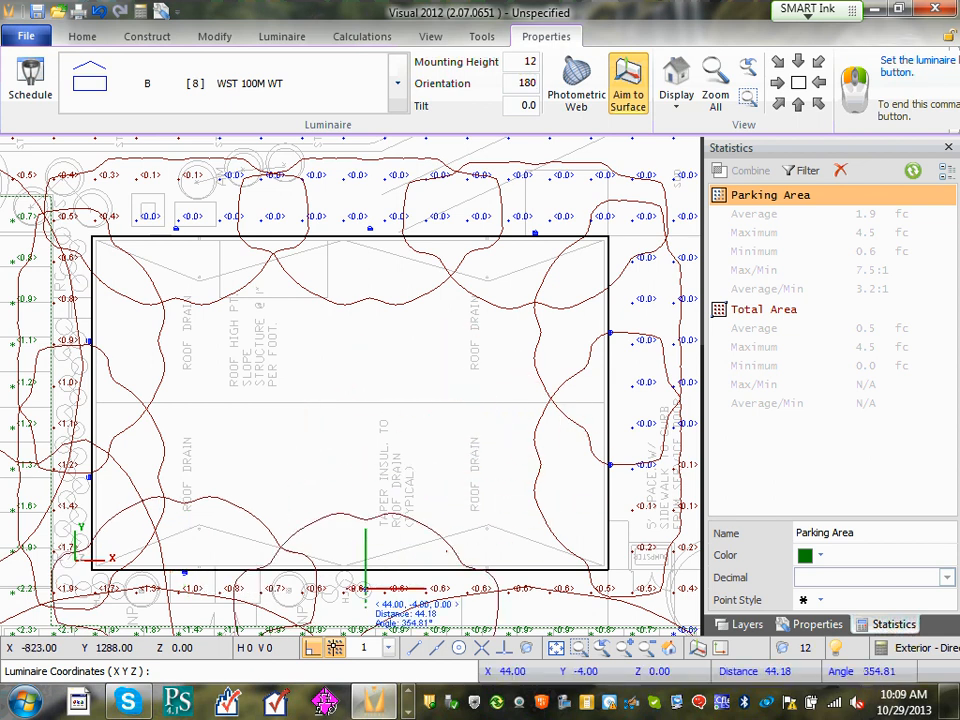
key("Escape")
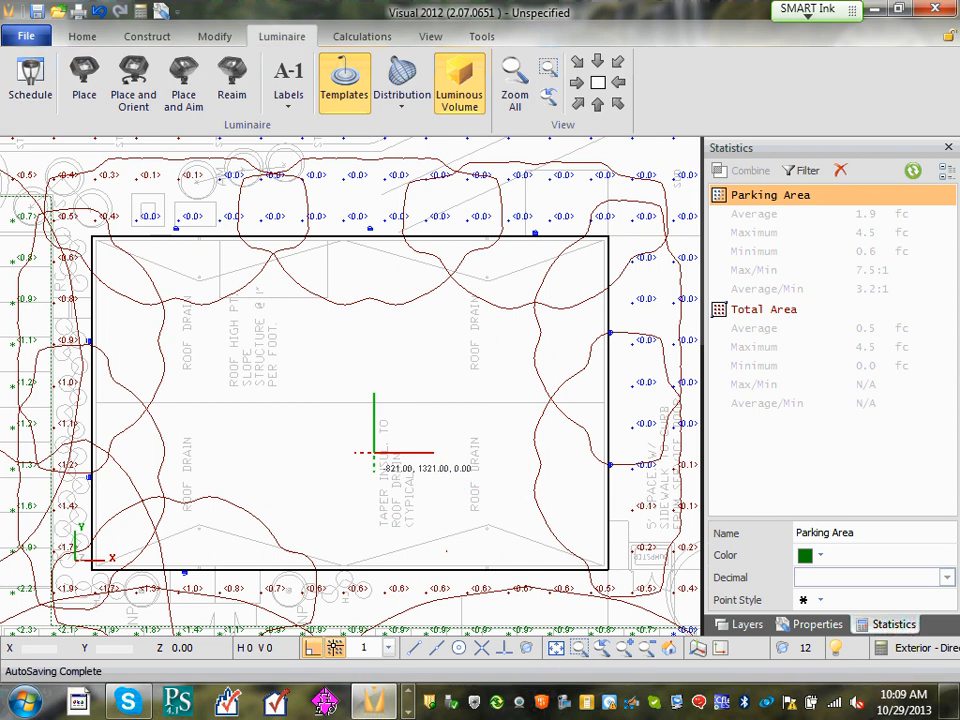
Copy the south-wall luminaire twice eastward along the wall at even spacing, with the farthest copy 80 from the original.
left_click(214, 36)
left_click(69, 84)
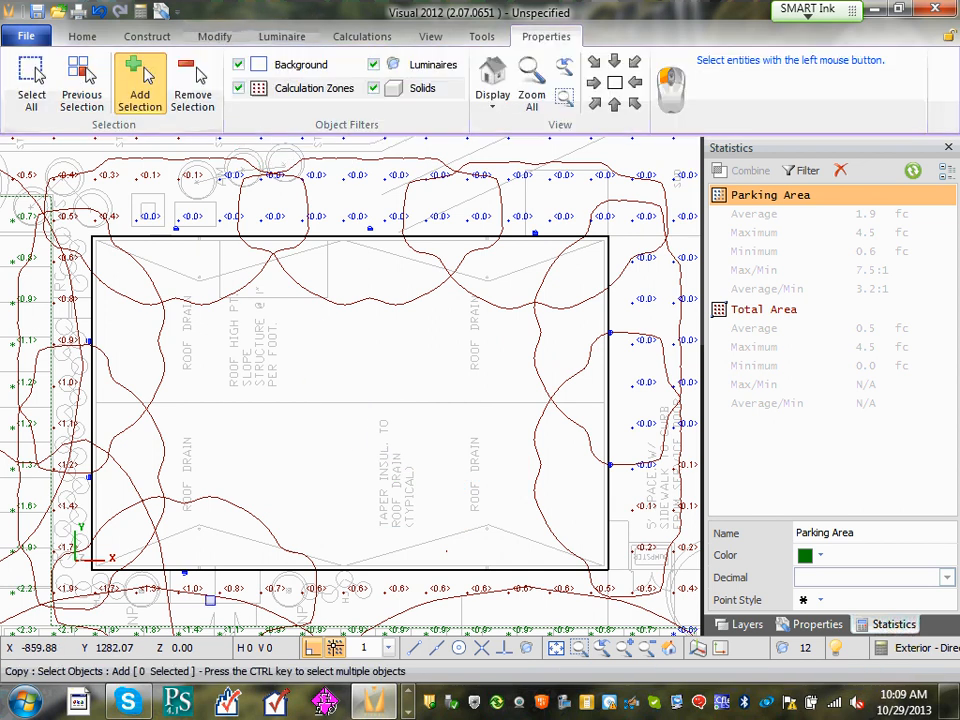
left_click(177, 603)
left_click(242, 512)
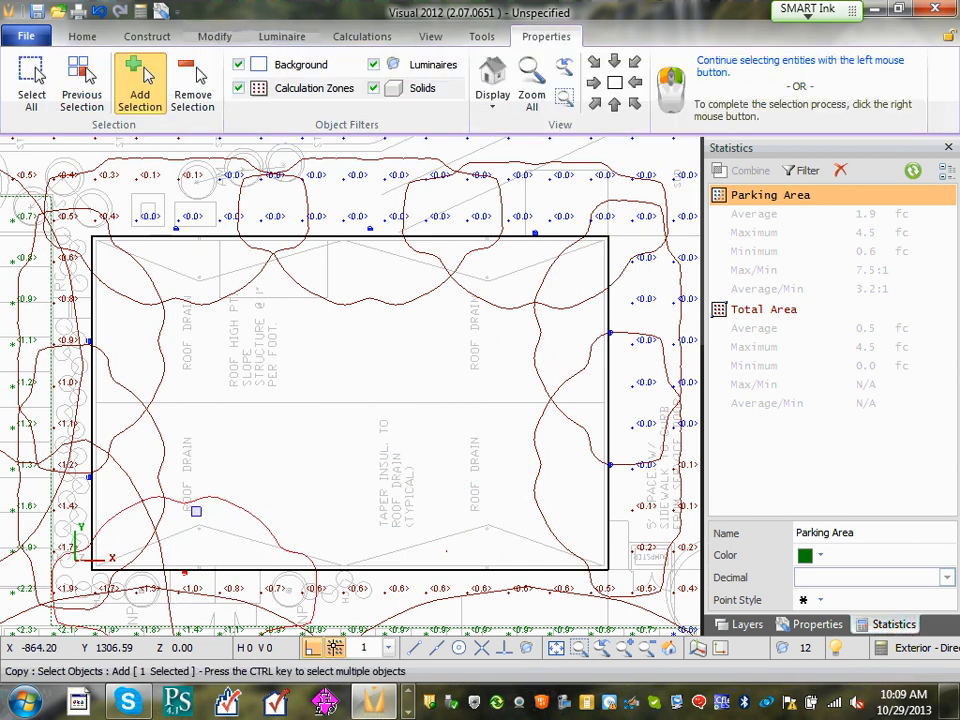
right_click(196, 512)
left_click(197, 510)
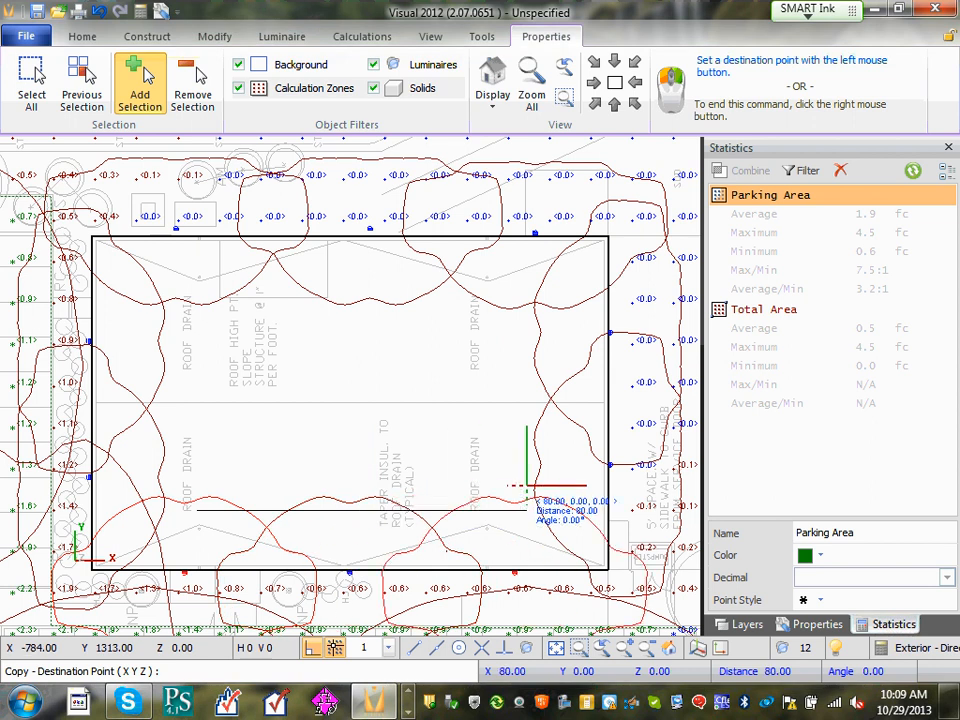
left_click(527, 487)
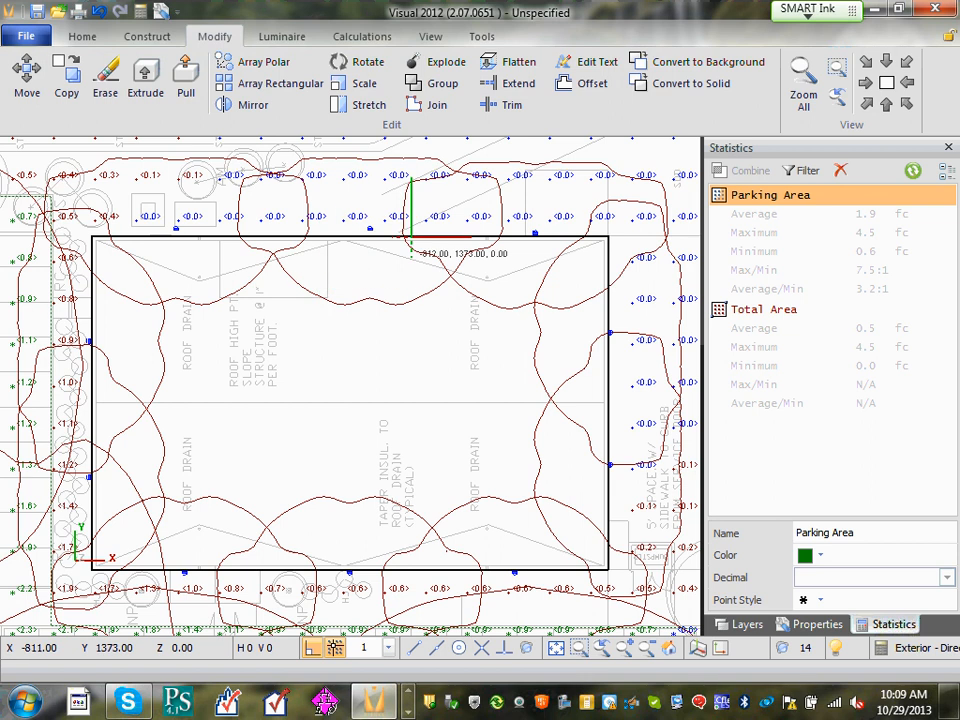
Move the middle luminaire on the building's north wall a short distance west to even out the spacing.
left_click(27, 68)
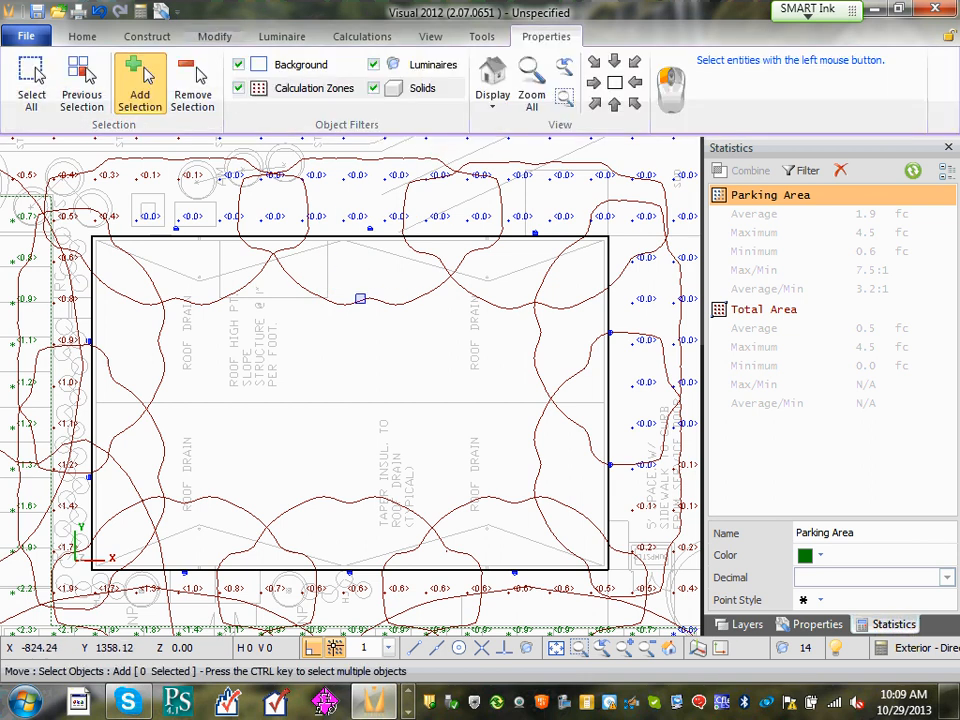
left_click(392, 202)
left_click(398, 250)
left_click(345, 274)
left_click(449, 228)
right_click(431, 256)
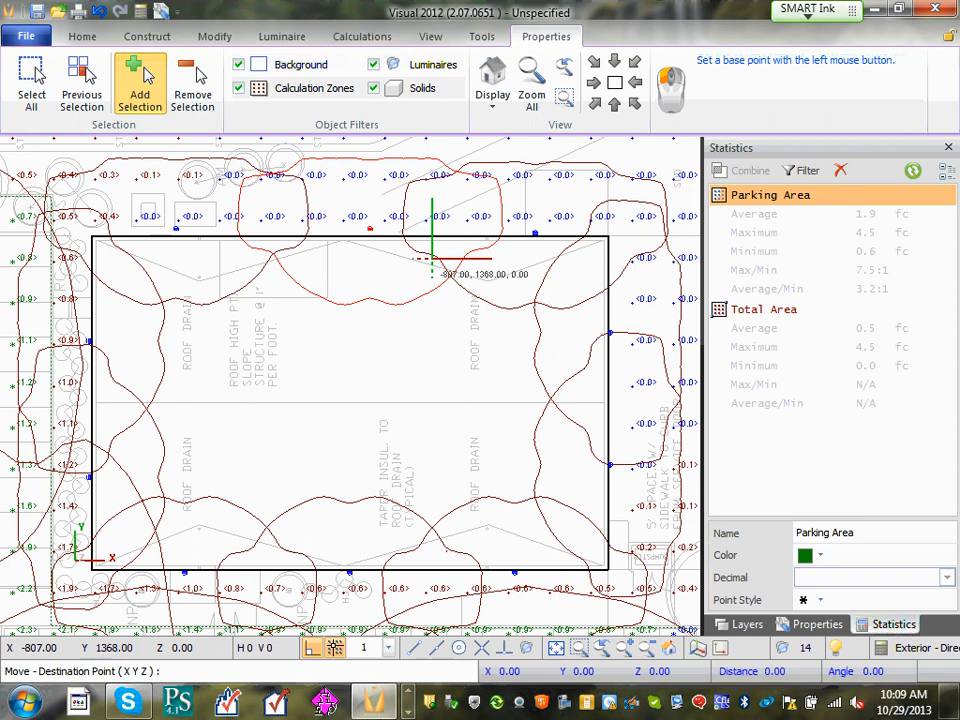
left_click(431, 257)
left_click(414, 258)
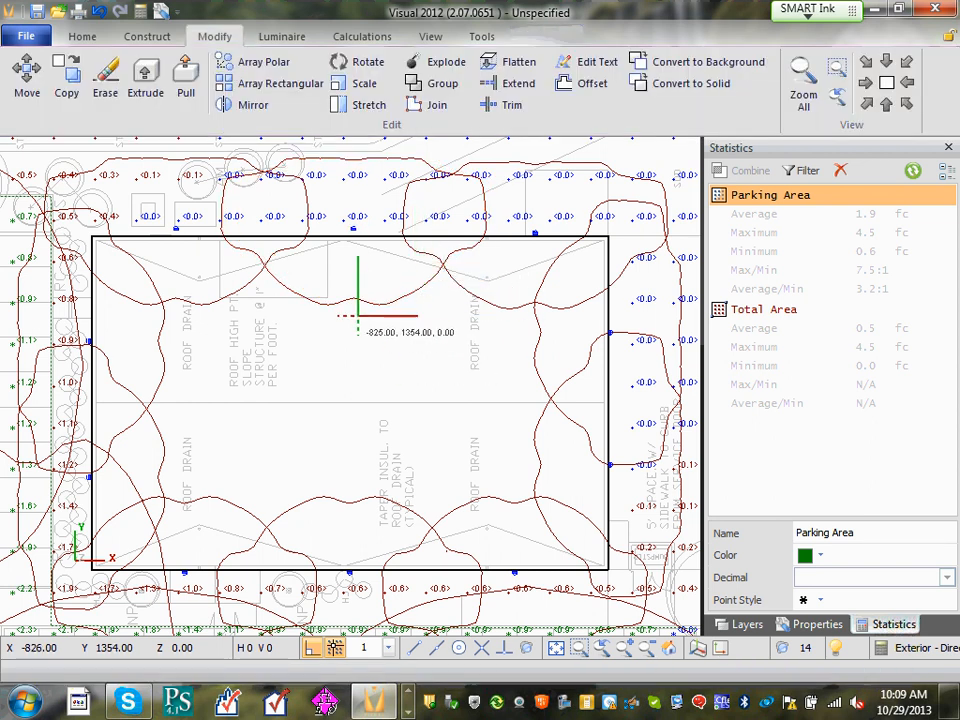
Create a rectangular statistical zone about 151 by 102 around the building on the site's calculation grid.
scroll(420, 428, "down", 1)
mouse_move(390, 433)
middle_mouse_down()
mouse_move(440, 320)
mouse_move(430, 384)
middle_mouse_up()
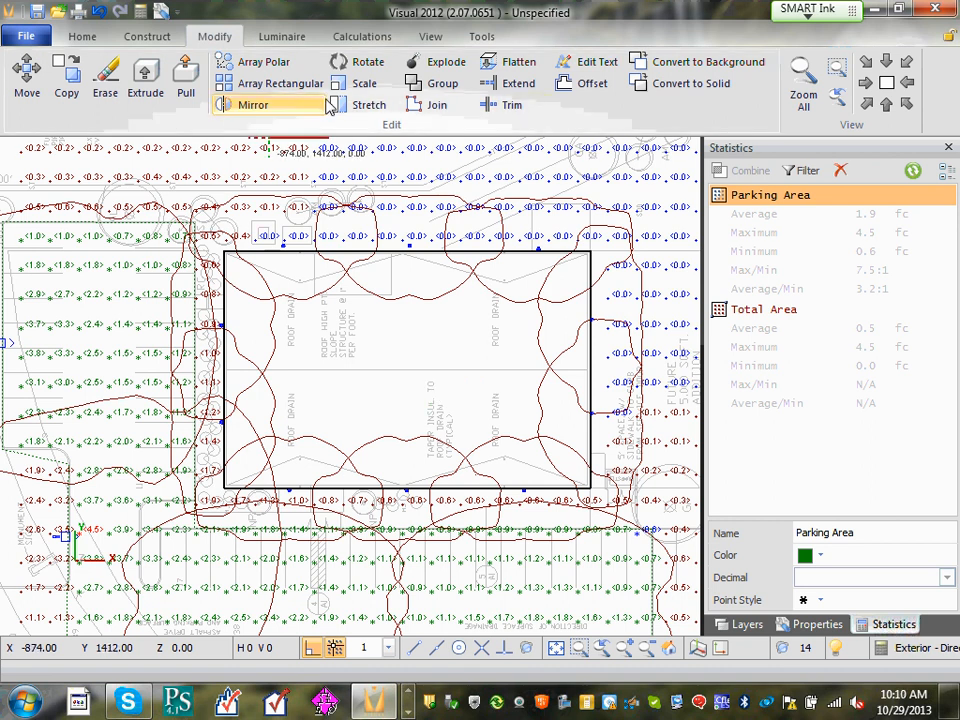
left_click(360, 40)
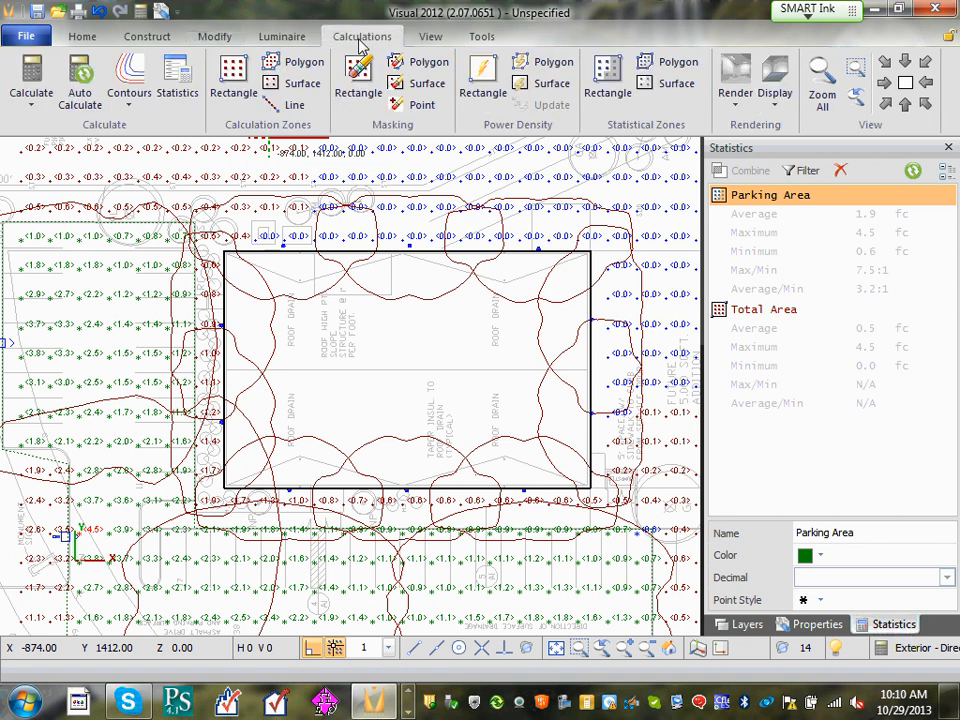
left_click(609, 80)
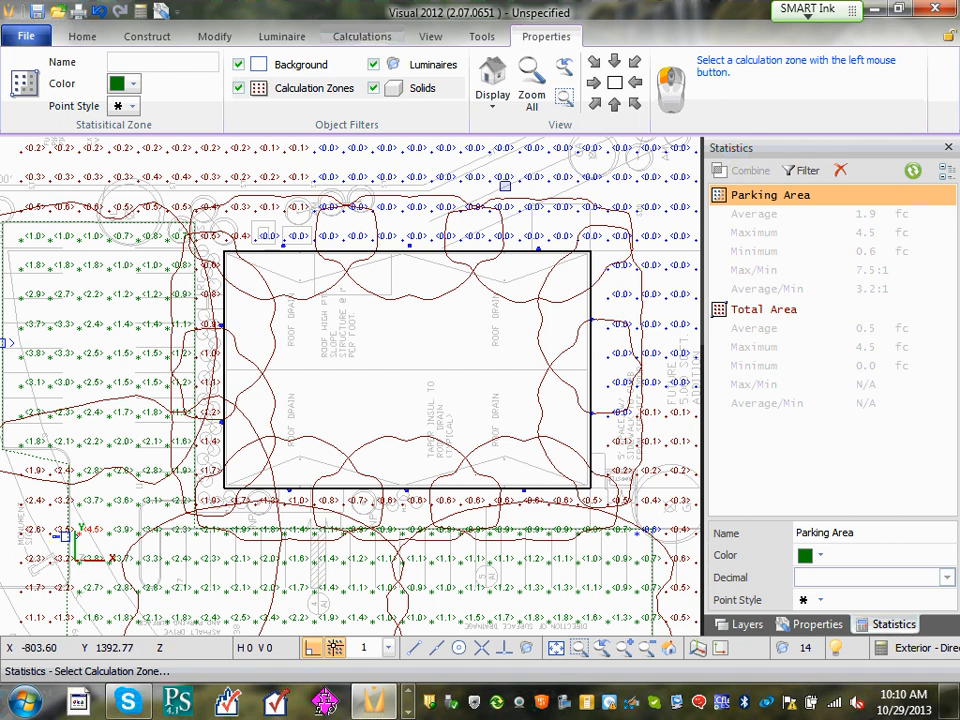
left_click(667, 182)
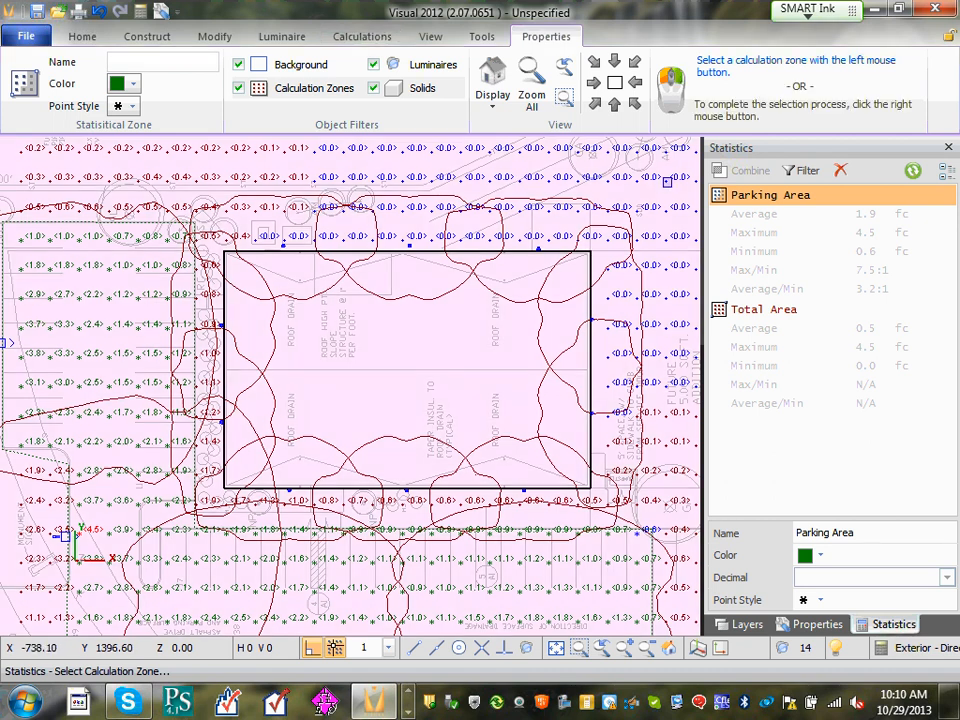
right_click(667, 182)
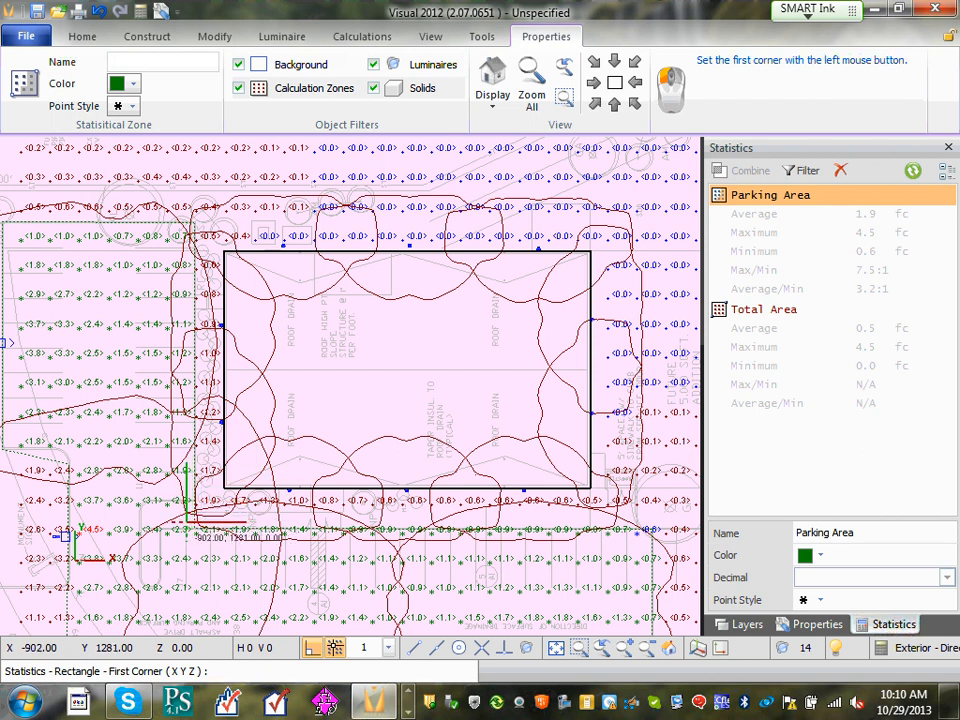
left_click(188, 516)
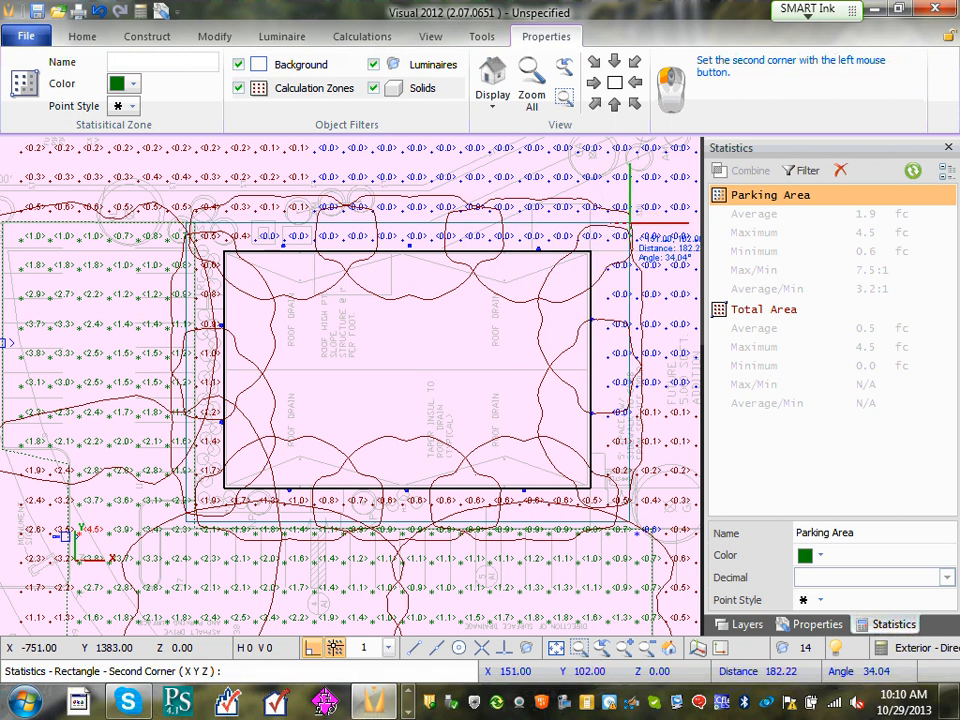
left_click(632, 223)
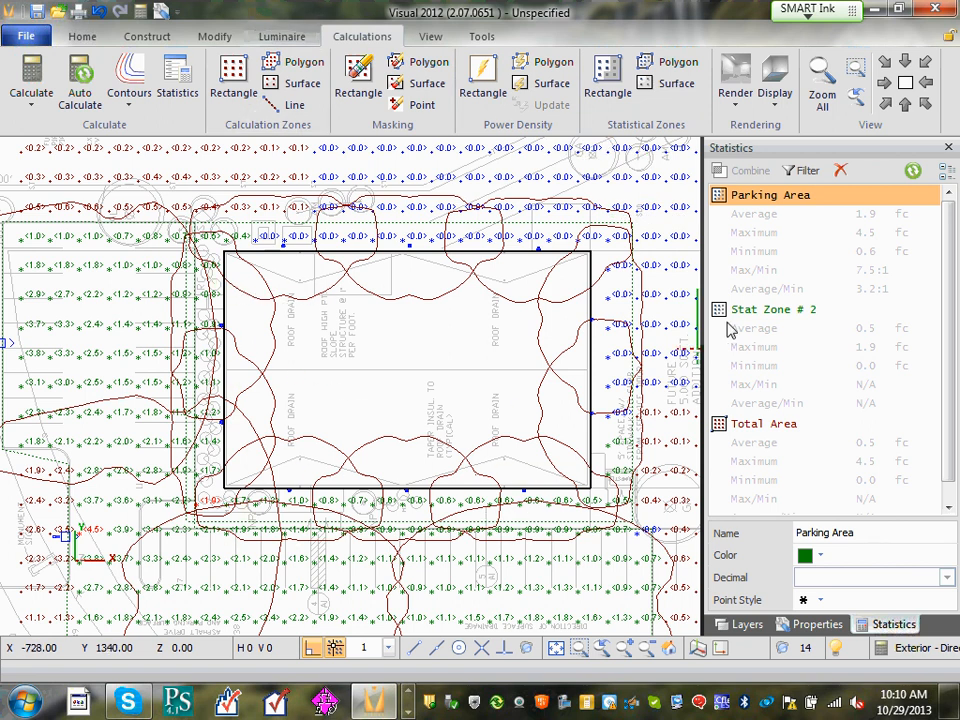
Set the new statistical zone's color to purple and calculate the lighting levels.
right_click(779, 314)
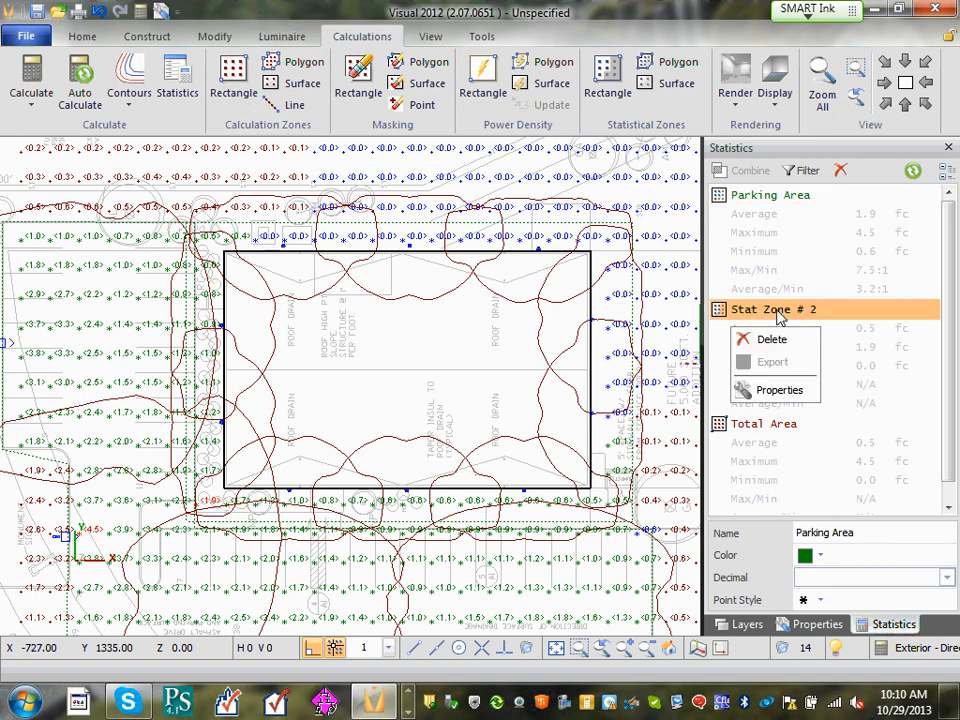
left_click(820, 557)
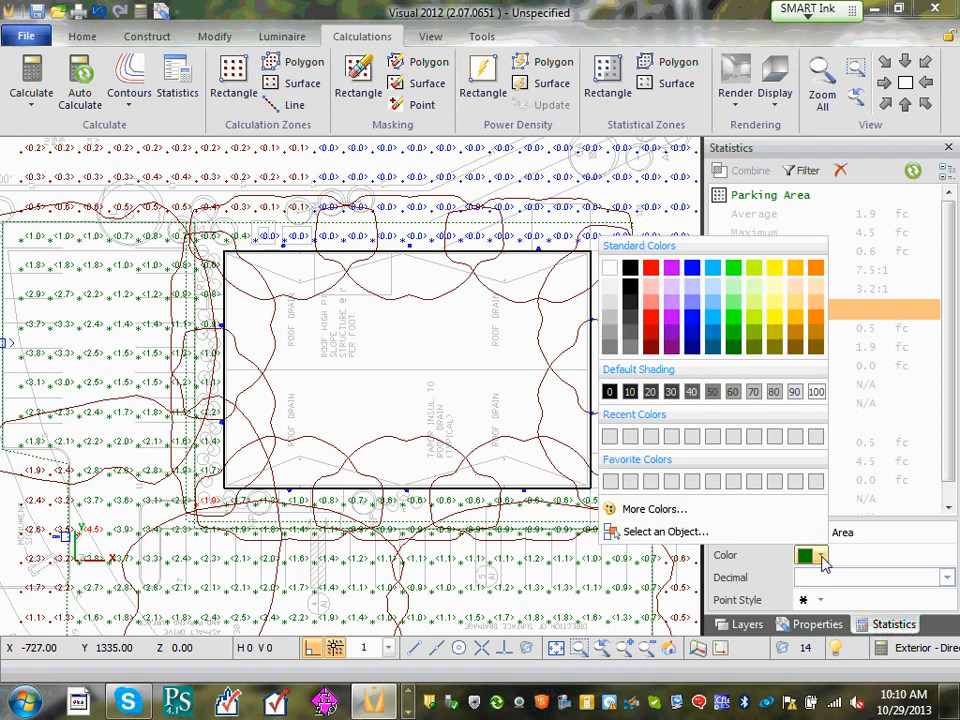
left_click(673, 320)
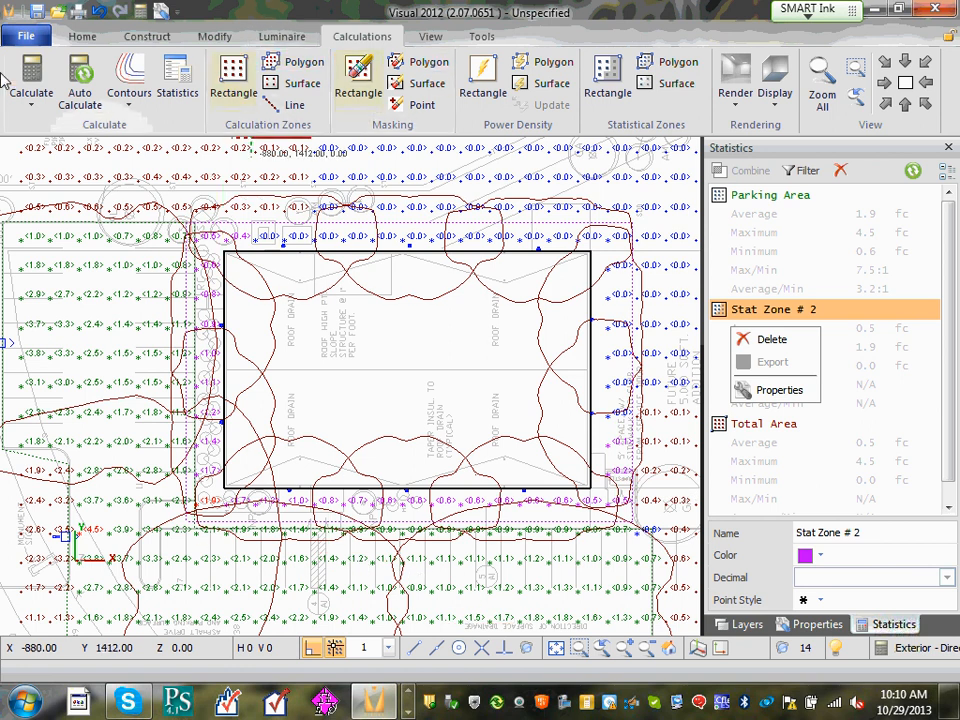
left_click(45, 78)
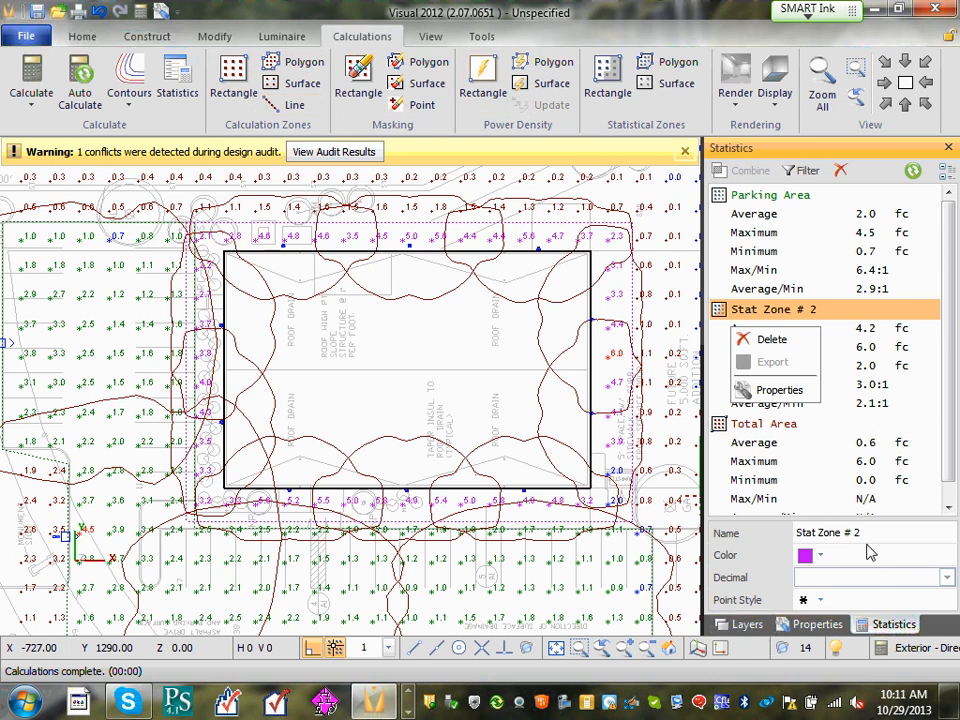
Rename the statistical zone around the building as Perimeter Lighting.
left_click_drag(797, 533, 958, 519)
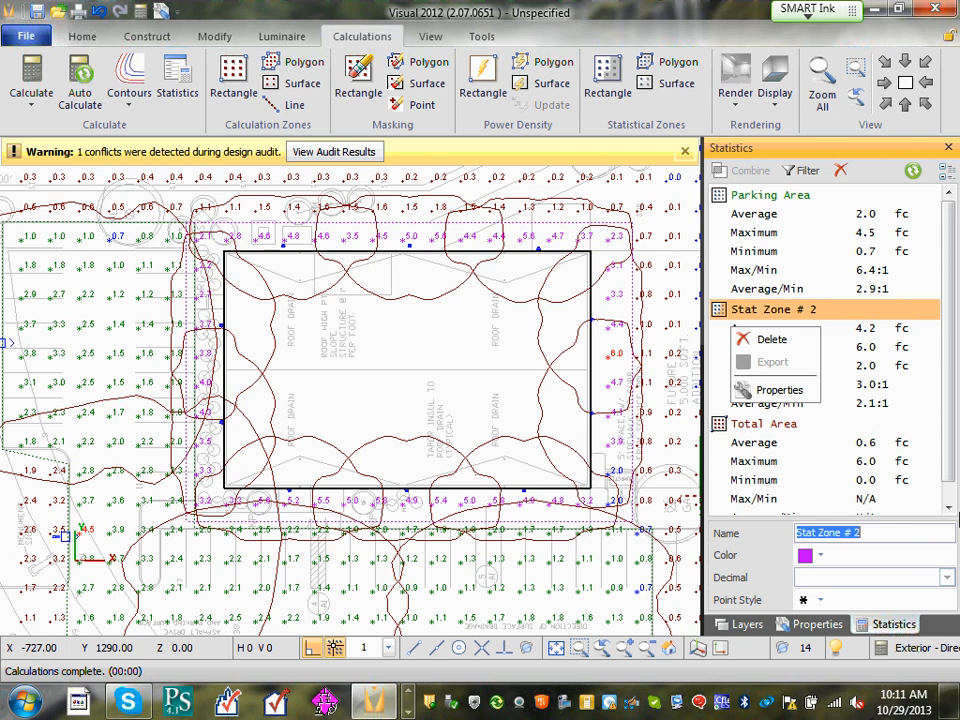
type("Peri")
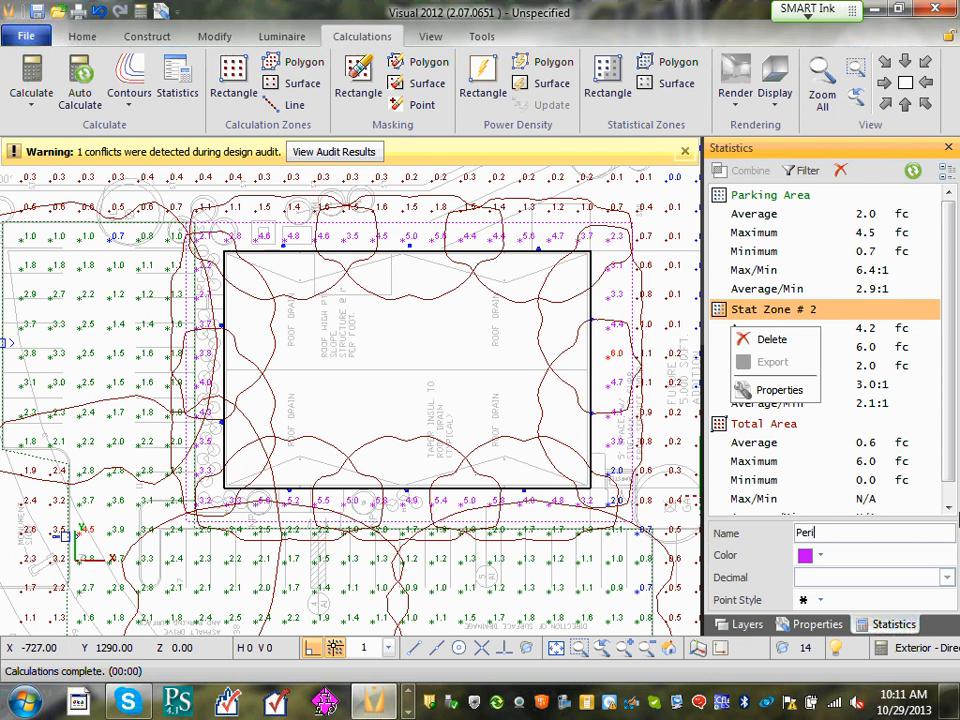
type("meter Lighting")
Set the Perimeter Lighting zone's point style to the filled square.
left_click(823, 601)
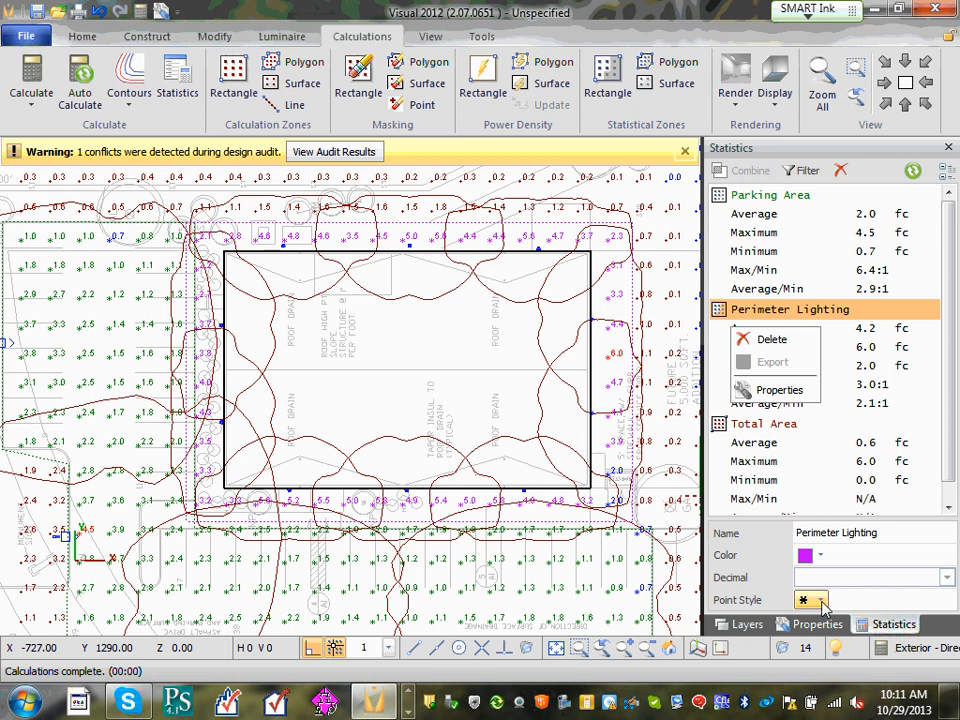
left_click(822, 600)
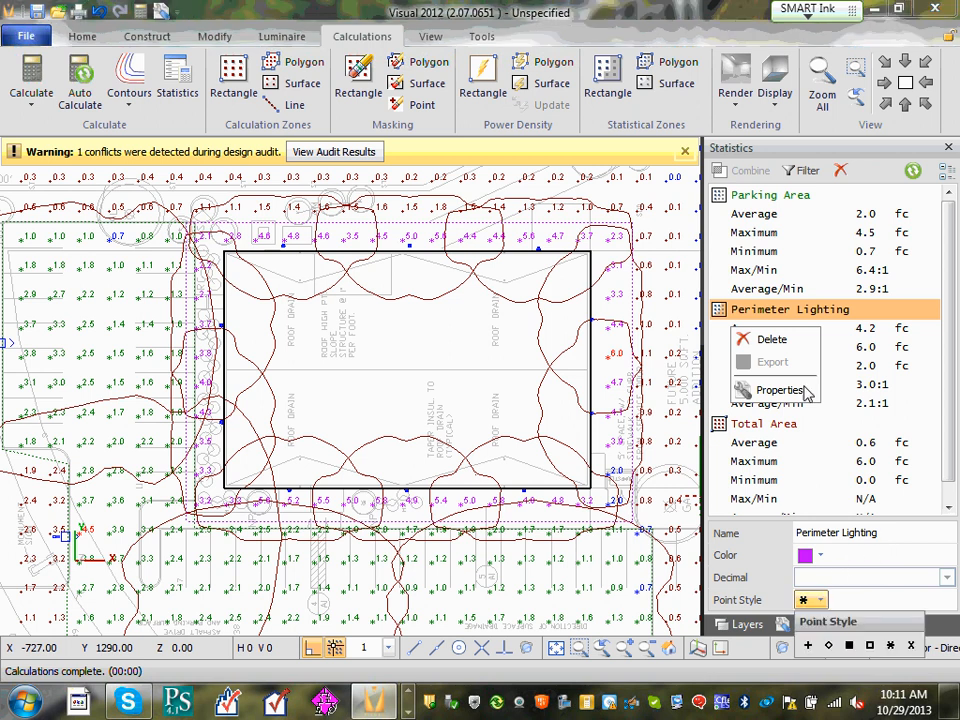
left_click(741, 299)
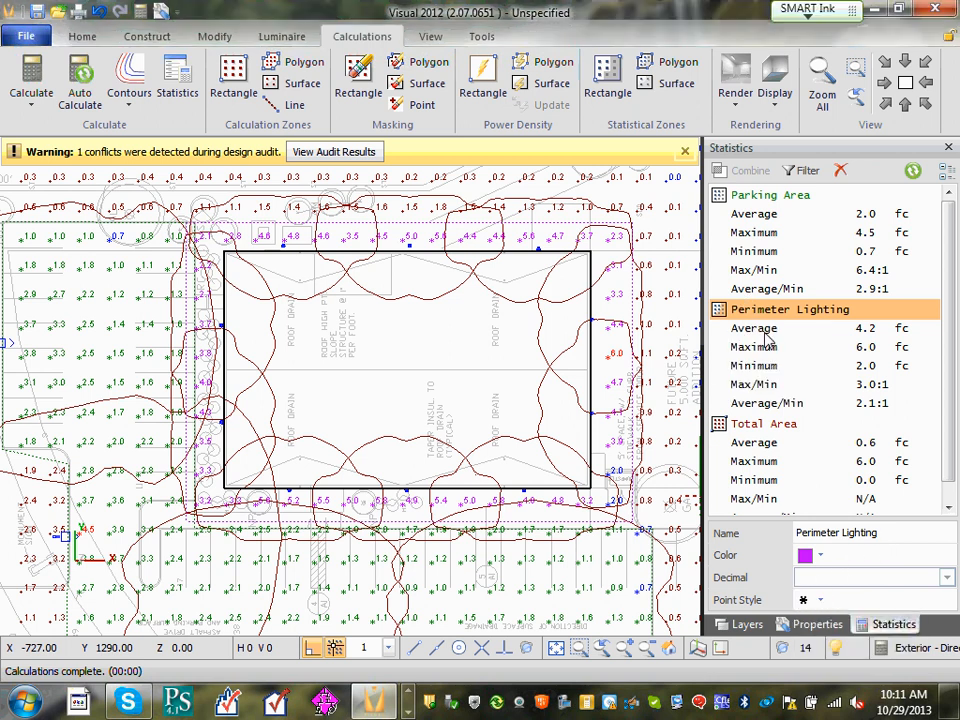
left_click(820, 557)
left_click(836, 599)
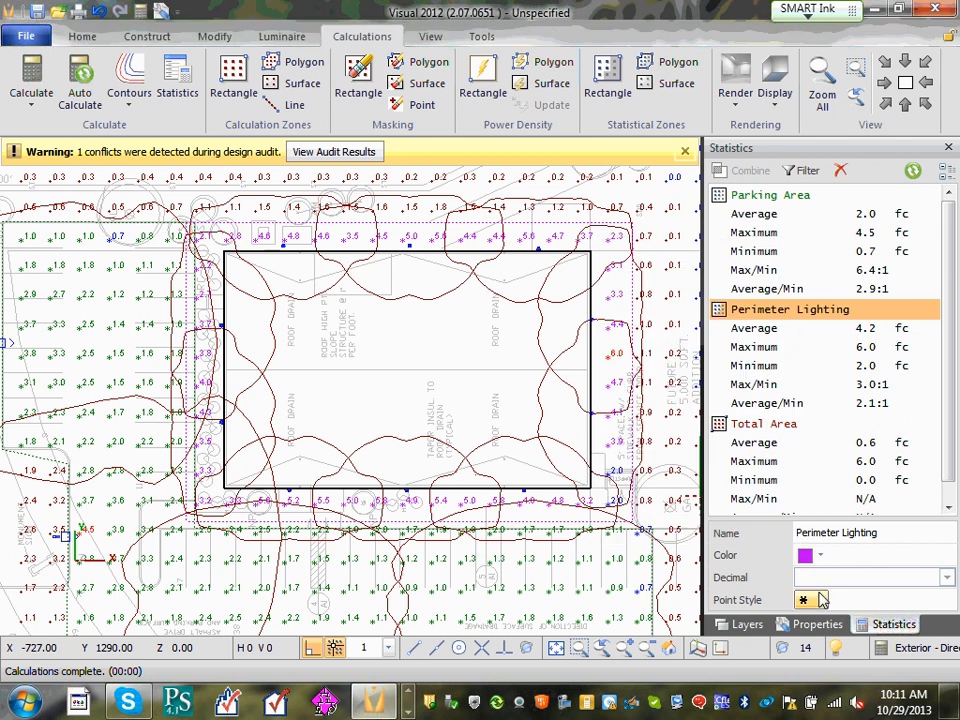
left_click(821, 599)
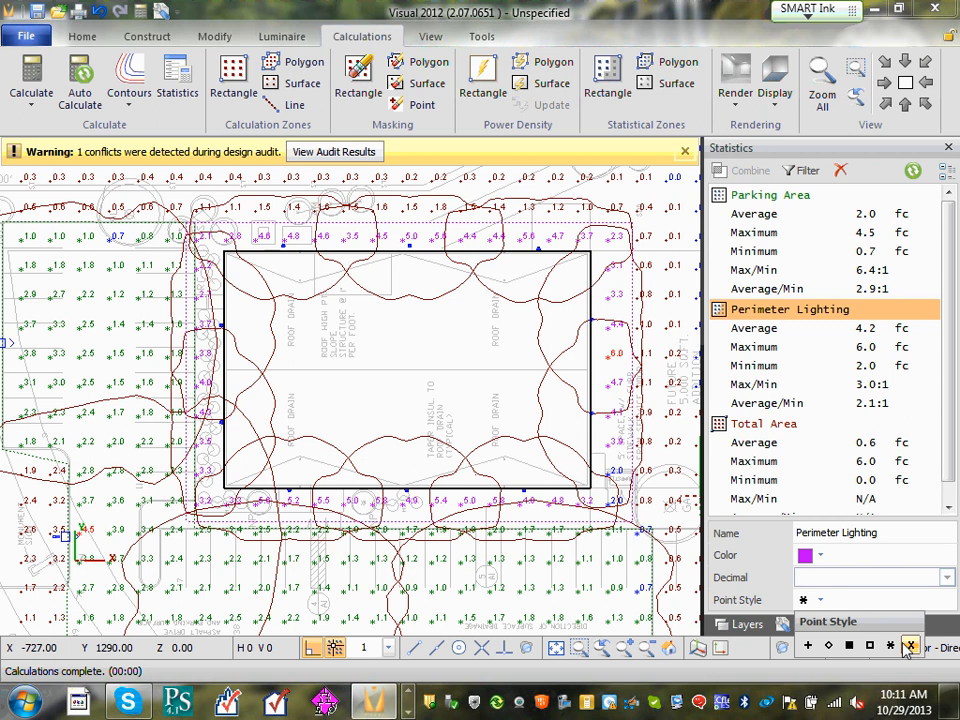
left_click(849, 646)
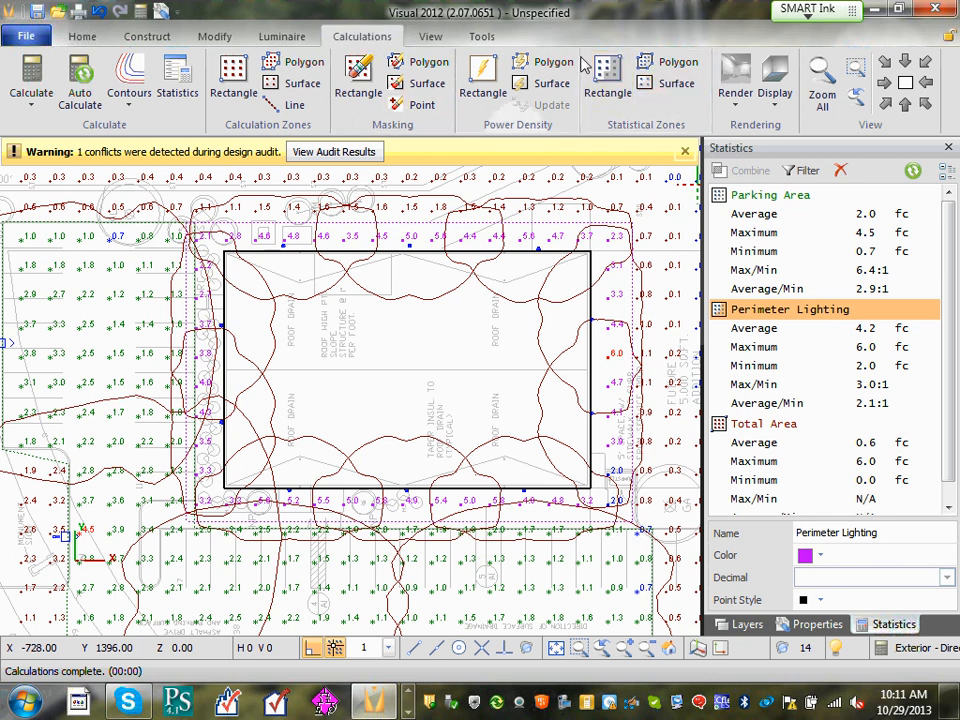
left_click(609, 82)
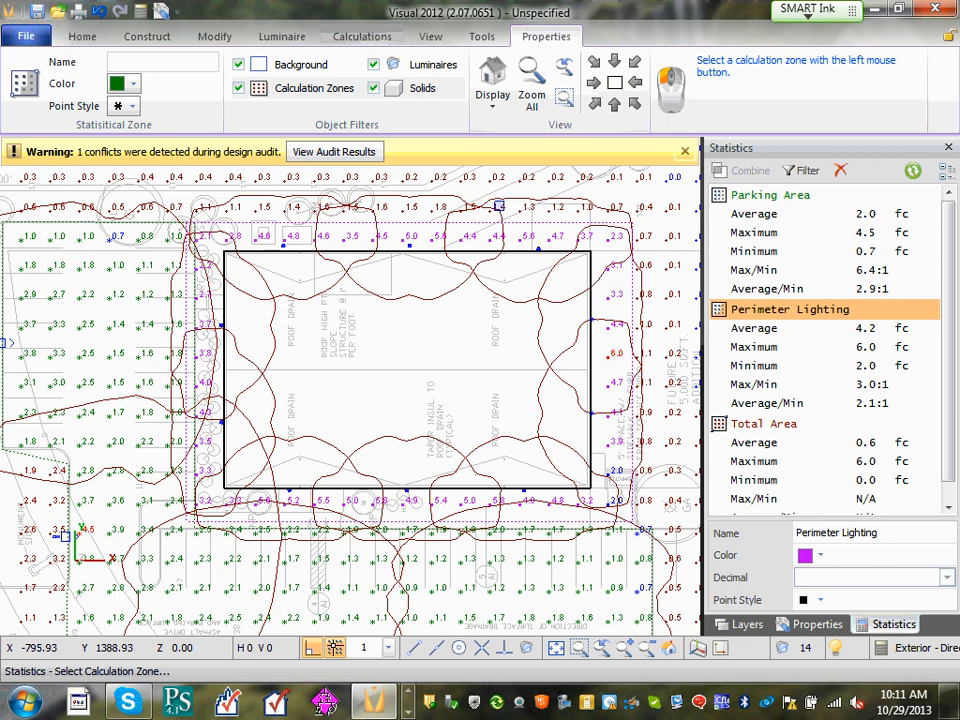
left_click(441, 179)
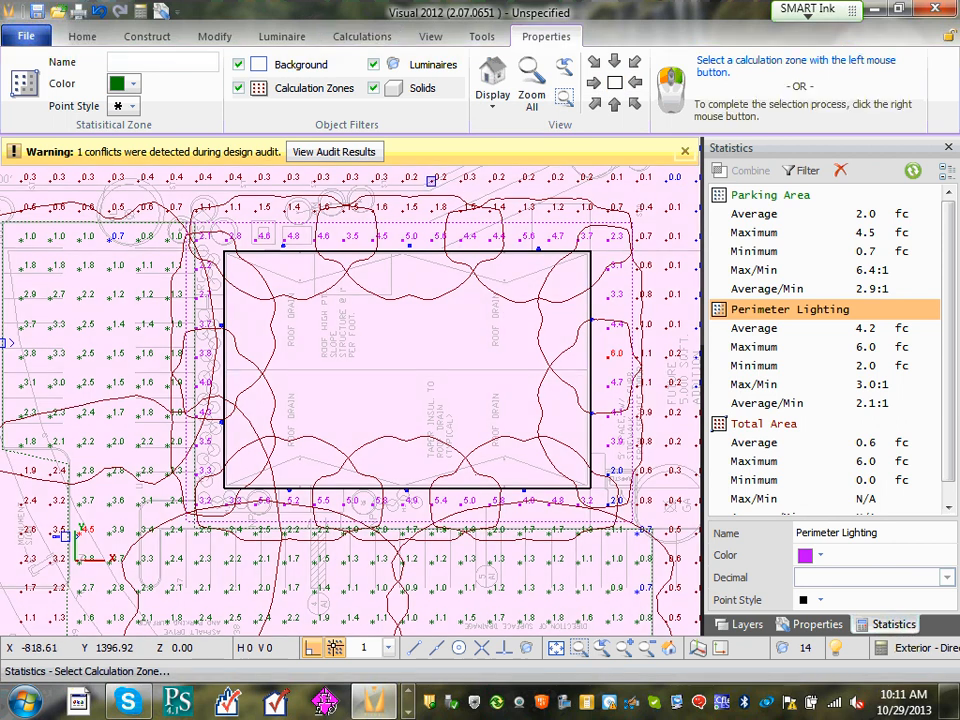
right_click(189, 514)
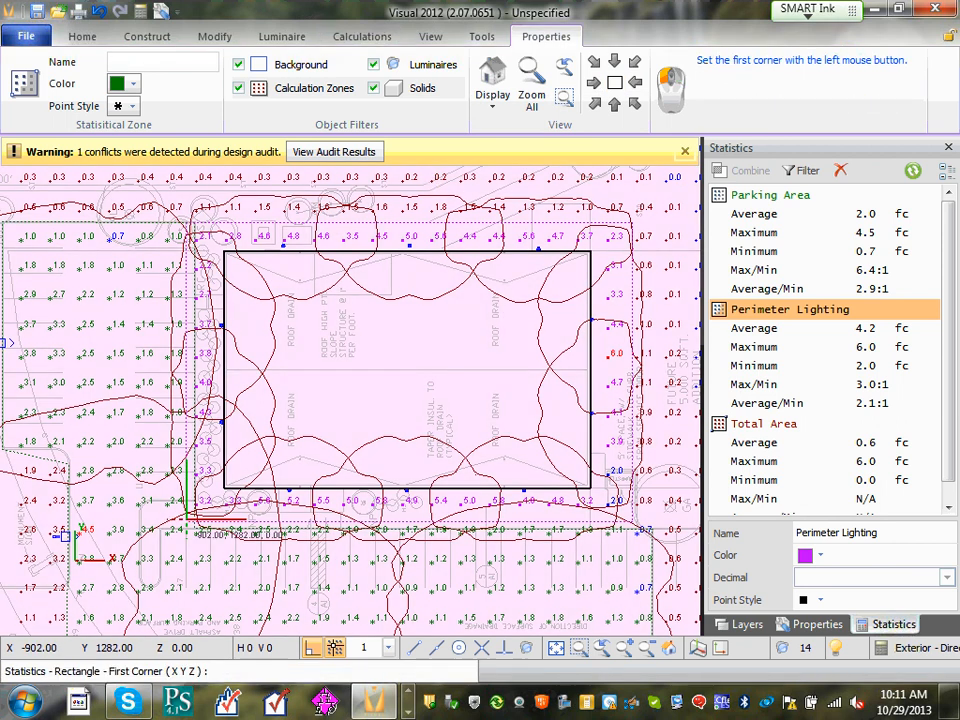
left_click(189, 516)
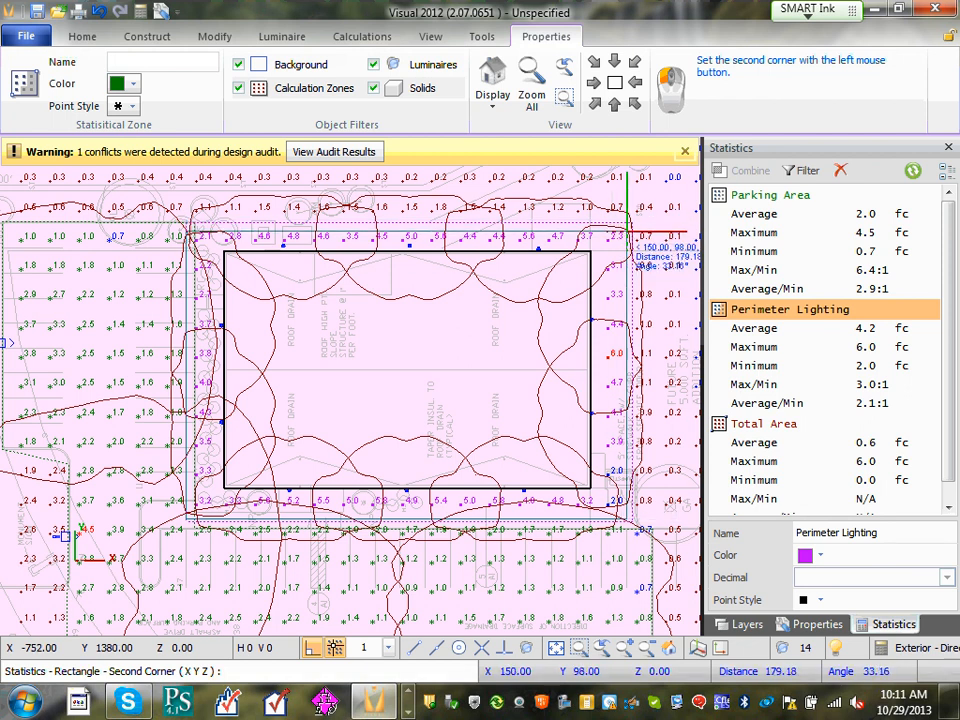
key("Escape")
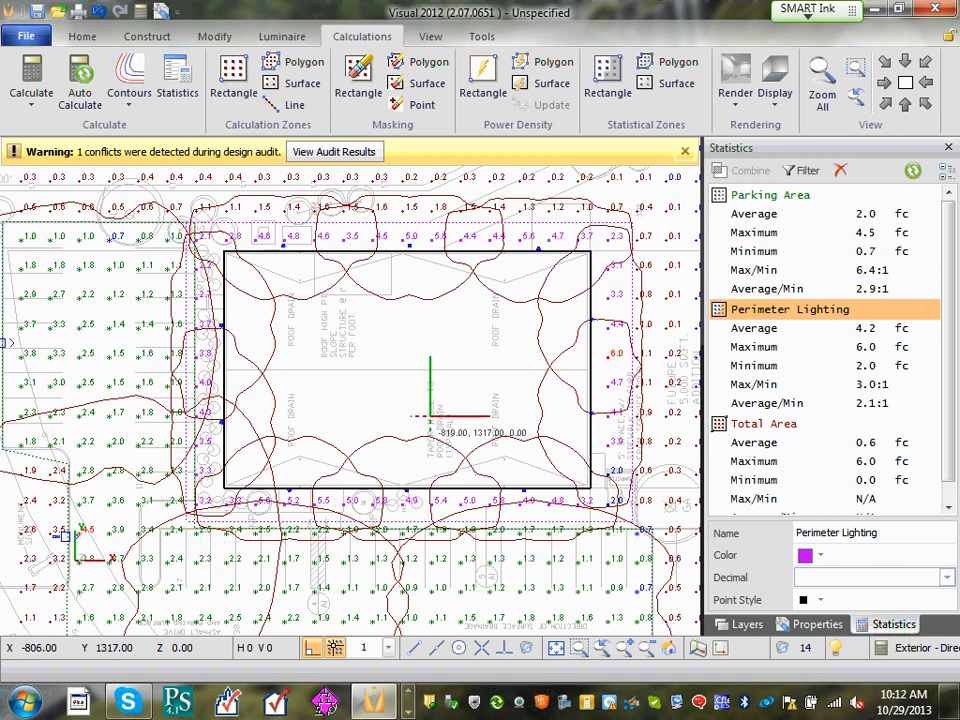
Dismiss the design audit conflict warning and bring the whole lighted site into view.
left_click(685, 151)
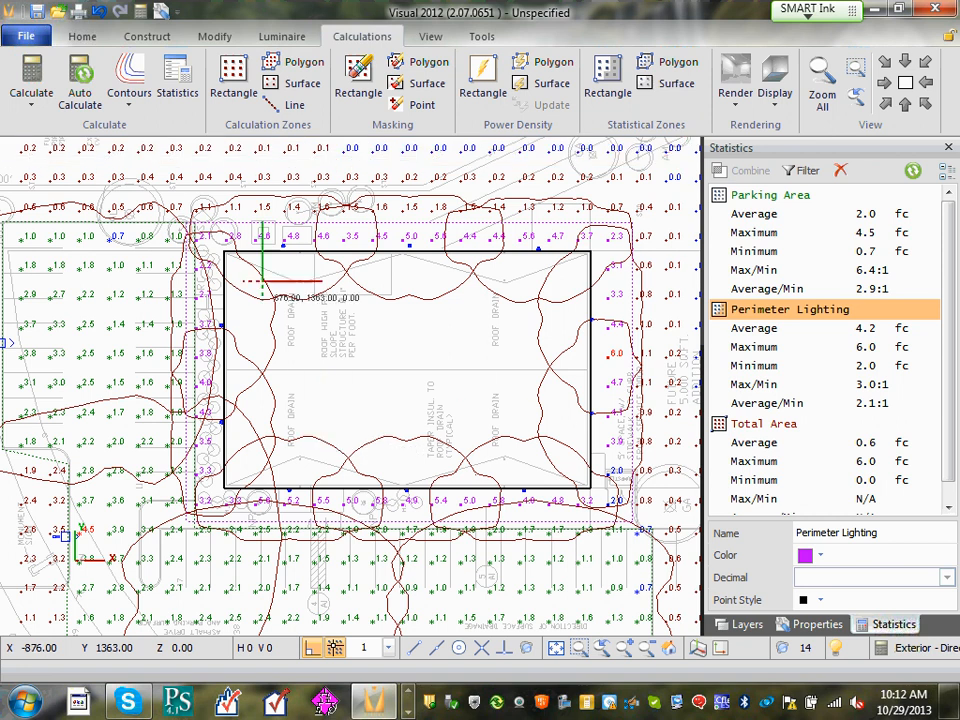
mouse_move(369, 381)
middle_mouse_down()
mouse_move(436, 381)
mouse_move(356, 378)
middle_mouse_up()
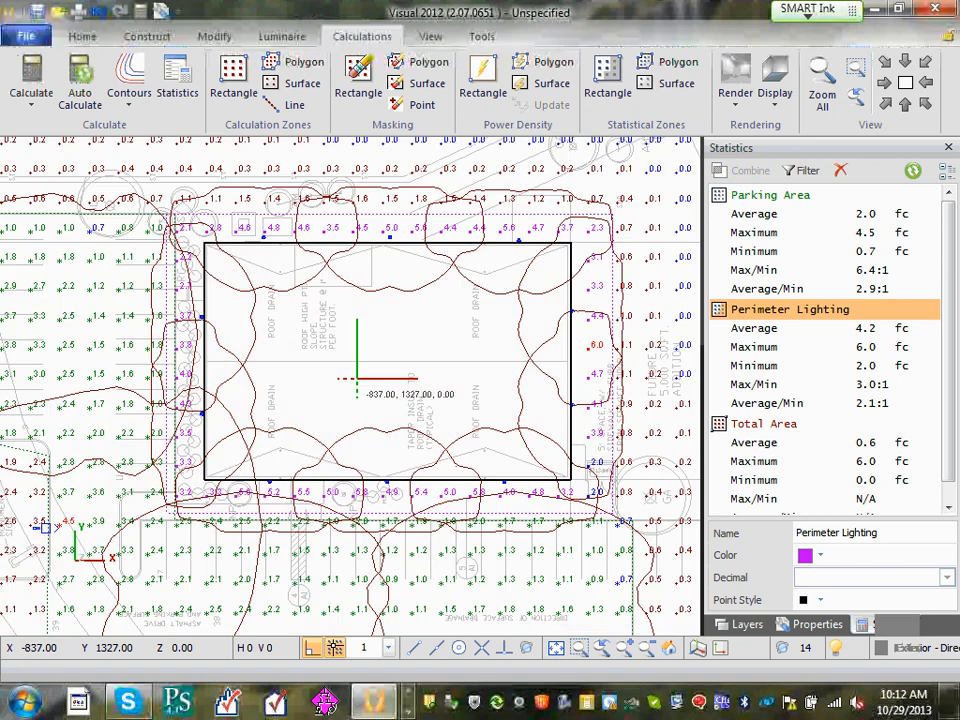
scroll(357, 378, "down", 2)
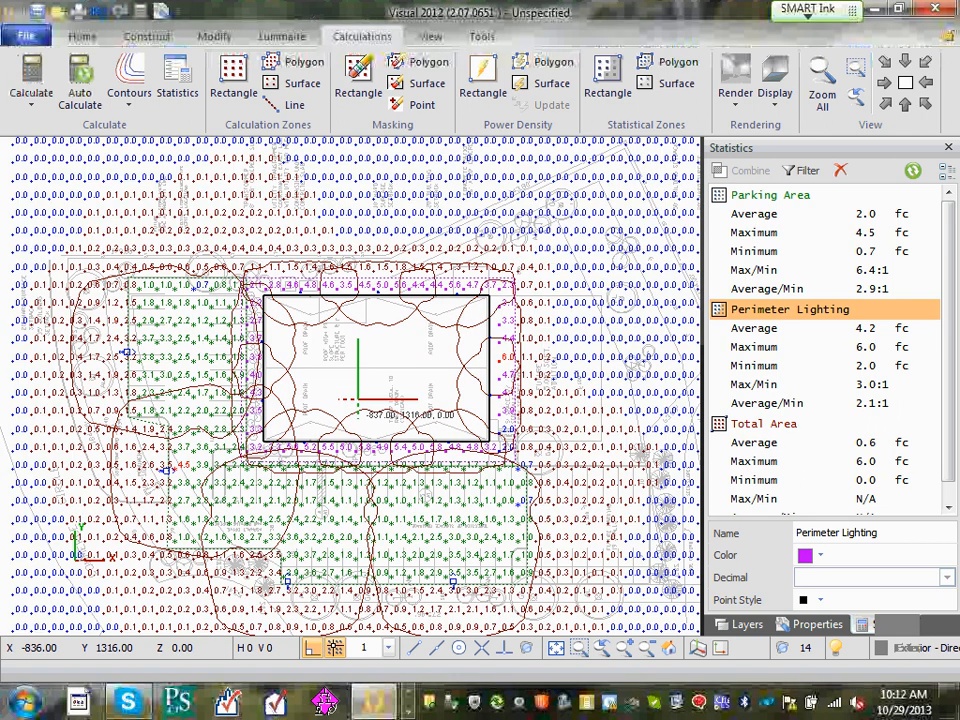
middle_click_drag(357, 400, 395, 342)
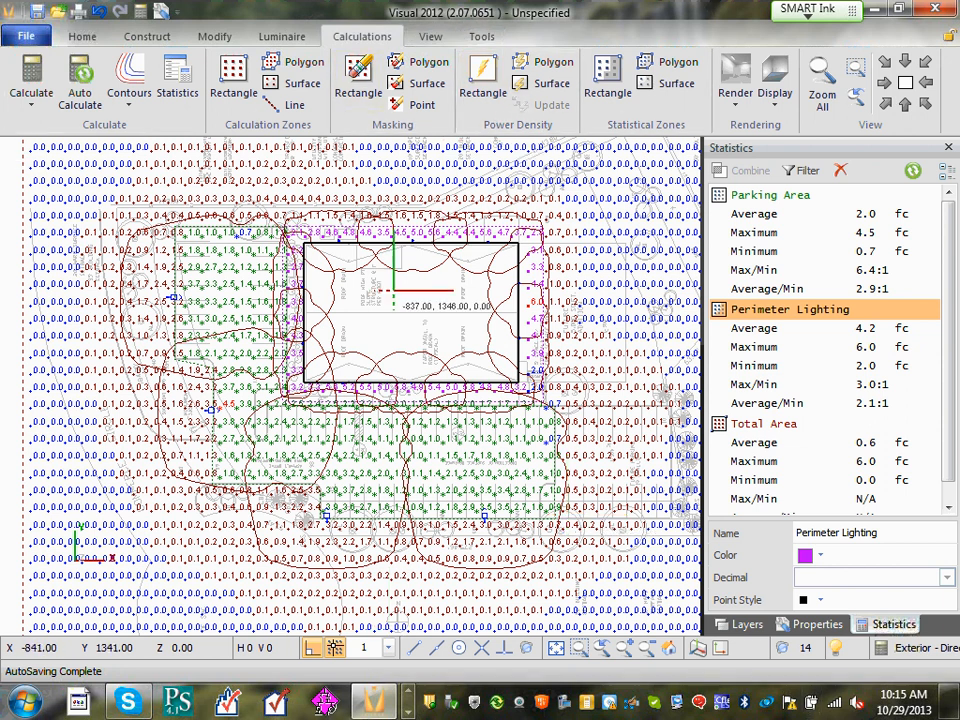
Switch to Windows Explorer and go back from the Lighting folder to the 2013 Fall-2014 Spring folder.
left_click(26, 38)
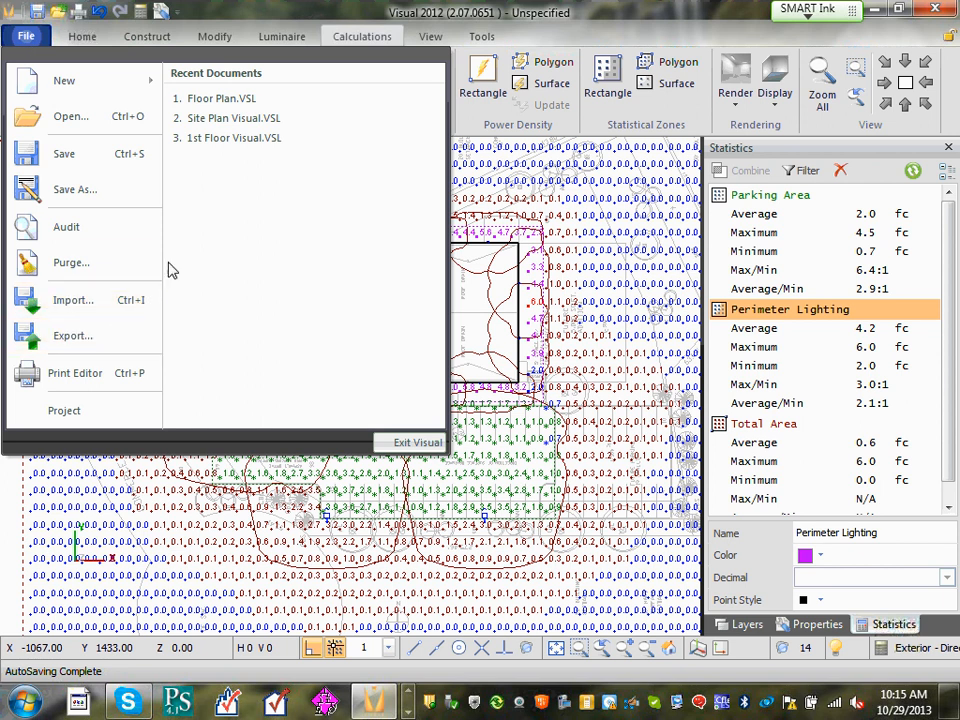
left_click(705, 8)
left_click(410, 693)
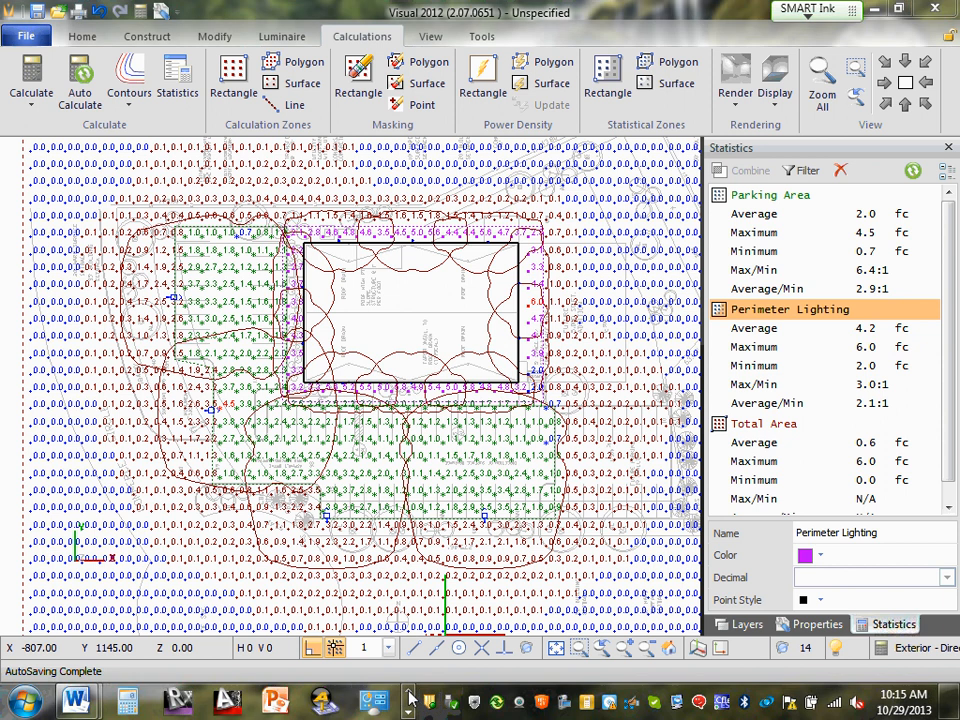
left_click(326, 705)
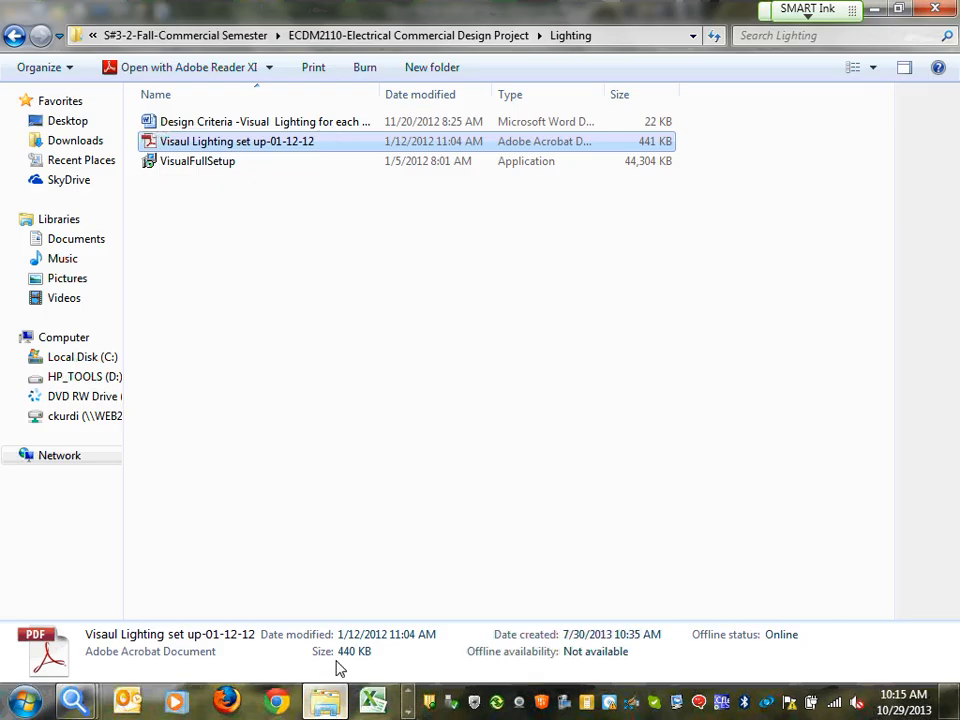
left_click(16, 36)
left_click(16, 36)
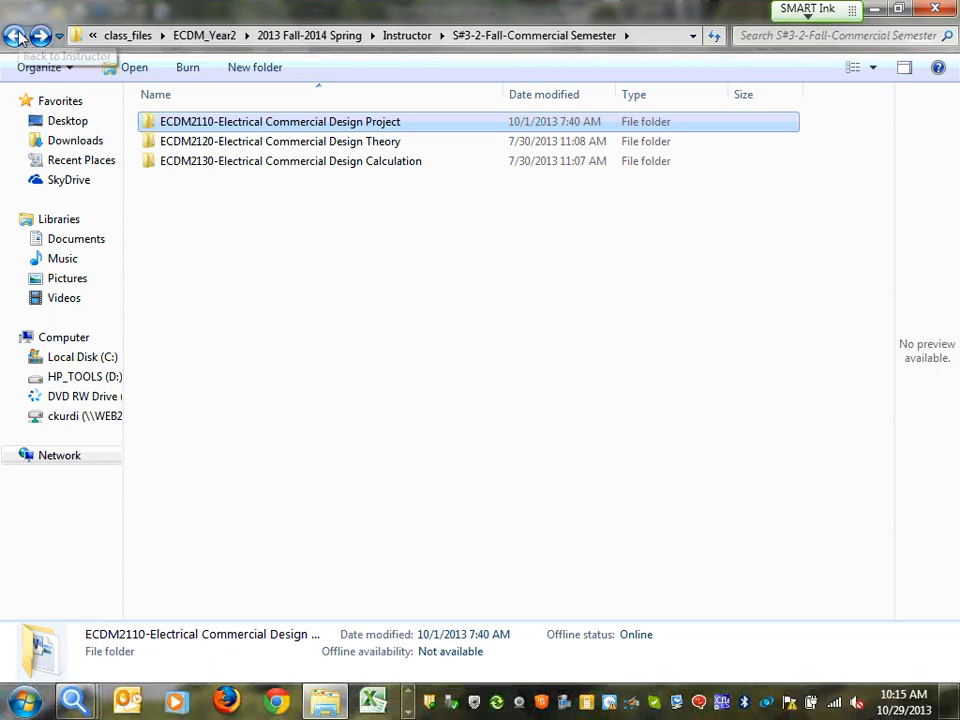
left_click(14, 37)
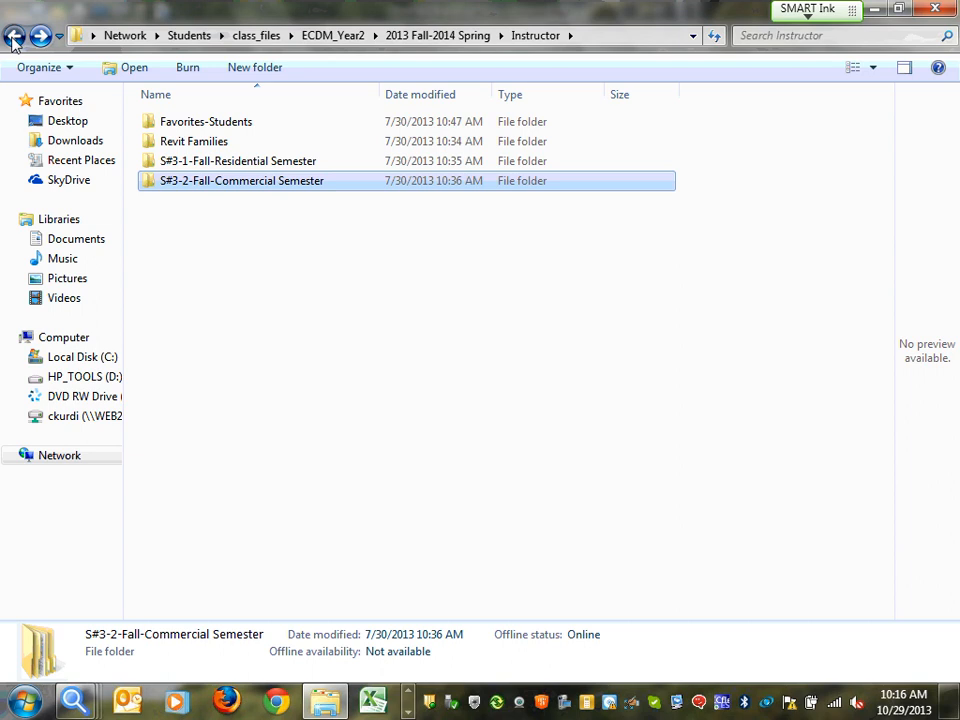
left_click(14, 37)
Open the ECDM 2110- Final Design Build Project Fall 2013 document from the ECDM2110 project's Work Scope & Schedules folder under Instructor.
double_click(236, 130)
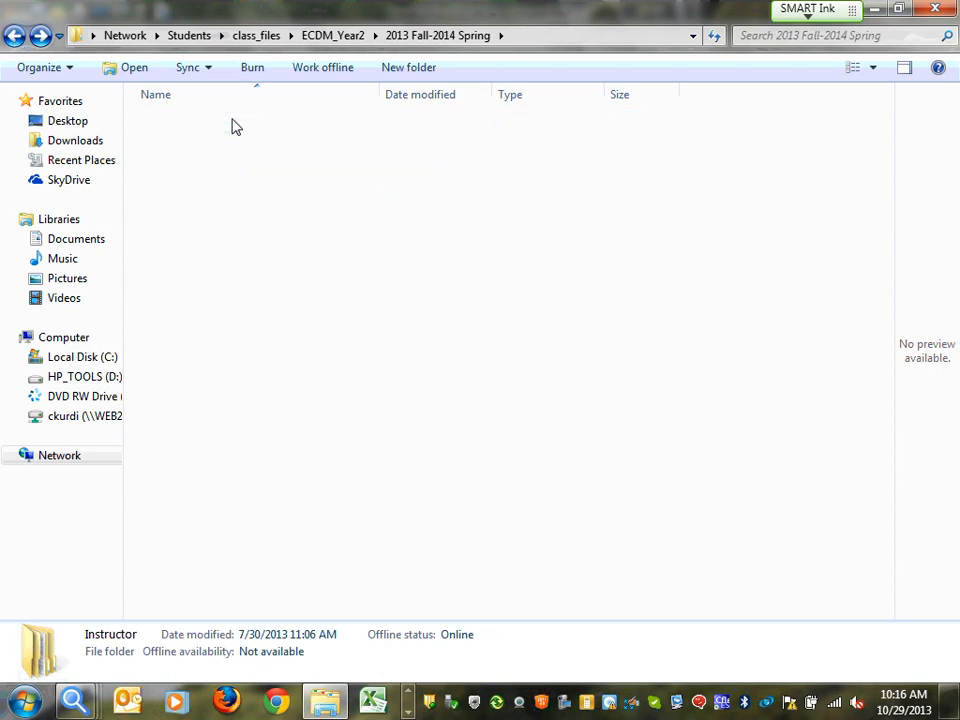
double_click(236, 184)
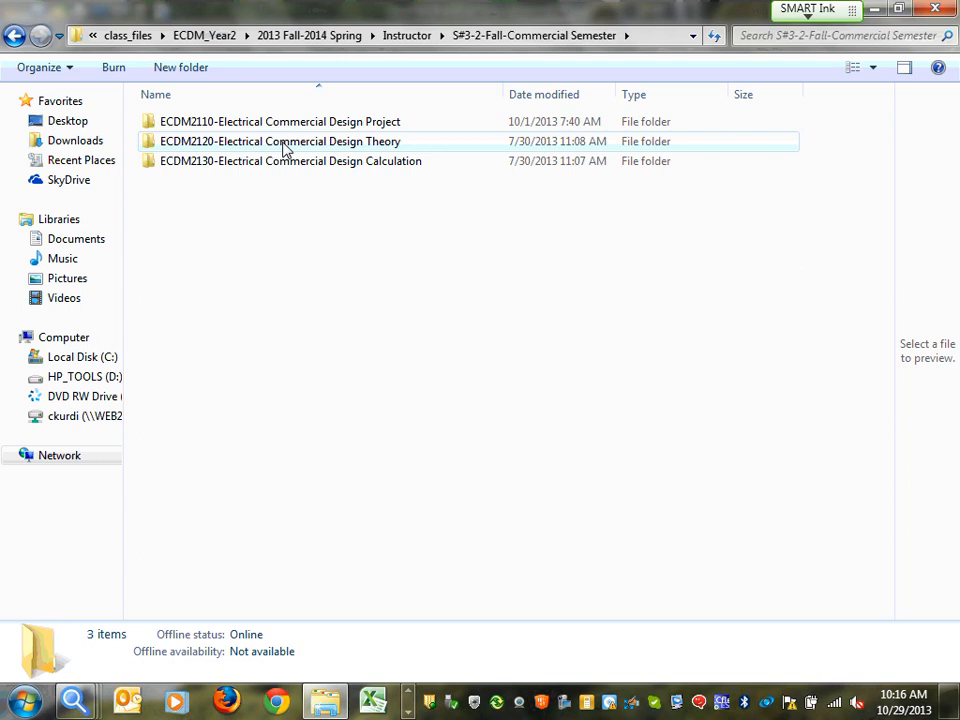
left_click(332, 125)
double_click(332, 125)
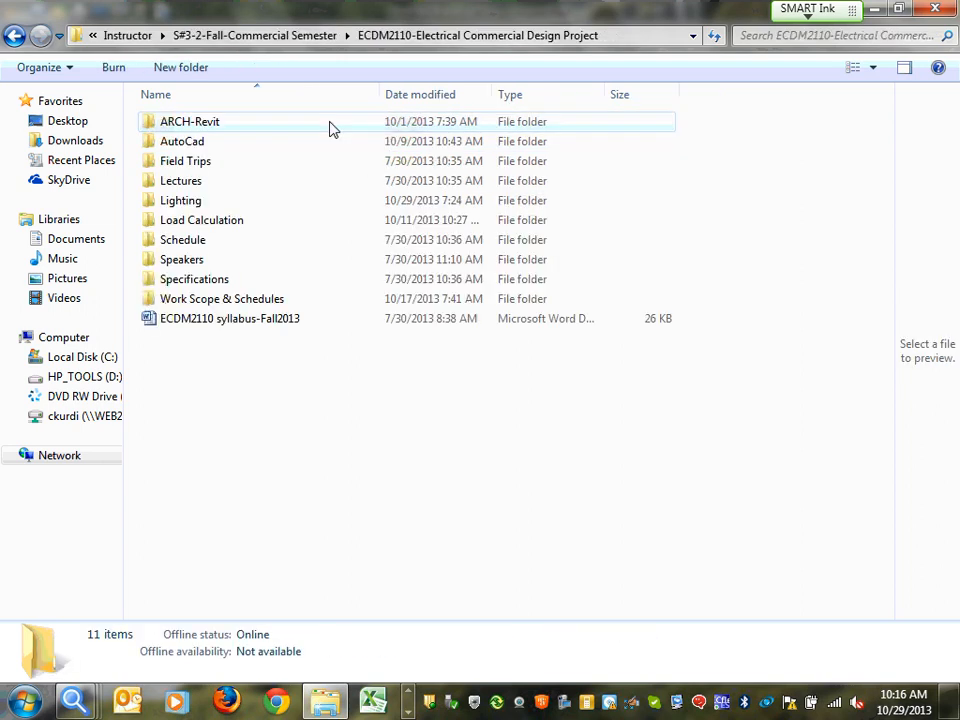
double_click(230, 299)
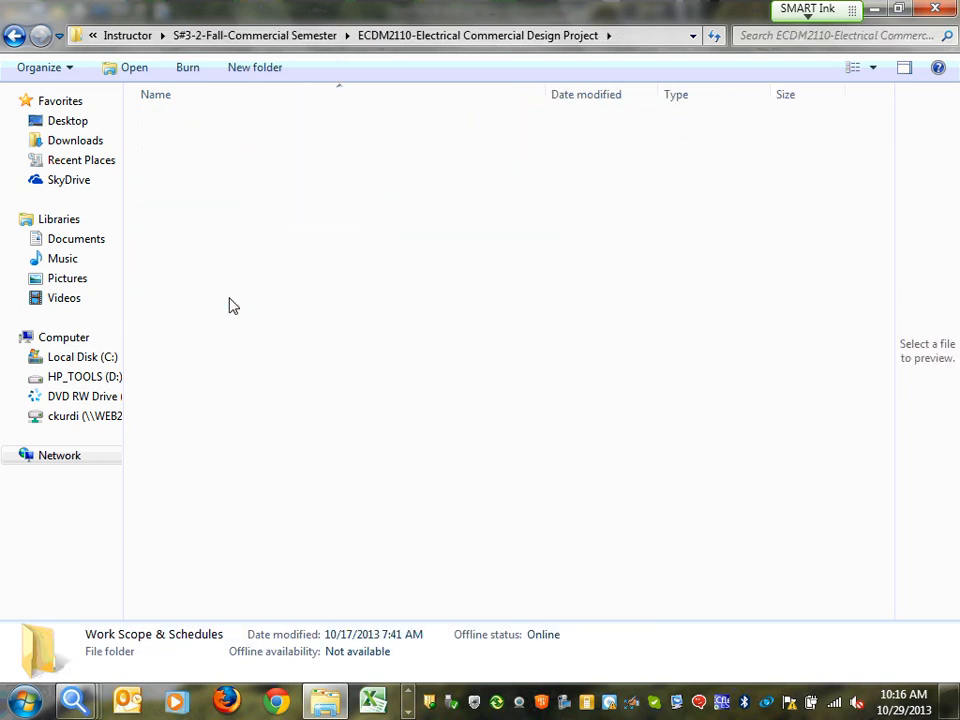
double_click(298, 124)
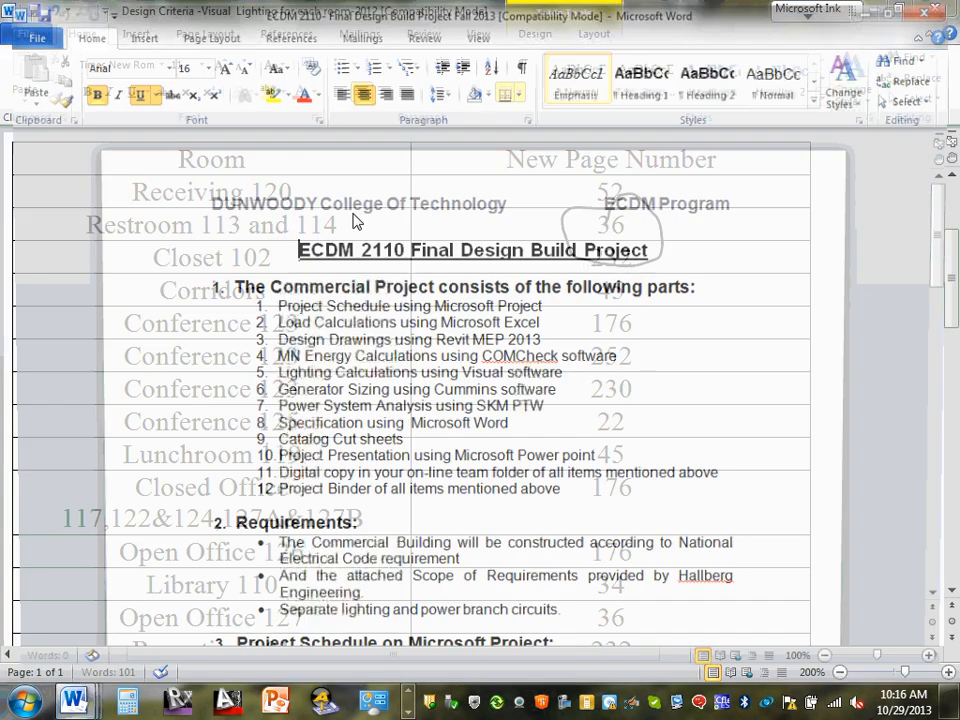
Color section 12, Lighting Calculation using Visual software, and its six list items red.
scroll(411, 304, "down", 10)
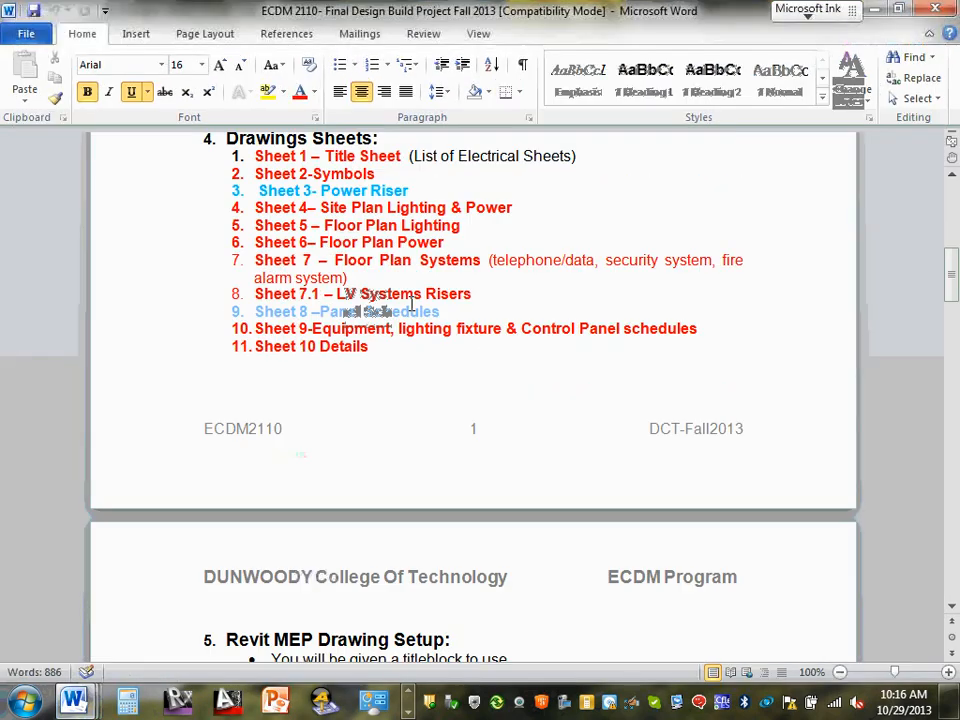
scroll(411, 304, "down", 15)
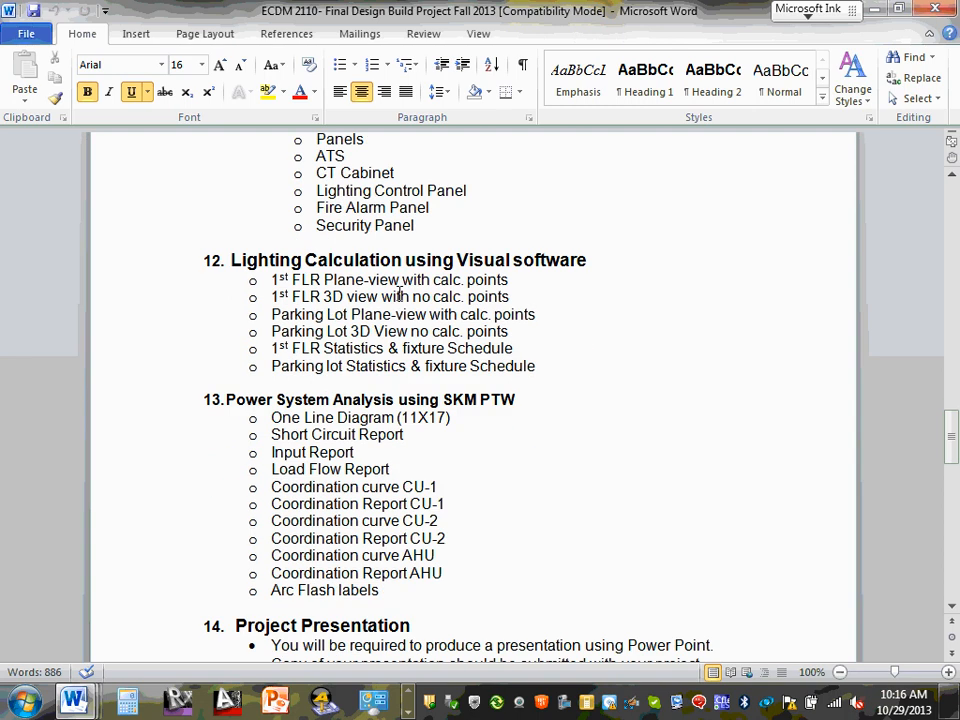
left_click_drag(240, 260, 550, 358)
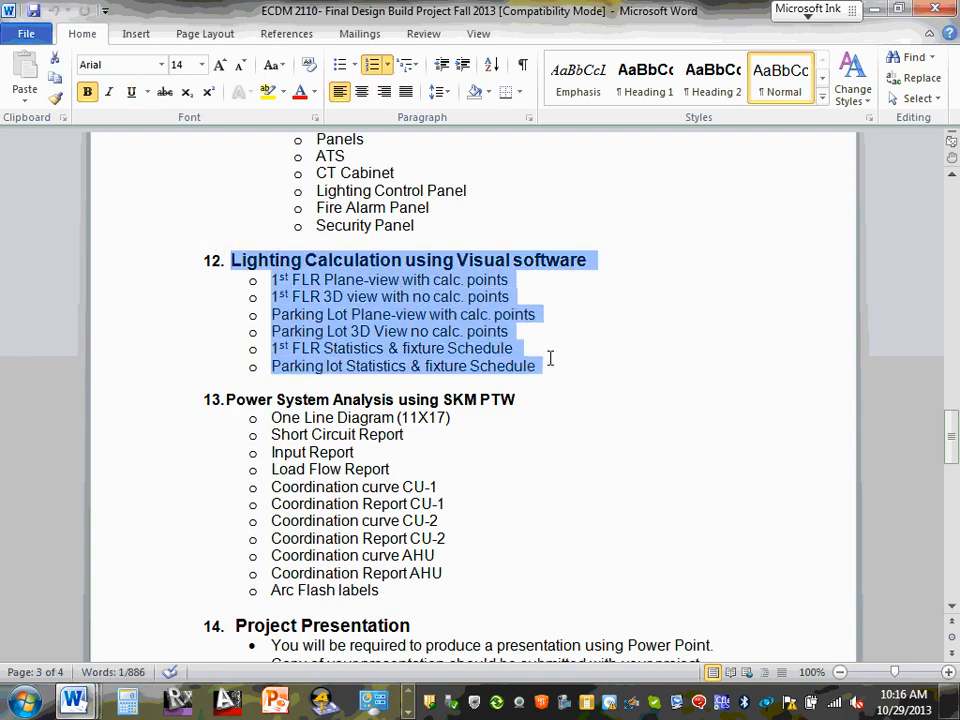
left_click(299, 91)
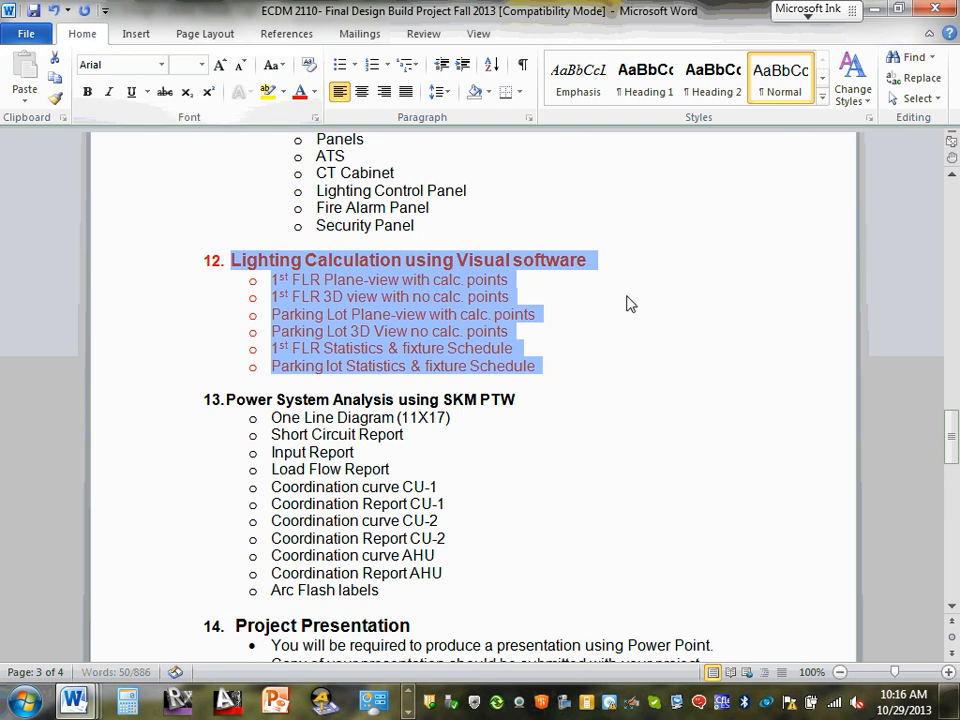
left_click(657, 308)
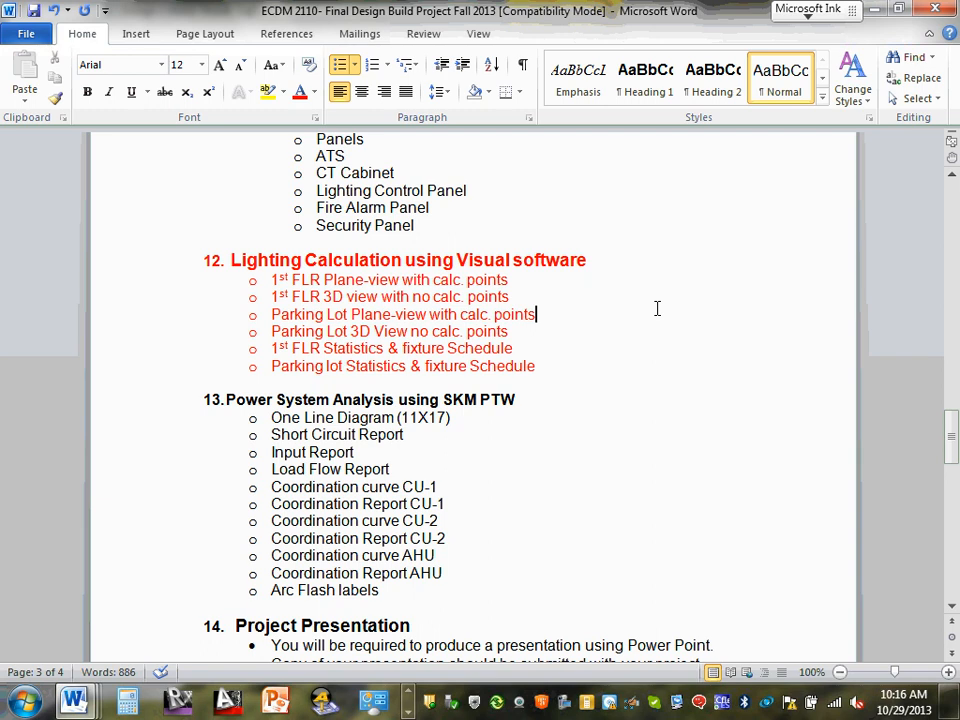
Correct "Plane-view" to "Plan-view" in the 1st FLR and Parking Lot items of section 12.
left_click(948, 672)
left_click(948, 672)
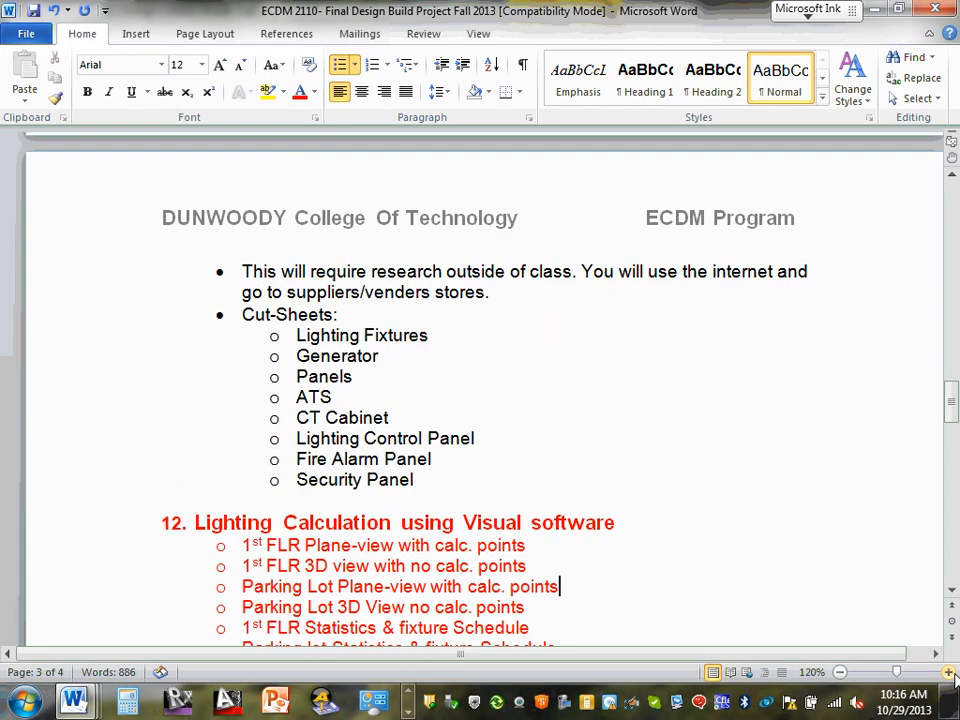
left_click(948, 672)
left_click(948, 672)
scroll(677, 431, "up", 6)
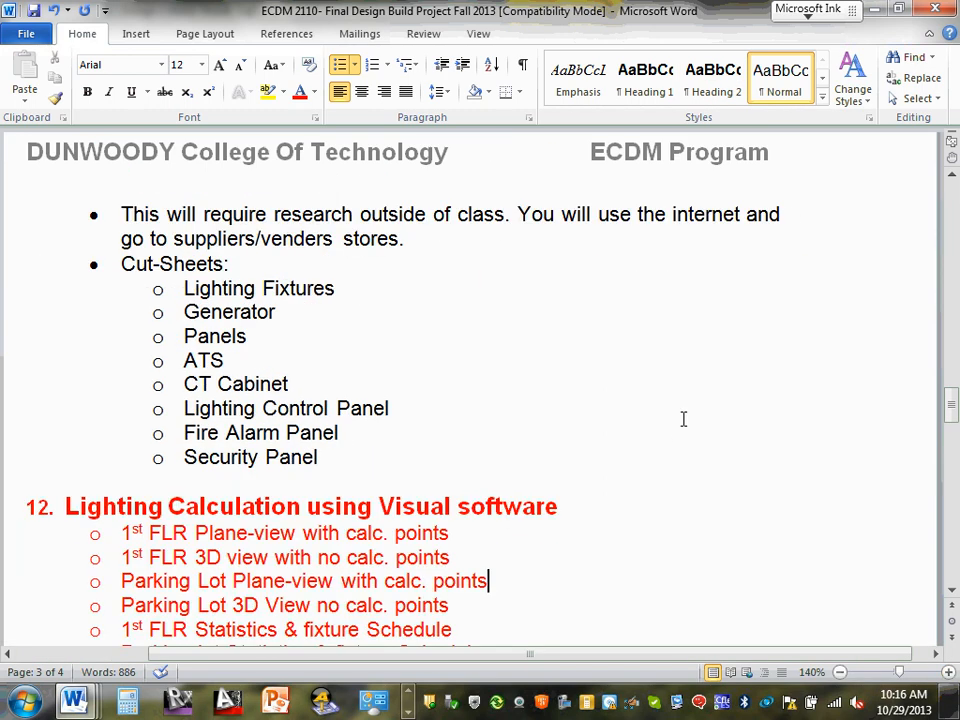
scroll(681, 418, "down", 3)
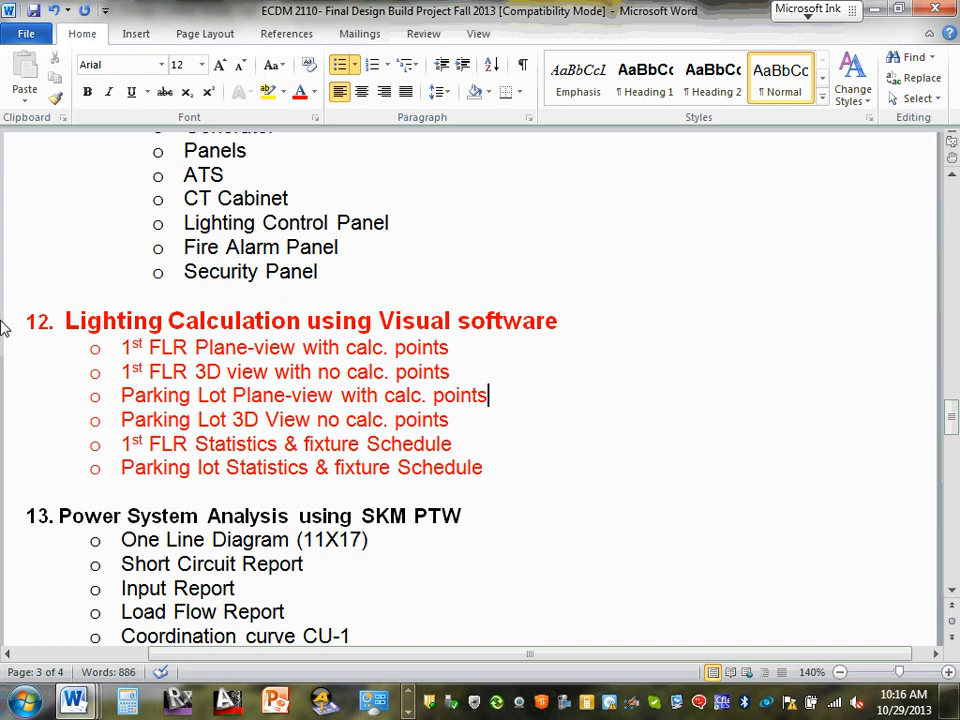
left_click(251, 351)
key("BackSpace")
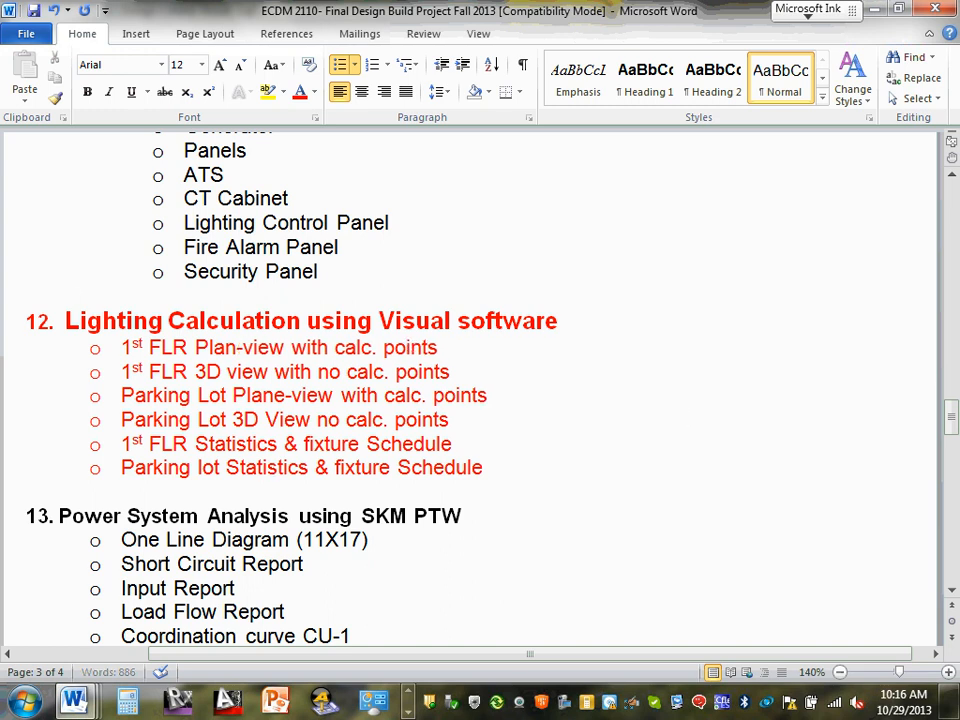
left_click(287, 396)
key("BackSpace")
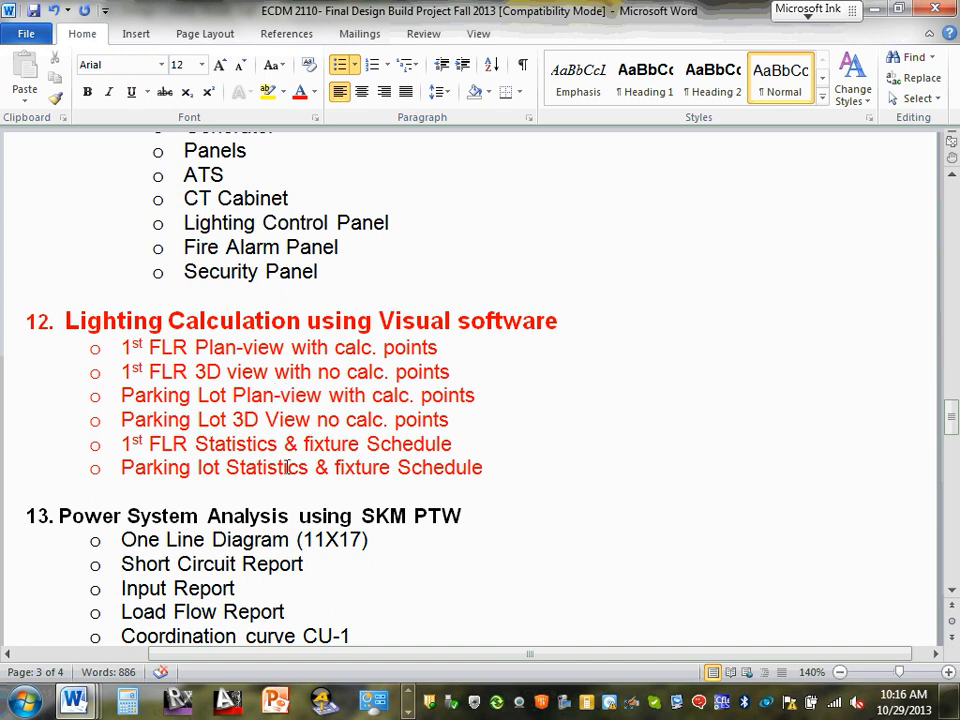
left_click(343, 420)
key("BackSpace")
Minimize the Word documents and the file window to return to the site lighting model in Visual 2012.
left_click(873, 9)
left_click(873, 9)
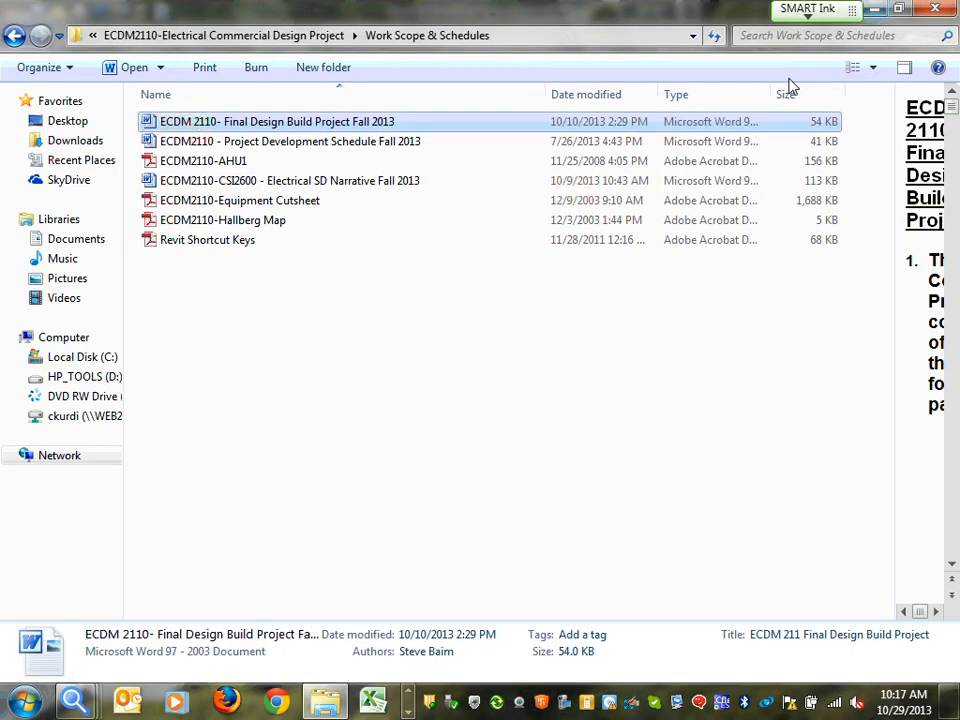
left_click(873, 9)
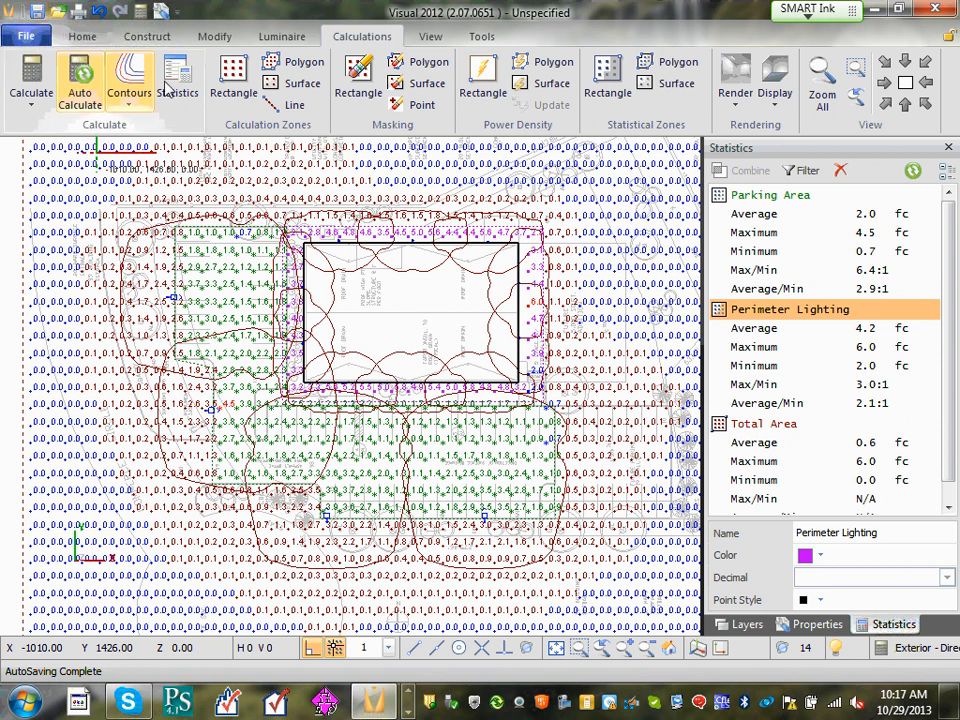
left_click(66, 35)
left_click(30, 35)
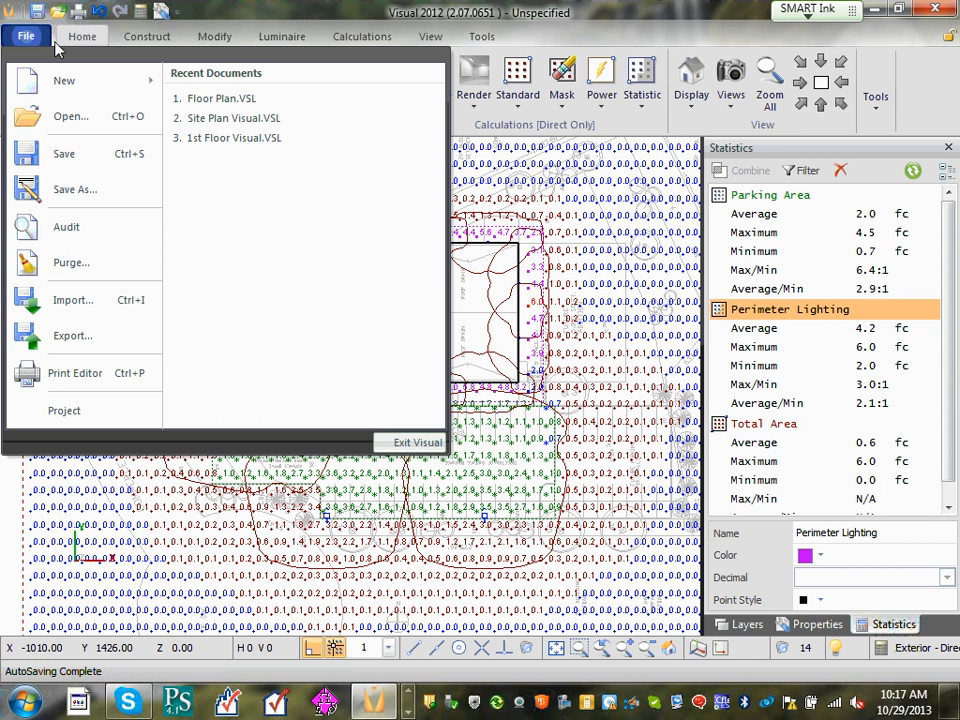
left_click(66, 37)
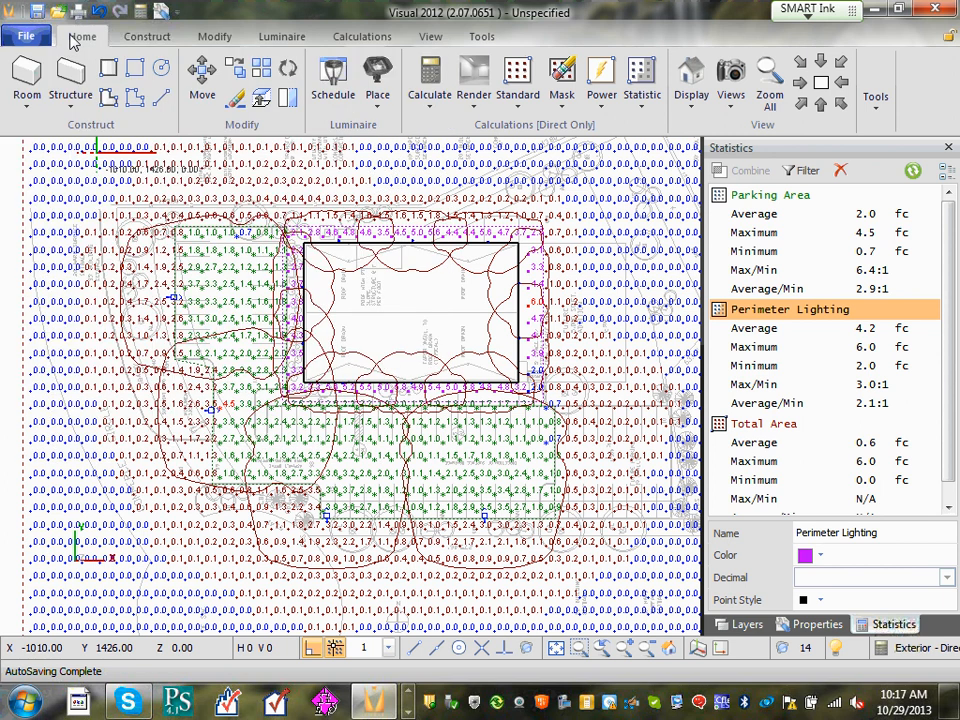
left_click(30, 36)
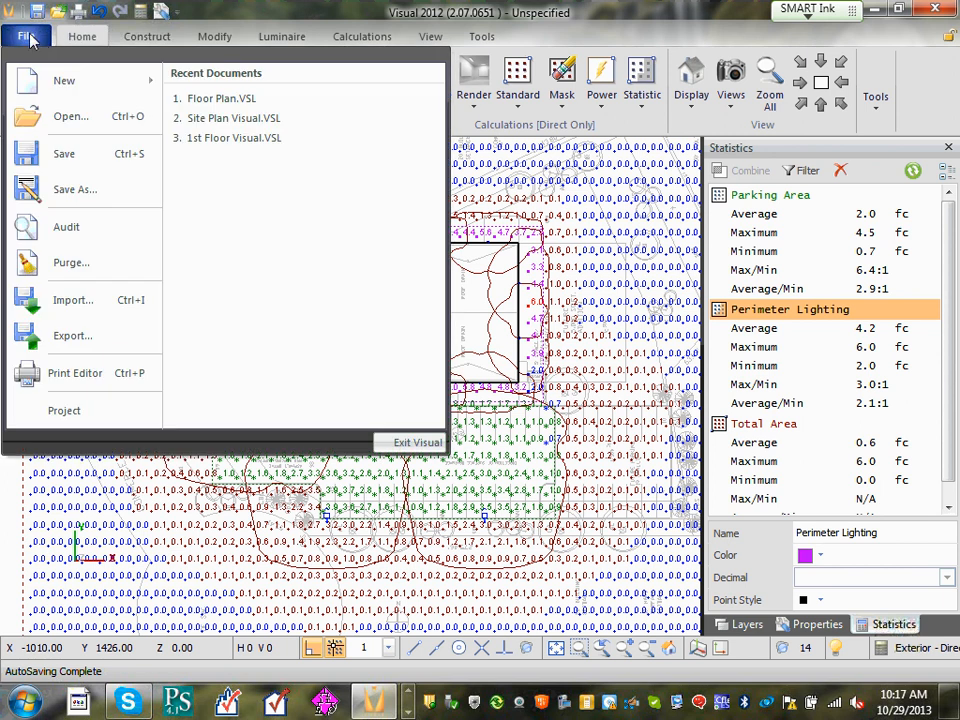
left_click(80, 38)
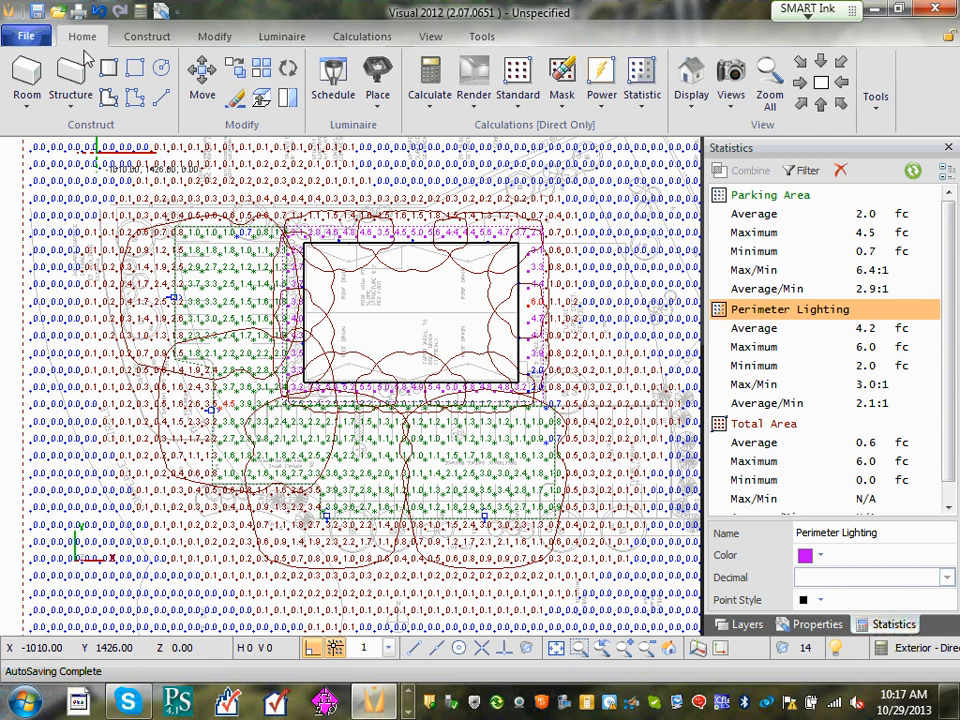
Save the site lighting model as Exterior in the Lighting Calculation folder.
left_click(35, 14)
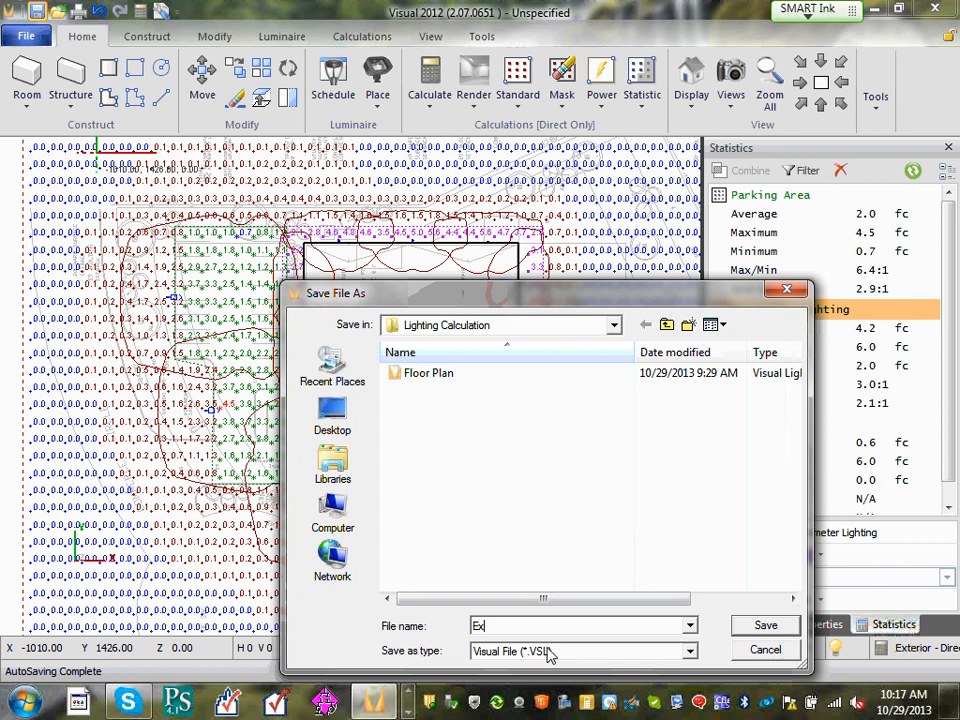
type("Exterior")
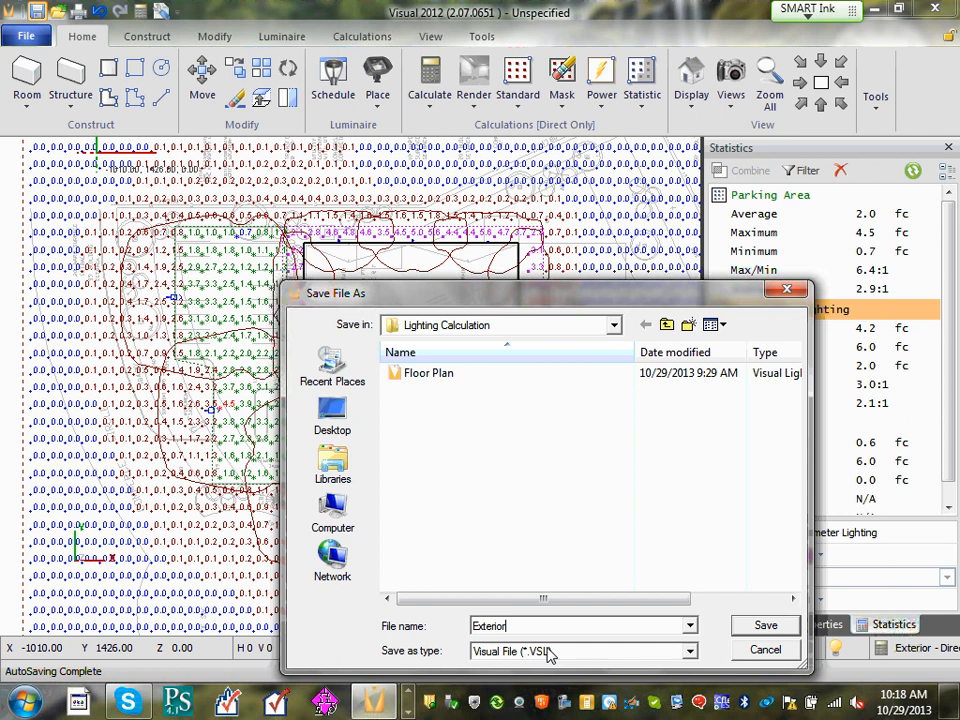
key("Return")
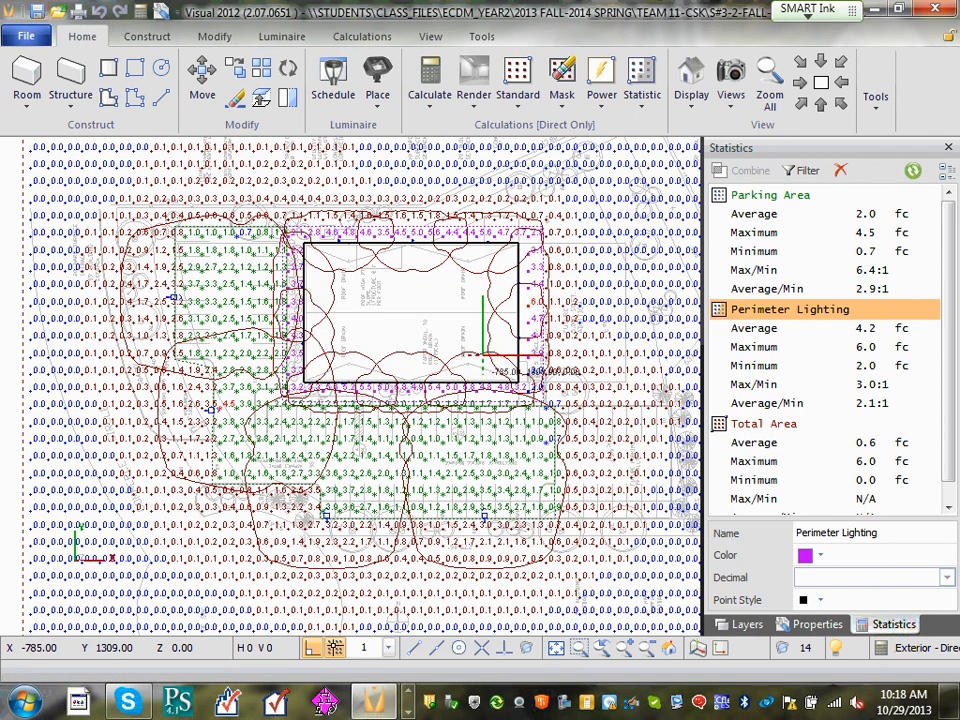
Open the model in the Print Editor and set the page setup's printer to DCT-PTR-HP5200-RED10-1.
left_click(22, 40)
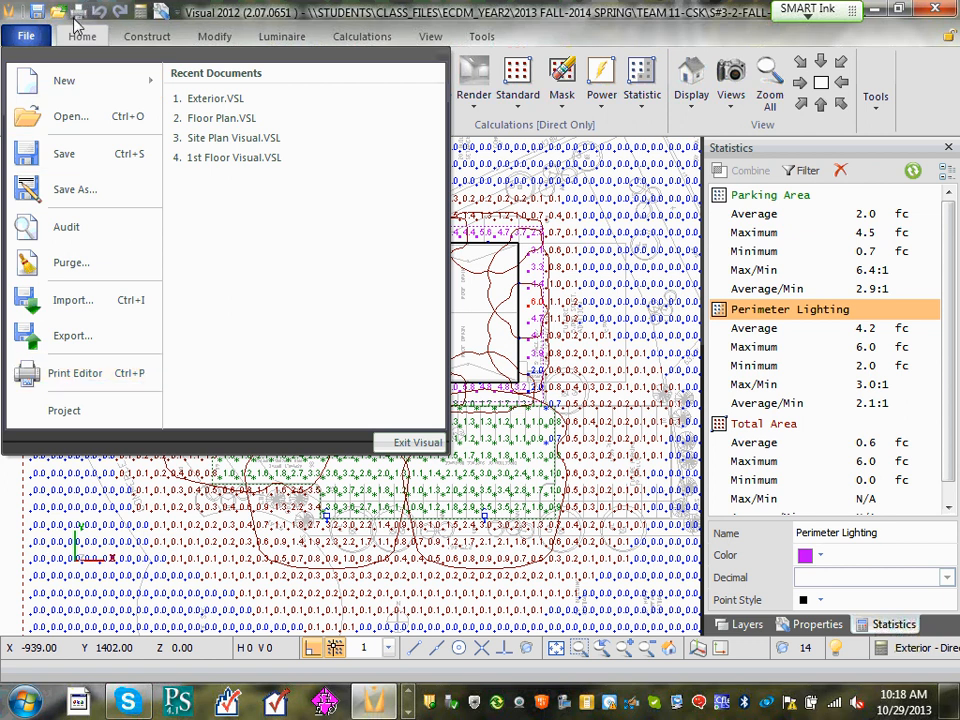
left_click(78, 377)
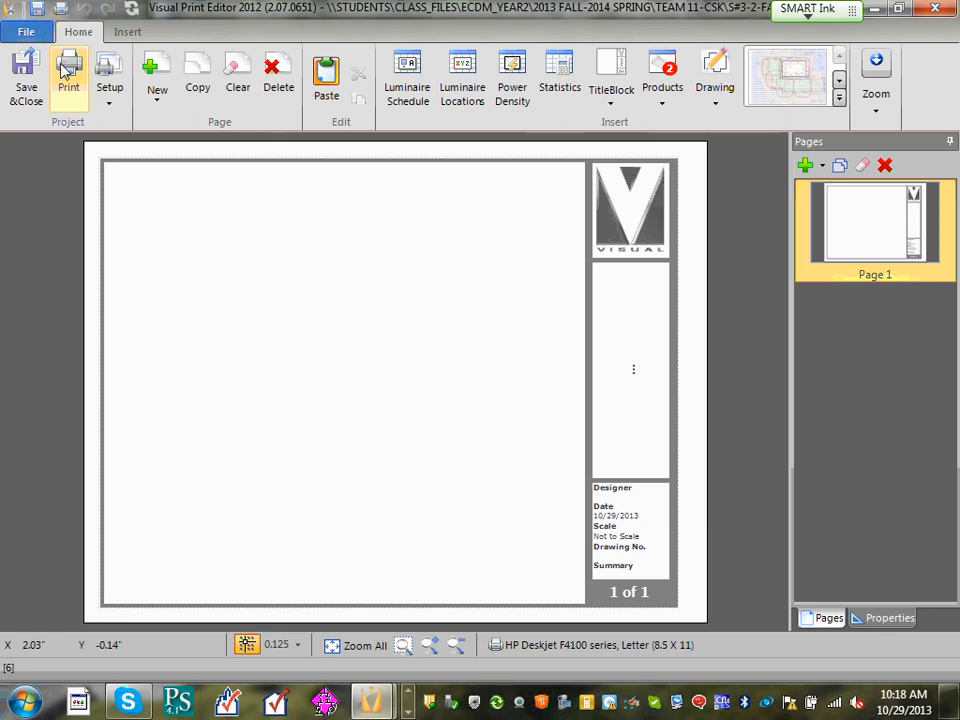
left_click(121, 106)
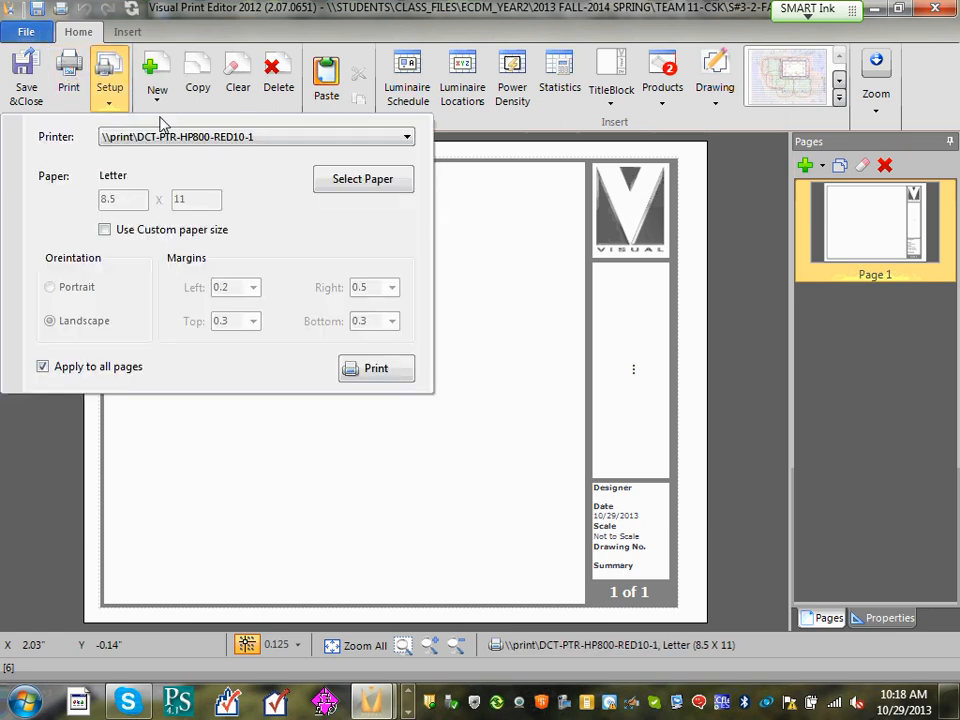
left_click(340, 148)
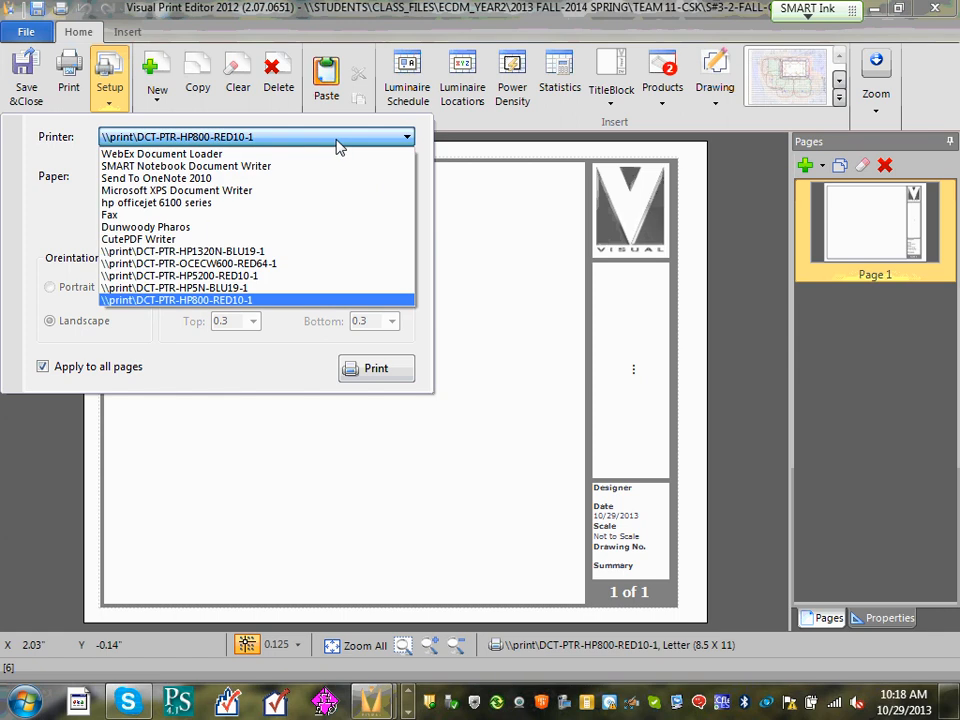
left_click(338, 142)
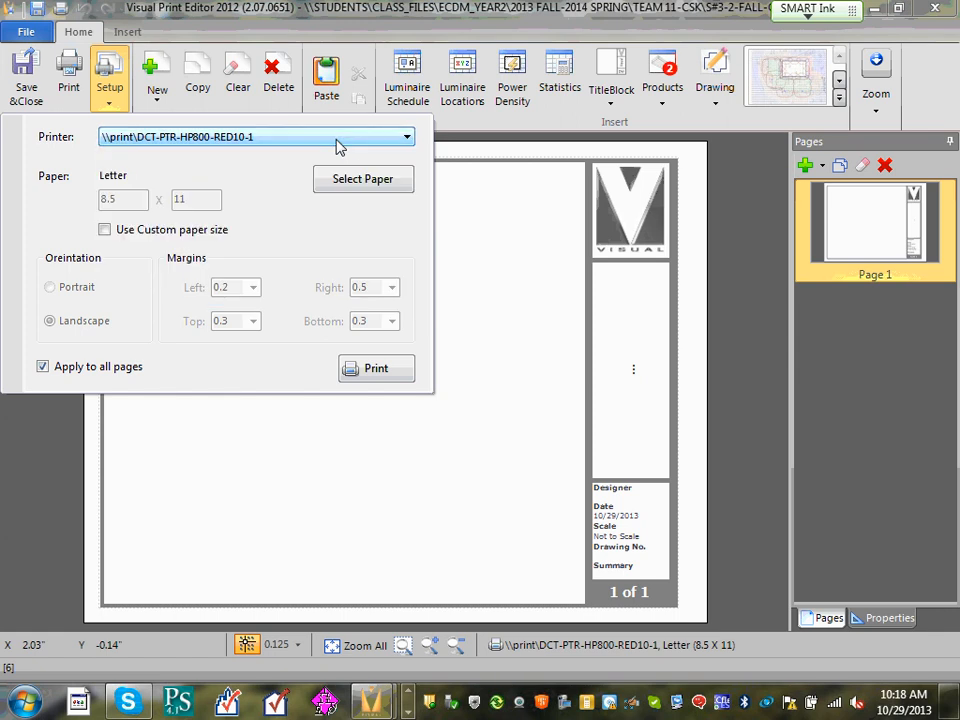
left_click(406, 146)
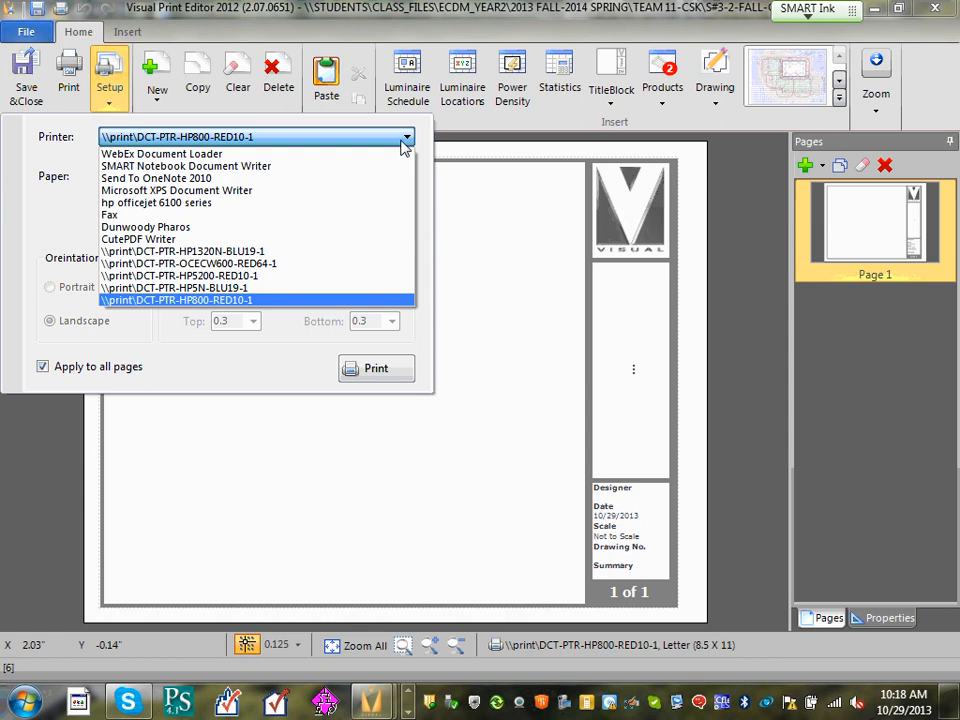
left_click(266, 276)
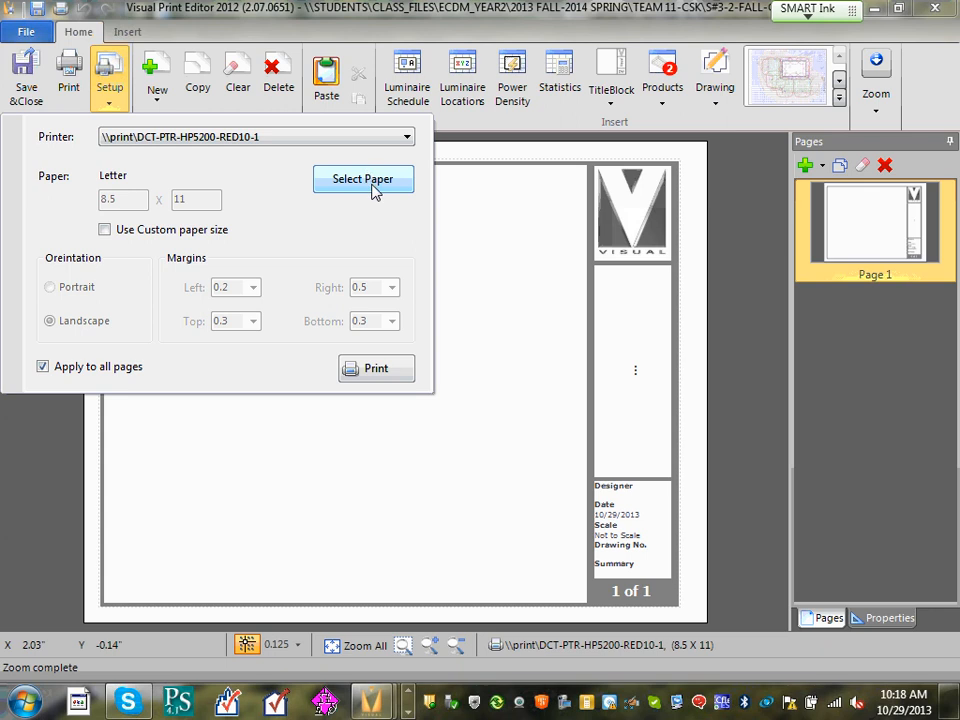
Set the printer's paper size to 11x17, check the paper settings, and close the page setup.
left_click(371, 189)
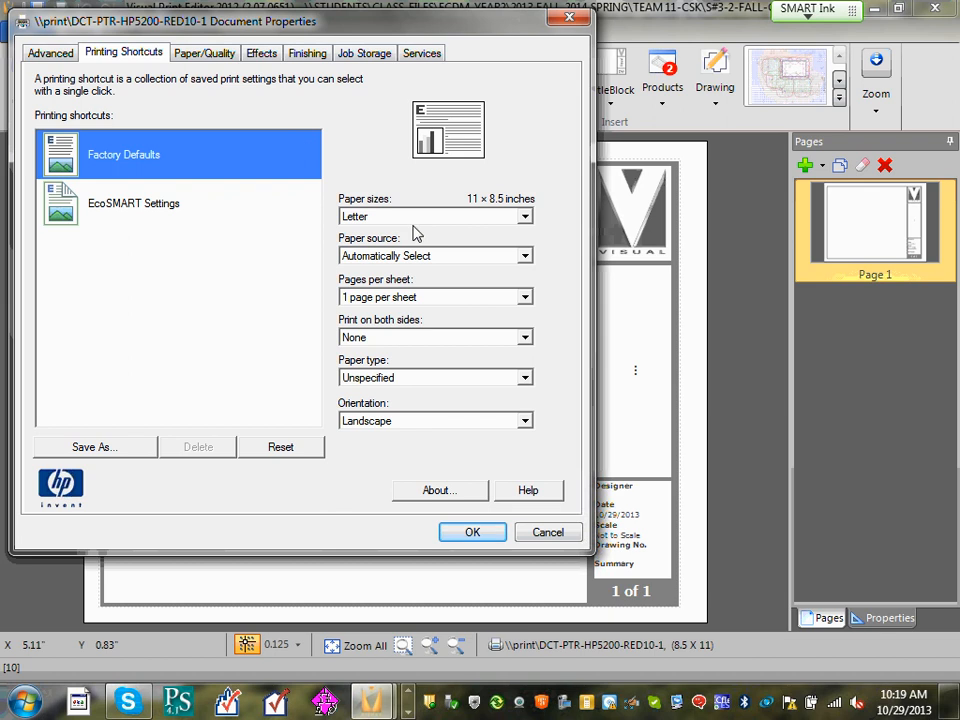
left_click(523, 217)
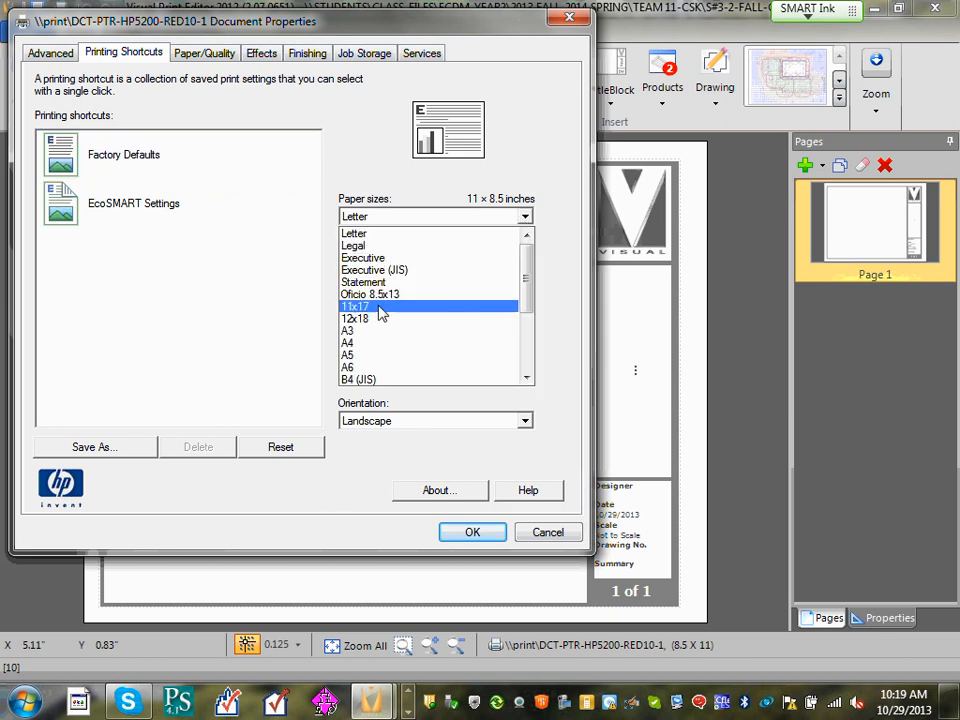
left_click(378, 306)
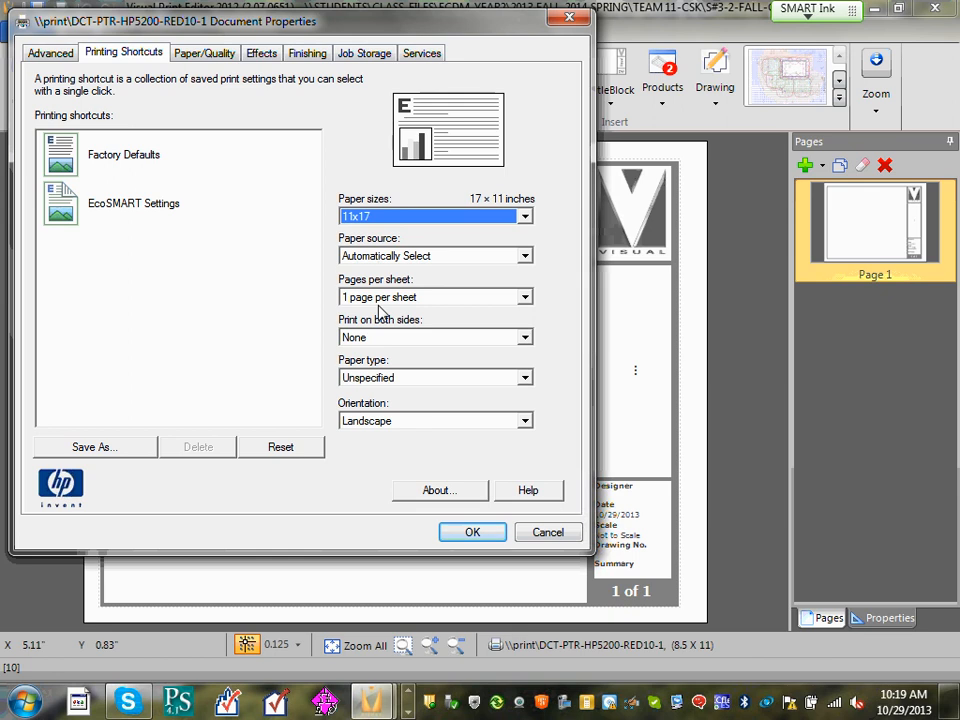
left_click(465, 532)
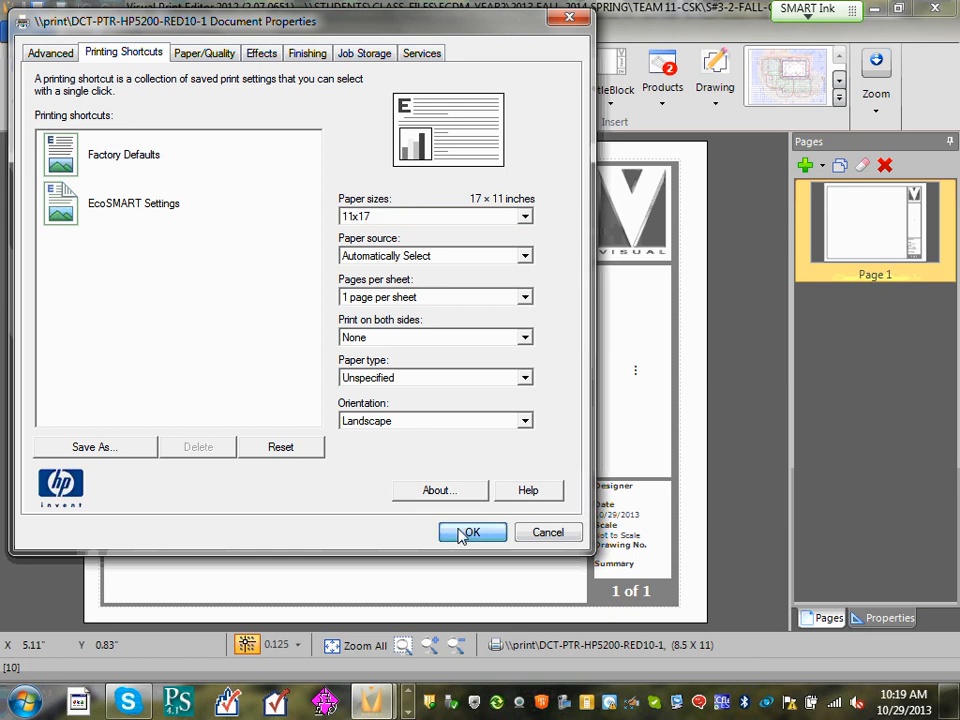
left_click(109, 78)
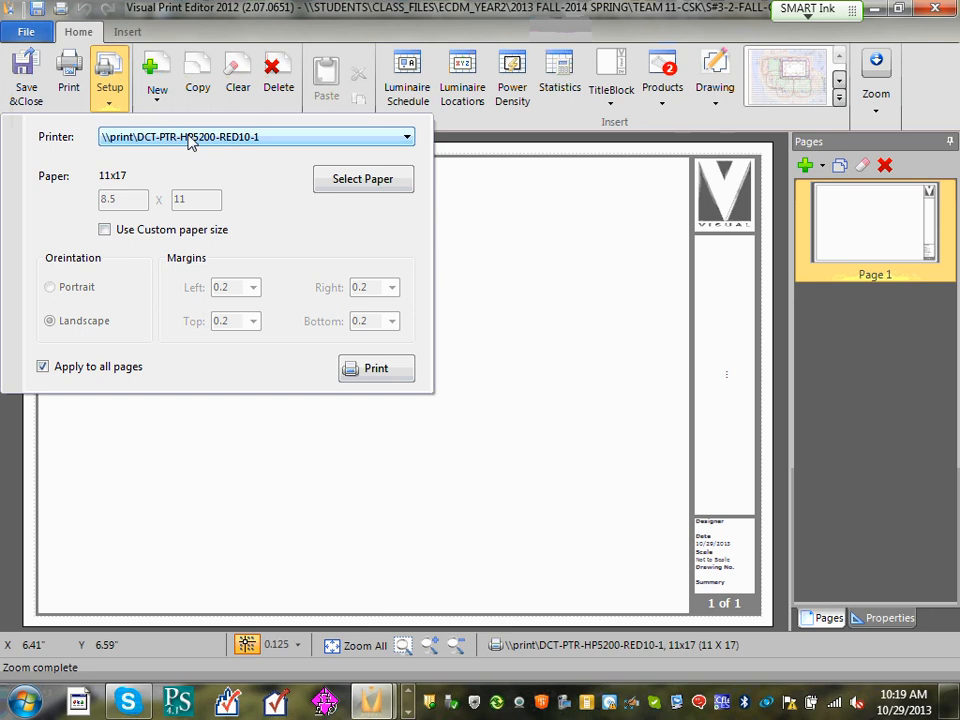
left_click(362, 179)
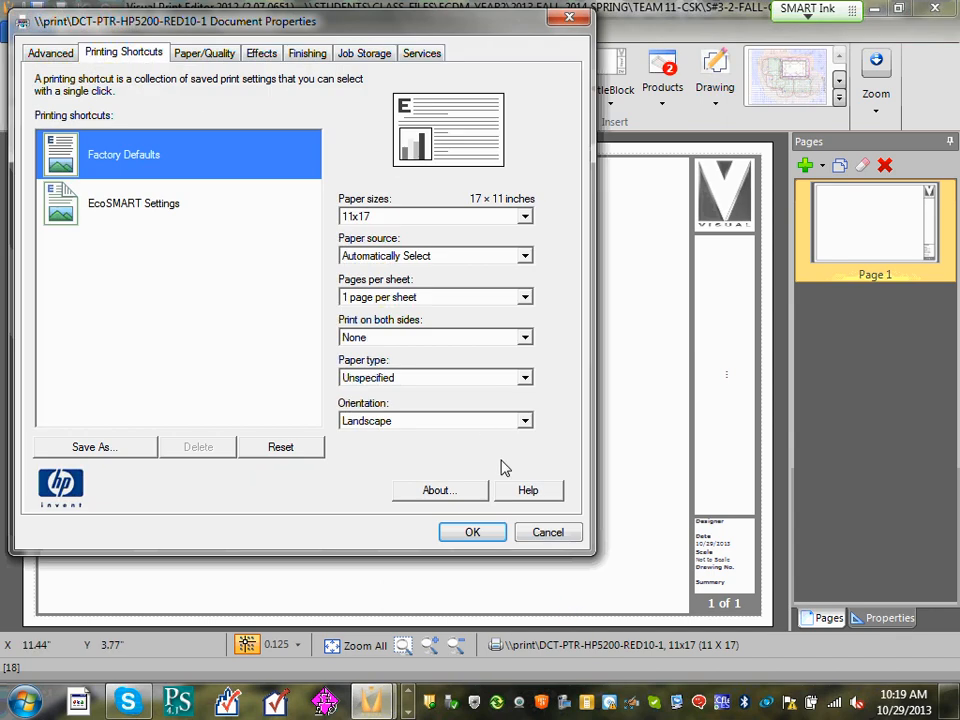
left_click(487, 534)
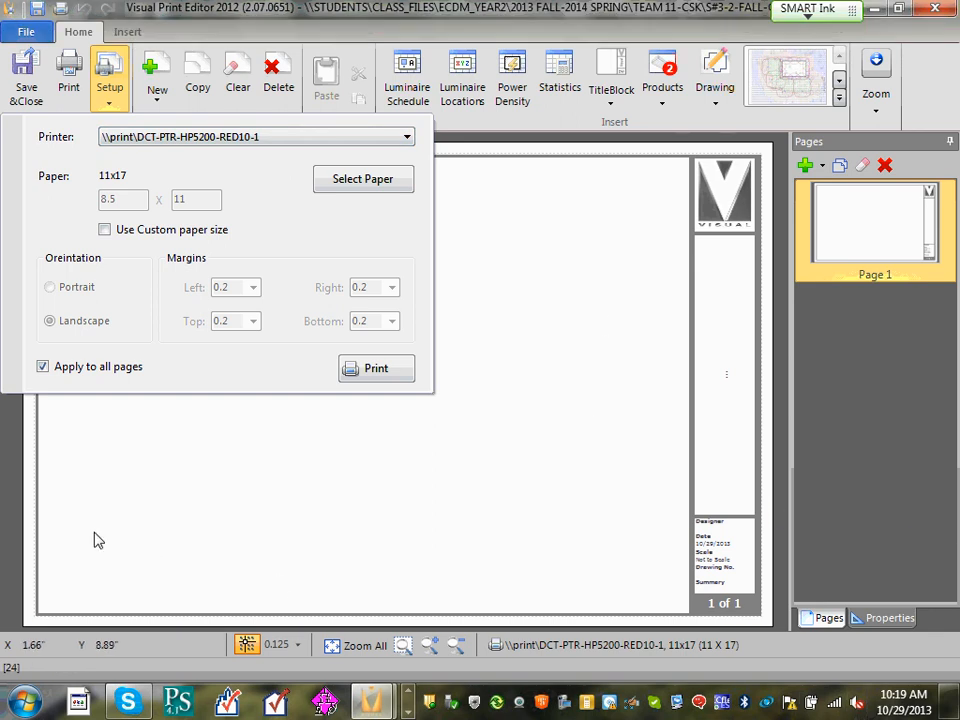
left_click(9, 538)
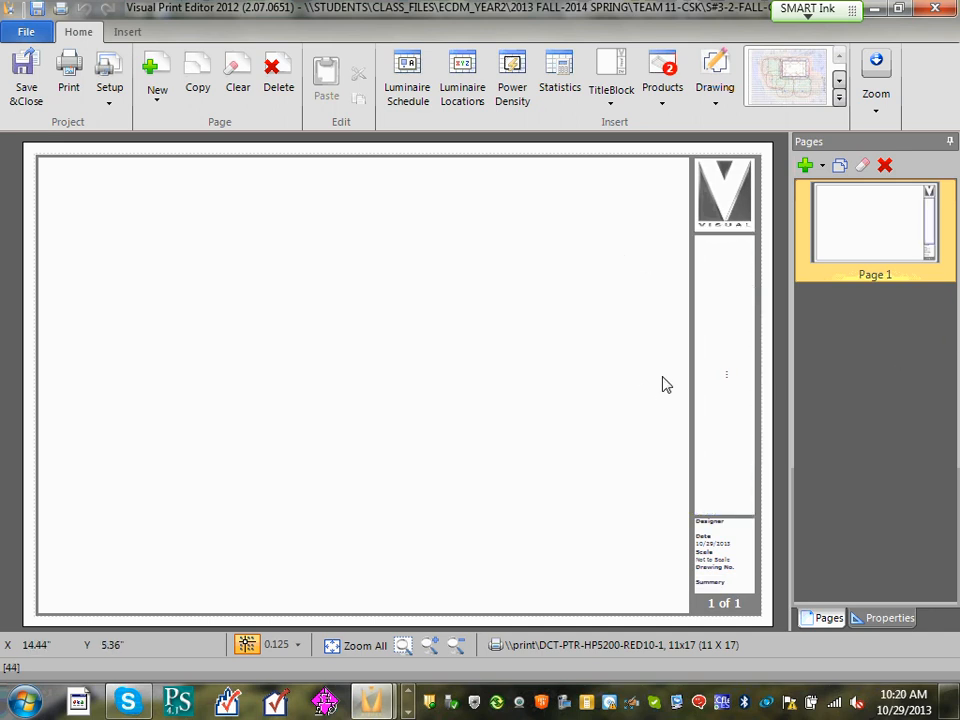
Replace the placeholder title in the page's title block with "Site".
double_click(720, 387)
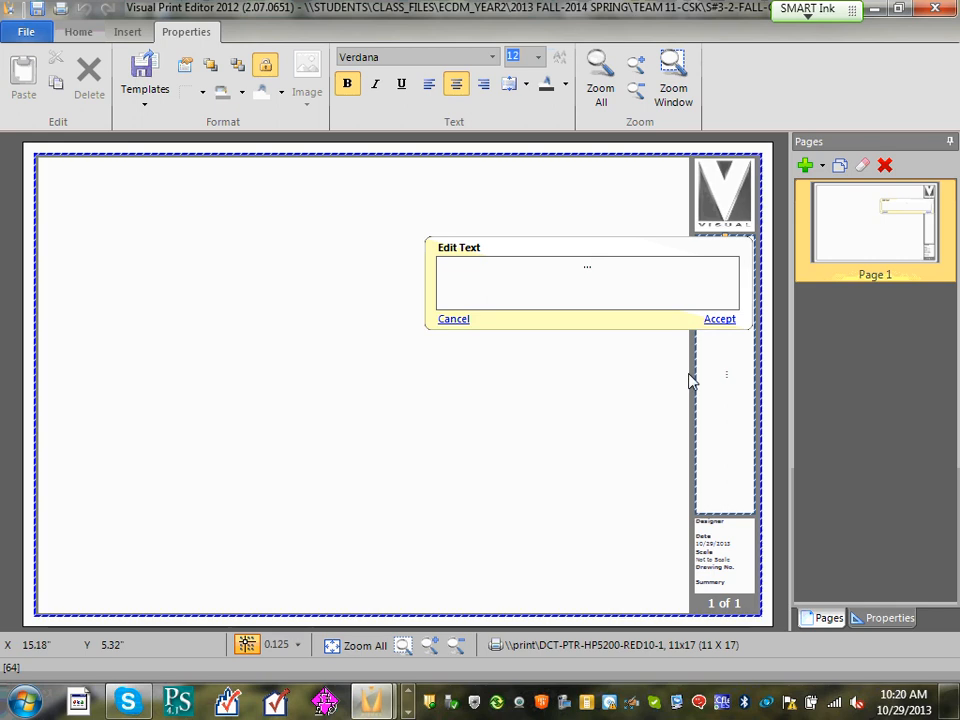
left_click_drag(613, 266, 488, 269)
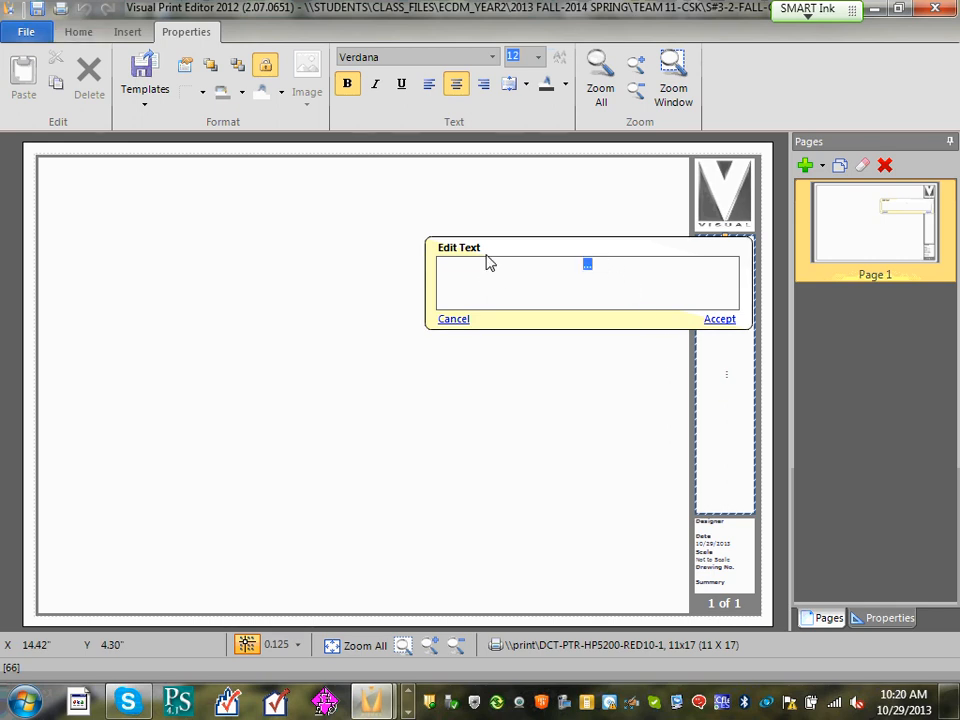
type("Site")
left_click(719, 320)
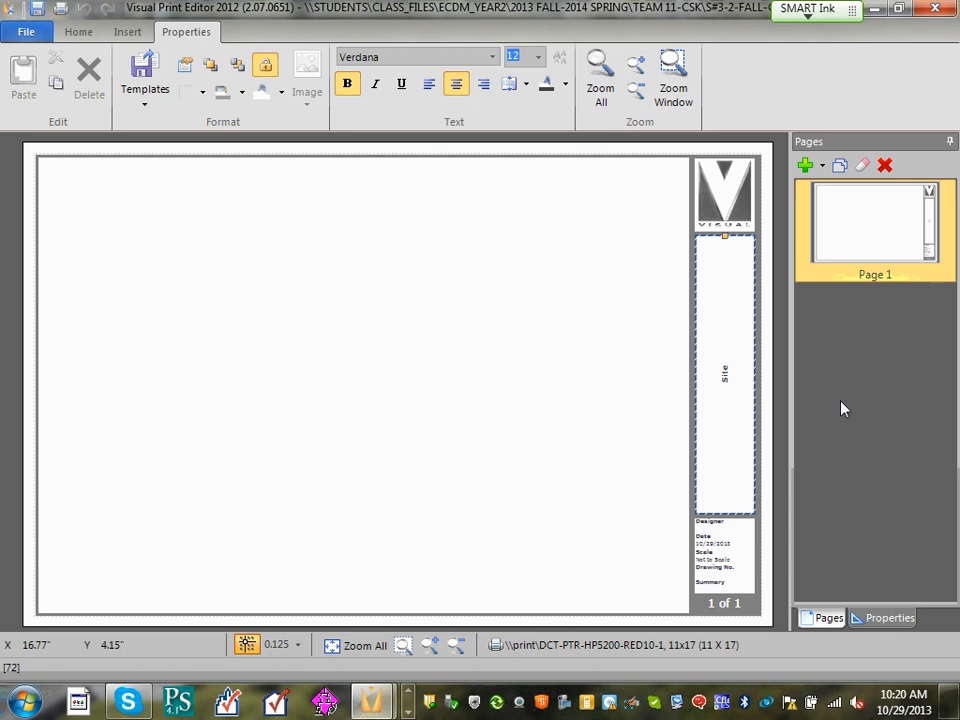
Enter the designer's first name in the blank Designer field of the title block.
left_click(716, 192)
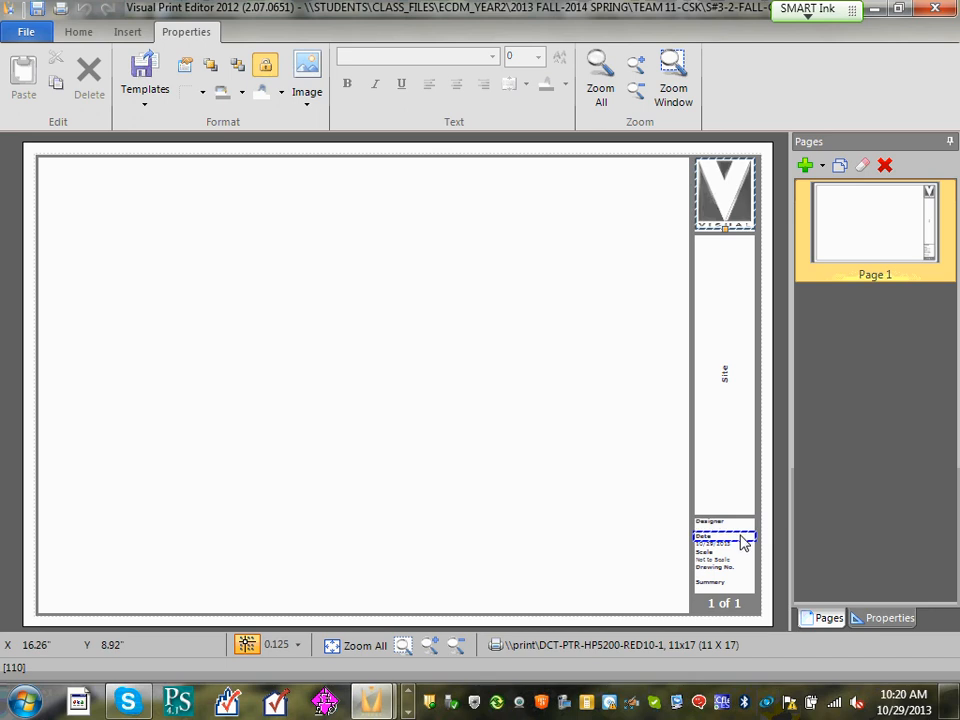
left_click(739, 531)
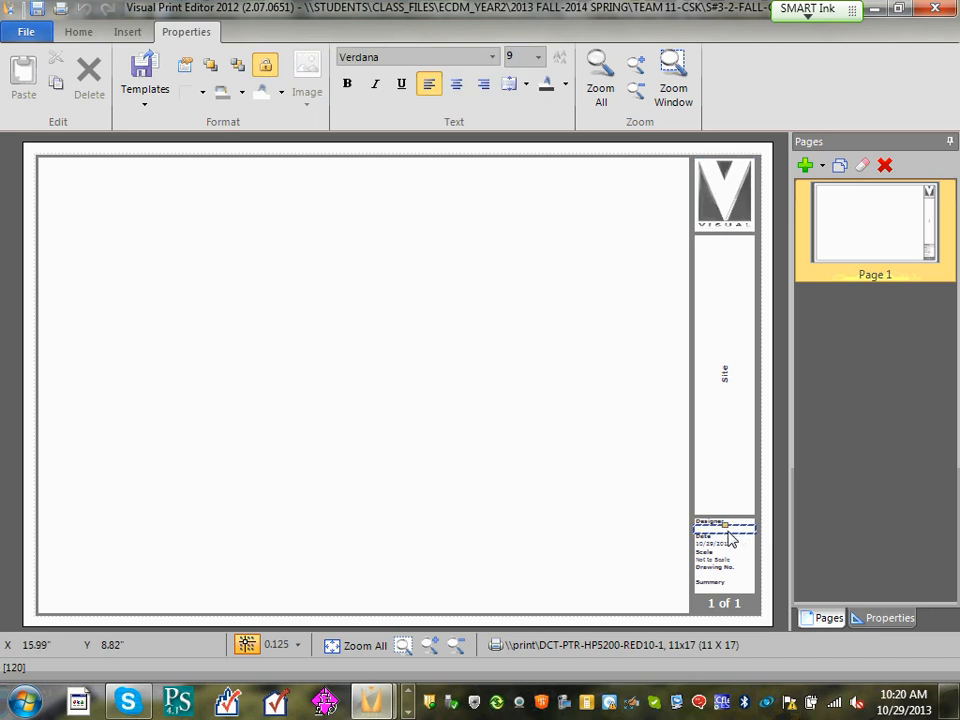
left_click(281, 237)
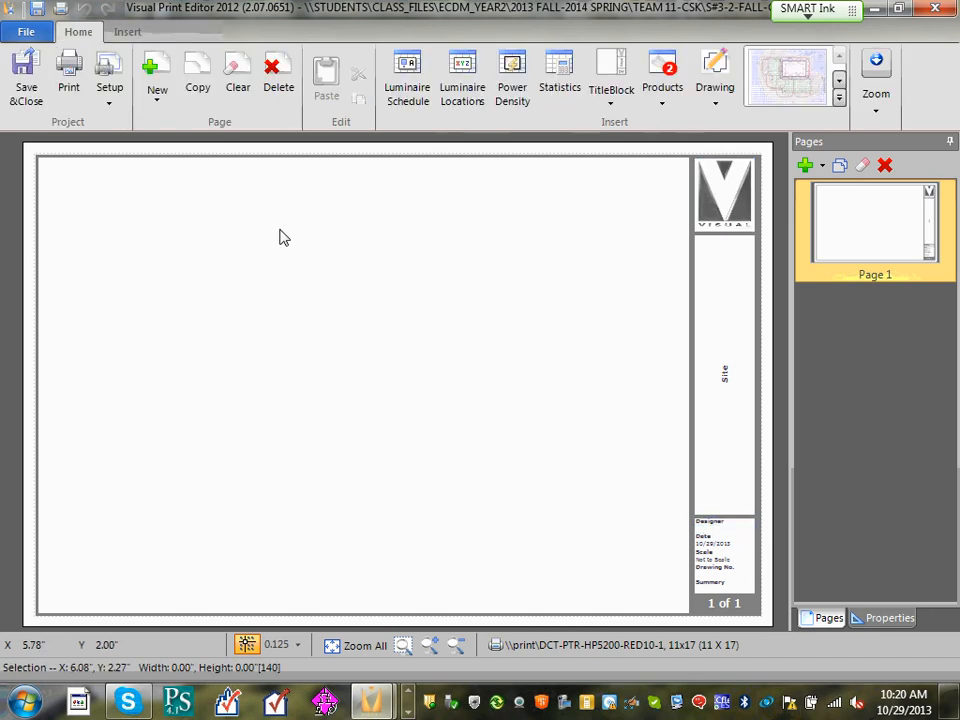
scroll(724, 560, "up", 2)
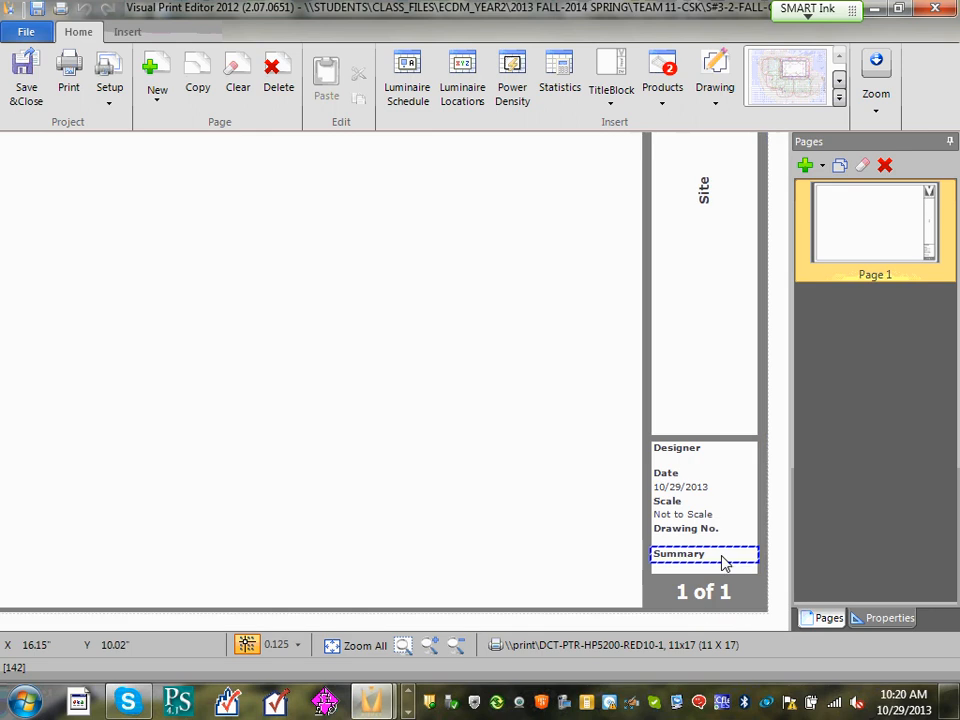
scroll(724, 560, "up", 3)
left_click(572, 298)
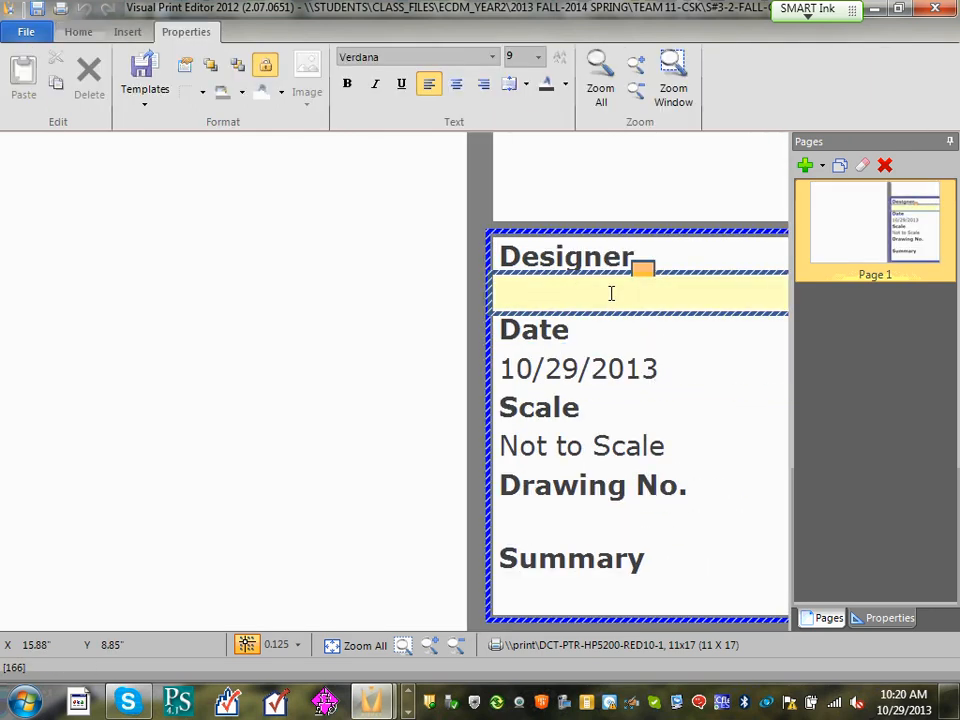
type("Chad")
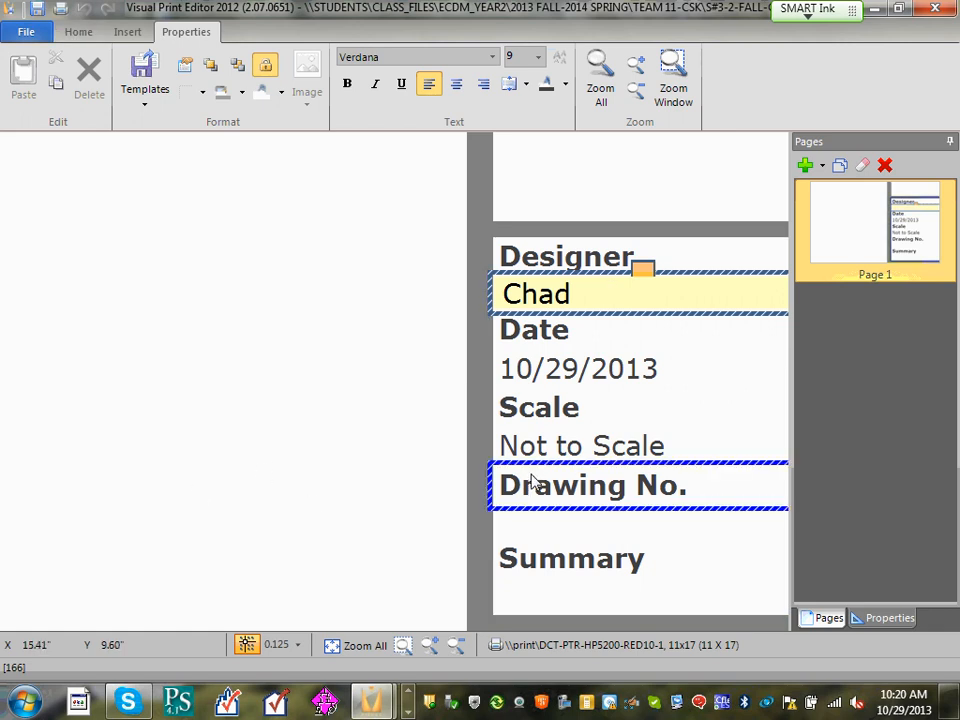
left_click(408, 470)
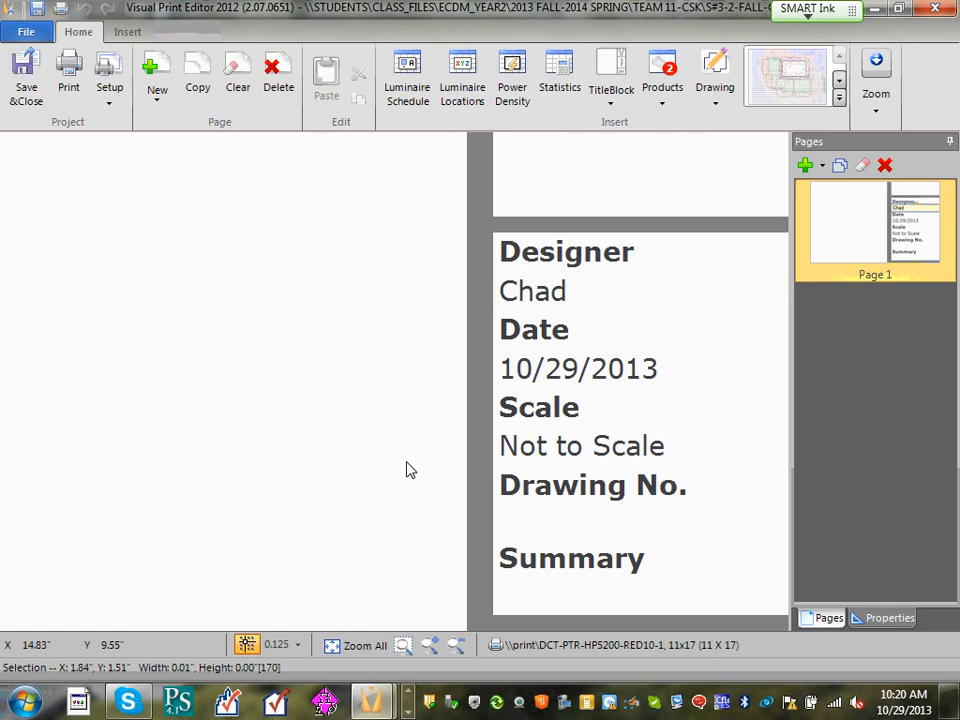
Examine the logo, vertical title and designer details in the page's title block.
scroll(489, 508, "down", 3)
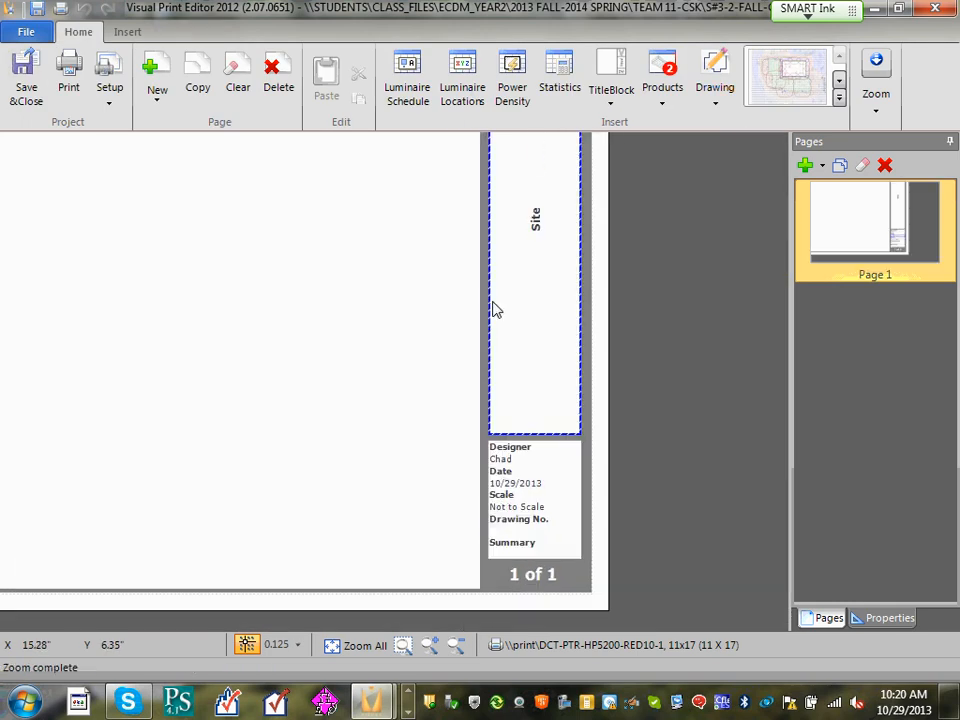
left_click(488, 378)
scroll(536, 229, "up", 2)
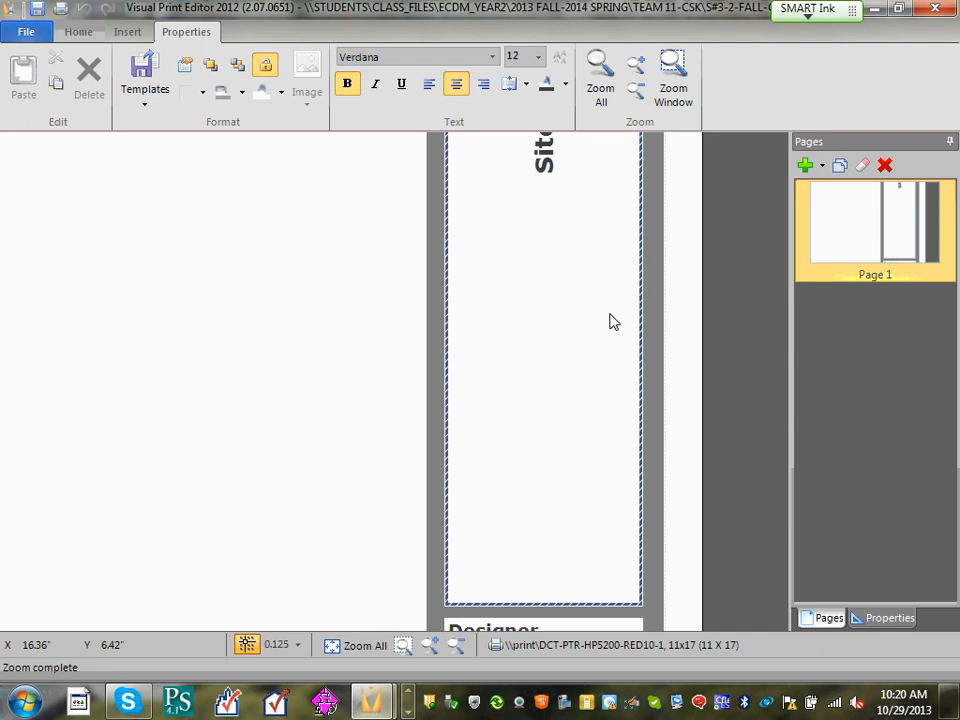
scroll(579, 424, "down", 4)
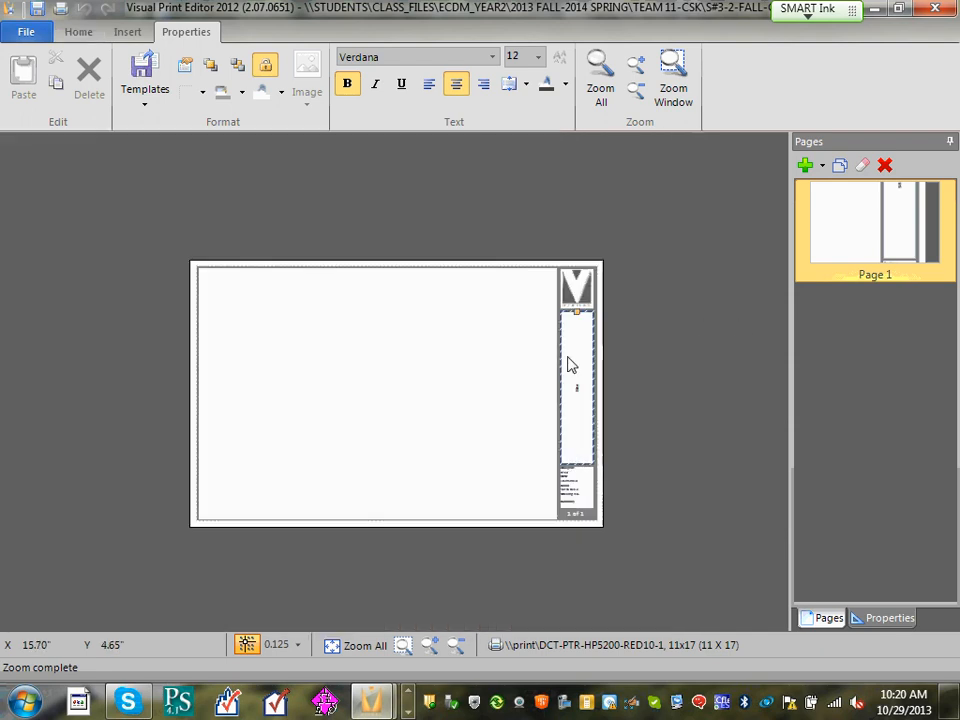
scroll(585, 345, "up", 3)
scroll(600, 328, "up", 3)
scroll(566, 556, "up", 2)
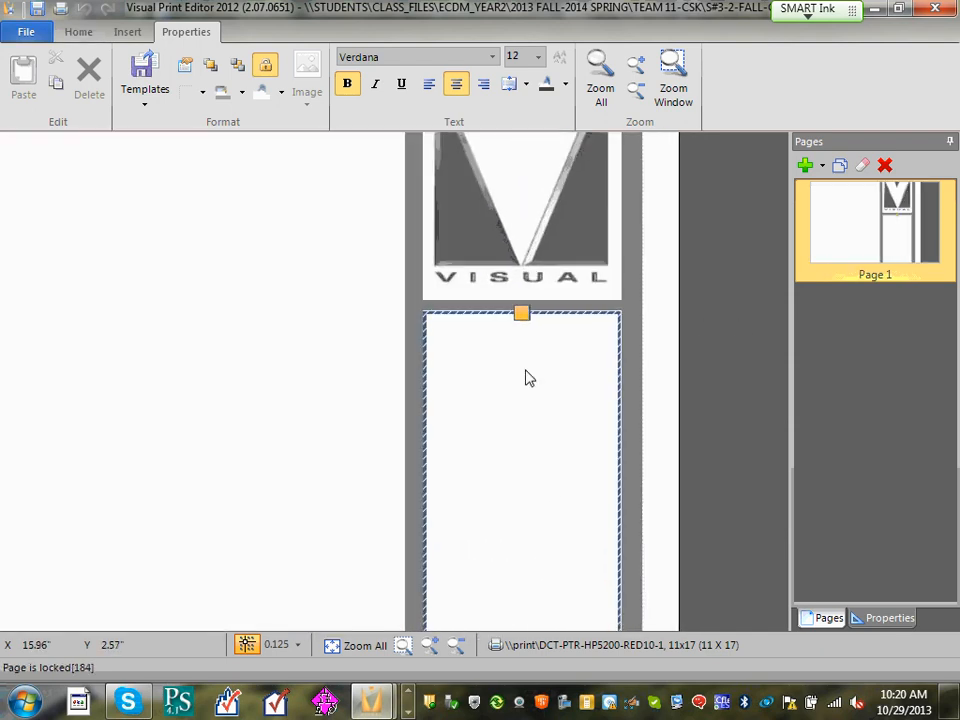
scroll(428, 535, "down", 5)
scroll(429, 575, "down", 2)
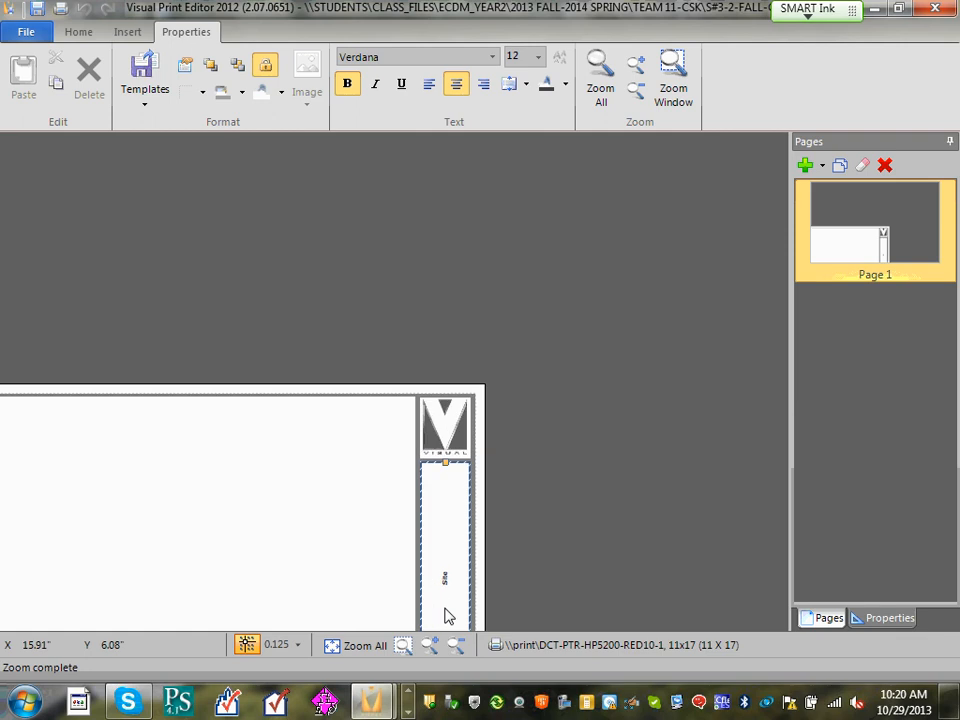
scroll(450, 615, "up", 3)
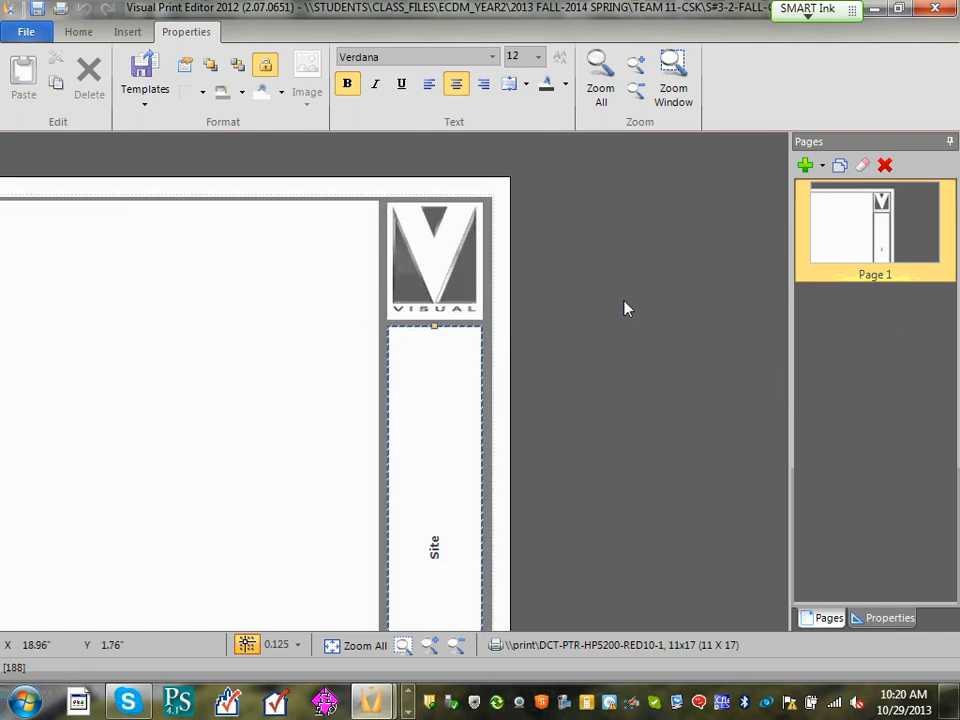
scroll(300, 290, "down", 2)
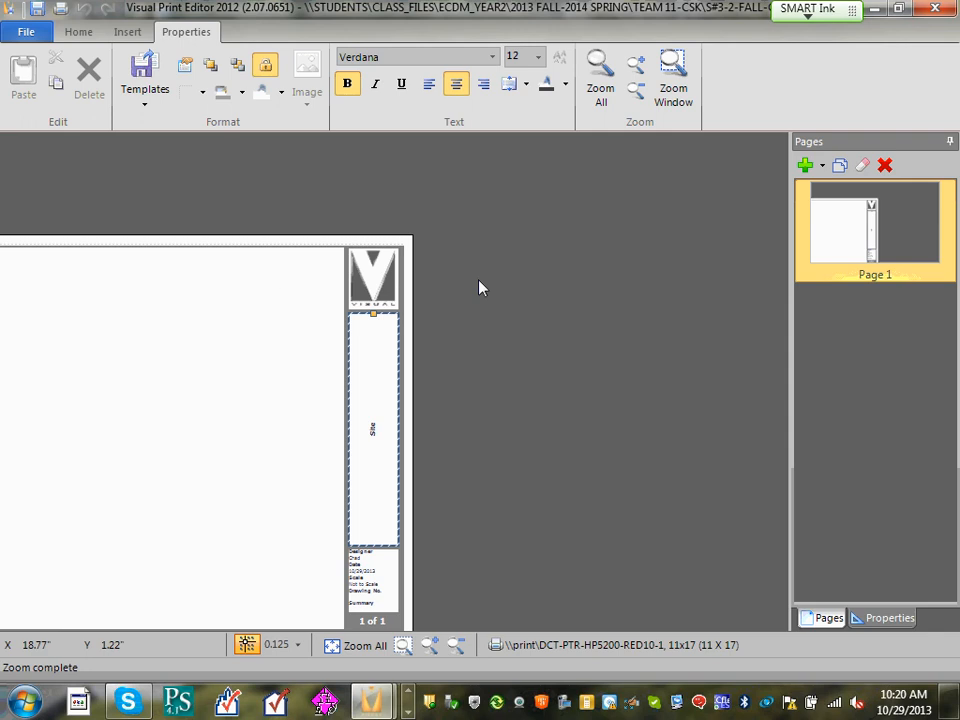
Preview the title block's logo image and close the preview without replacing it.
left_click(598, 88)
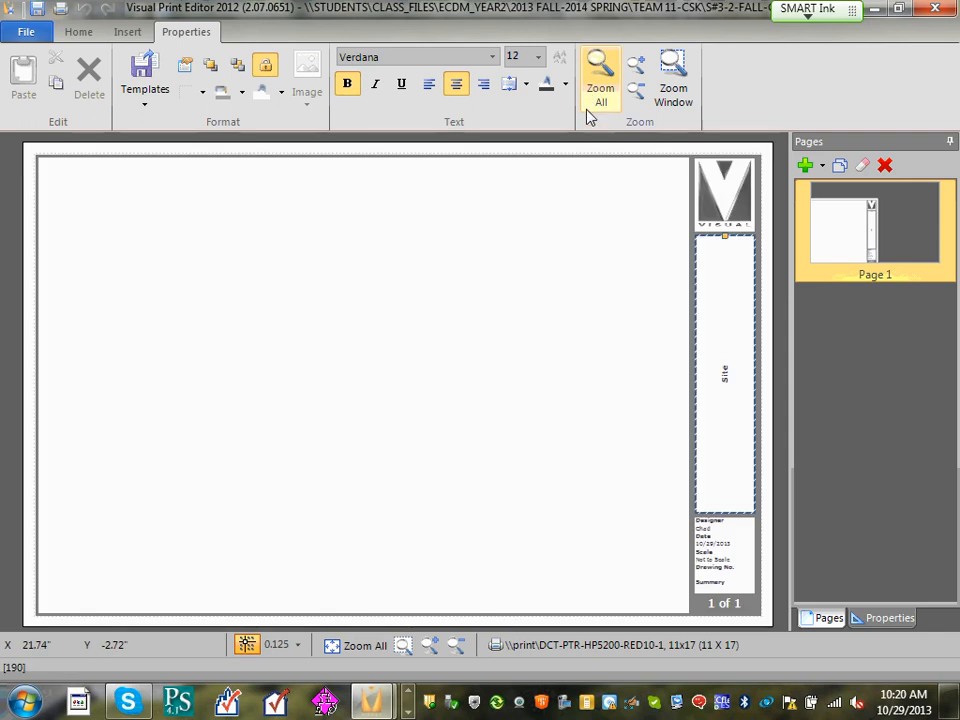
left_click(733, 193)
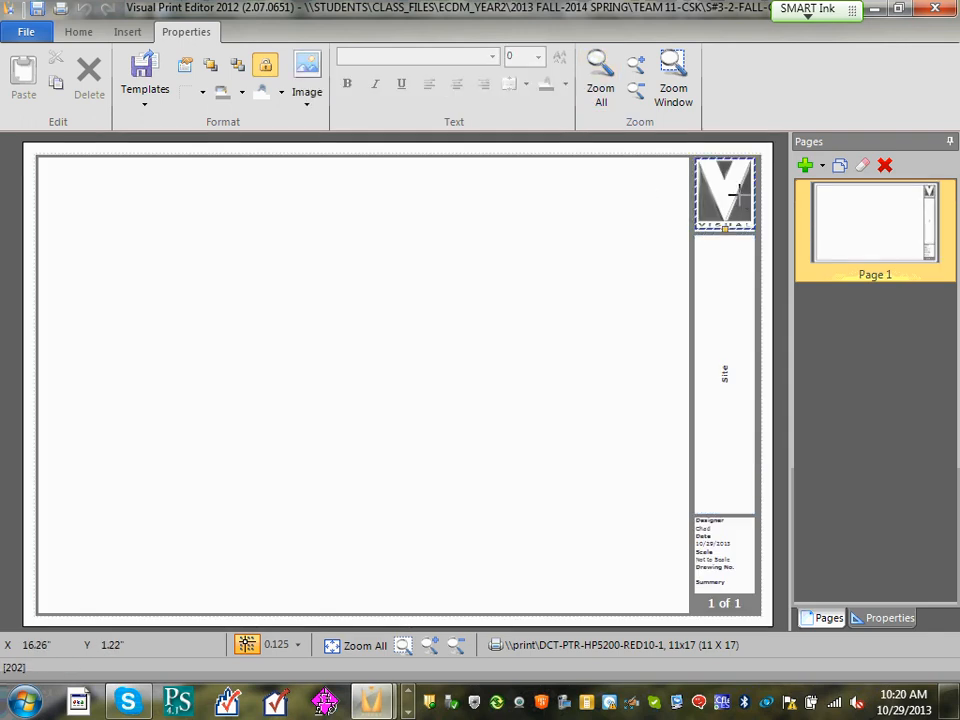
left_click(307, 72)
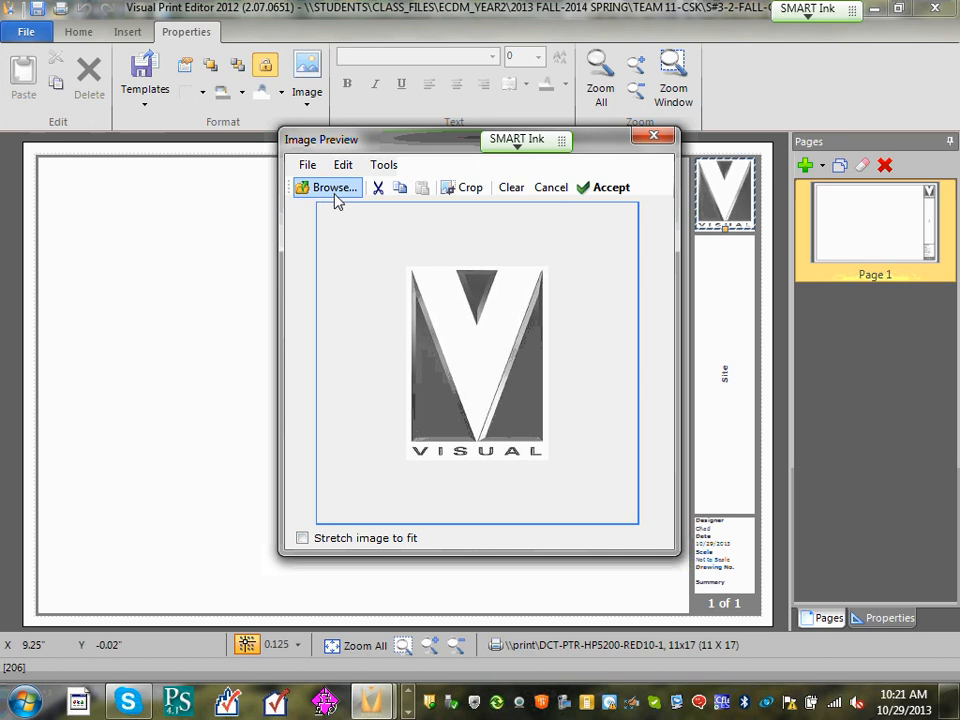
left_click(653, 140)
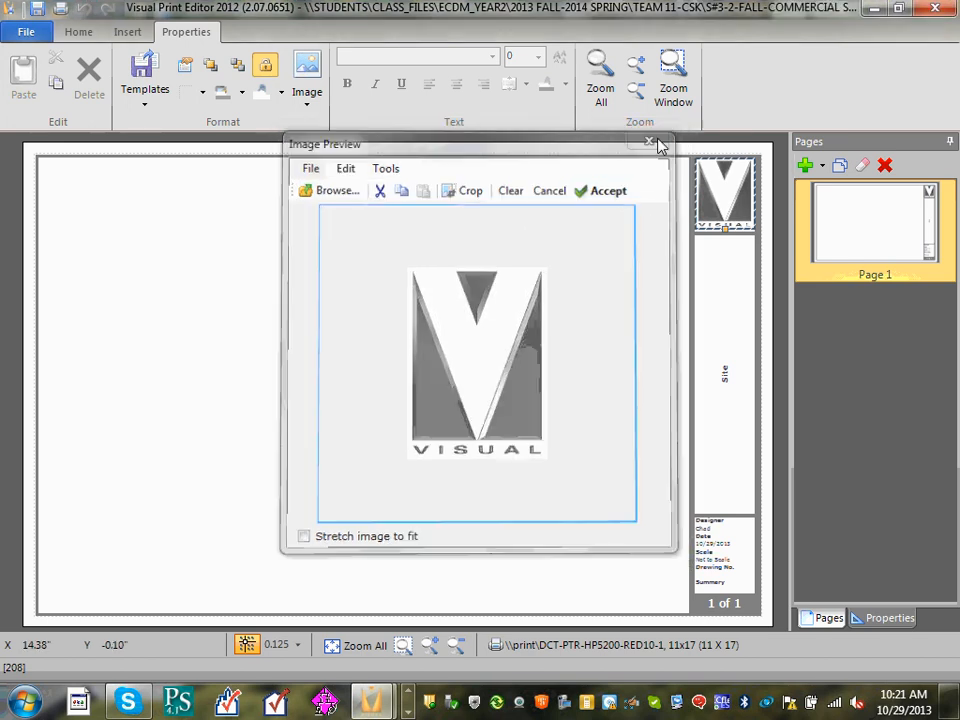
left_click(567, 495)
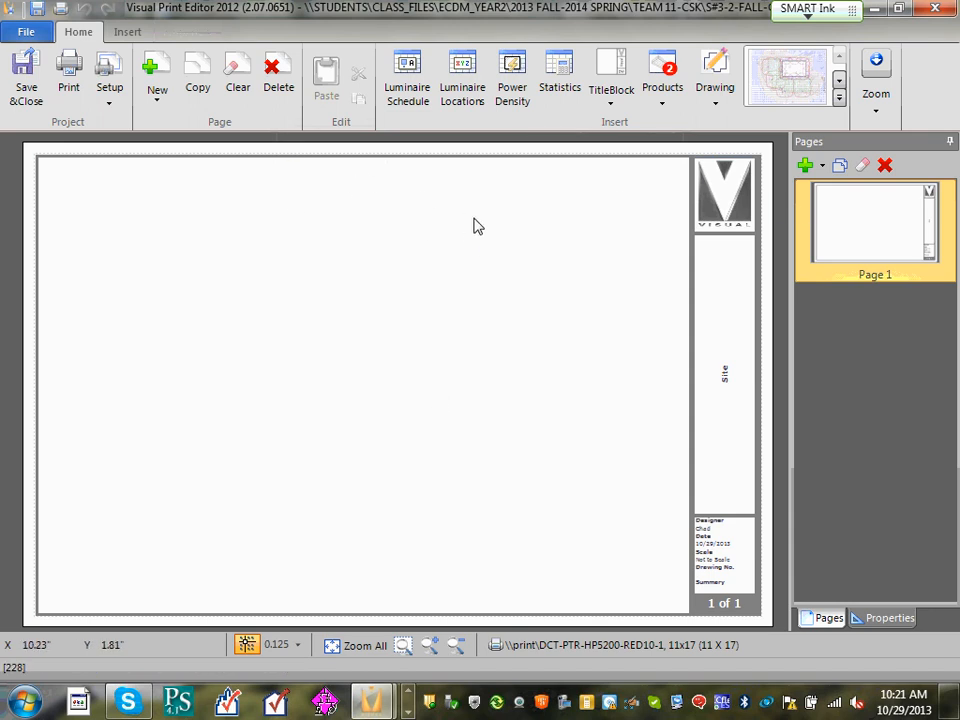
Insert the luminaire schedule and place it in the upper-left corner of the page's drawing area.
left_click(405, 90)
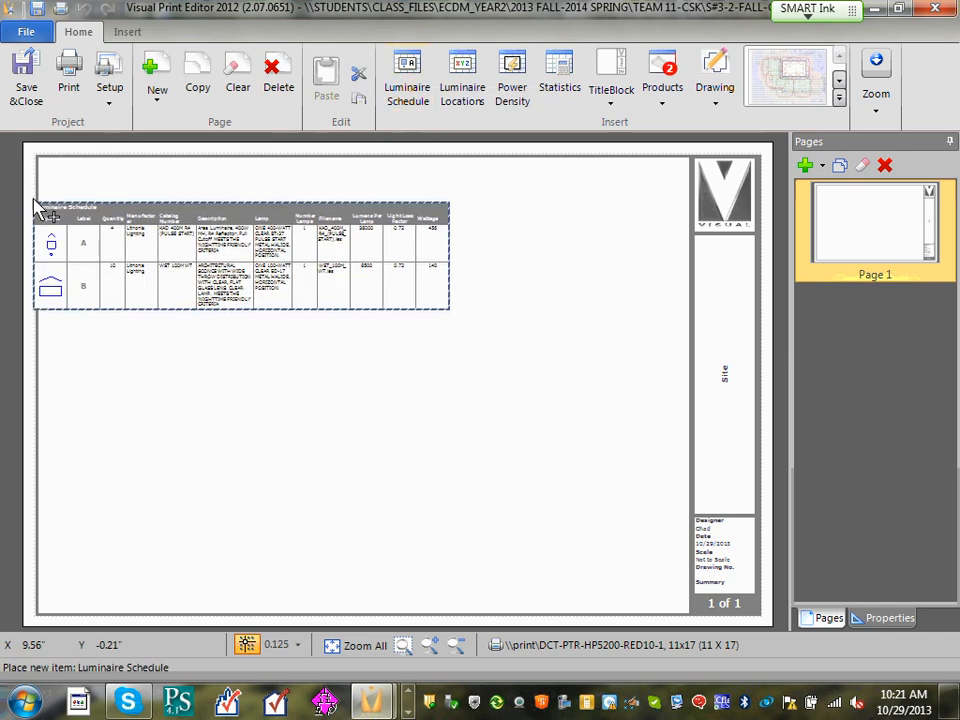
left_click(178, 140)
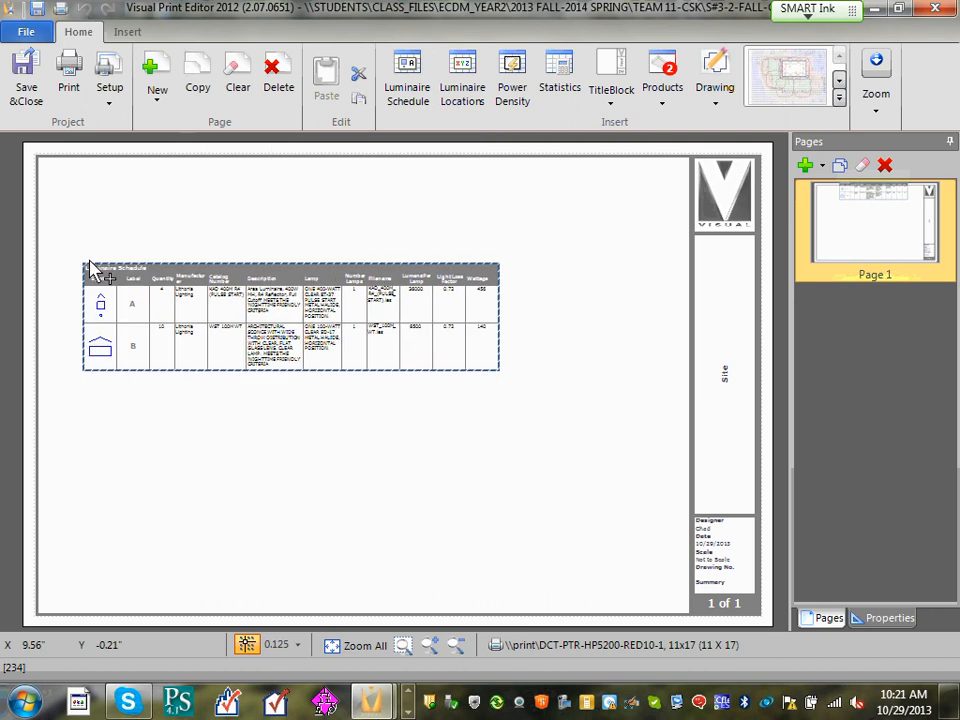
left_click_drag(55, 178, 50, 174)
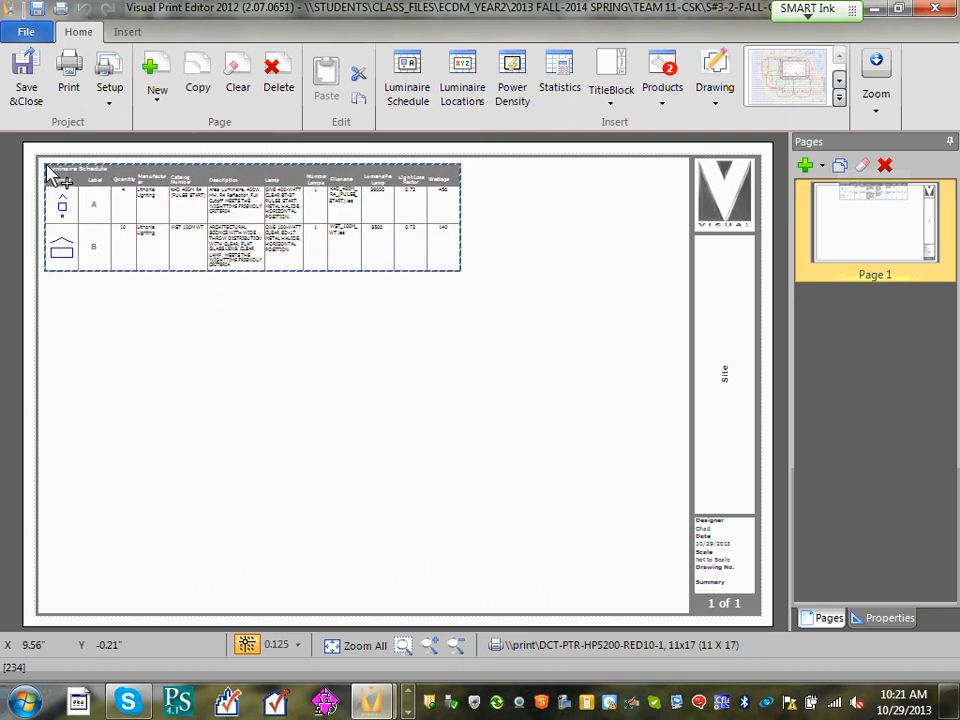
left_click(47, 167)
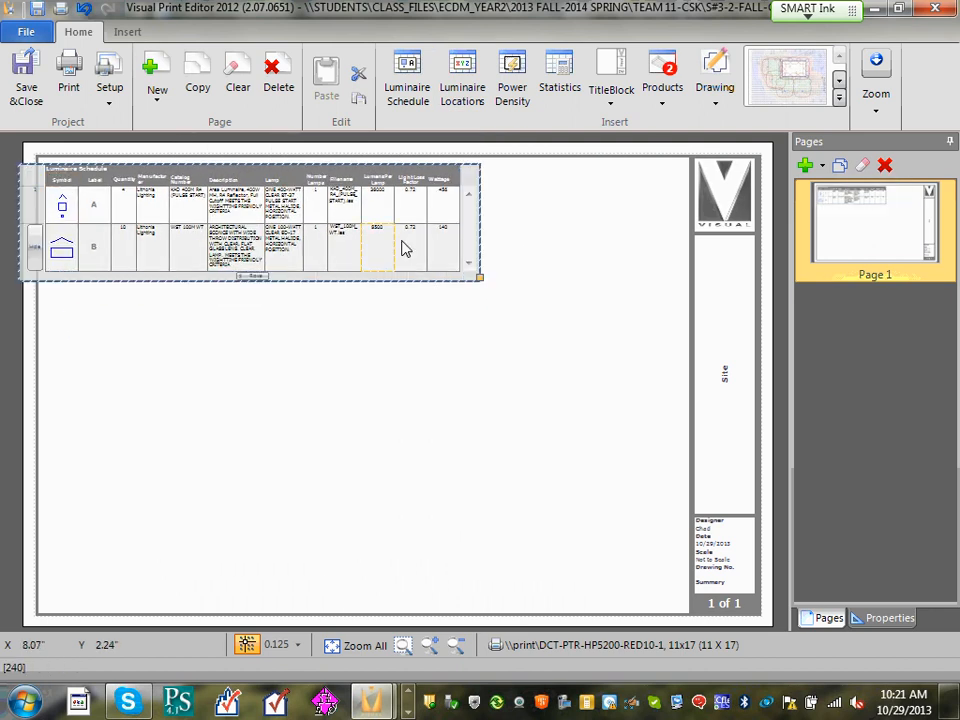
left_click(781, 302)
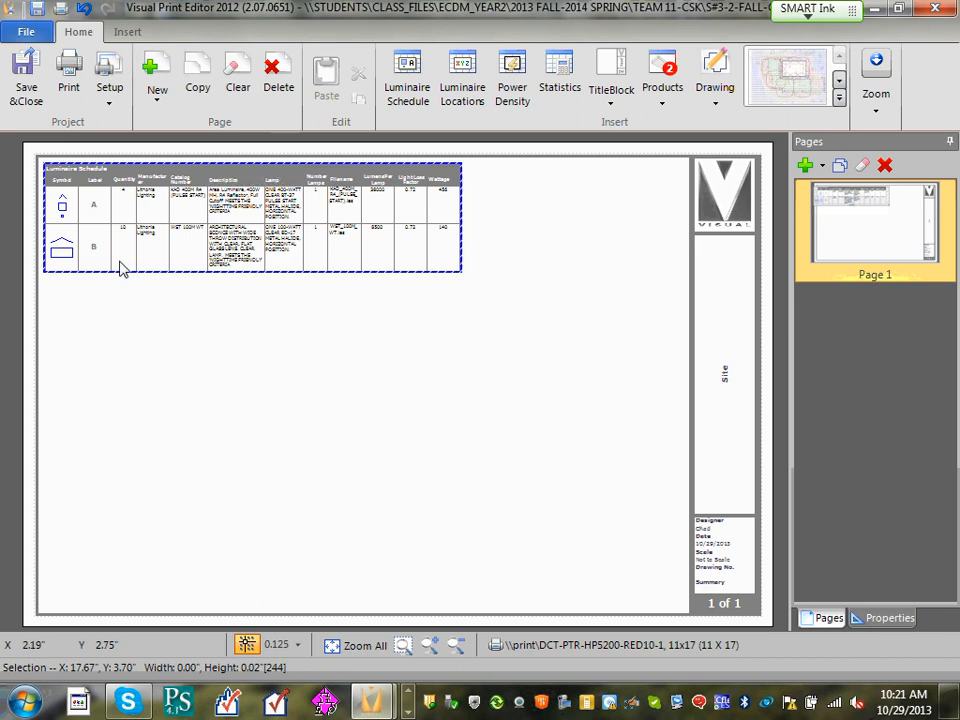
left_click_drag(200, 224, 174, 223)
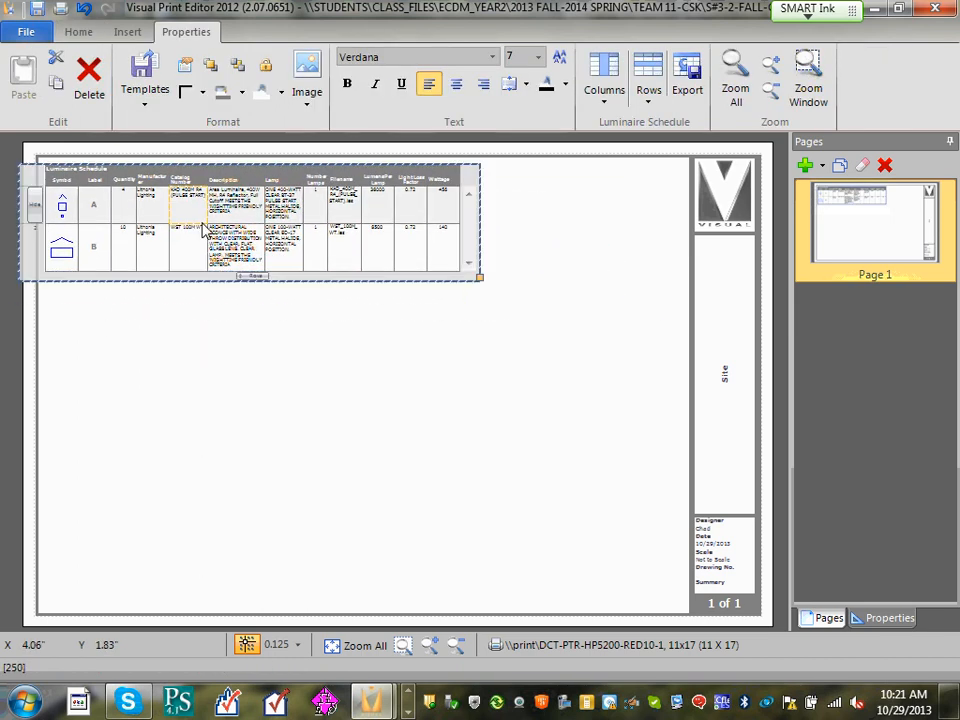
left_click(558, 305)
left_click(336, 240)
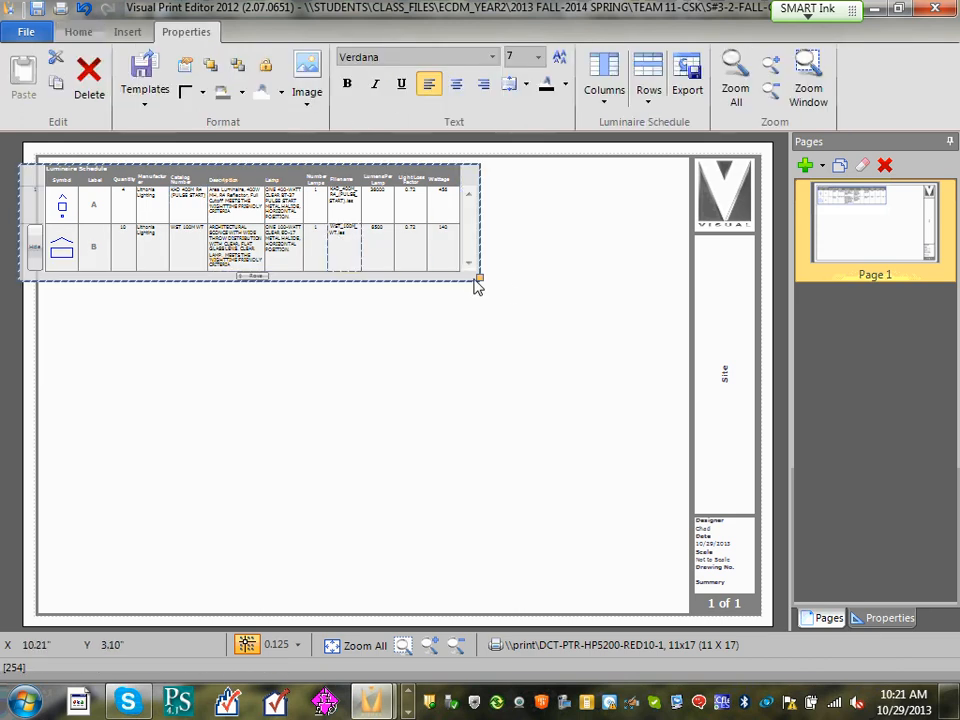
left_click(620, 310)
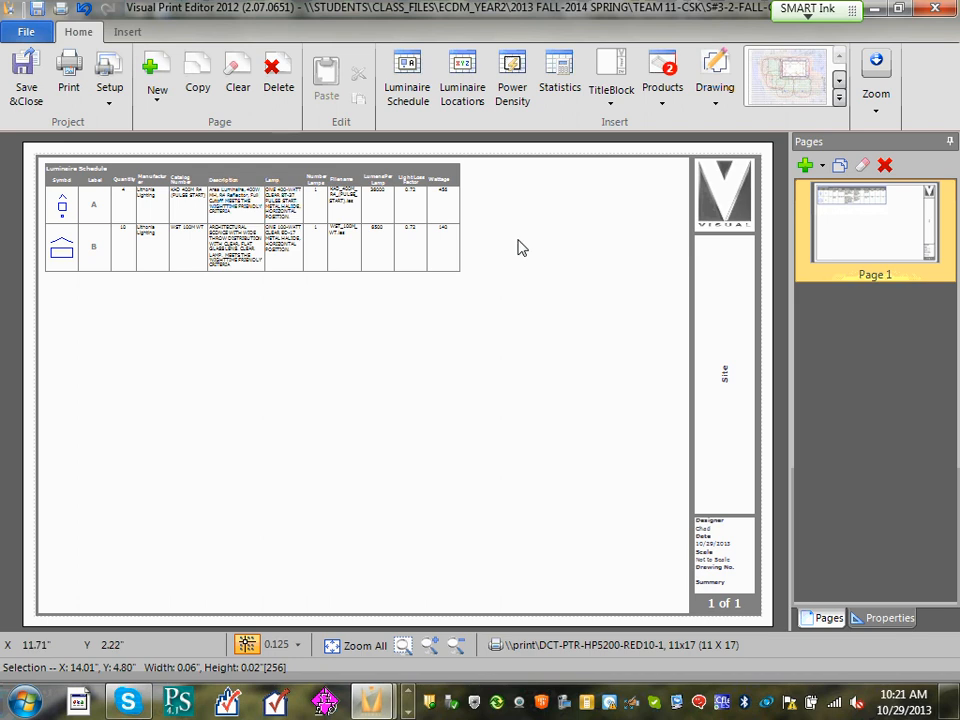
left_click(413, 96)
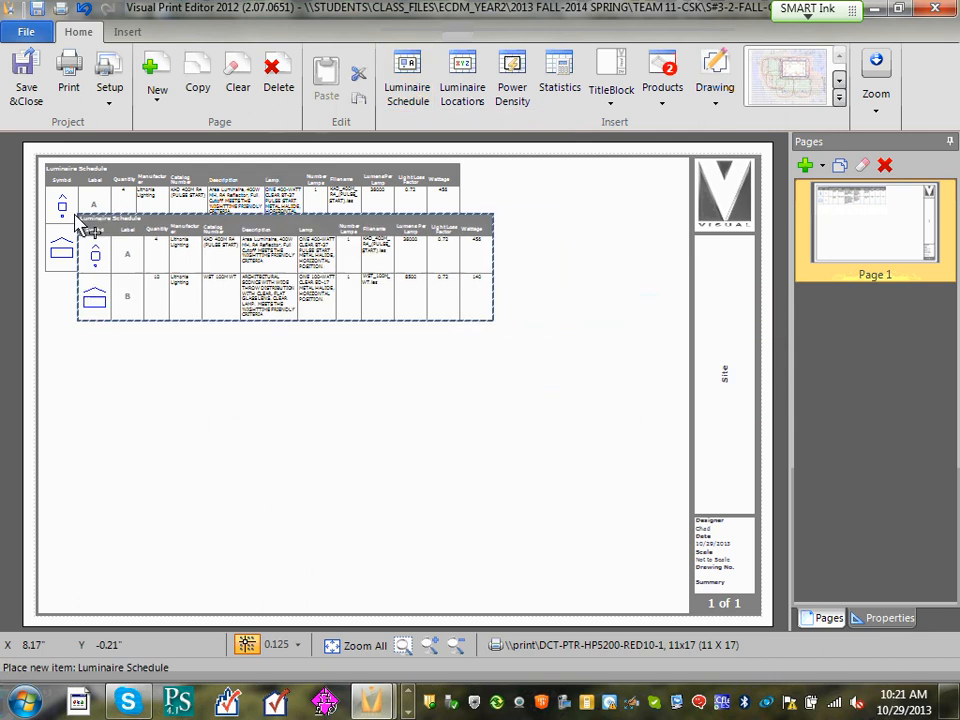
left_click(96, 315)
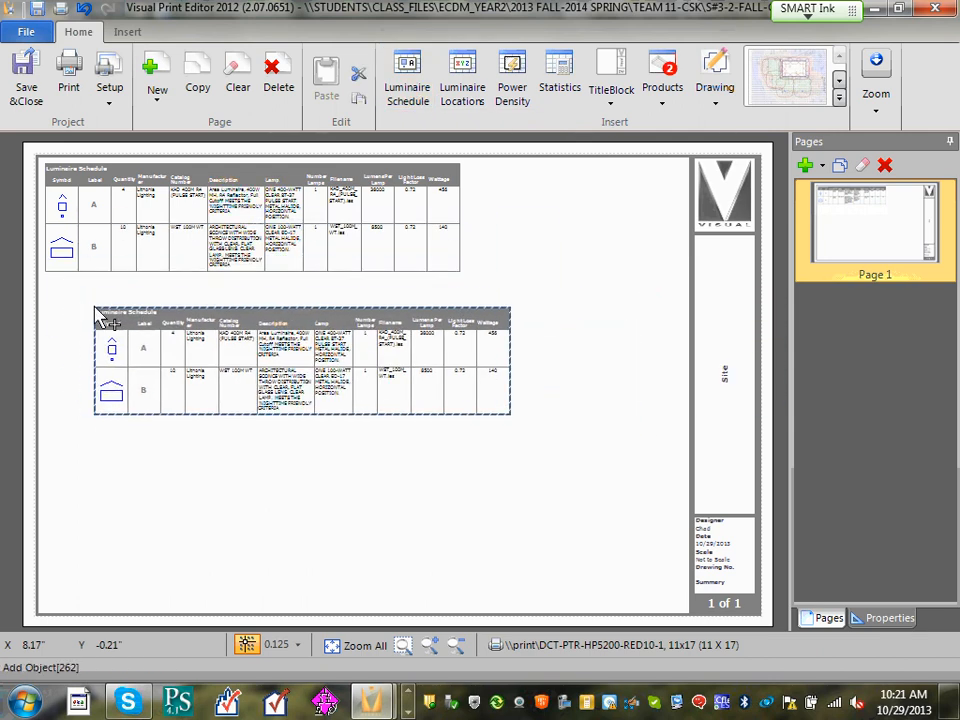
left_click(198, 328)
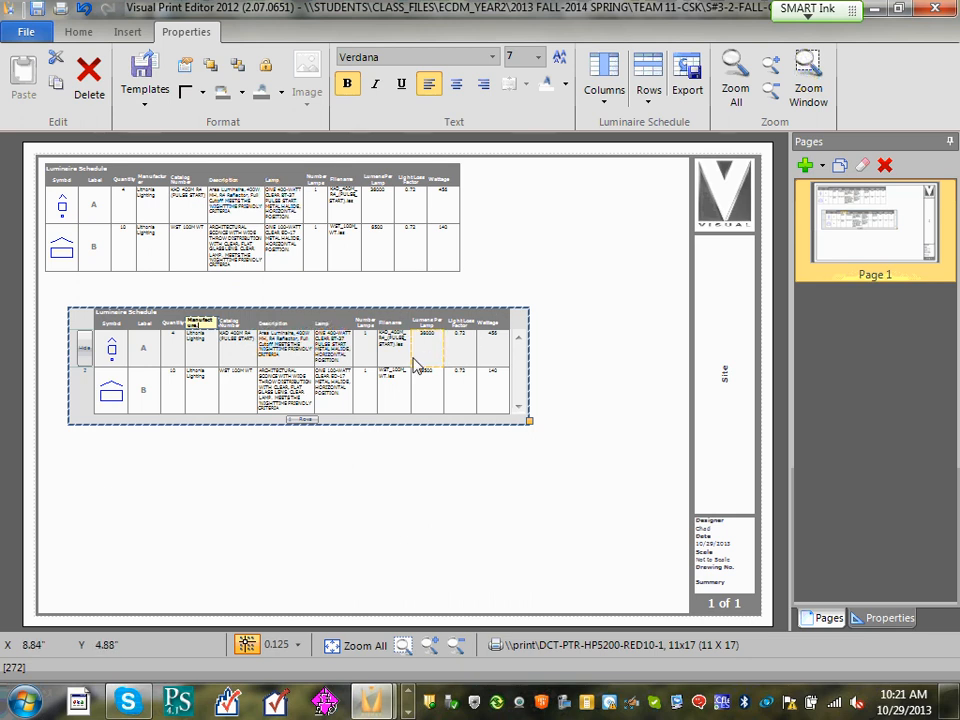
left_click(88, 78)
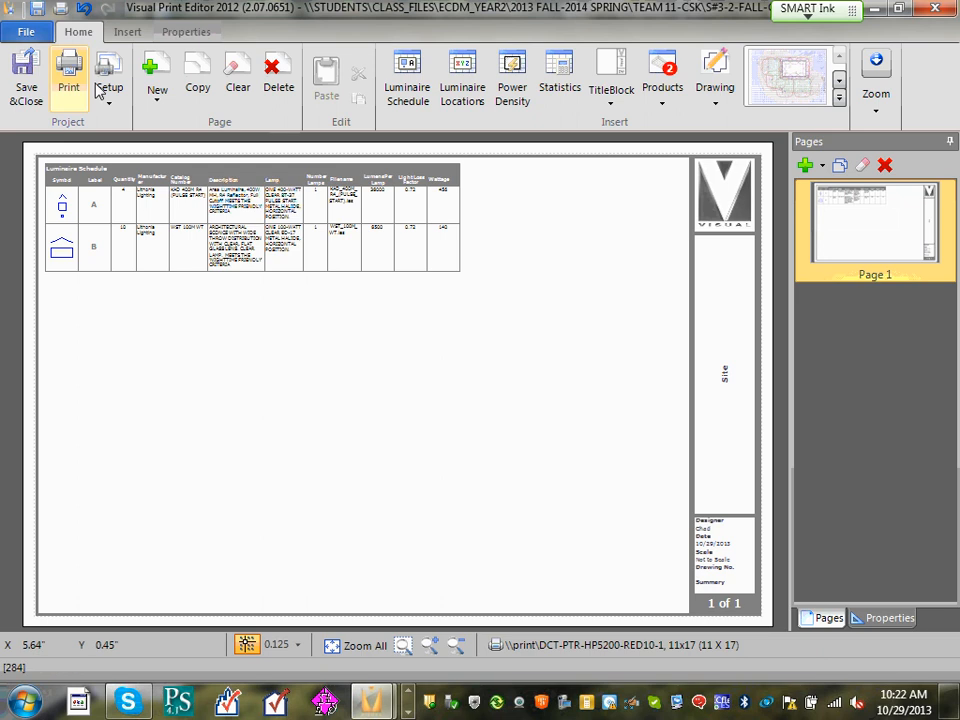
Insert the light level statistics table directly below the luminaire schedule, aligned with its left edge, and check its rows.
left_click(566, 90)
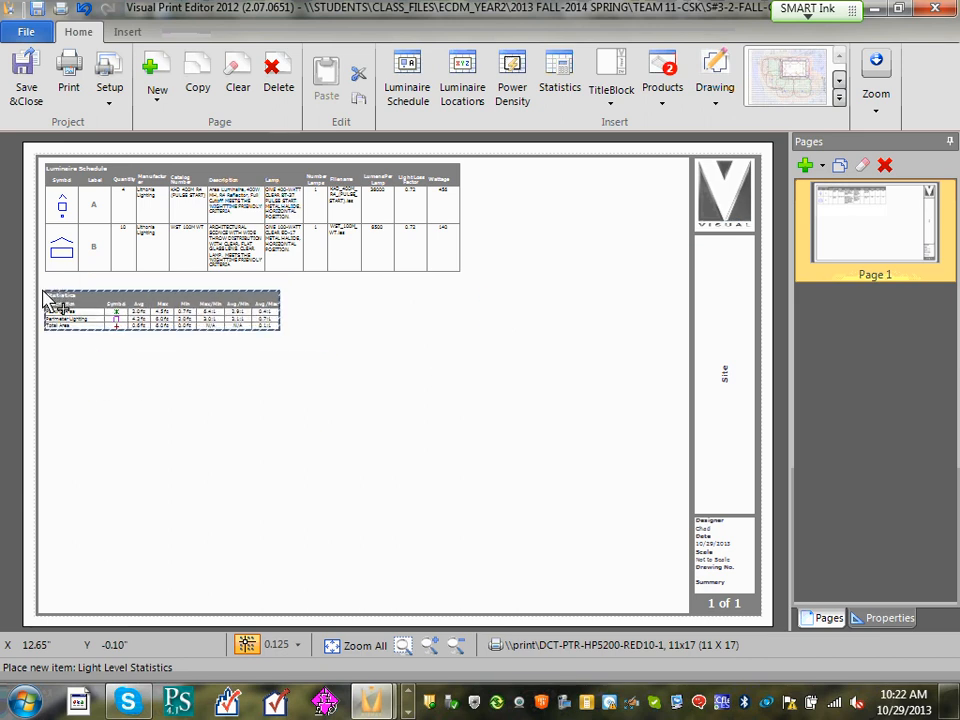
left_click(43, 288)
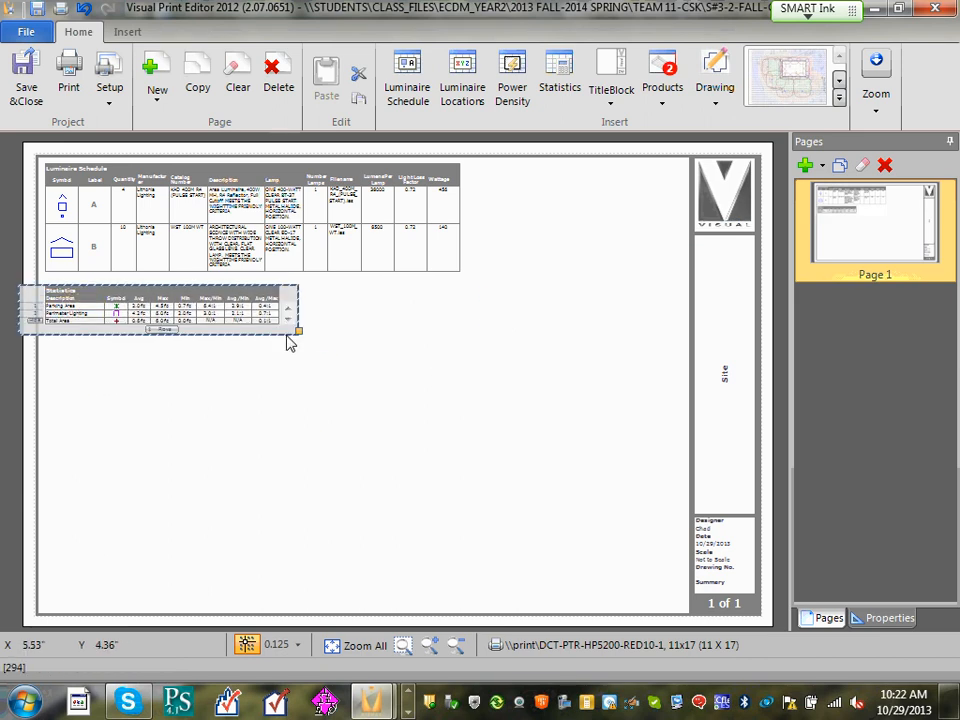
left_click(461, 344)
left_click(43, 300)
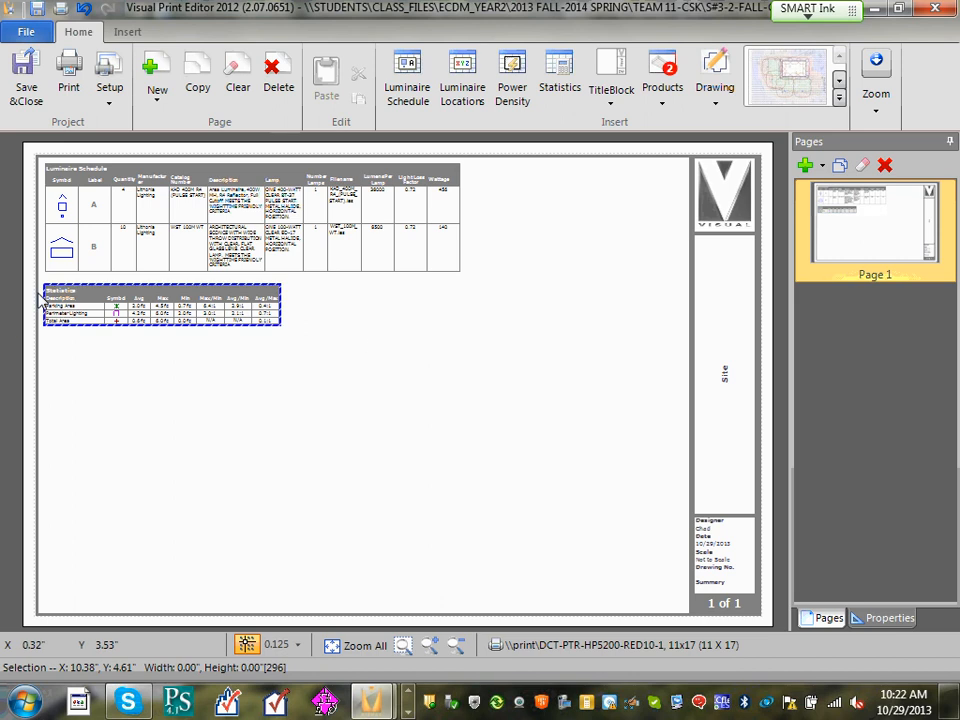
scroll(40, 300, "up", 3)
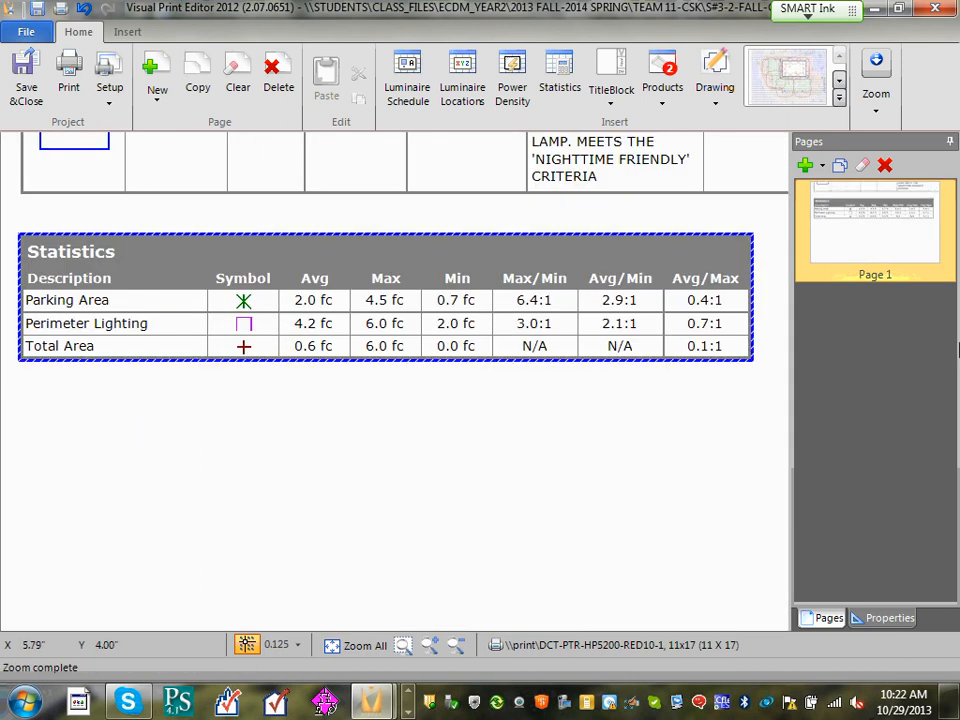
scroll(281, 499, "down", 5)
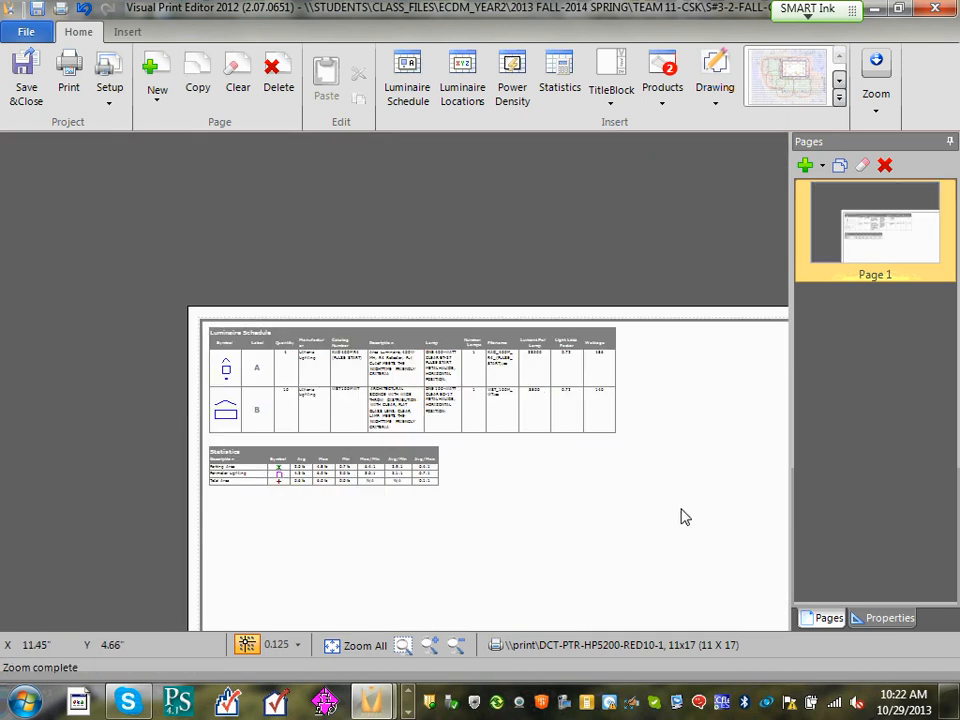
right_click_drag(685, 516, 540, 345)
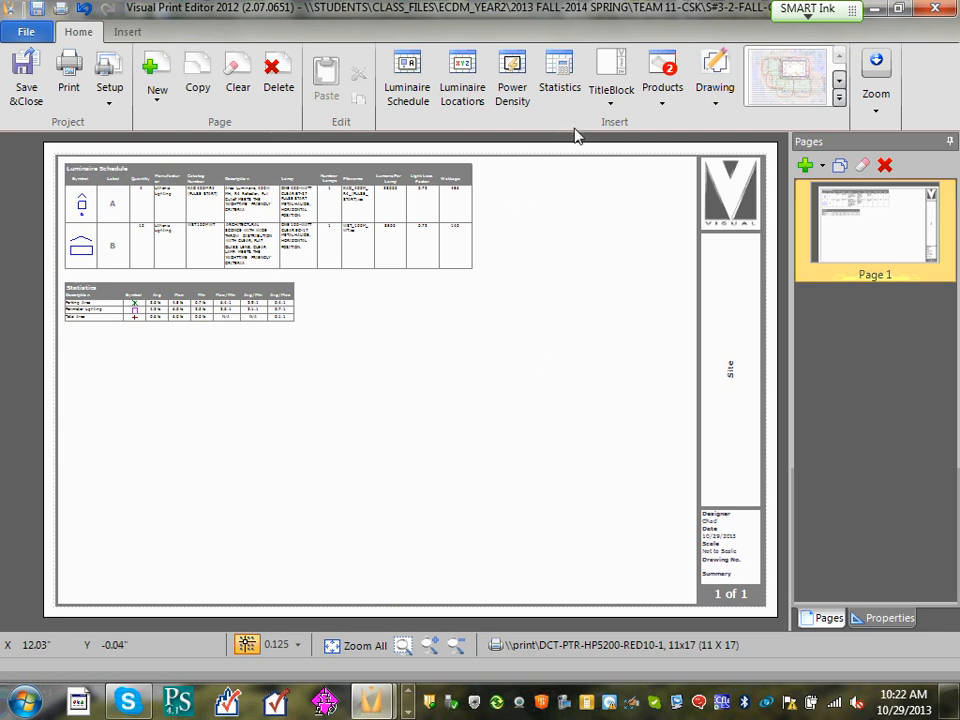
Duplicate the finished page twice to create pages 2 and 3.
left_click(718, 228)
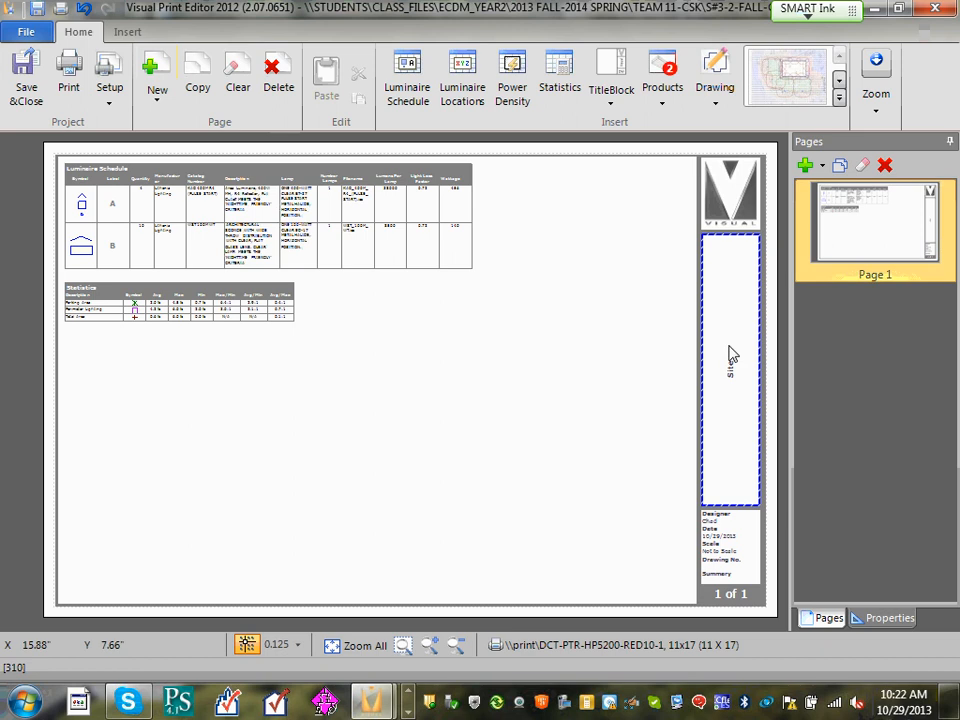
left_click(195, 72)
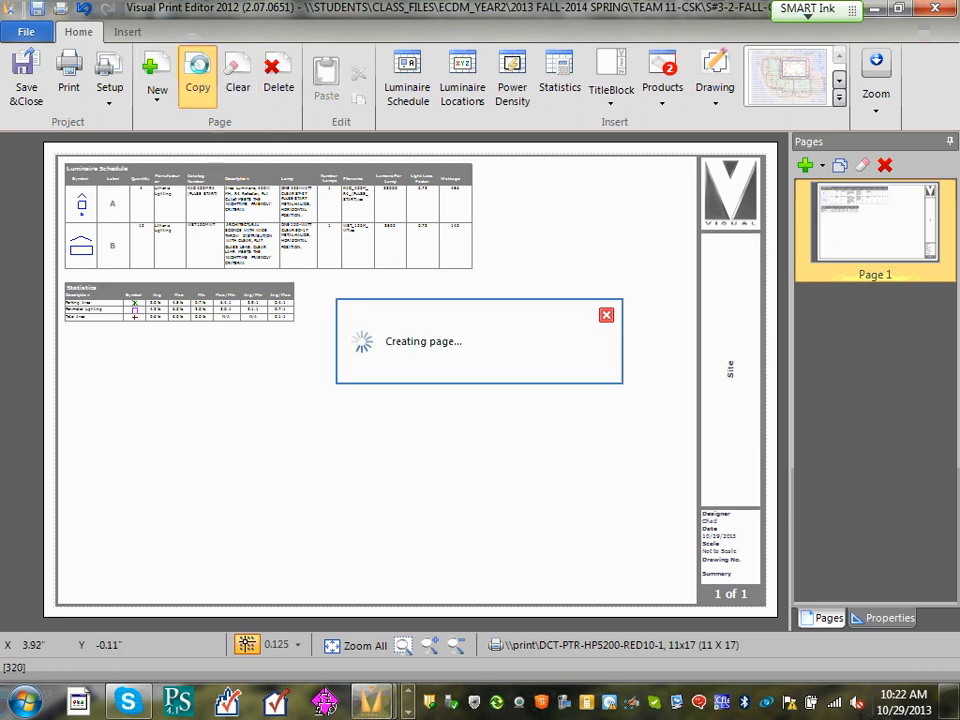
left_click(202, 80)
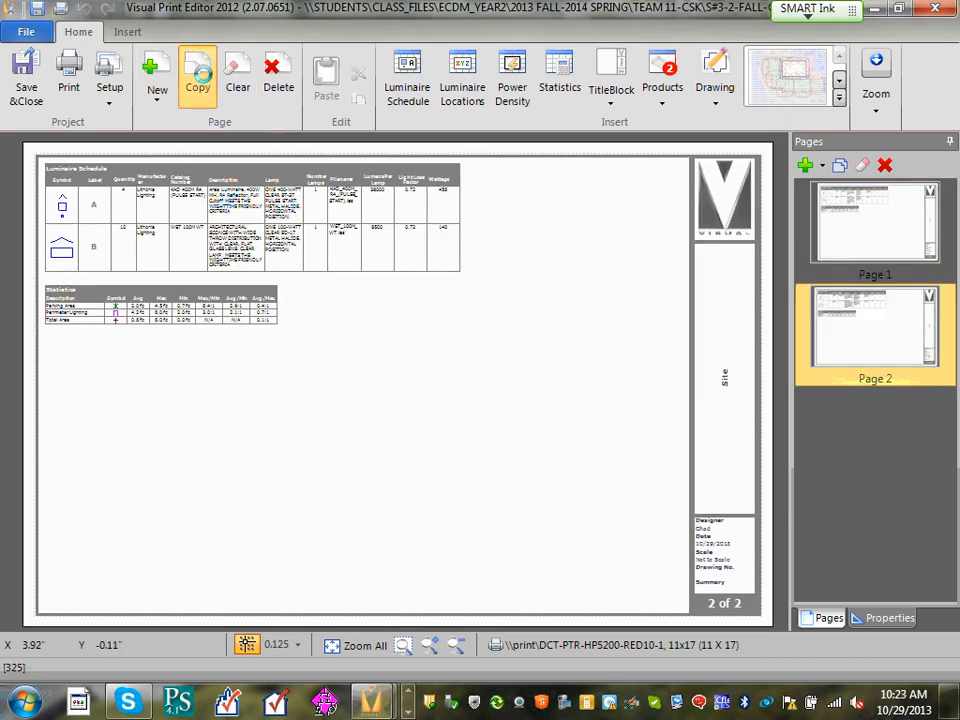
Delete the luminaire schedule and the statistics table from page 2, keeping its title block.
left_click(889, 356)
left_click(229, 200)
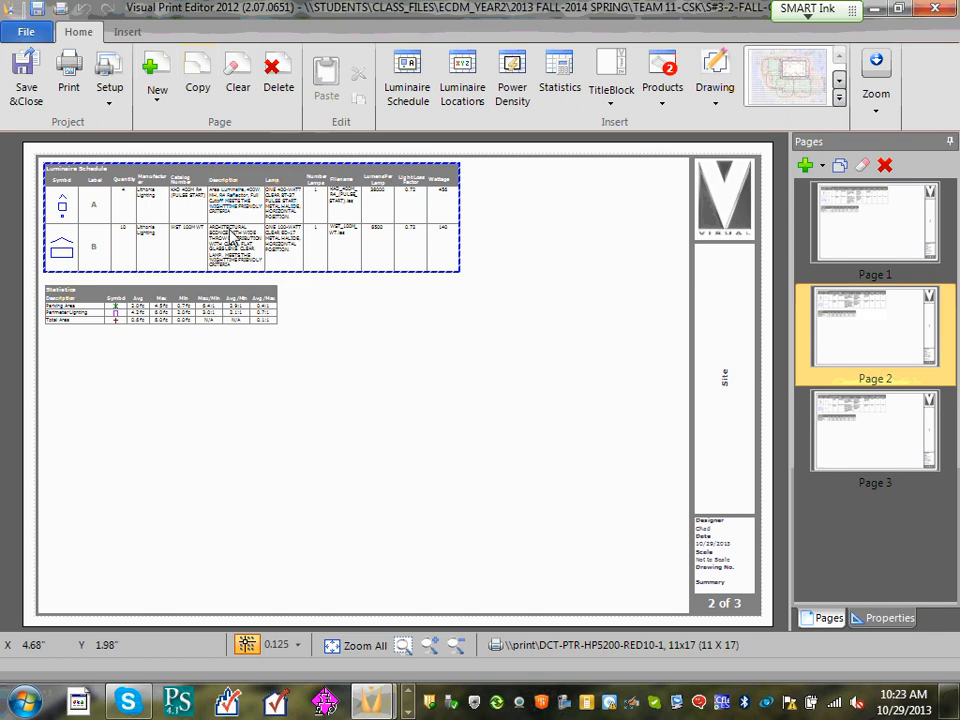
left_click(88, 79)
left_click(130, 238)
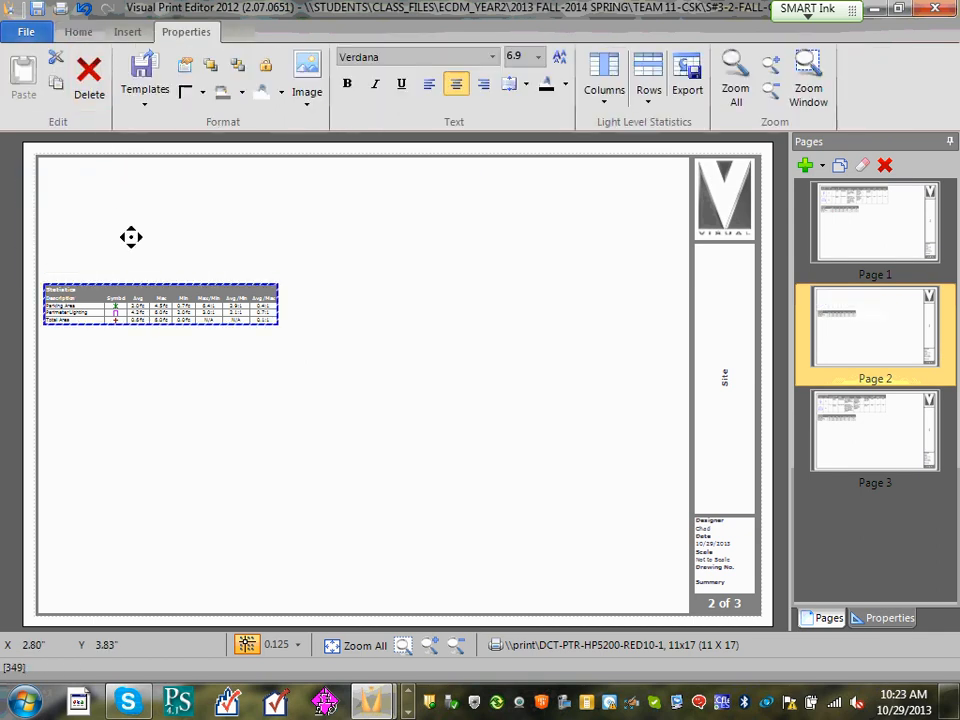
left_click(88, 82)
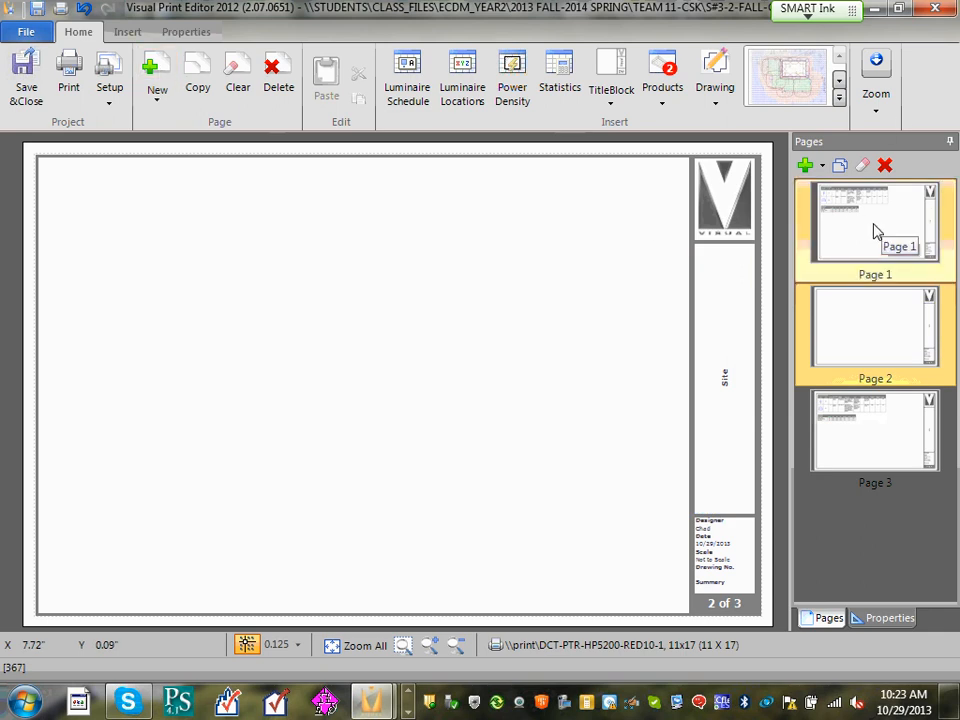
Delete the luminaire schedule and the statistics table from page 3, keeping its title block.
left_click(872, 452)
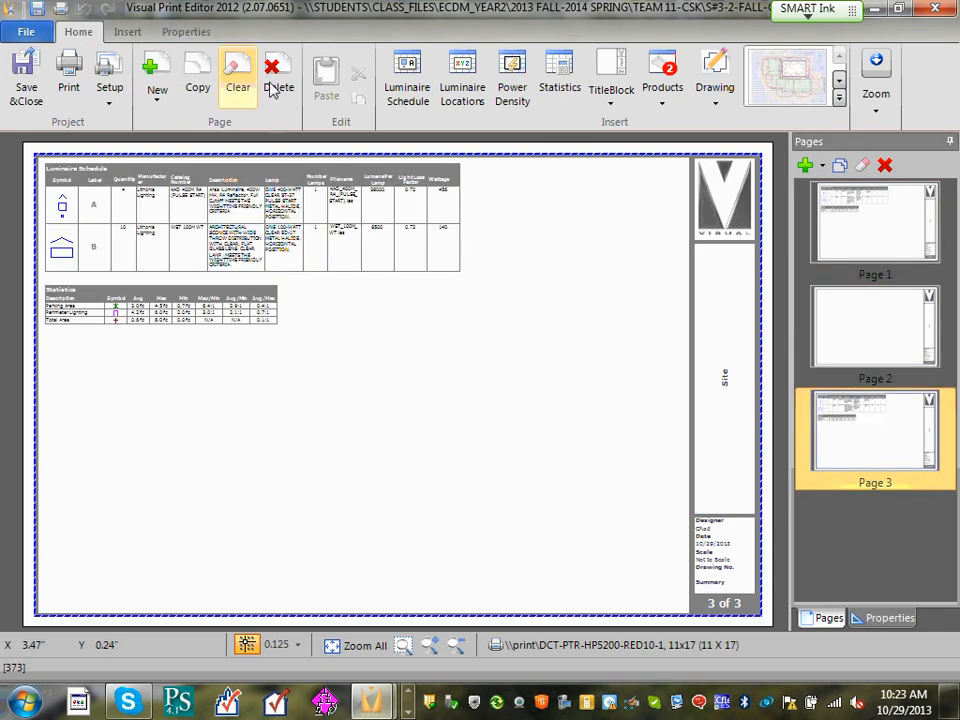
left_click(150, 255)
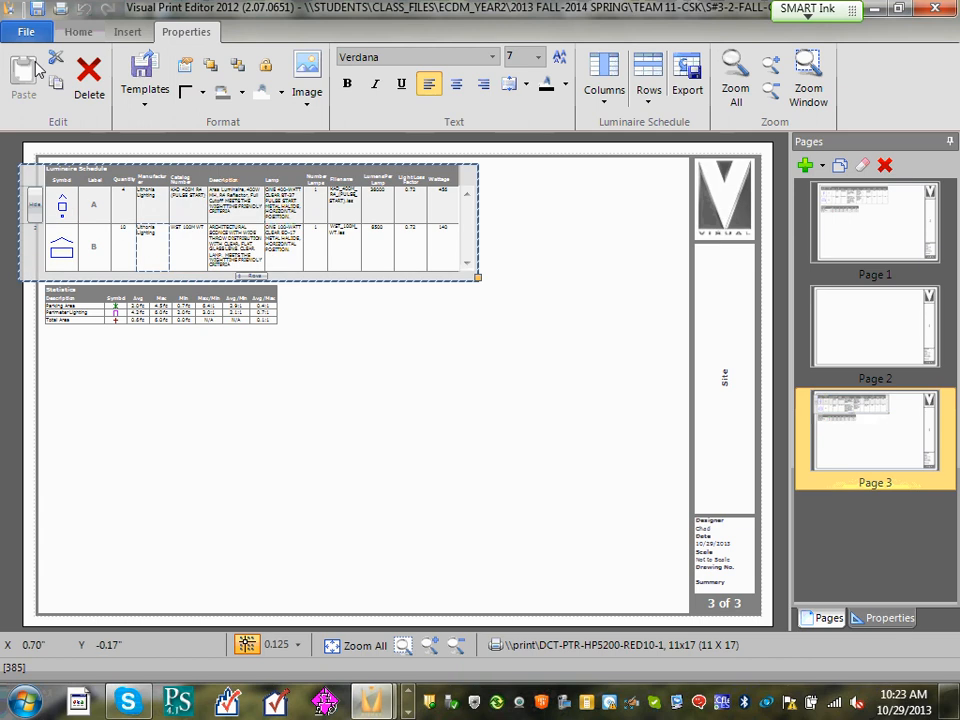
left_click(86, 92)
left_click(125, 300)
left_click(86, 90)
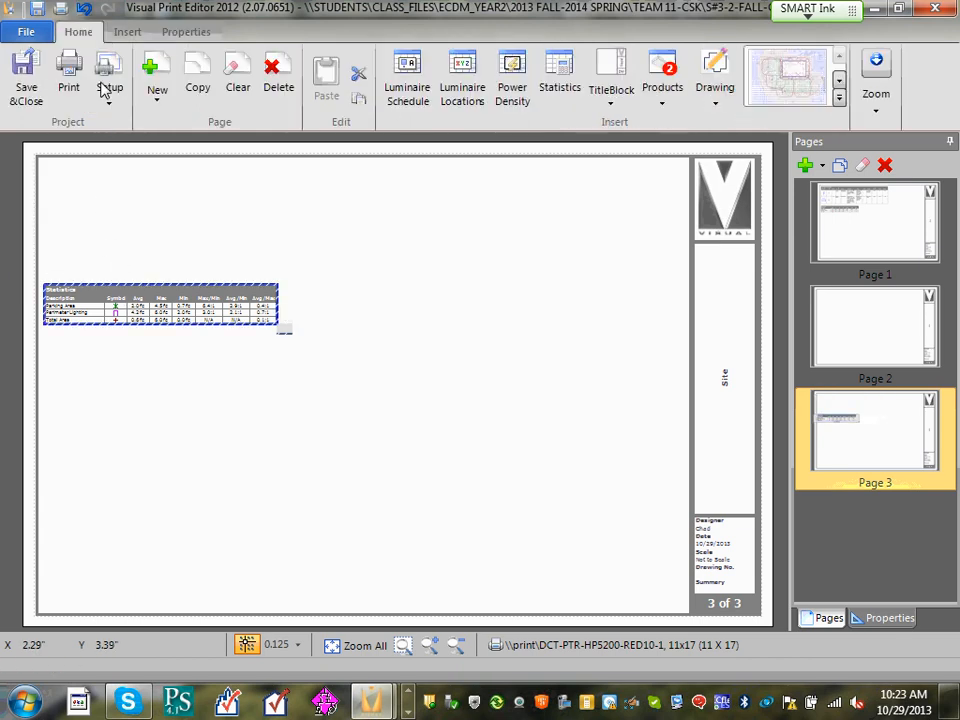
Open page 2 and bring up the insertable project items and views.
left_click(887, 328)
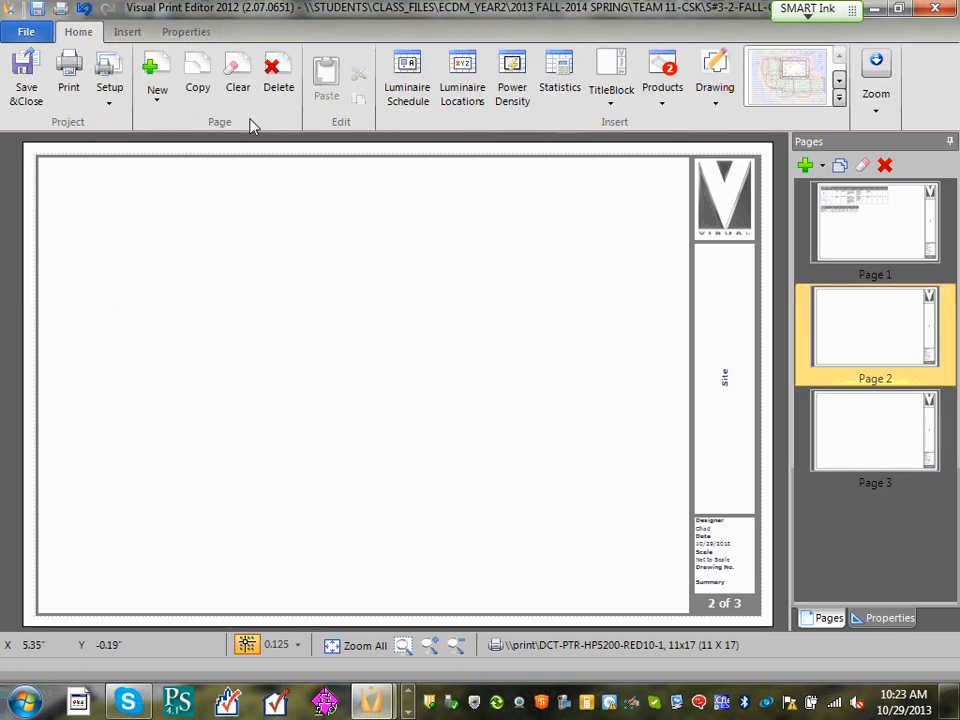
left_click(120, 34)
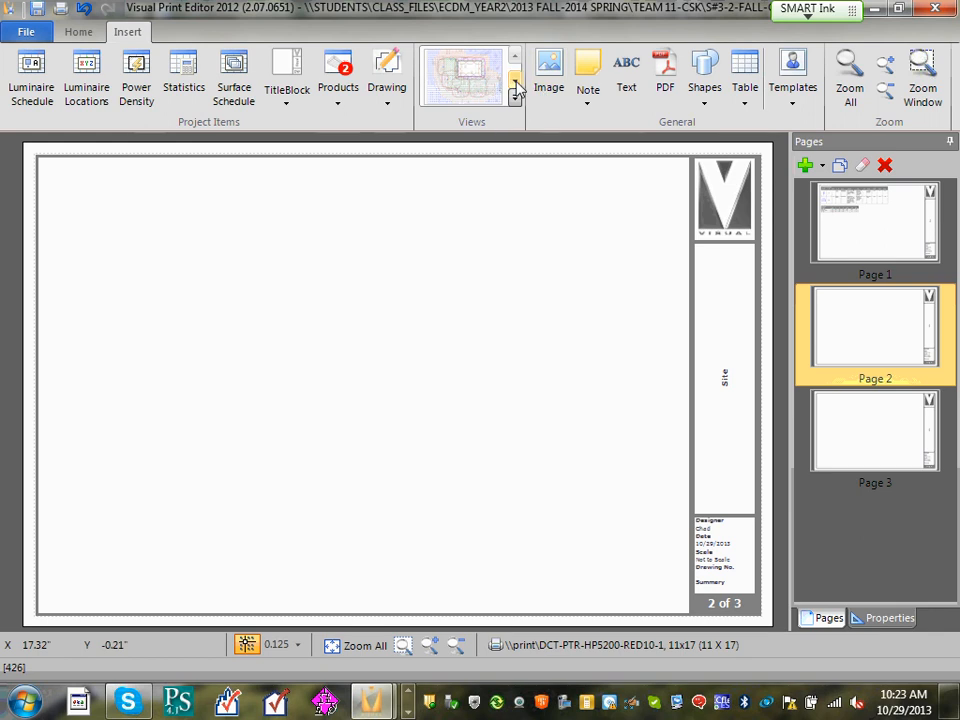
left_click(472, 80)
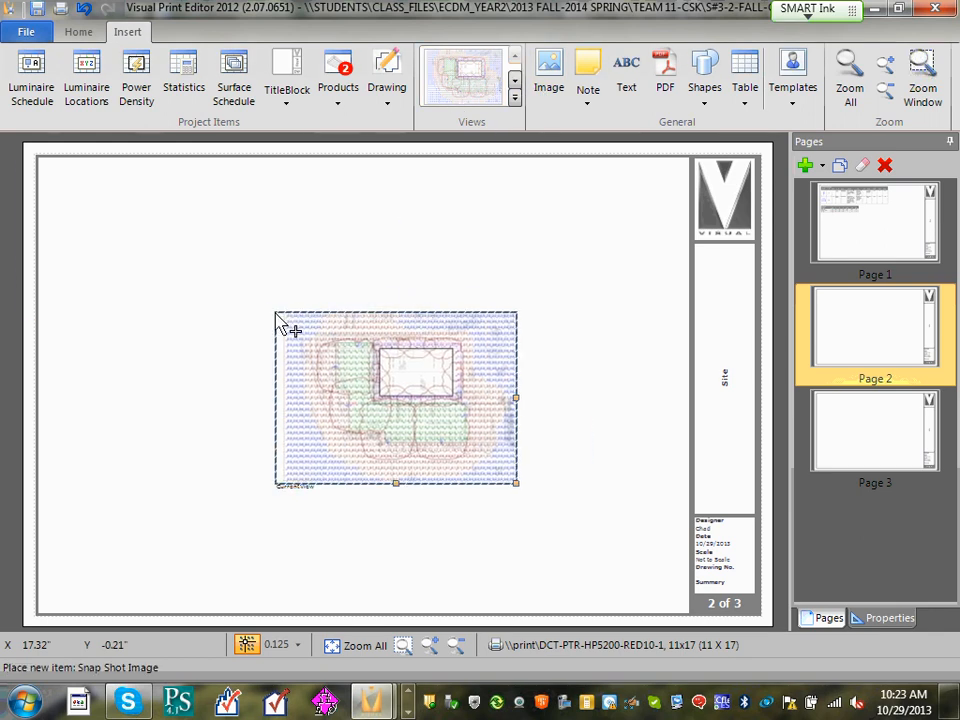
left_click(264, 310)
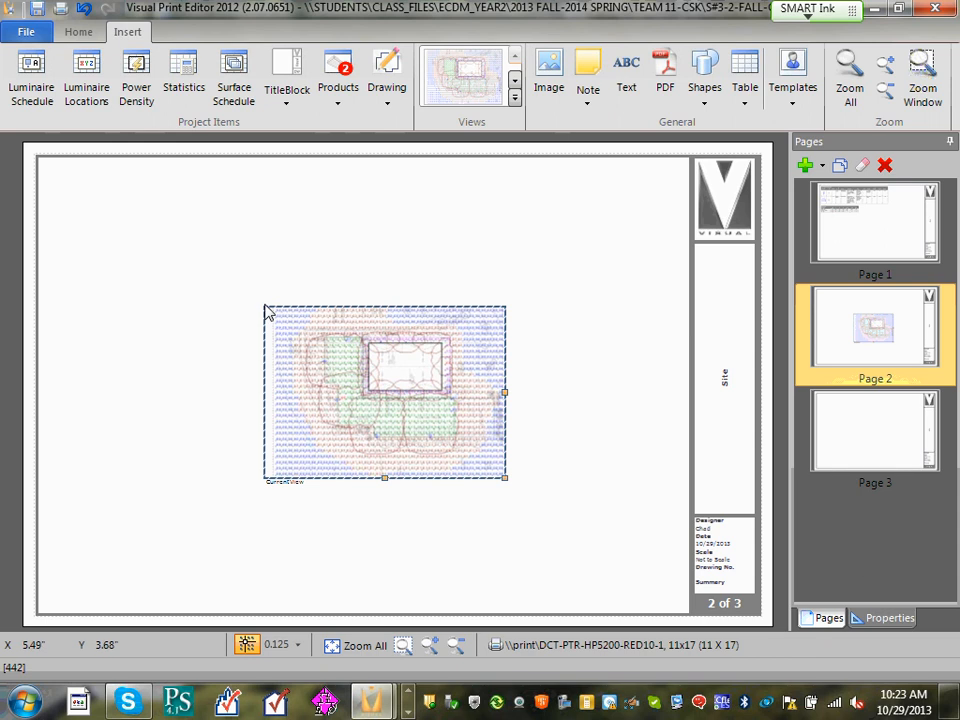
left_click(347, 390)
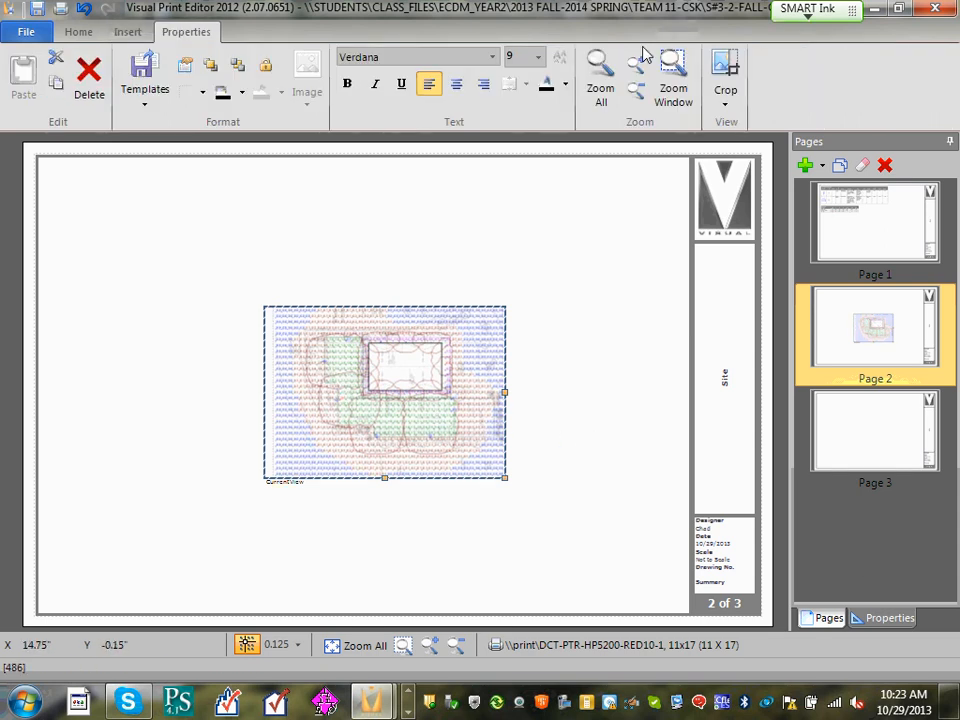
left_click(89, 76)
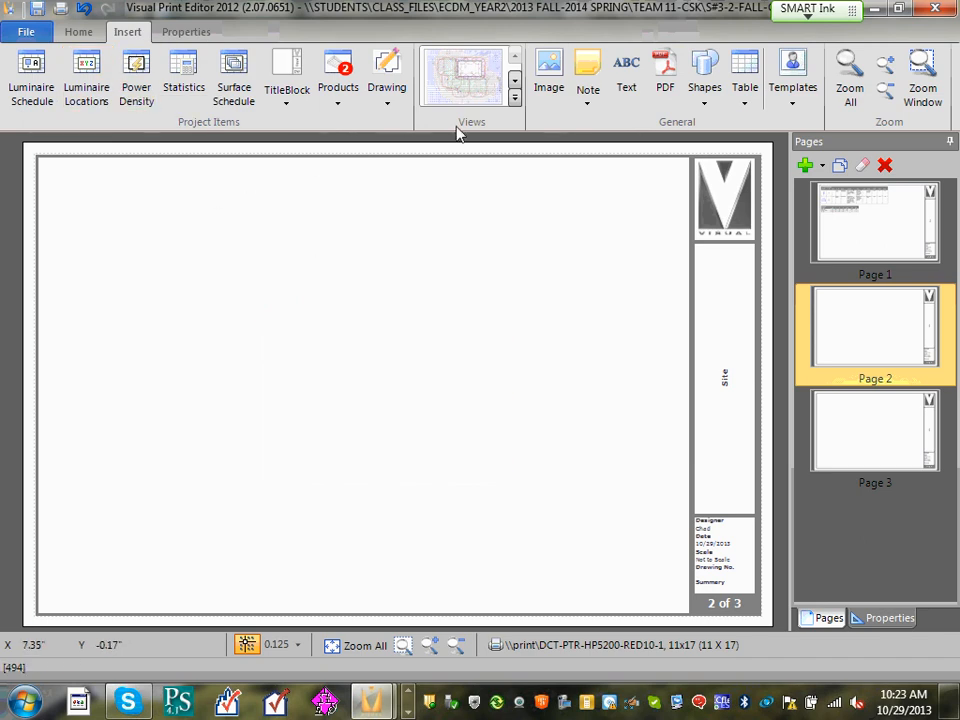
Insert a Plan drawing view of the site on page 2 near the page's upper-left corner.
left_click(389, 105)
left_click(392, 112)
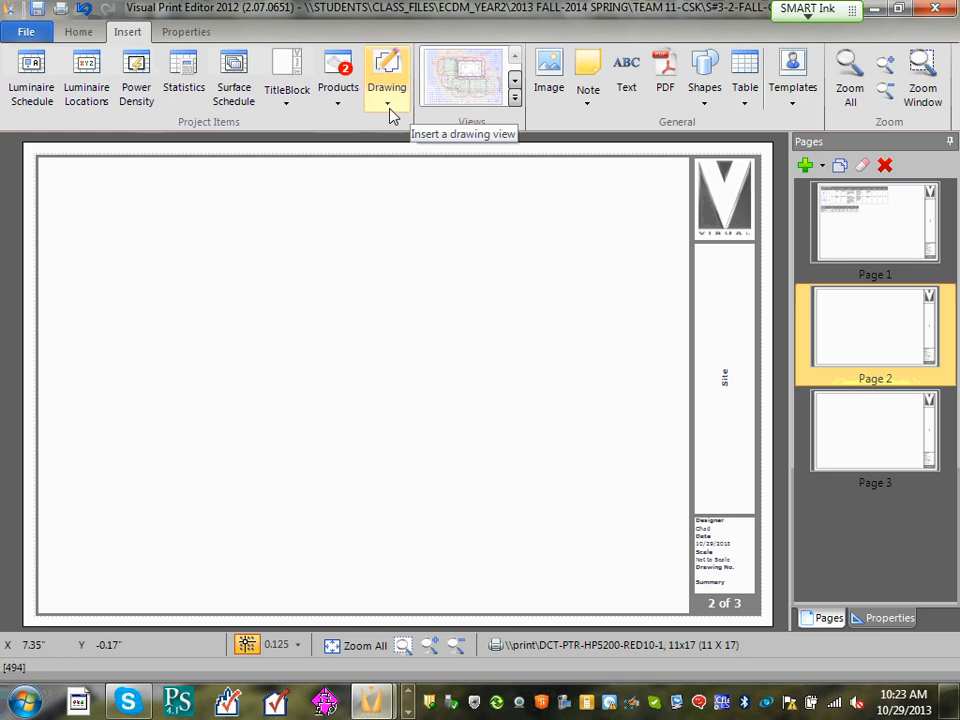
left_click(390, 112)
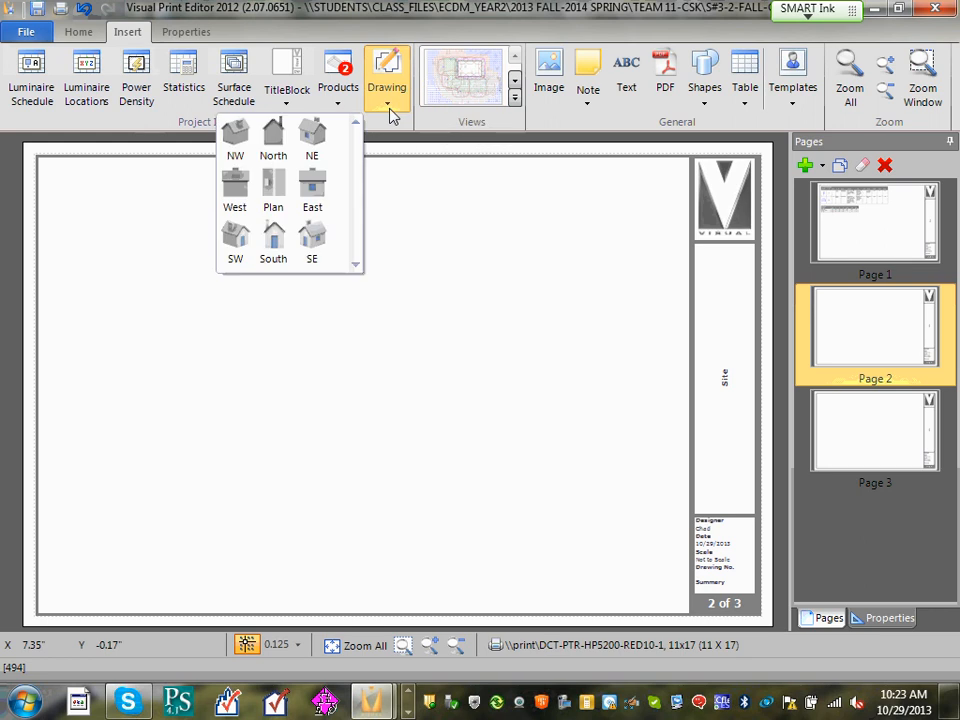
left_click(272, 188)
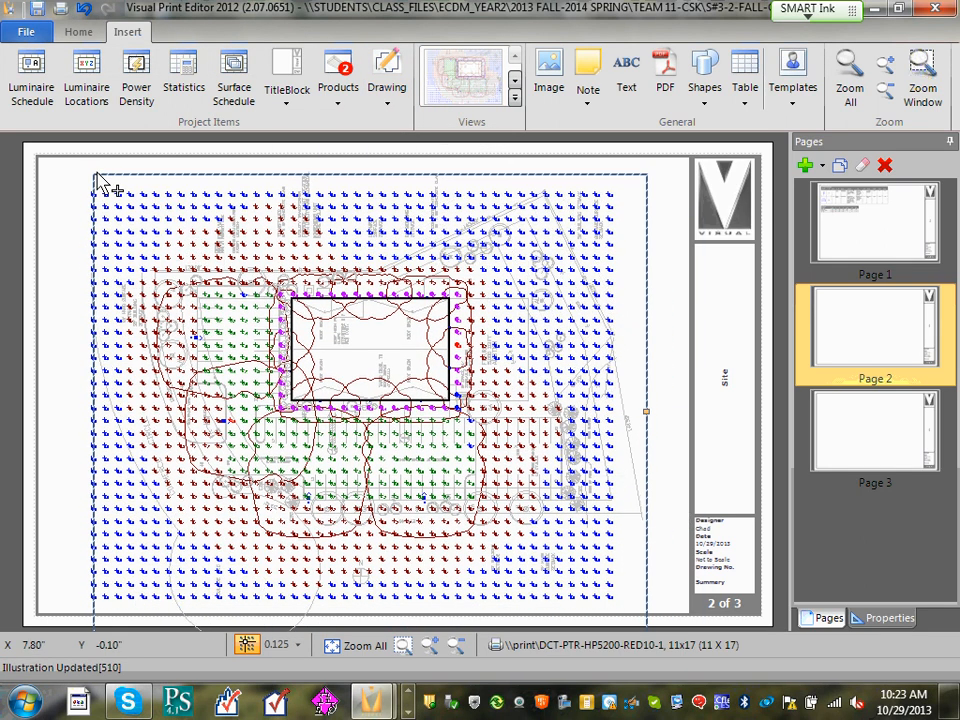
left_click(91, 178)
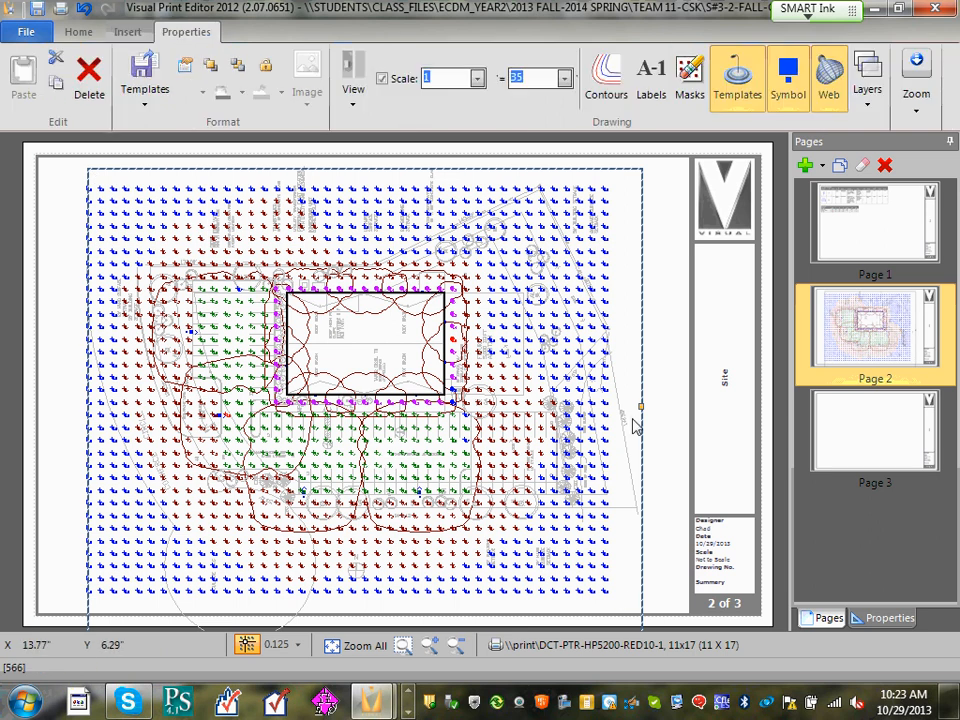
Shrink the plan view to a scale of 1" = 40' and shift it slightly toward the middle of page 2.
mouse_move(643, 405)
left_mouse_down()
mouse_move(636, 413)
mouse_move(609, 356)
mouse_move(620, 328)
mouse_move(583, 317)
left_mouse_up()
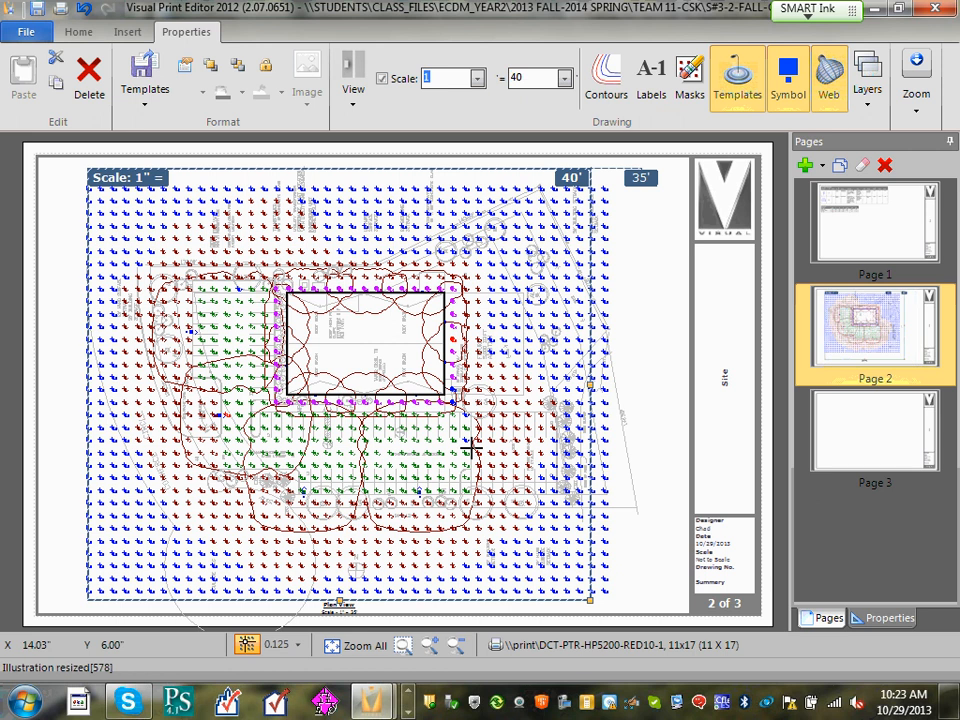
left_click(332, 594)
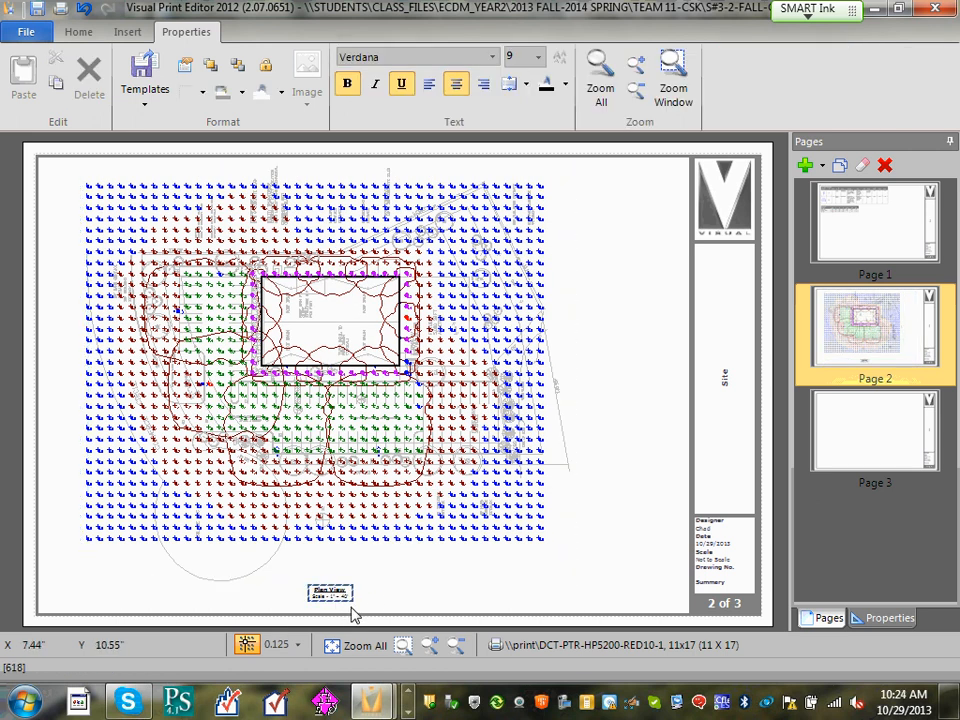
left_click_drag(319, 437, 345, 428)
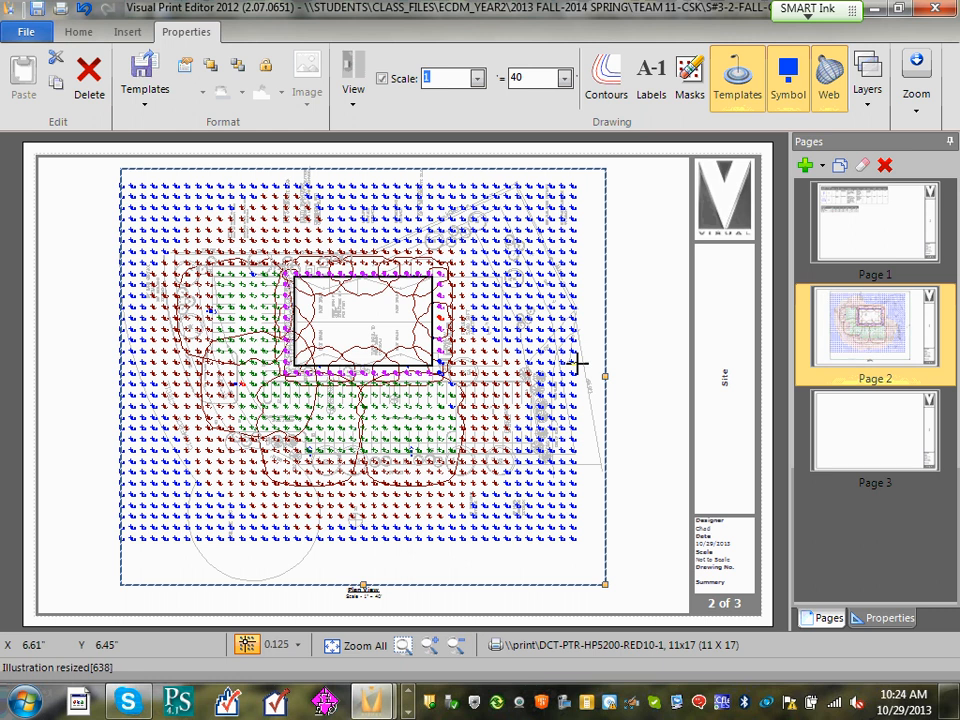
left_click(651, 344)
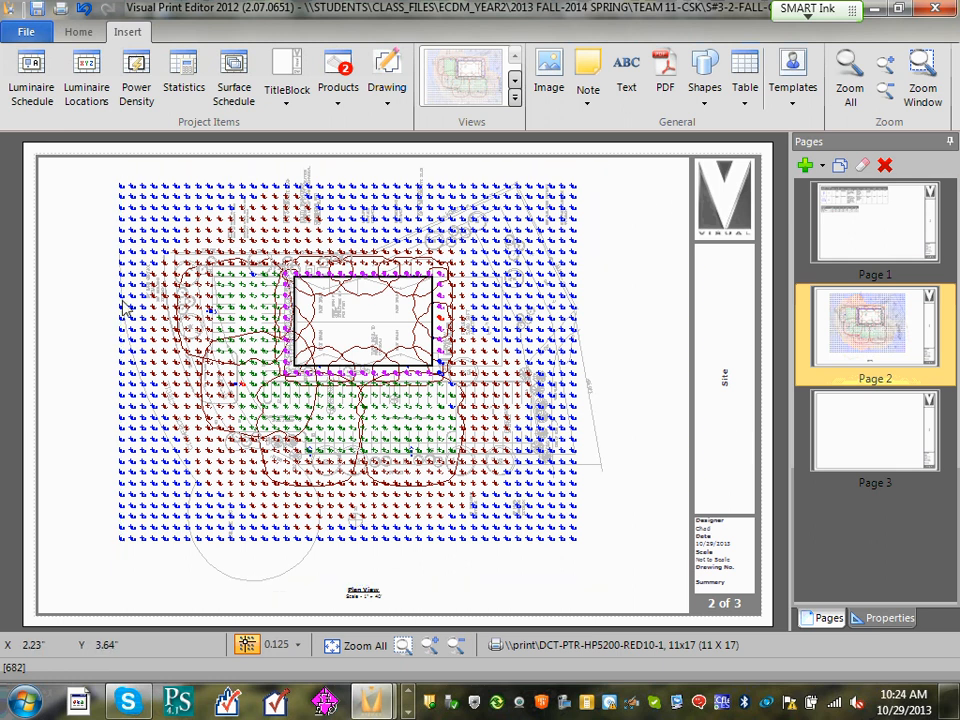
left_click(70, 32)
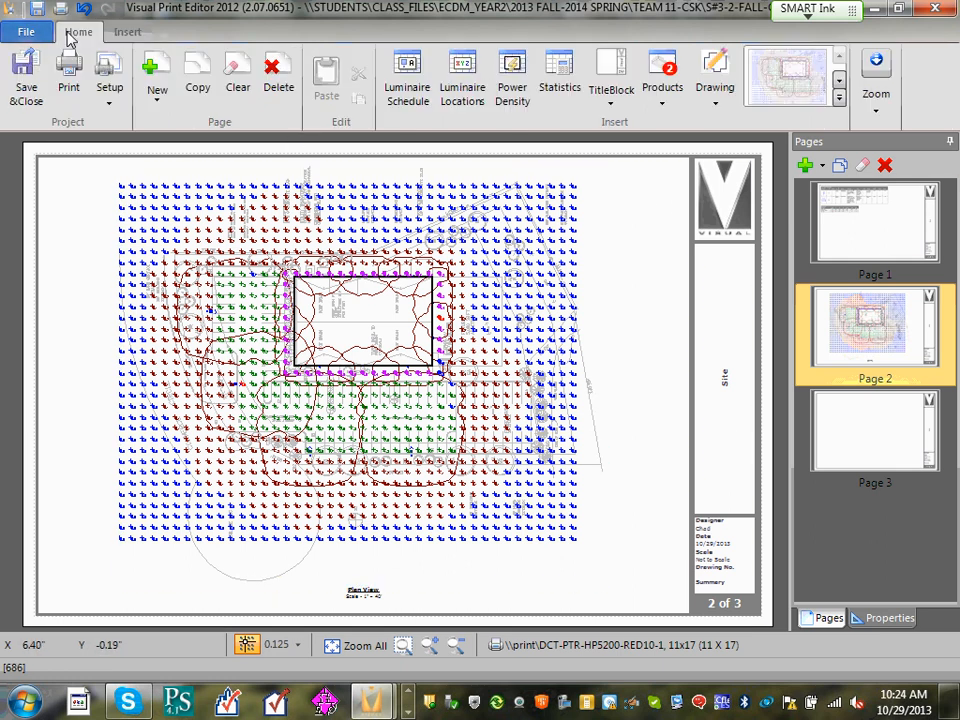
left_click(121, 33)
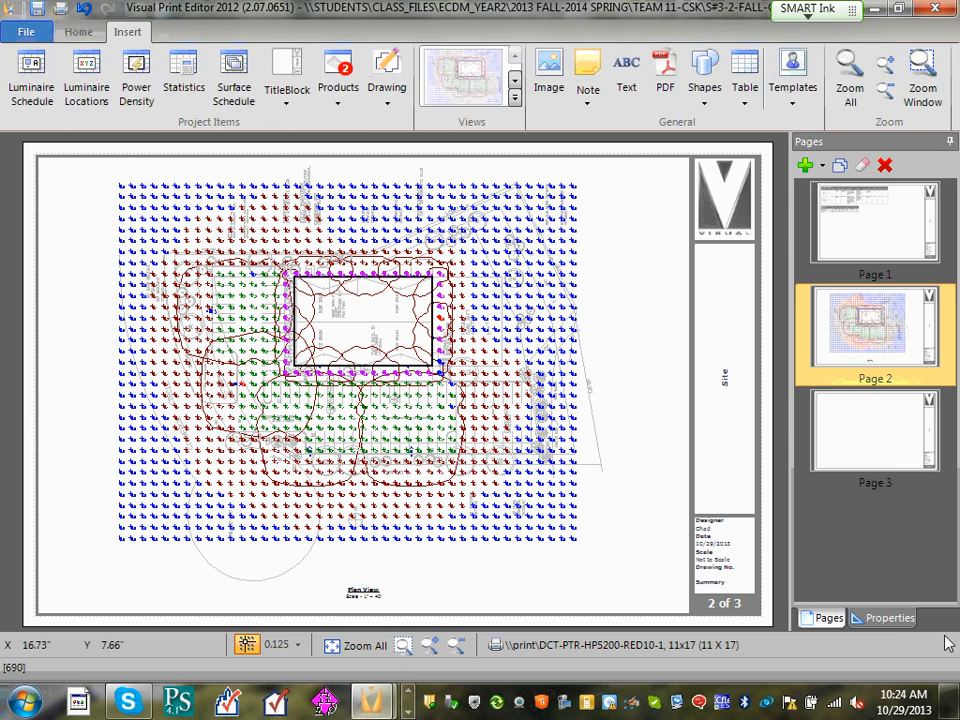
left_click(890, 618)
left_click(827, 619)
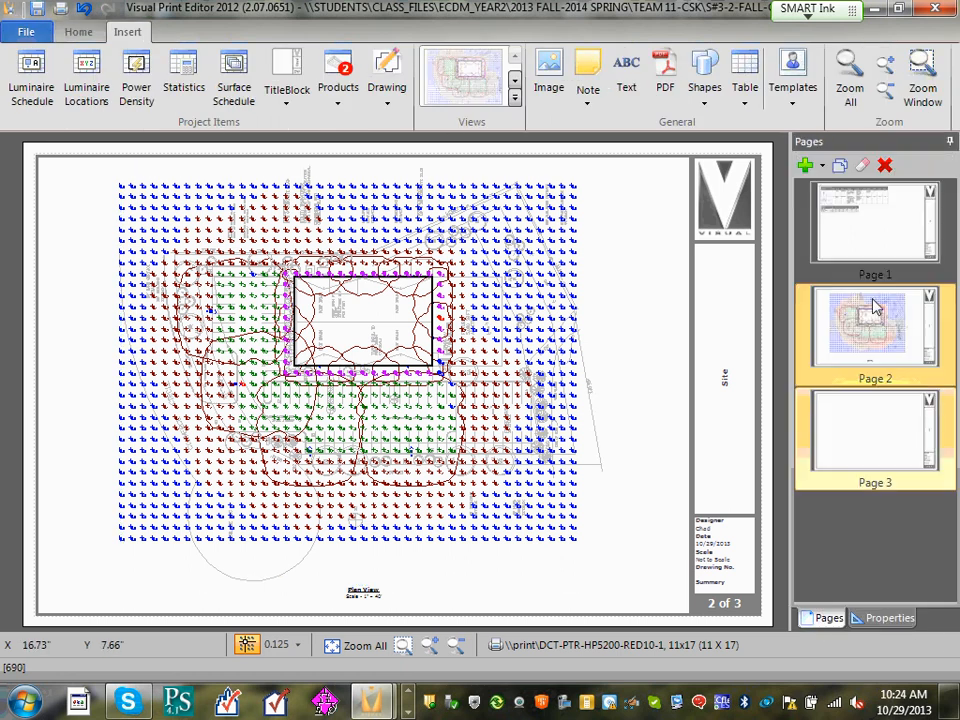
left_click(866, 345)
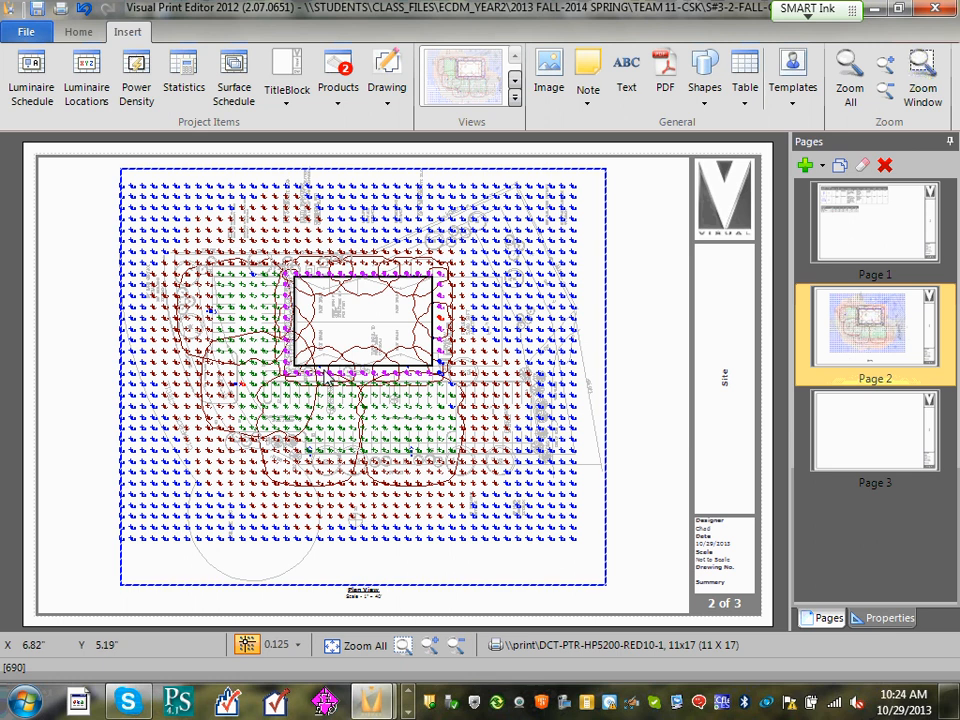
Insert a South West (SW) drawing view on page 3, then enlarge and reposition it to span the space beside the title block.
left_click(853, 422)
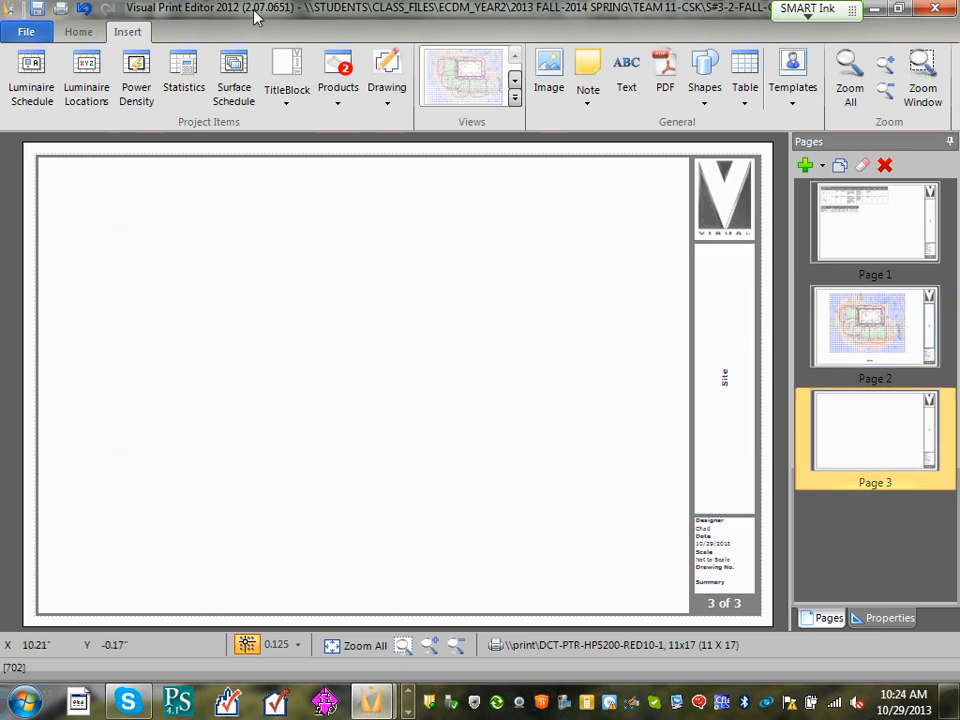
left_click(390, 104)
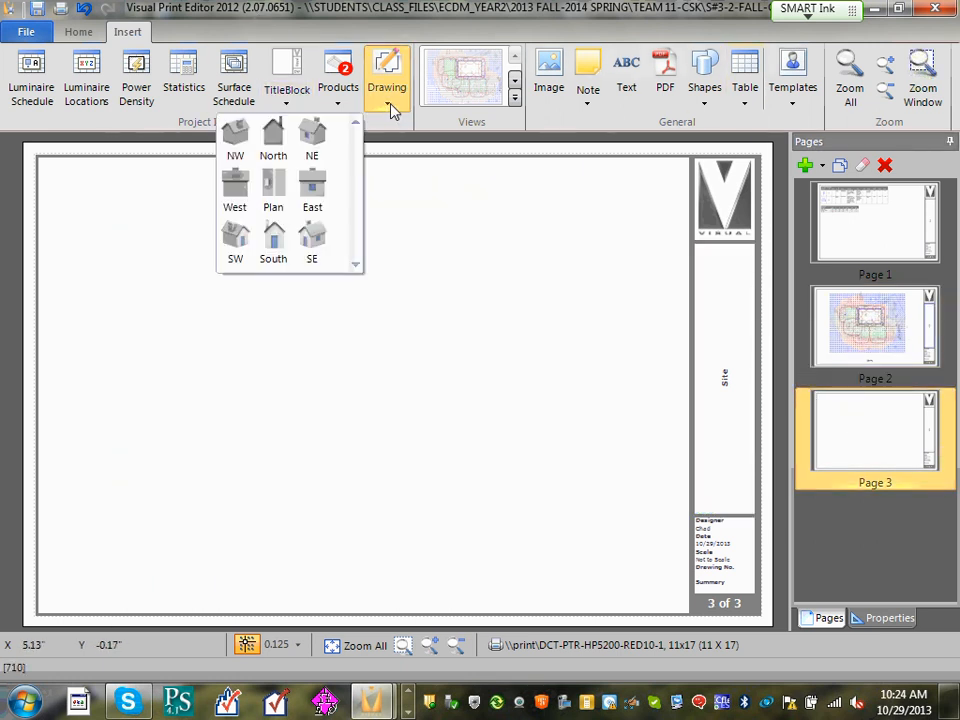
left_click(234, 257)
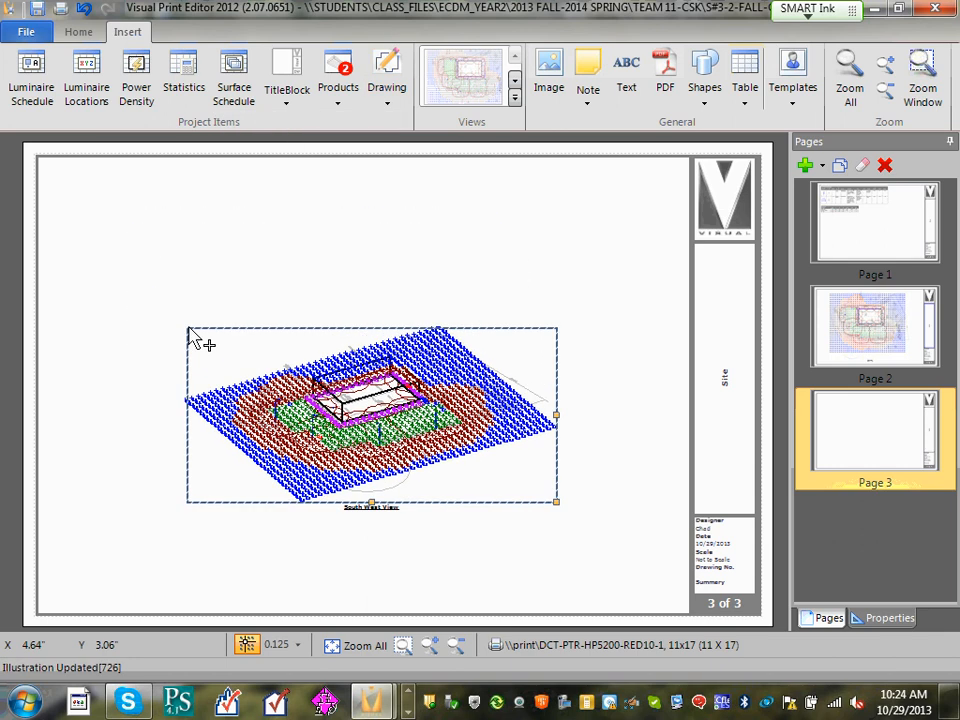
left_click(198, 324)
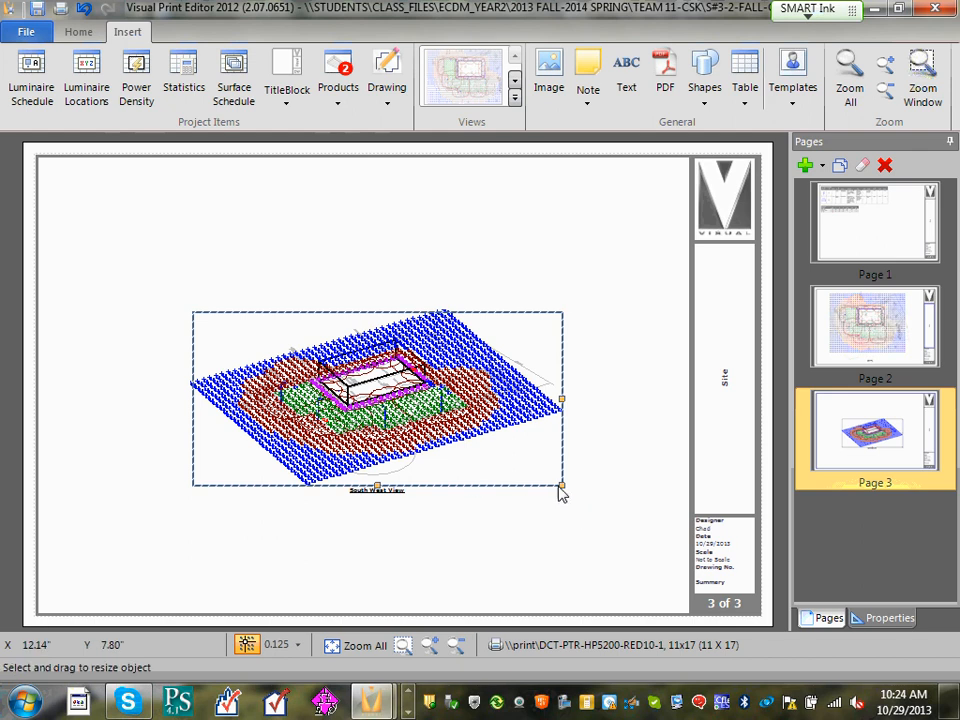
left_click_drag(561, 484, 773, 585)
left_click_drag(428, 453, 329, 409)
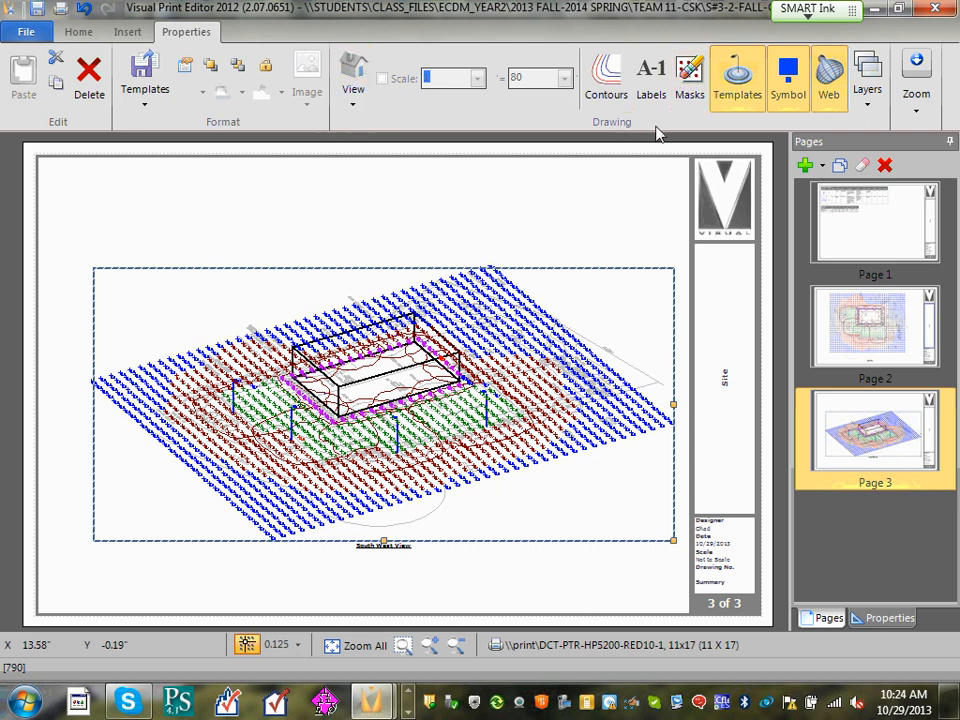
Turn off the templates and the Calculation Zones layer in the south west view, and enlarge the view to span the page again.
left_click(739, 96)
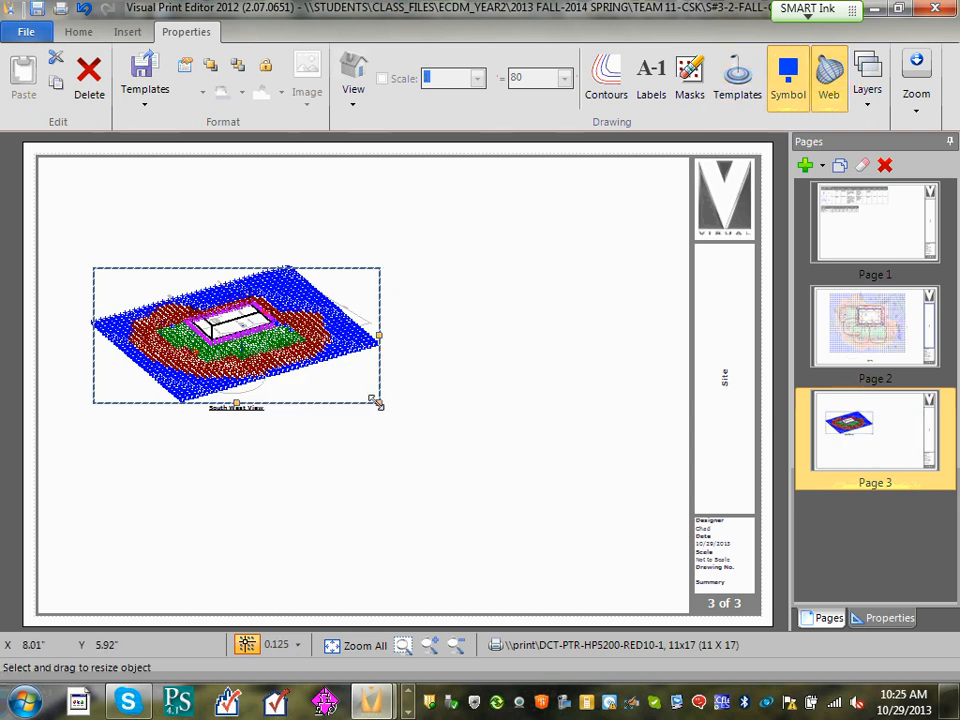
left_click_drag(379, 403, 671, 612)
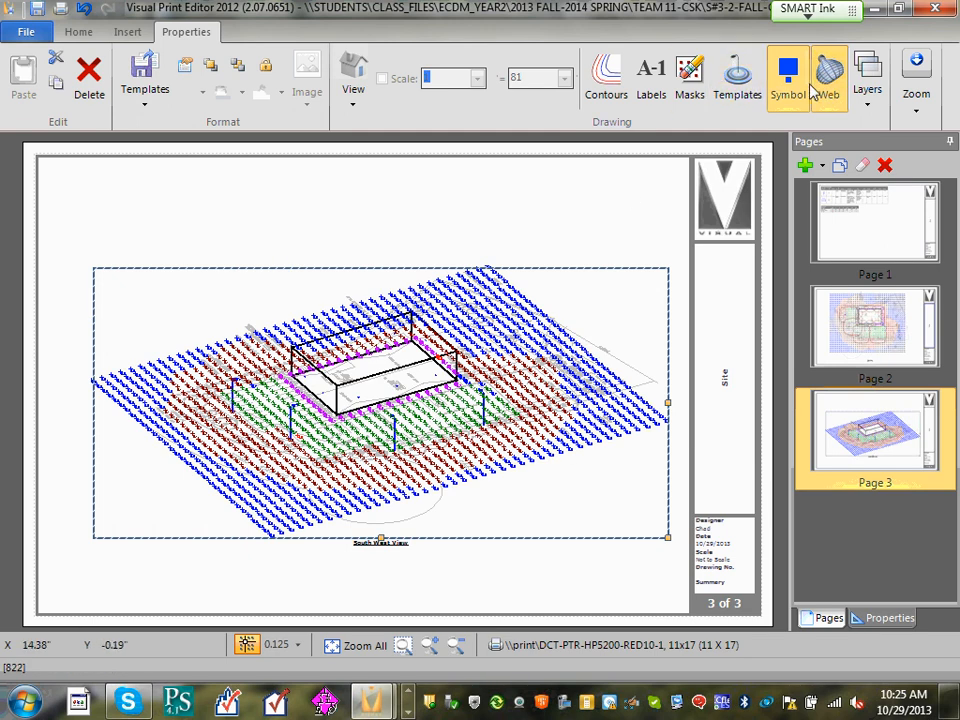
left_click(867, 90)
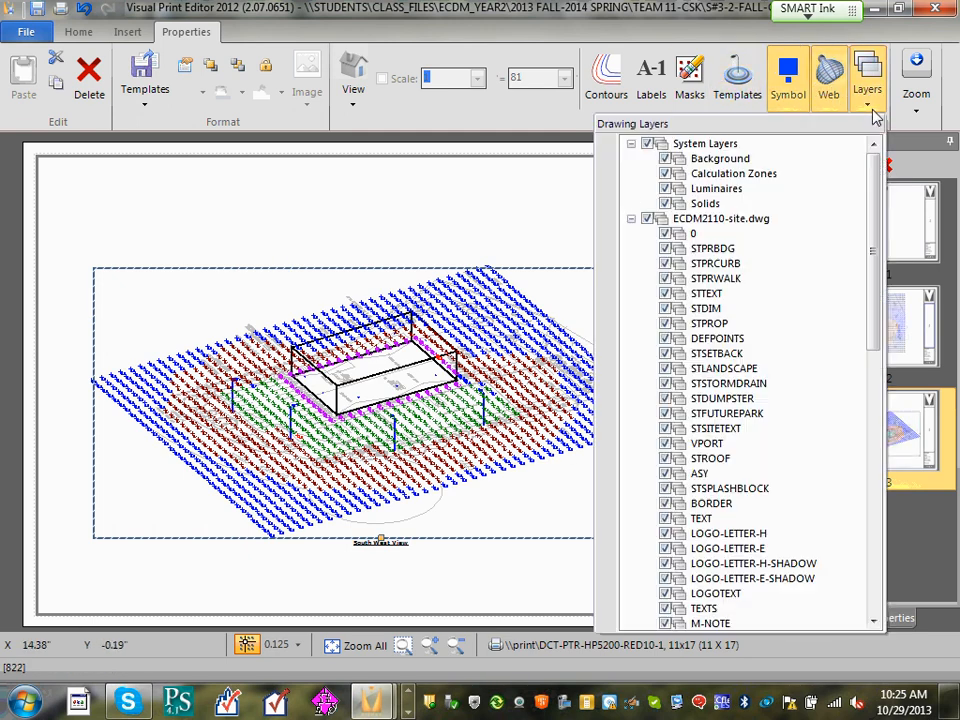
left_click(665, 174)
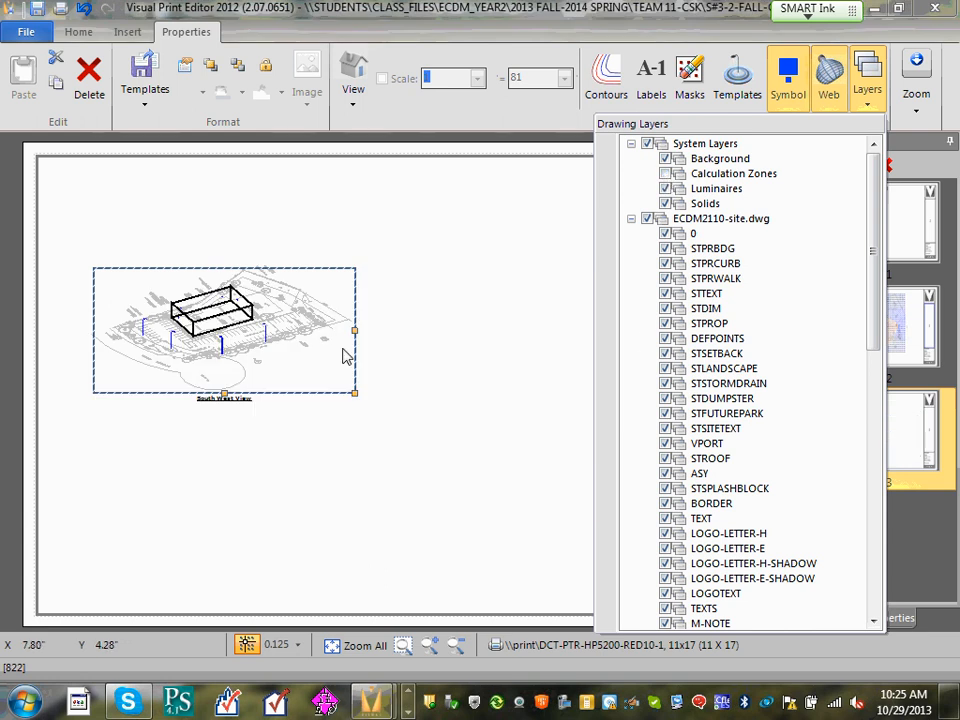
left_click(866, 86)
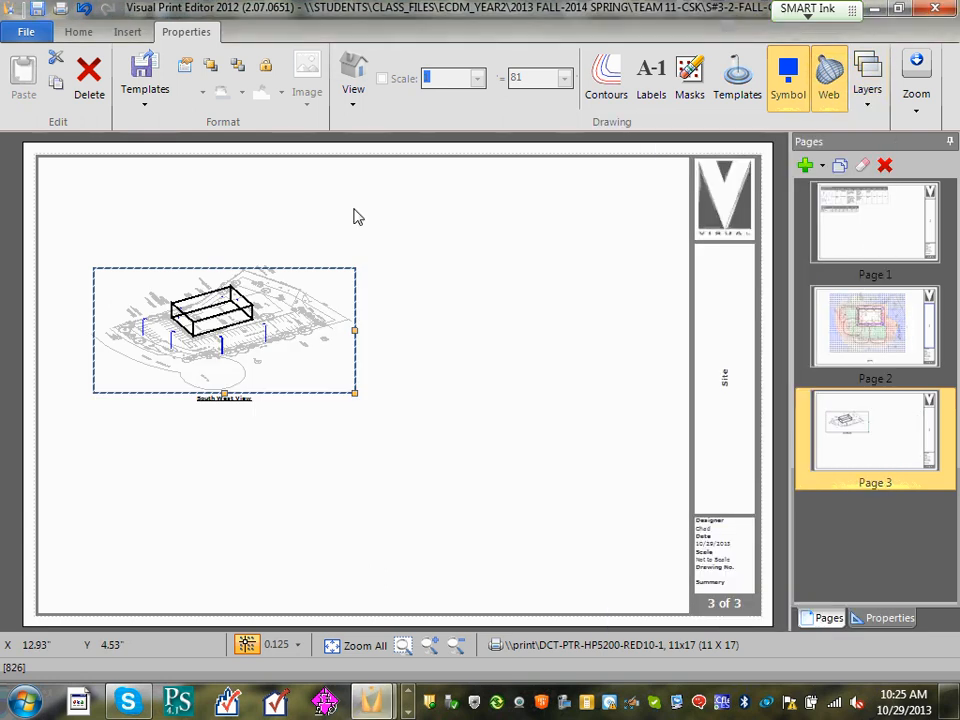
left_click_drag(352, 390, 656, 581)
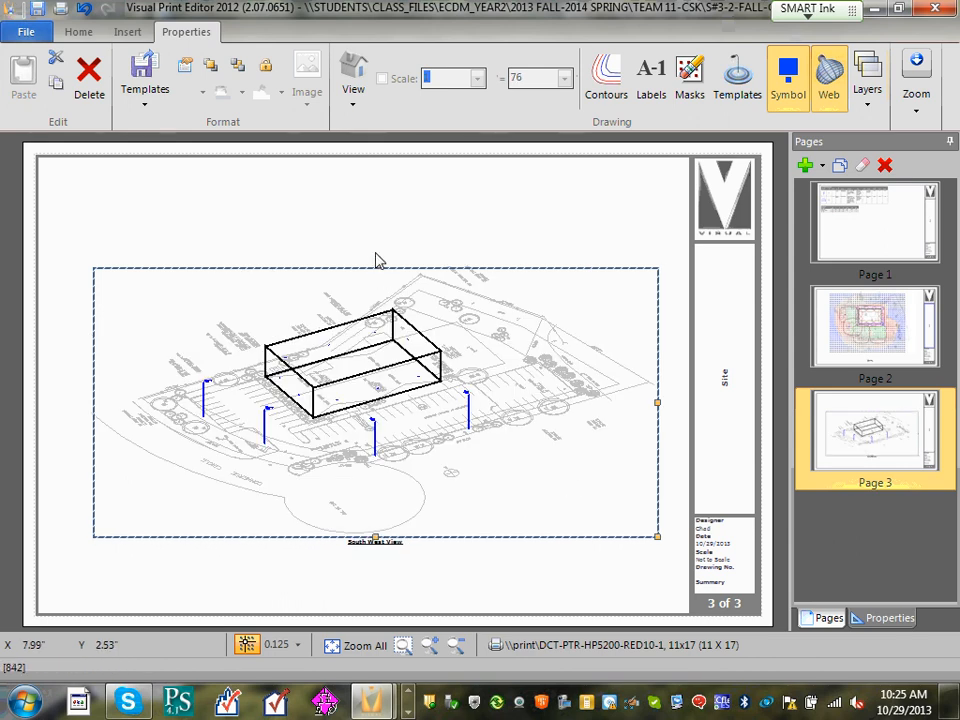
left_click(418, 216)
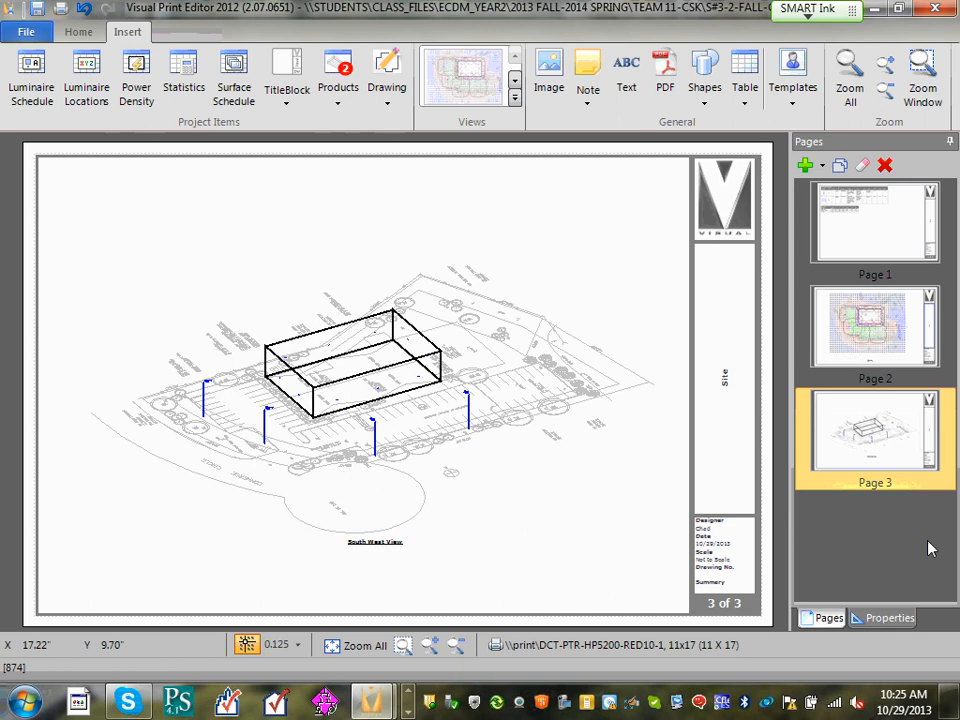
Review the plan view on page 2 and the south west view on page 3, finishing on page 2.
left_click(898, 325)
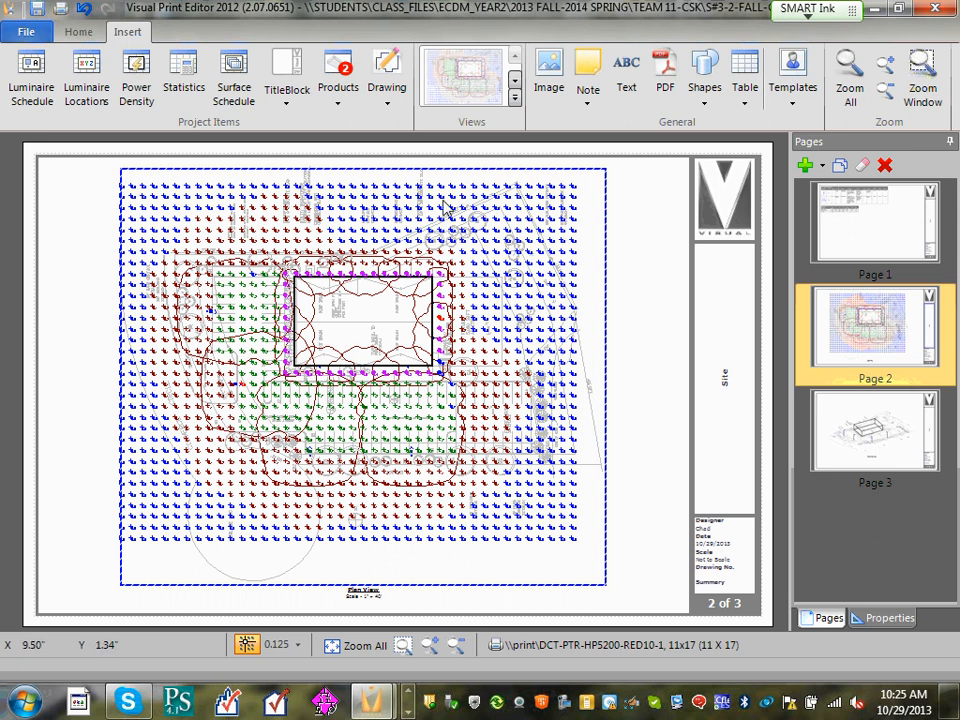
left_click(358, 140)
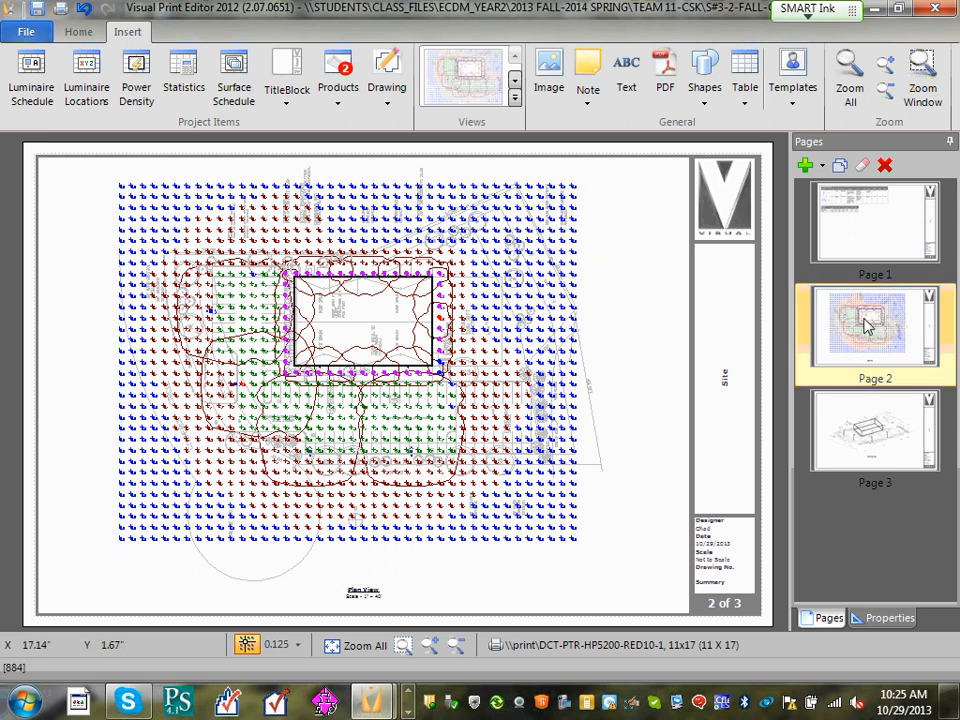
left_click(79, 33)
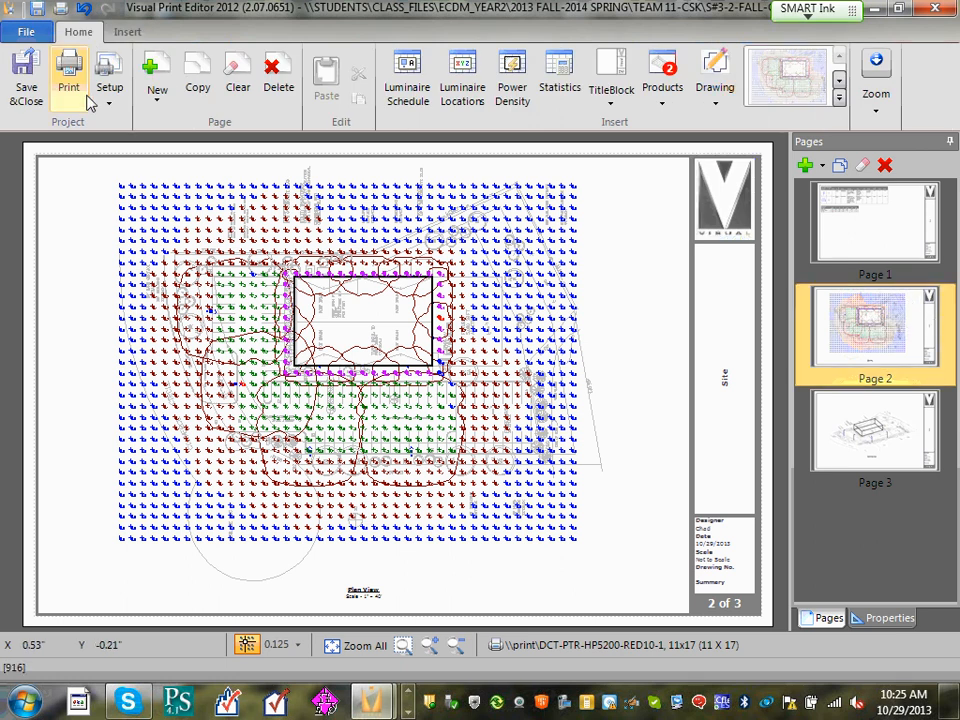
left_click(870, 438)
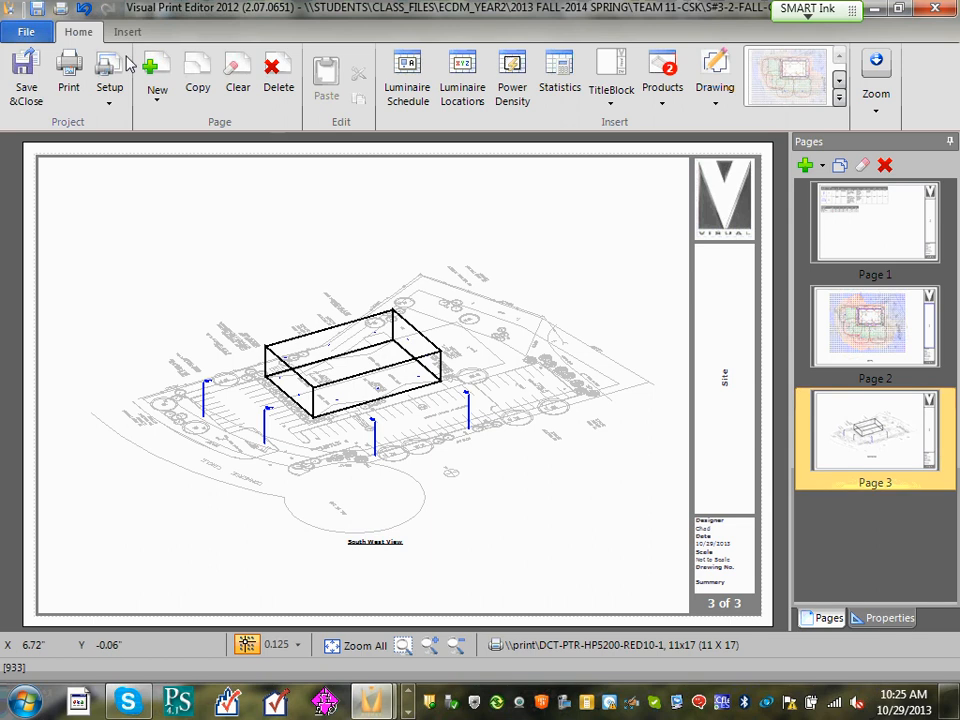
left_click(866, 340)
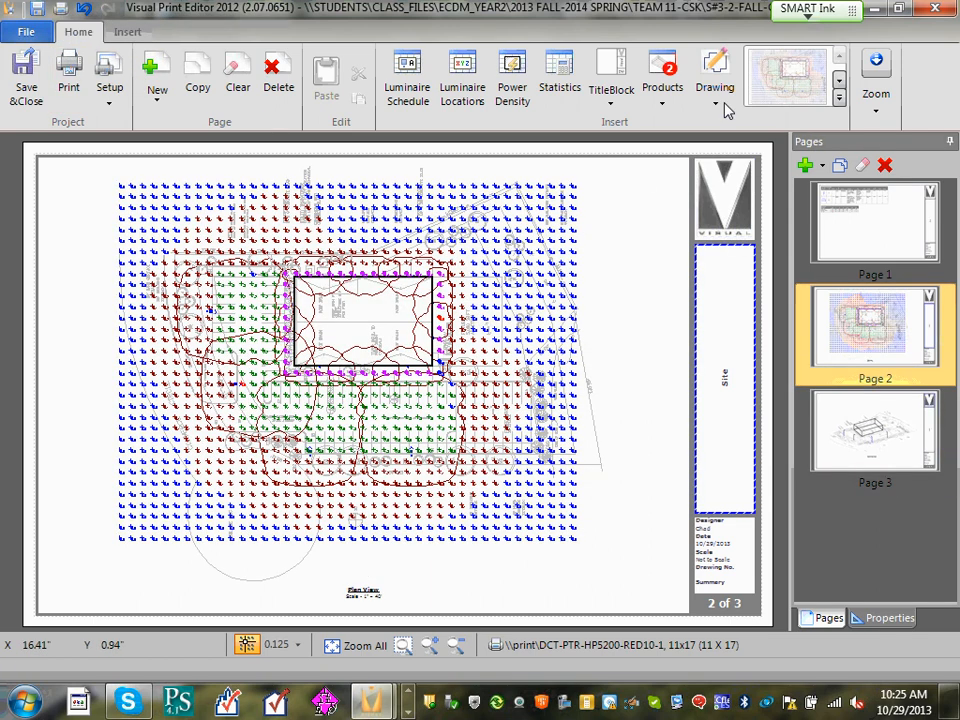
Turn off the luminaire templates and turn on the labels in the plan view on page 2.
left_click(437, 318)
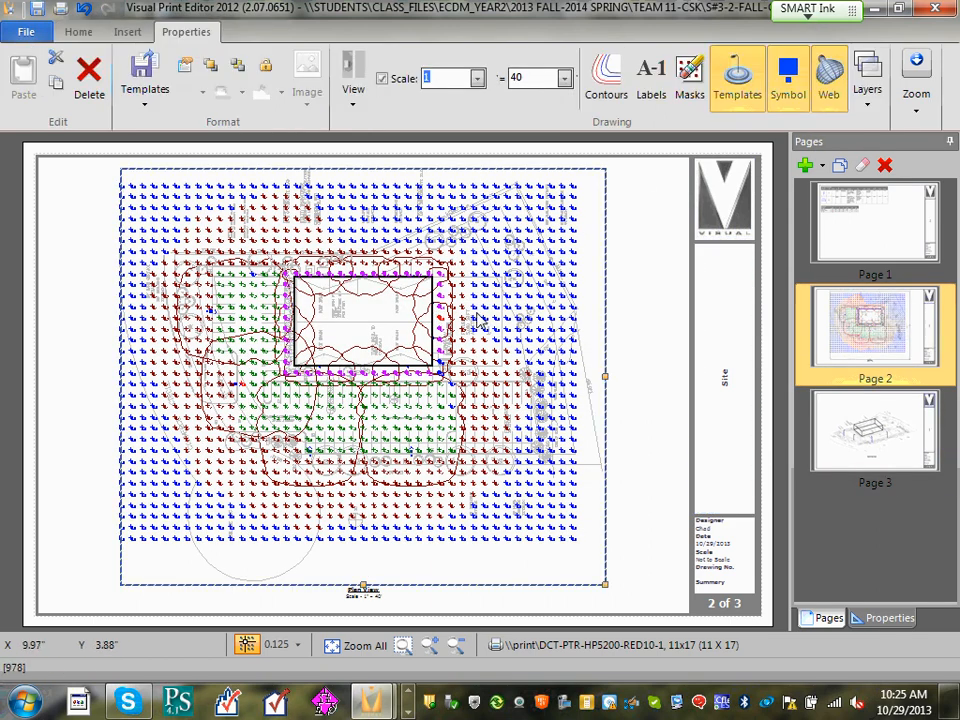
left_click(866, 100)
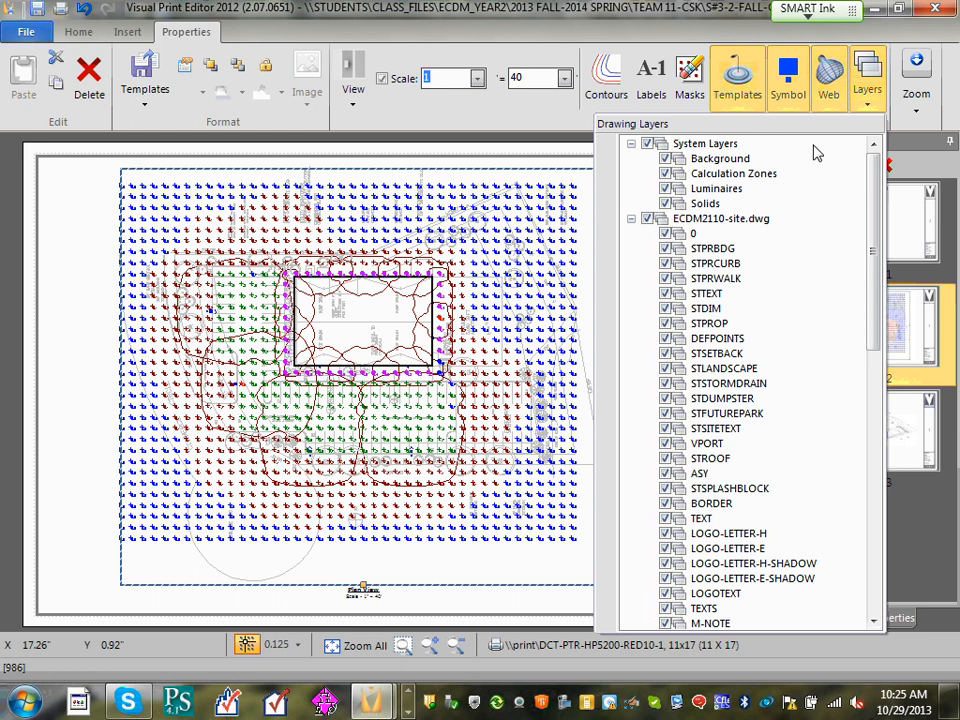
left_click(950, 111)
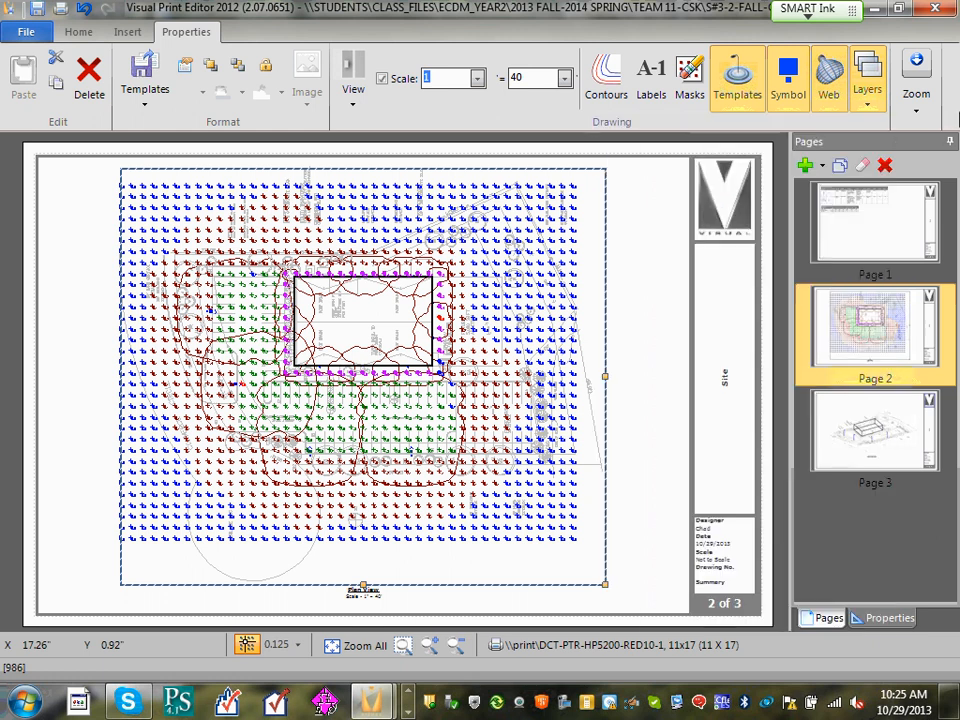
left_click(741, 89)
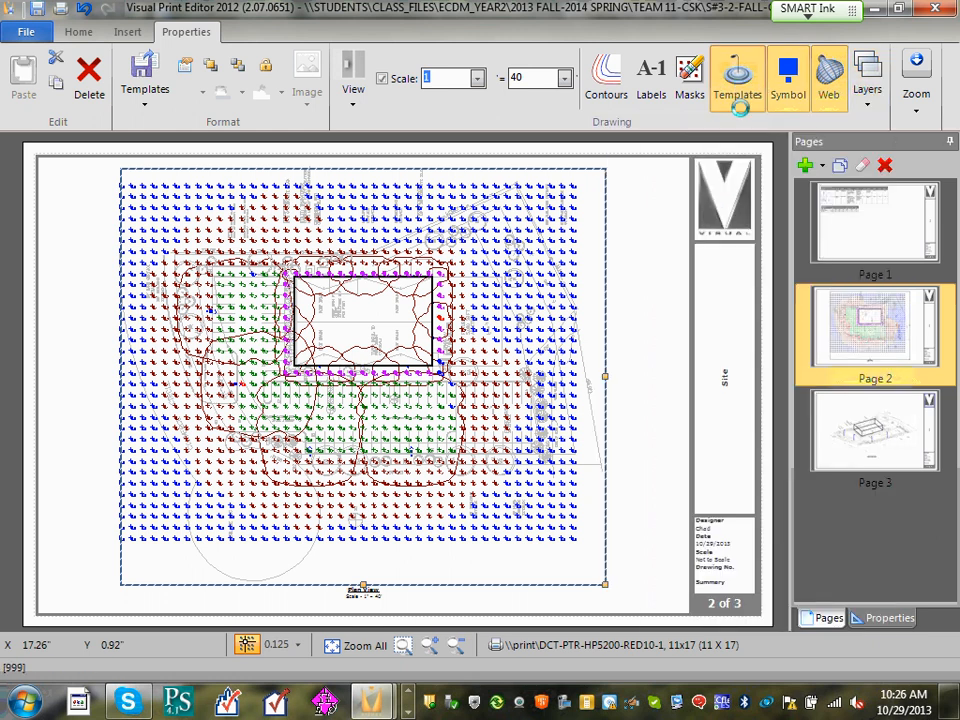
left_click(739, 92)
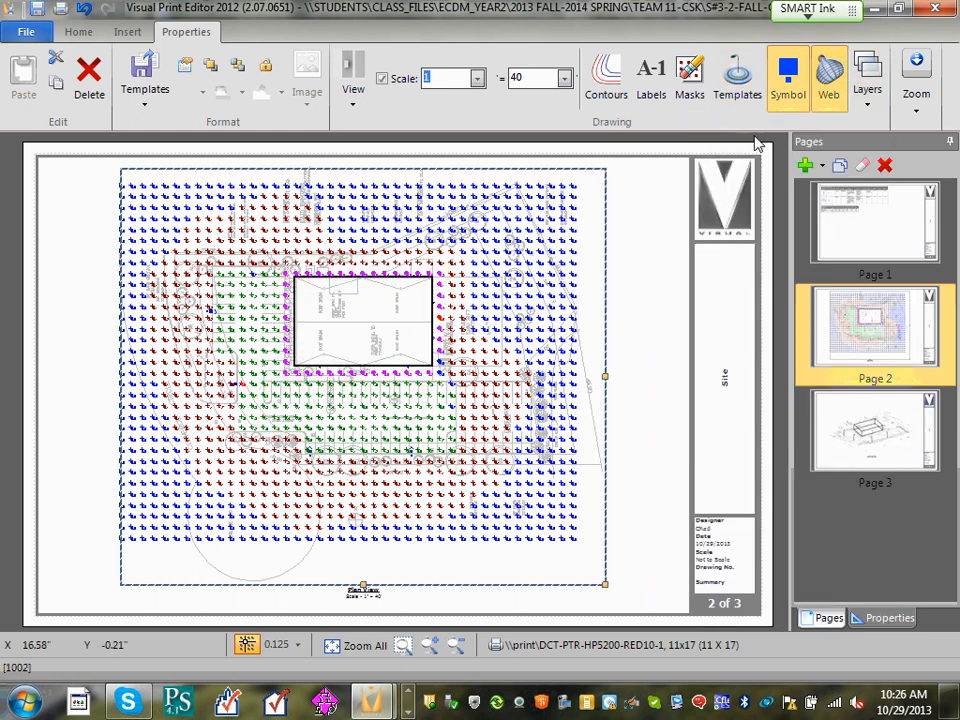
left_click(652, 80)
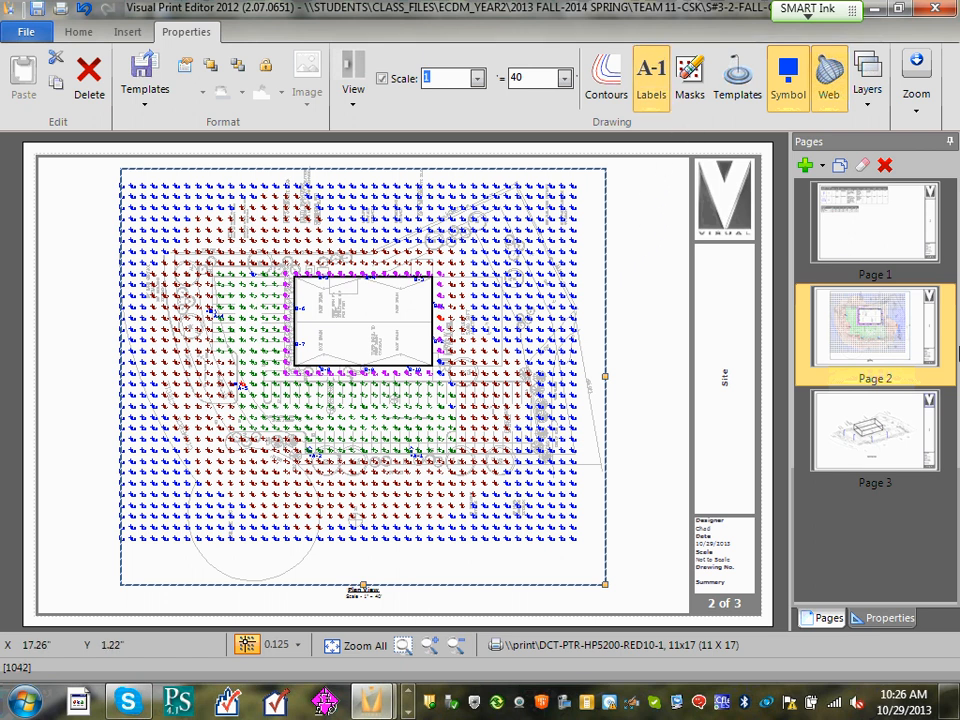
Review the print pages and examine which drawing layers are enabled for the south west view on page 3.
left_click(885, 240)
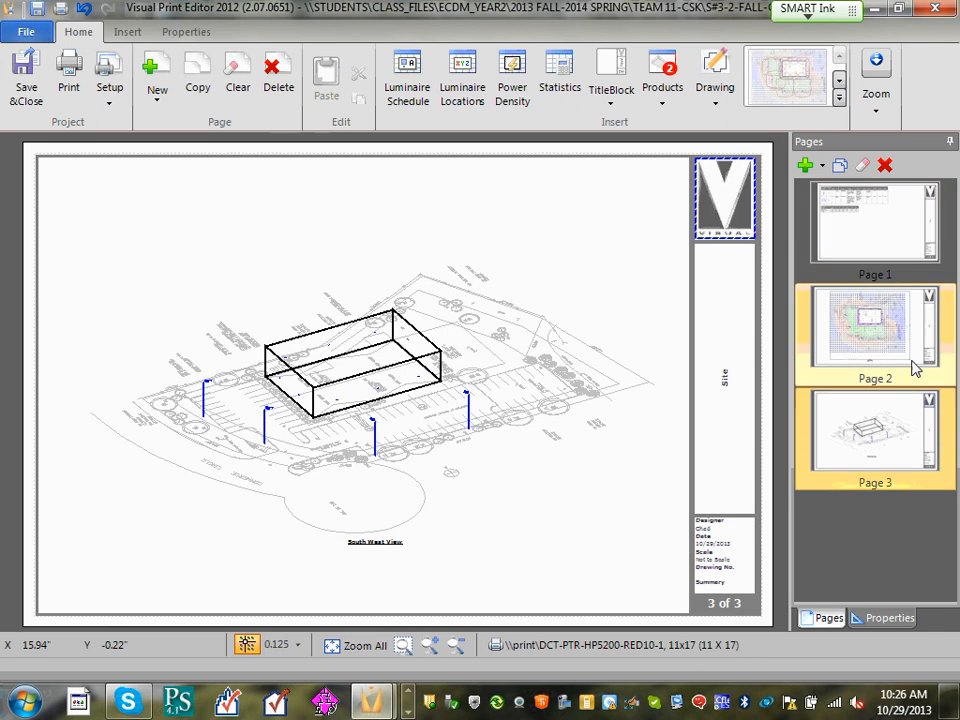
left_click(905, 430)
left_click(905, 347)
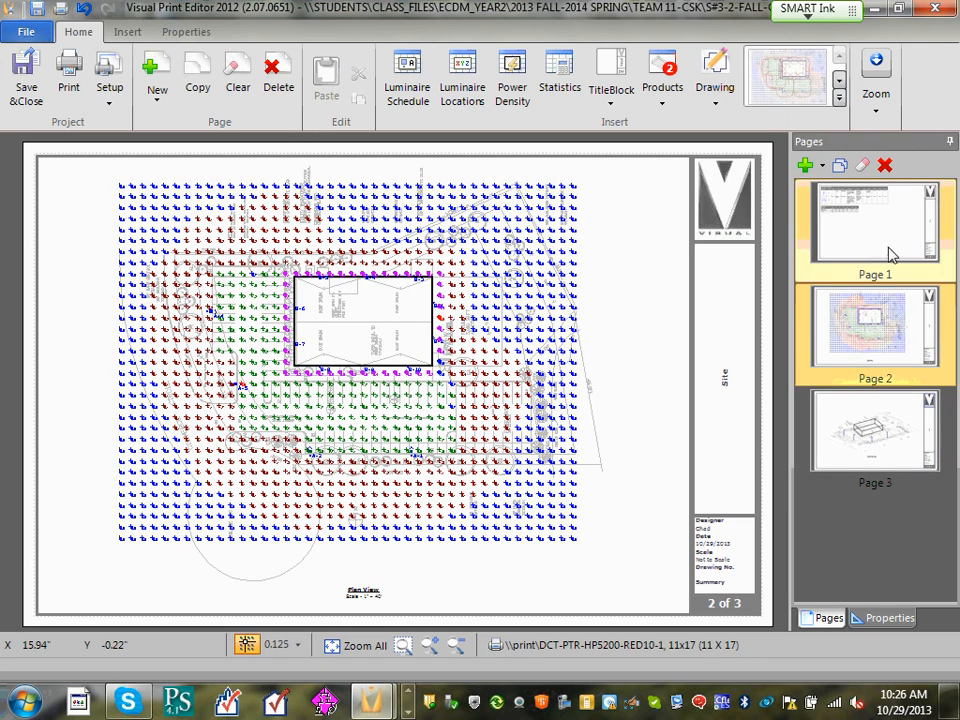
left_click(902, 445)
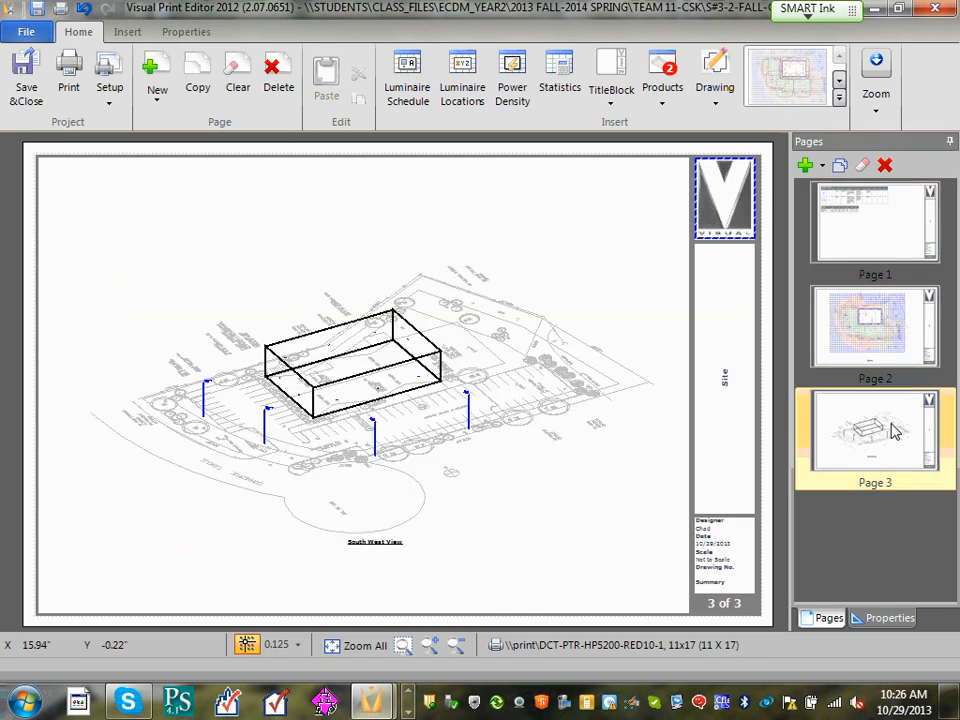
left_click(395, 378)
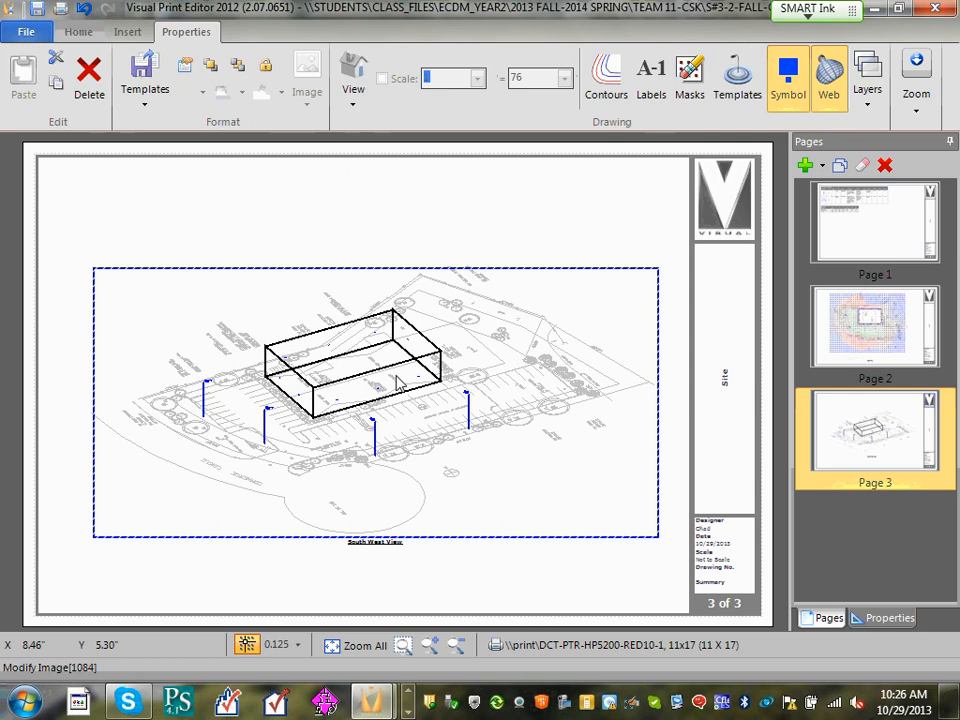
left_click(869, 111)
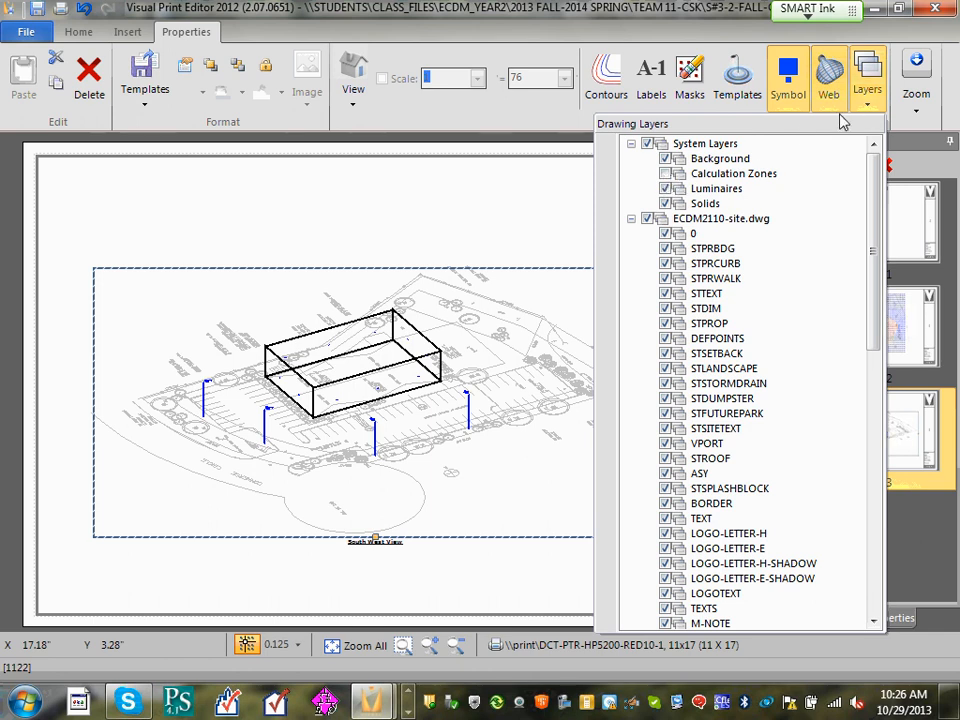
left_click(867, 96)
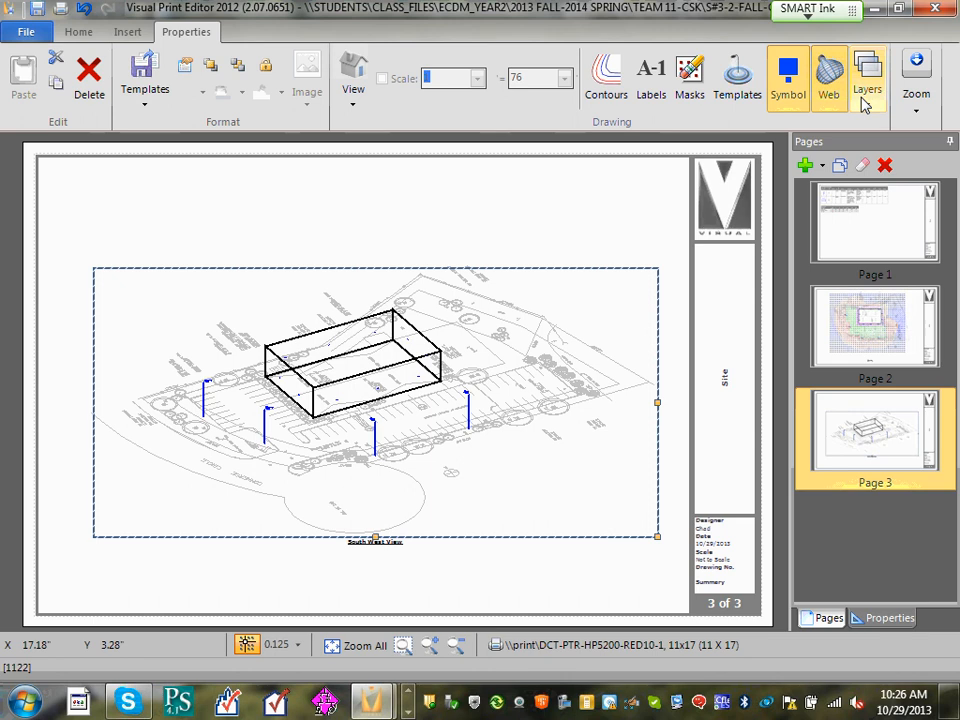
left_click(523, 250)
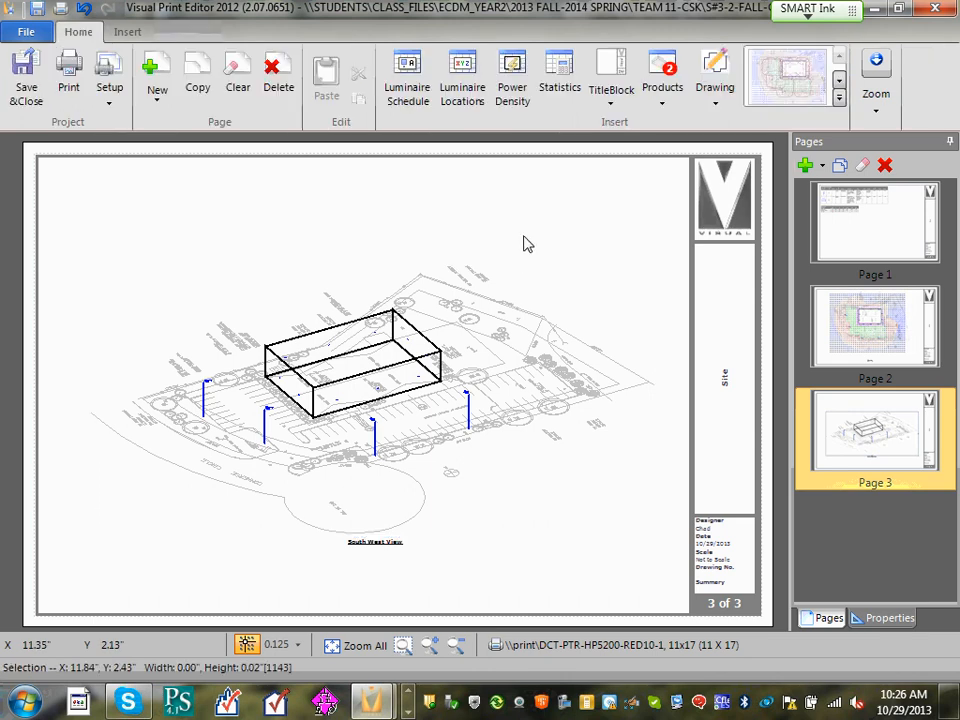
left_click(752, 198)
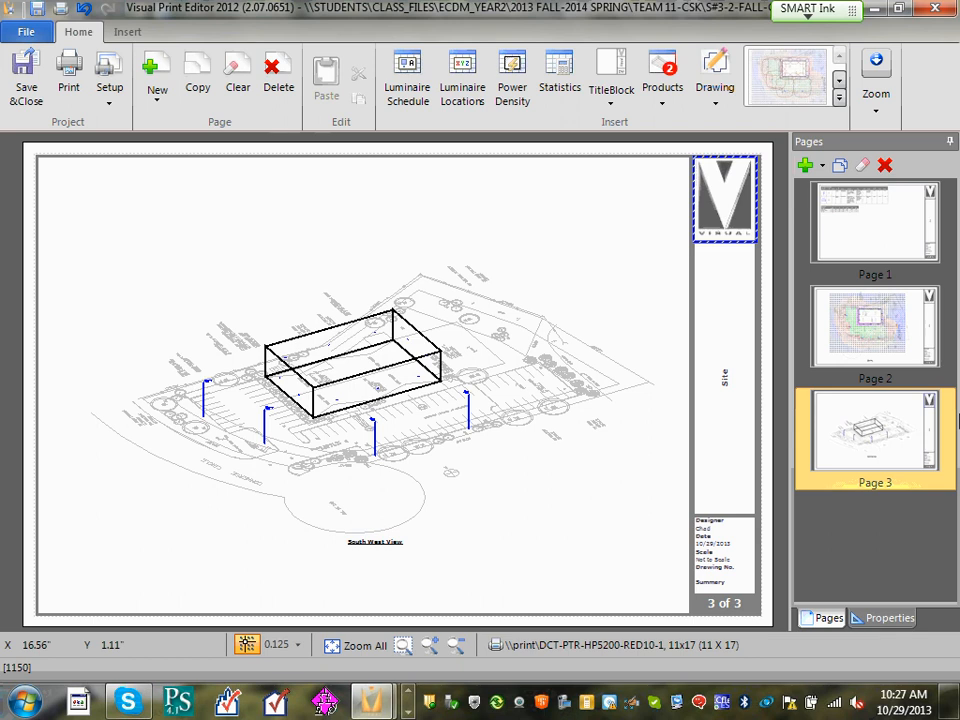
left_click(26, 31)
left_click(26, 33)
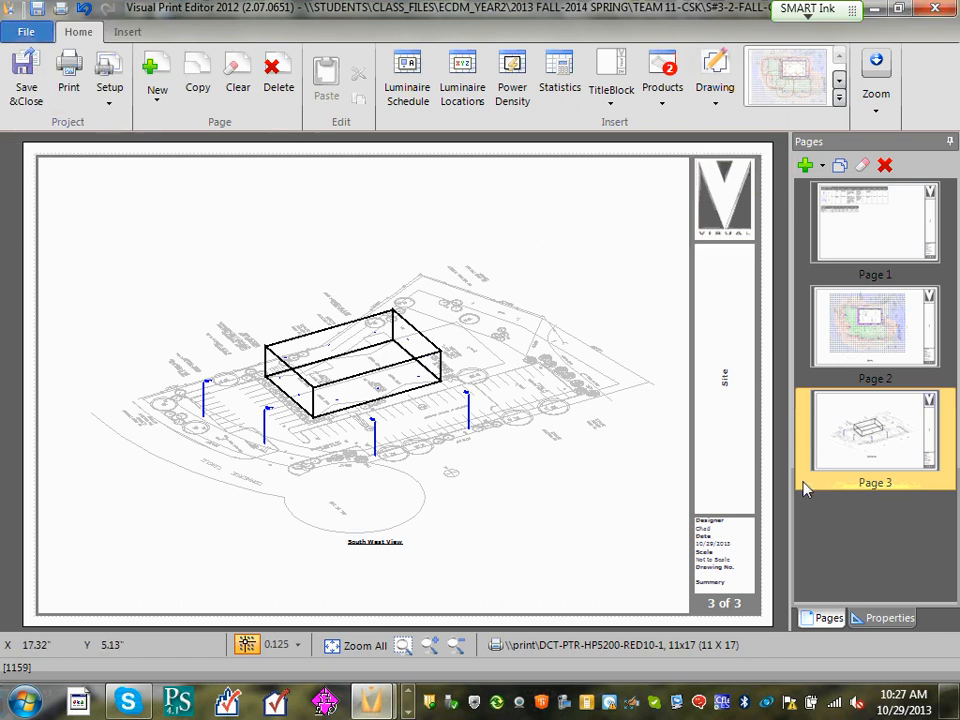
Return to page 1 and close the print editor, saving the print project.
left_click(853, 231)
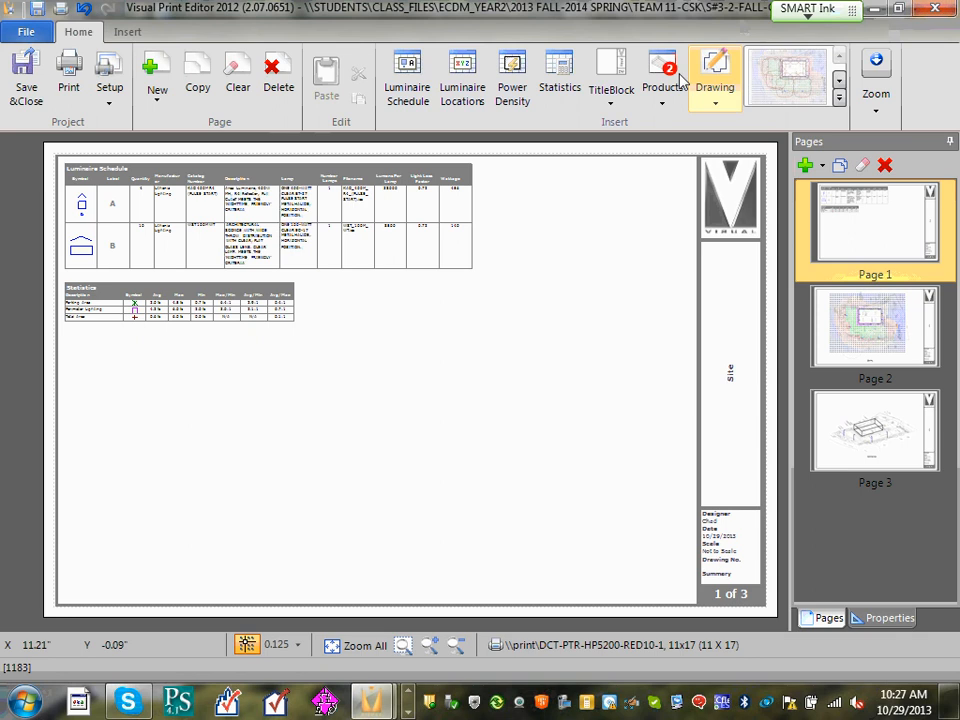
left_click(936, 8)
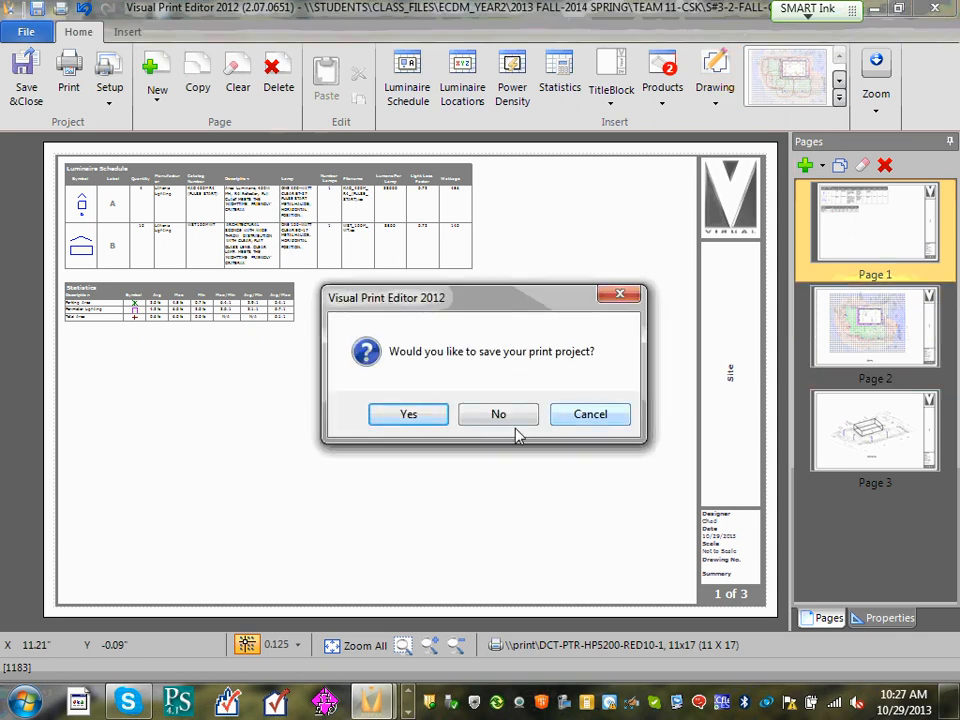
left_click(424, 421)
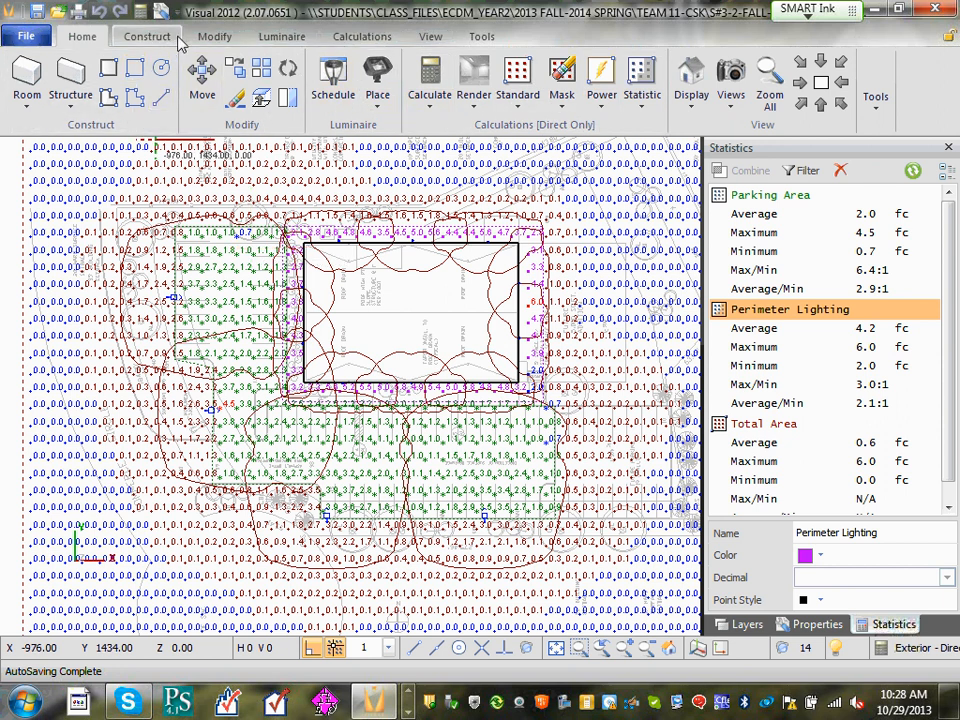
Fit the whole site in the model view and examine the export options for an AutoCAD 2008 drawing without exporting.
left_click(445, 40)
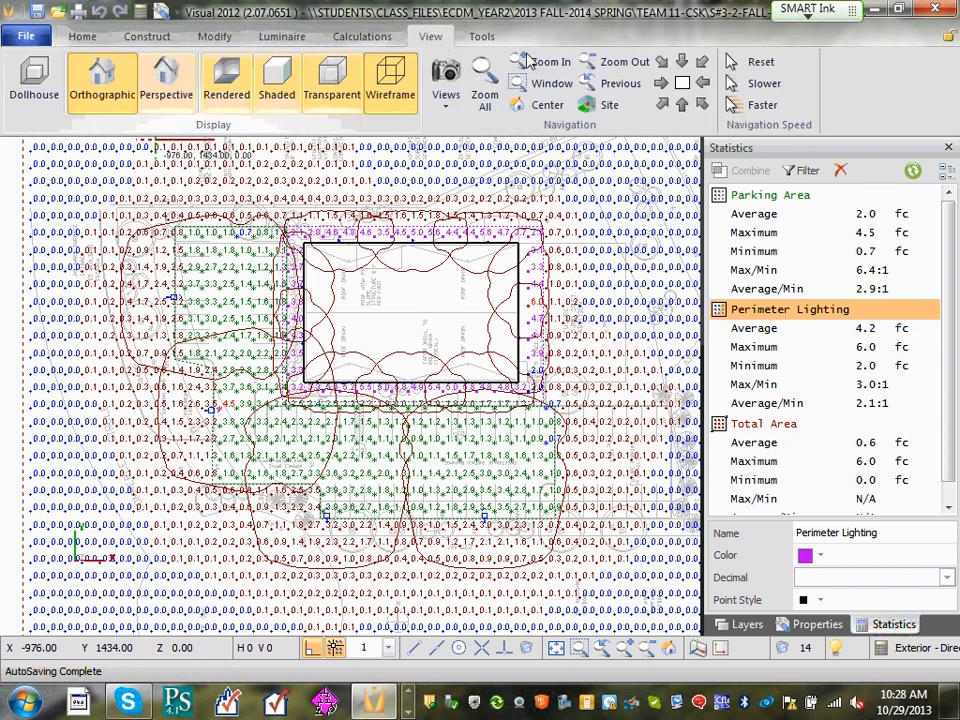
left_click(485, 90)
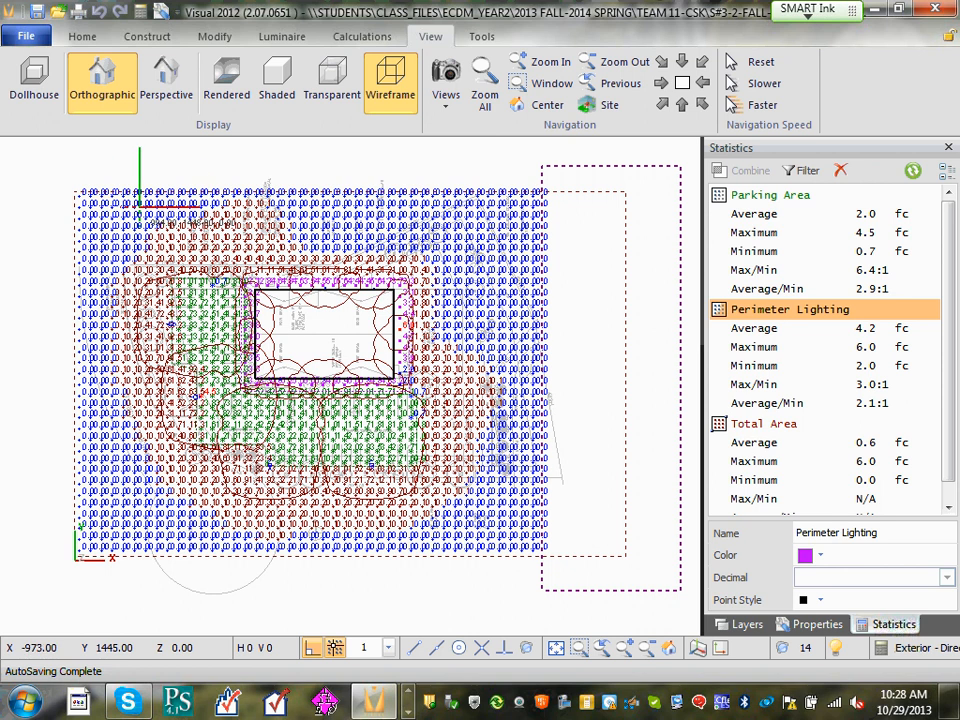
left_click(16, 38)
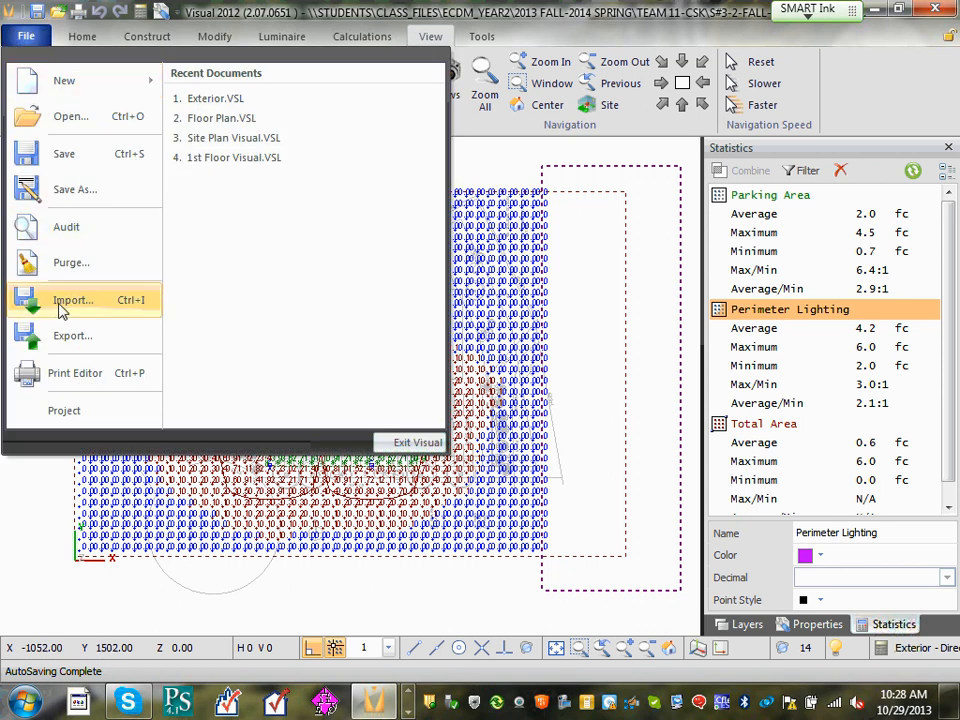
left_click(72, 338)
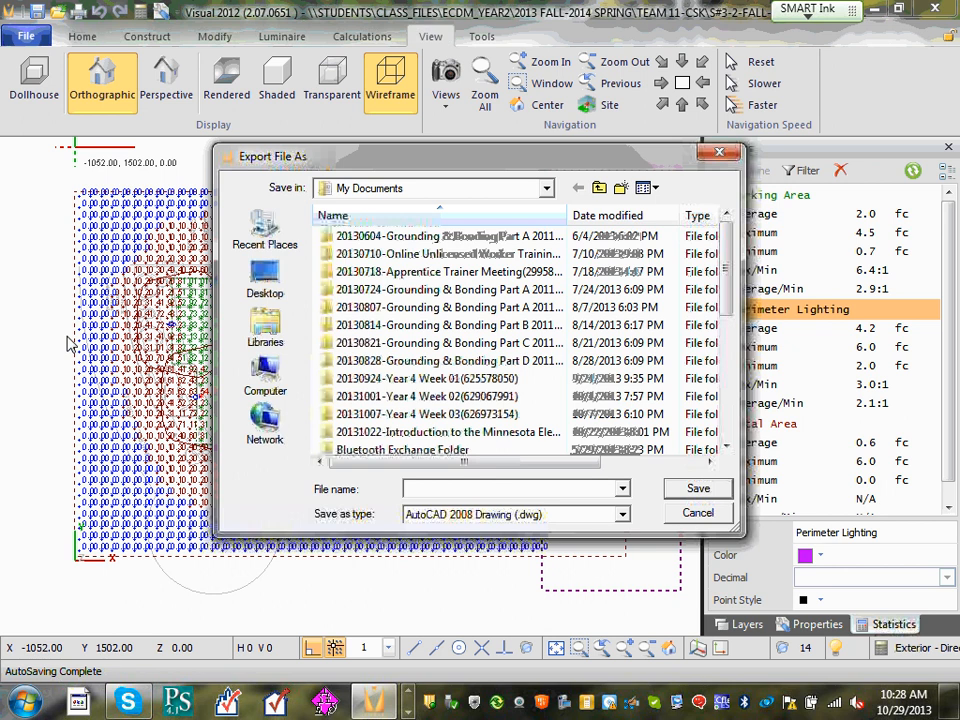
key("Escape")
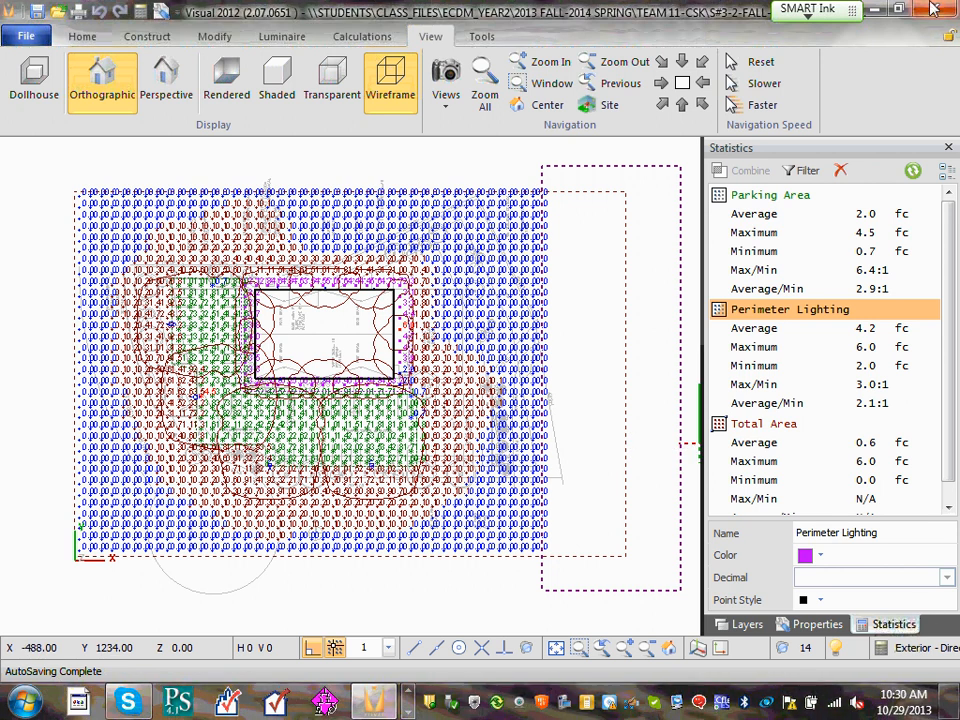
left_click(410, 693)
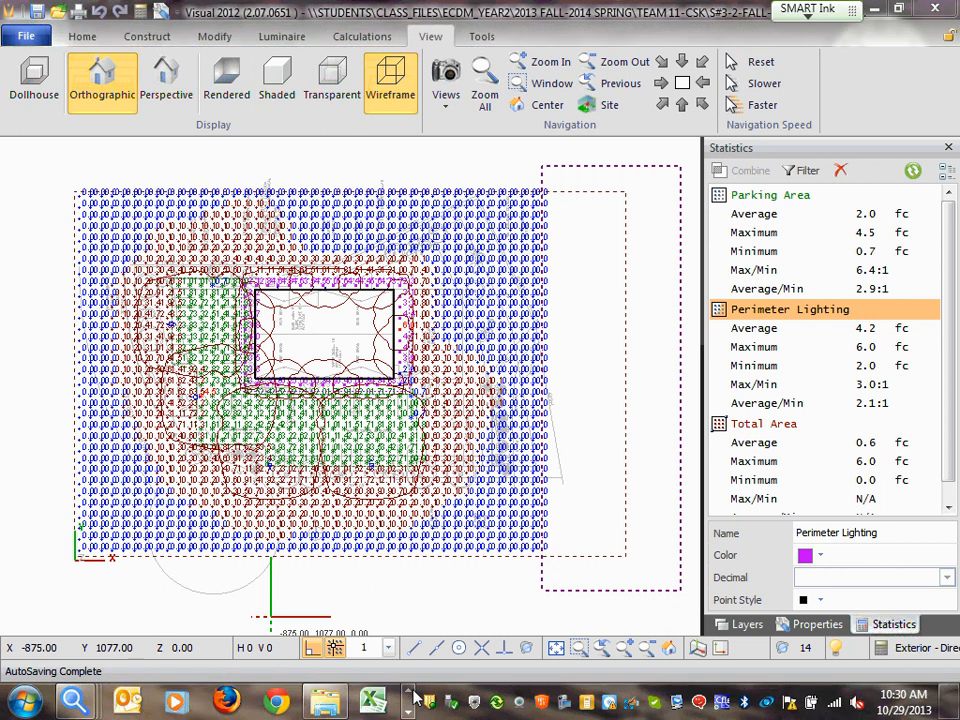